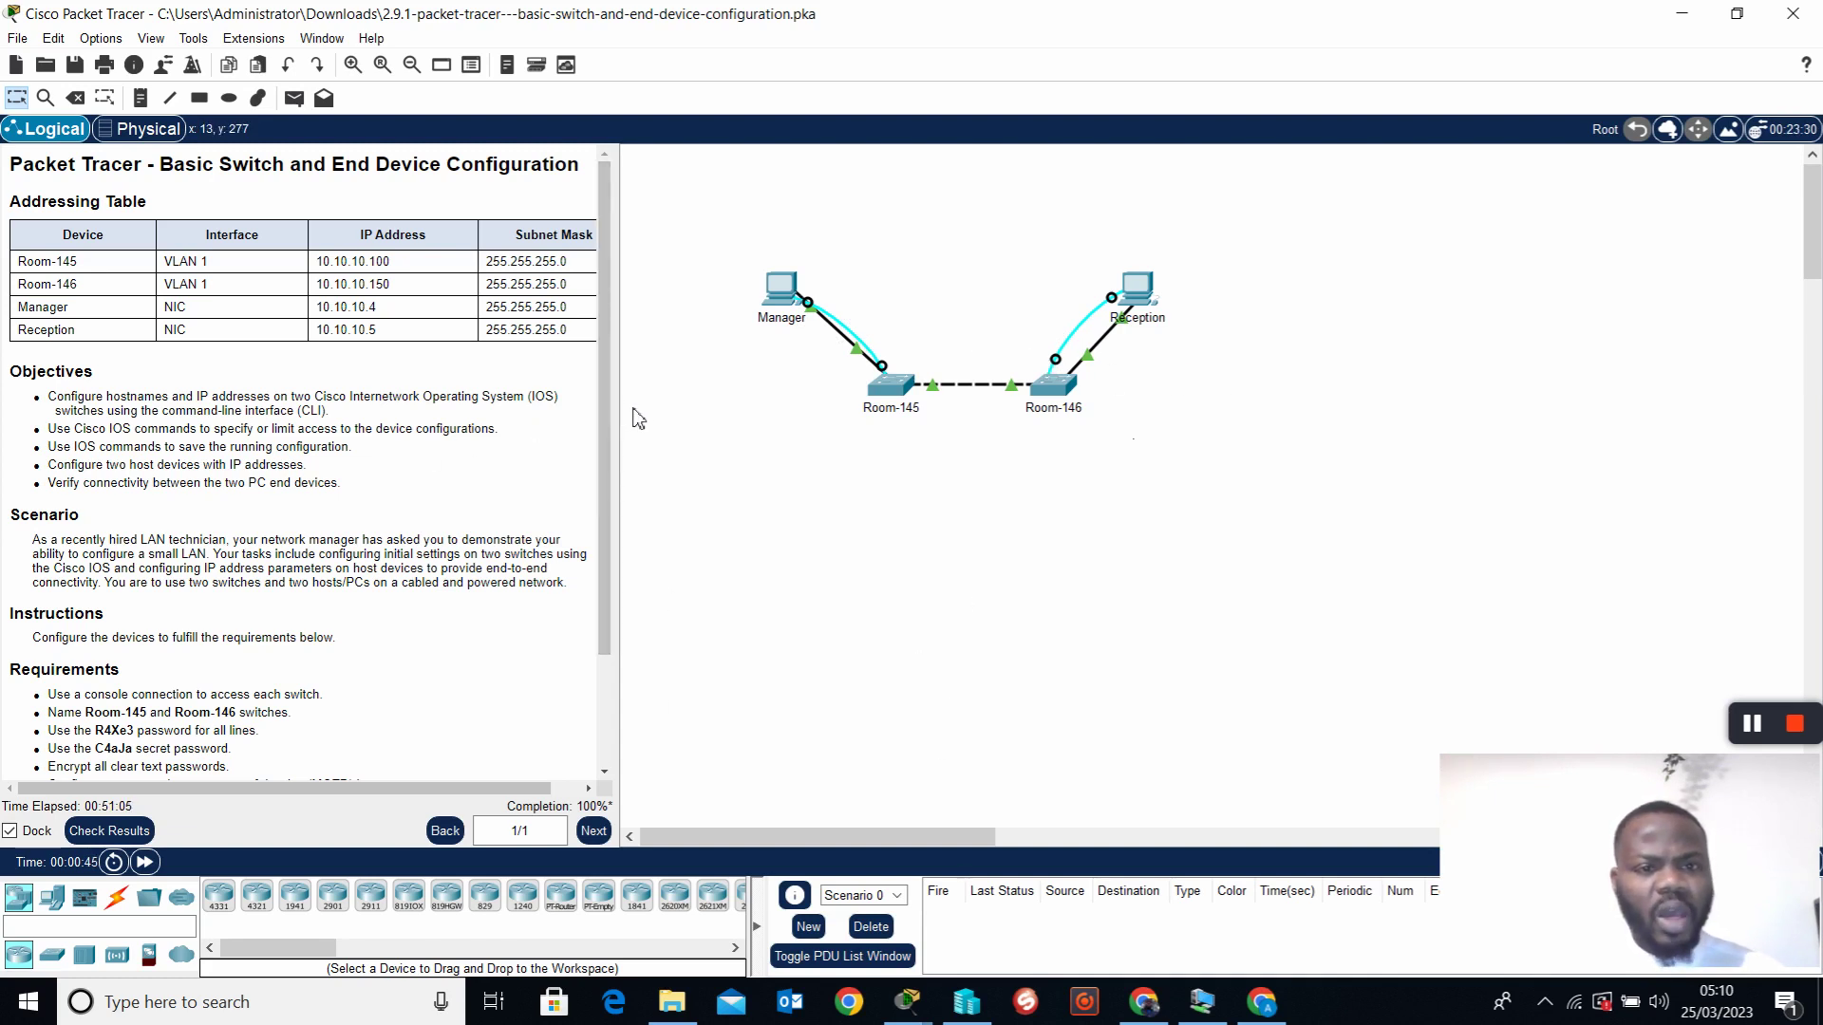
Widen the instructions panel and briefly highlight Room-145's IP address 10.10.10.100
drag(630, 424, 703, 431)
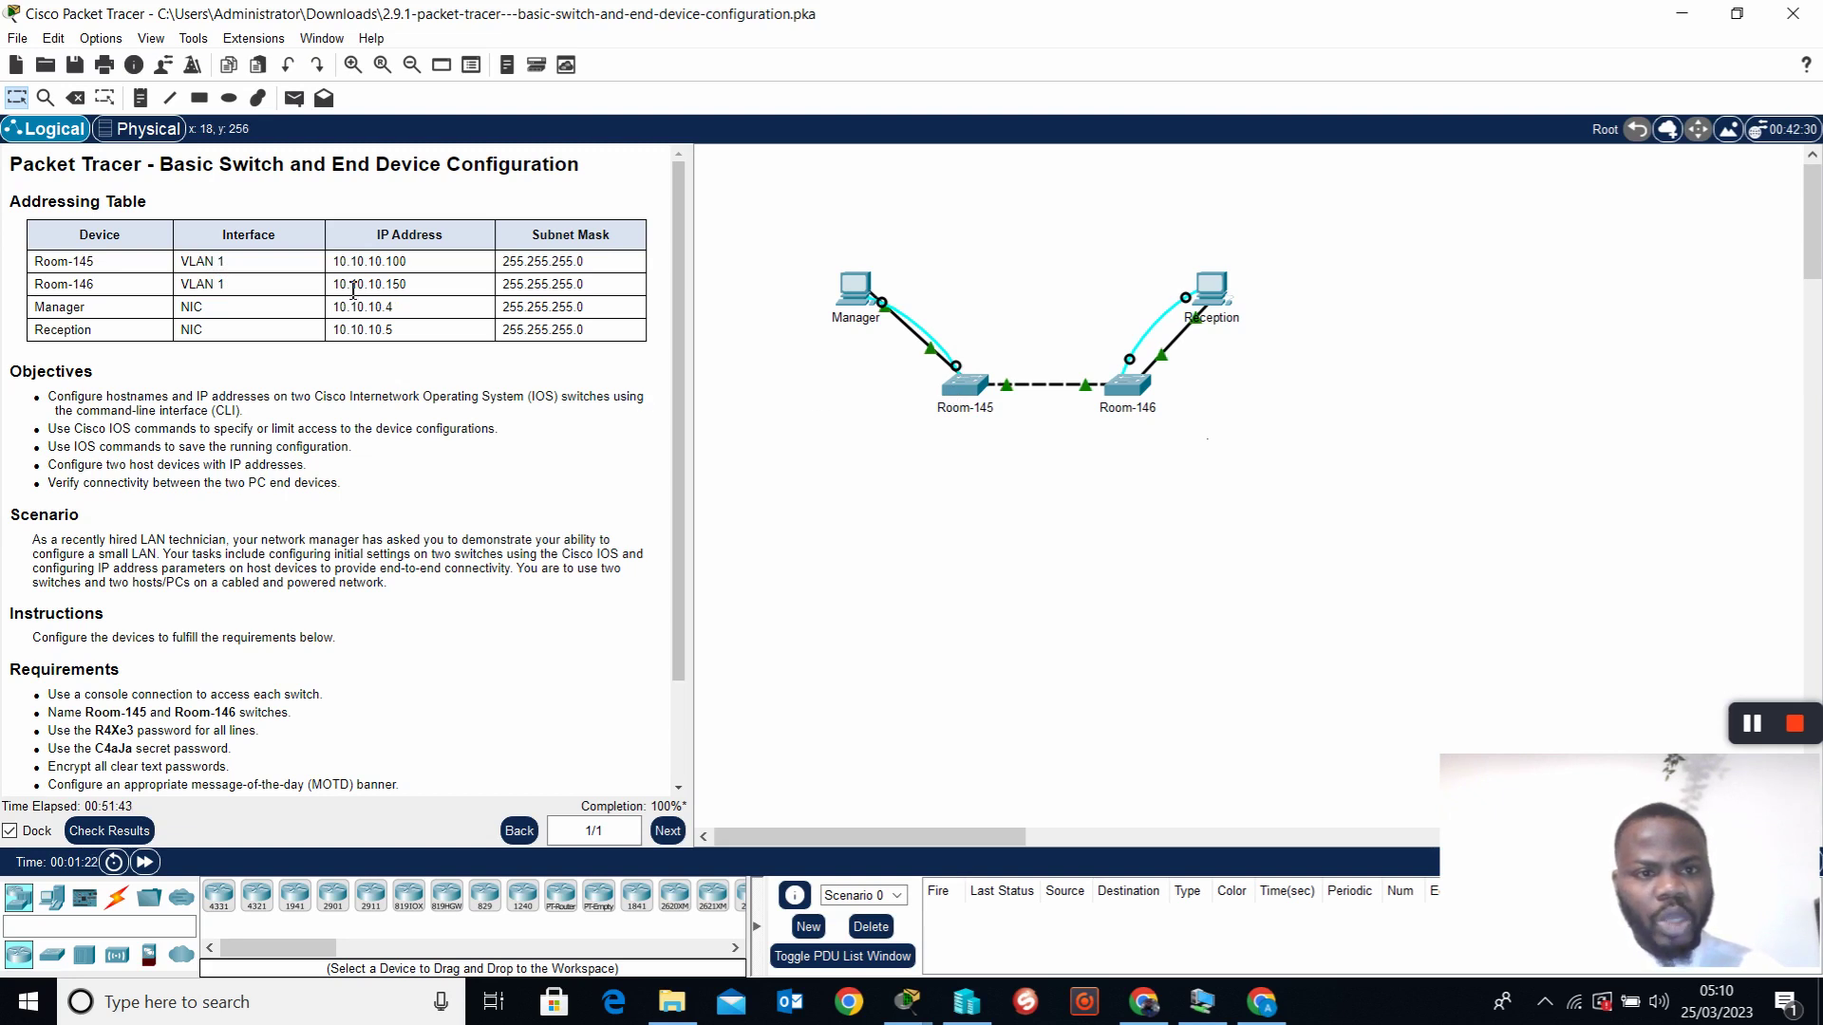
drag(333, 263, 500, 258)
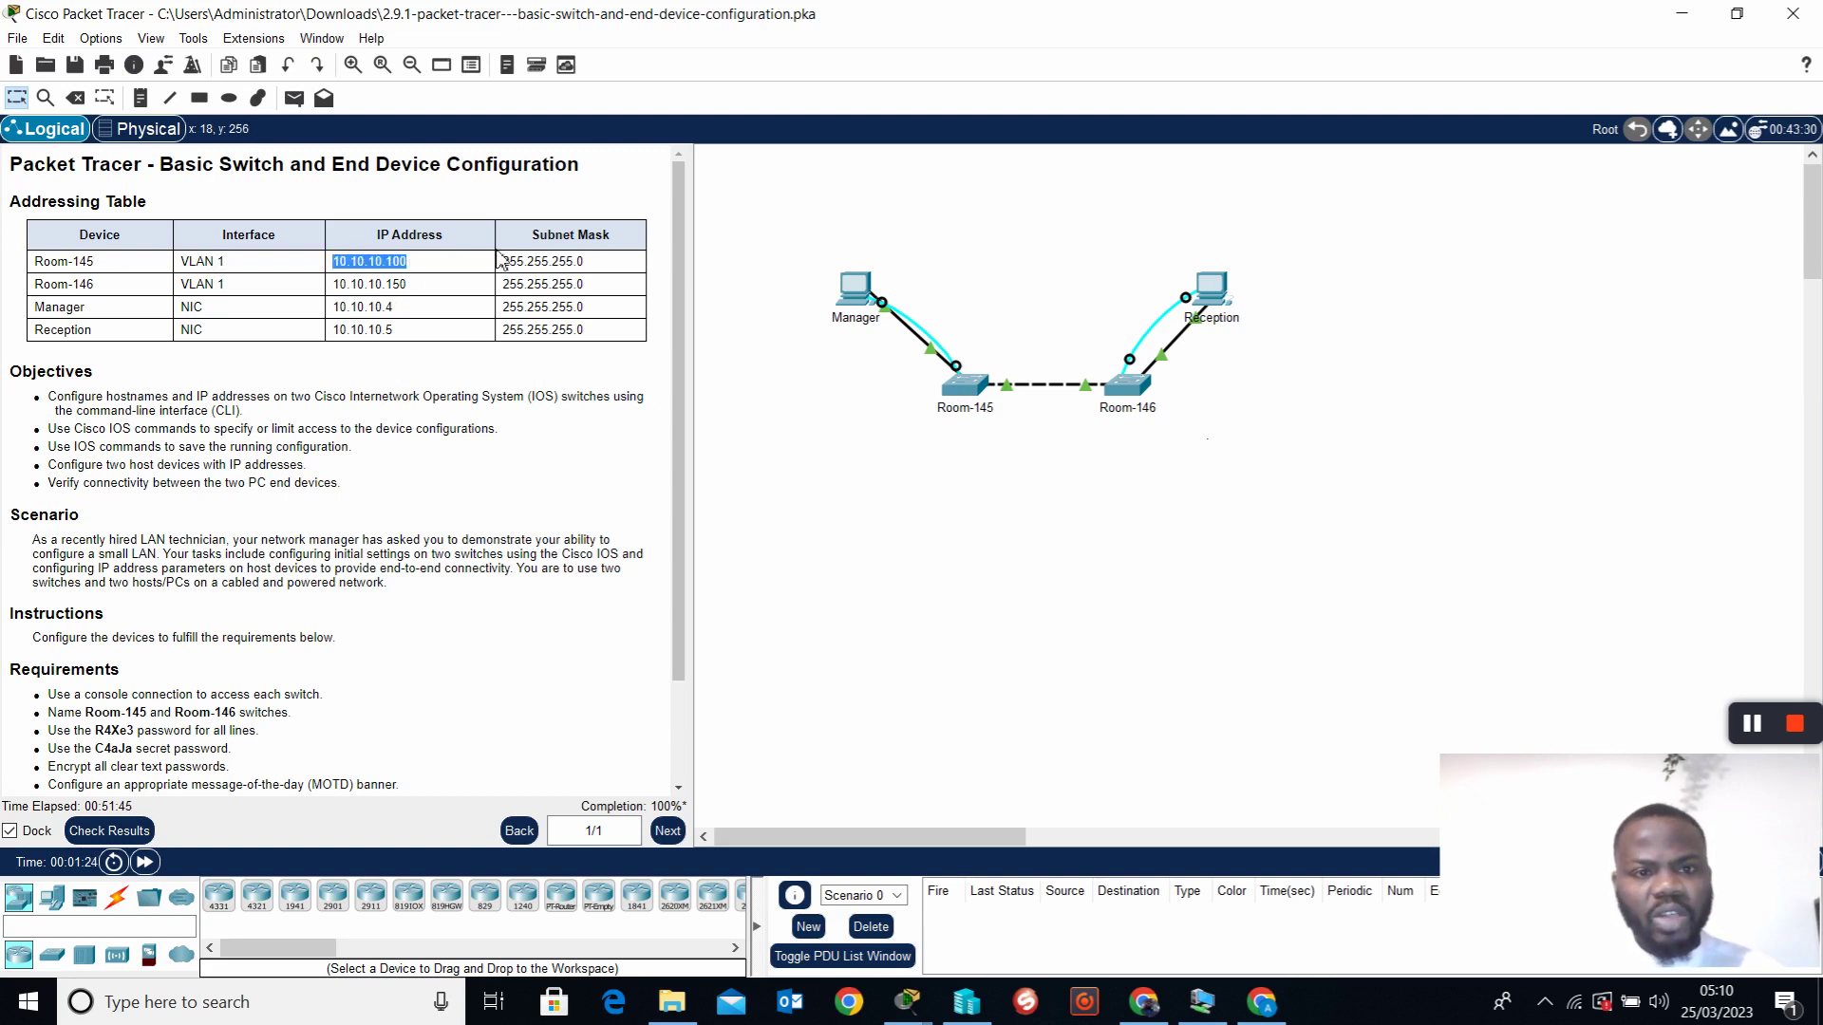
click(374, 335)
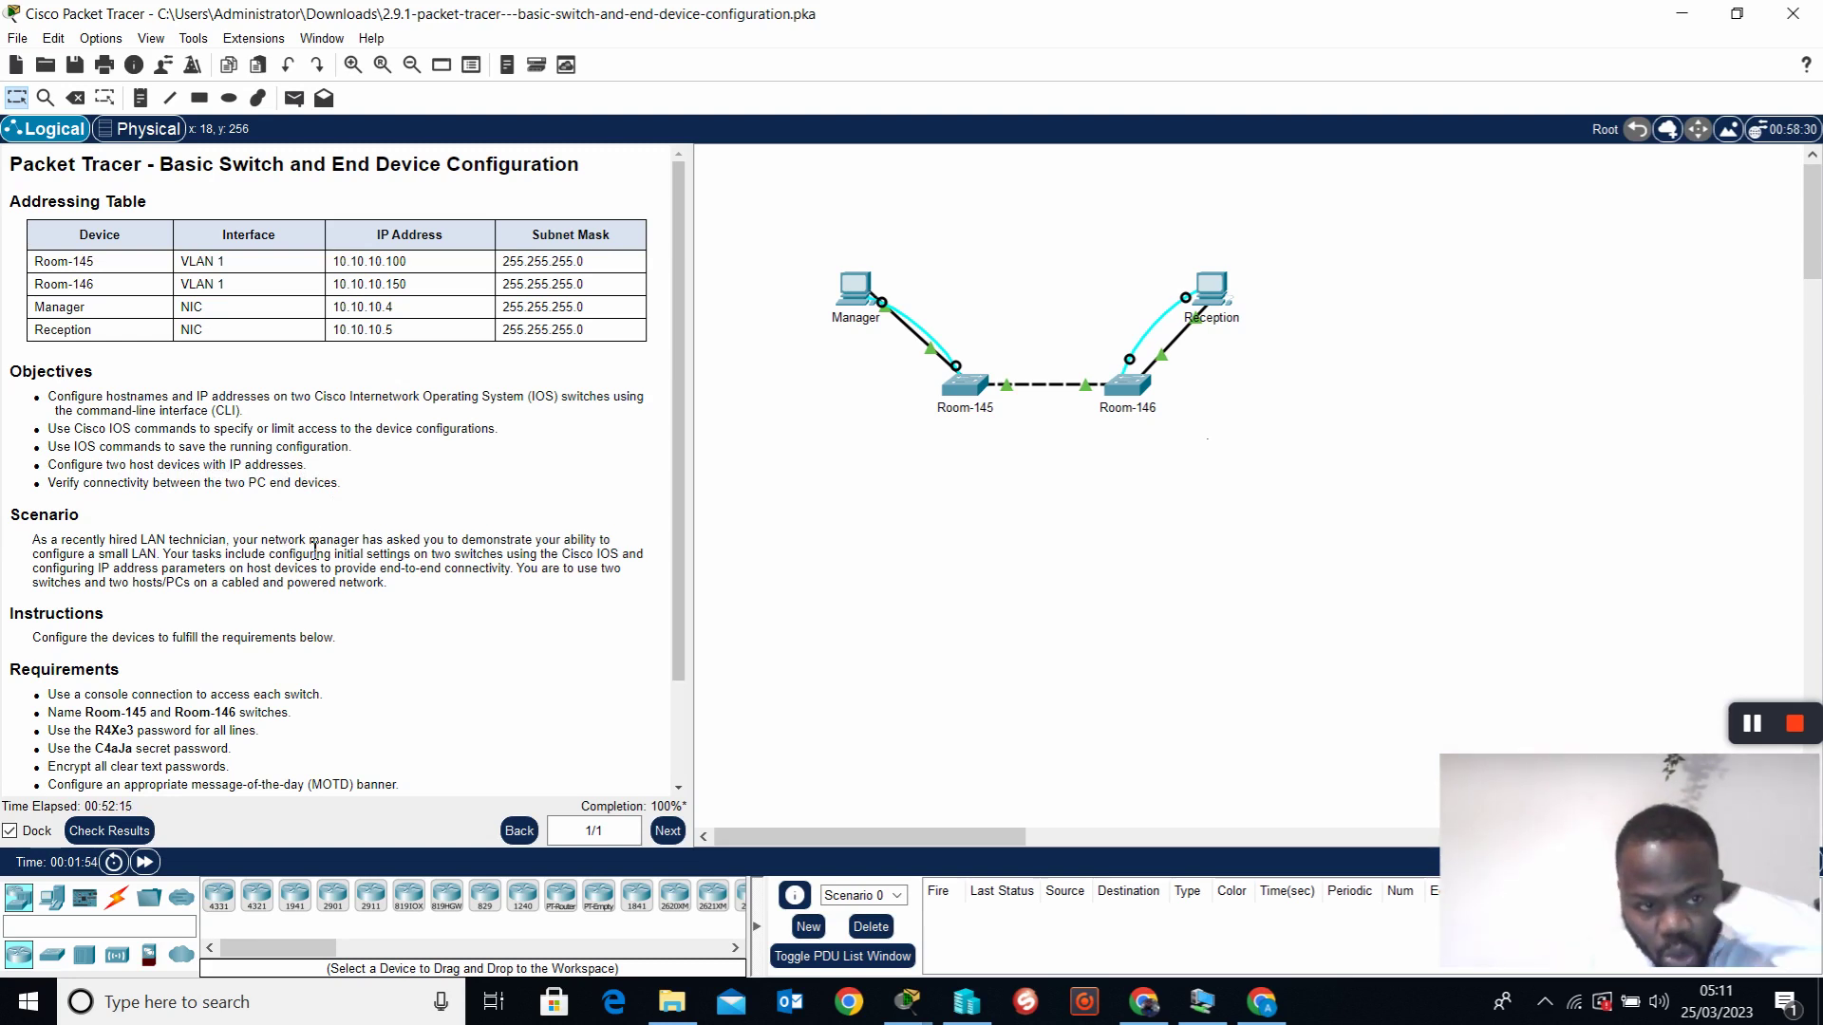
drag(10, 518, 84, 529)
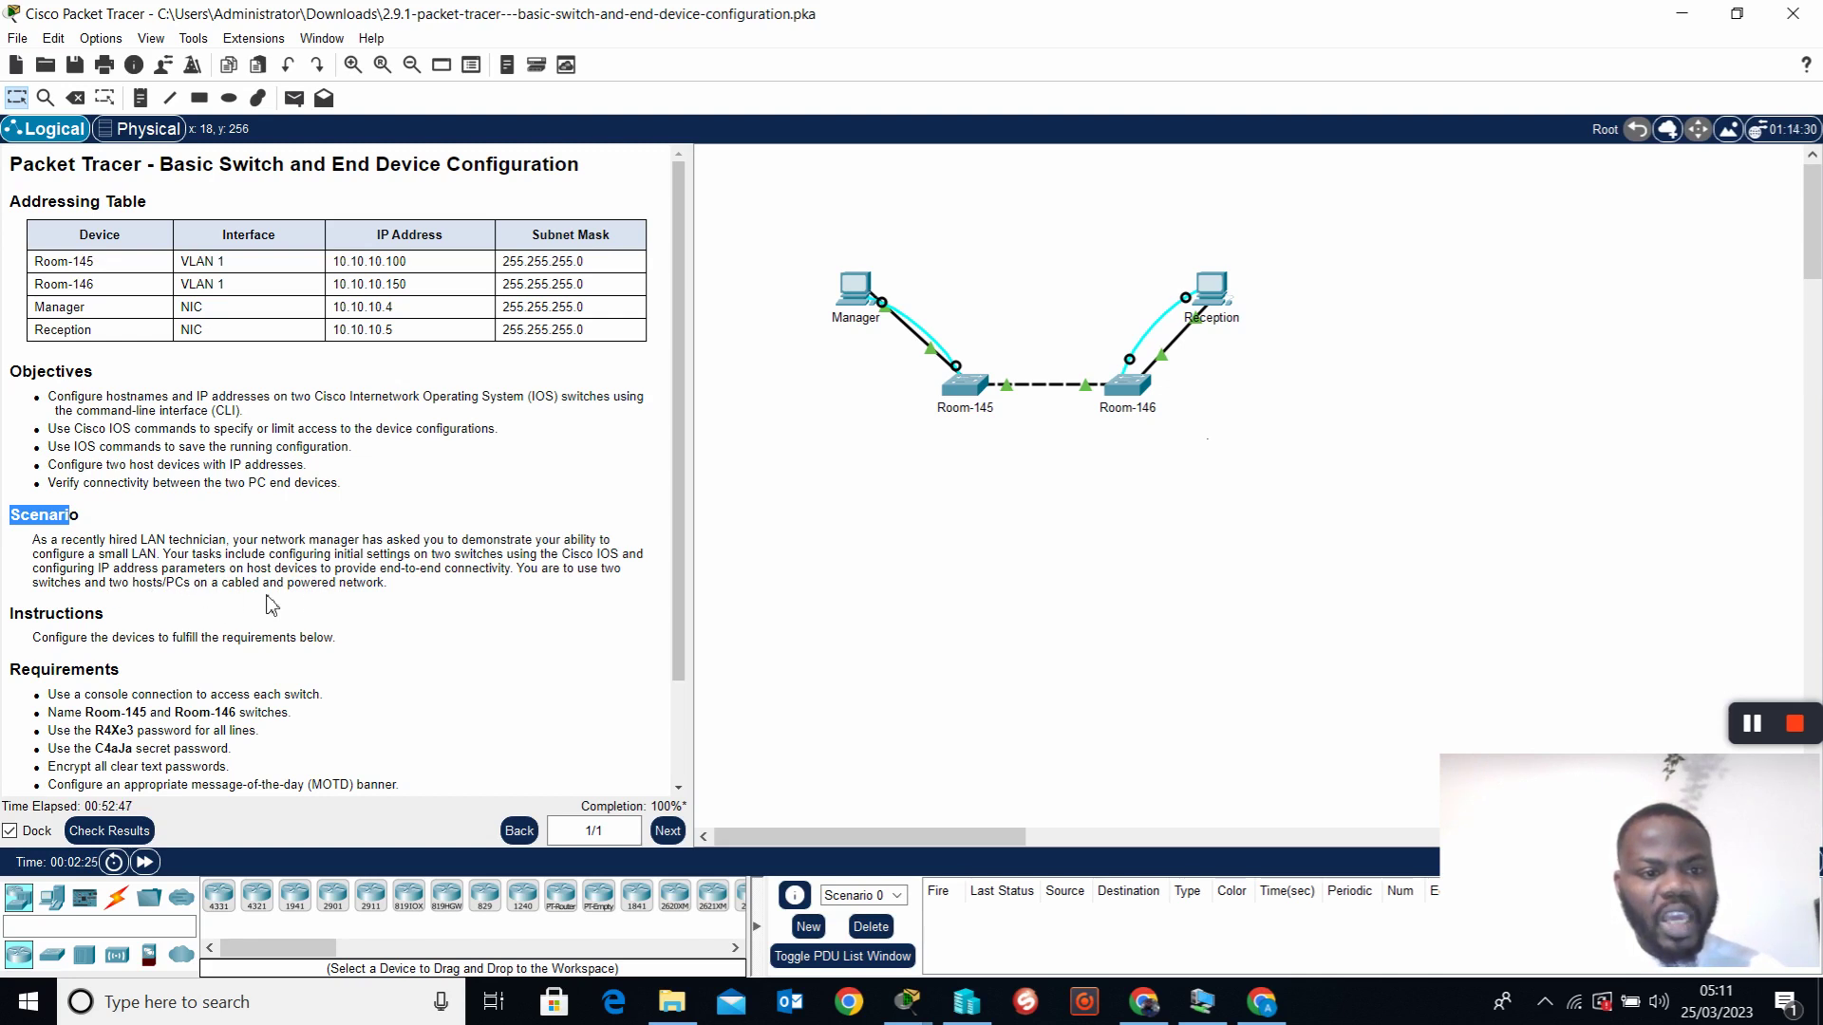
scroll(379, 619, down, 3)
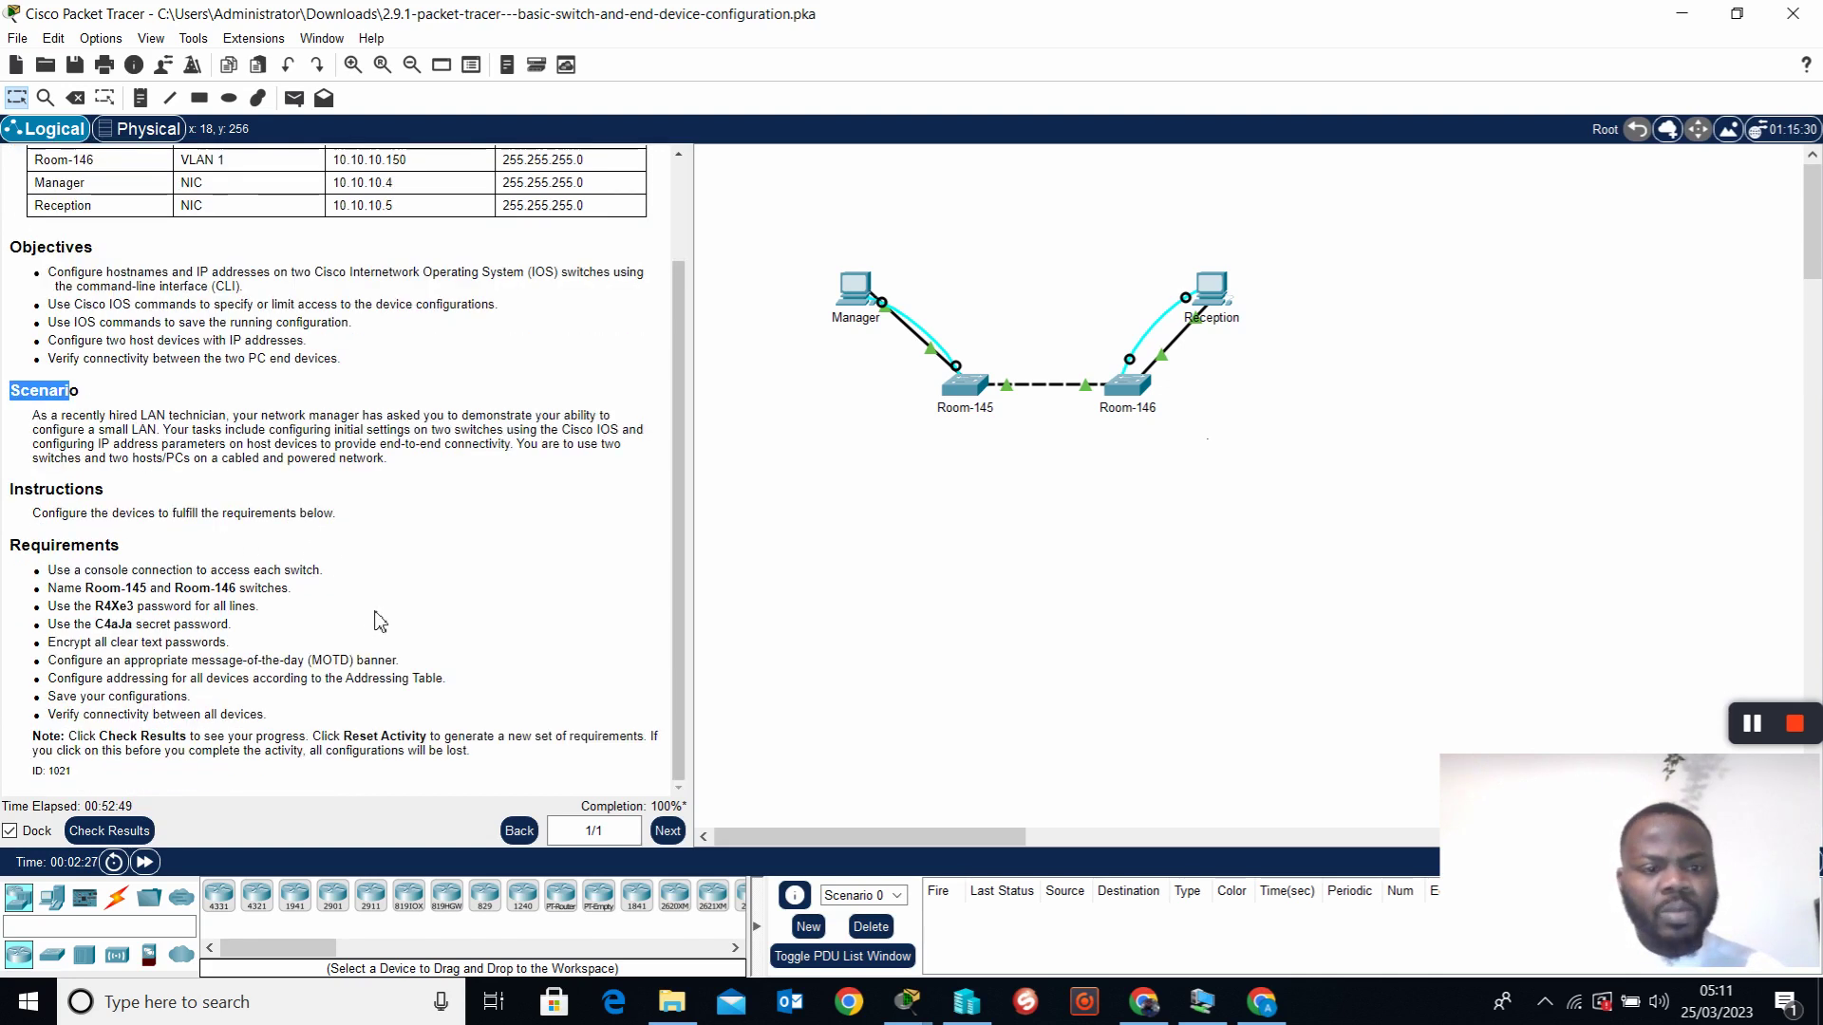
drag(10, 543, 389, 763)
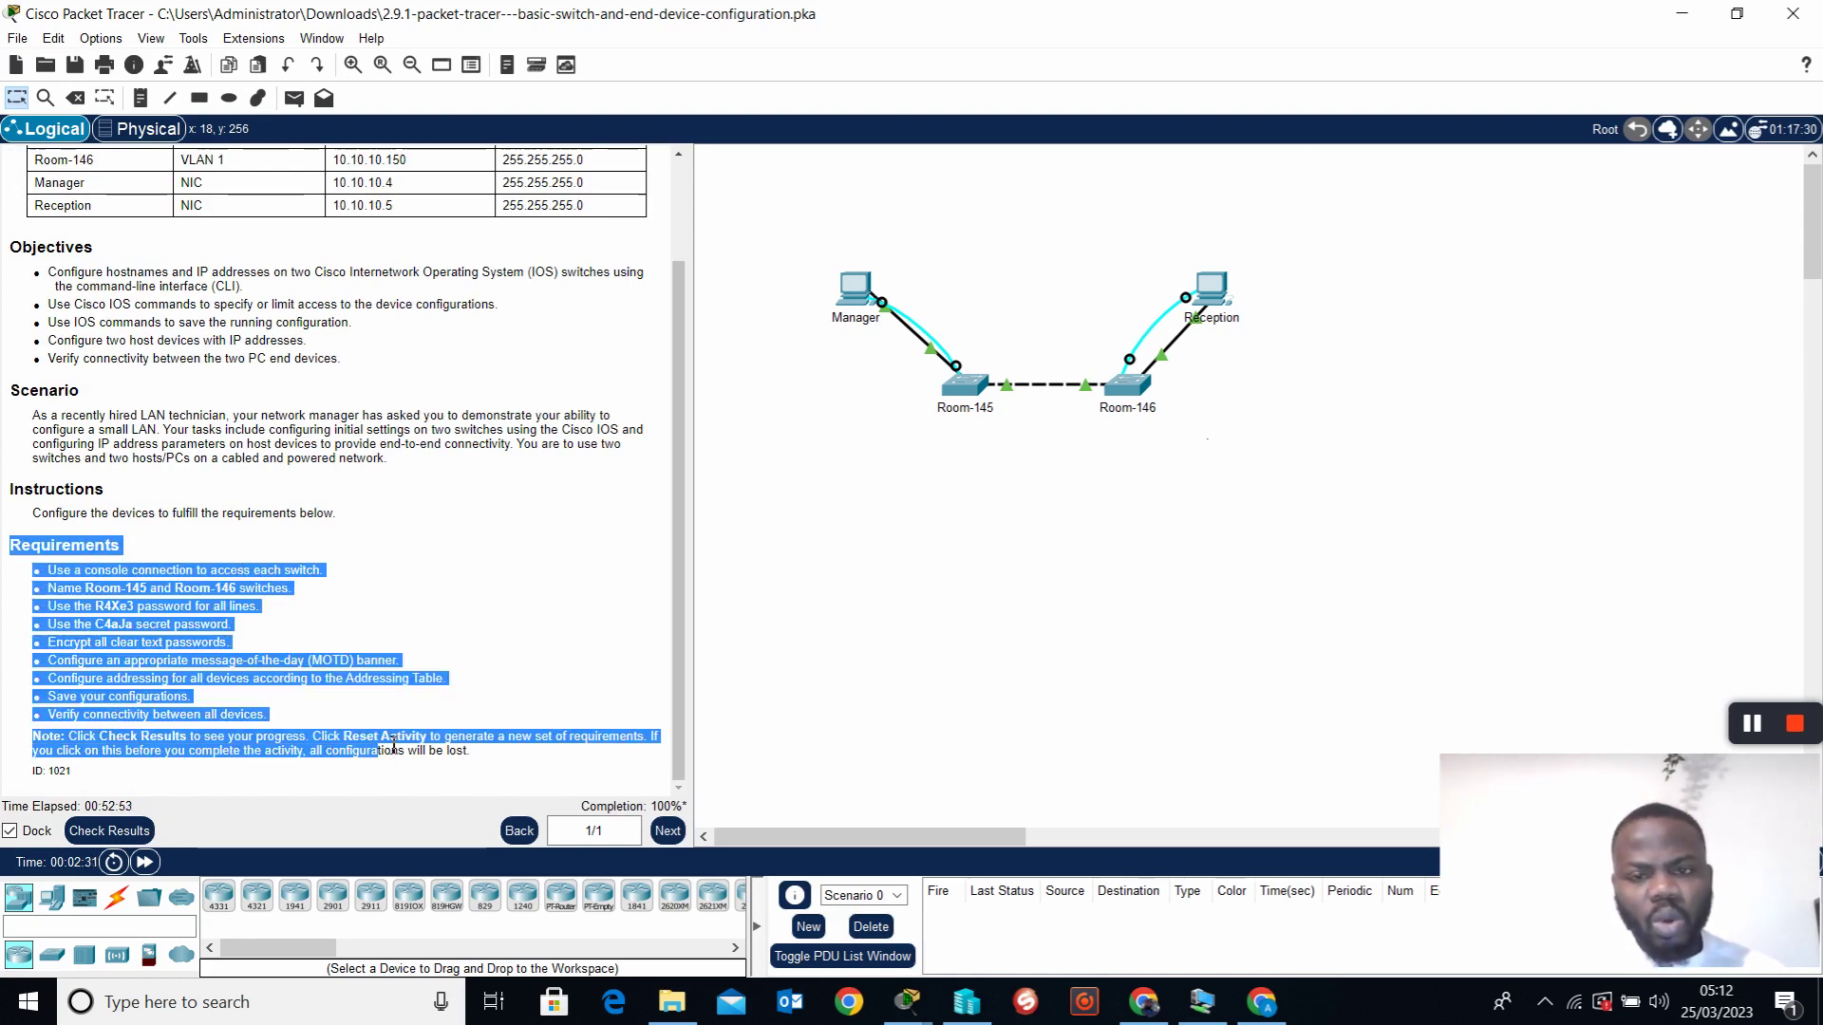
click(974, 420)
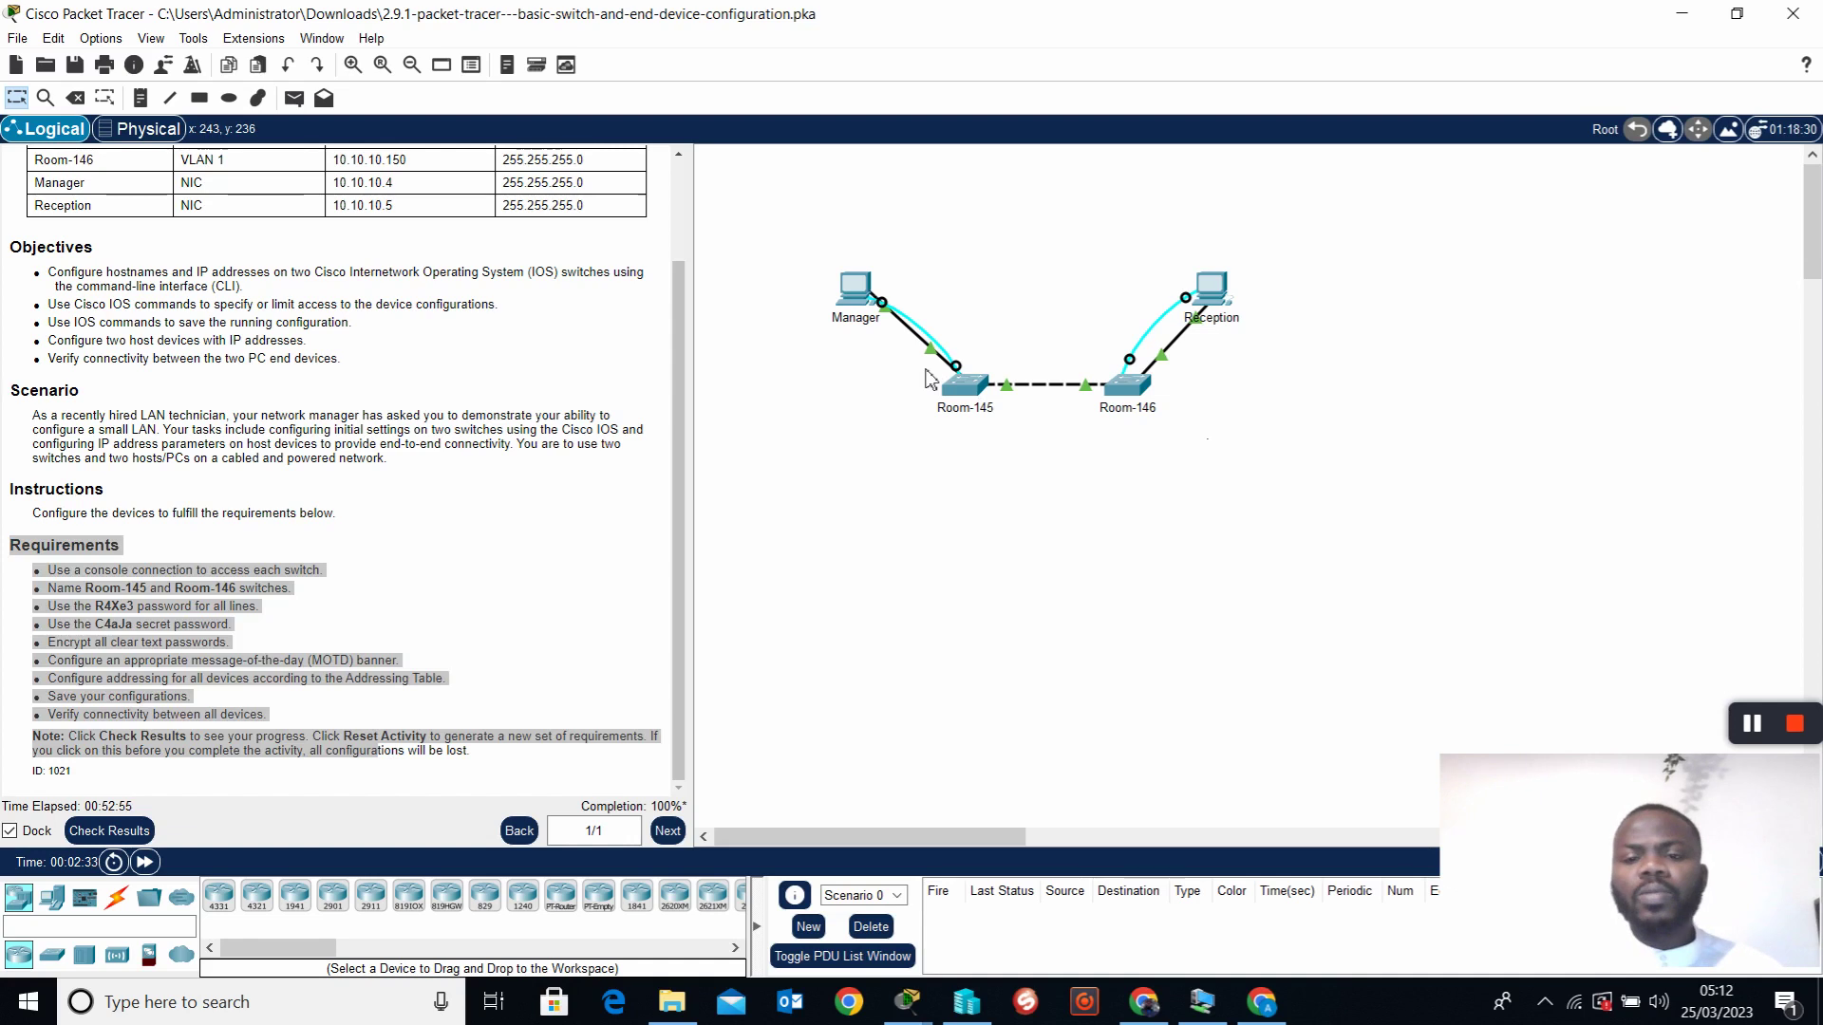
click(194, 478)
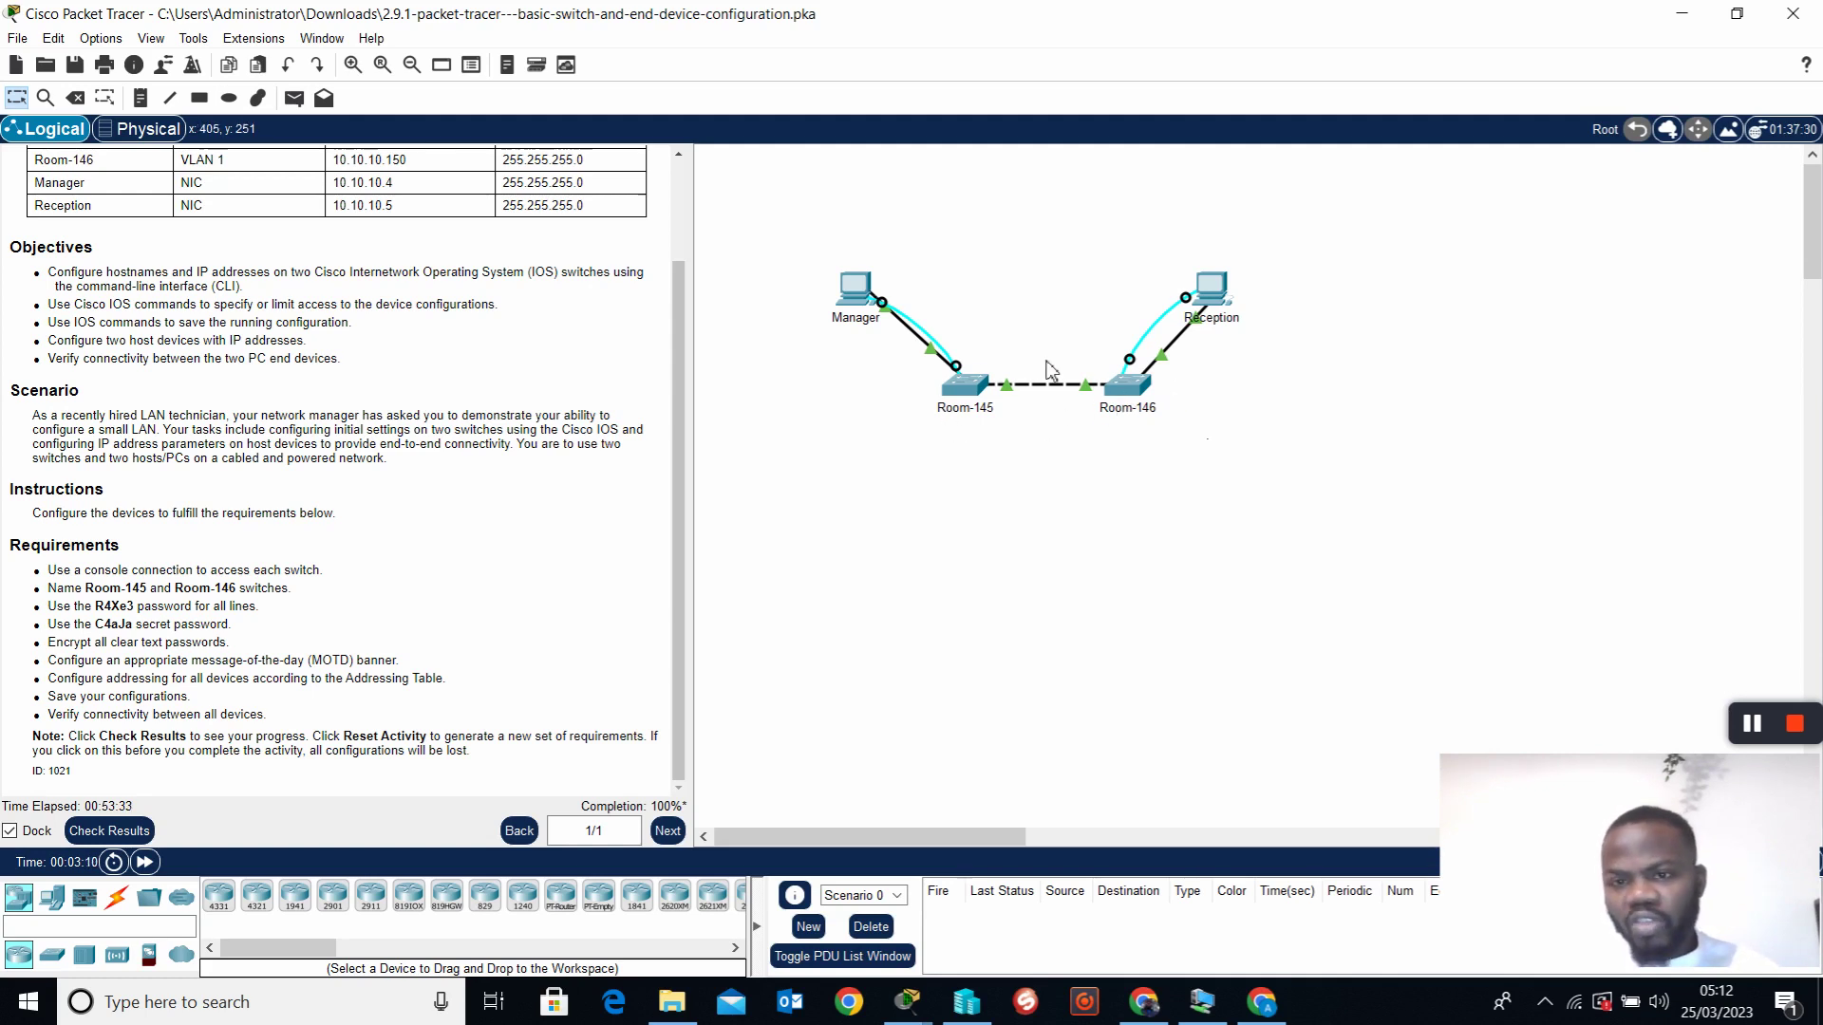
Confirm Room-145 and Room-146 are configure-locked, then pick up the console cable end at Room-145
click(969, 392)
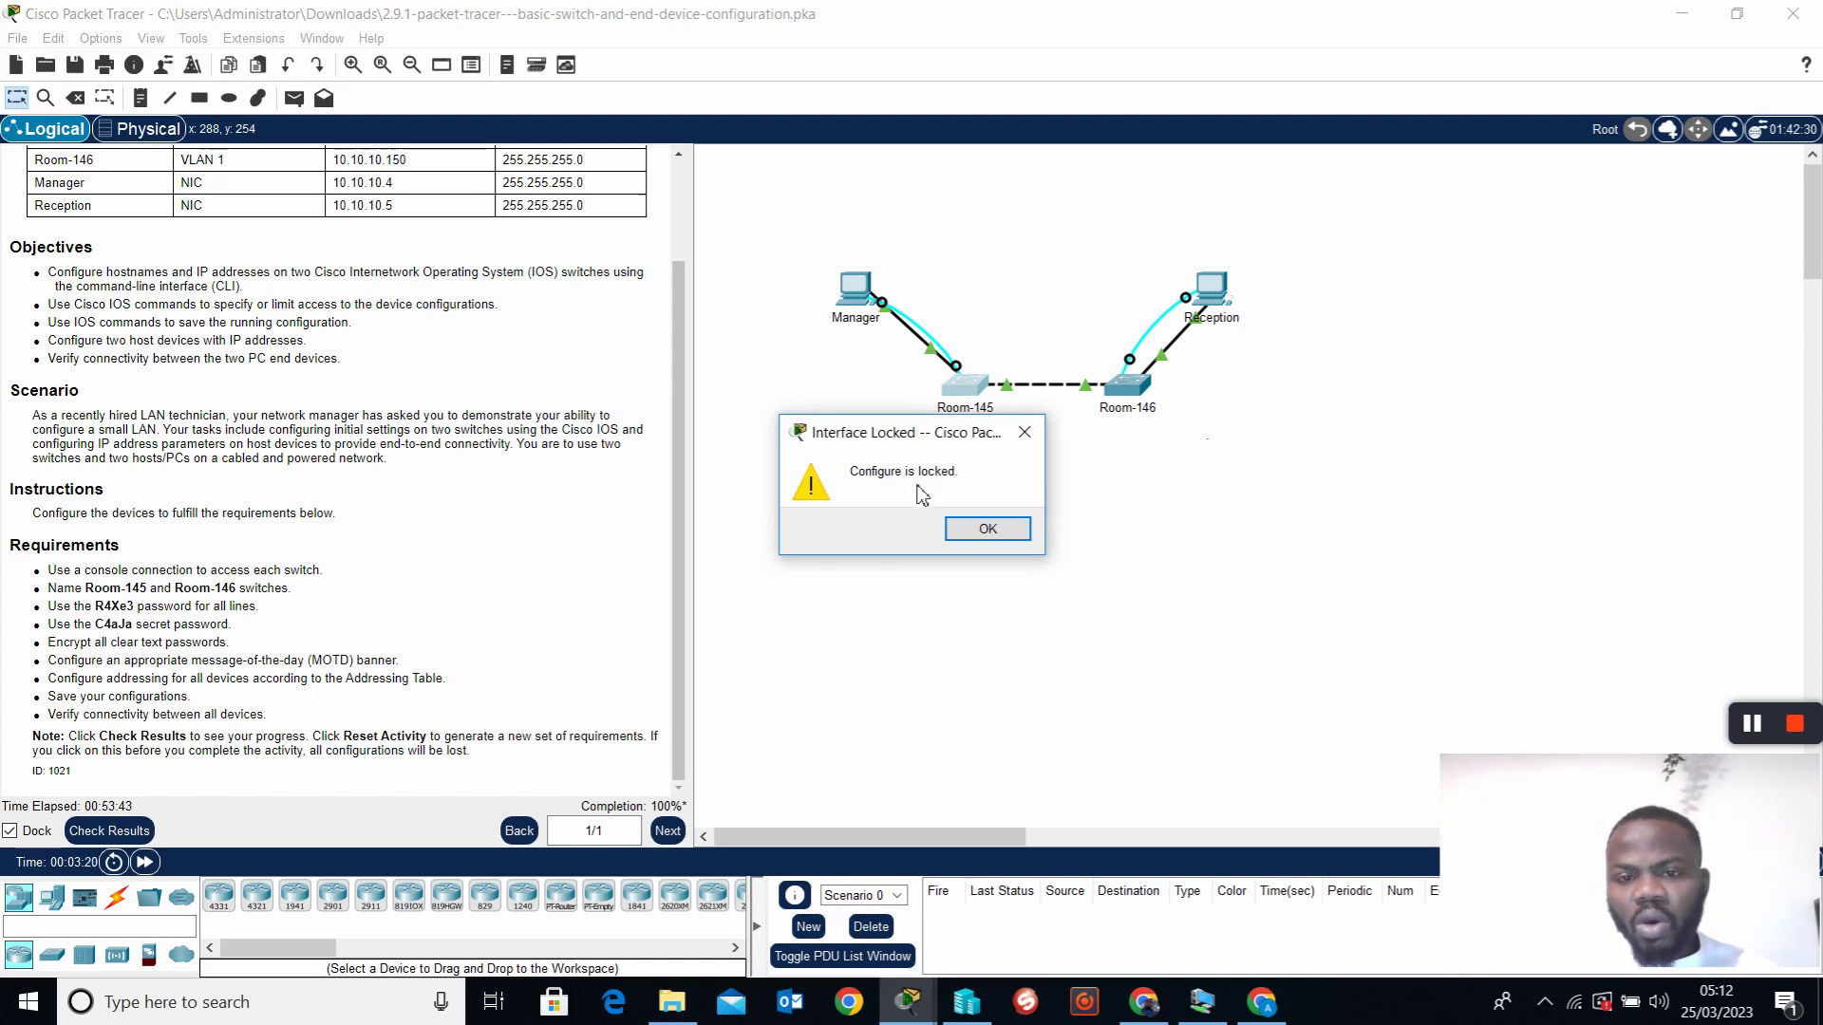
click(1024, 433)
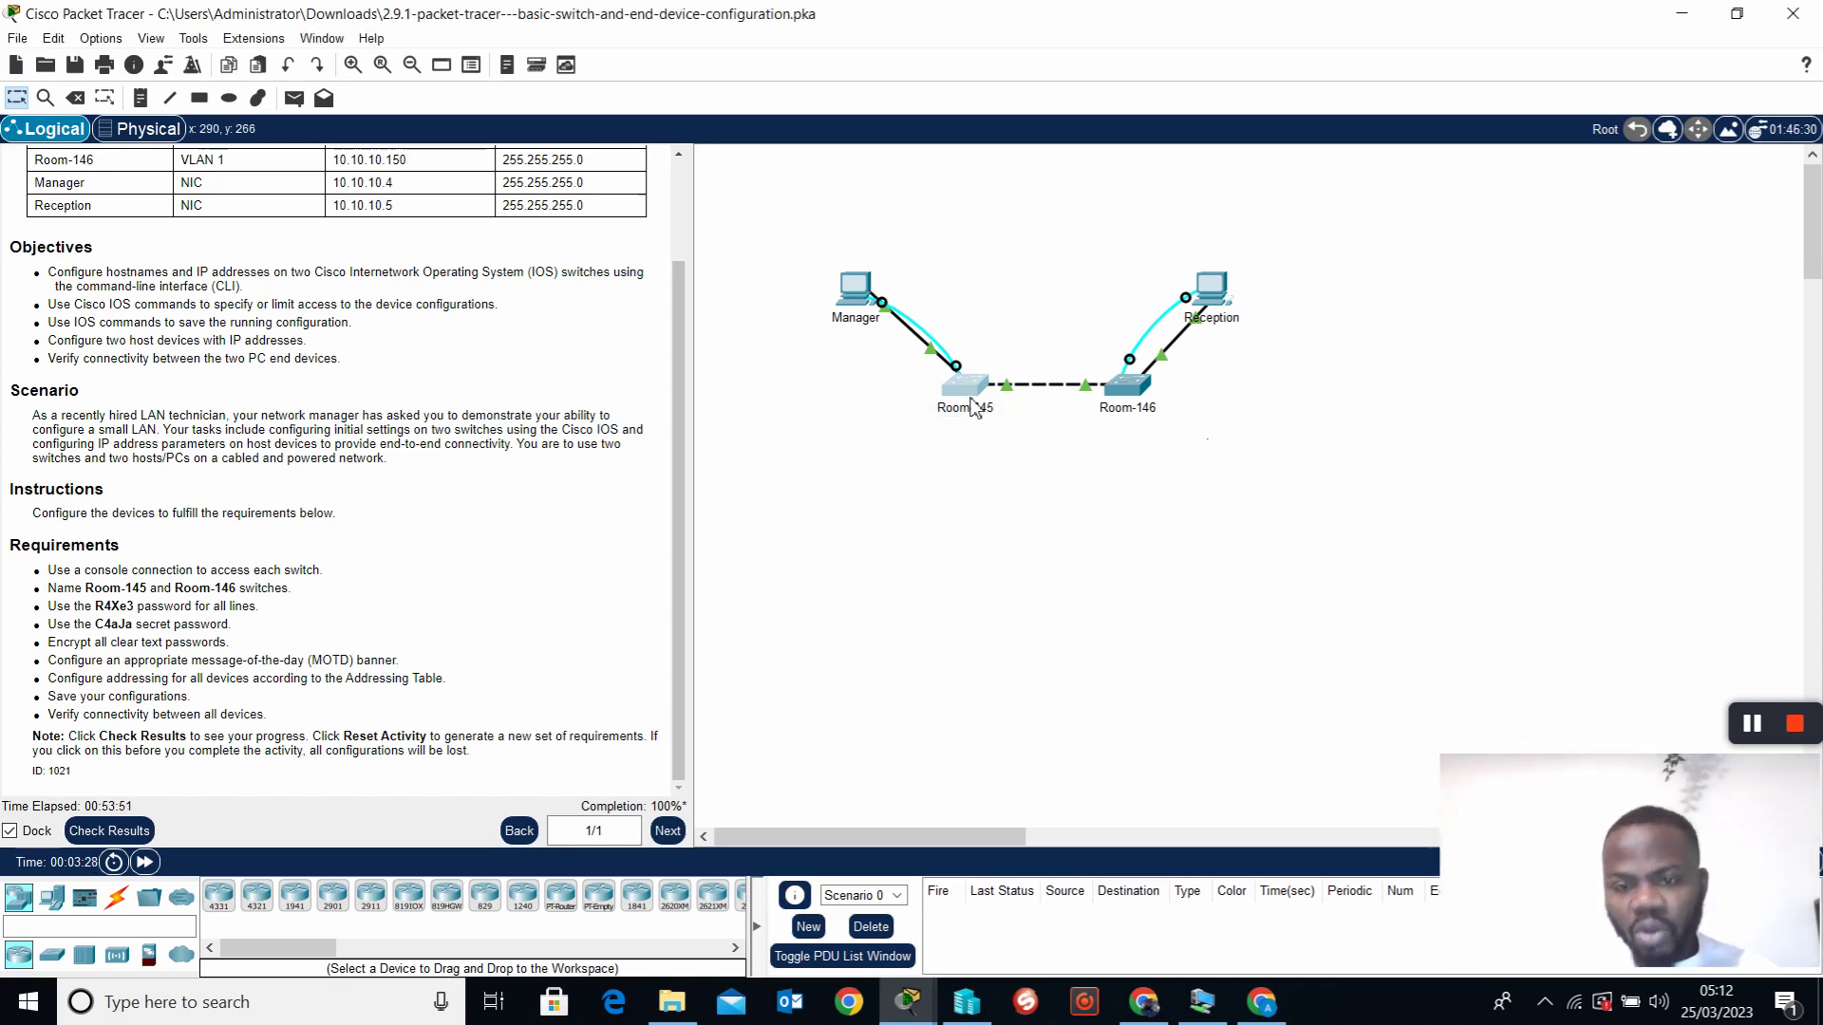
click(1128, 394)
click(985, 528)
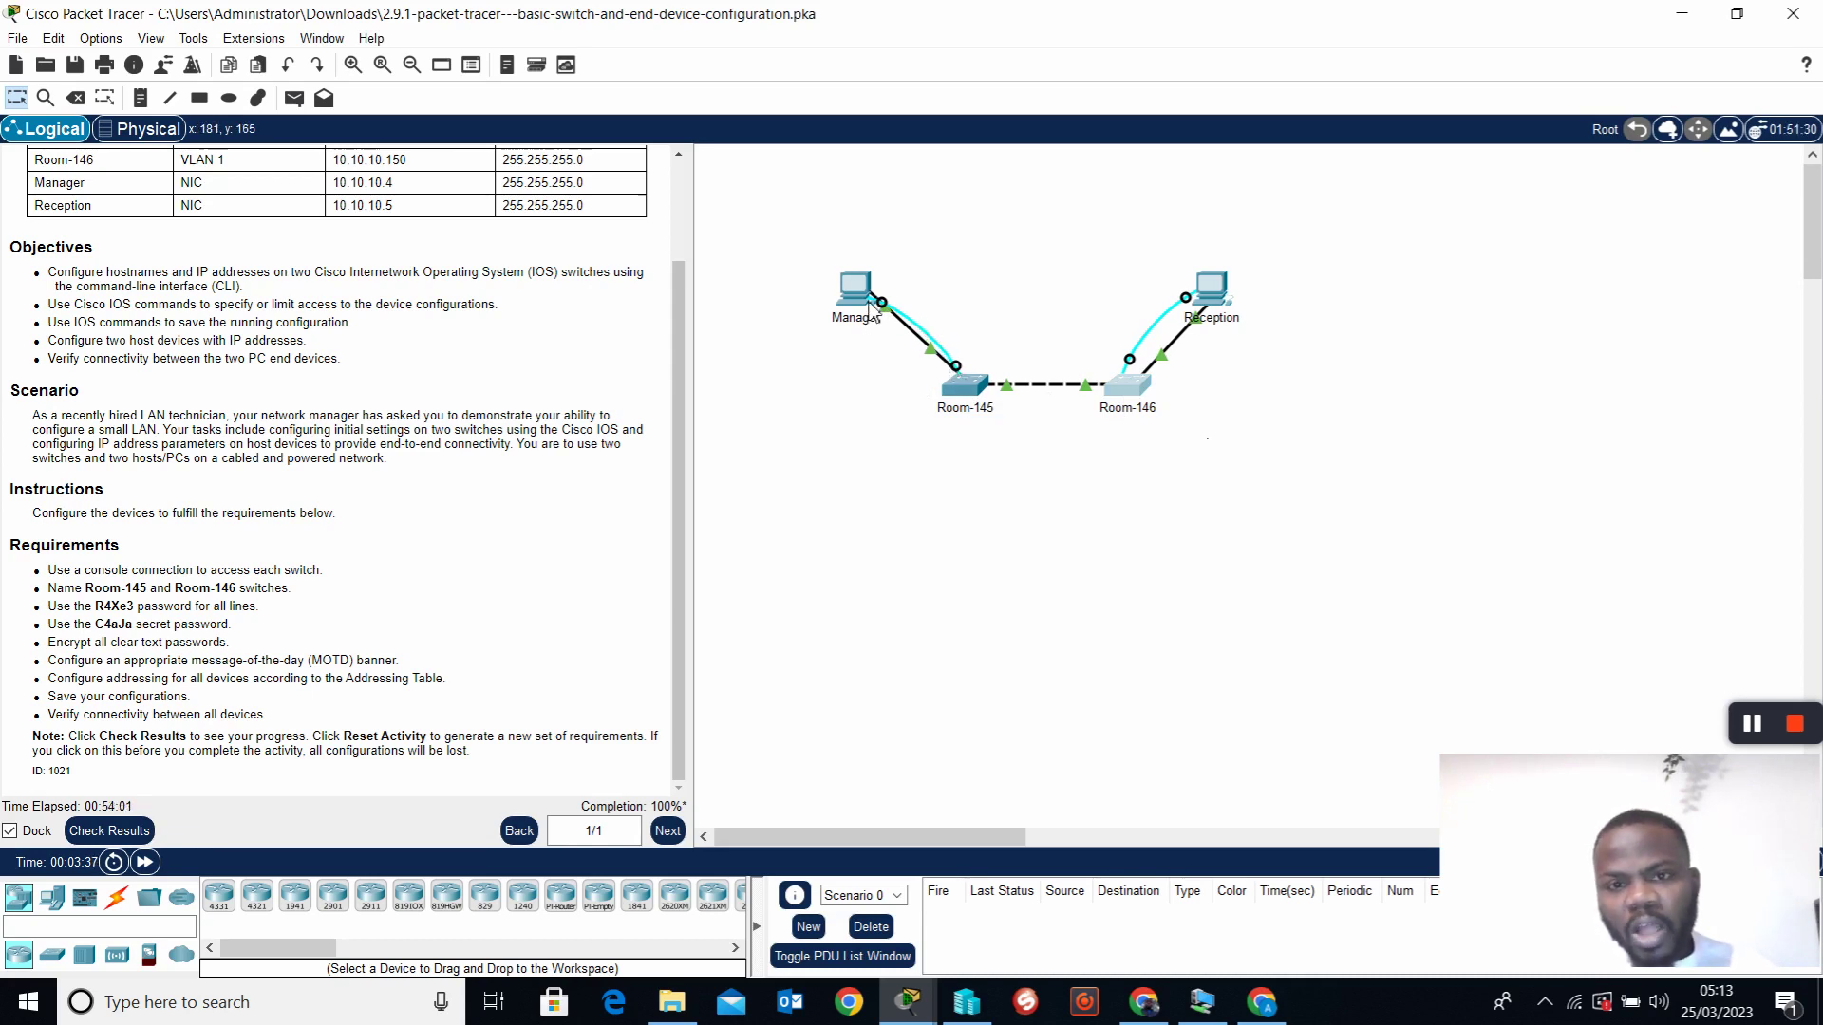
click(956, 370)
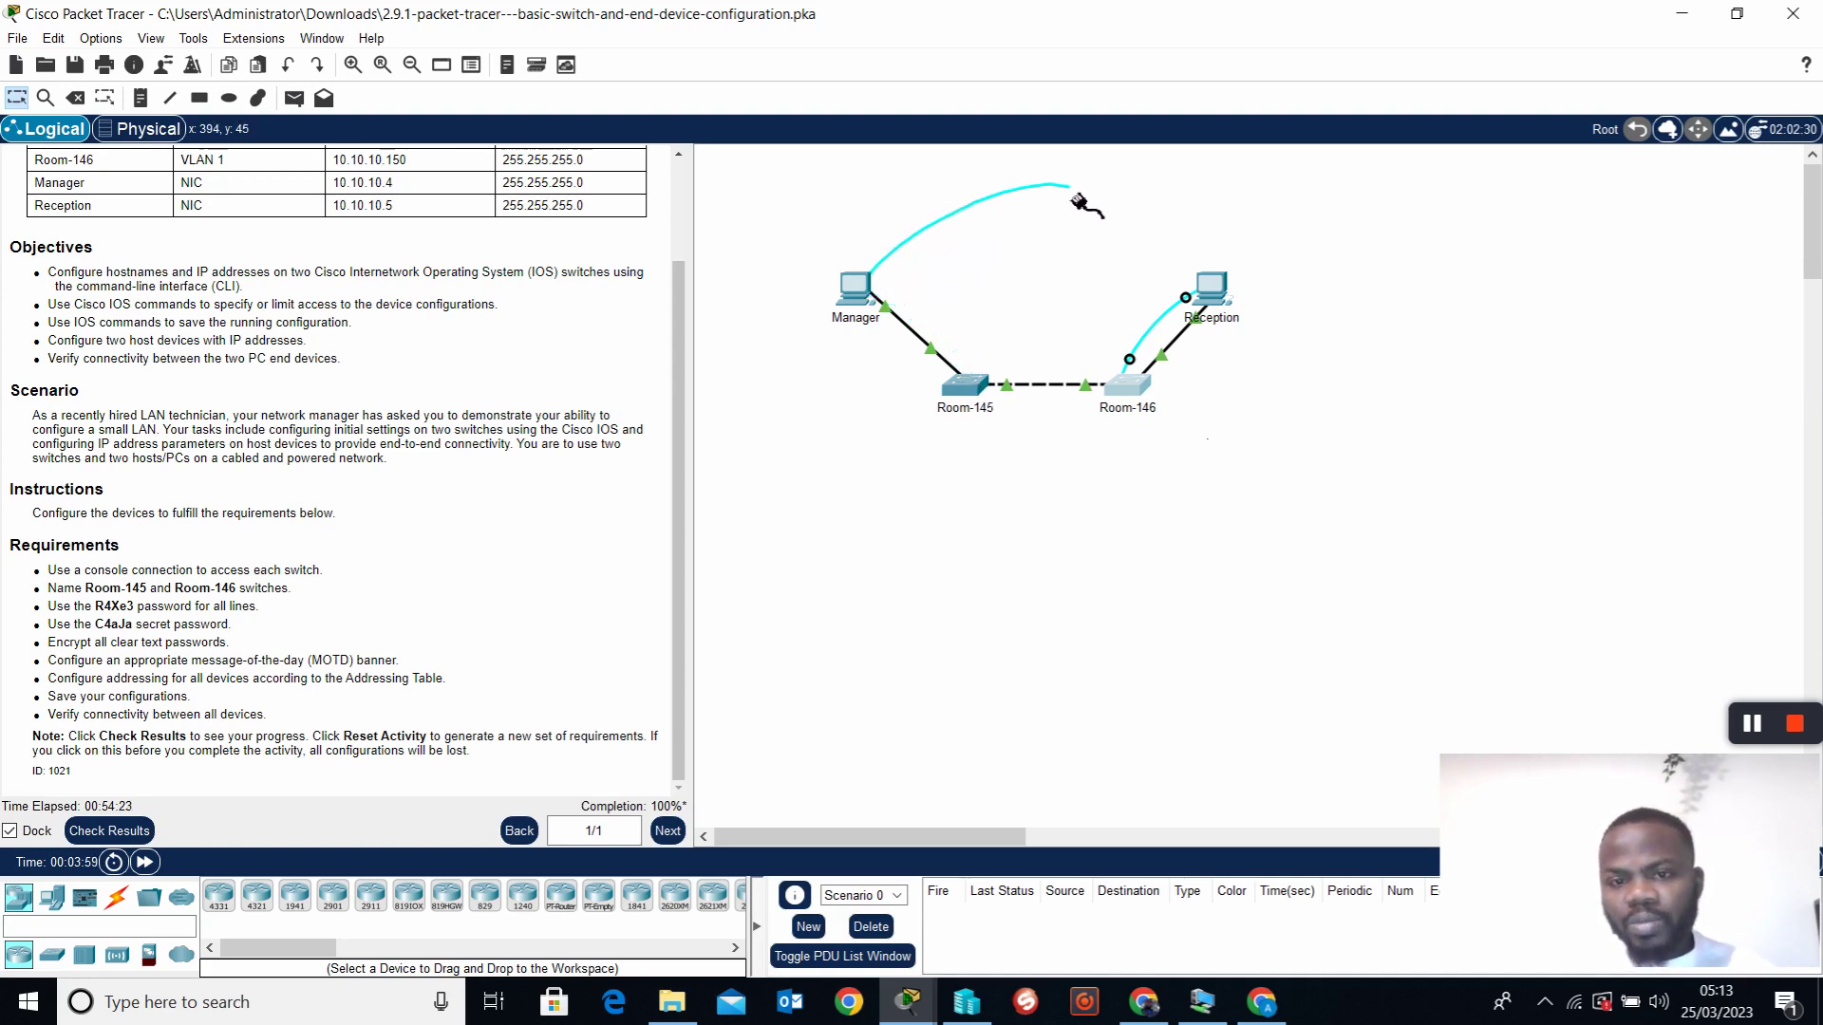
click(977, 392)
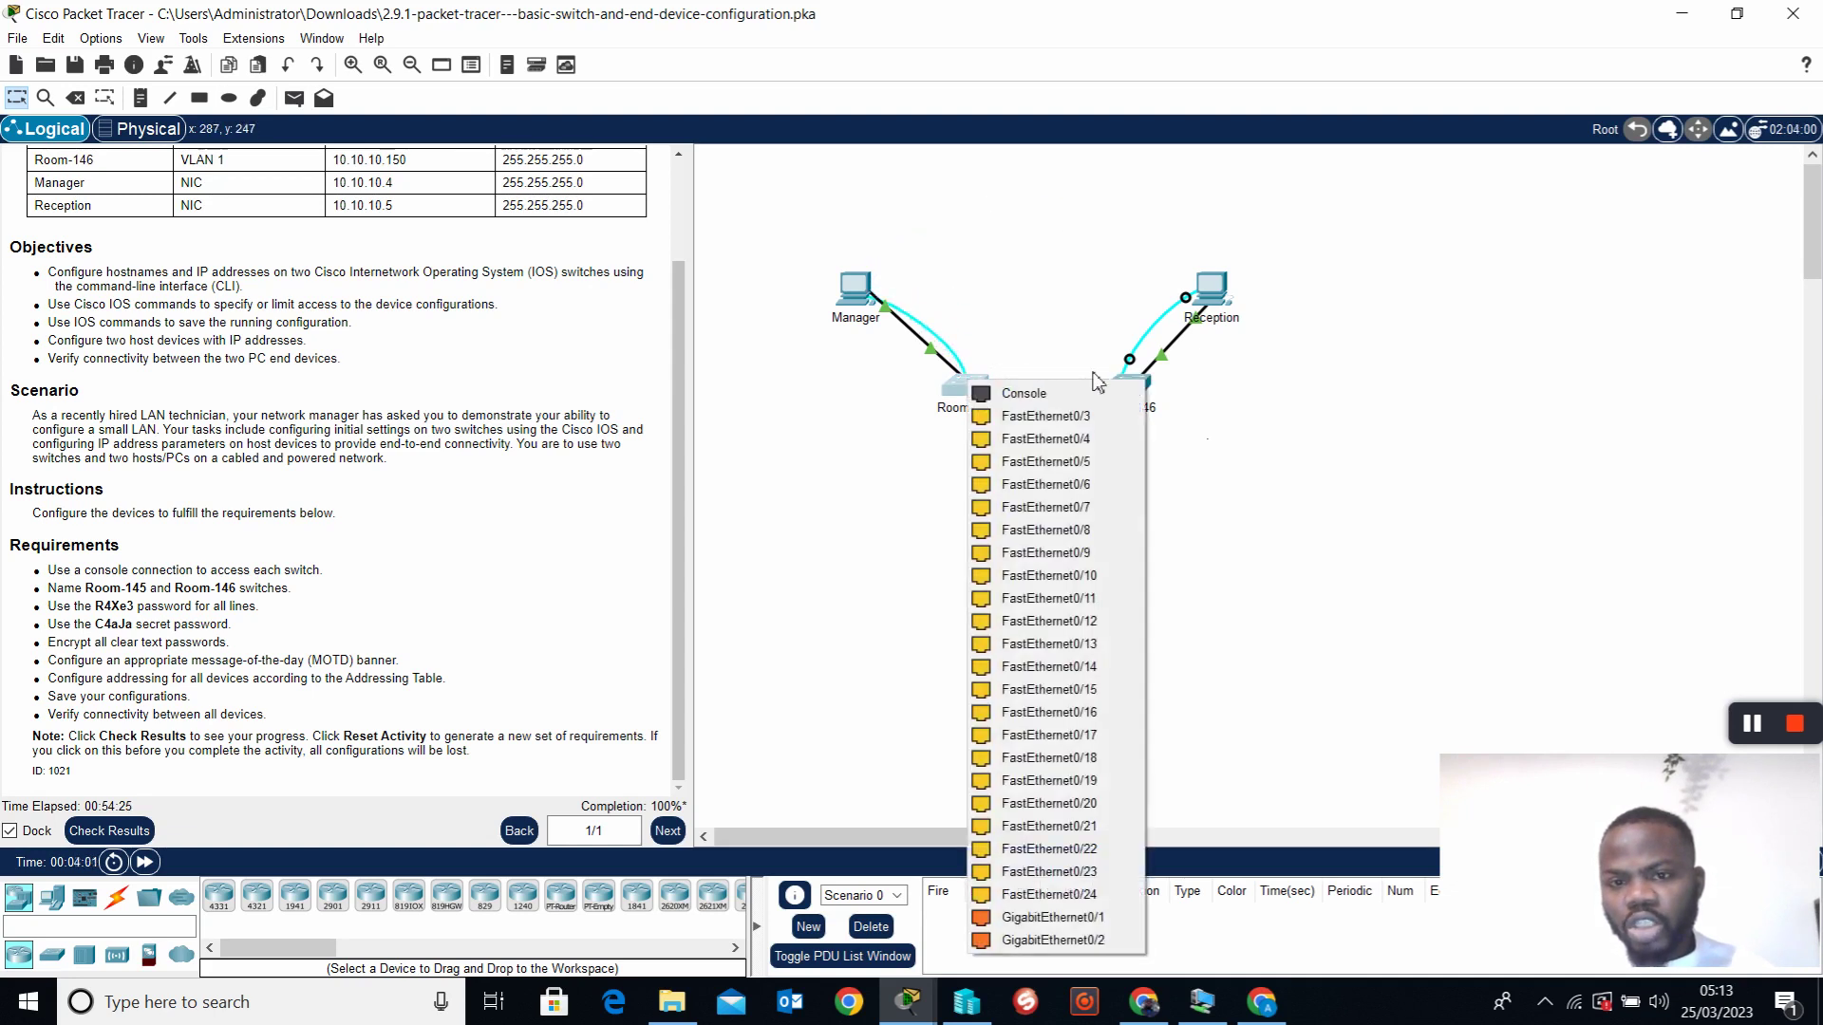
Connect the console cable from Room-145's Console port to Manager's RS 232 port
click(1033, 397)
click(958, 366)
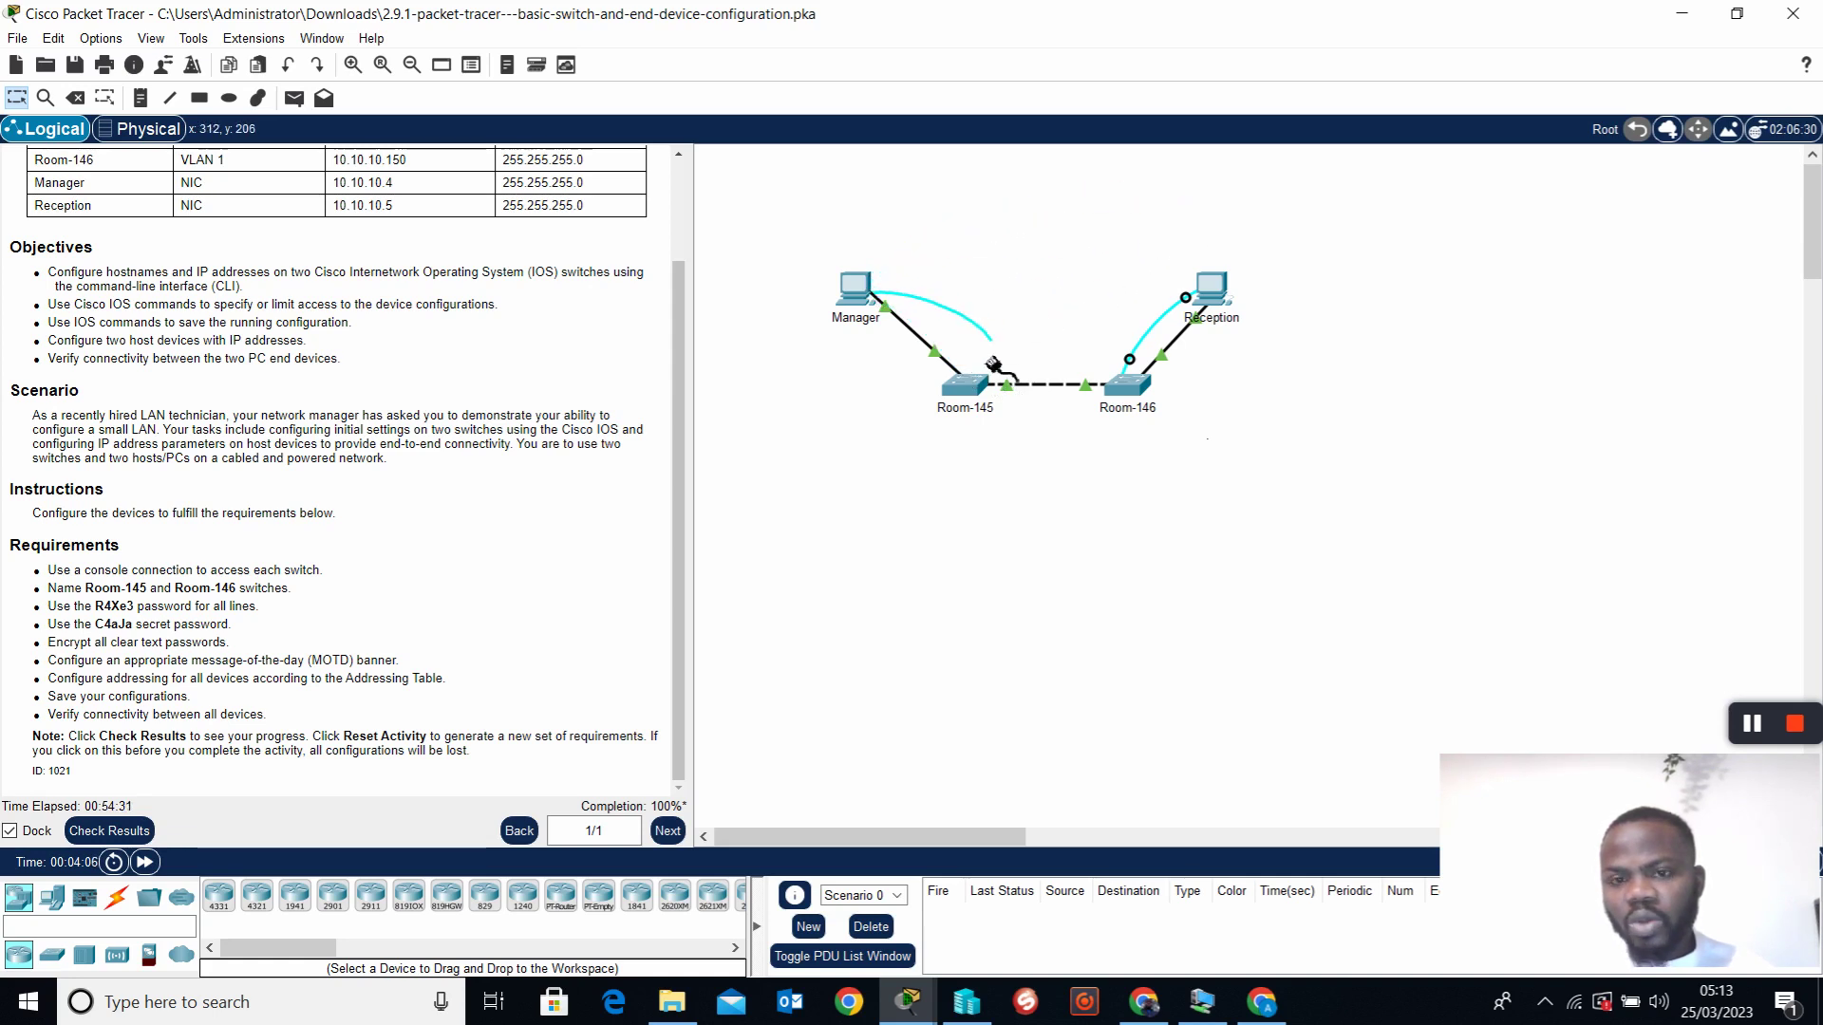
click(963, 381)
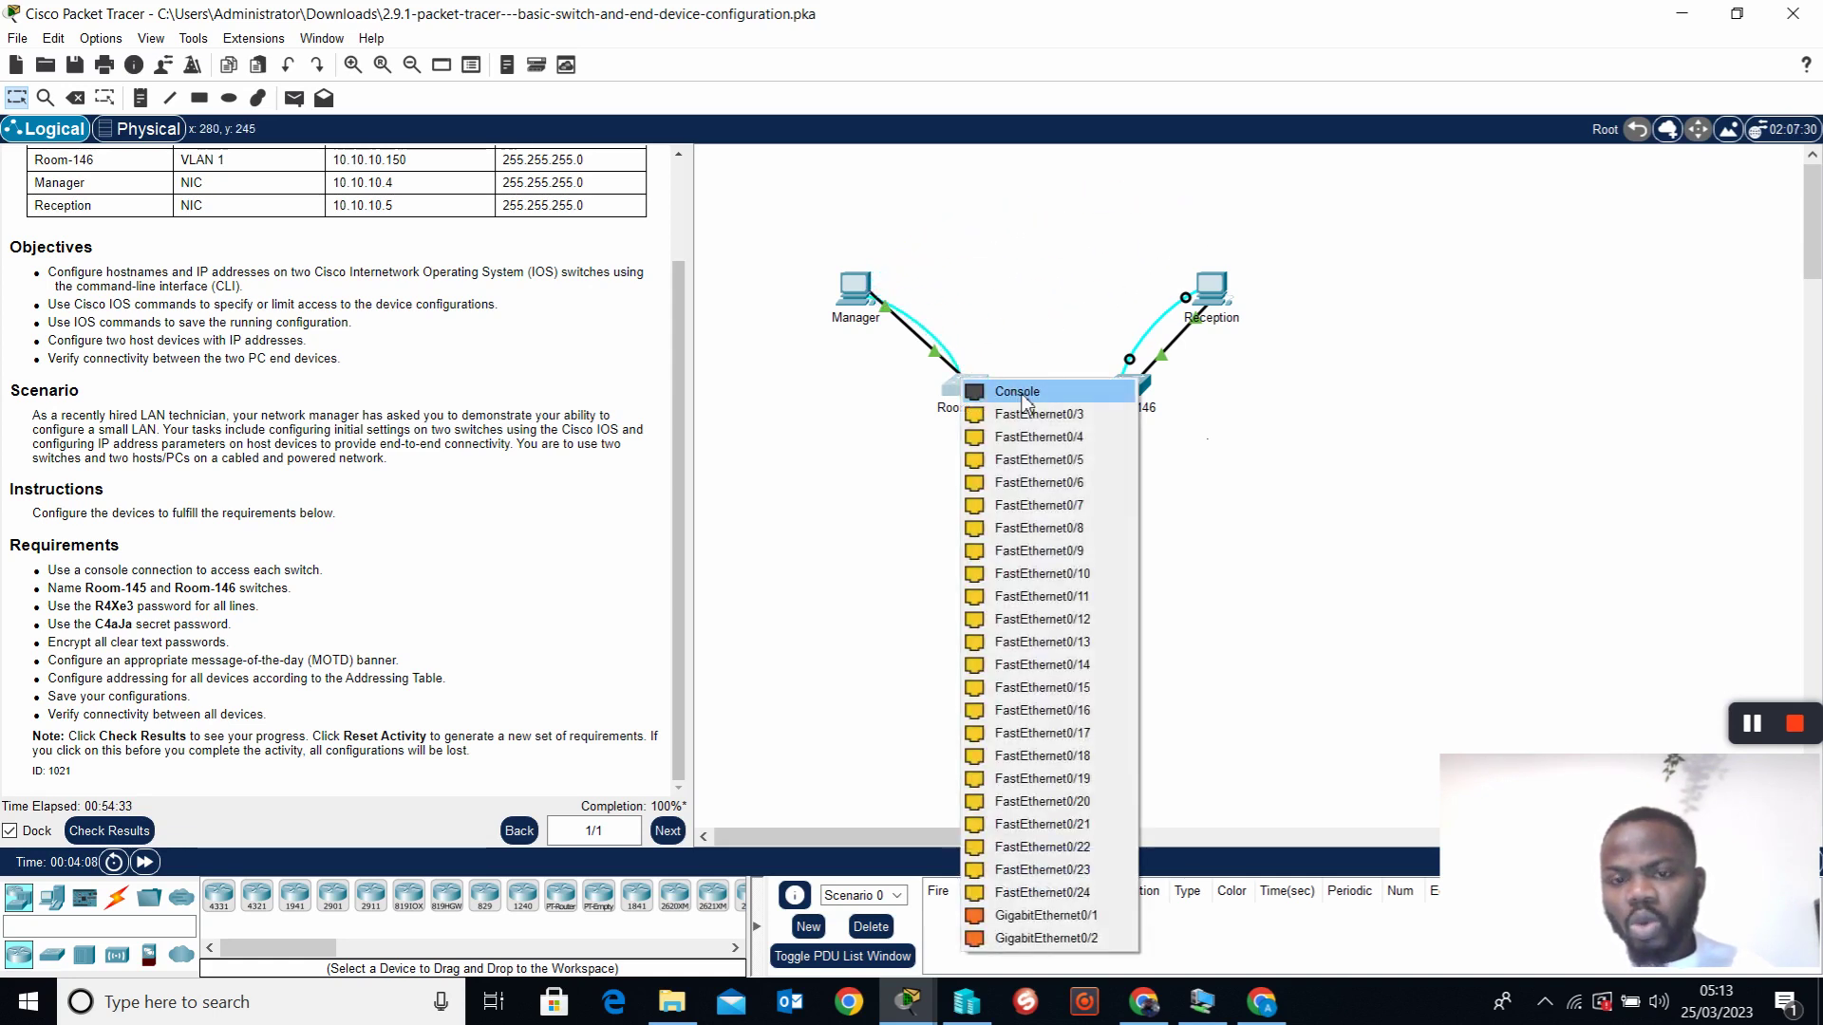
click(1022, 393)
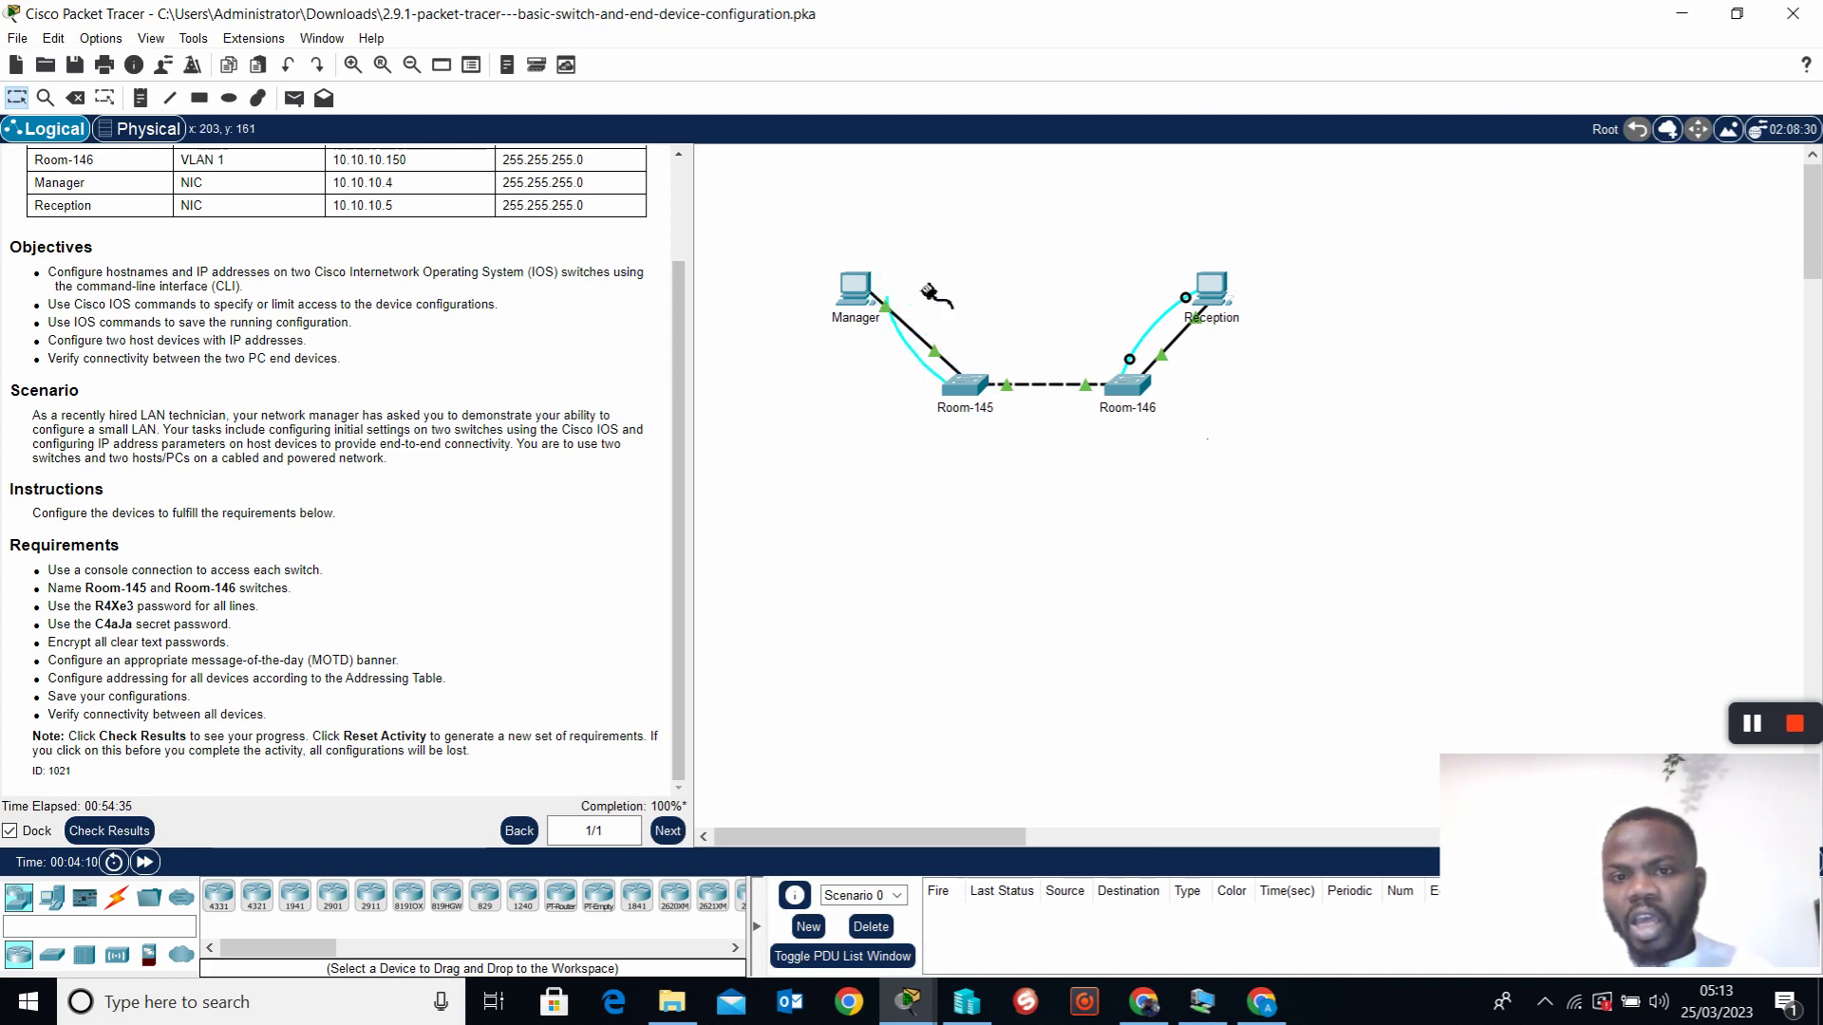
click(866, 296)
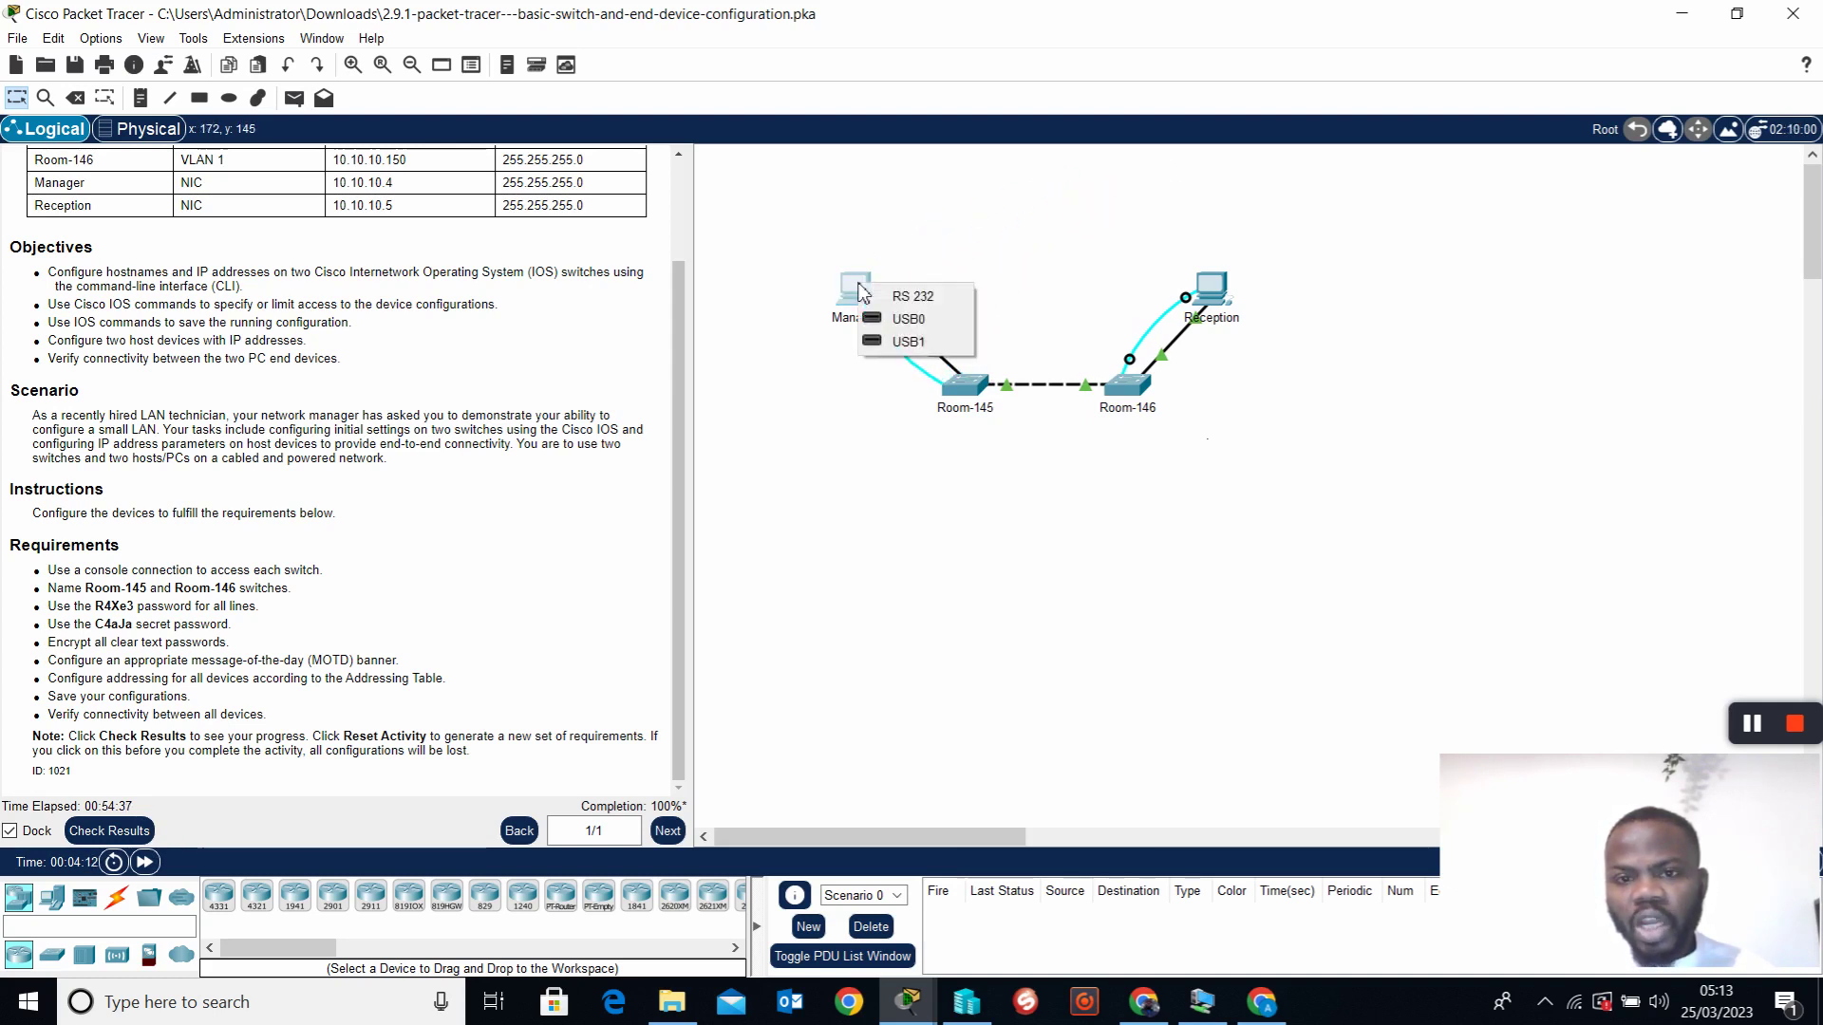
click(927, 298)
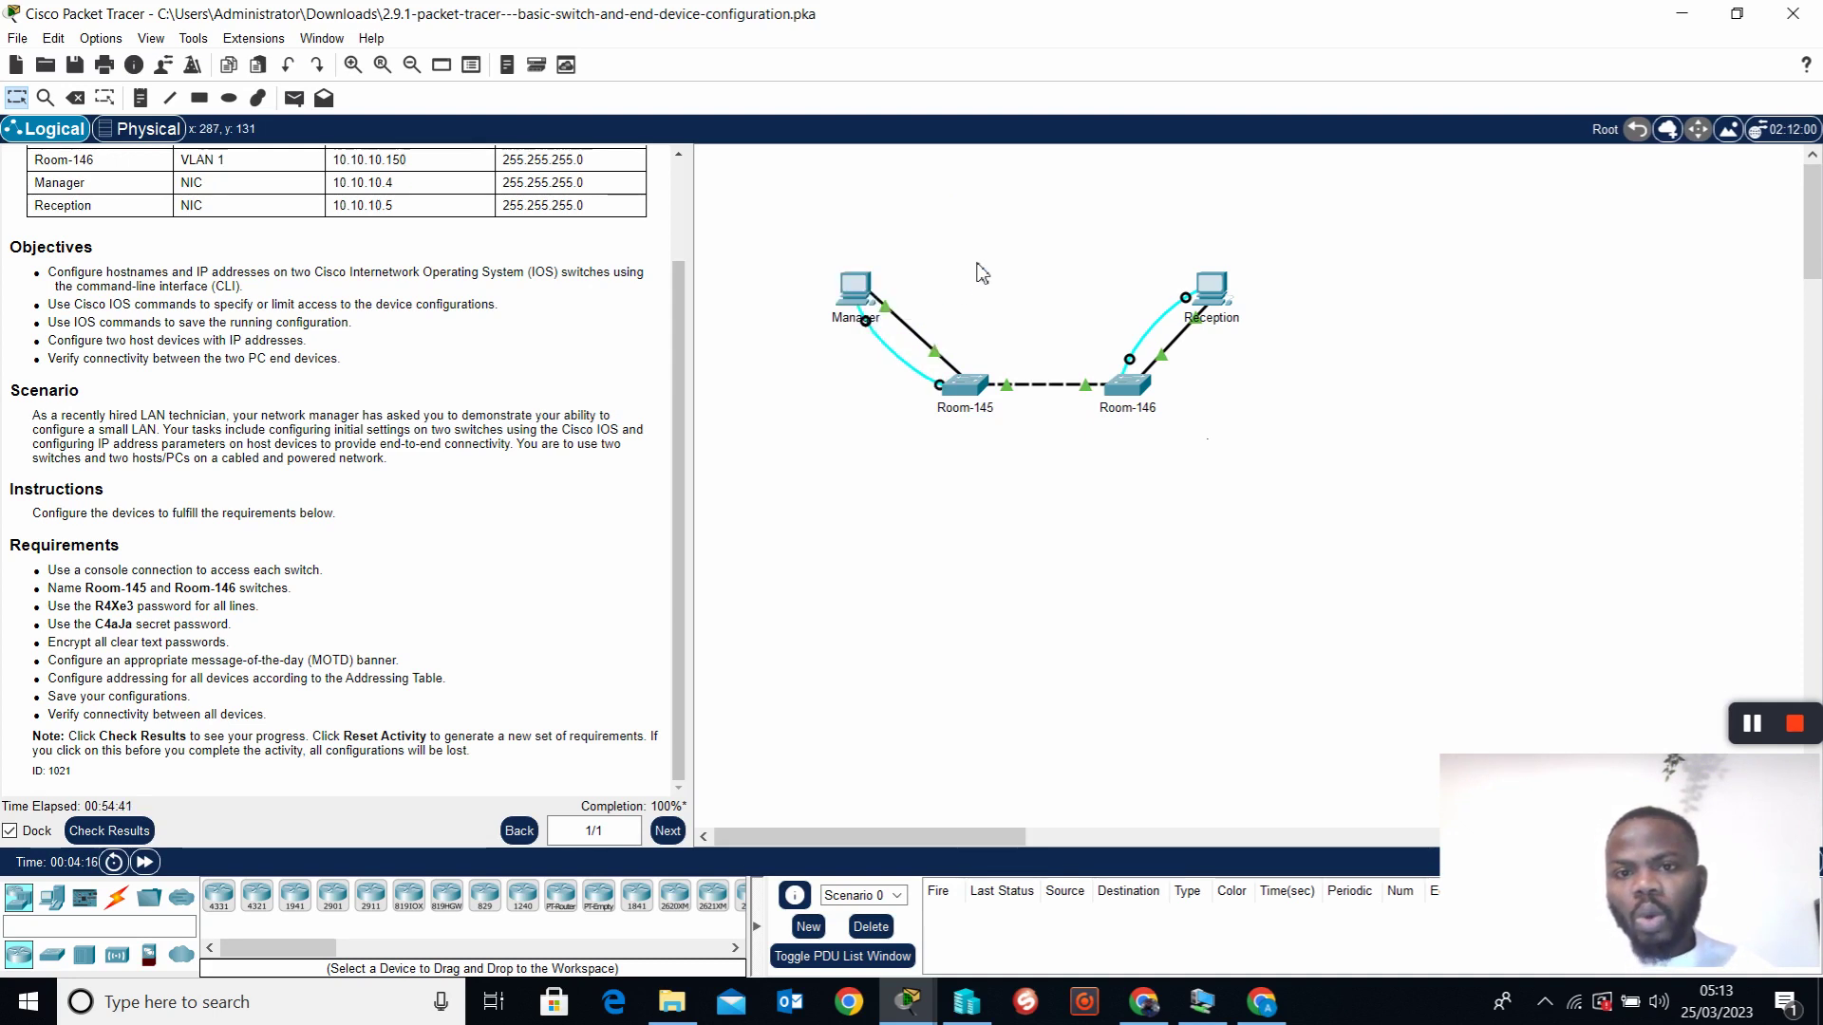
Re-seat Manager's Ethernet cable on FastEthernet0 and bring up Manager's Desktop
click(887, 307)
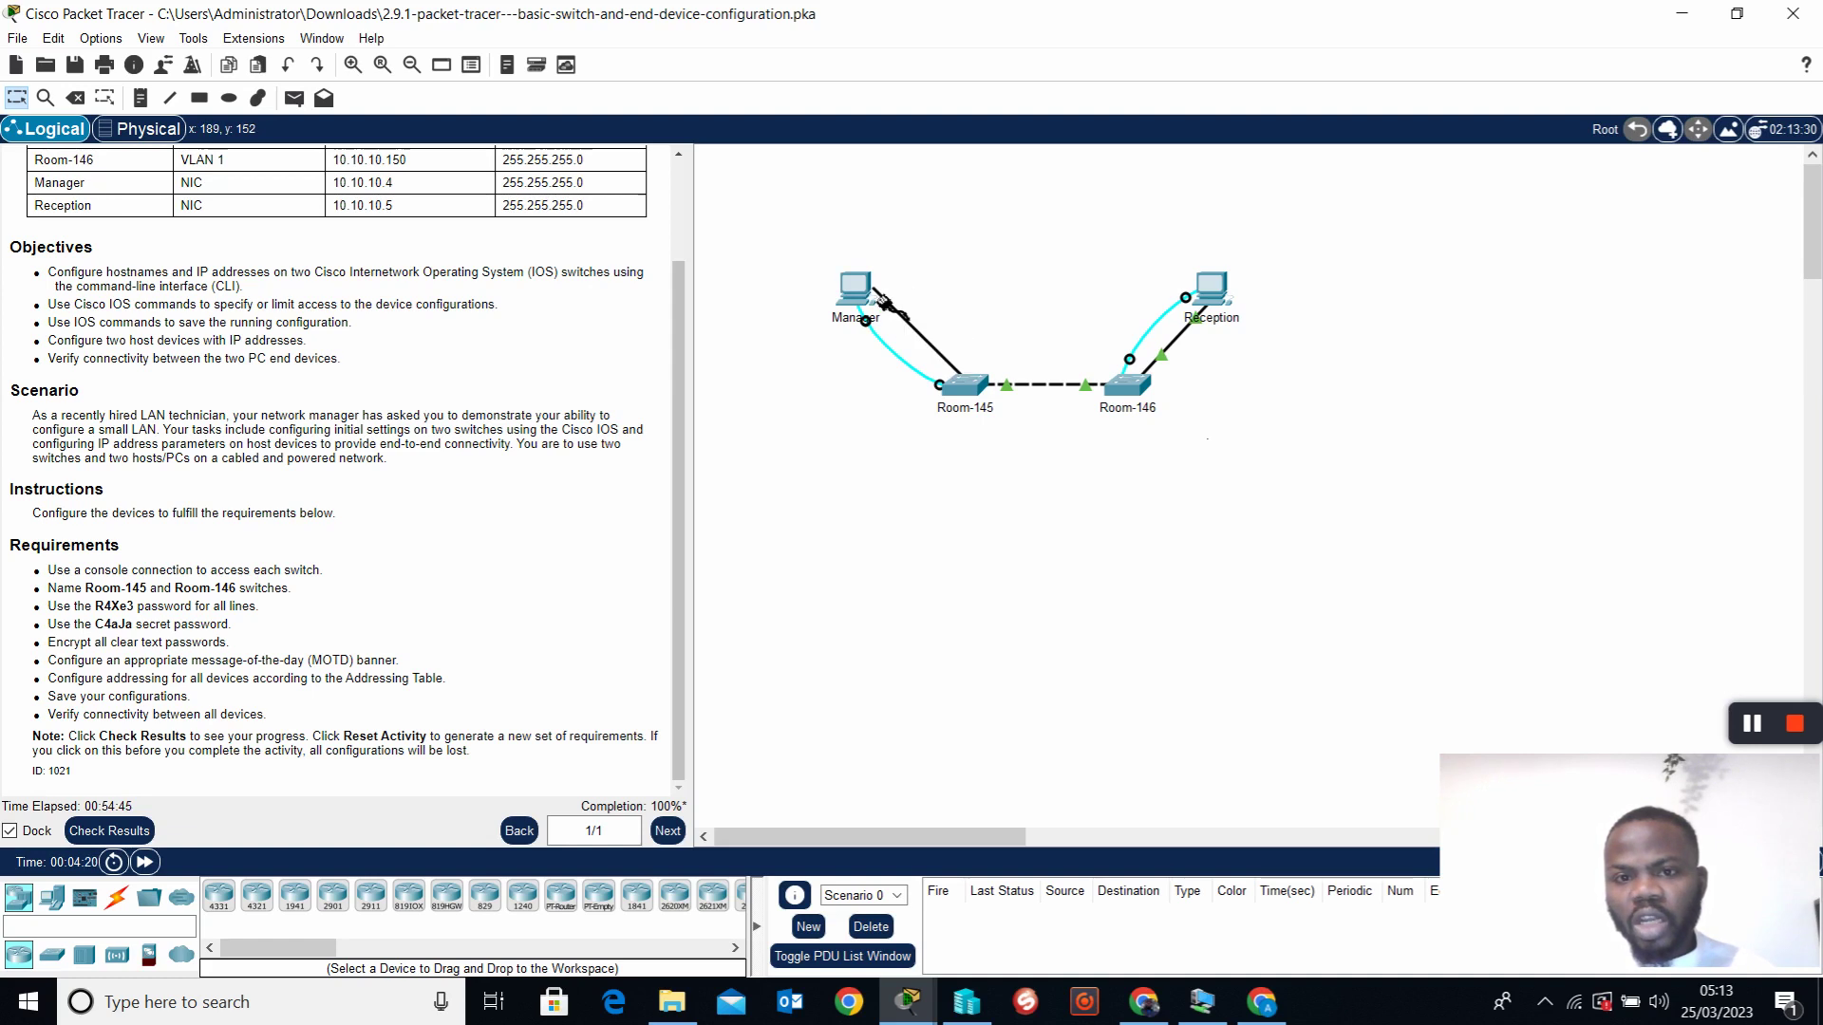
click(866, 290)
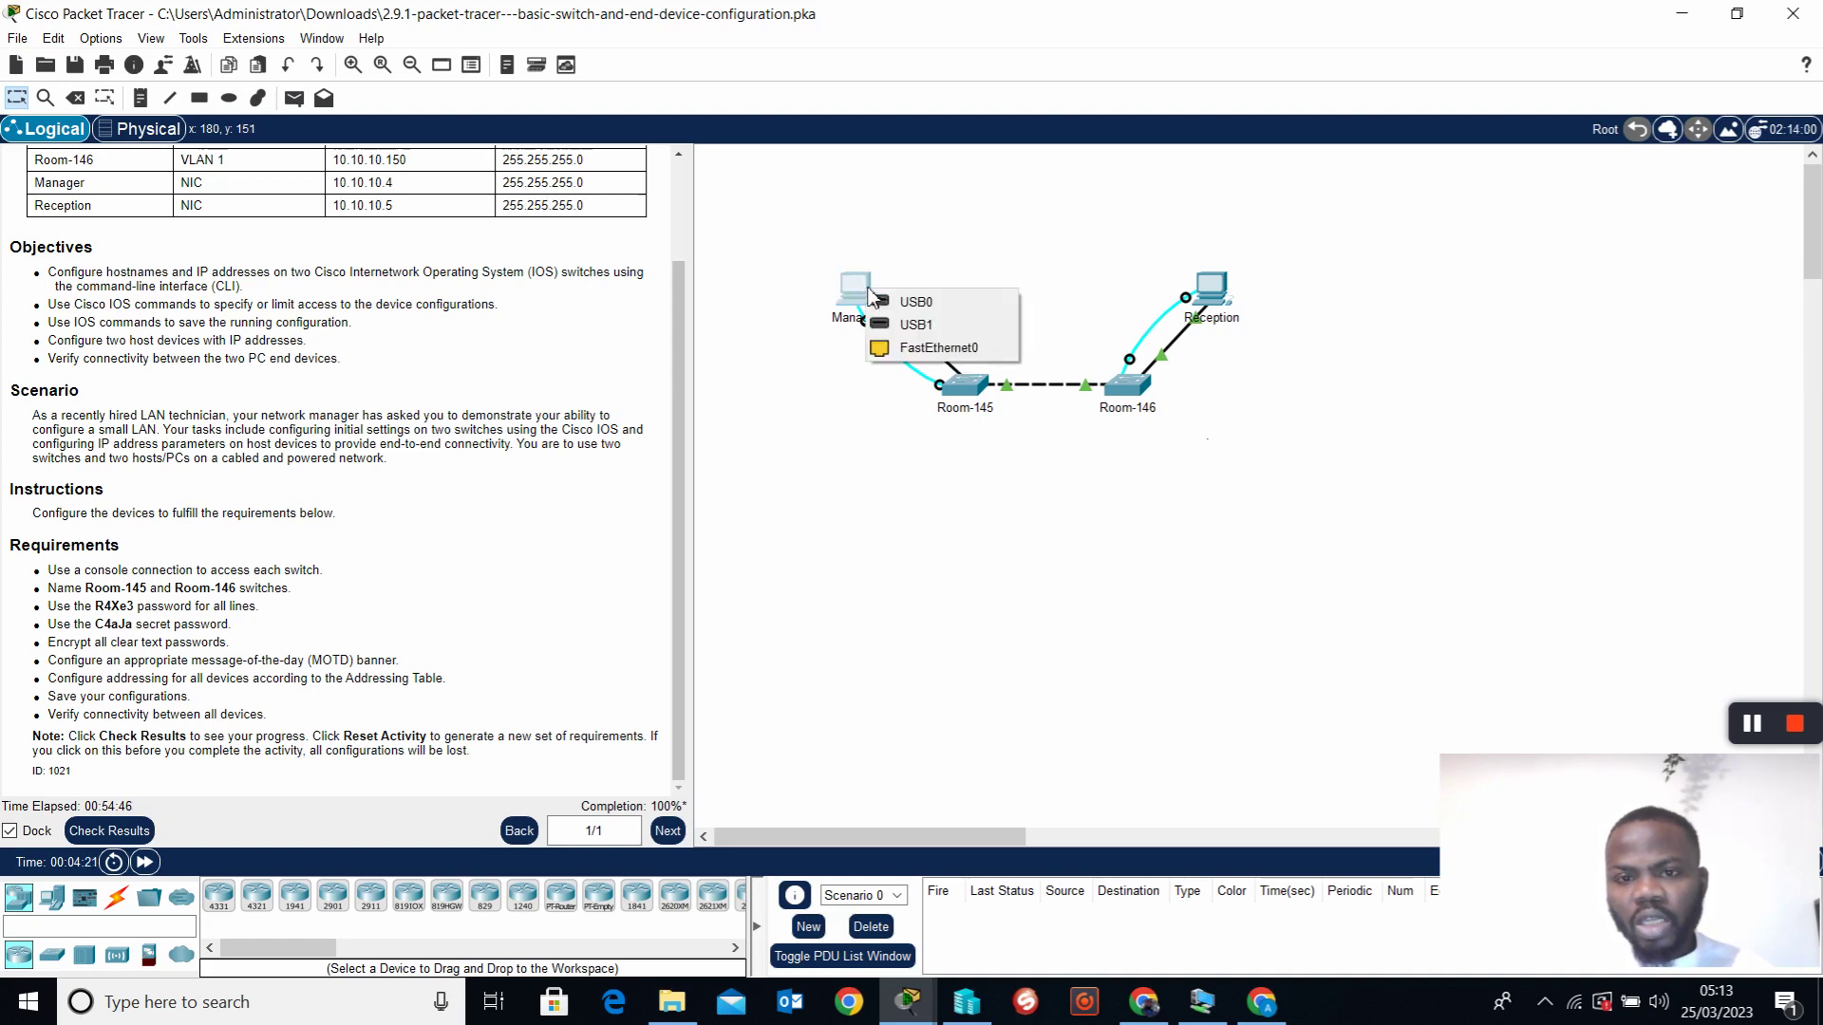
click(956, 353)
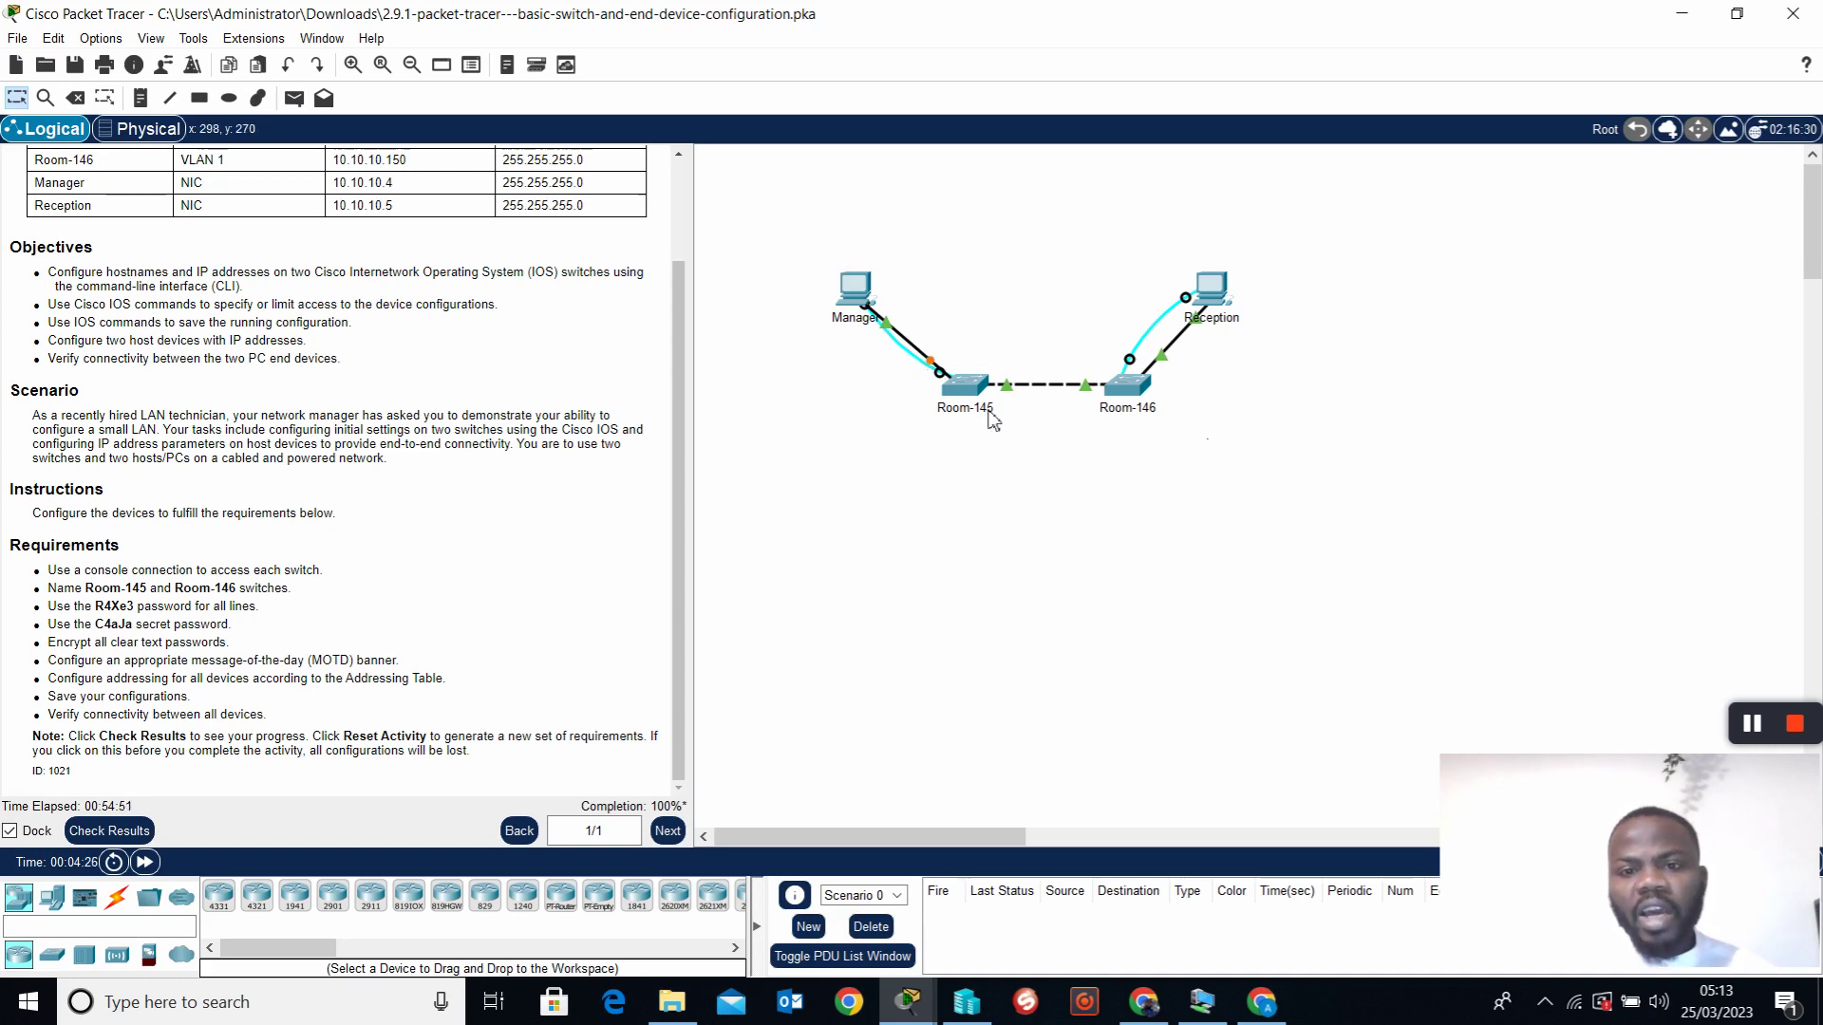
click(855, 290)
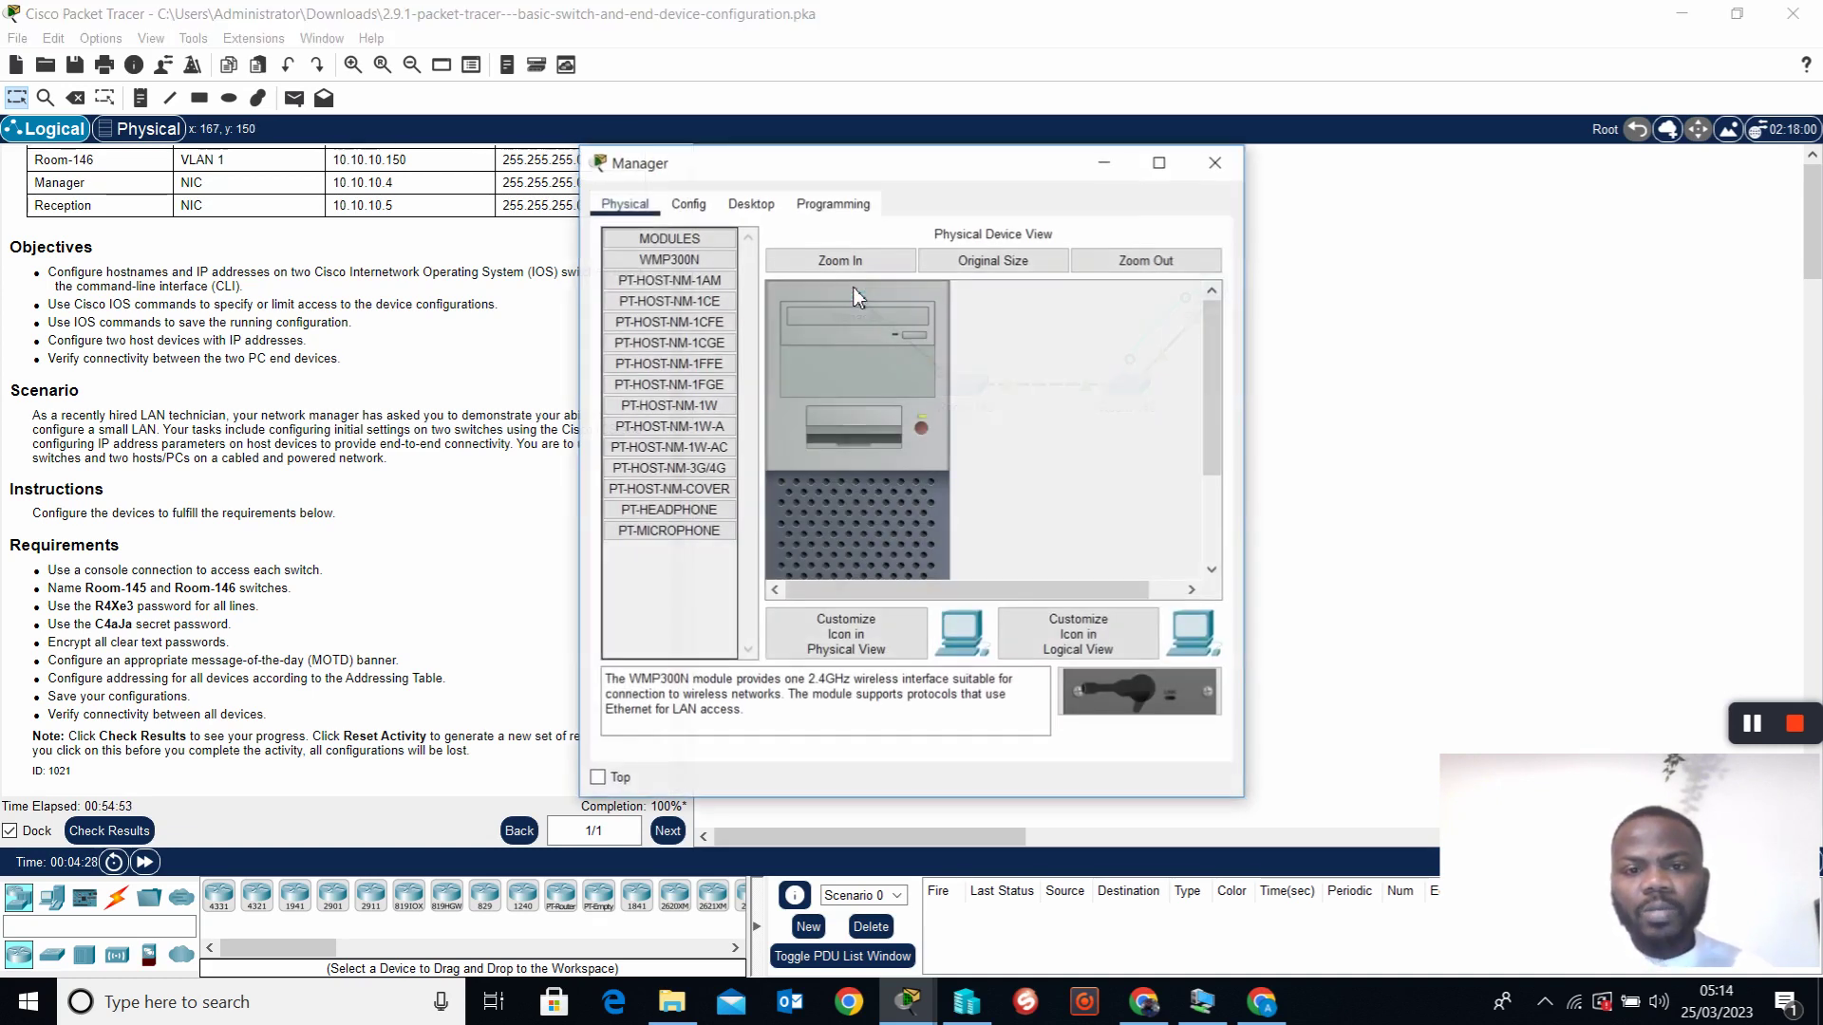
click(751, 207)
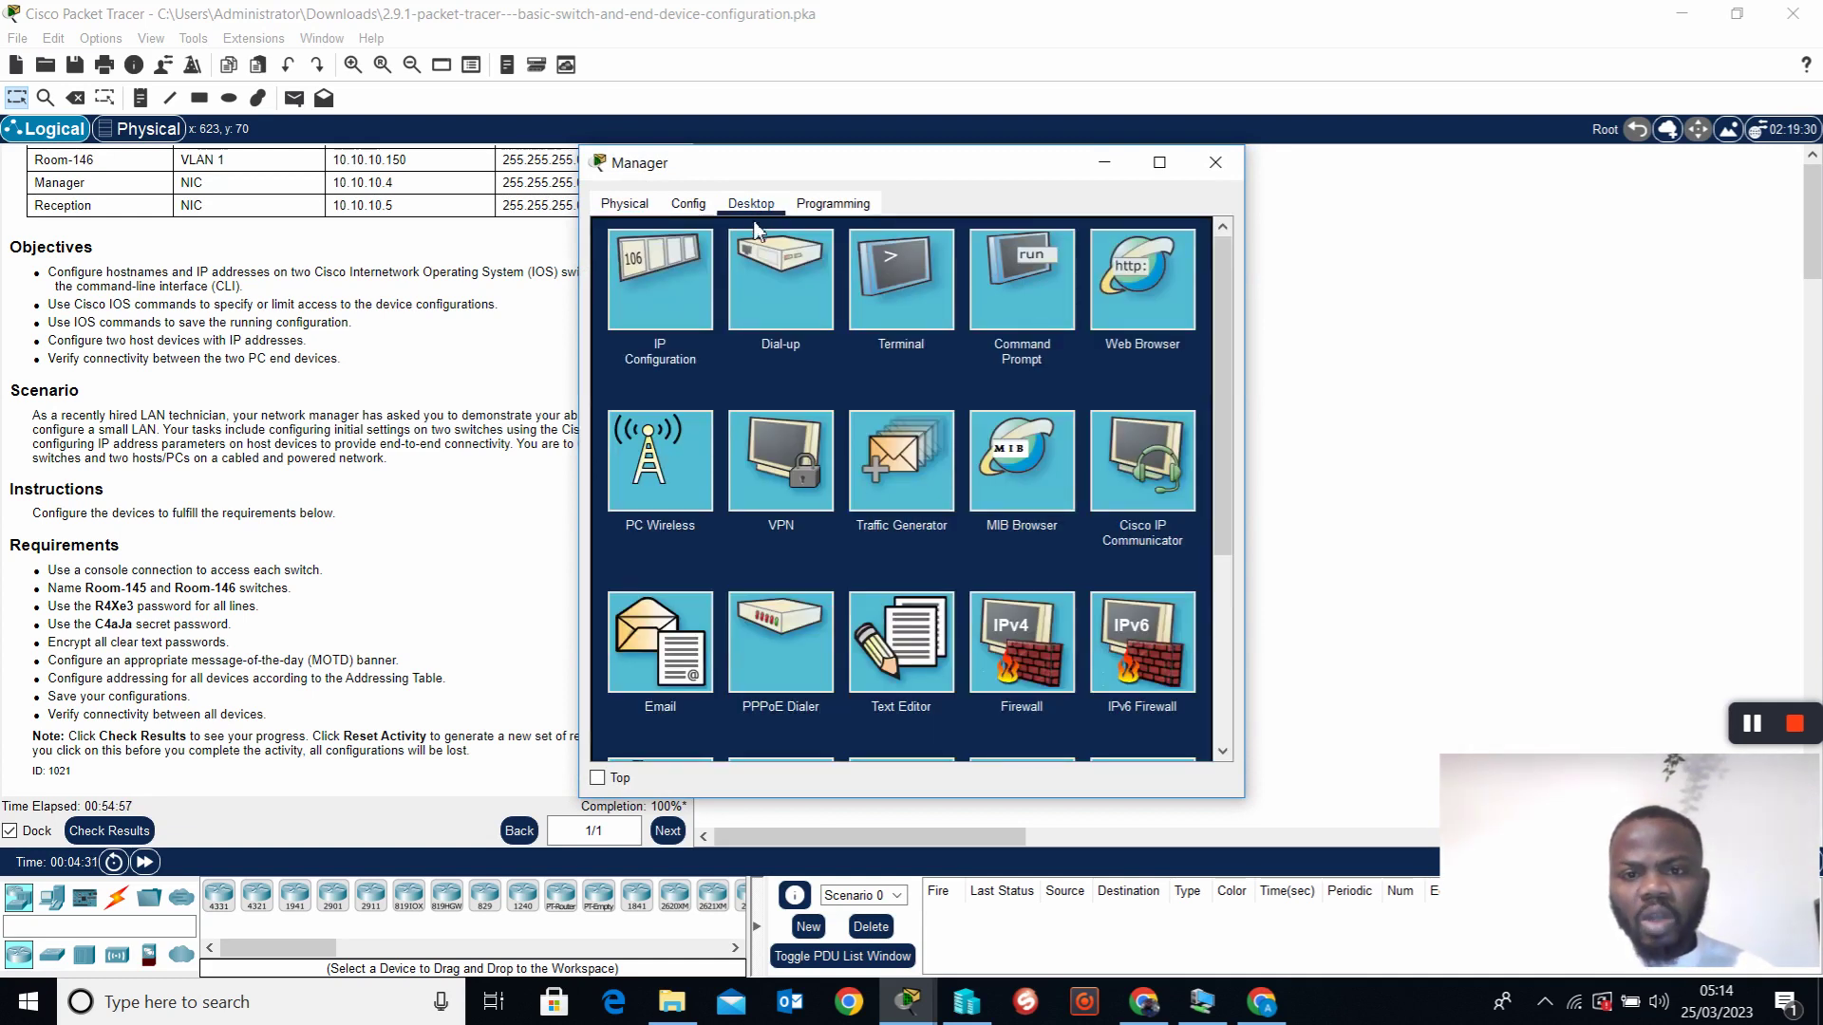
Connect Manager's Terminal at 9600 baud to reach Room-145's Authorized Access Only banner
click(903, 281)
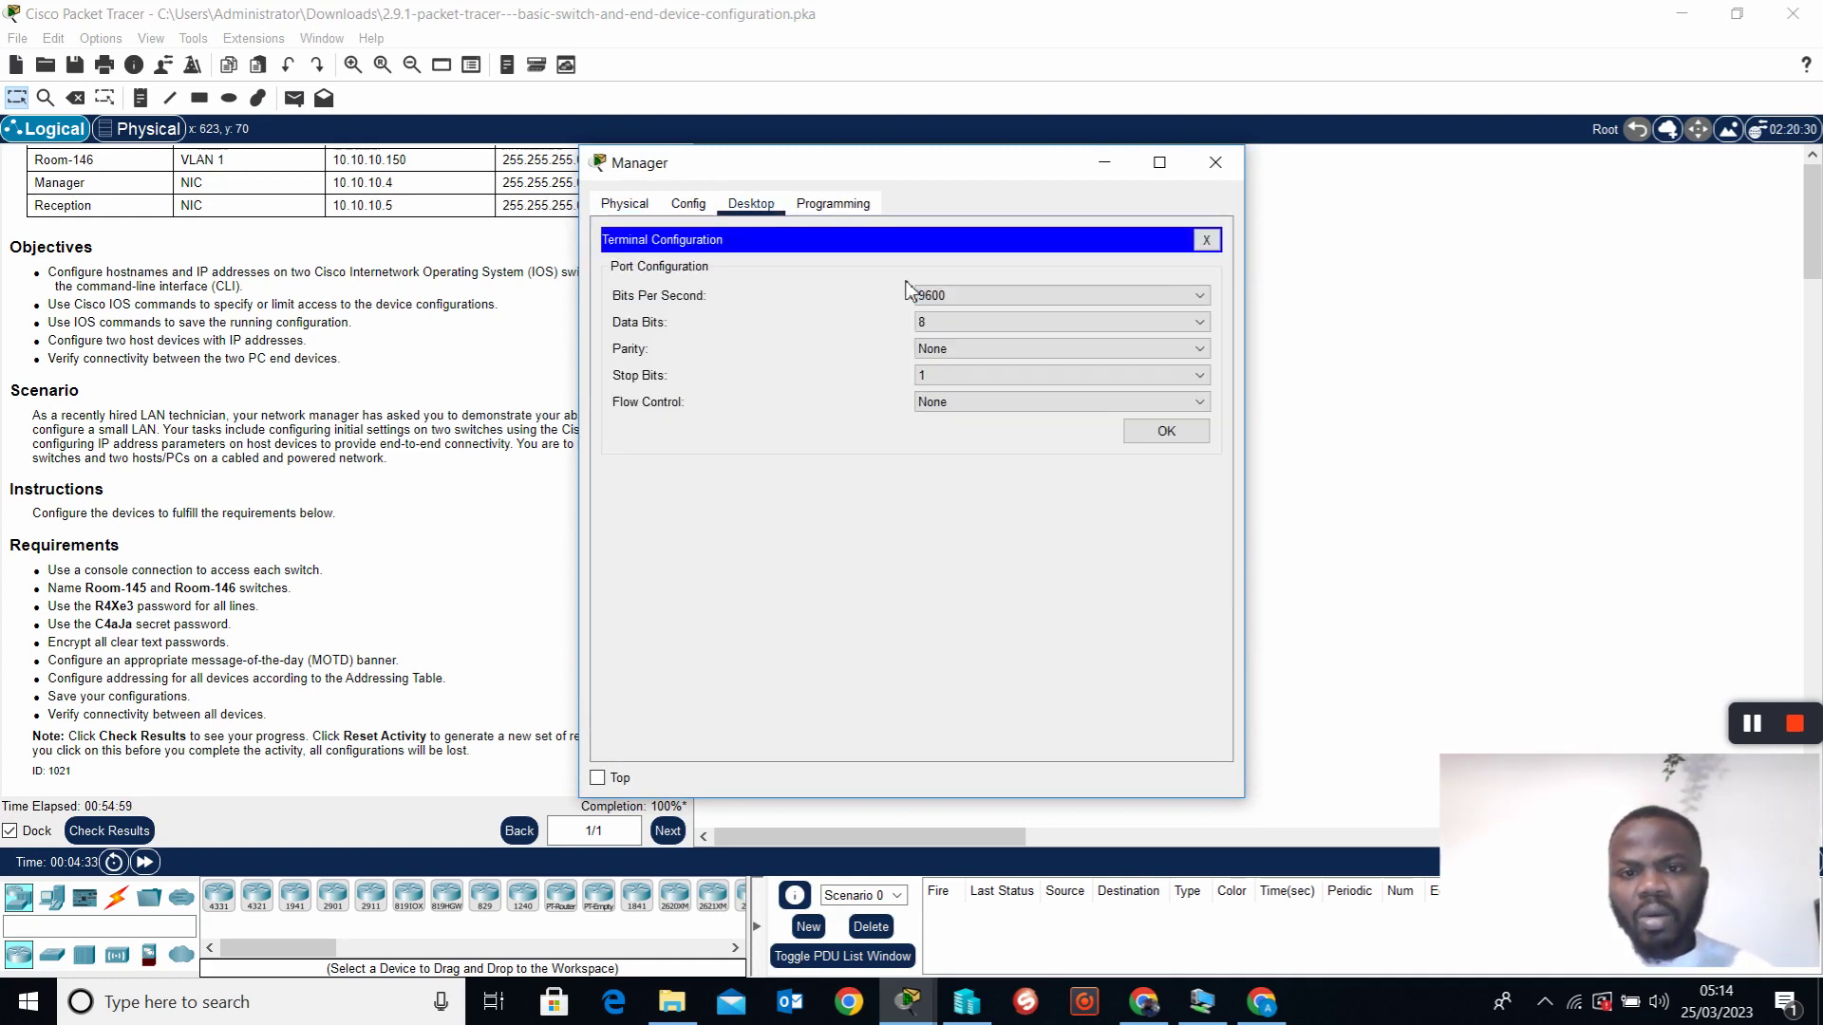
click(1166, 433)
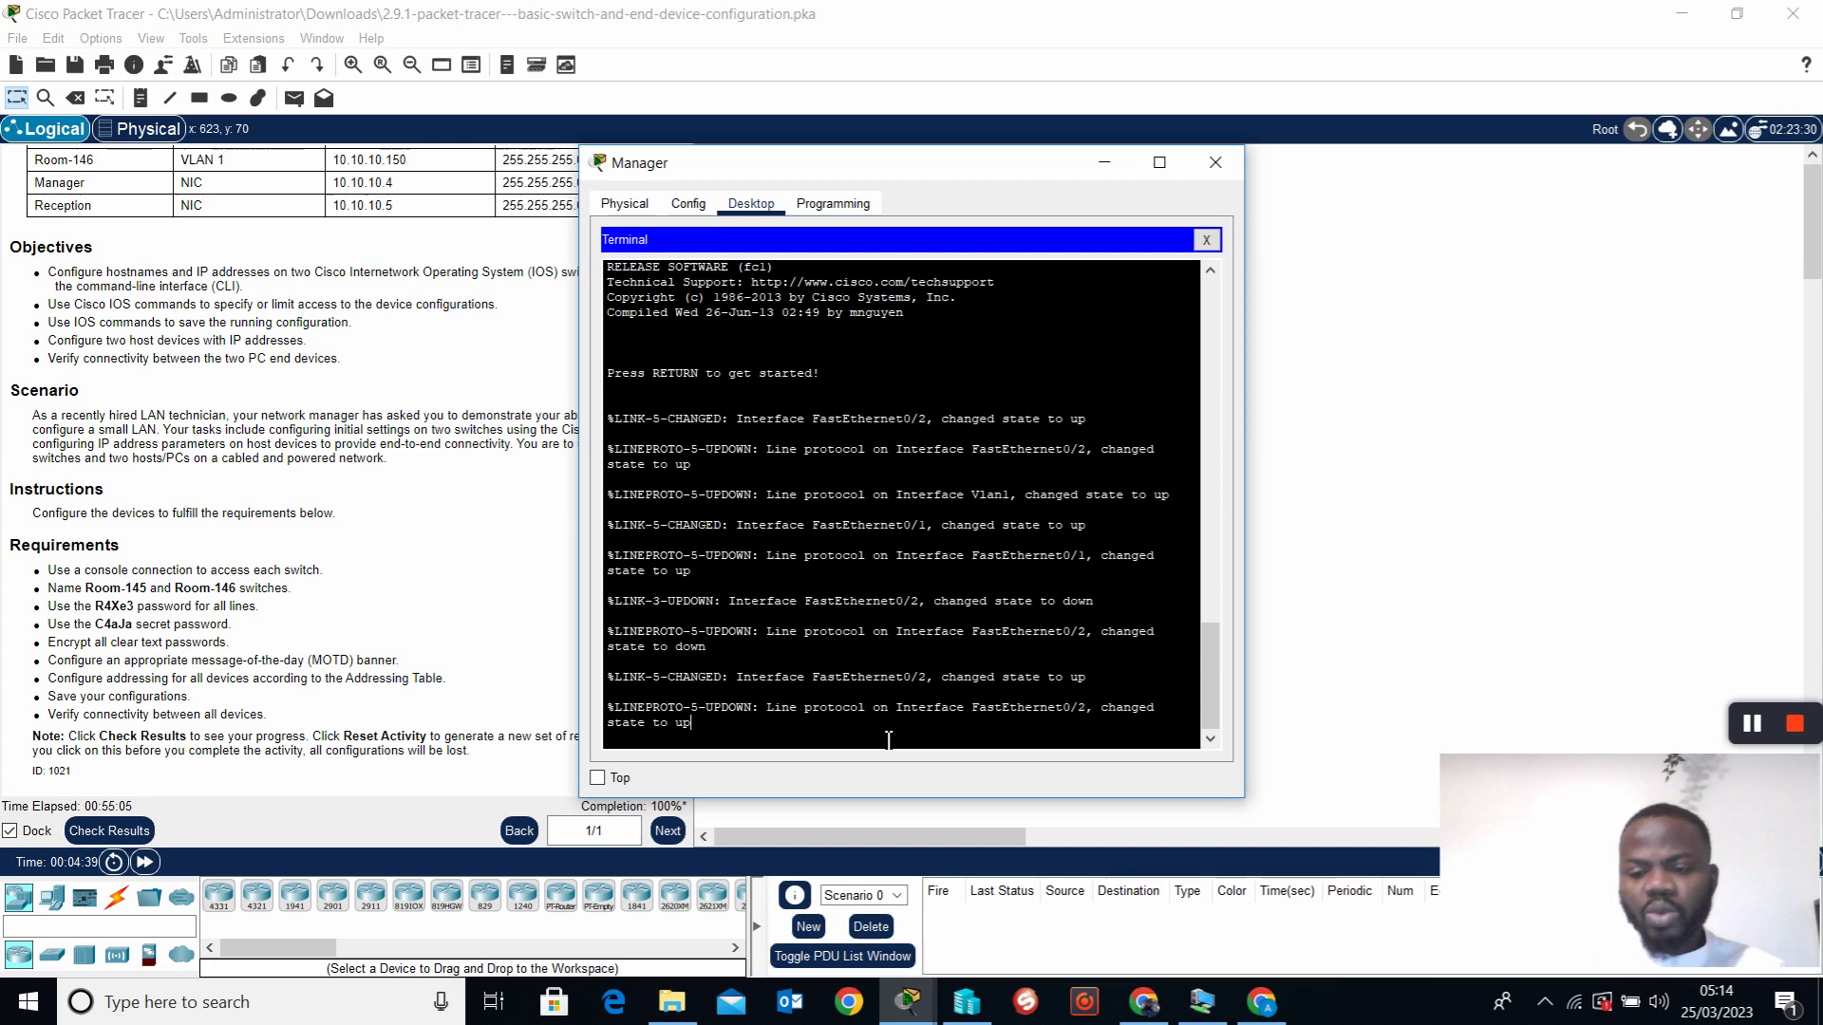
key(Return)
key(Return)
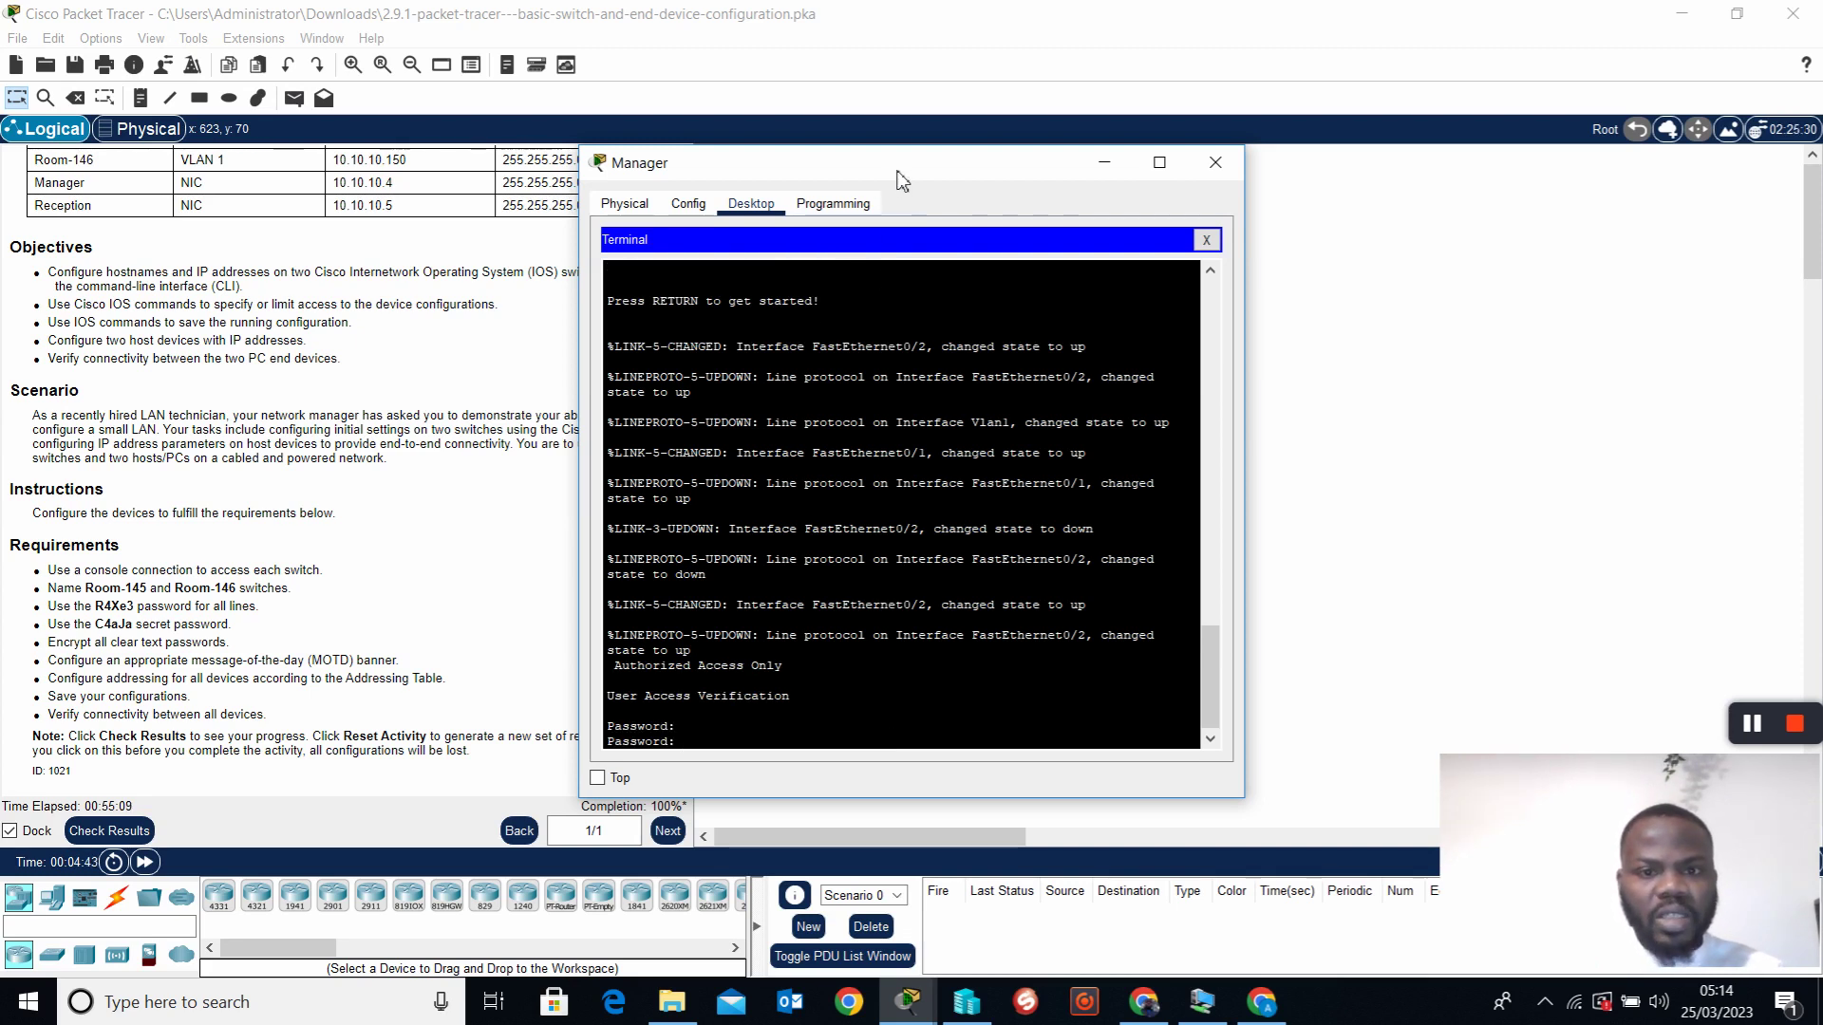
drag(909, 173, 1024, 171)
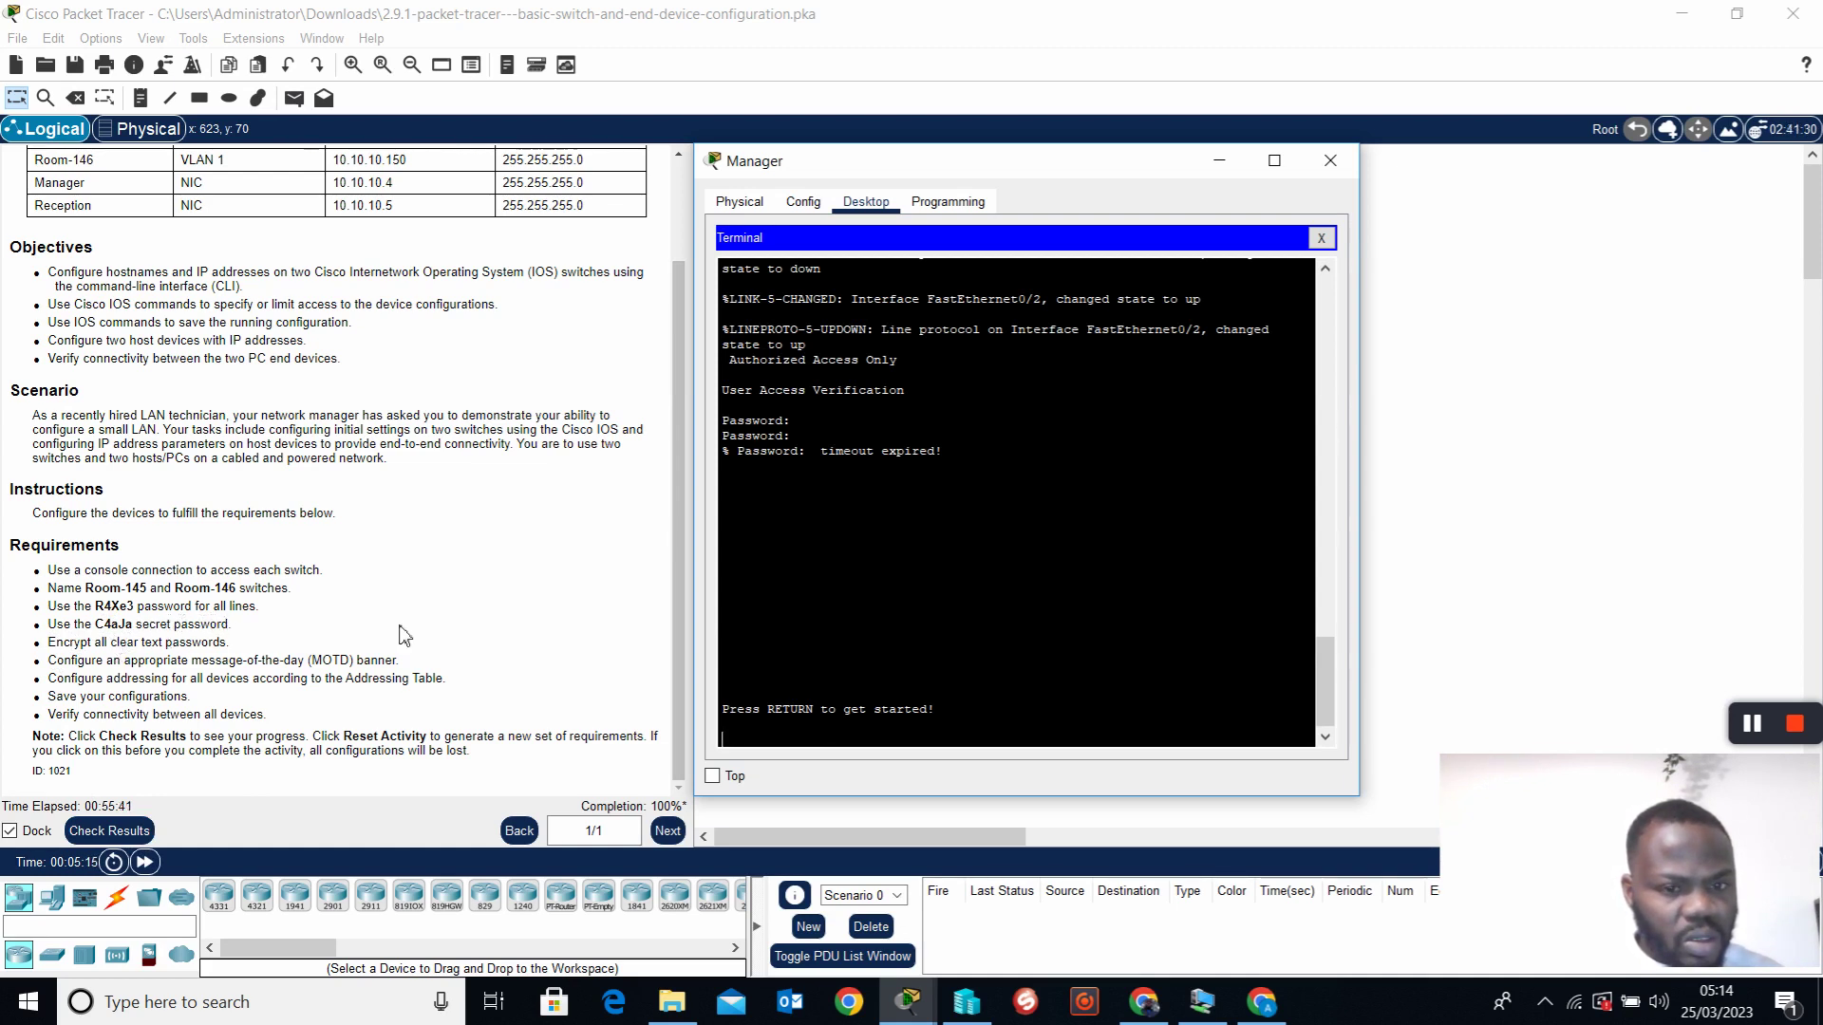
Log into Room-145's console with the line password, then enable to the Room-145# prompt
key(Return)
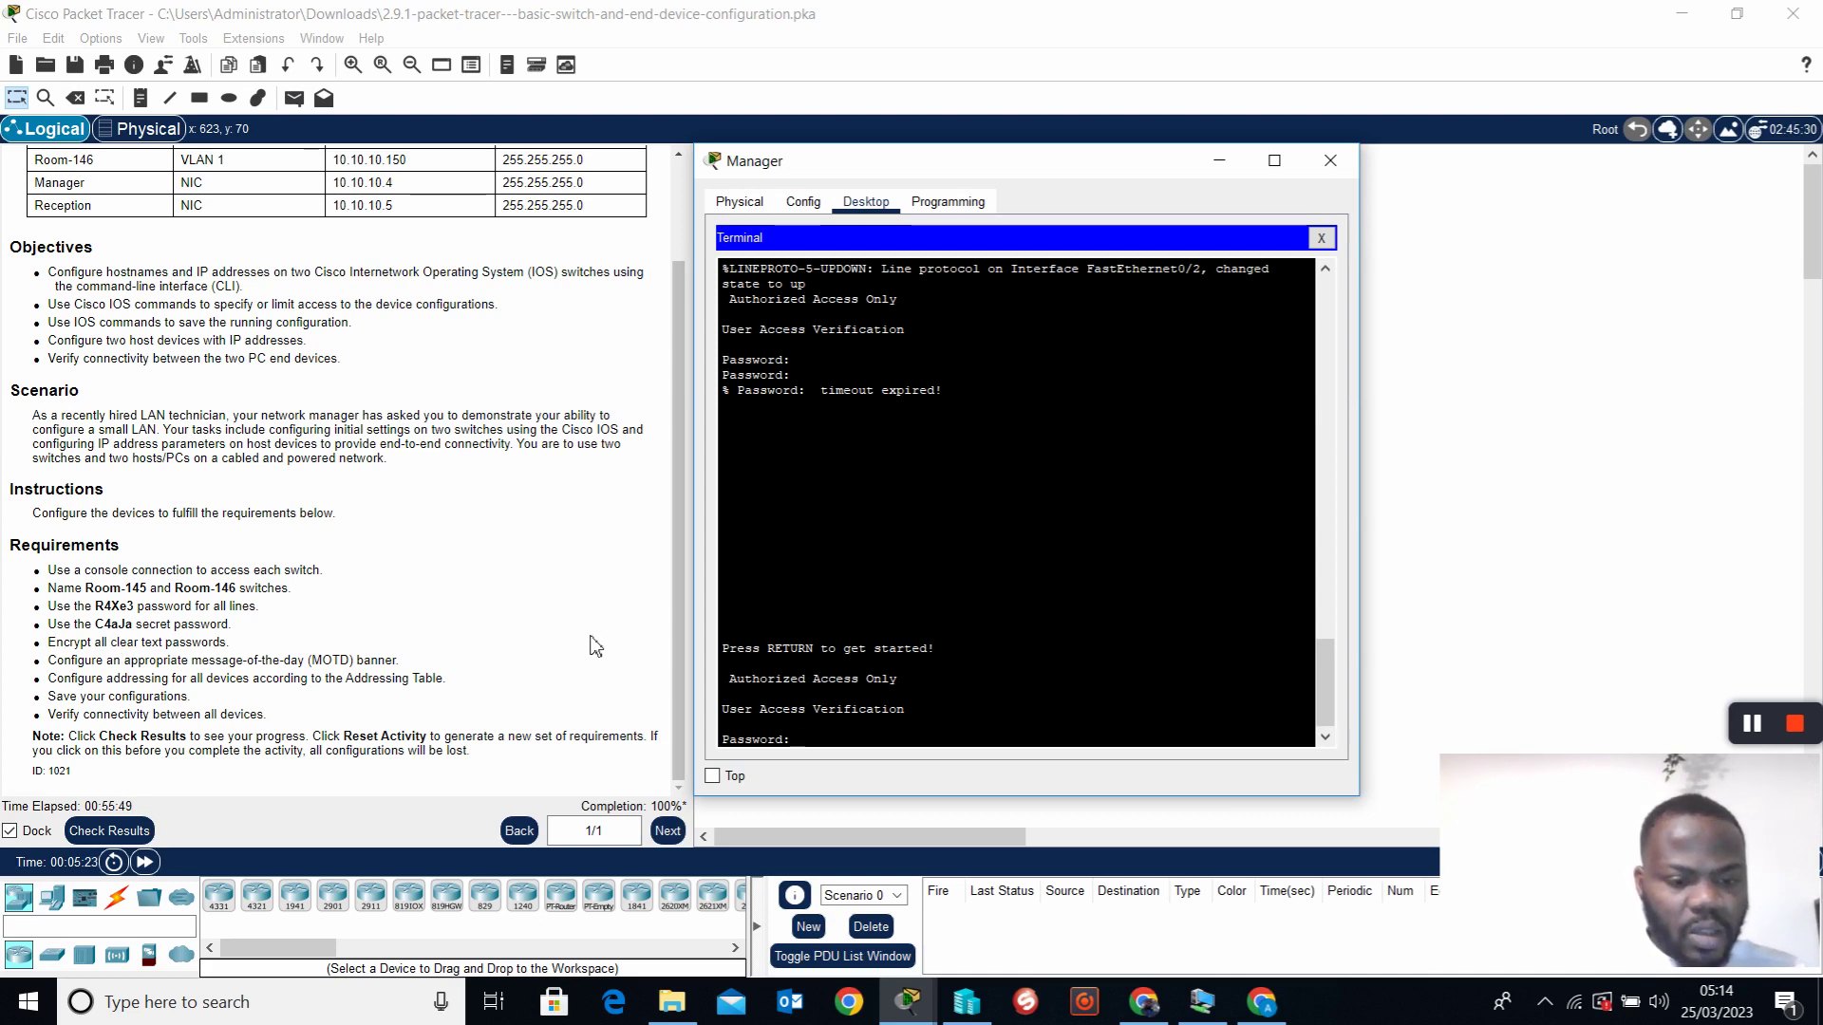
key(Return)
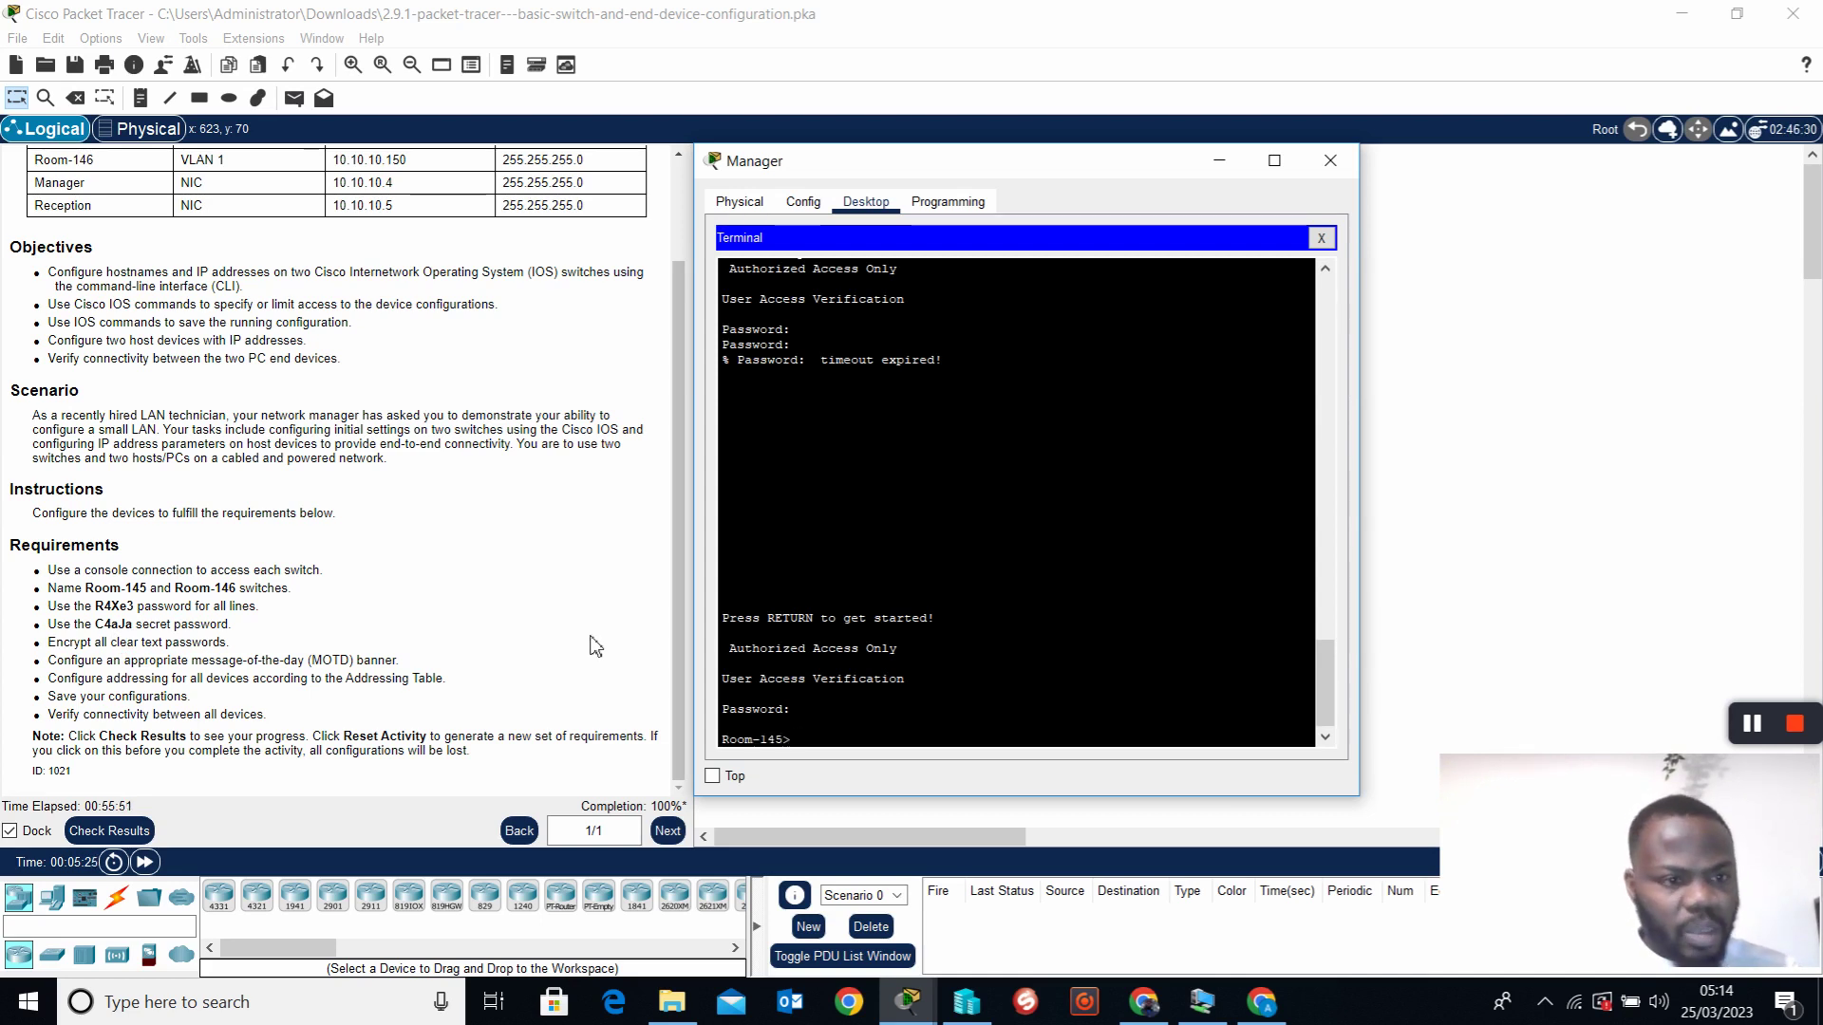
key(Return)
key(Return)
text(en)
key(Return)
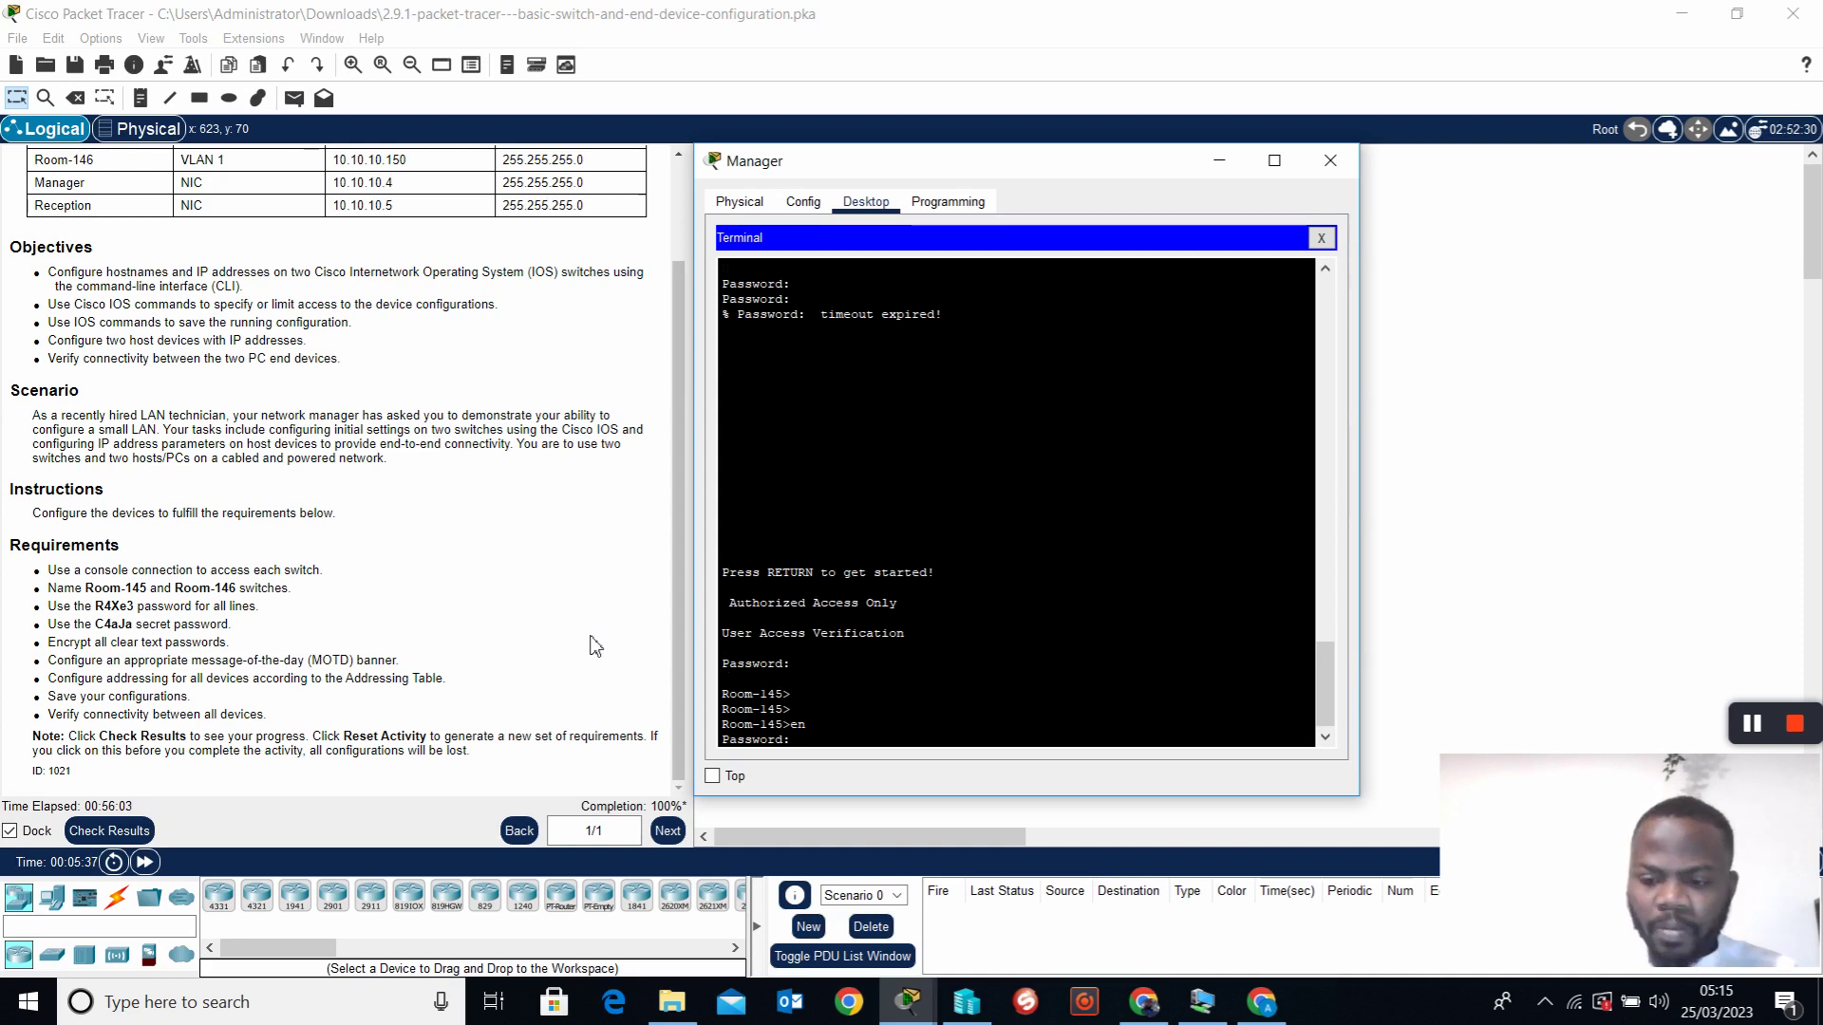
key(Return)
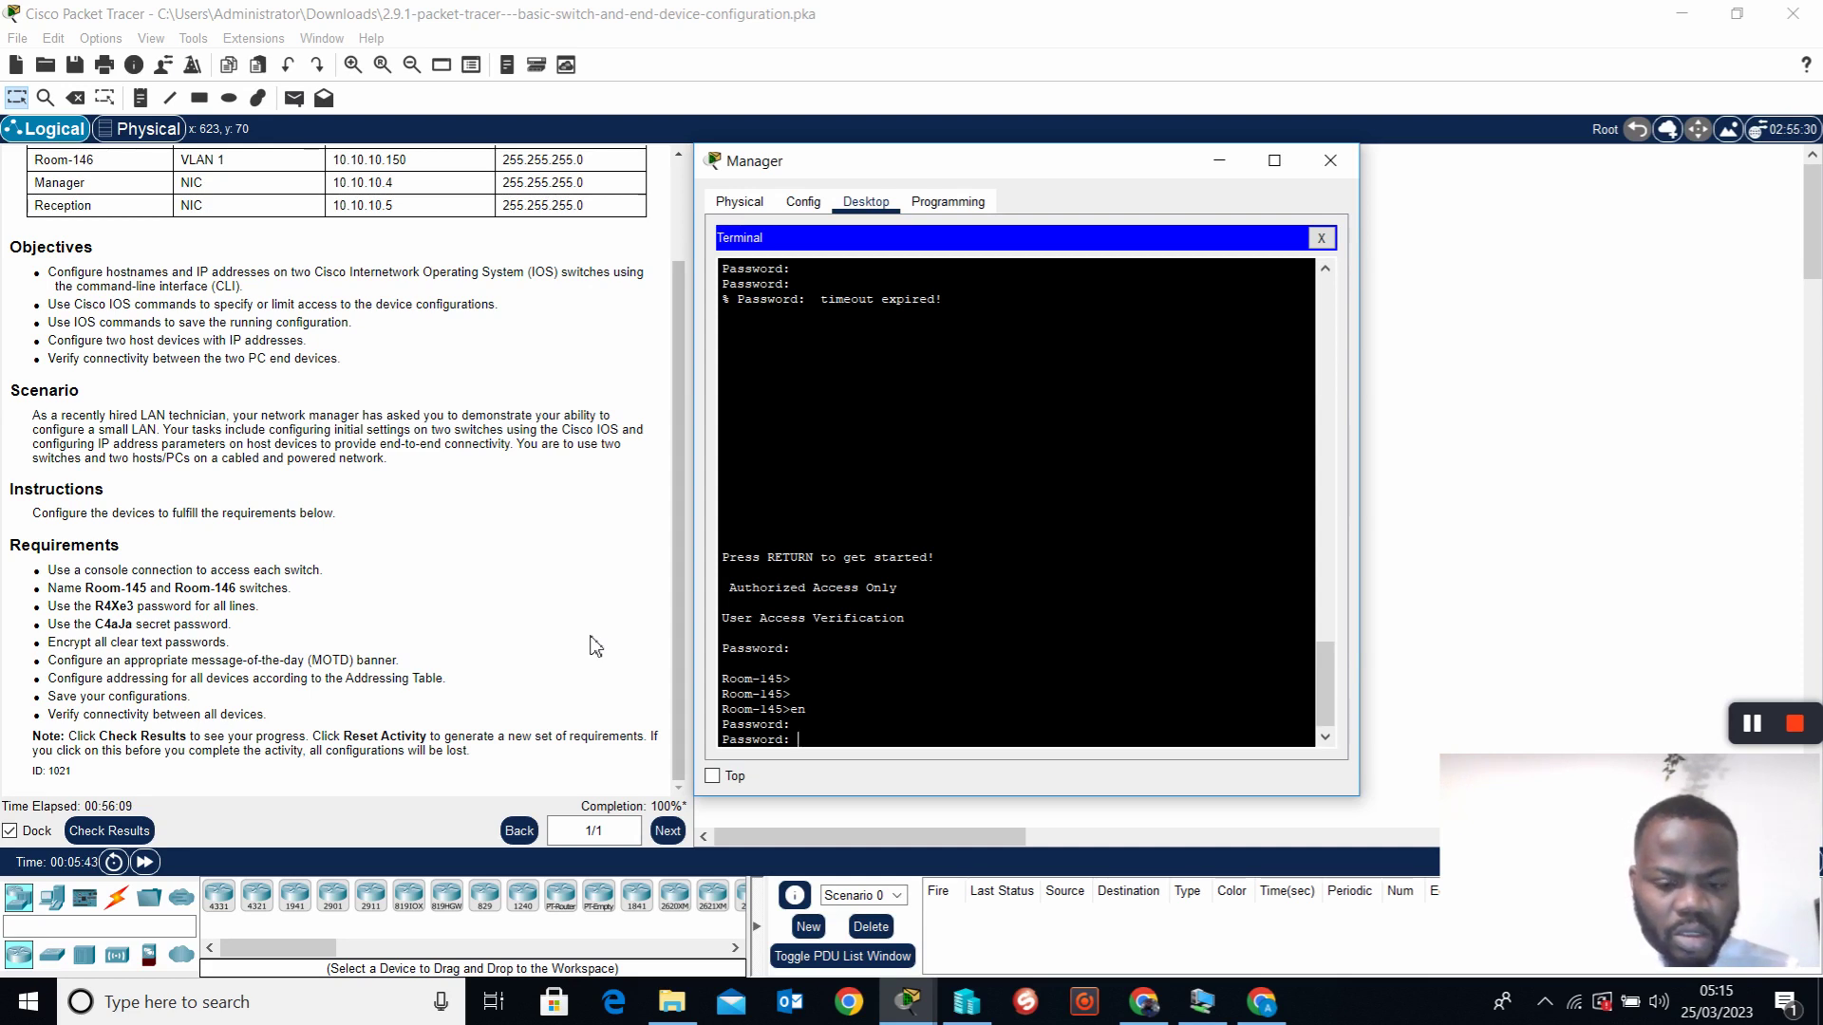
key(Return)
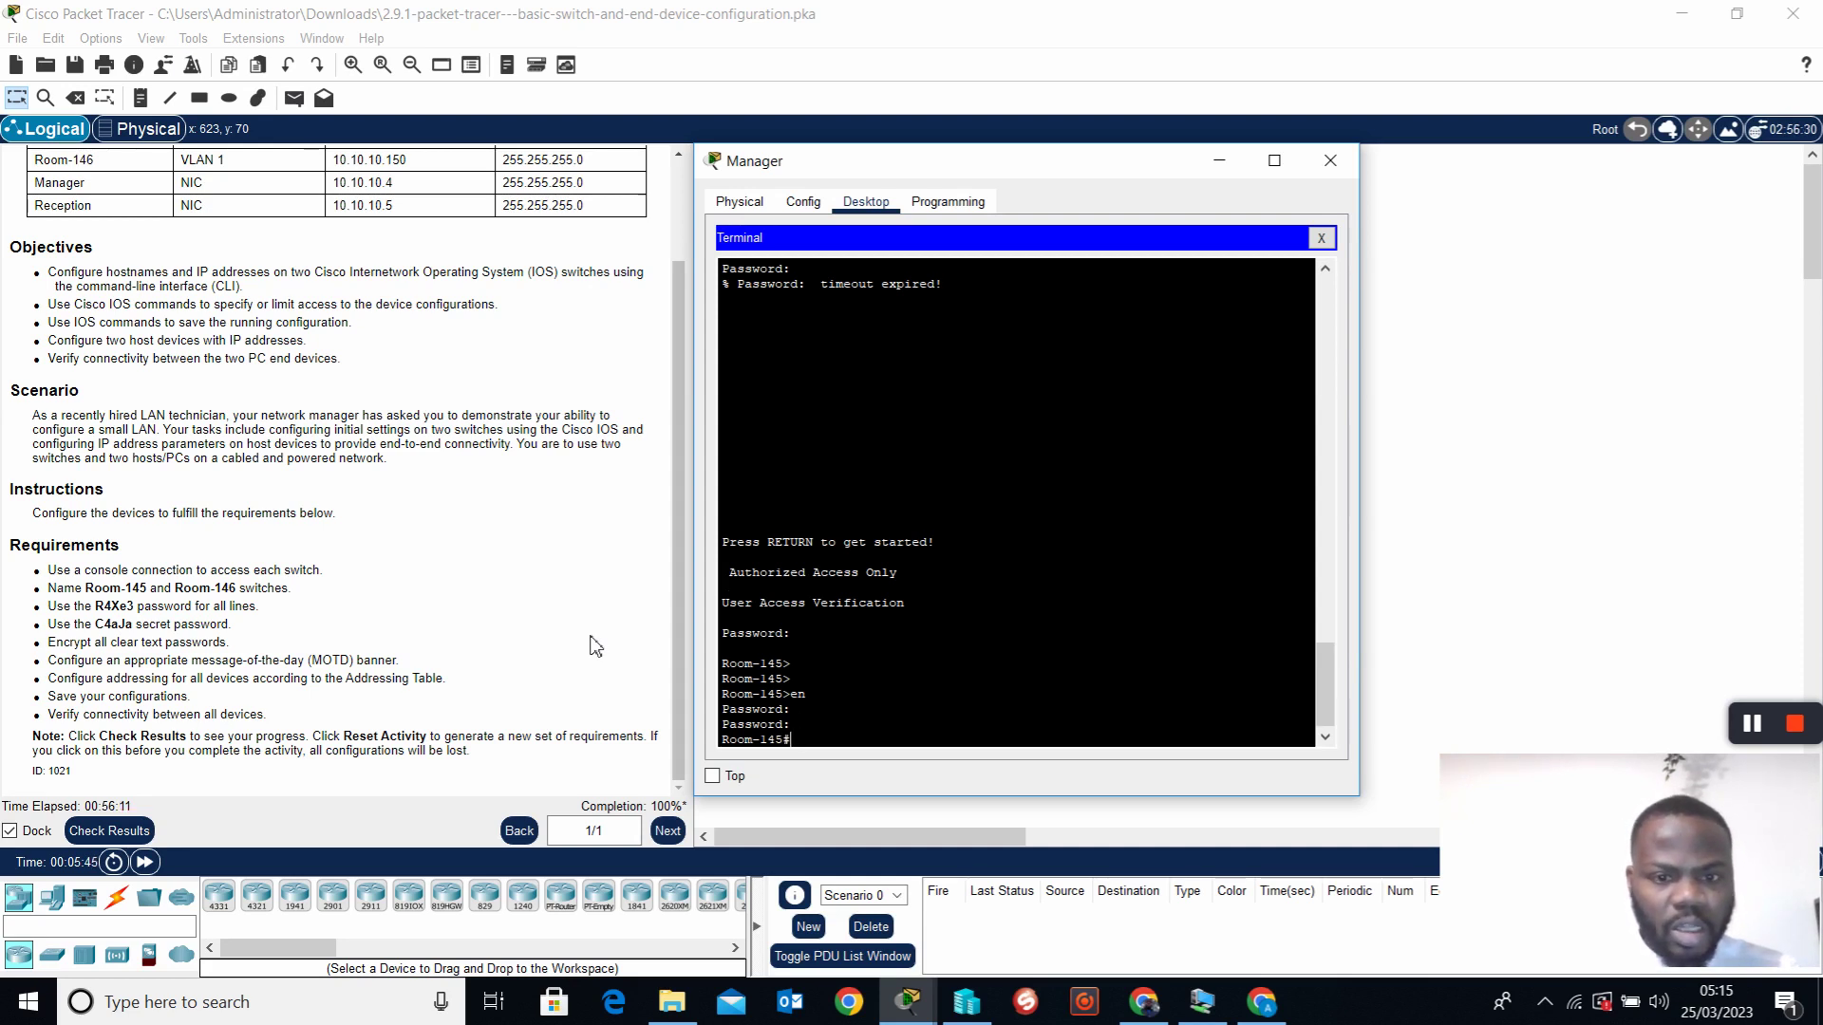
key(Return)
key(Return)
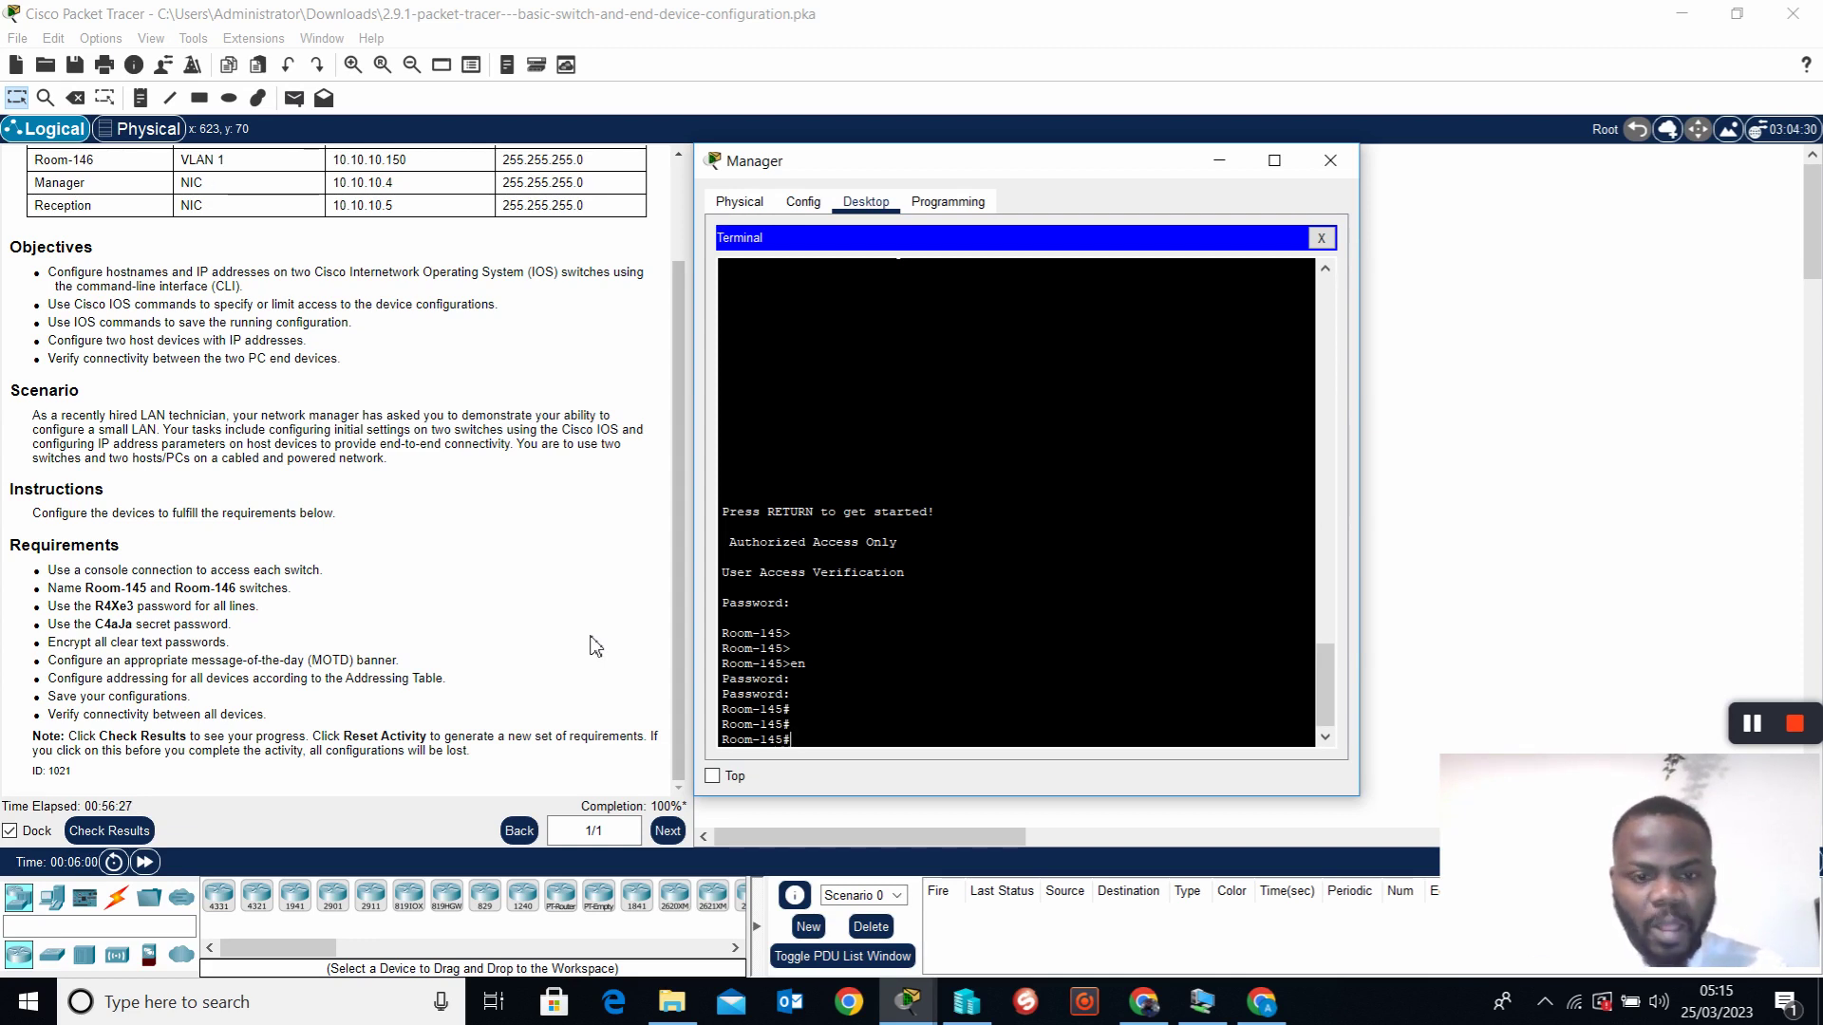
Erase Room-145's startup configuration with erase startup, confirming the NVRAM erase
text(con)
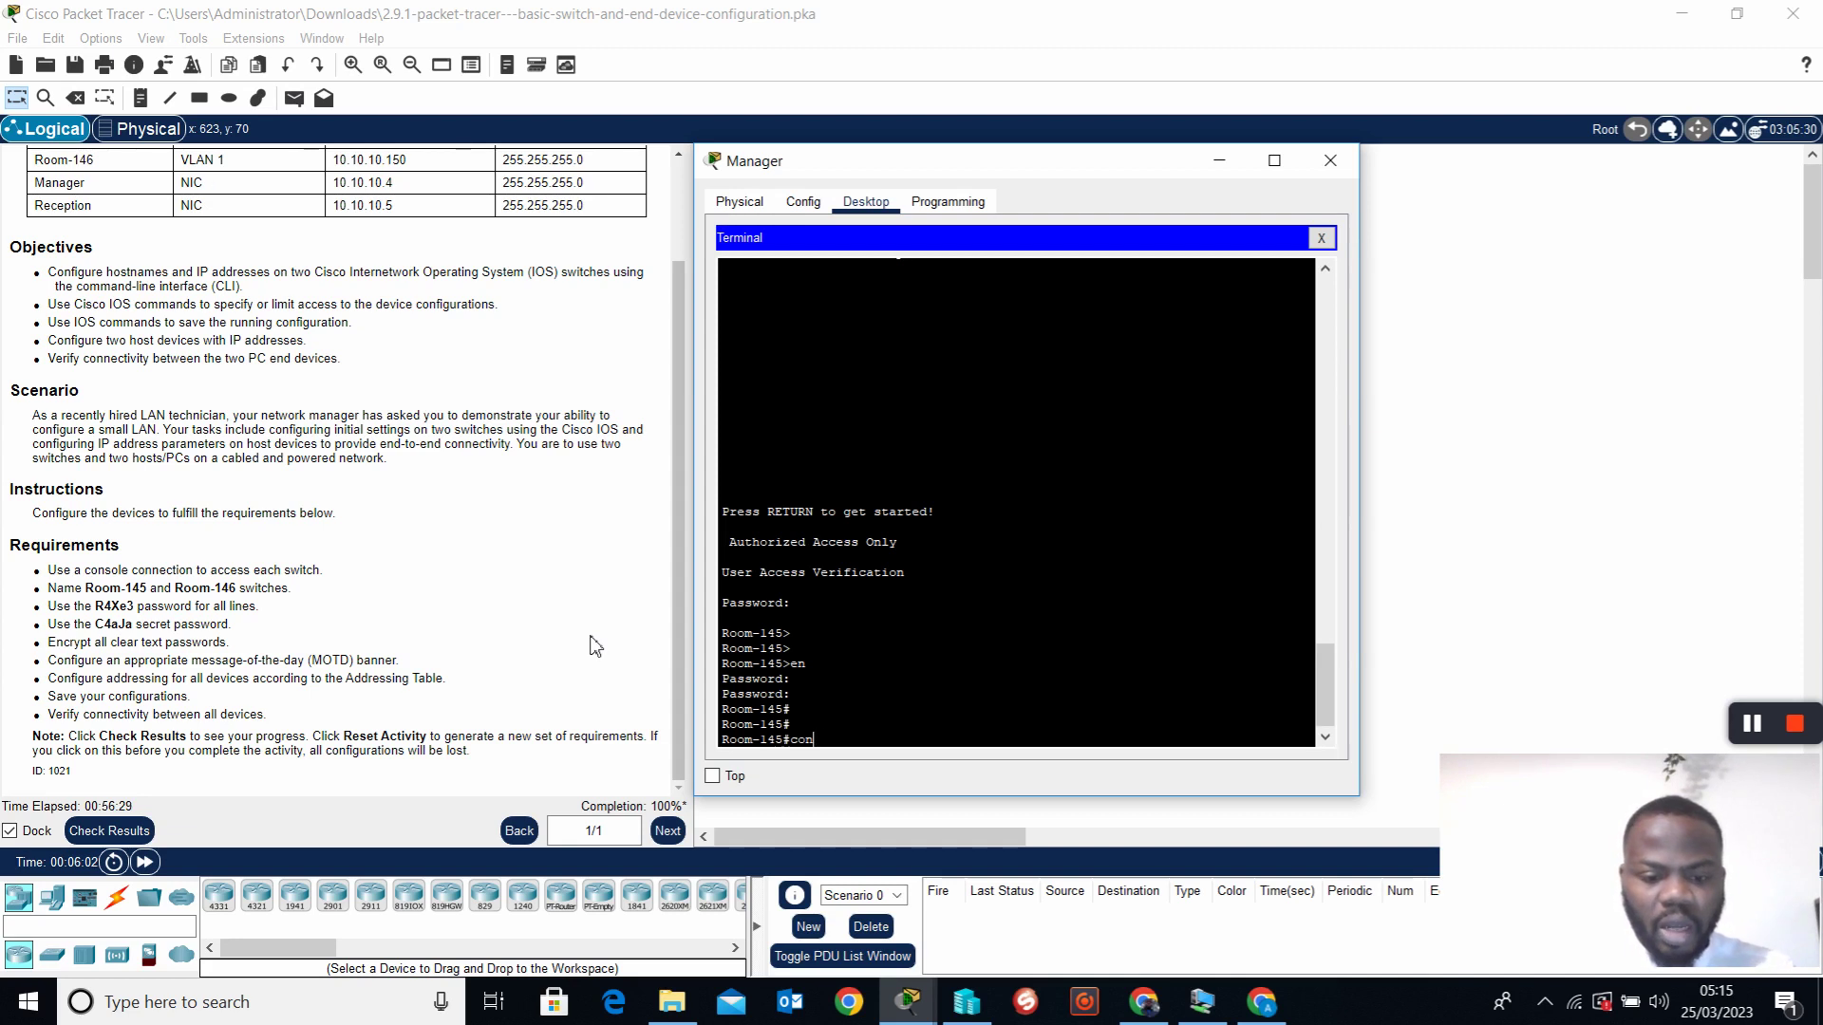
text(f t)
key(Return)
key(Return)
key(Return)
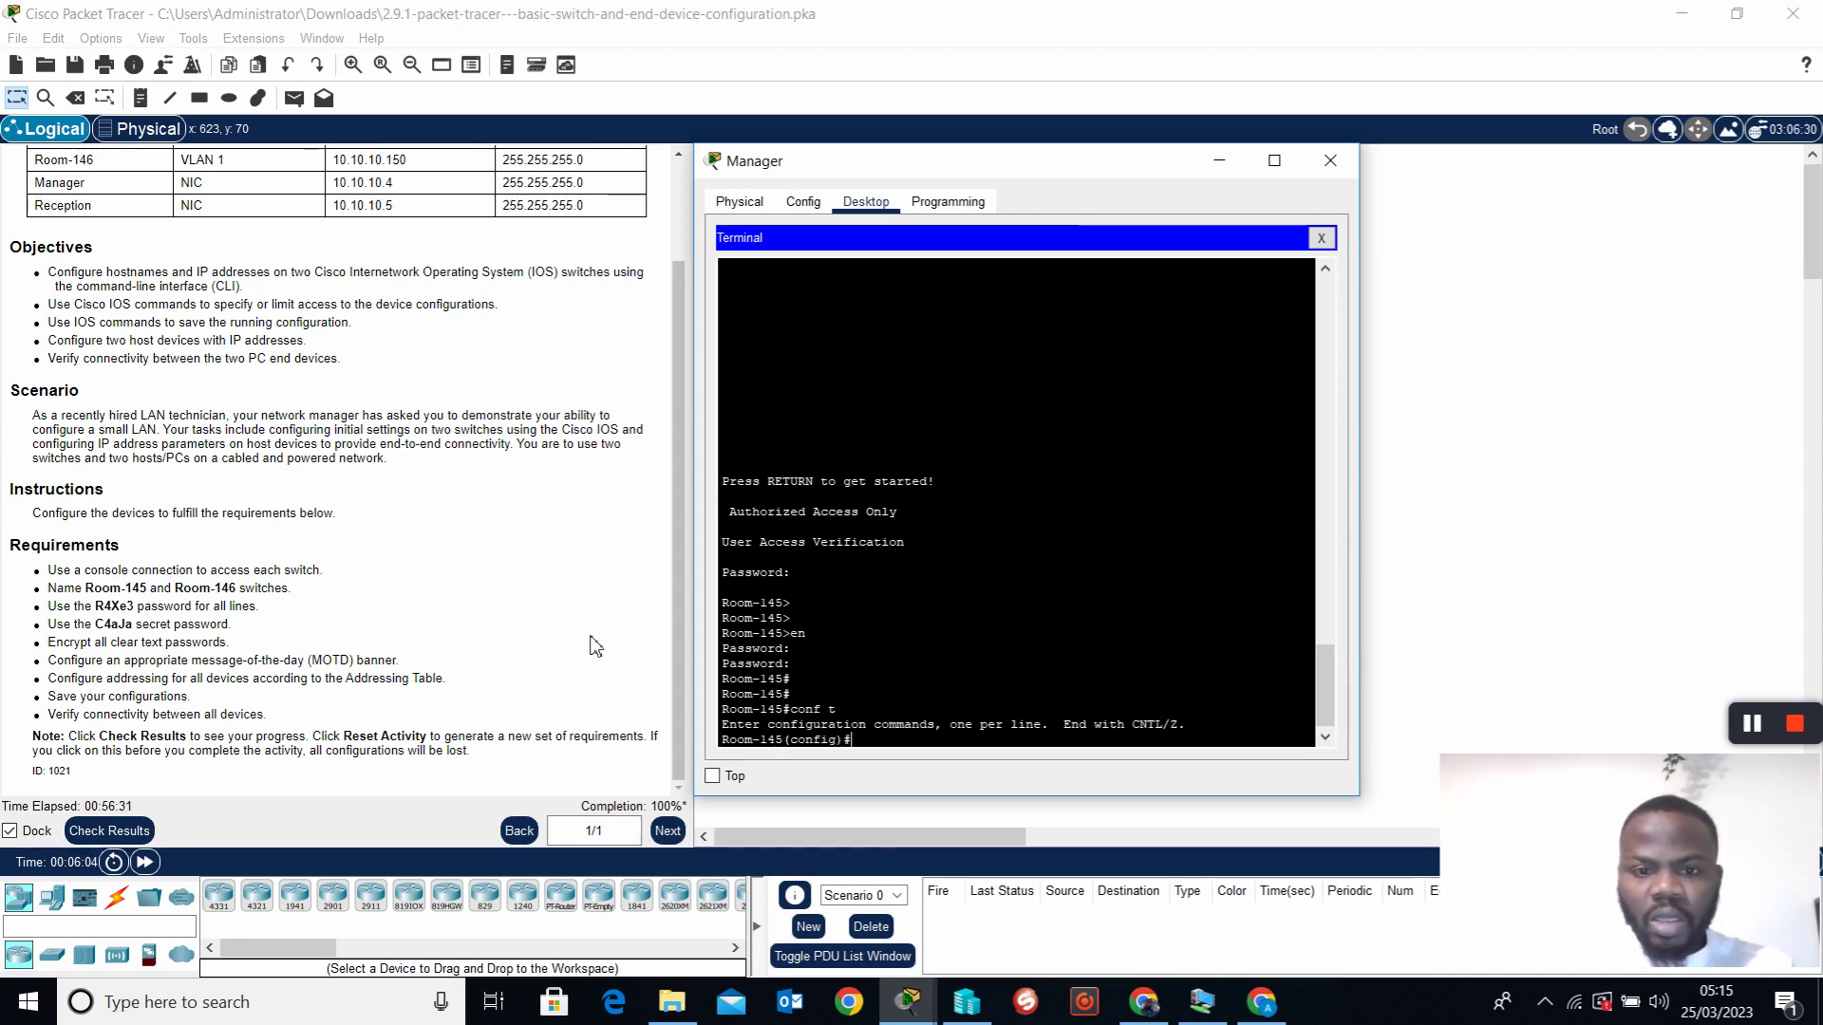
text(erase)
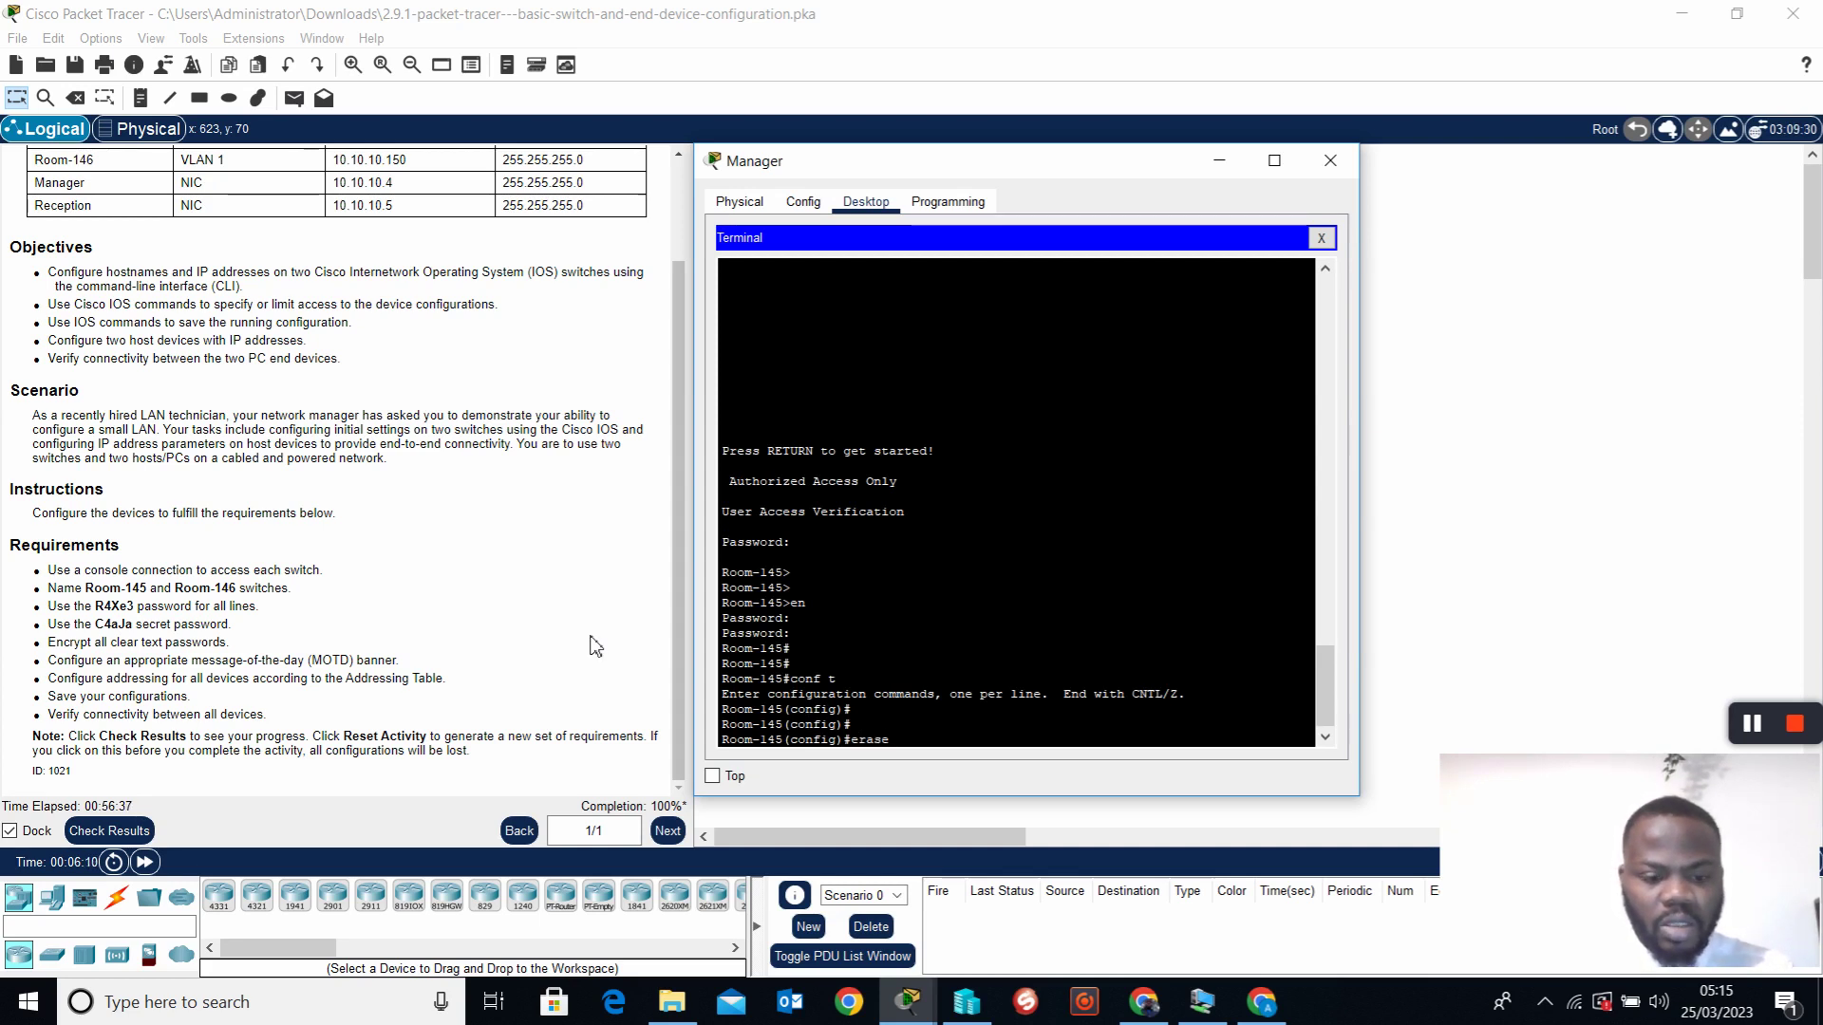
text( start)
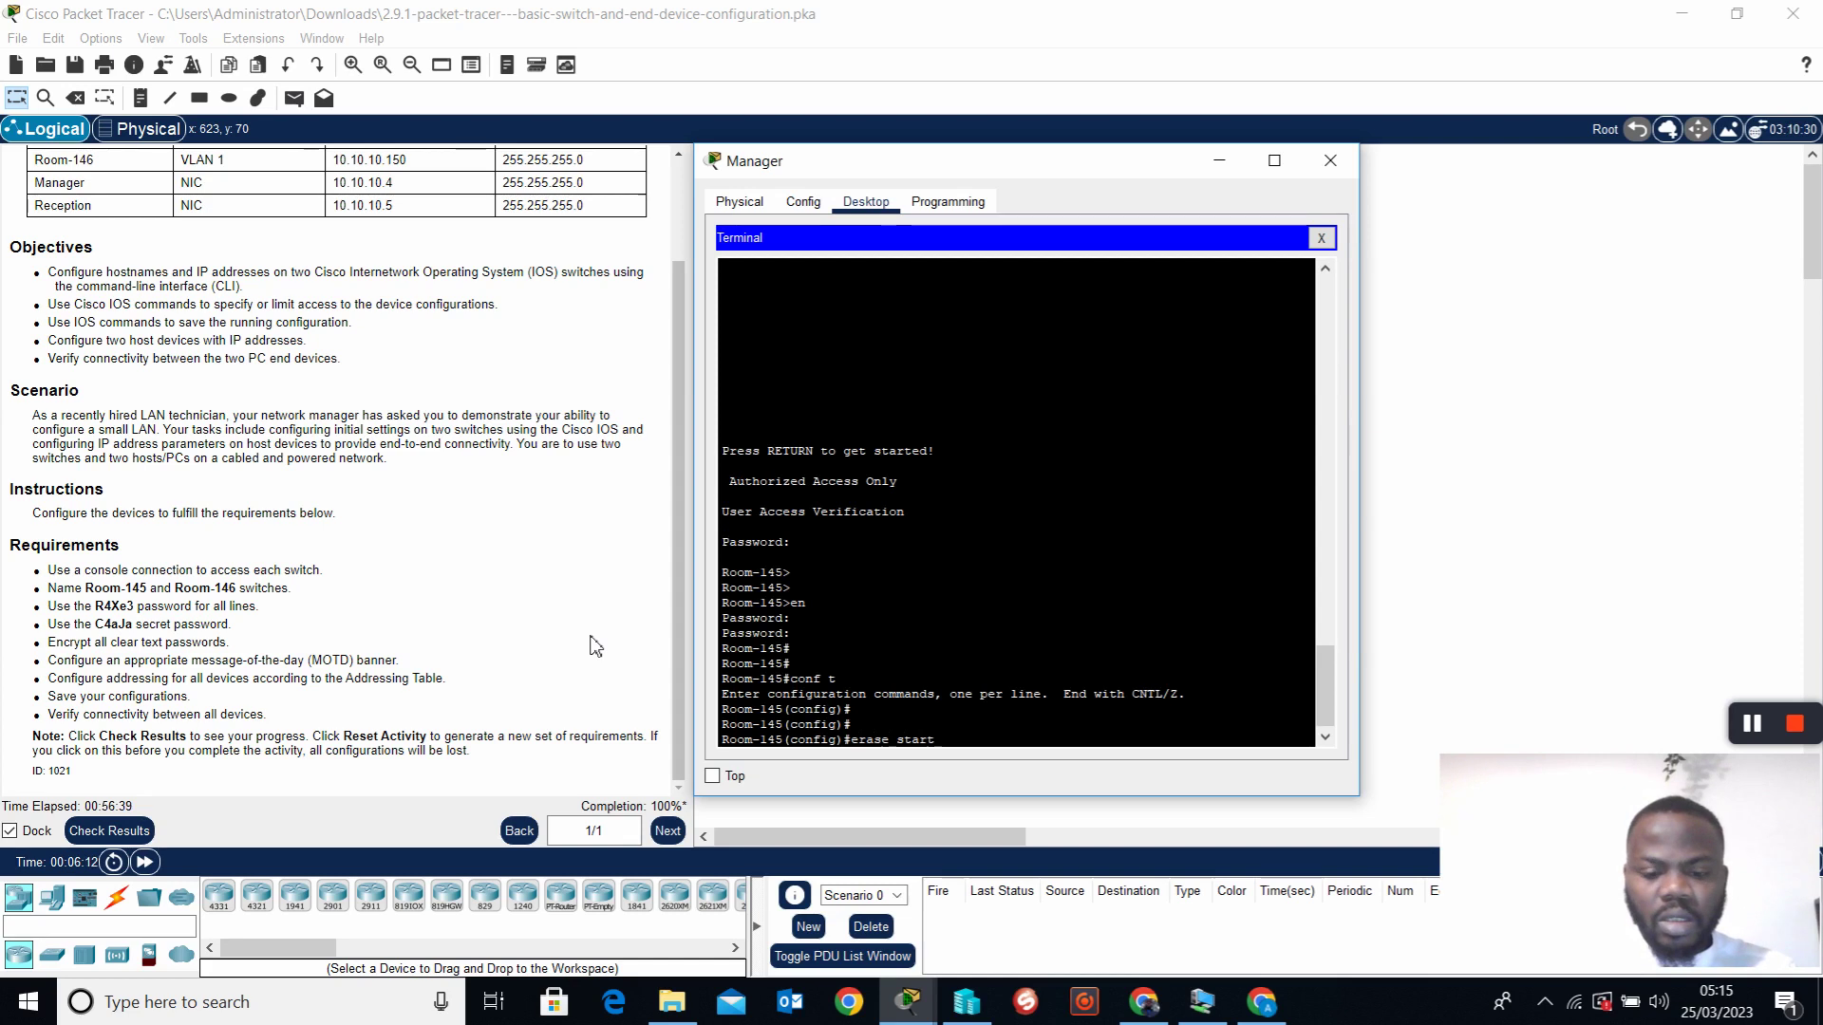
text(up)
key(Tab)
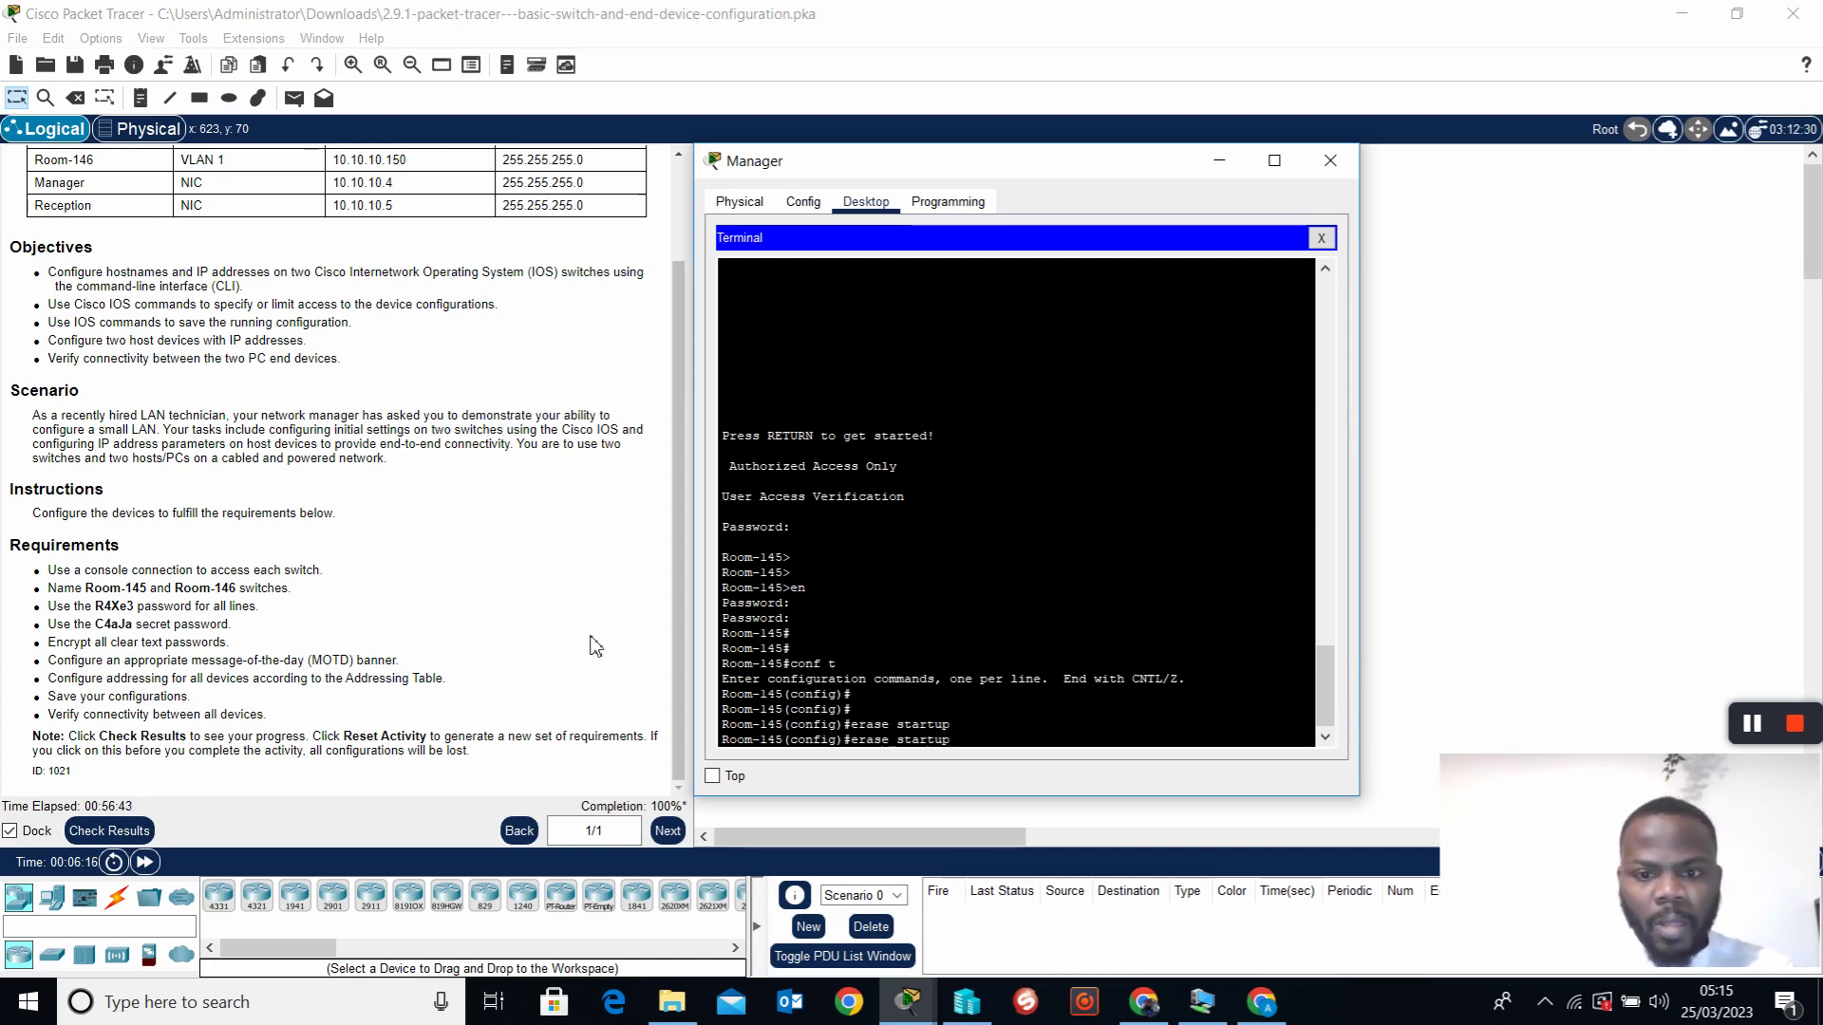
key(BackSpace)
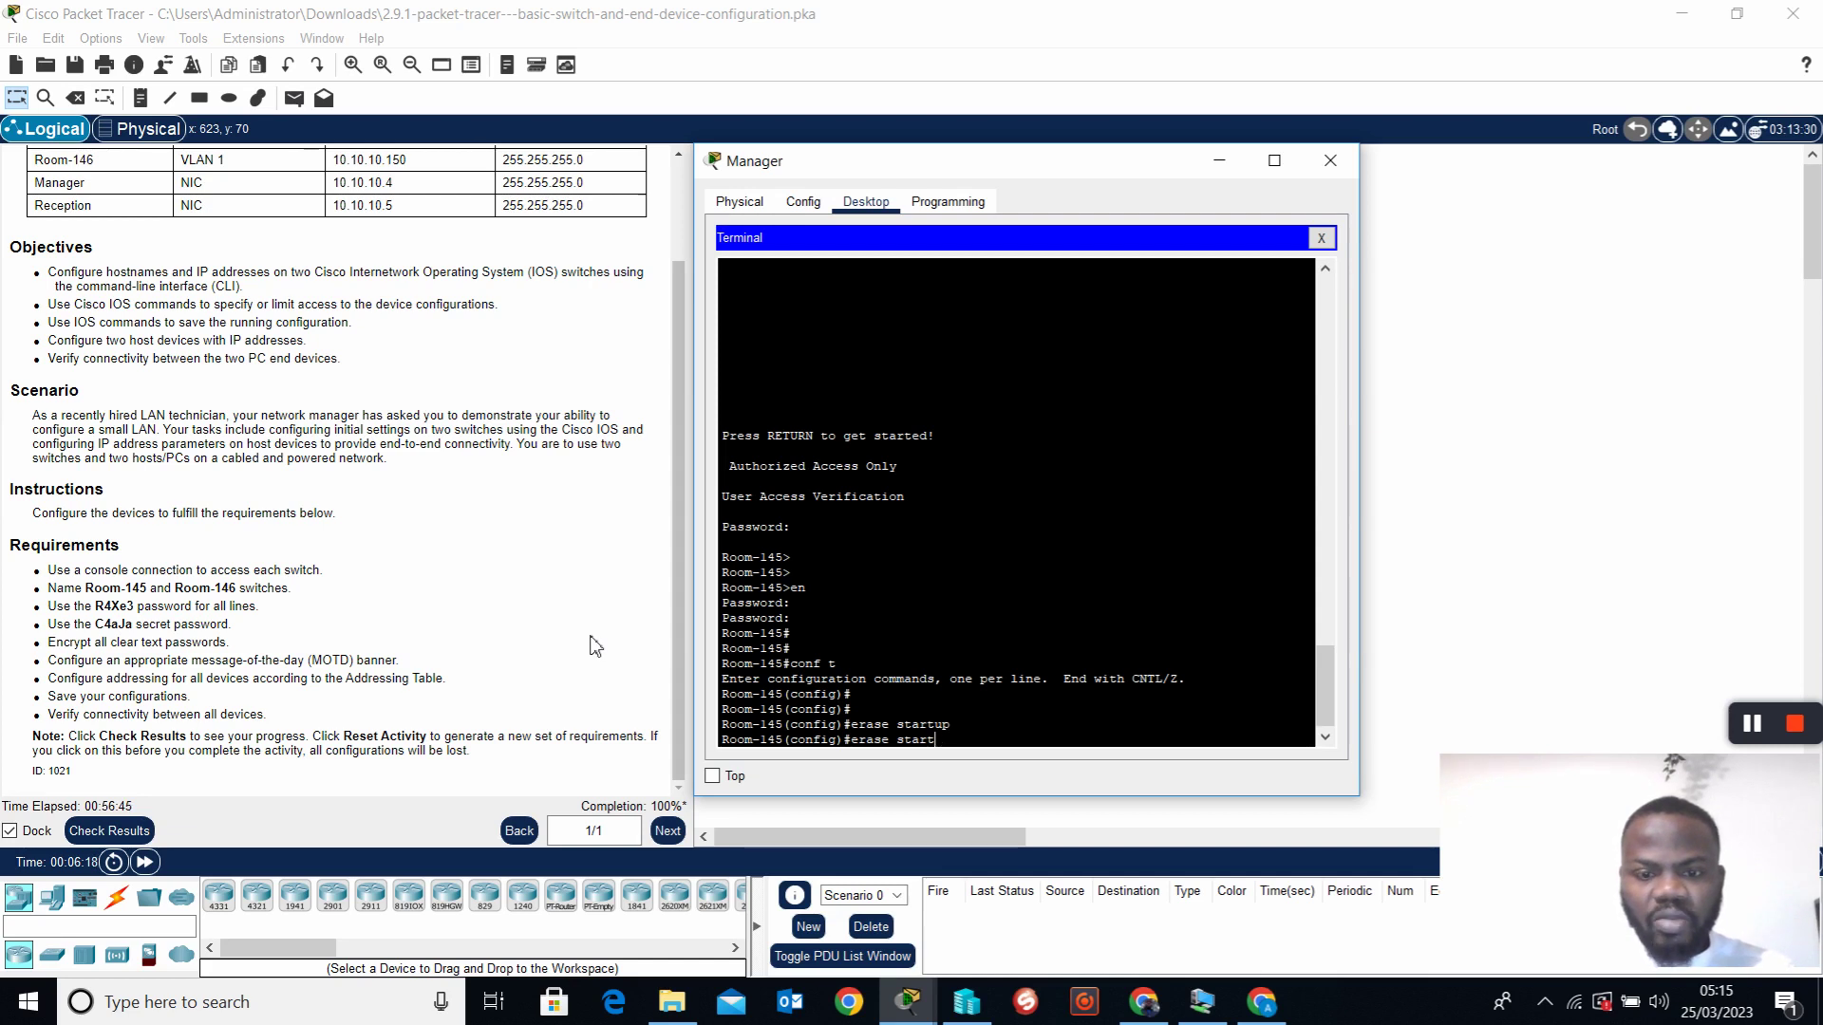
key(Return)
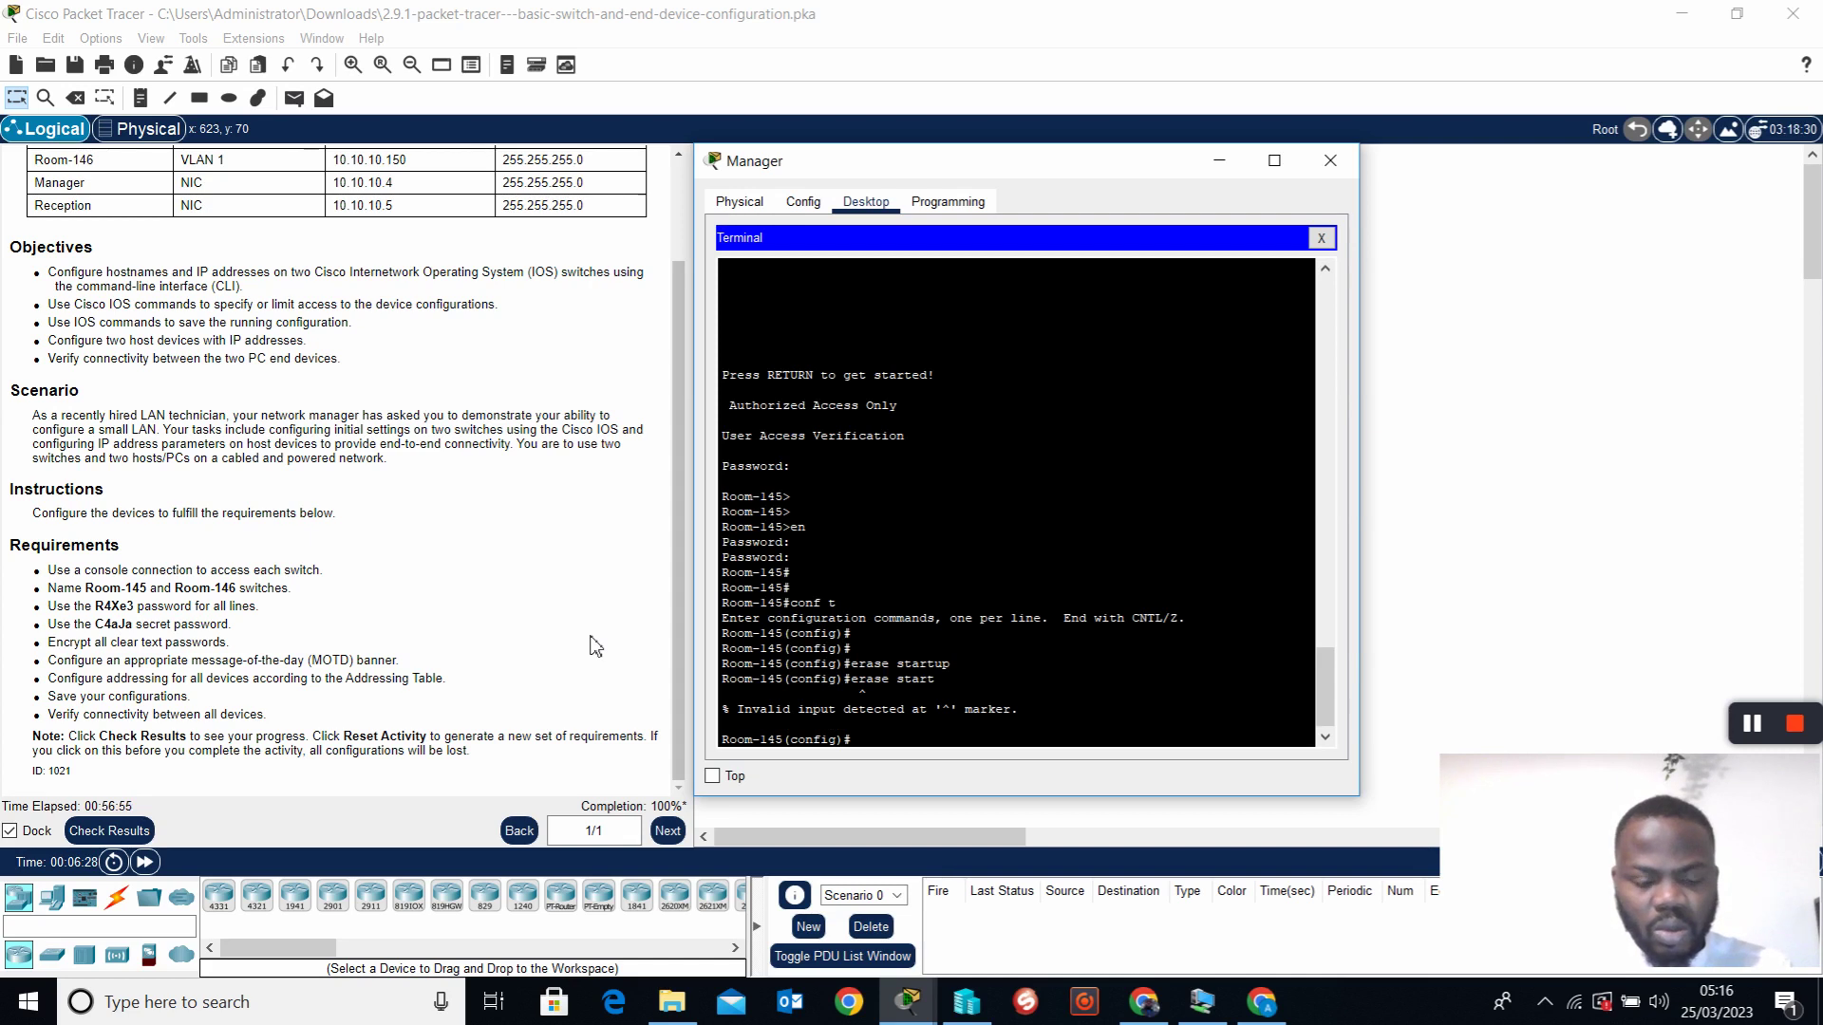
text(t)
key(Return)
key(Return)
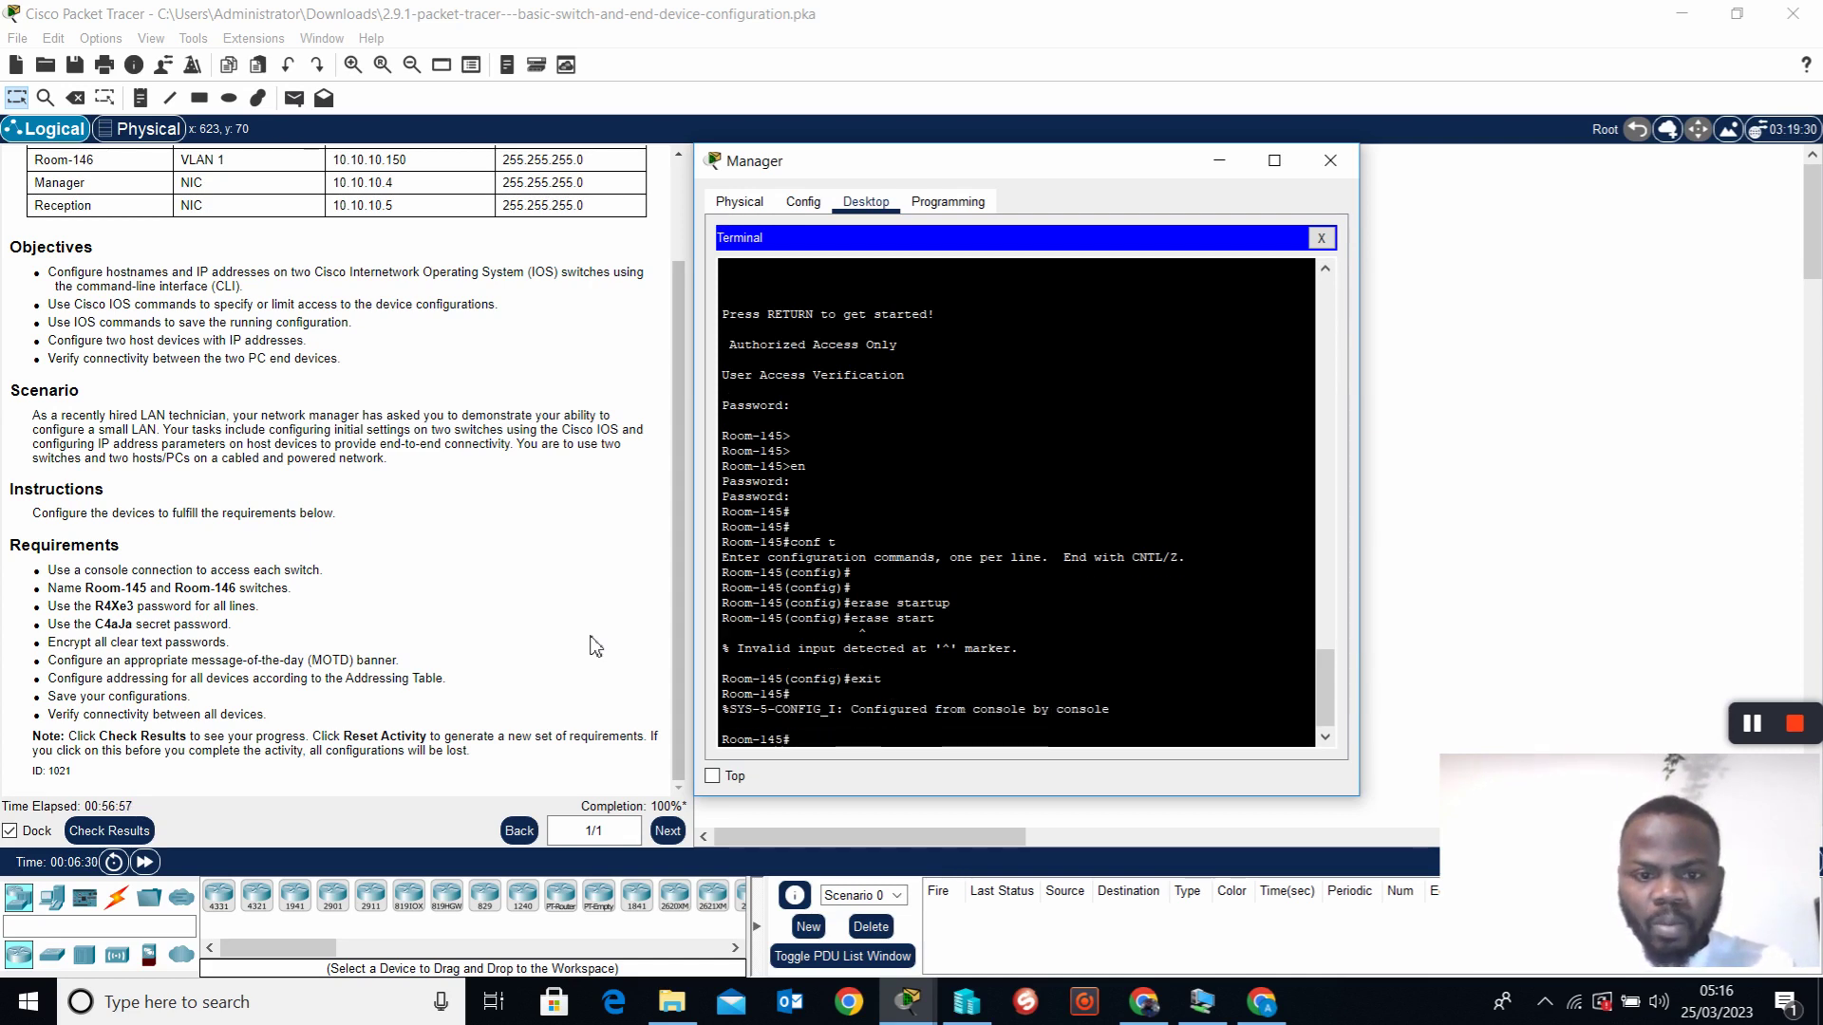
key(Return)
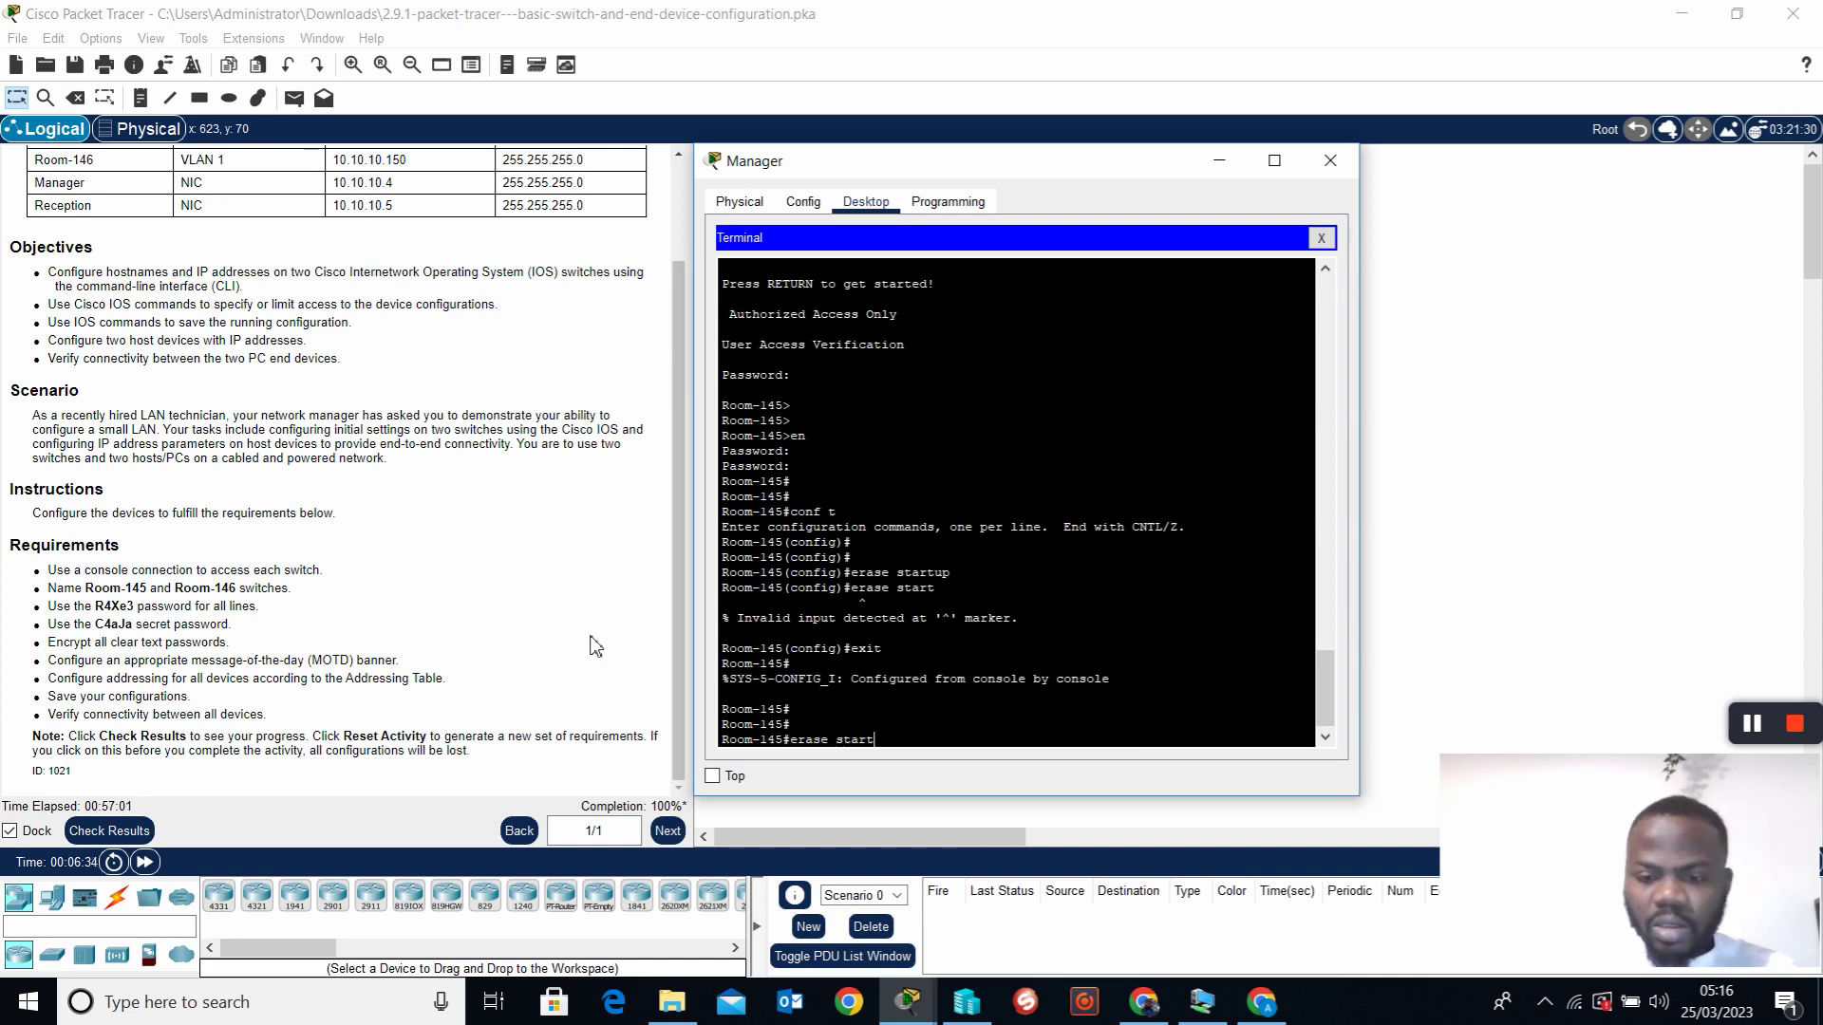
key(Return)
key(Return)
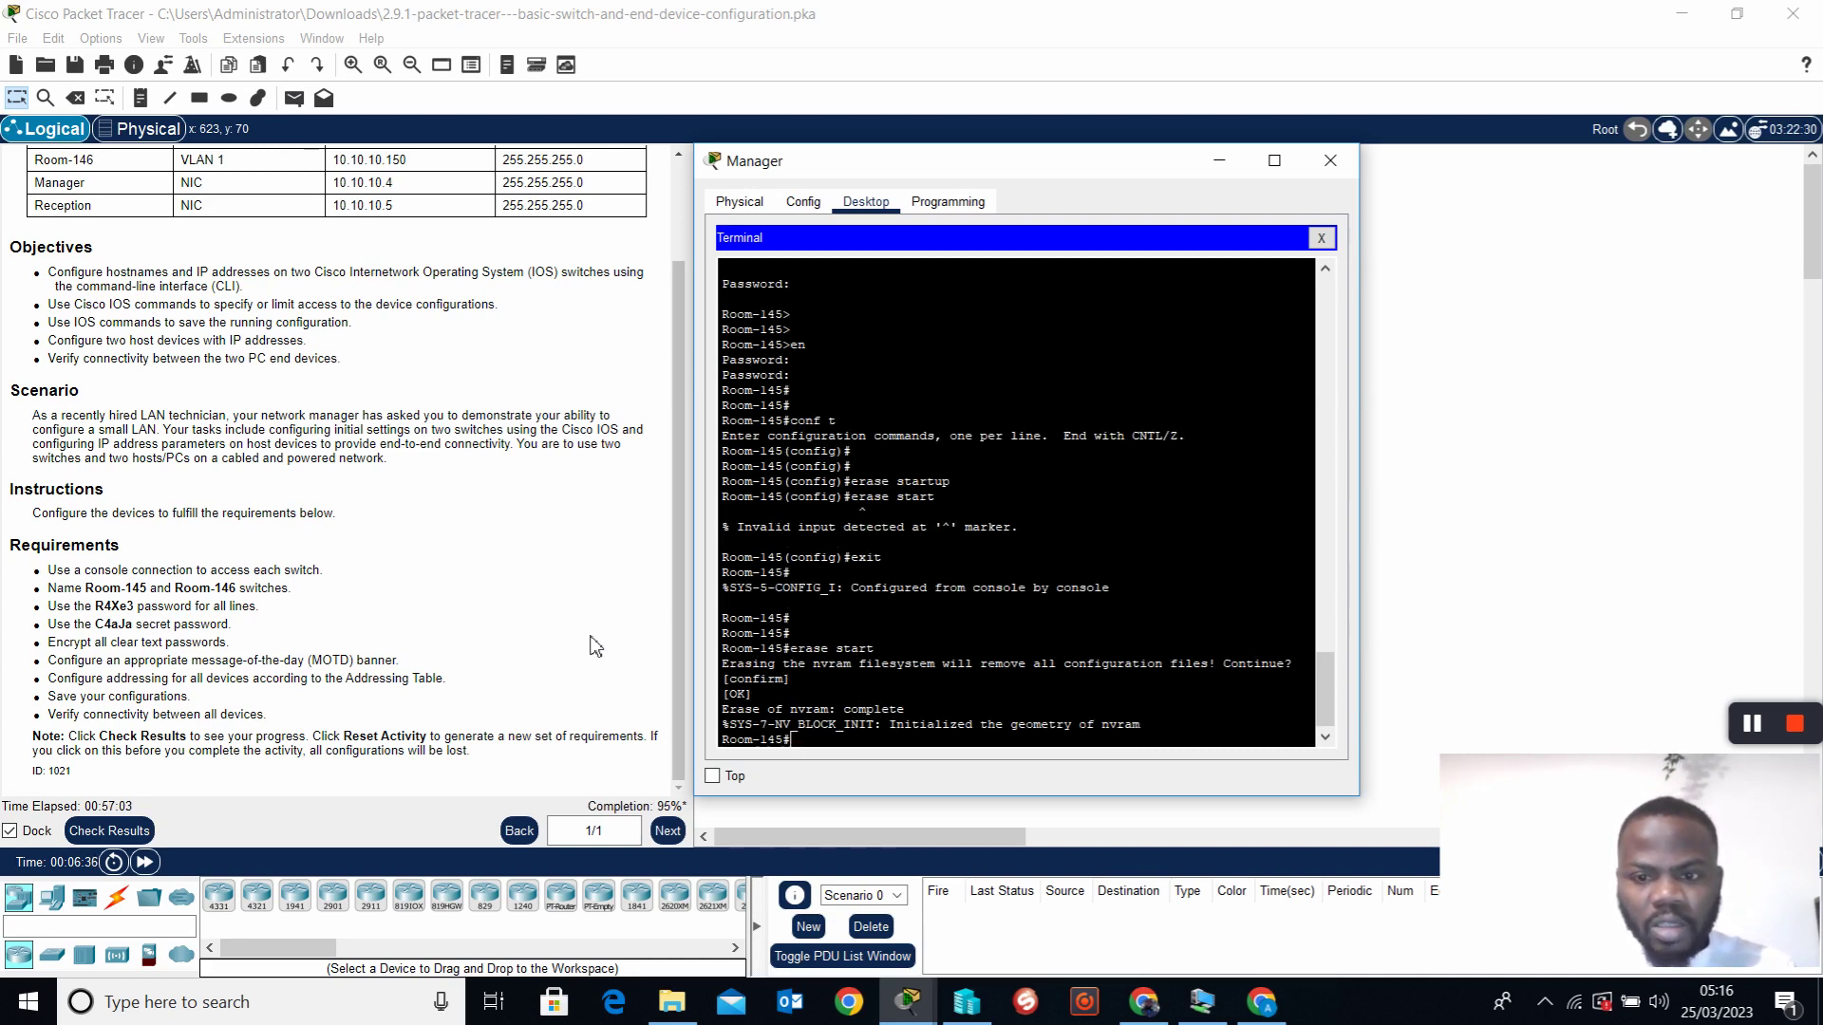
key(Return)
key(Return)
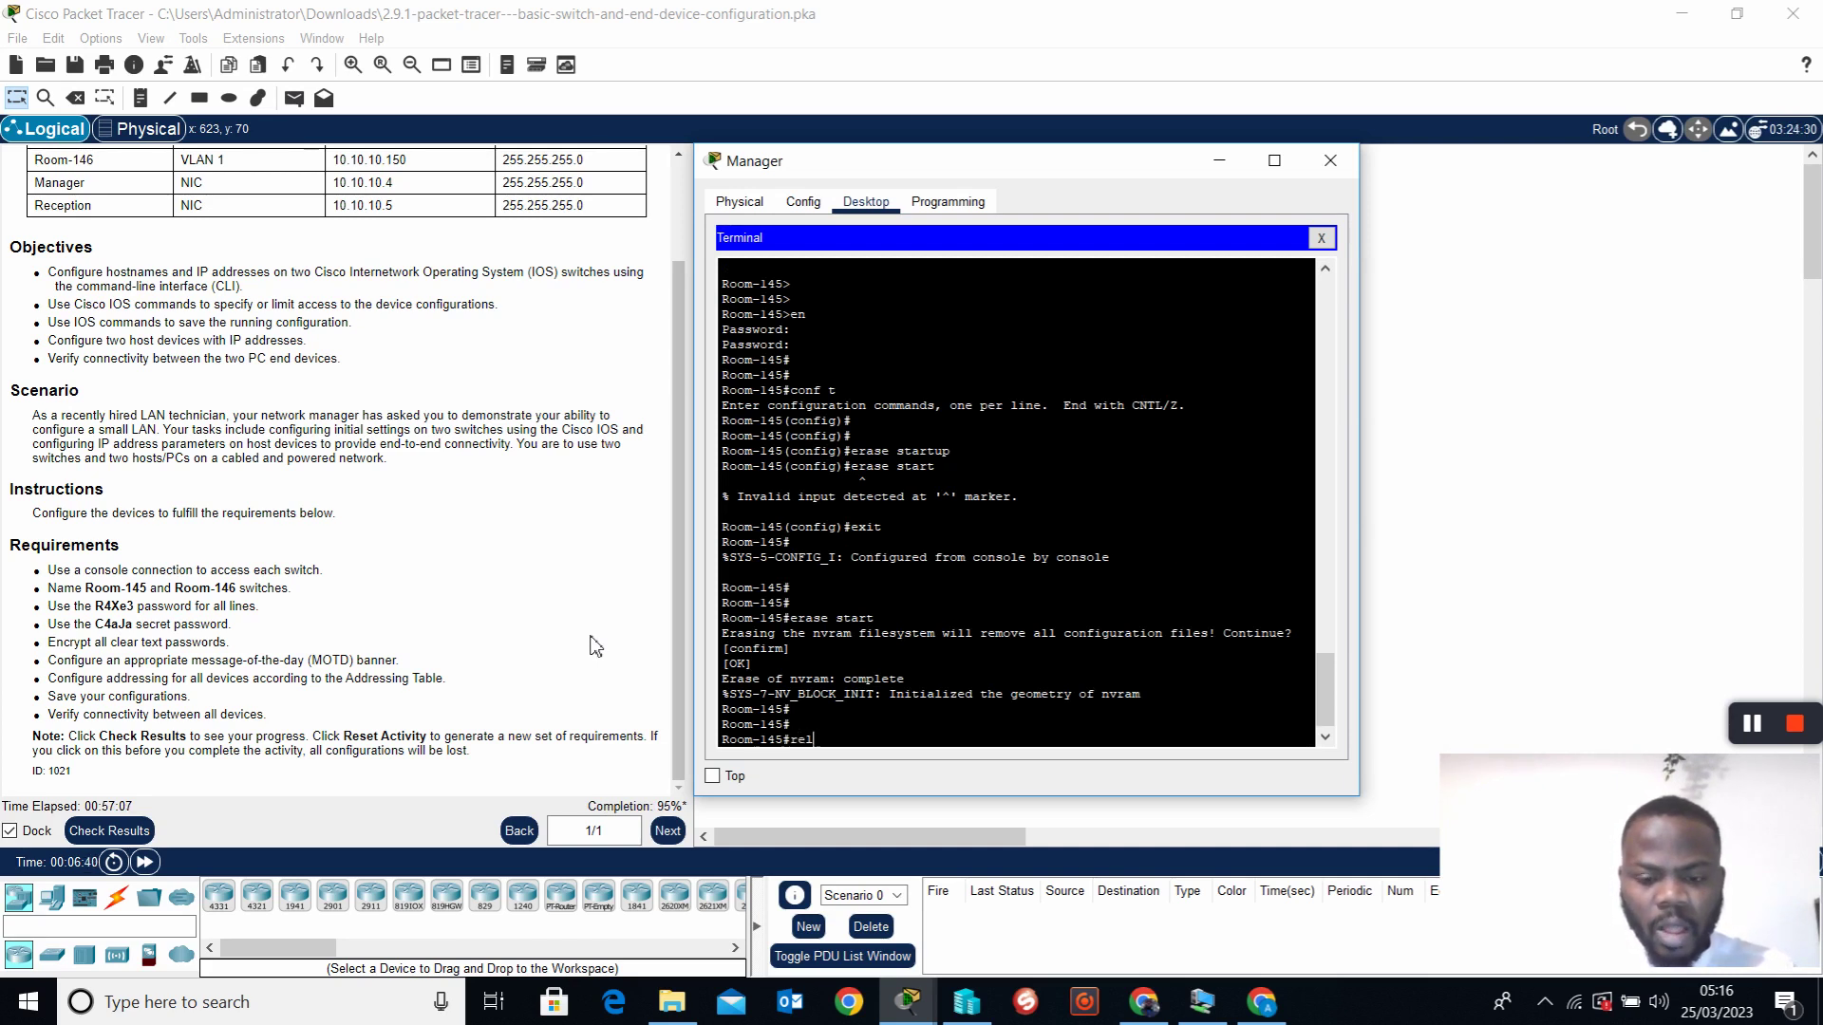
Reload Room-145, answering y to save and confirming the reload
key(Return)
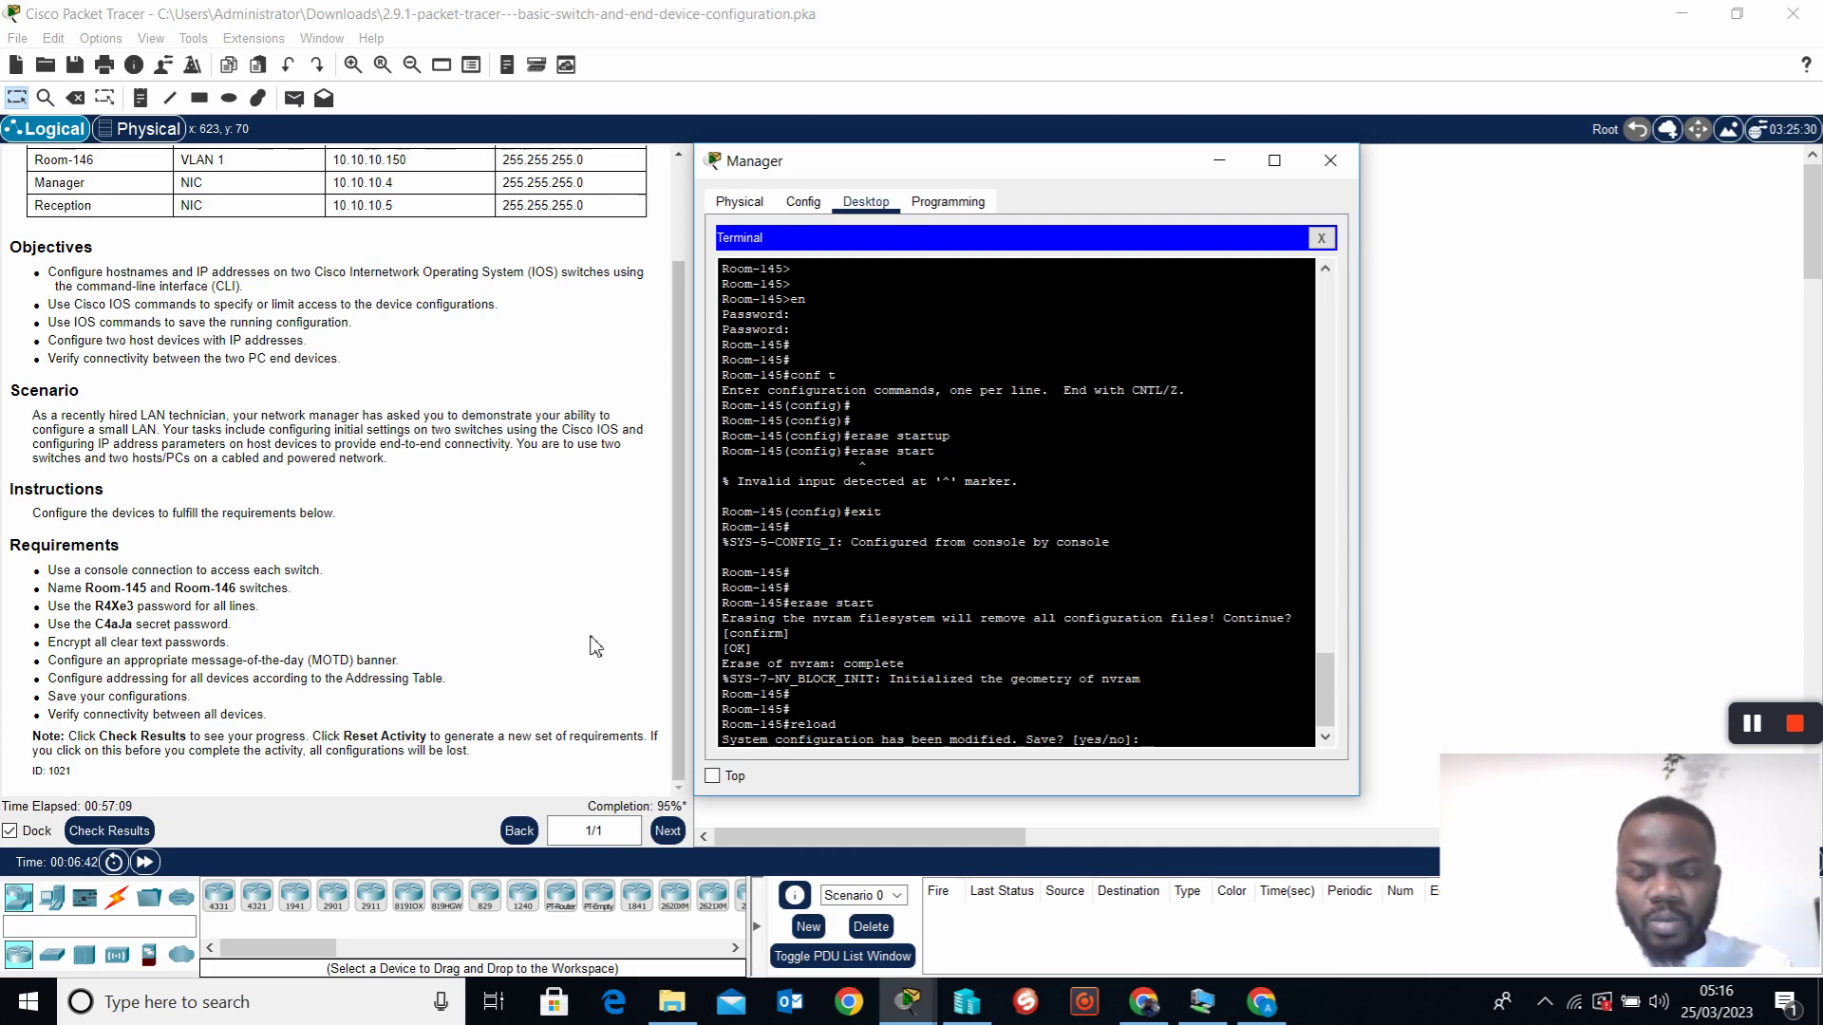
text(y)
key(Return)
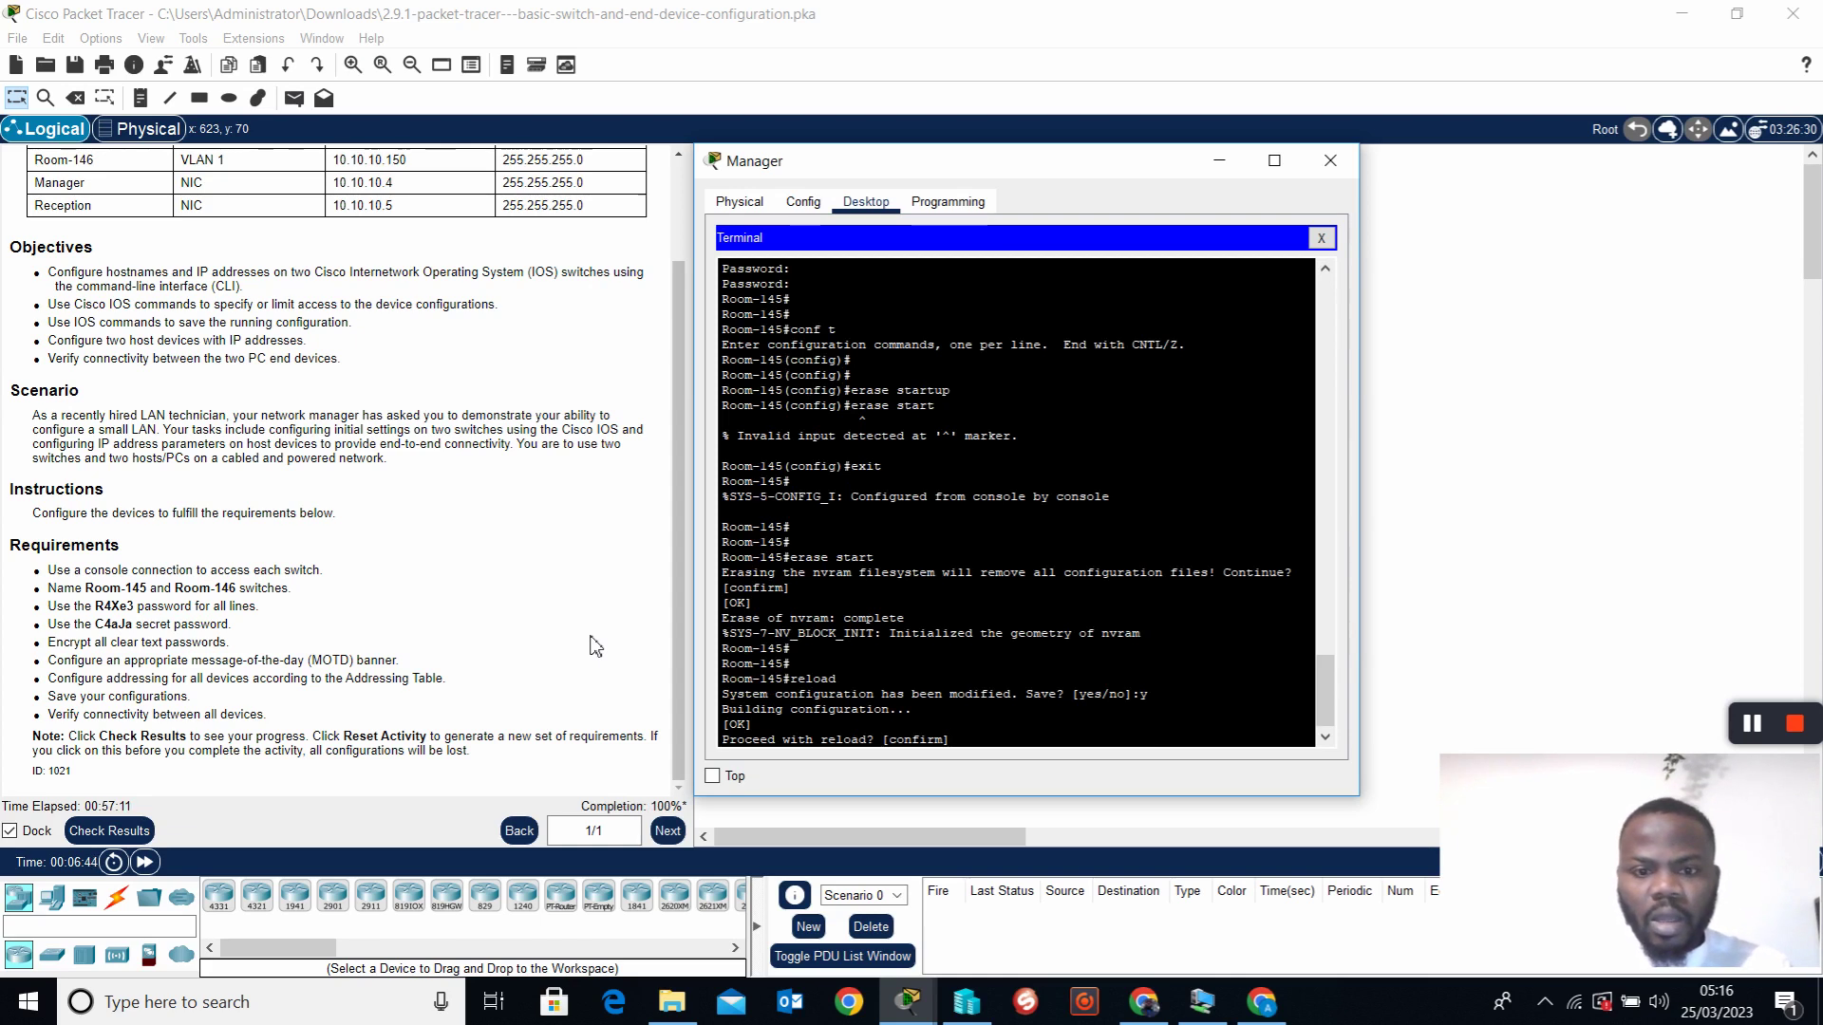
text(y)
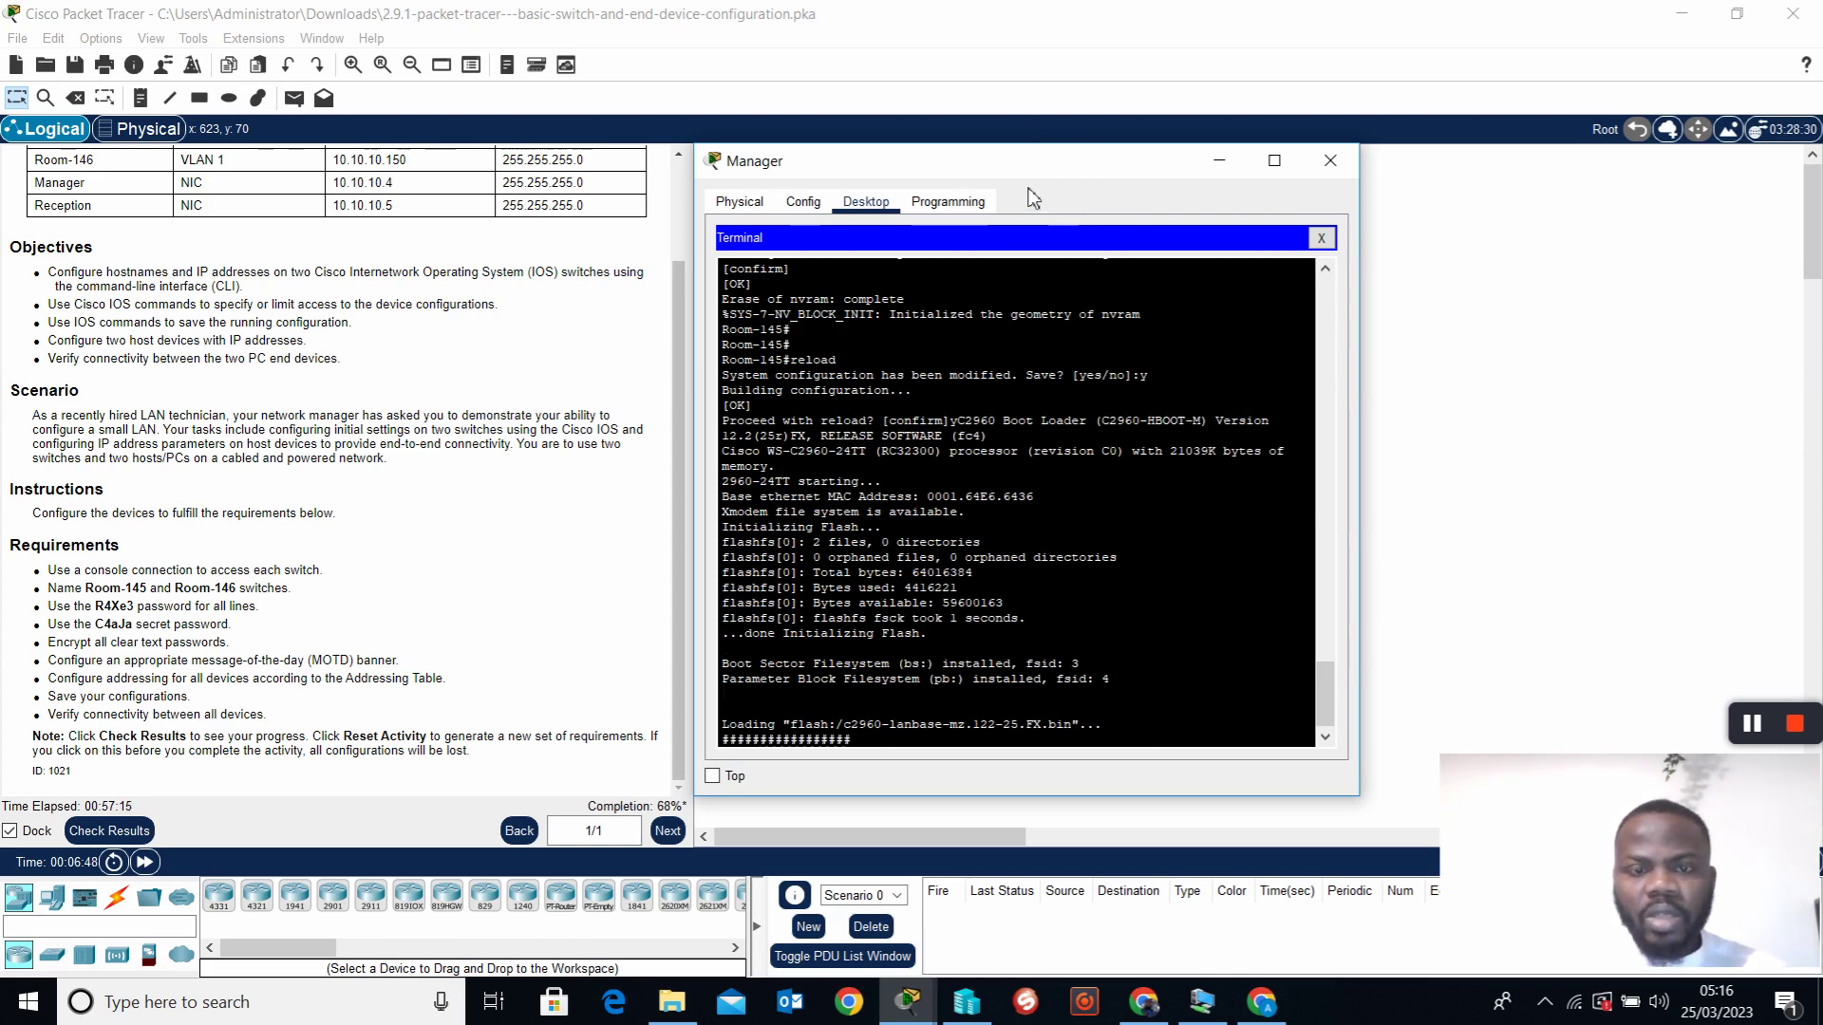
Minimize Manager, confirm Room-146 is locked, and start Reception's Terminal with default settings
click(1219, 161)
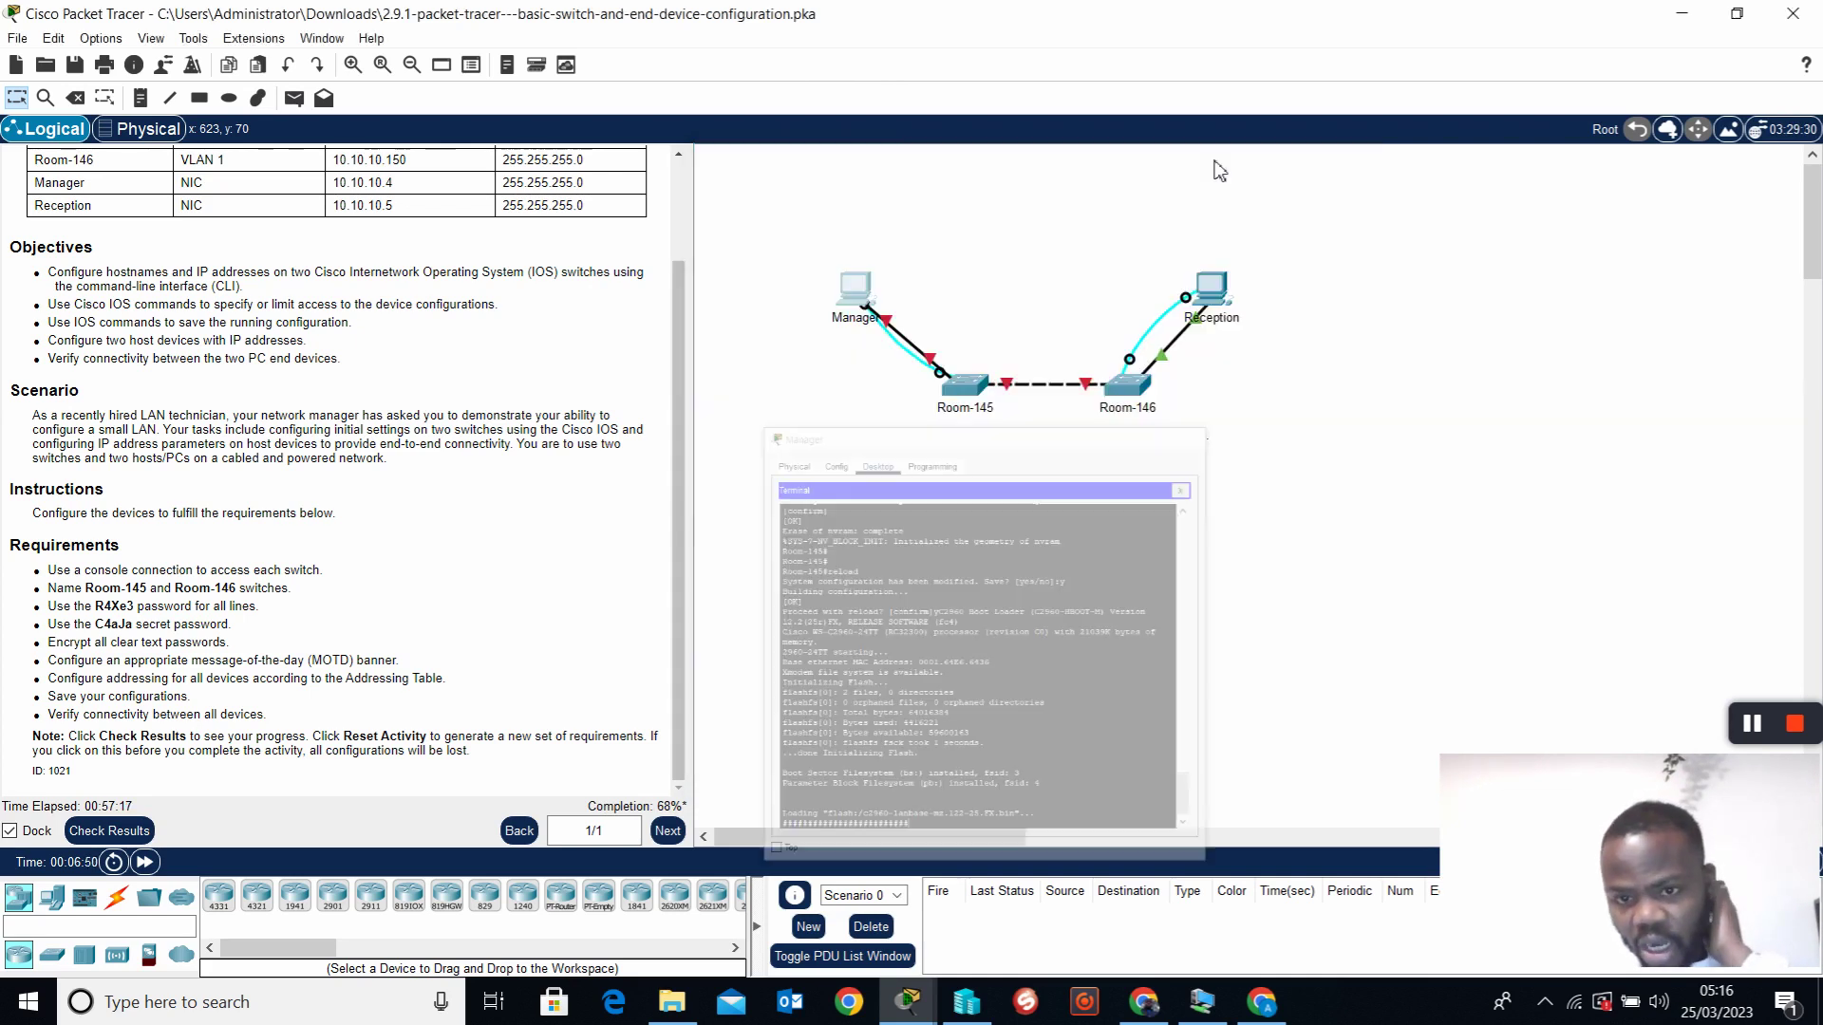
click(1139, 391)
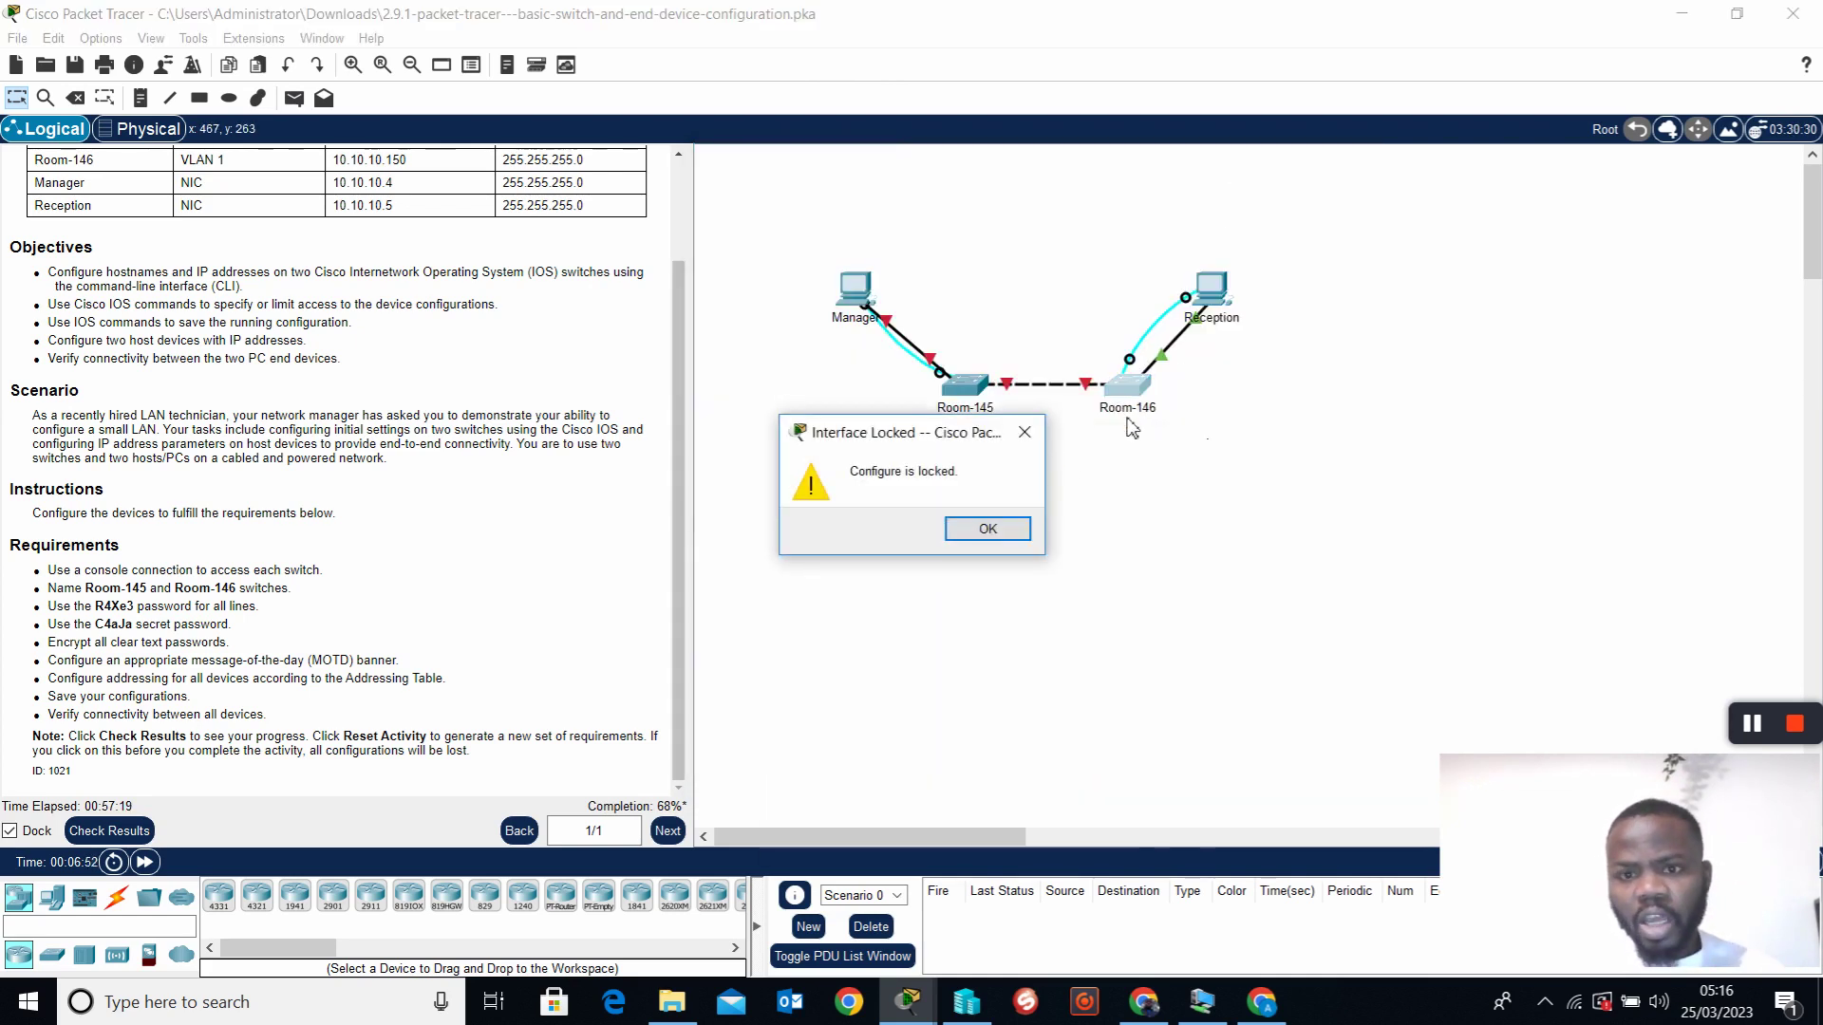
click(1024, 433)
click(1210, 287)
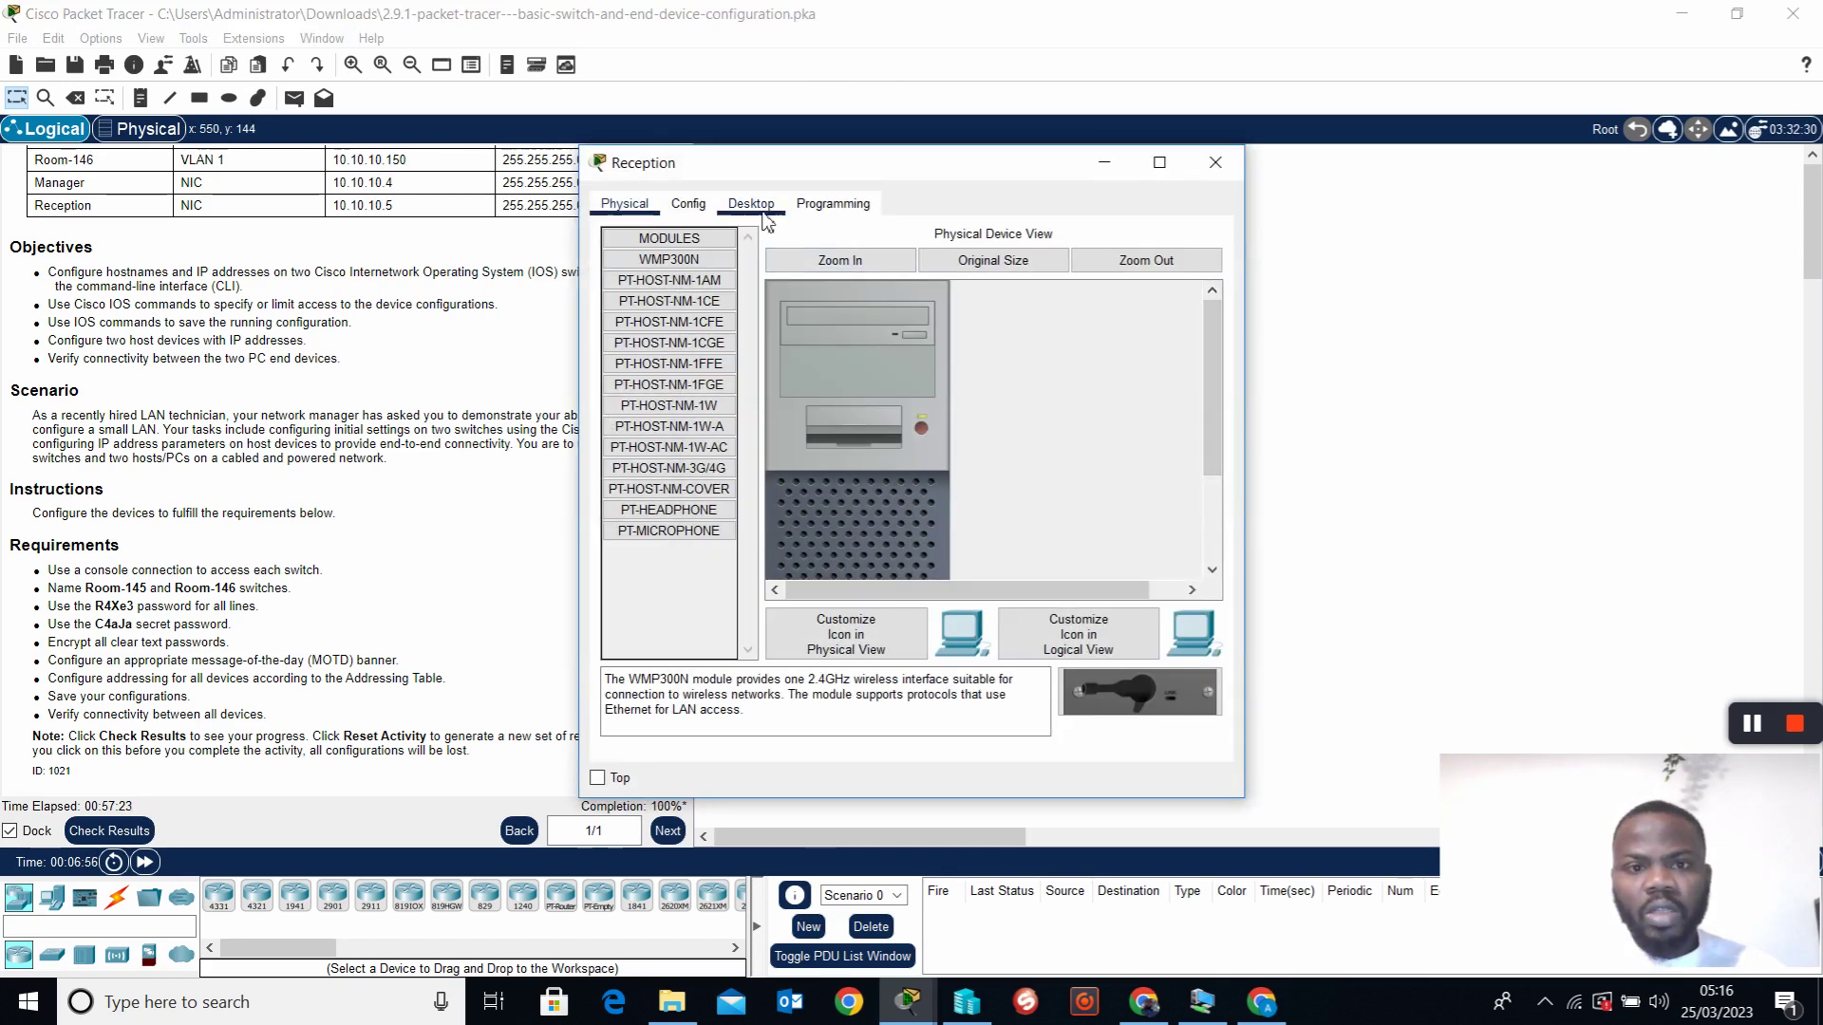
click(777, 211)
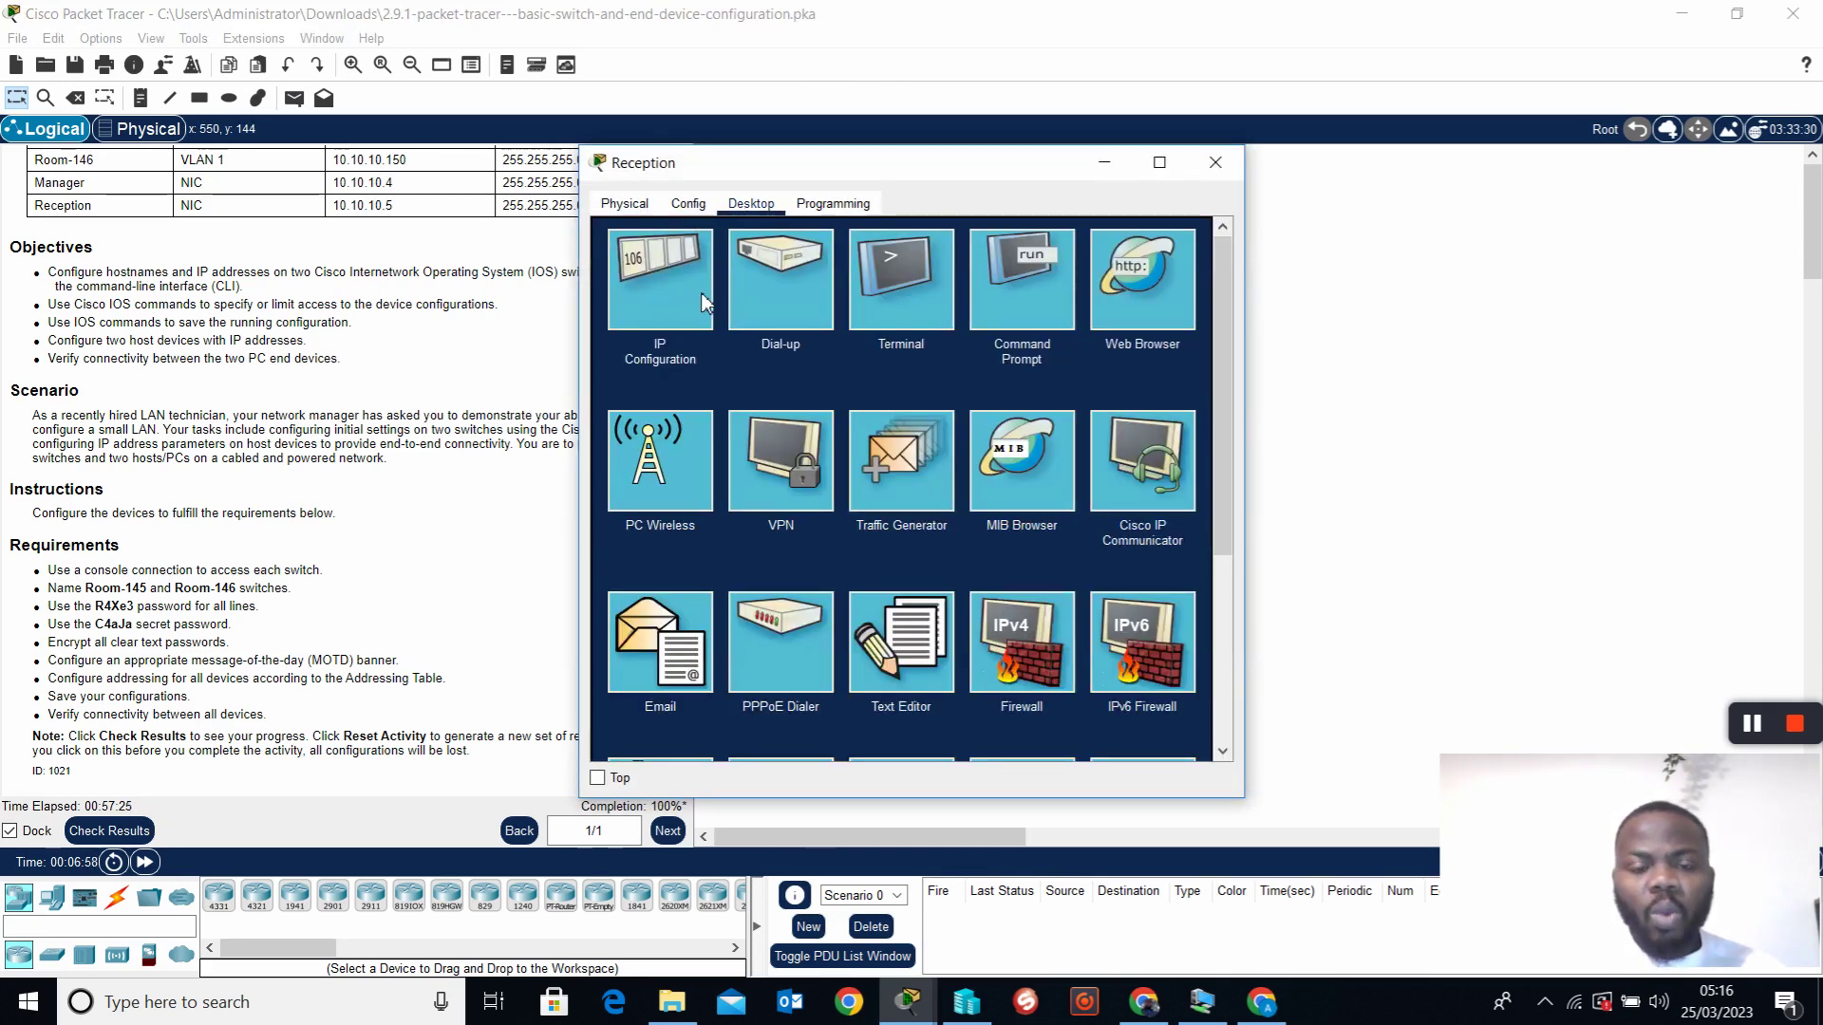
click(892, 284)
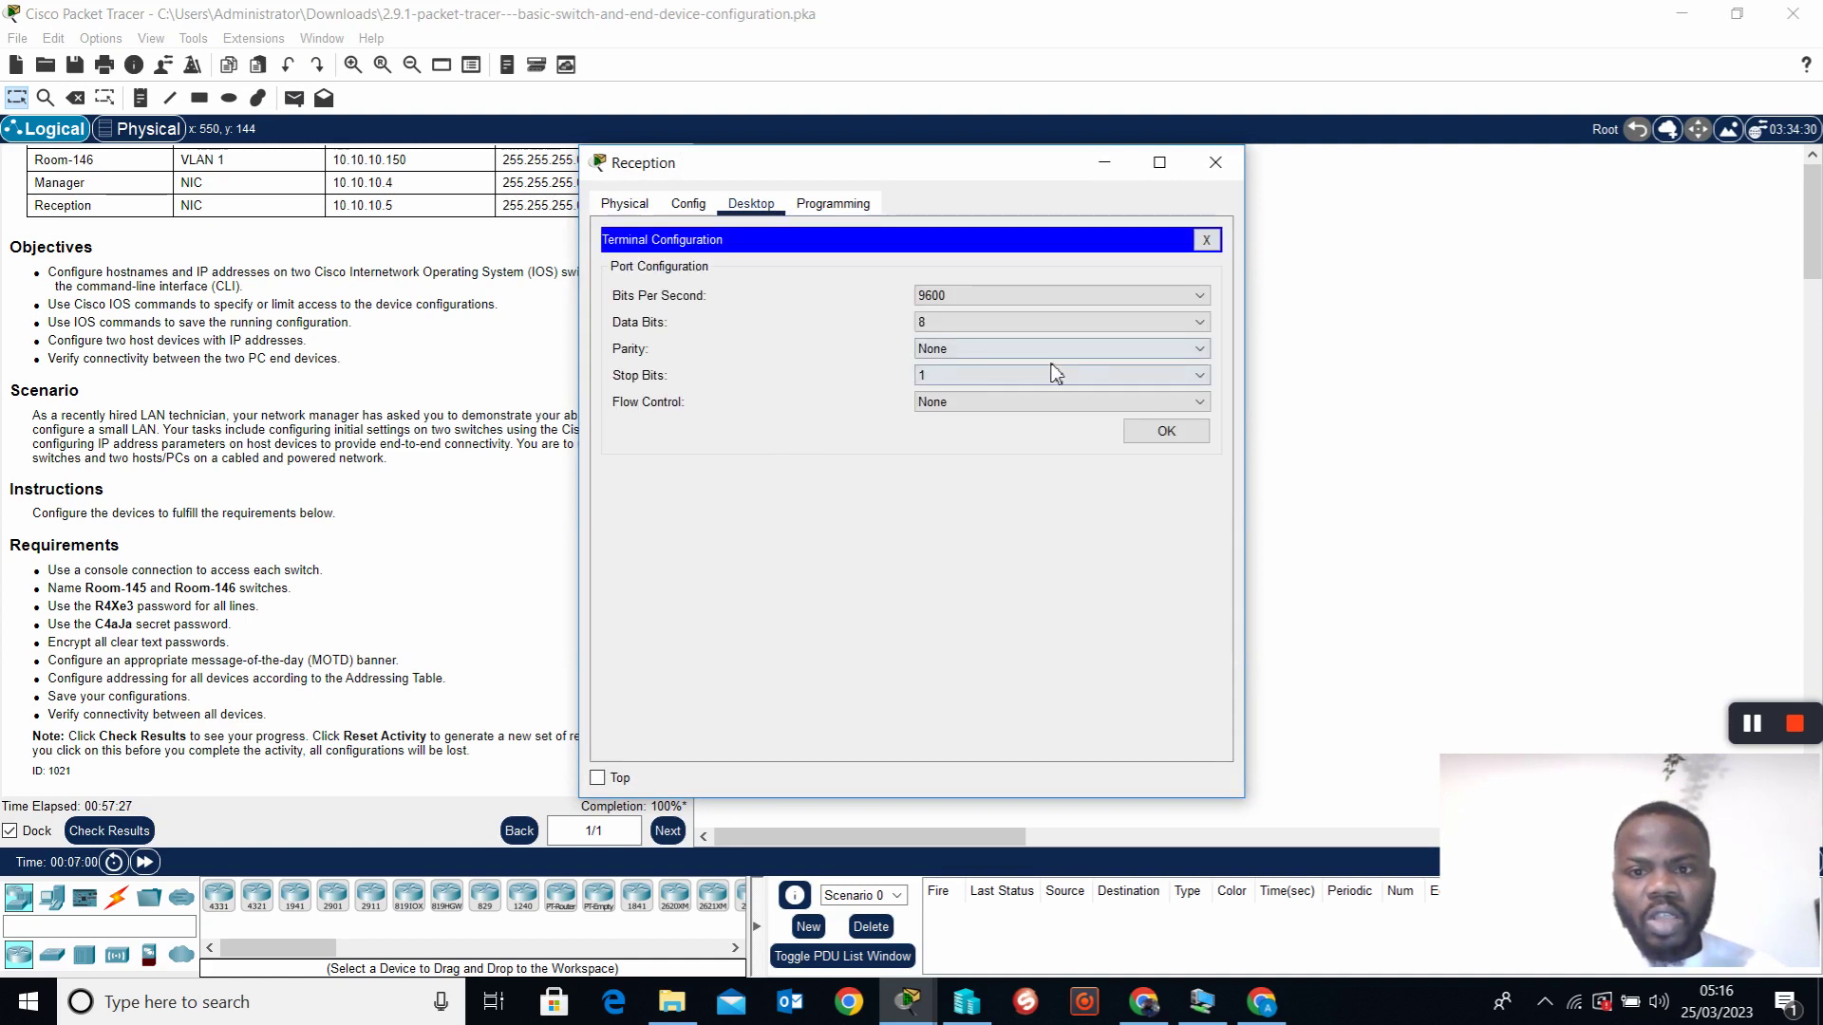
click(1156, 435)
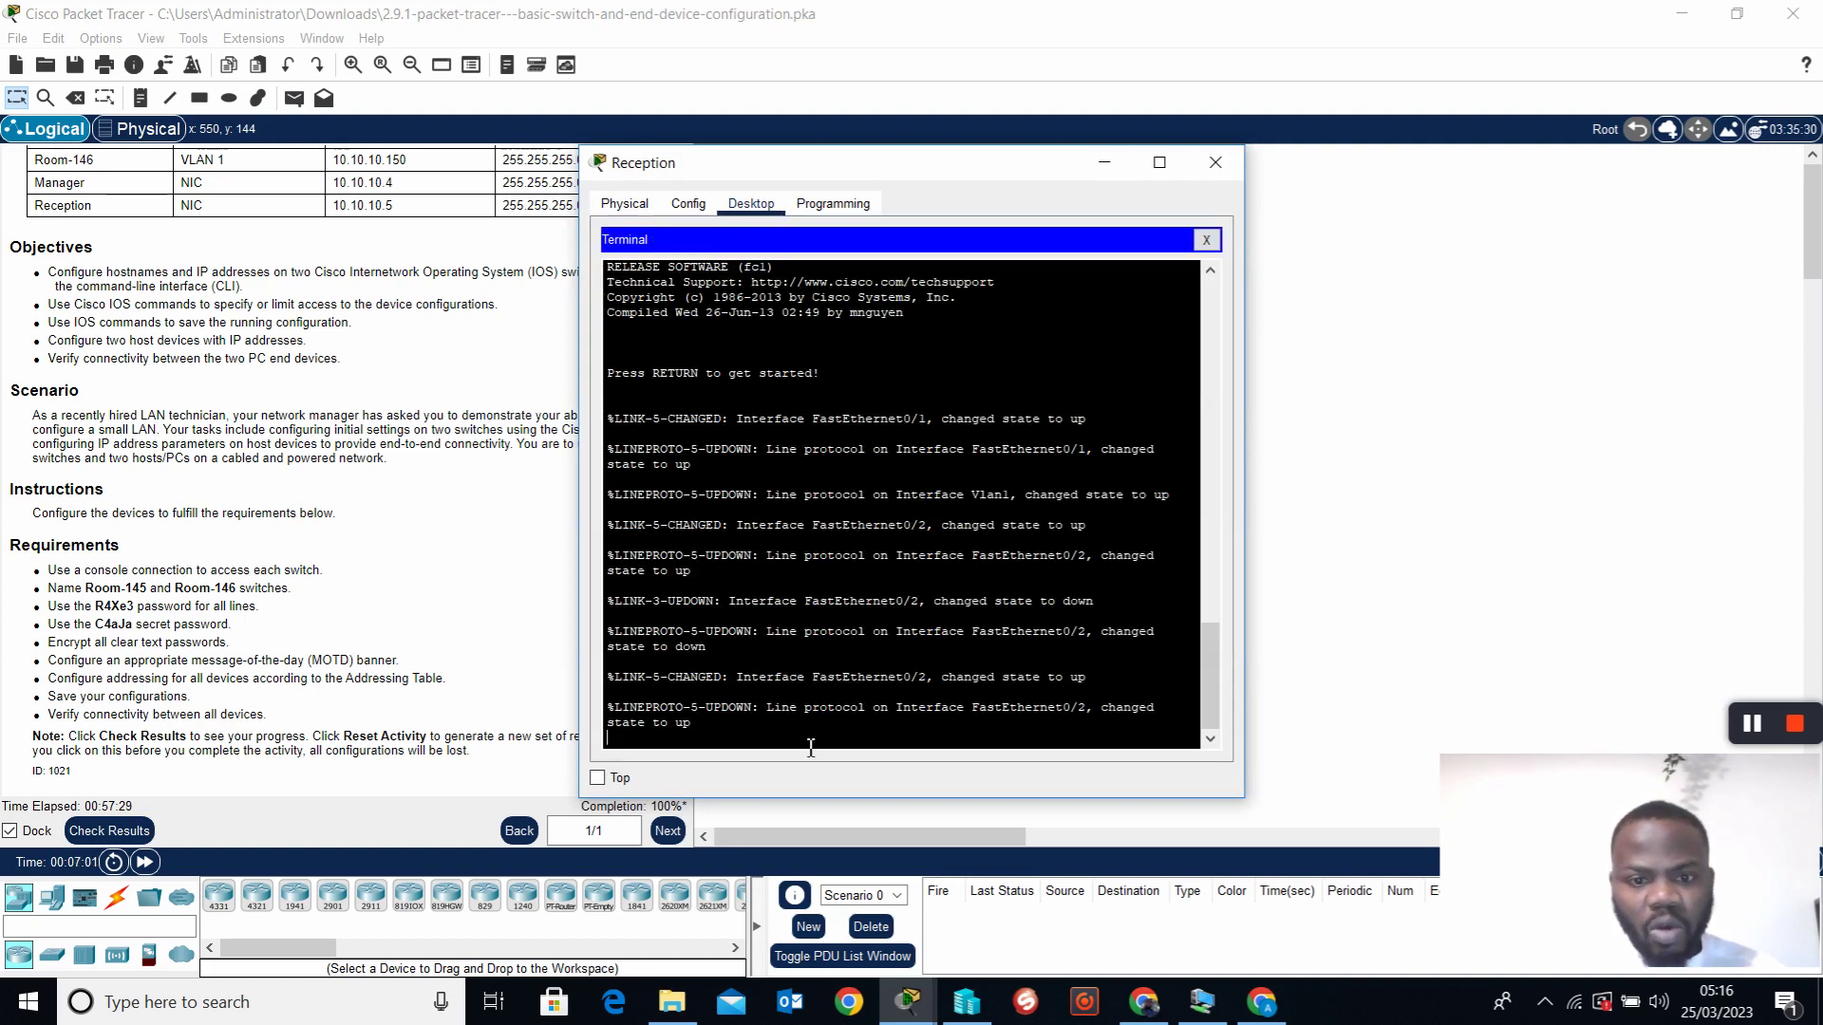
Log into Room-146's console and enable to the Room-146# prompt
key(Return)
key(Return)
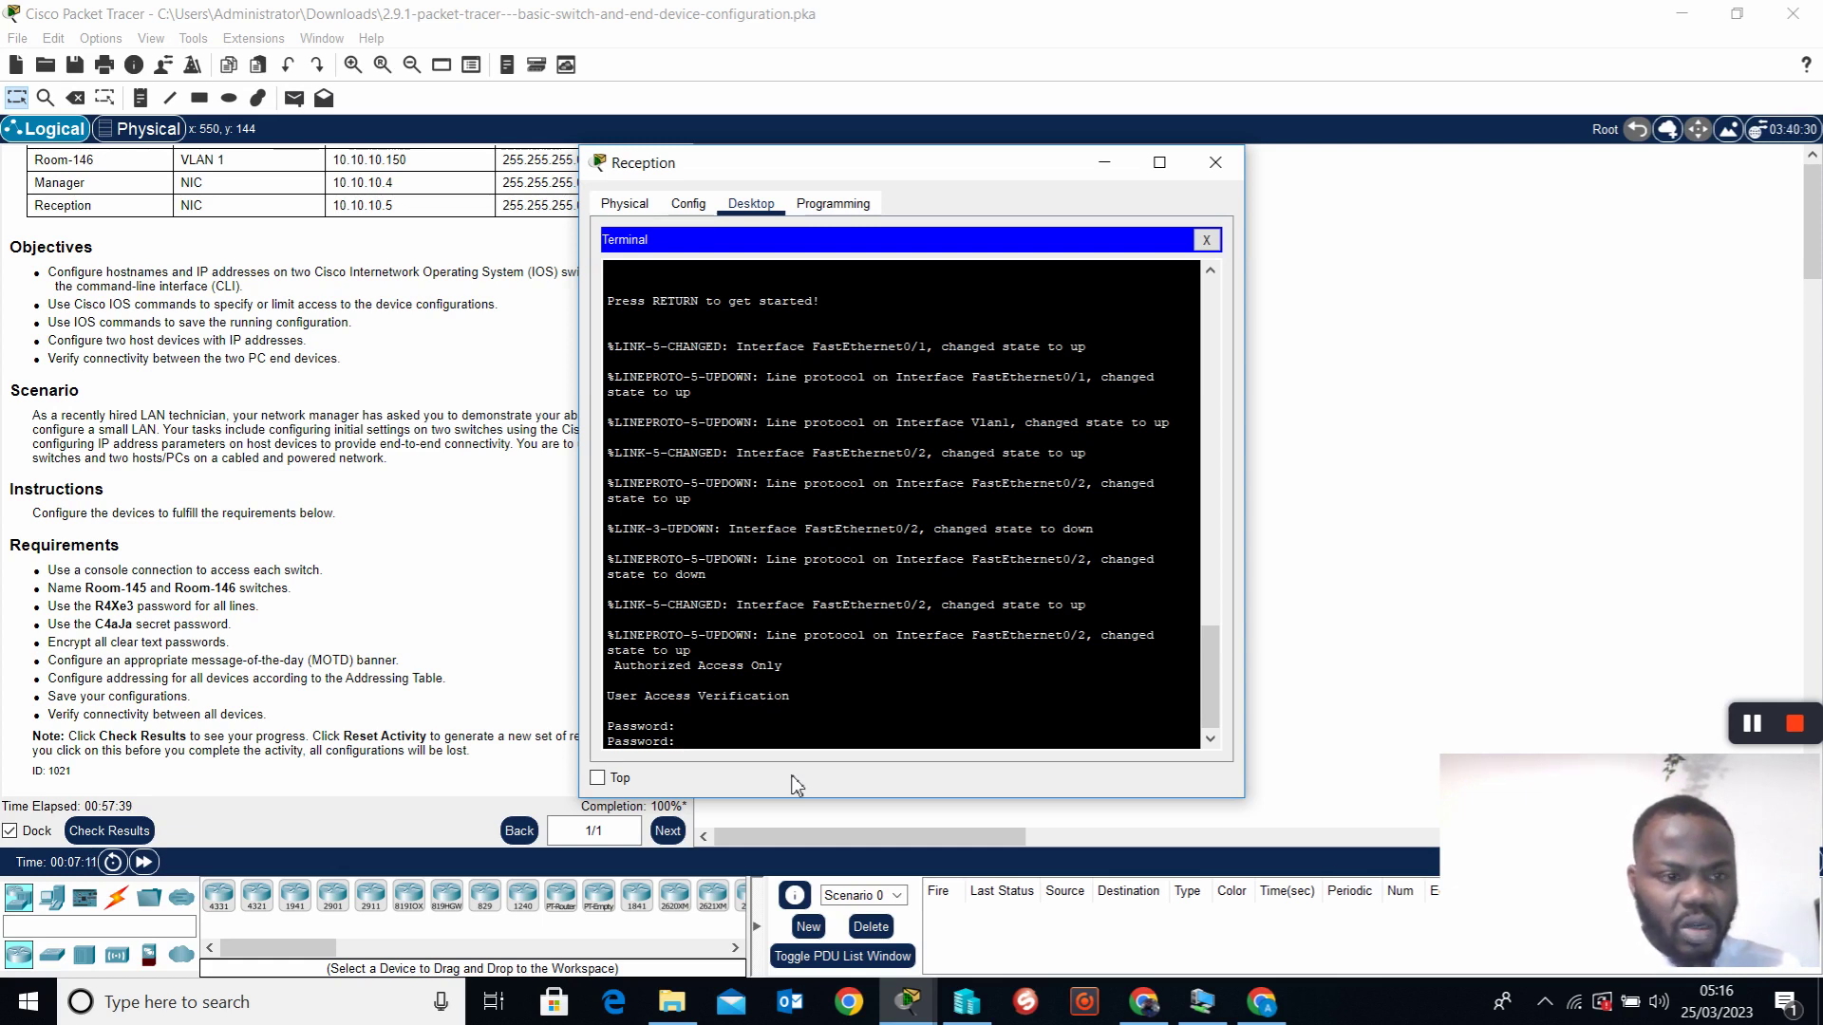
key(Return)
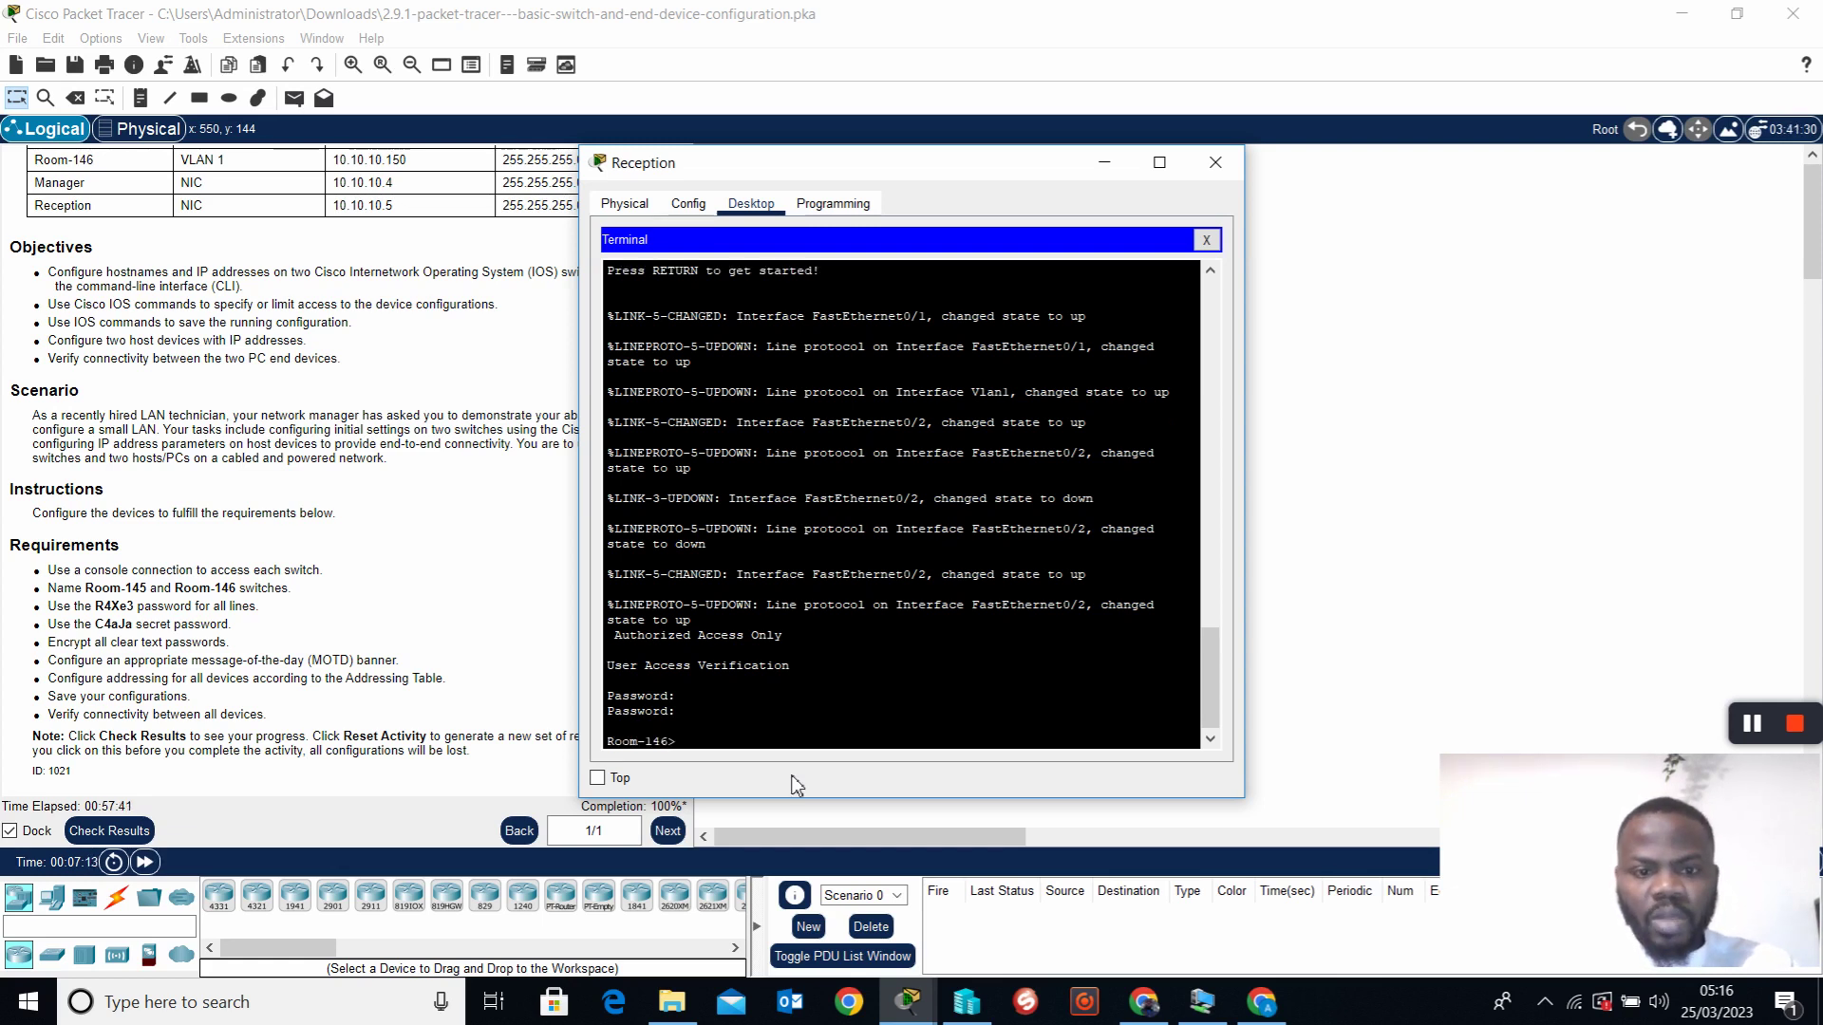
text(en)
key(Return)
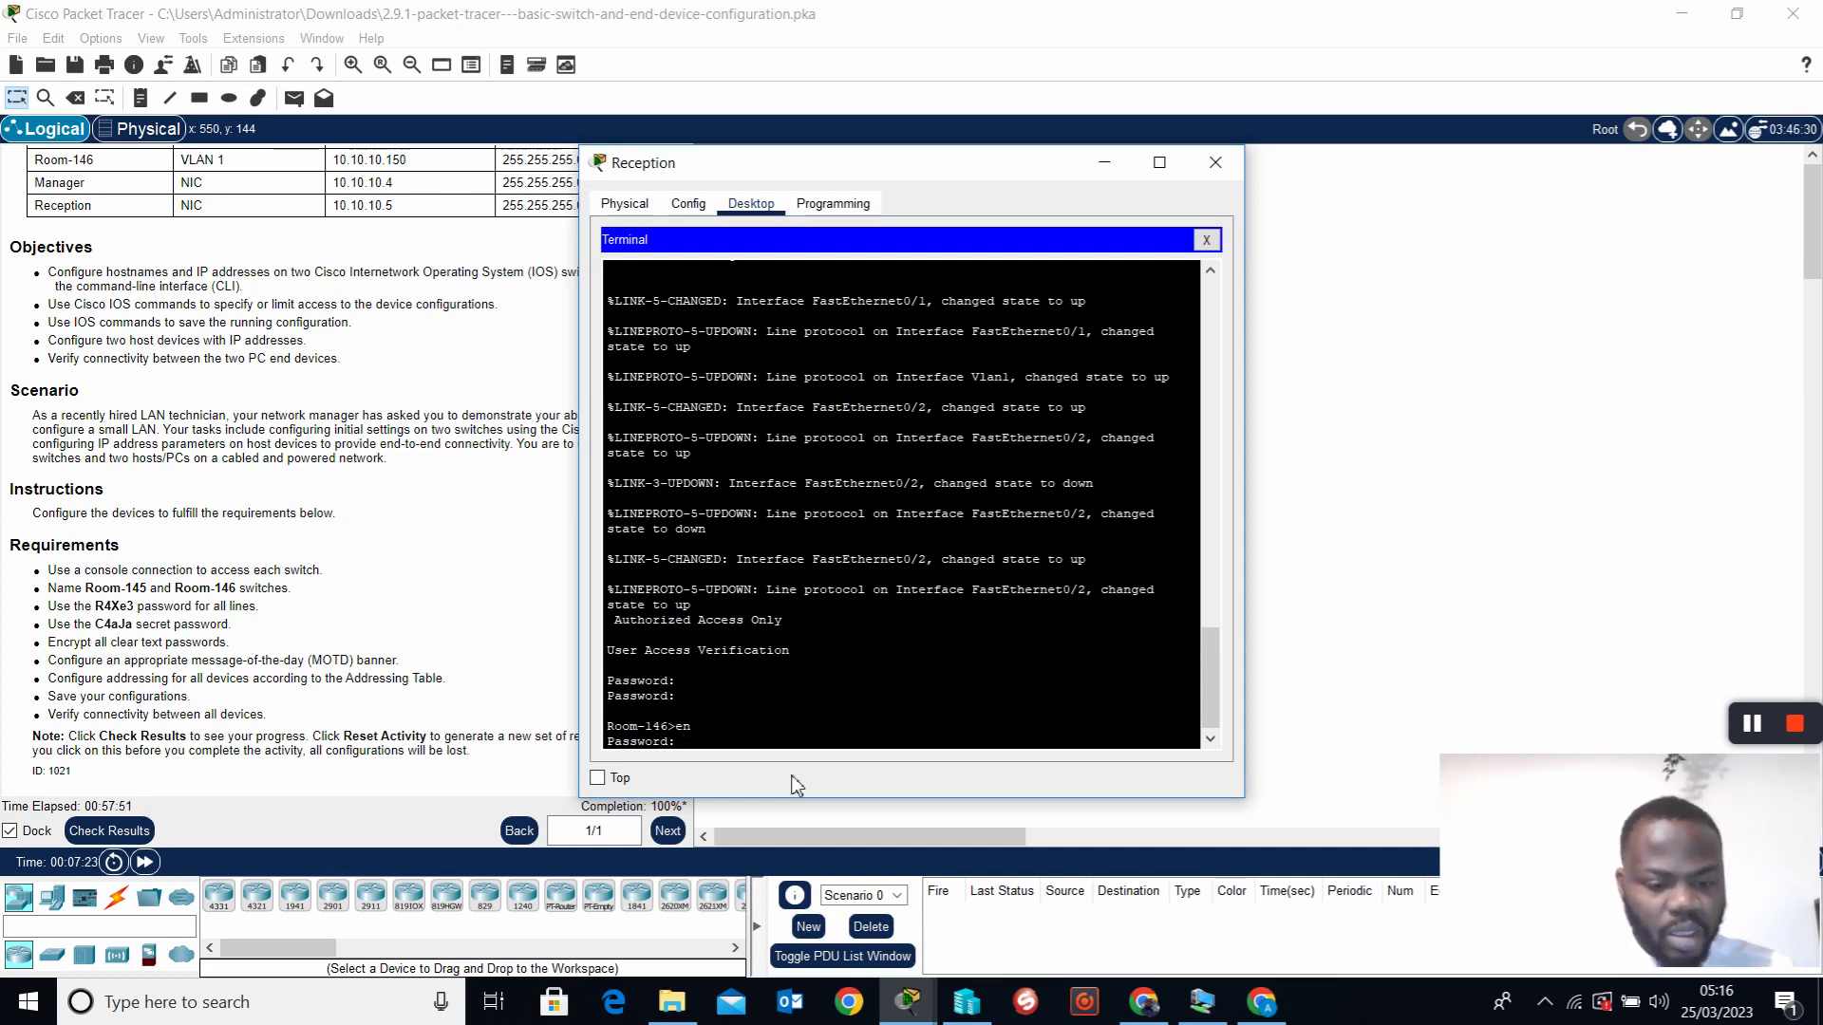
key(Return)
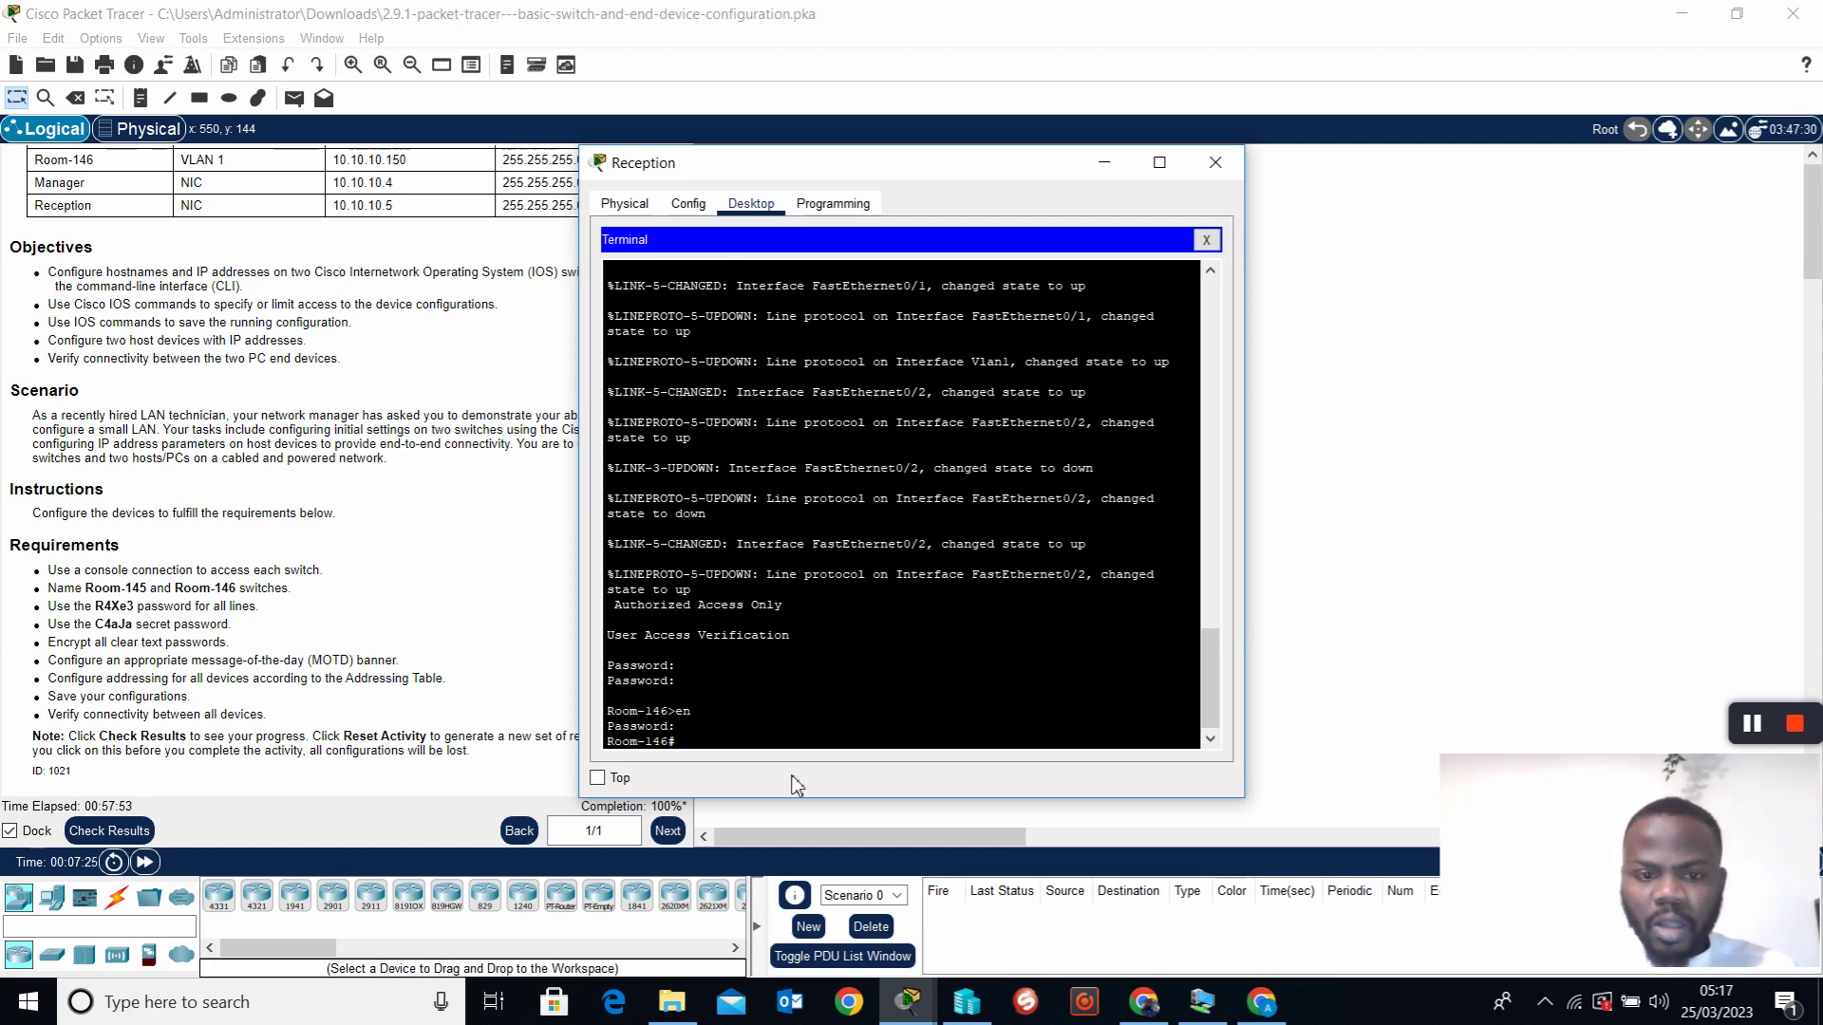
Erase Room-146's startup-config and verify with show start that none remains
key(Return)
key(Return)
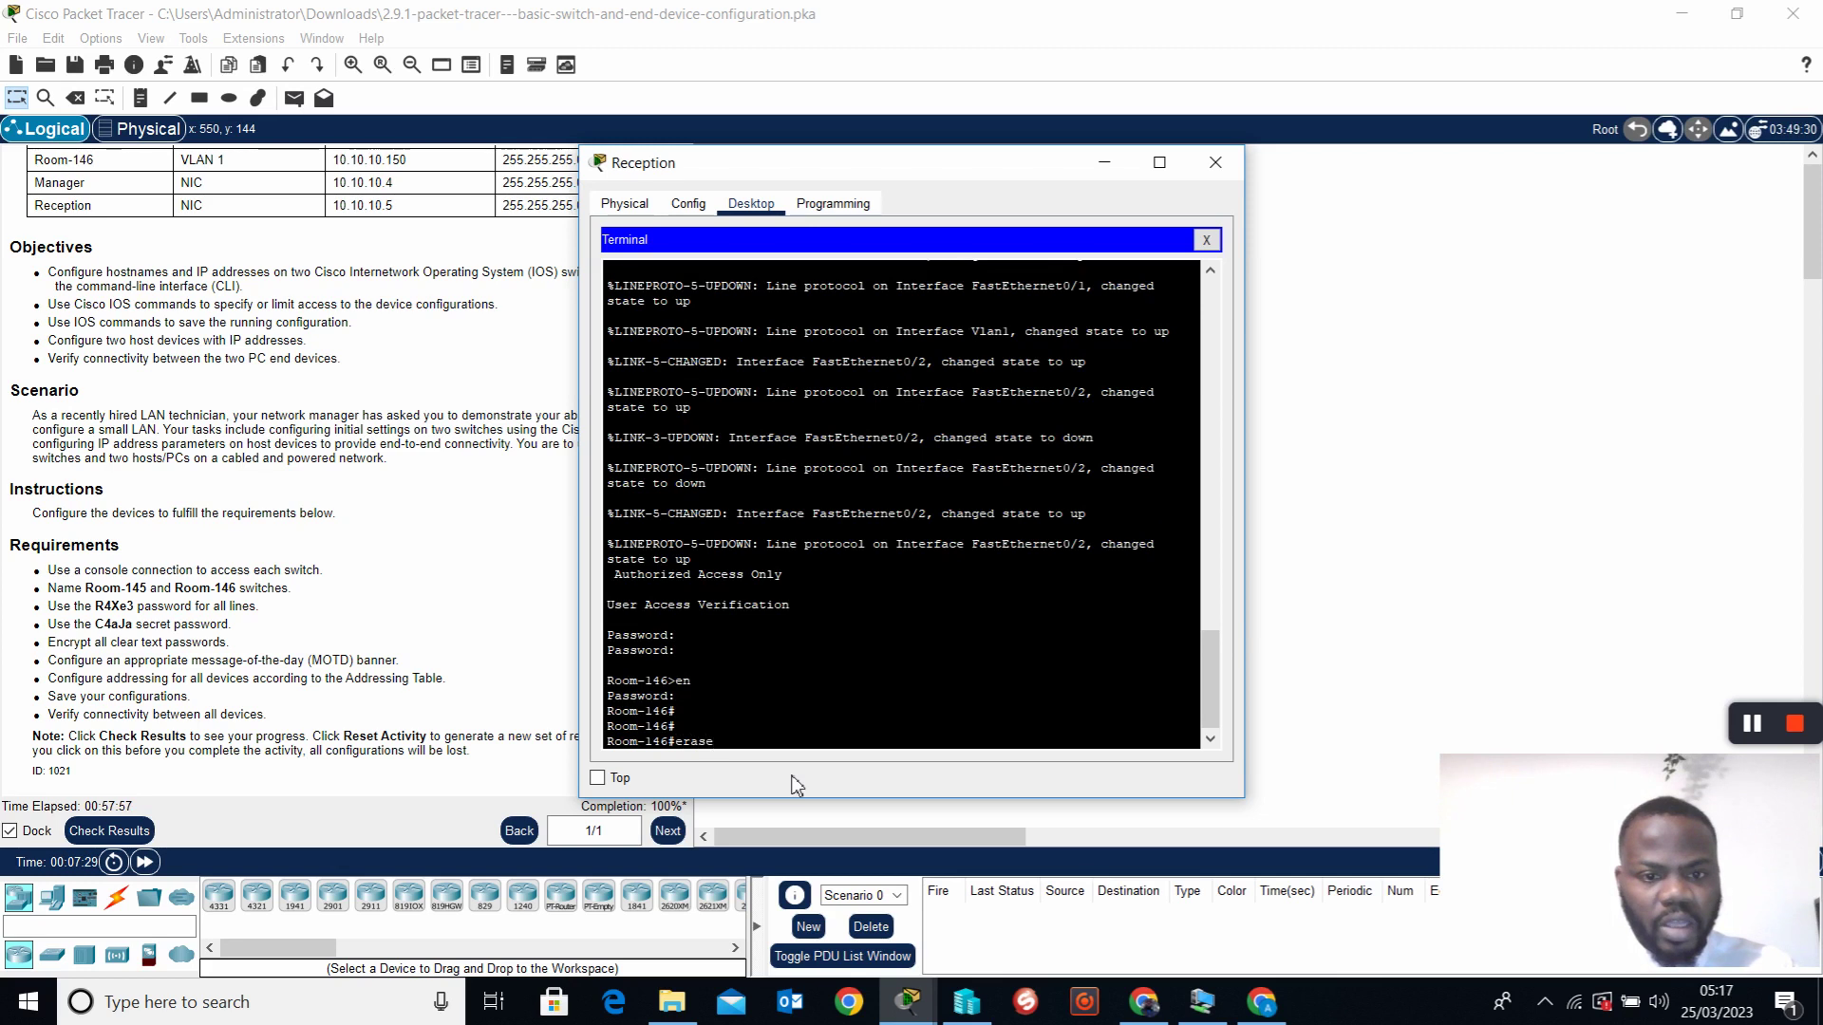
text(erase d)
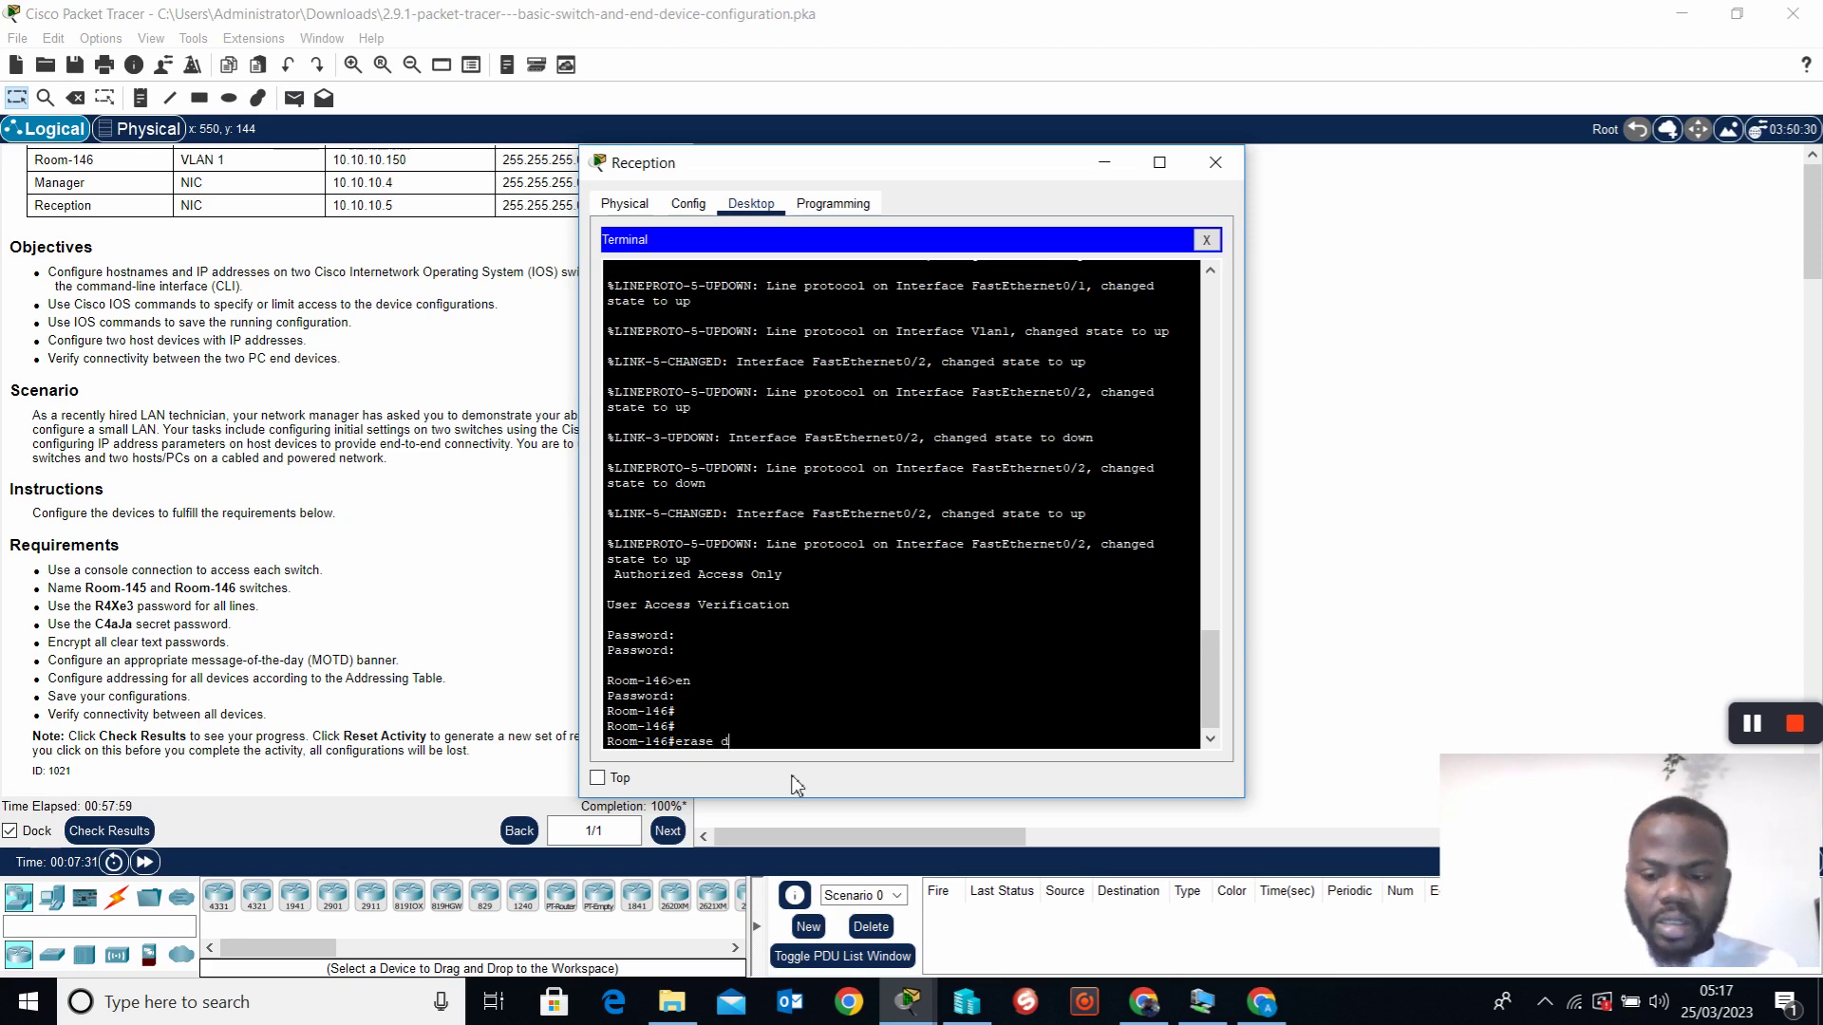
key(Return)
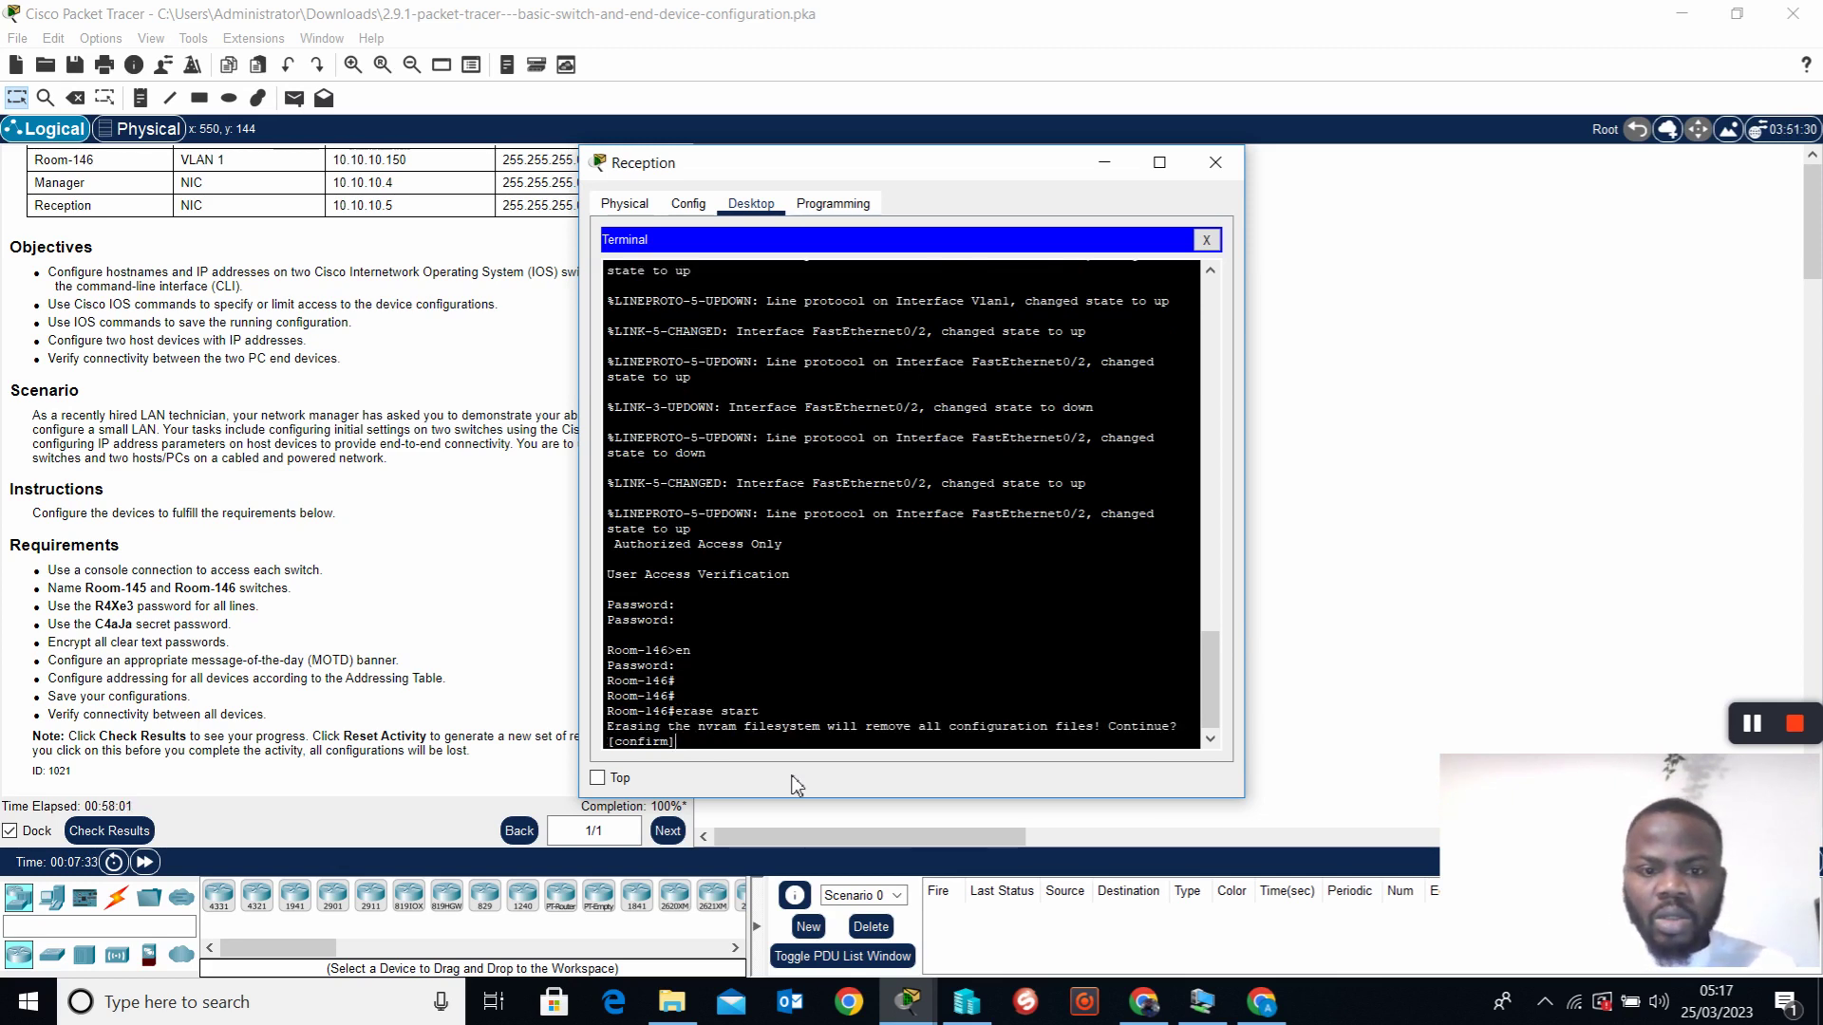
key(Return)
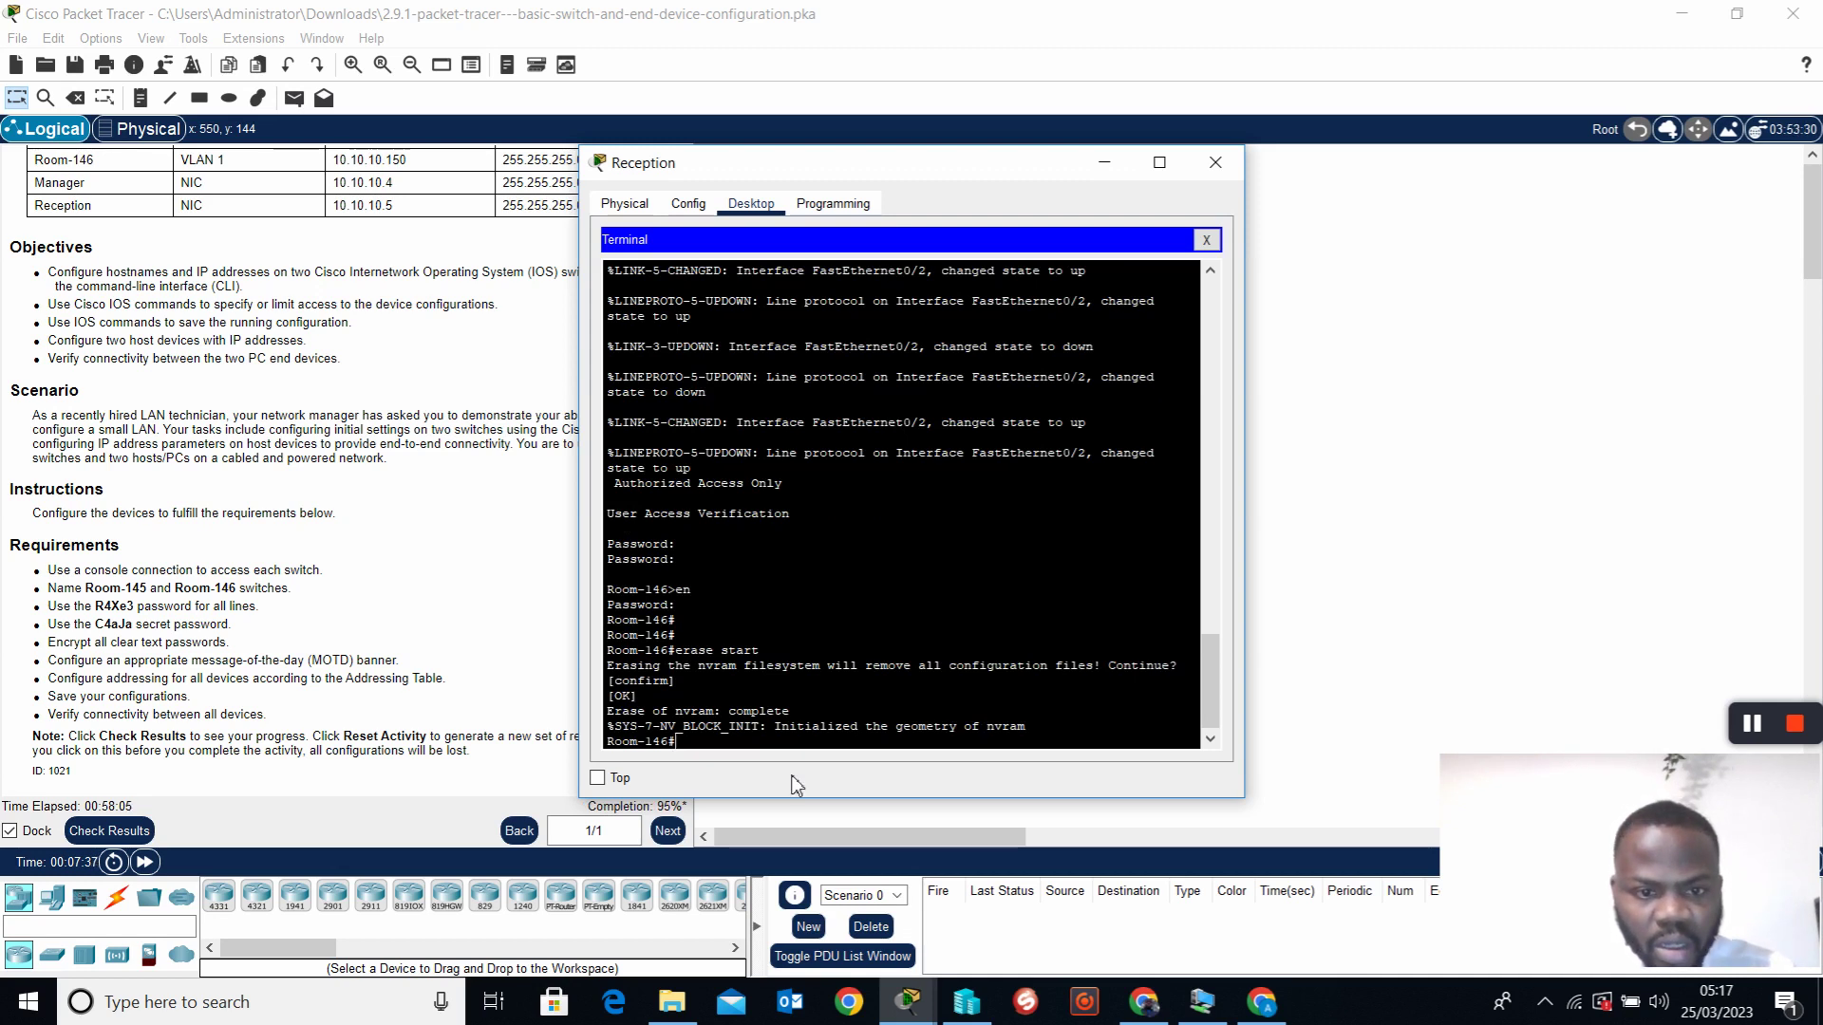
key(Return)
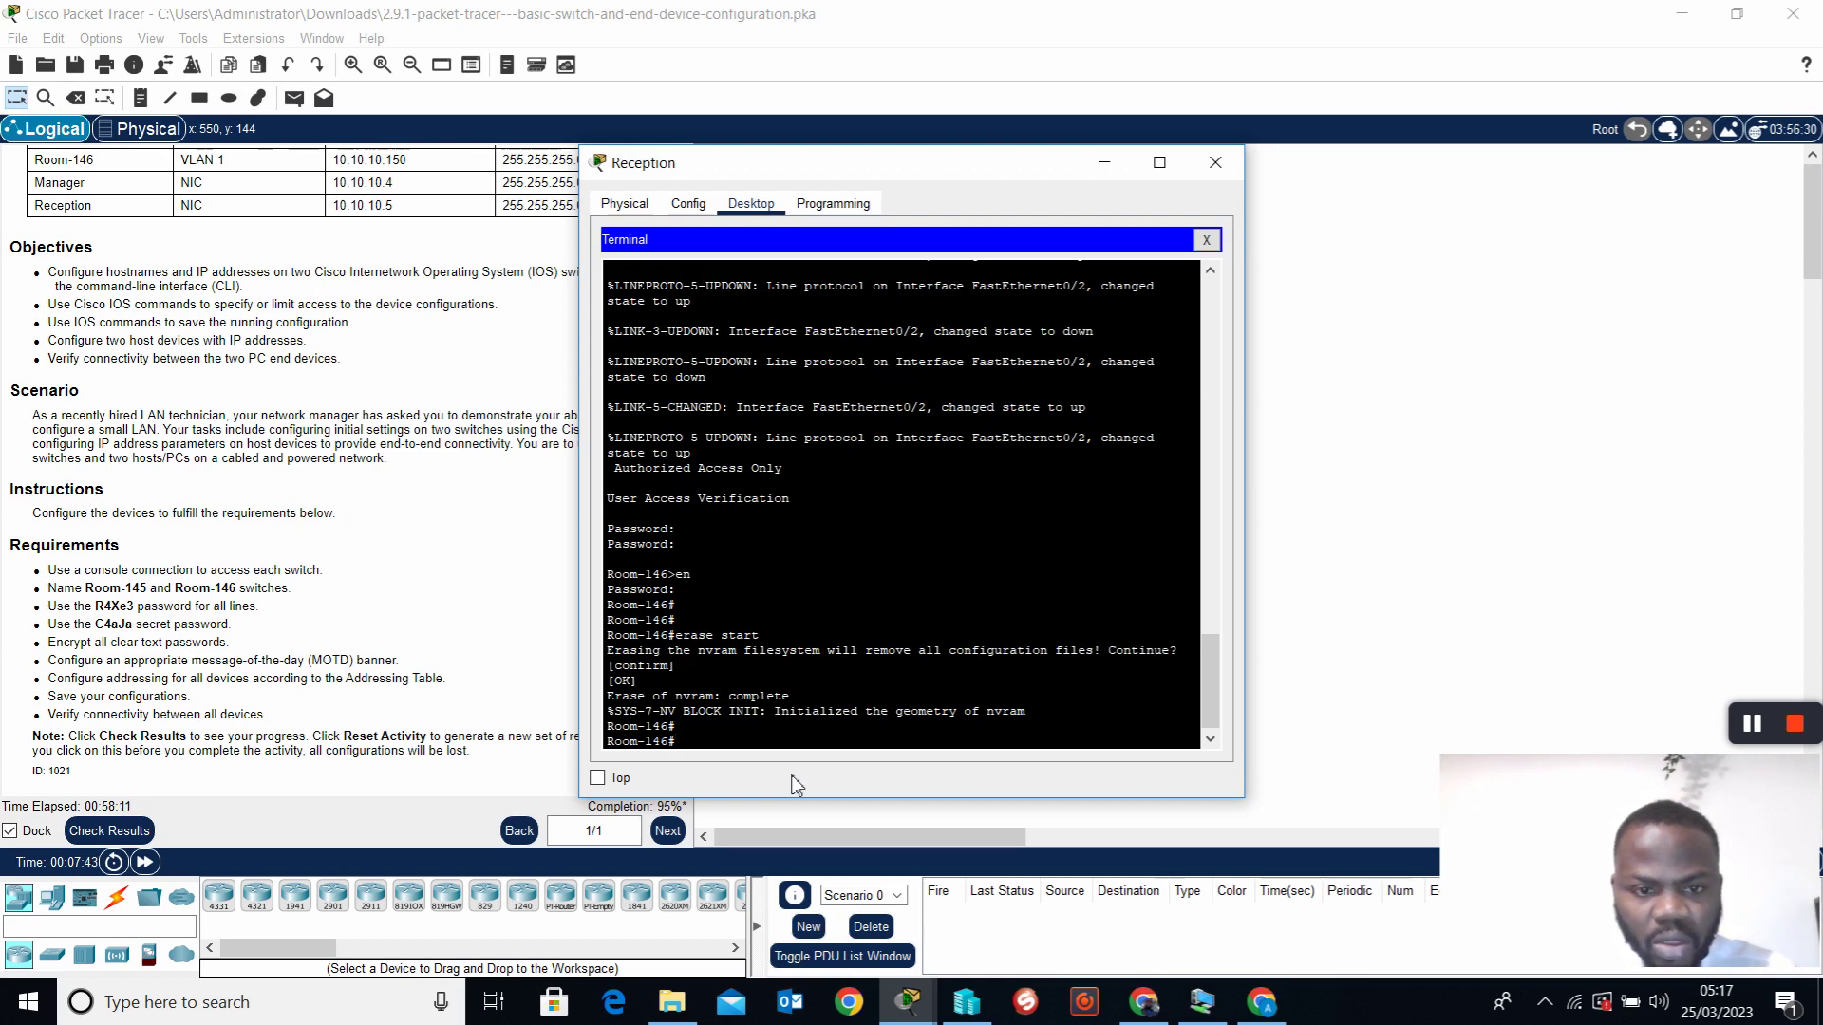
key(Return)
key(Return)
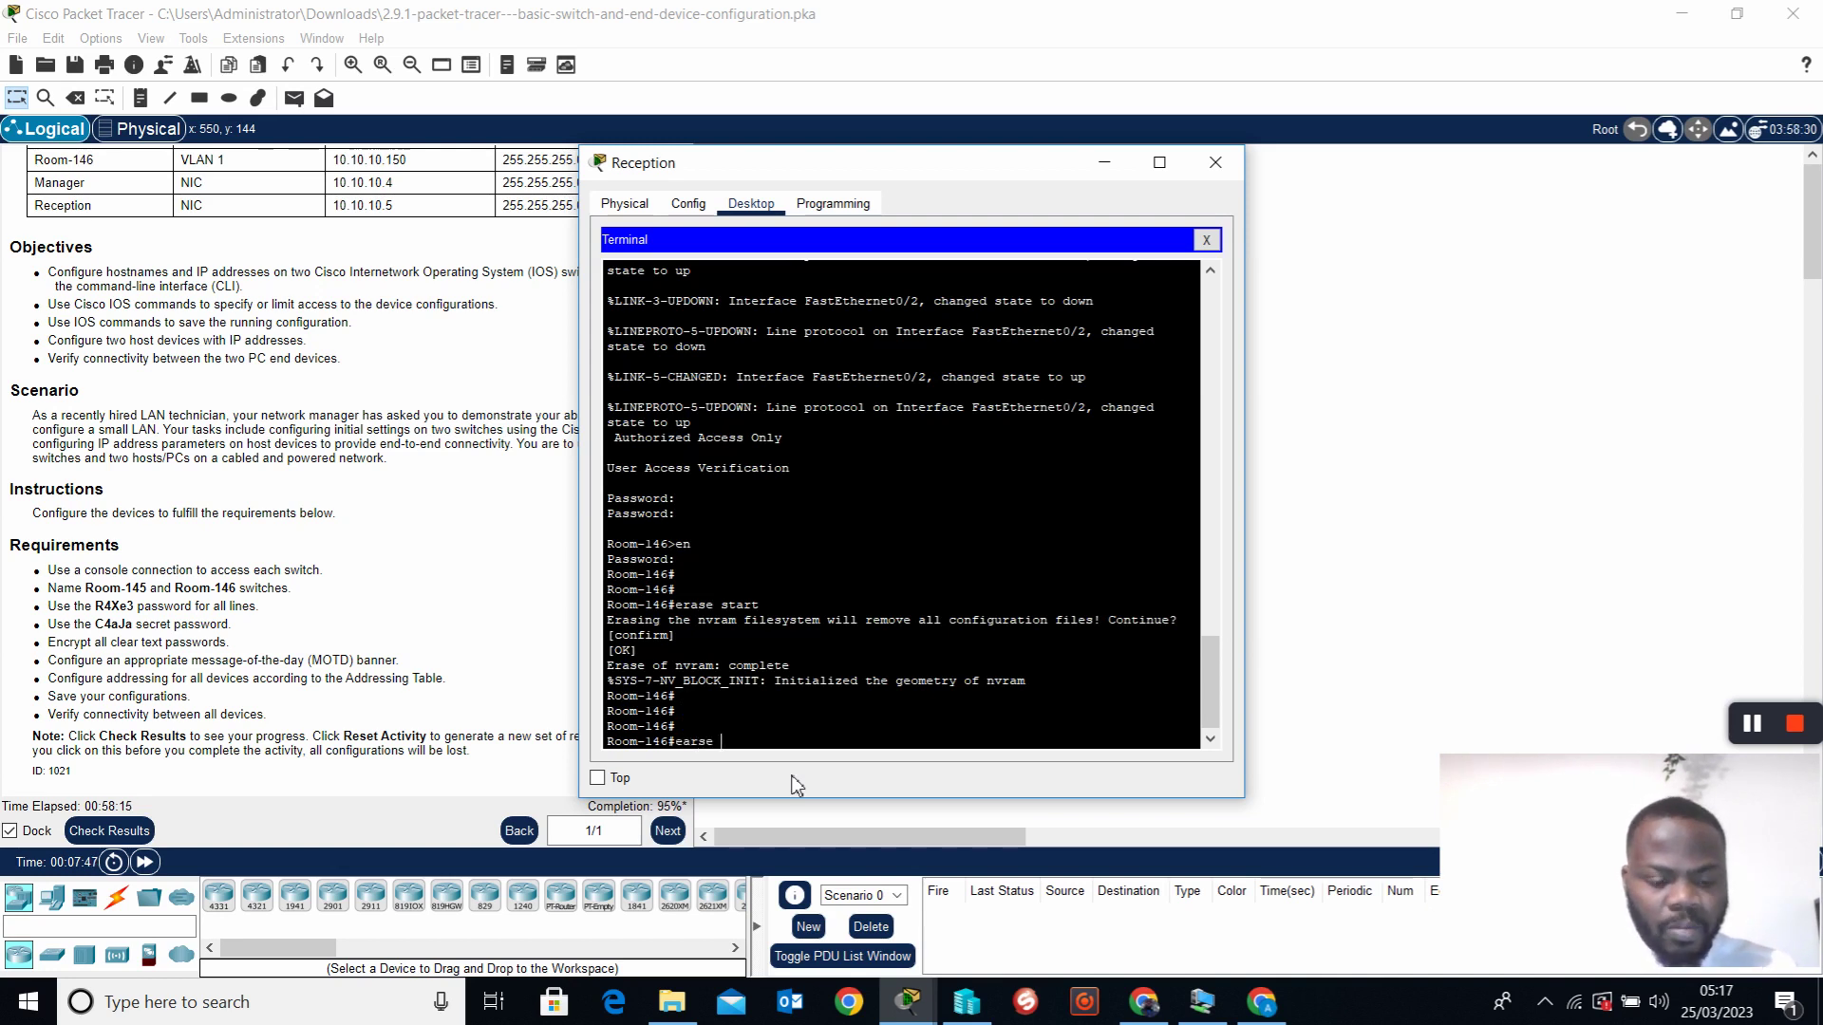
key(Return)
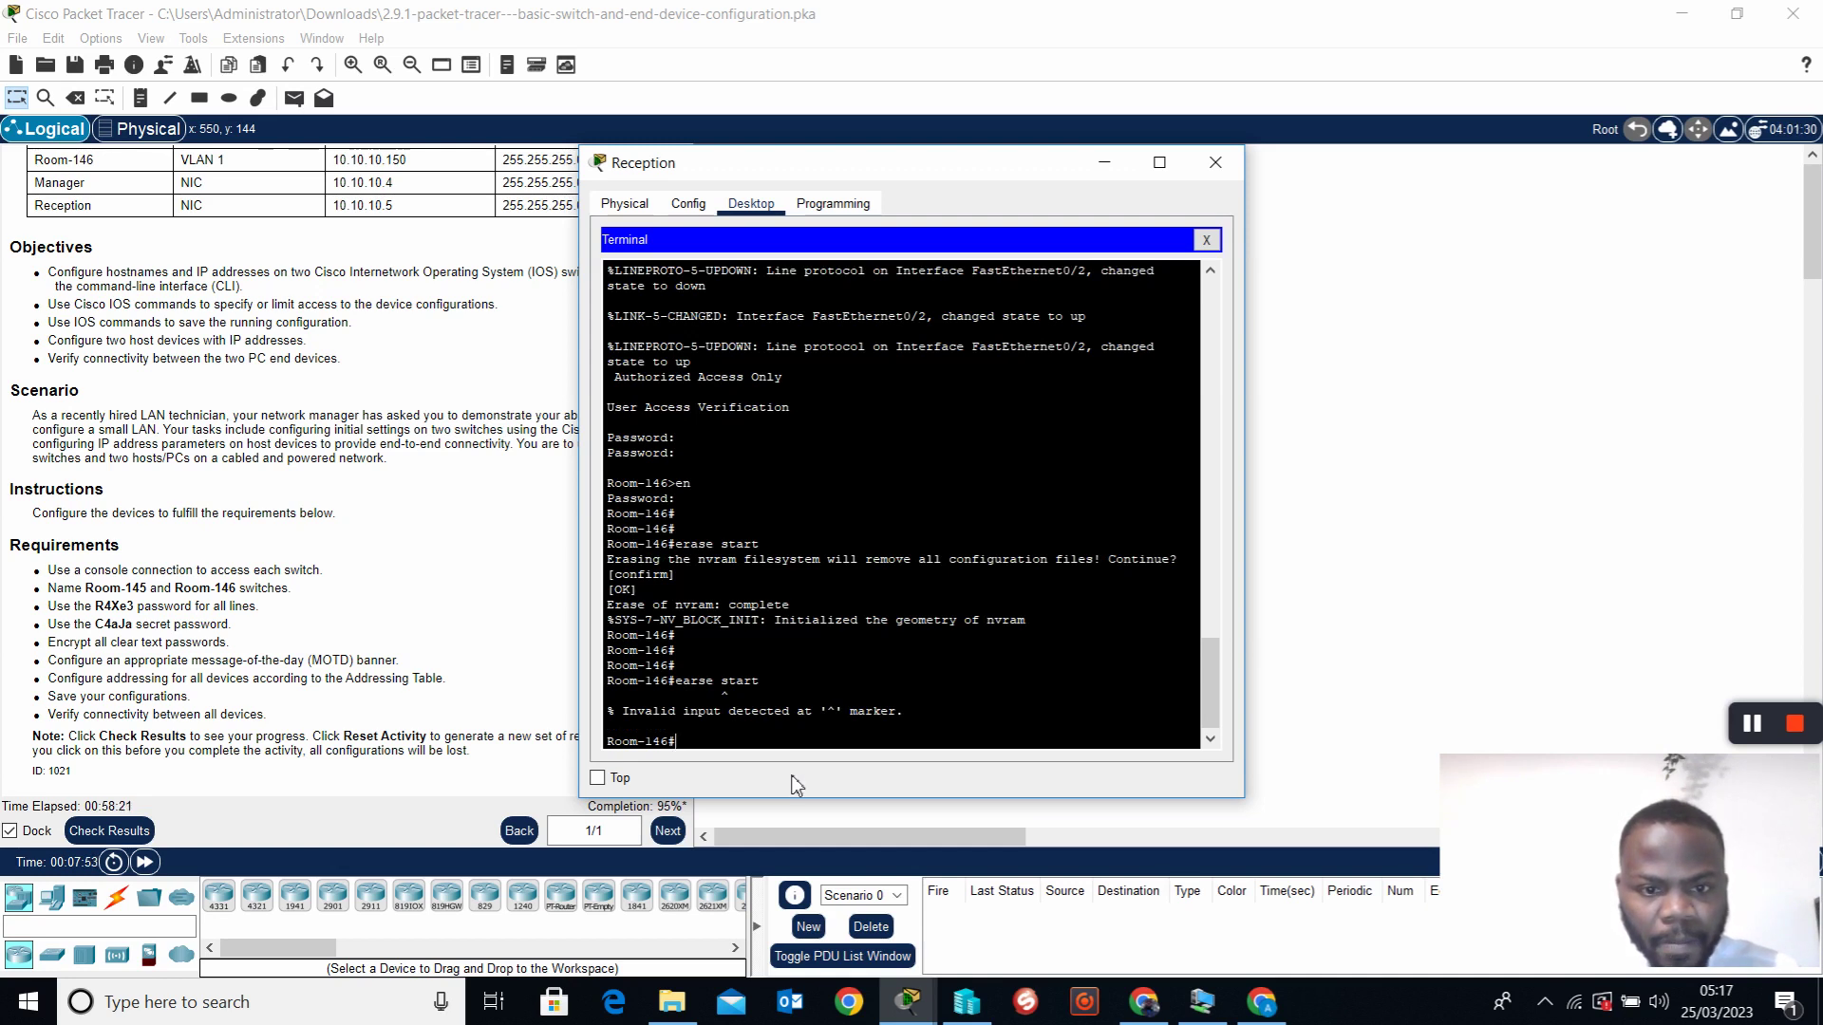
text(show start)
key(Return)
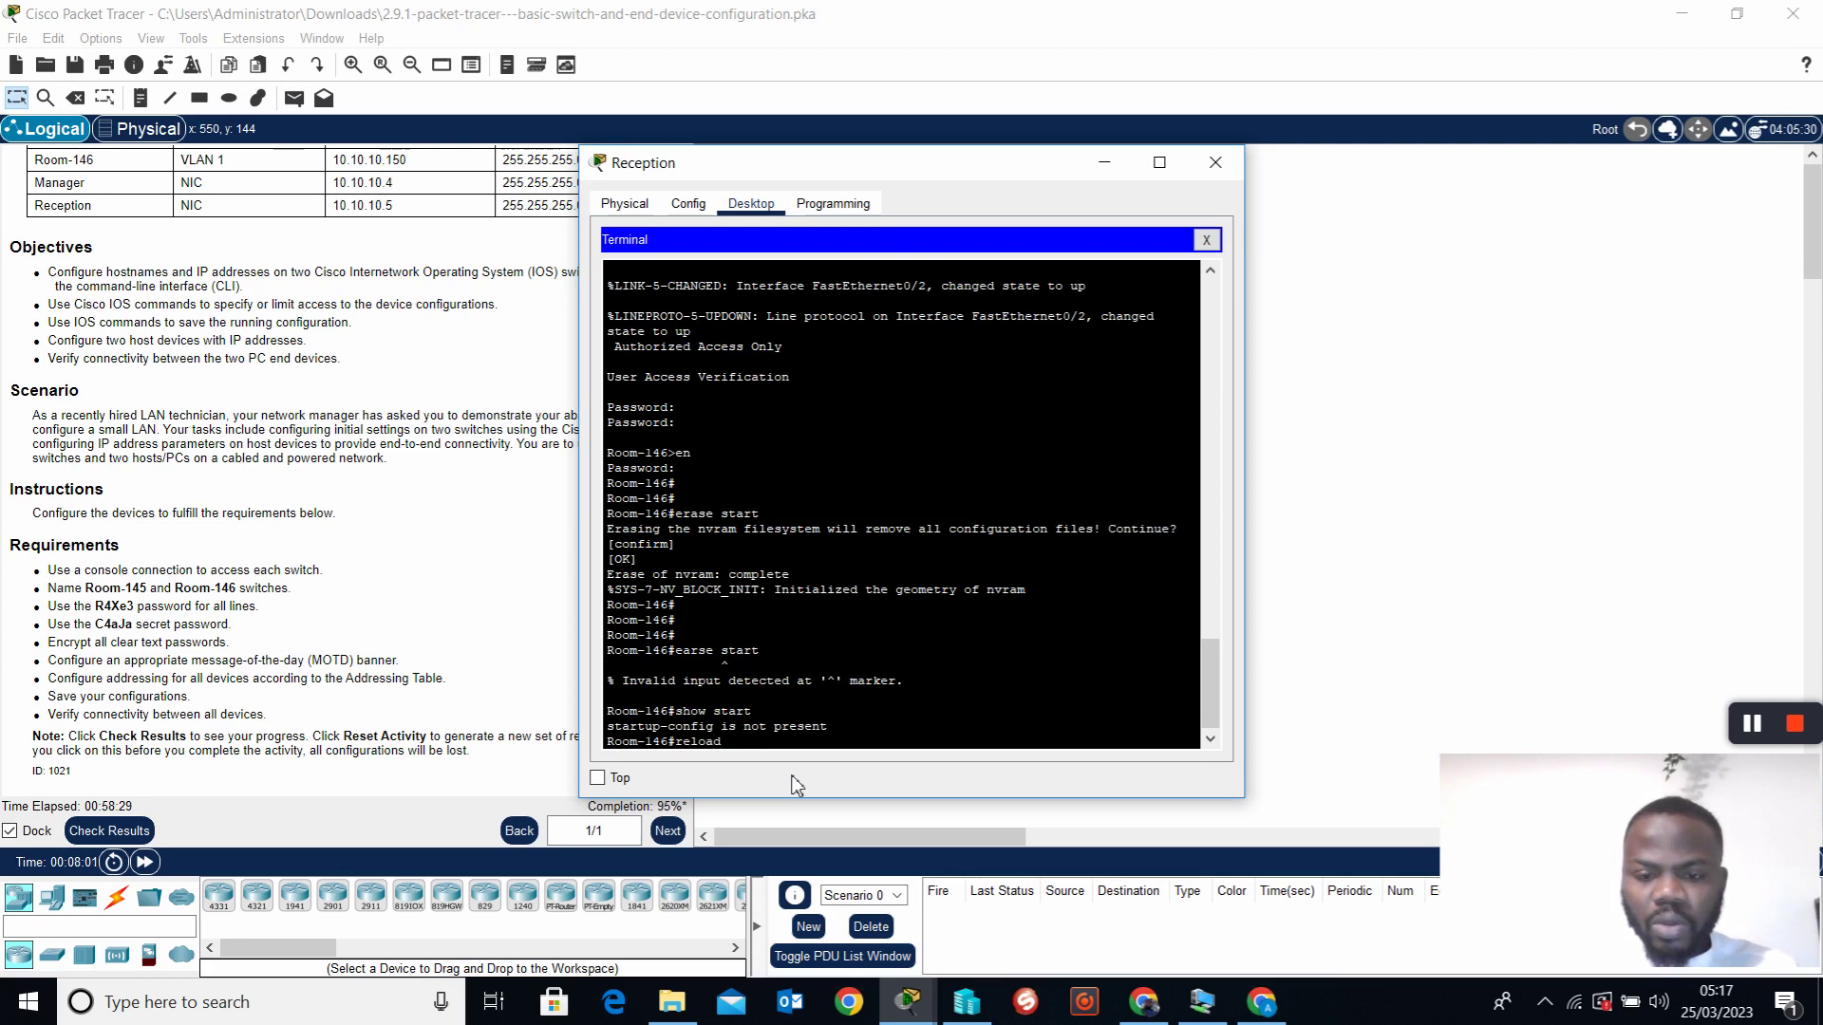
Reload Room-146 and move the Reception window aside
text(reload)
key(Return)
key(Return)
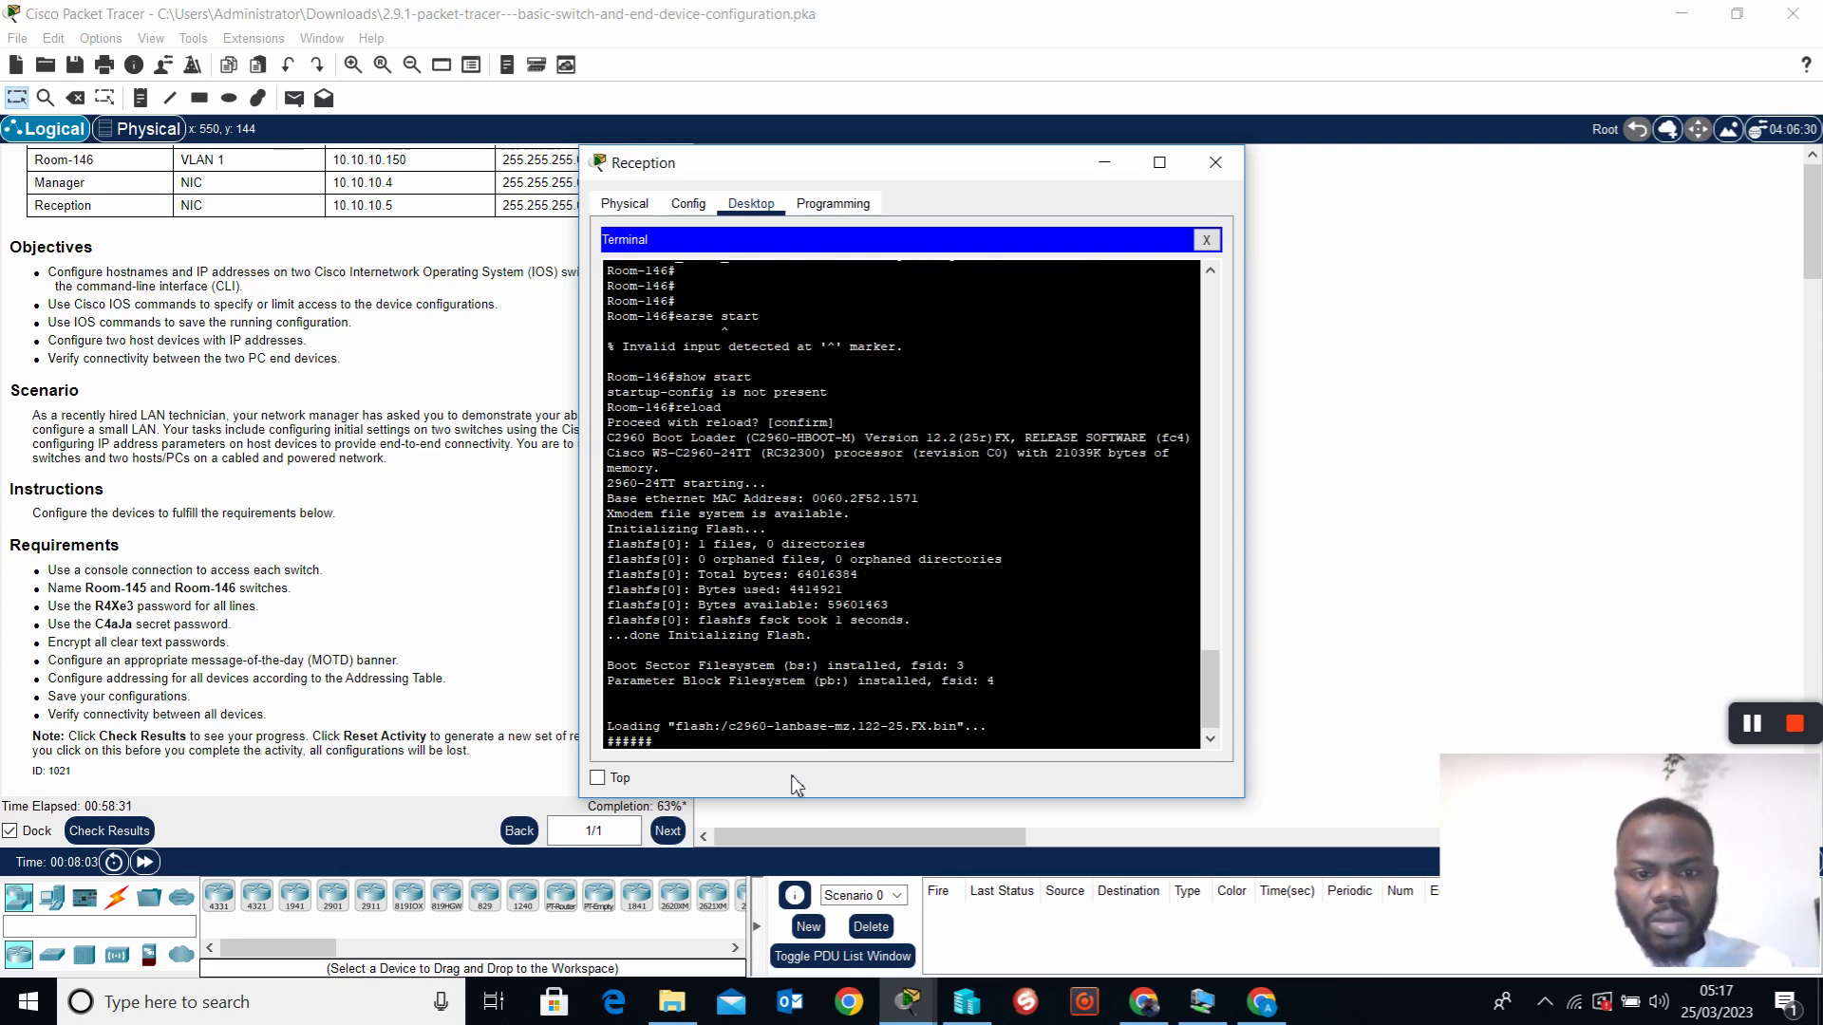
drag(852, 174, 1016, 366)
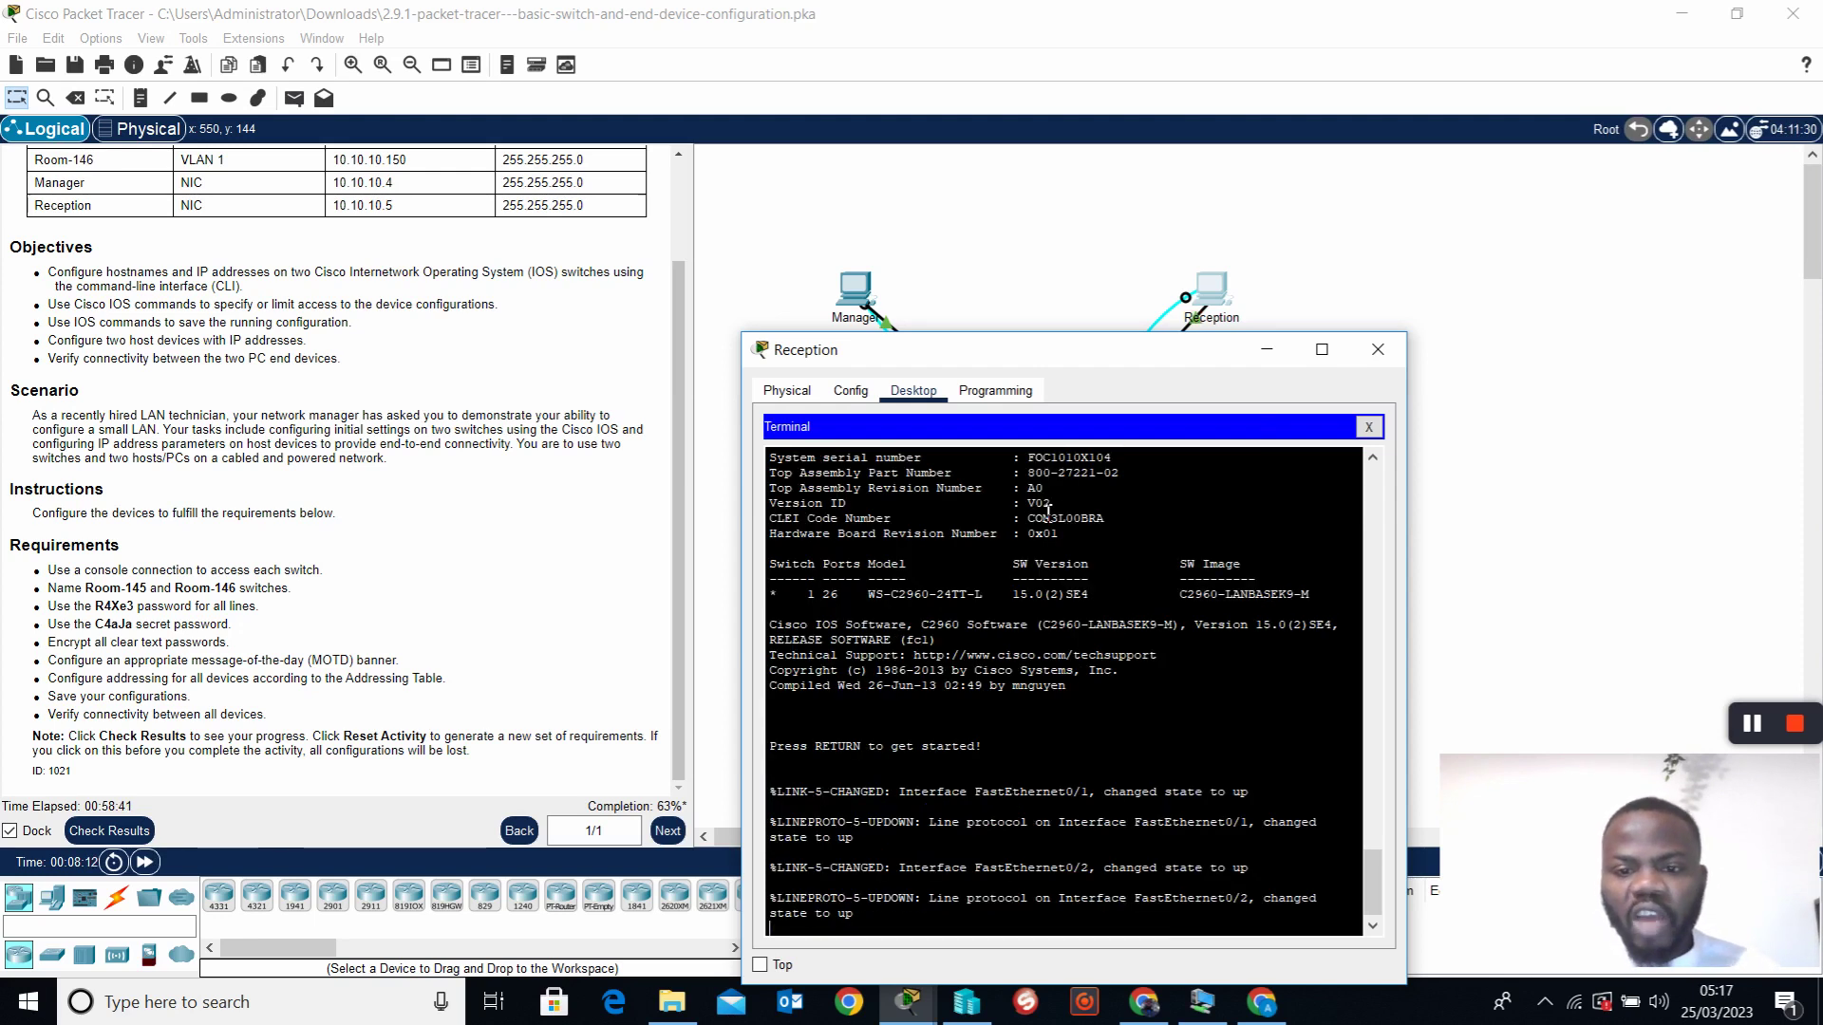
Close Reception's terminal and window, confirm Room-145 is locked, and wake Manager's console to its password prompt
click(1368, 426)
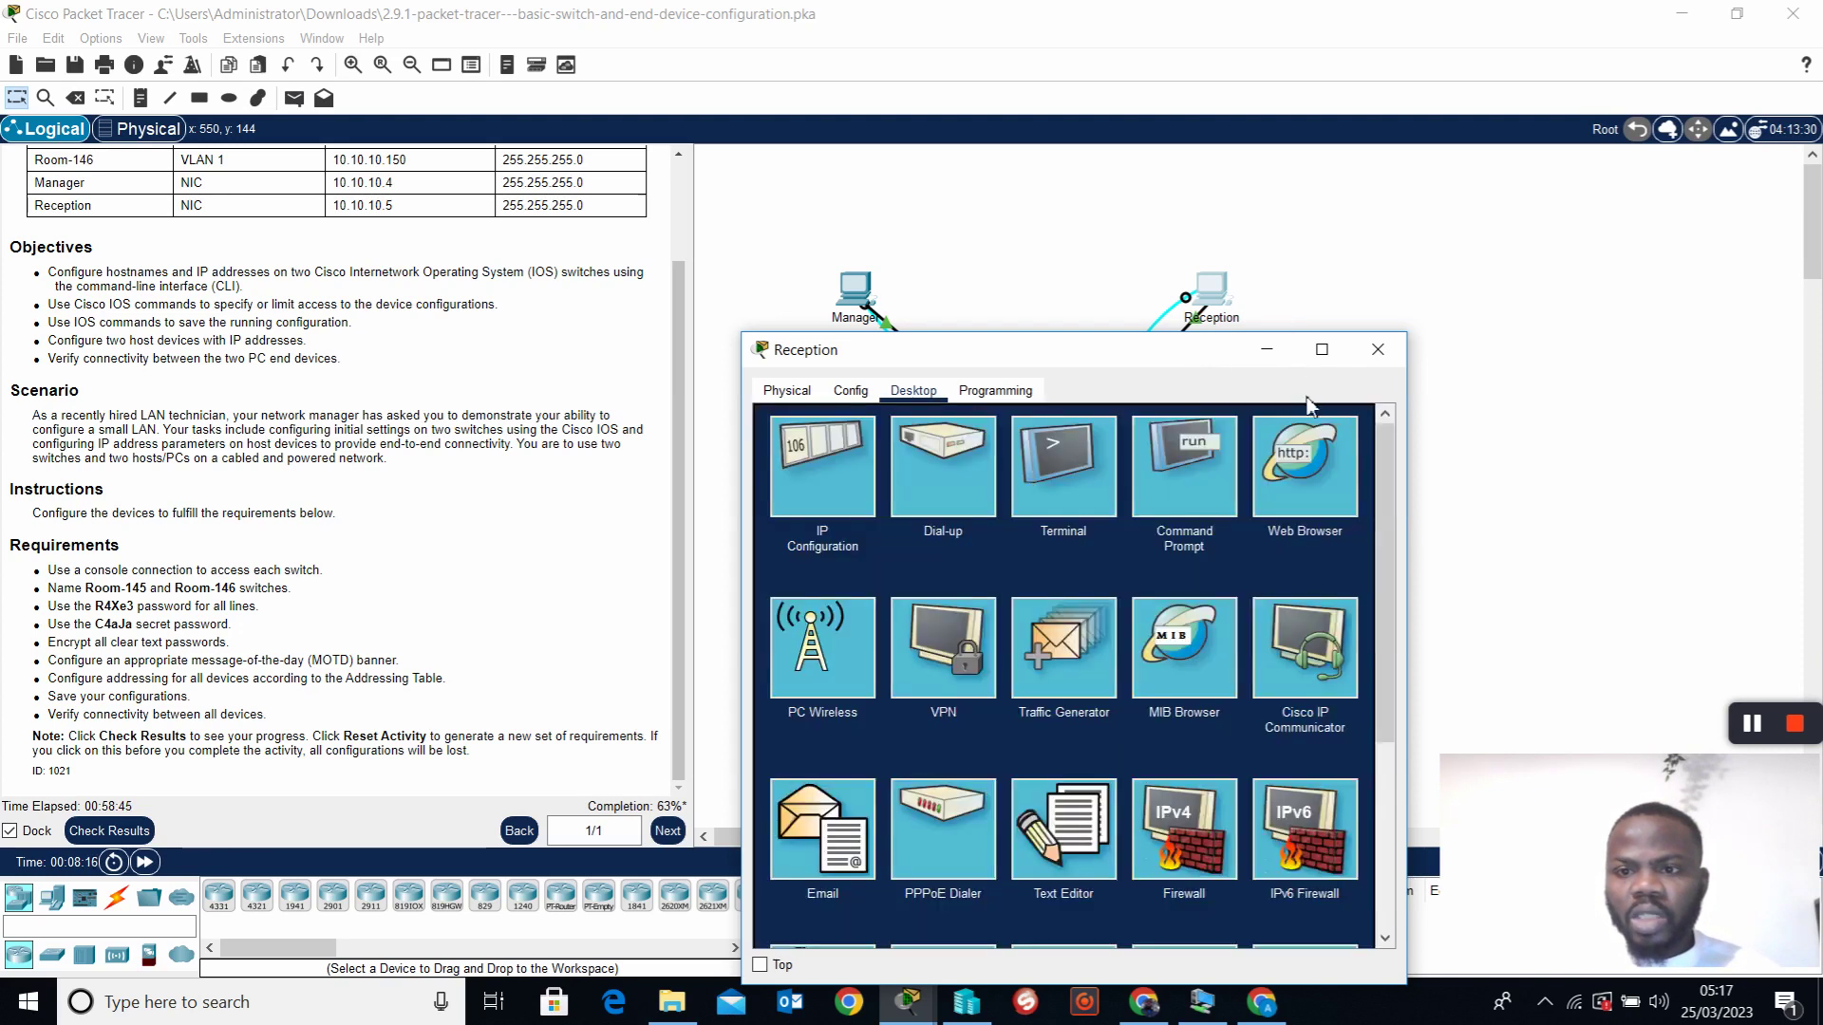
click(1374, 334)
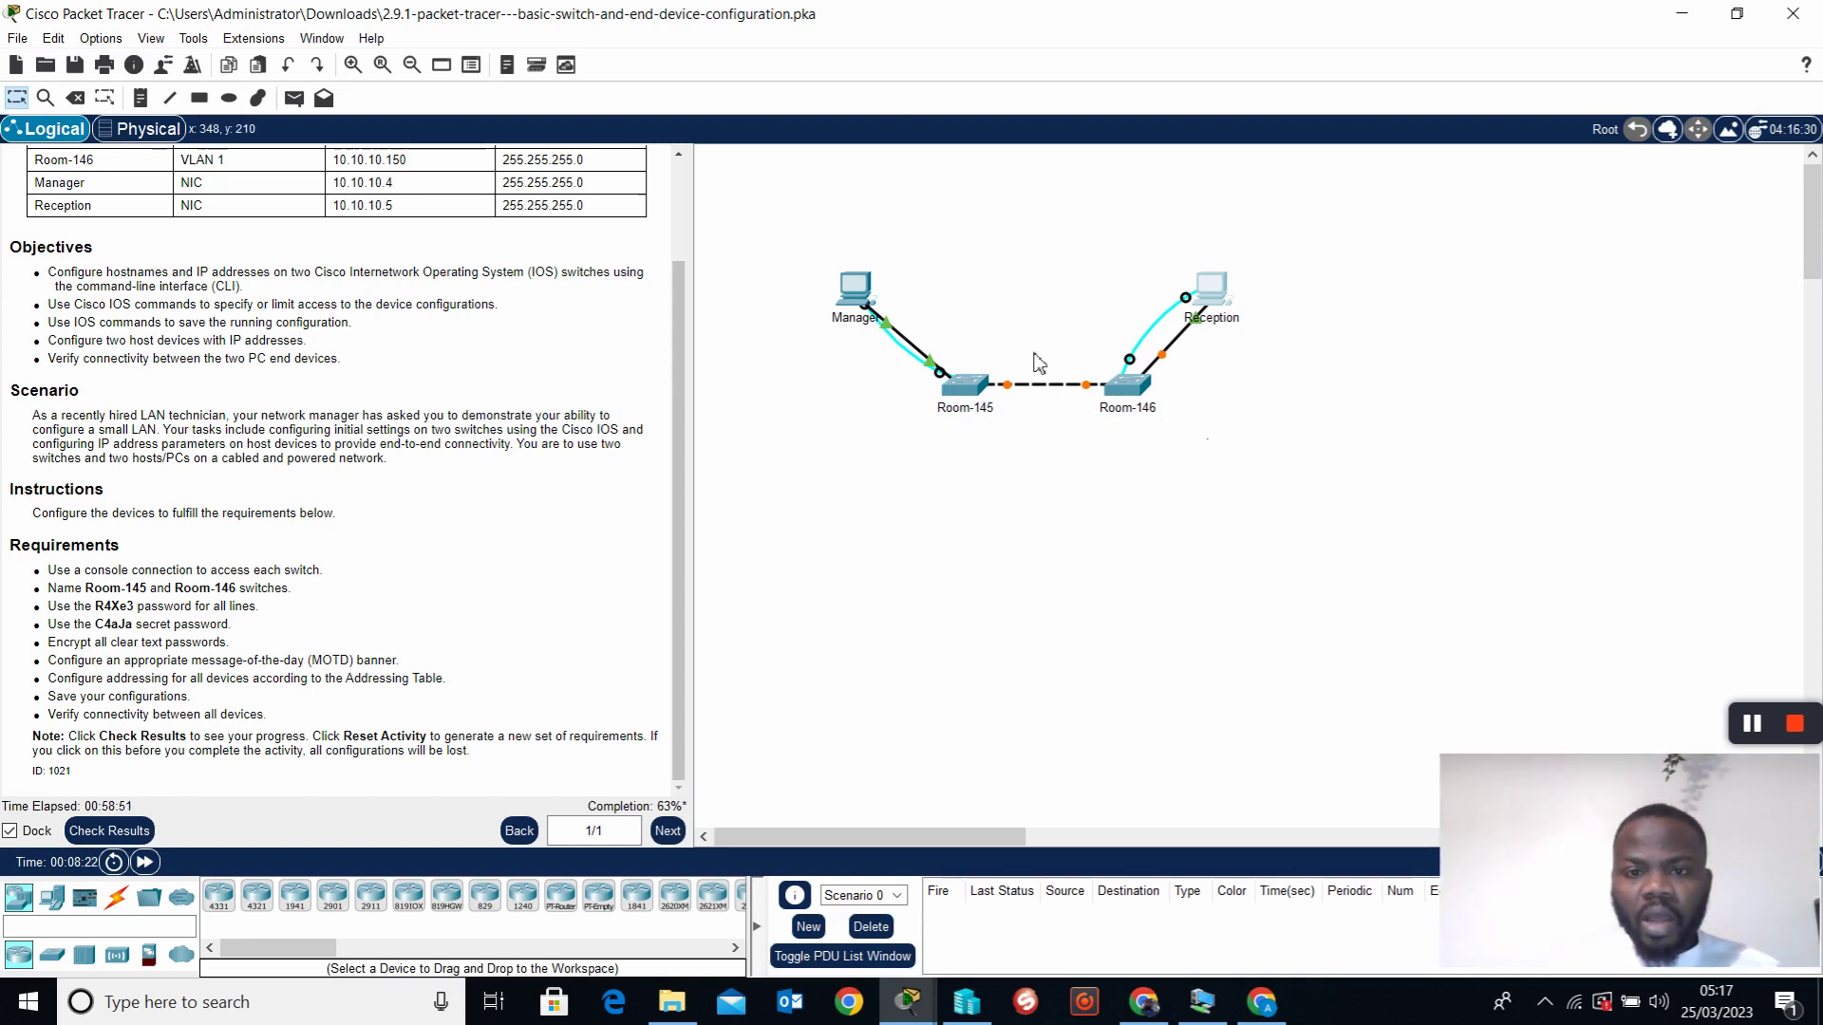
click(981, 394)
click(988, 529)
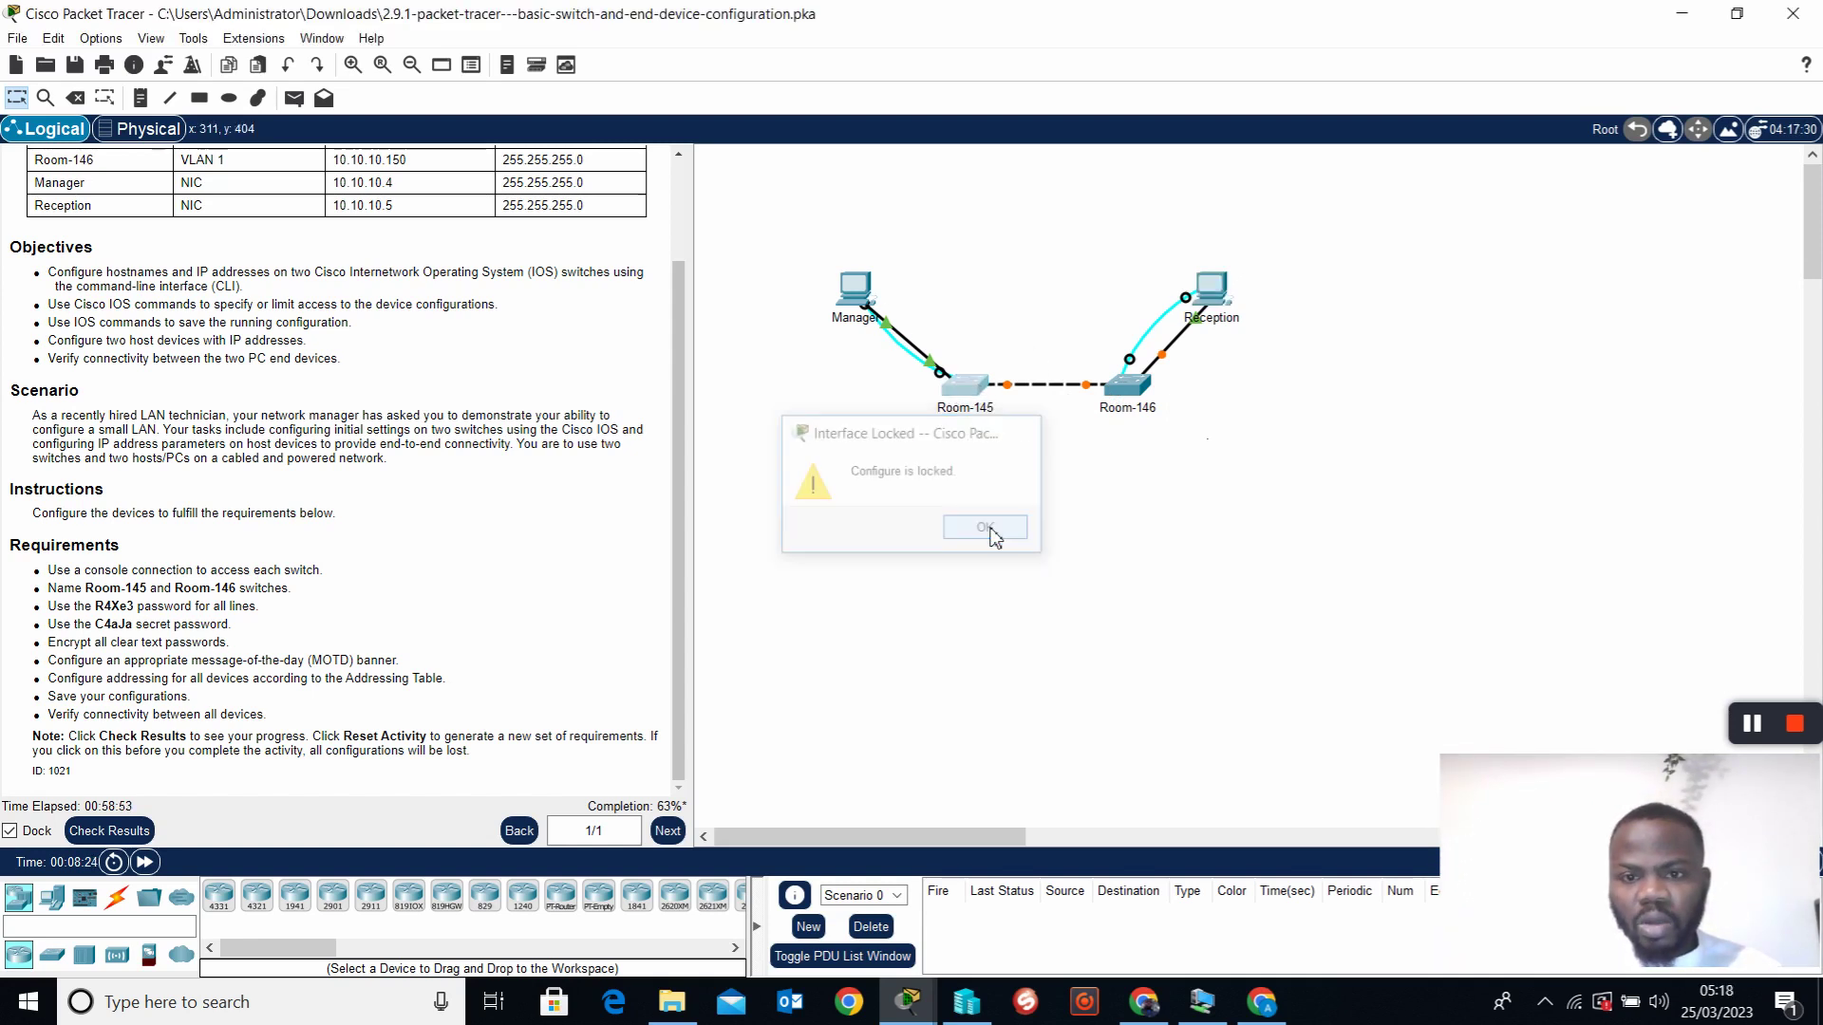
click(857, 296)
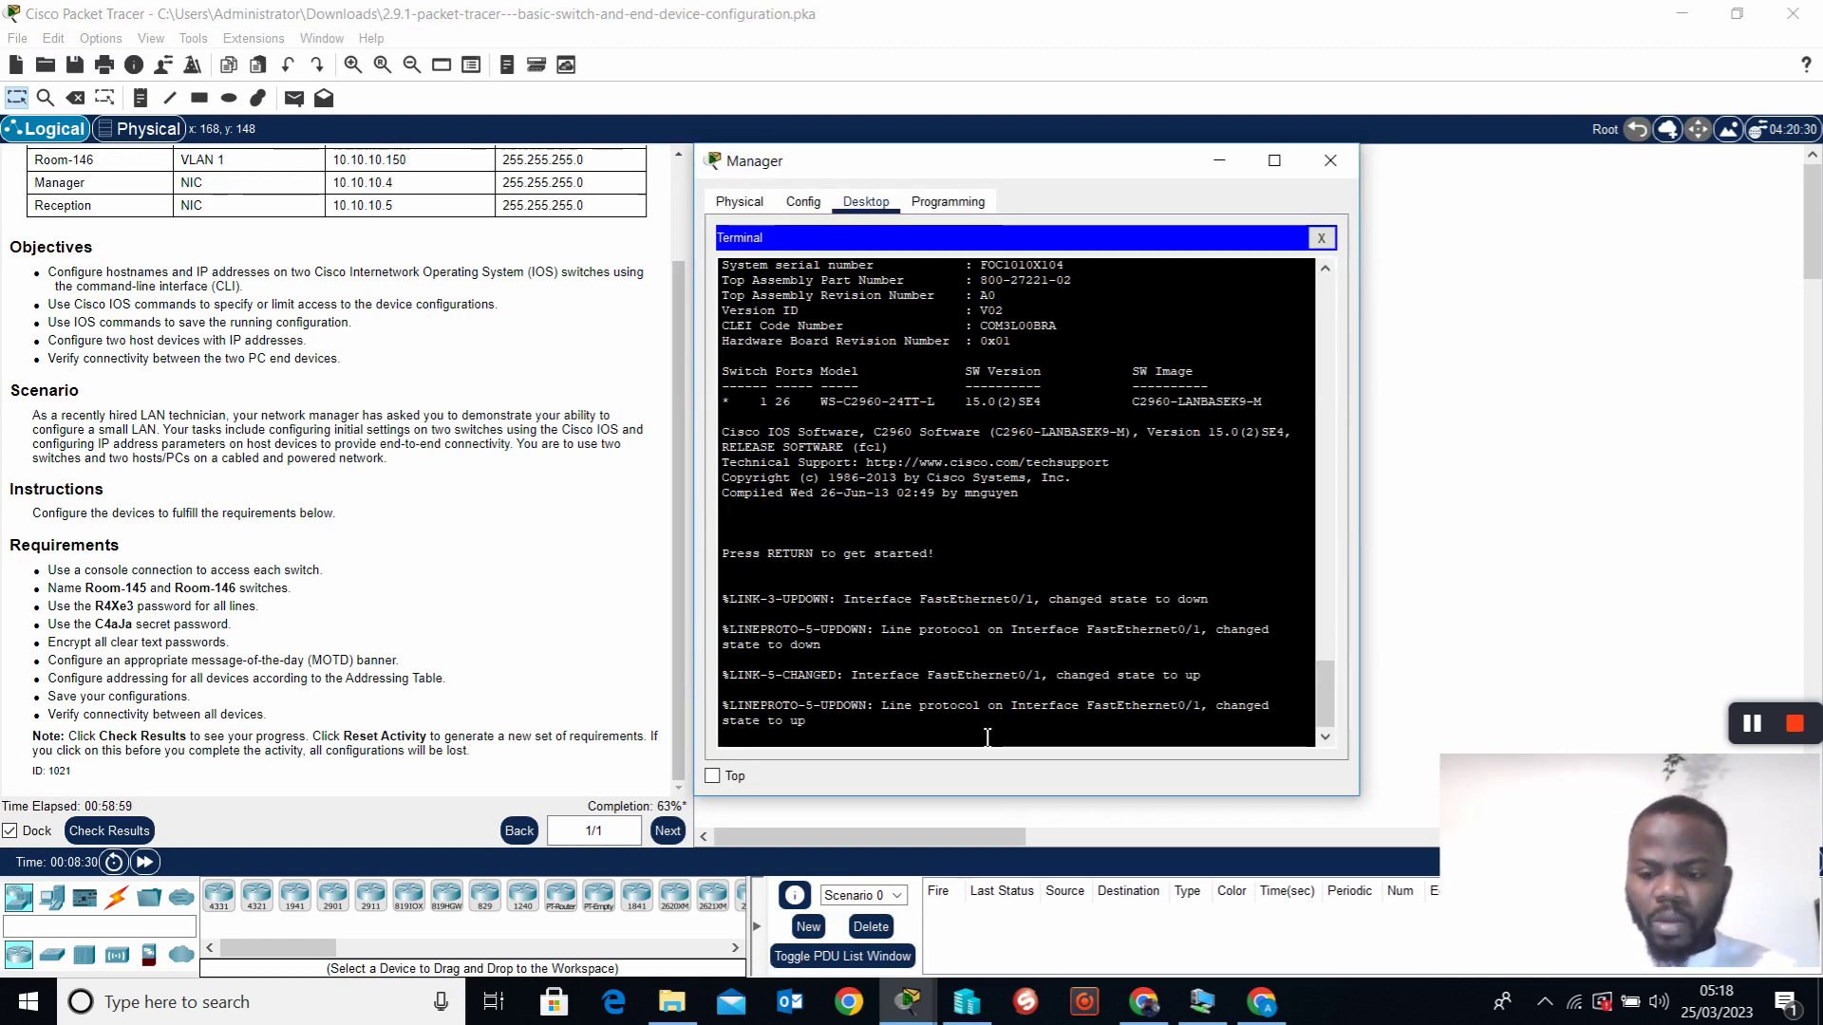
key(Return)
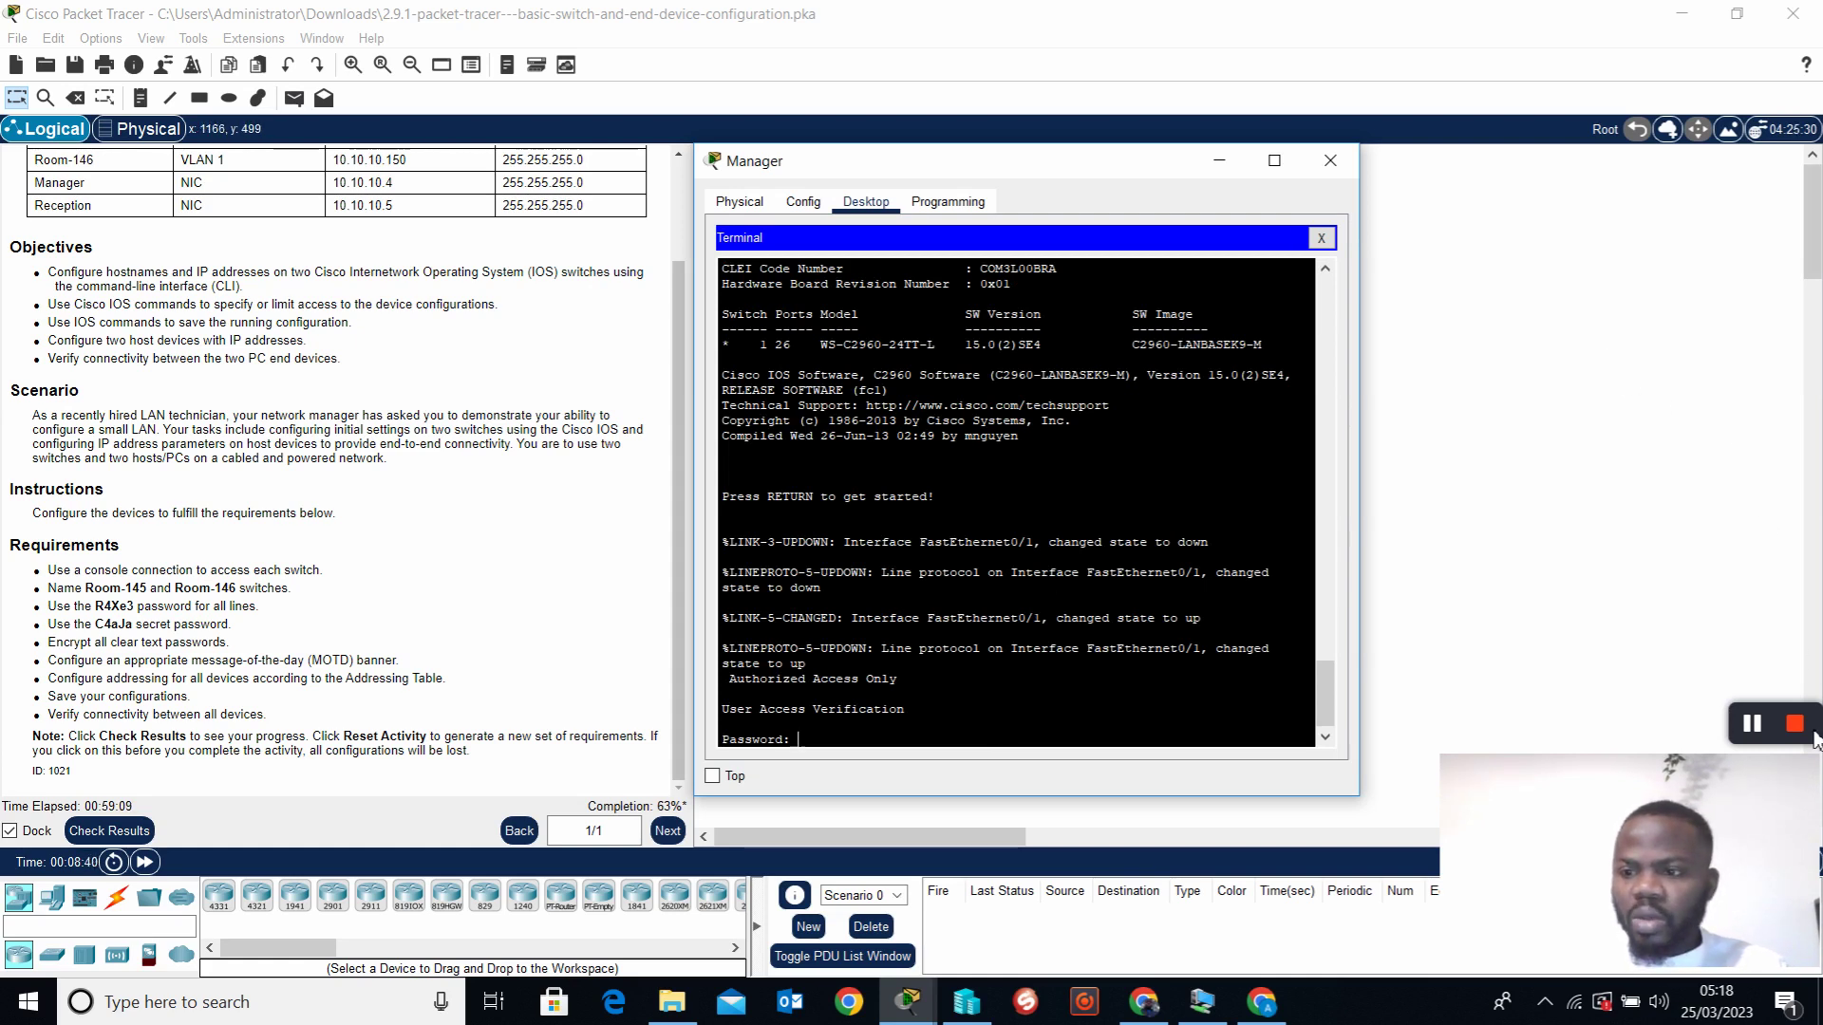
Reconnect Manager's Terminal with default settings to reach the Switch> prompt, then reposition the window
mouse_move(1684, 744)
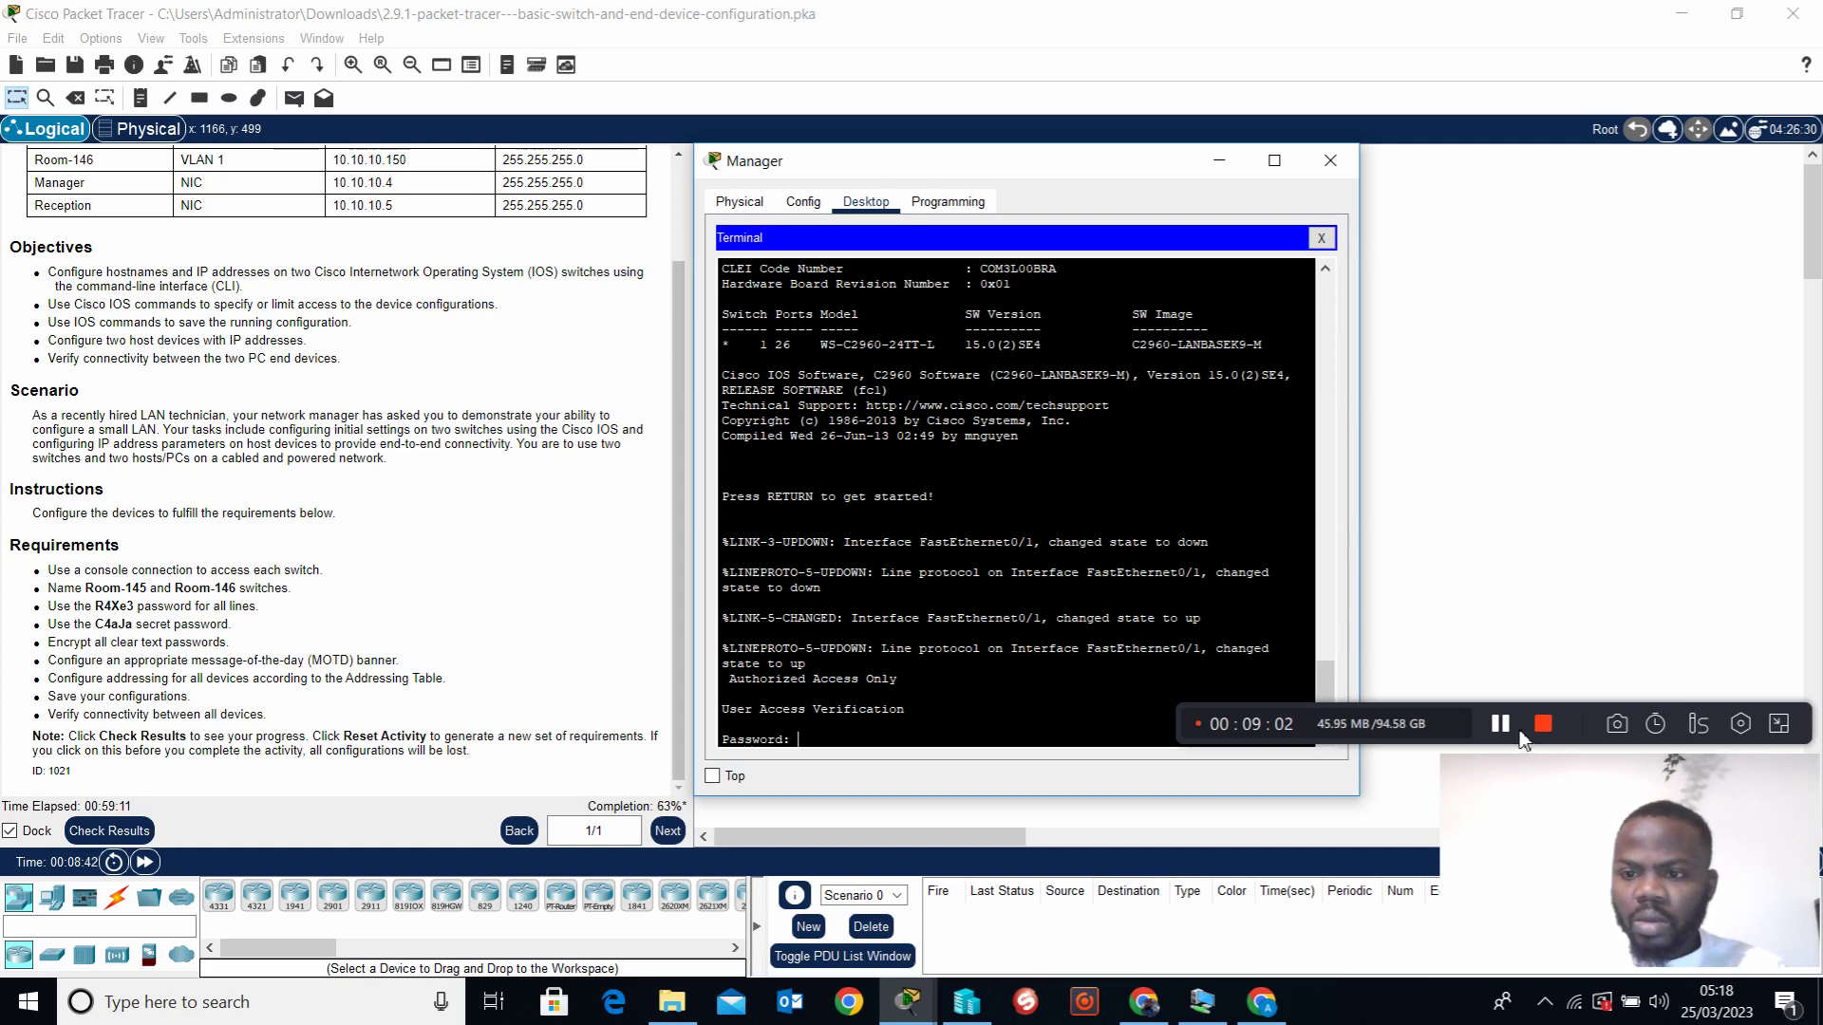
click(1500, 724)
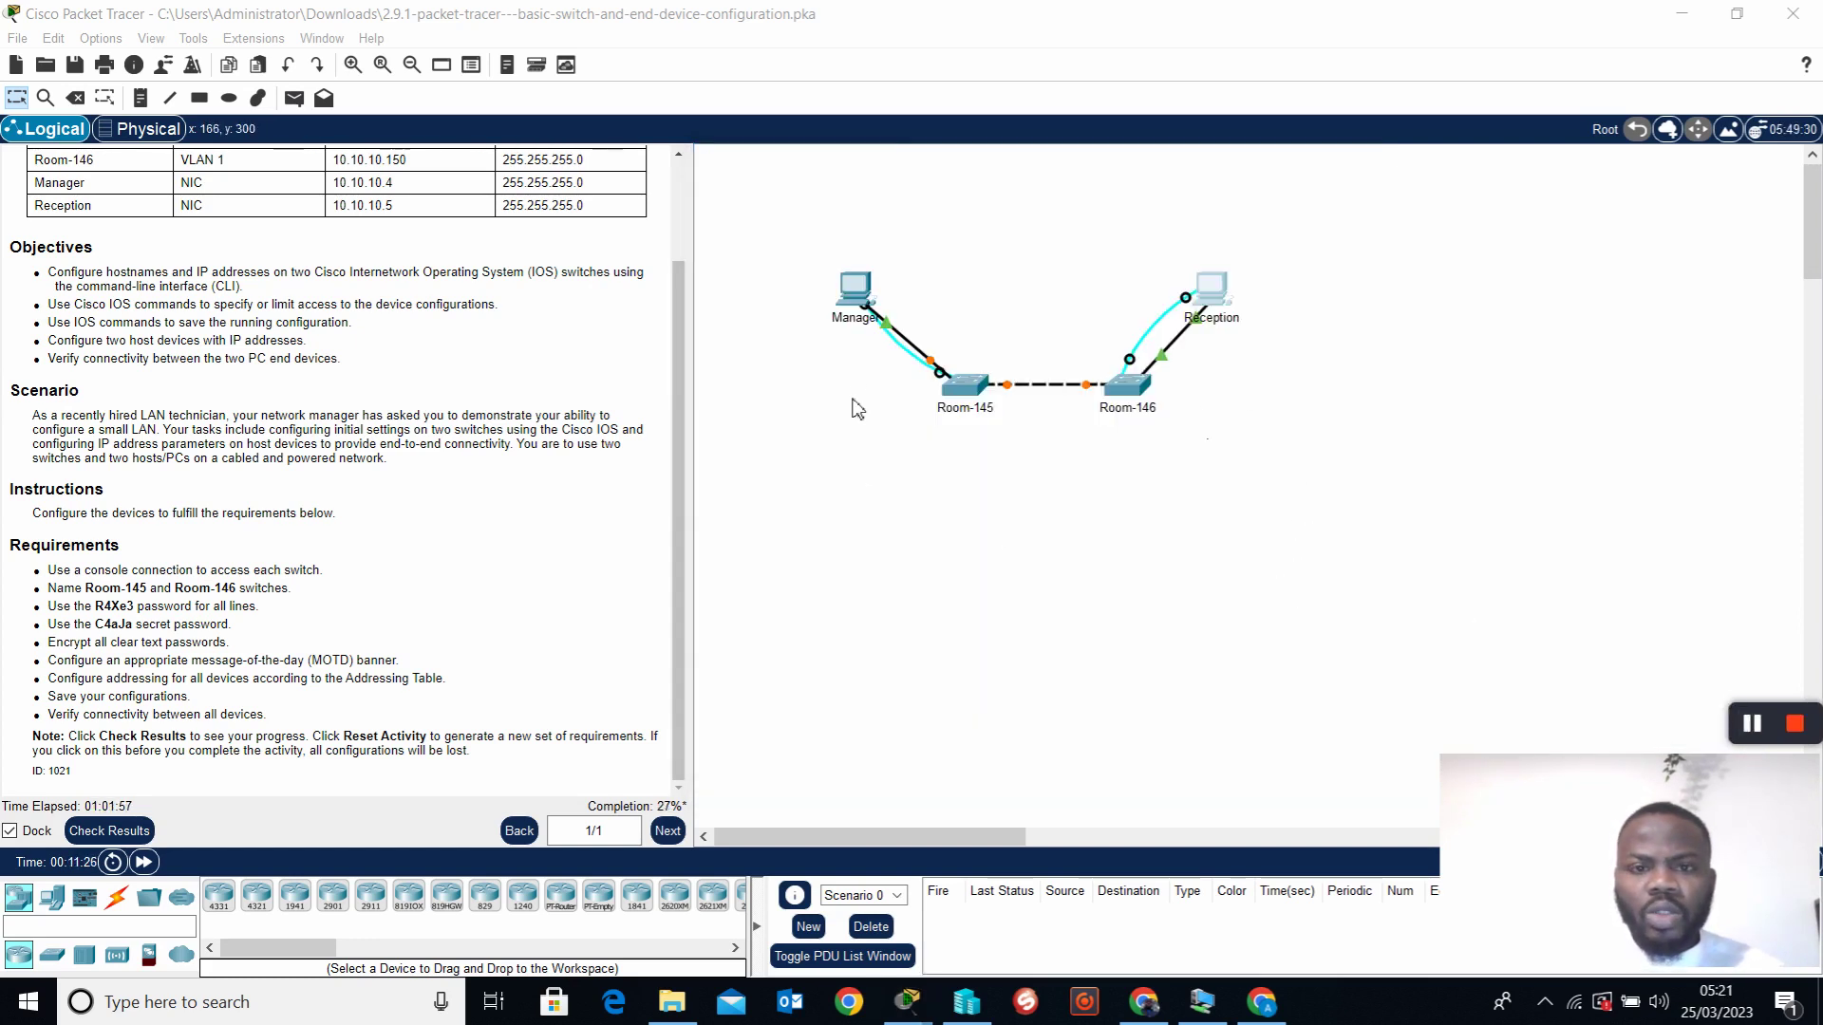
click(860, 290)
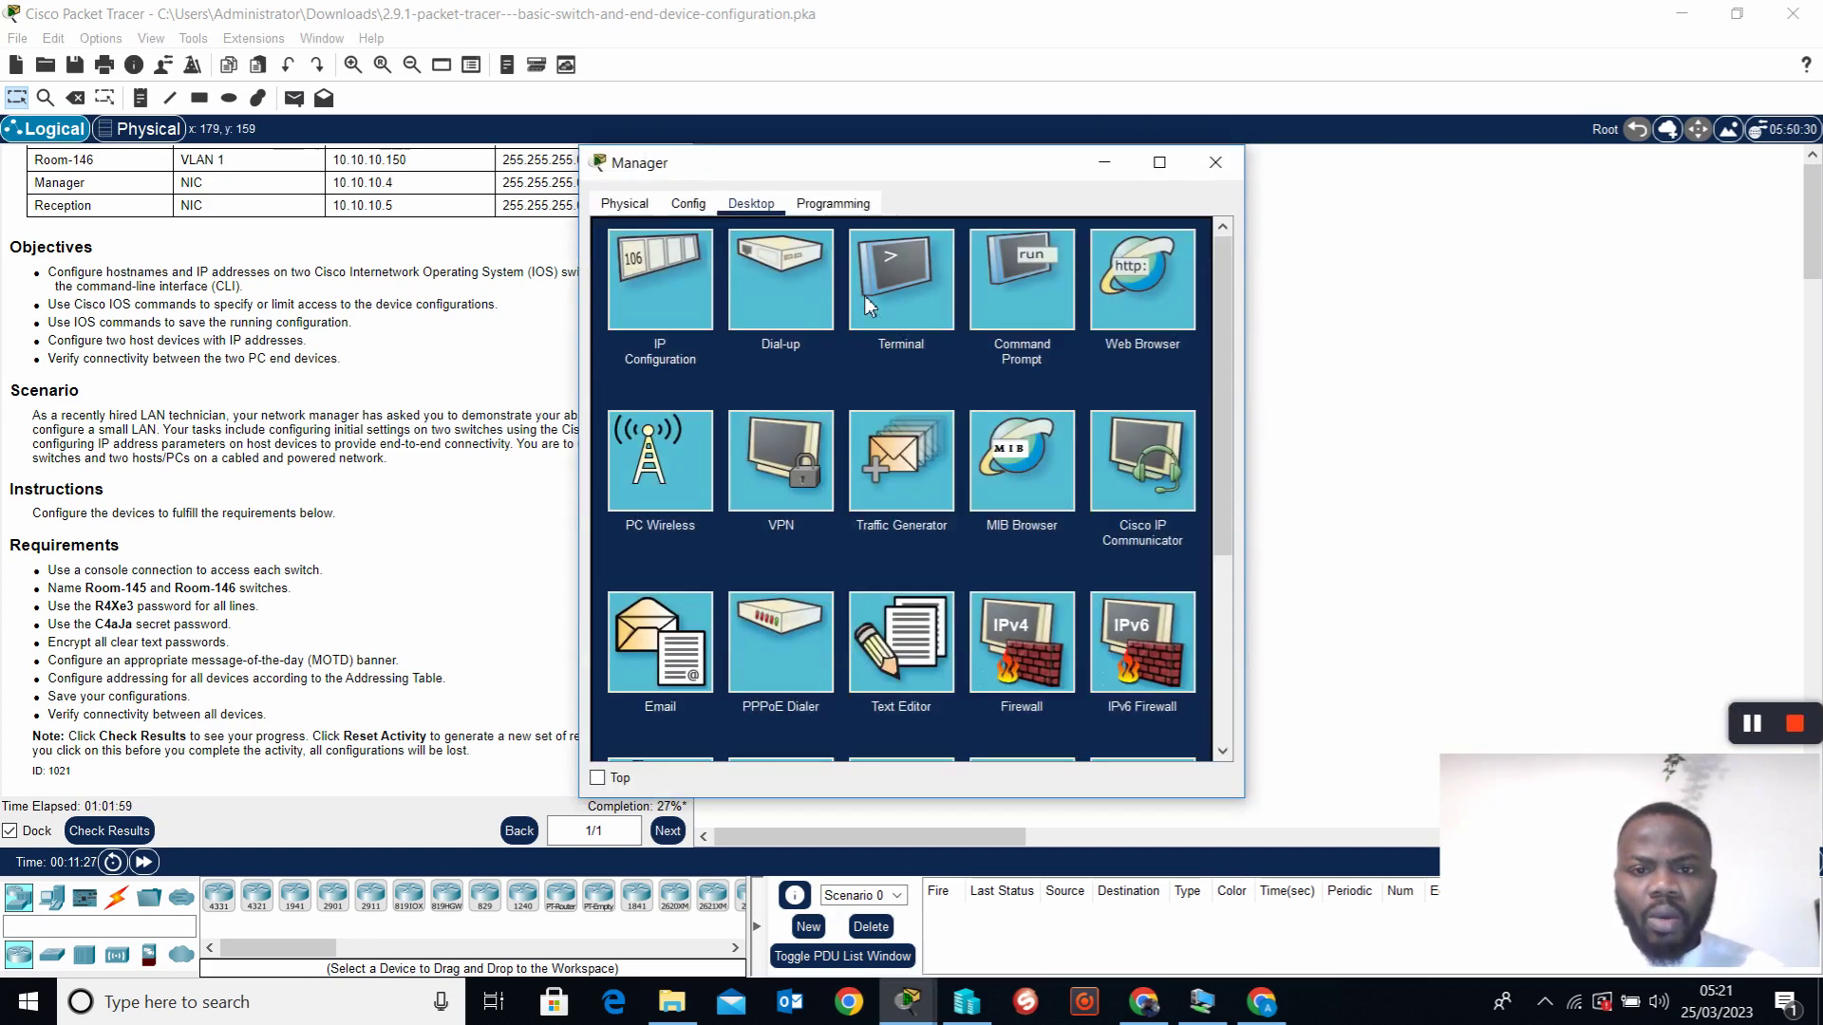
click(916, 292)
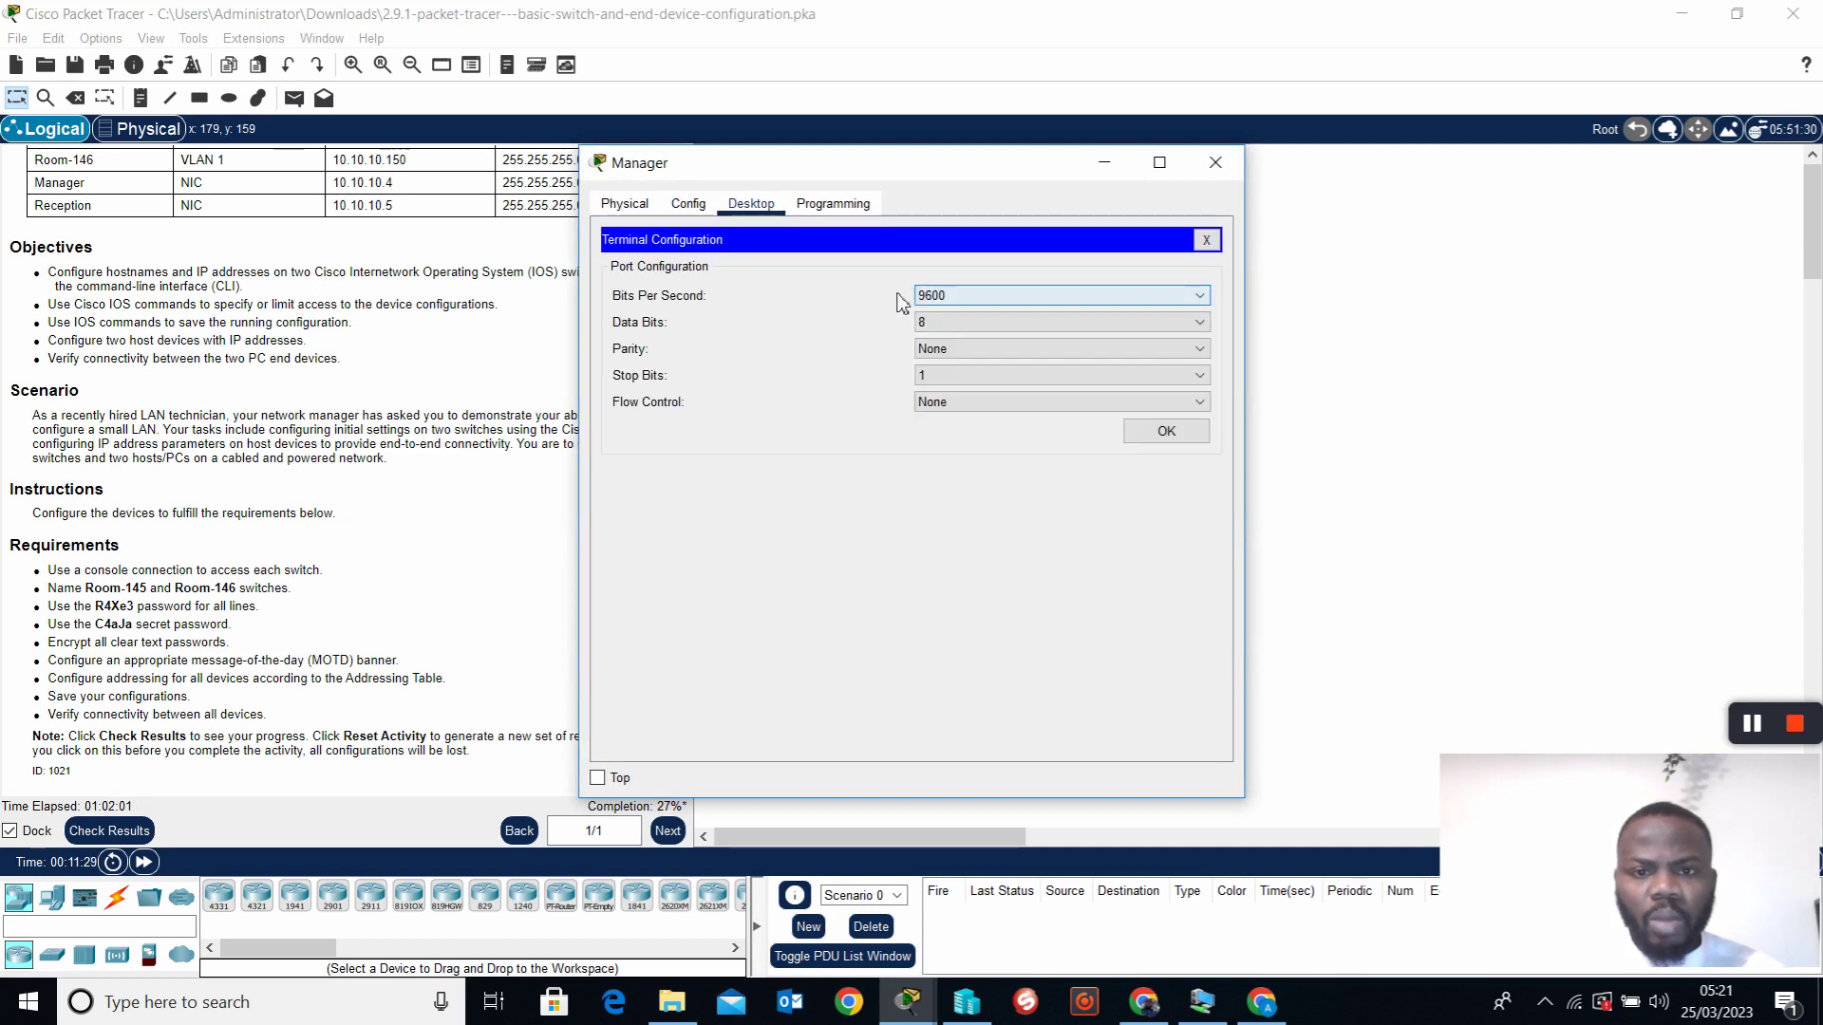
click(1166, 432)
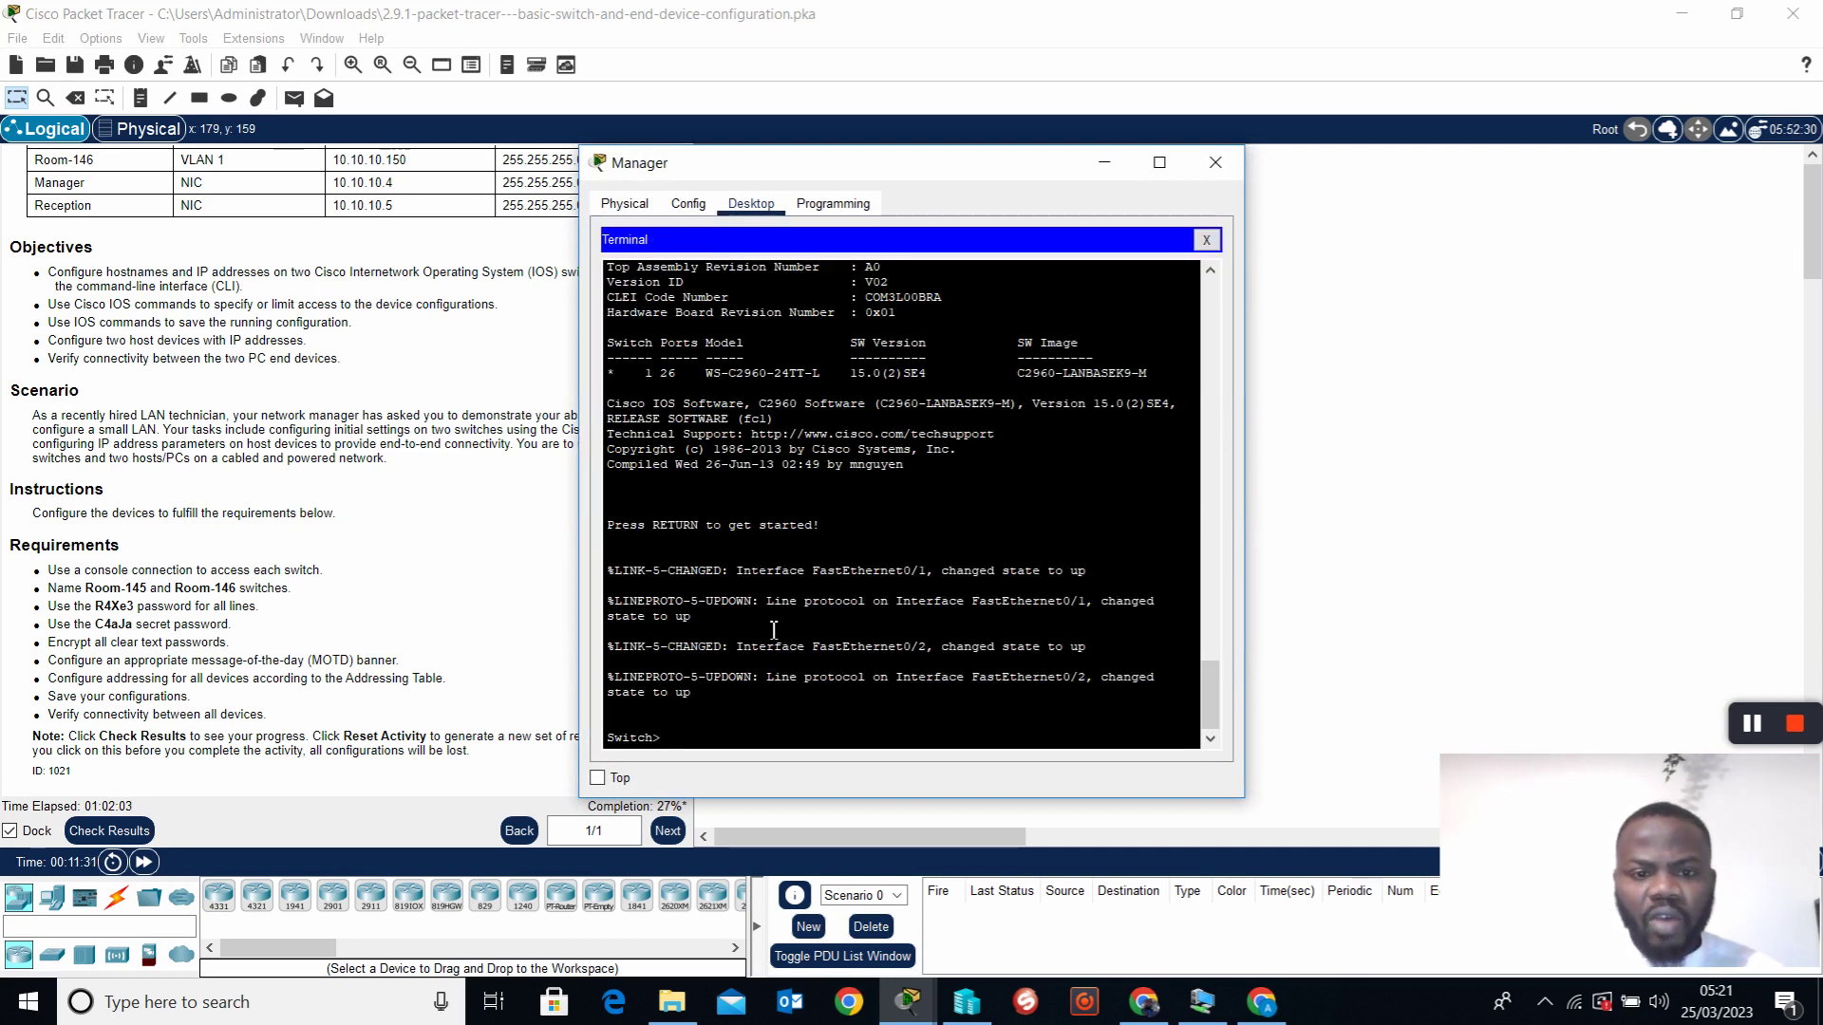
drag(917, 173, 1070, 223)
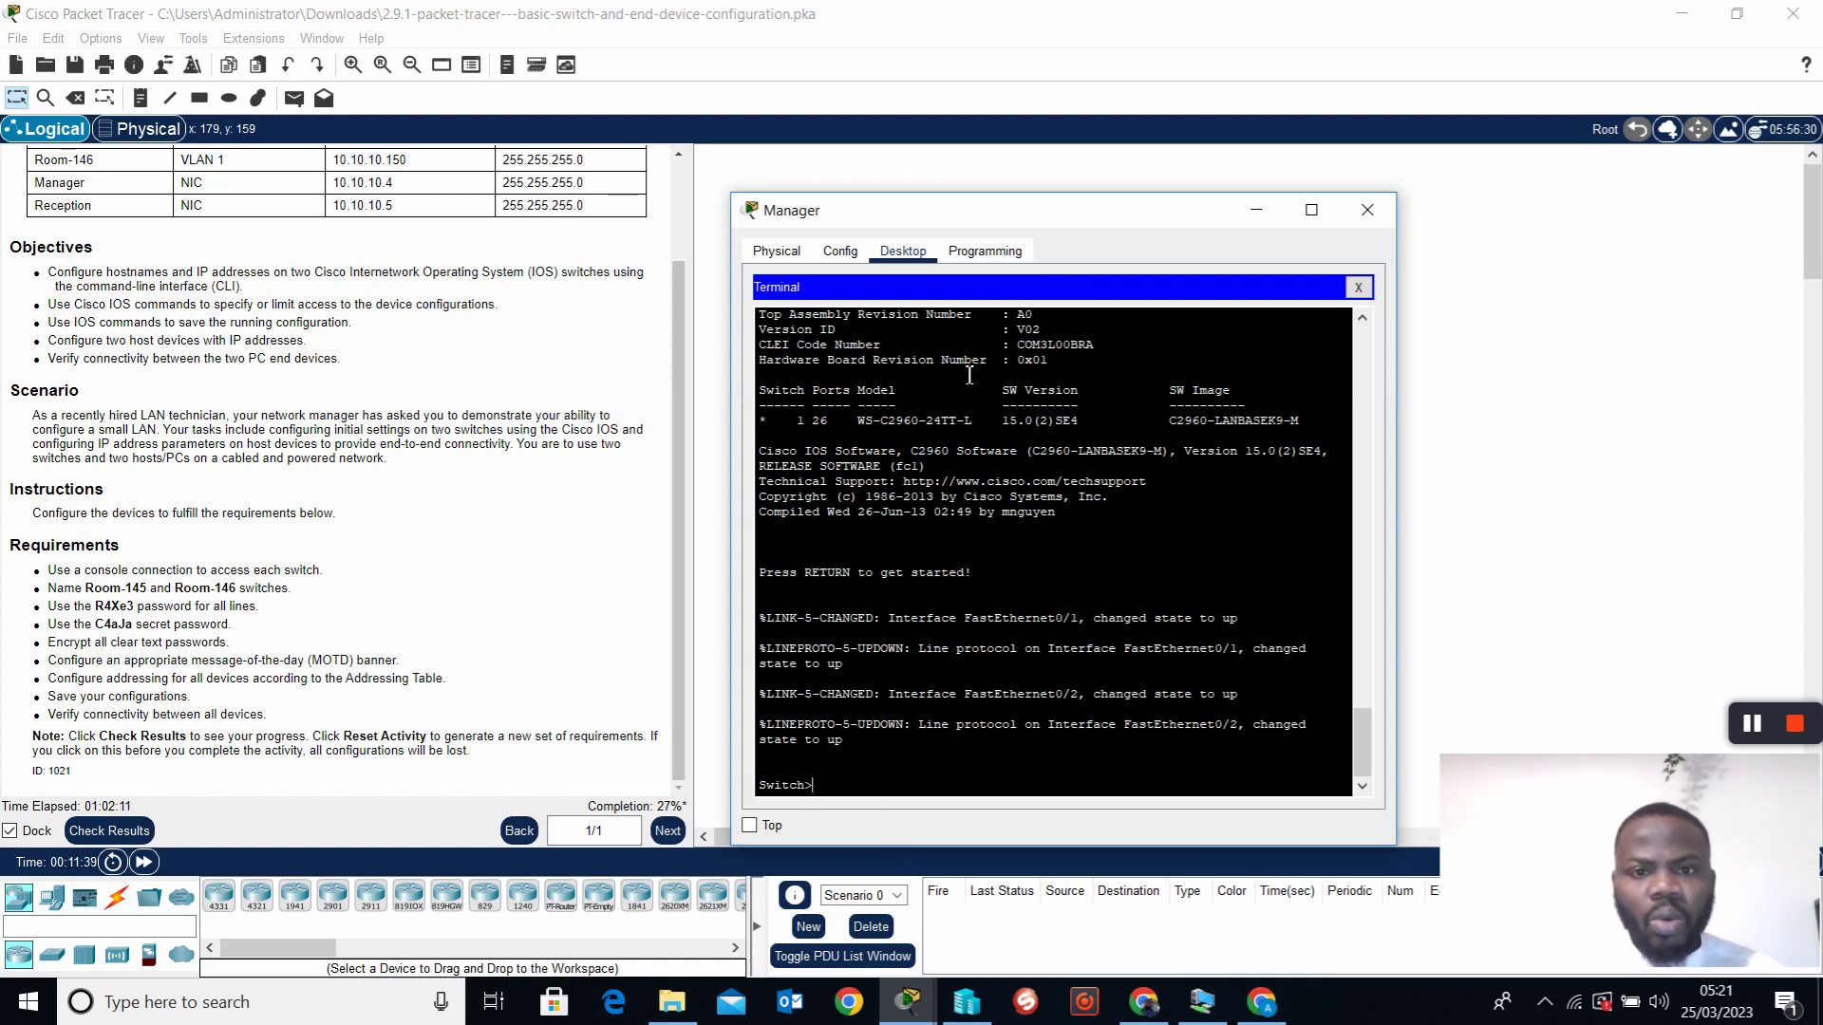
drag(1008, 228, 1265, 357)
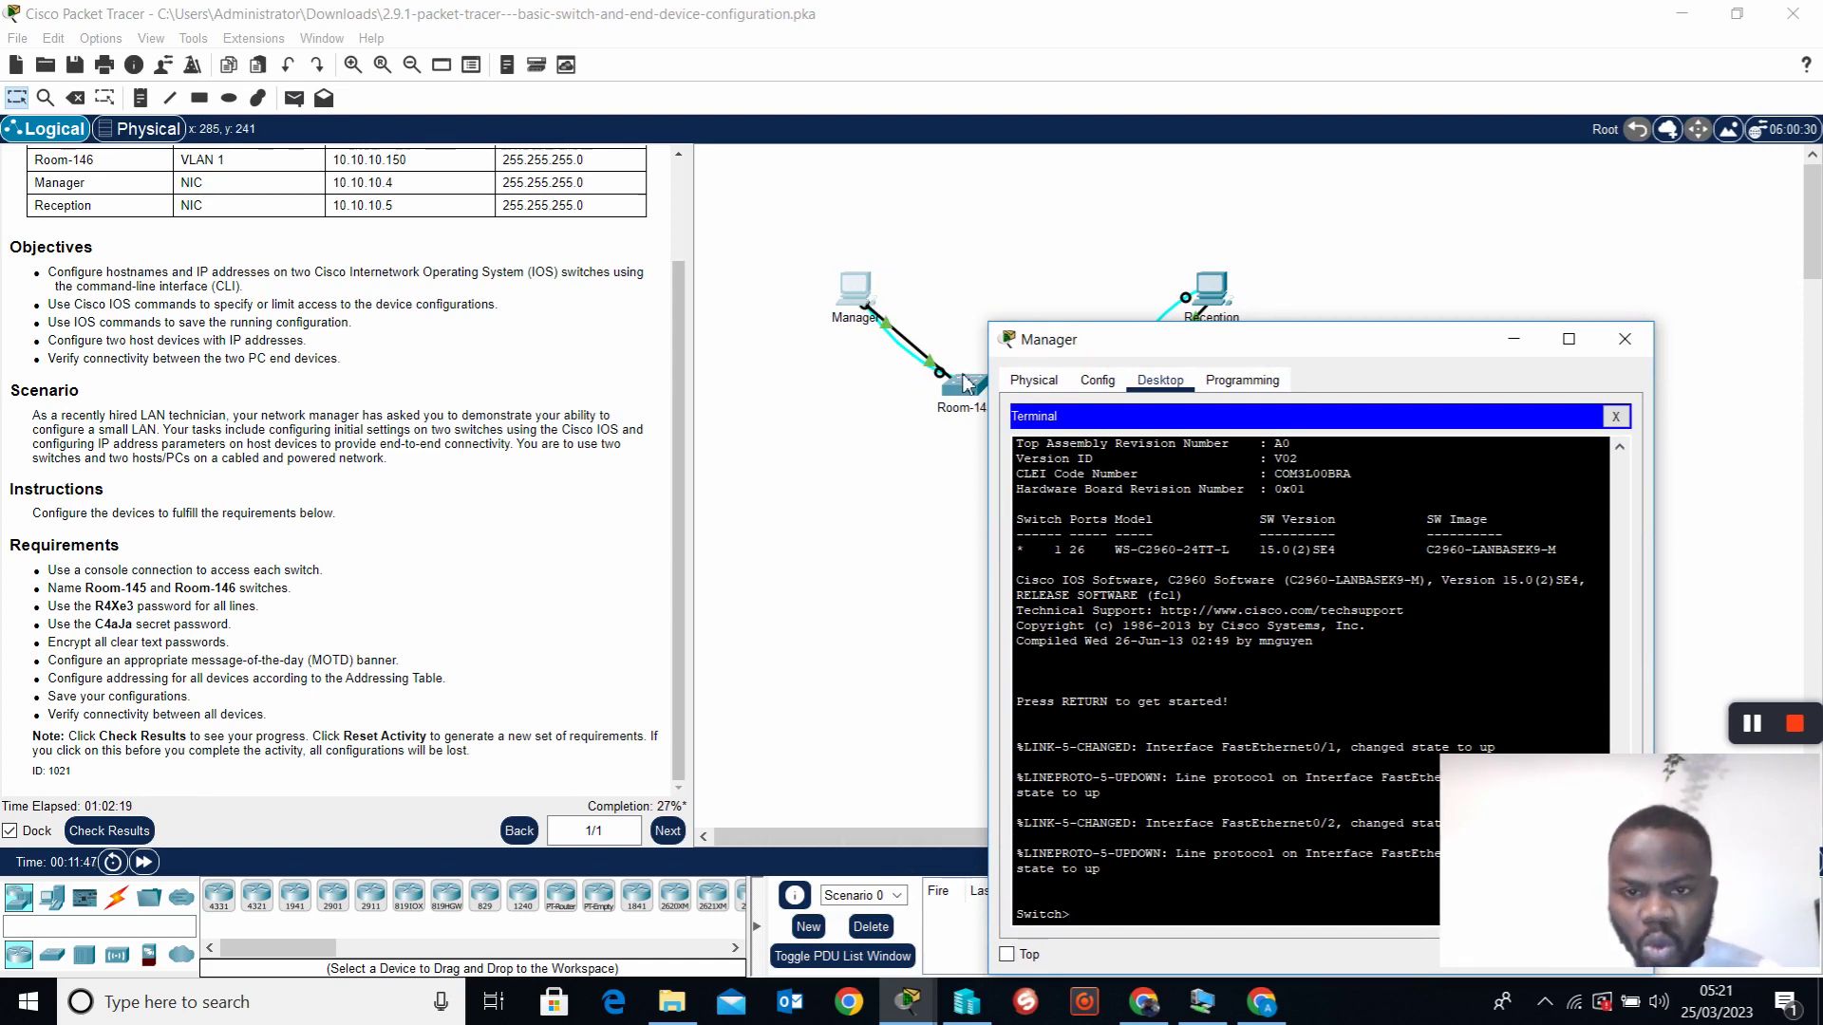
drag(1170, 358, 1349, 185)
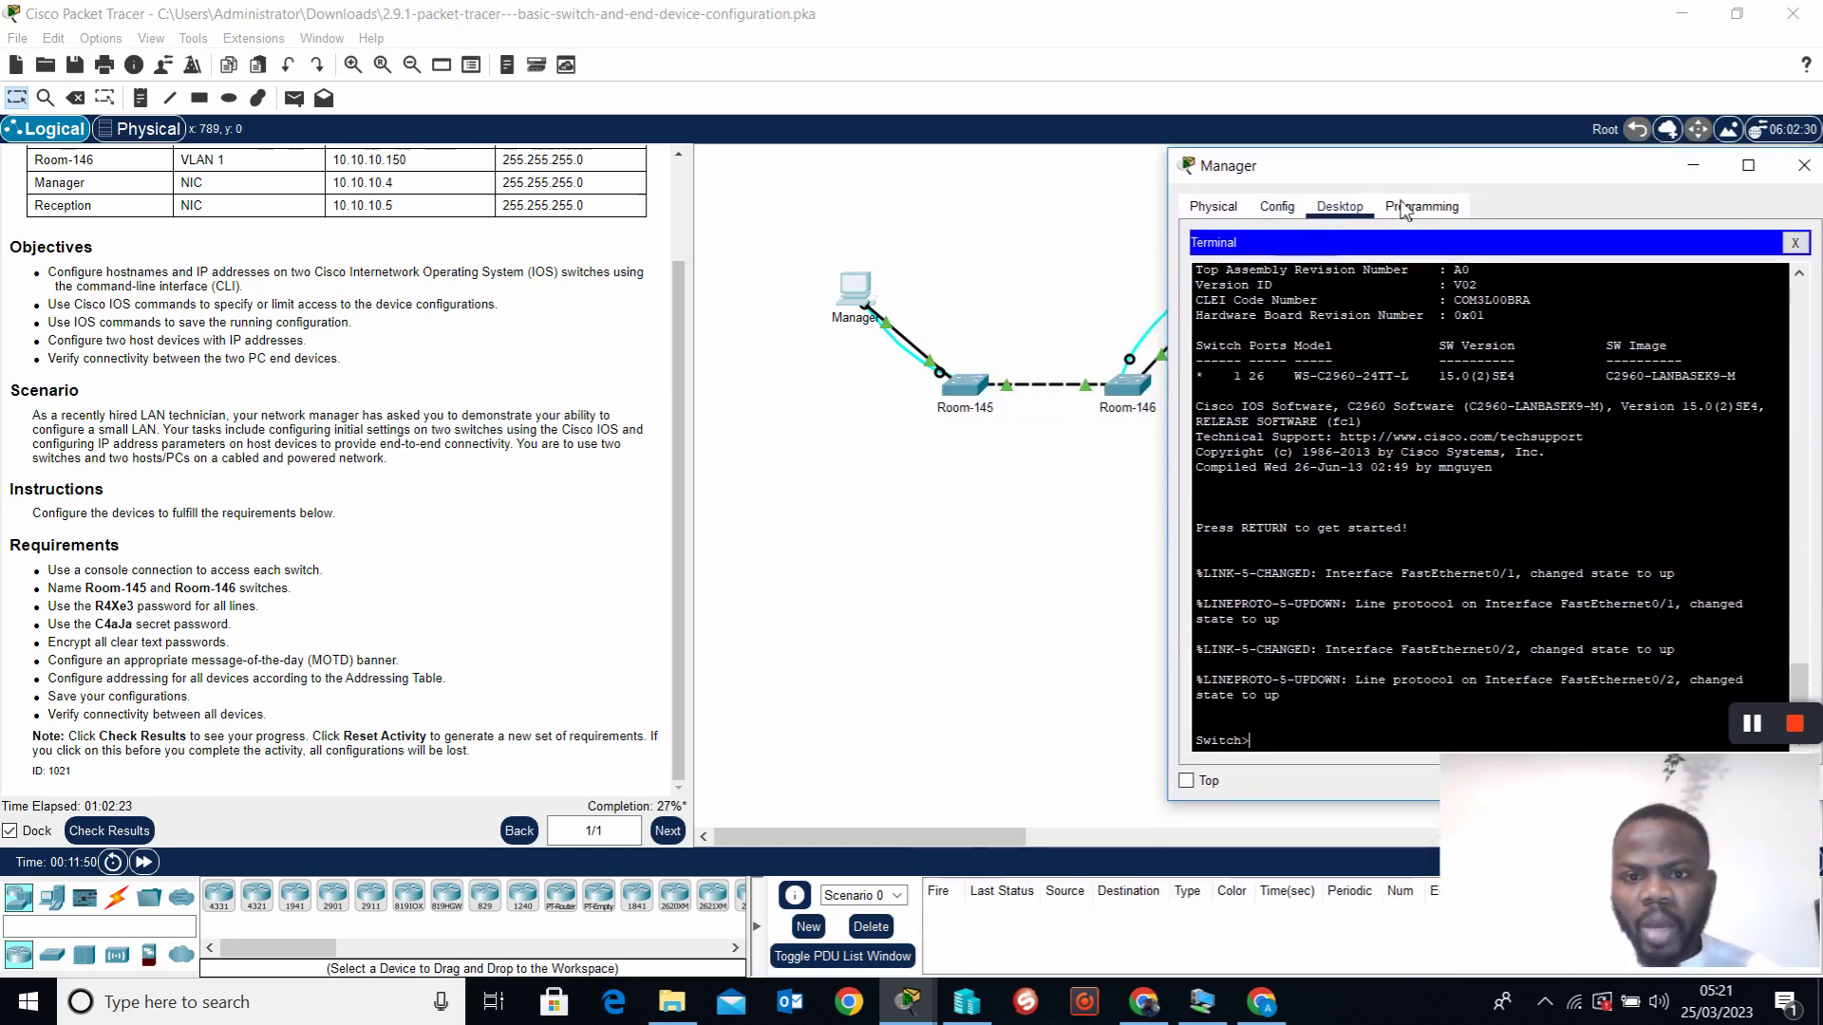
drag(1429, 180, 985, 207)
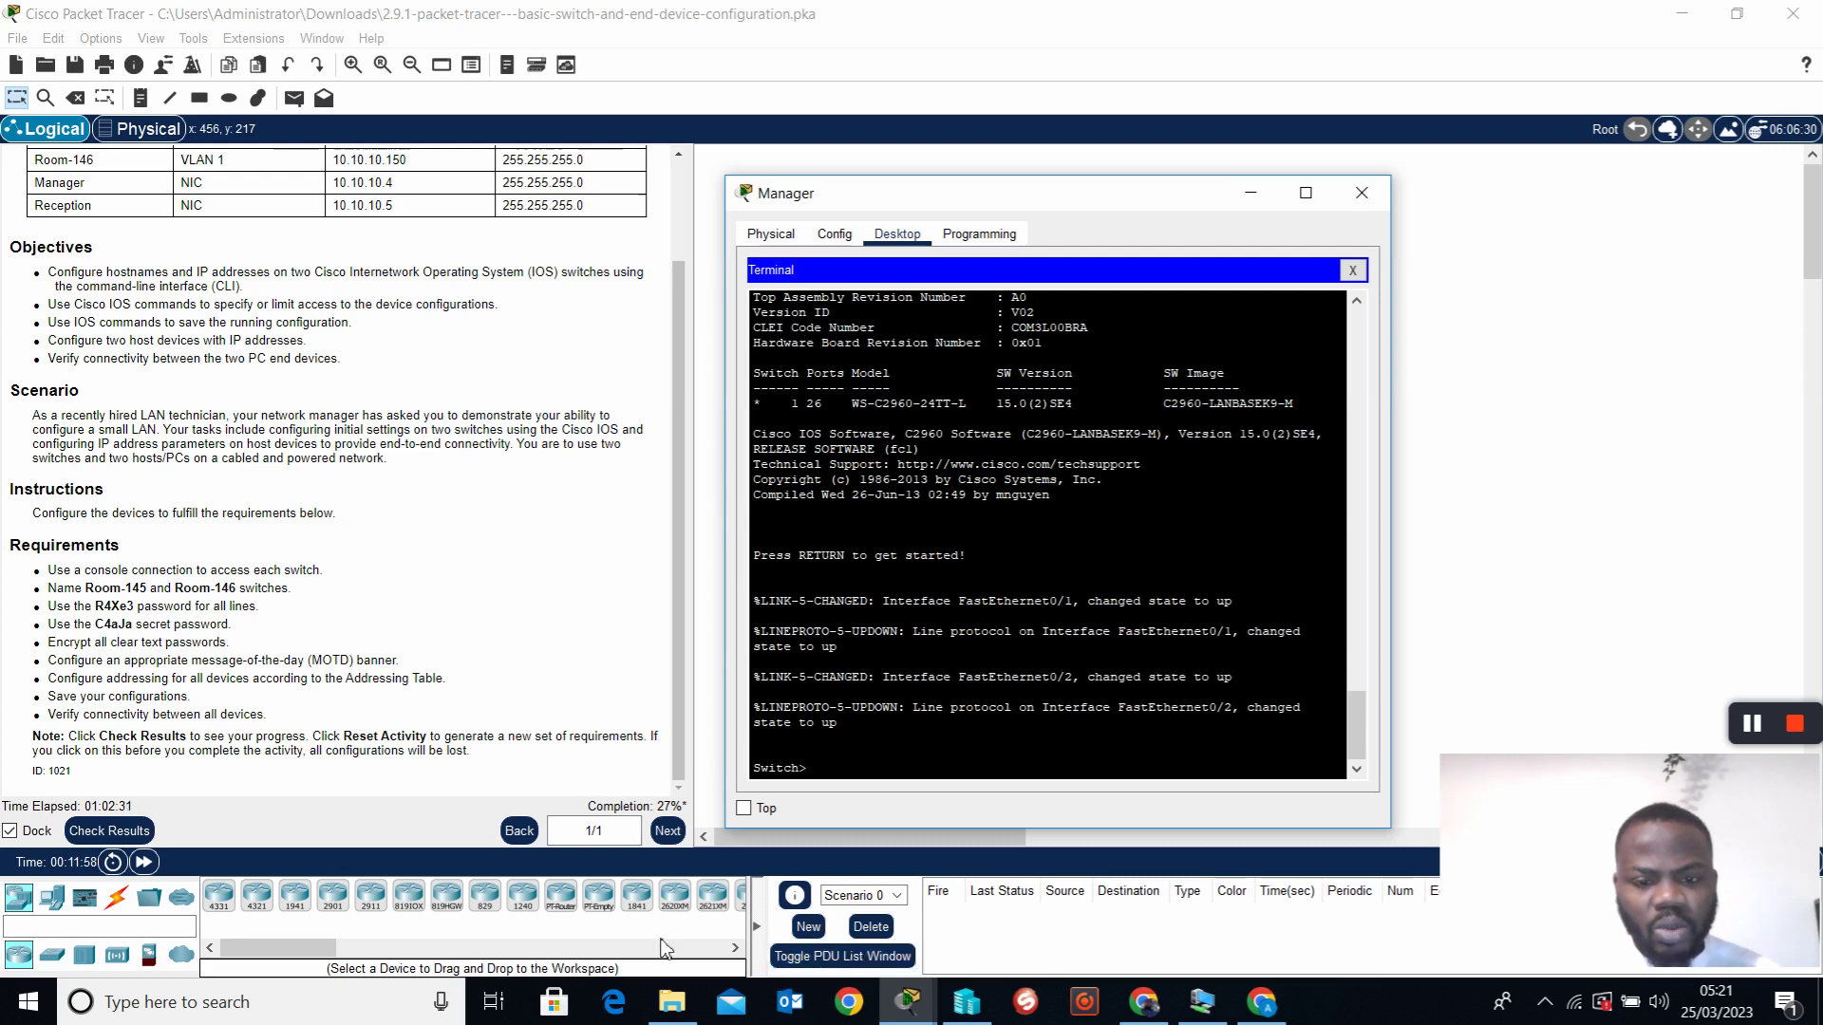
Open a new blank Notepad document and place it to the right of Packet Tracer
click(243, 1018)
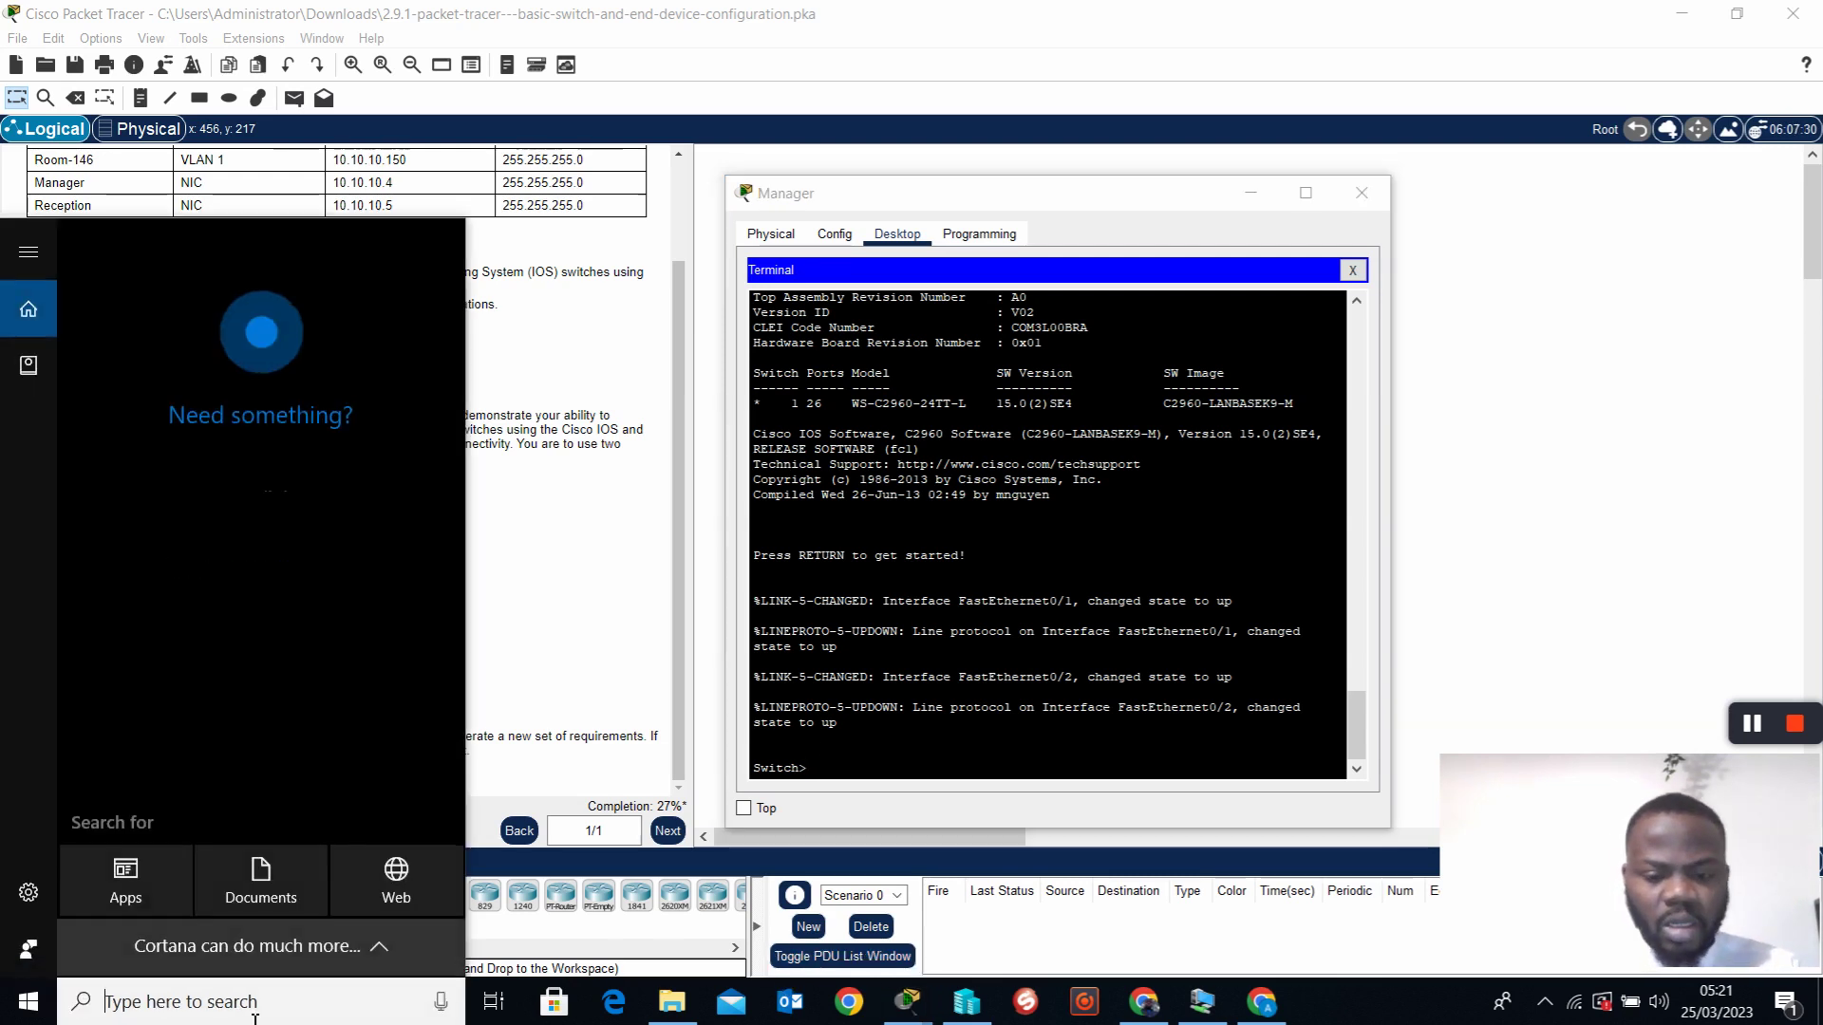
text(note)
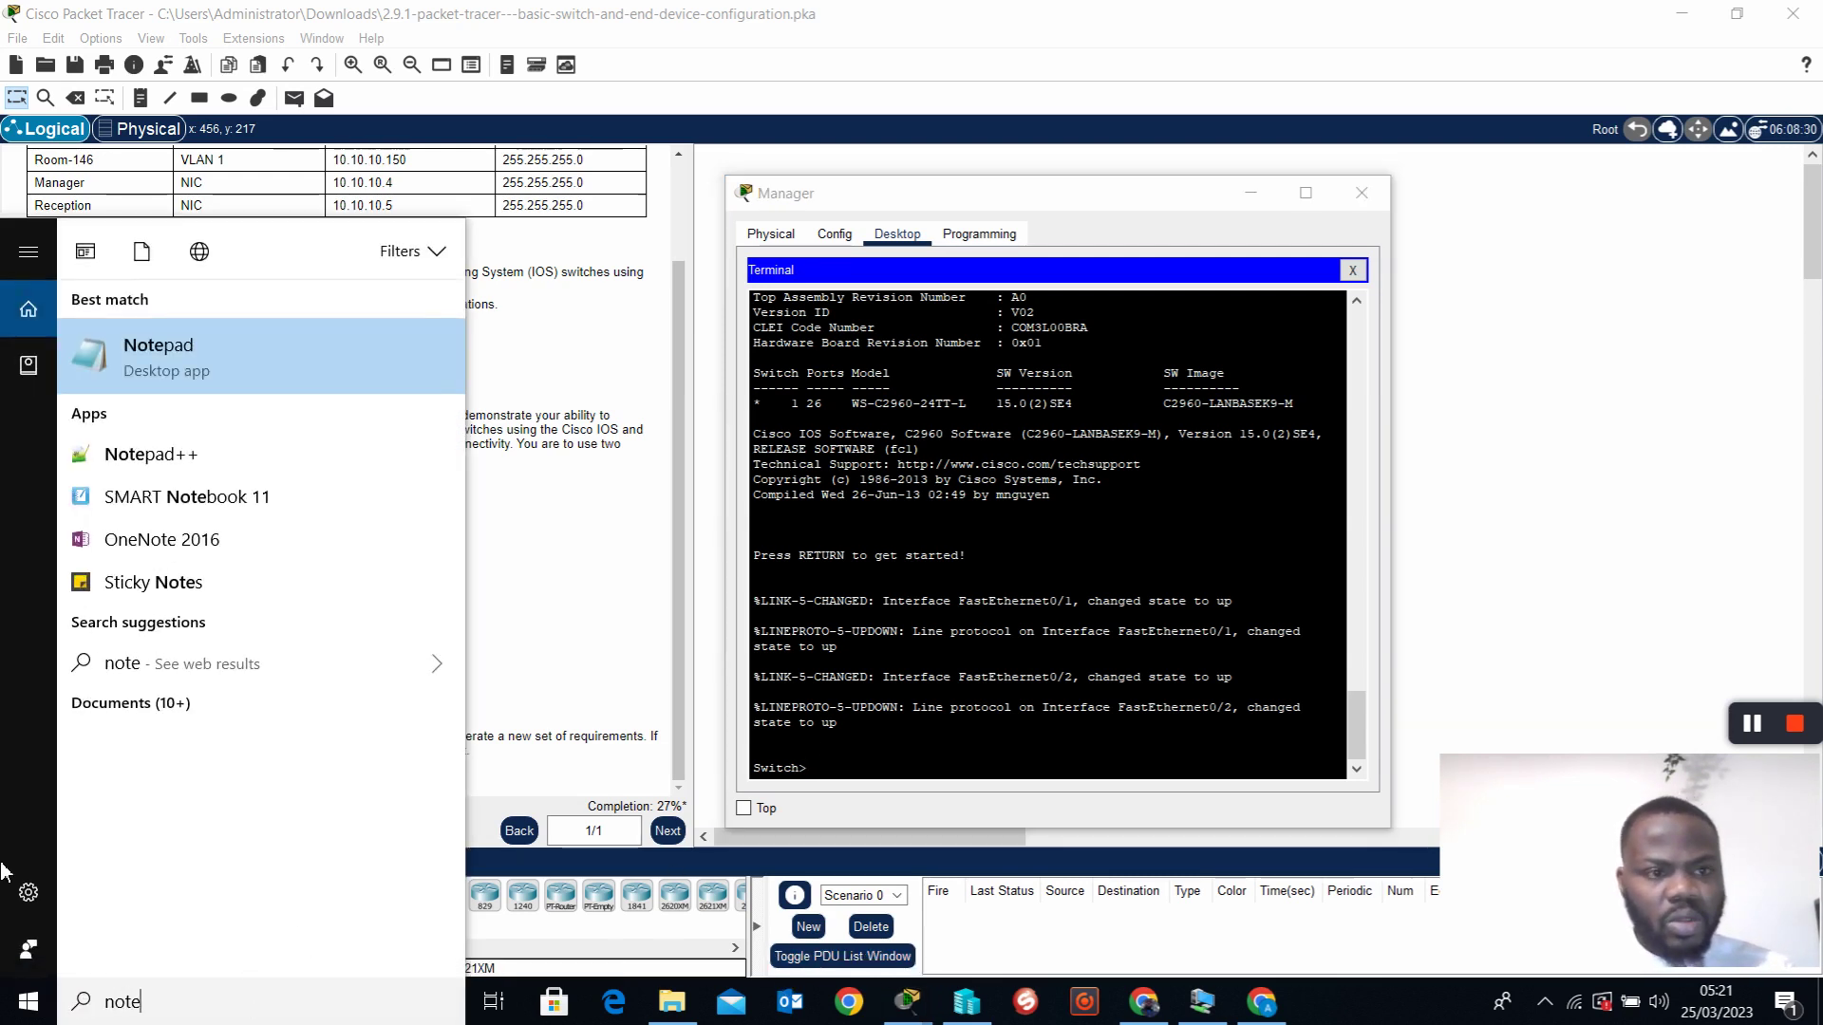
click(244, 376)
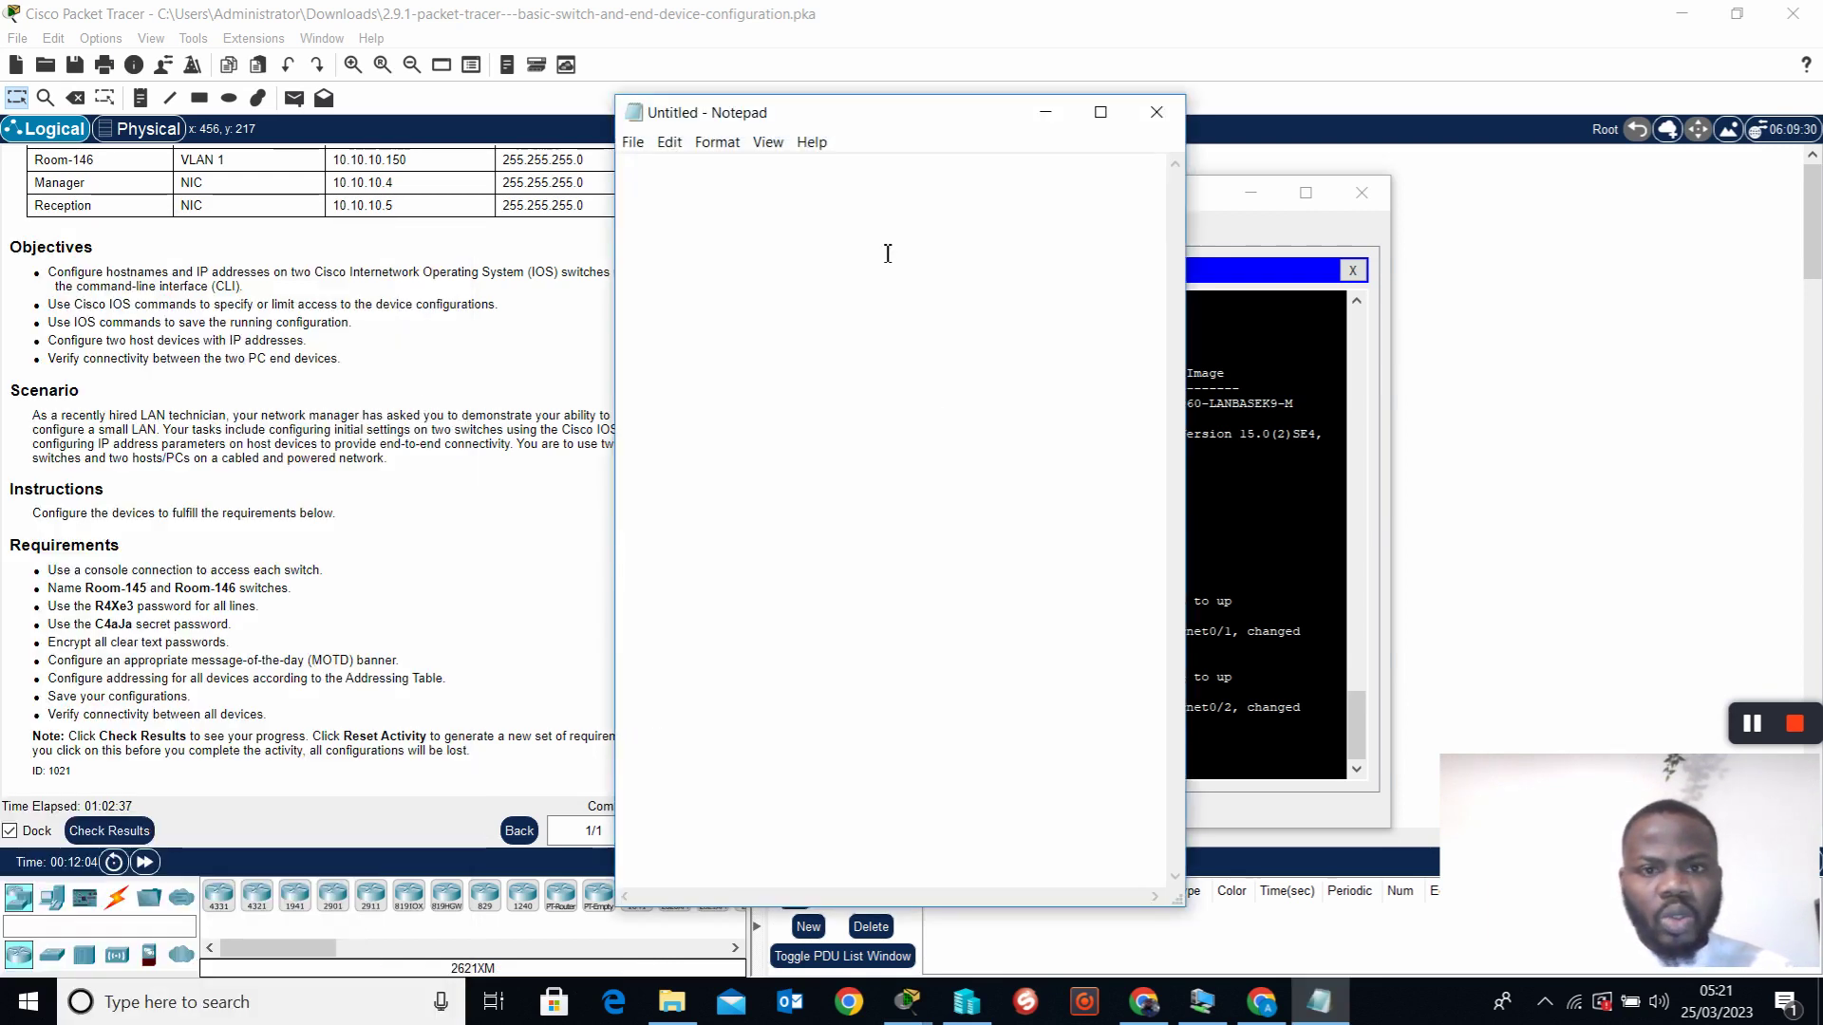
drag(868, 118, 1047, 105)
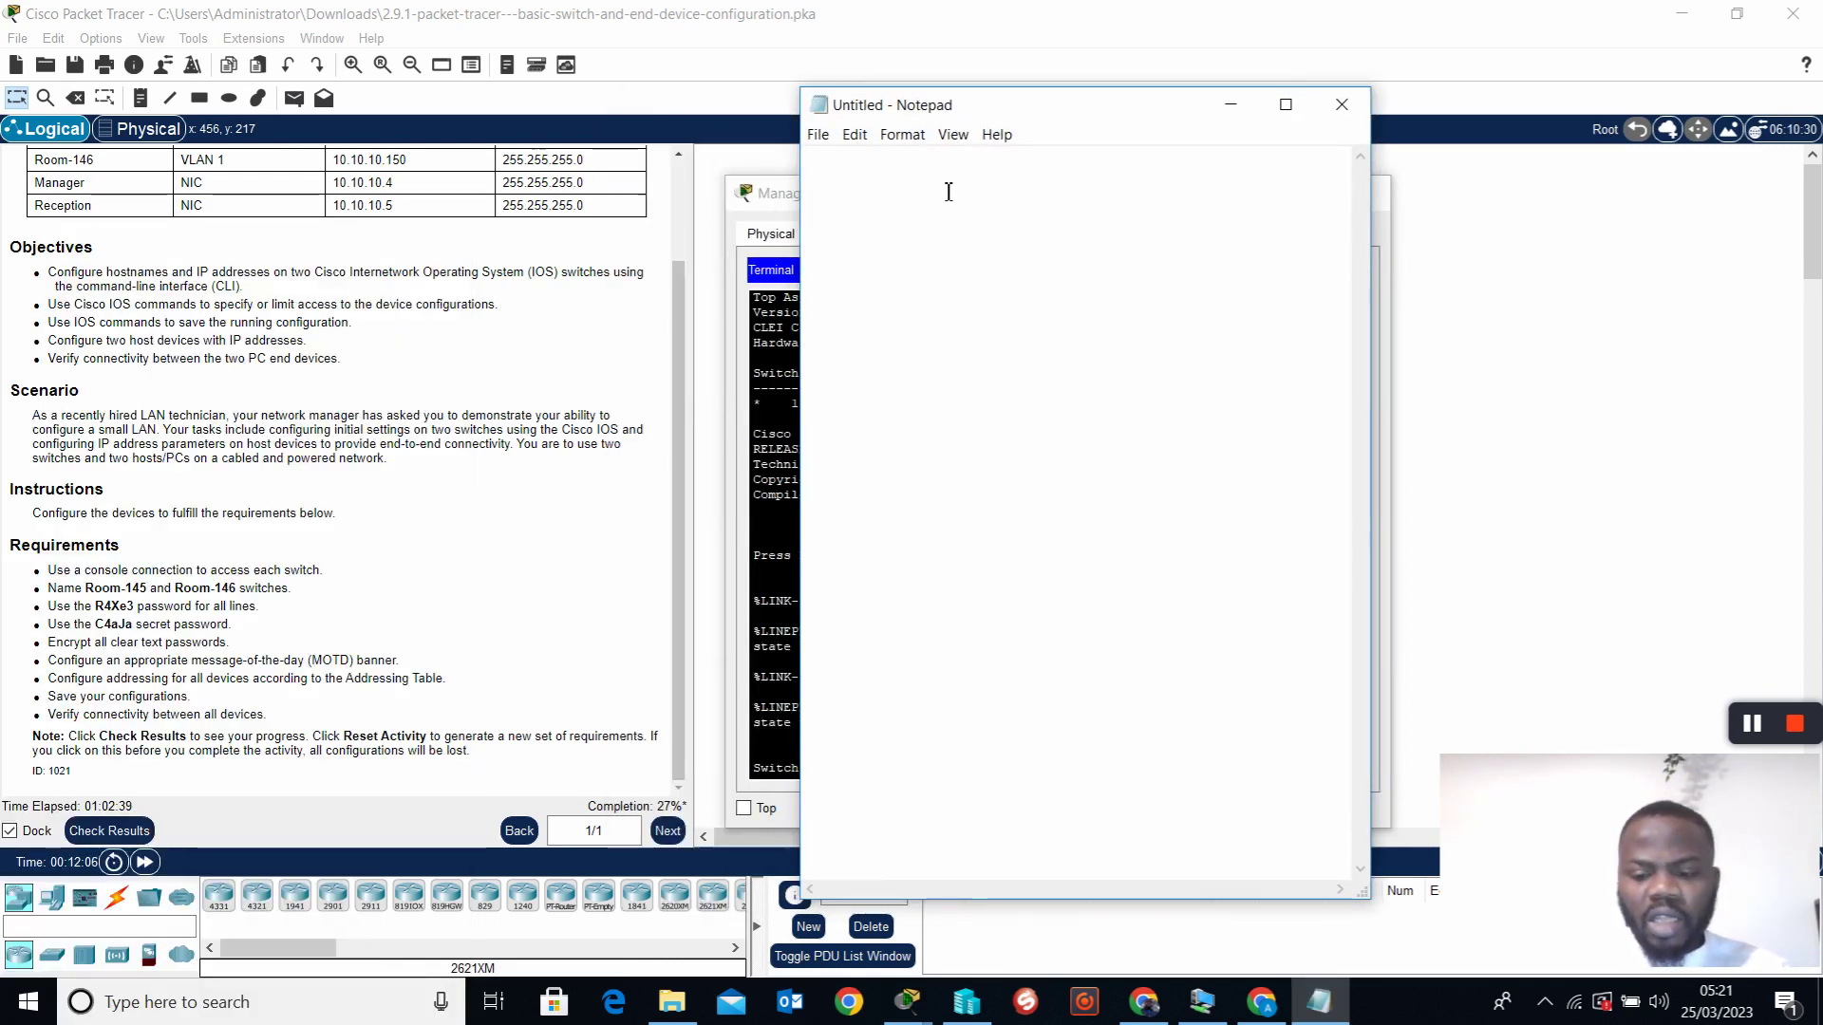
key(Return)
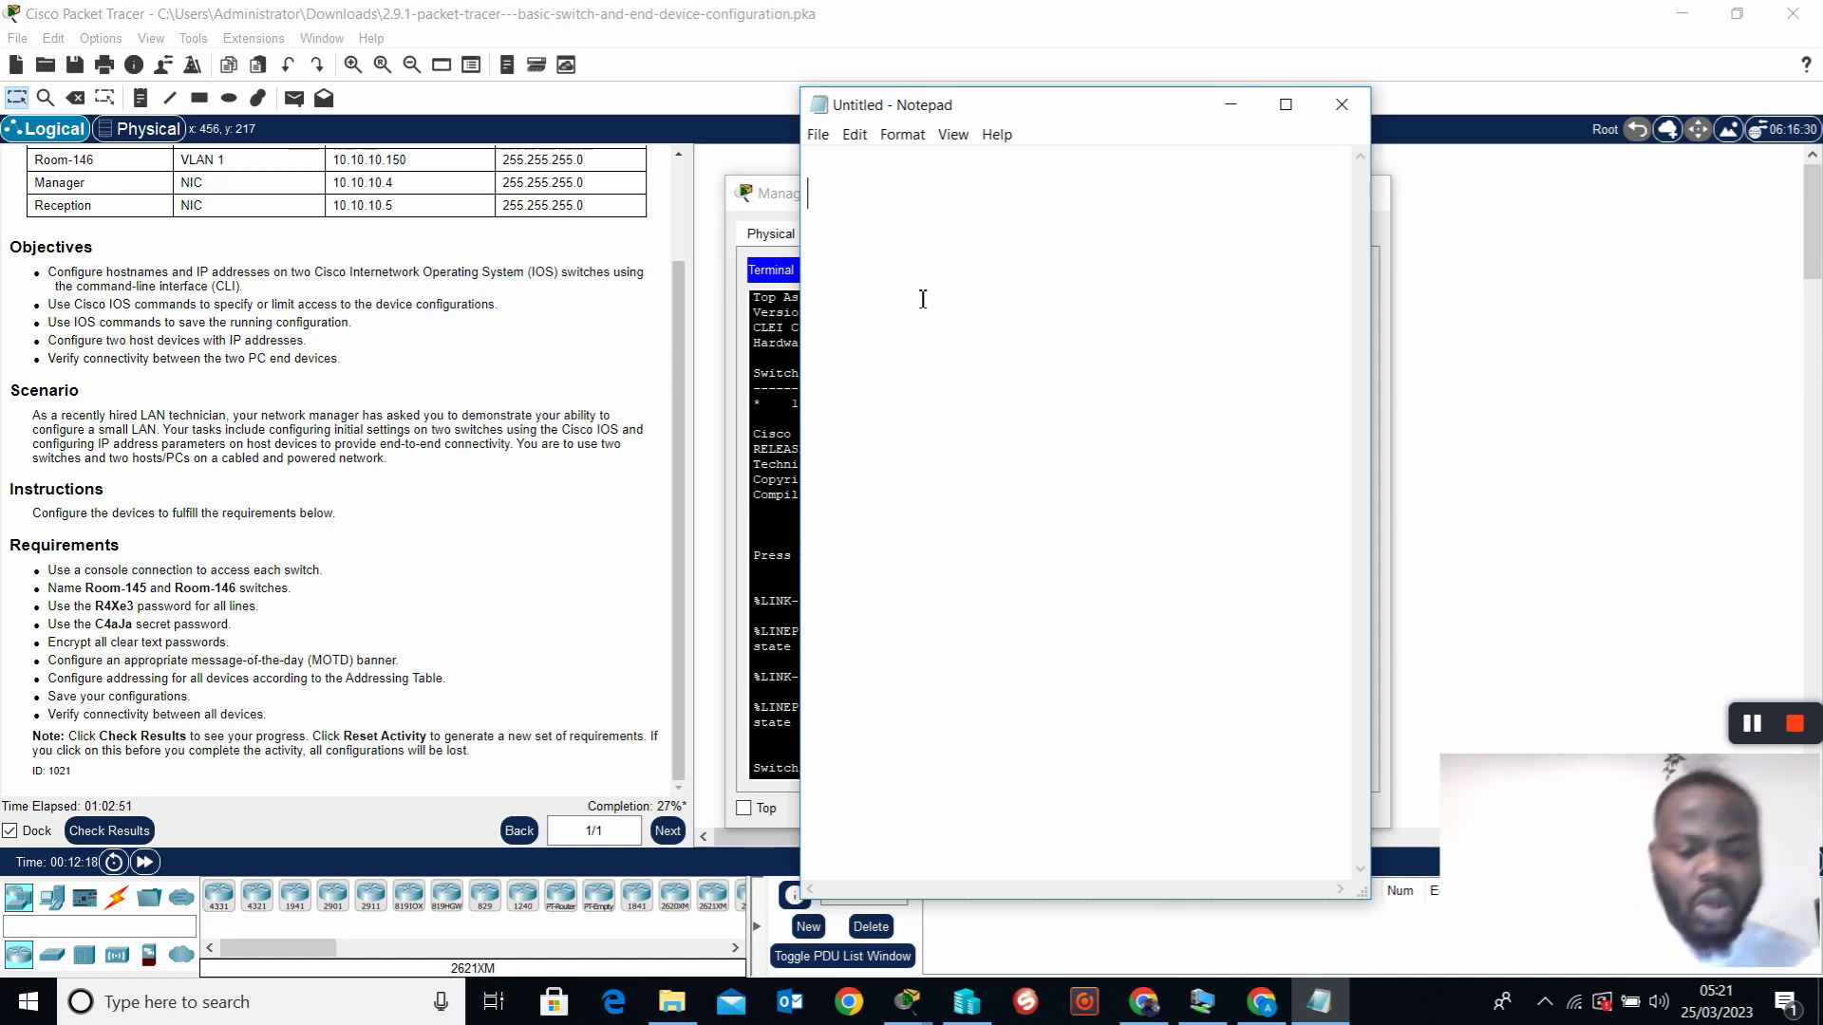
Draft 'en', 'hostname Room-145' and a console line password command in Notepad
text(en)
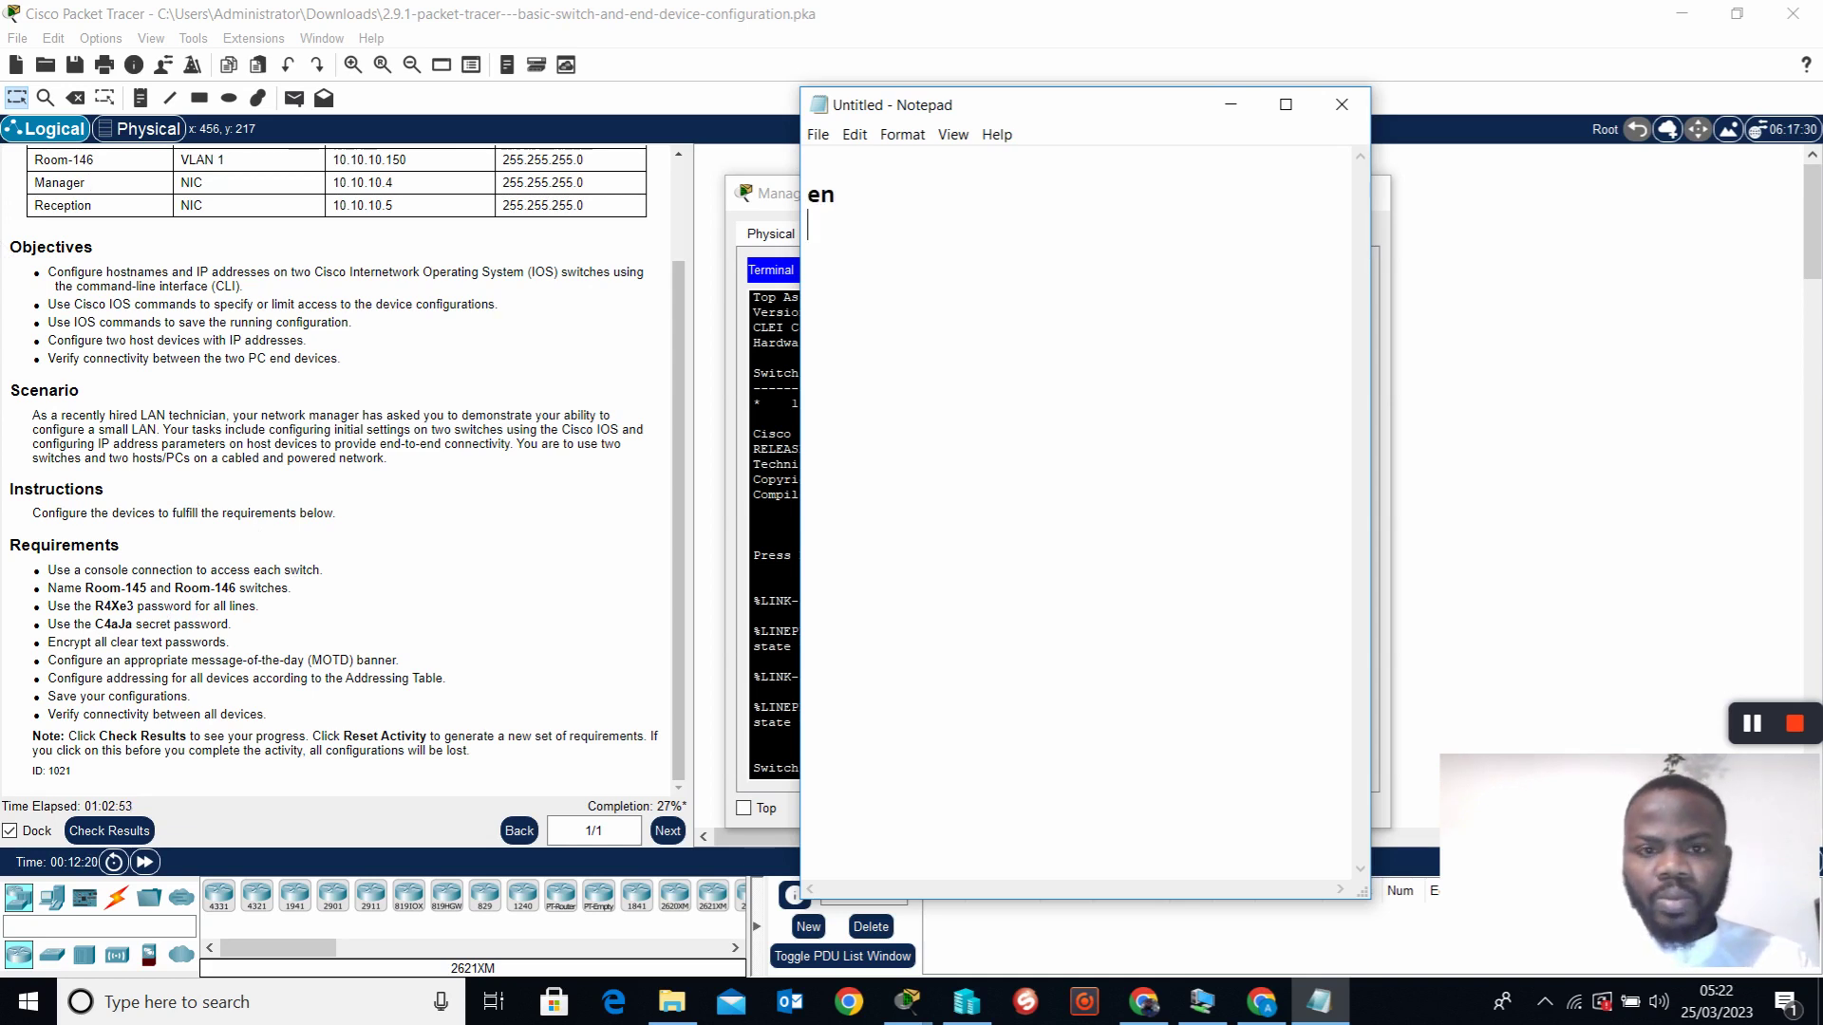
key(Return)
text(host)
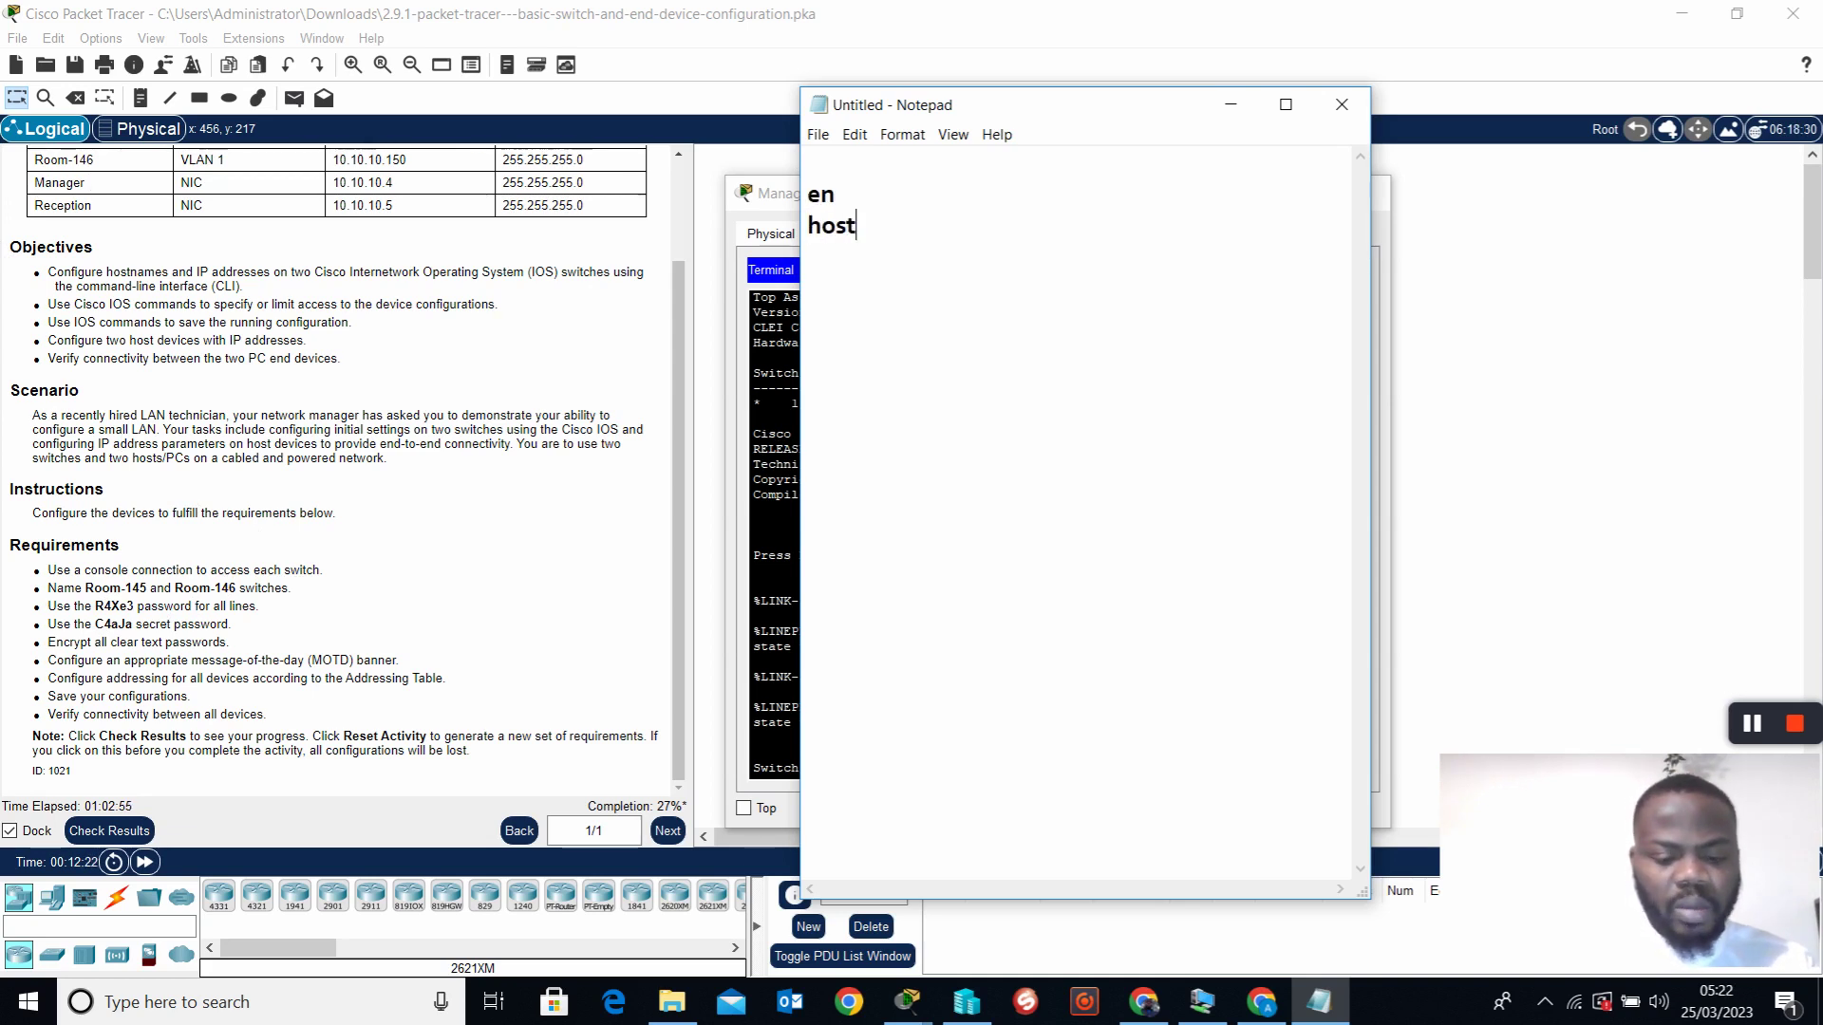
text(name)
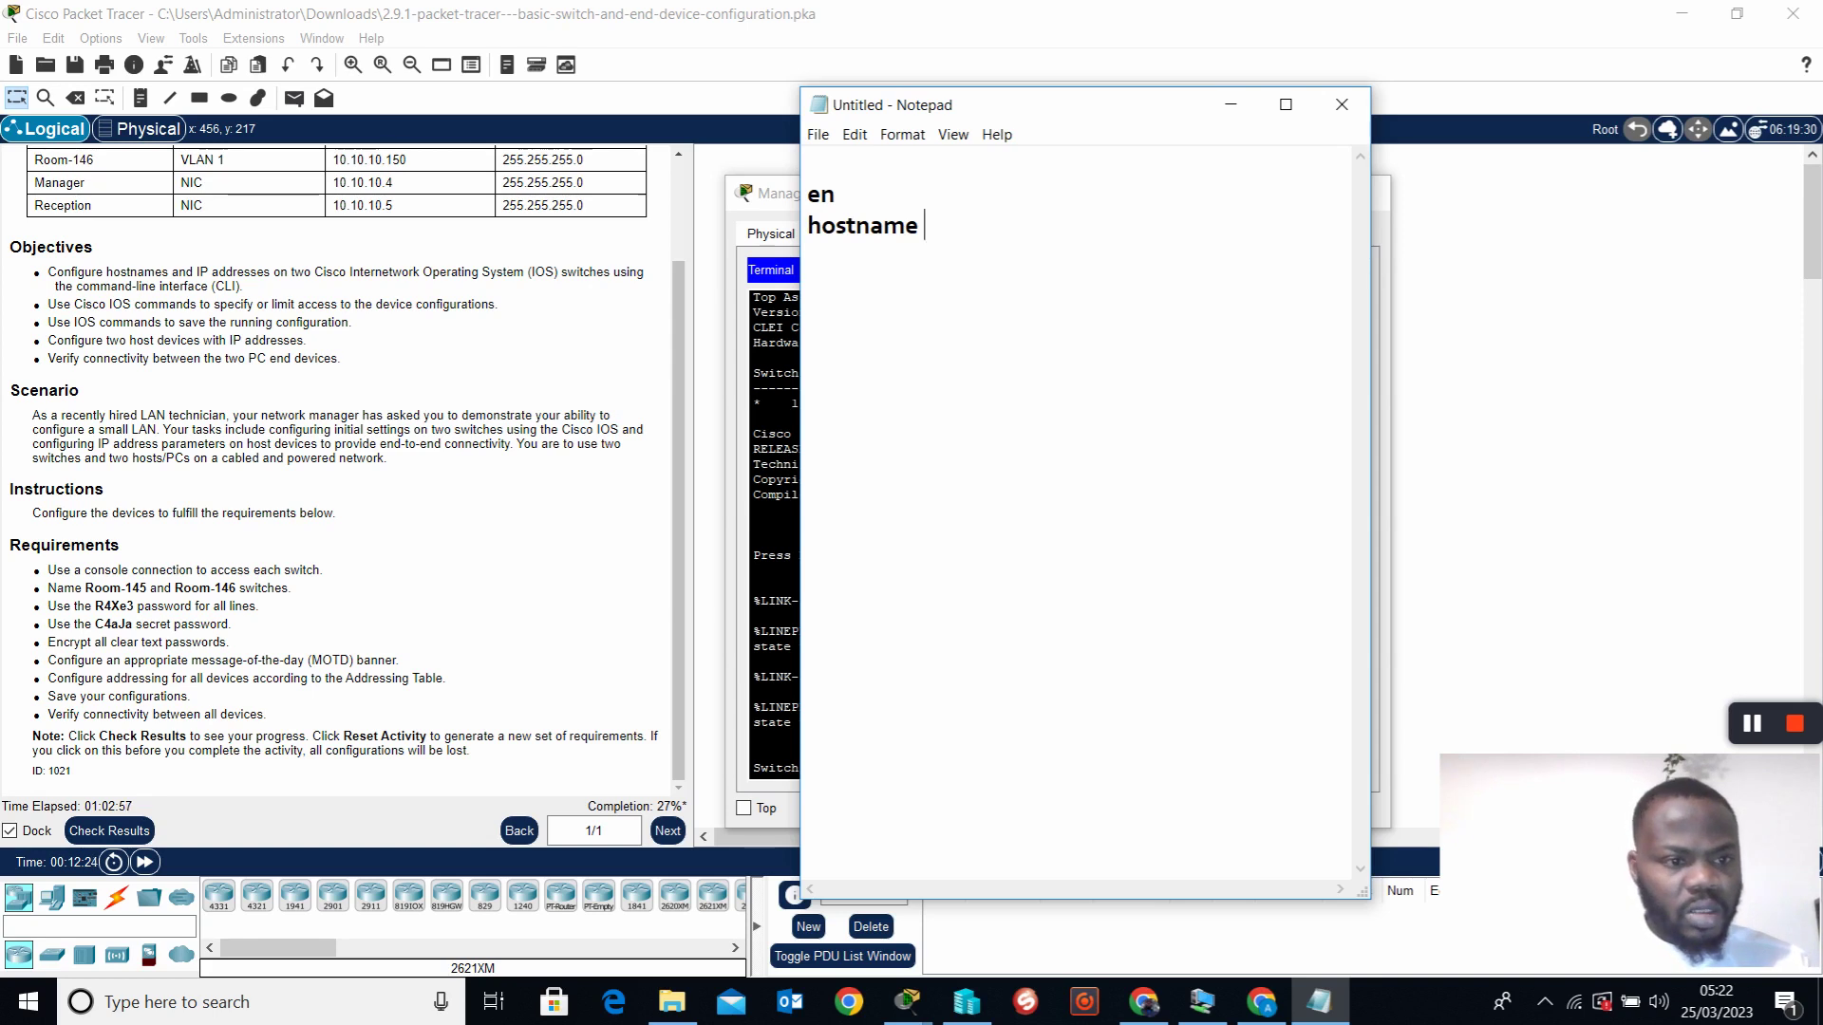
text( Room)
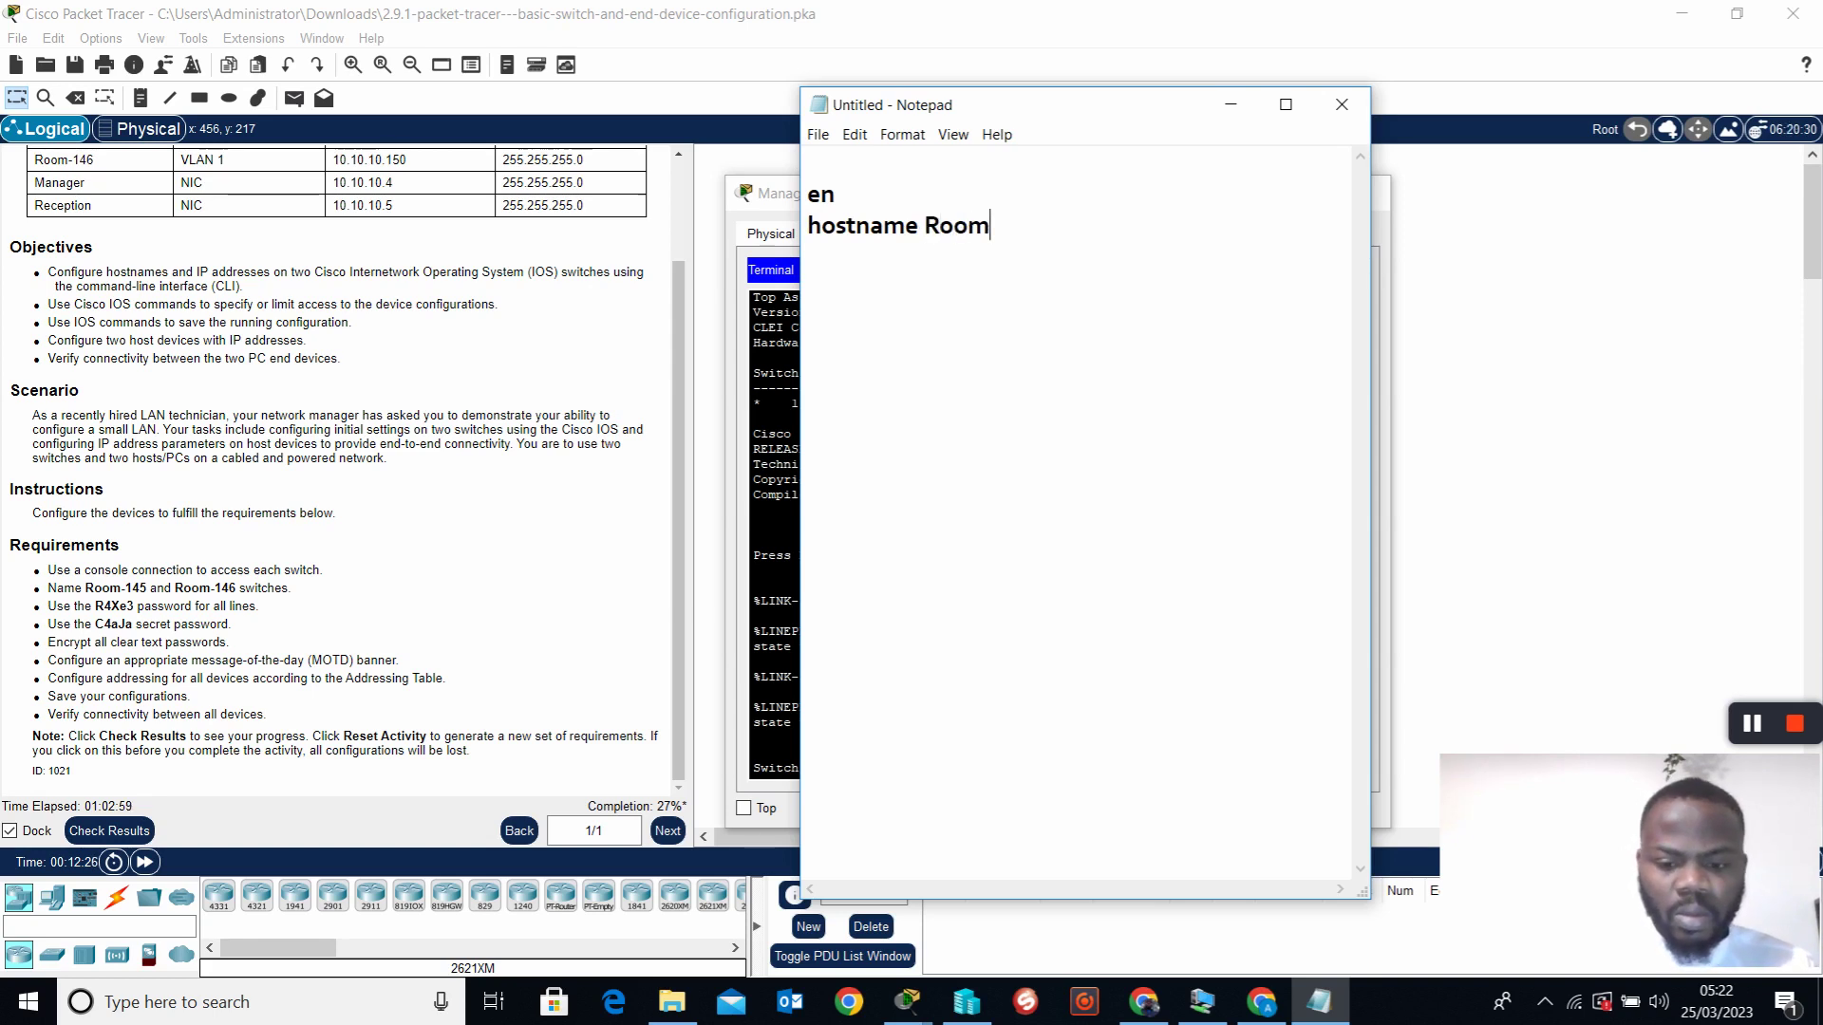
text(-145)
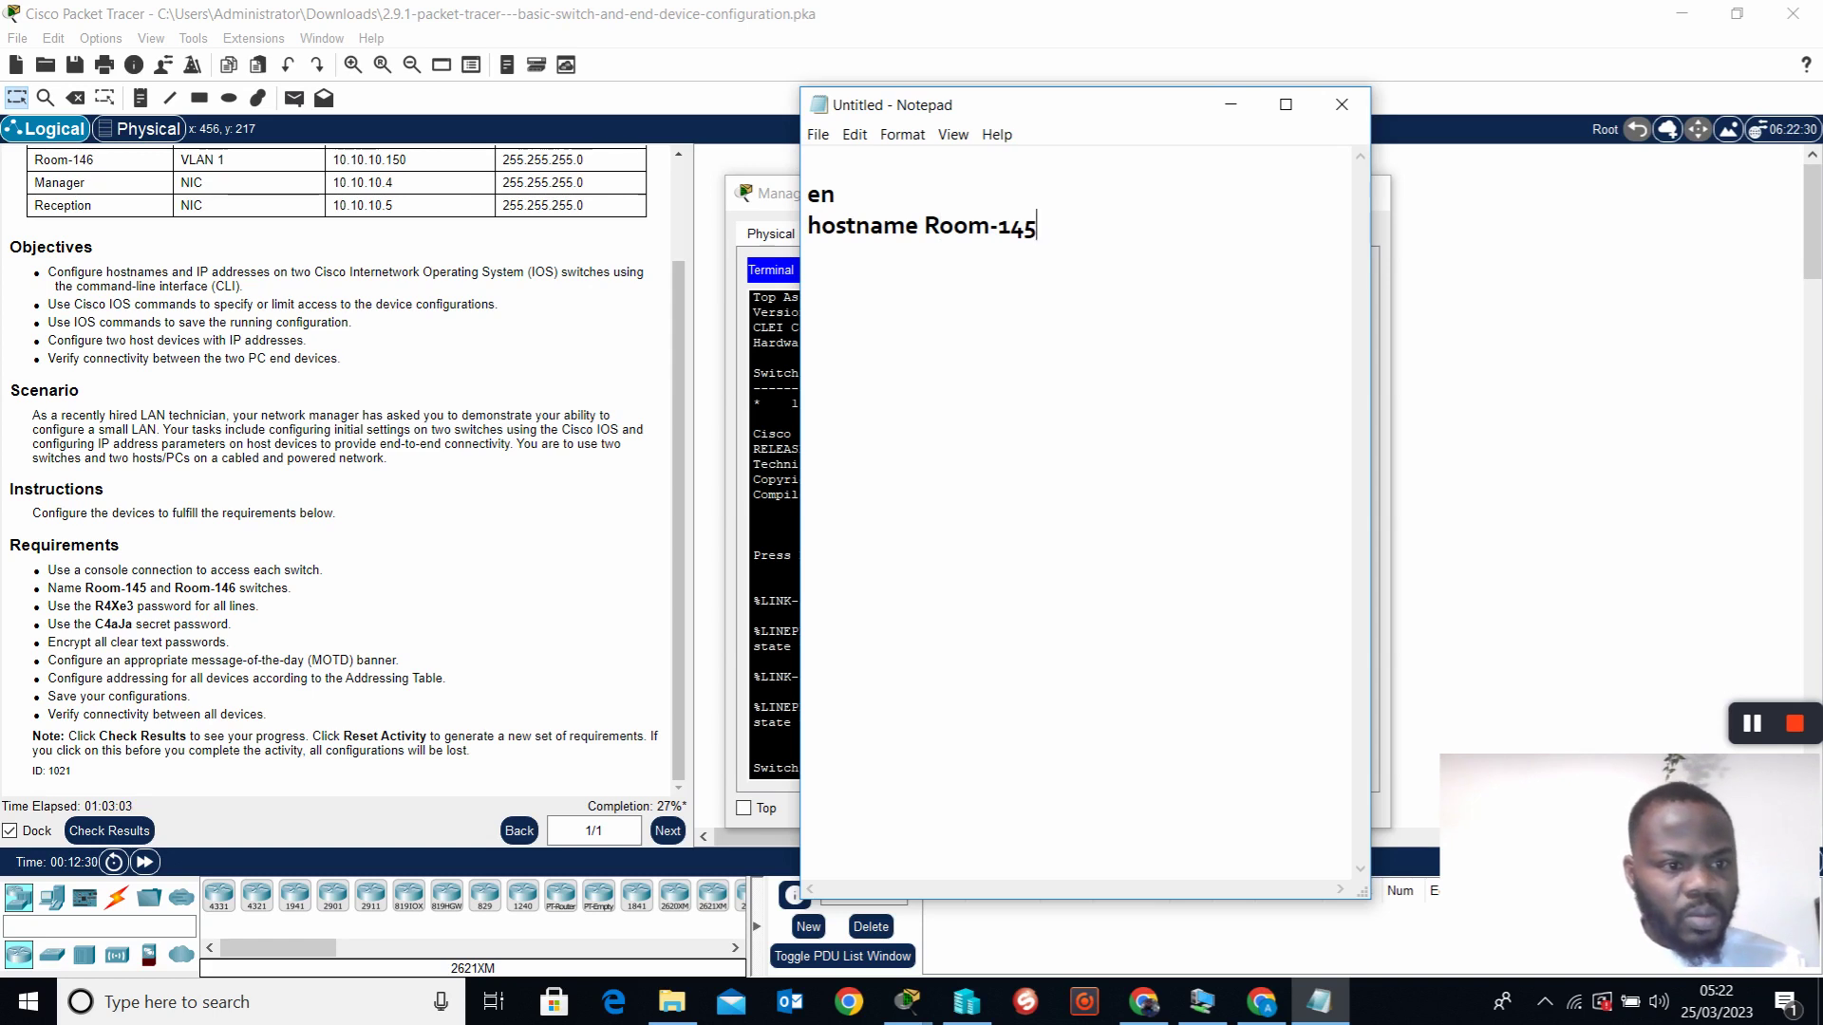
key(Return)
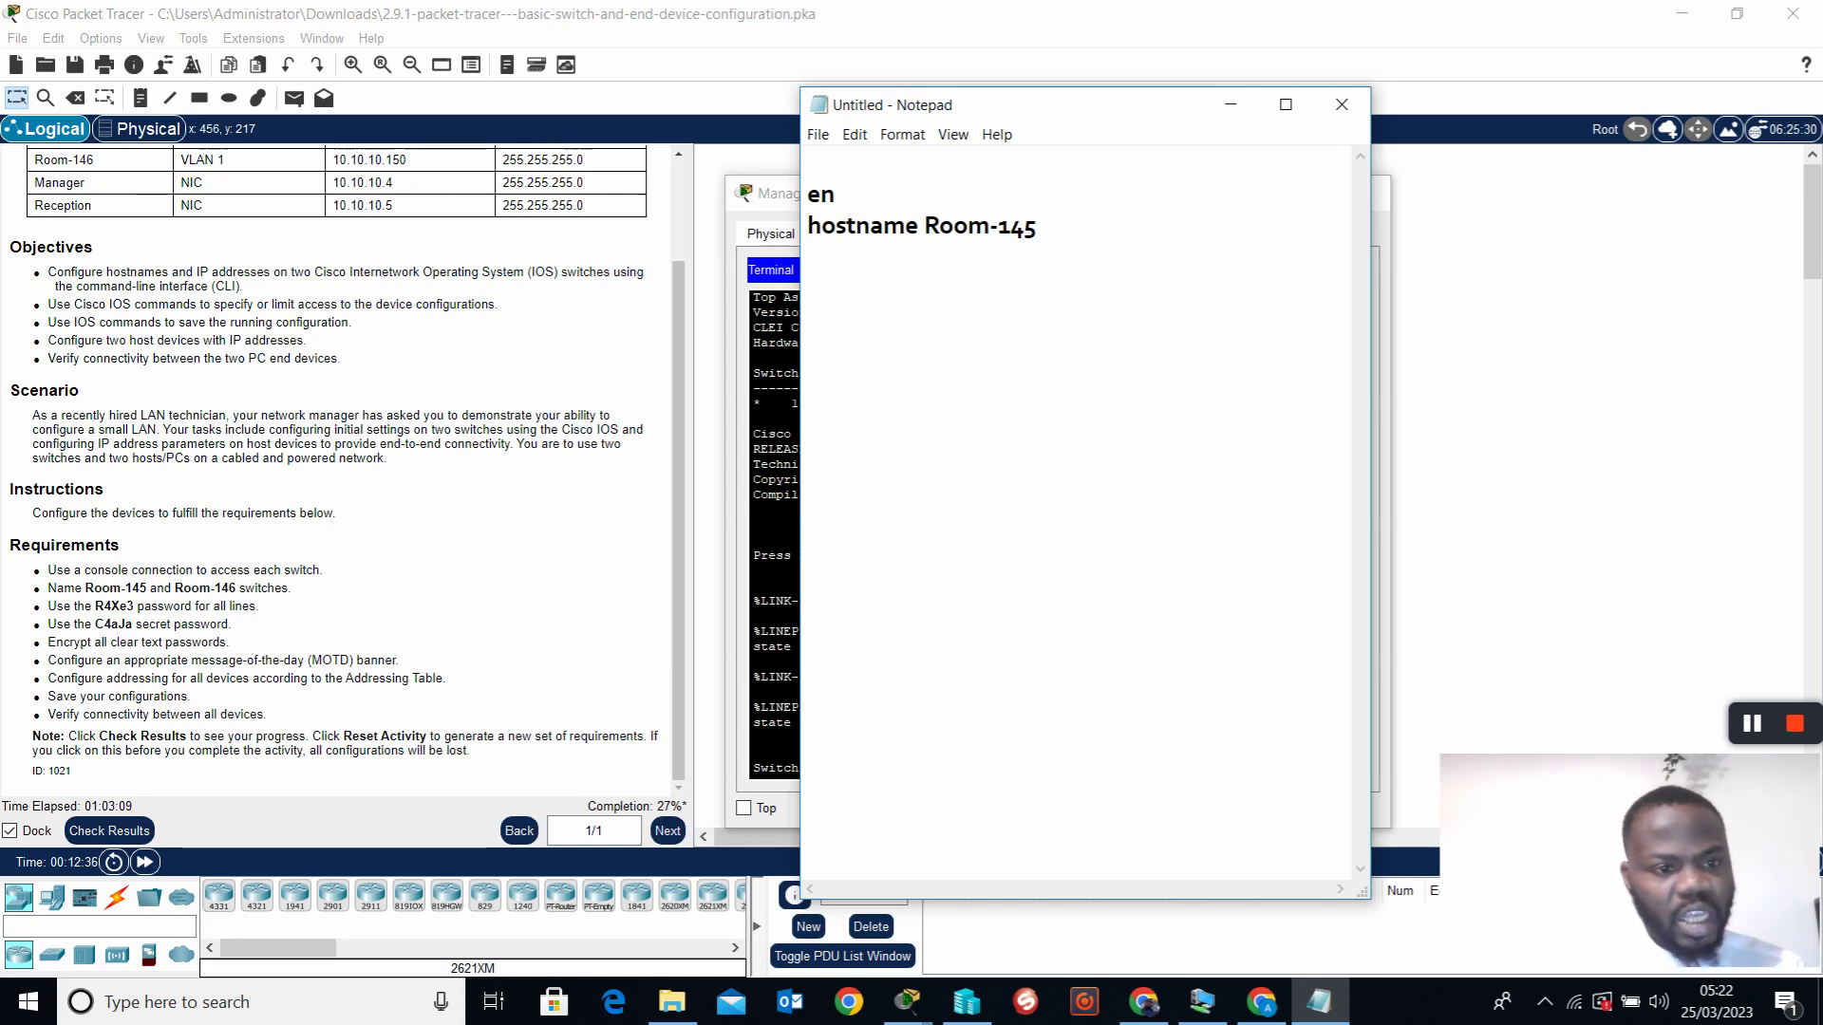
text(line con o)
key(BackSpace)
key(BackSpace)
text(o)
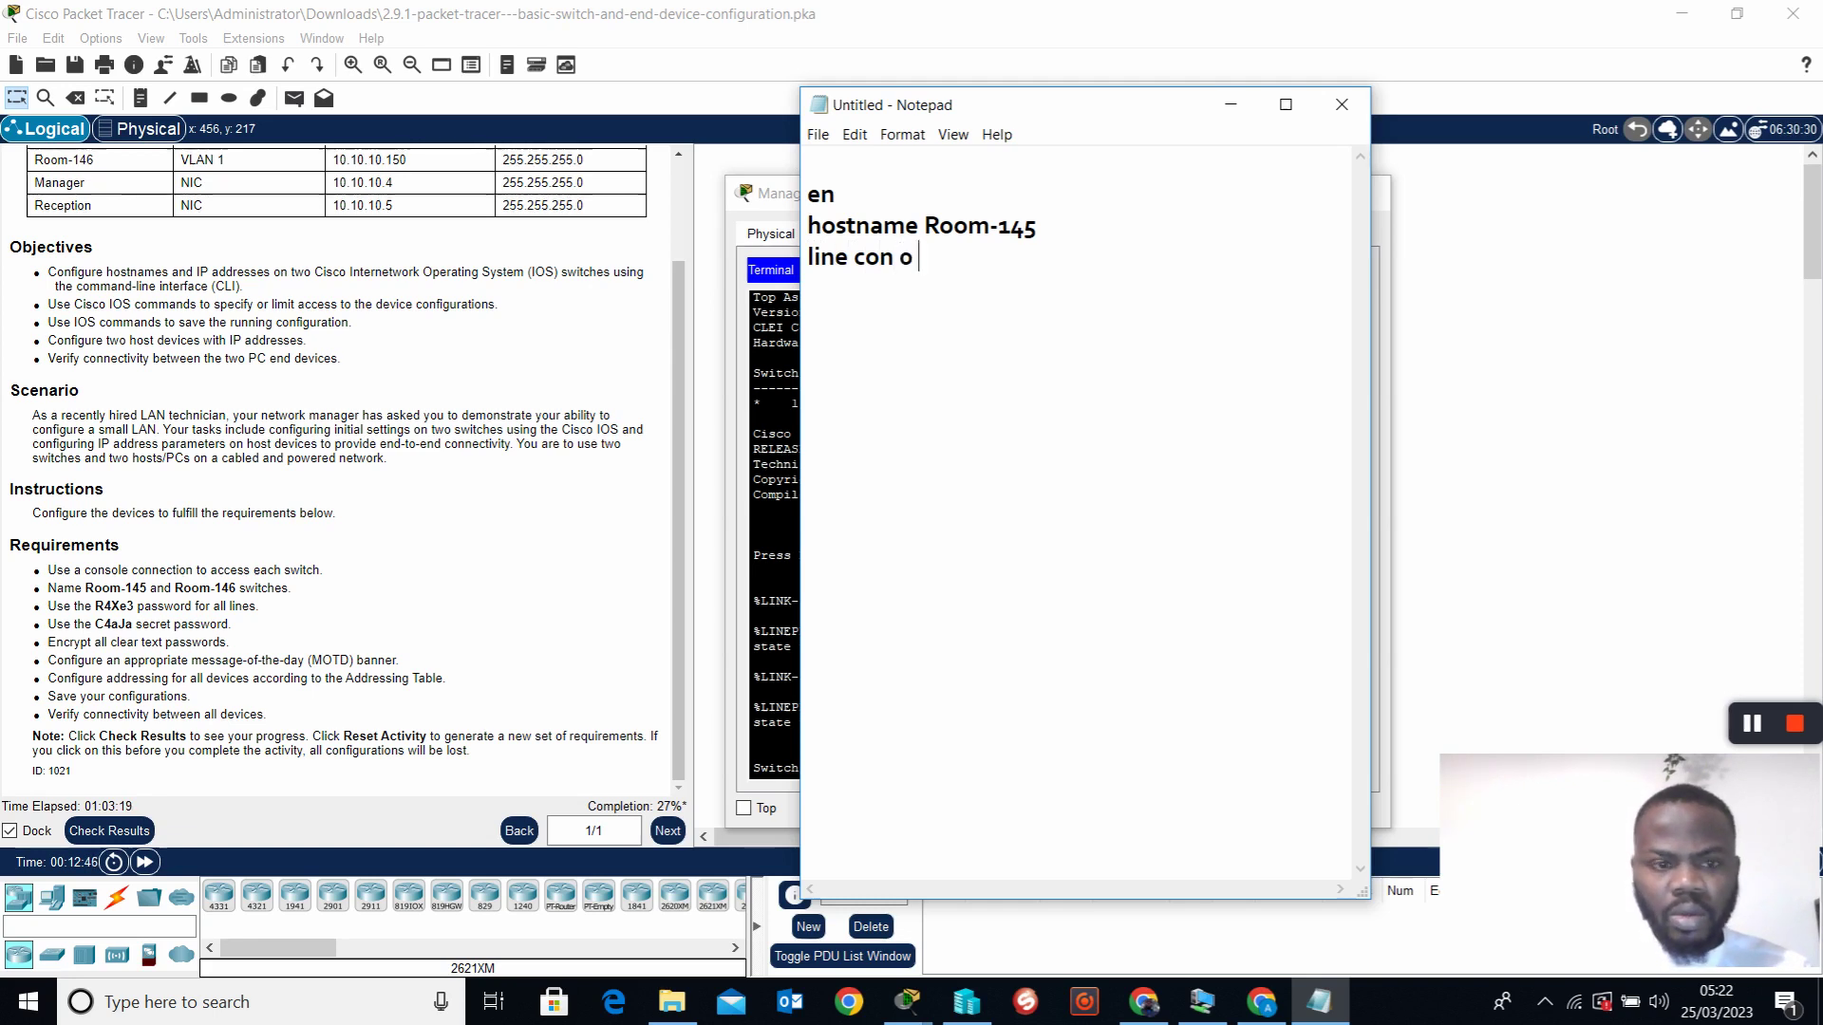
text( R4)
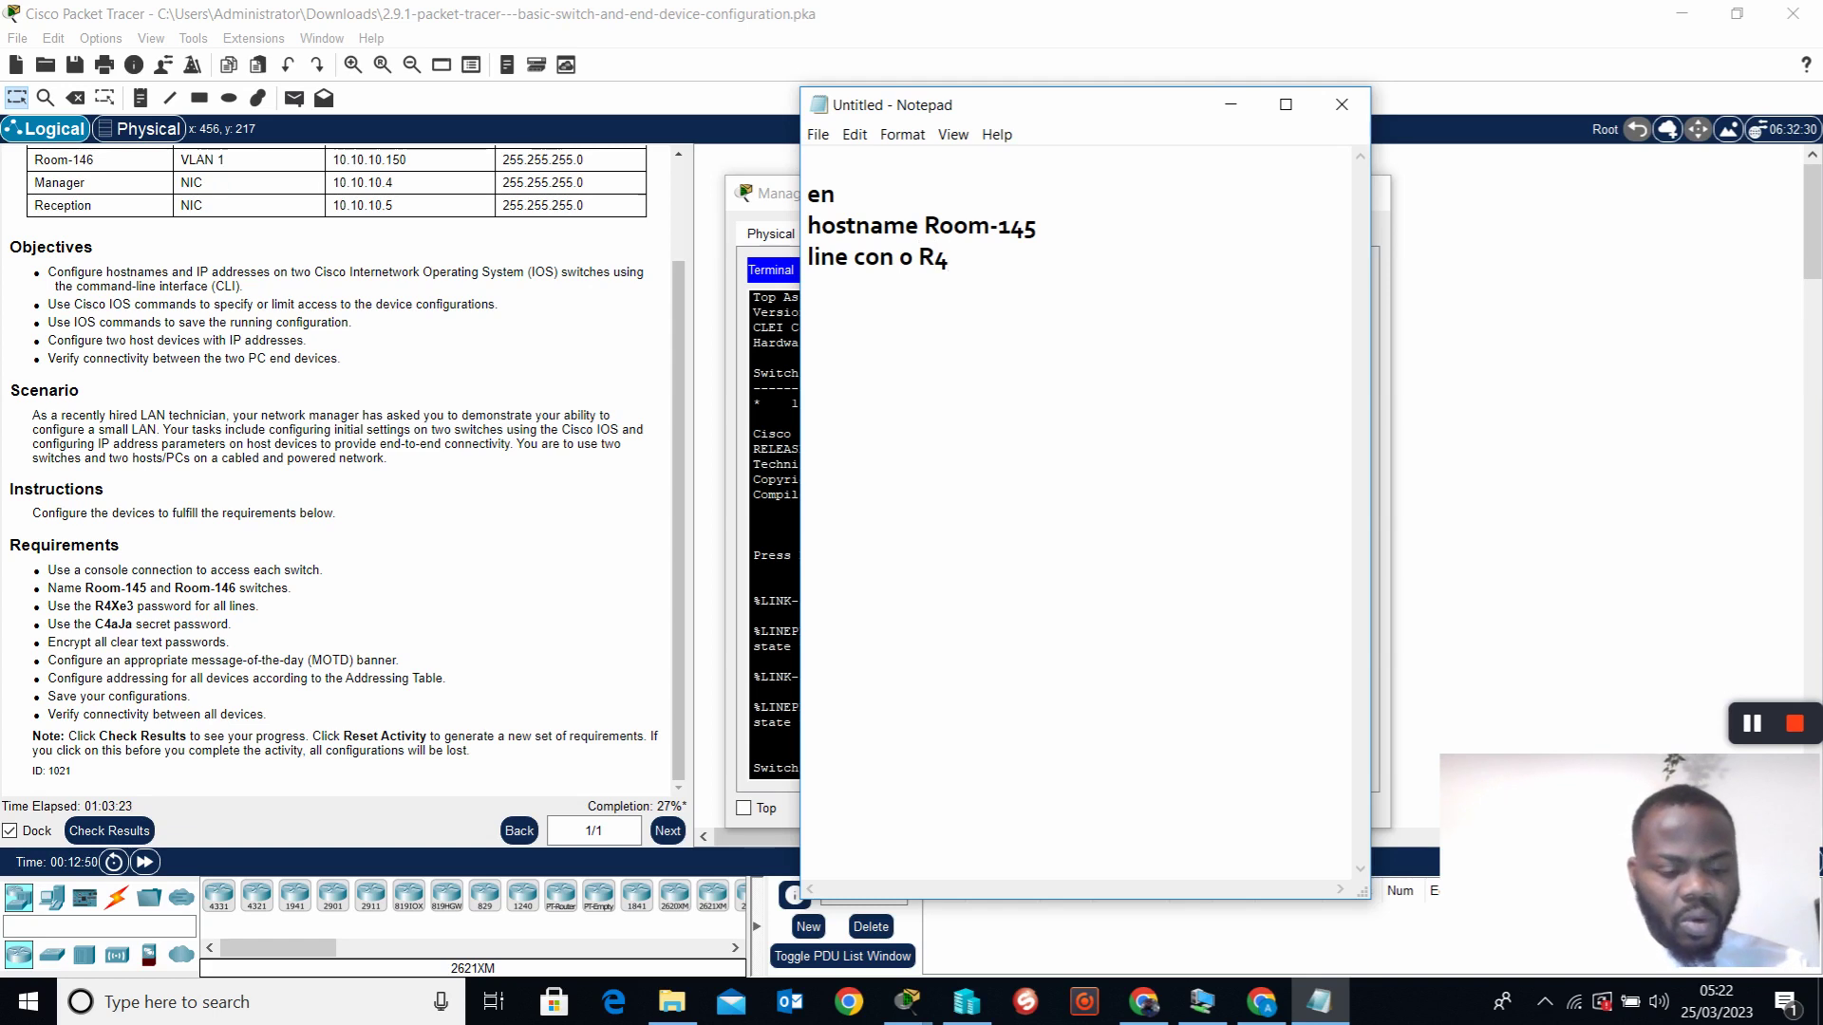
text(Xe3)
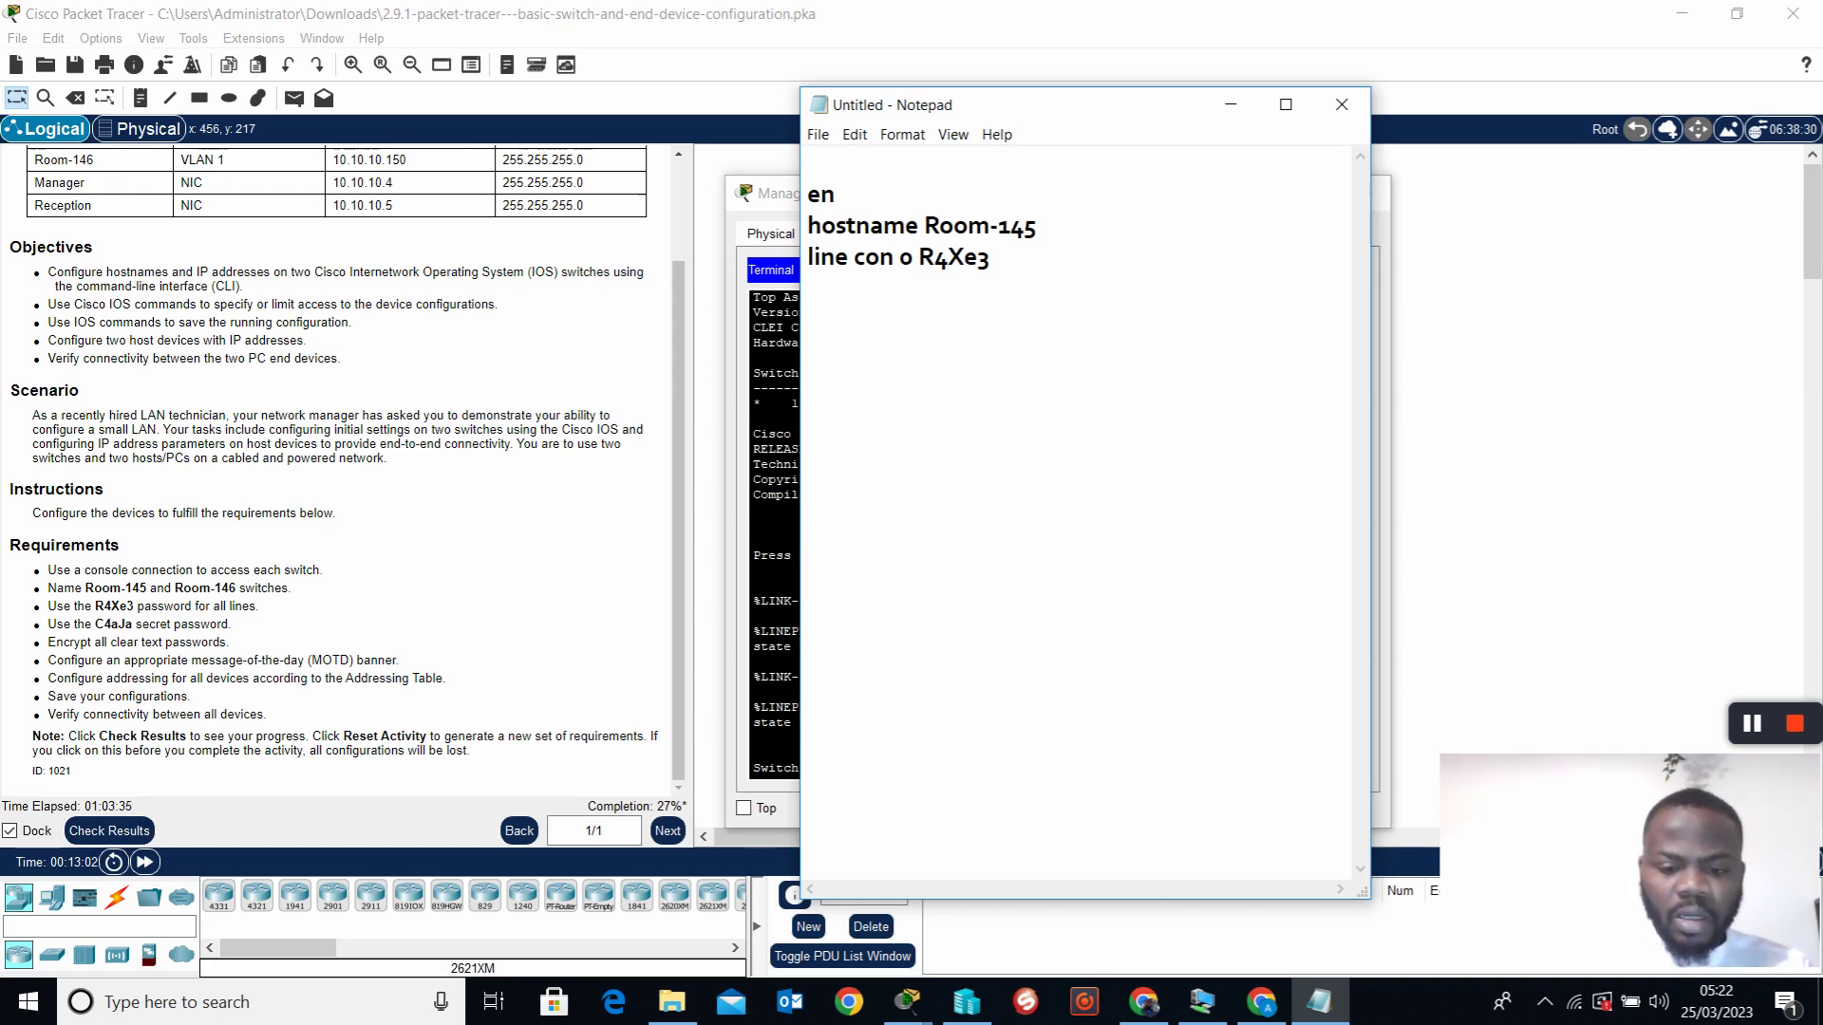
text(li)
key(BackSpace)
key(BackSpace)
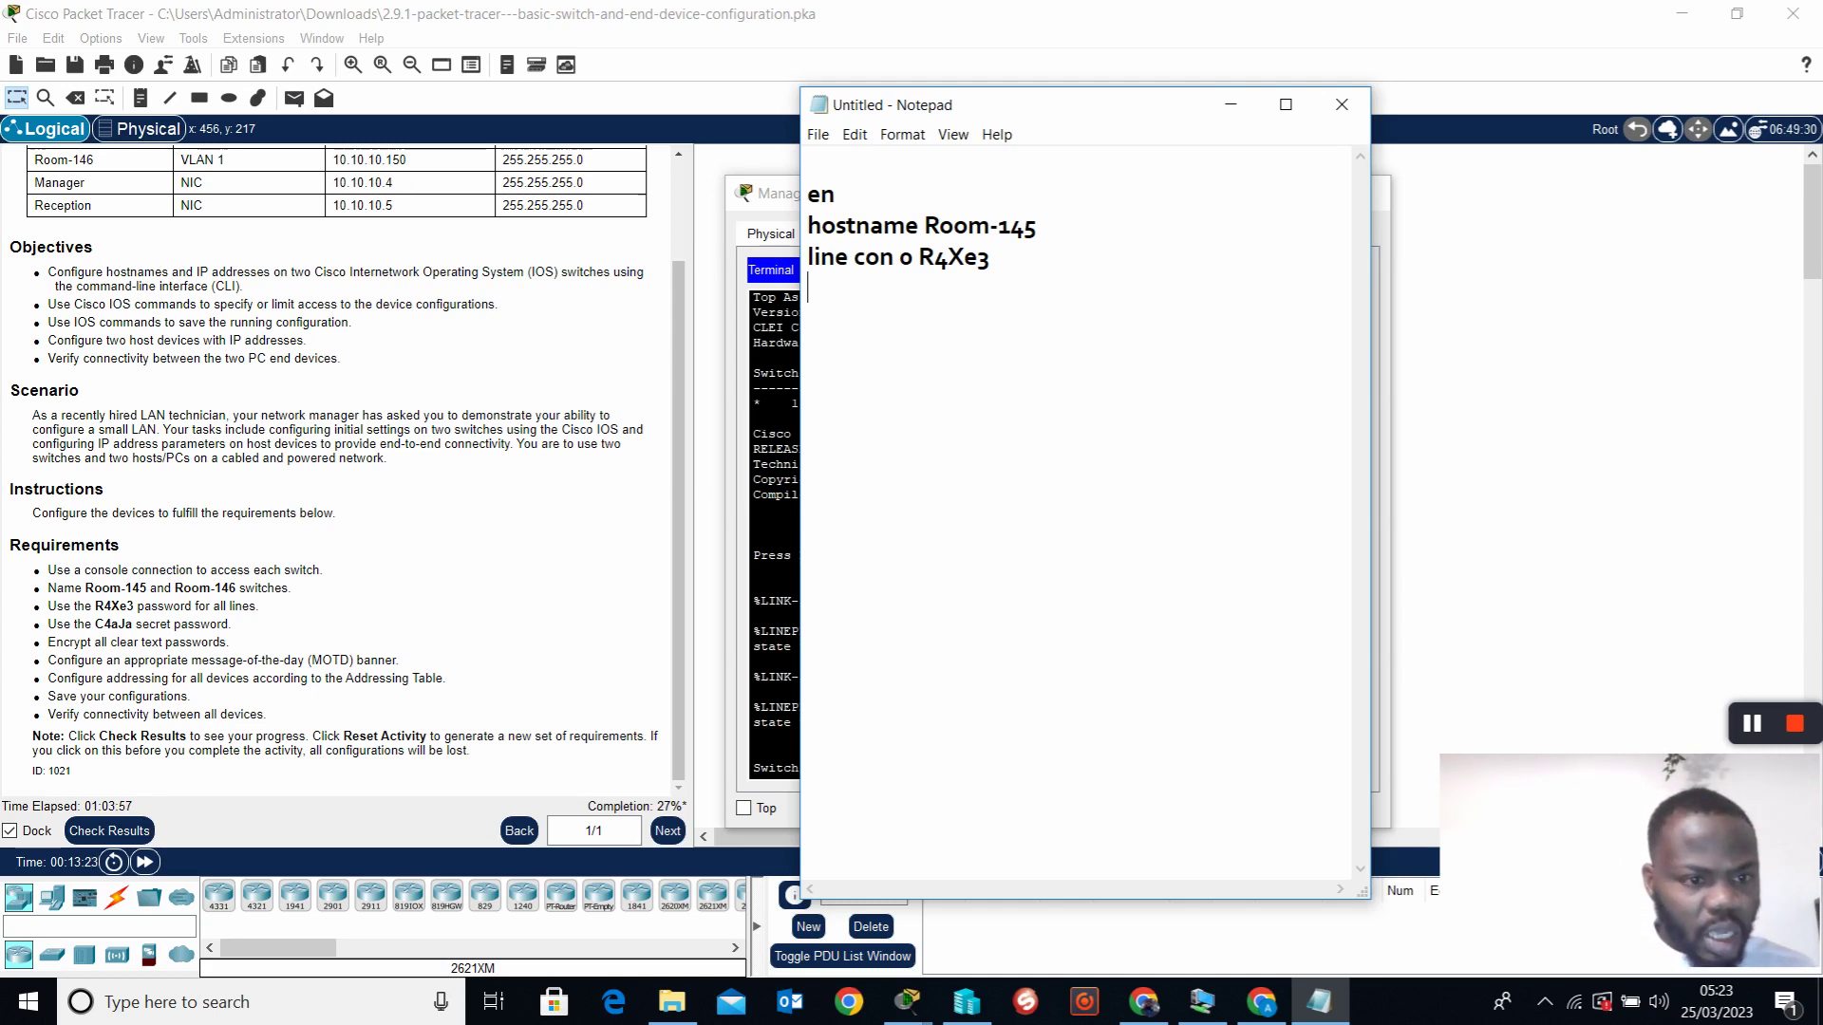
Add enable password, 'service password-en' and 'banner motd $ Authotized Access Only $' lines
text(enable)
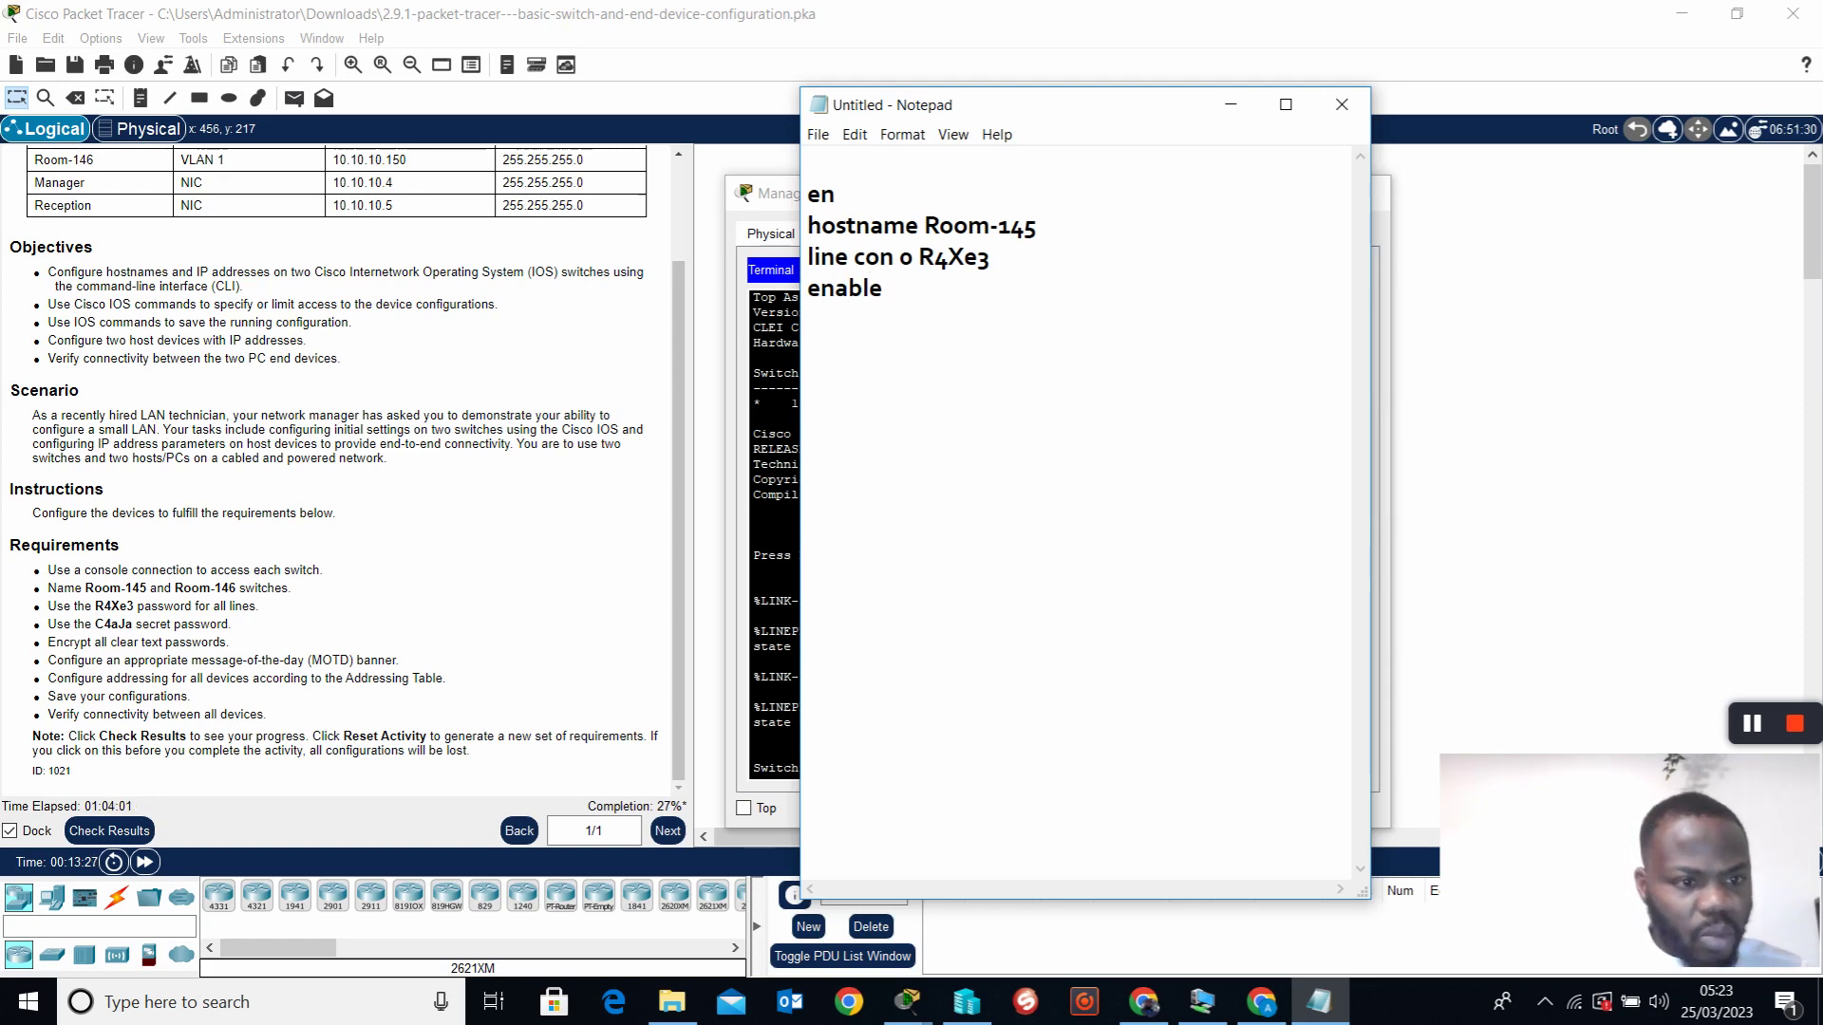
text( password )
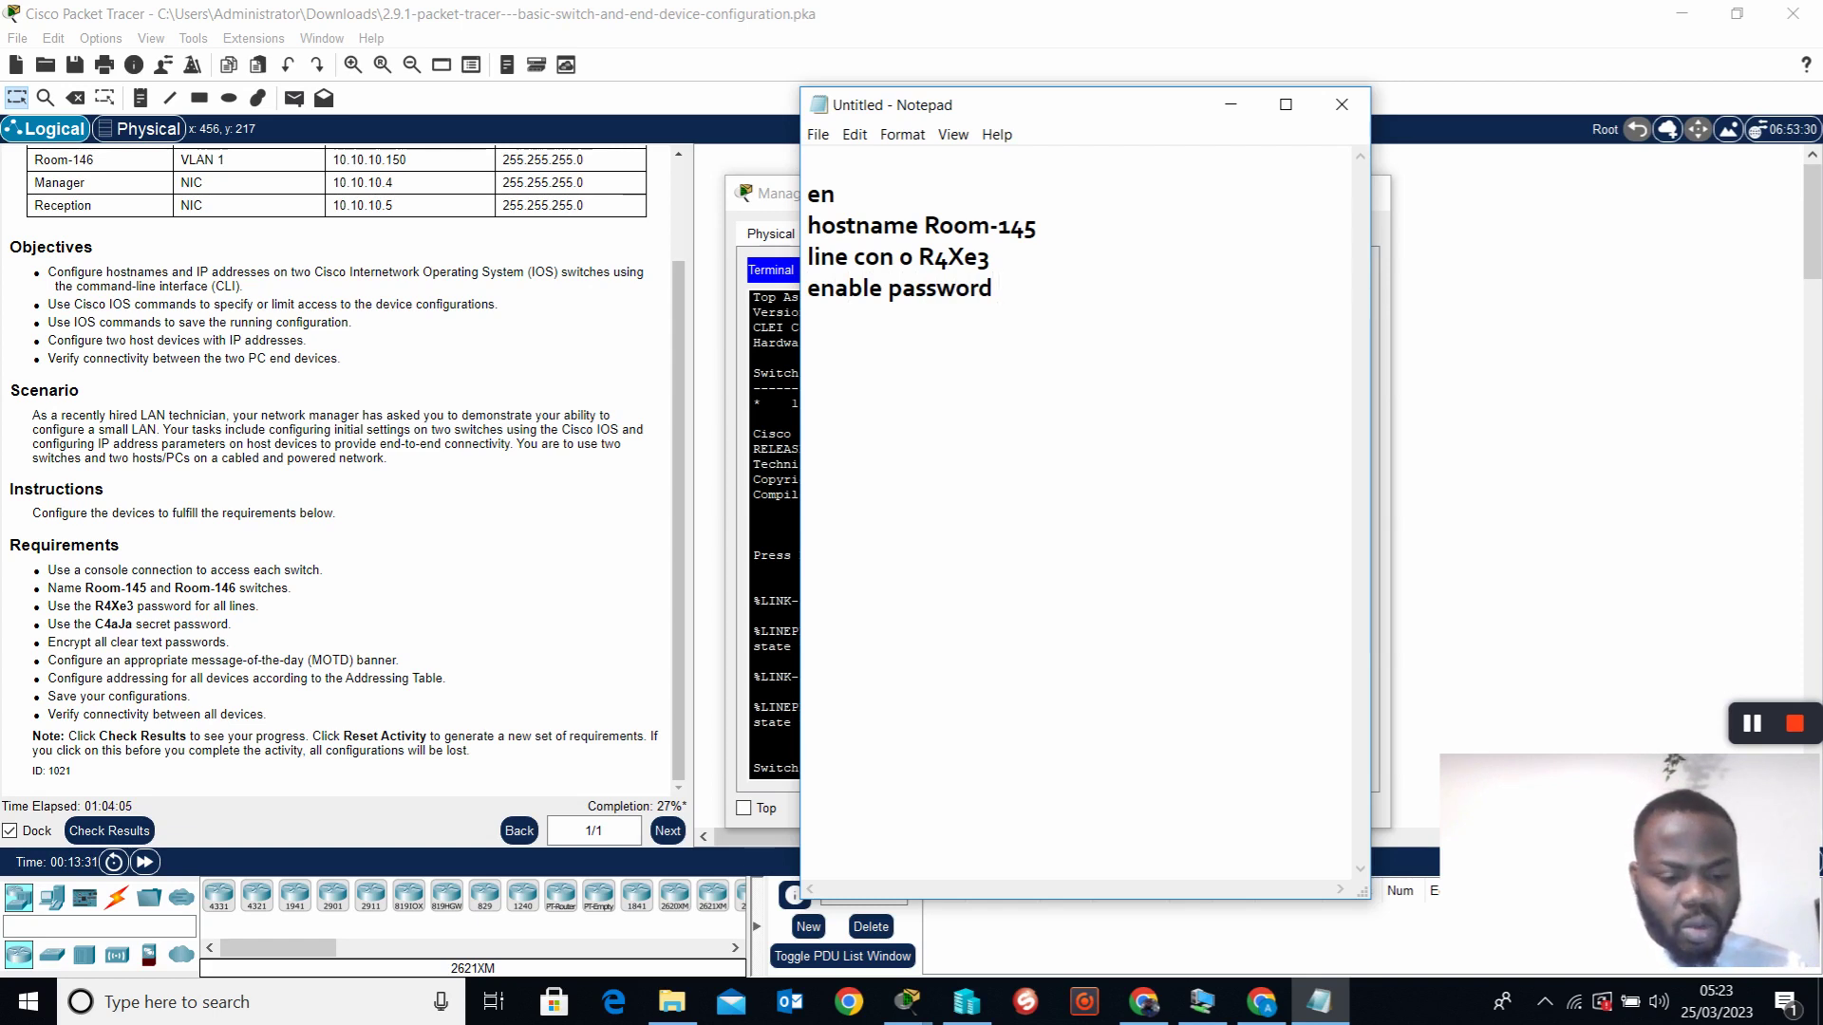
text(C4)
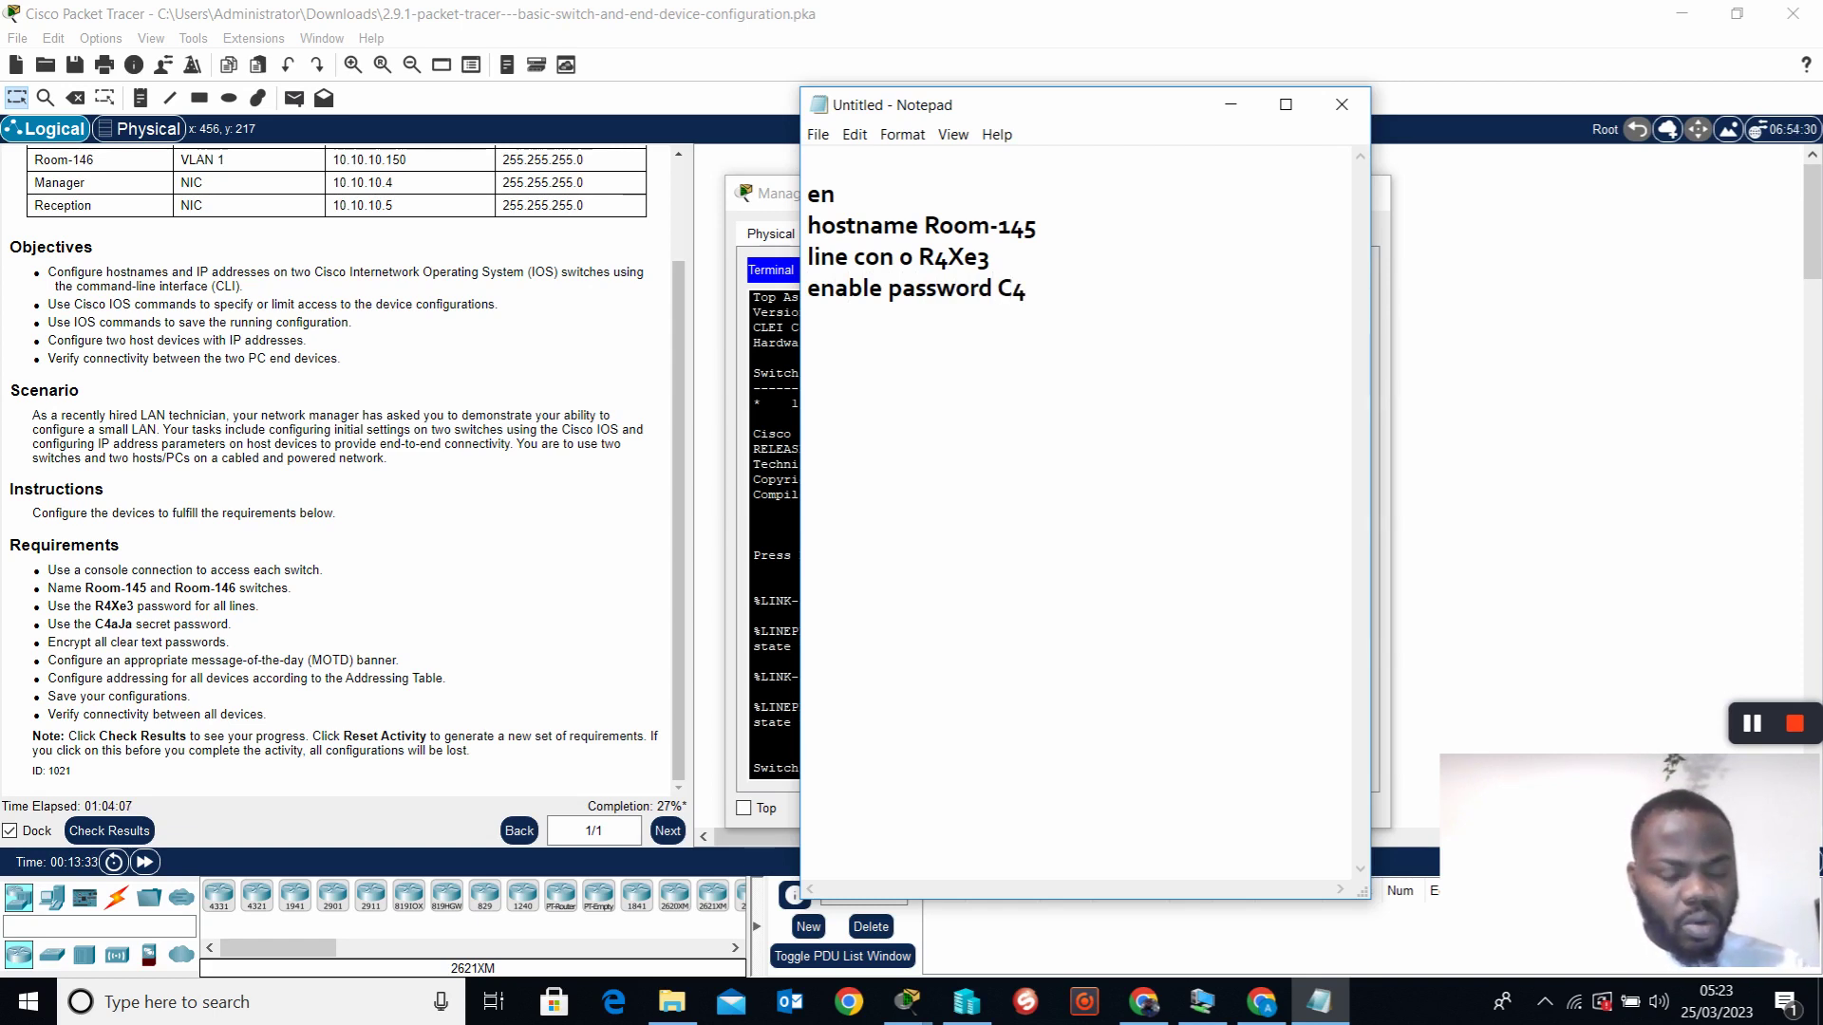
text(aJa)
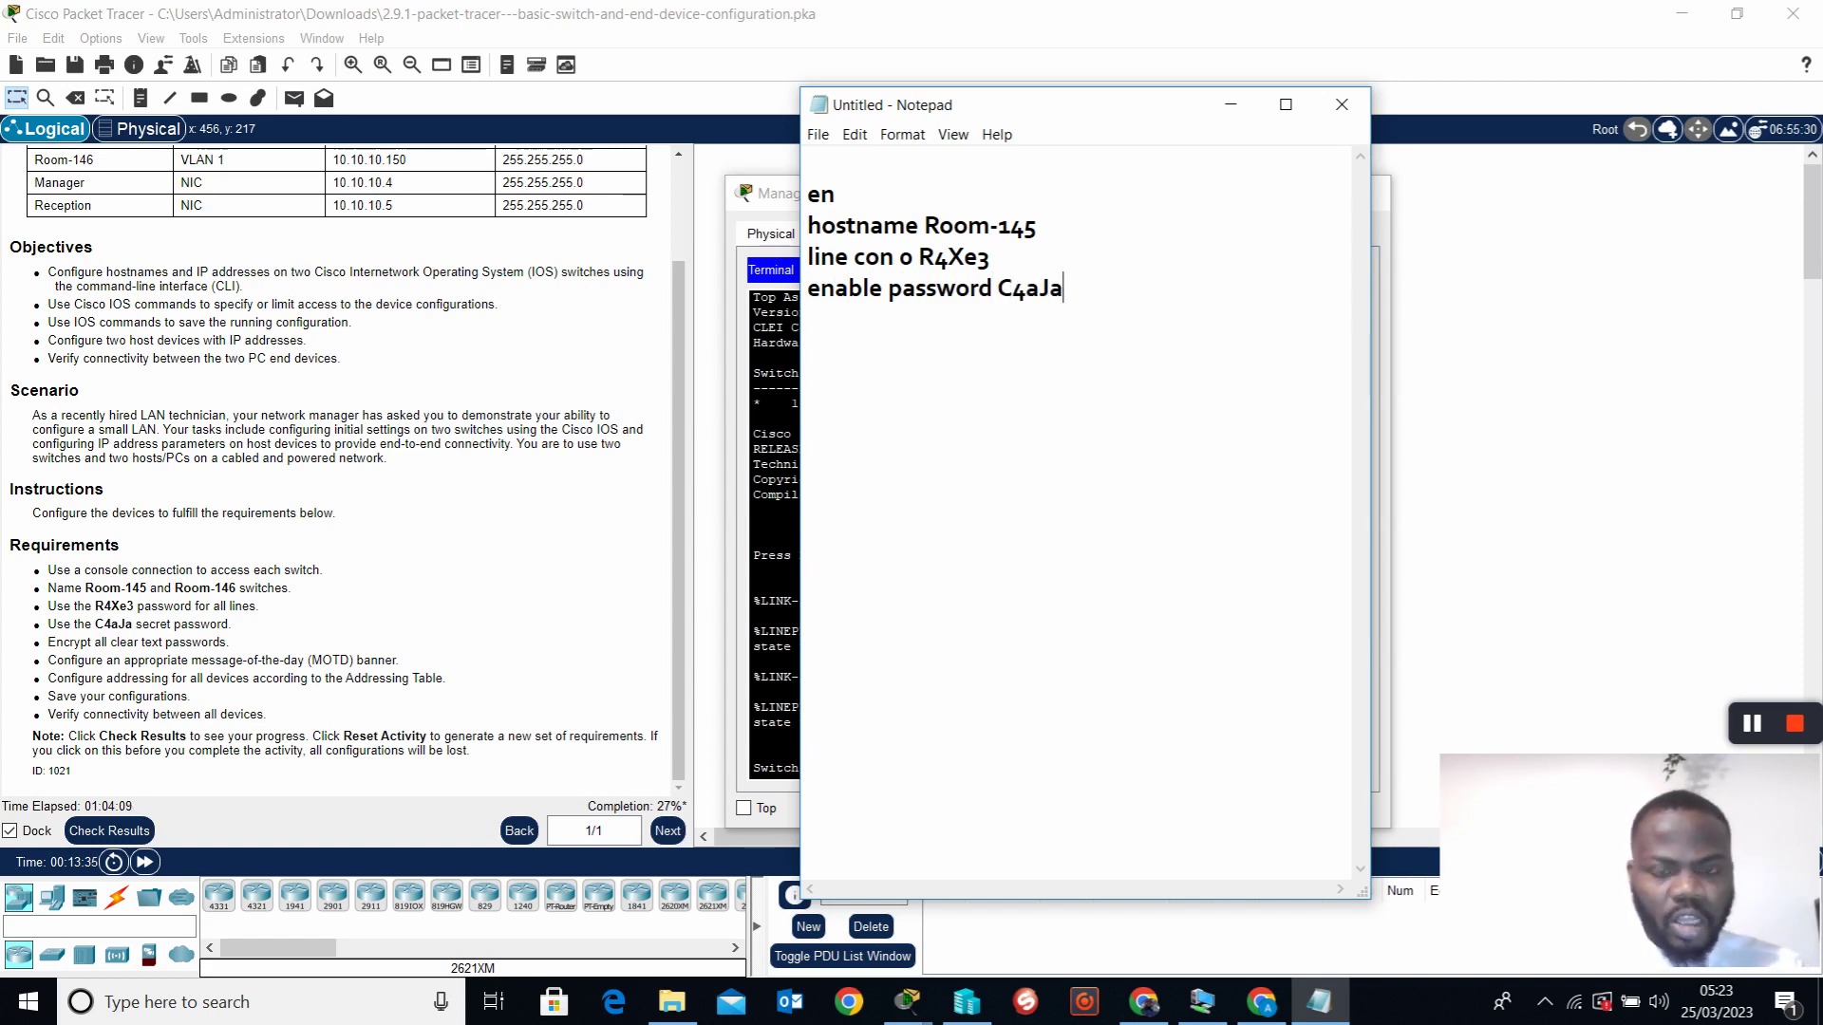
key(Return)
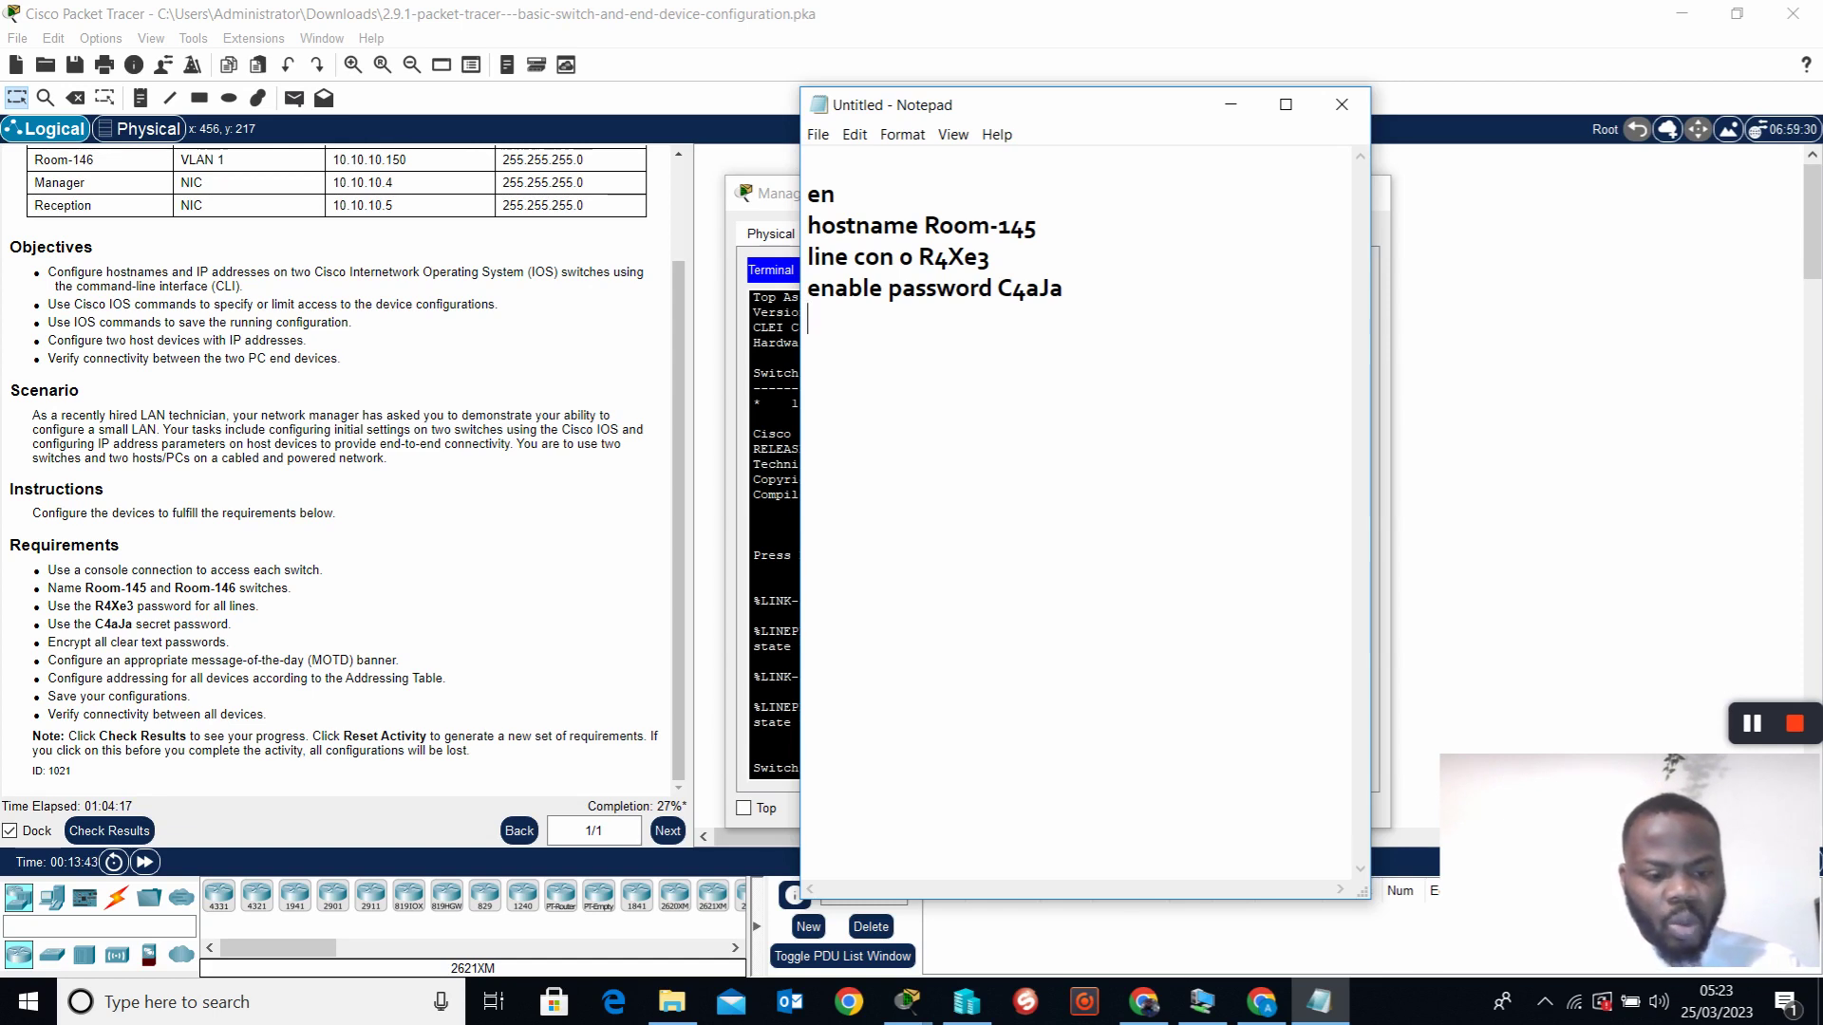
text(serv)
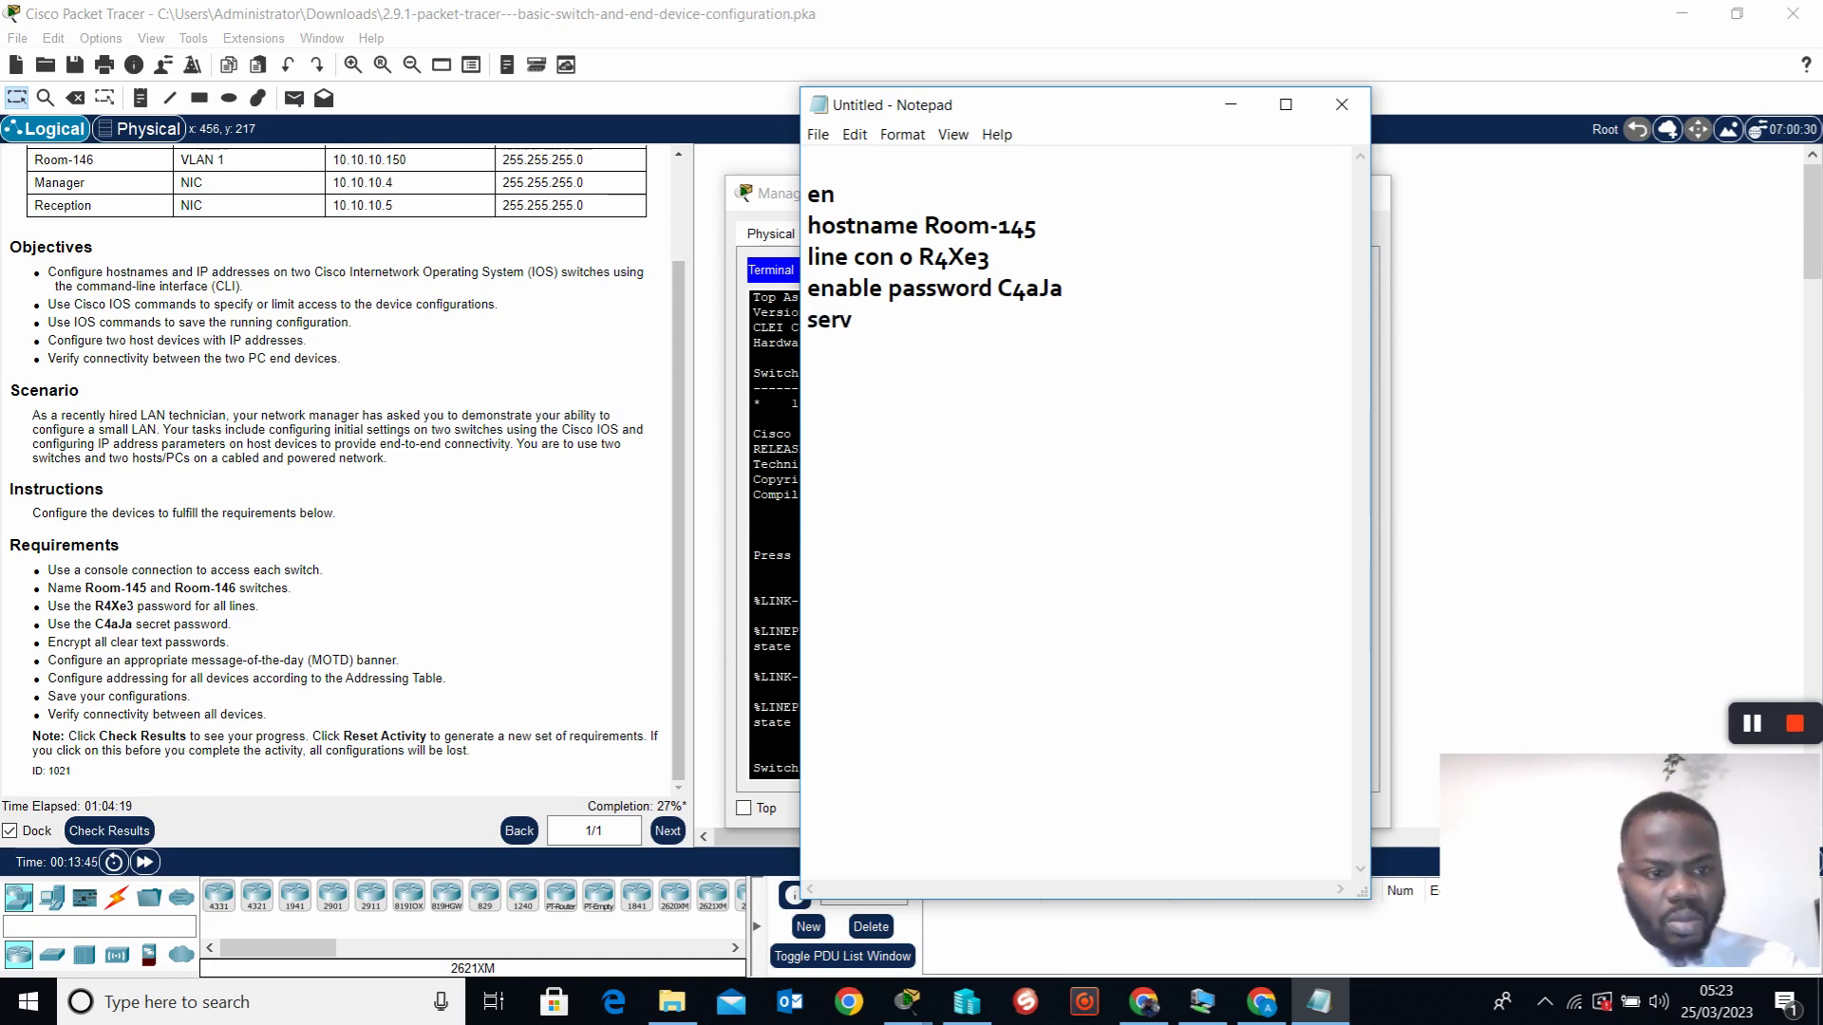
text(ice )
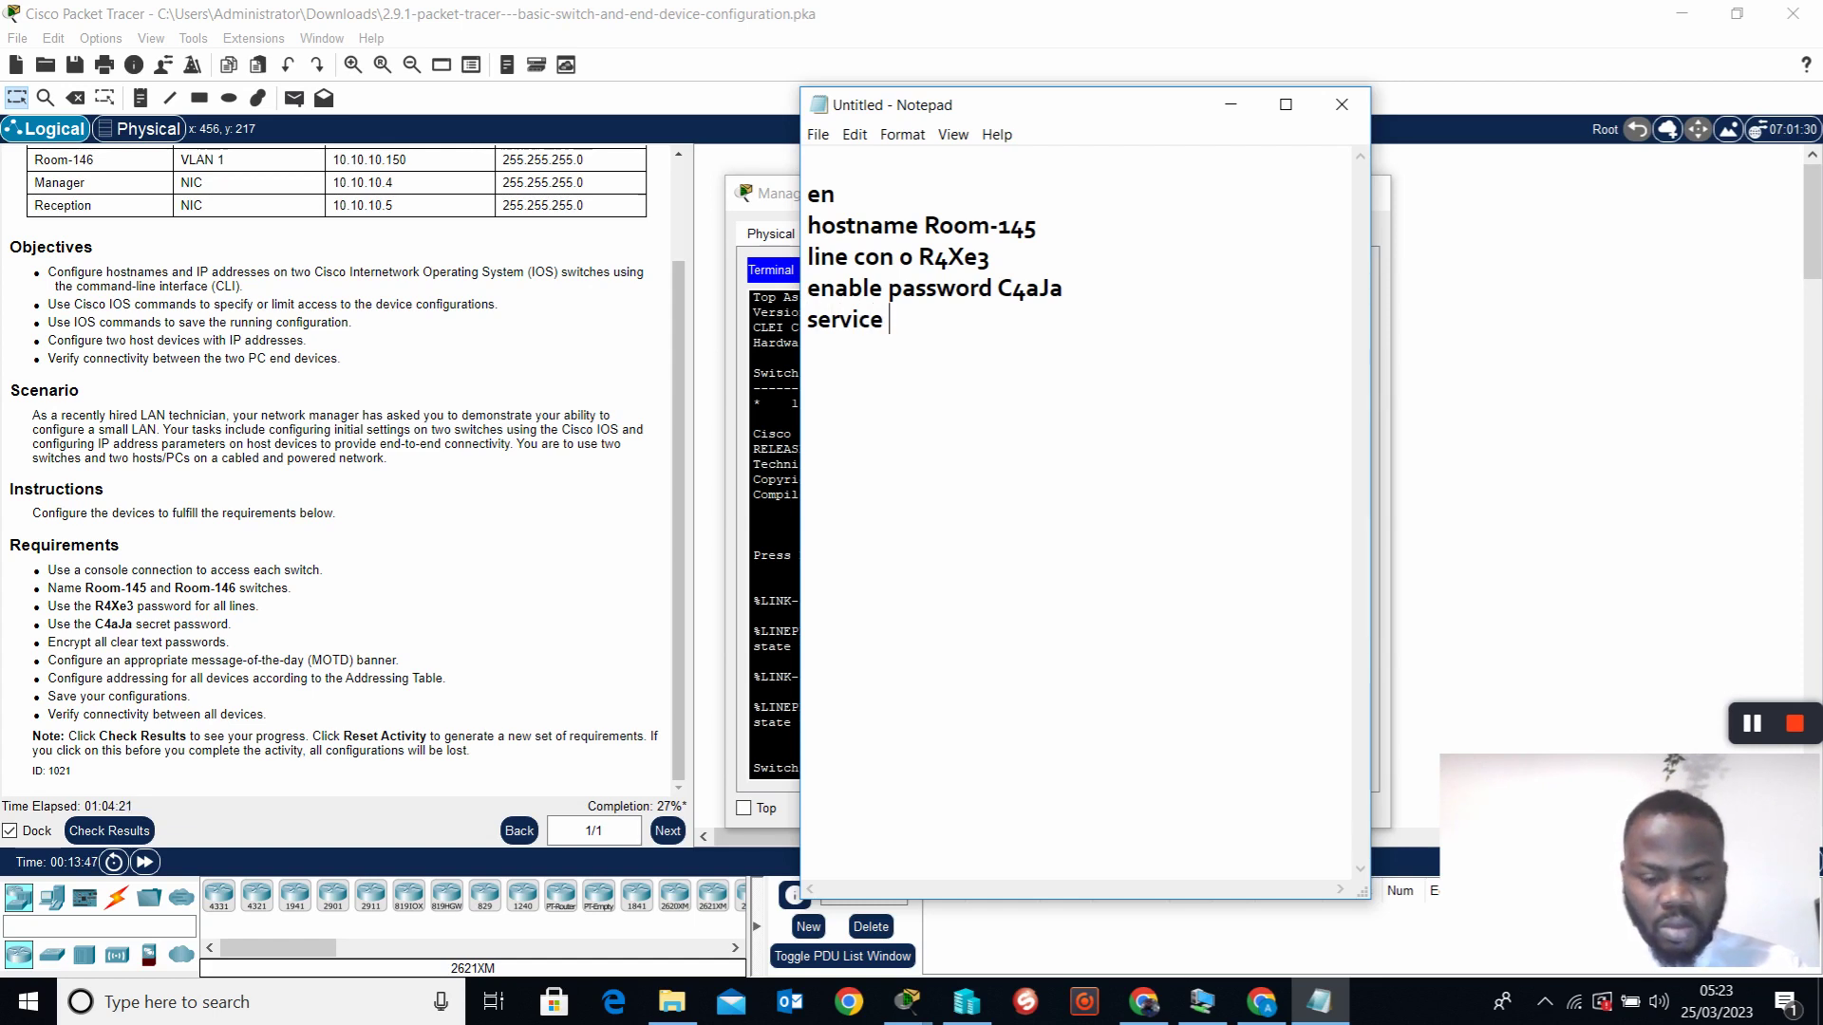
text(pas)
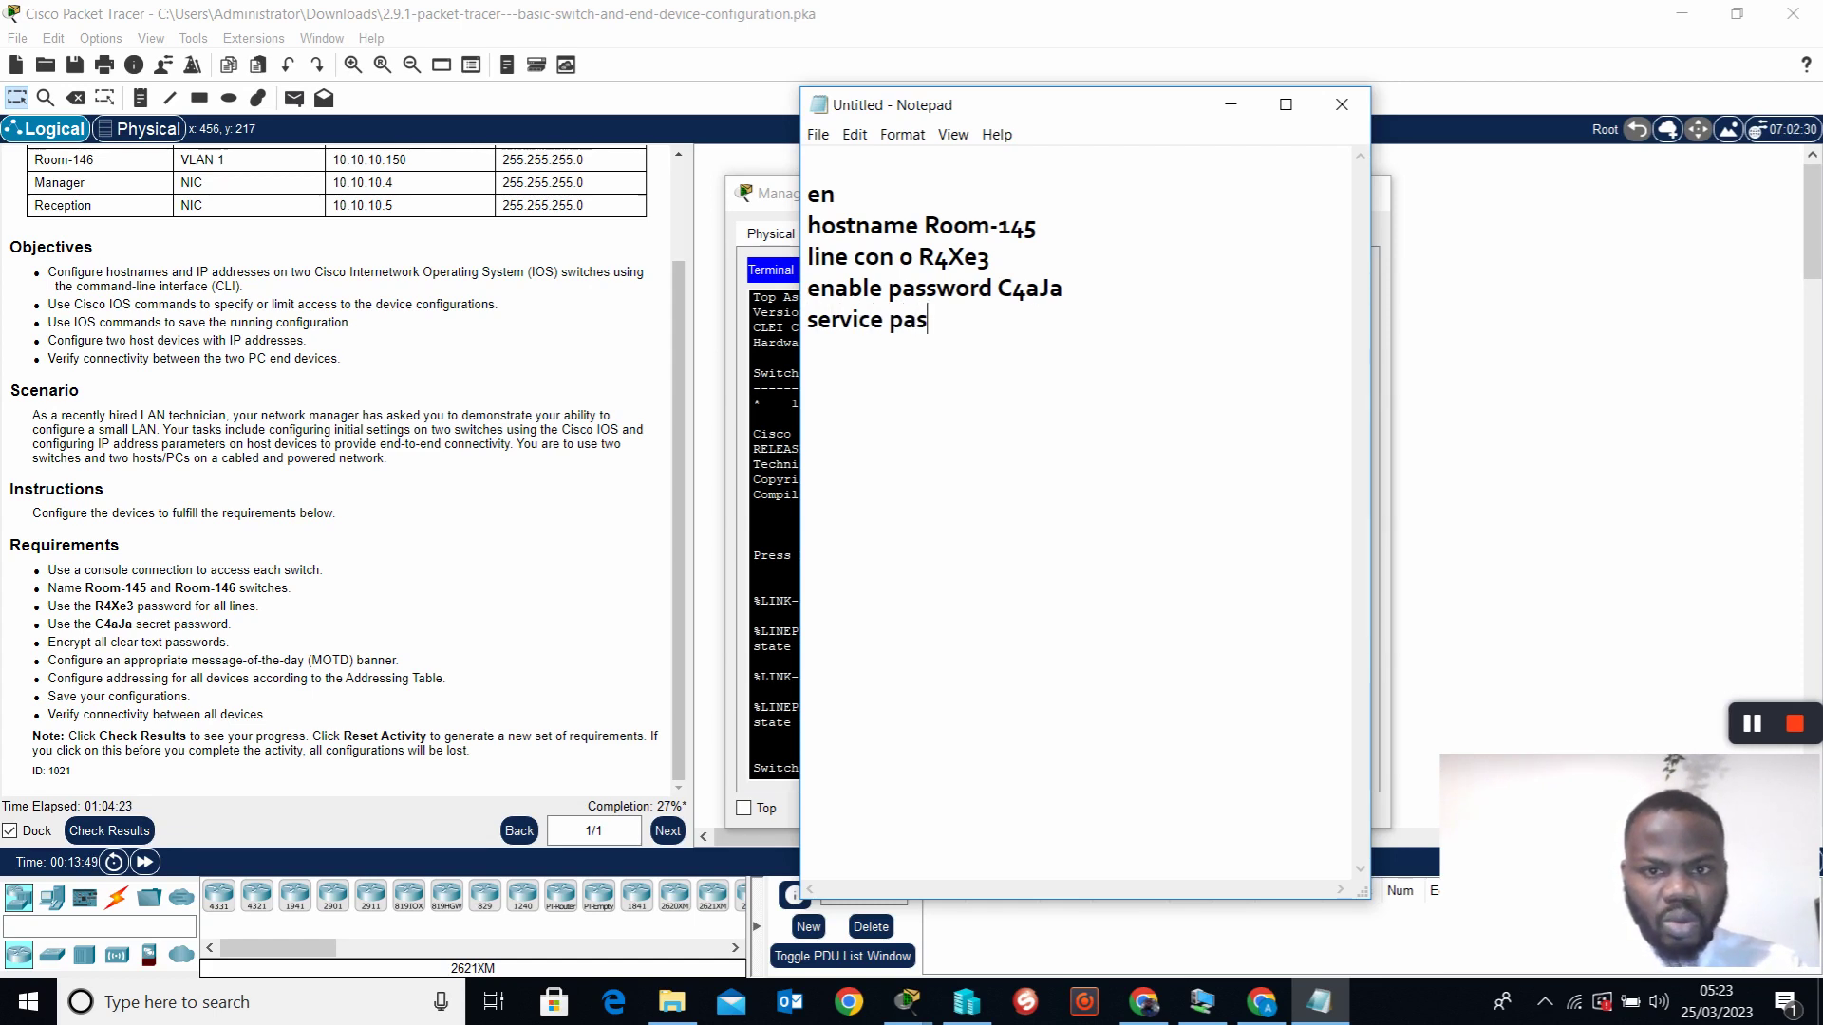
text(sword-en)
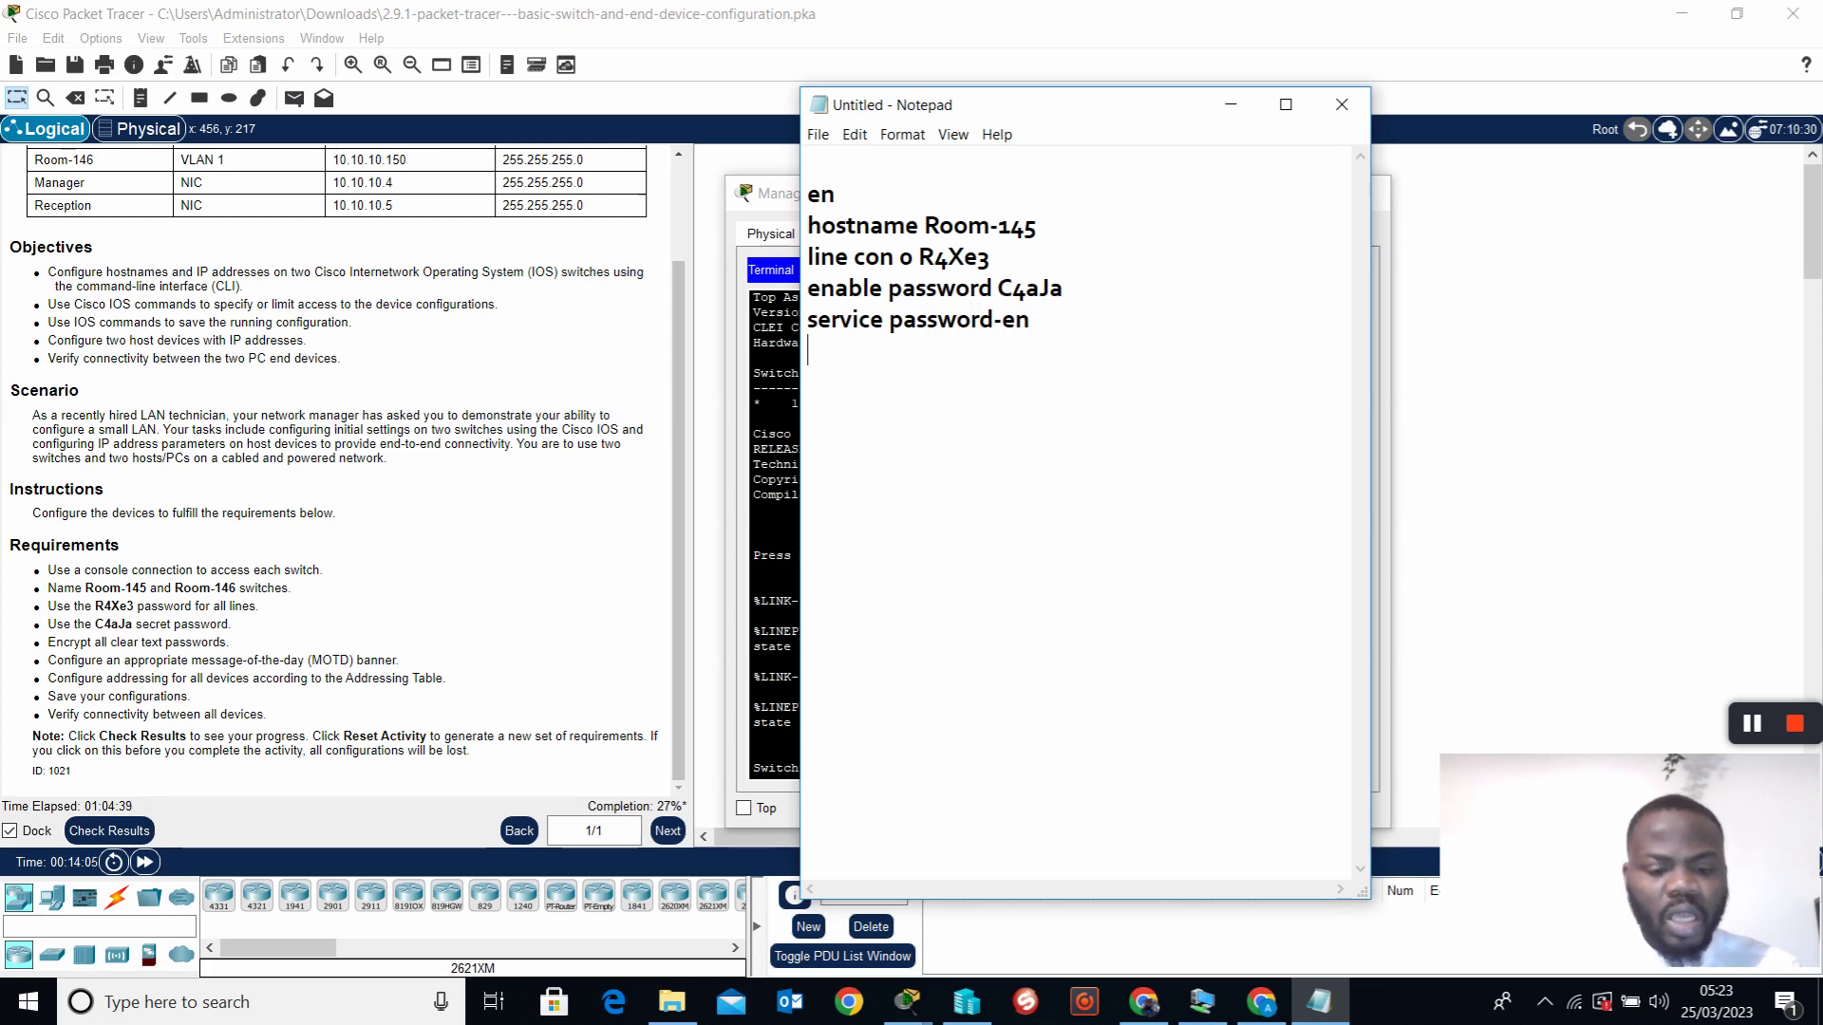
text(banner )
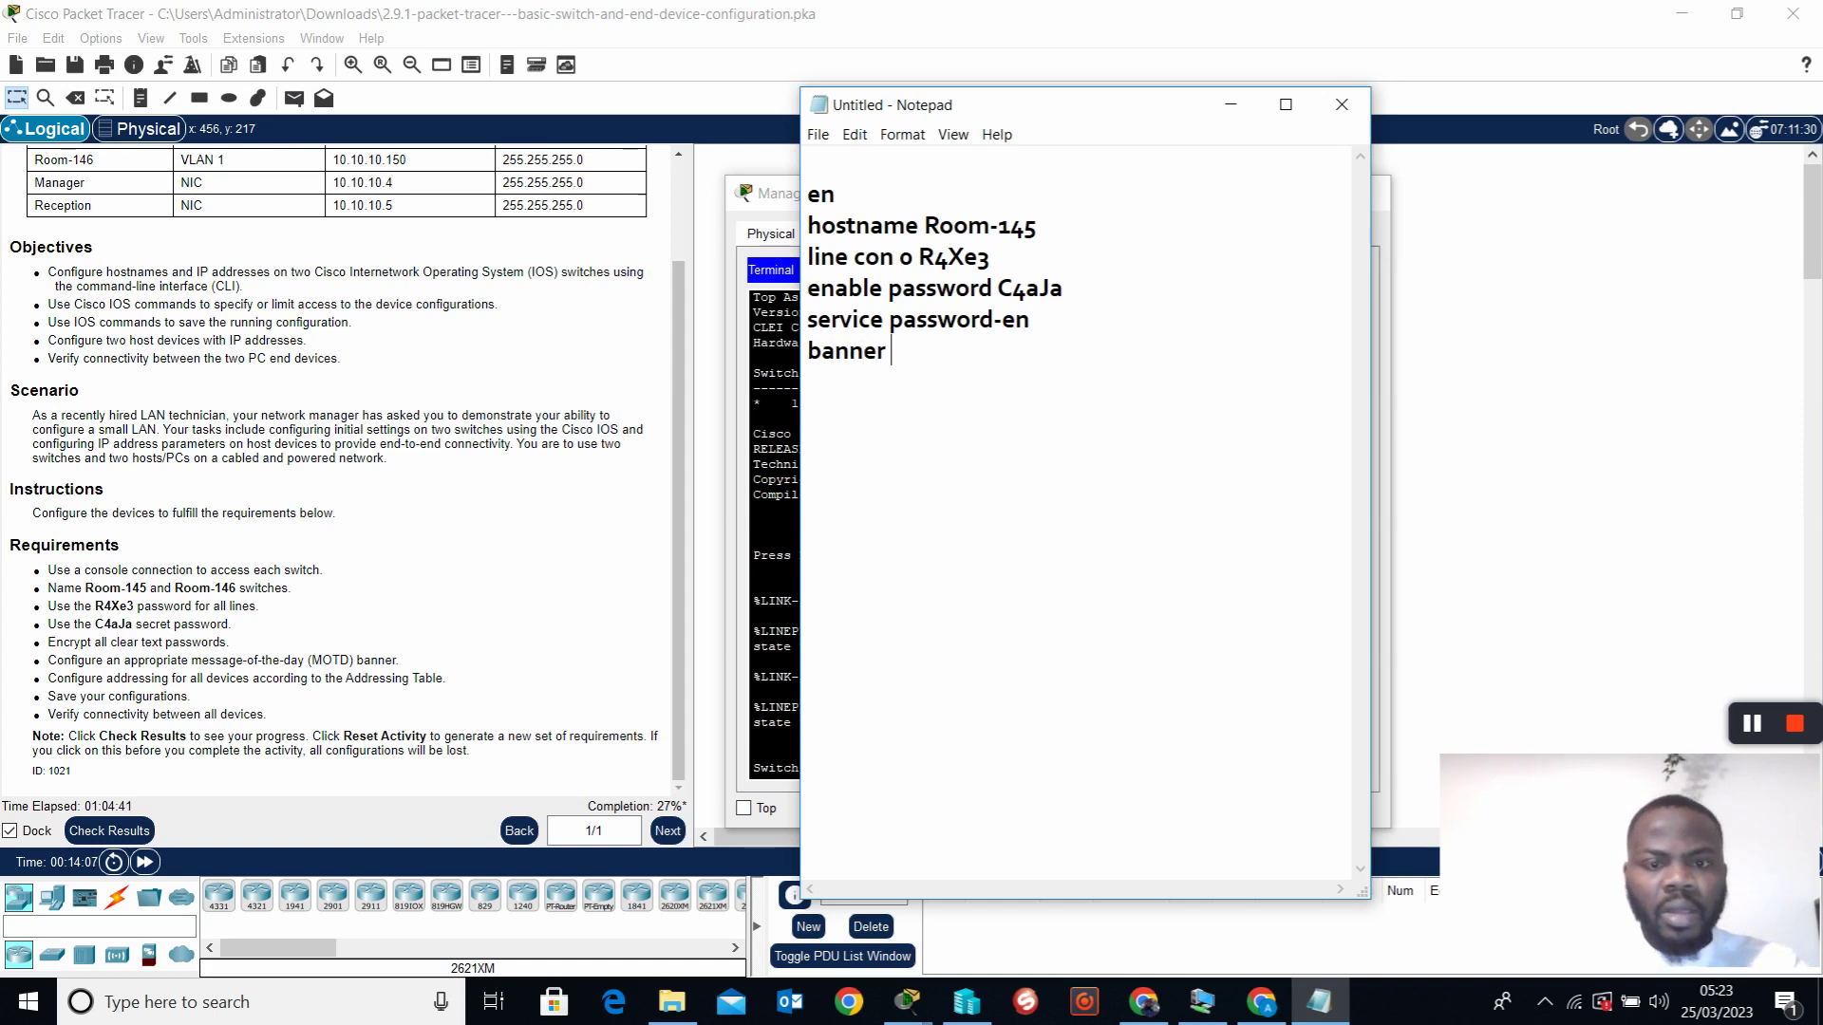
text(motd )
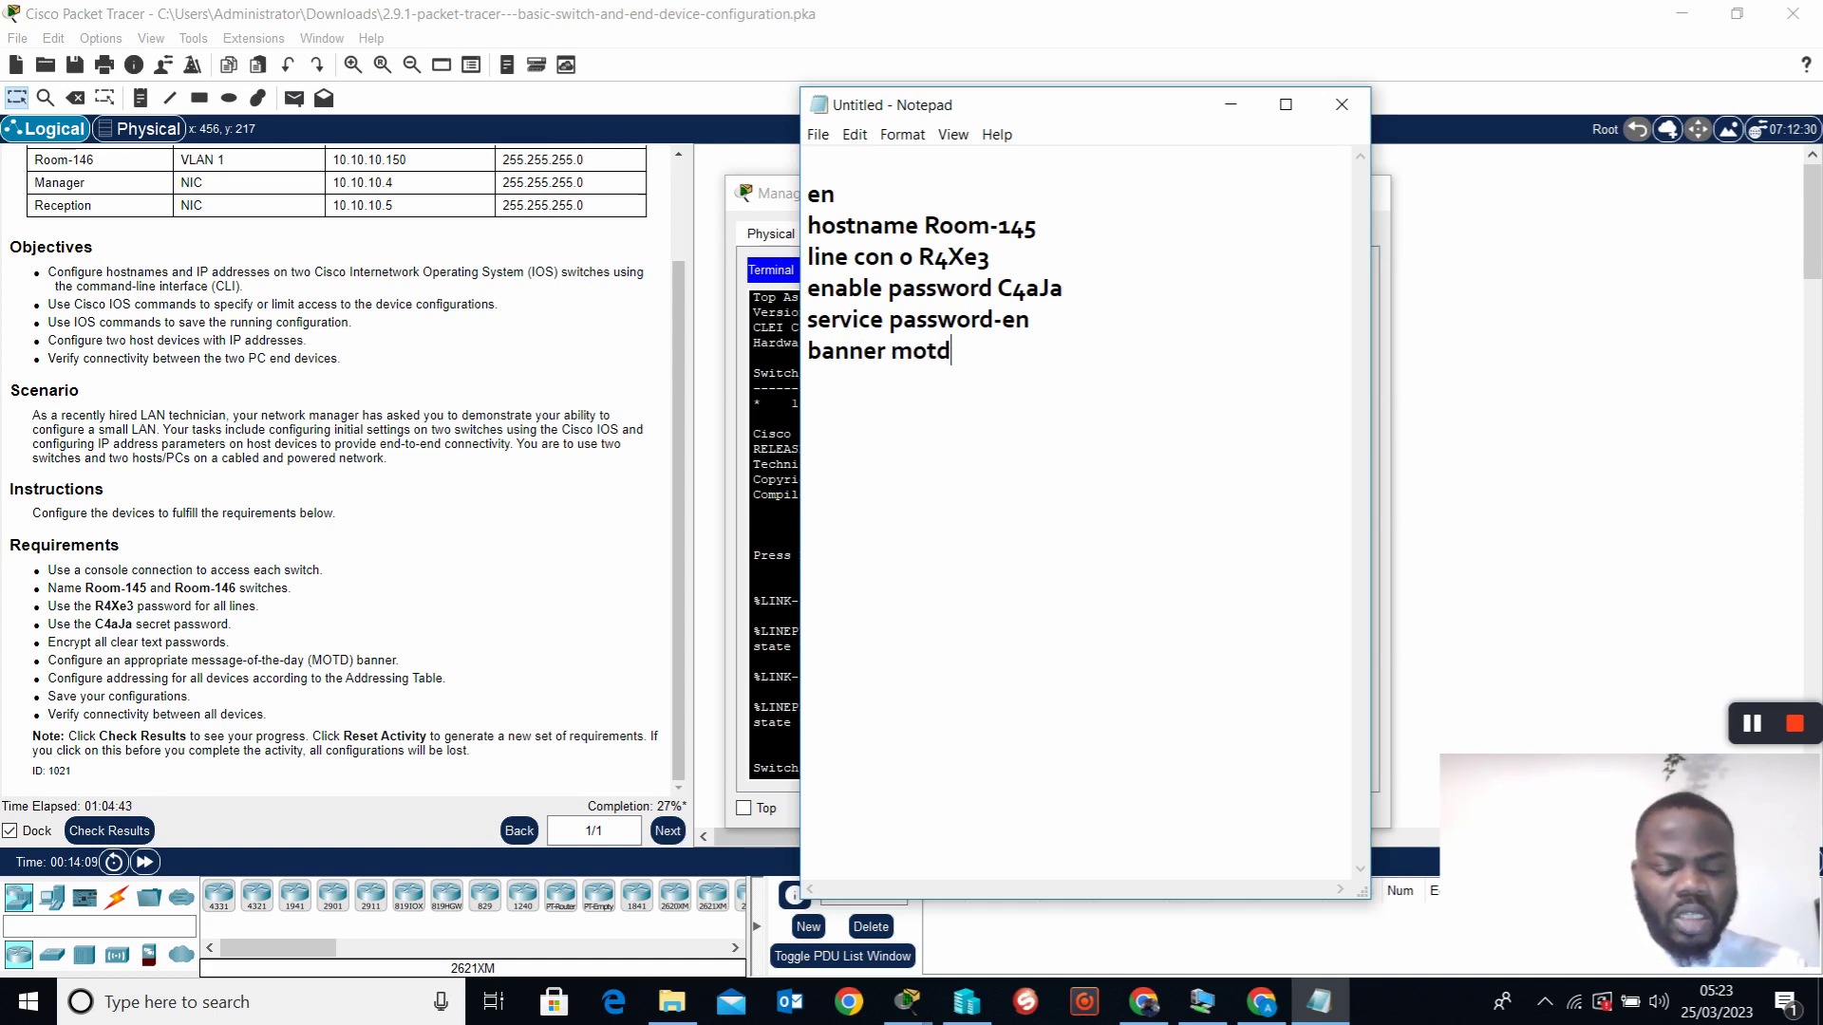
text($ A)
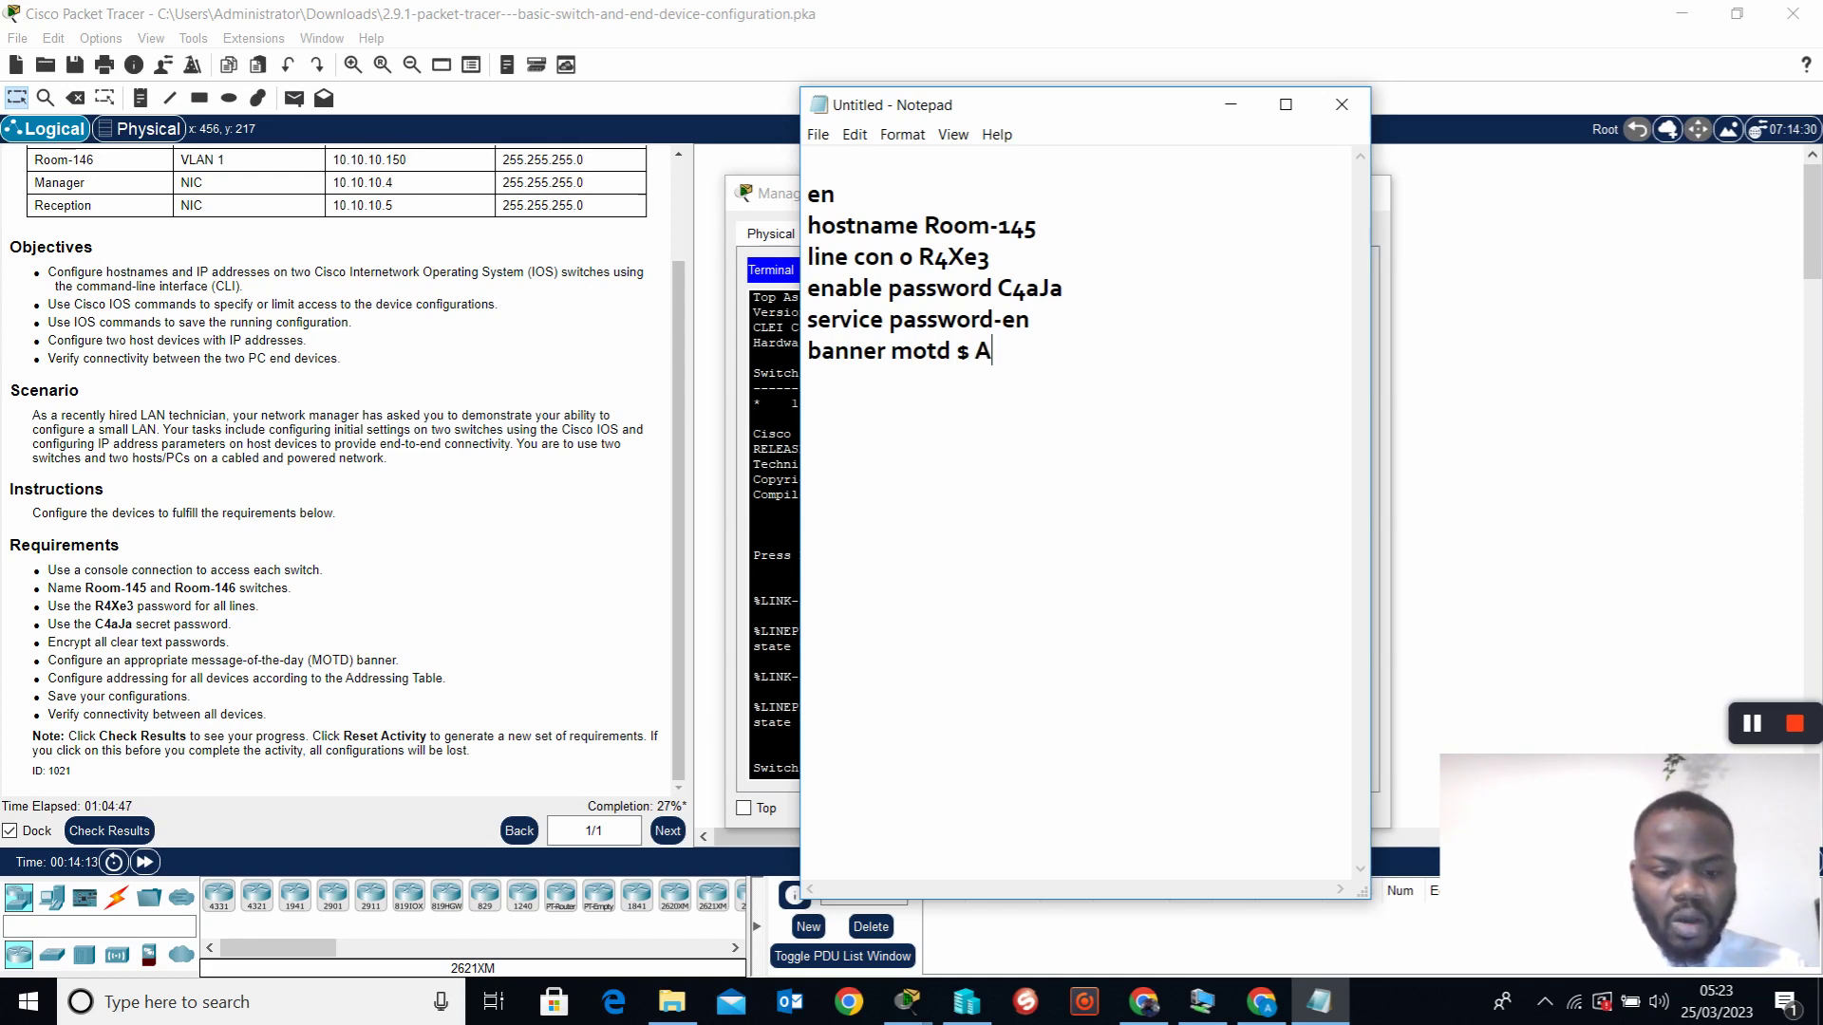
text(uthotized c)
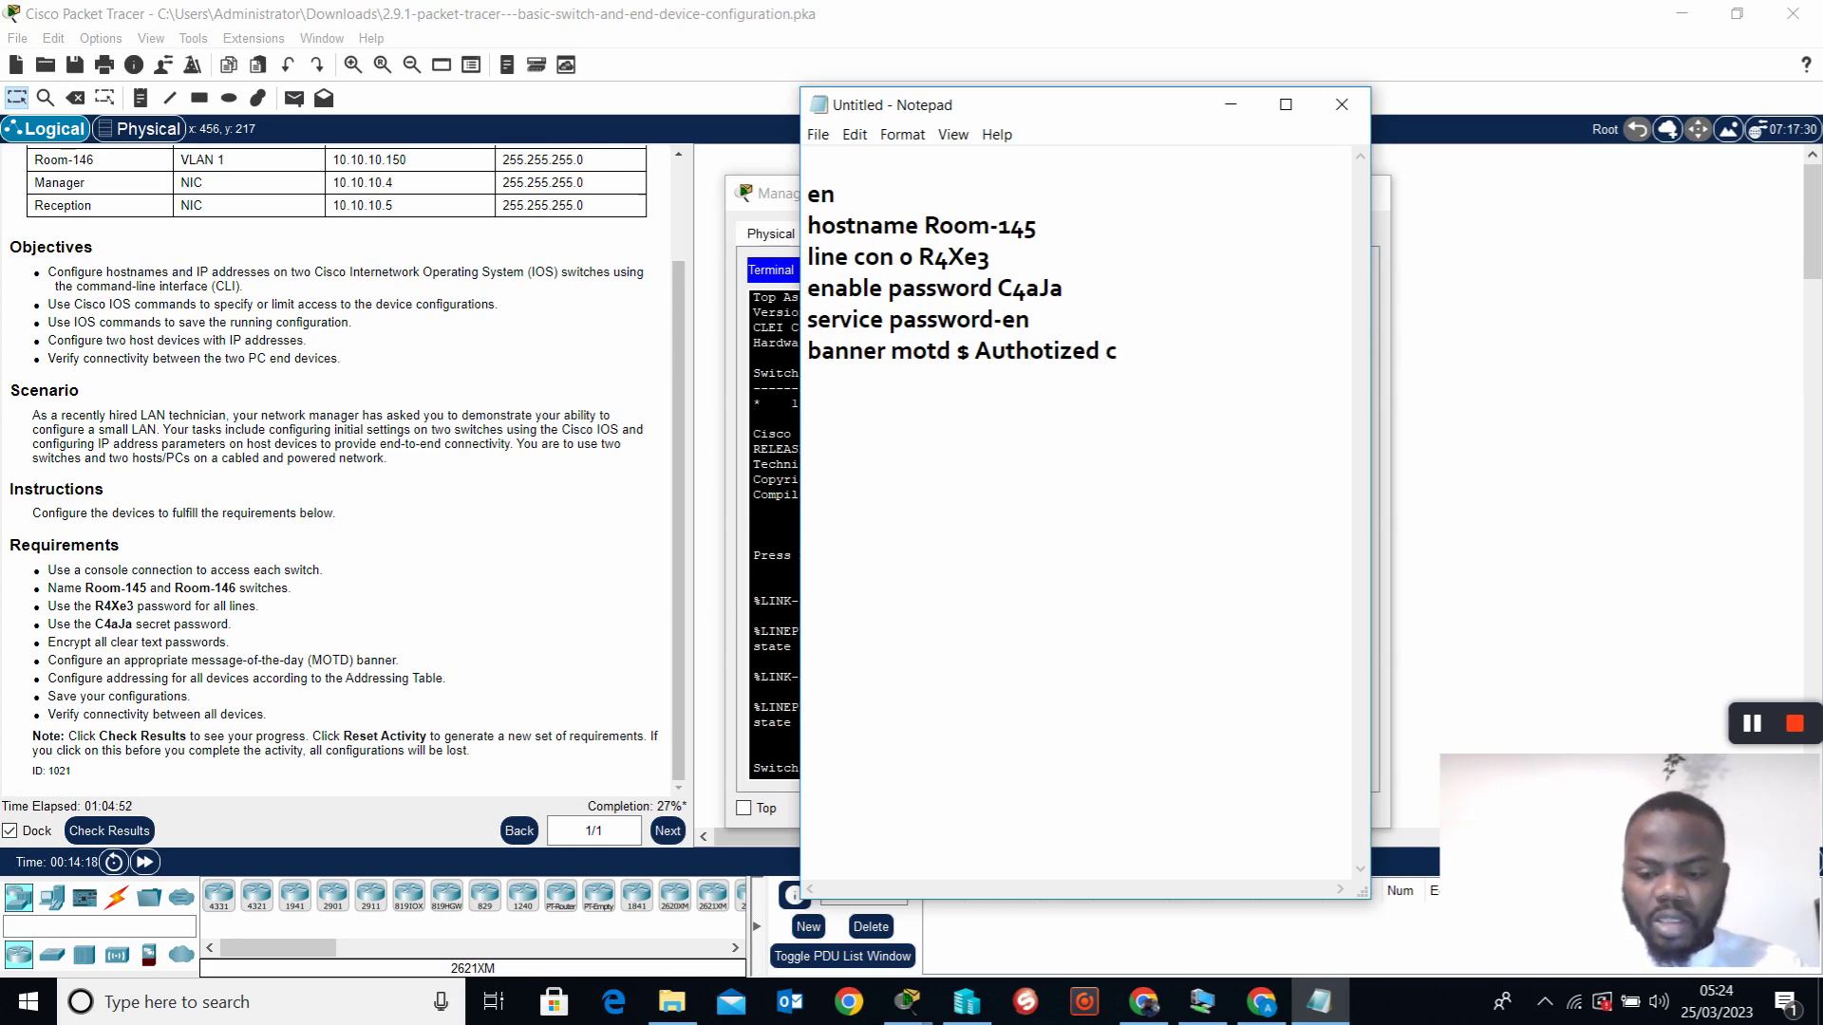
key(BackSpace)
text(Access On)
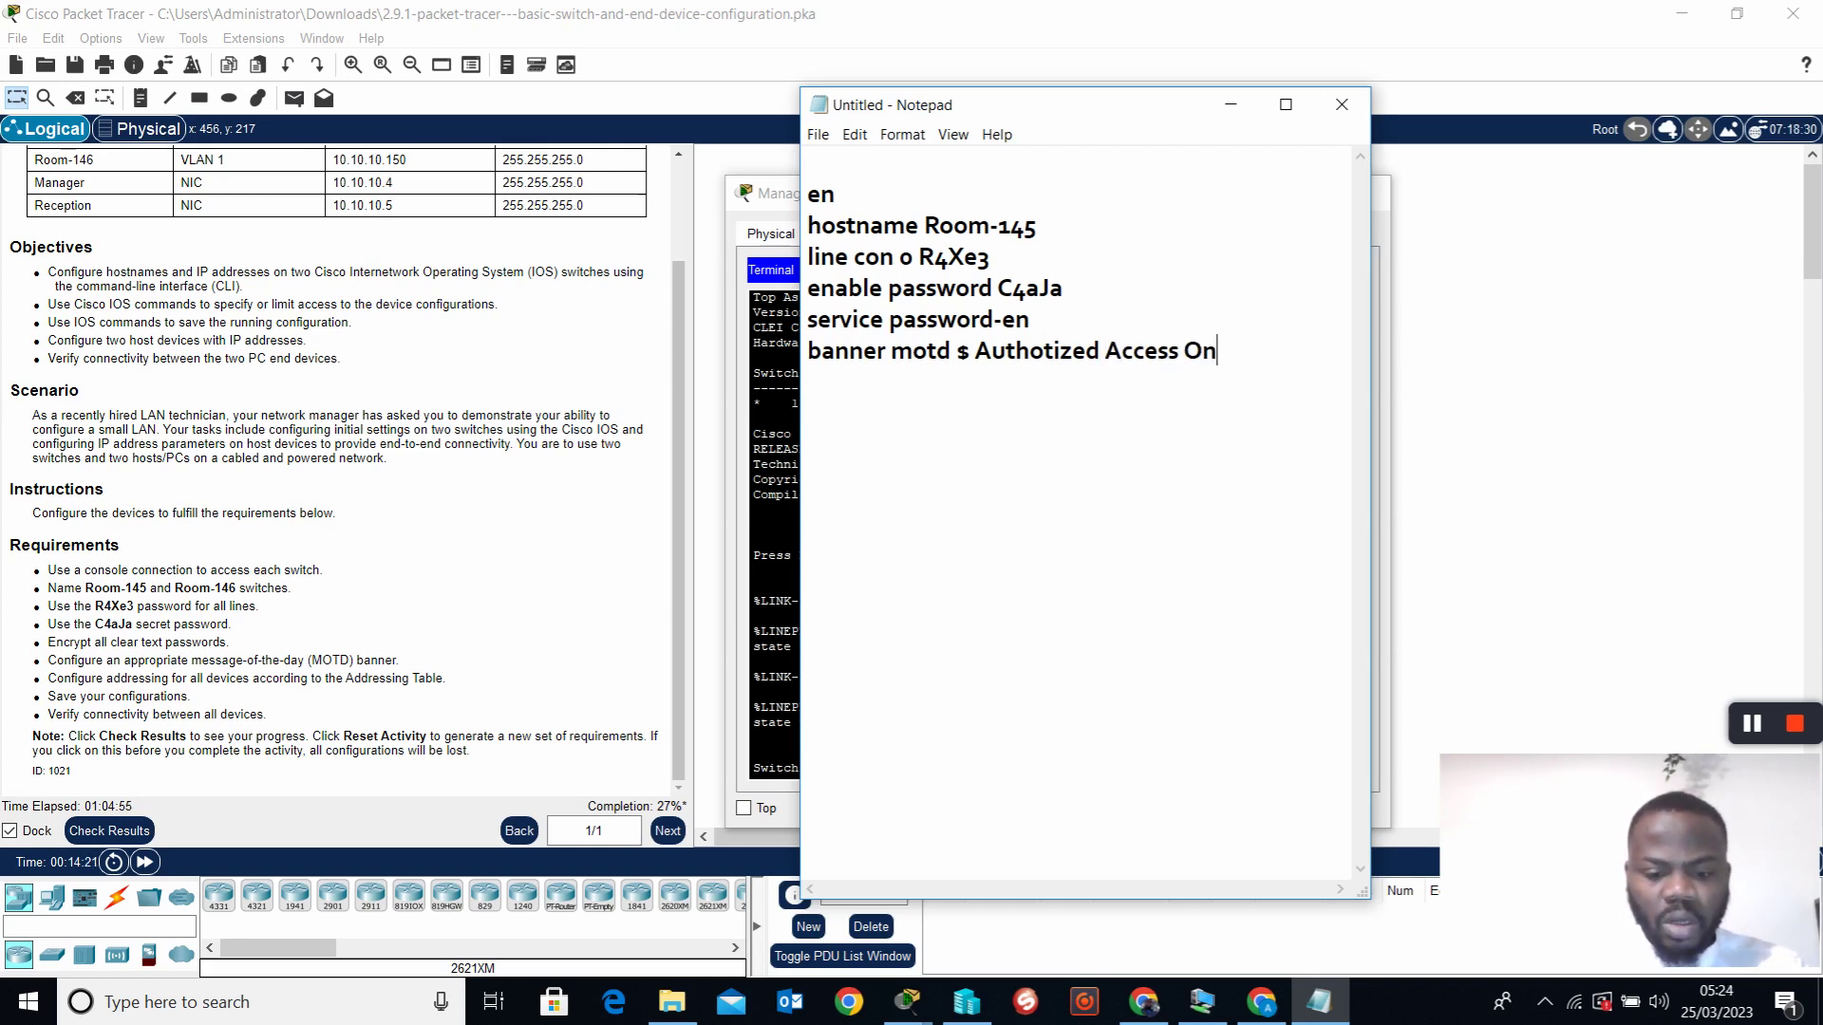
text(ly $)
key(Return)
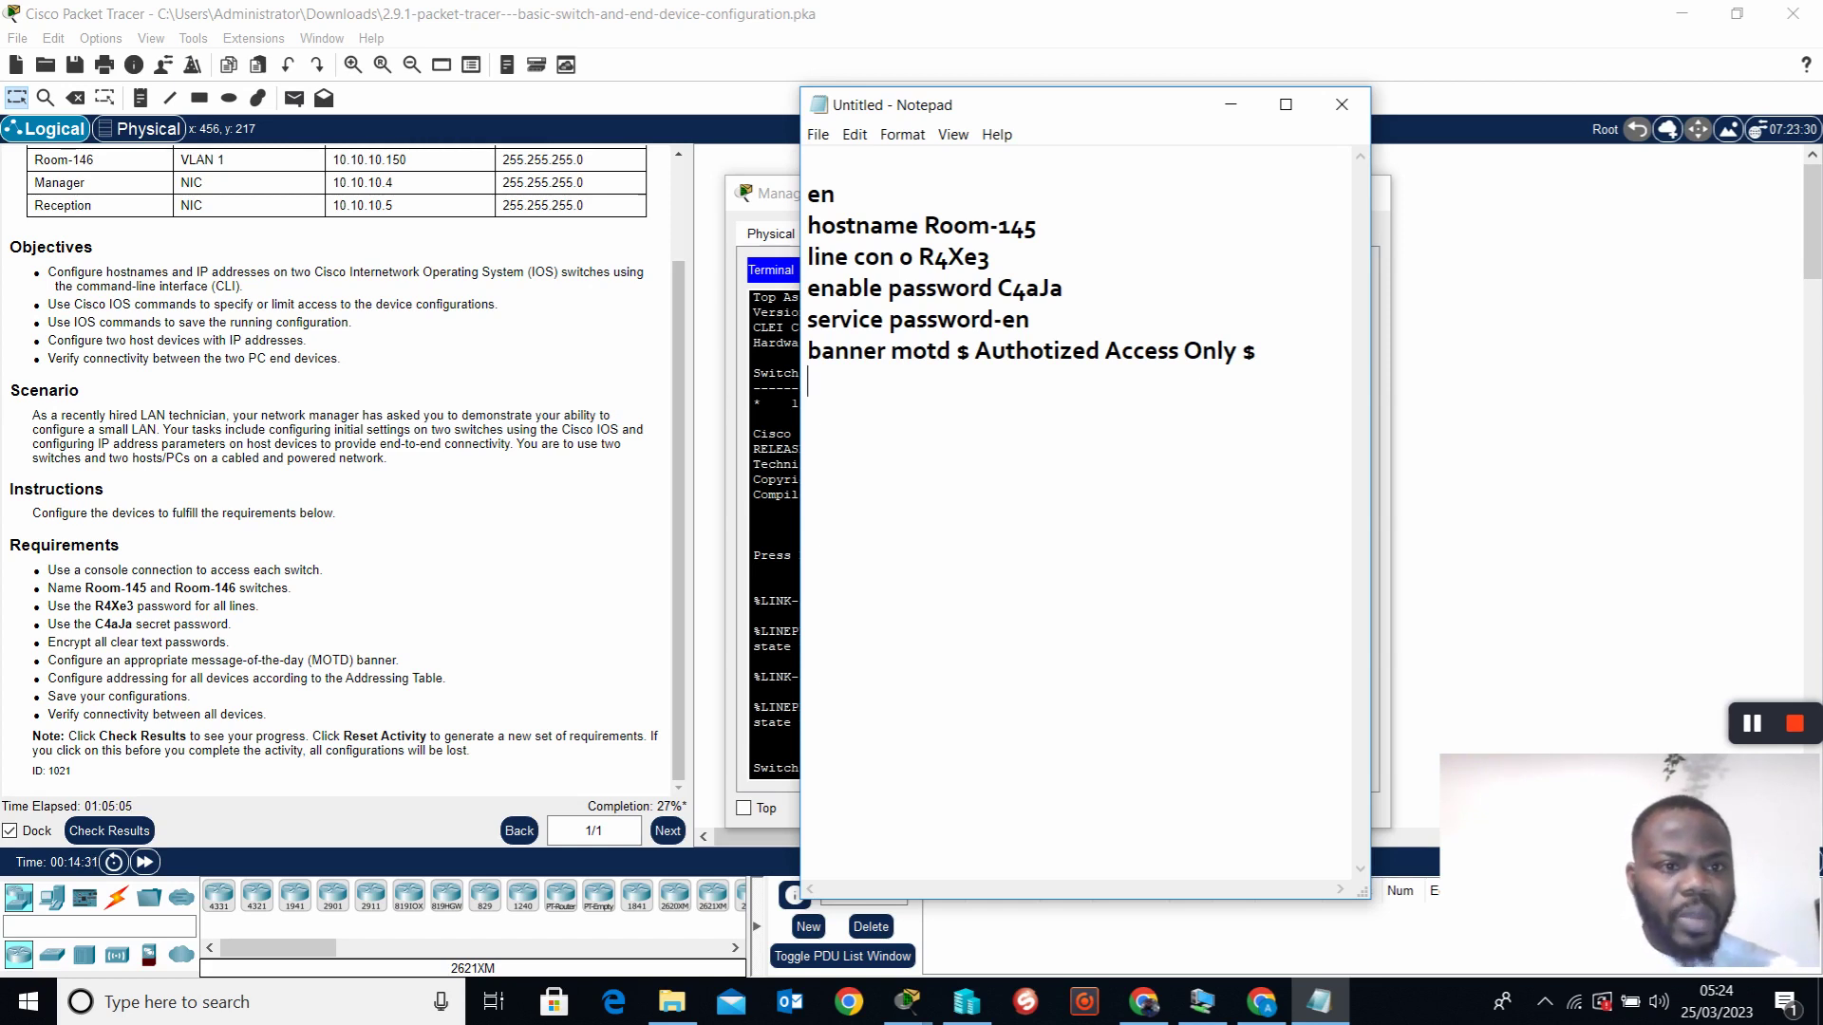
scroll(359, 335, up, 2)
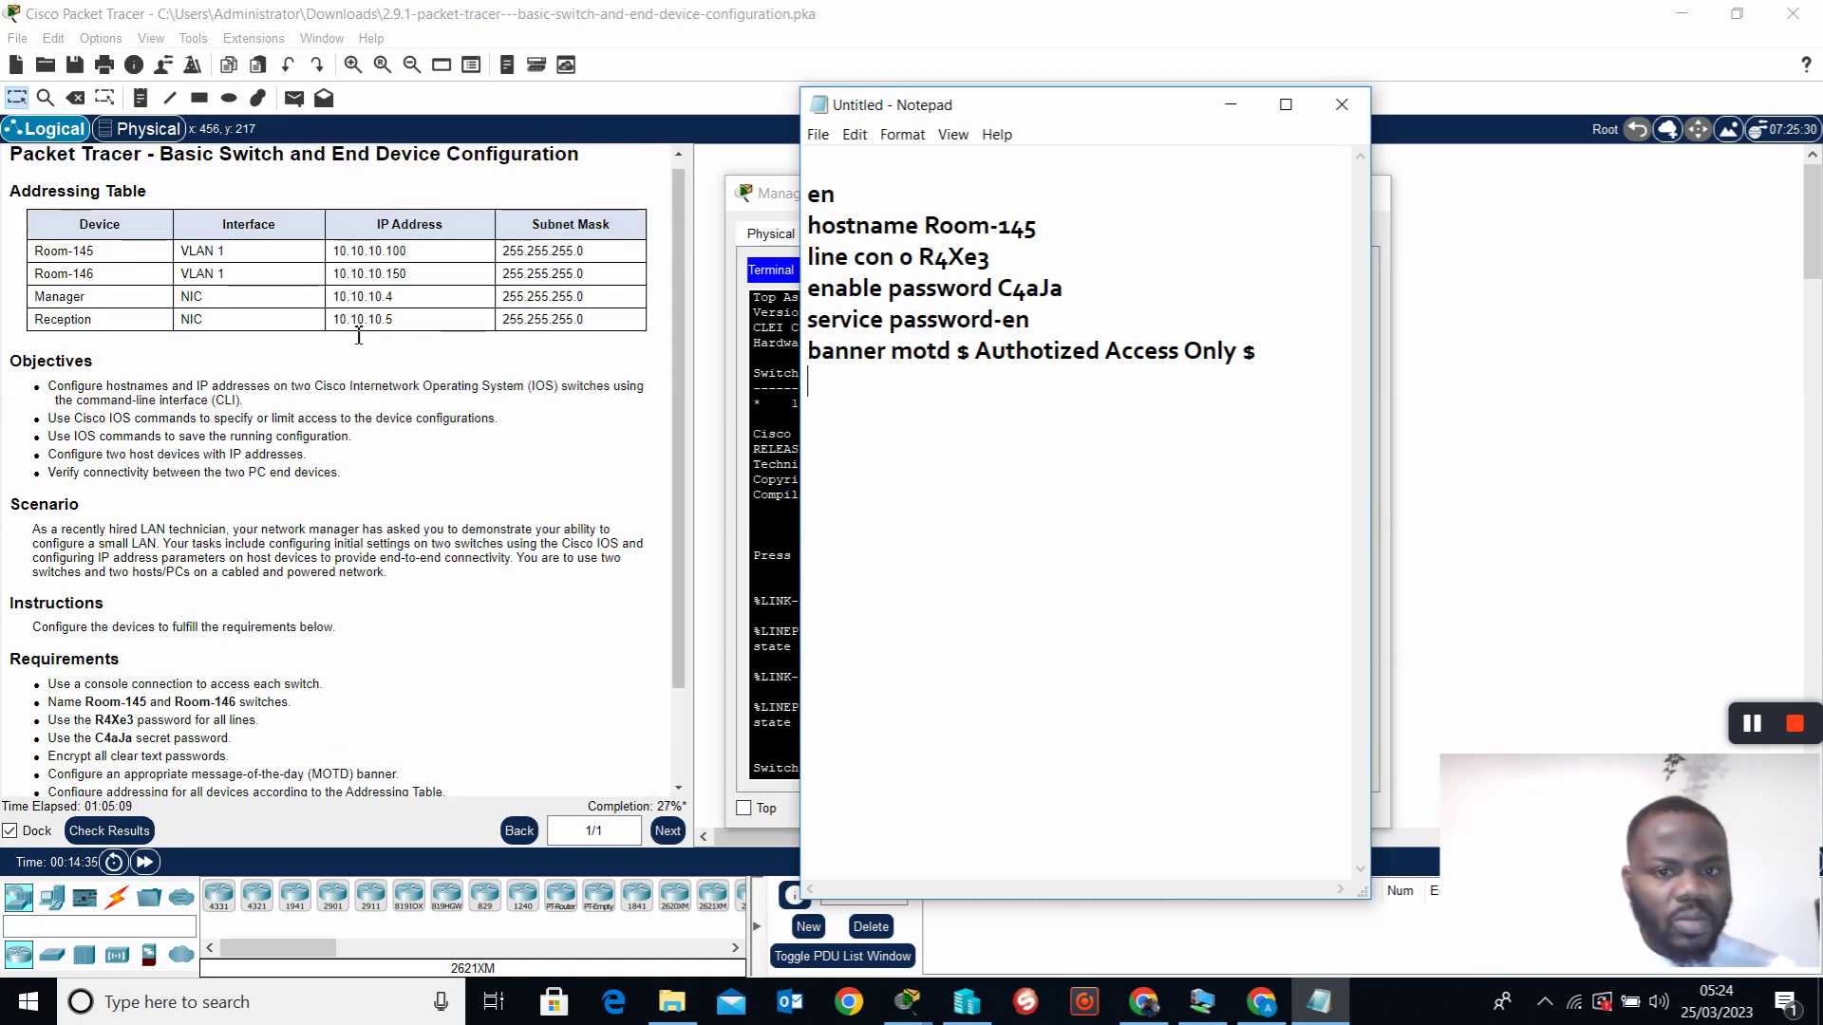
scroll(359, 335, down, 1)
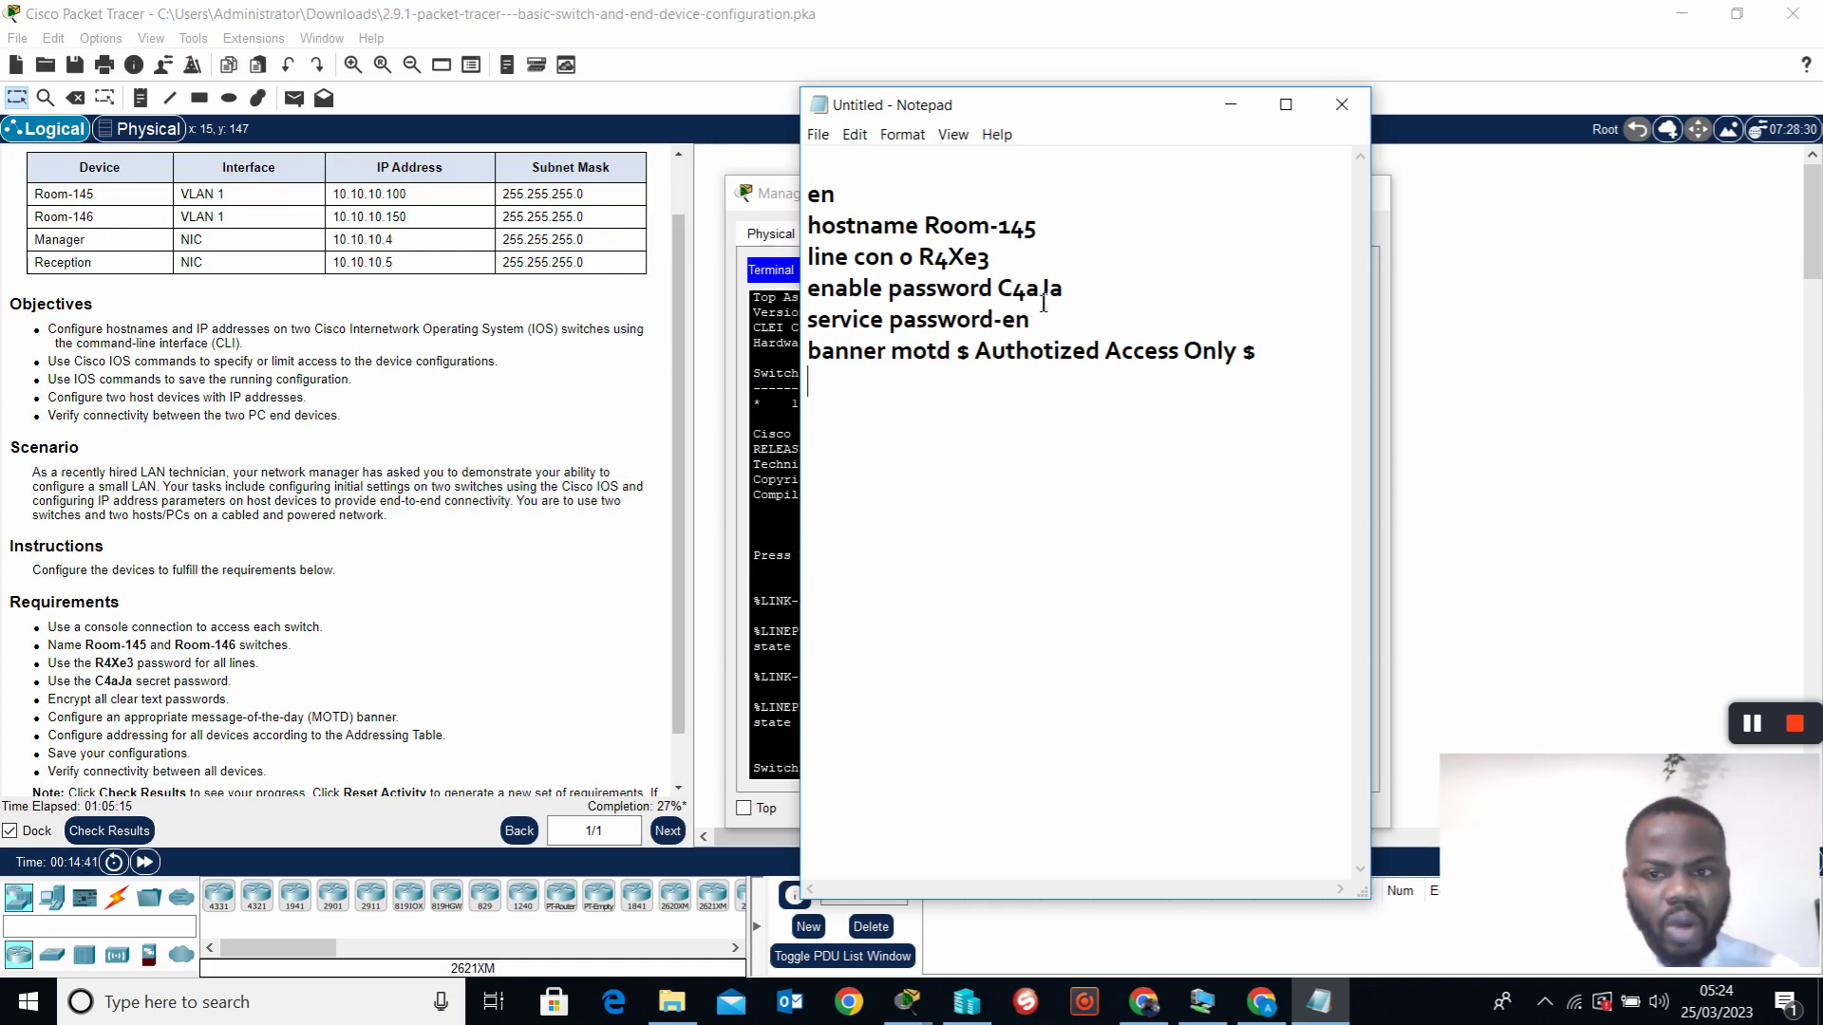
scroll(515, 621, down, 1)
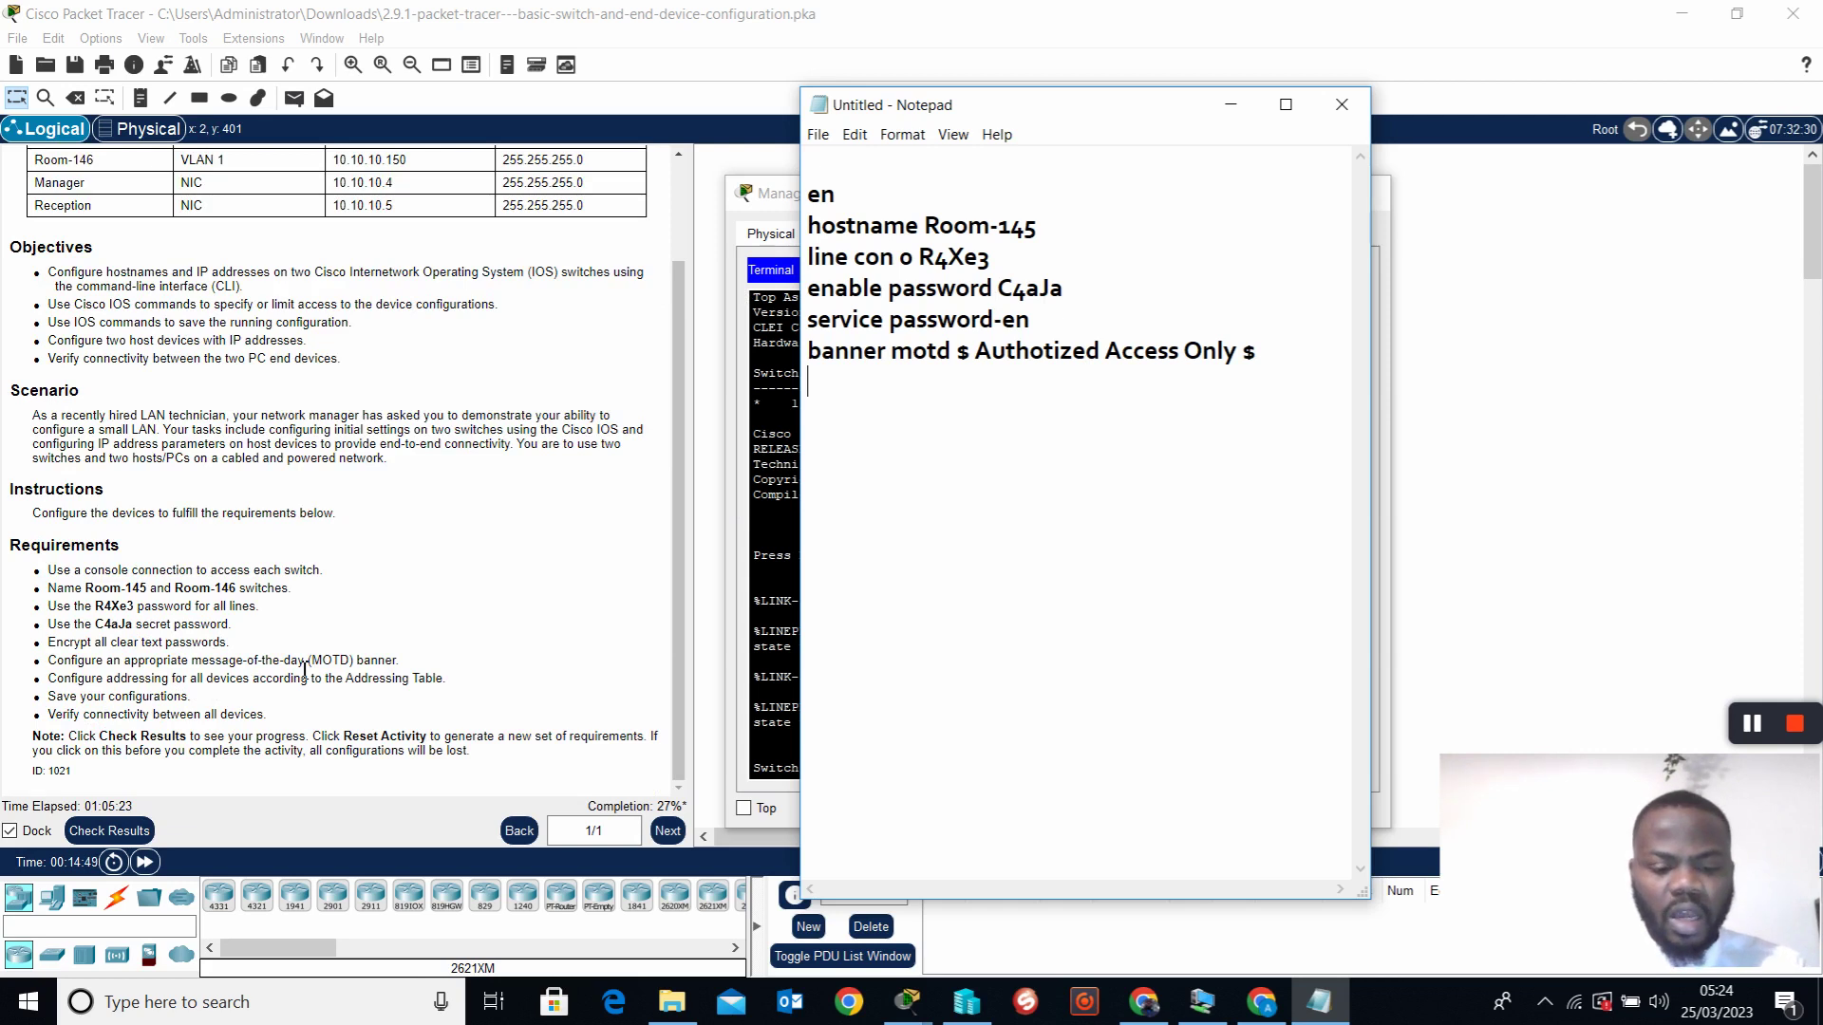
text(int)
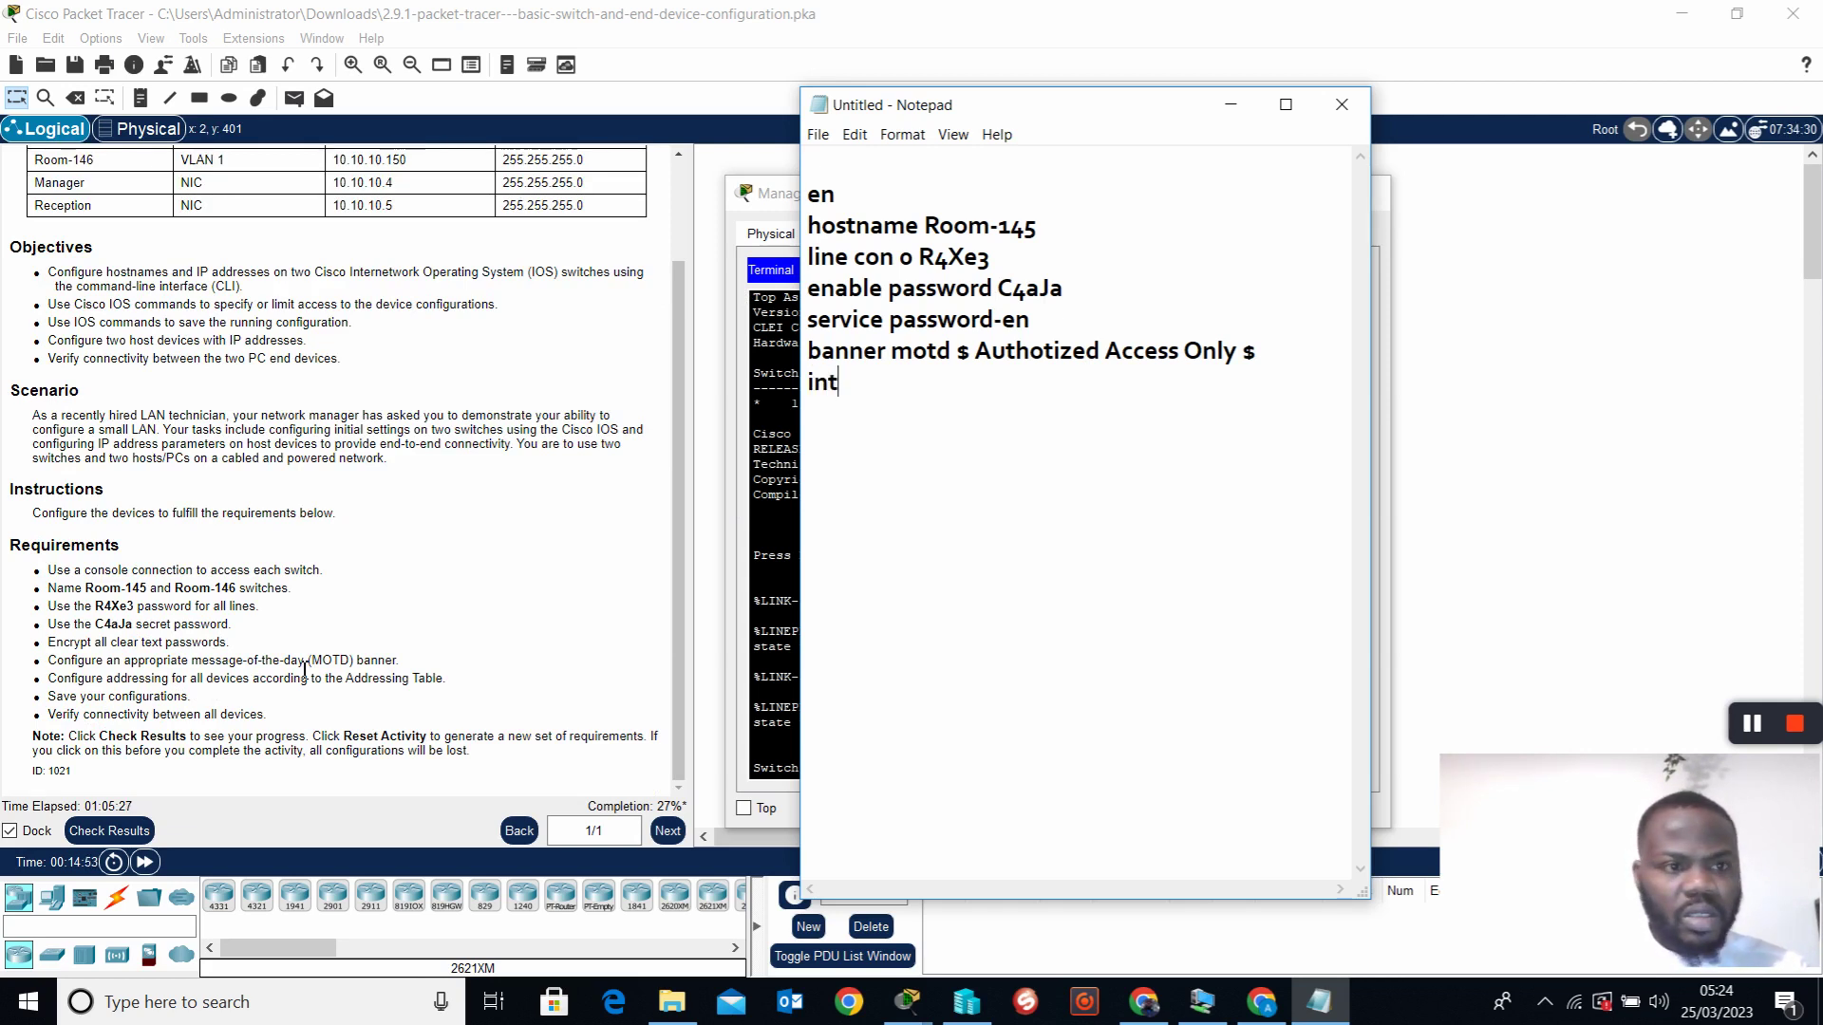
text( vlan1)
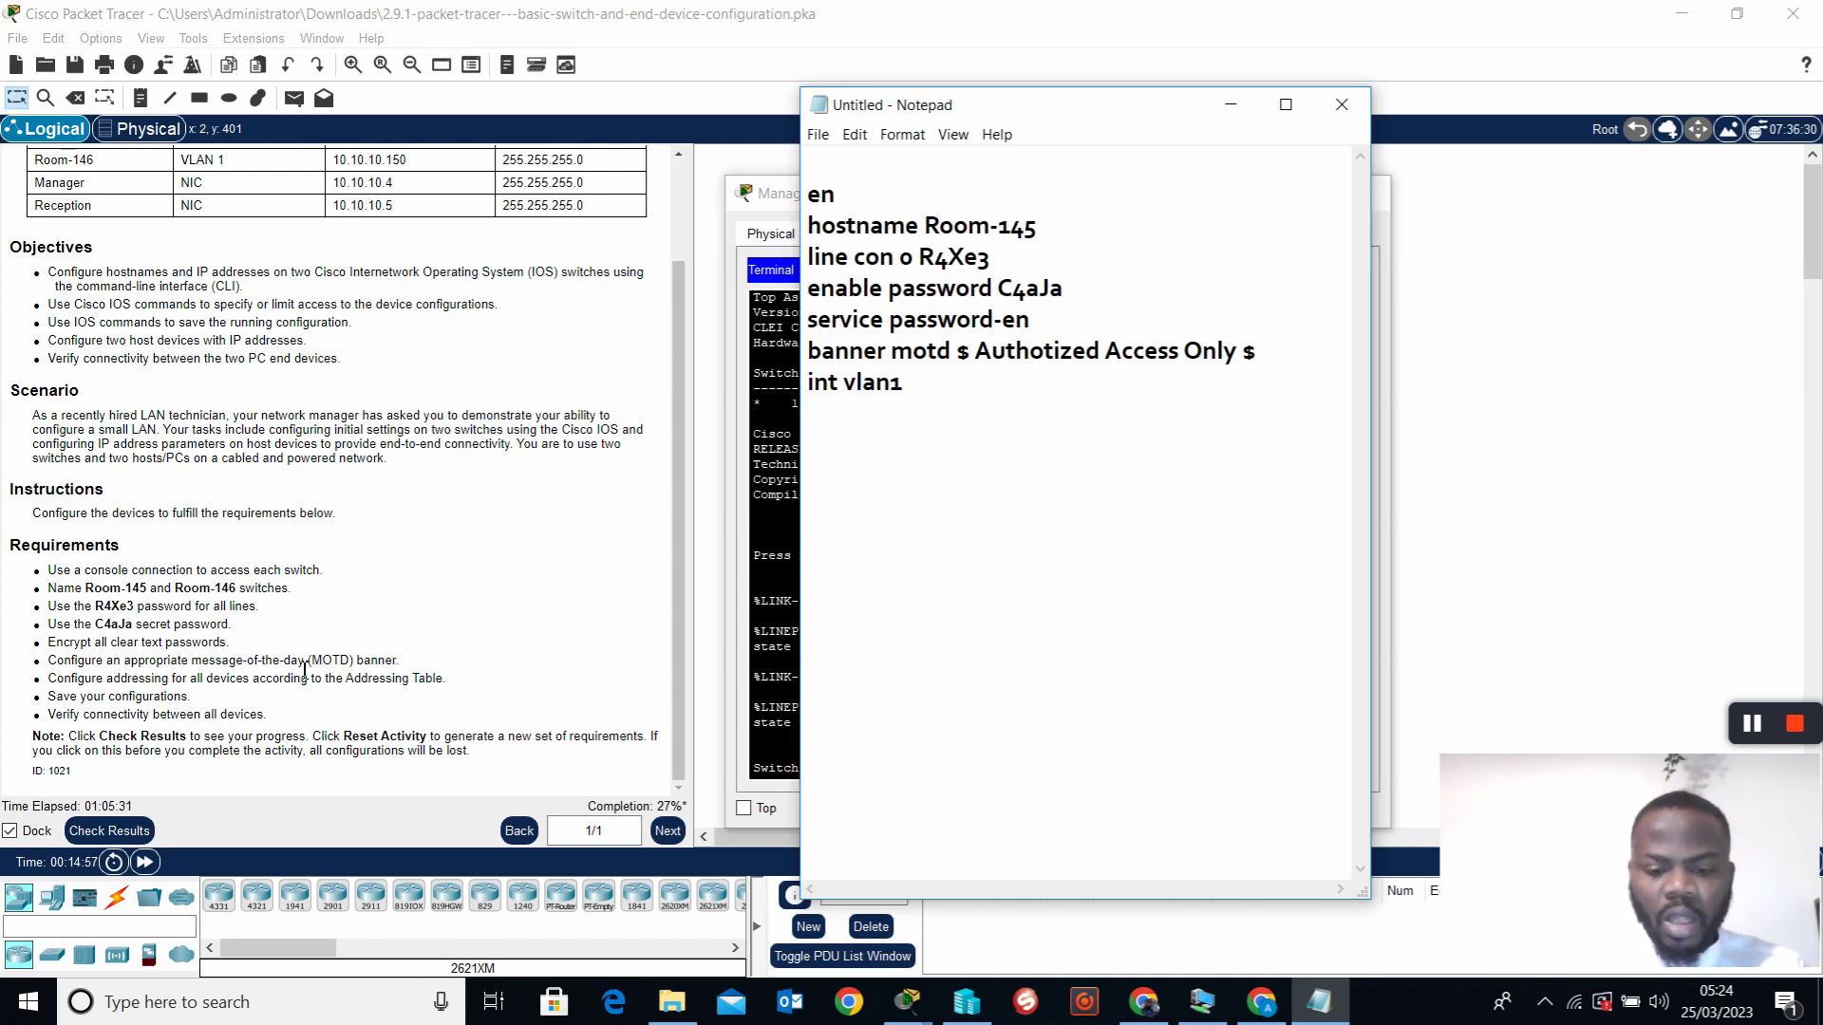
Add 'ip address 10.10.10.100 255.255.255.0' and 'no shut' lines to the draft
key(Return)
text(ip address)
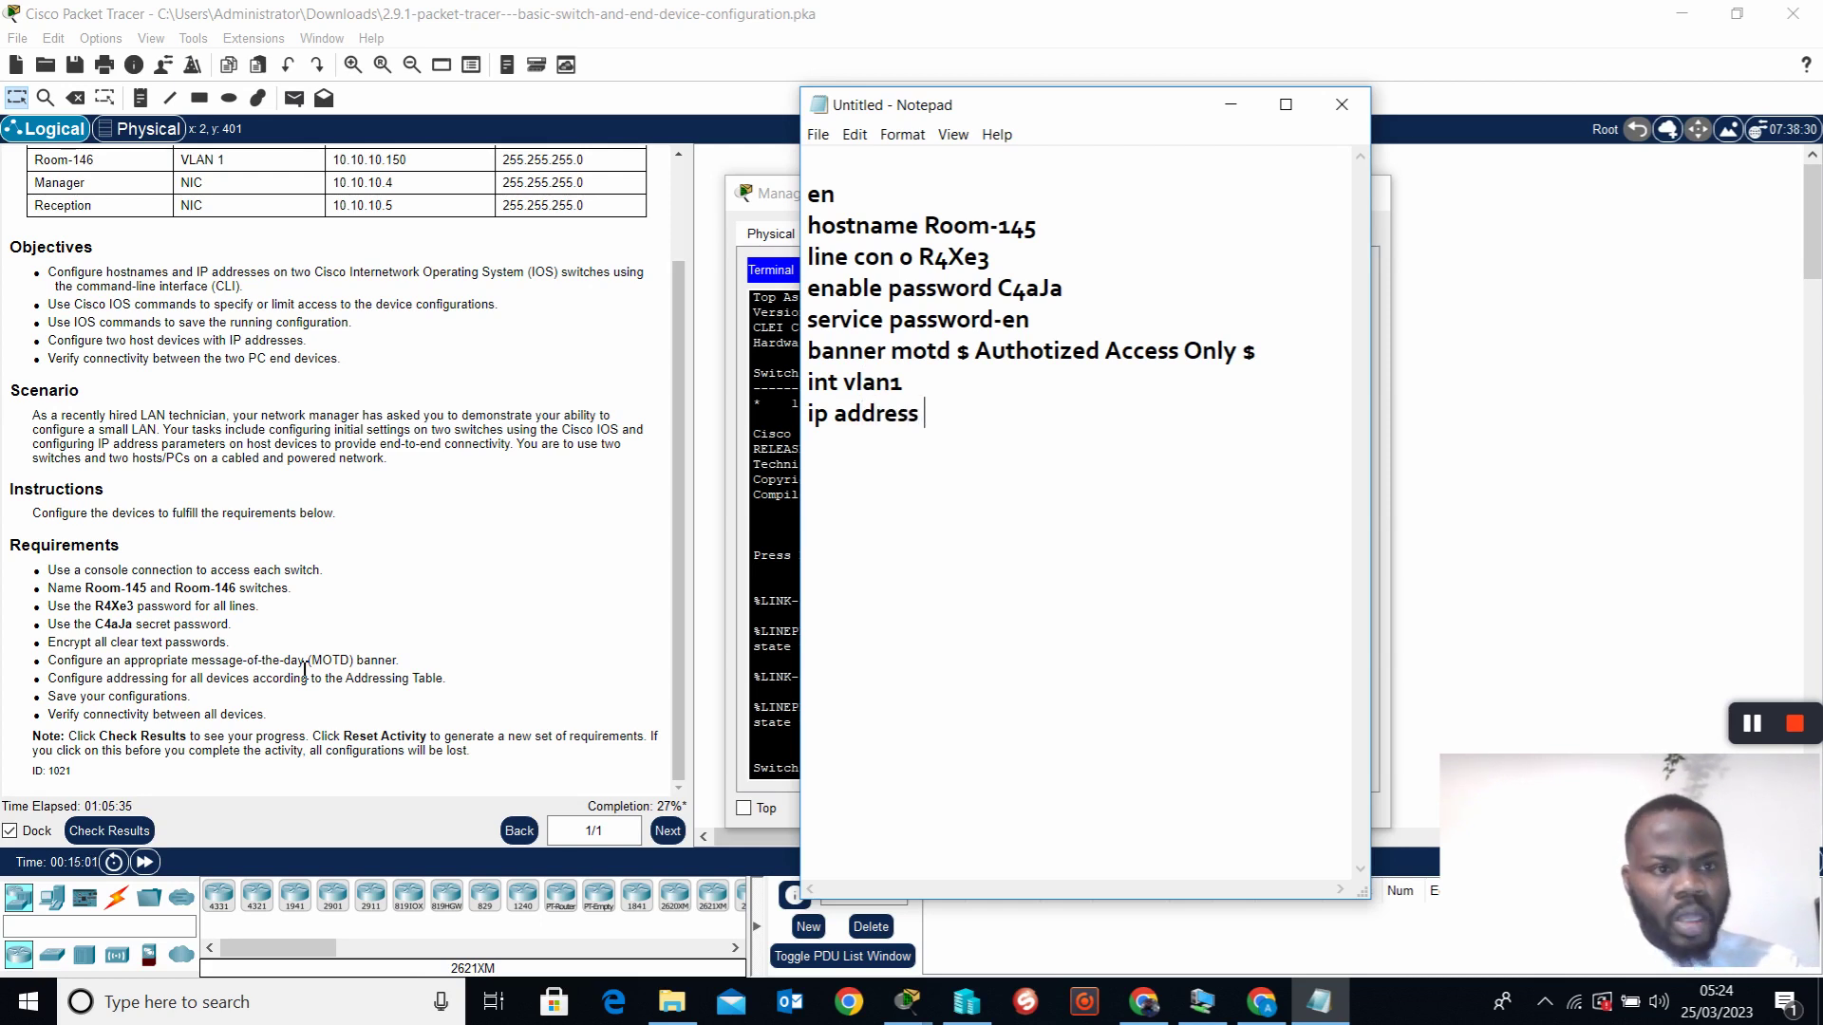
scroll(313, 423, up, 1)
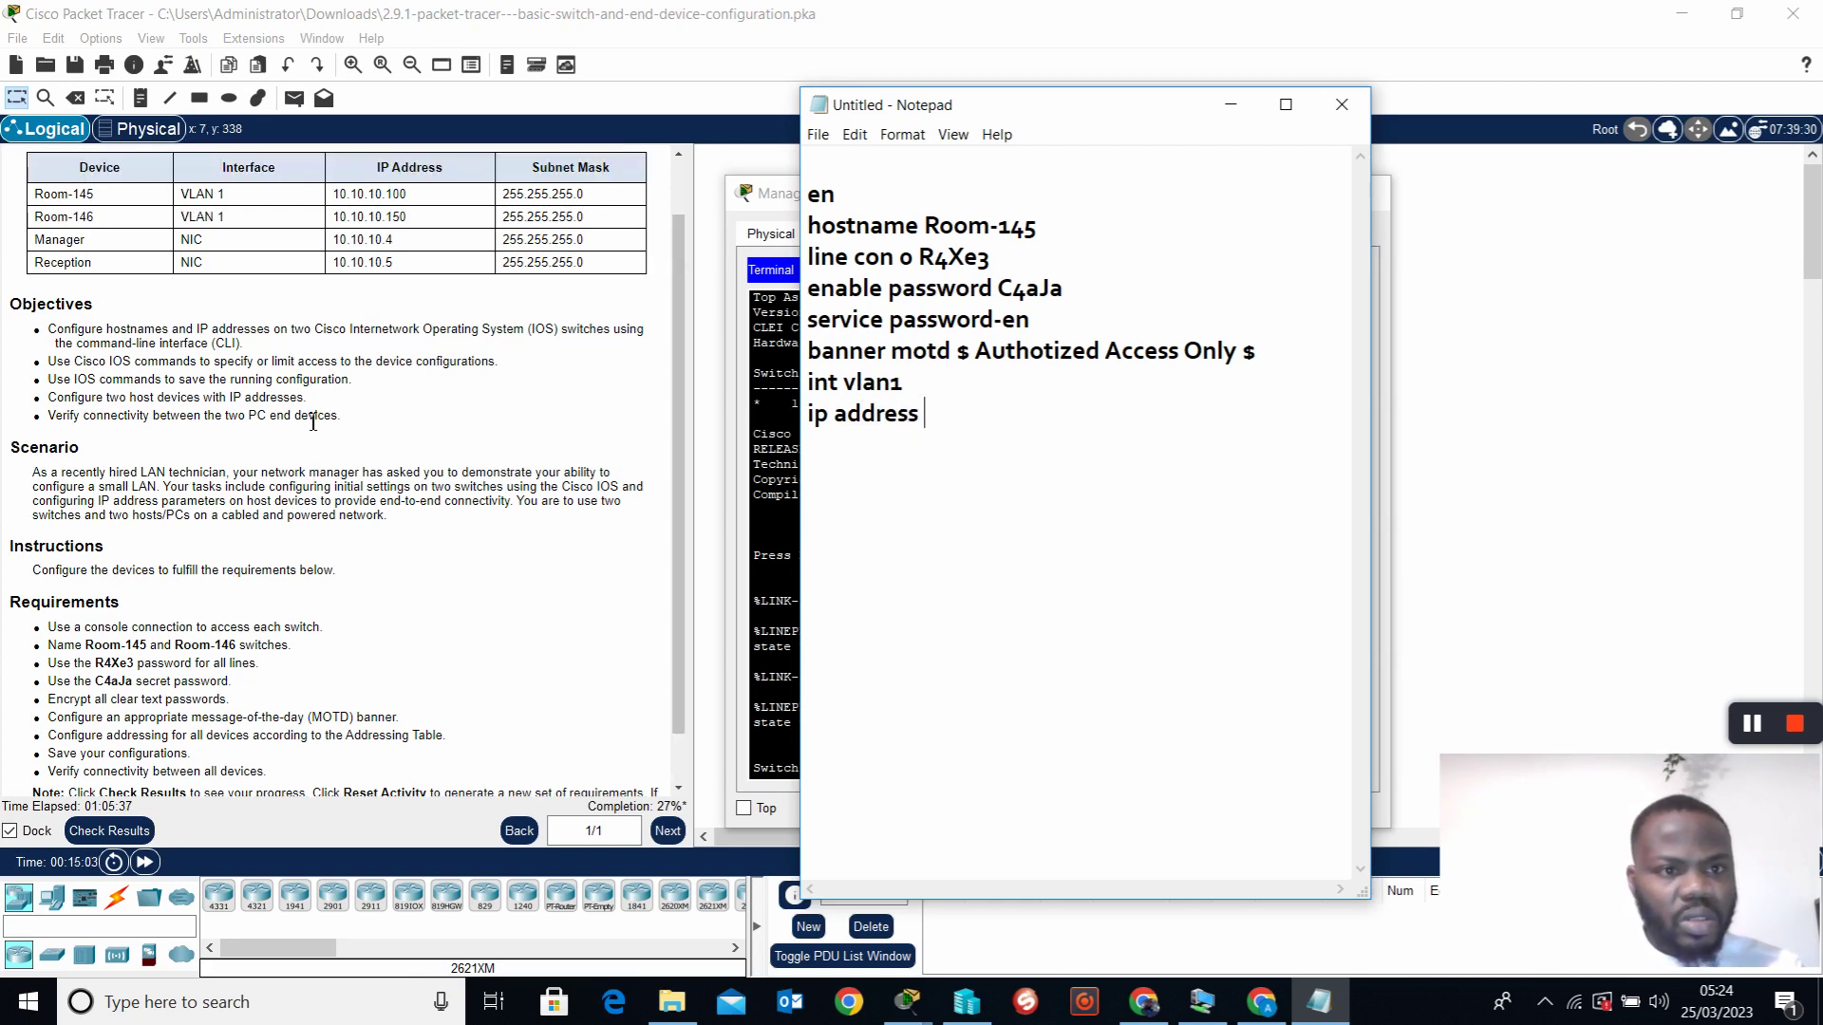
text(10.10)
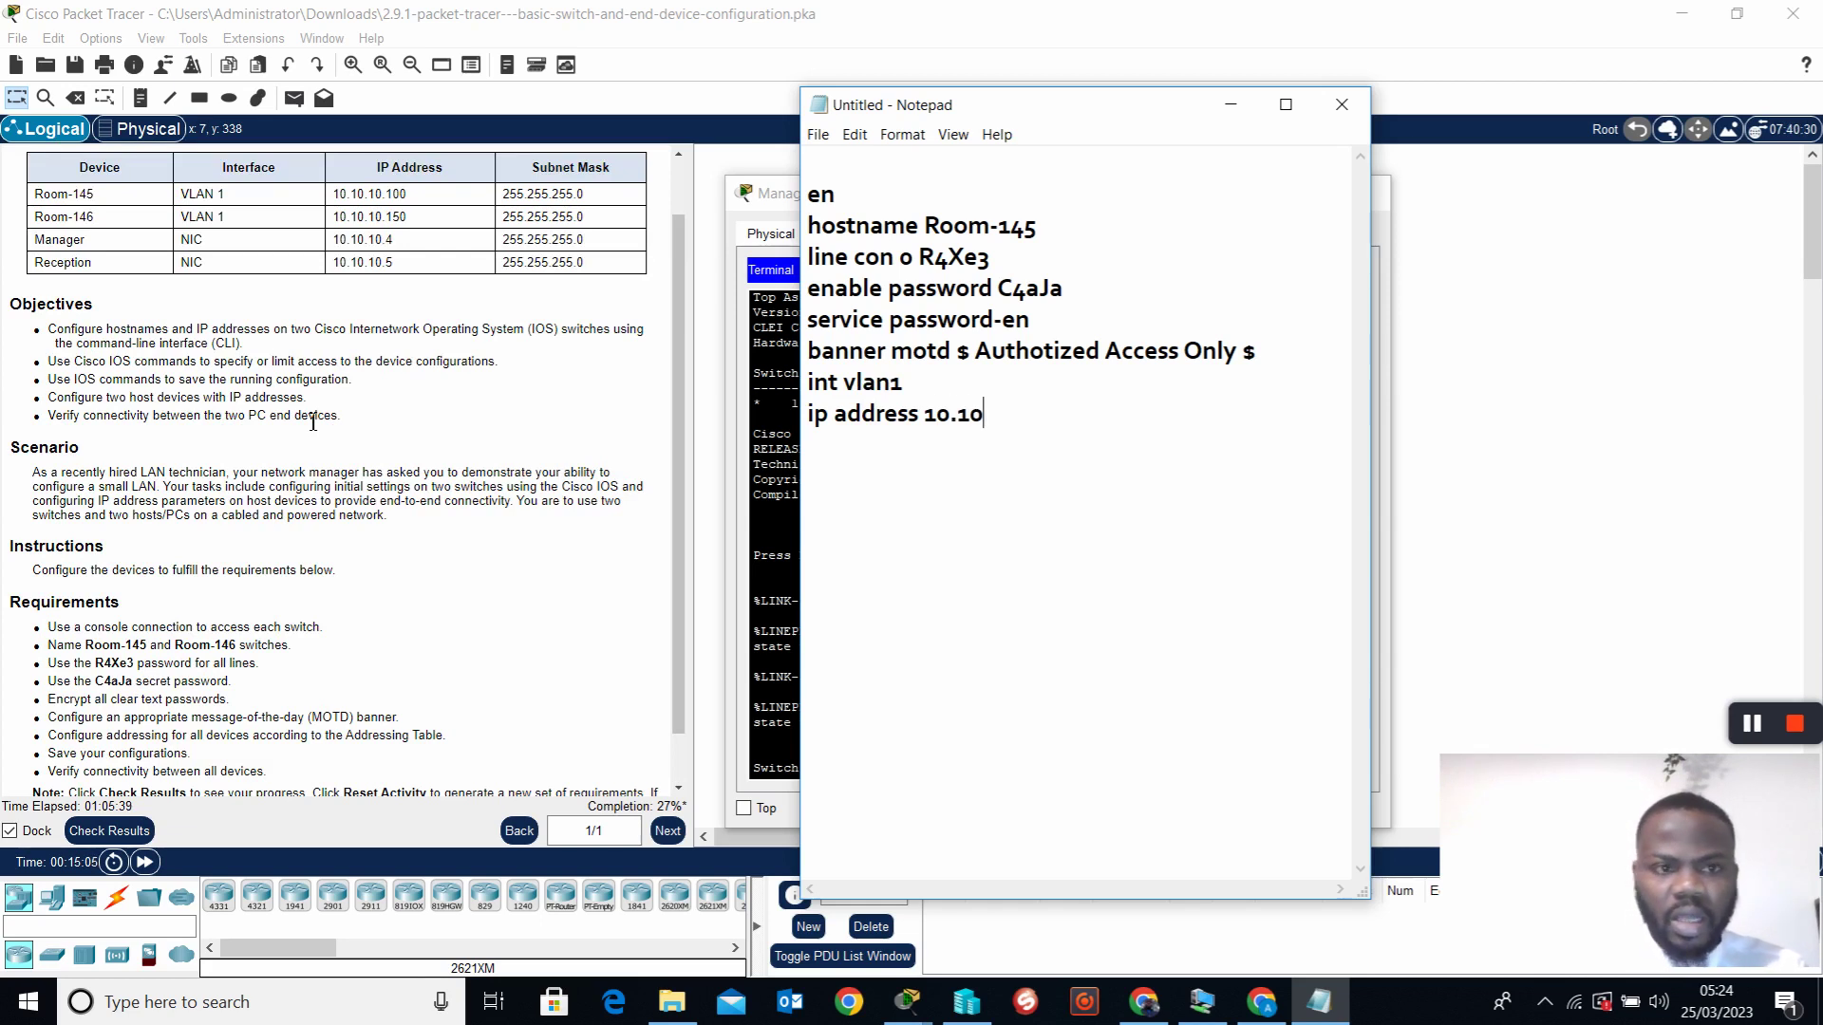
text(.10.10.)
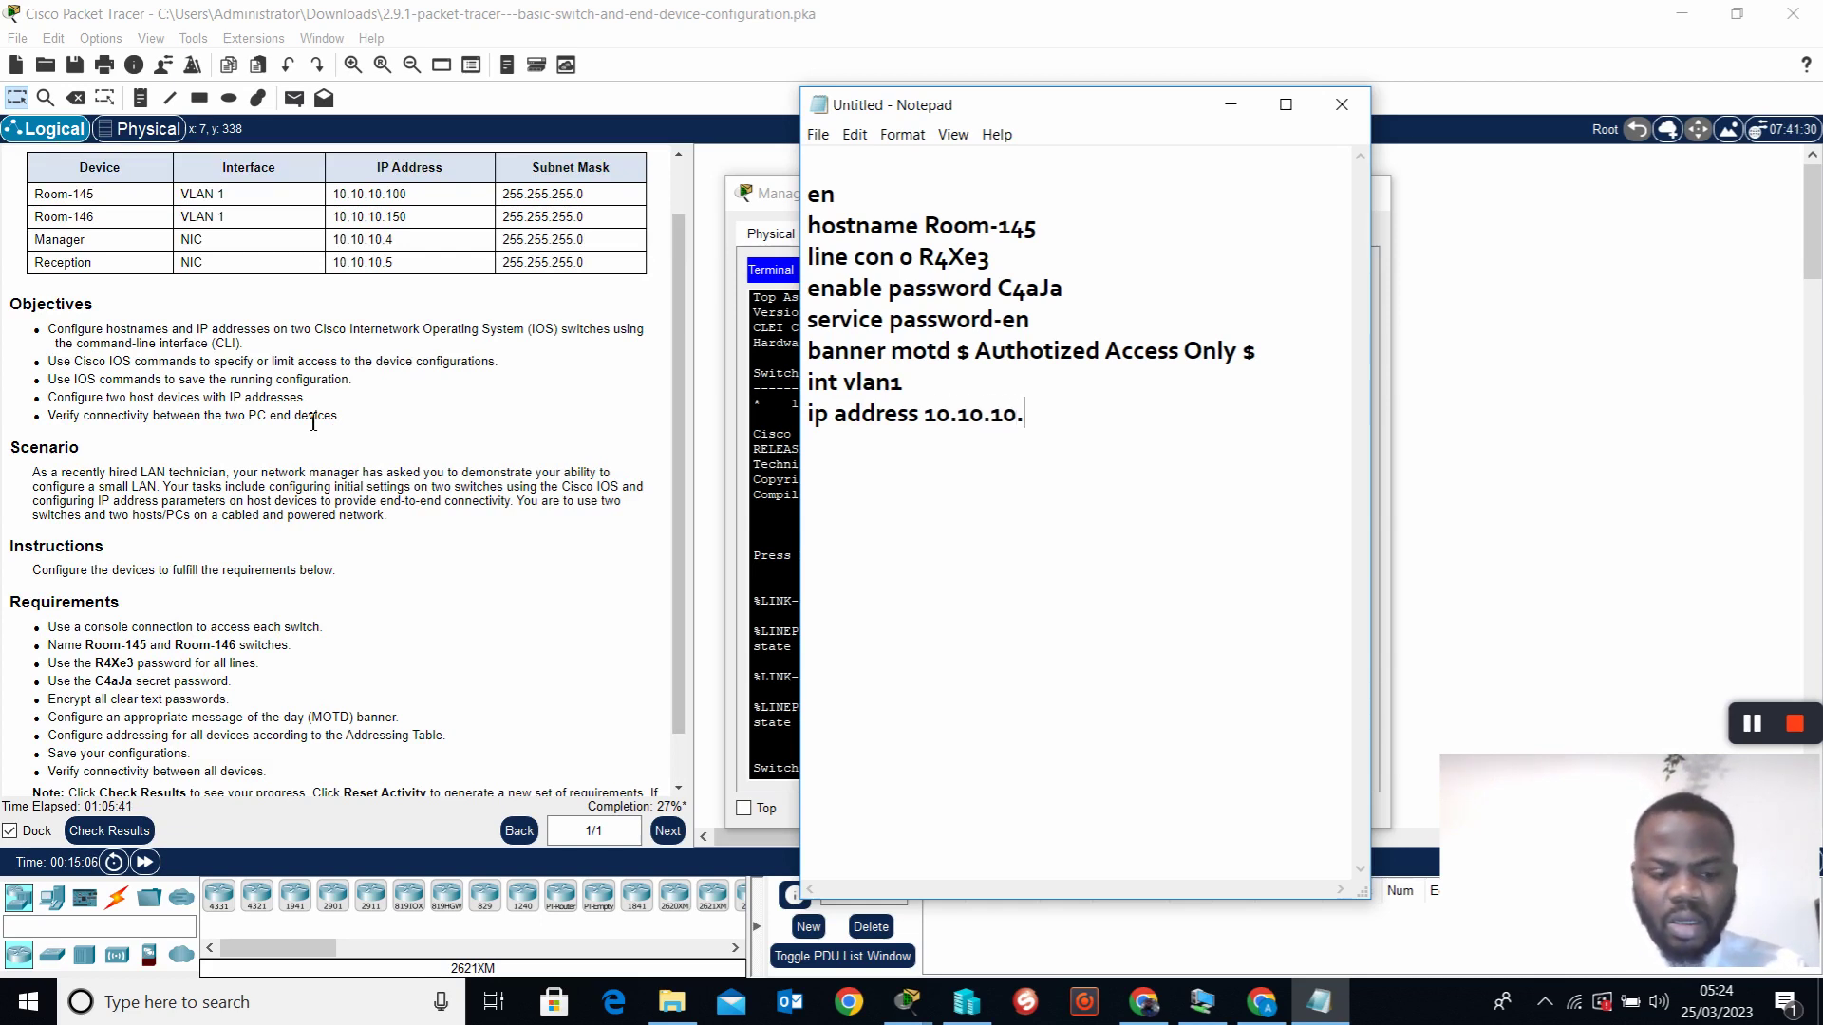
text(100)
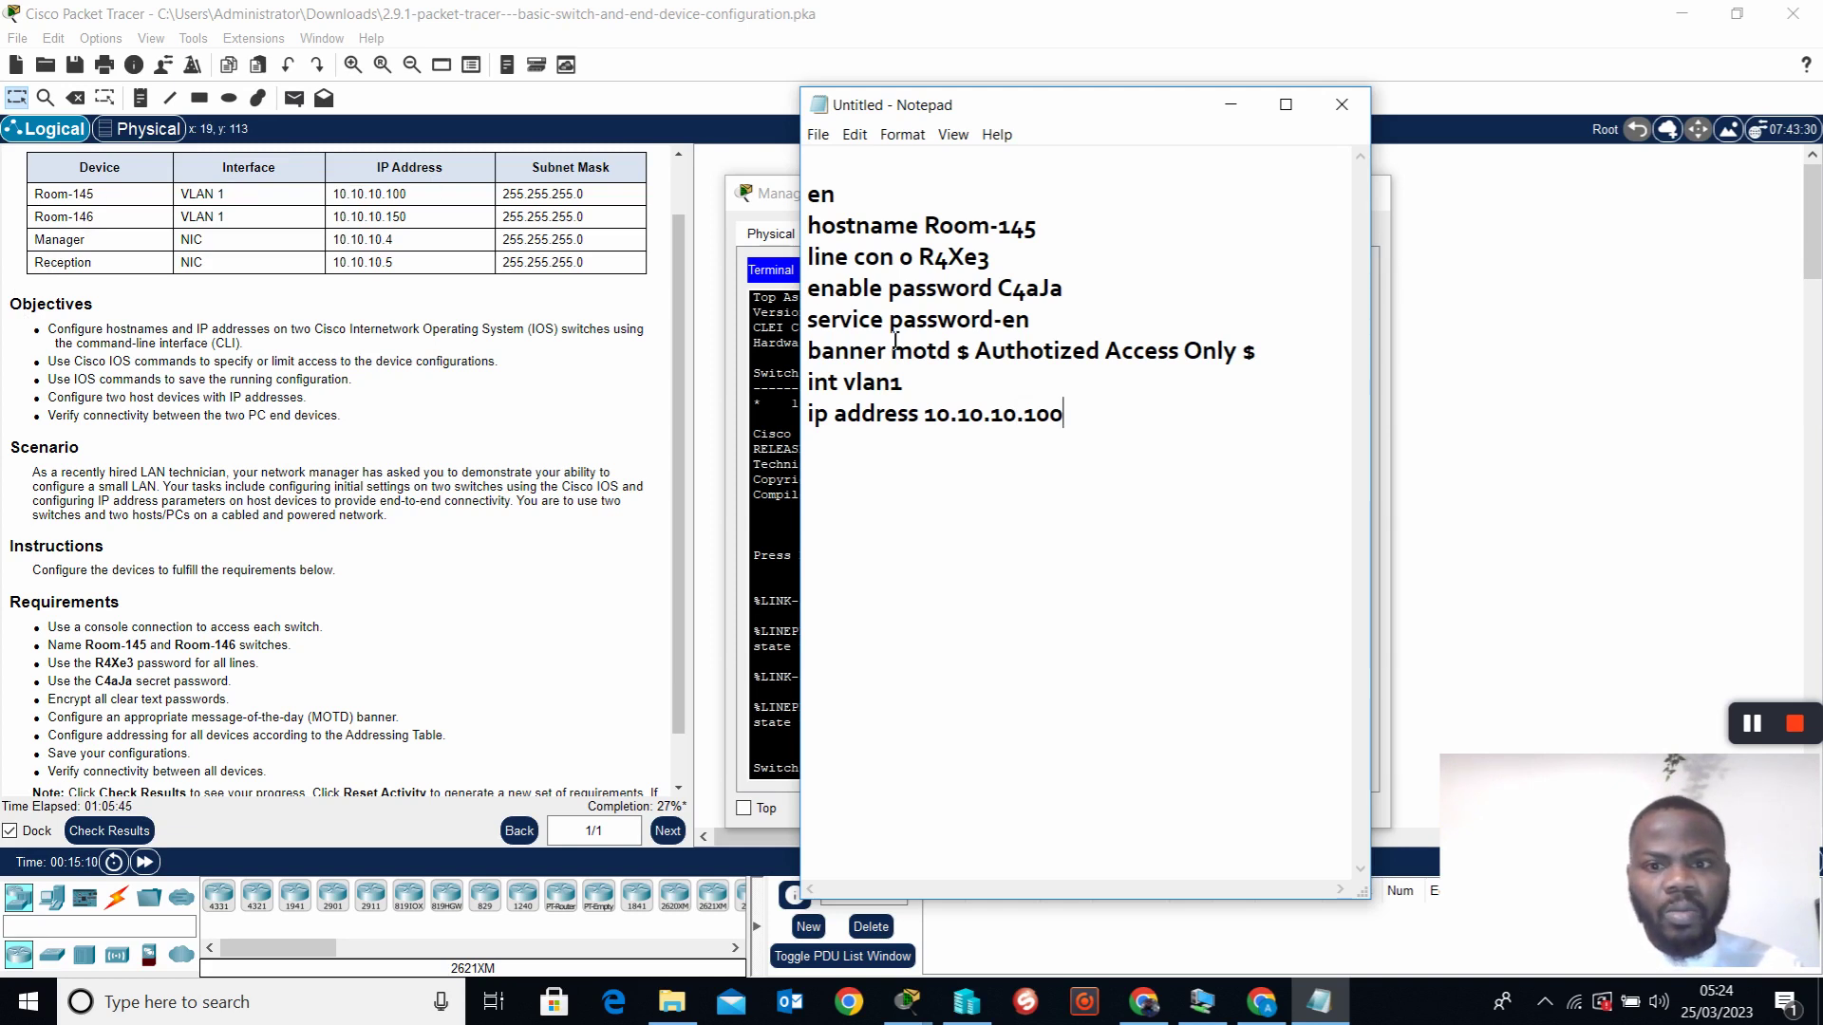
text( 255.255)
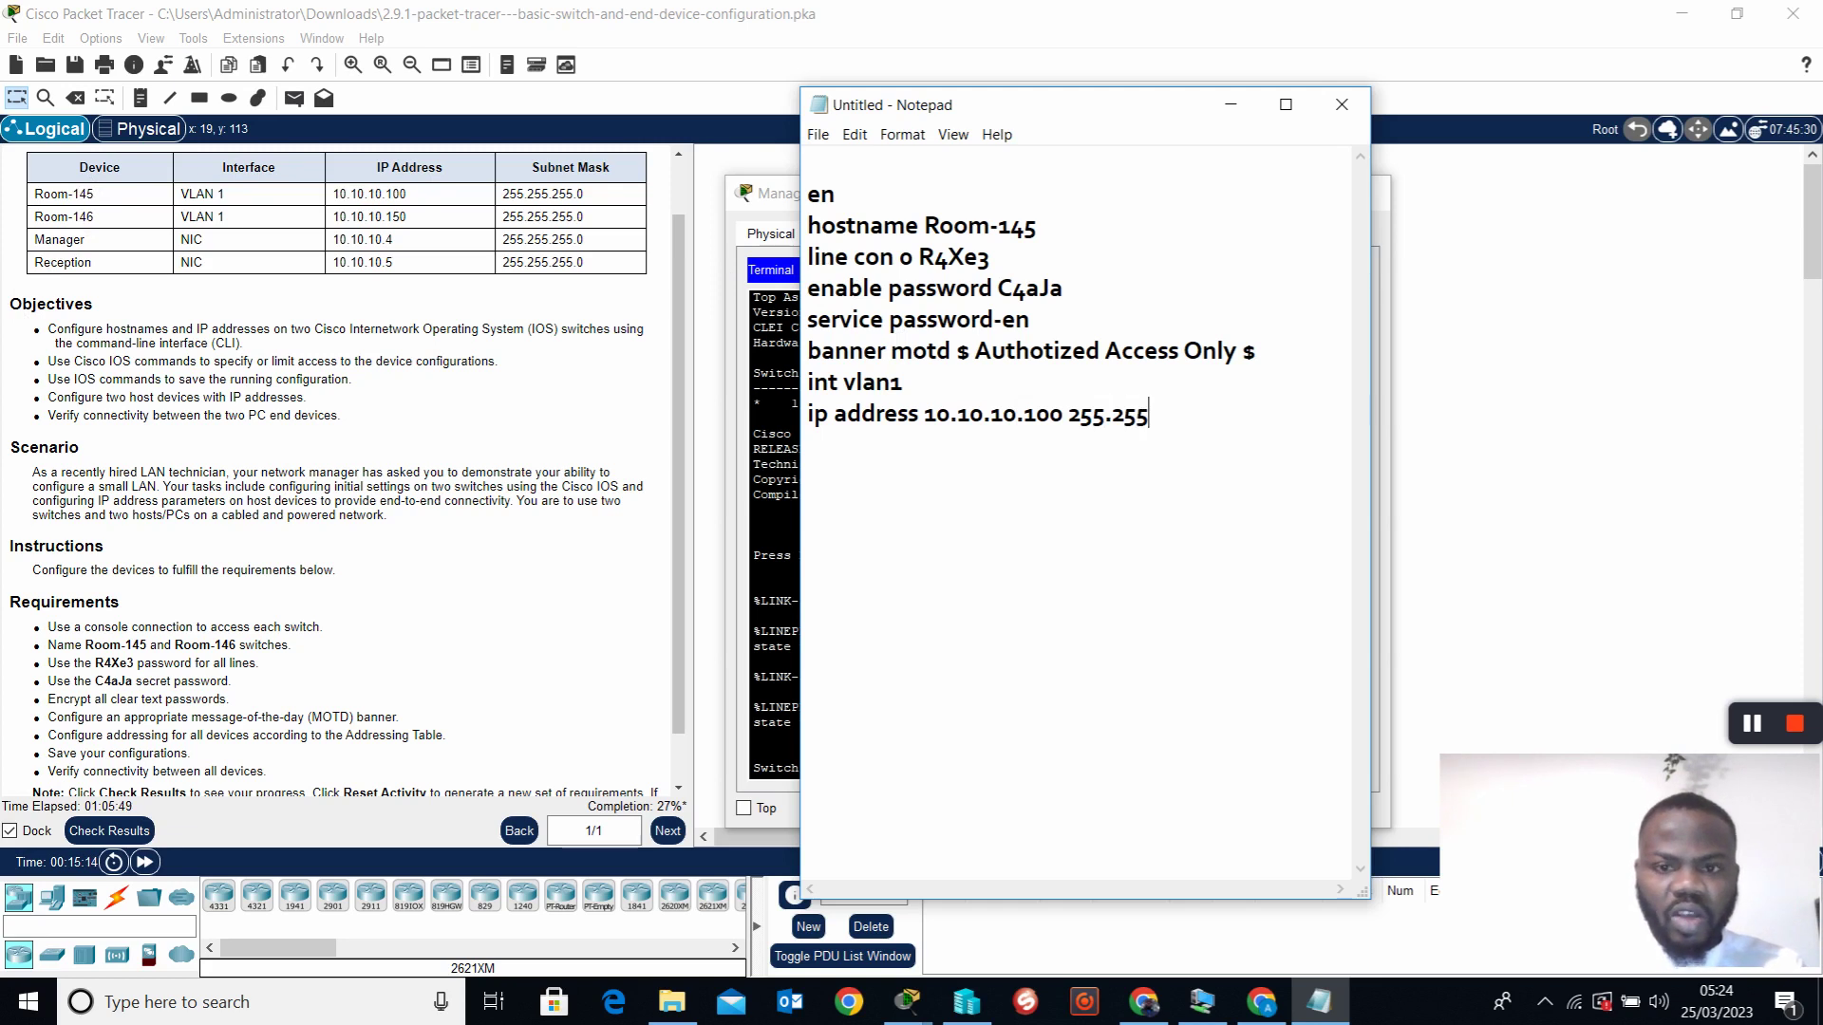
text(.255.0)
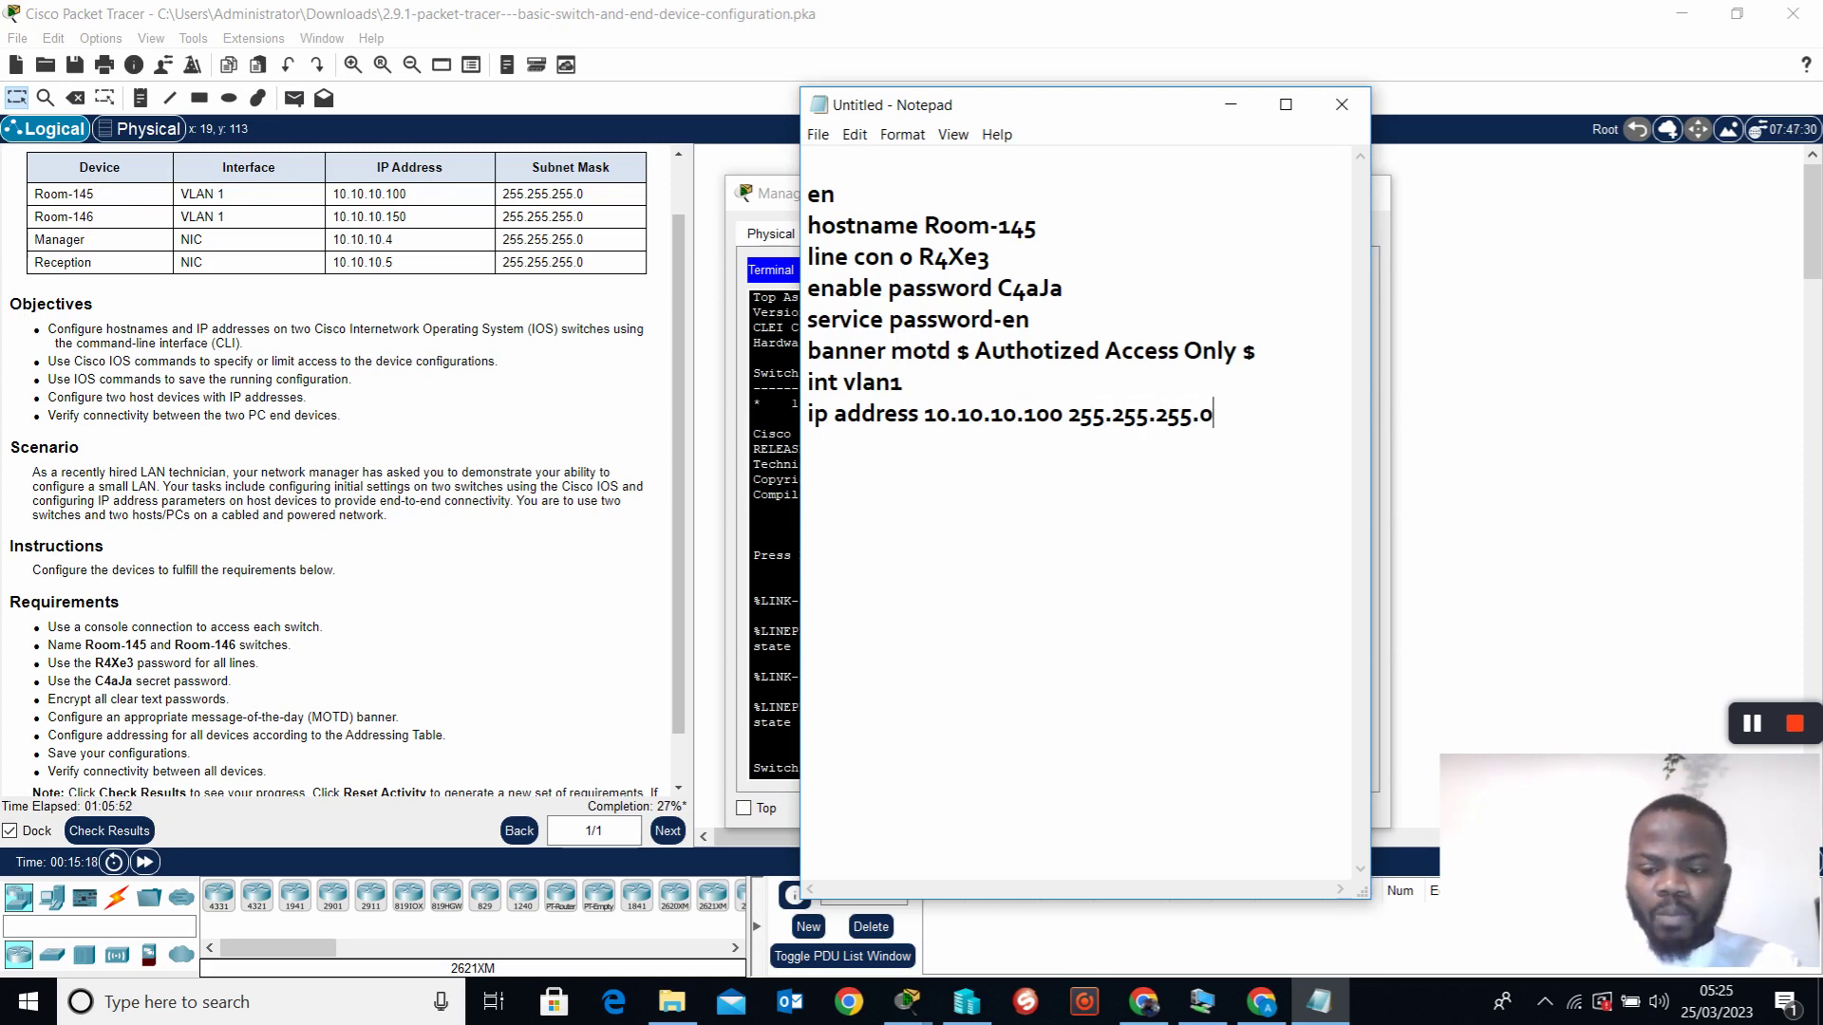
key(Return)
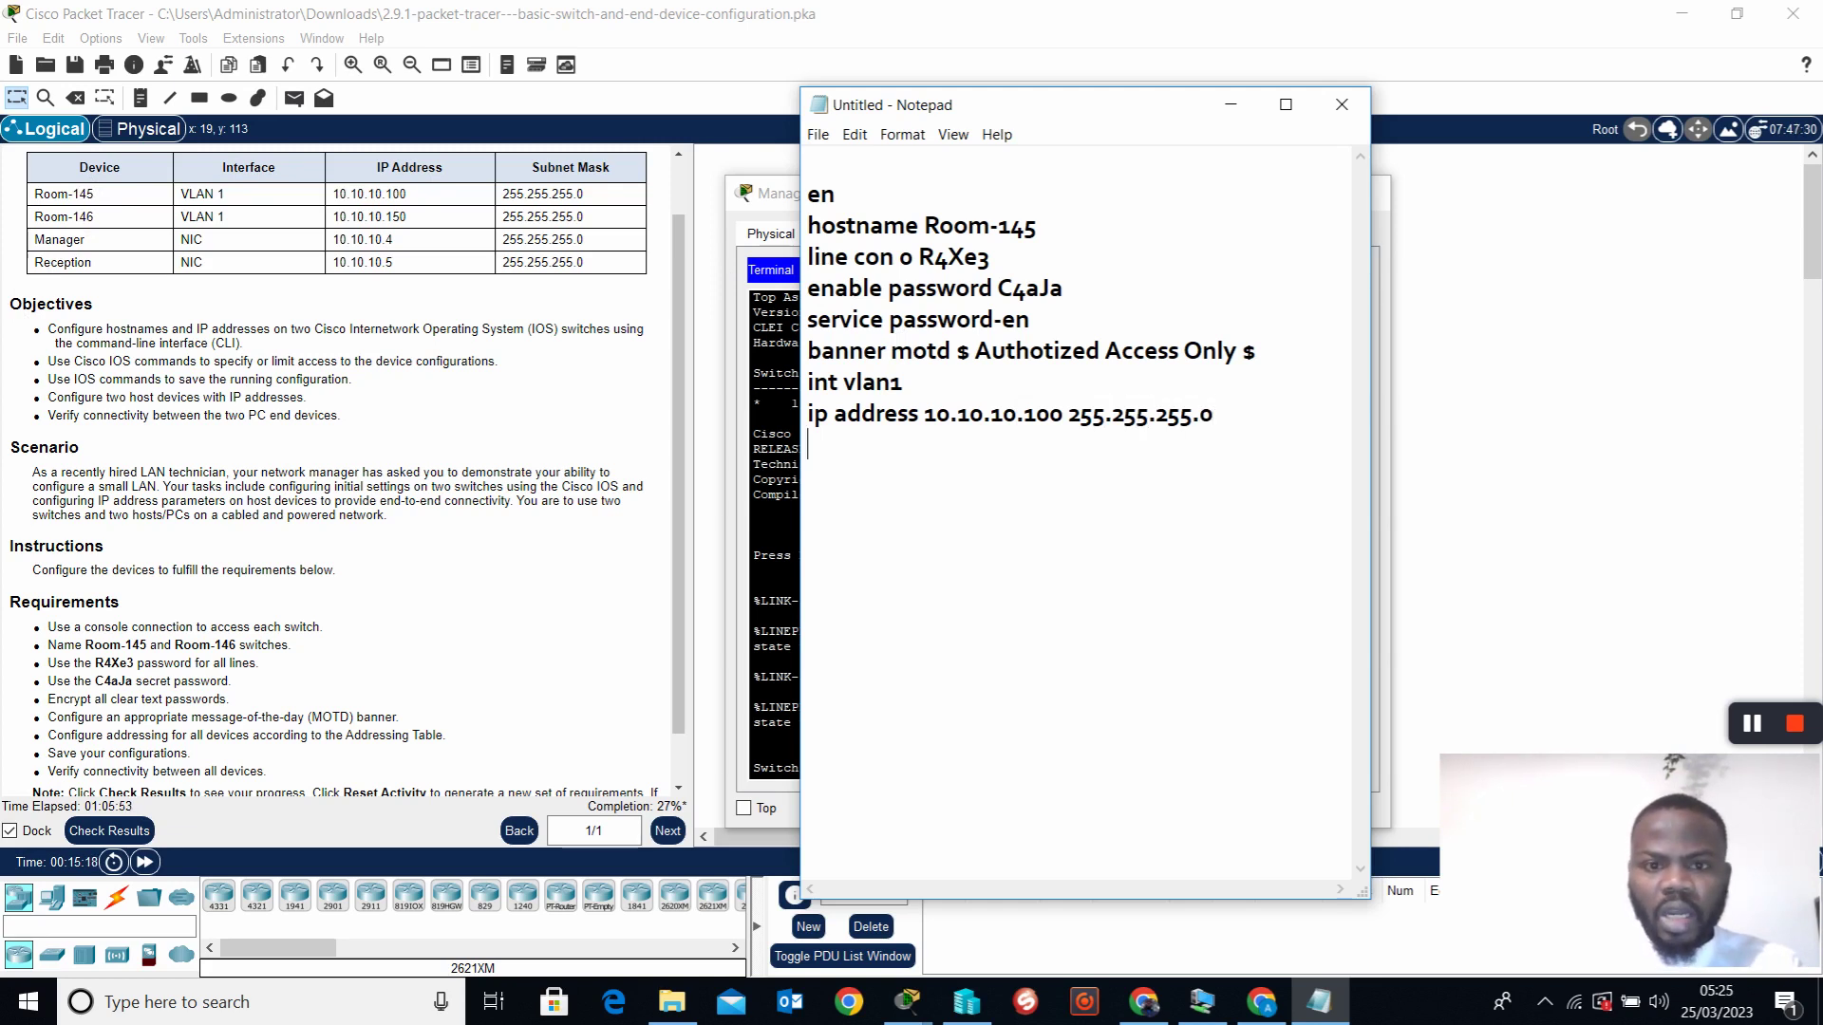
text(no shut)
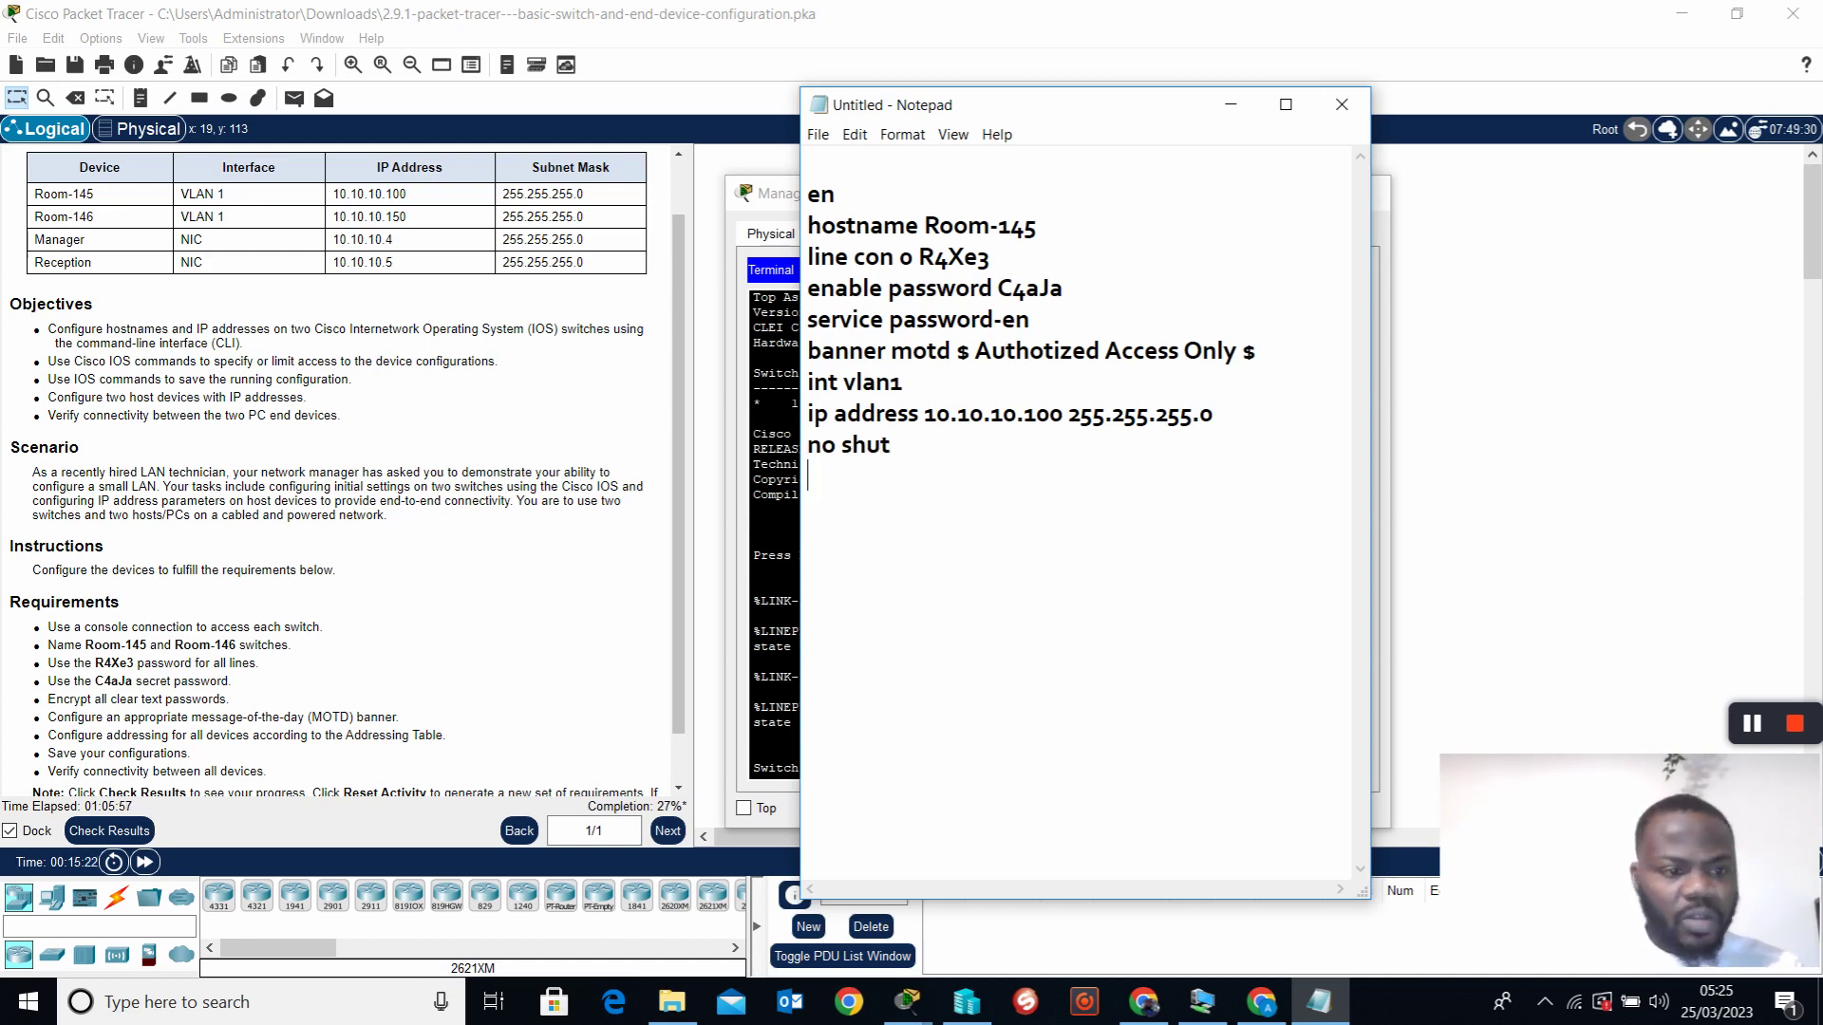
key(Return)
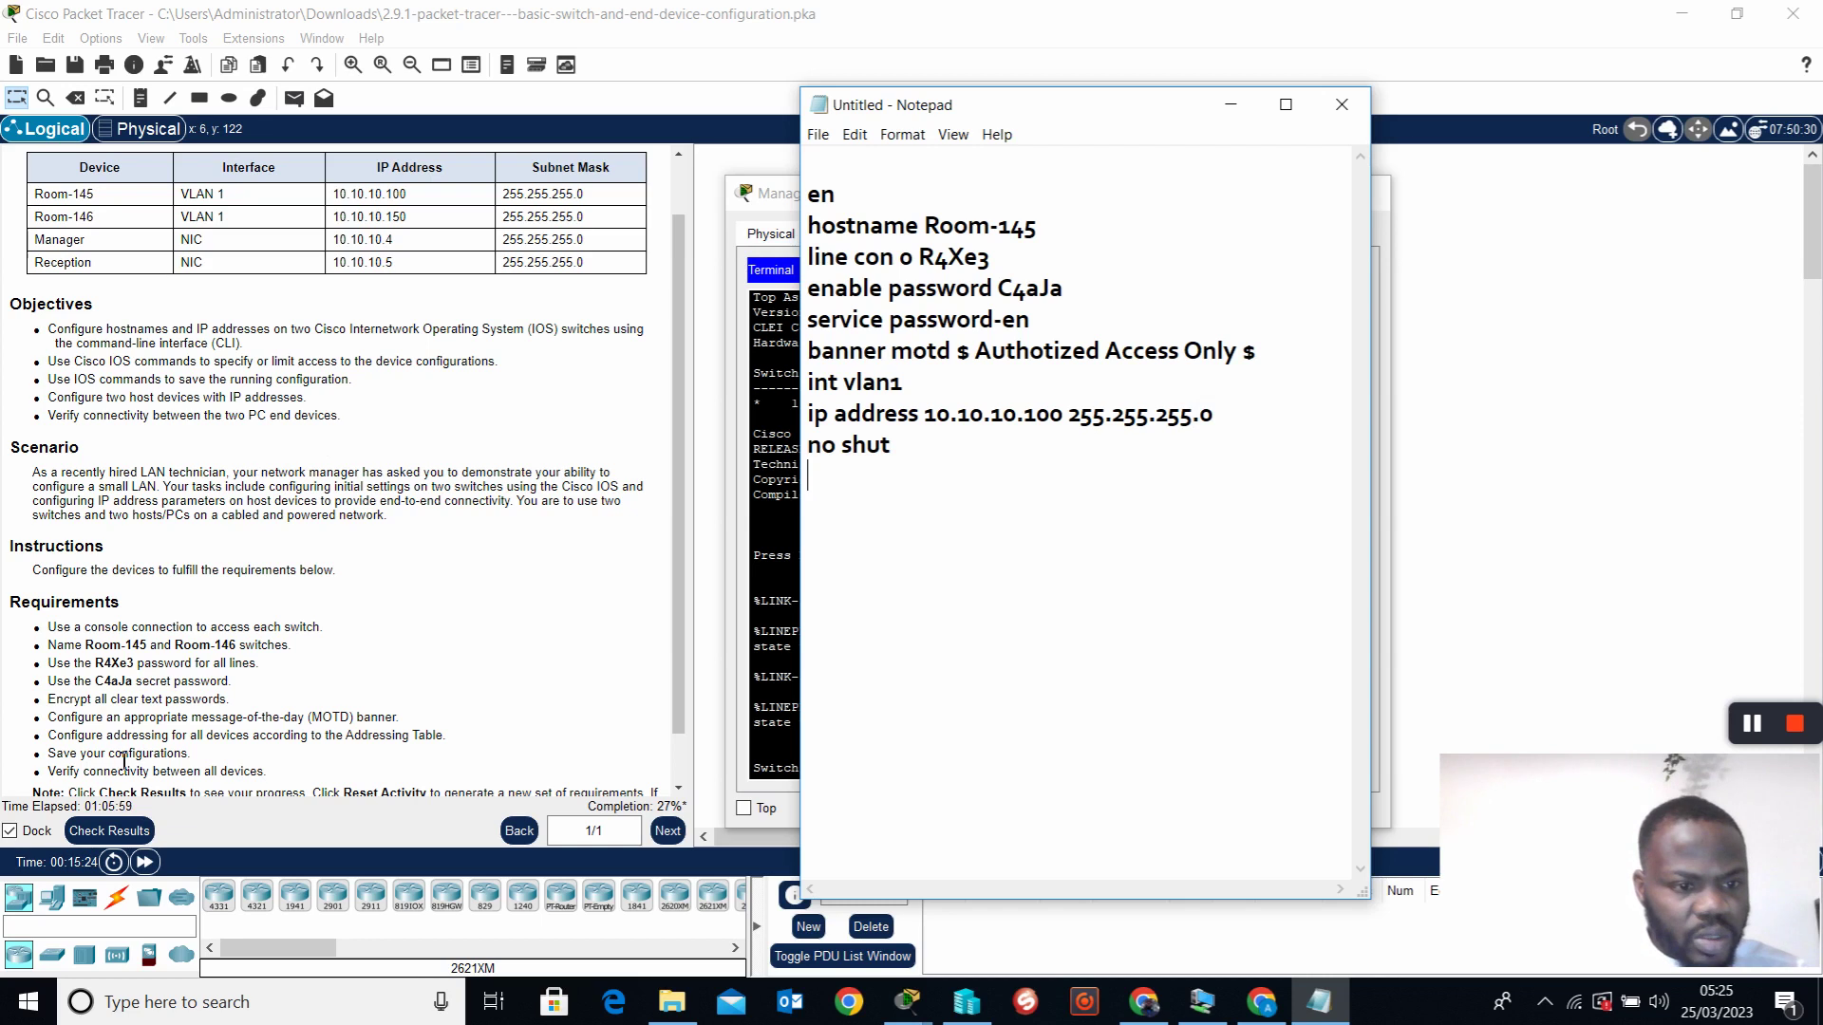
scroll(155, 769, down, 1)
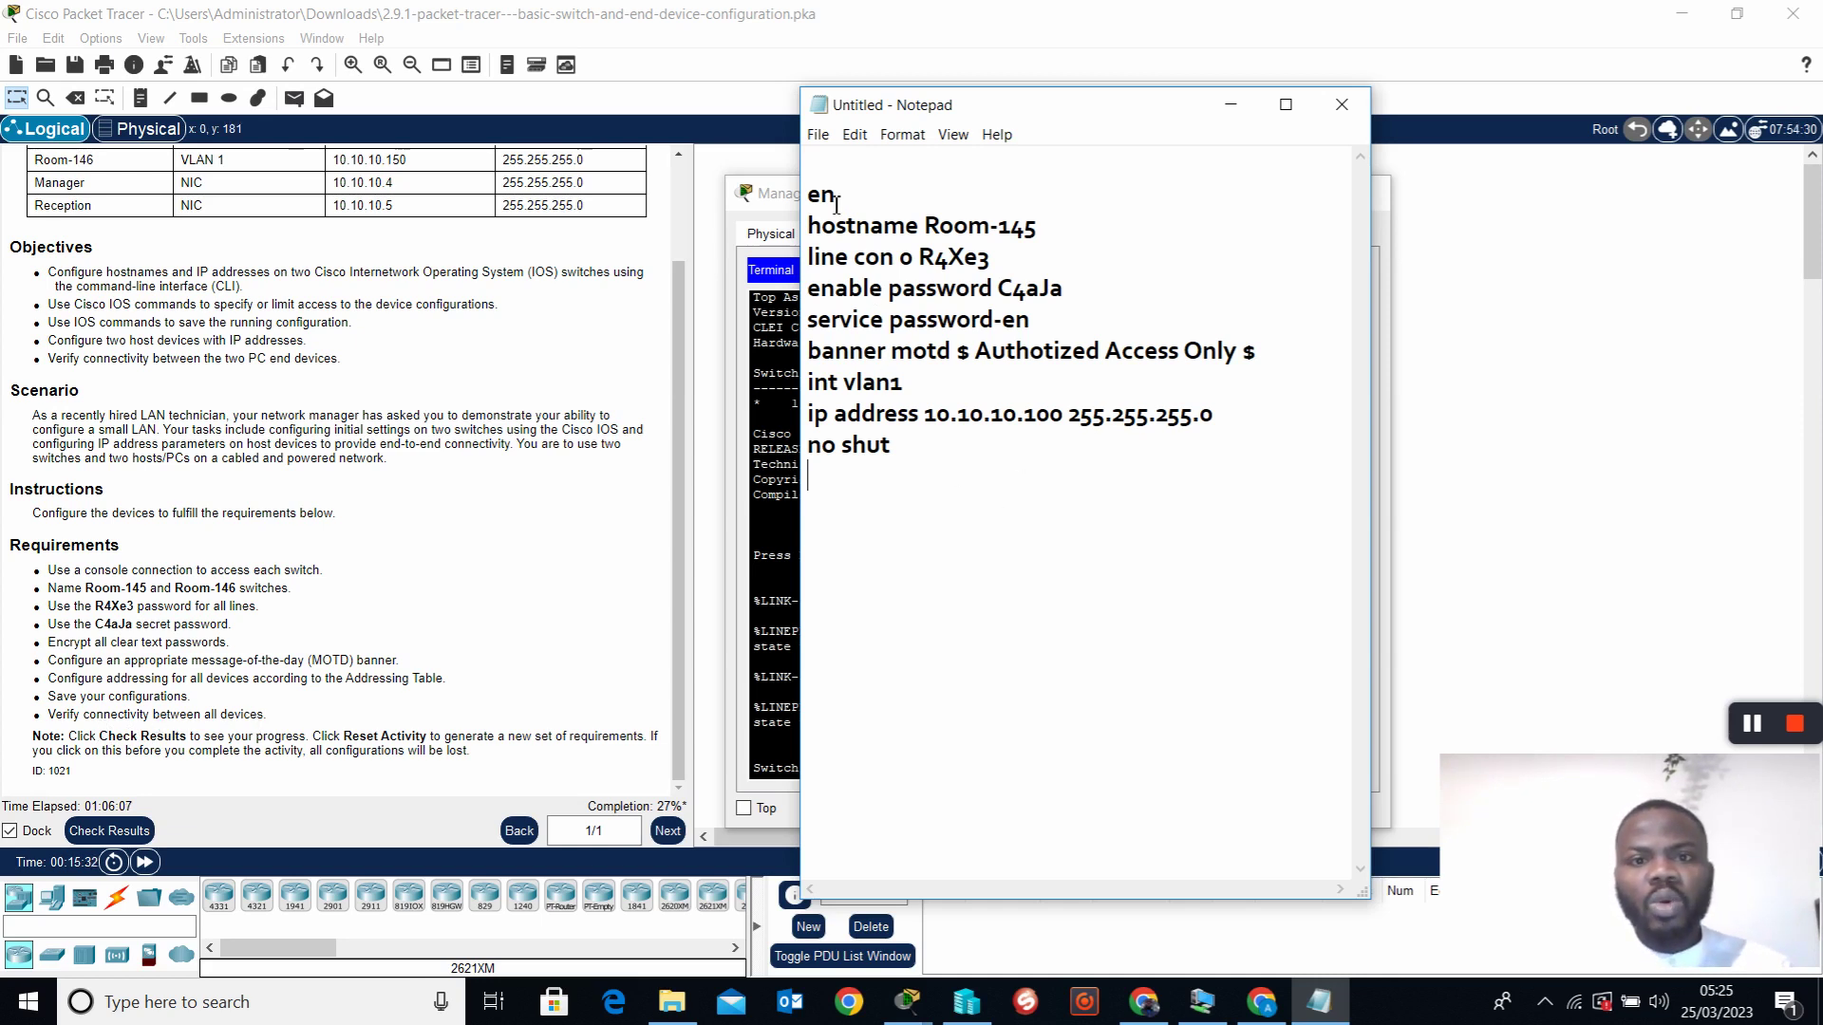
Copy the whole command list and paste it into the Manager switch console
drag(812, 199, 1106, 446)
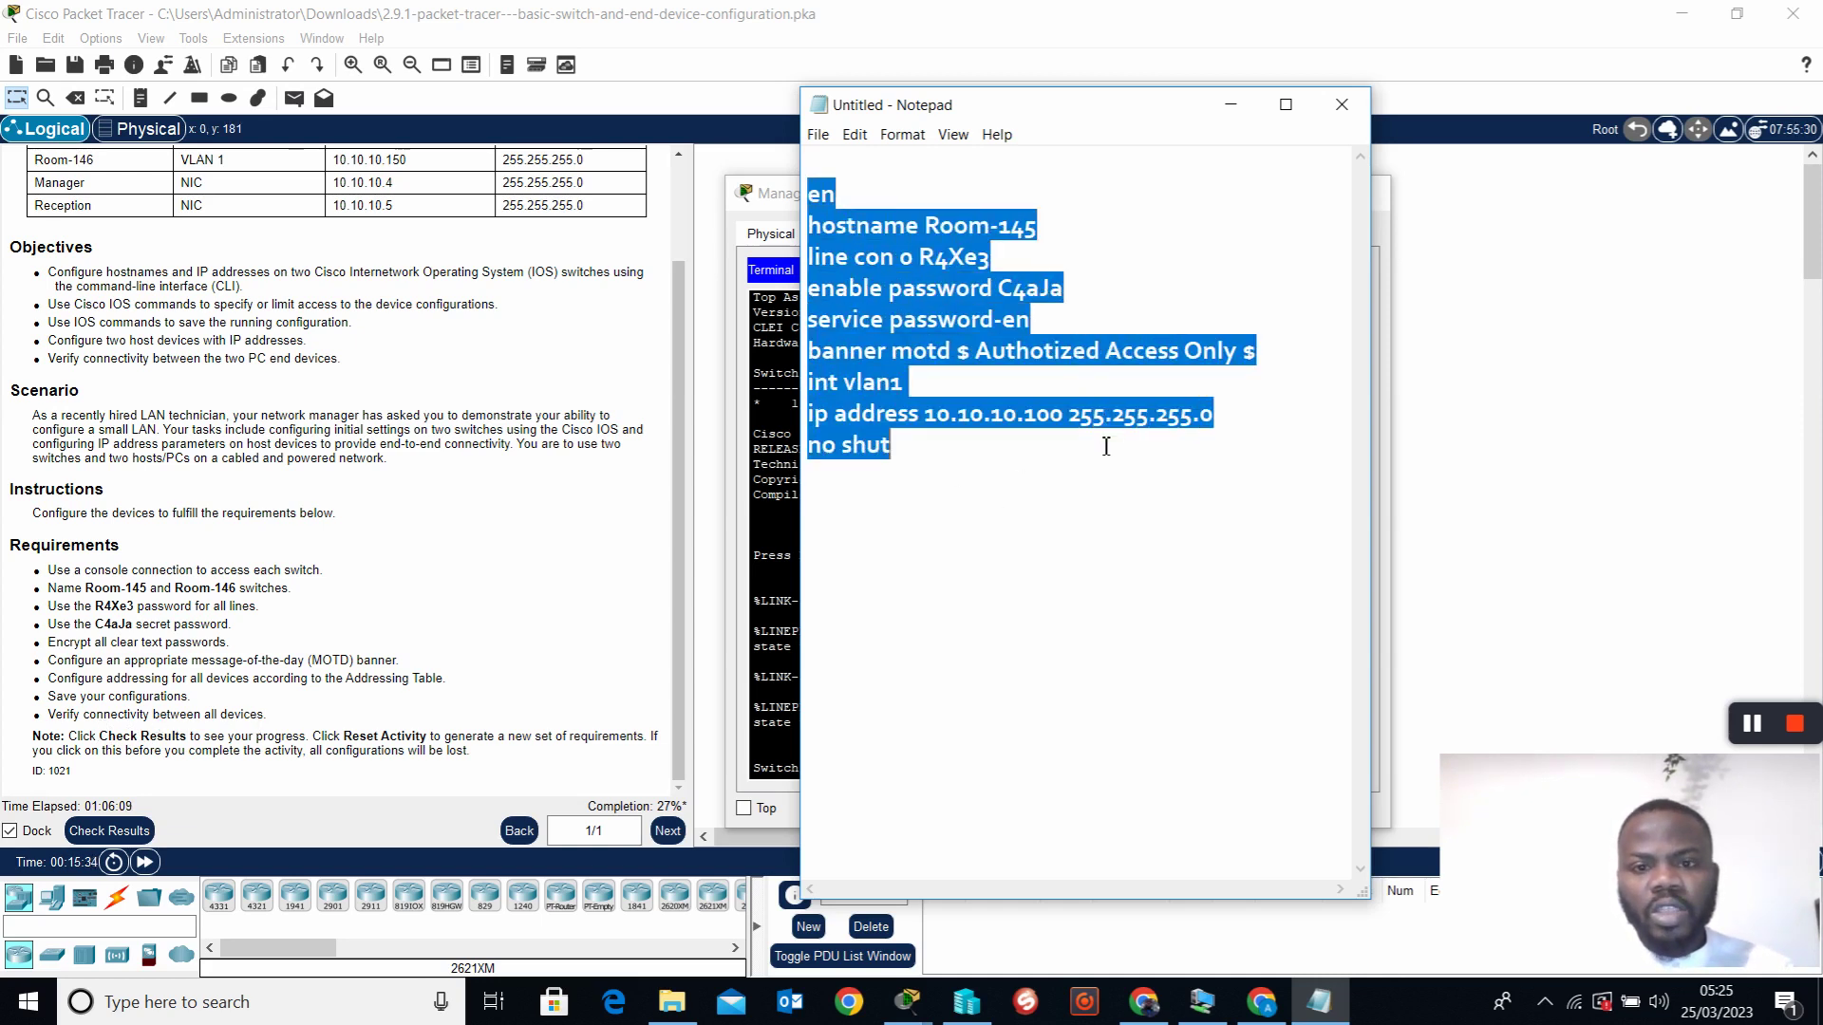
right_click(933, 310)
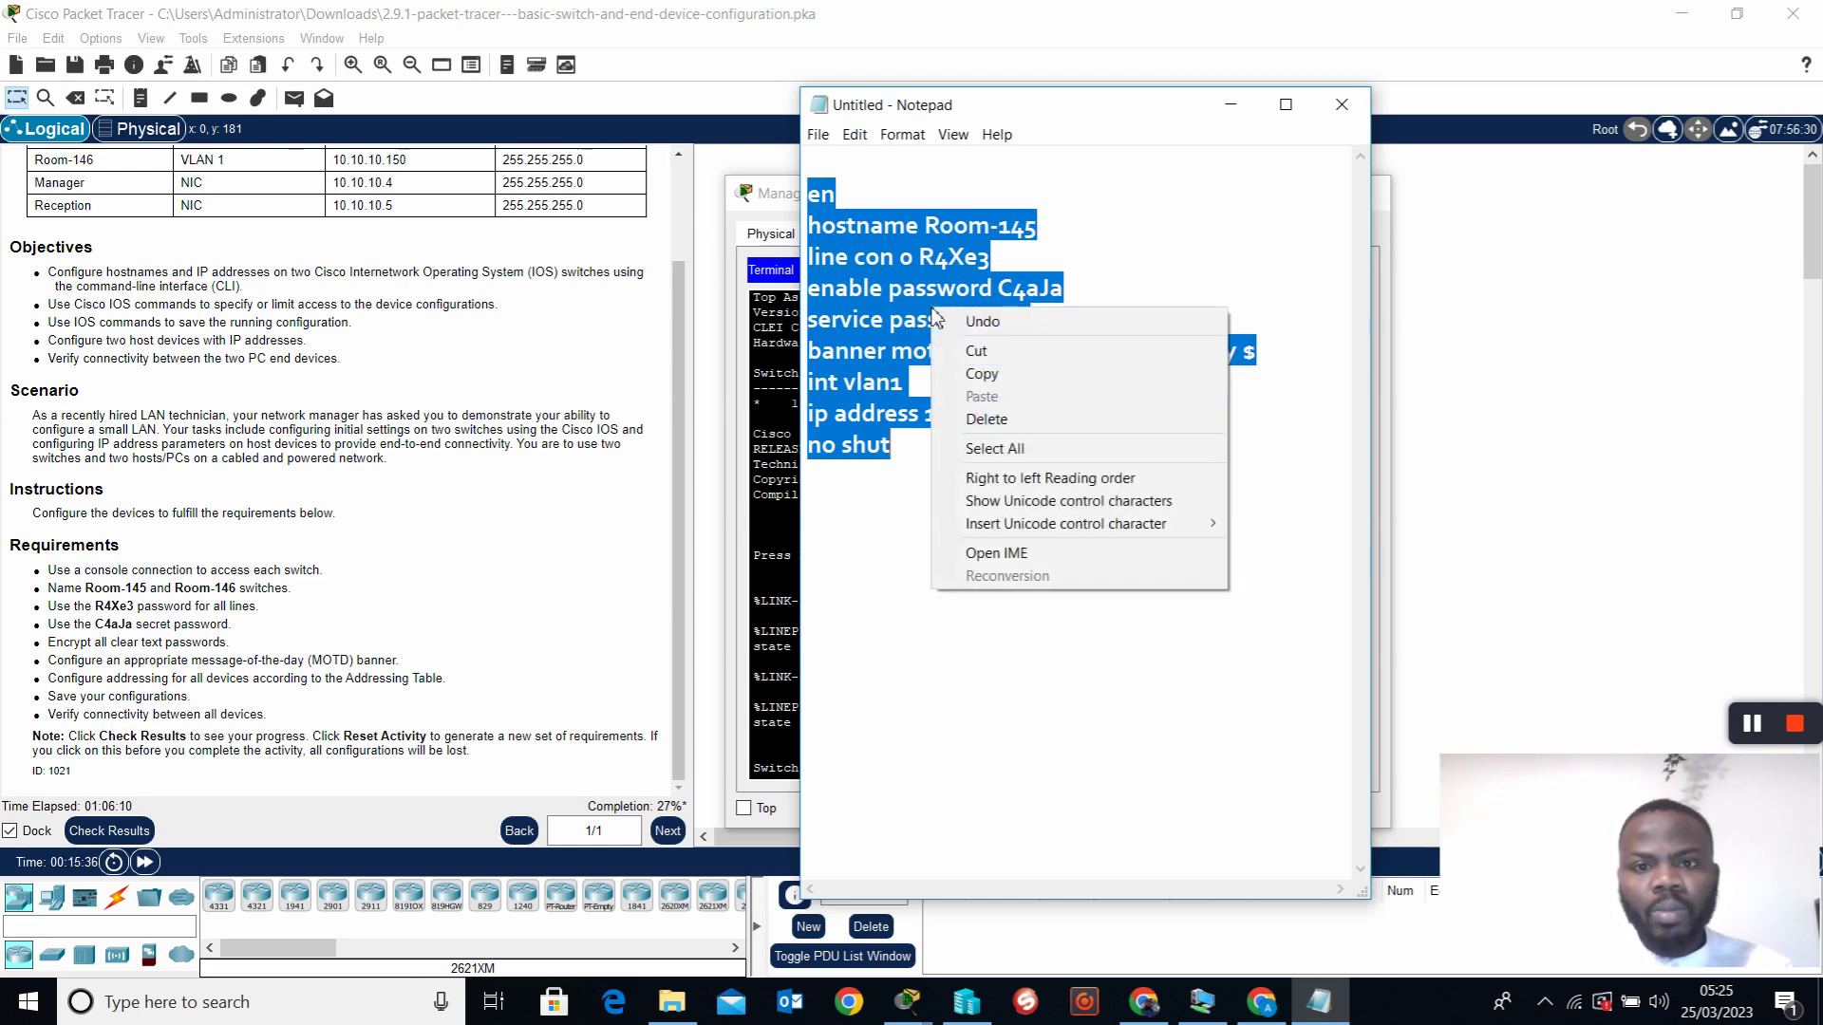
click(1018, 377)
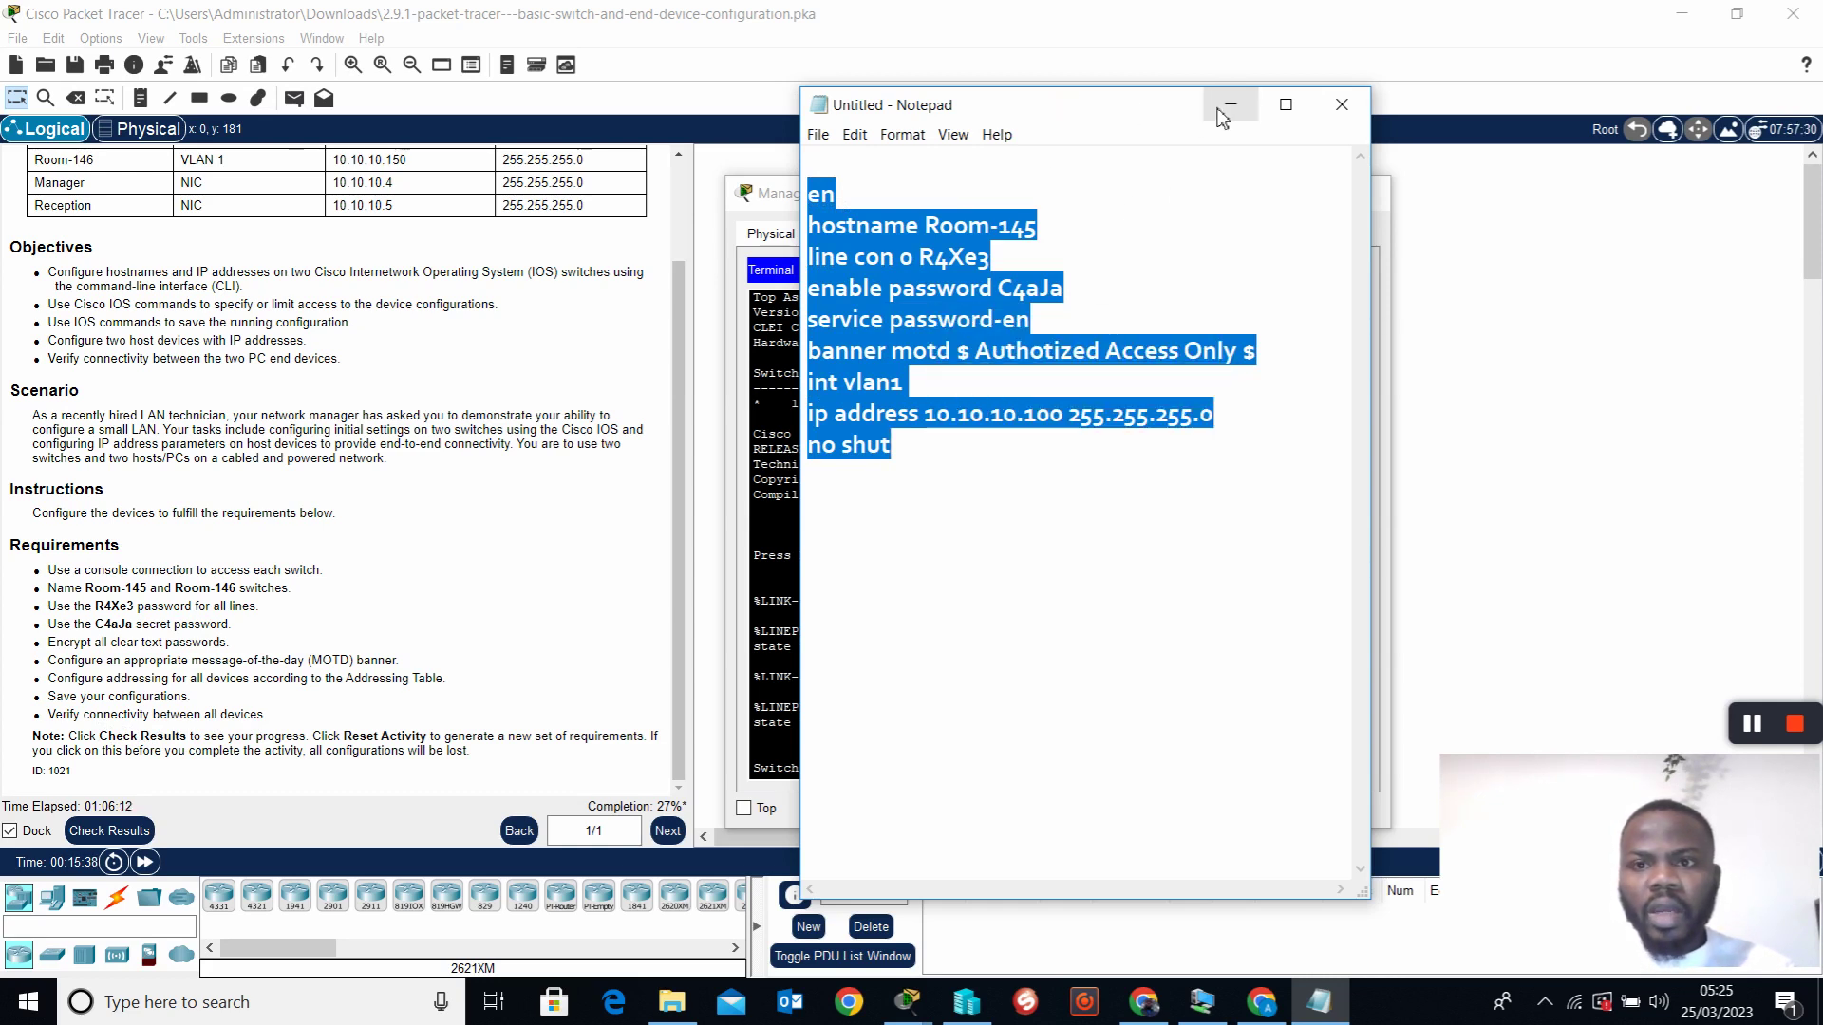
click(1214, 112)
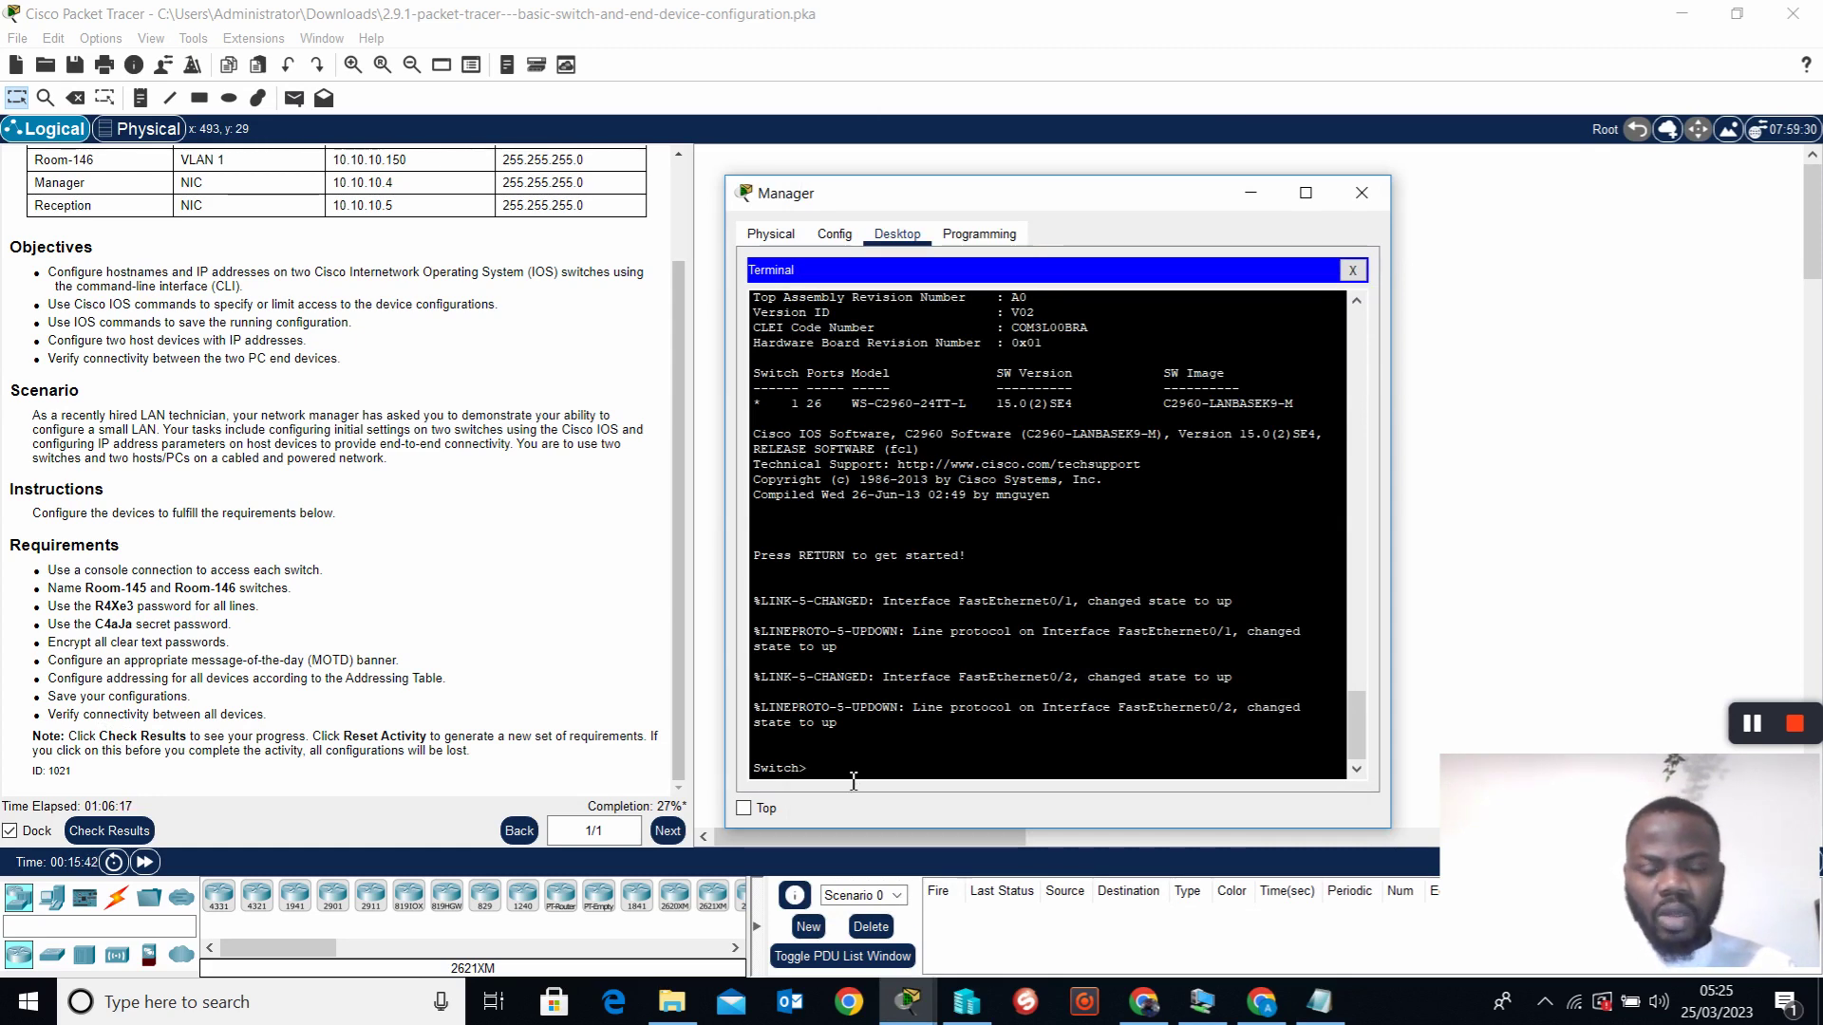
right_click(822, 771)
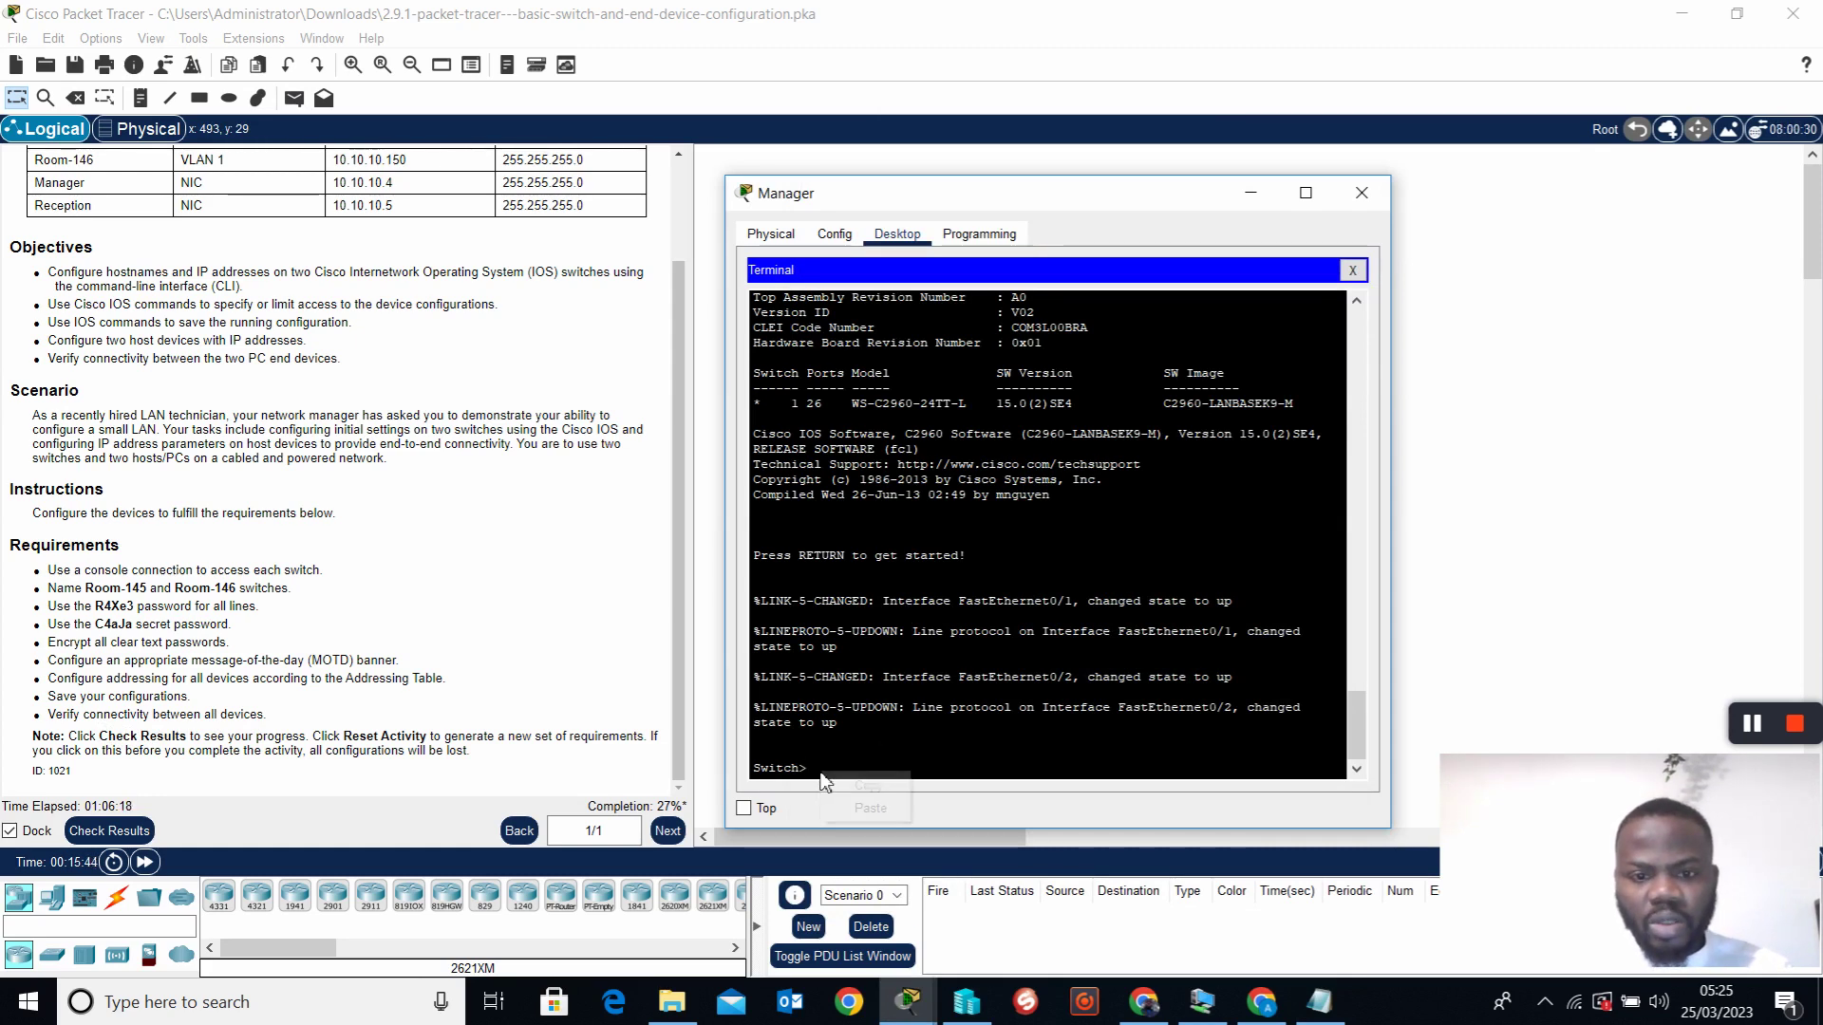
click(870, 809)
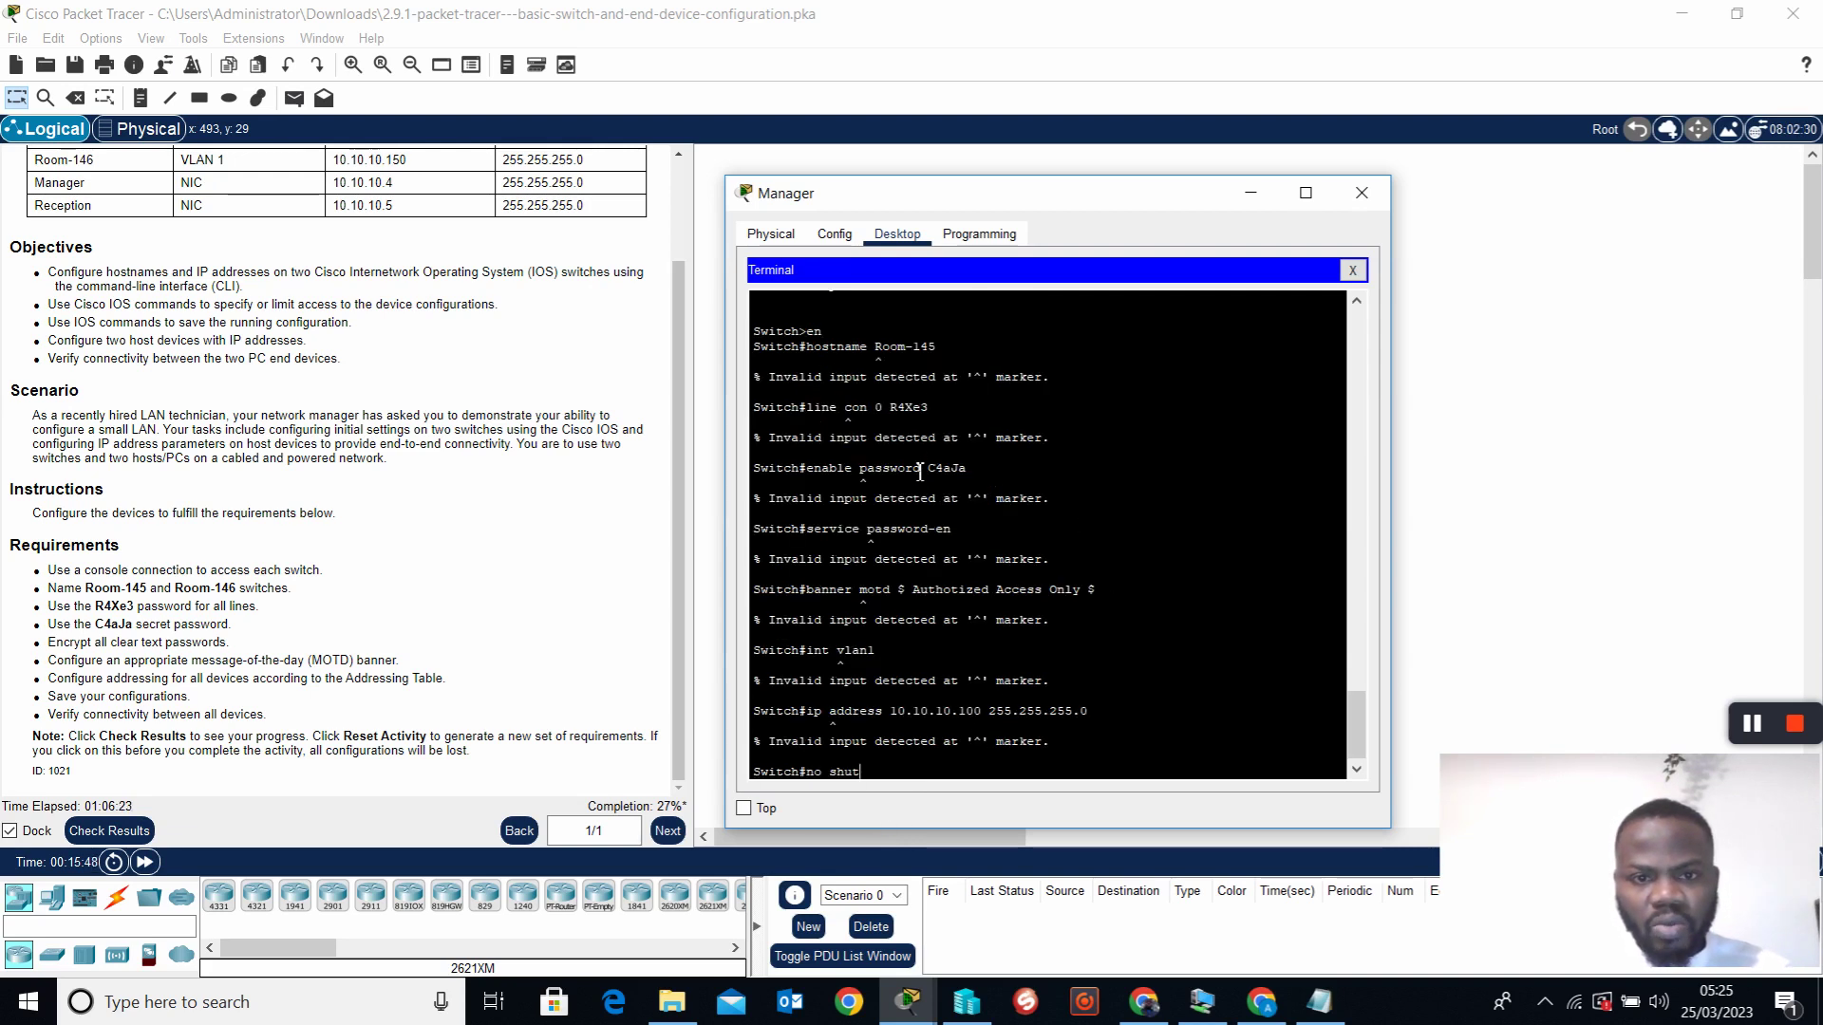
scroll(920, 472, down, 1)
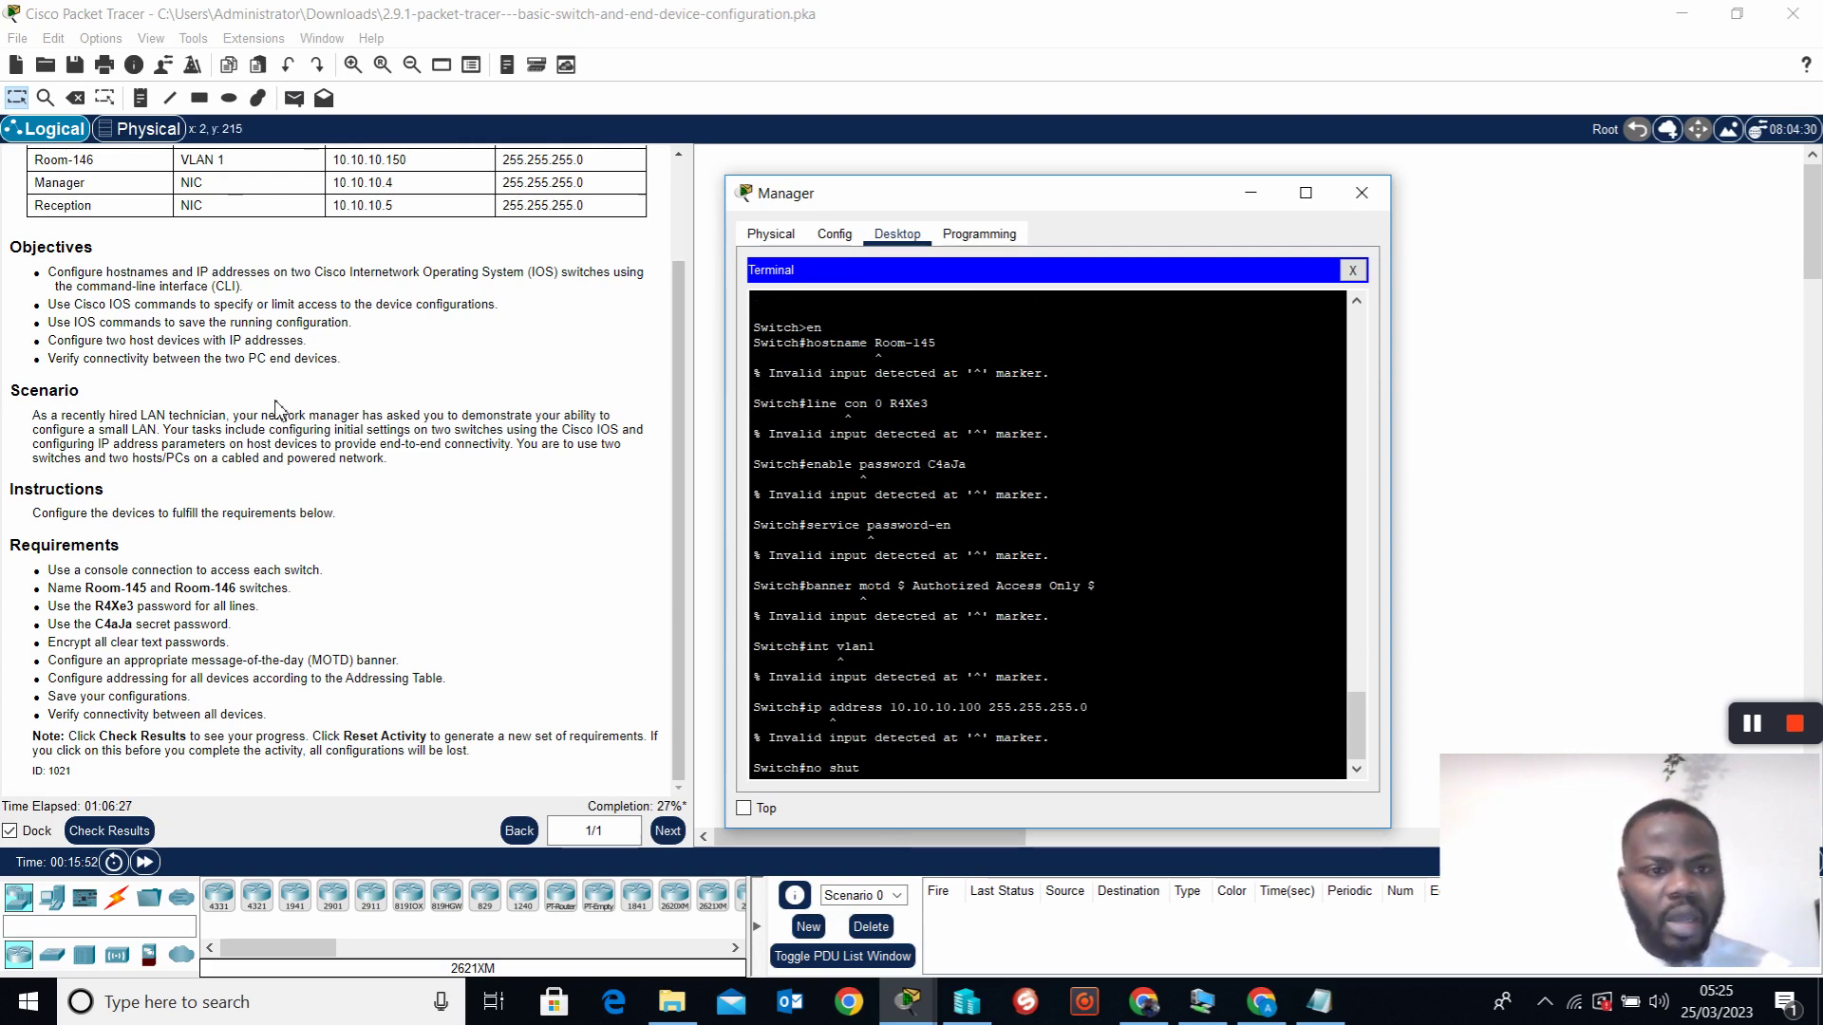
click(1319, 1002)
Insert 'conf t' after 'en' in the draft and copy the updated command list
click(878, 206)
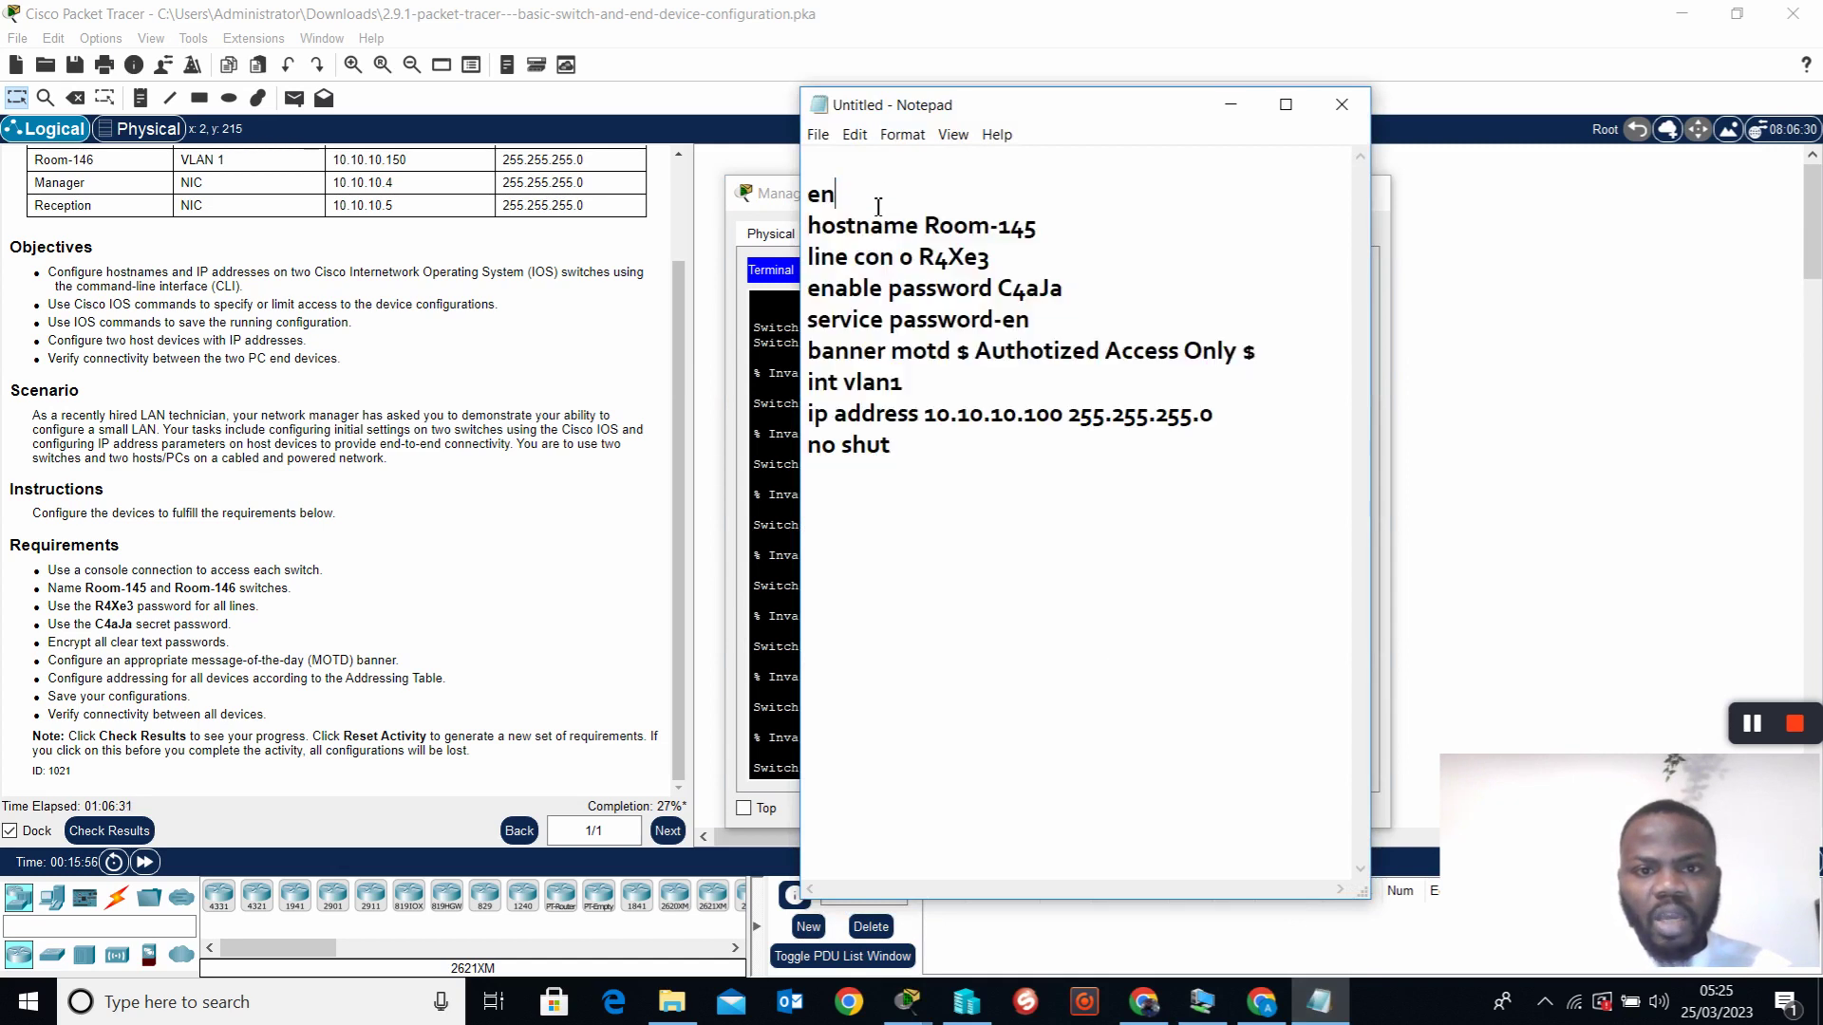
key(Return)
text(conf t)
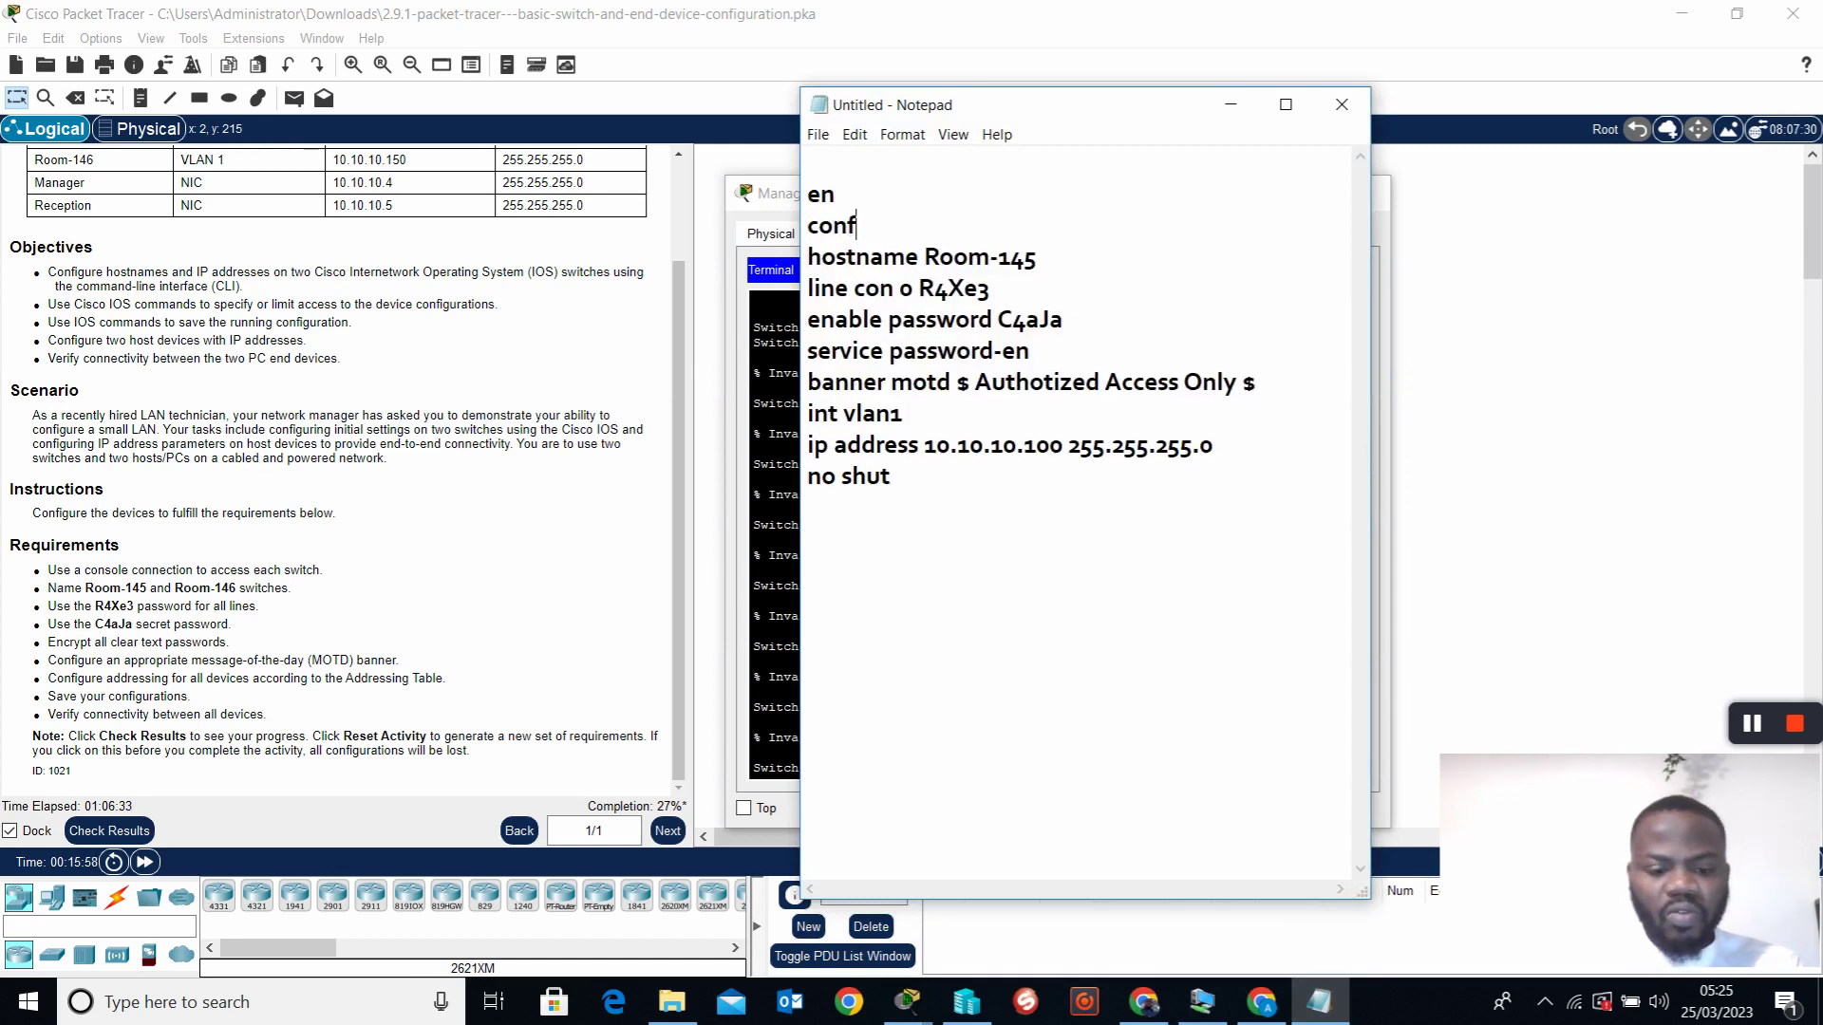
double_click(853, 479)
drag(854, 479, 817, 190)
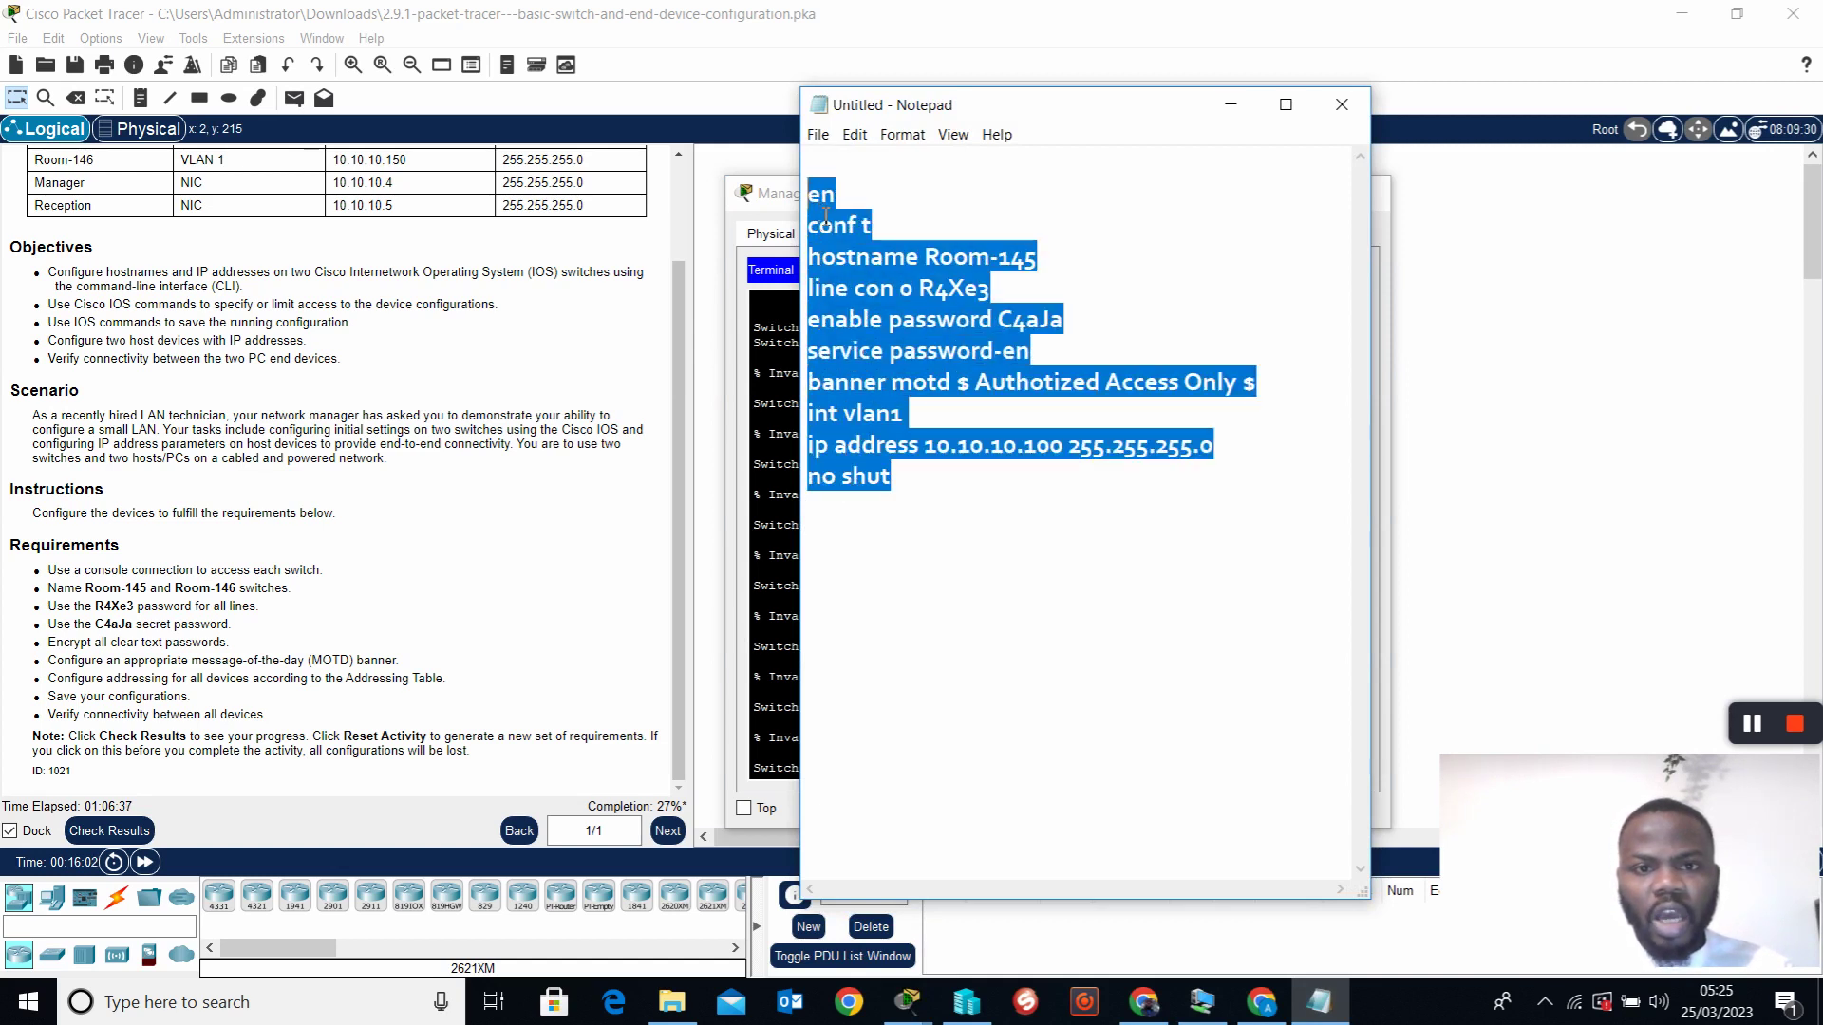
right_click(834, 243)
click(897, 301)
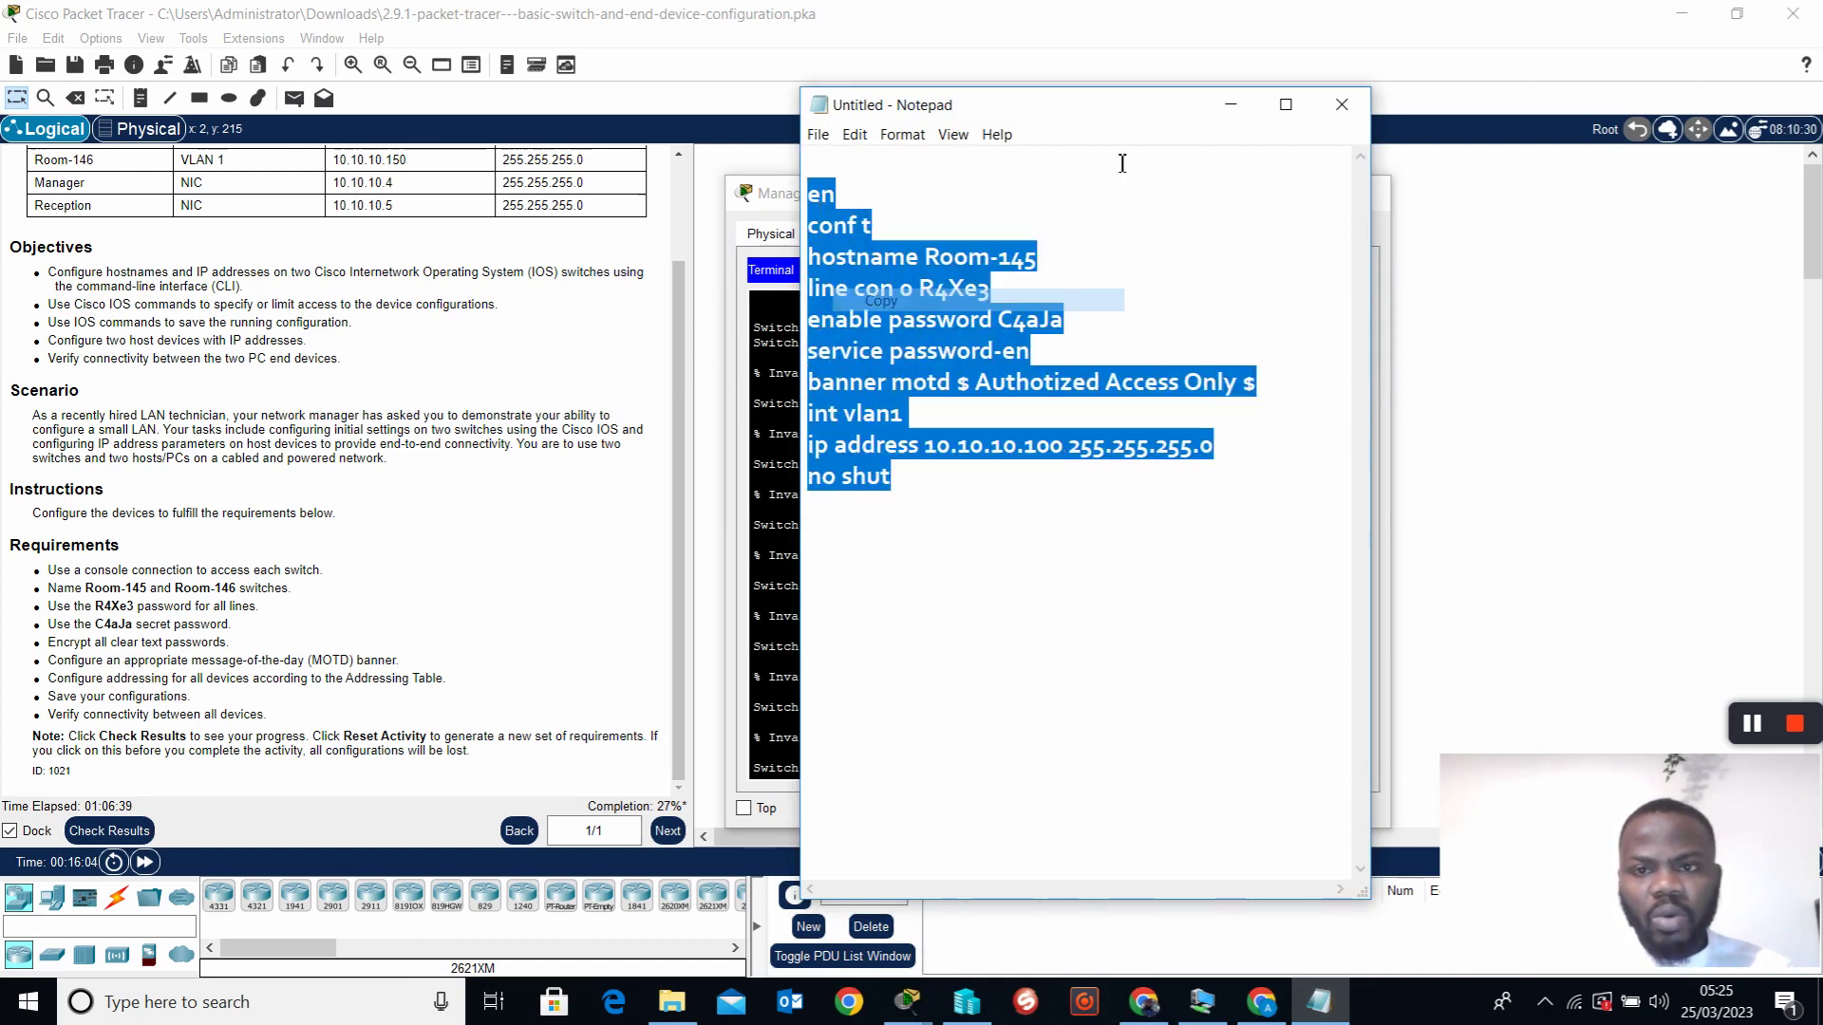
Exit privileged mode on the switch and re-paste the corrected commands, bringing Vlan1 up
click(791, 220)
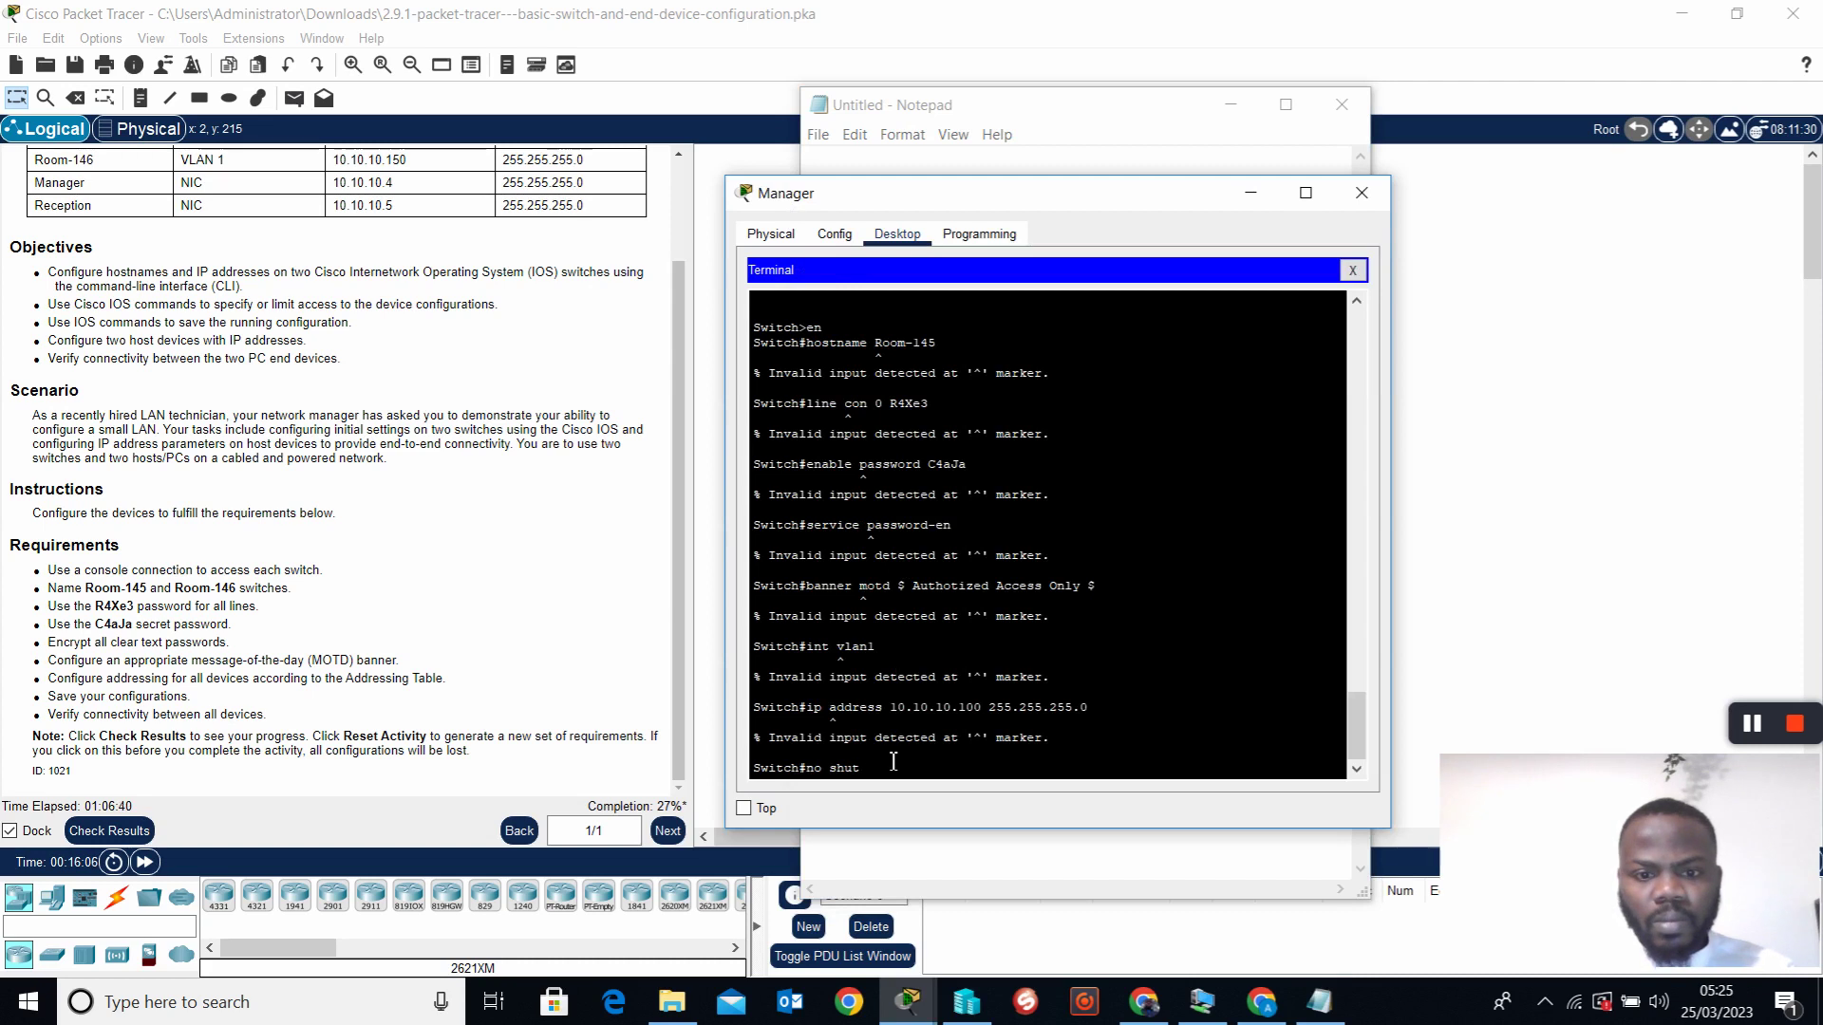
key(BackSpace)
key(BackSpace)
key(BackSpace)
key(BackSpace)
key(BackSpace)
key(BackSpace)
key(BackSpace)
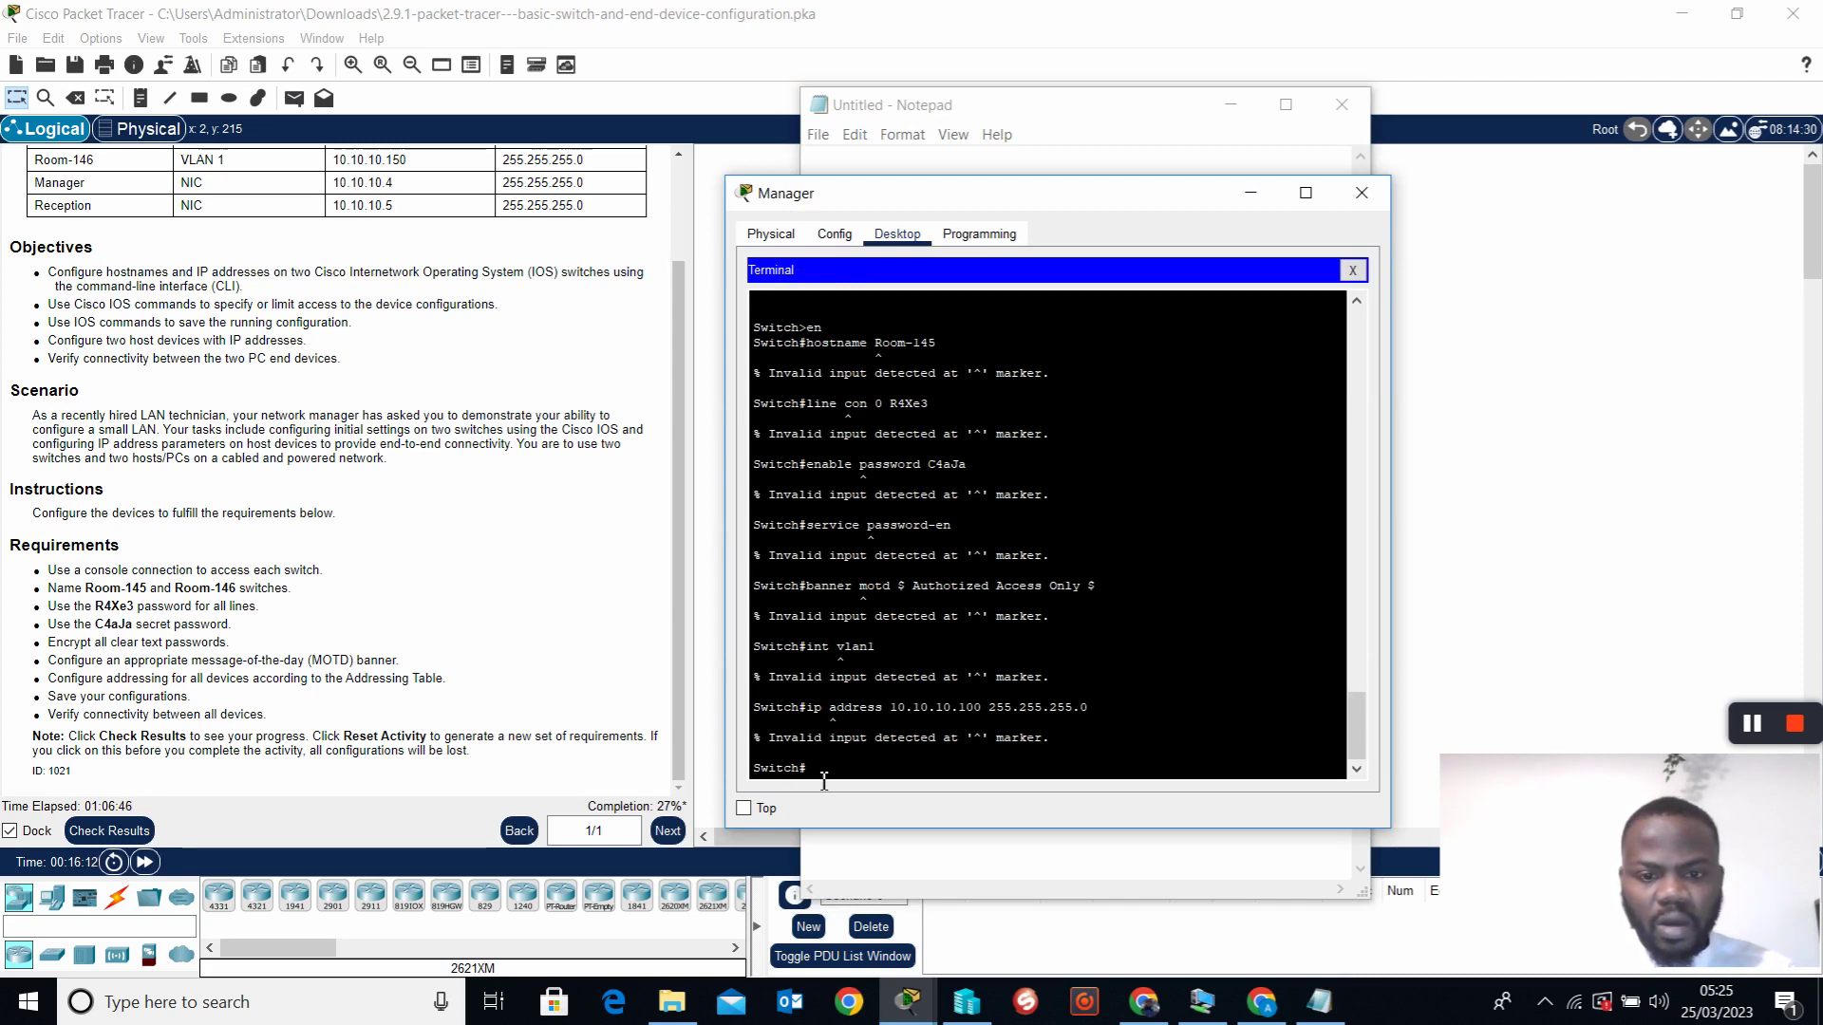
text(exit)
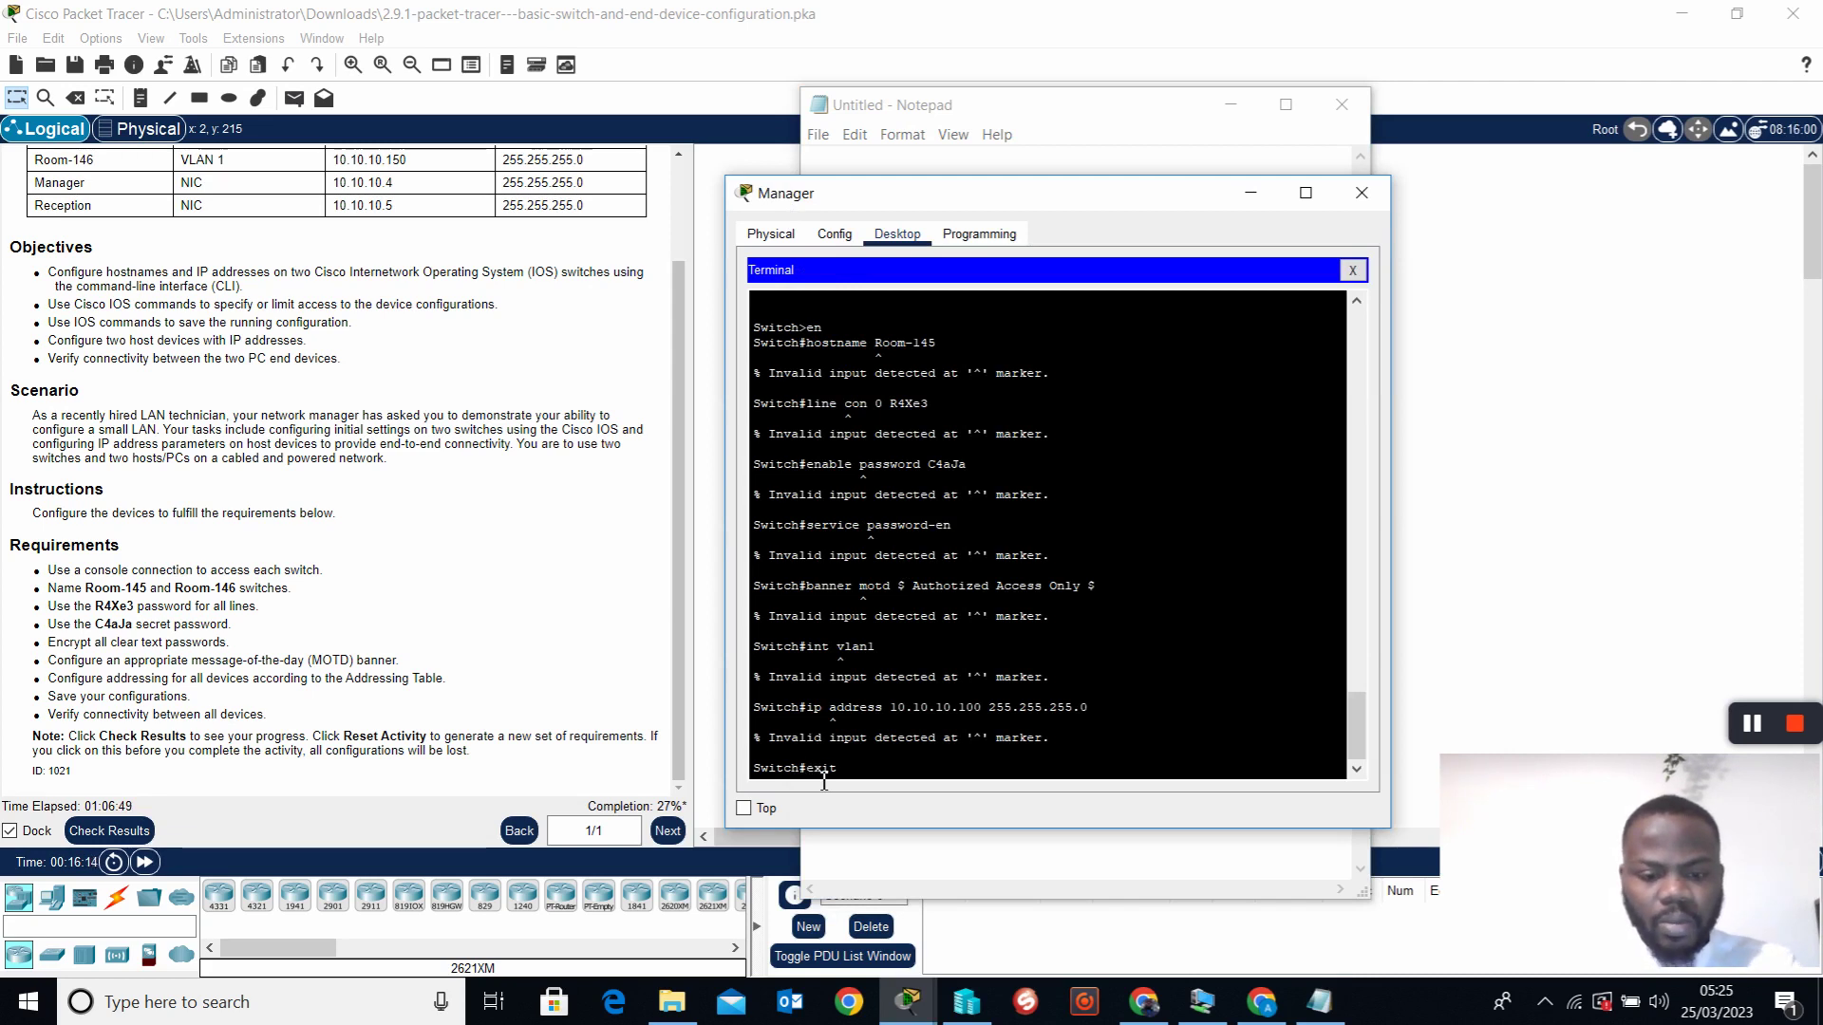
key(Return)
key(Return)
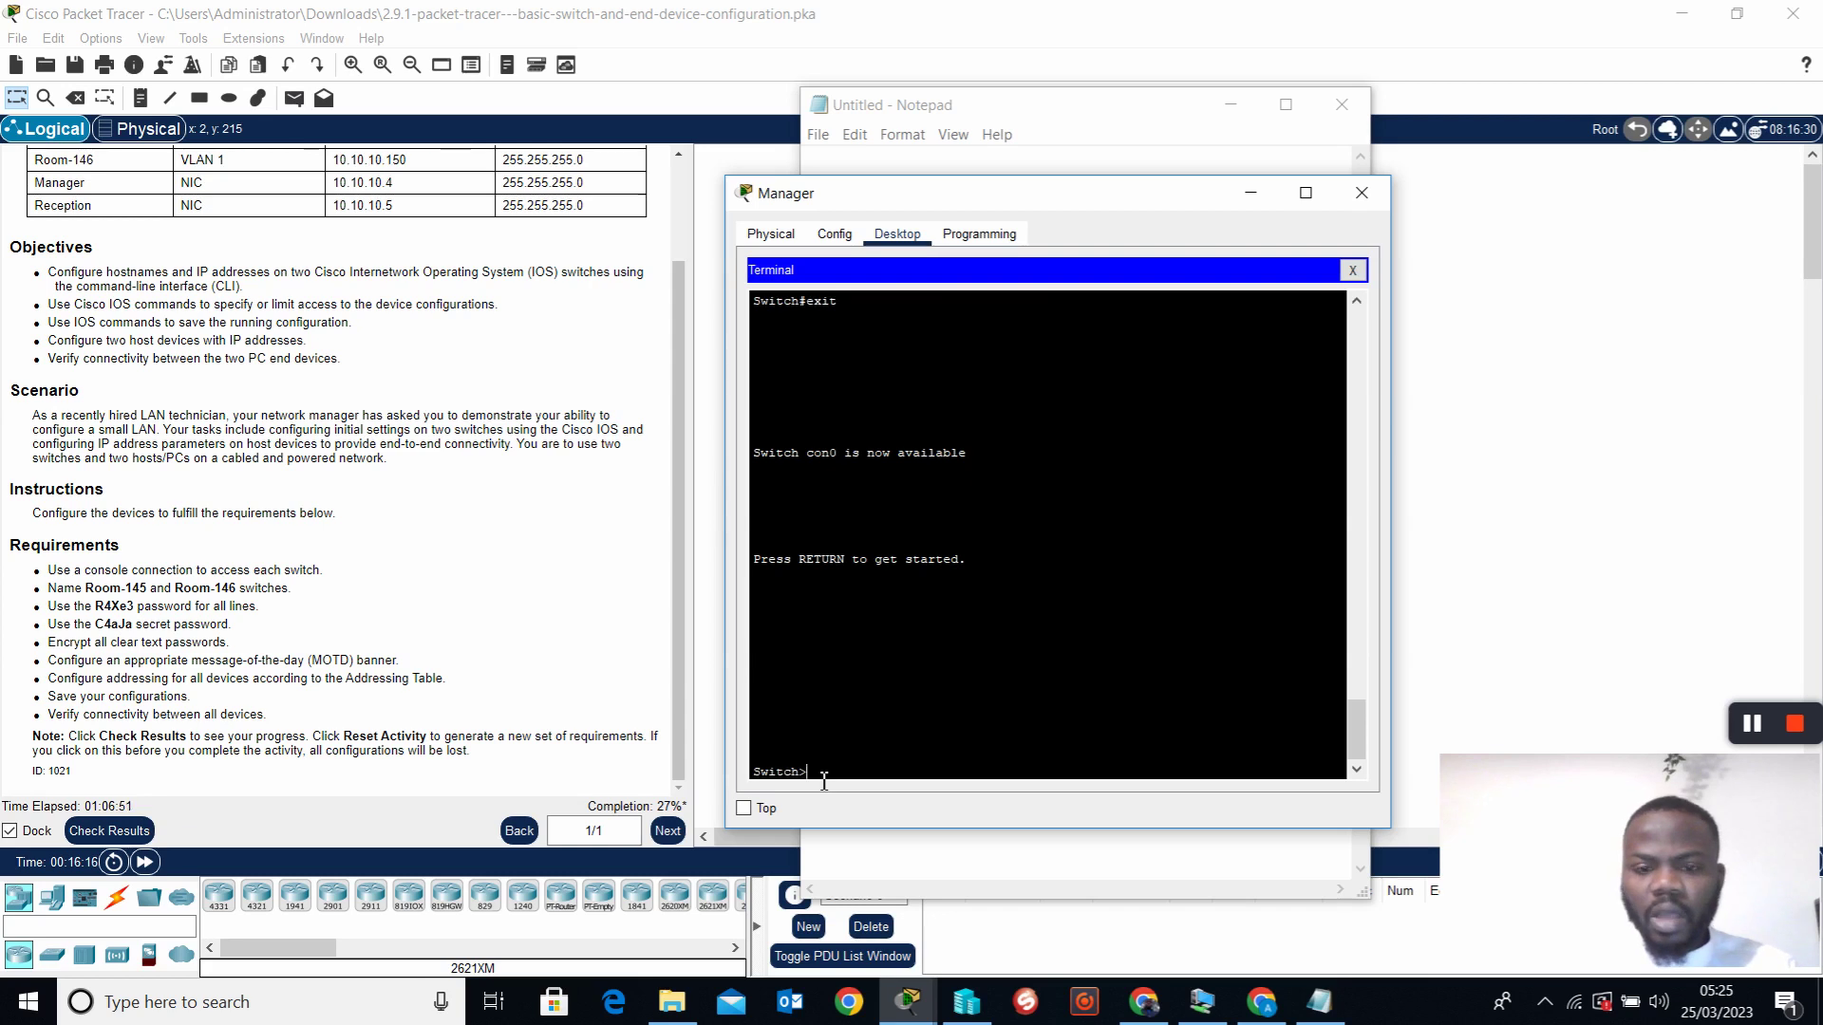
right_click(824, 780)
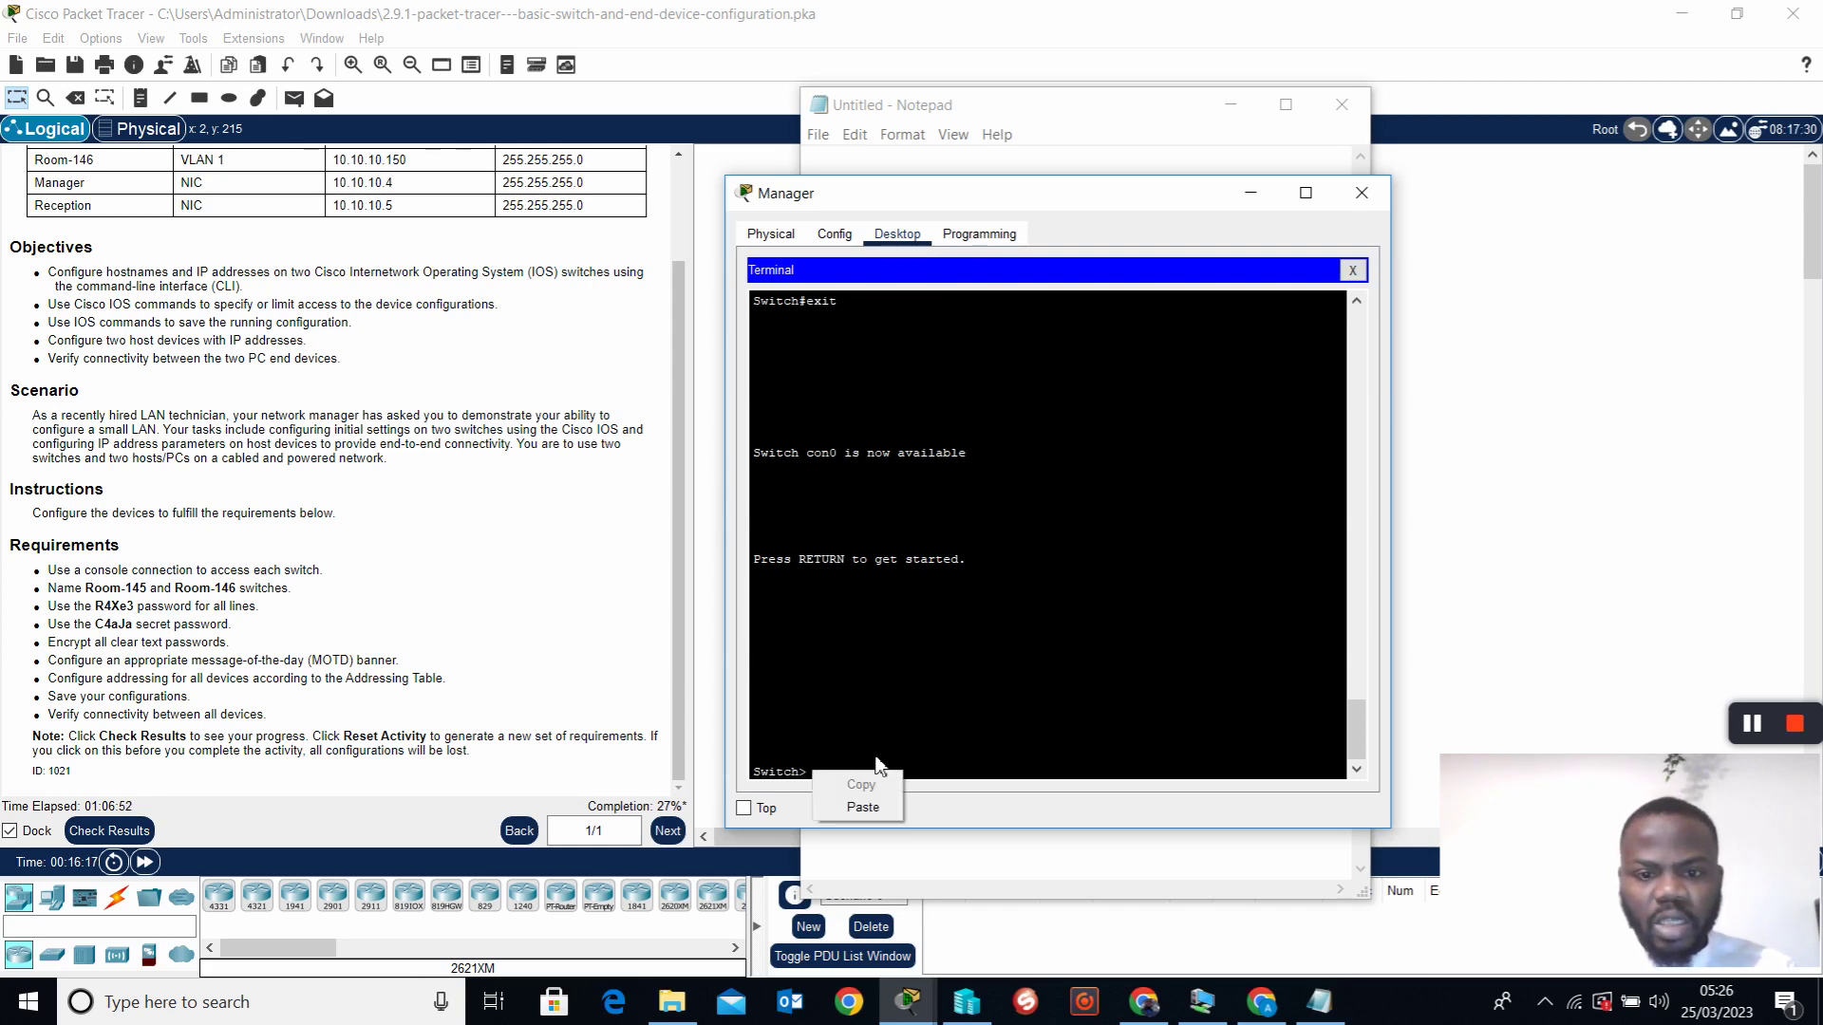
click(863, 806)
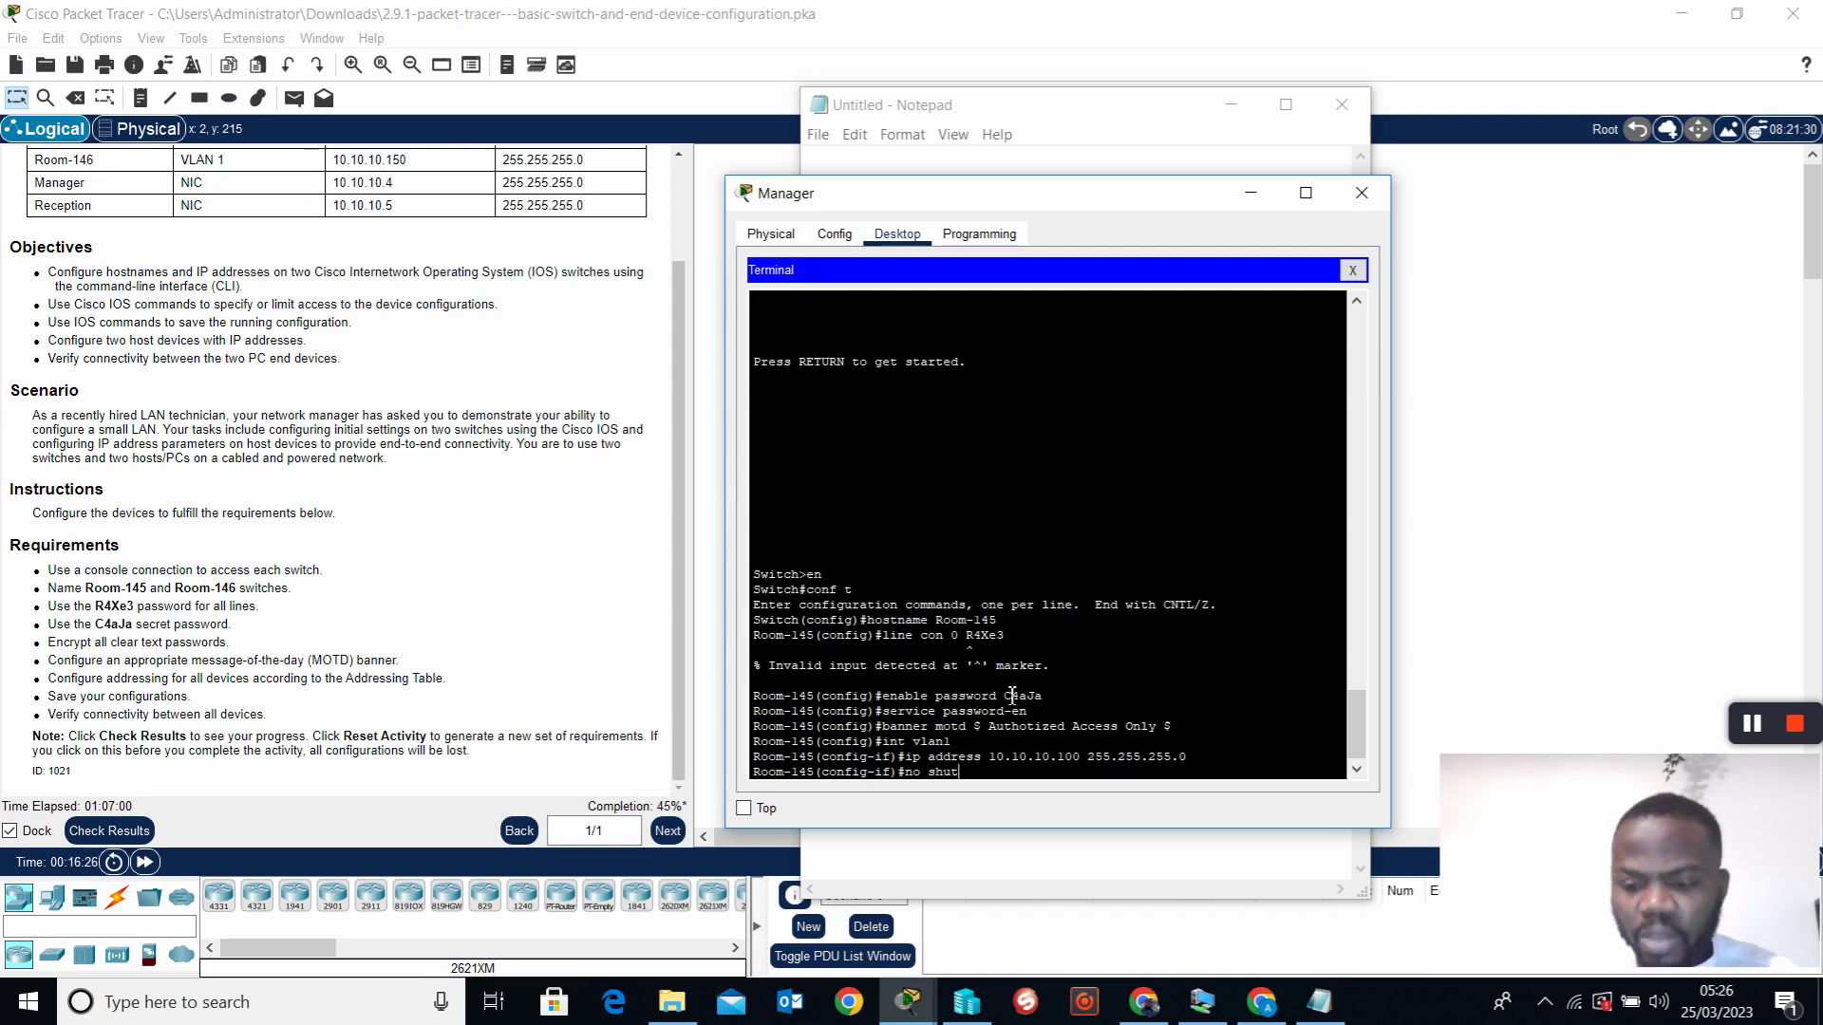
key(Return)
key(Return)
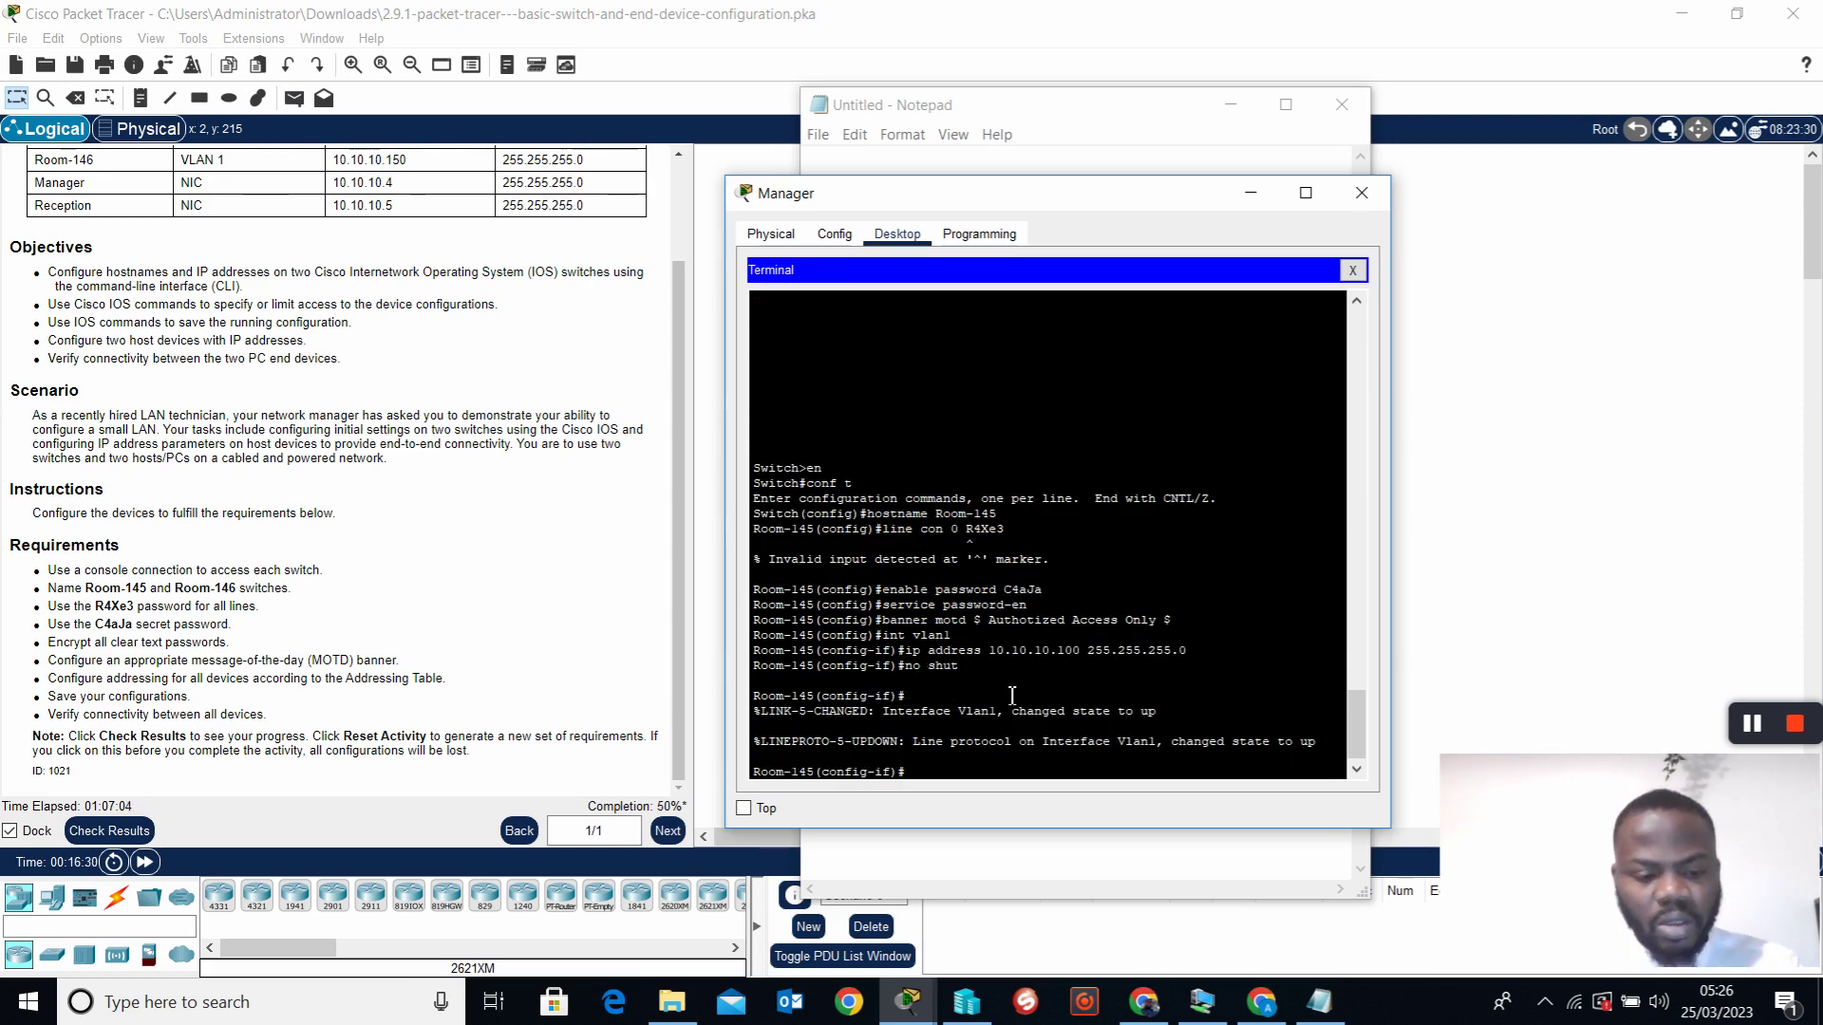
Leave the VLAN interface, then set the line con 0 password and require login
text(exit)
key(Return)
key(Return)
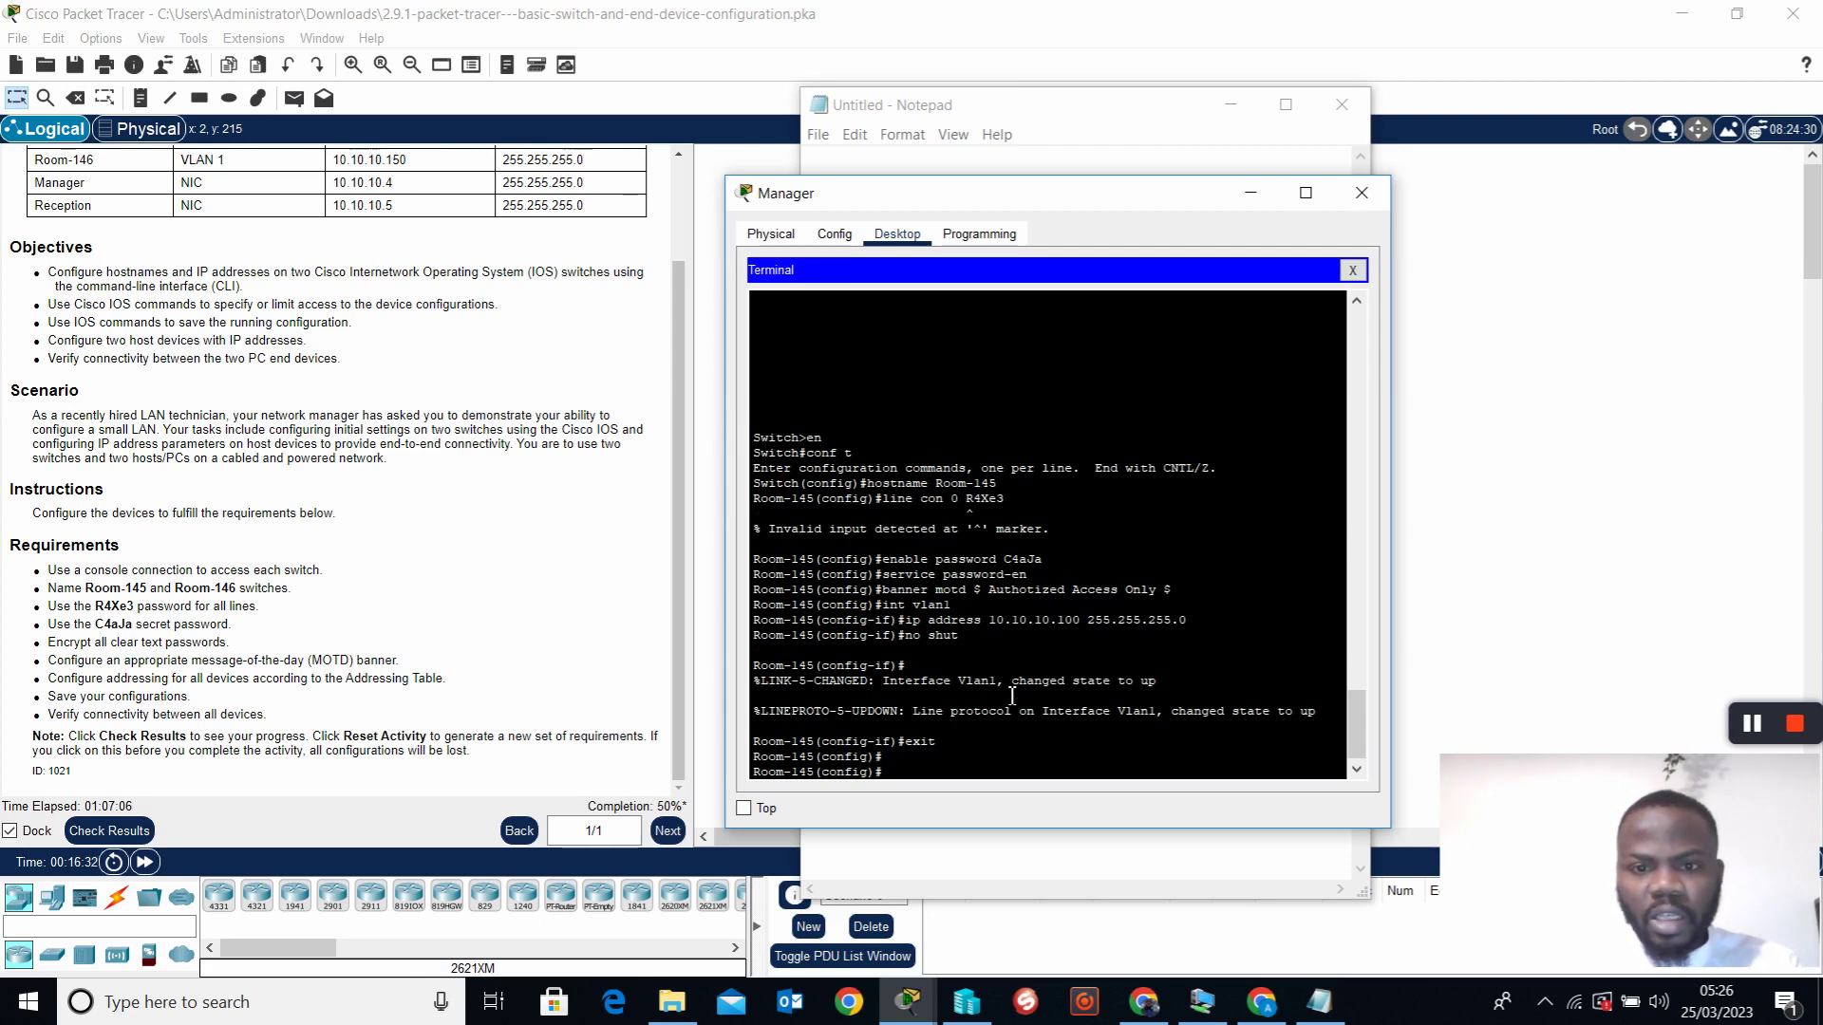
drag(984, 519, 962, 520)
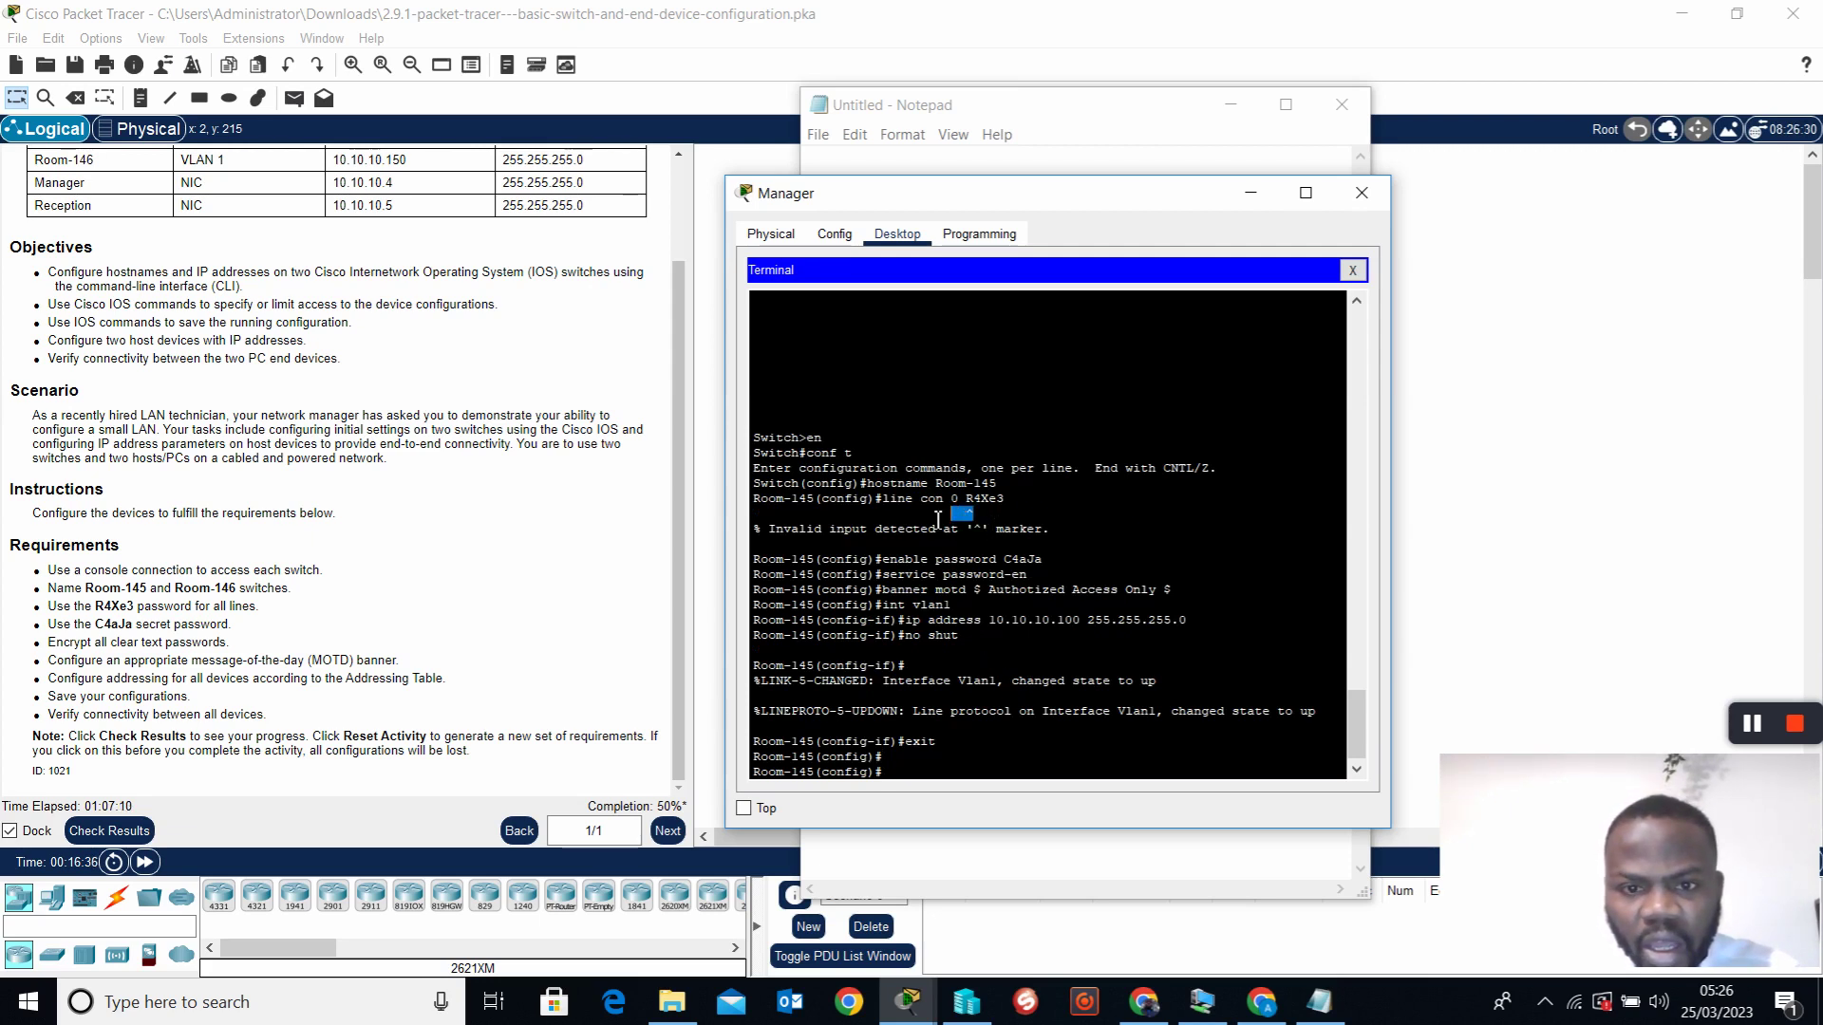
click(903, 777)
text(l)
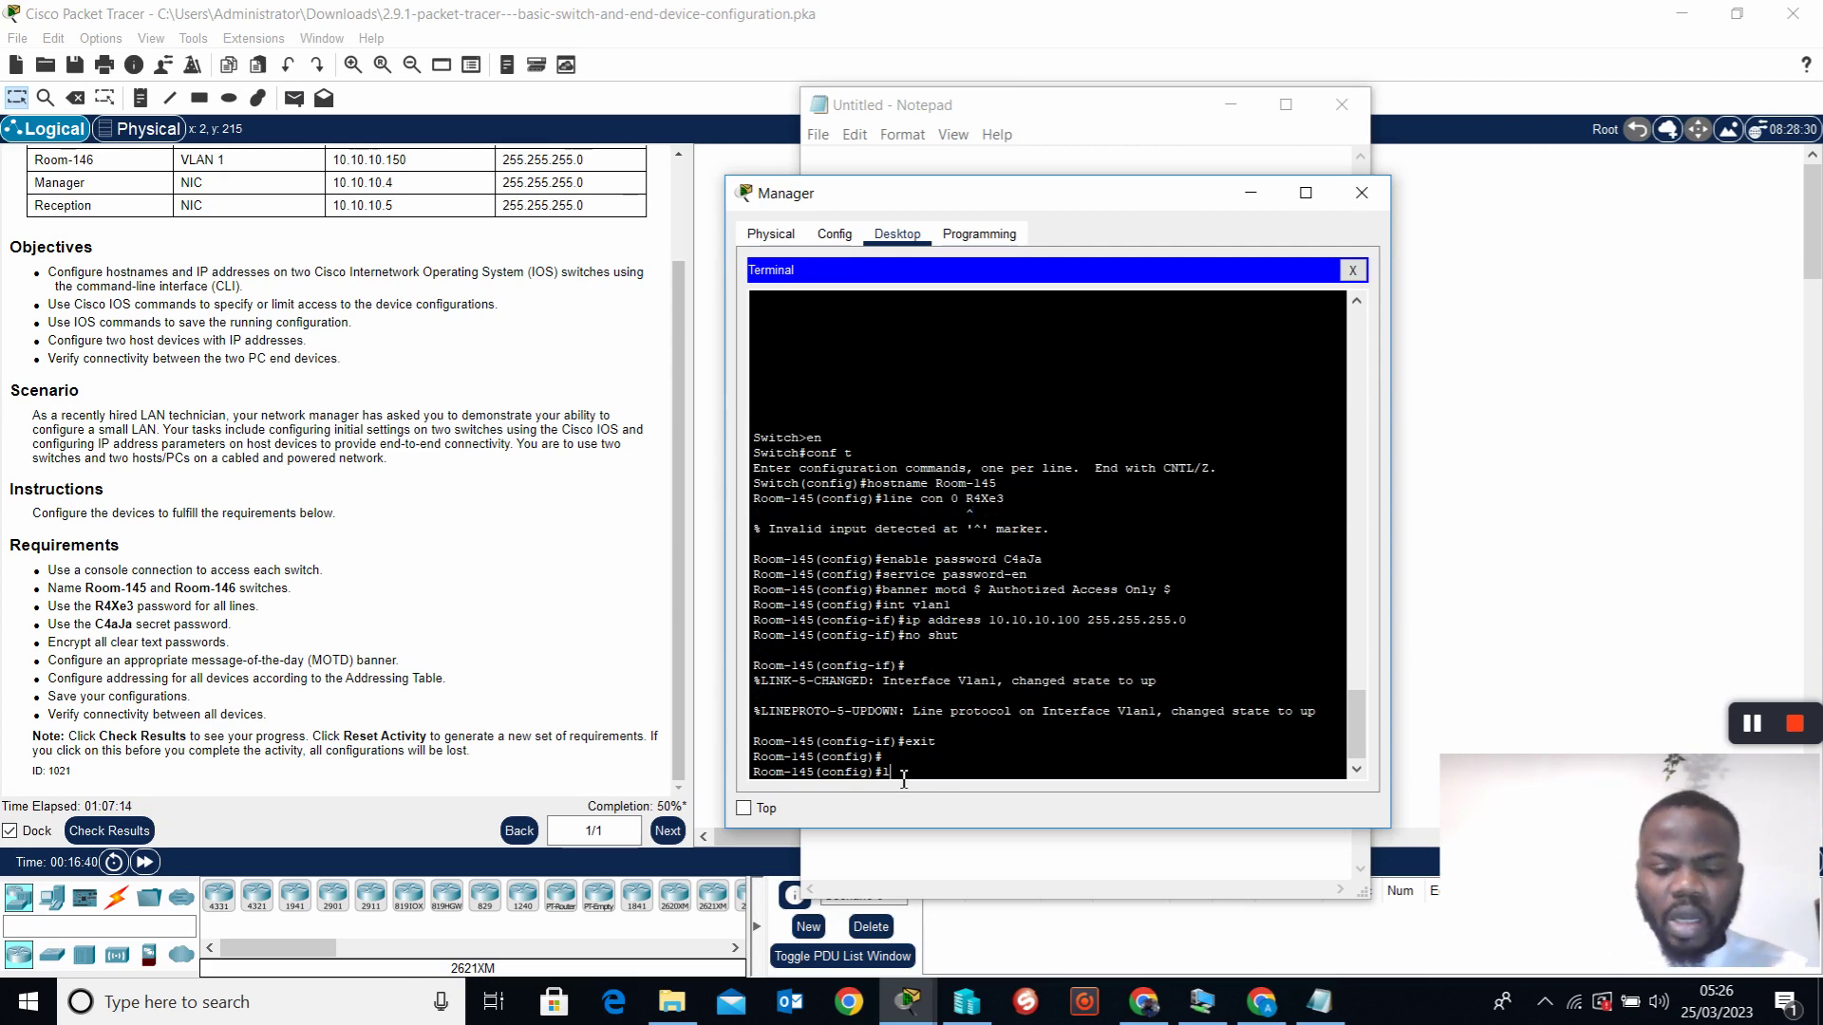
text(ine con 0)
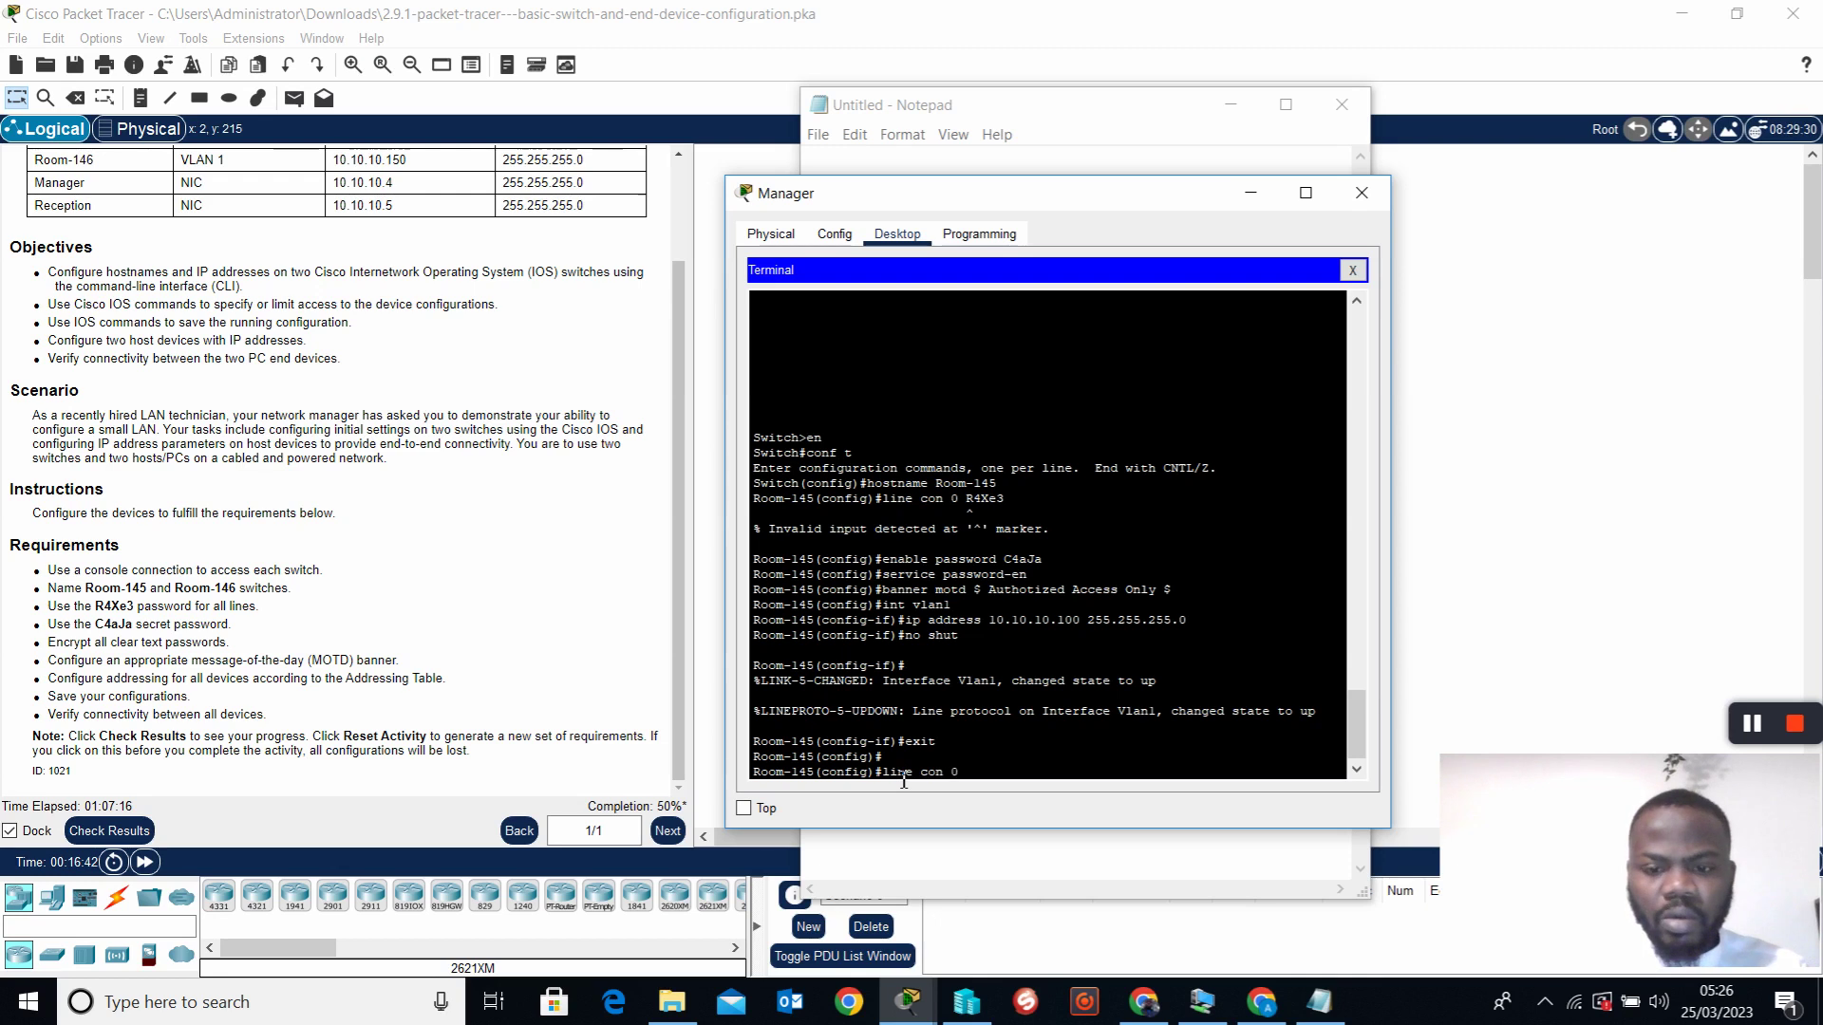
key(Return)
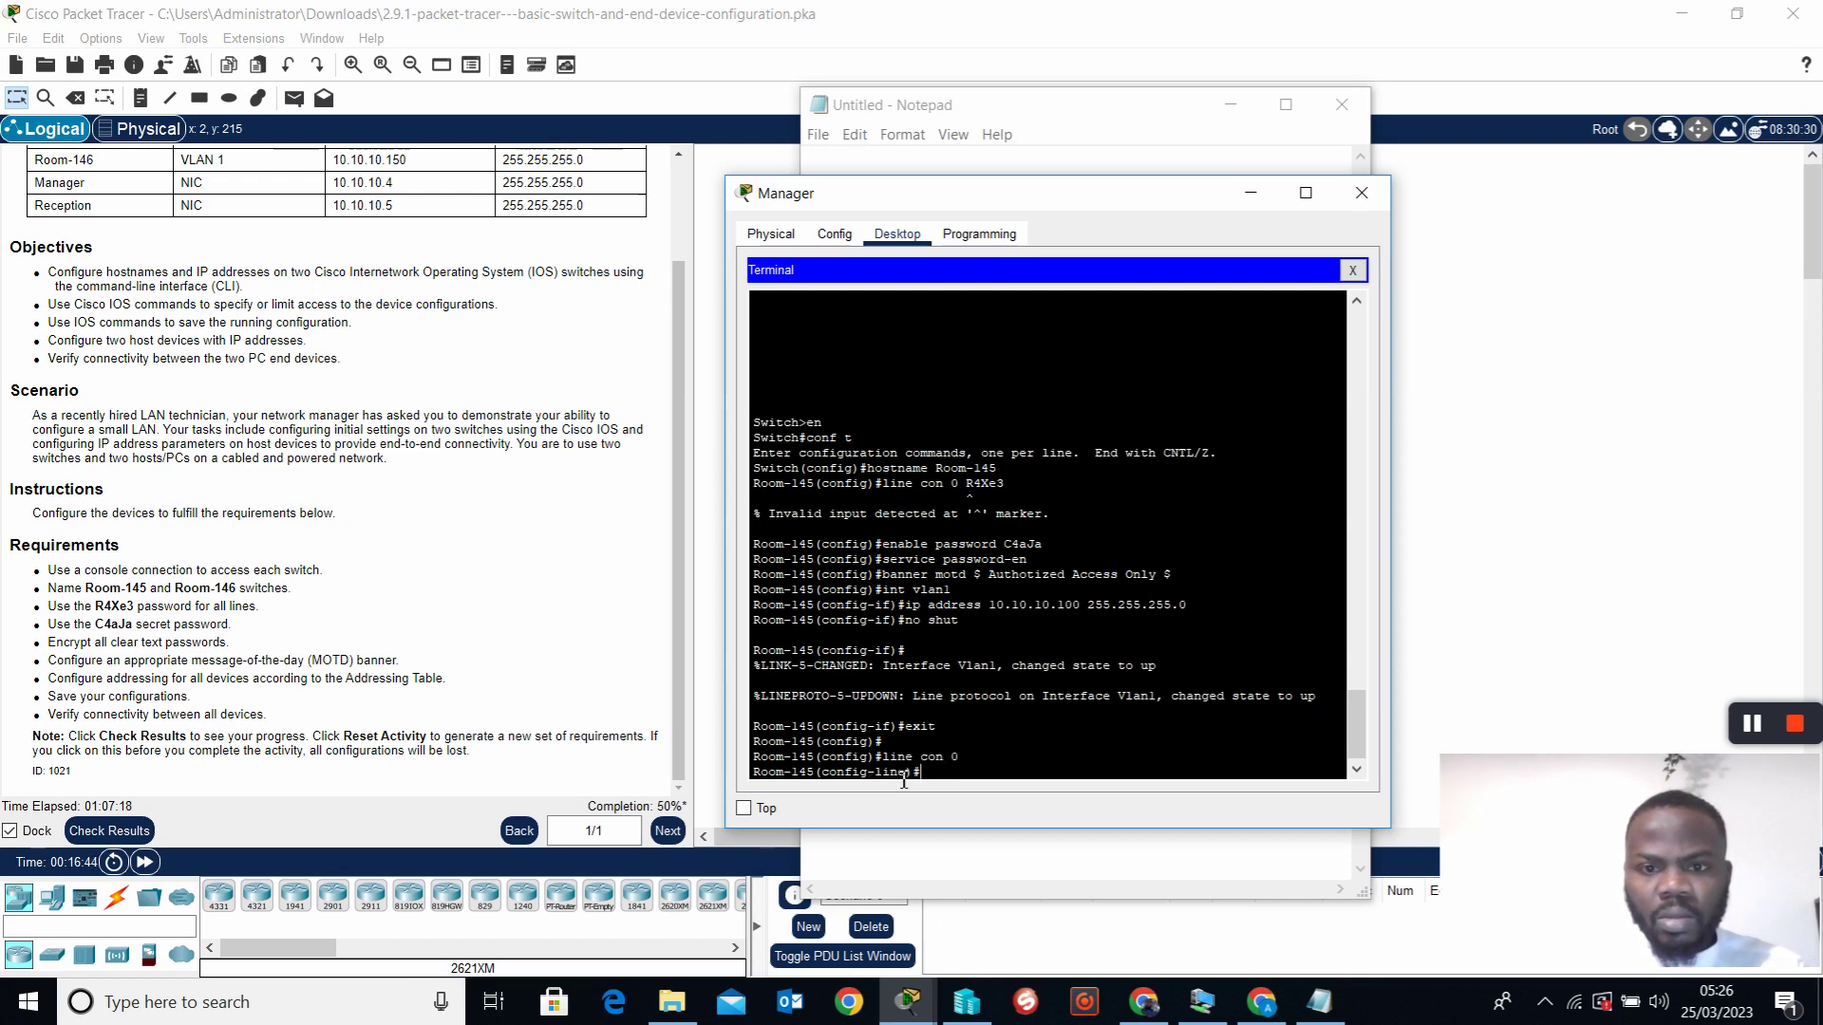
text(password)
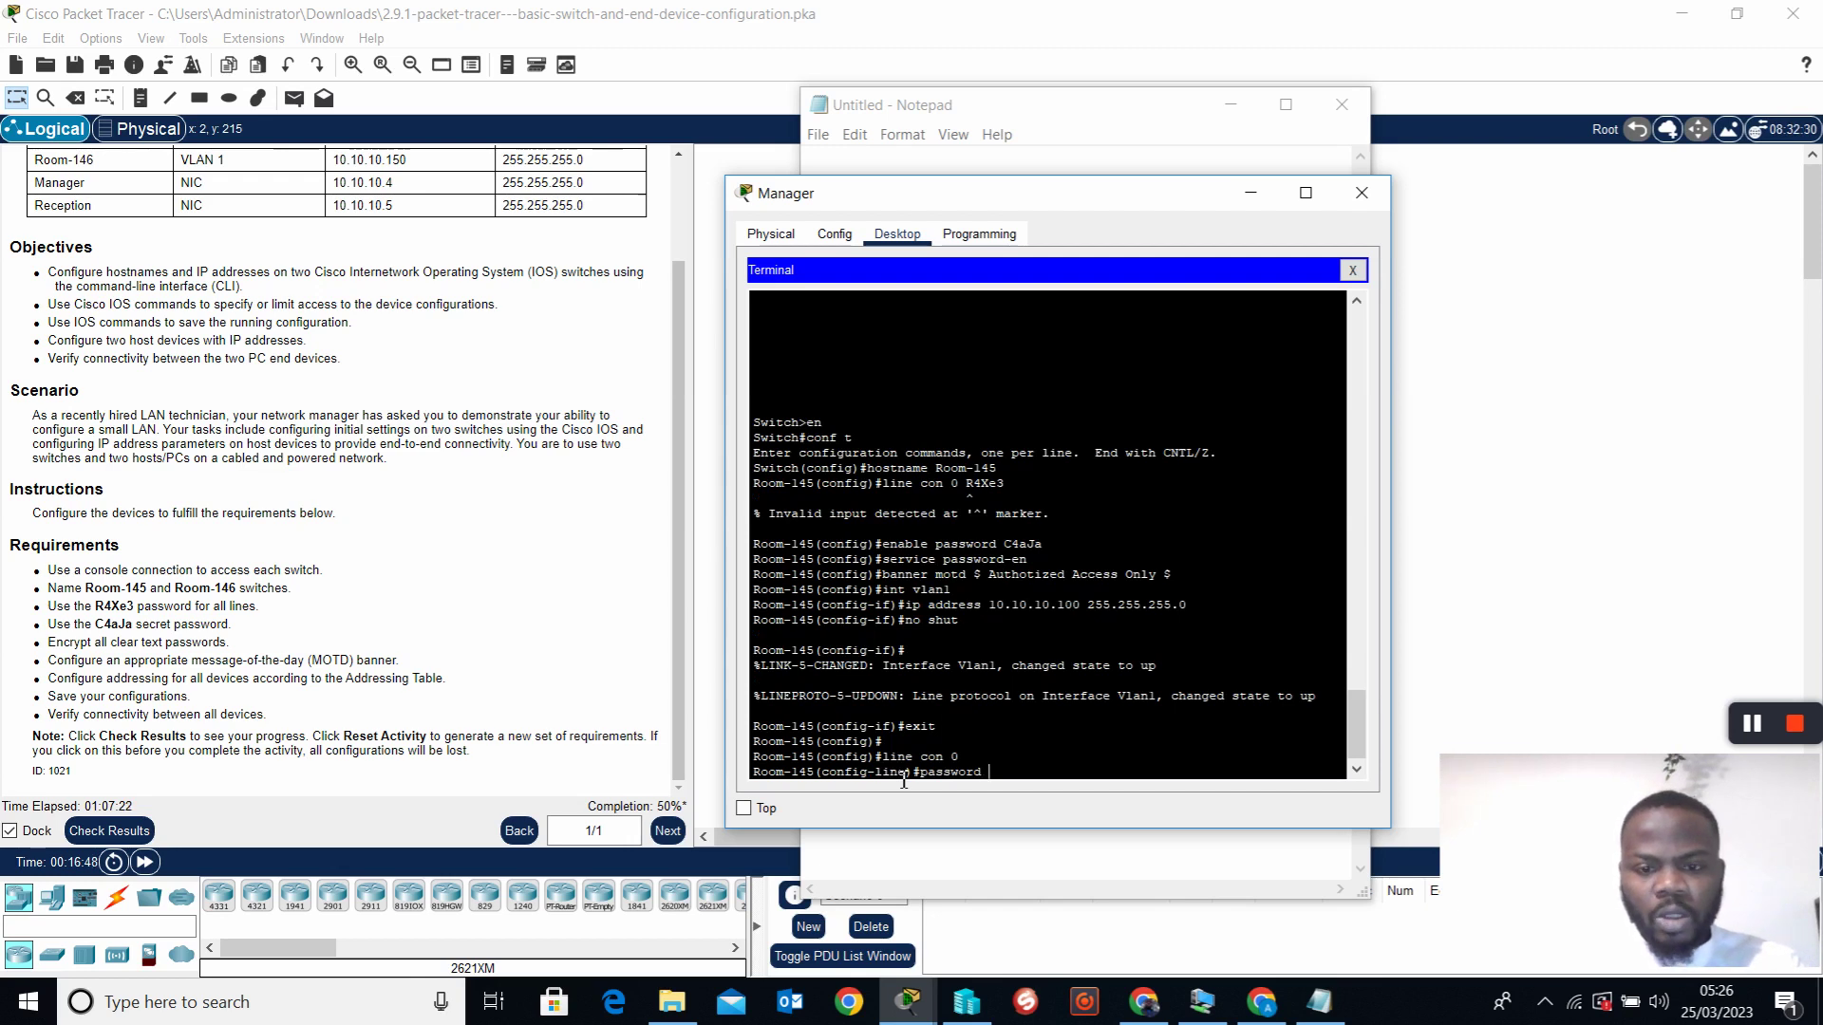
text( R4Xe)
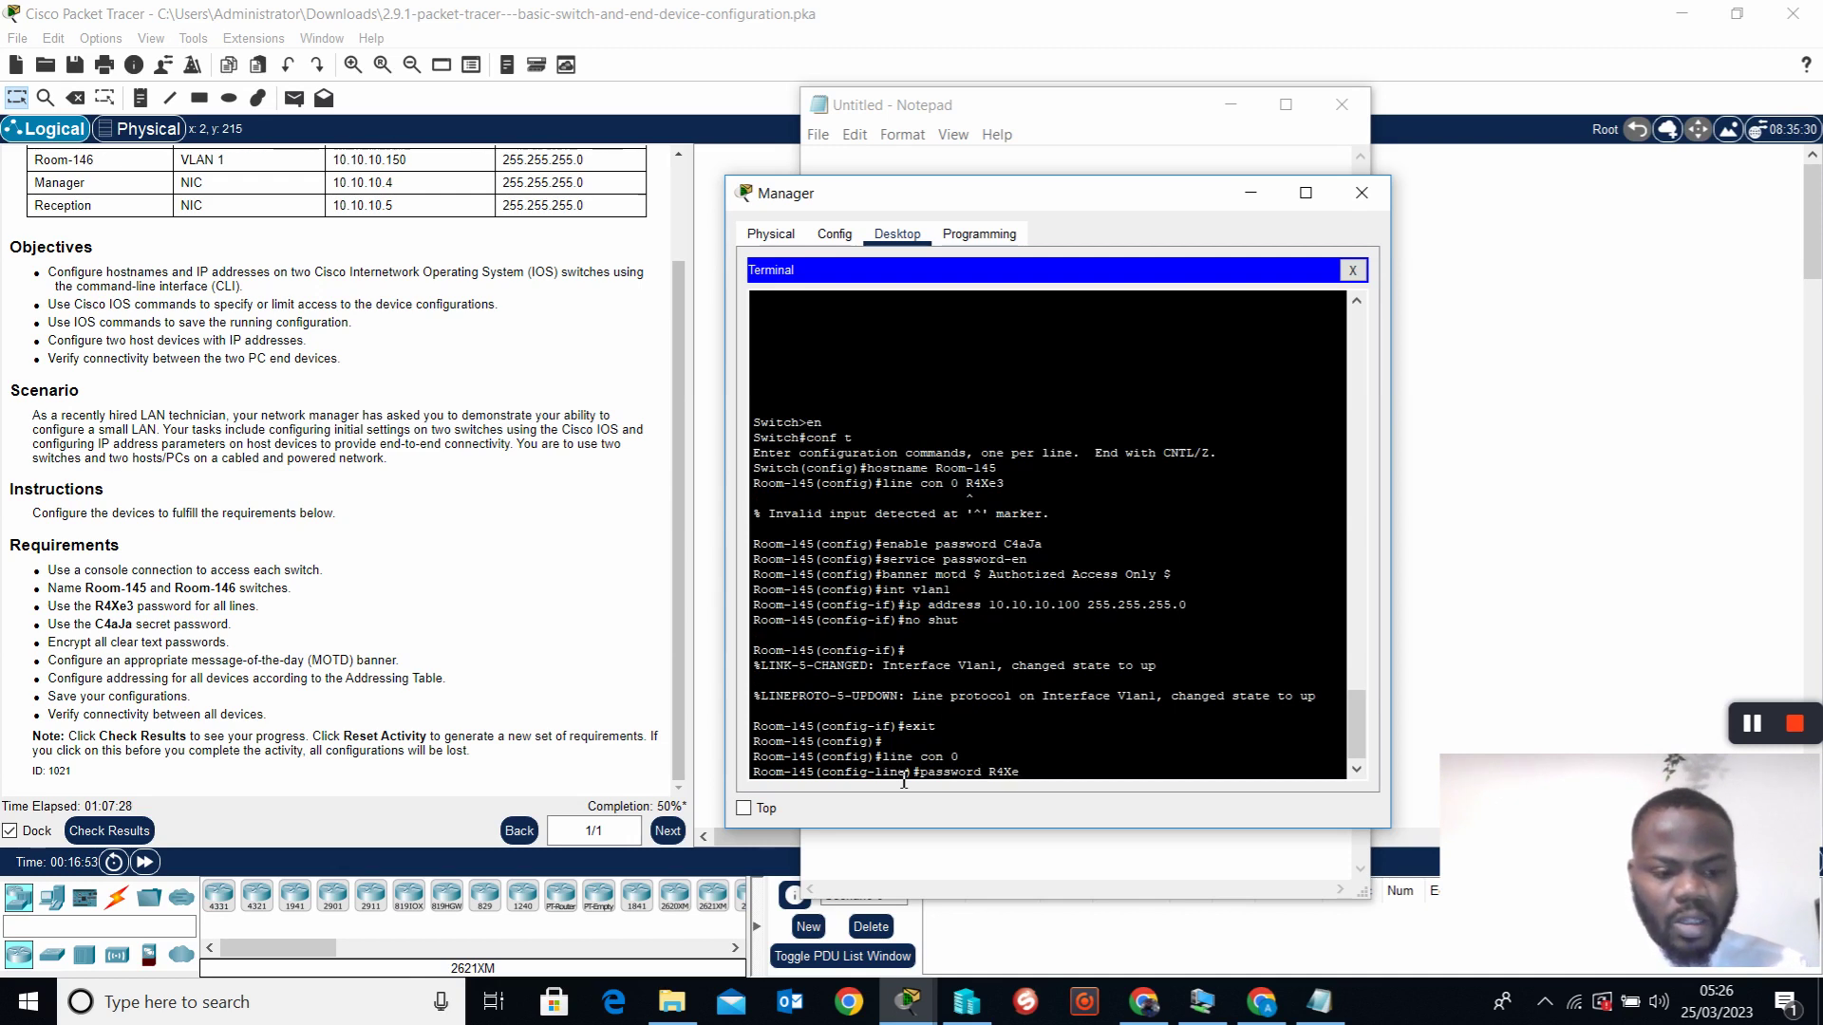
text(3)
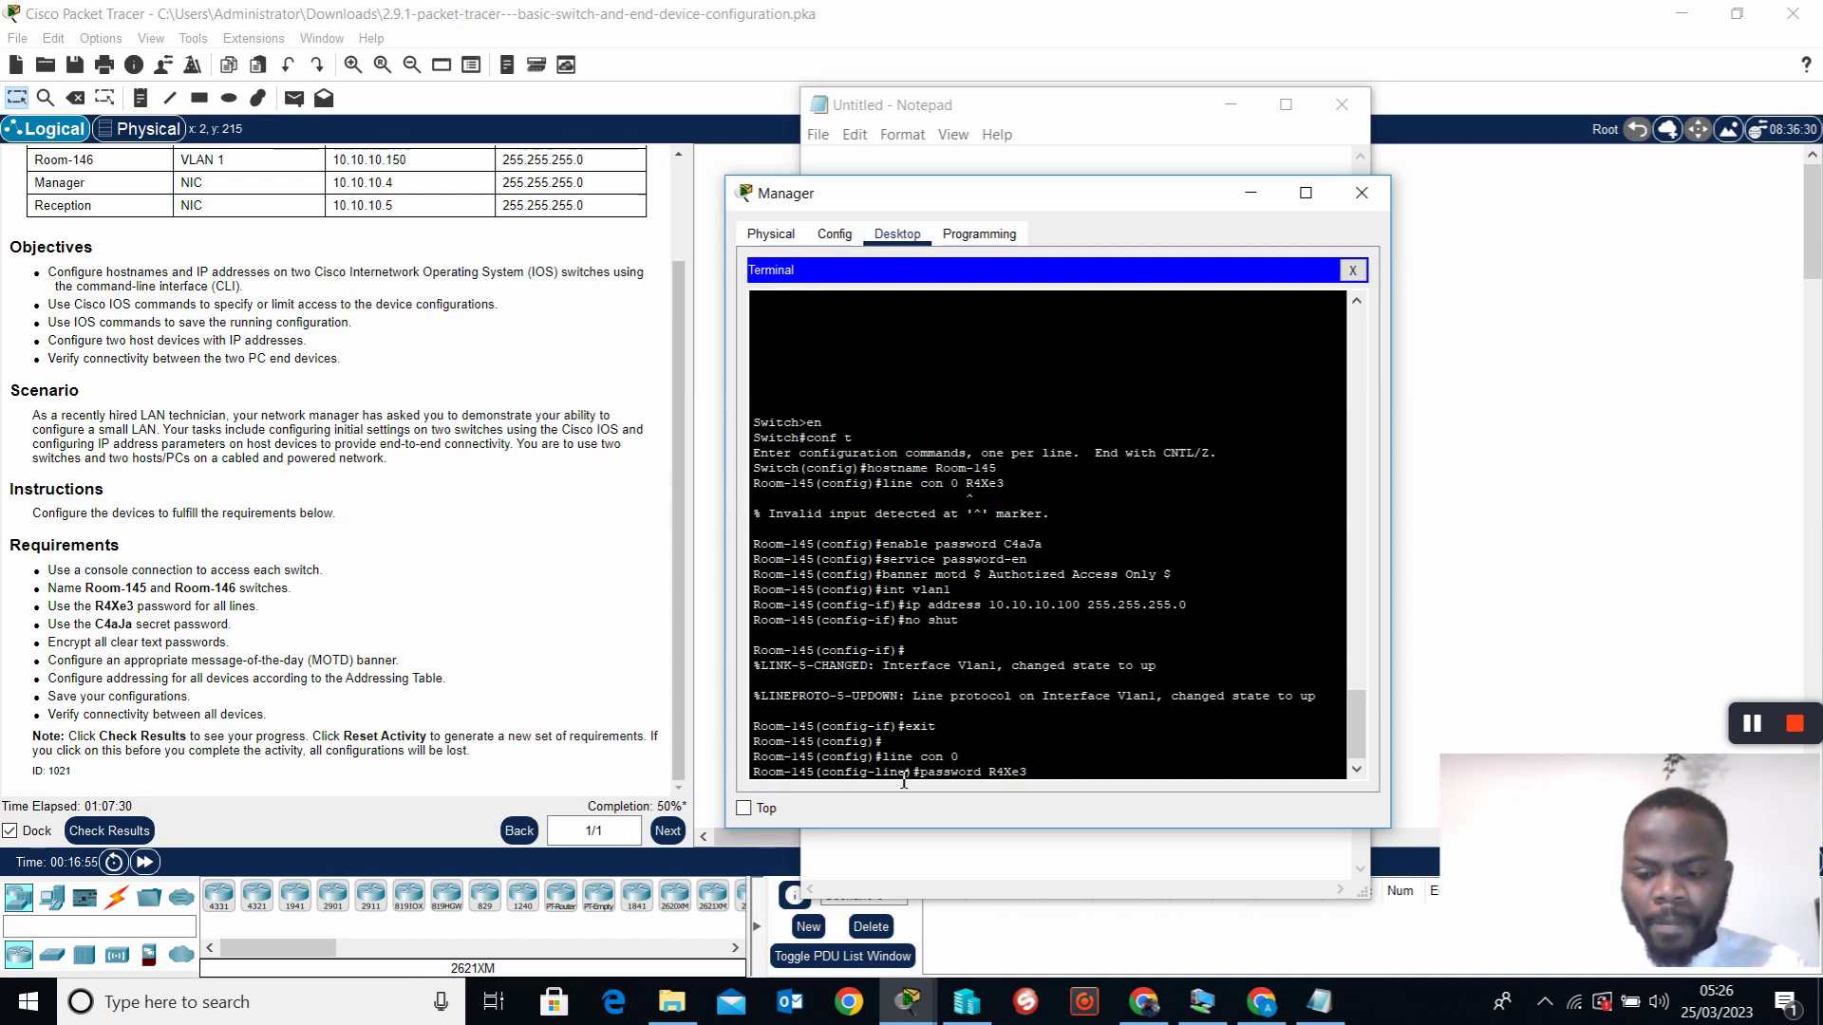
key(Return)
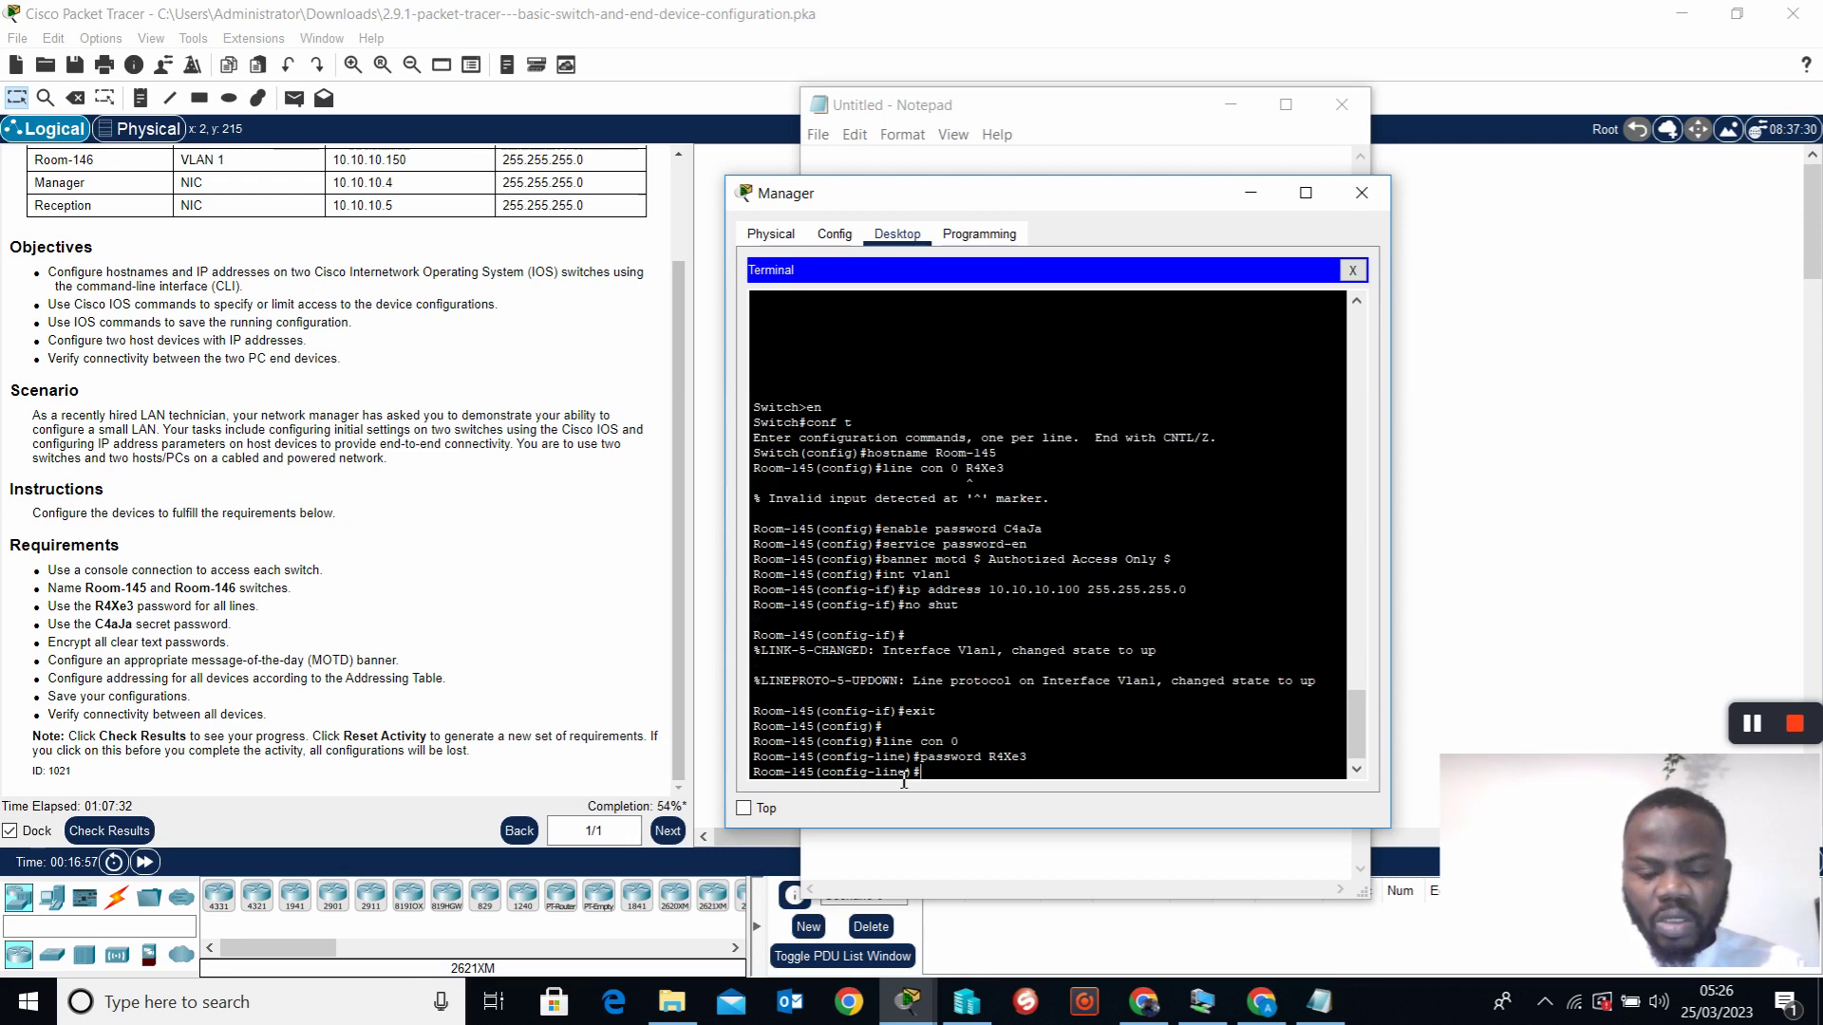
text(login)
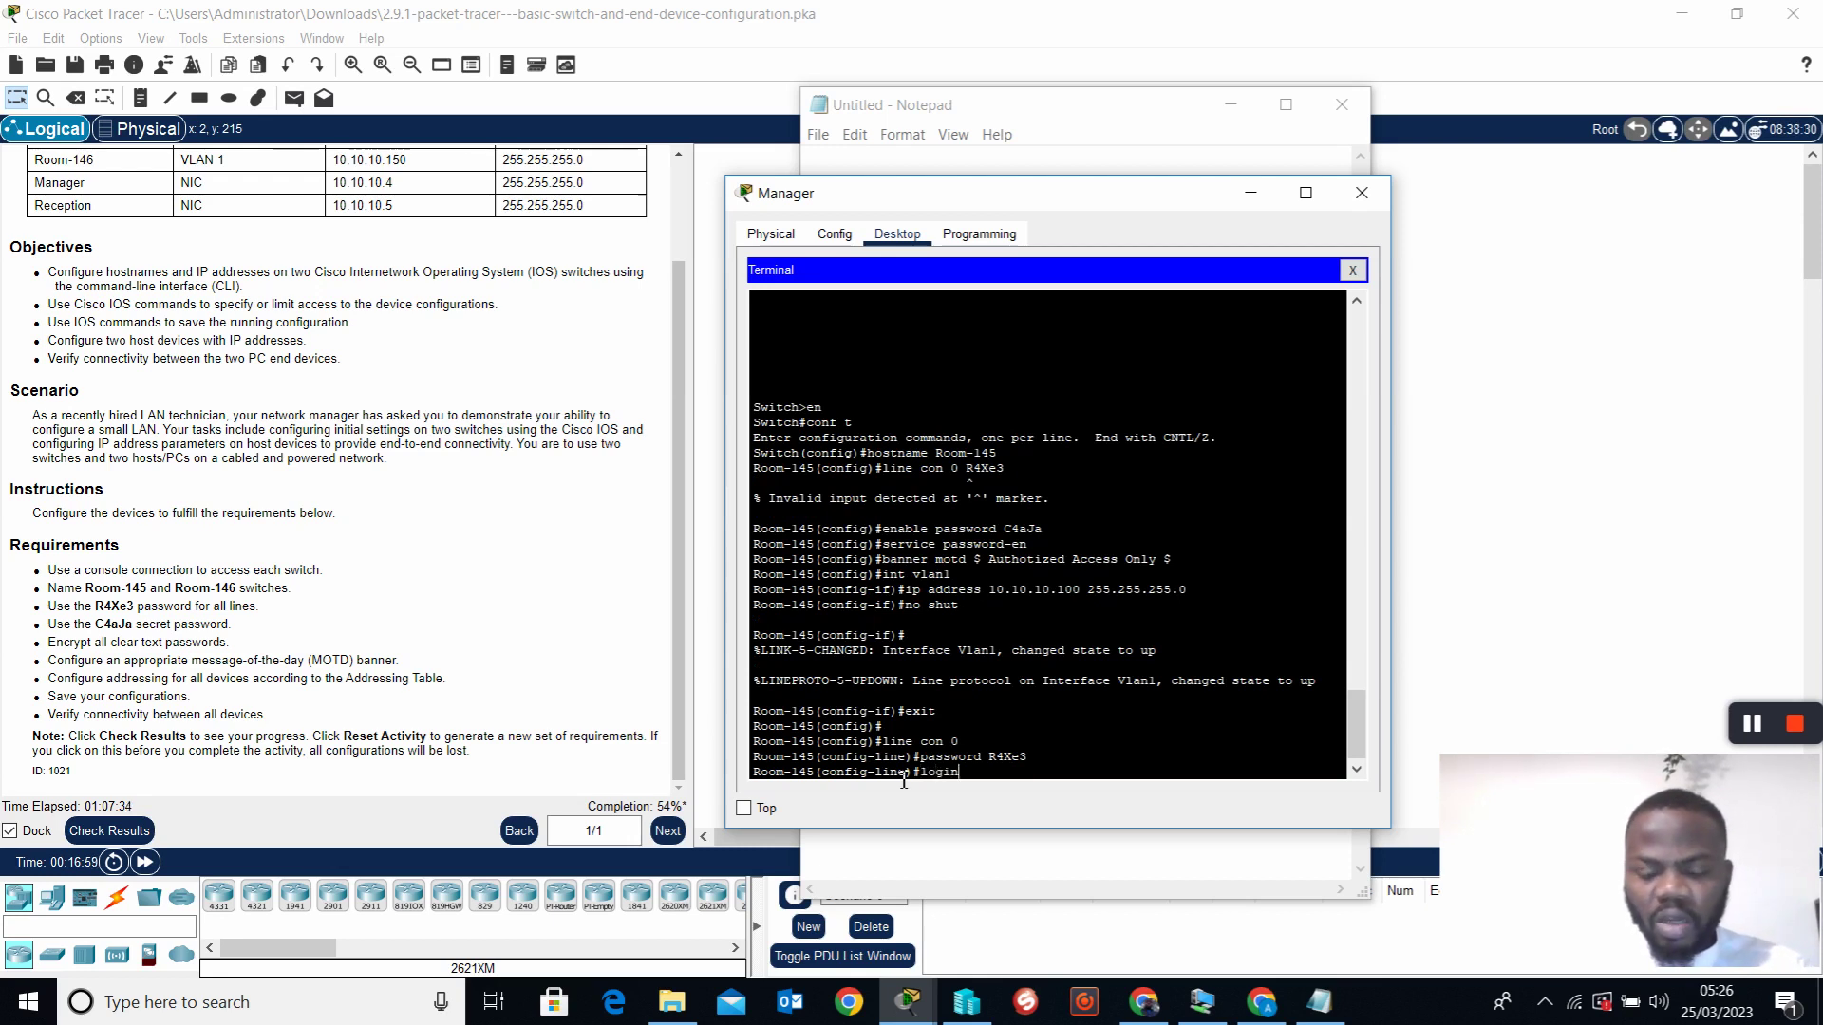
key(Return)
Exit console line and global configuration back to privileged EXEC mode
key(Return)
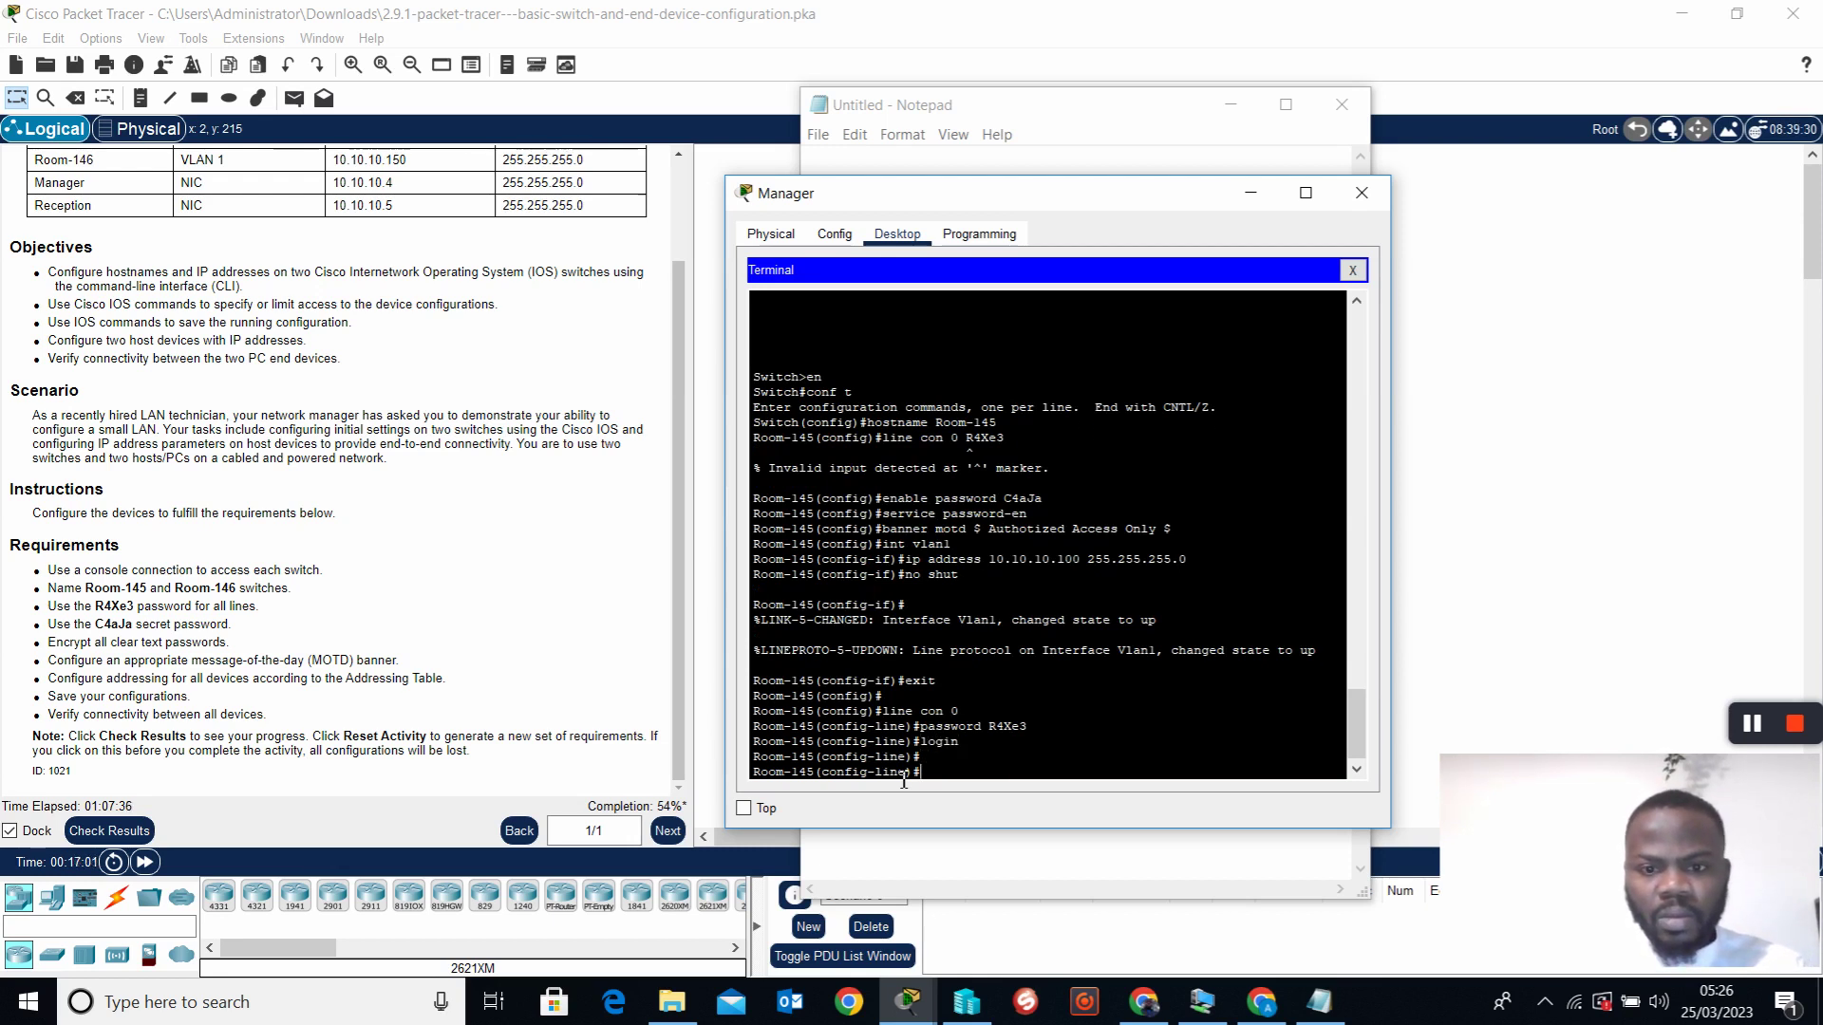
key(Return)
key(Return)
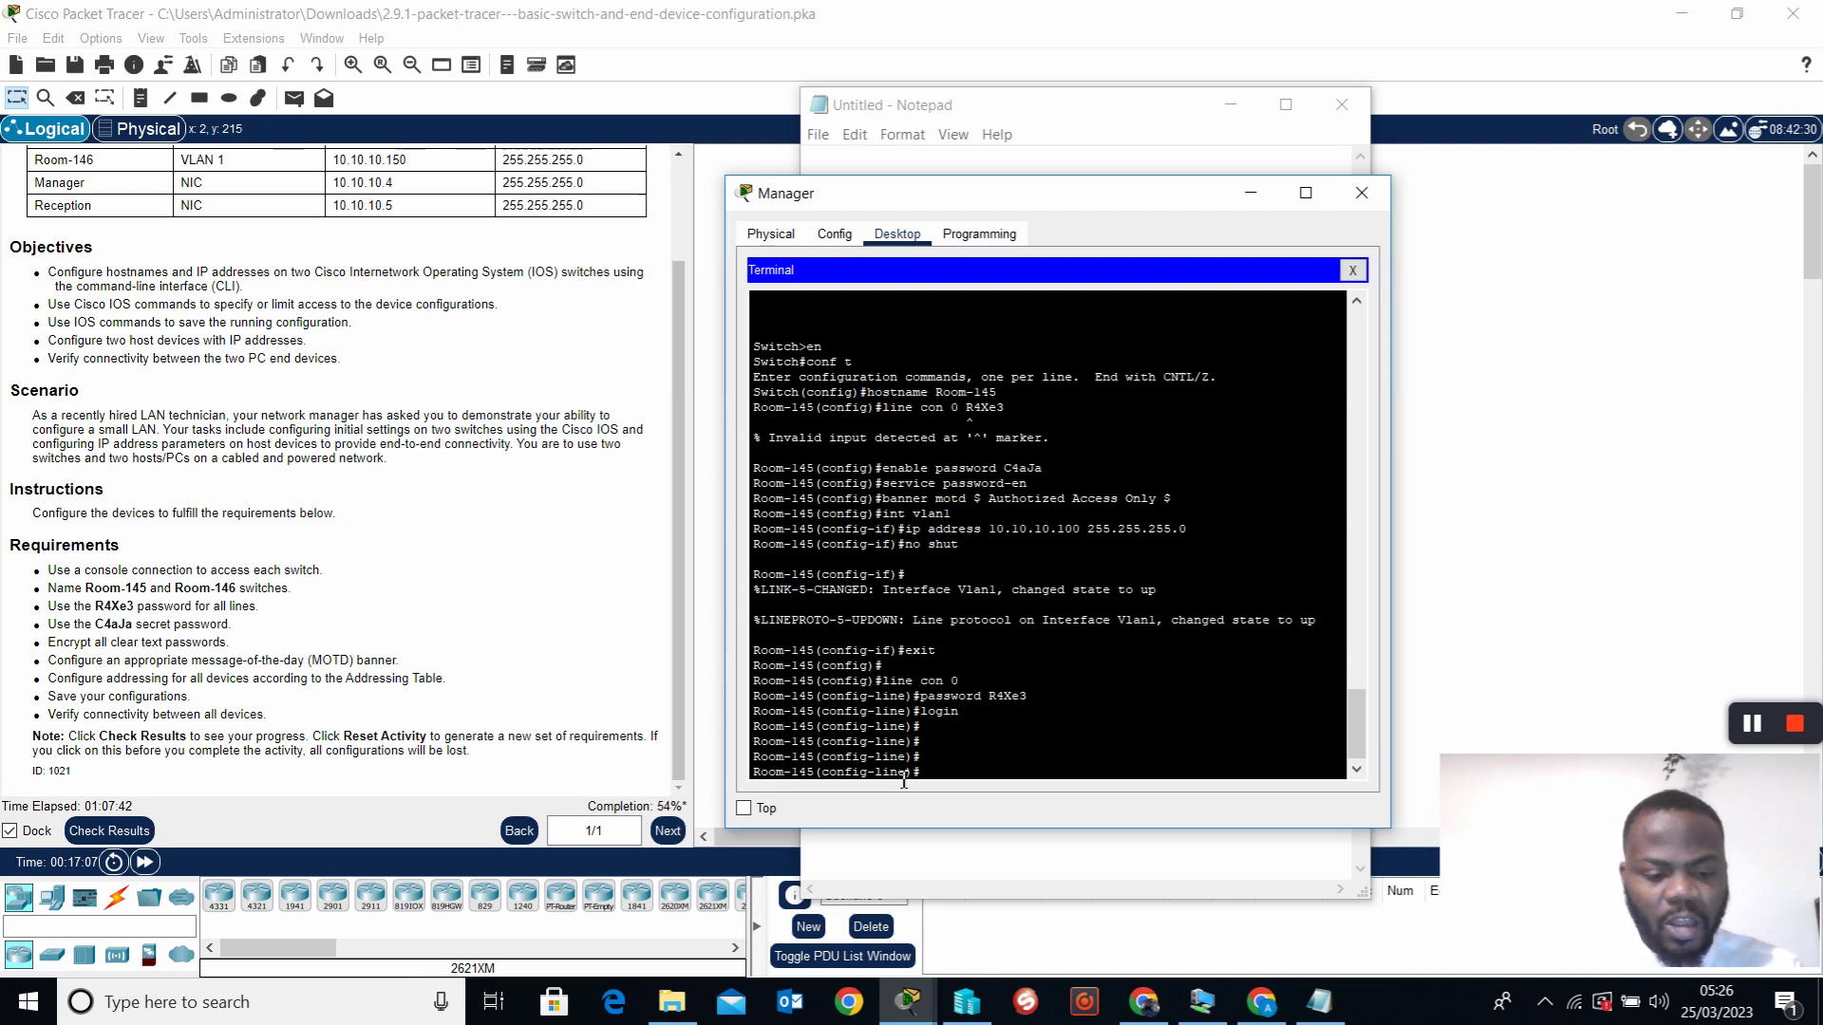
text(exit)
key(Return)
key(Return)
key(Return)
key(Return)
text(exit)
key(Return)
key(Return)
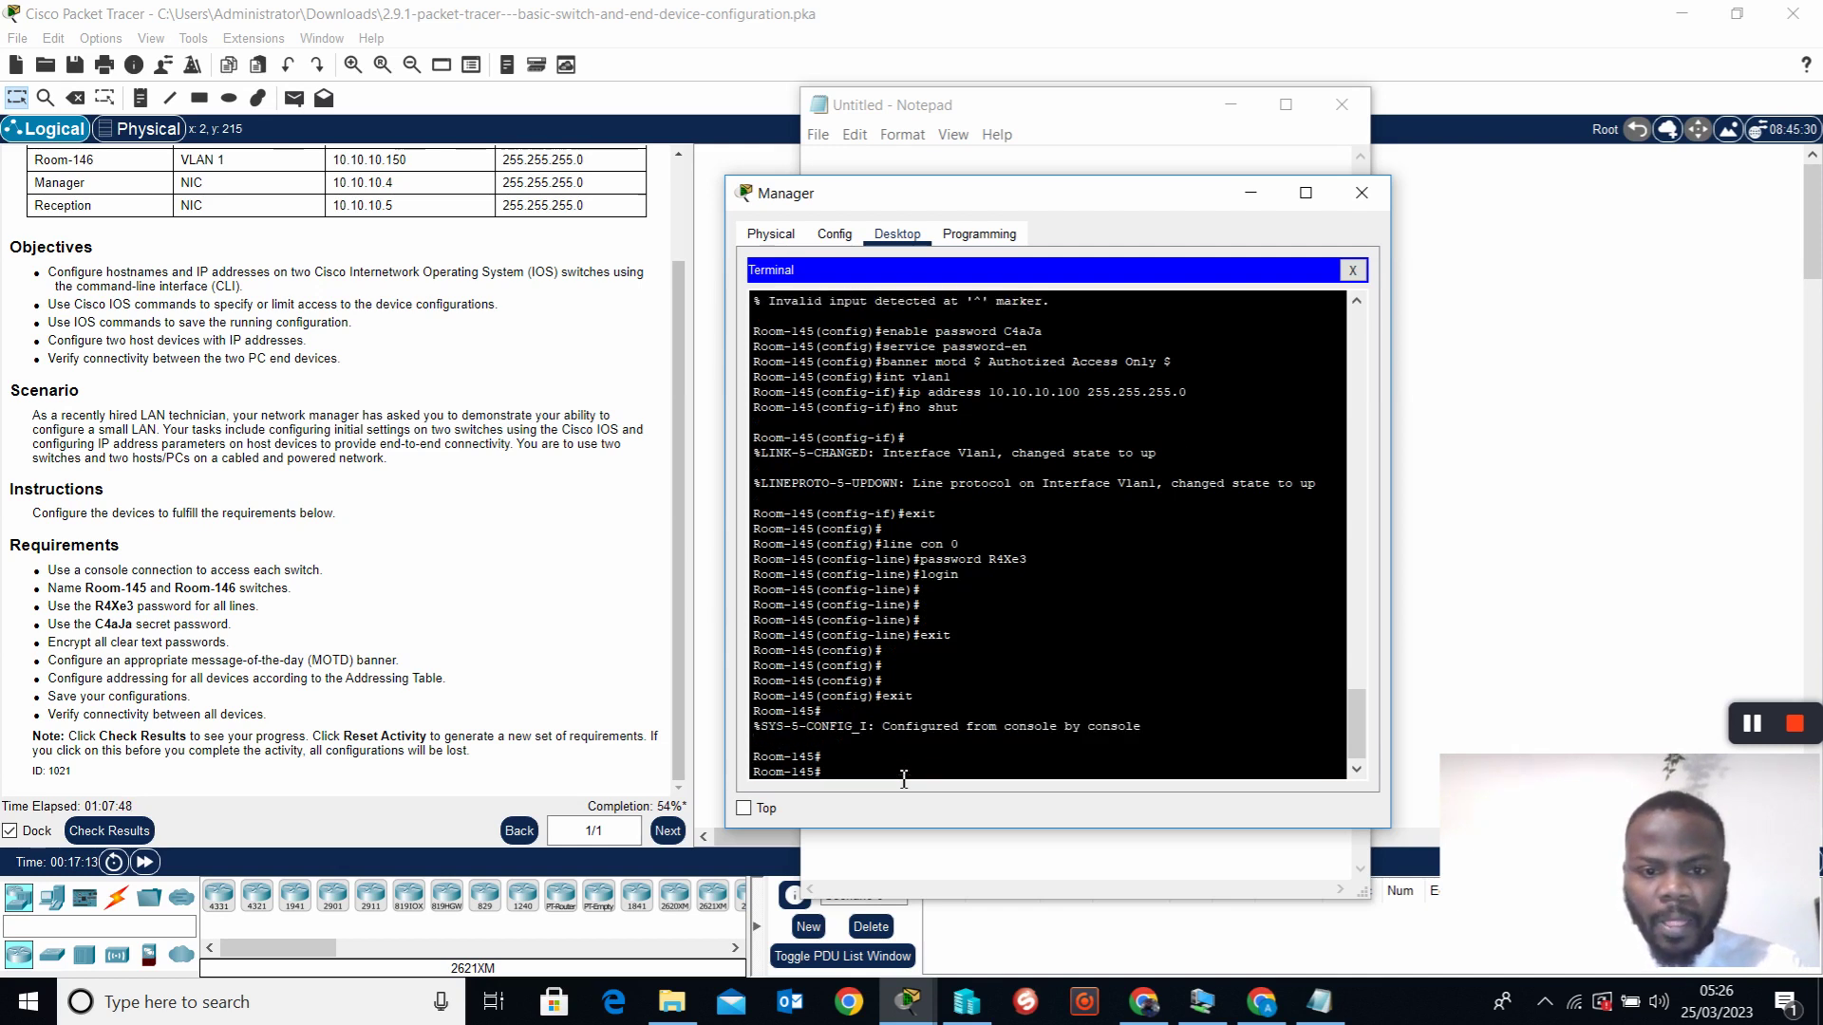
key(Return)
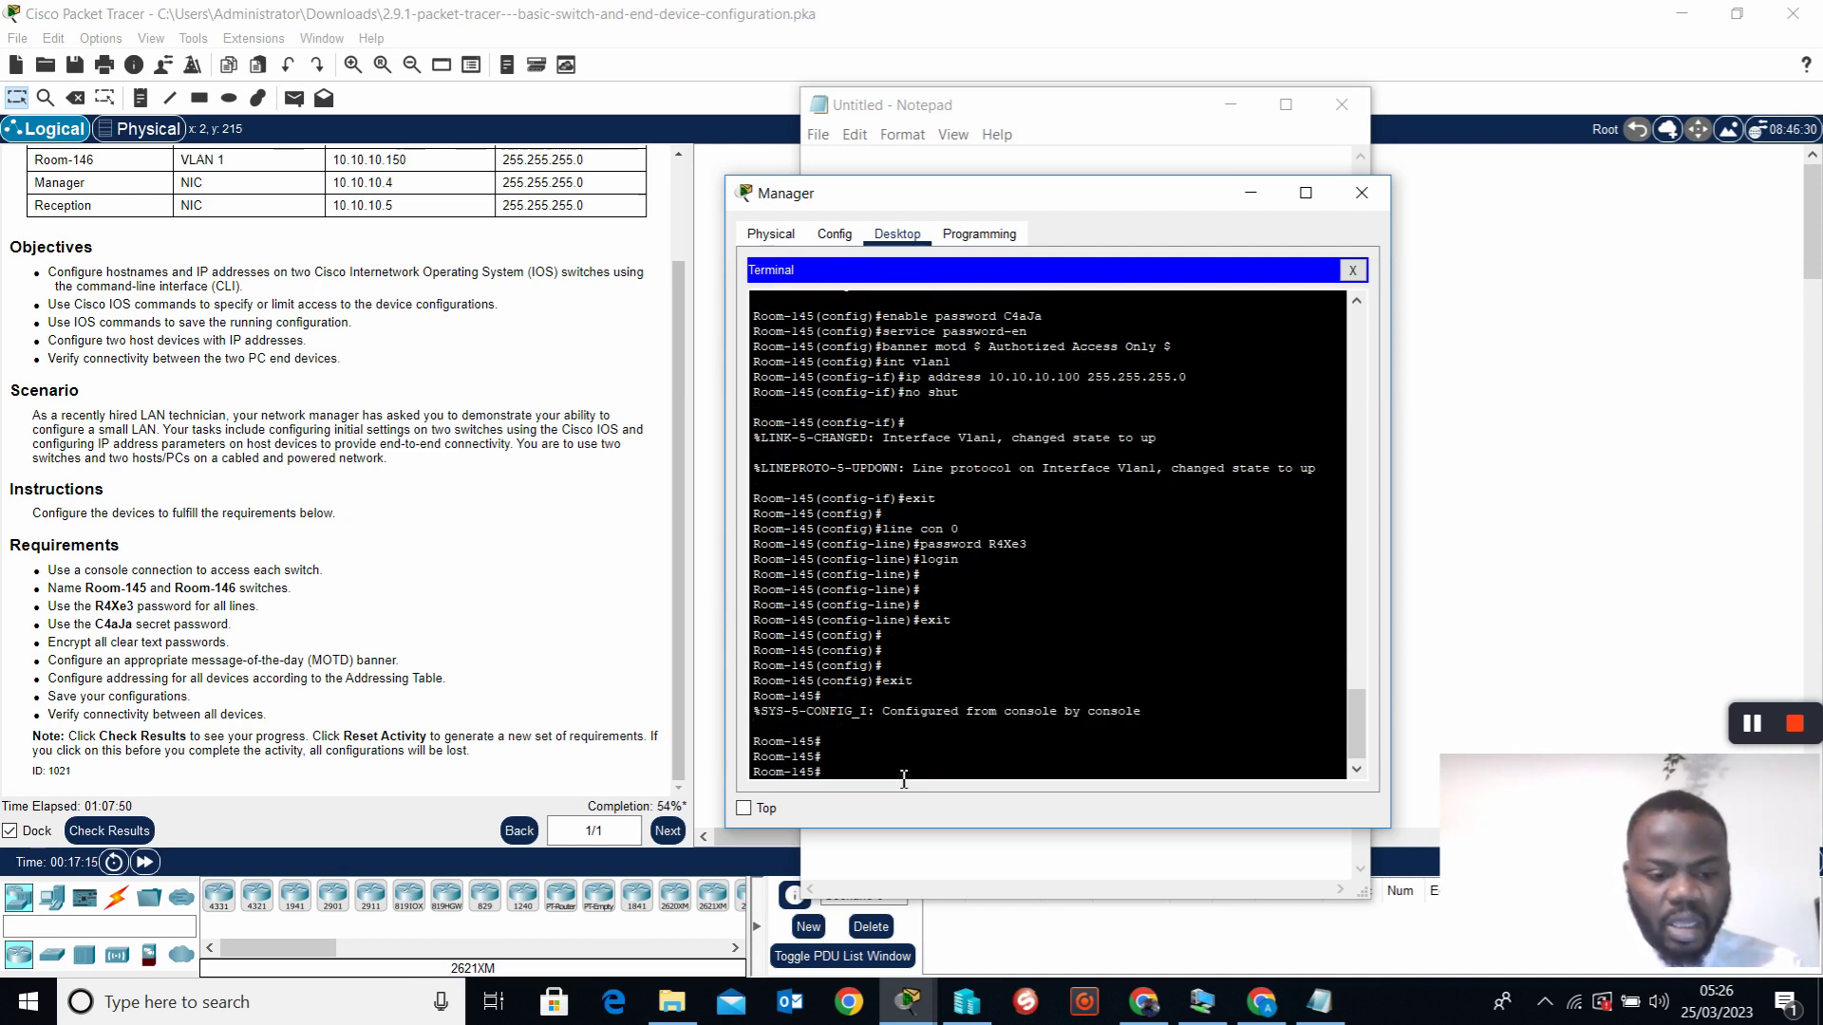
Save the running configuration to startup and display it with show run
text(co)
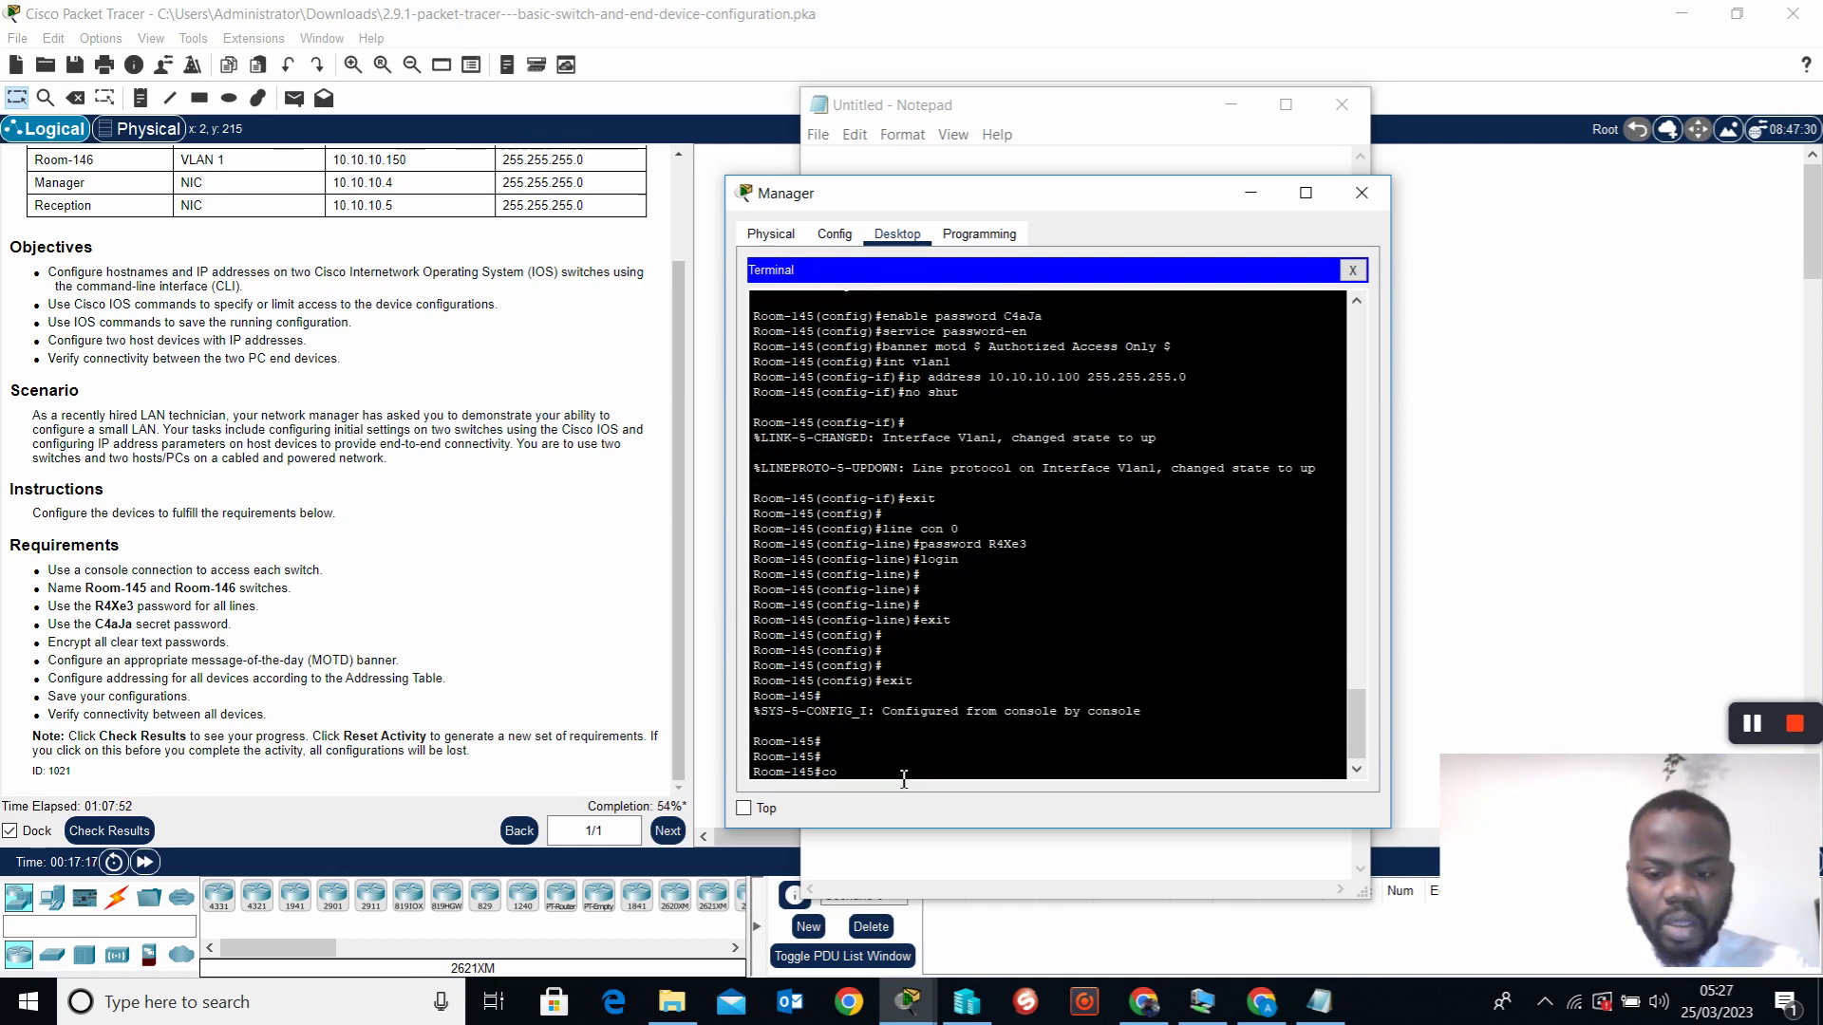
text(py)
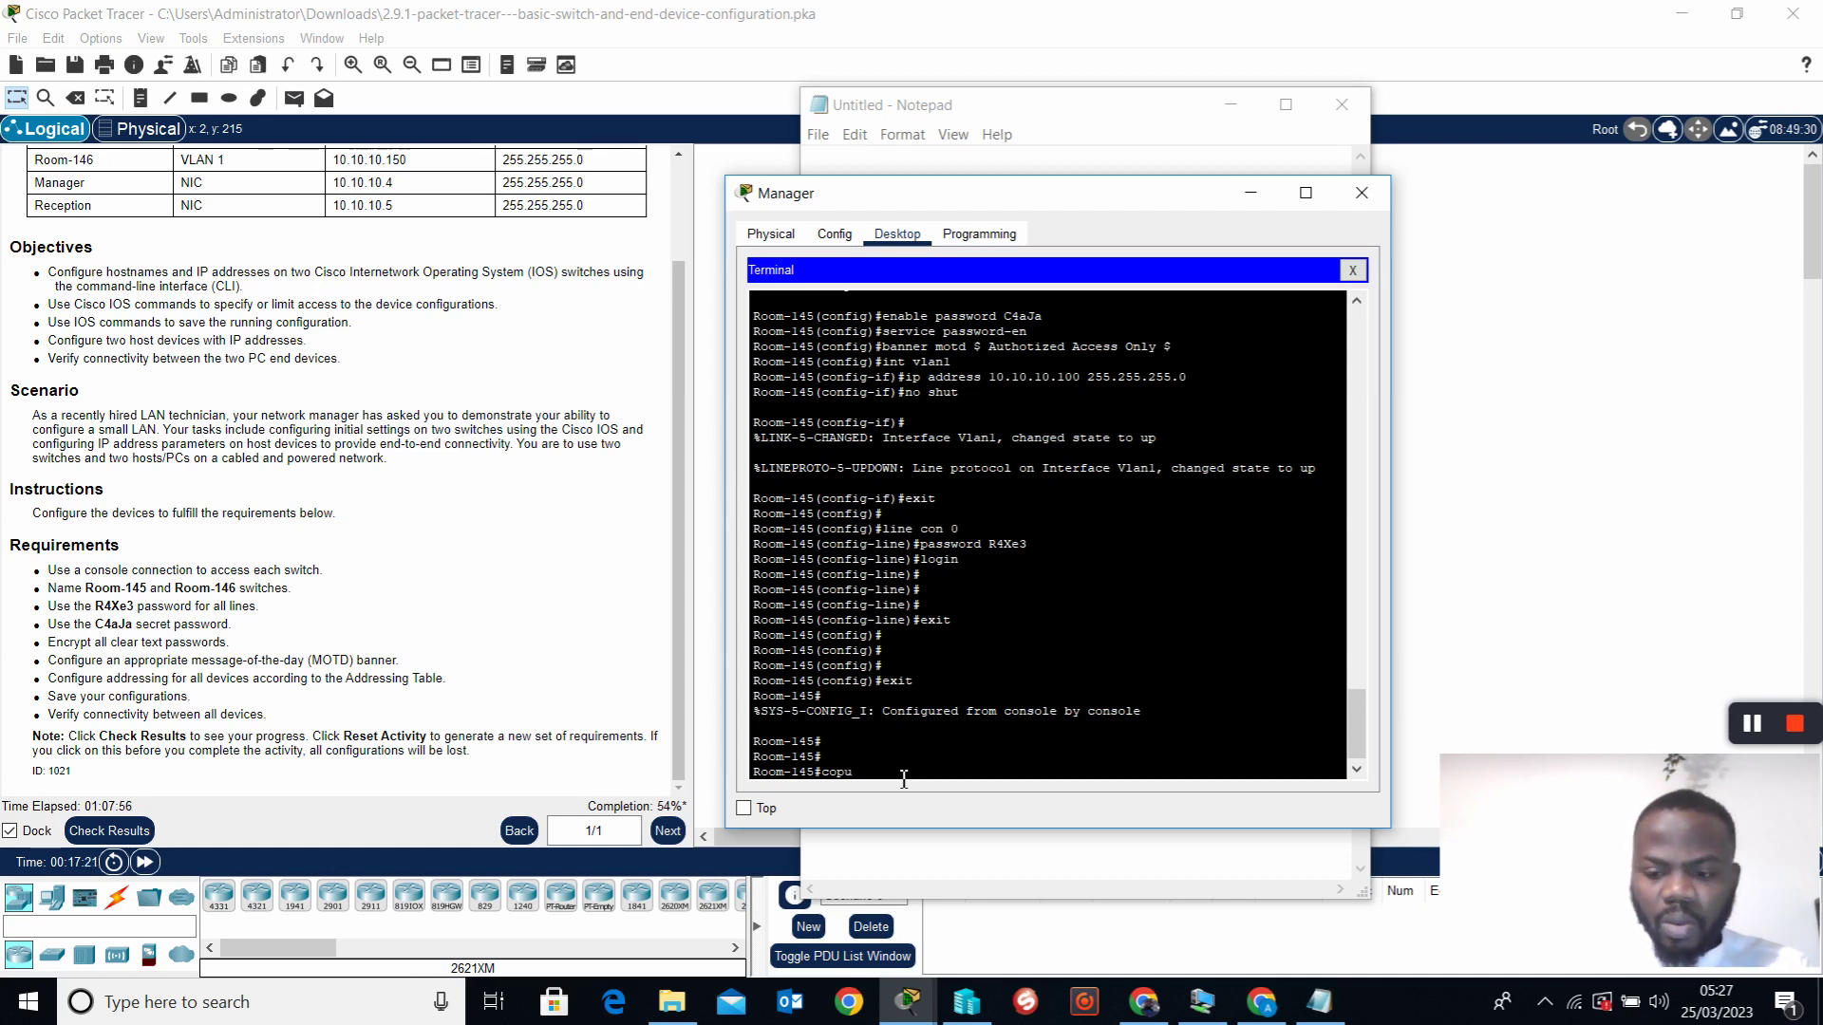
text(y r)
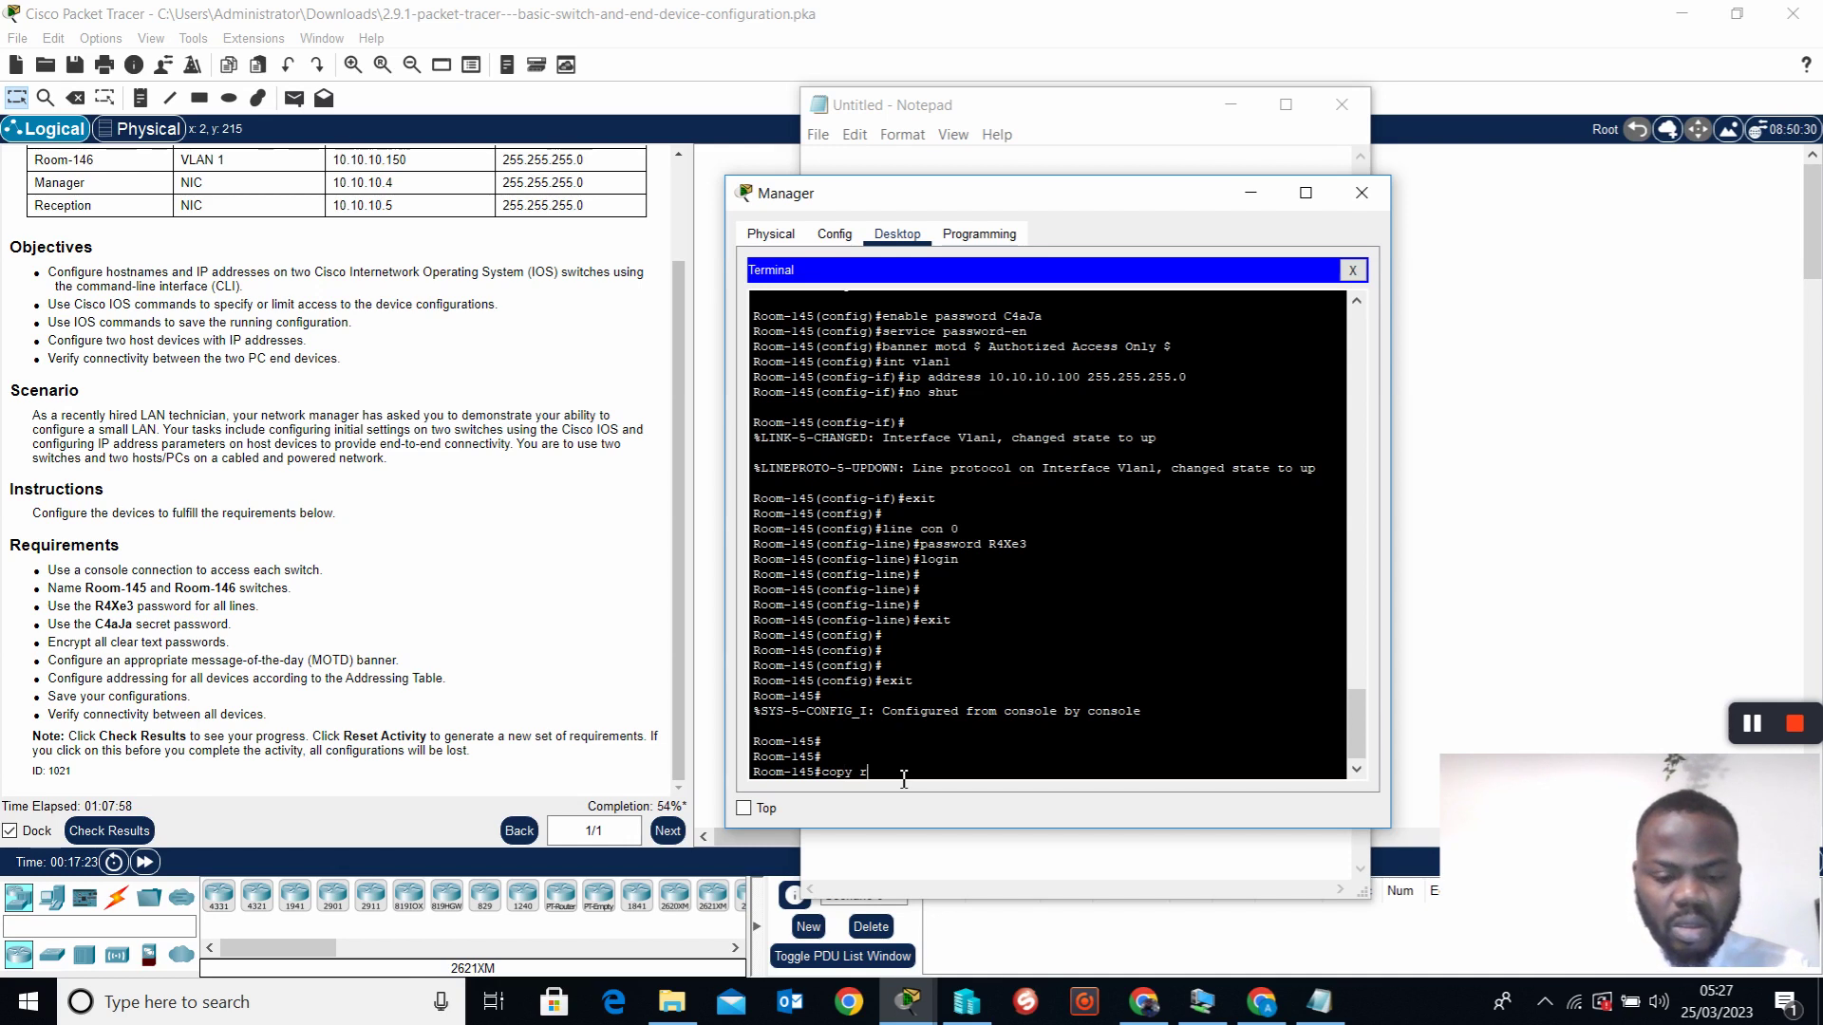
text(un start)
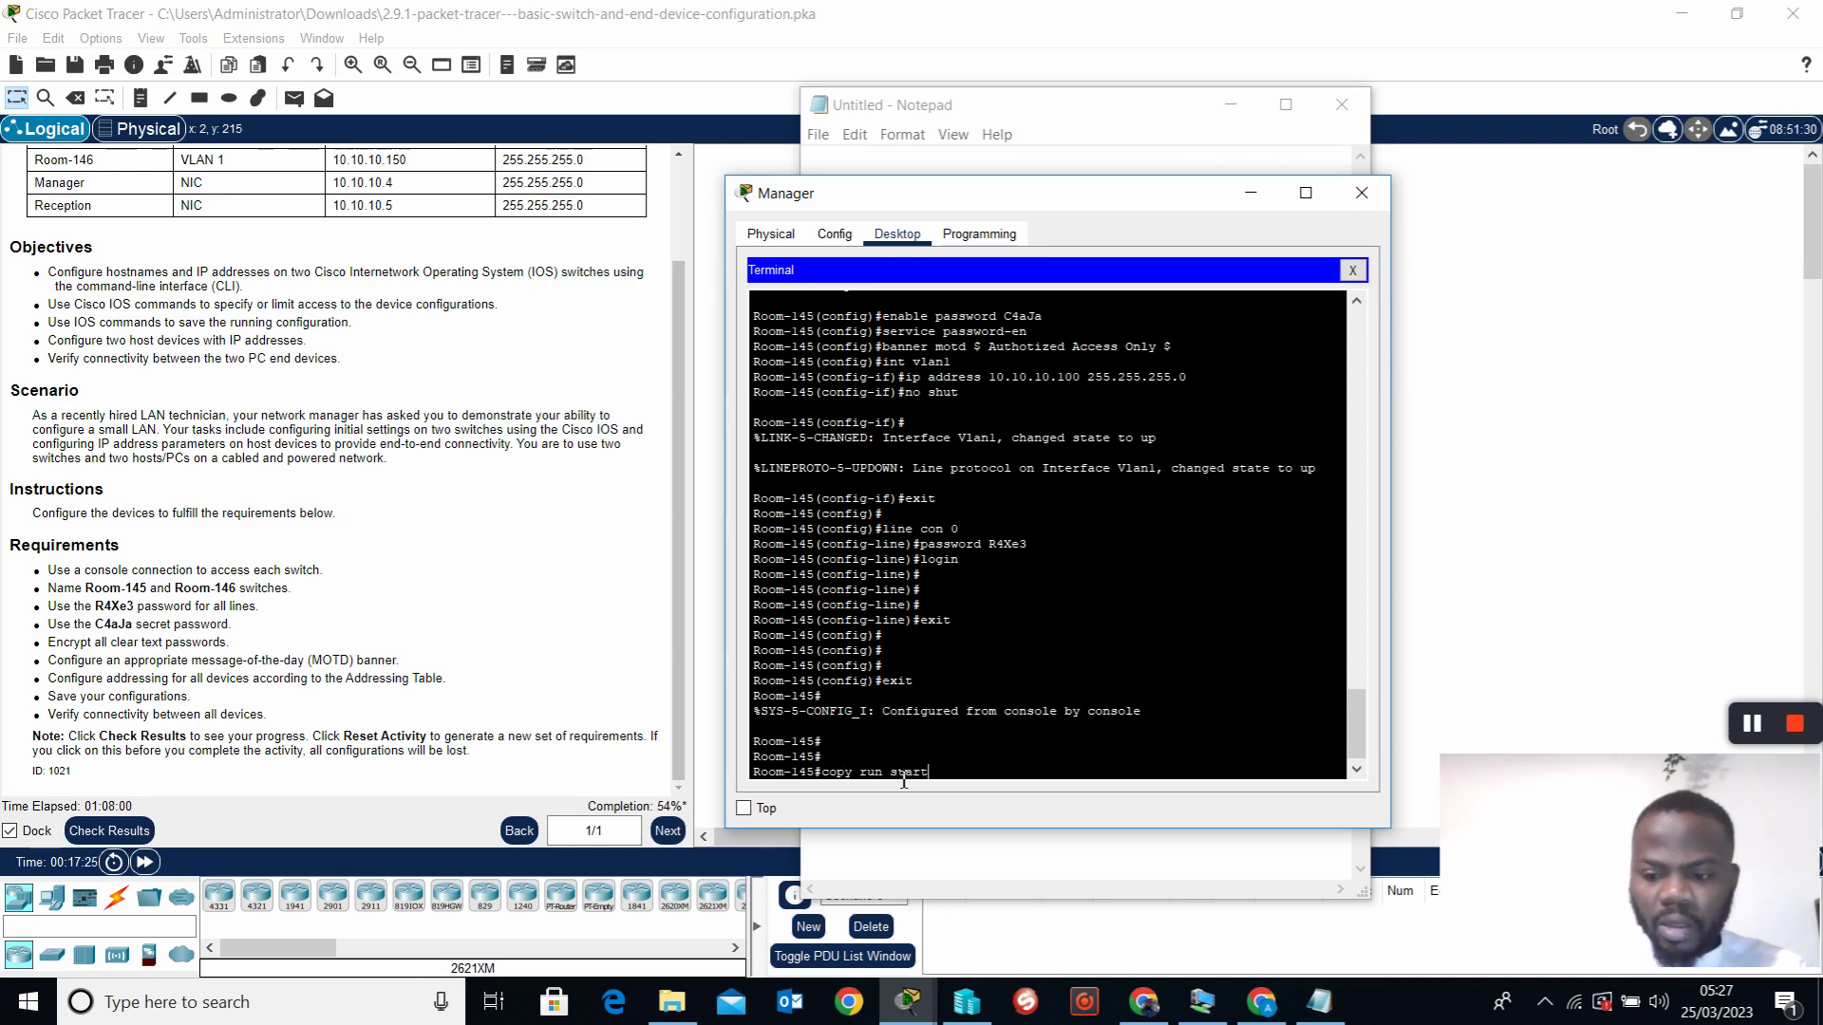
key(Return)
key(Return)
key(Return)
key(Return)
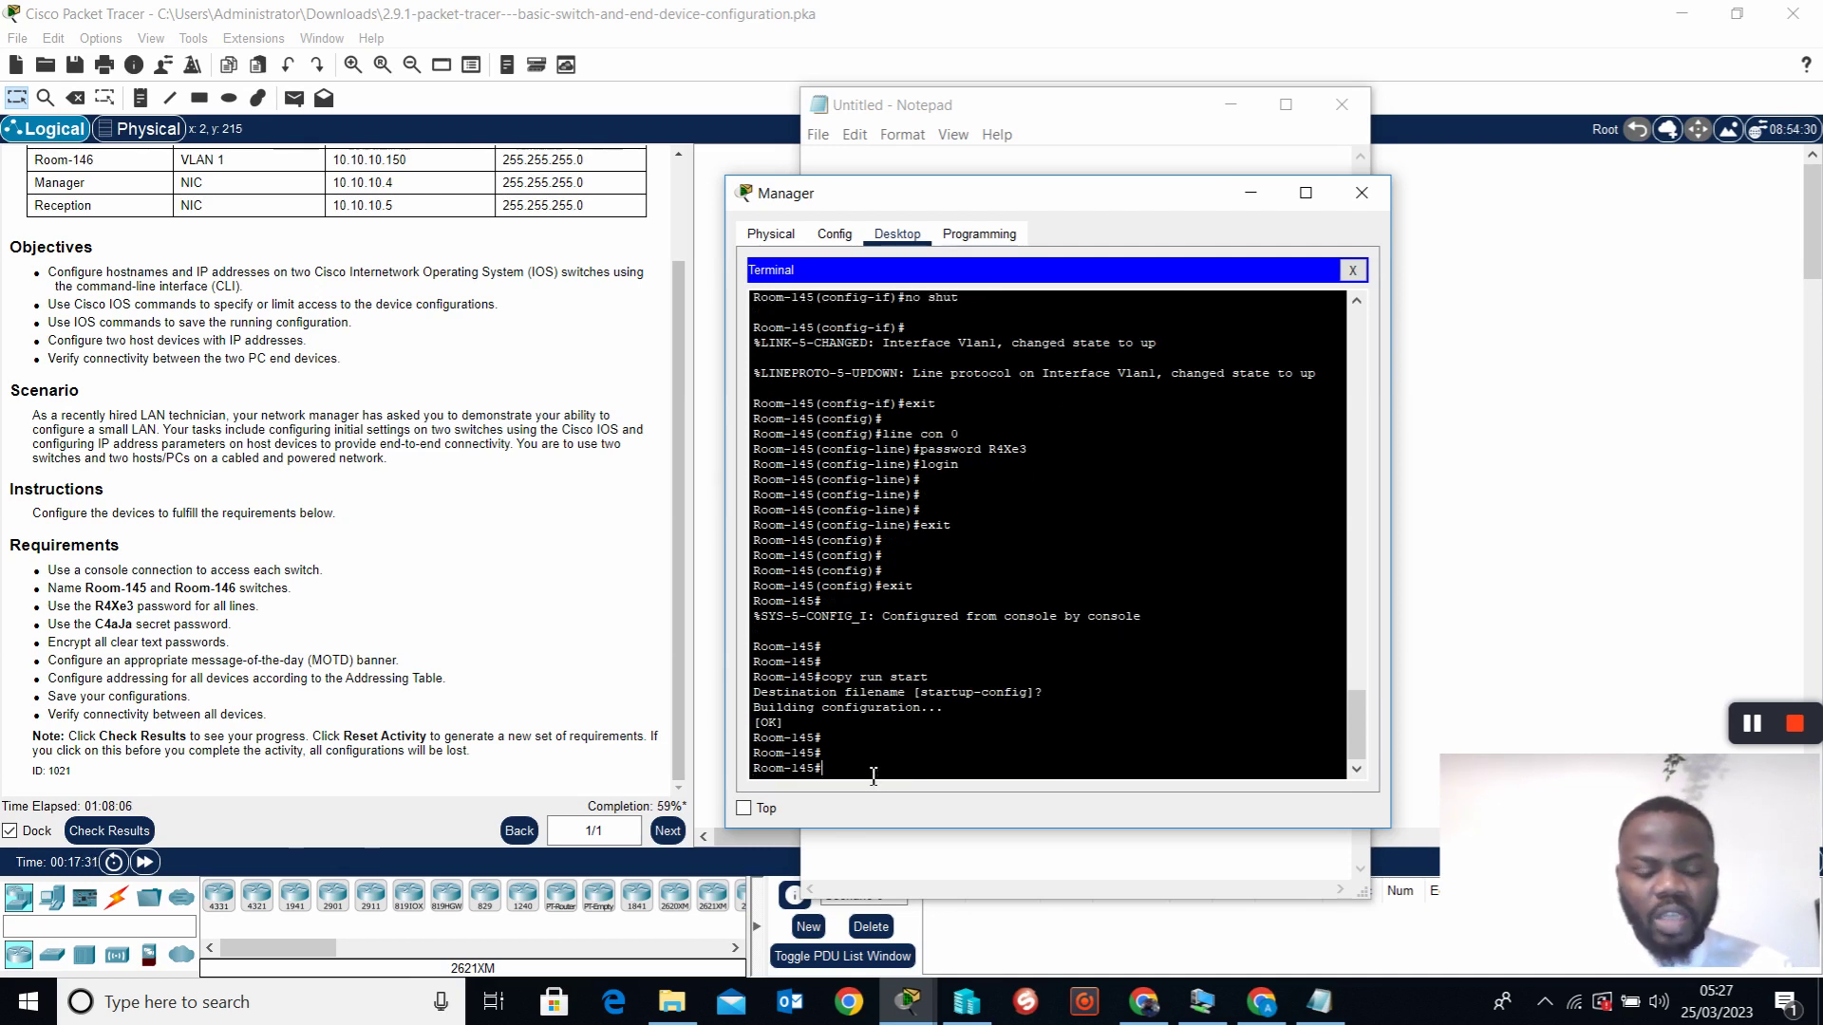
text(show run)
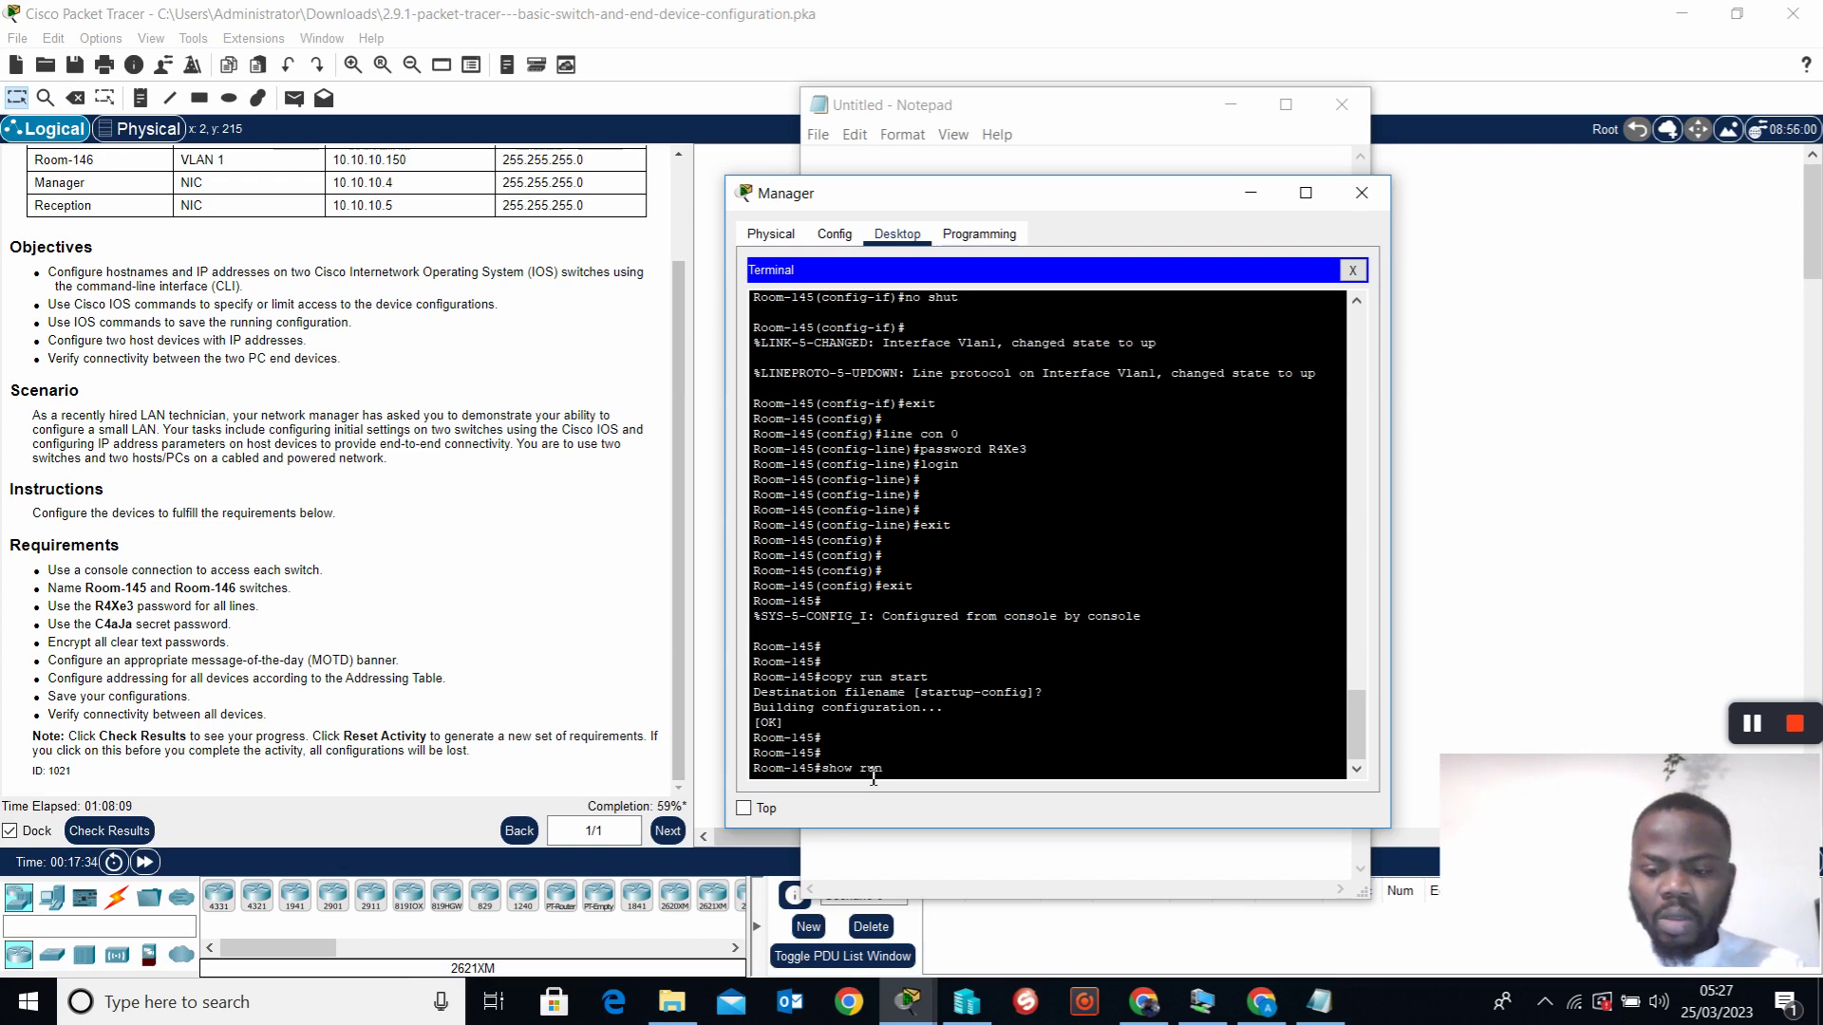
key(Return)
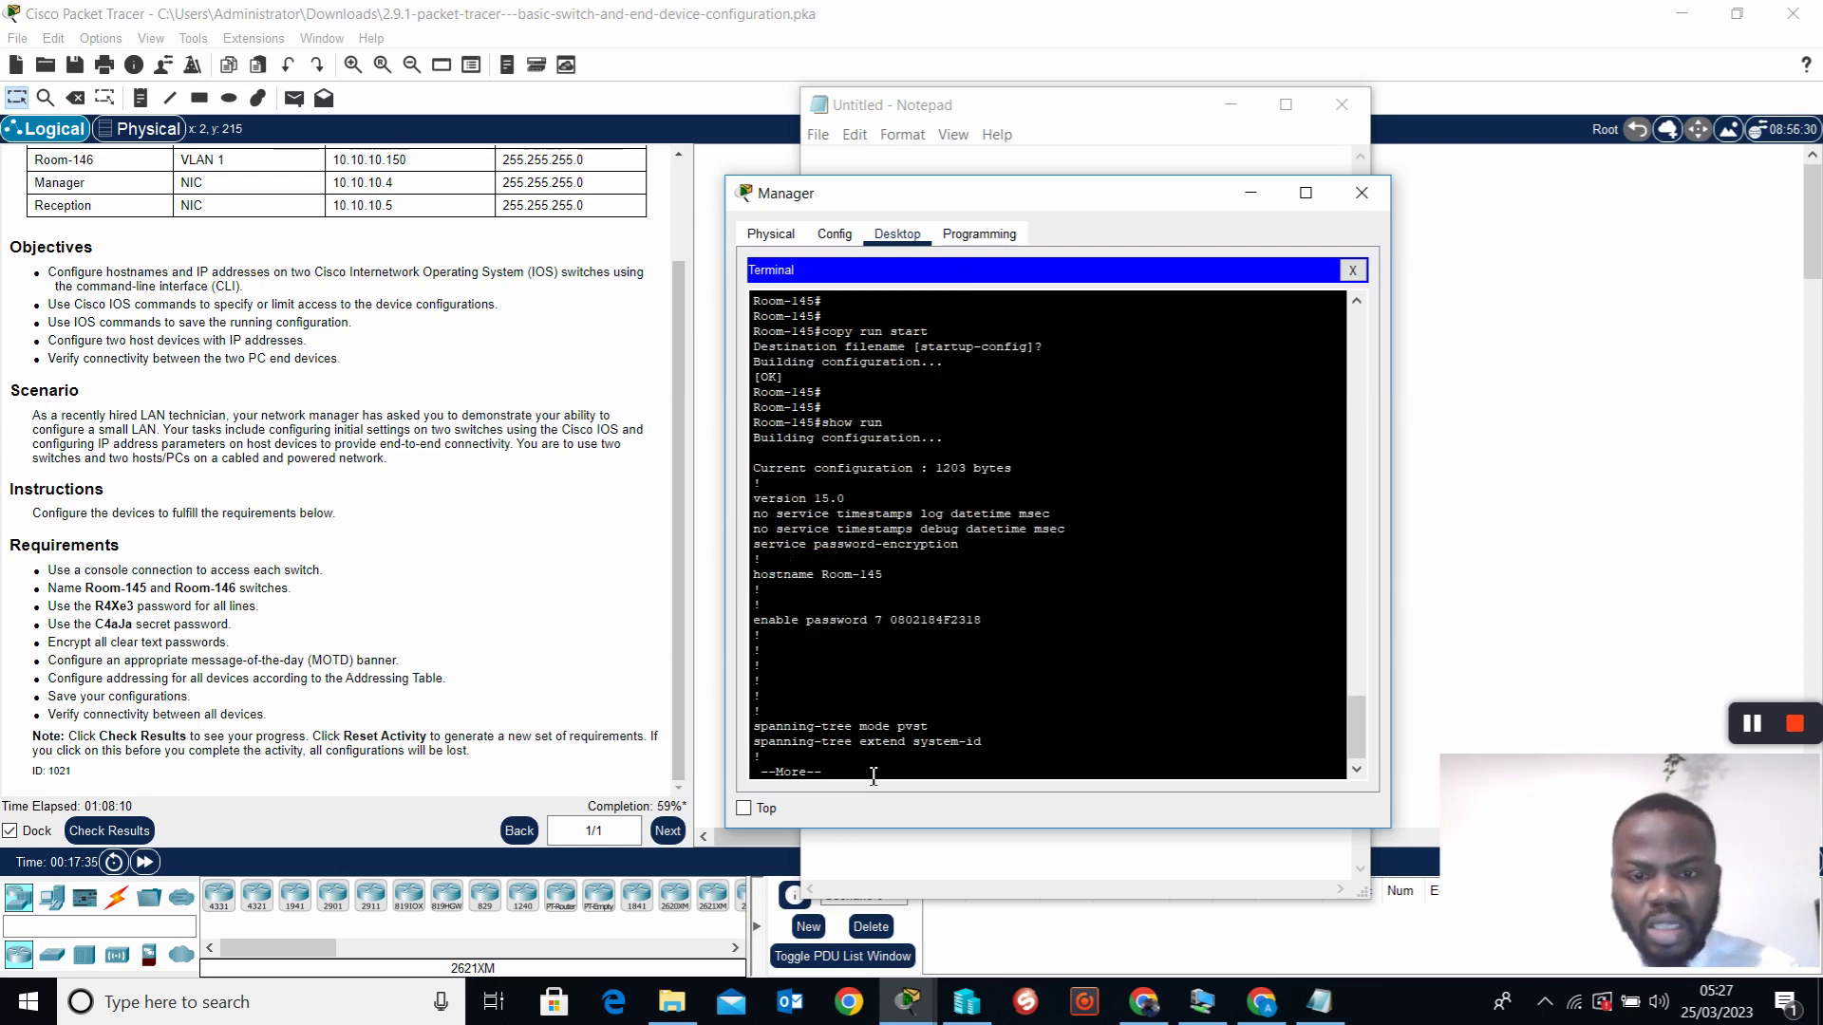
Page through the running config, checking the Vlan1 address and type 7 console password
scroll(920, 614, up, 1)
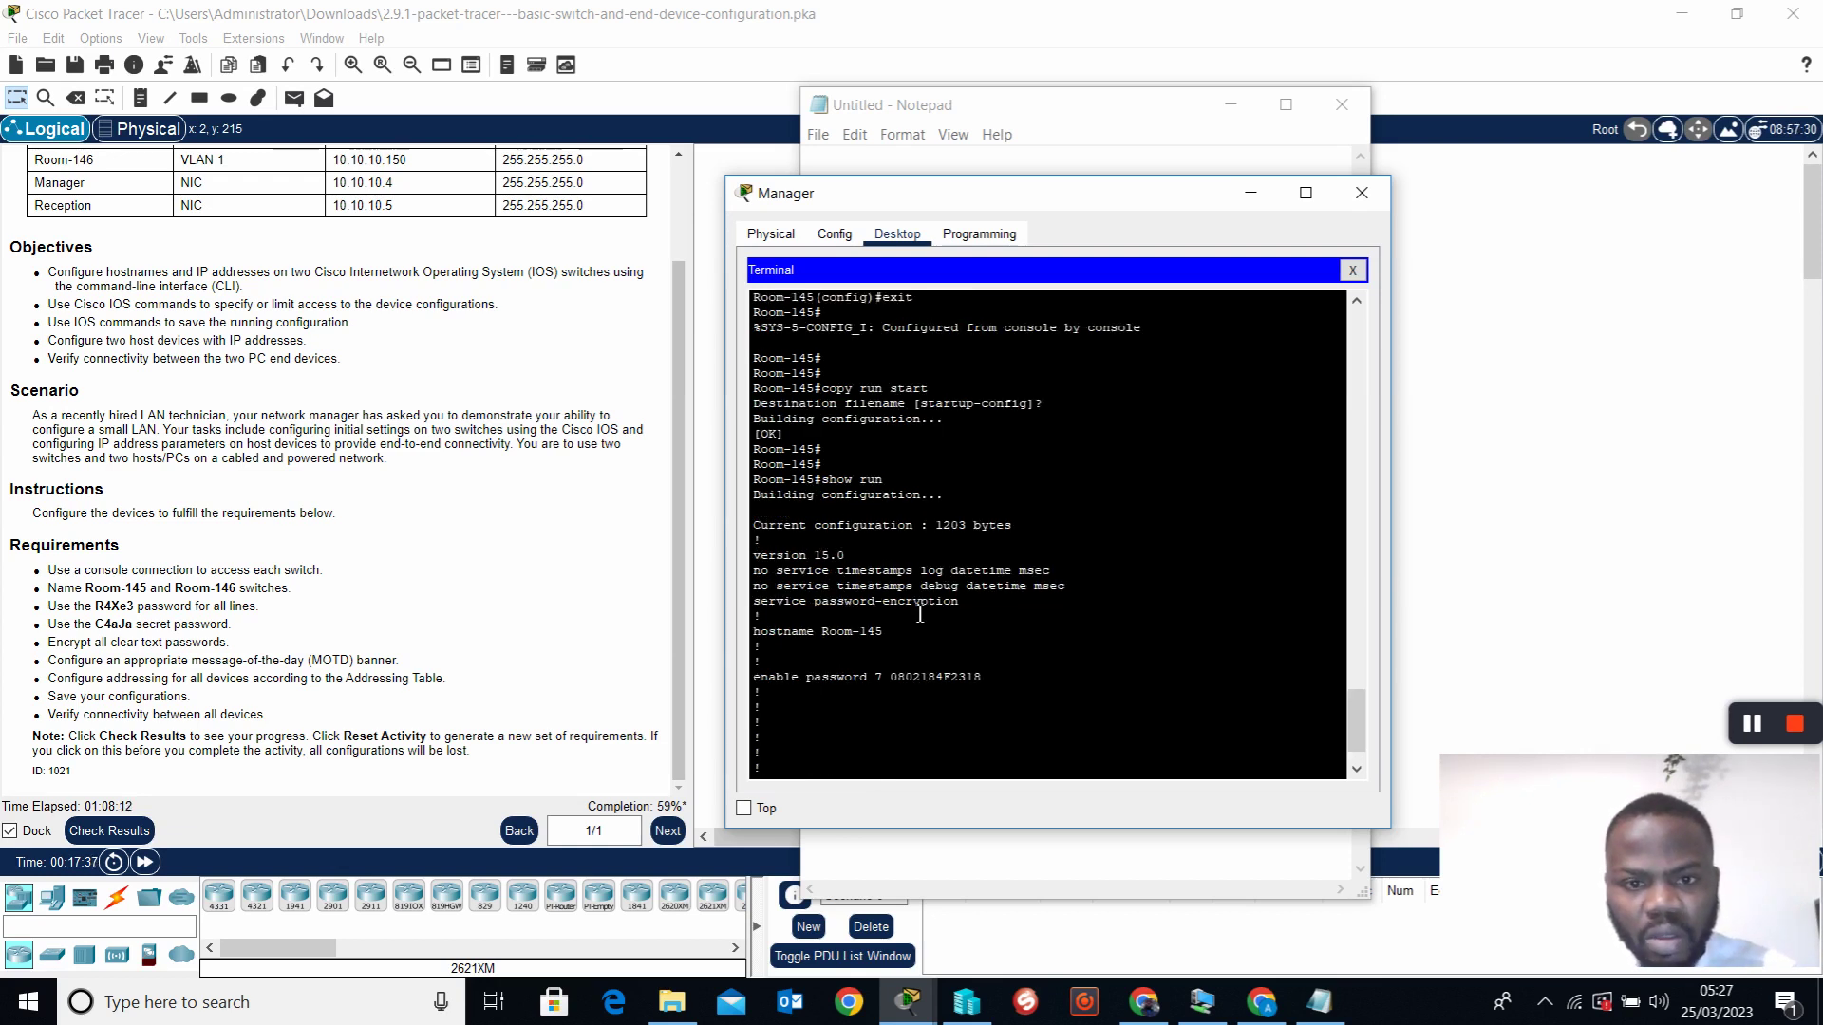
scroll(920, 614, down, 1)
key(space)
key(space)
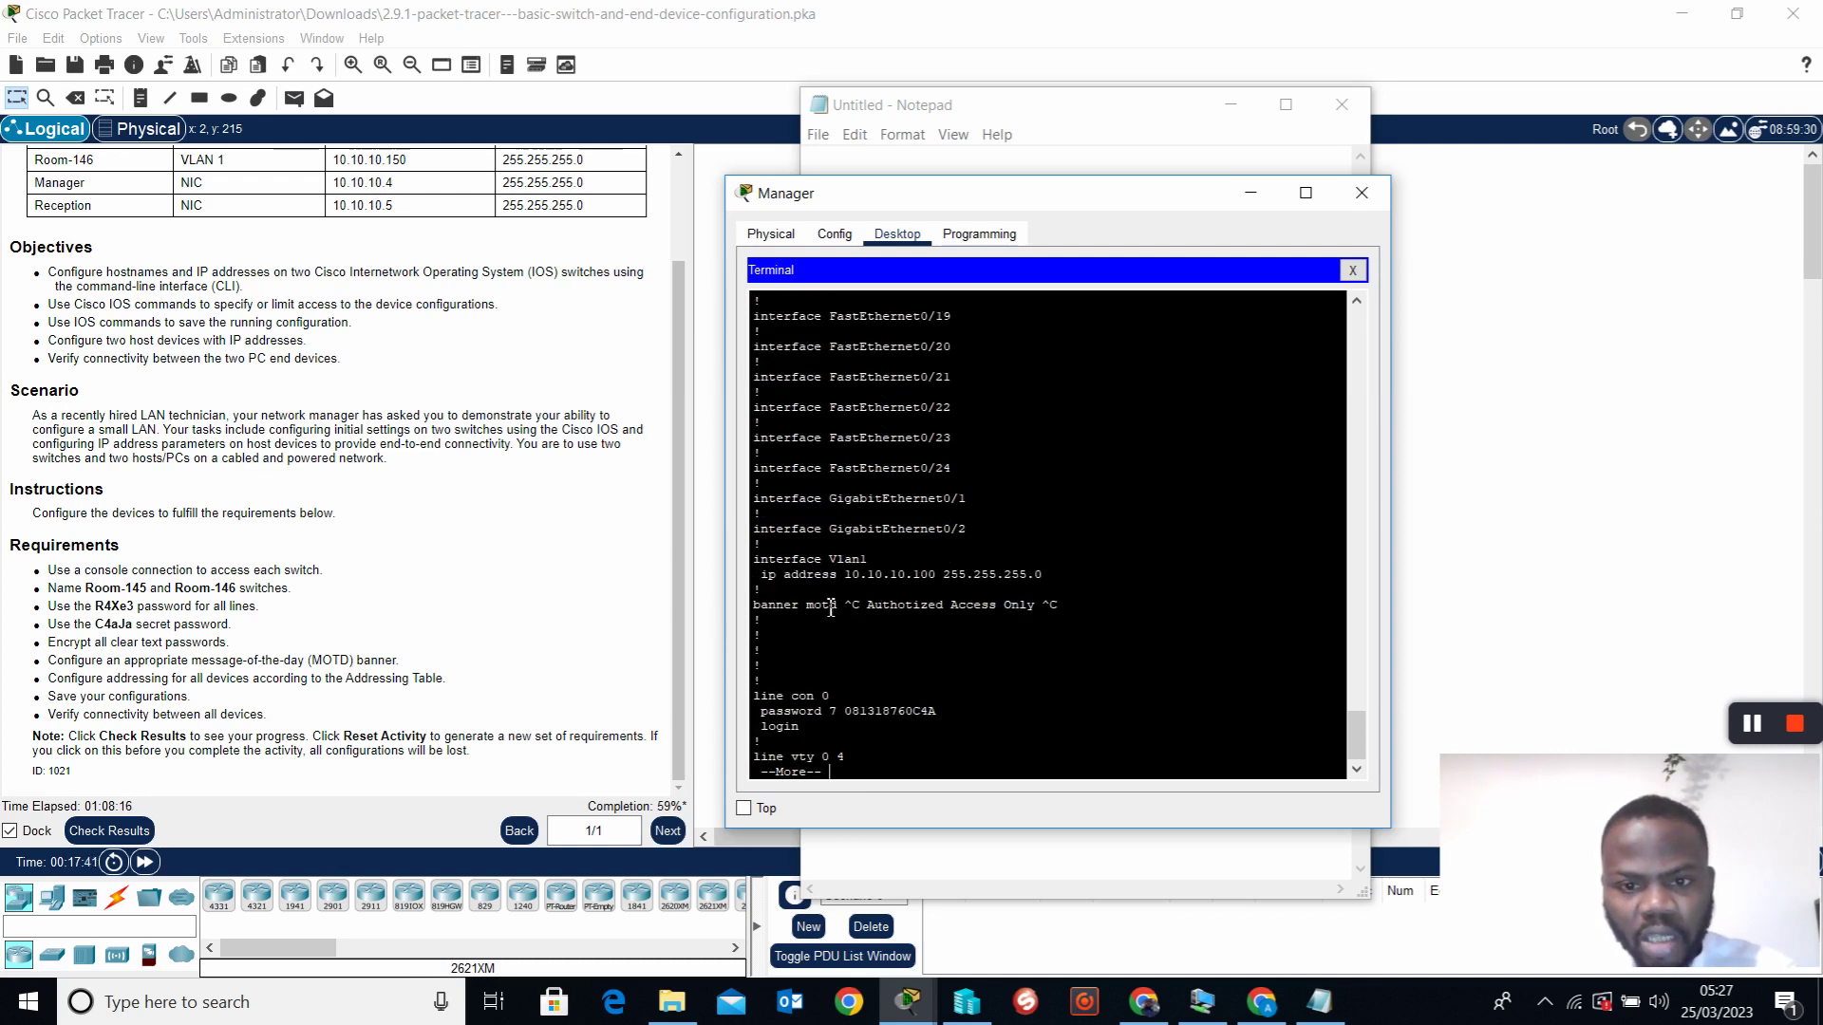
drag(767, 576, 1051, 585)
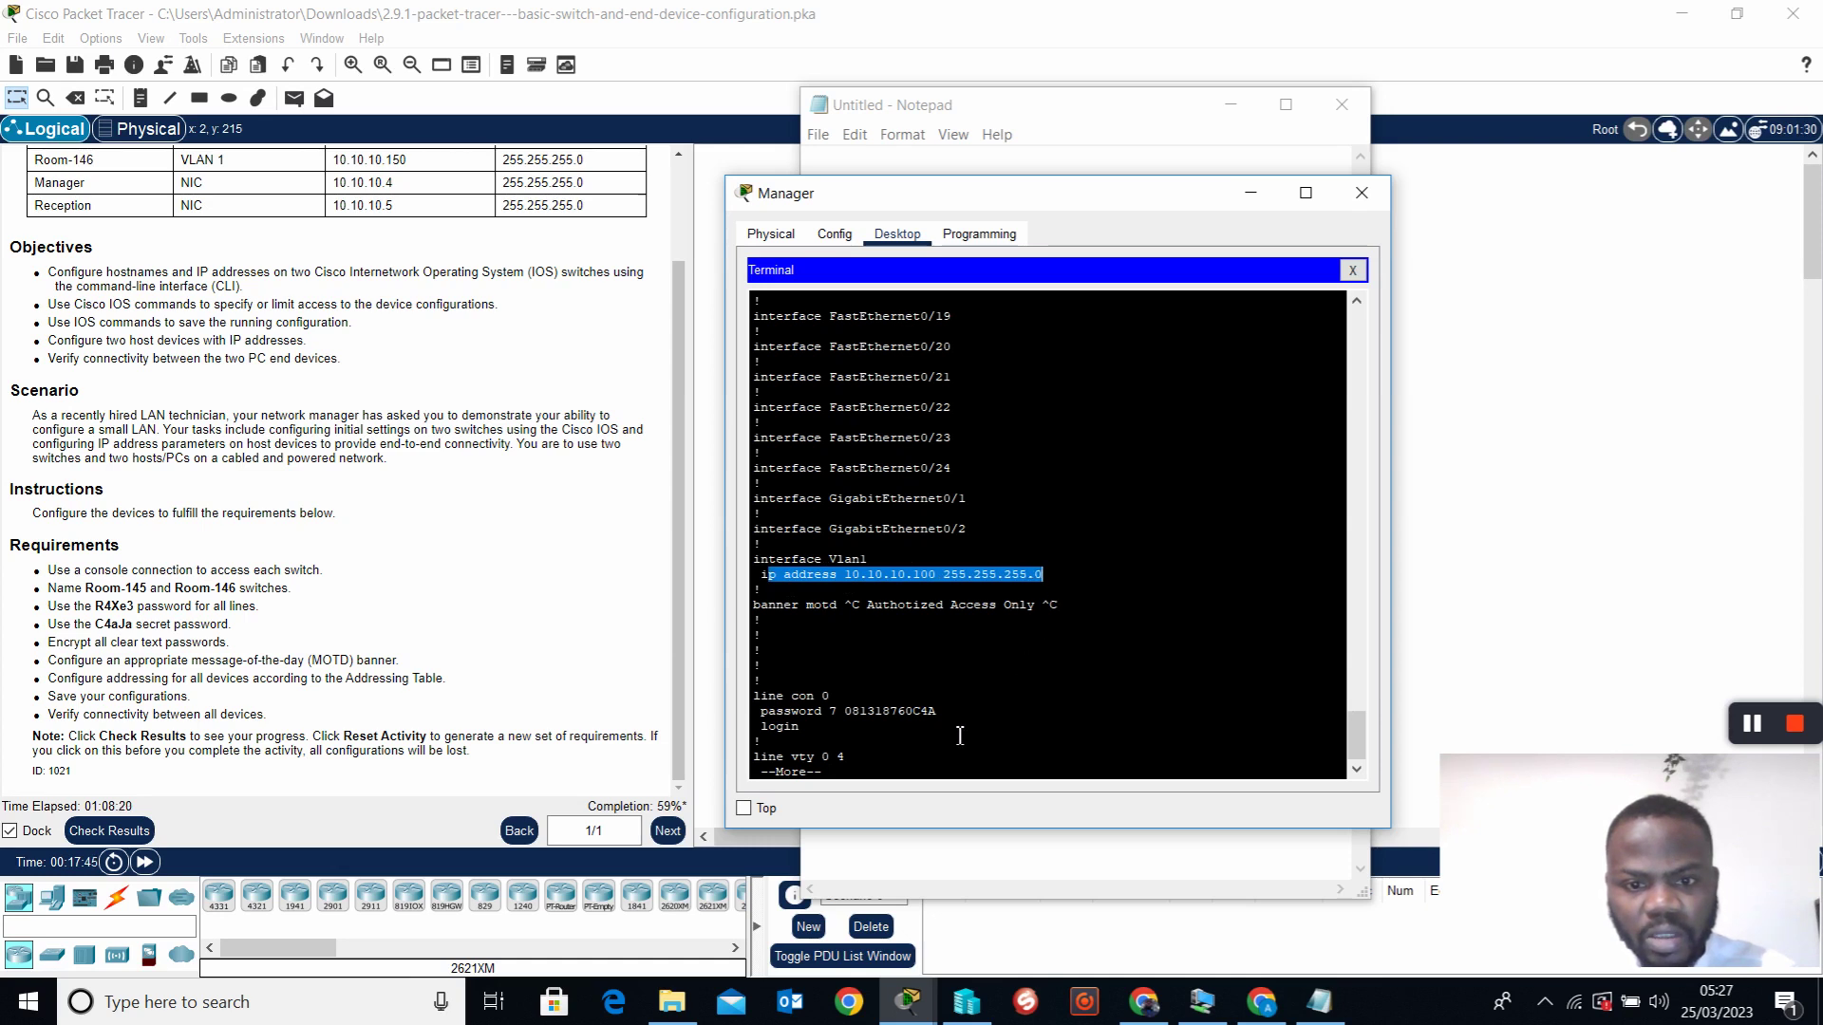
drag(933, 723, 769, 708)
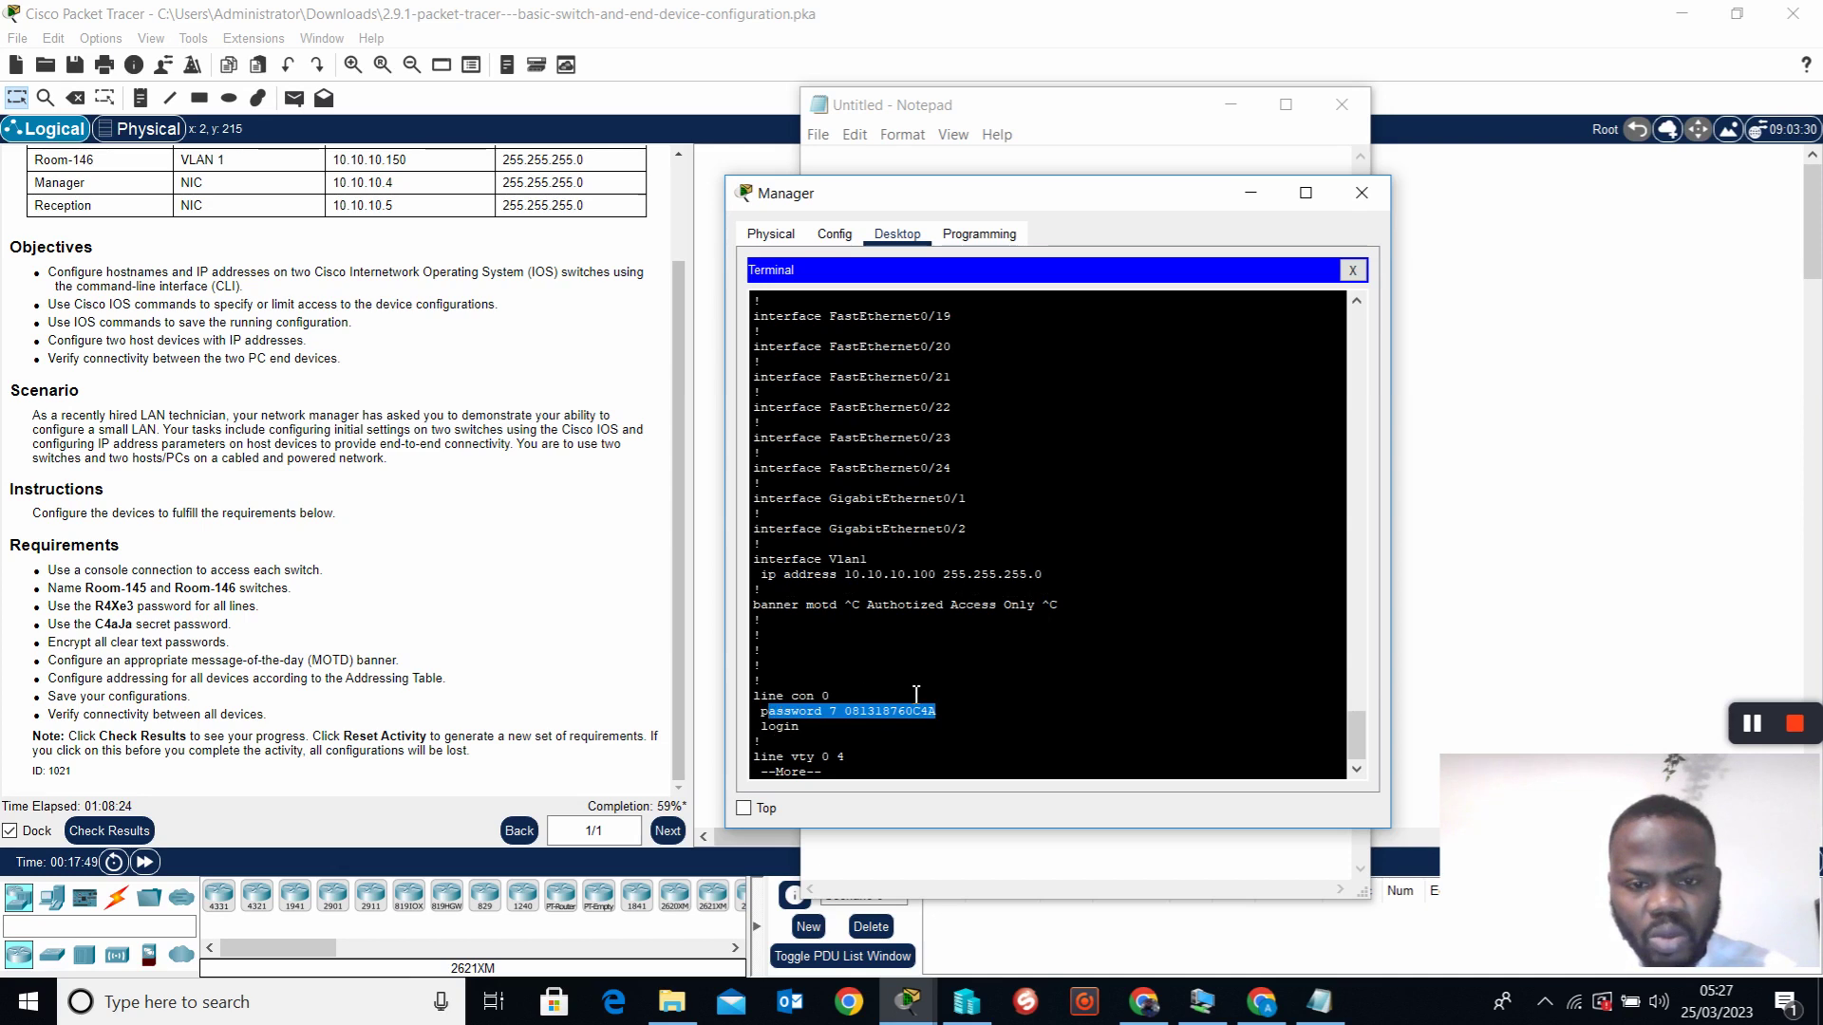
click(904, 772)
key(space)
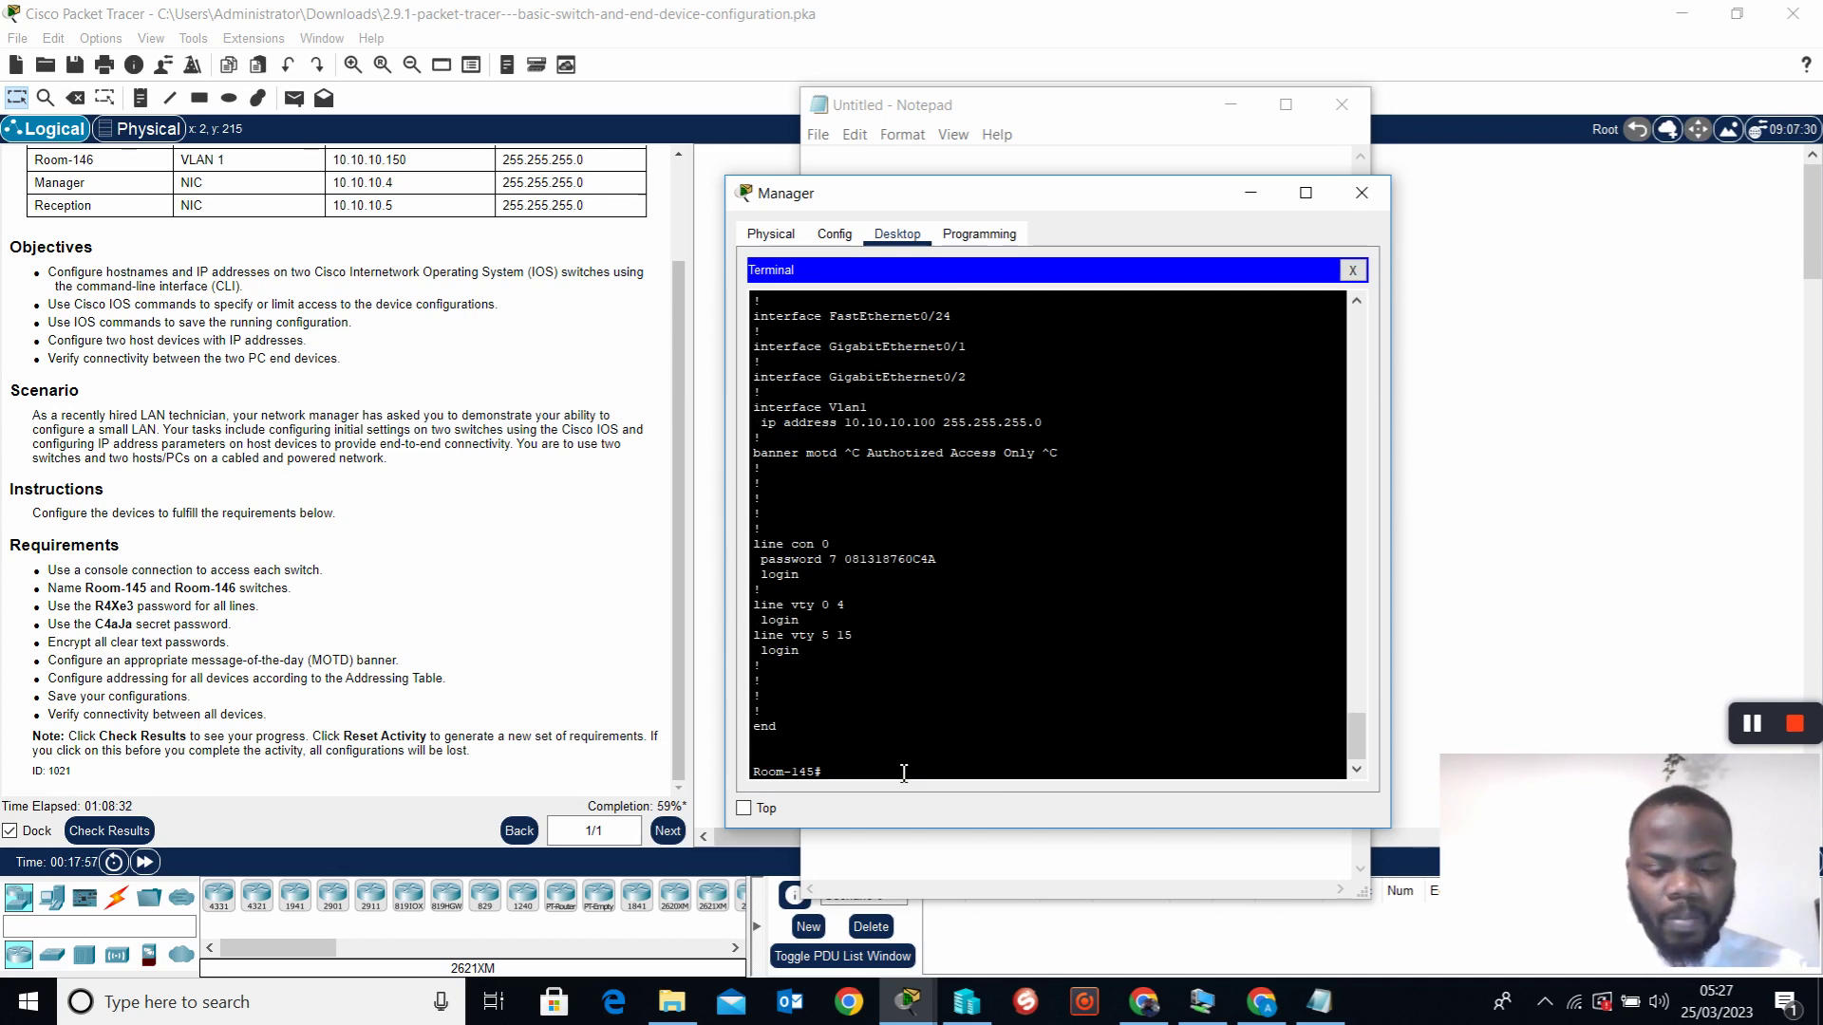
Set the line password on vty lines 0 15
text(con)
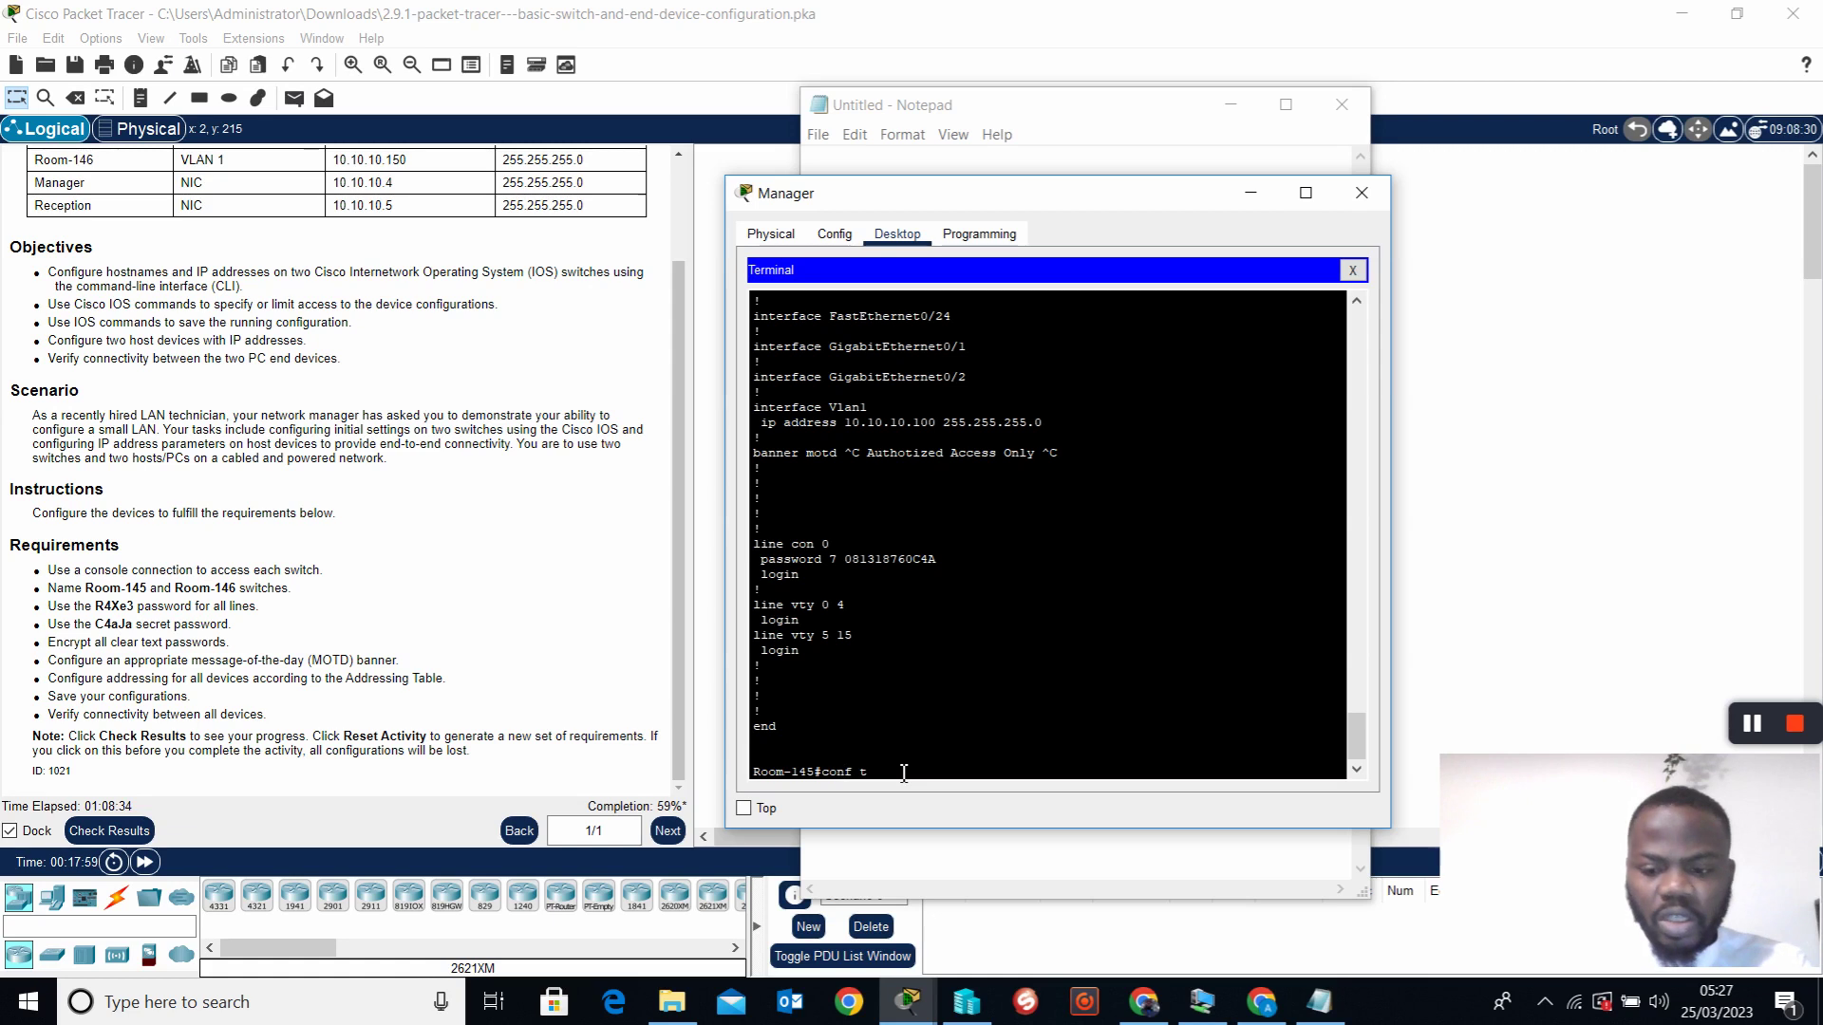
text(f t)
key(Return)
key(Return)
key(Return)
key(Return)
text(li)
text(n)
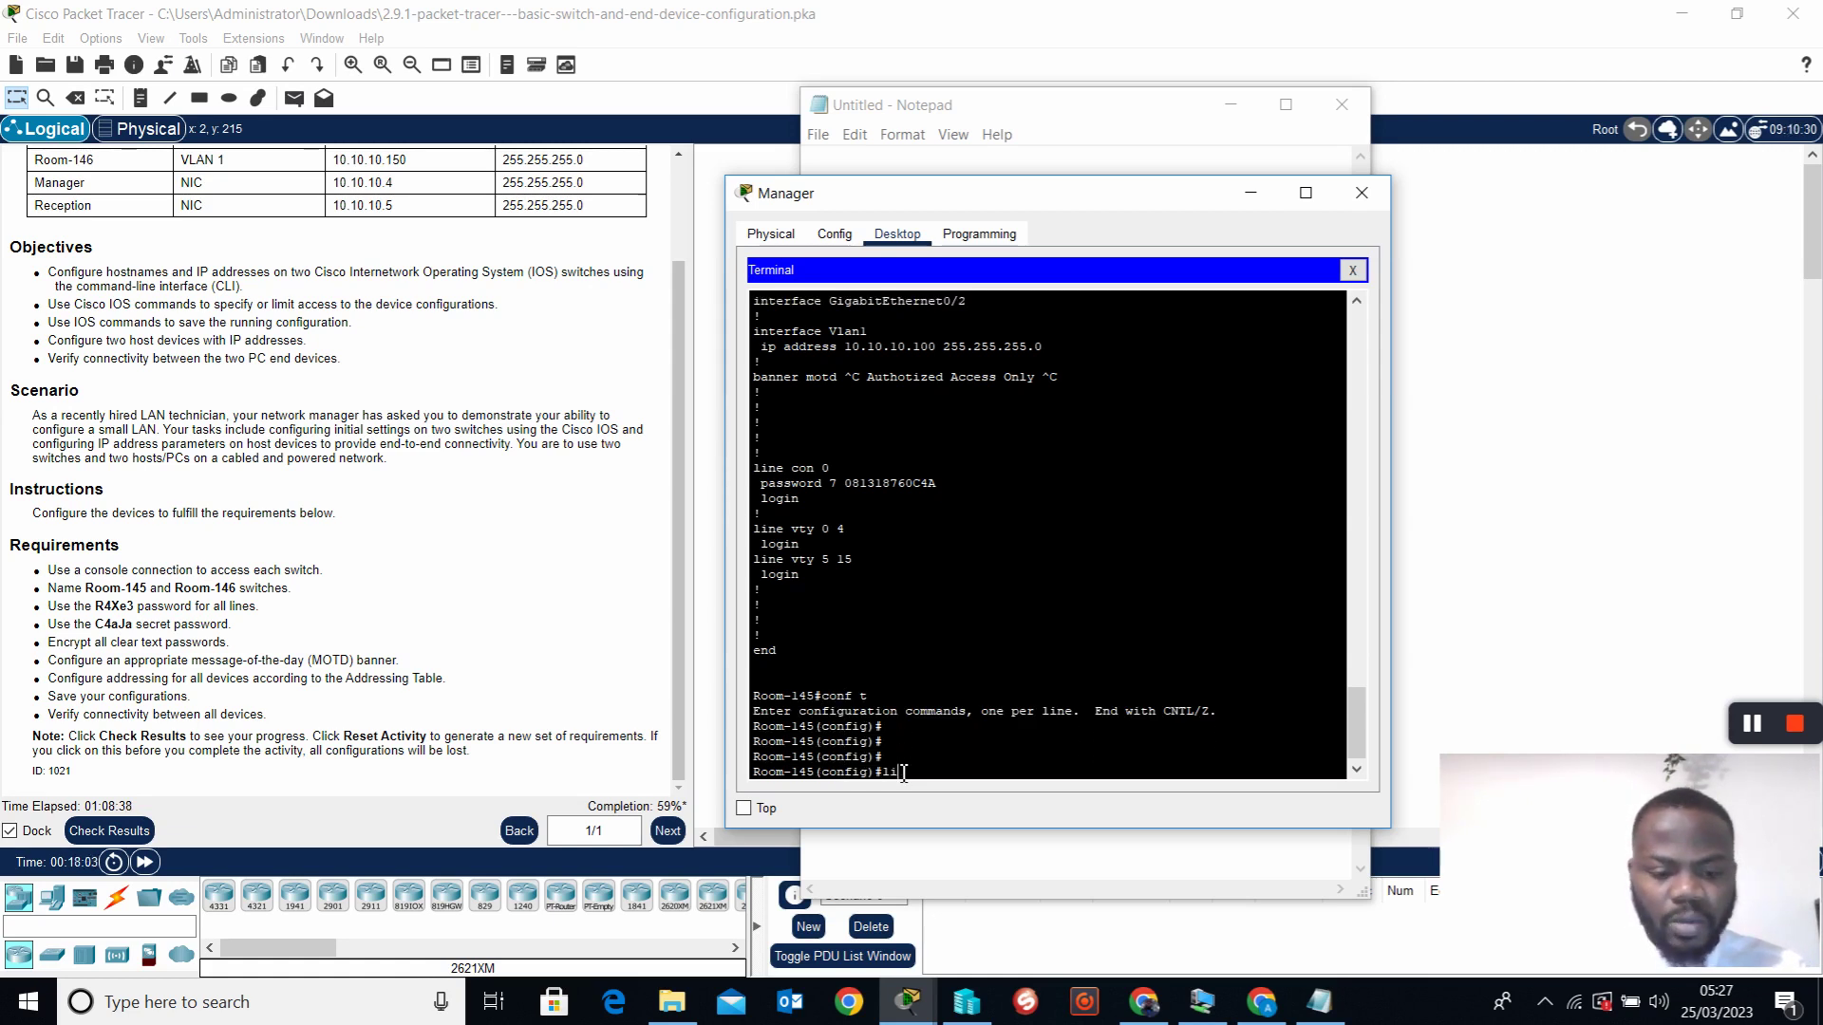
text(e vty 0 )
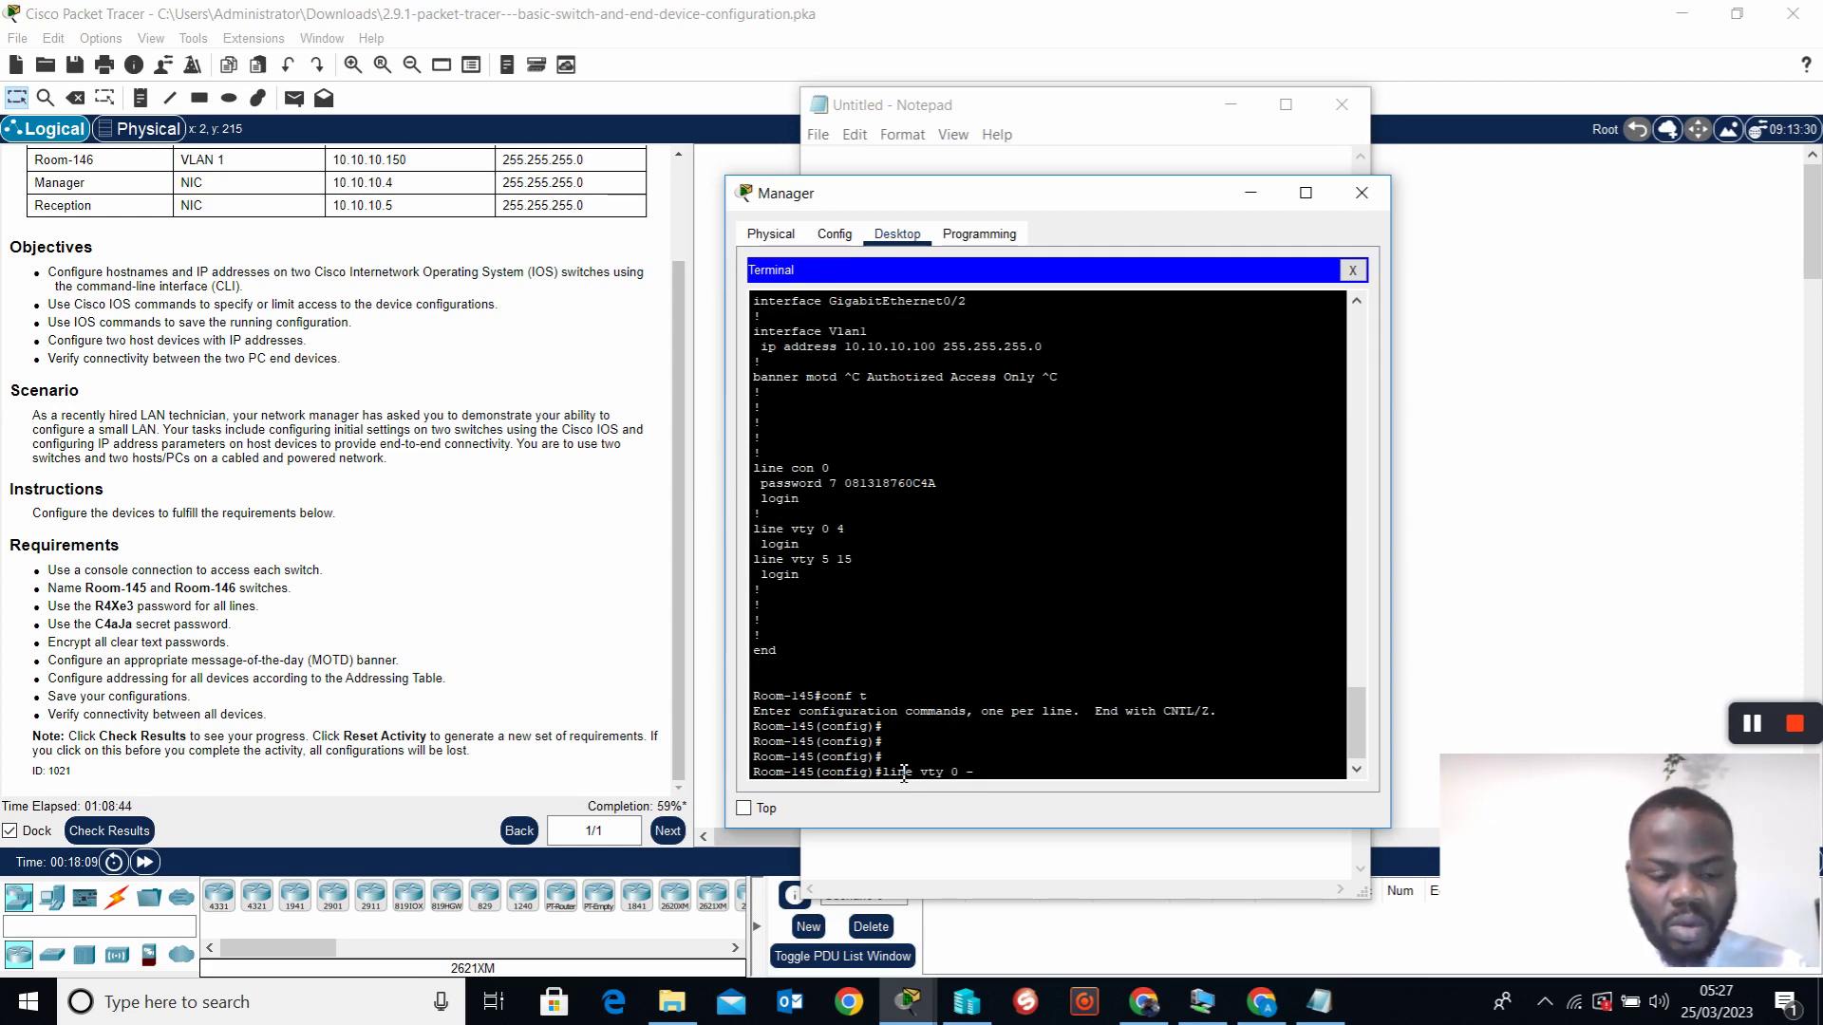
text(15)
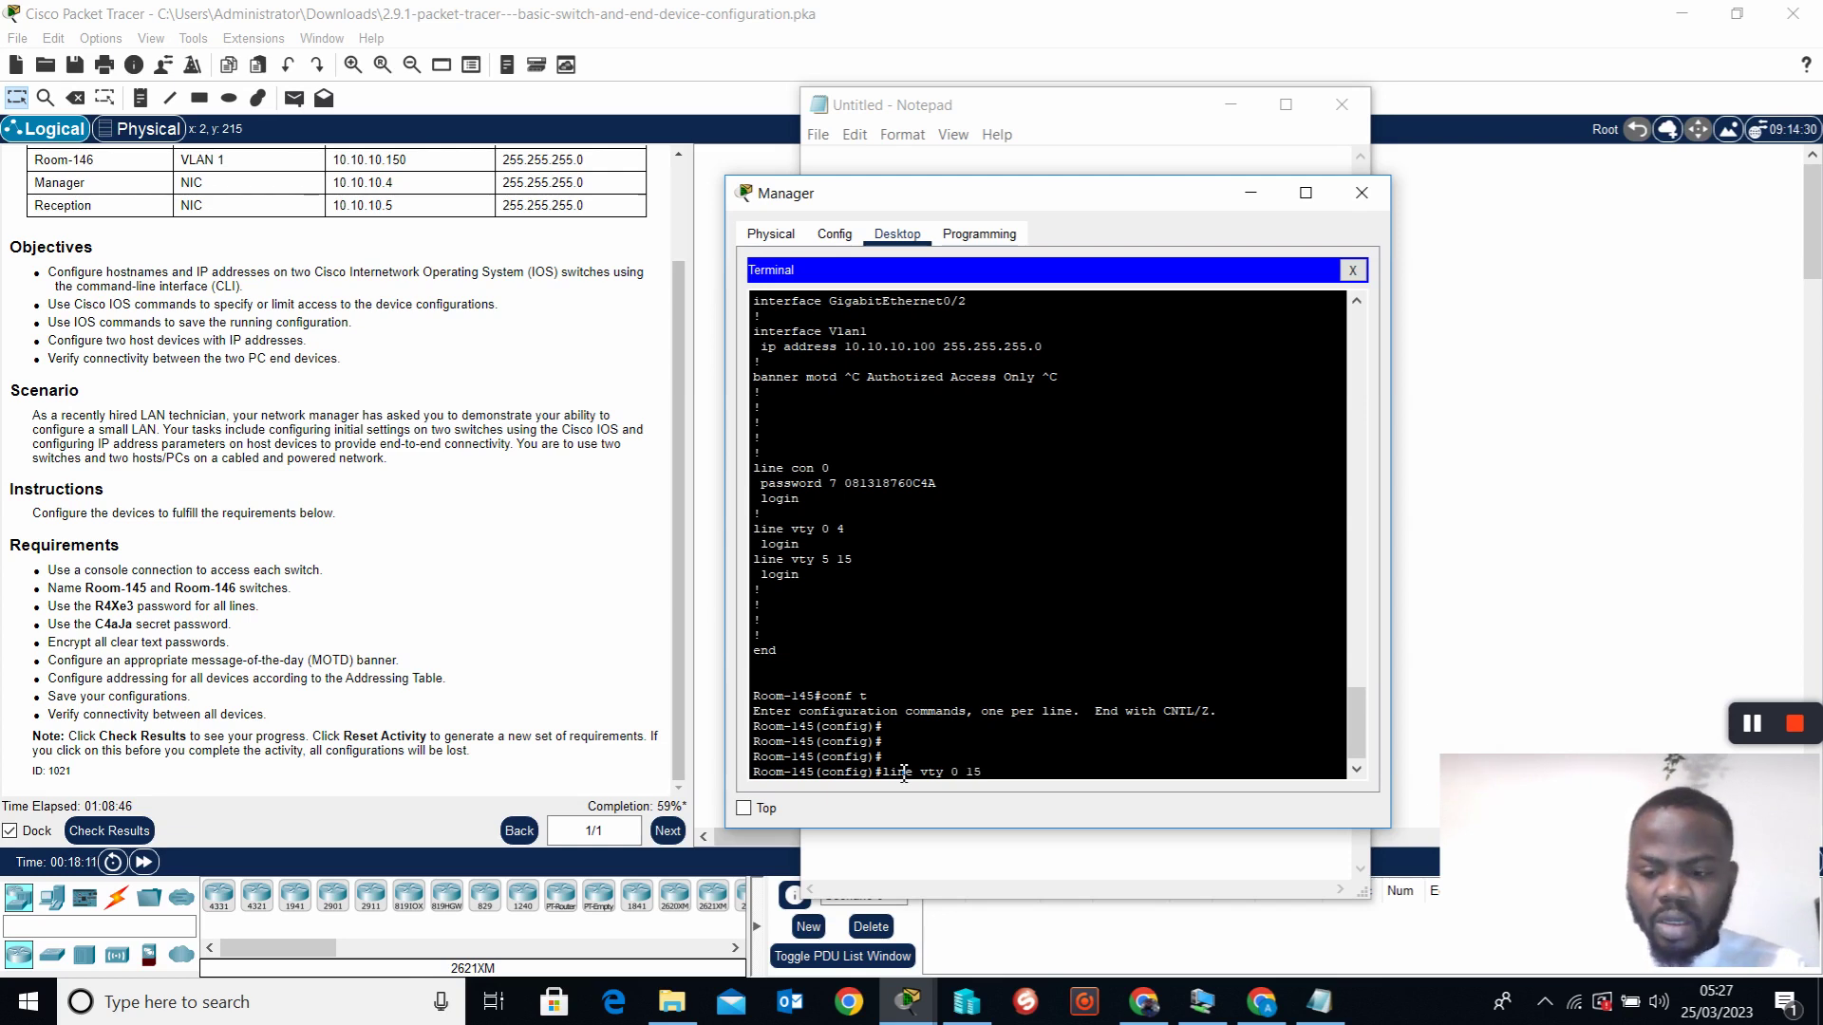
key(Return)
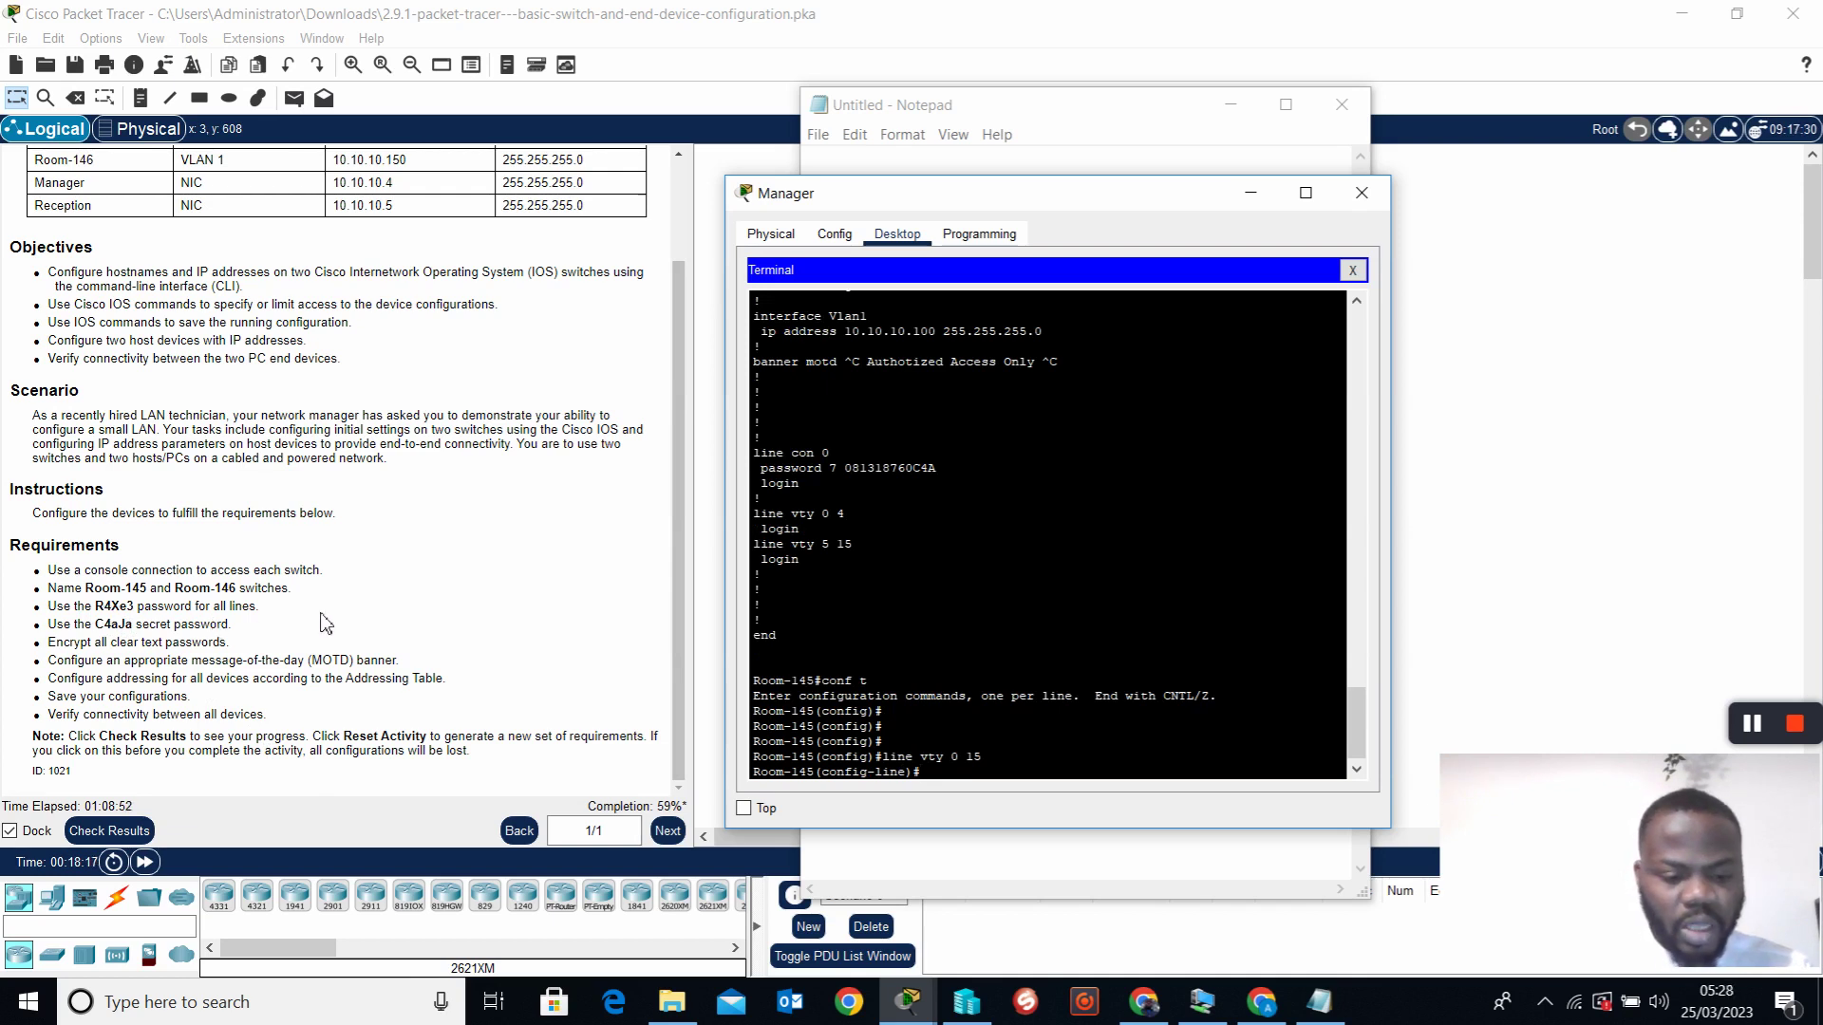
text(password R4)
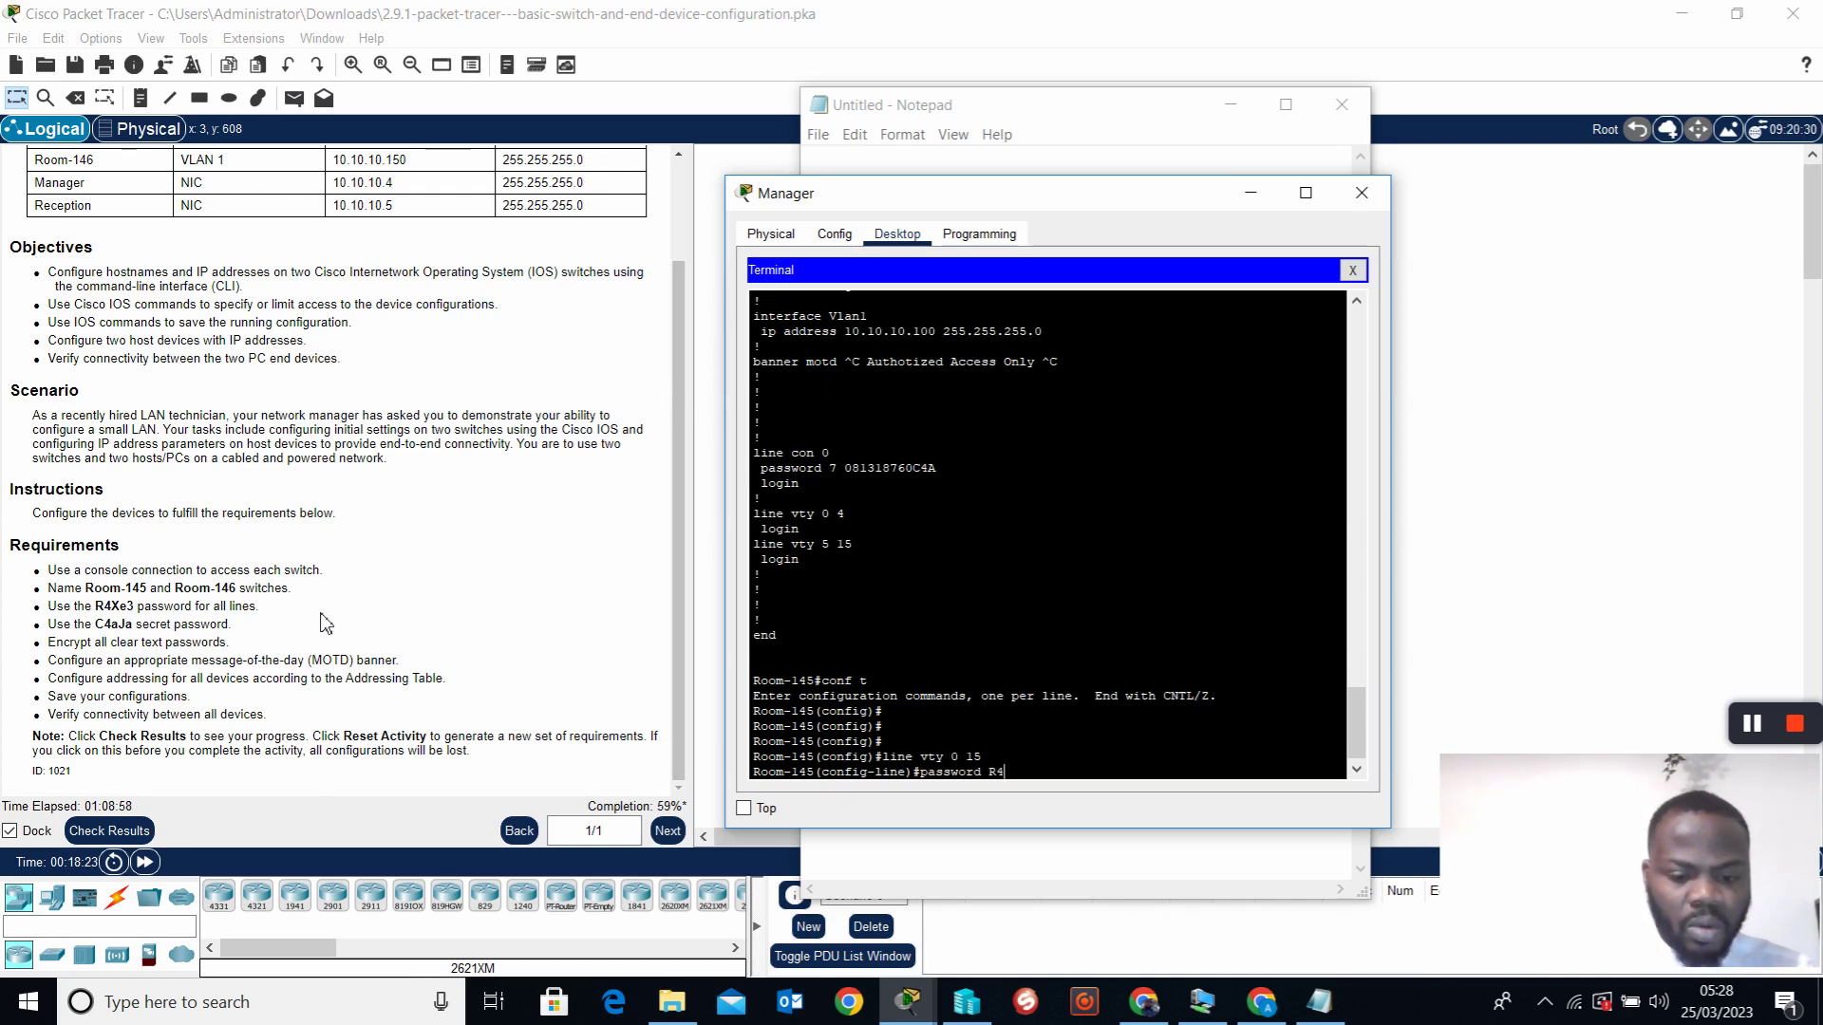
text(Xe3)
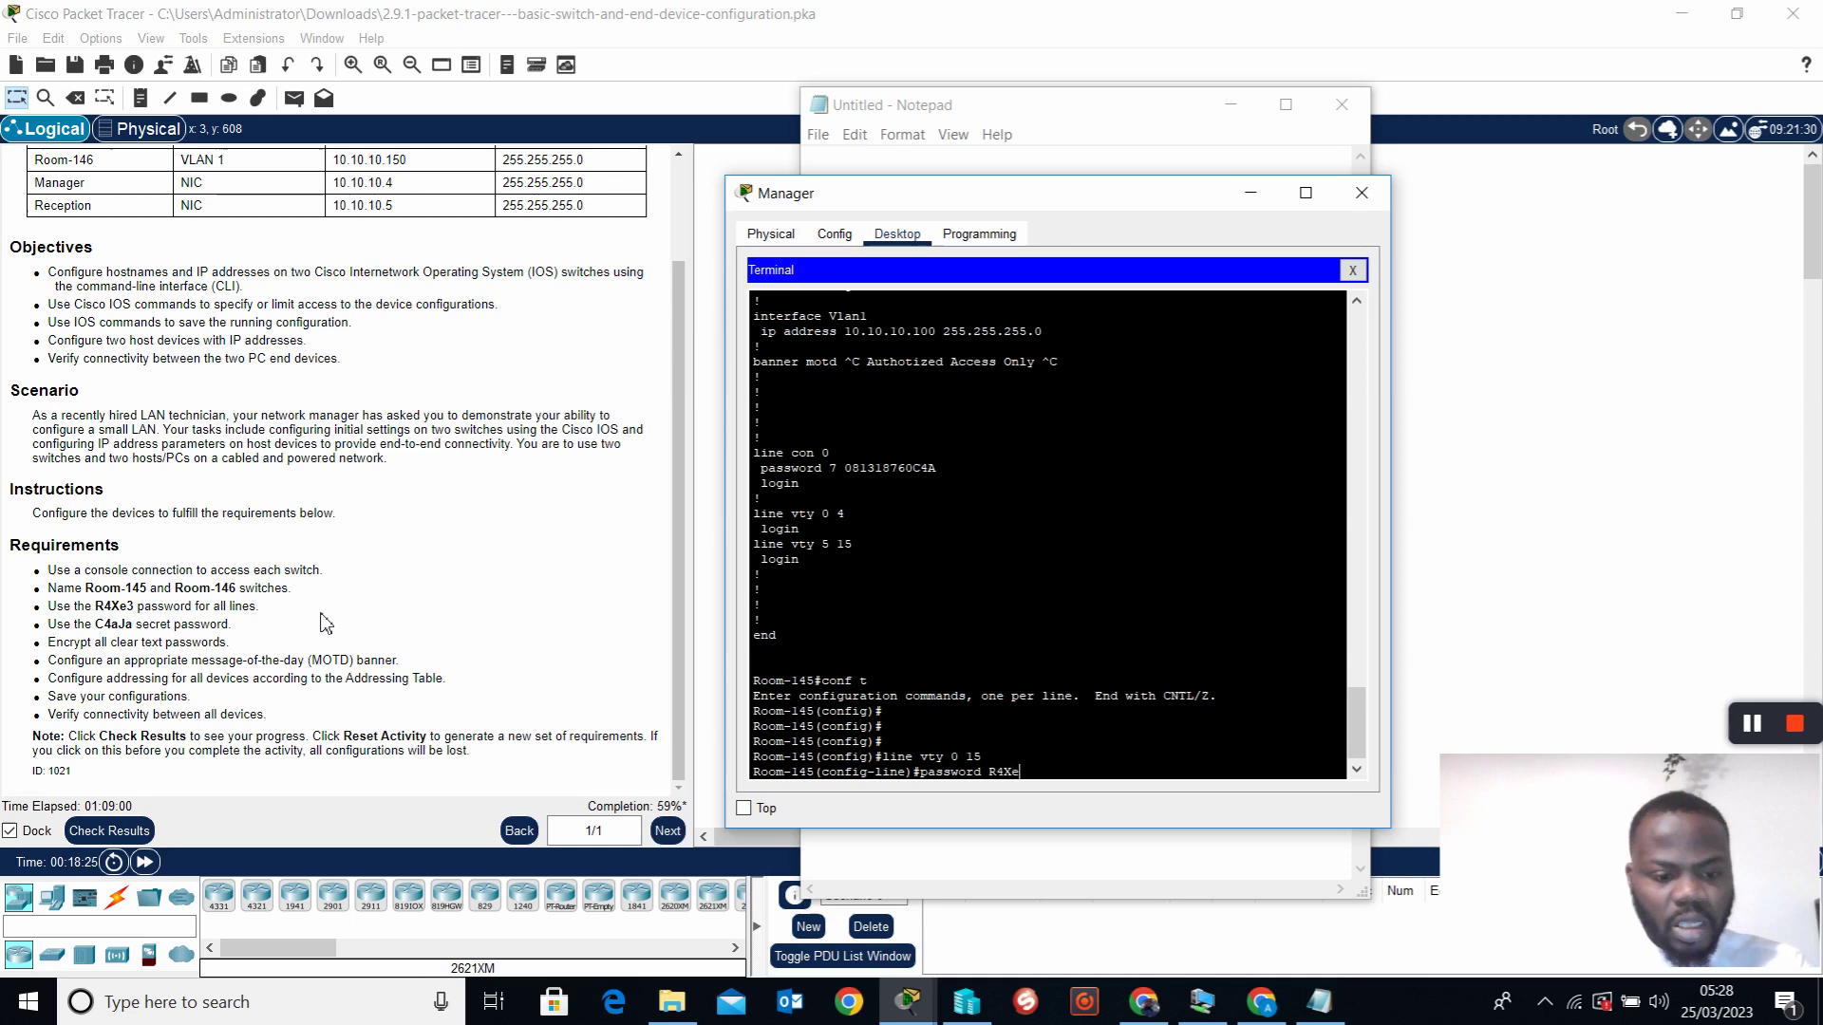
key(Return)
key(Return)
key(Return)
key(Return)
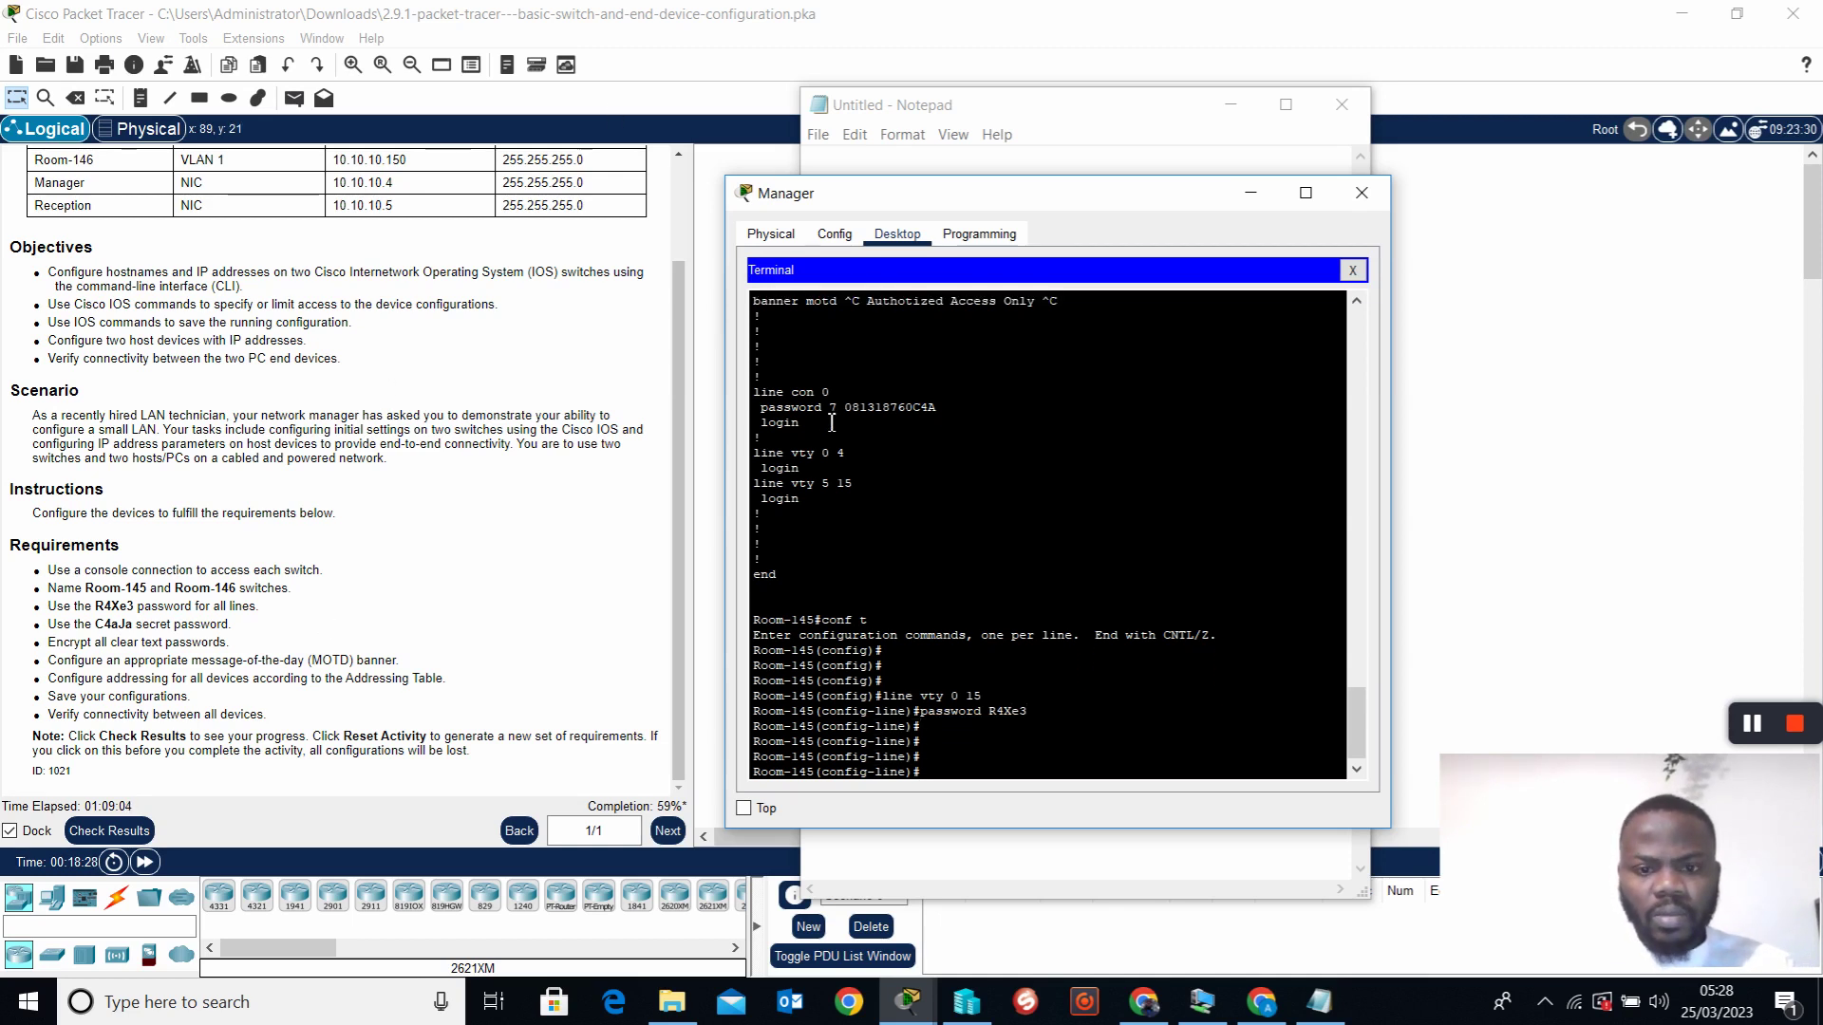
Return to privileged mode, save running-config to startup-config, and close the Manager window
text(co)
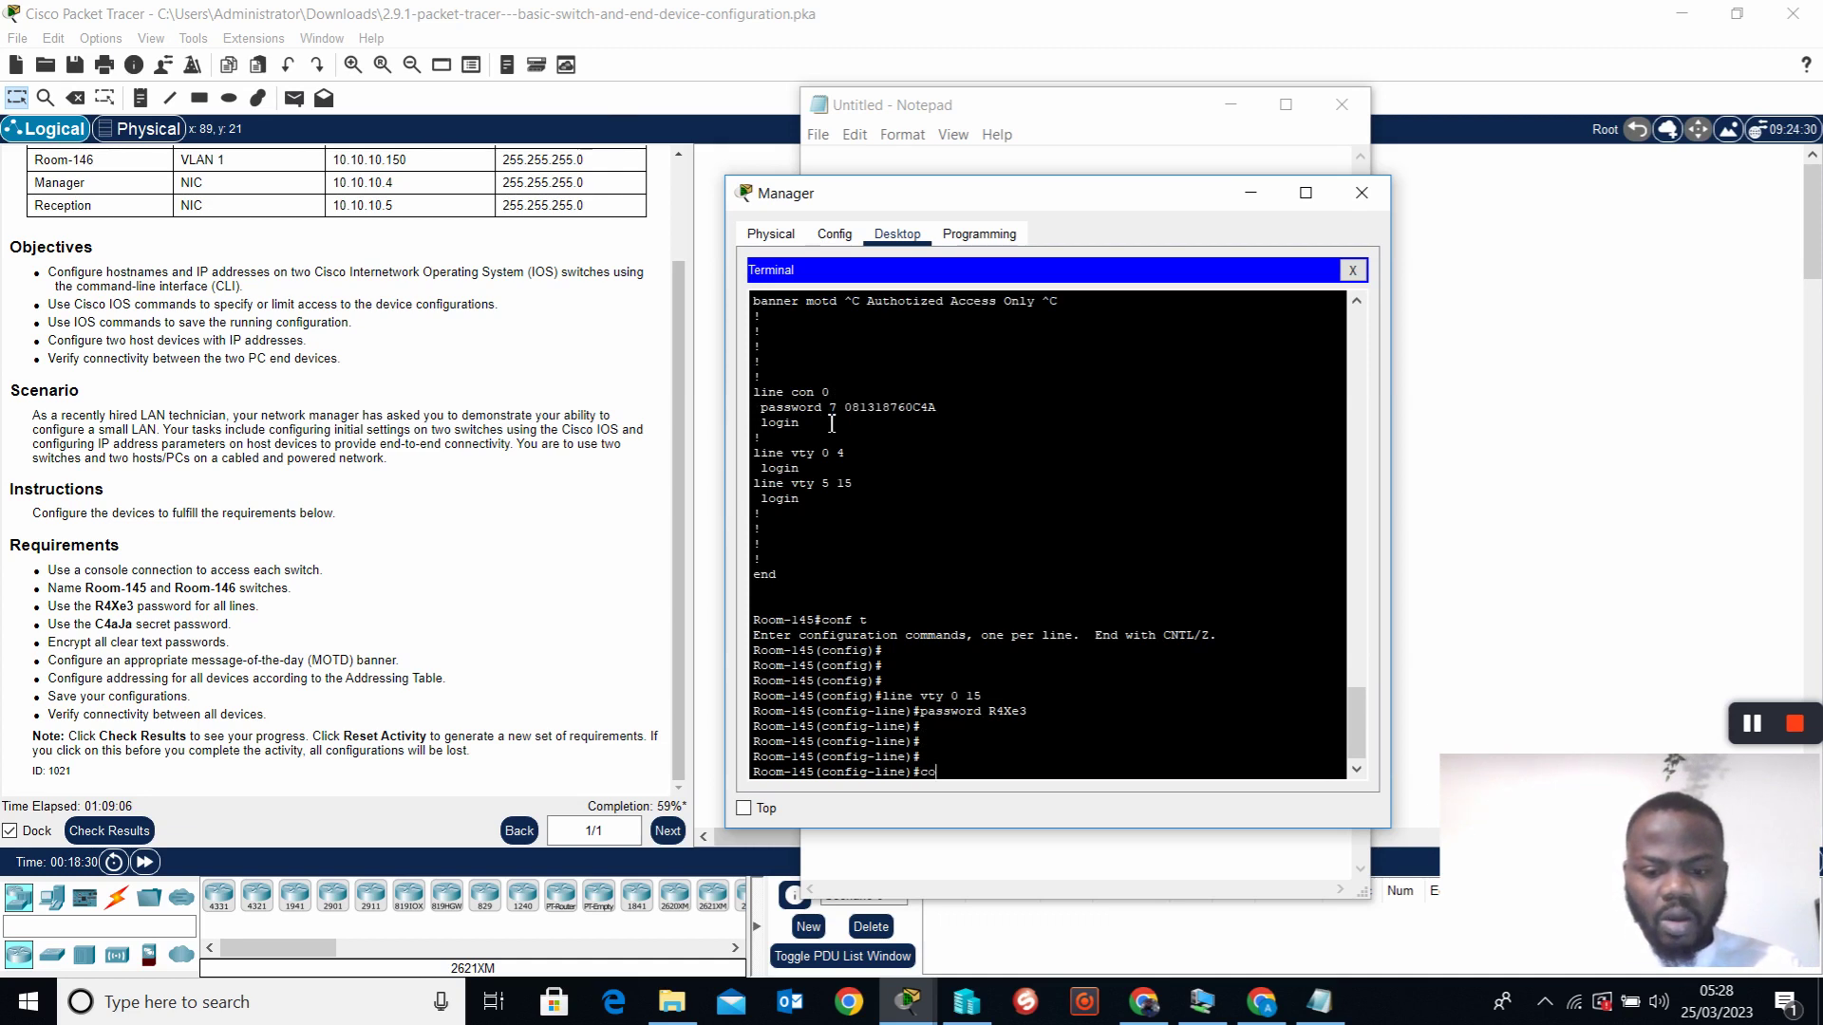
text(py run start)
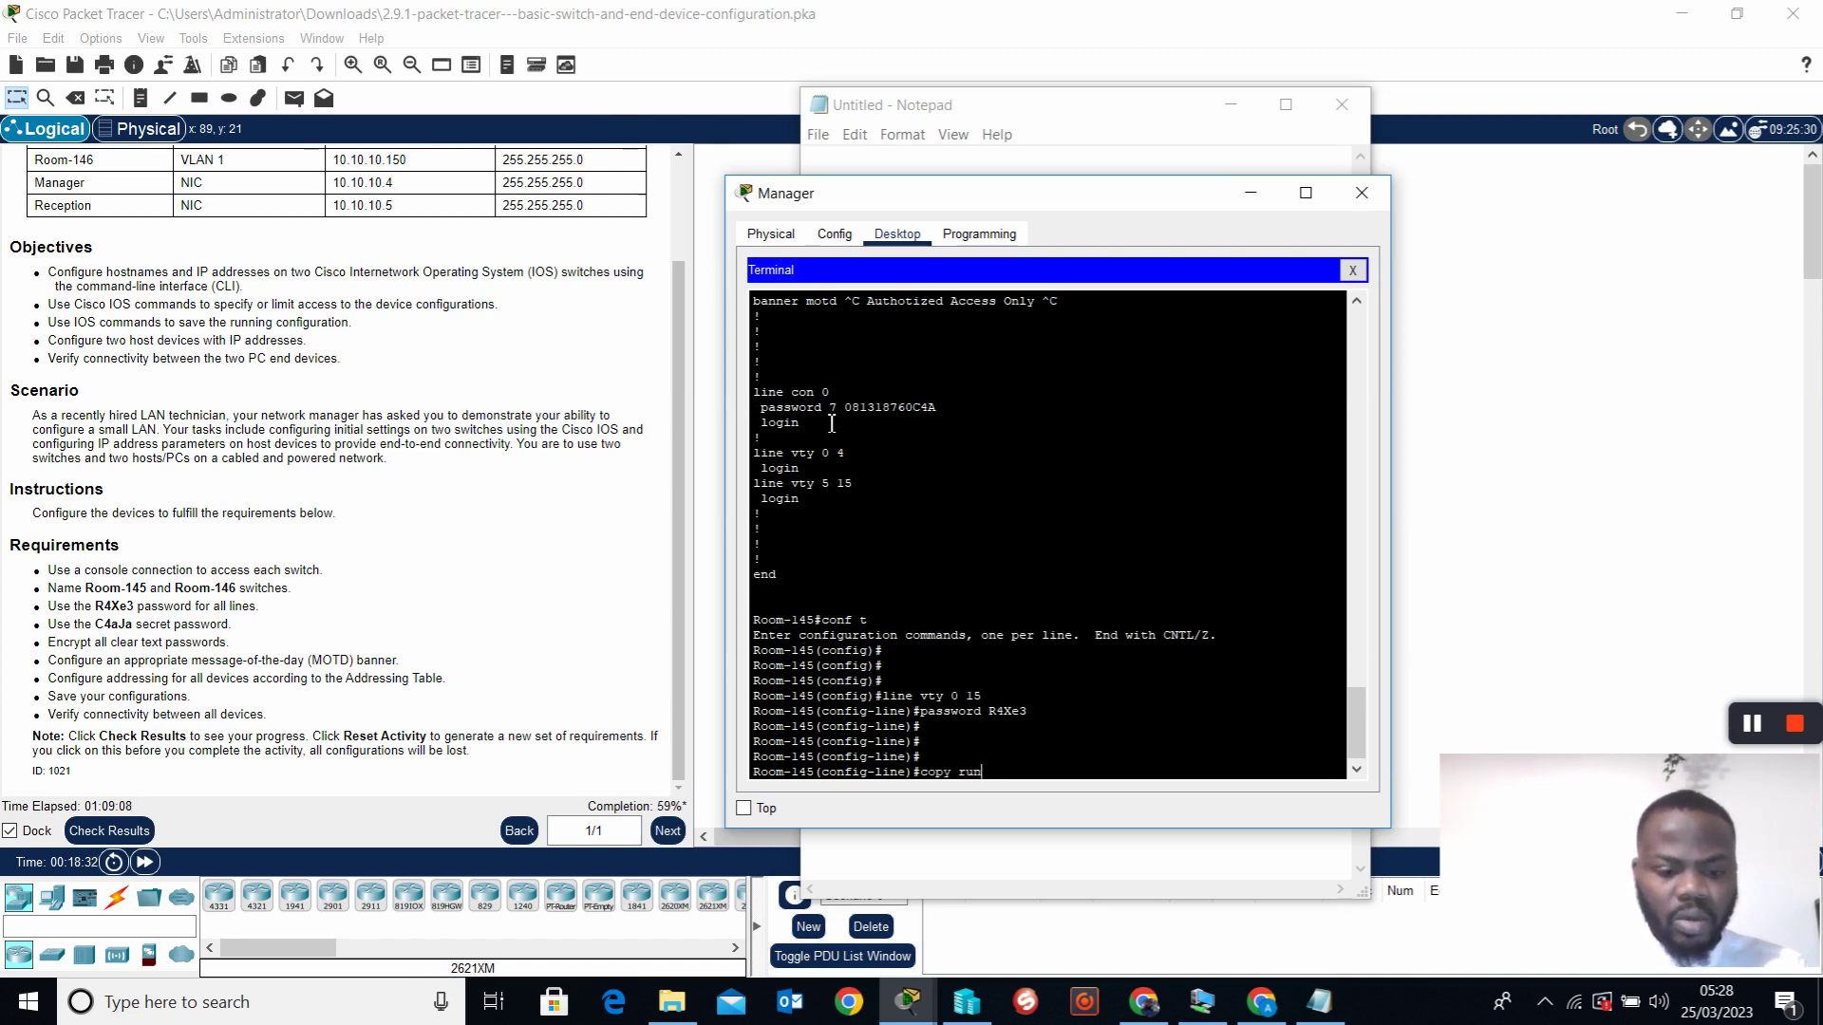
key(Return)
key(Return)
key(Return)
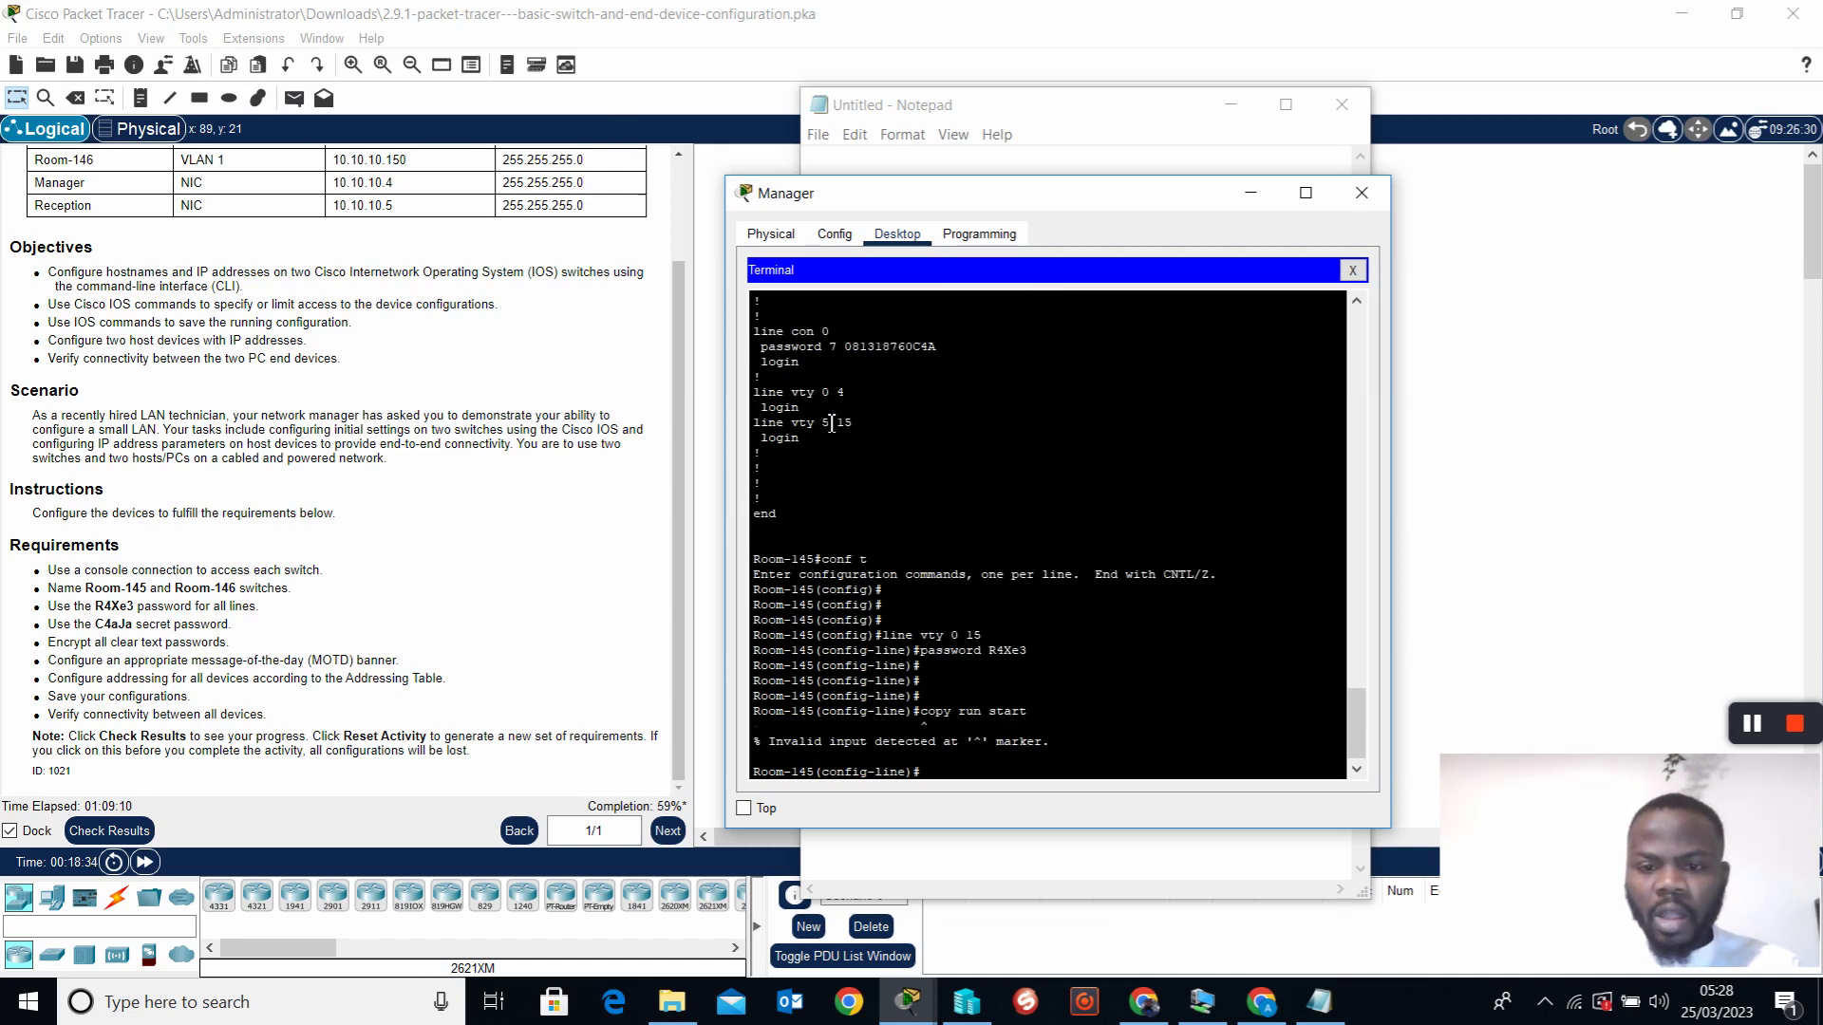
text(exit)
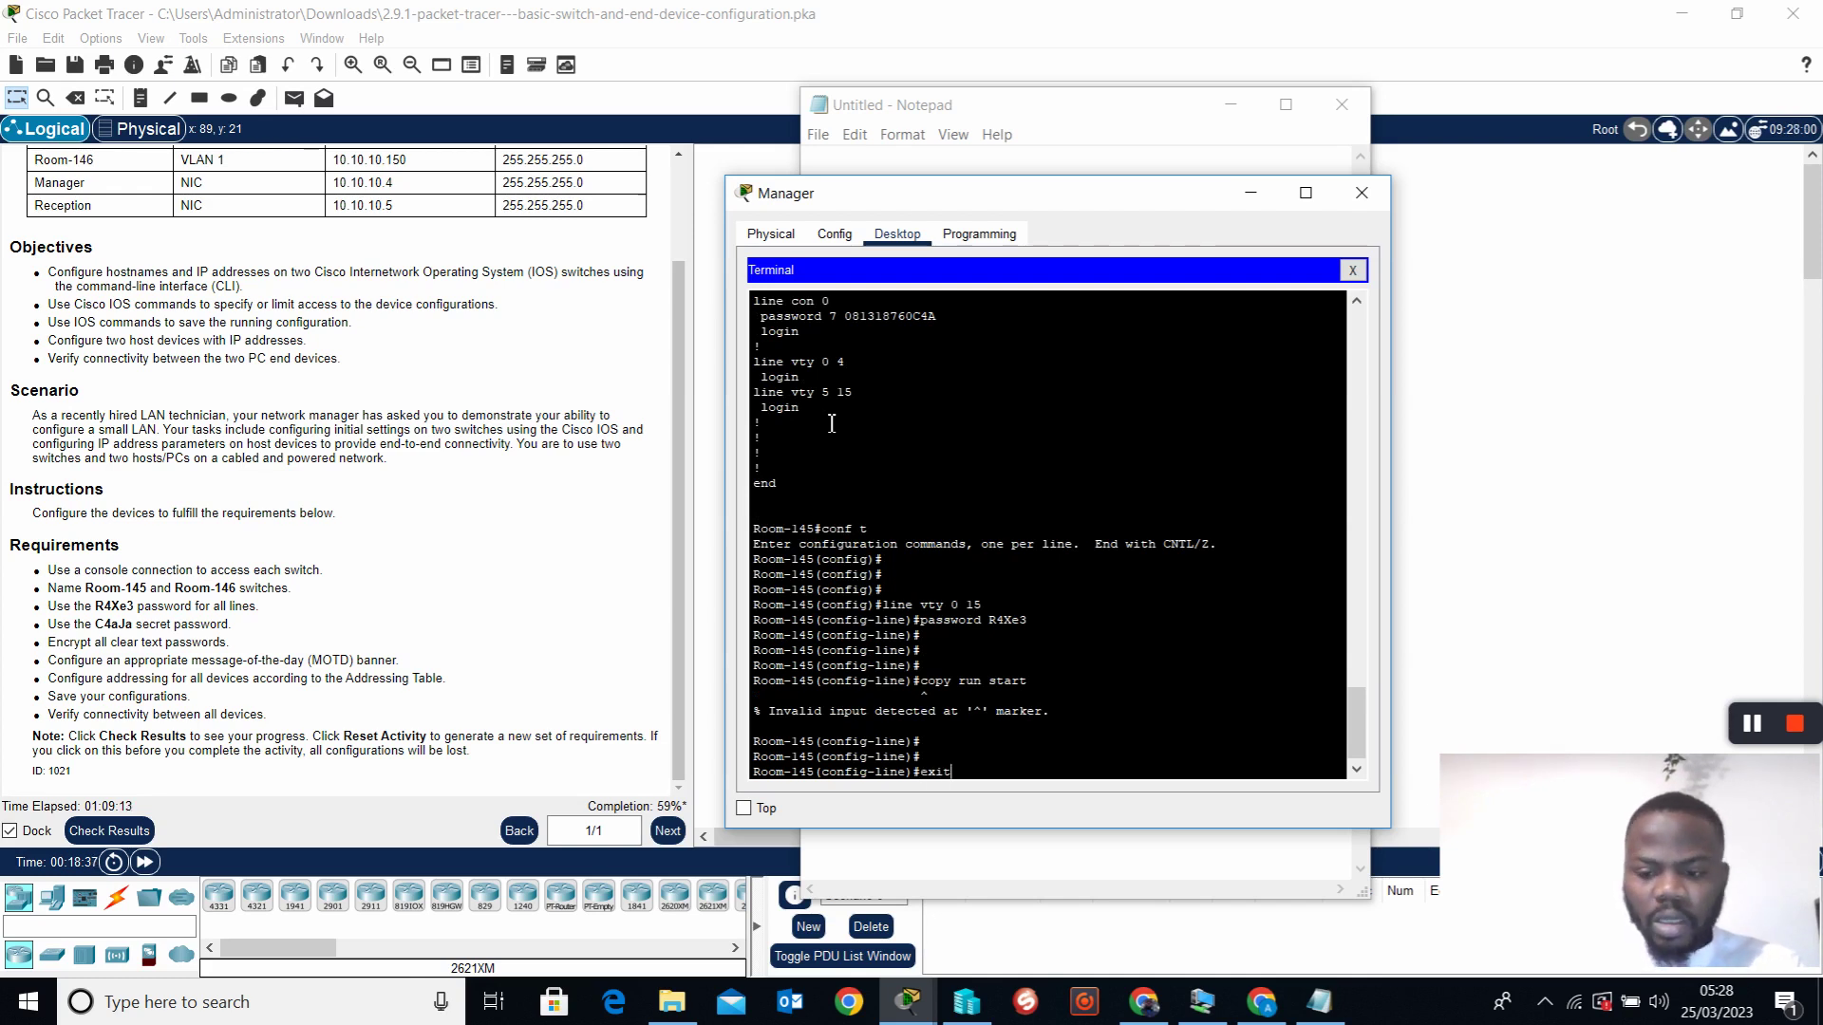
key(Return)
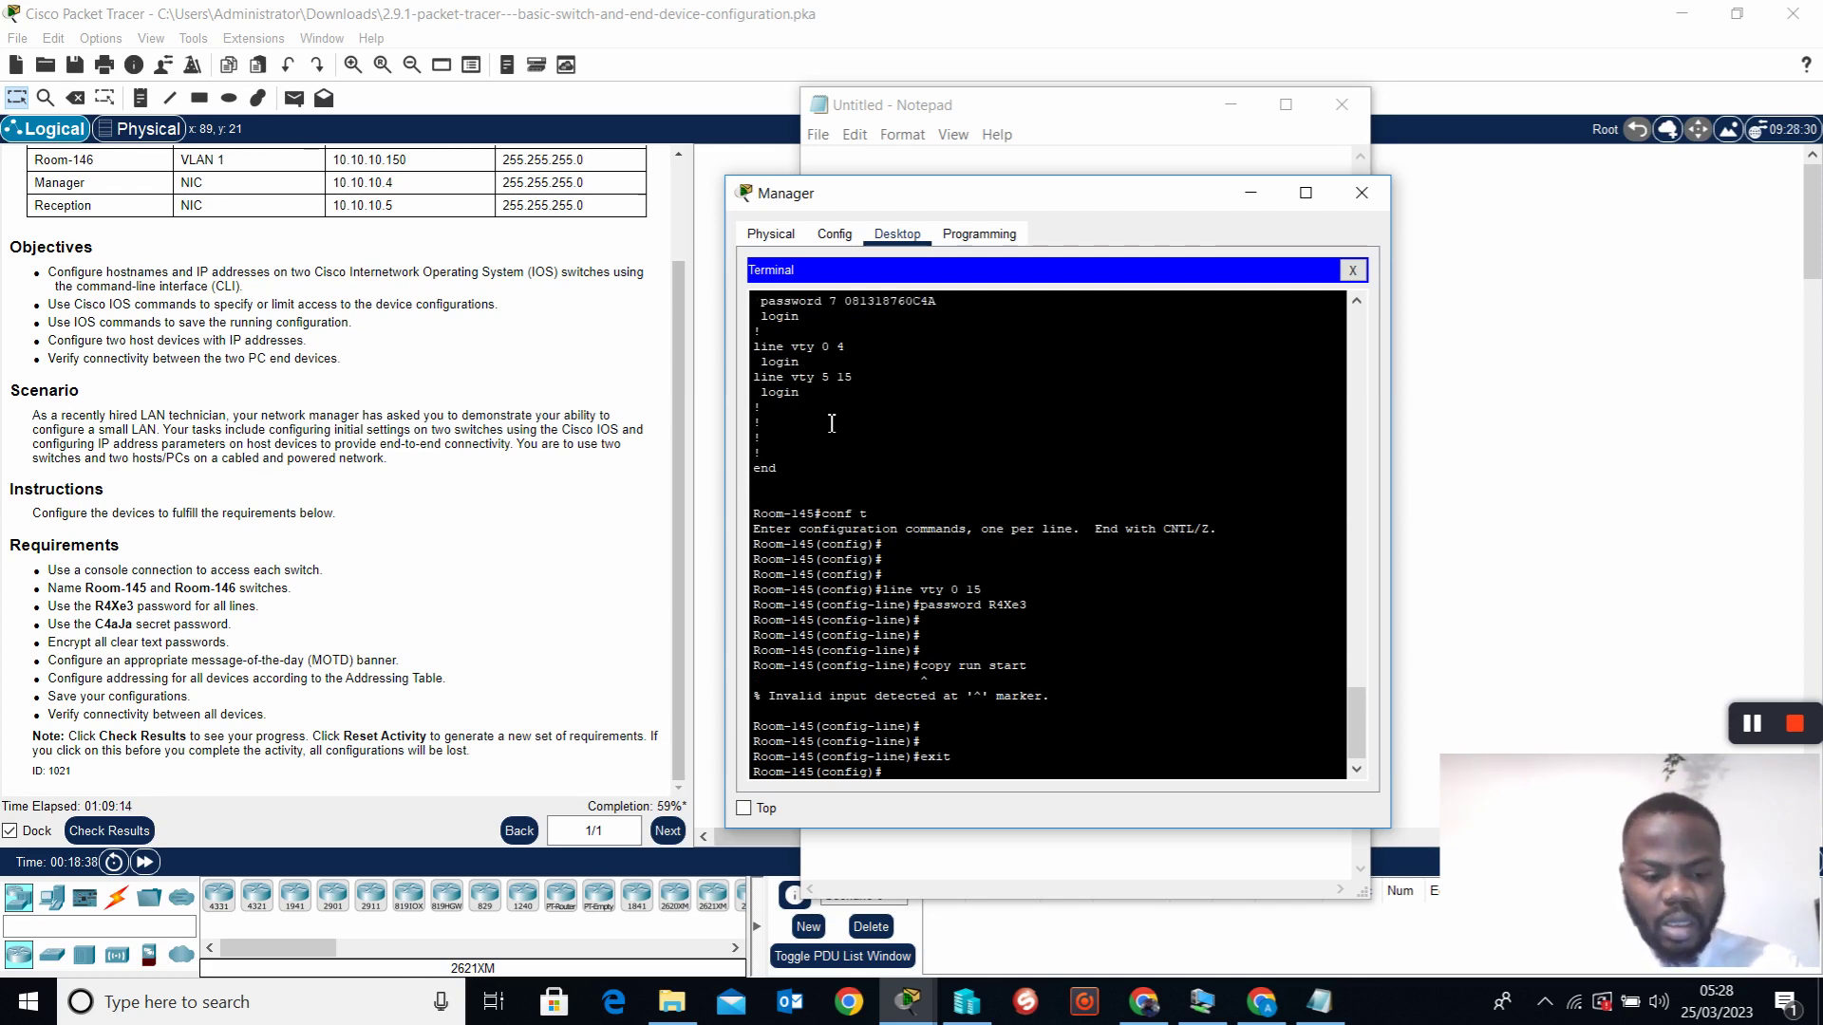
text(exit)
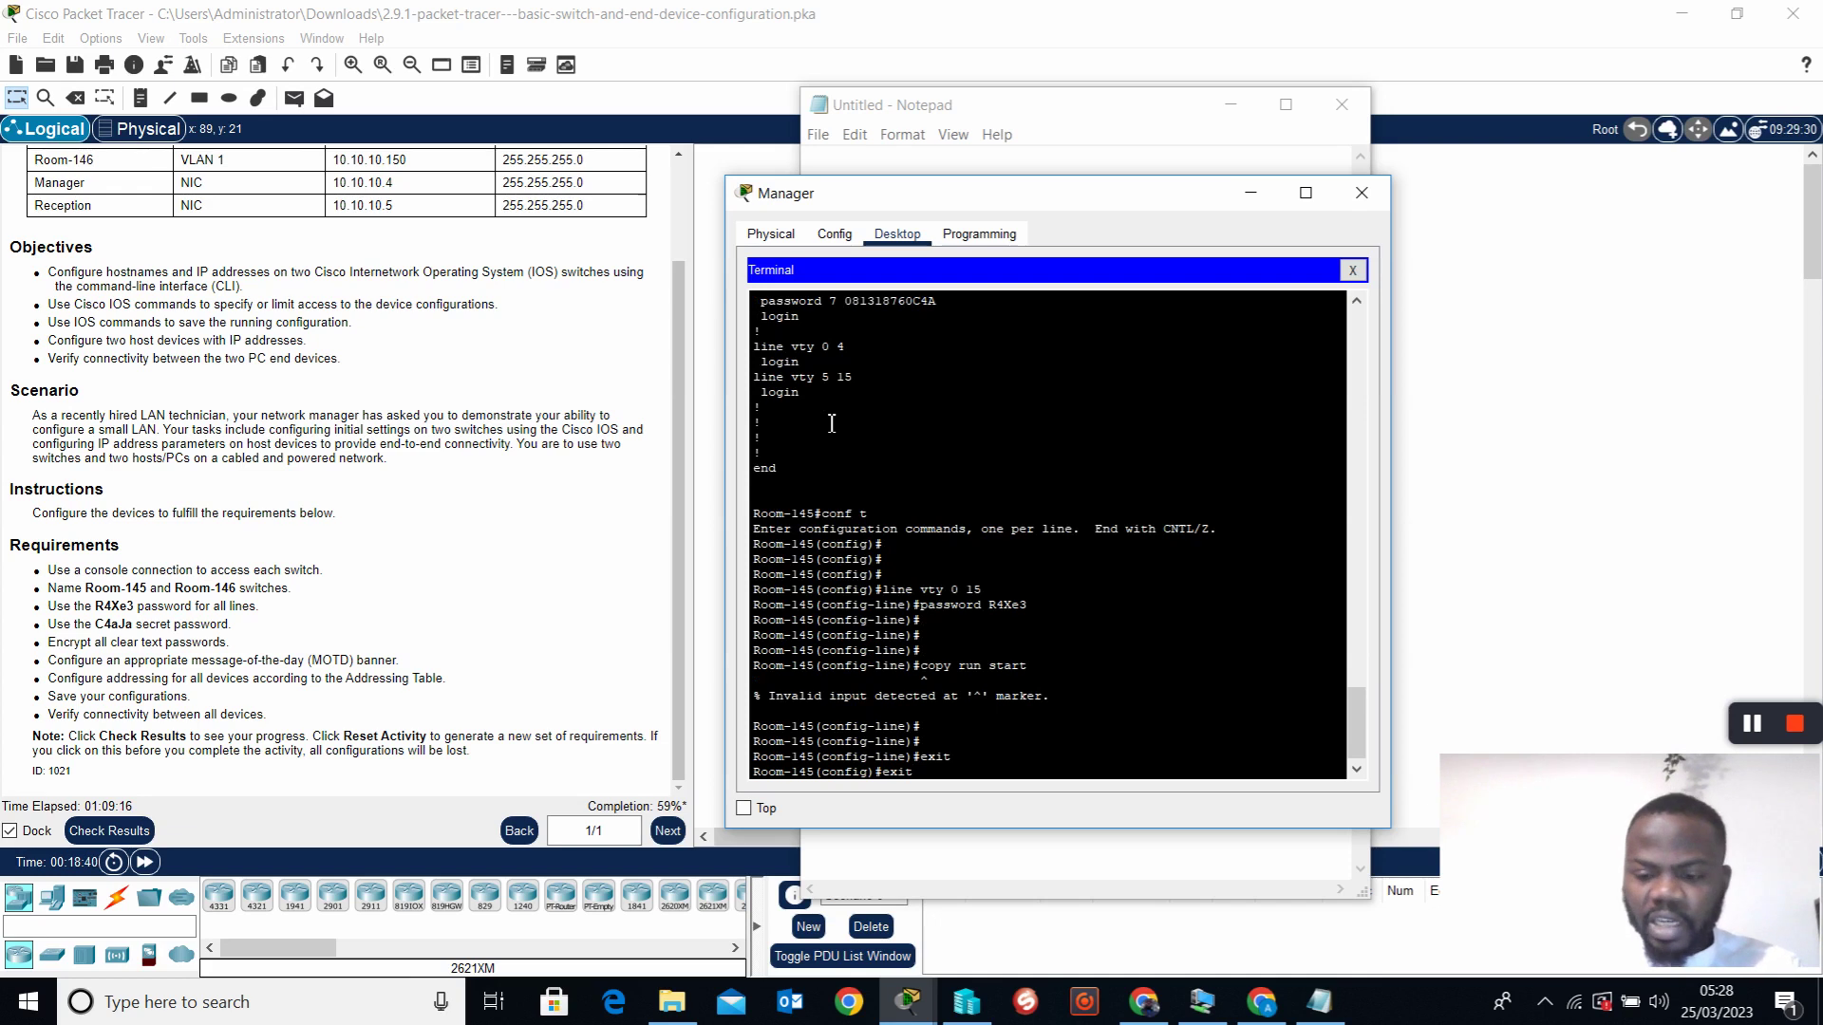
key(Return)
key(Return)
key(Return)
text(co)
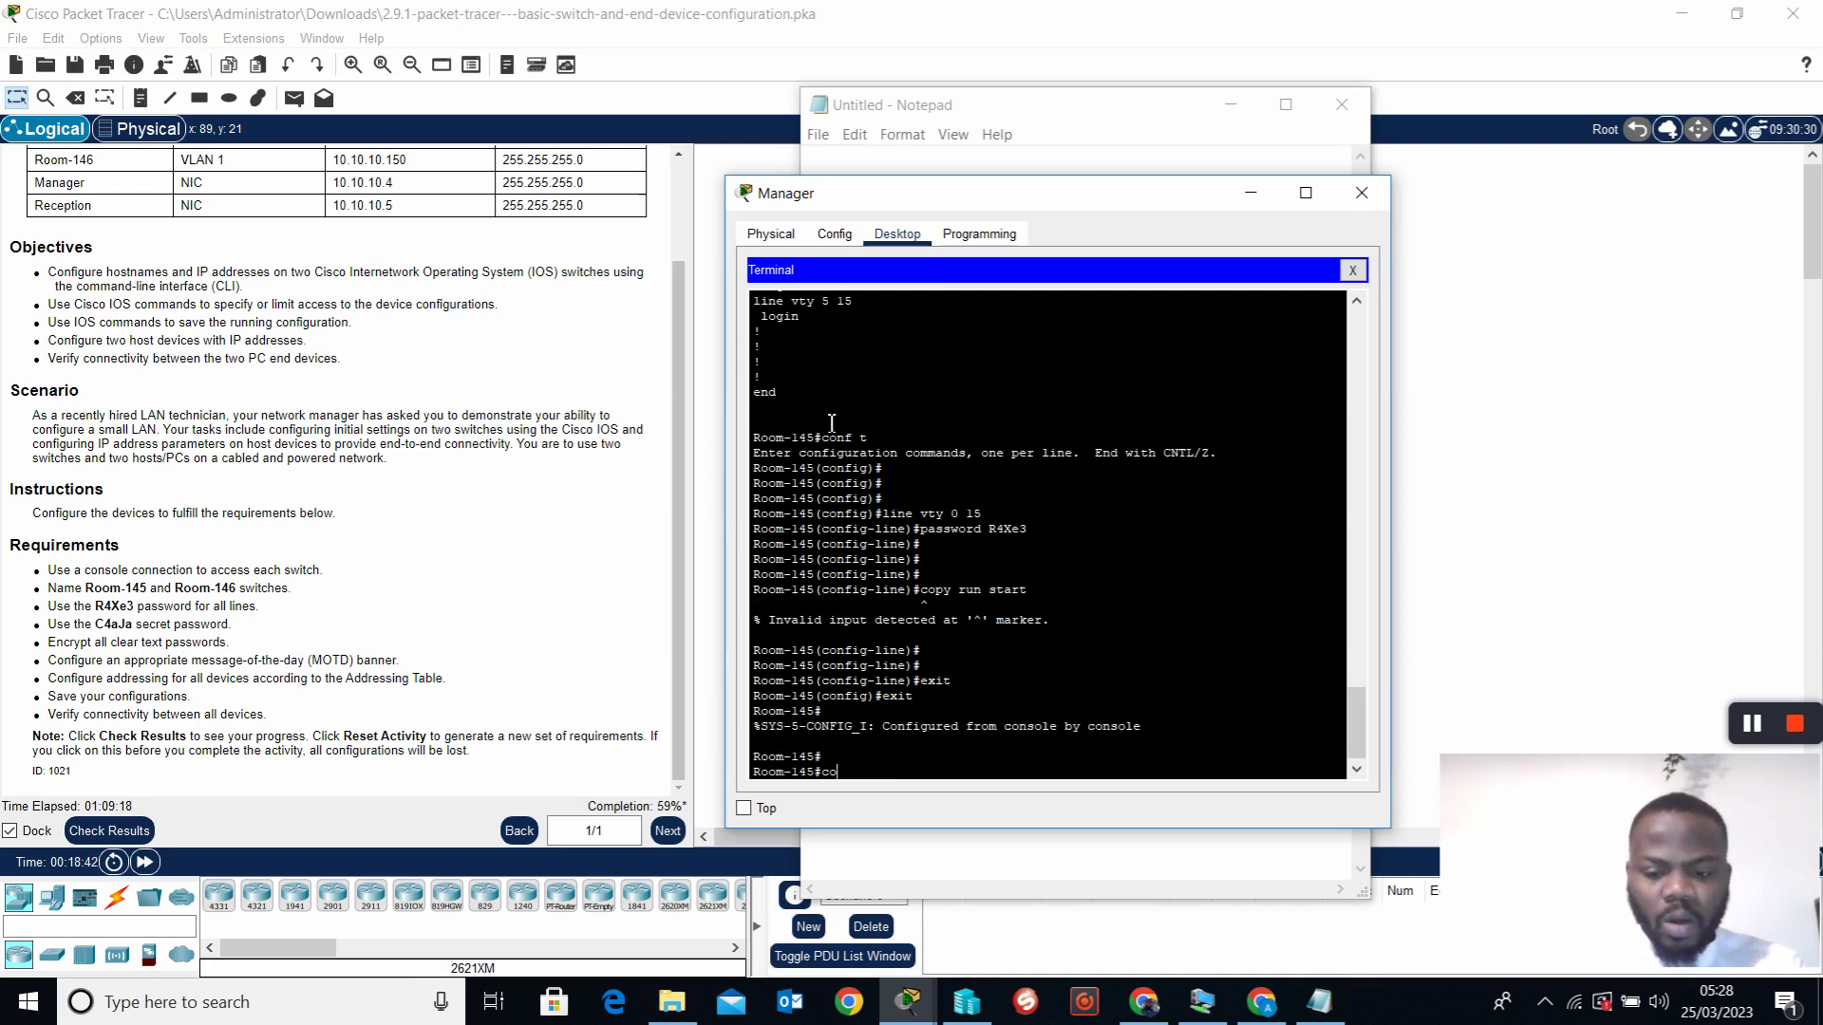
text(py run start)
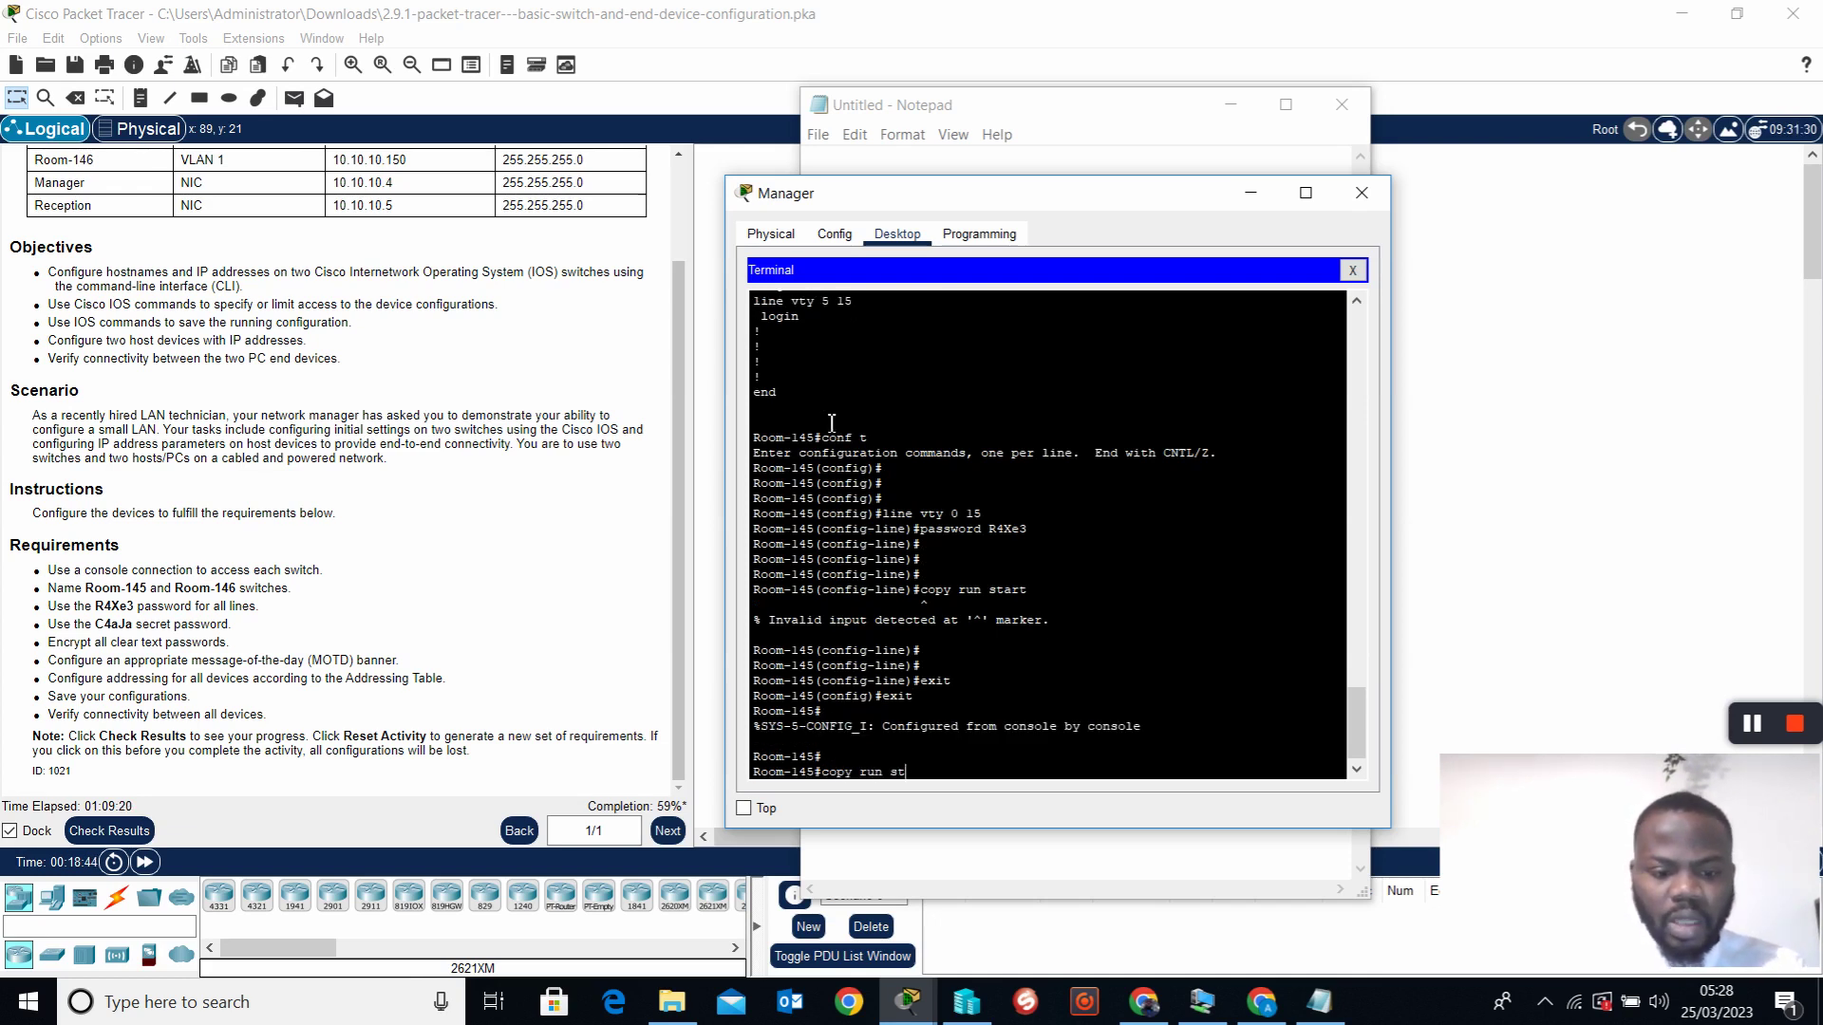
key(Return)
key(Return)
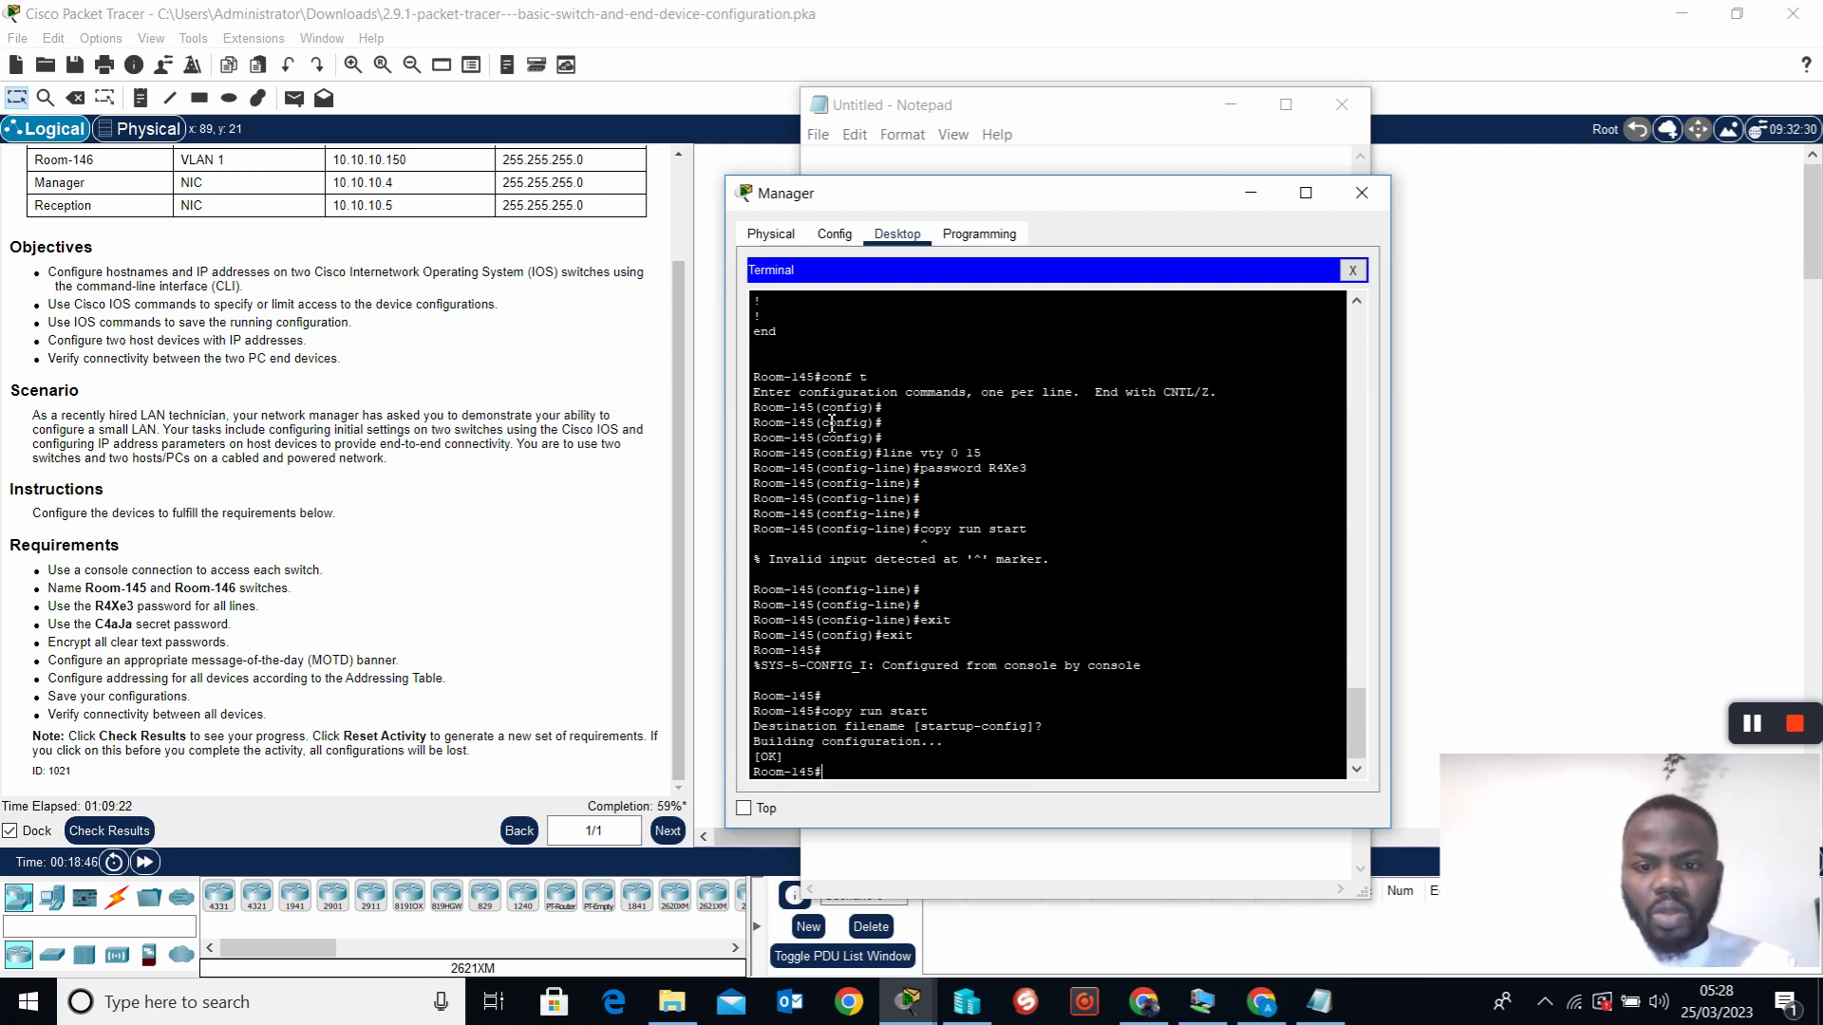
key(Return)
key(Return)
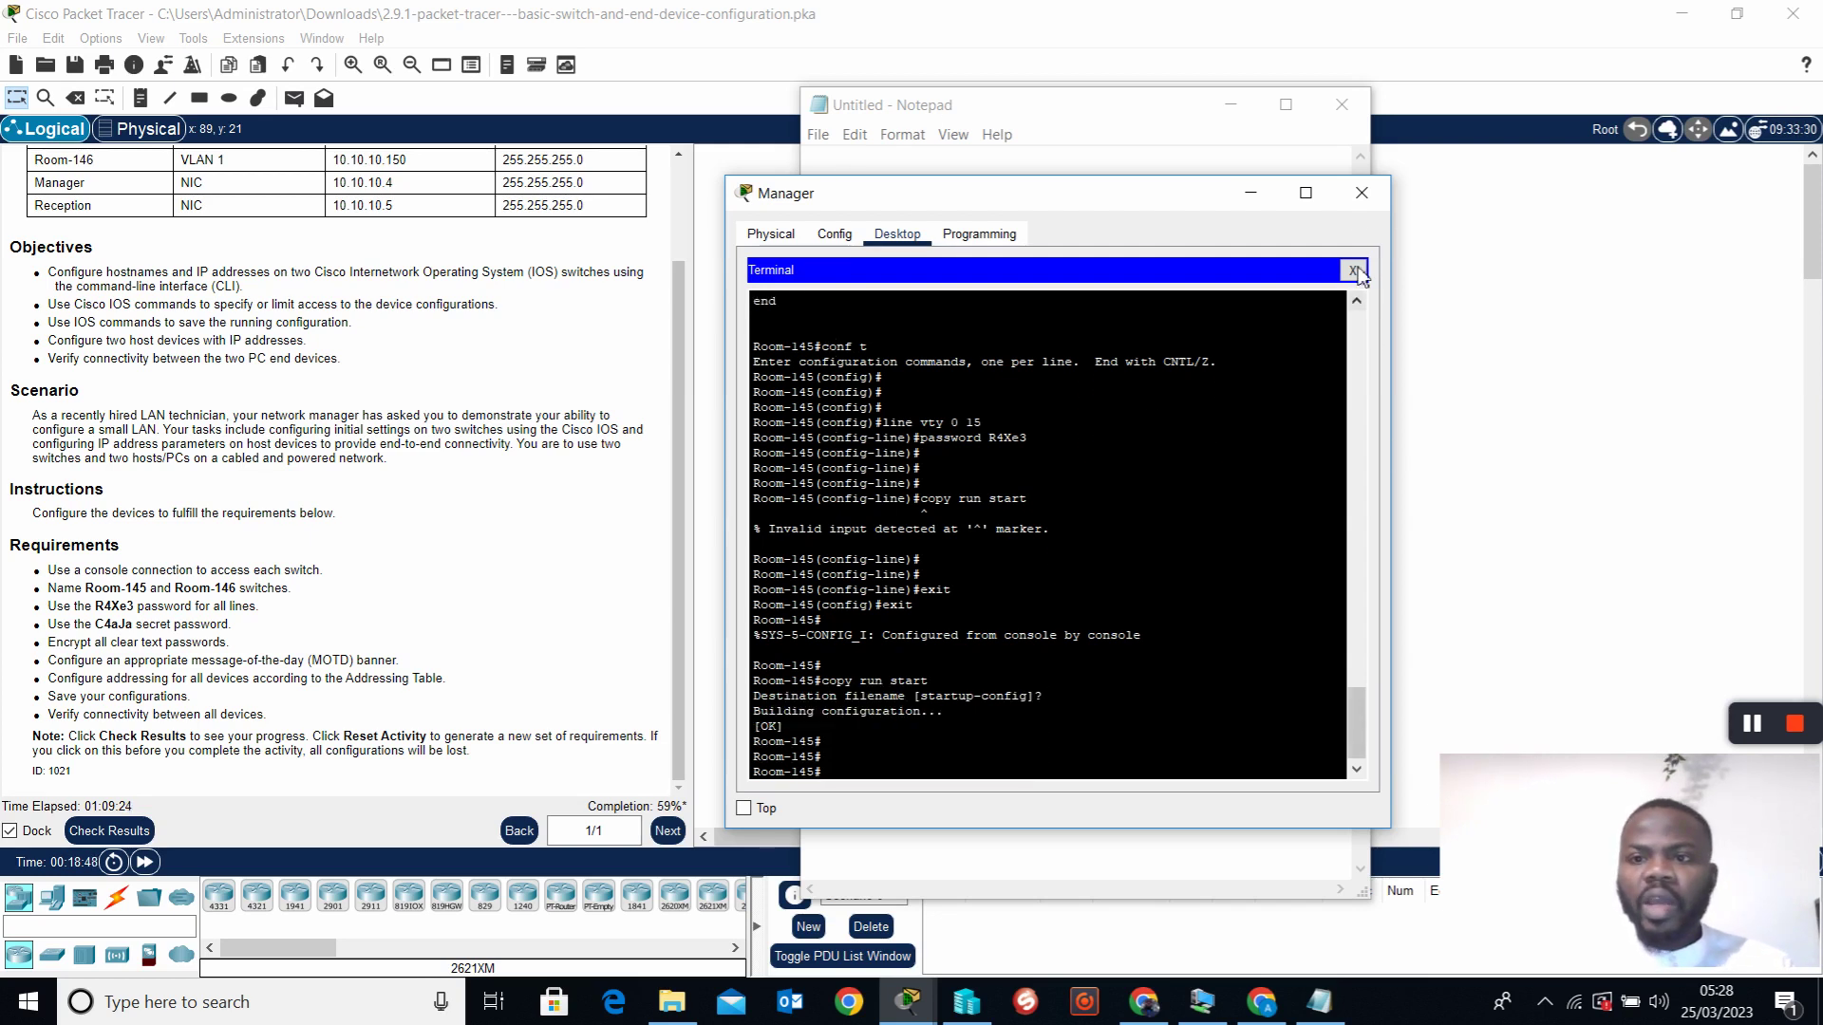
click(1360, 196)
Put the console password on its own line, add 'login', and space out the opening commands
click(857, 258)
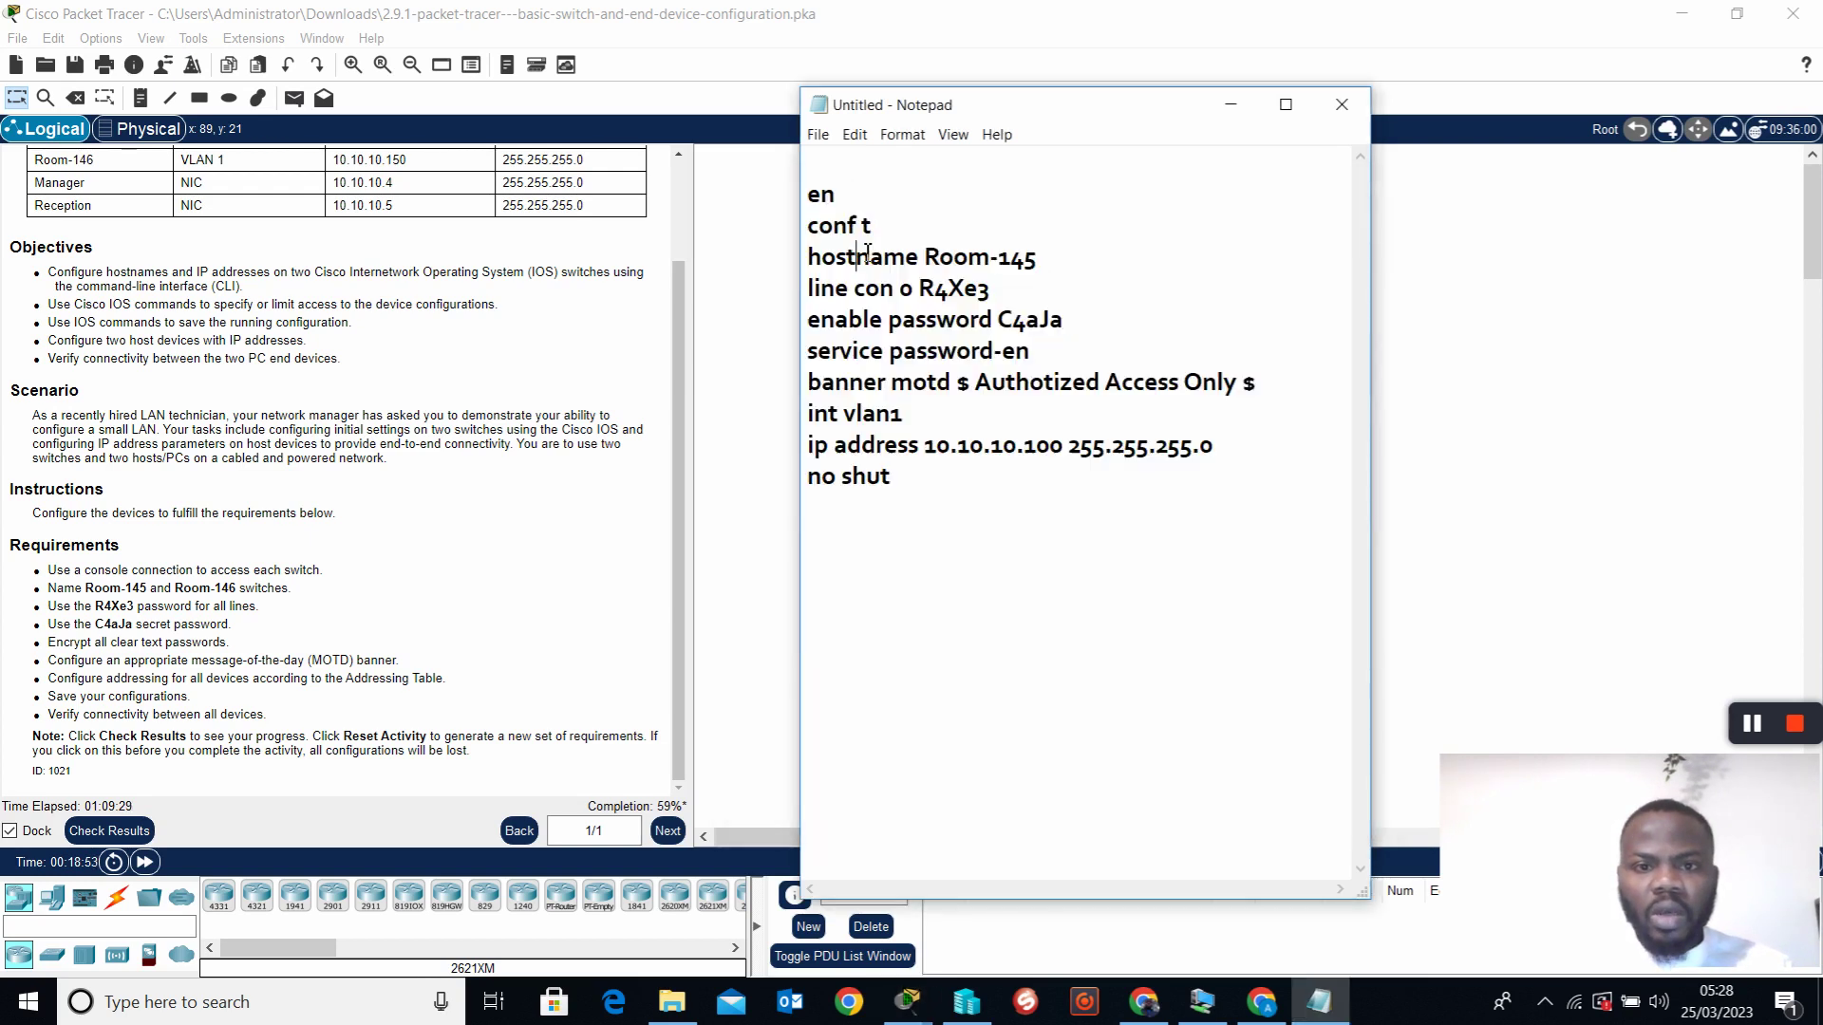
click(924, 294)
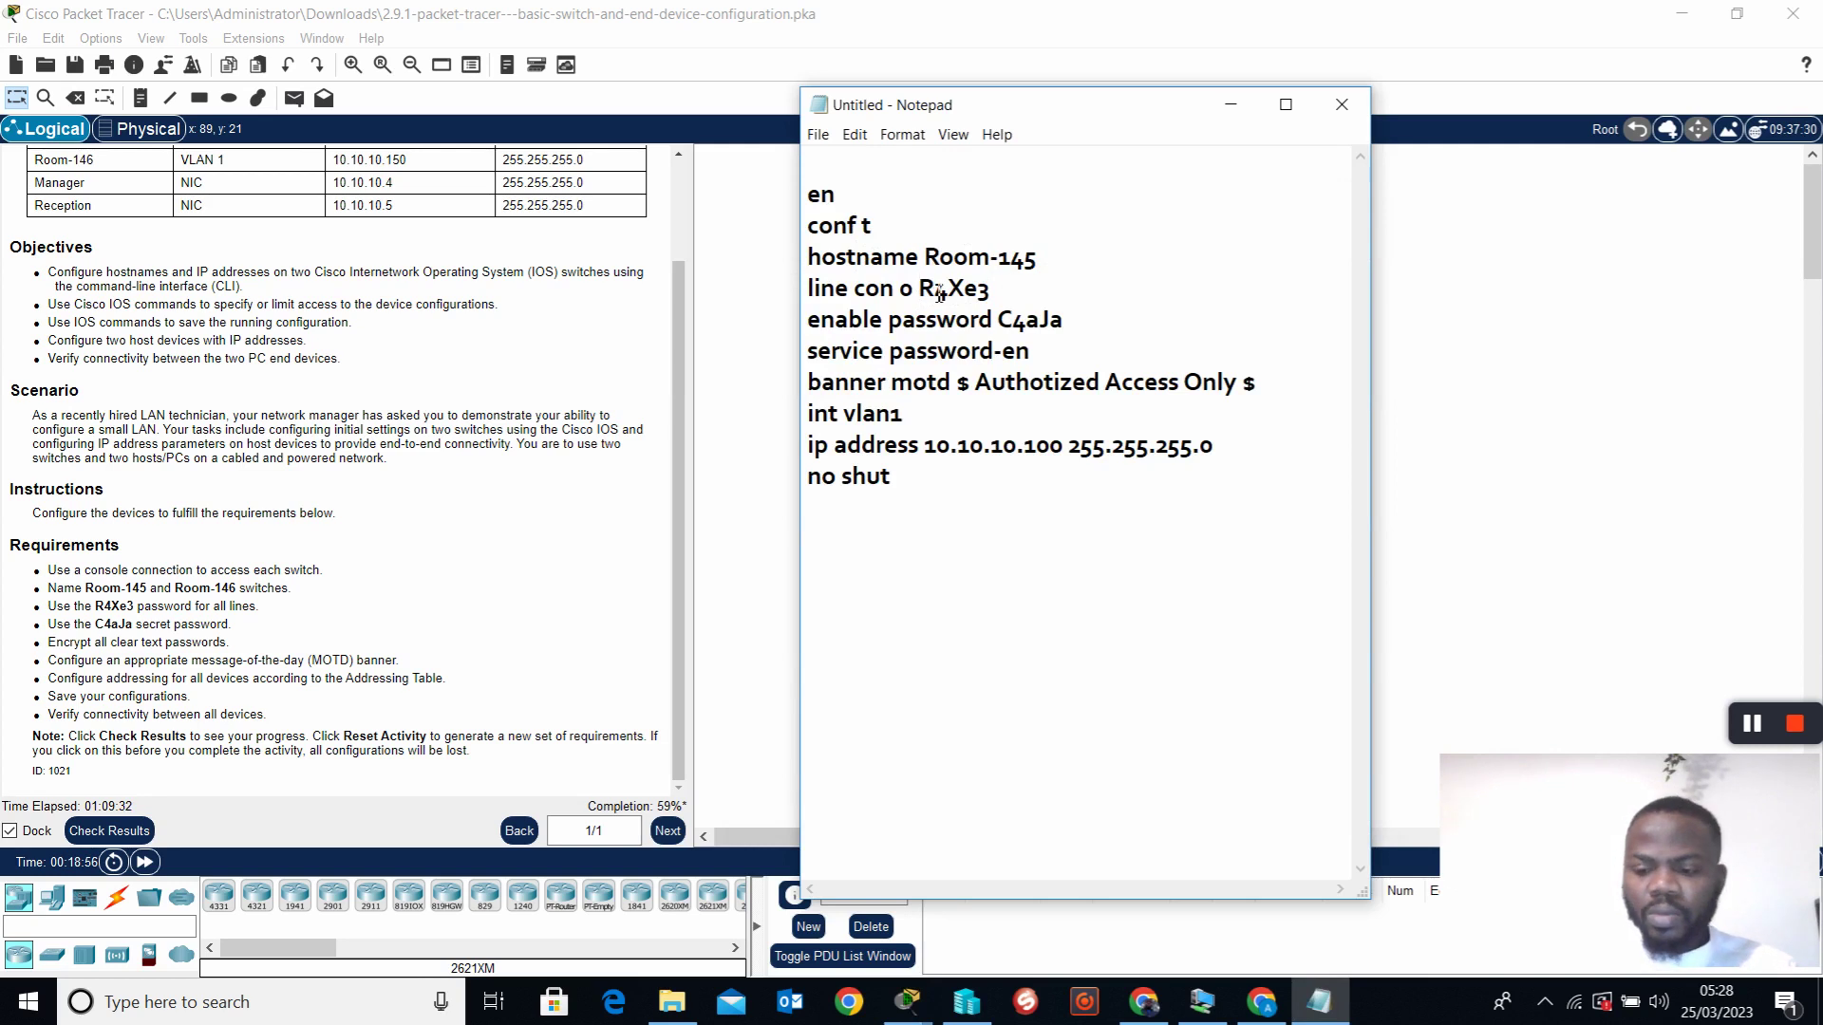
key(Return)
text(Password)
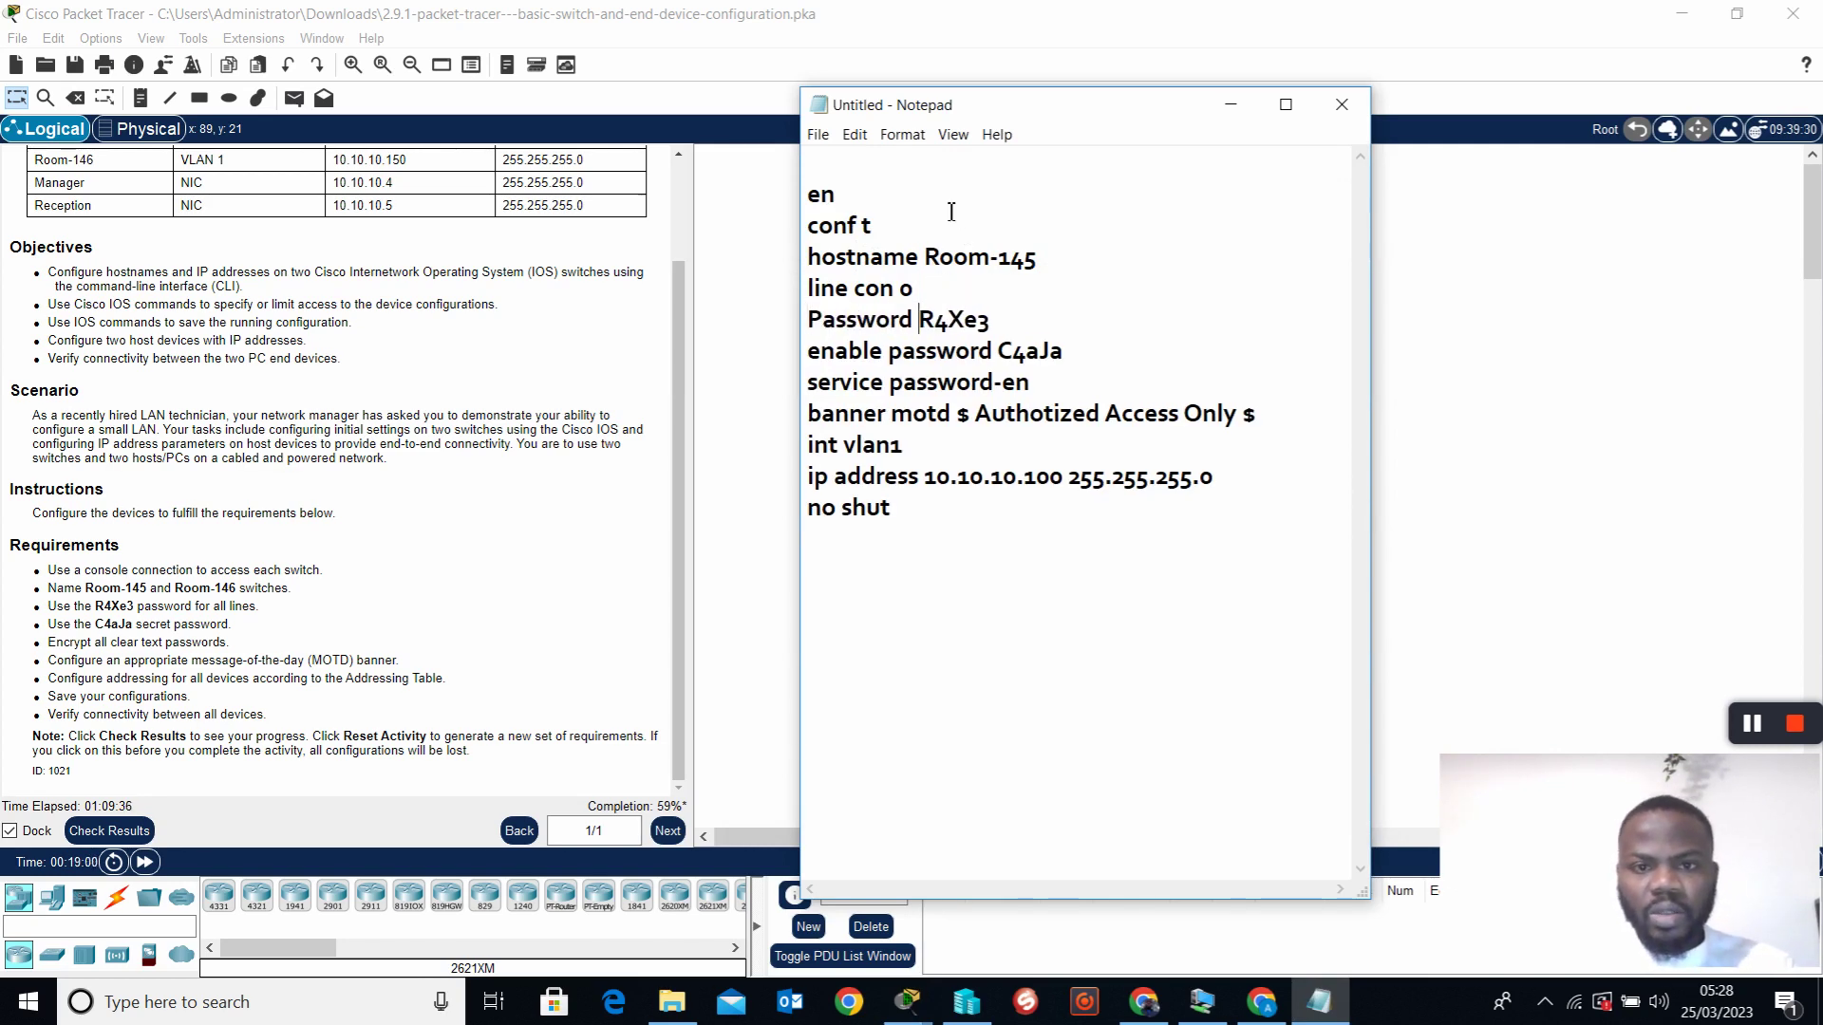
click(886, 235)
key(Return)
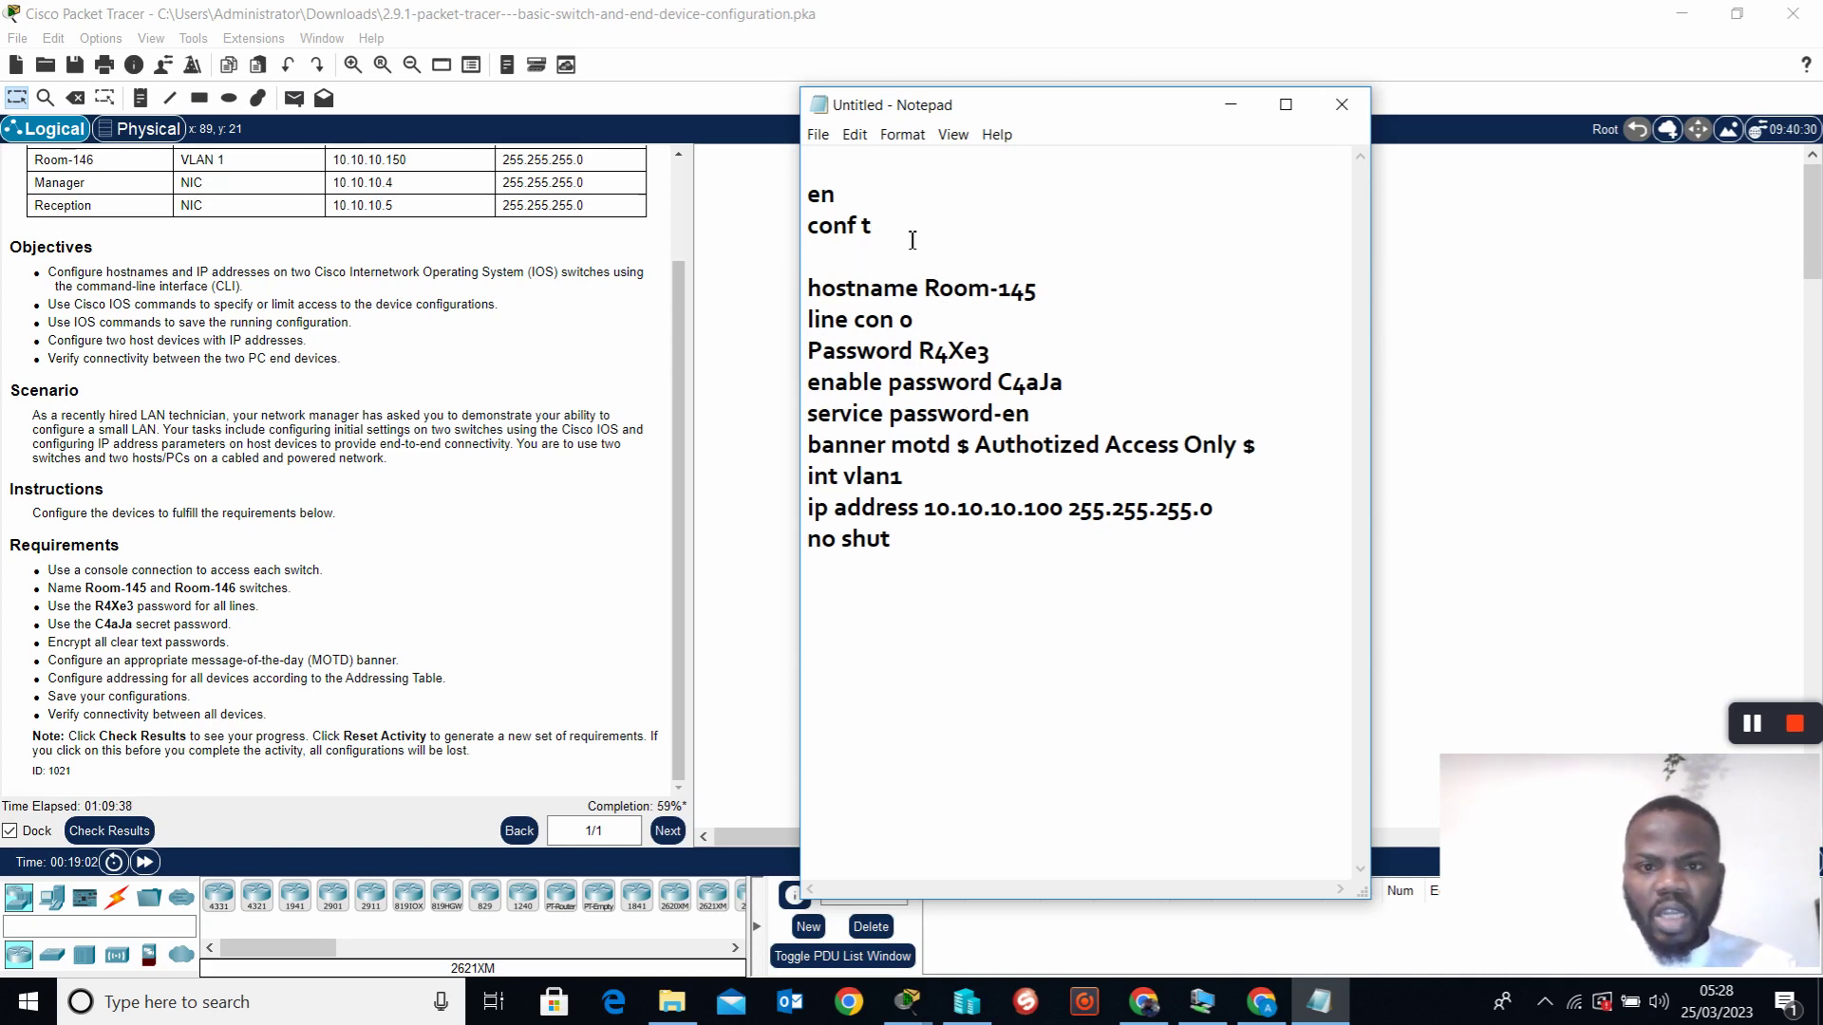
click(1067, 294)
key(Return)
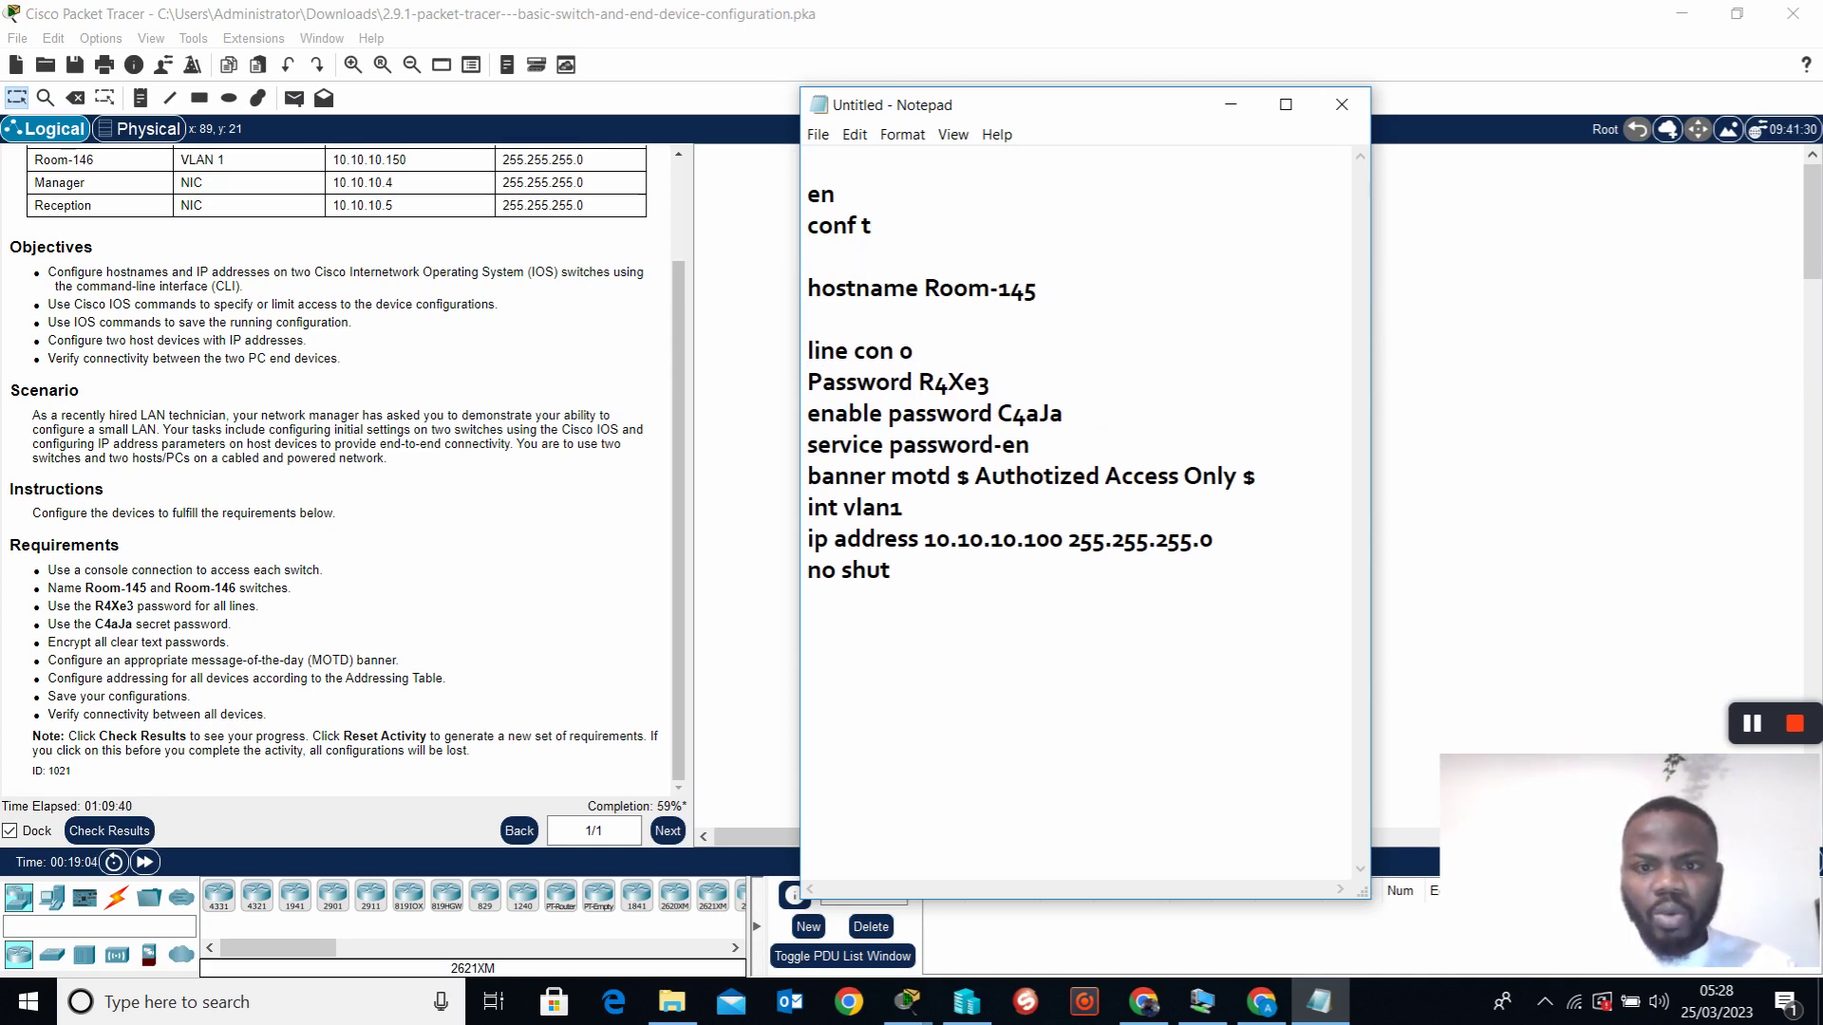
click(1019, 393)
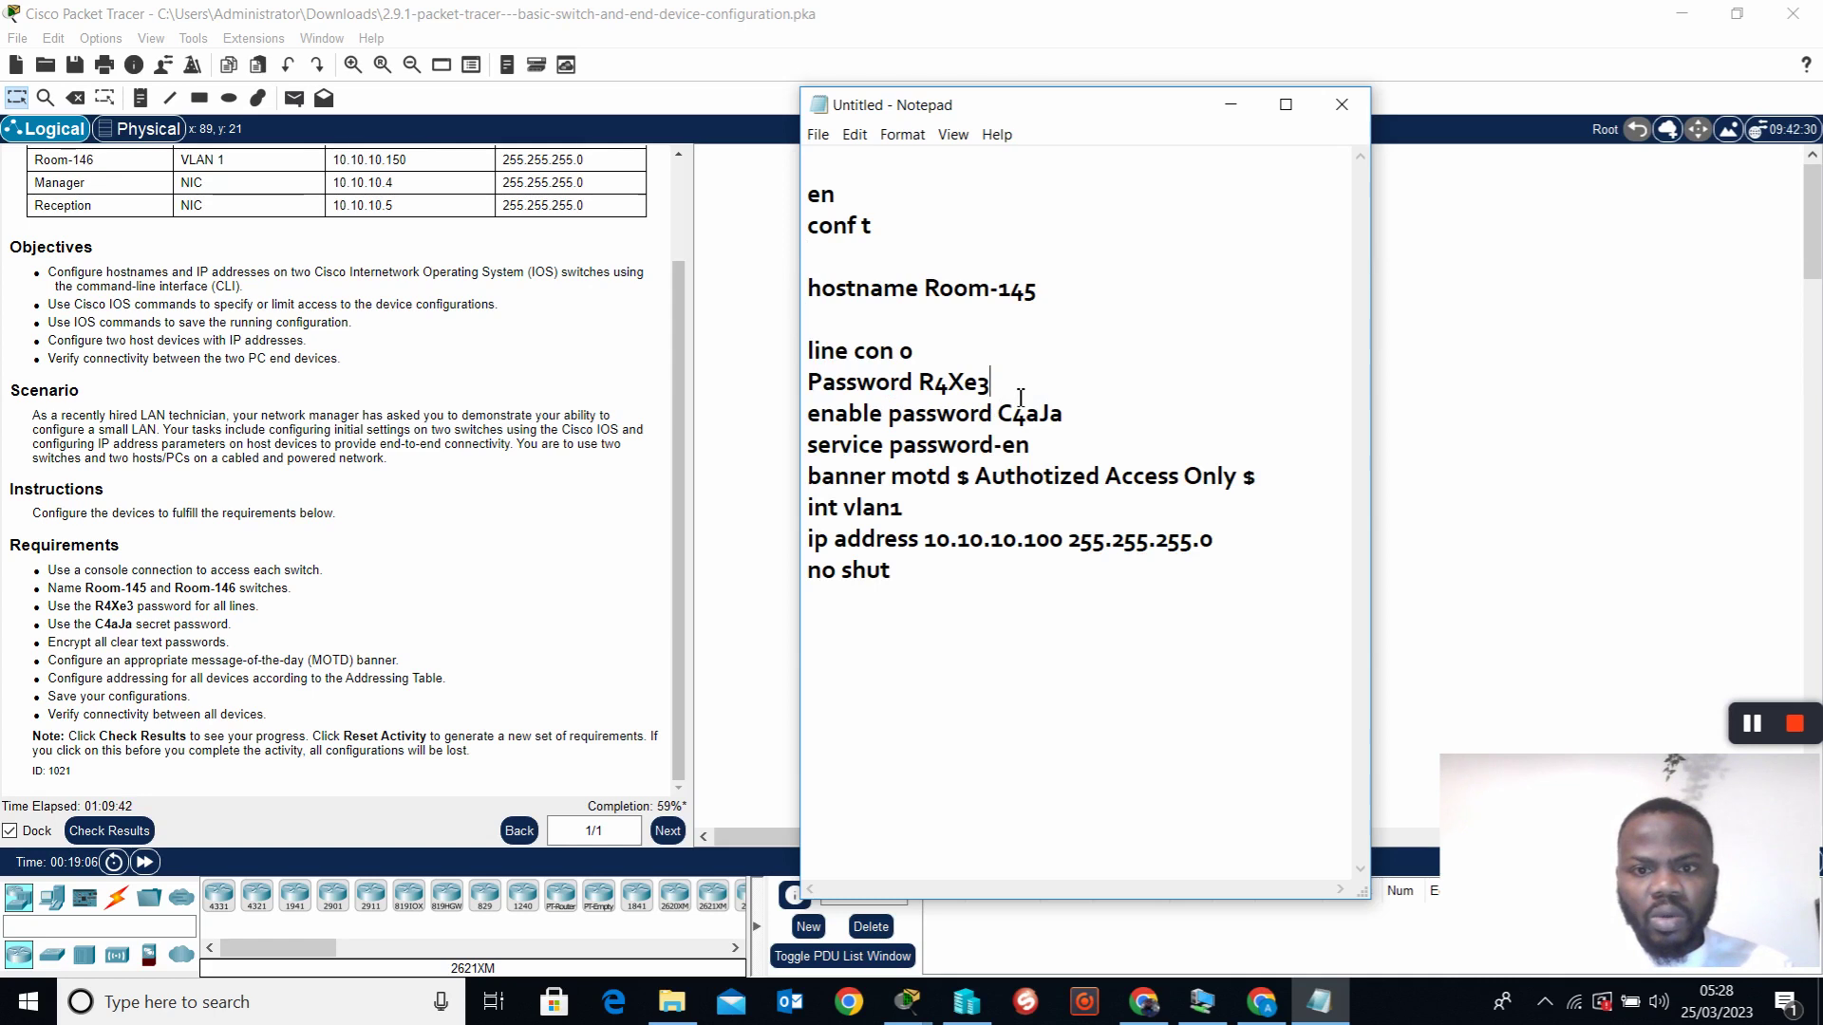
key(Return)
text(lo)
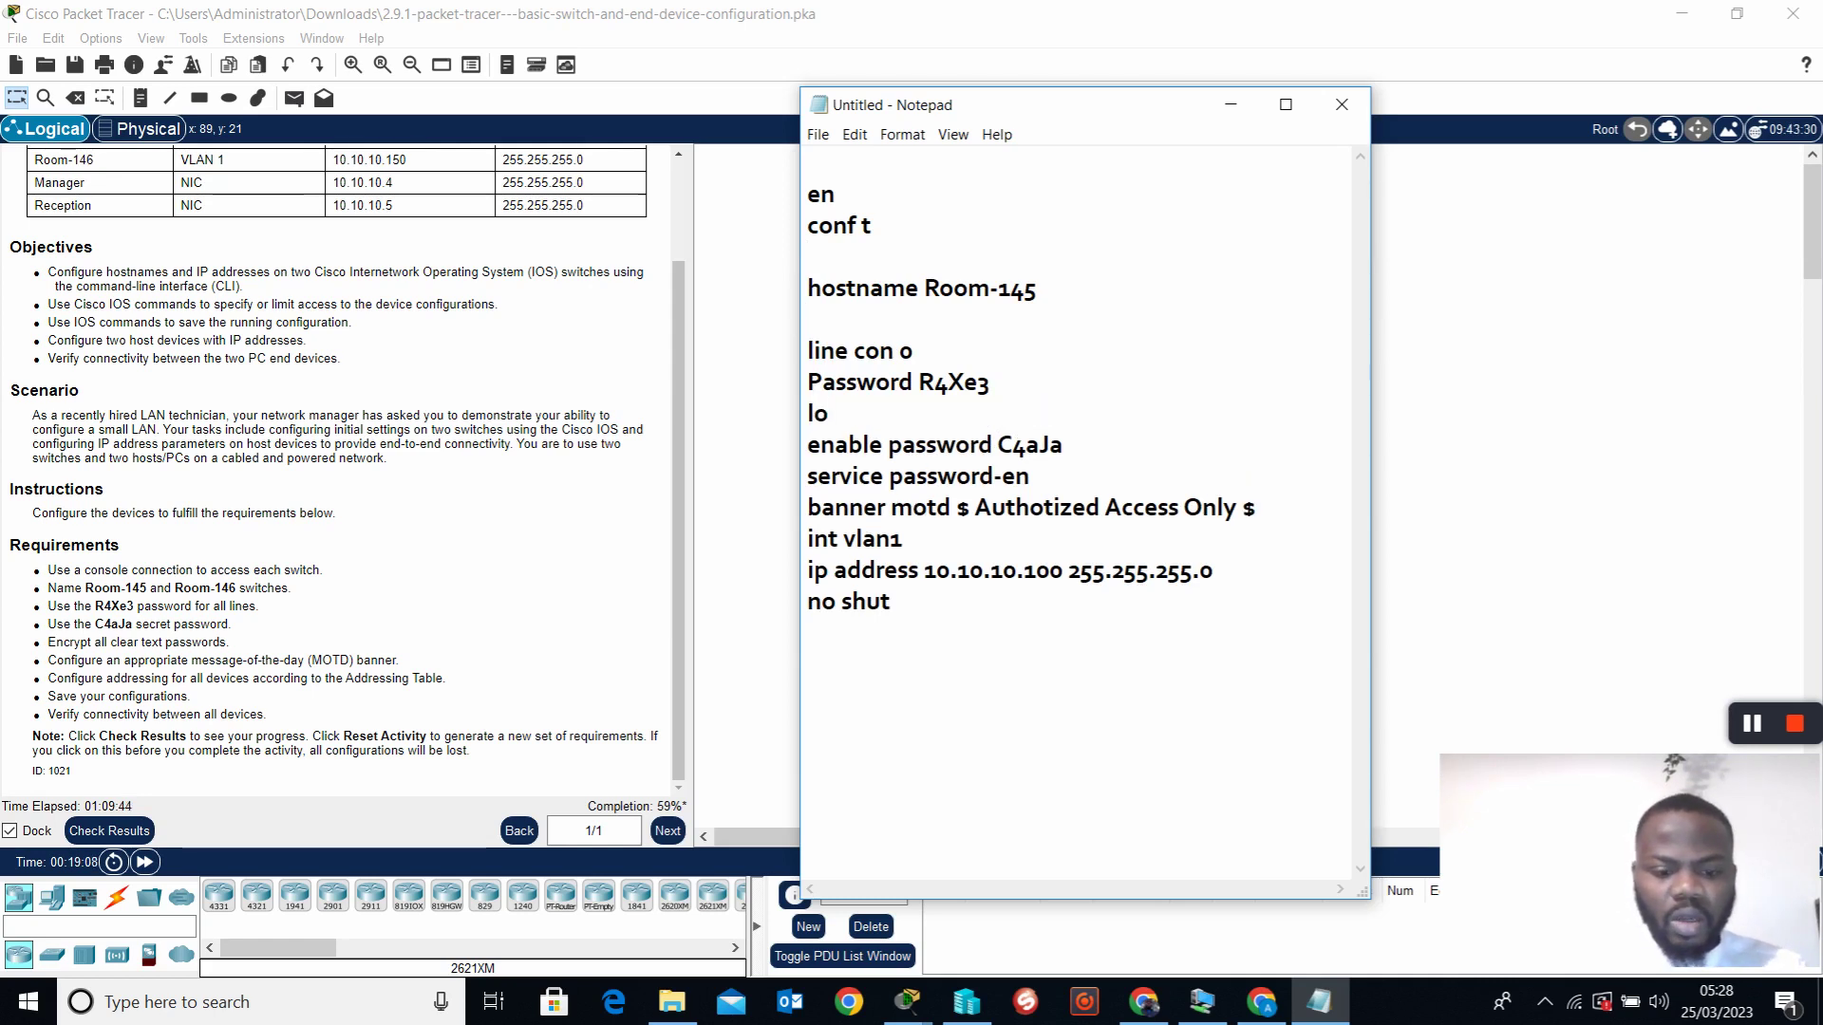
text(gin)
key(Return)
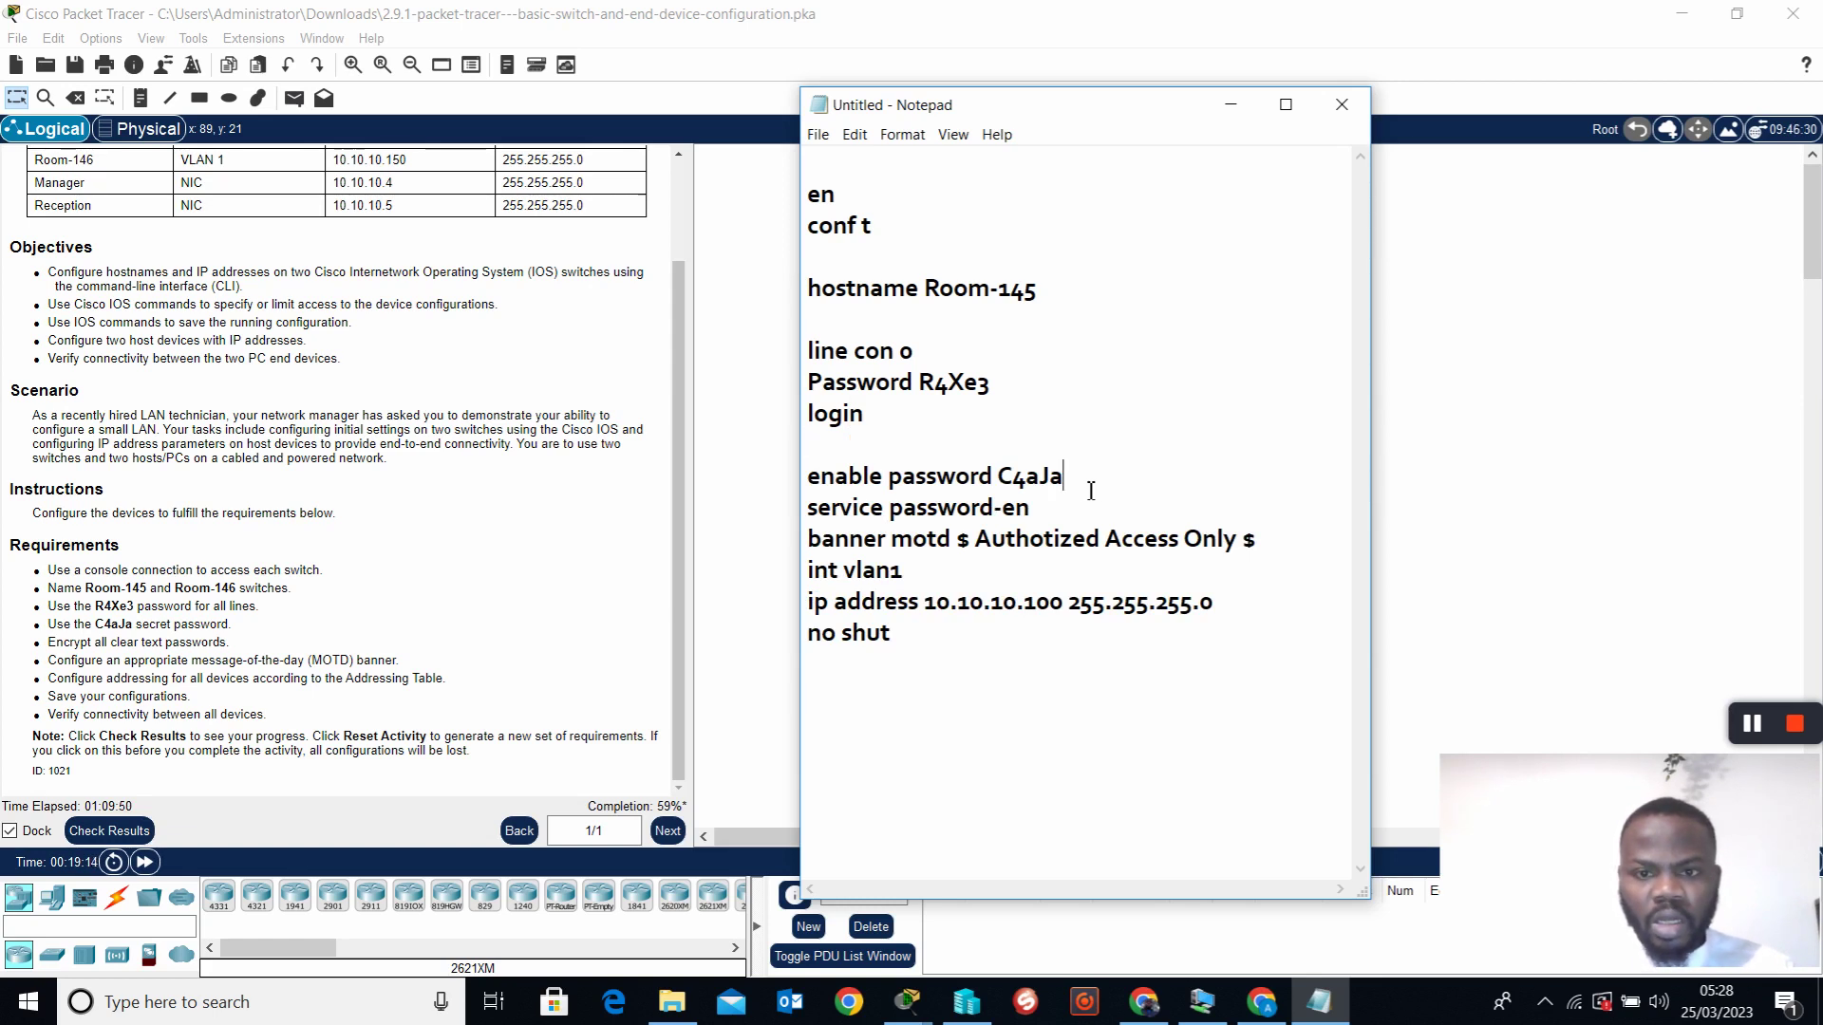
Insert blank lines after the enable password, service password-en and banner commands
key(Return)
click(1082, 546)
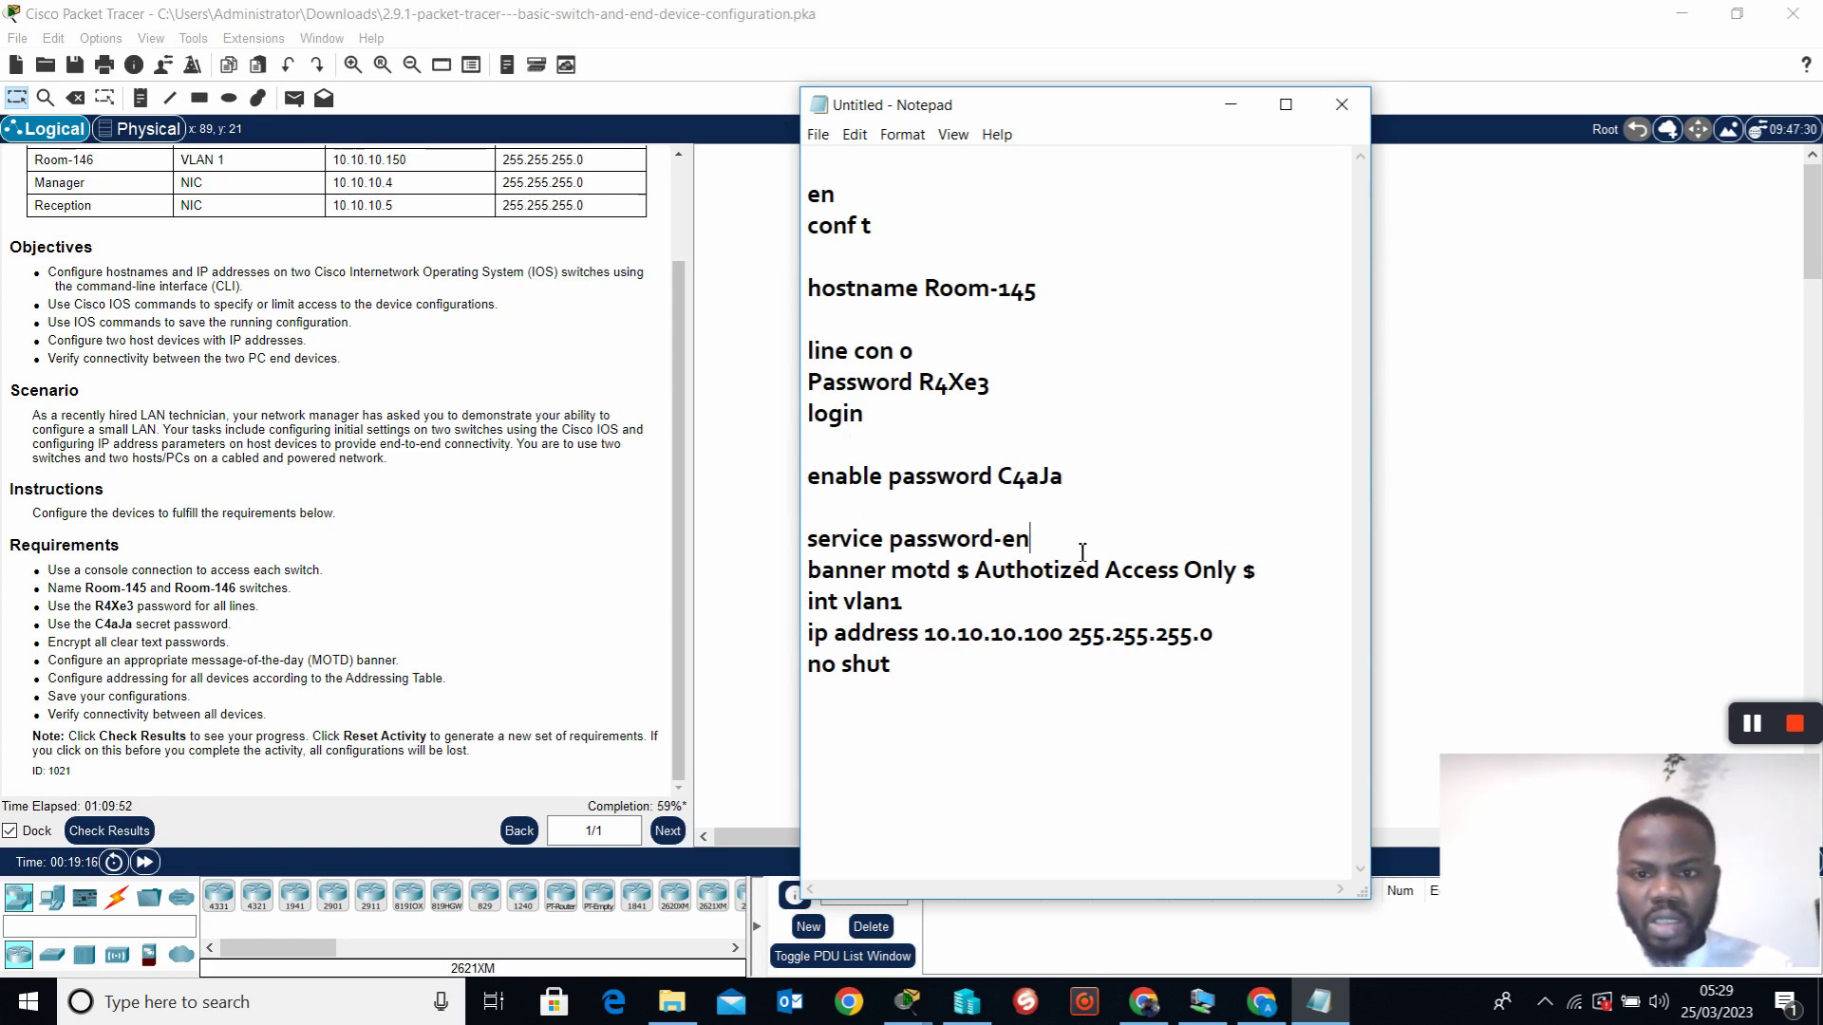
key(Return)
click(1279, 614)
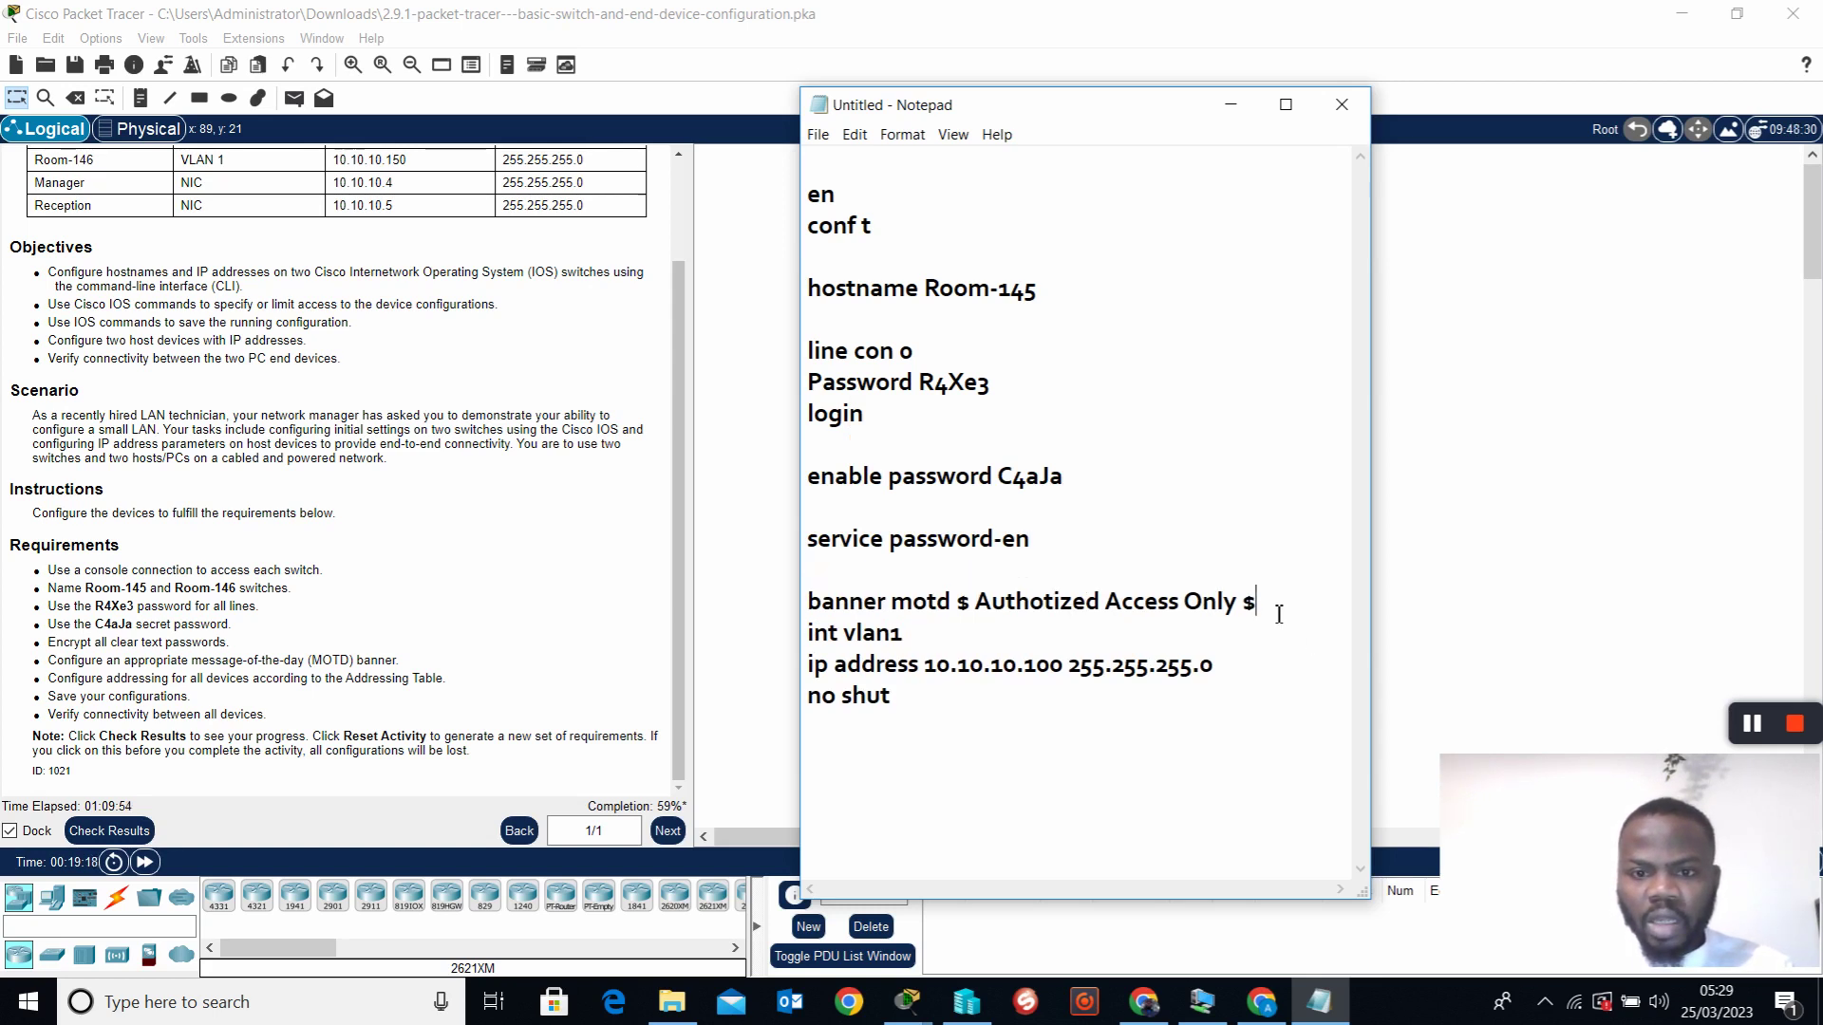
key(Return)
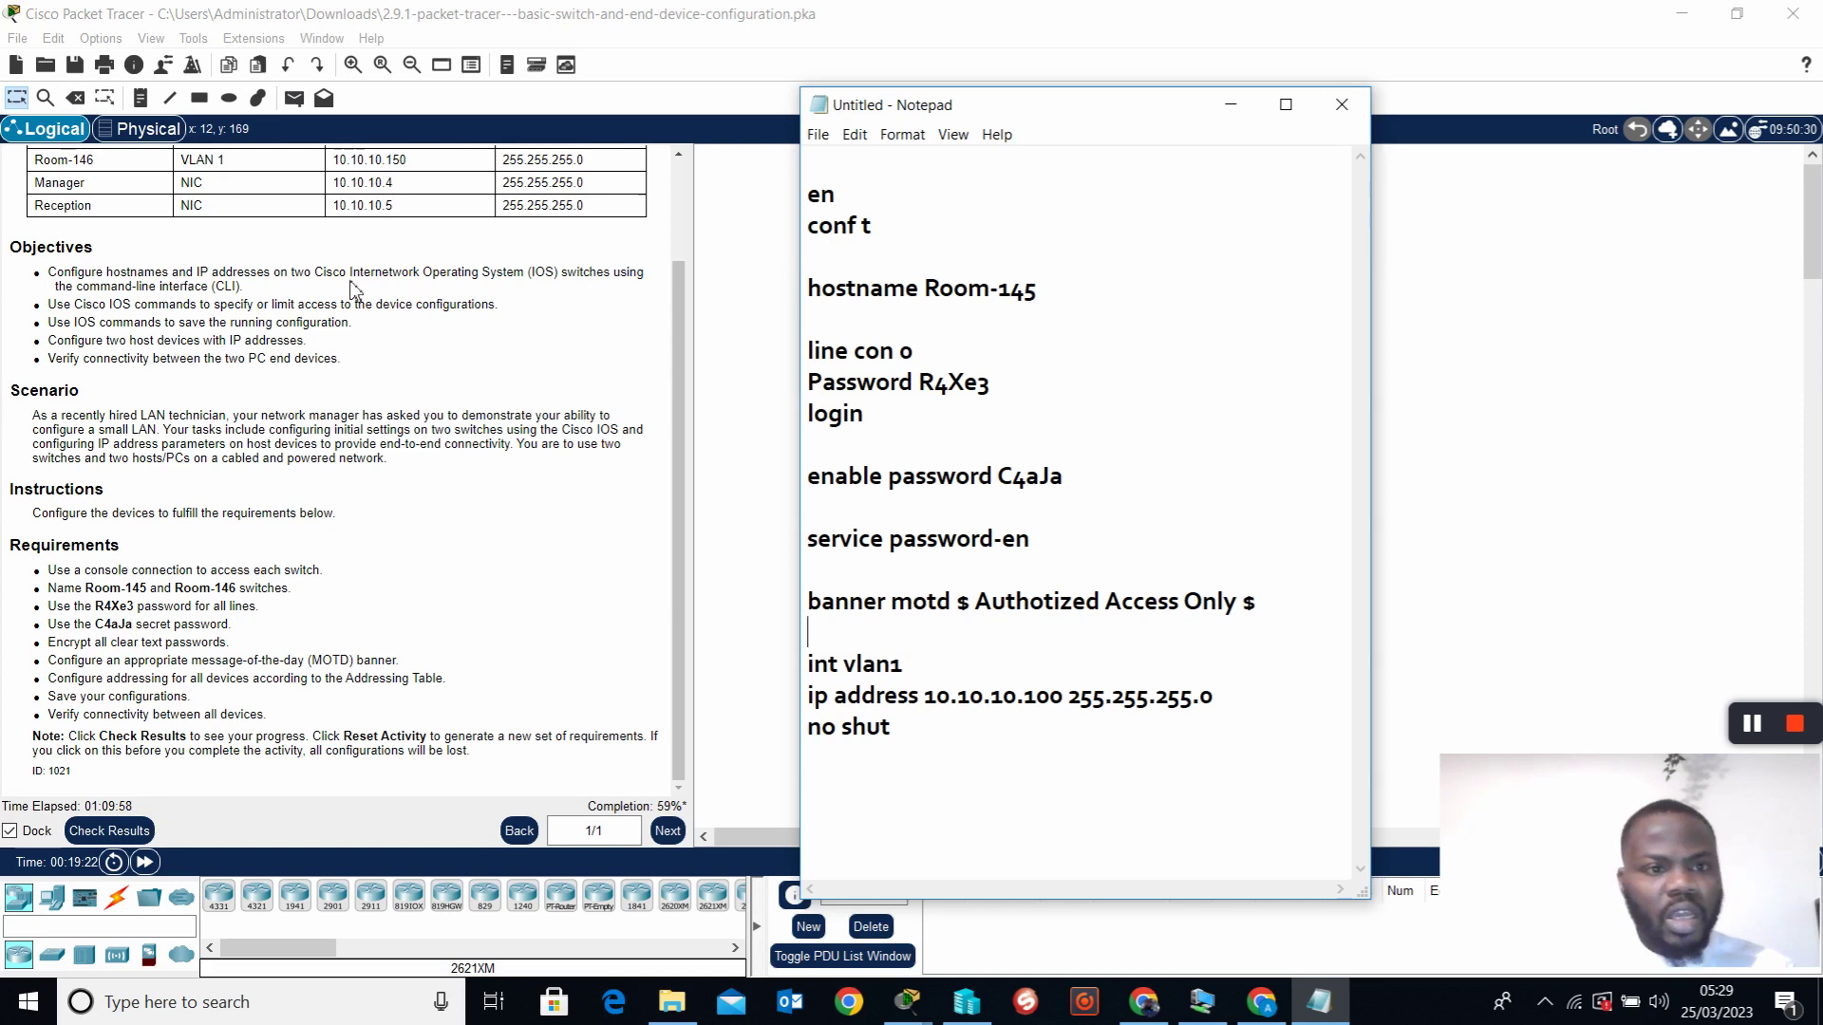
scroll(599, 465, up, 3)
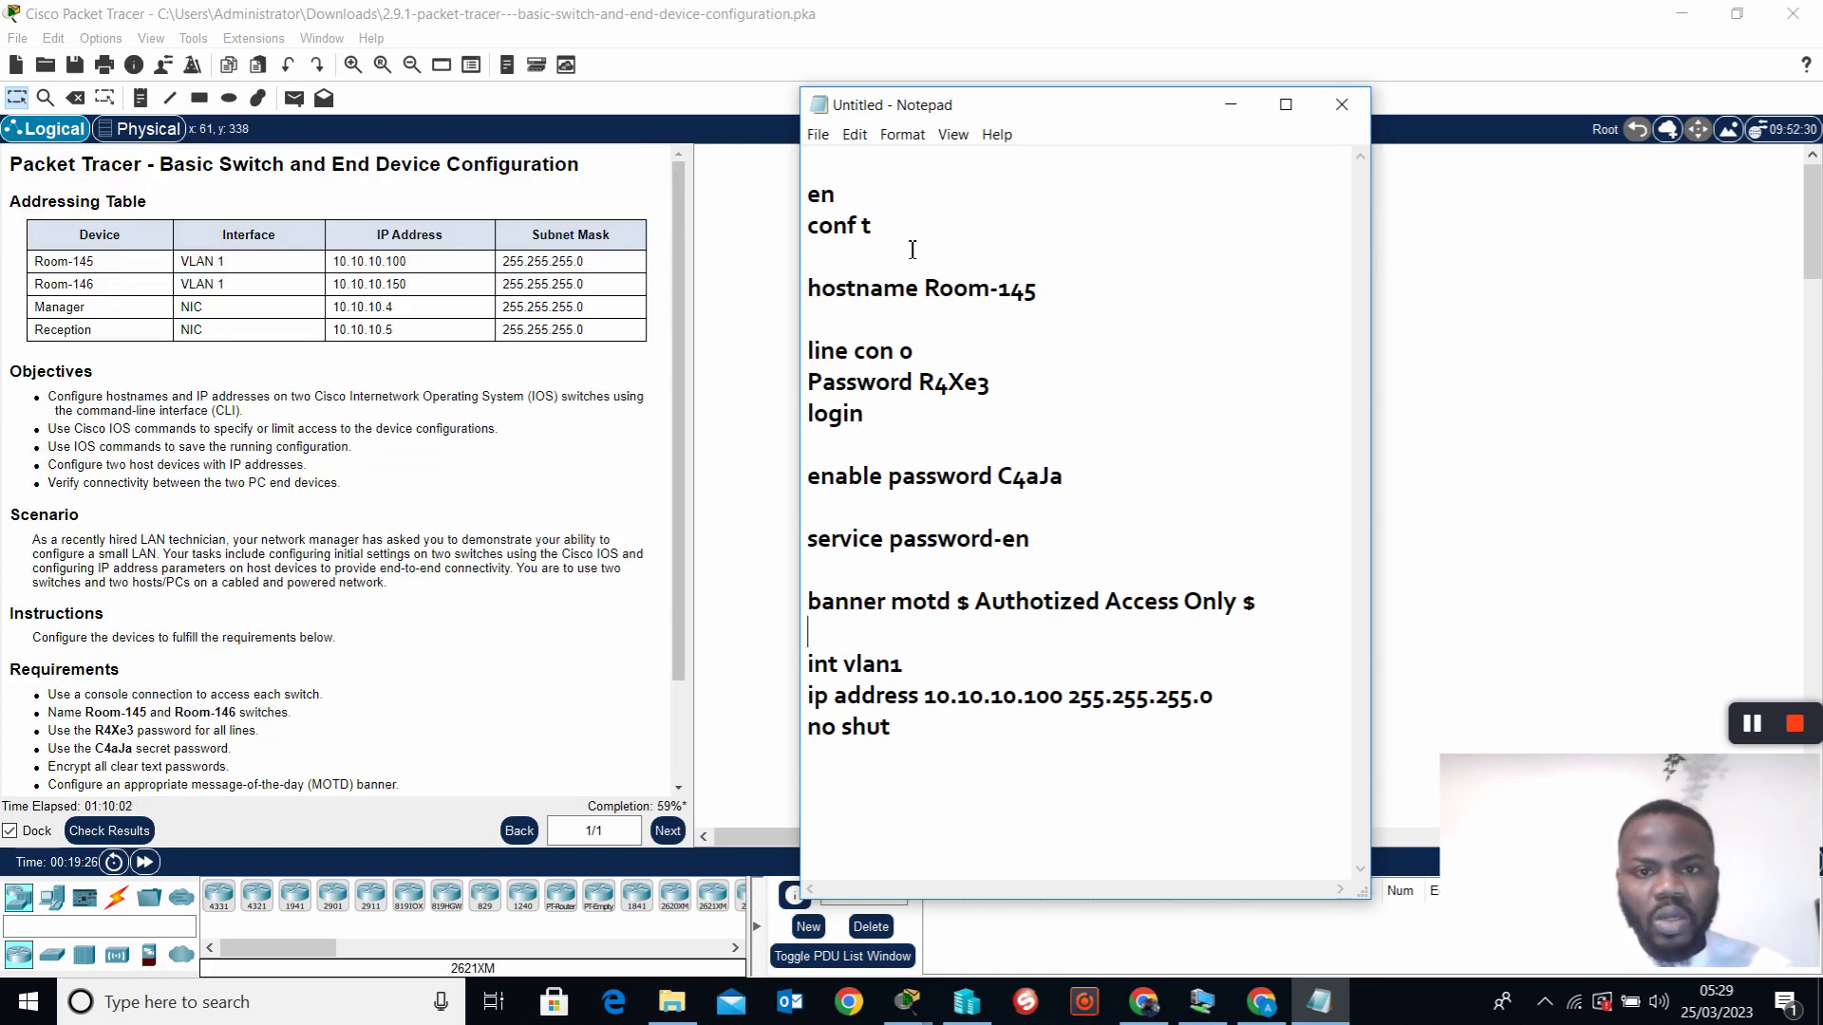
Change the hostname line from Room-145 and copy the whole command script
click(1060, 293)
key(BackSpace)
text(4)
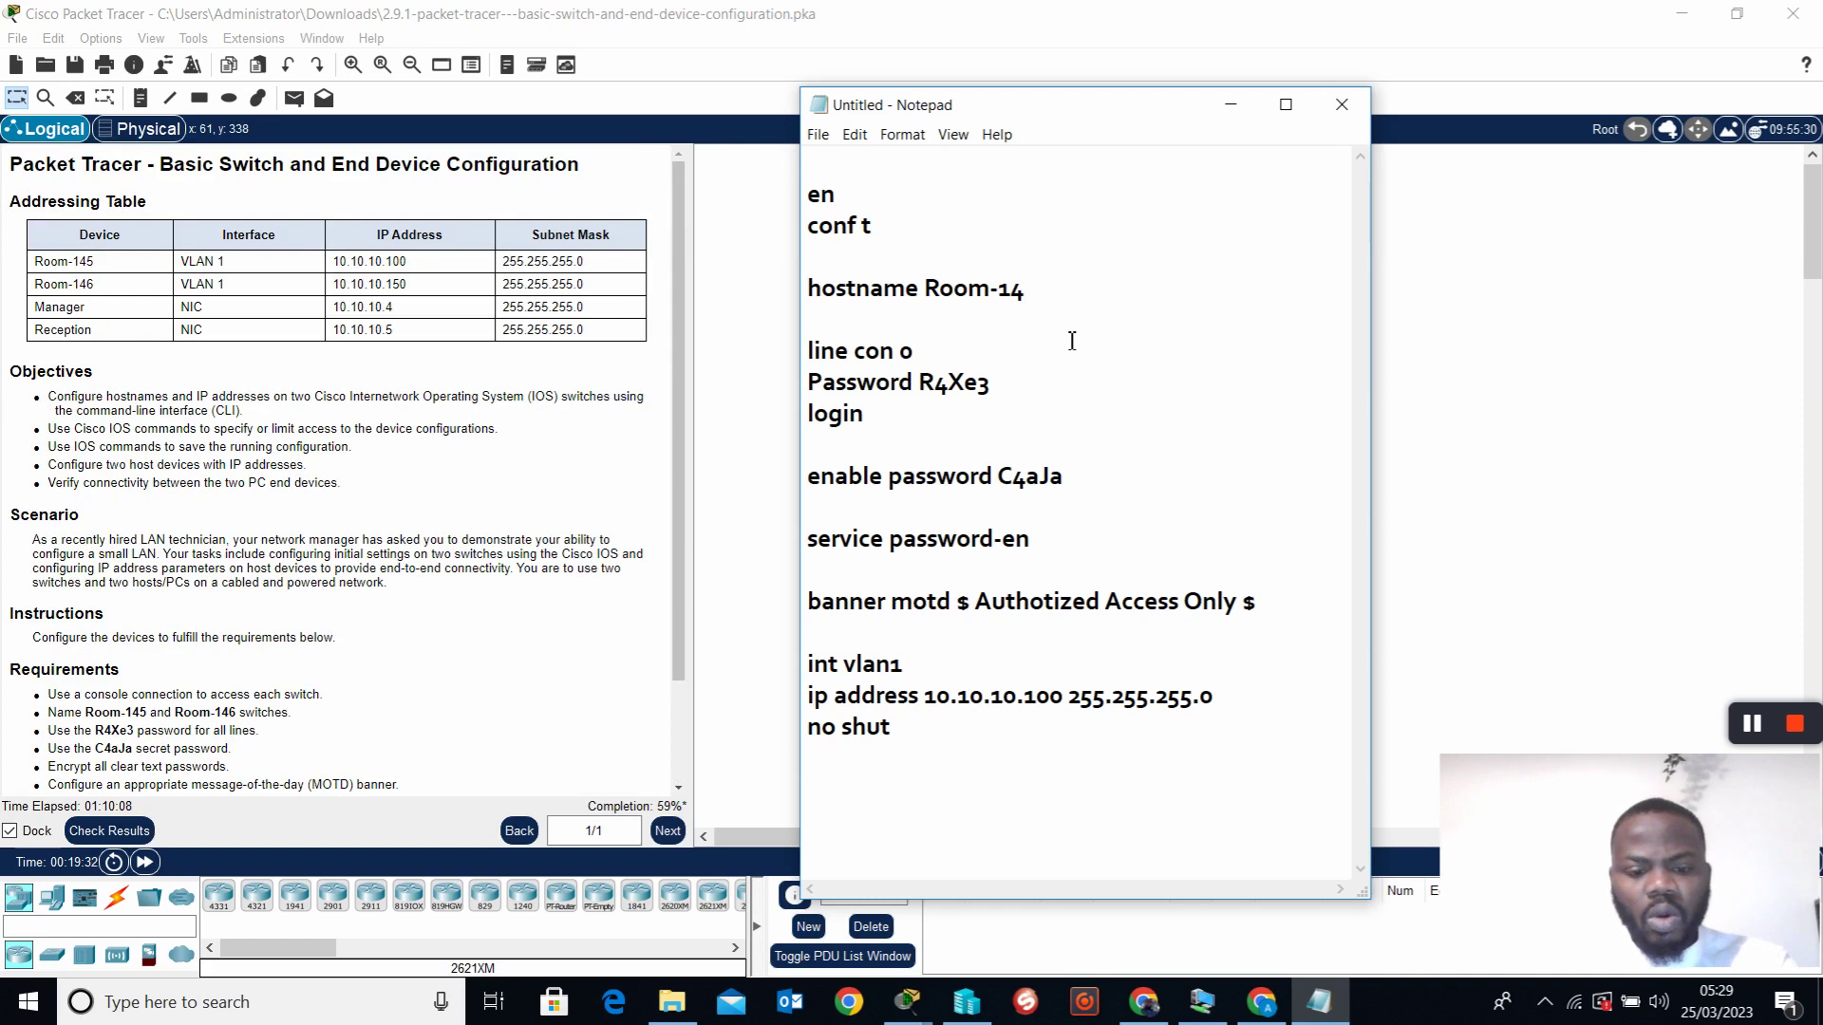
drag(943, 760, 816, 216)
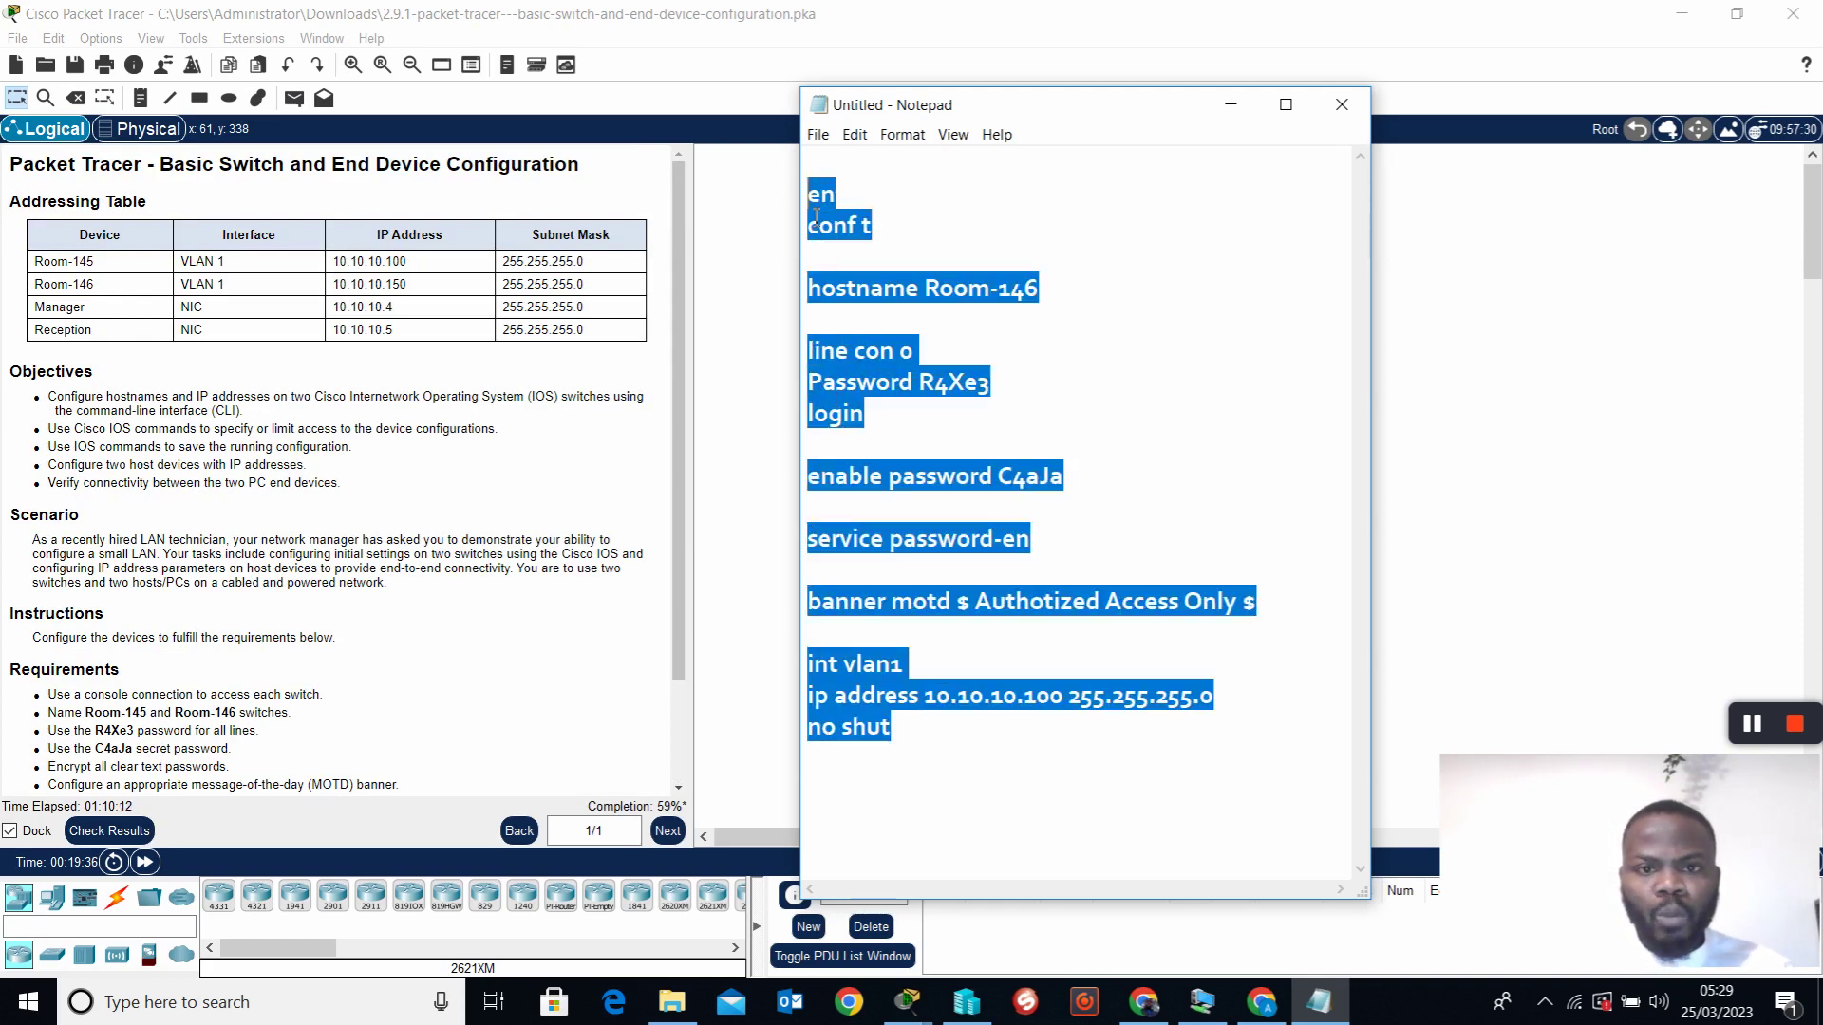
right_click(822, 219)
click(873, 278)
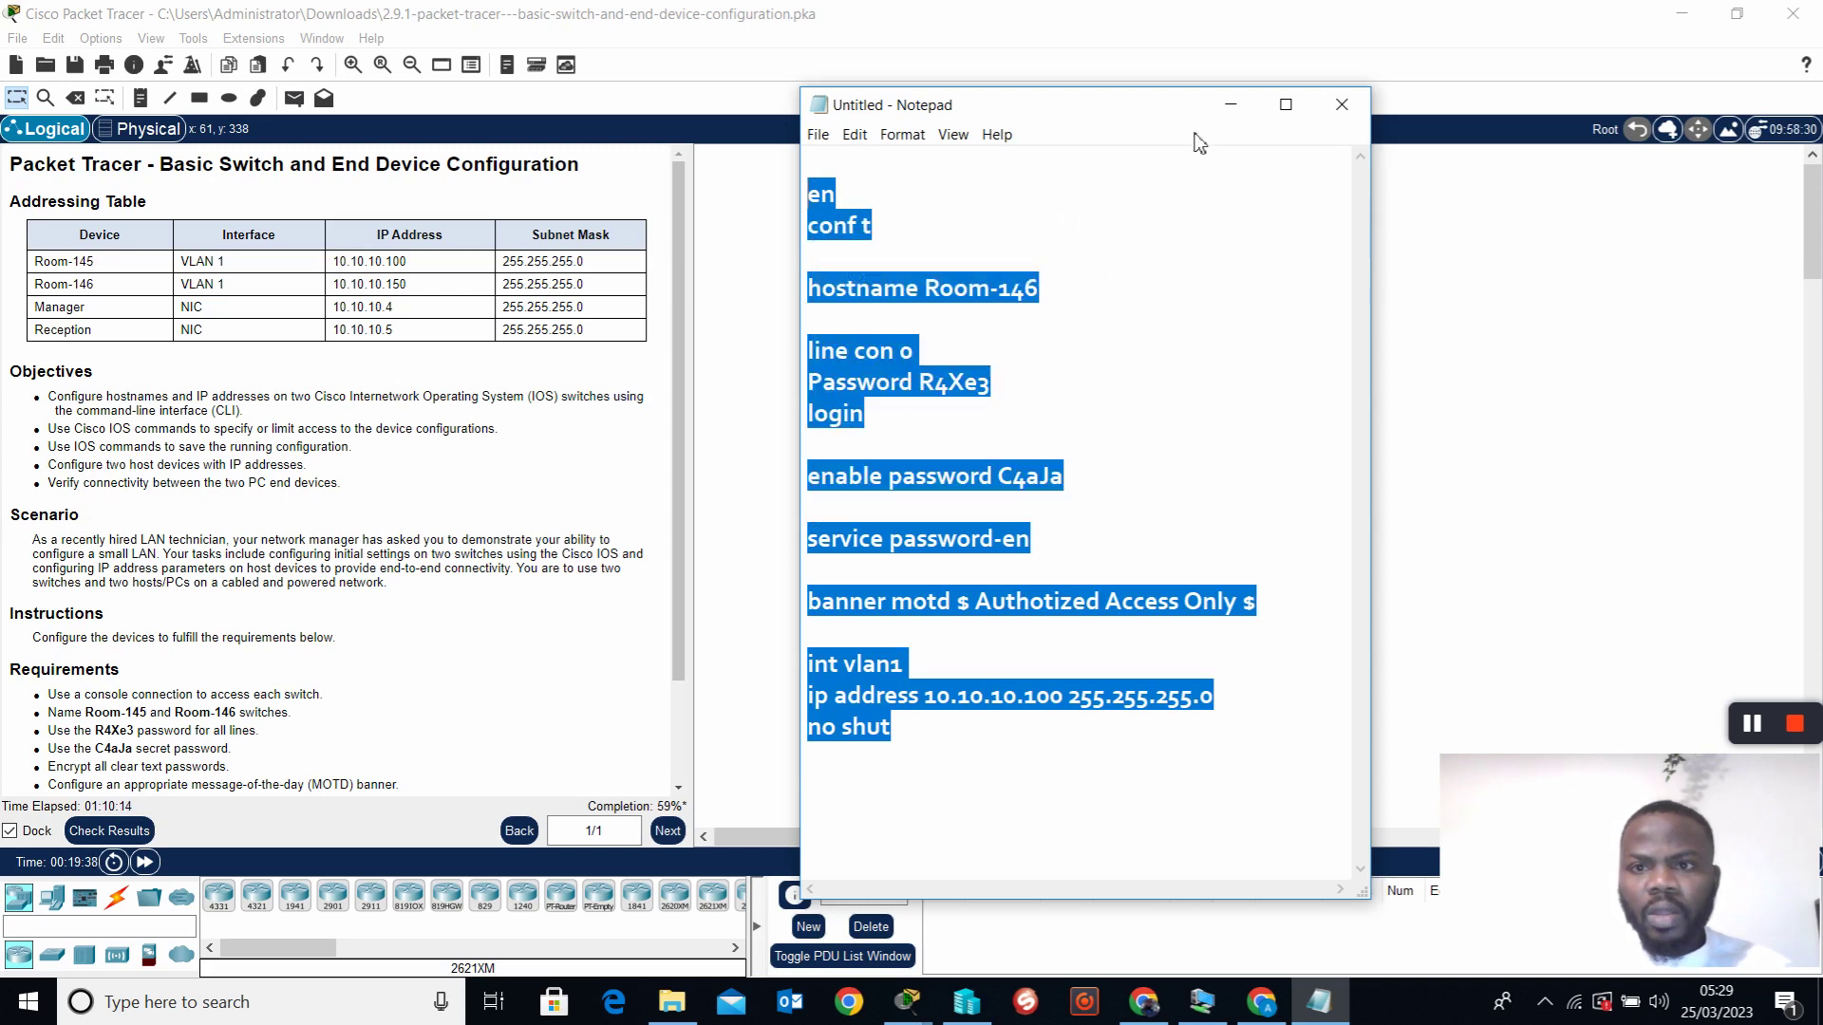
Look at the Reception PC's window in the topology, then return to the script
click(1230, 106)
click(1211, 291)
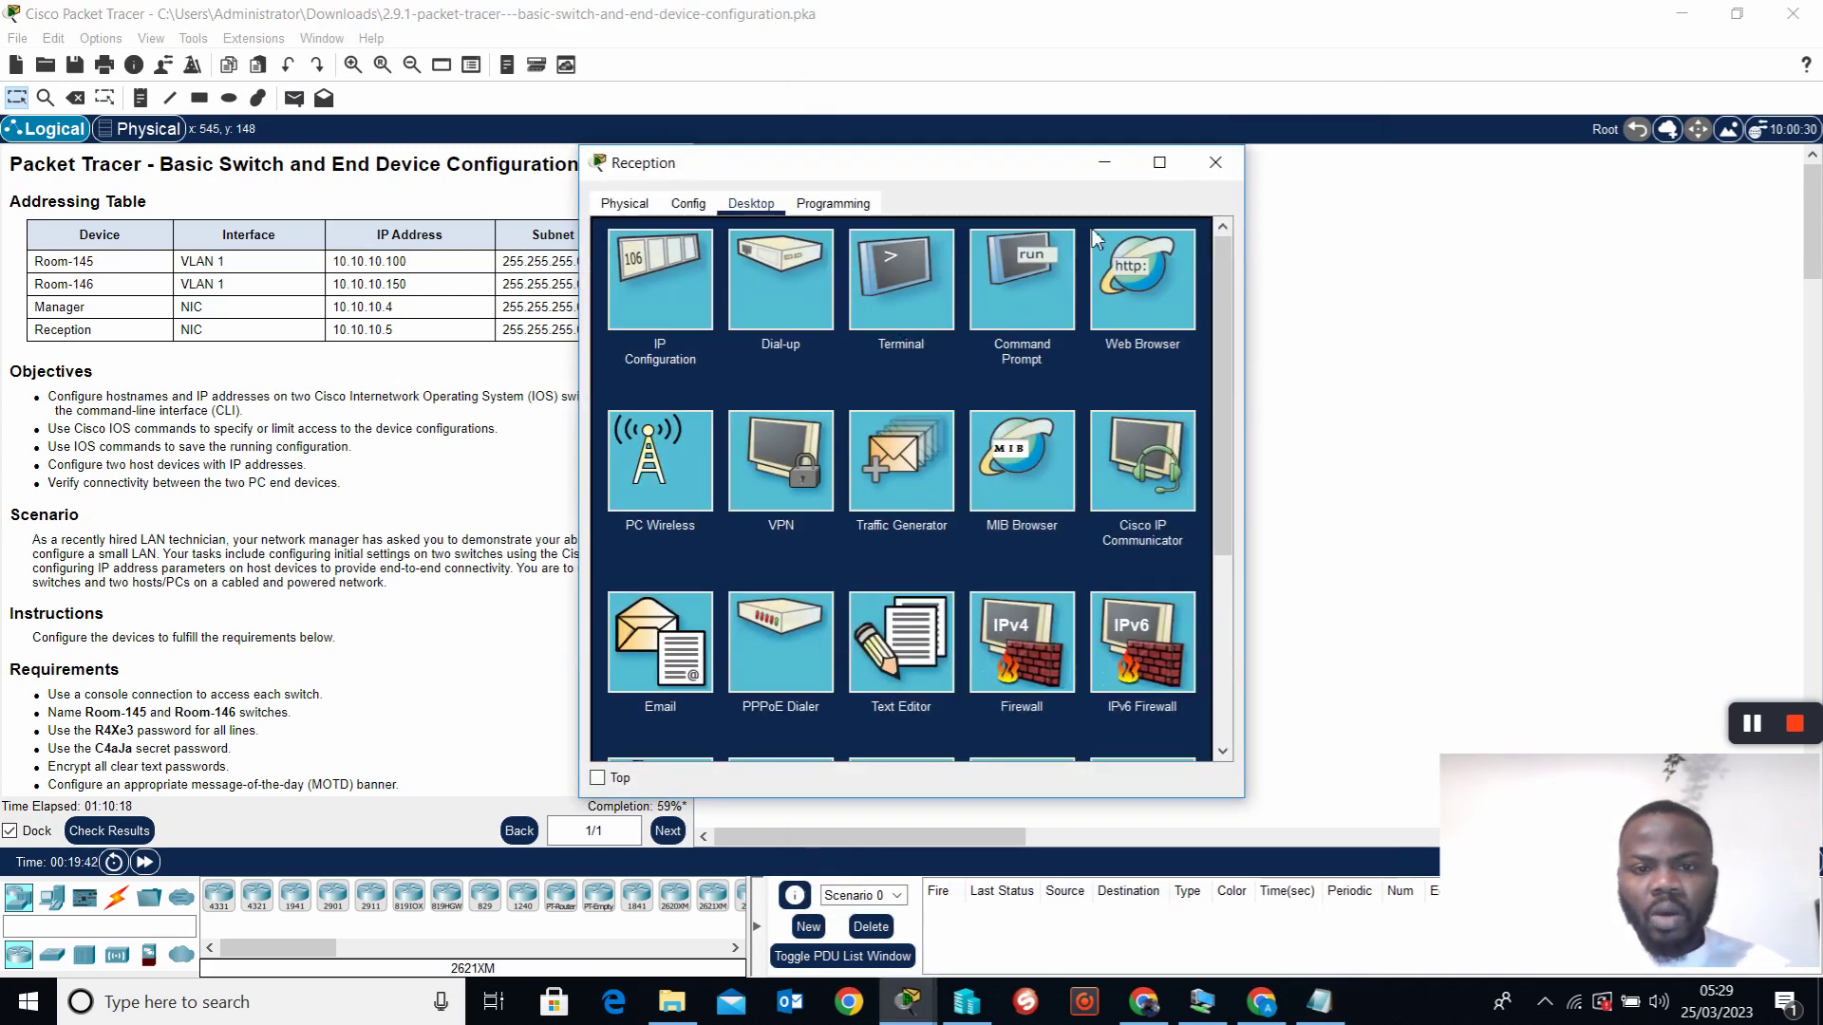
click(1328, 1006)
click(1168, 707)
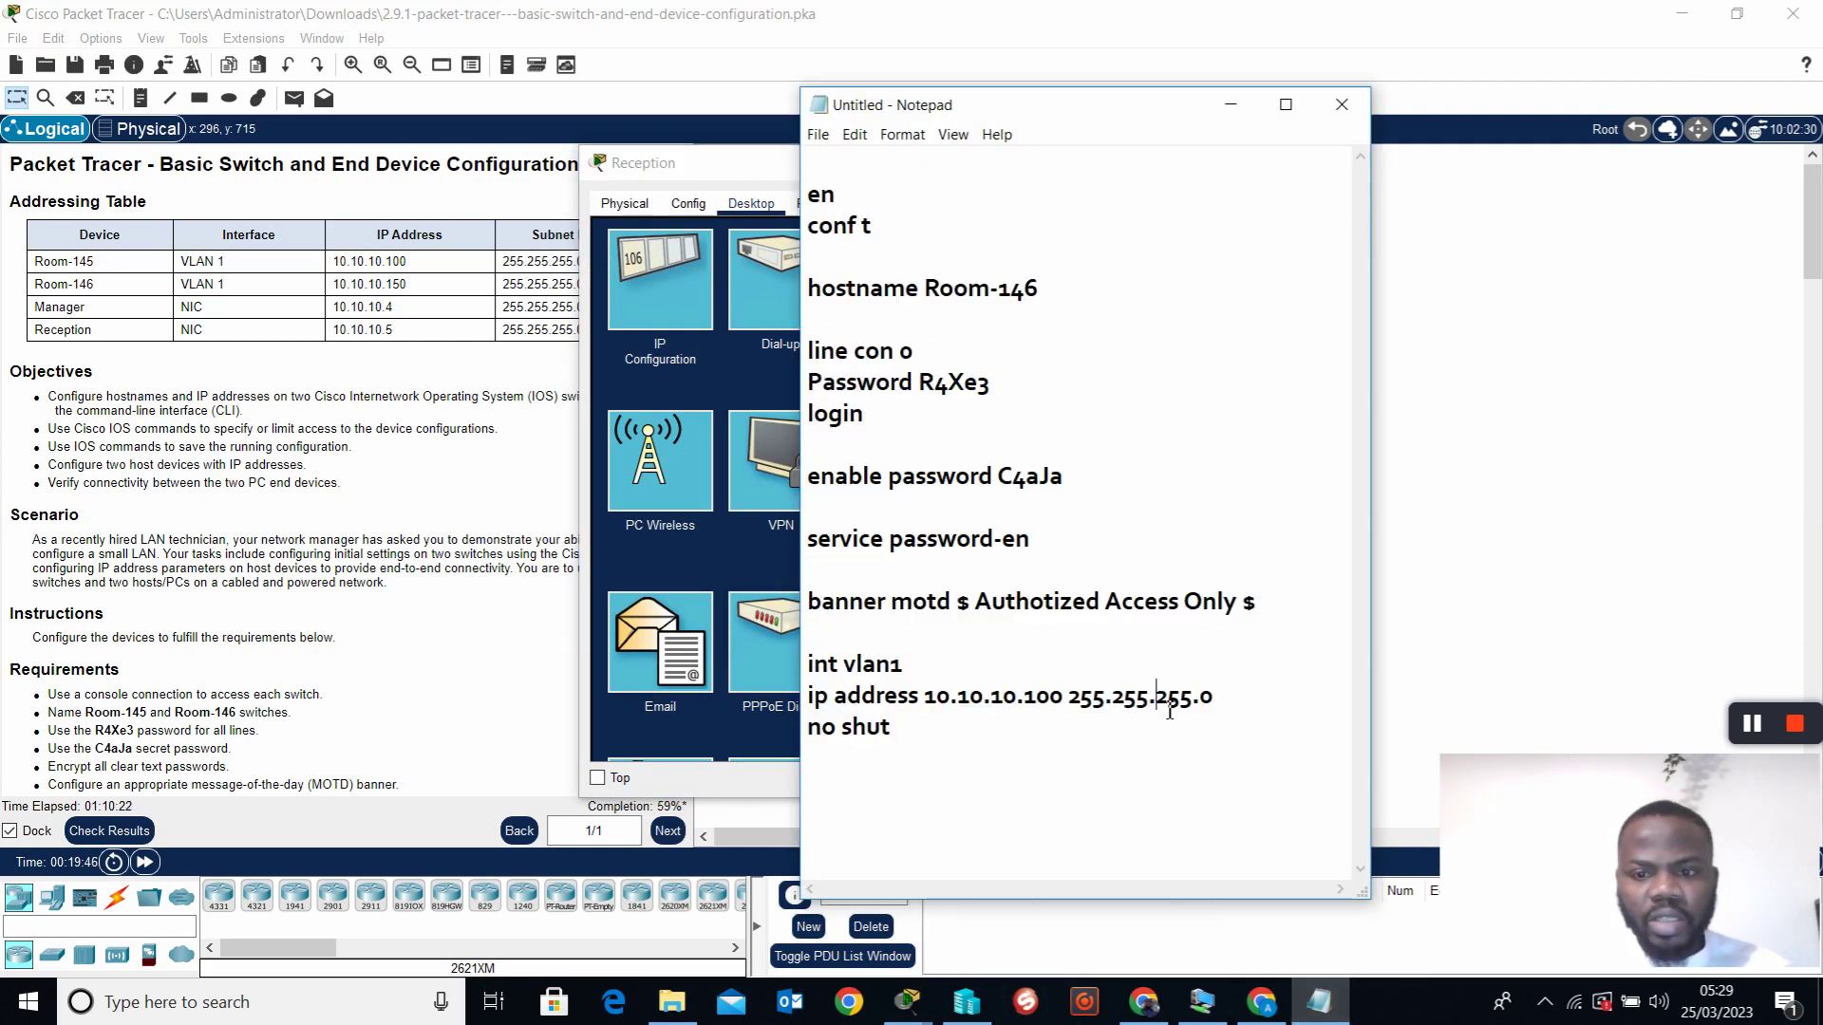
click(357, 372)
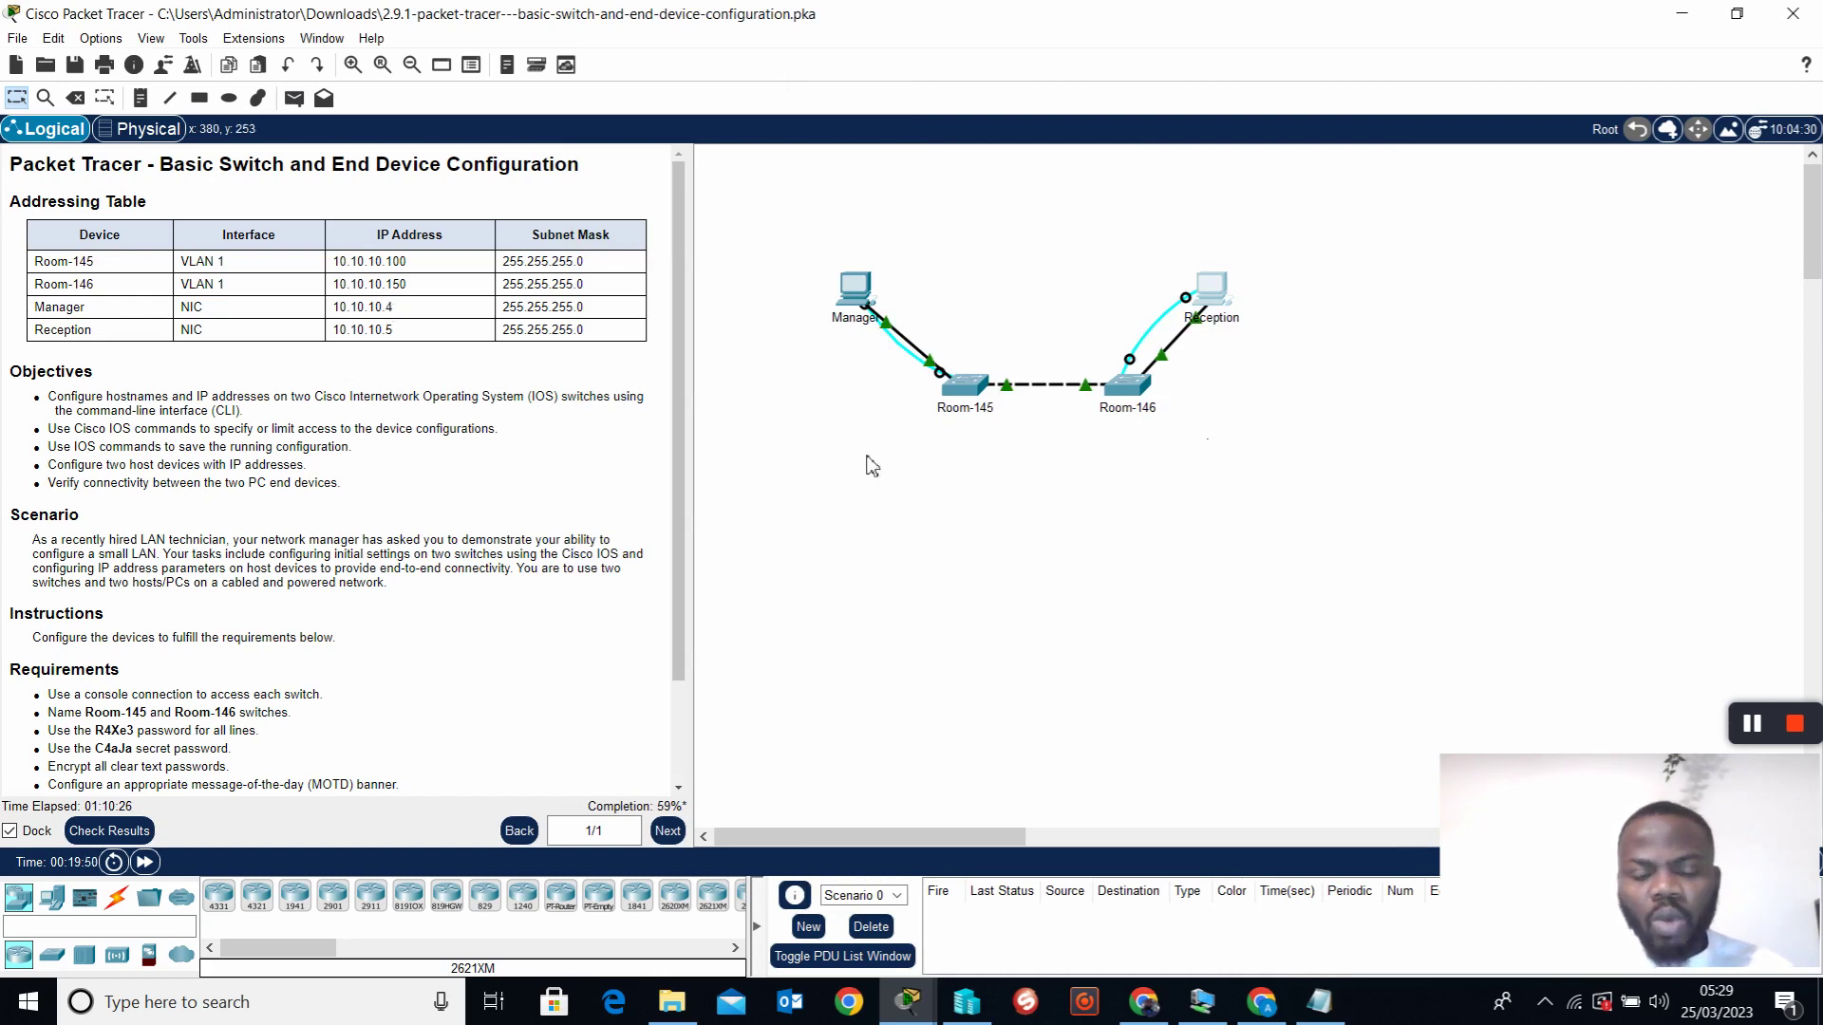
click(1327, 1007)
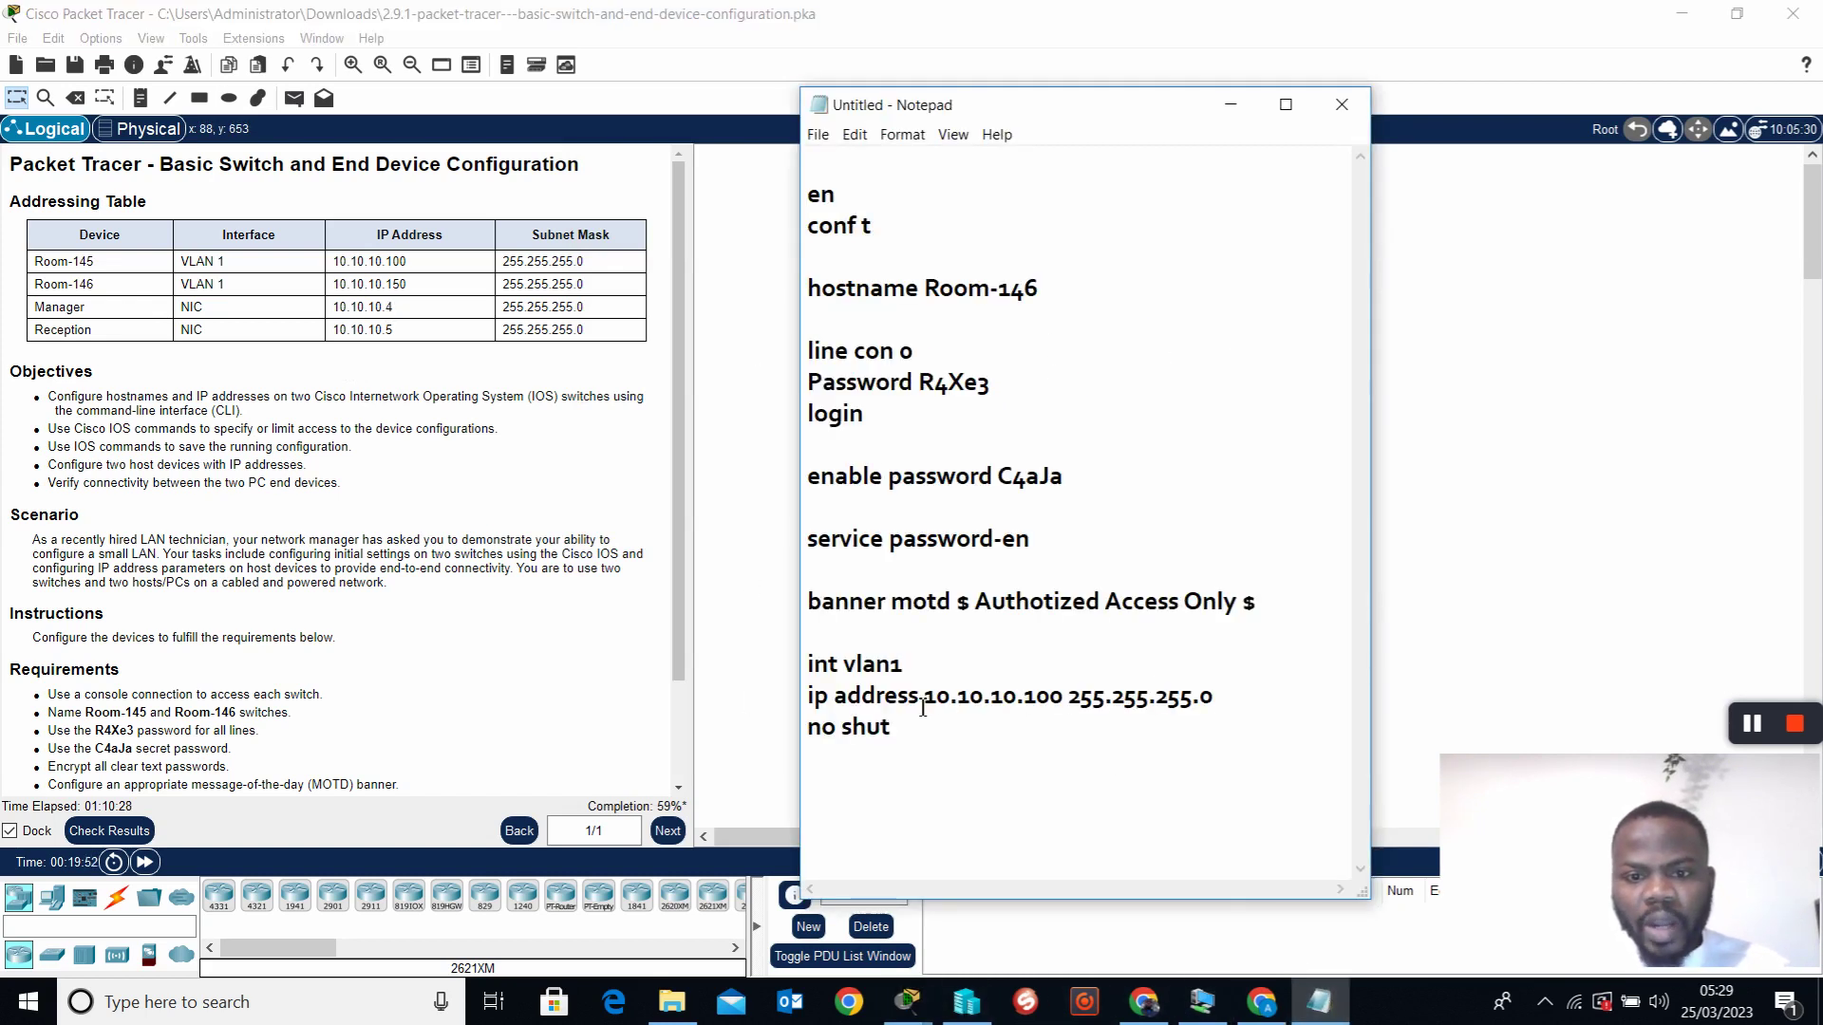
Change the VLAN 1 address to 10.10.10.150 and select the Room-146 commands for copying
click(1056, 707)
key(BackSpace)
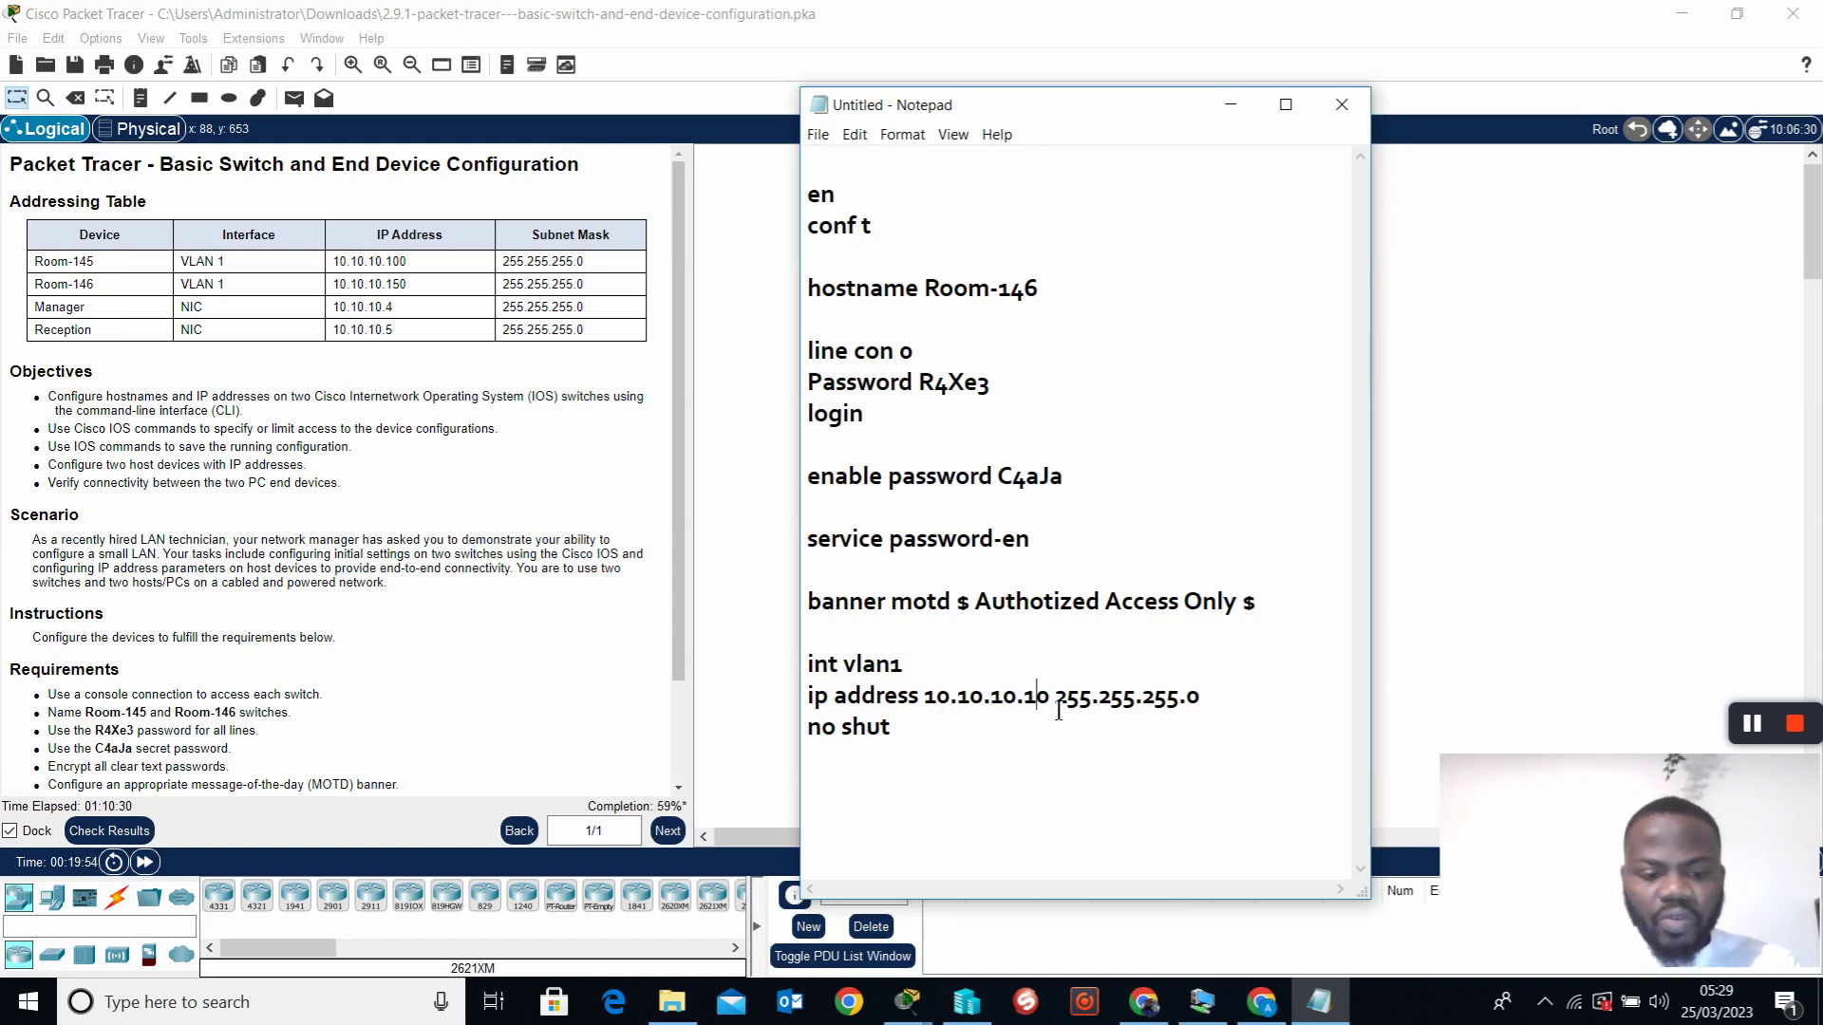
text(5)
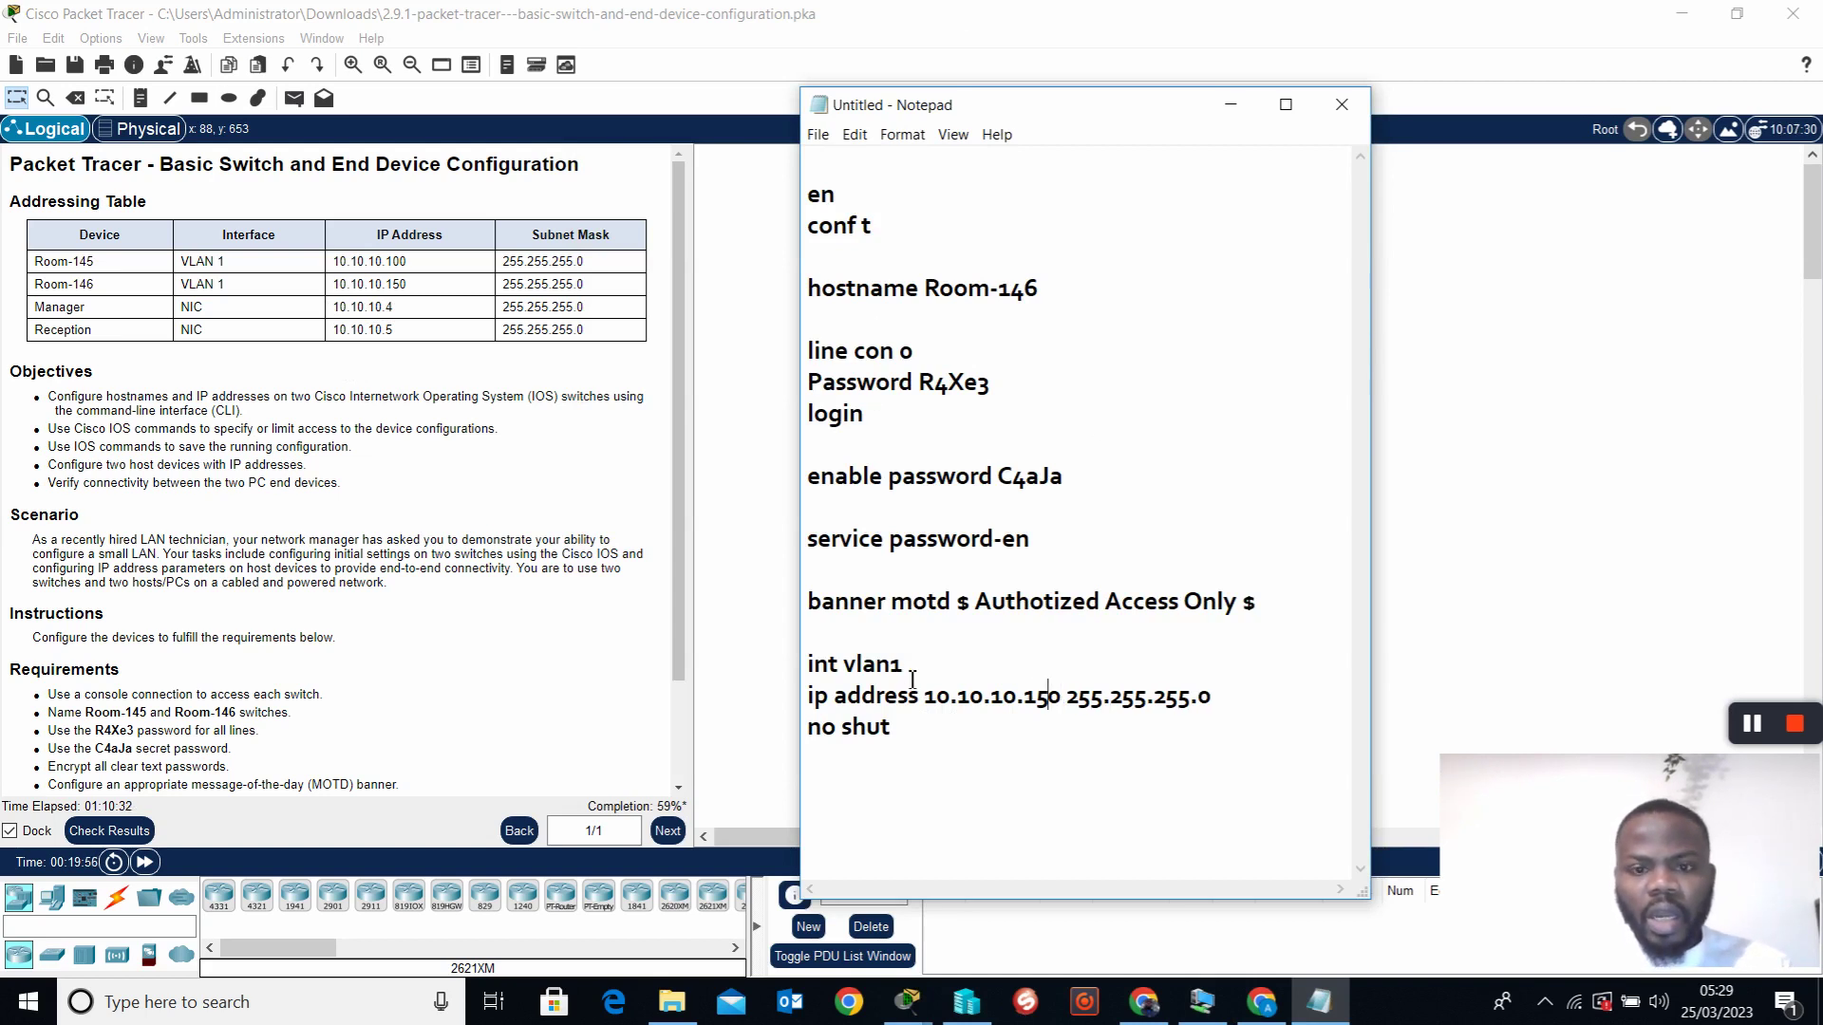
drag(945, 731, 822, 210)
right_click(824, 211)
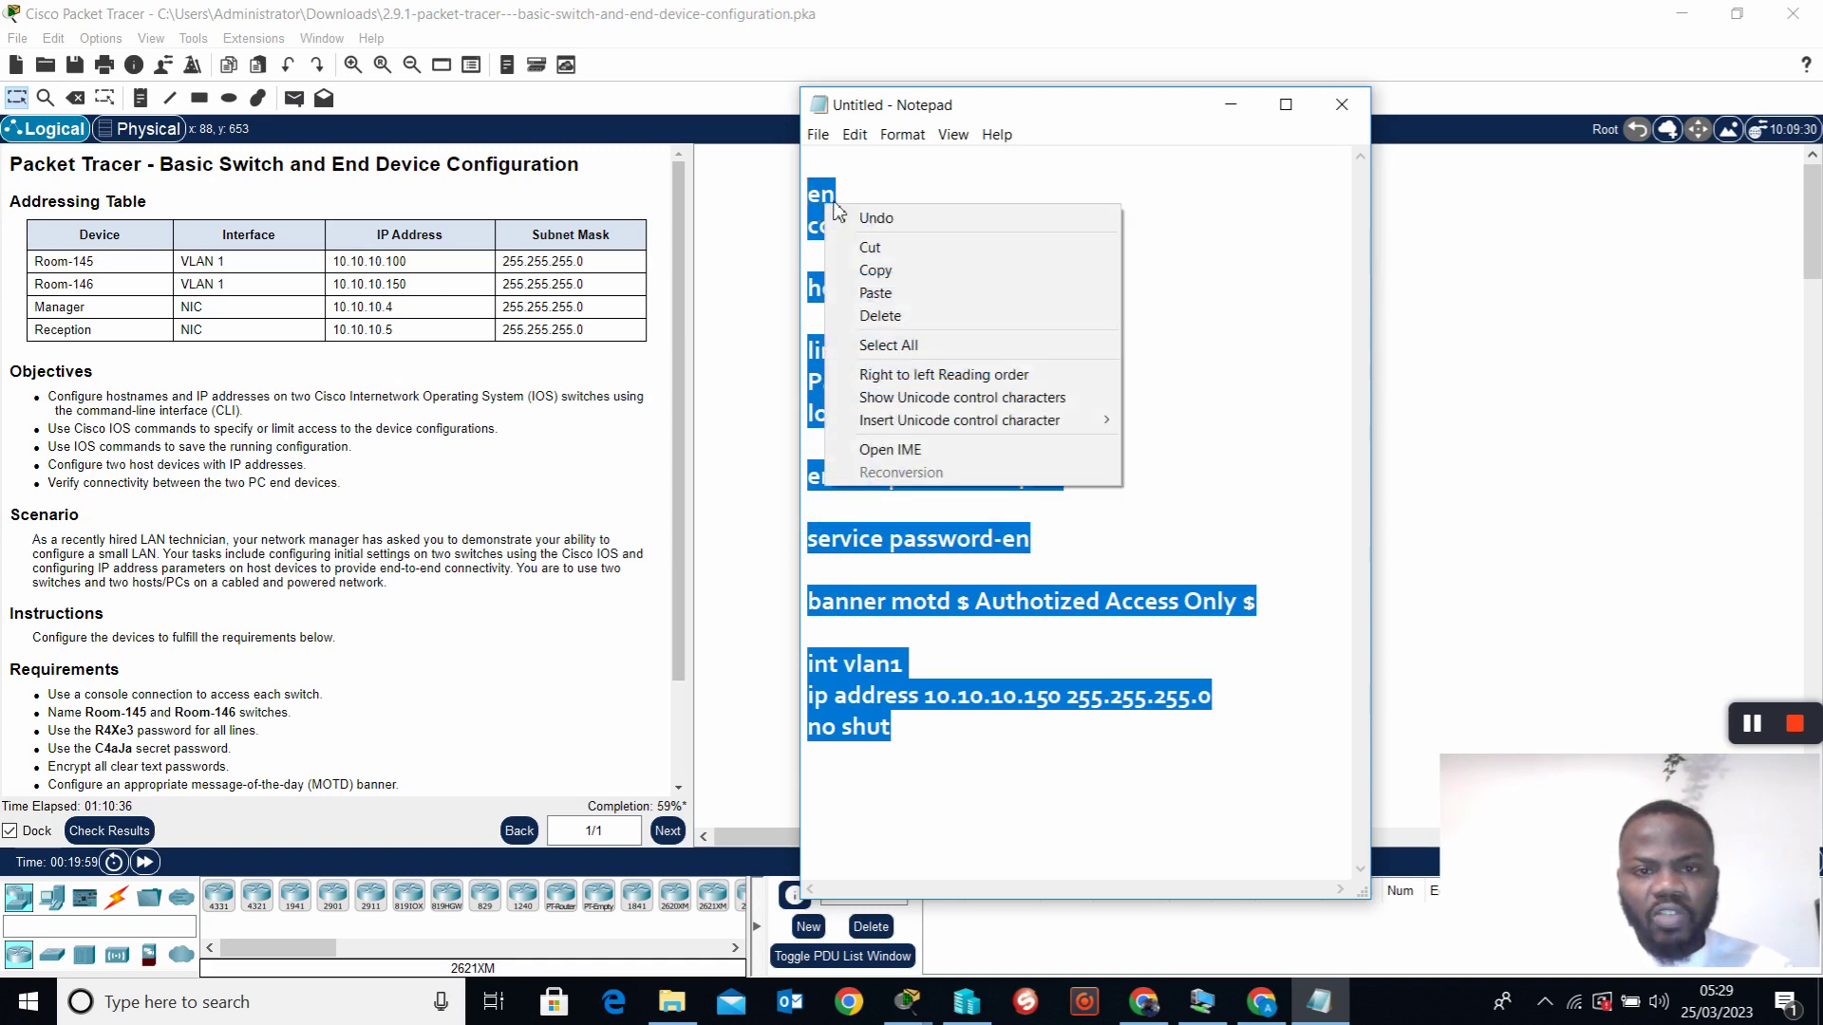
Paste the copied Room-146 configuration into its console from Reception, setting VLAN 1 to 10.10.10.150 and saving to startup
click(902, 269)
click(1230, 105)
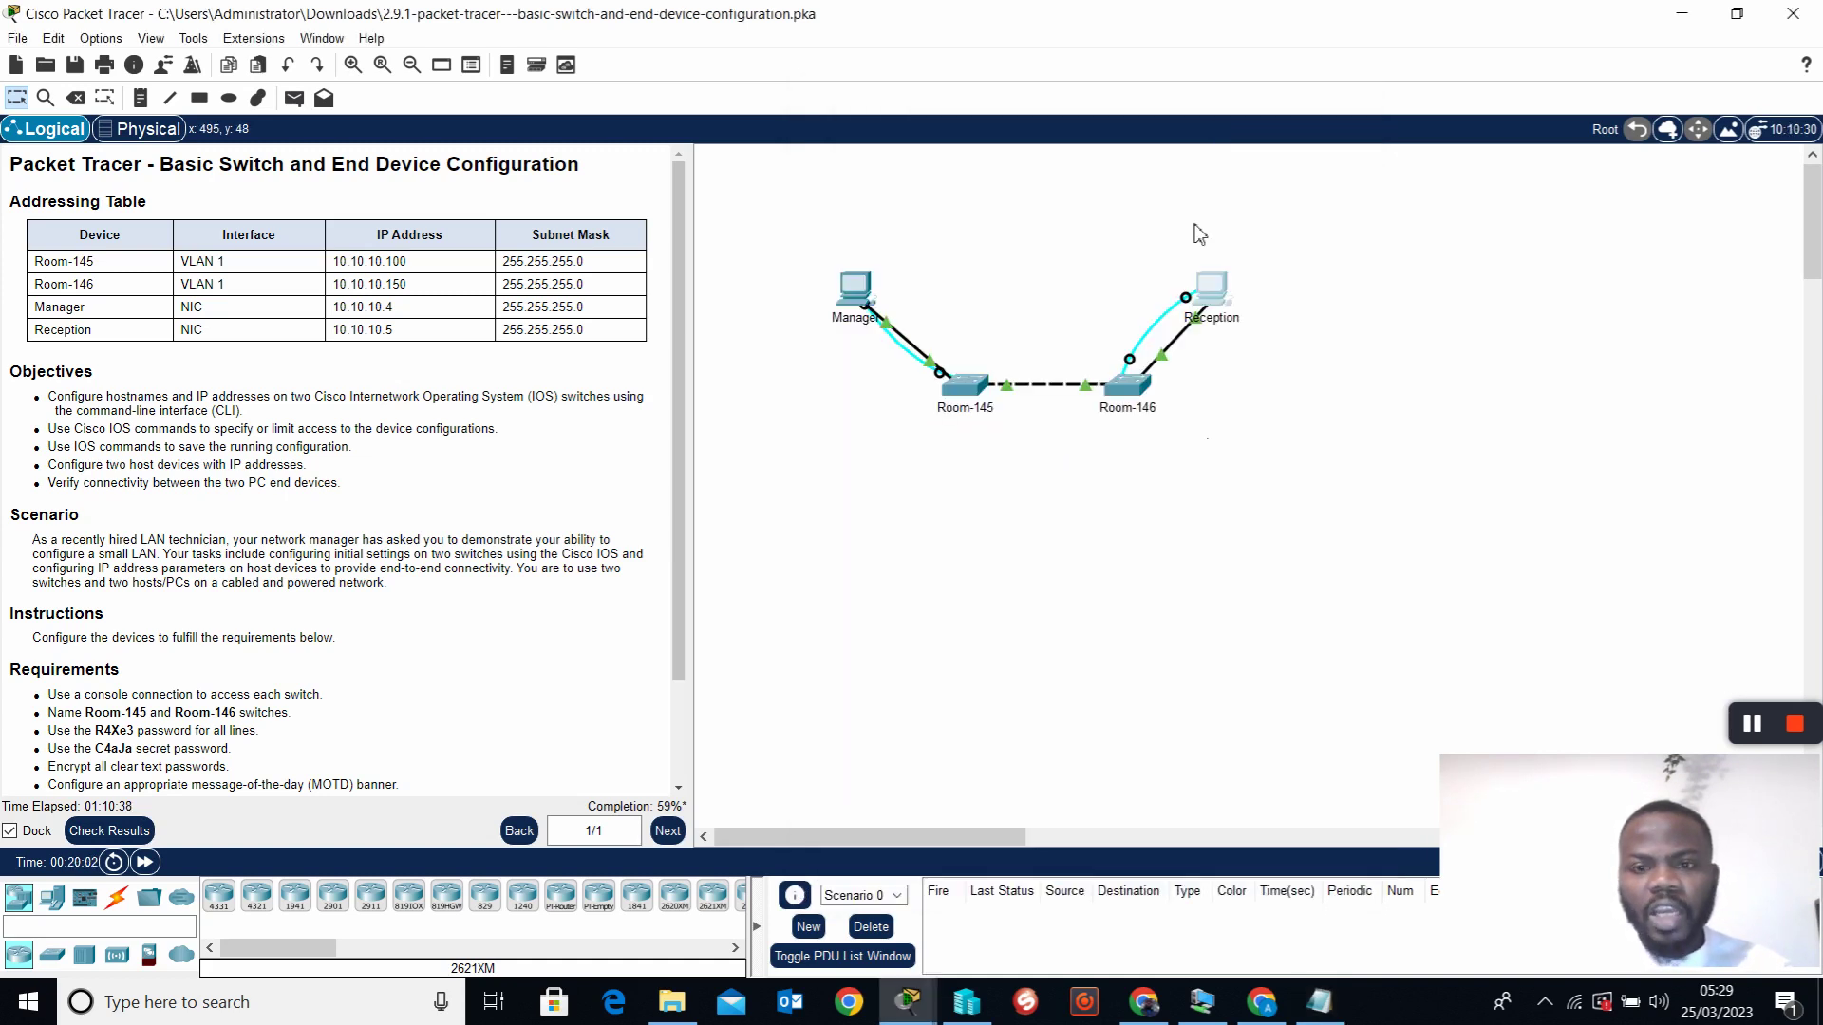
click(1207, 331)
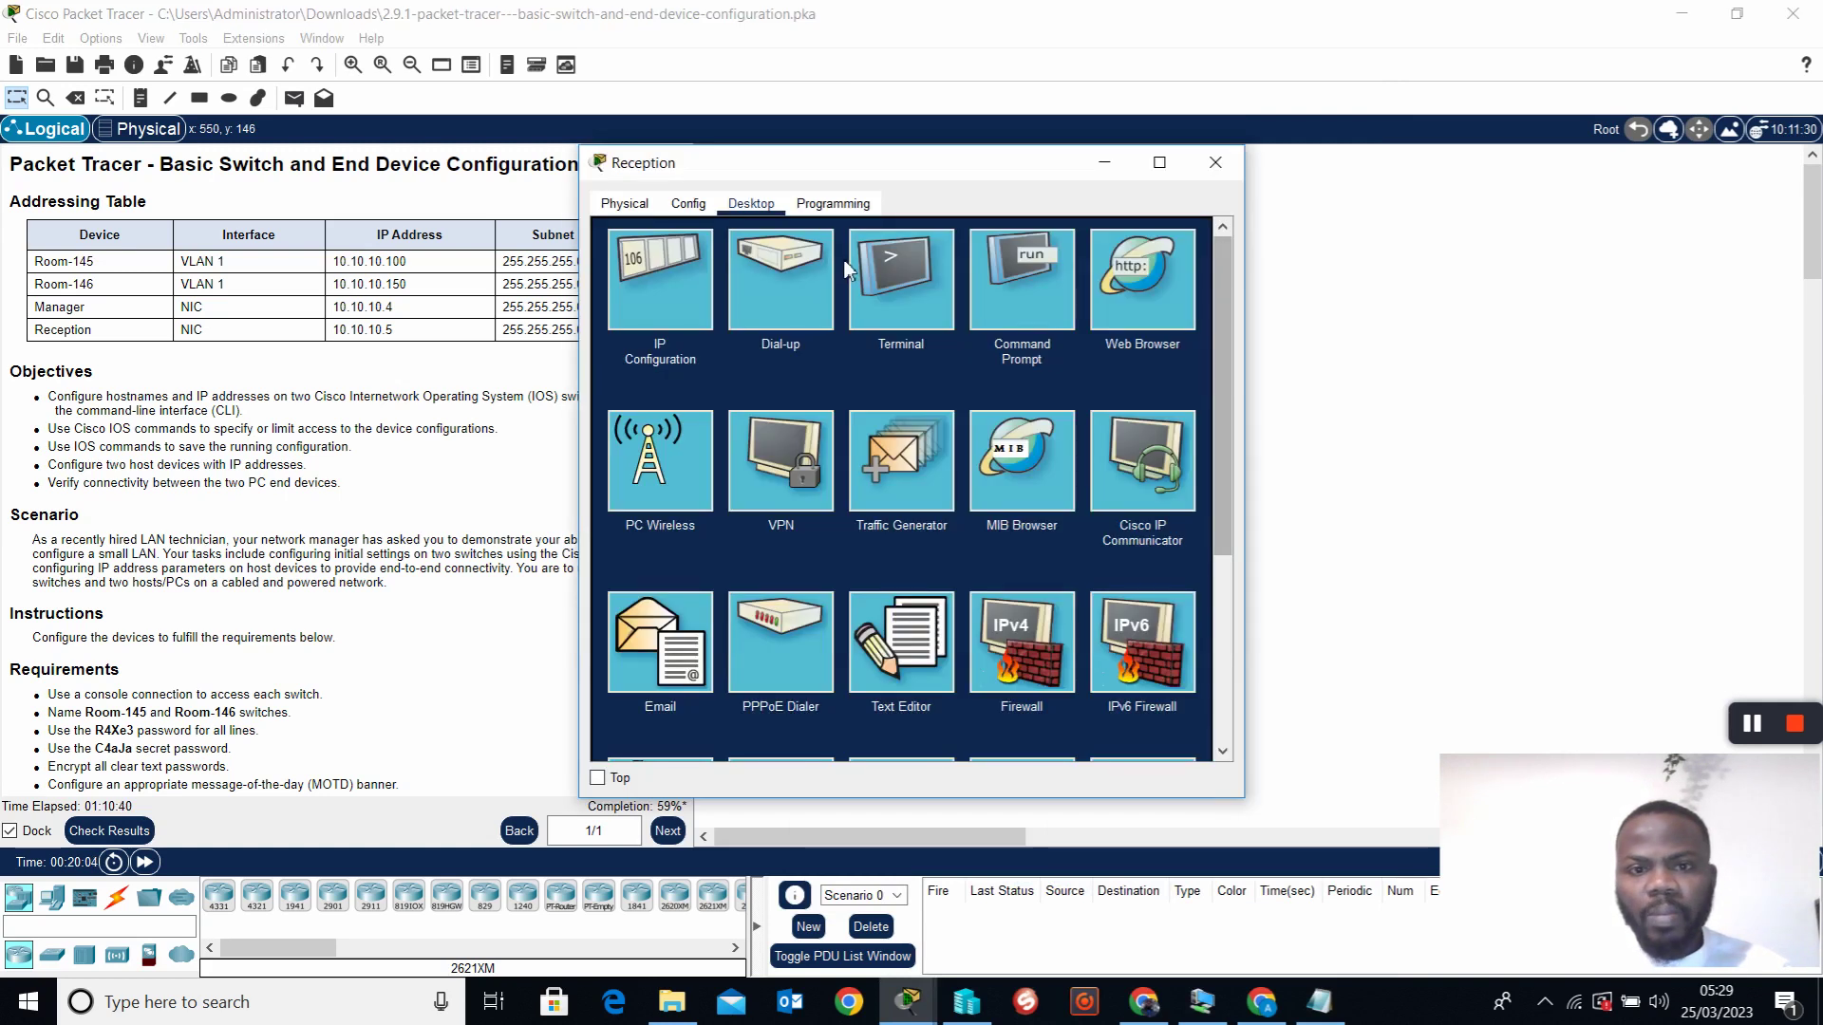
click(911, 271)
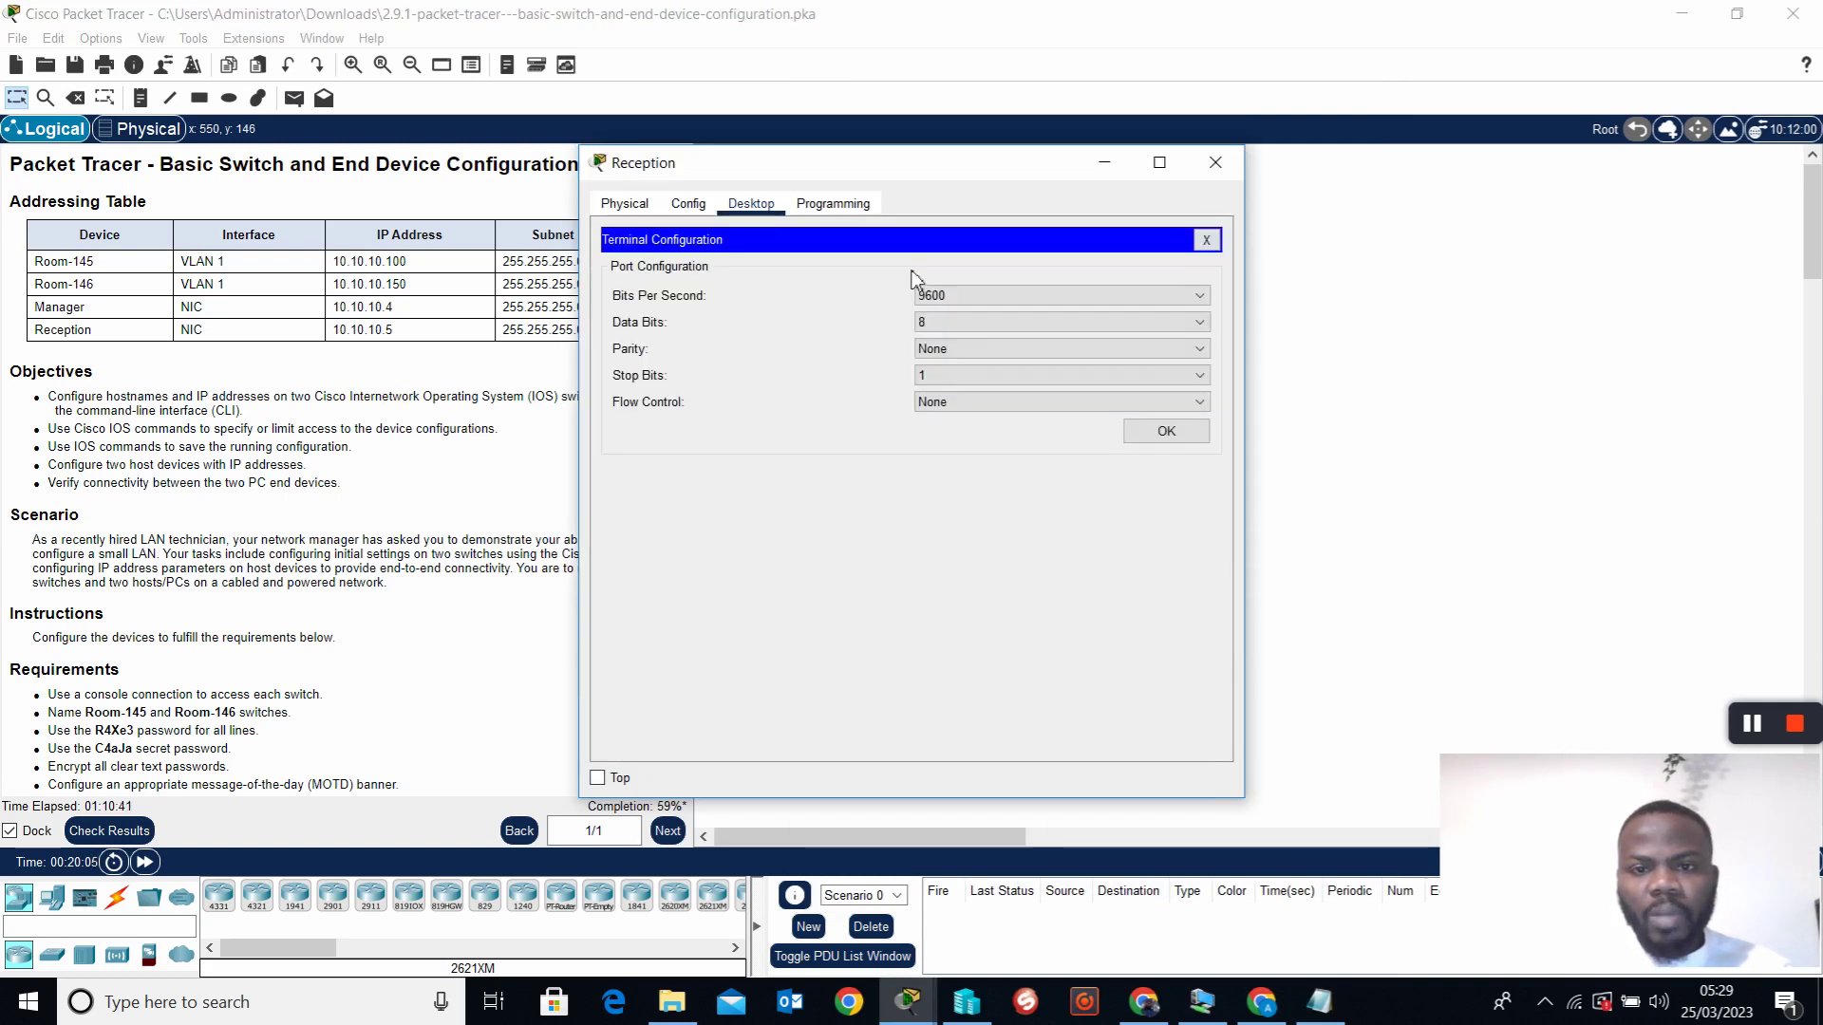
click(1158, 428)
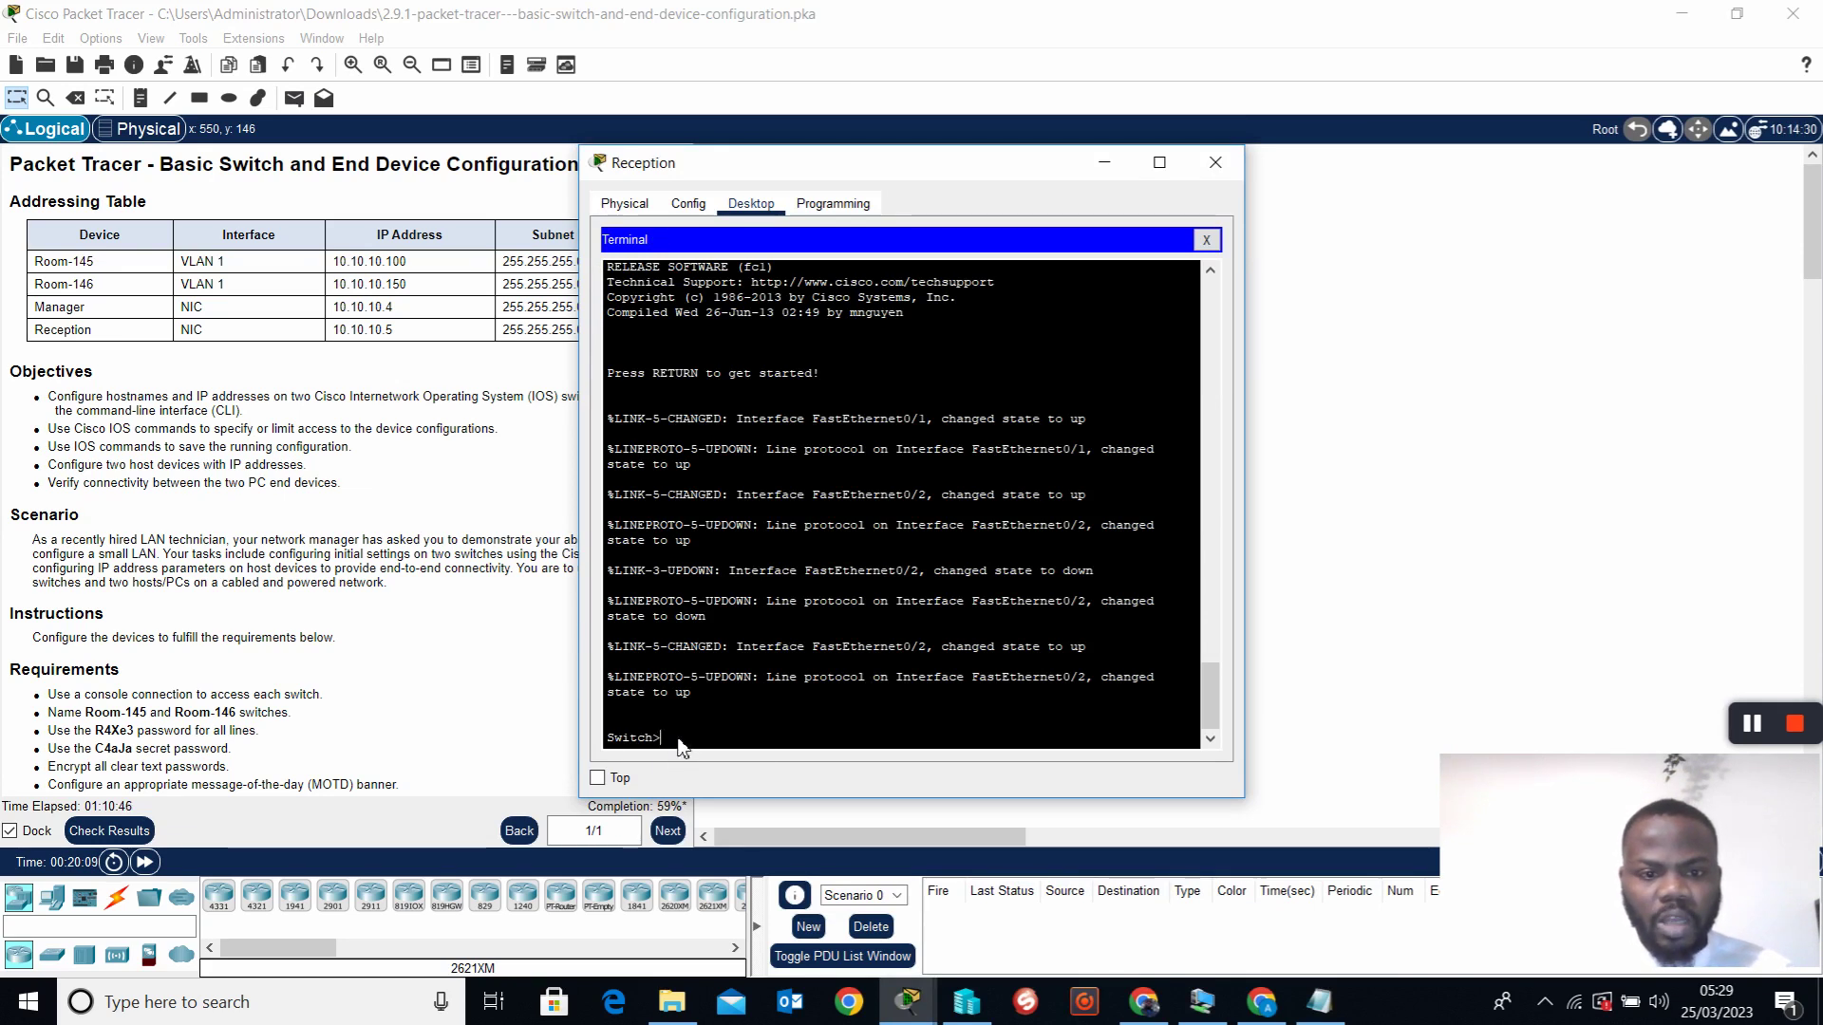
key(ctrl+v)
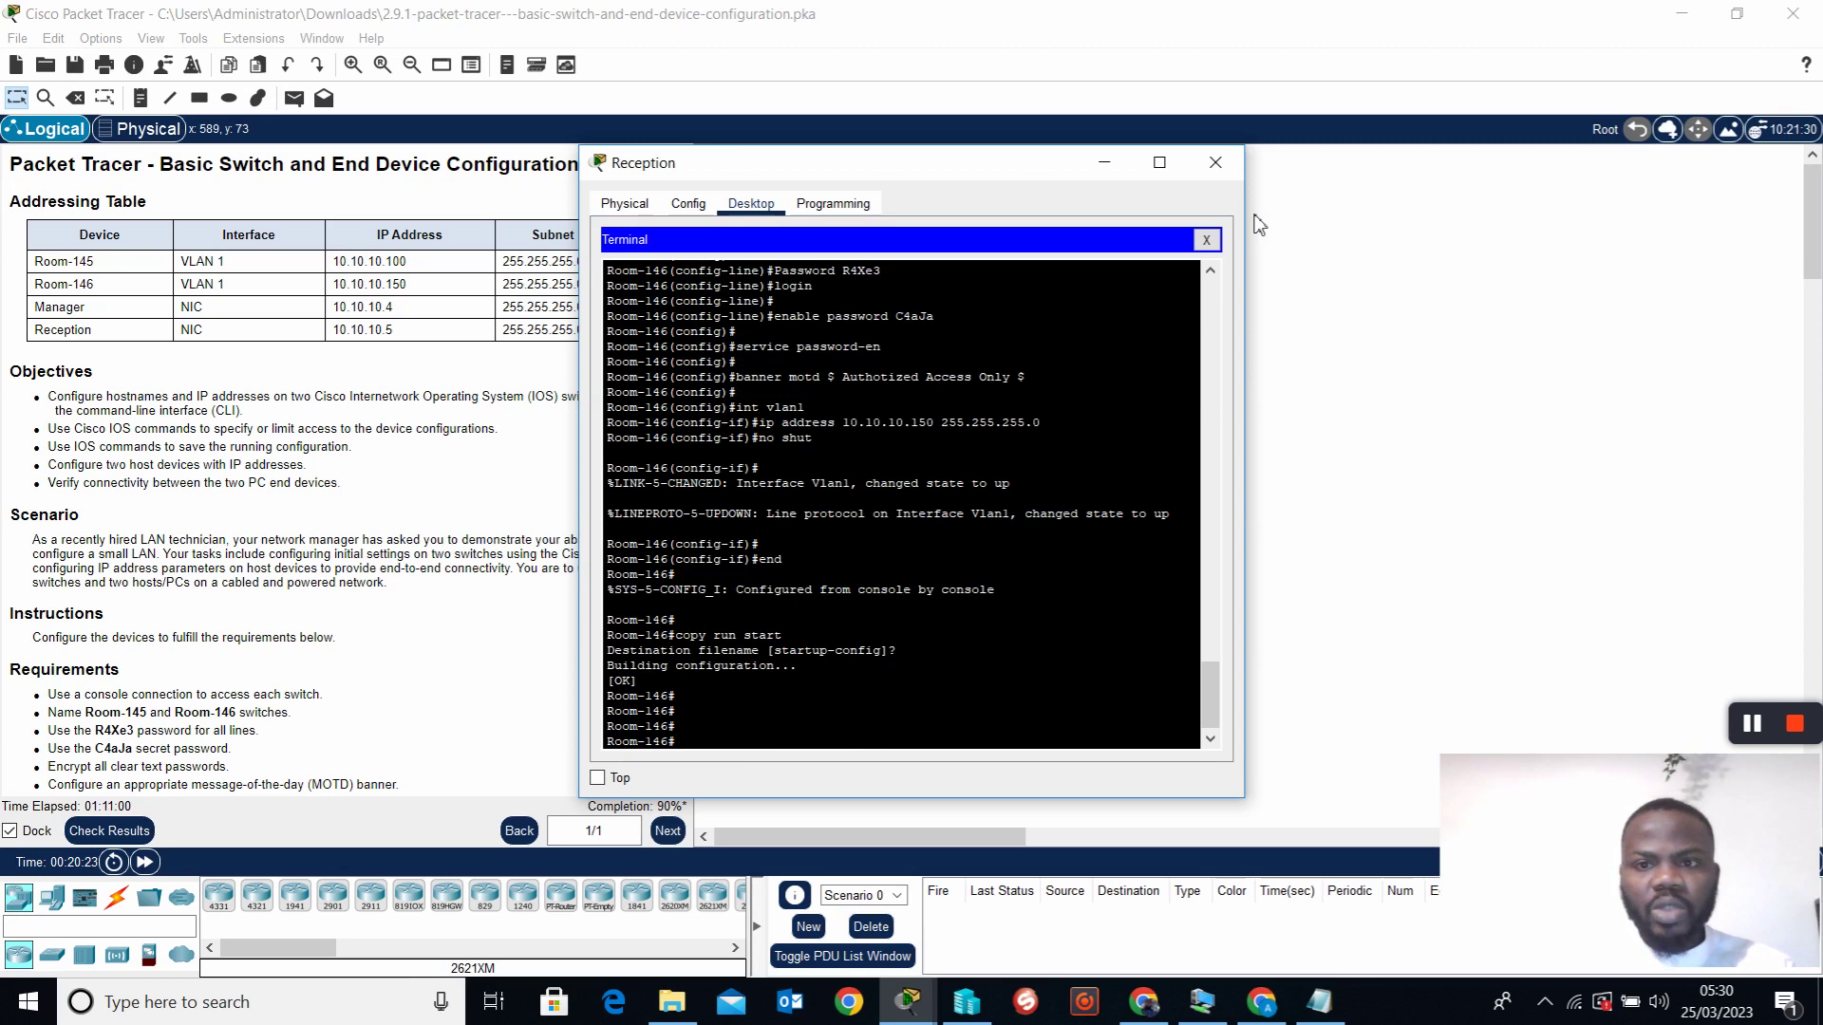
click(1205, 239)
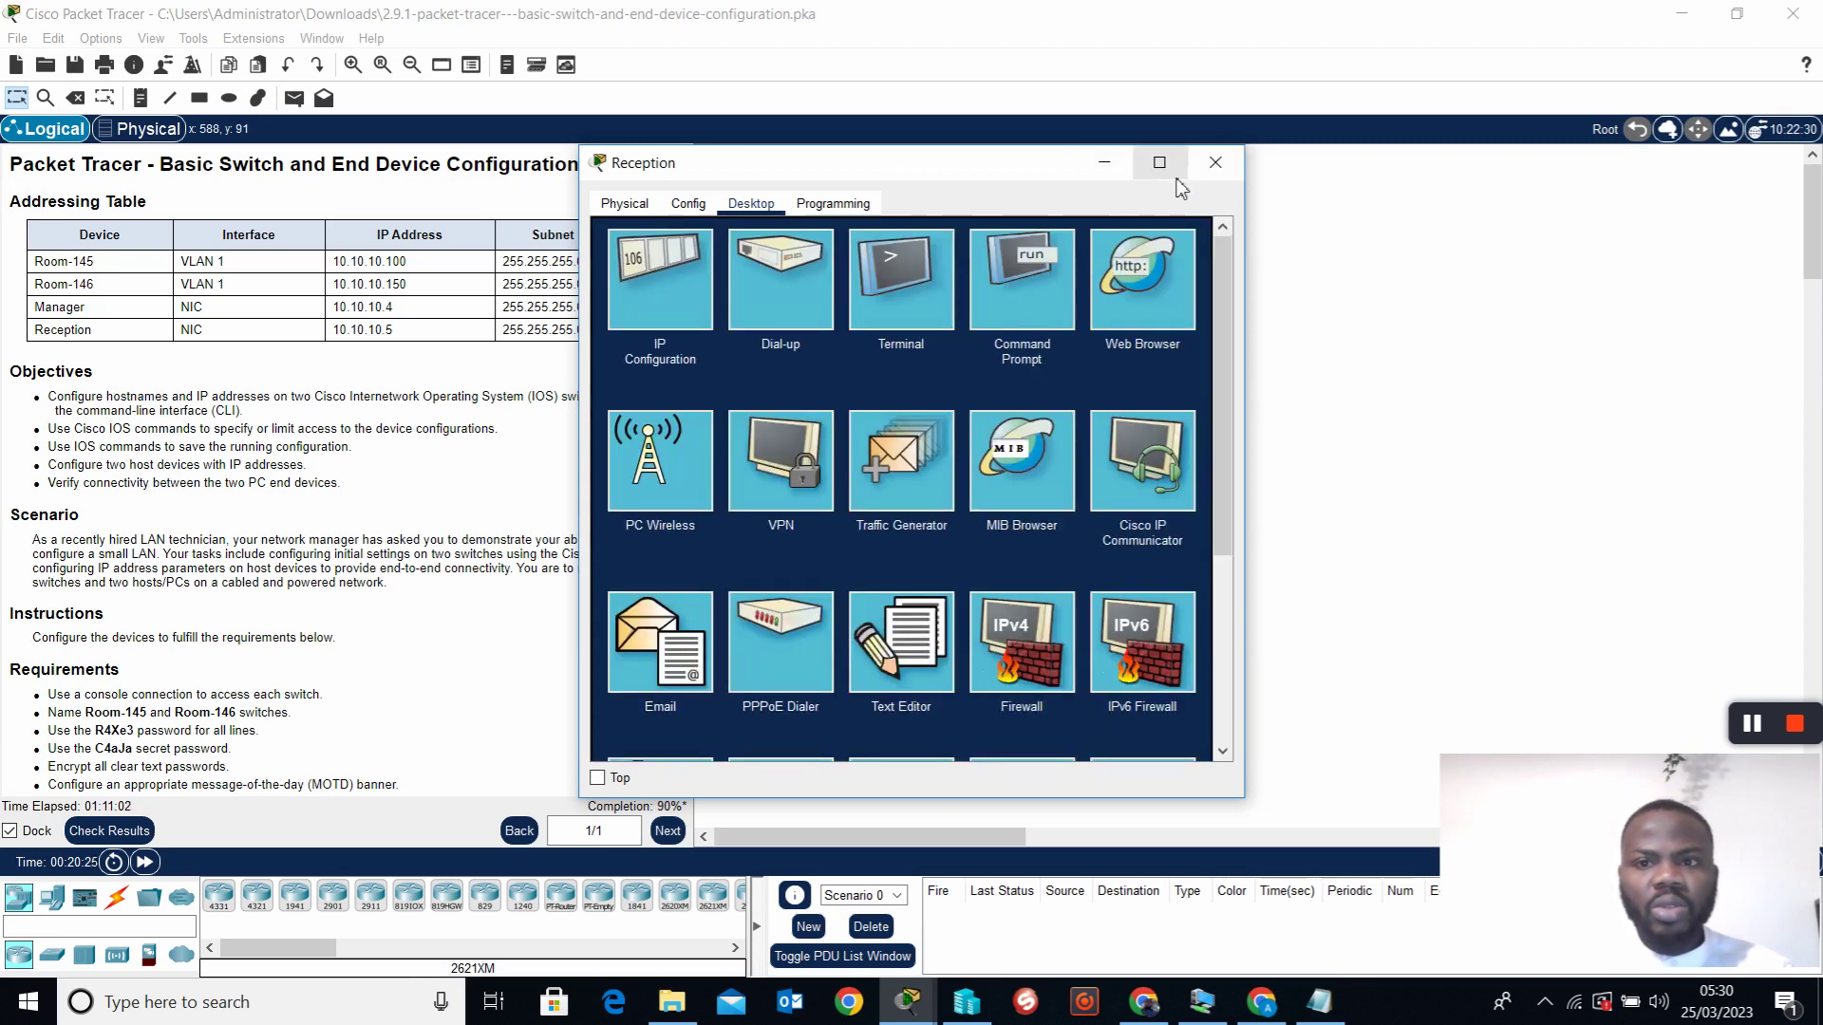
Check that the Manager PC's IP configuration shows 10.10.10.4
click(1215, 163)
scroll(374, 598, down, 3)
scroll(374, 598, up, 3)
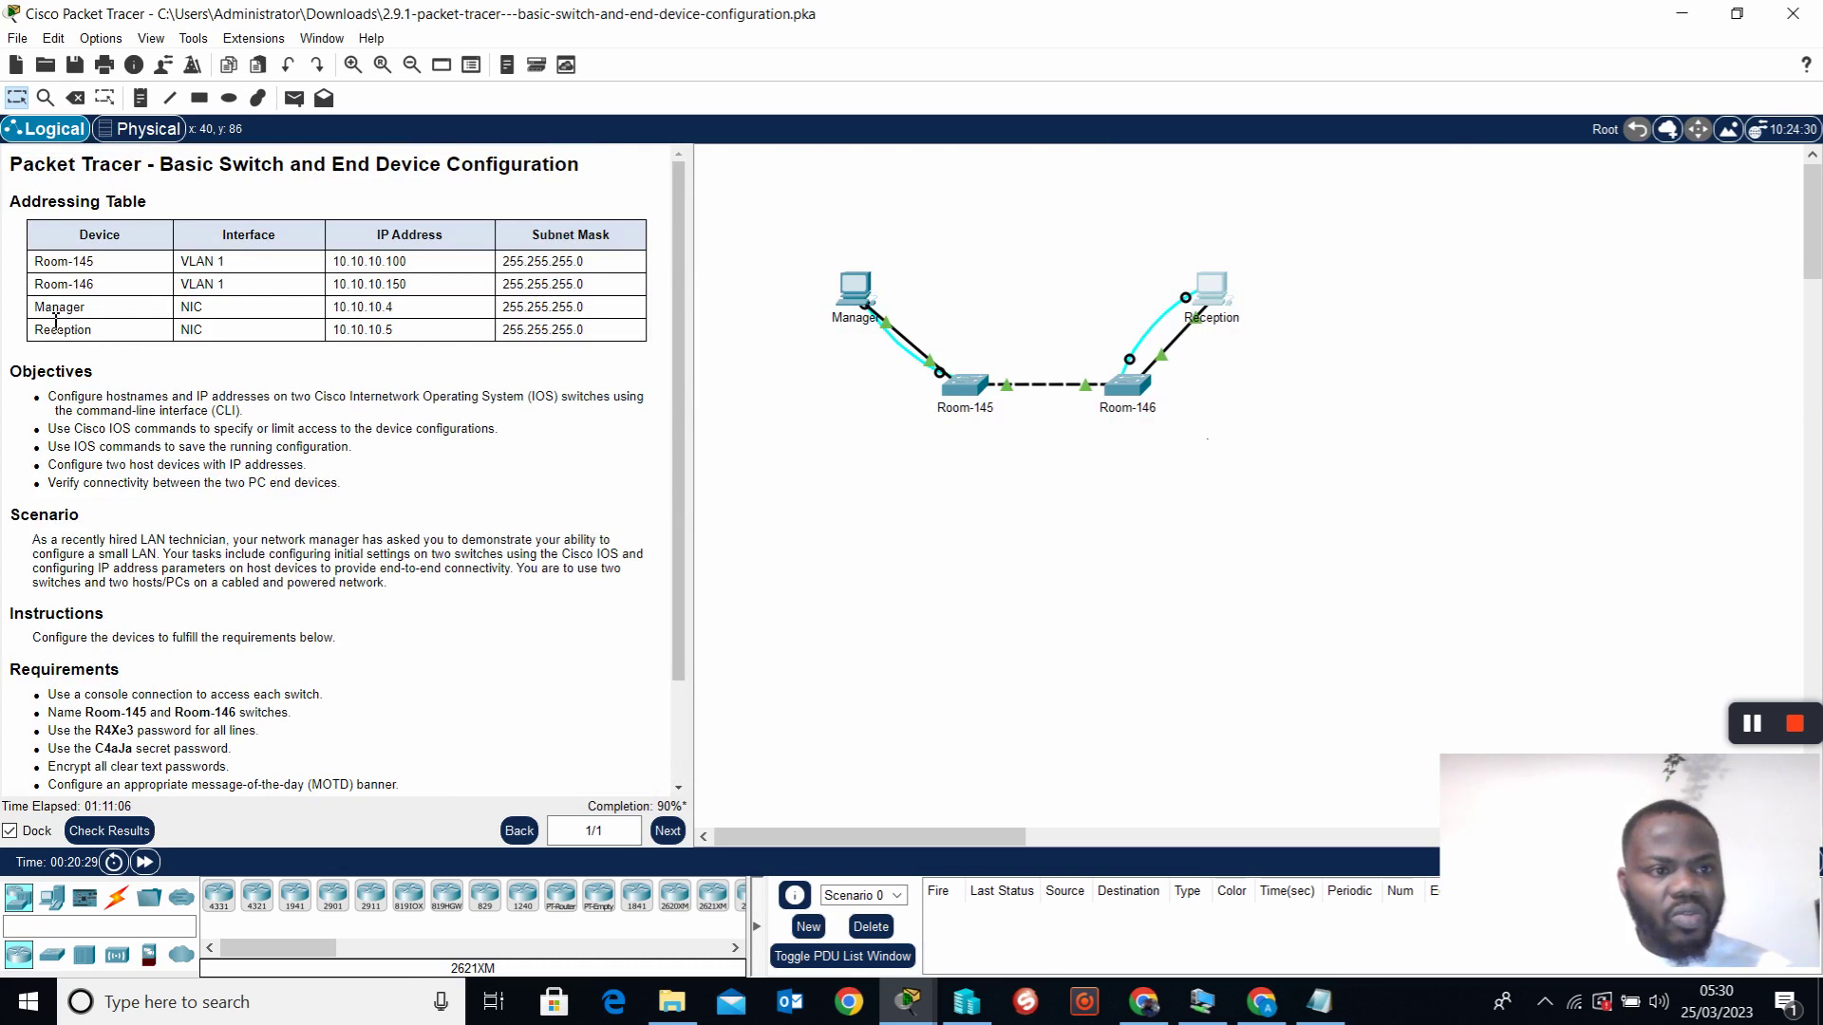
click(860, 299)
click(664, 282)
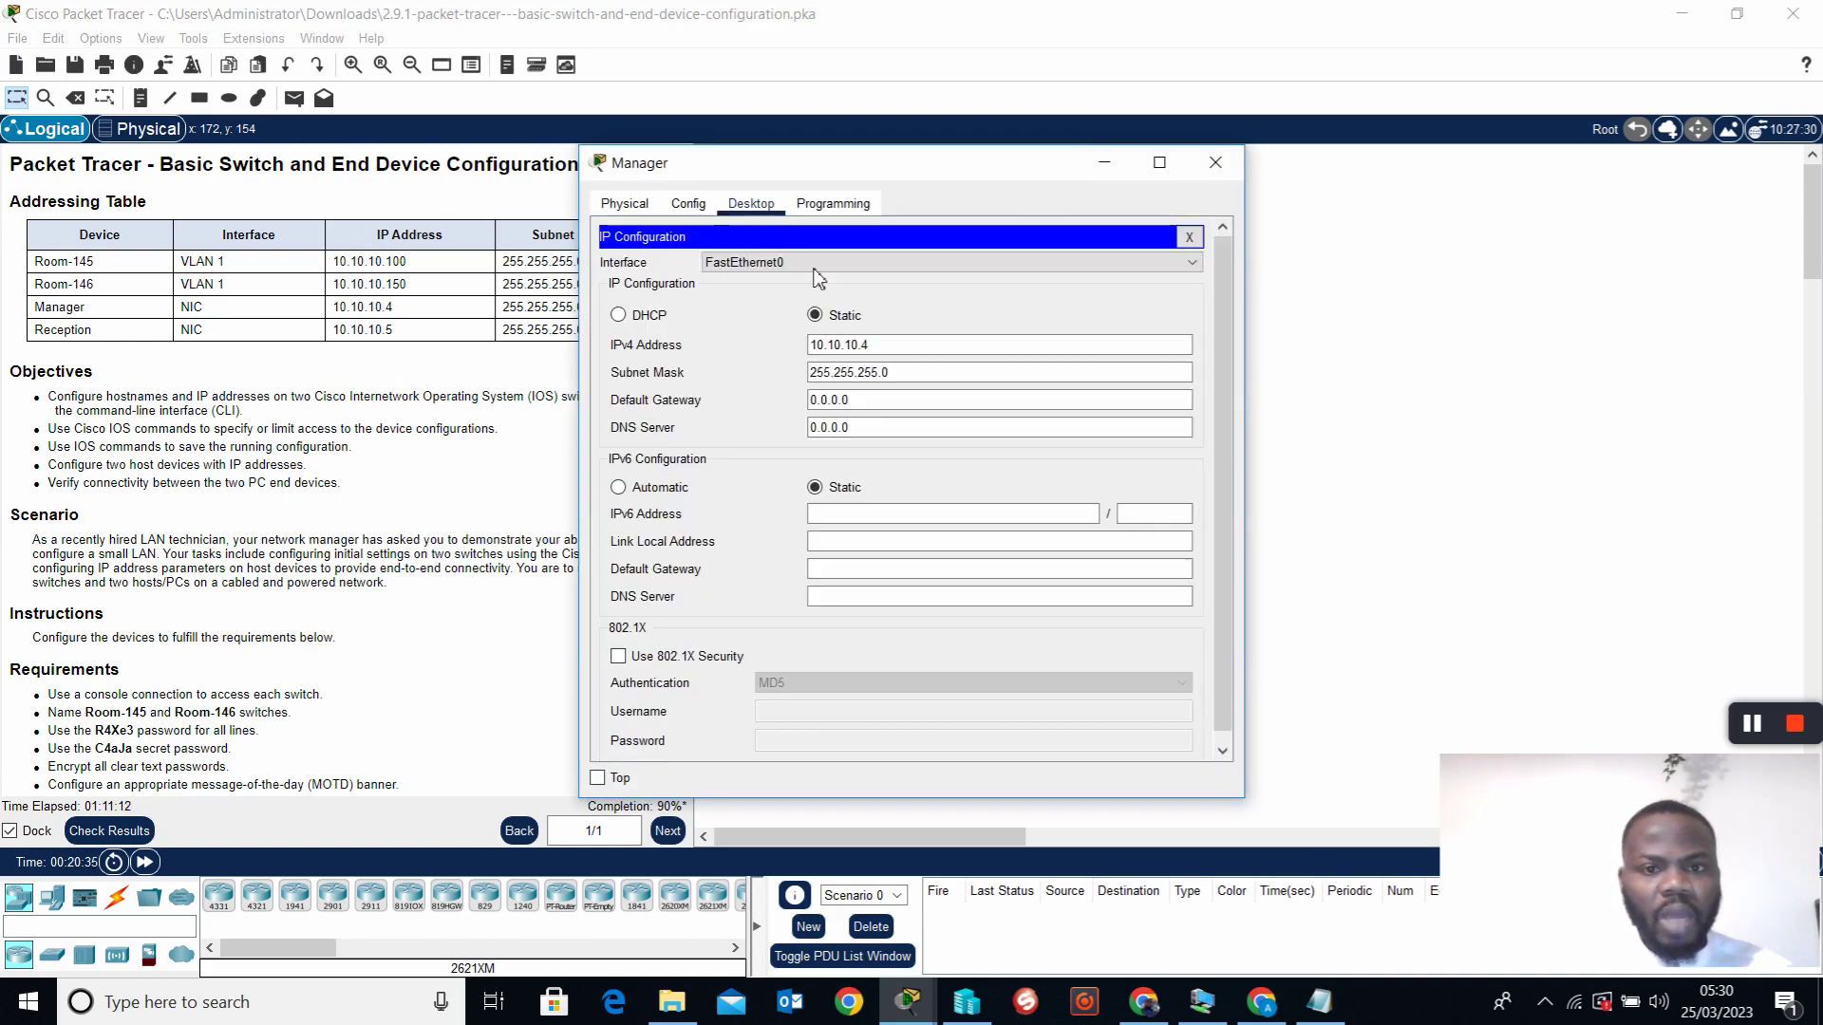
drag(834, 187, 967, 202)
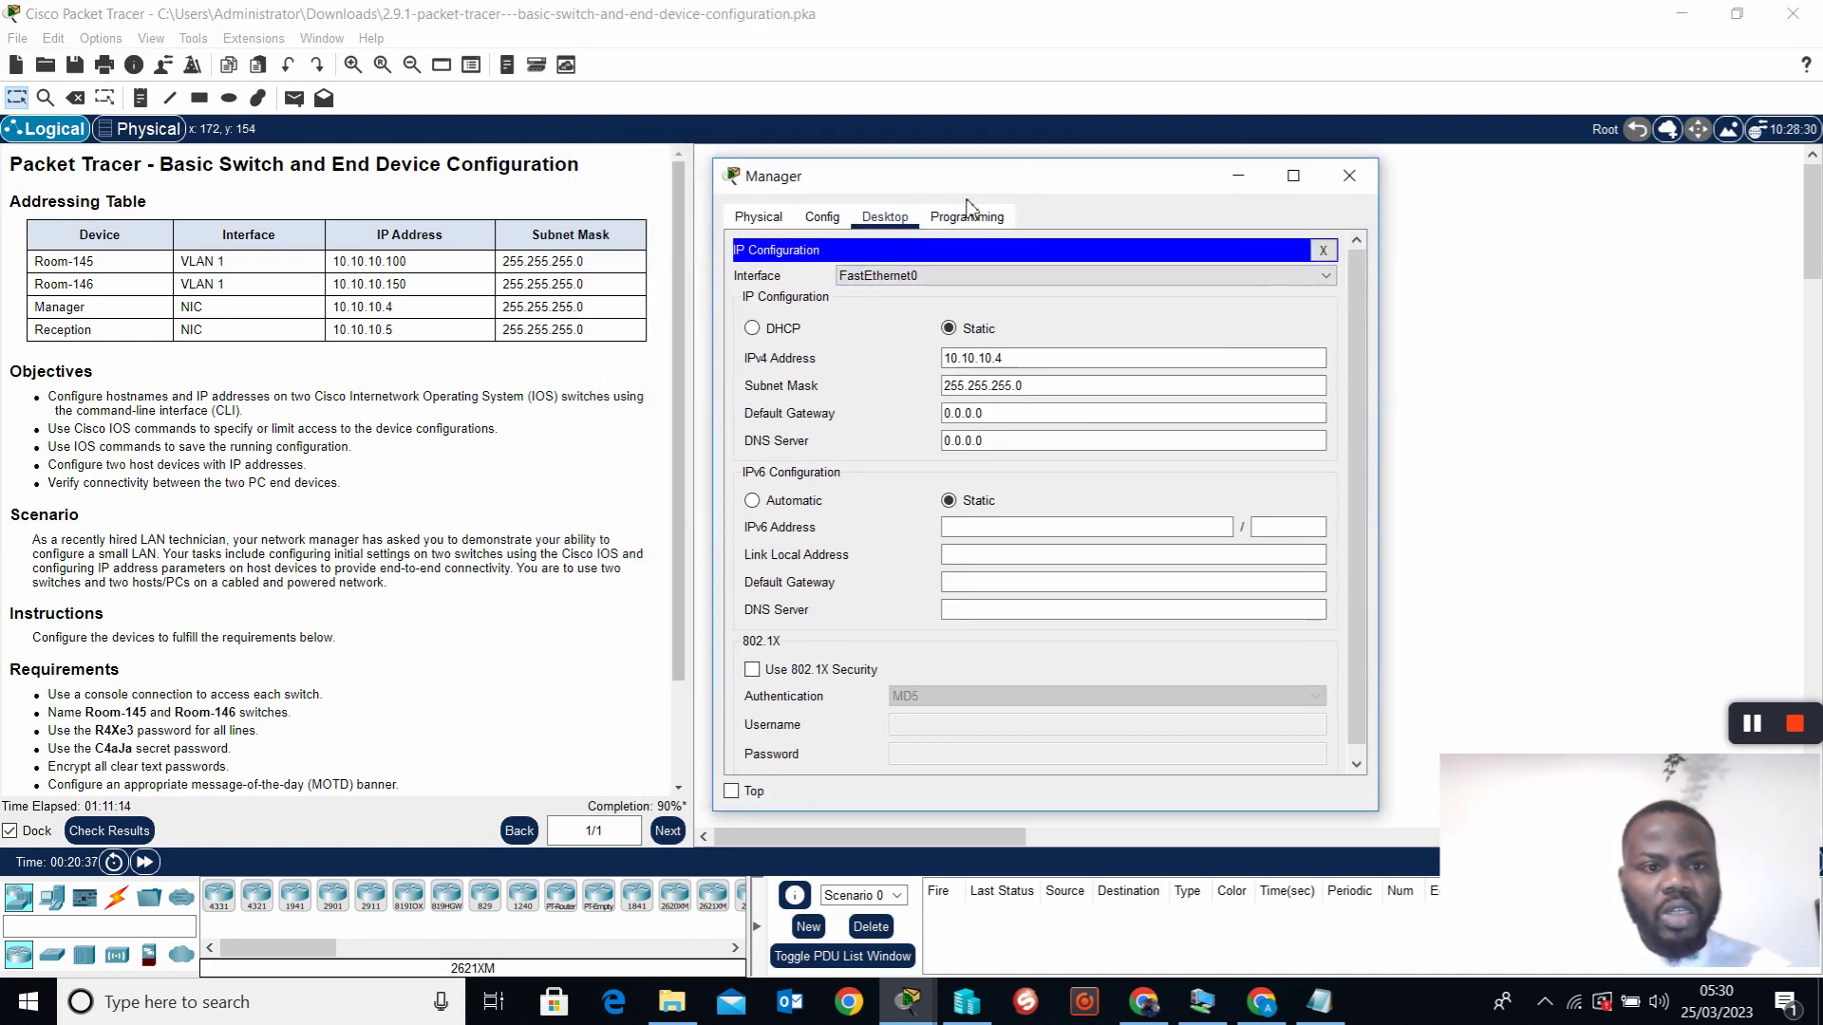
click(1349, 176)
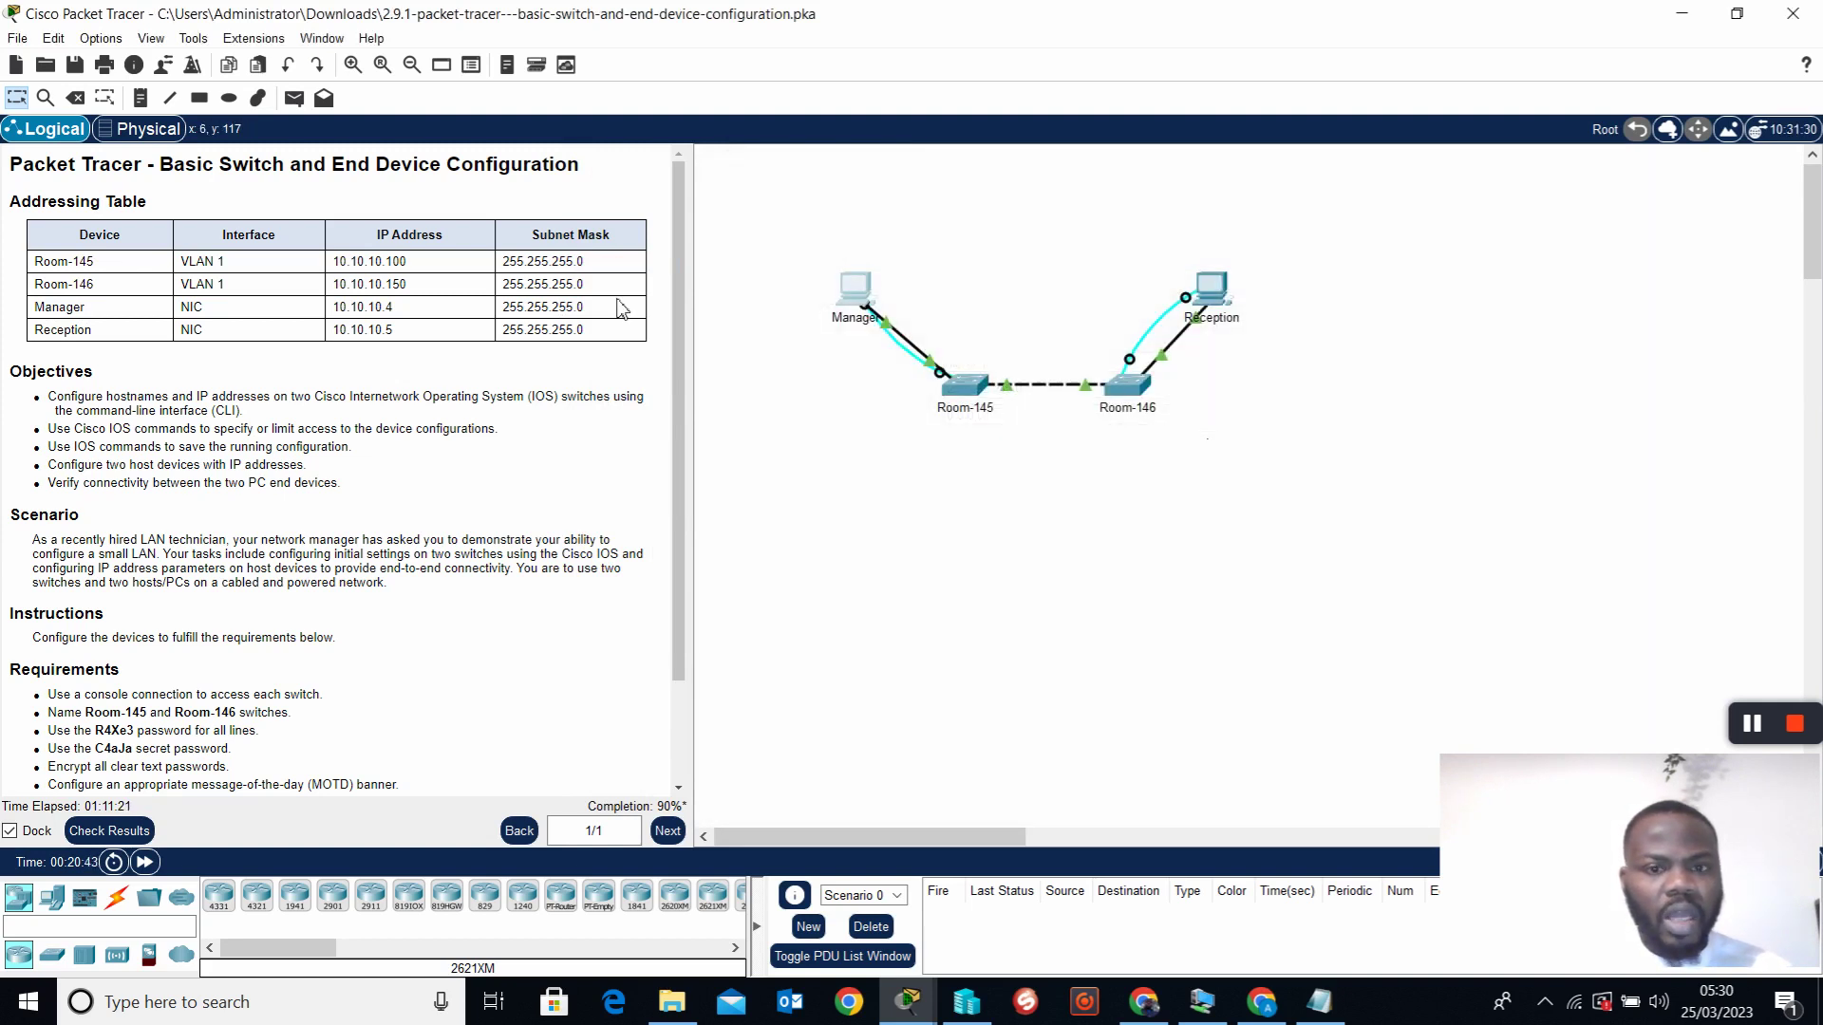
Check that Reception's IP configuration shows 10.10.10.5, then reopen the Manager PC
click(1222, 299)
click(642, 280)
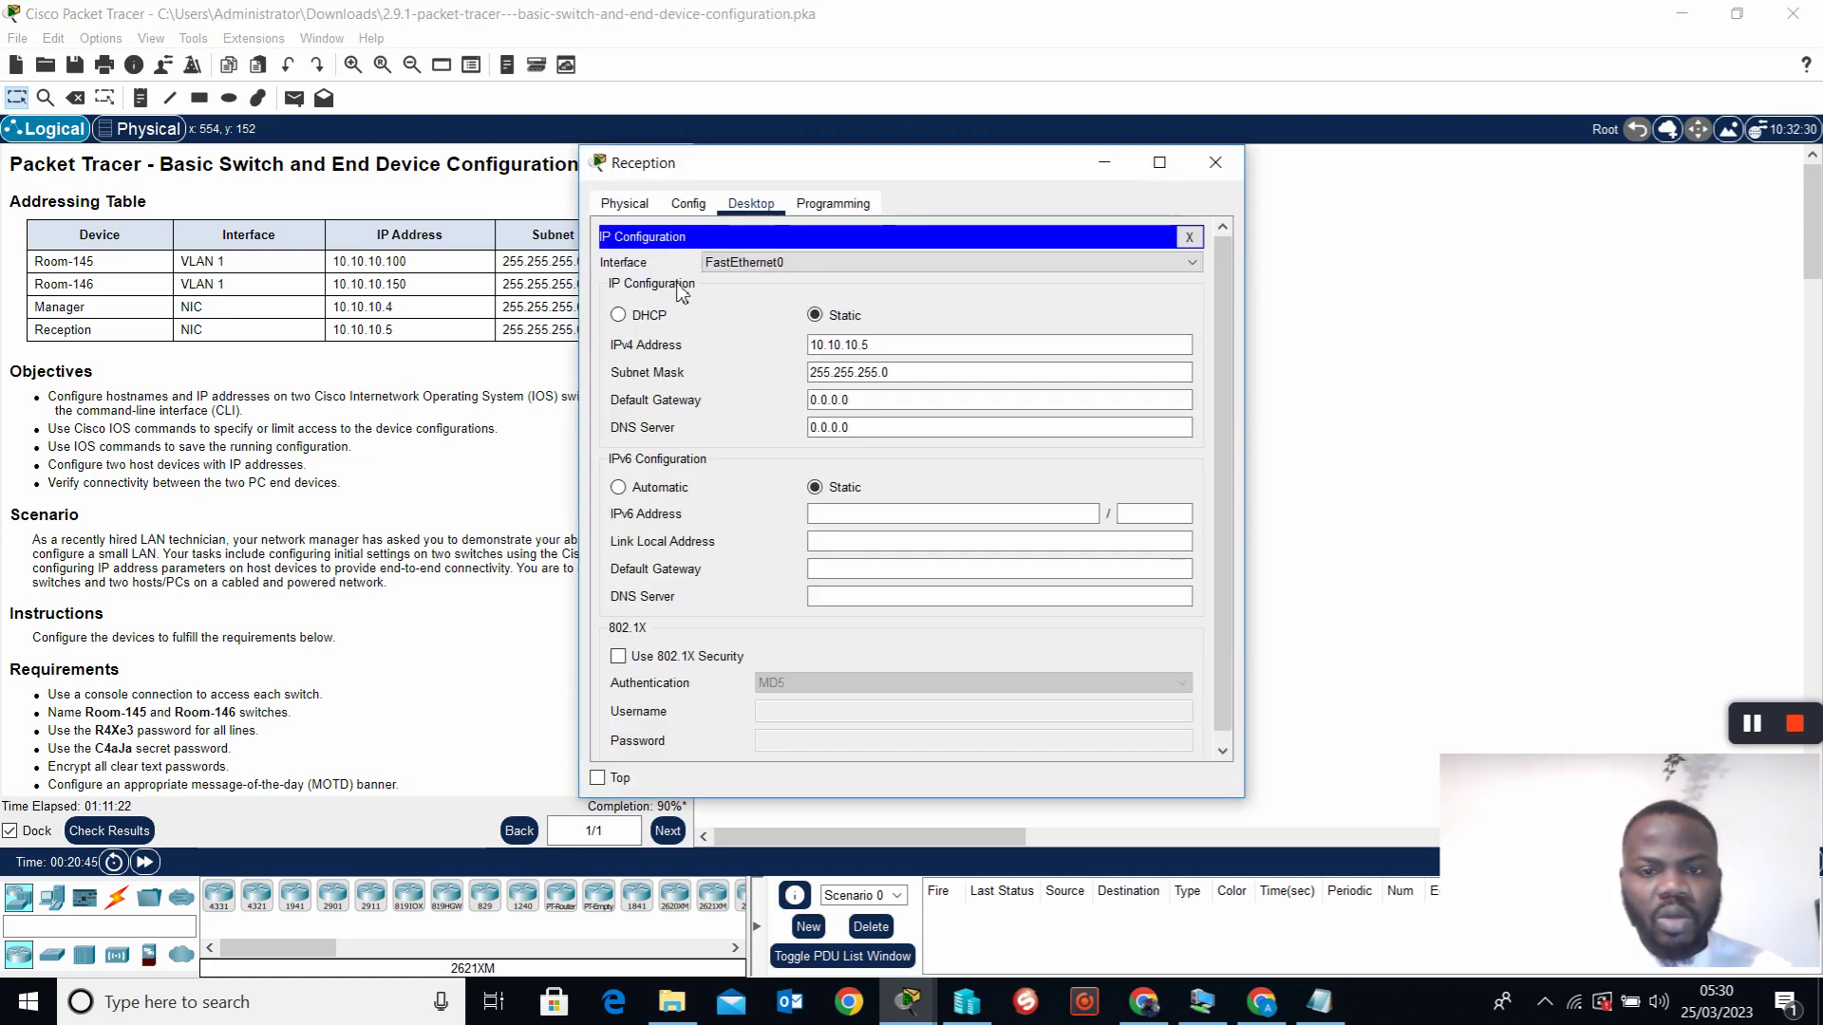
click(1219, 169)
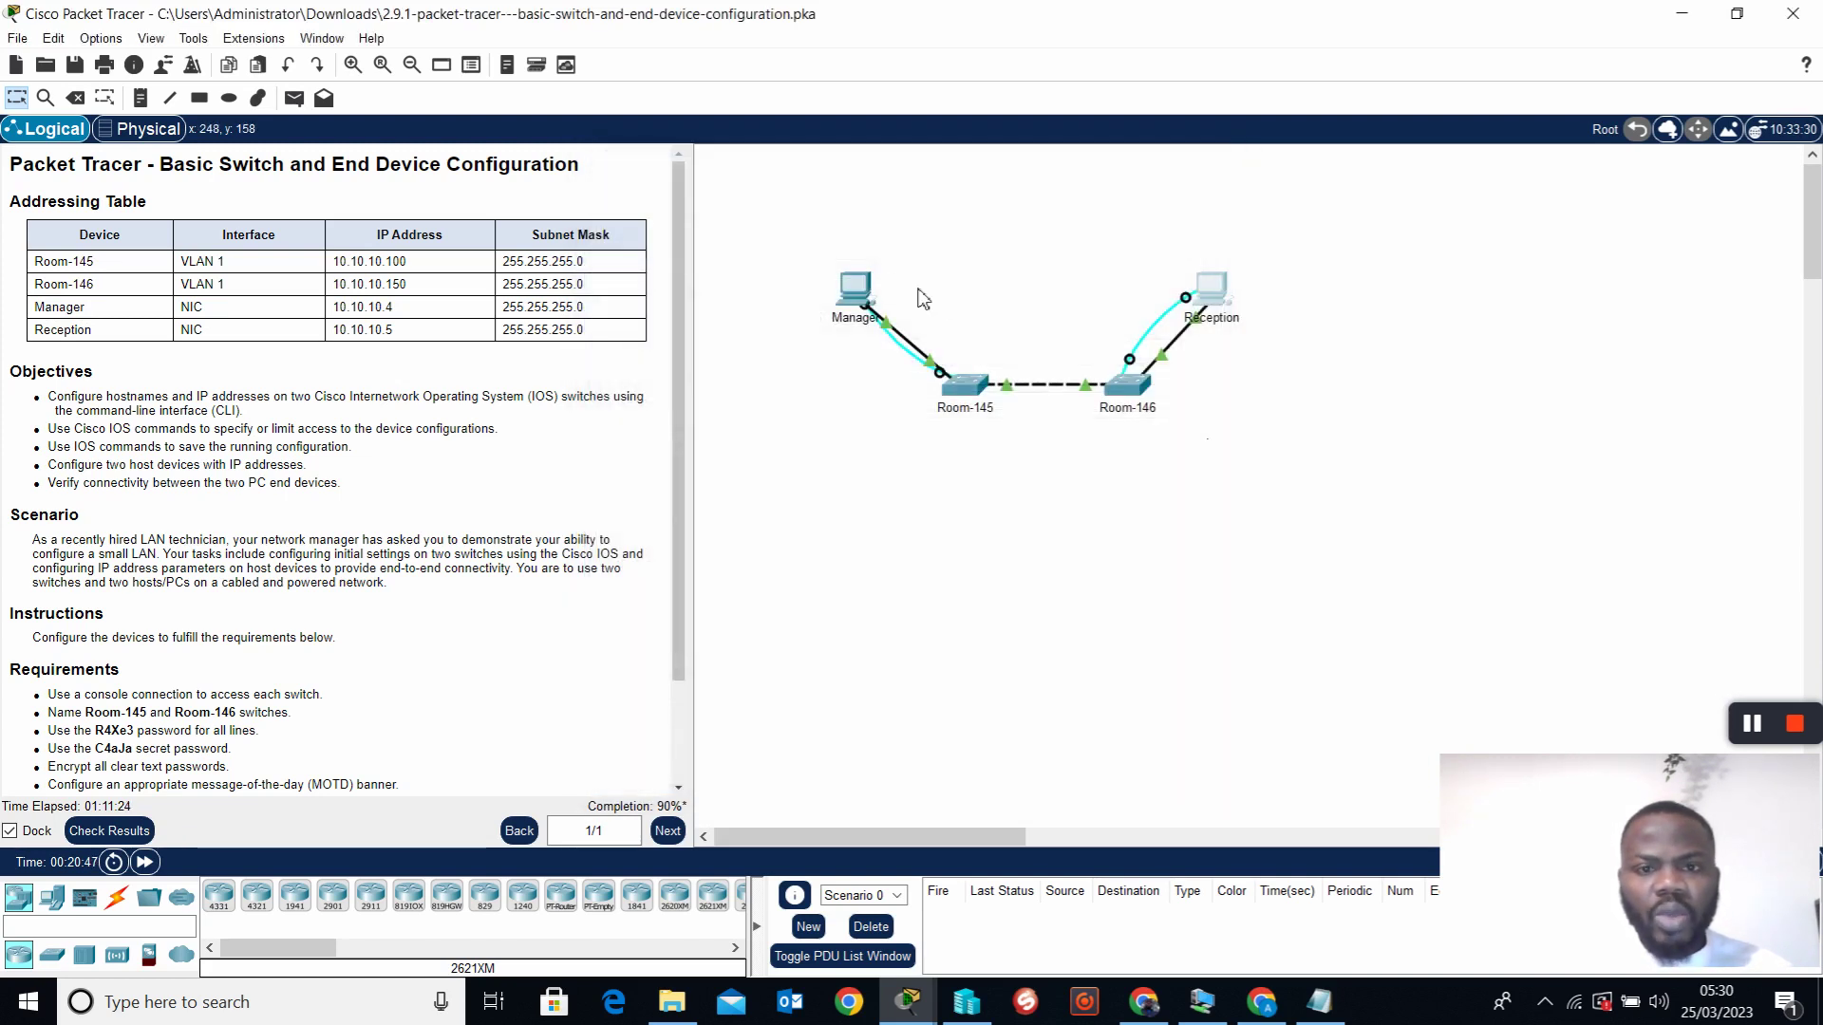
click(864, 300)
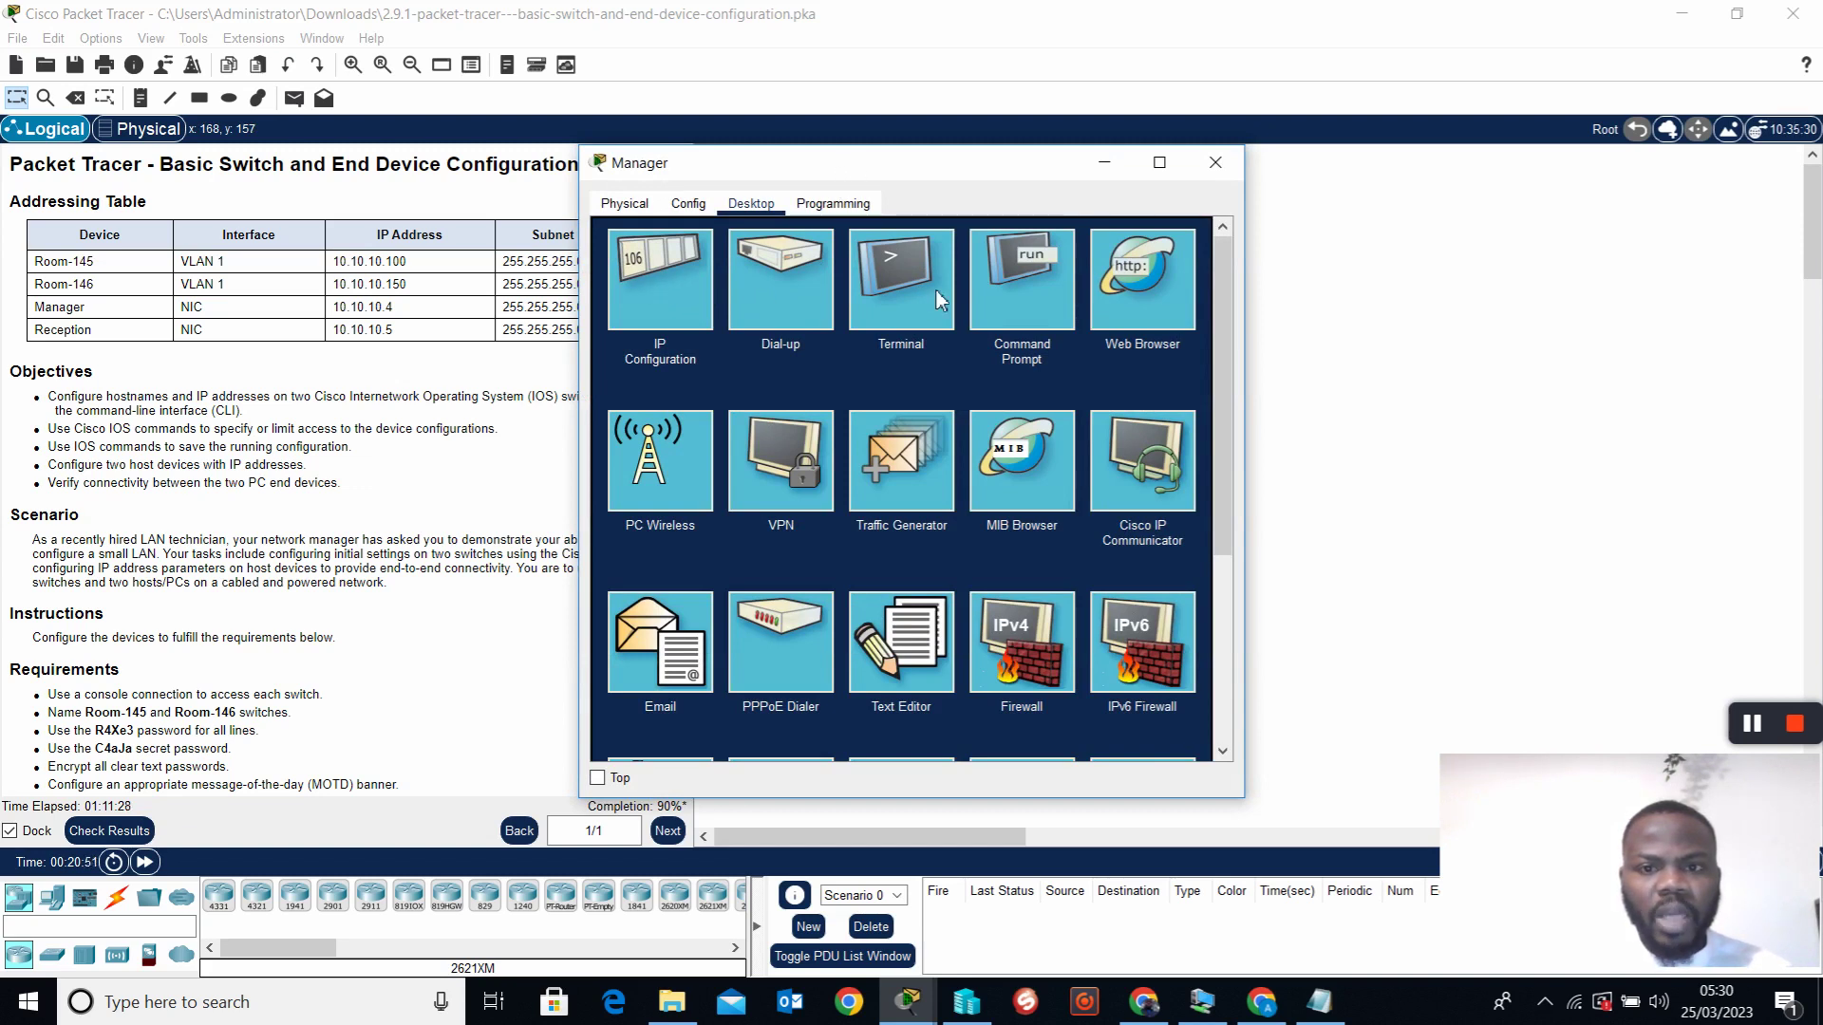
Ping 10.10.10.5 from Manager's command prompt, getting 4 of 4 replies with 0% loss
click(1004, 288)
drag(854, 172, 1011, 184)
text(ping)
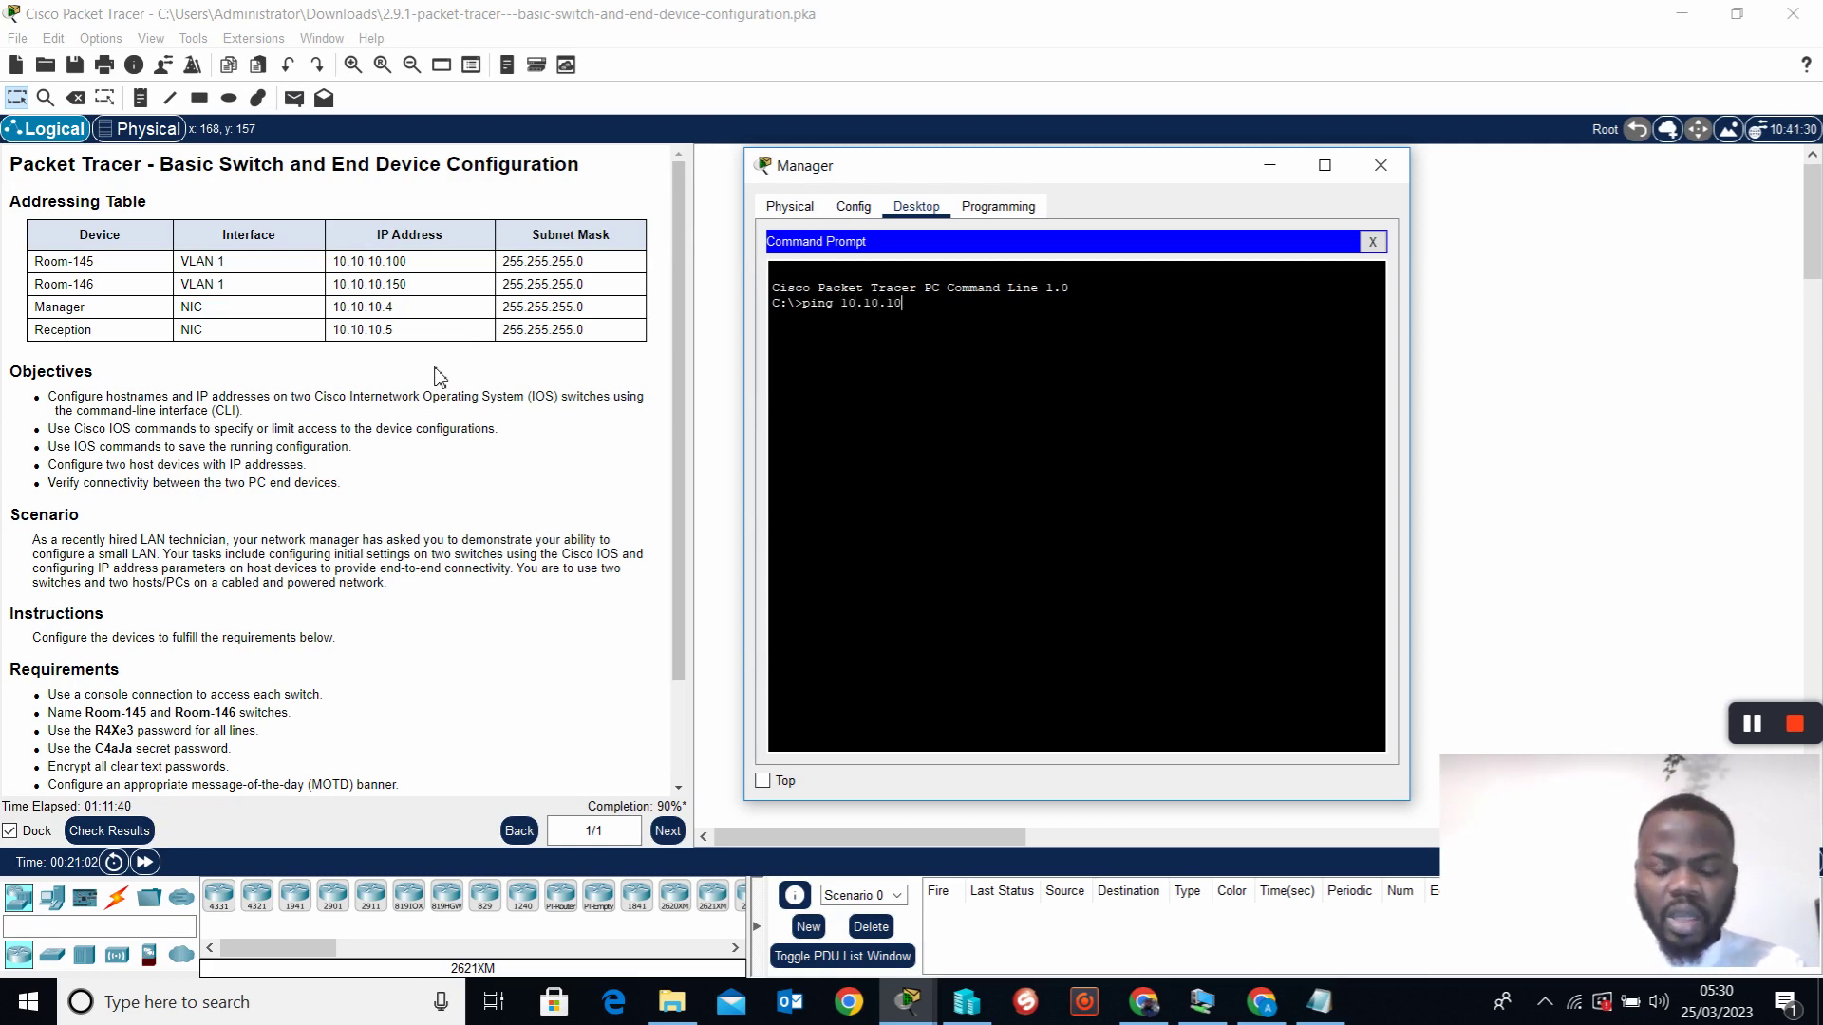
text( 10.10.10.5)
key(Return)
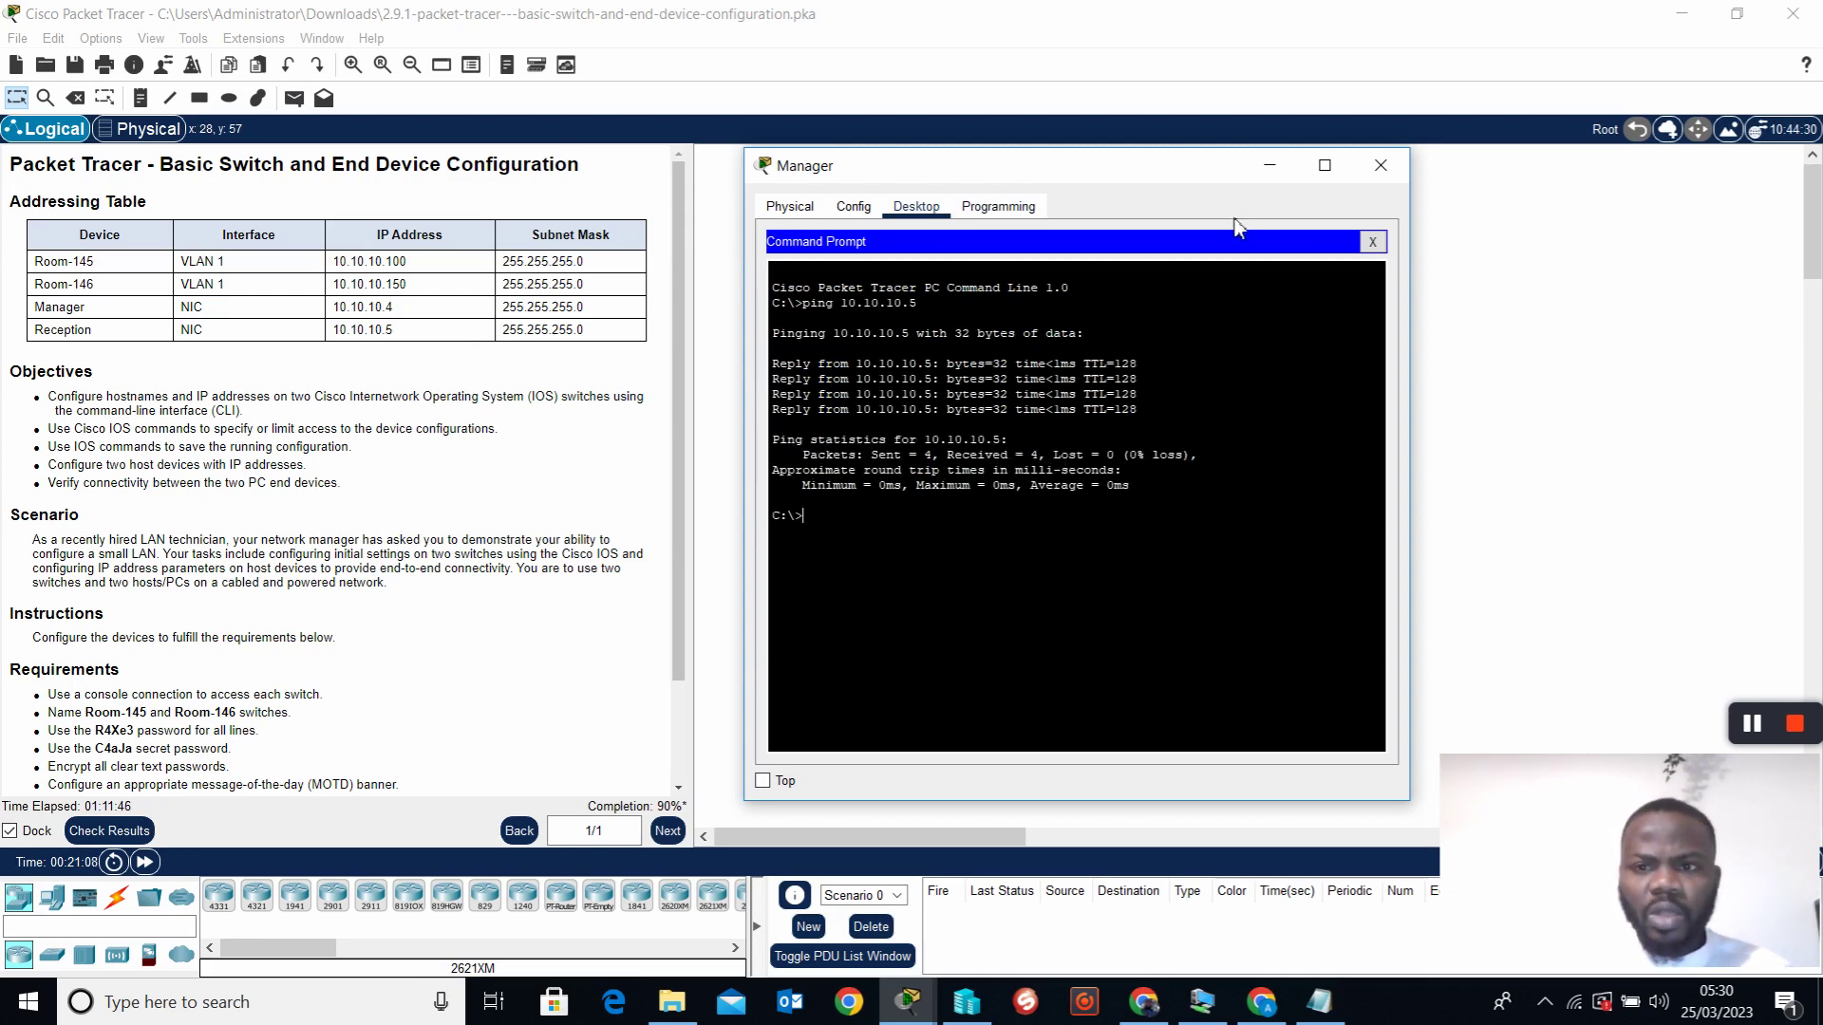
click(1368, 246)
click(1380, 165)
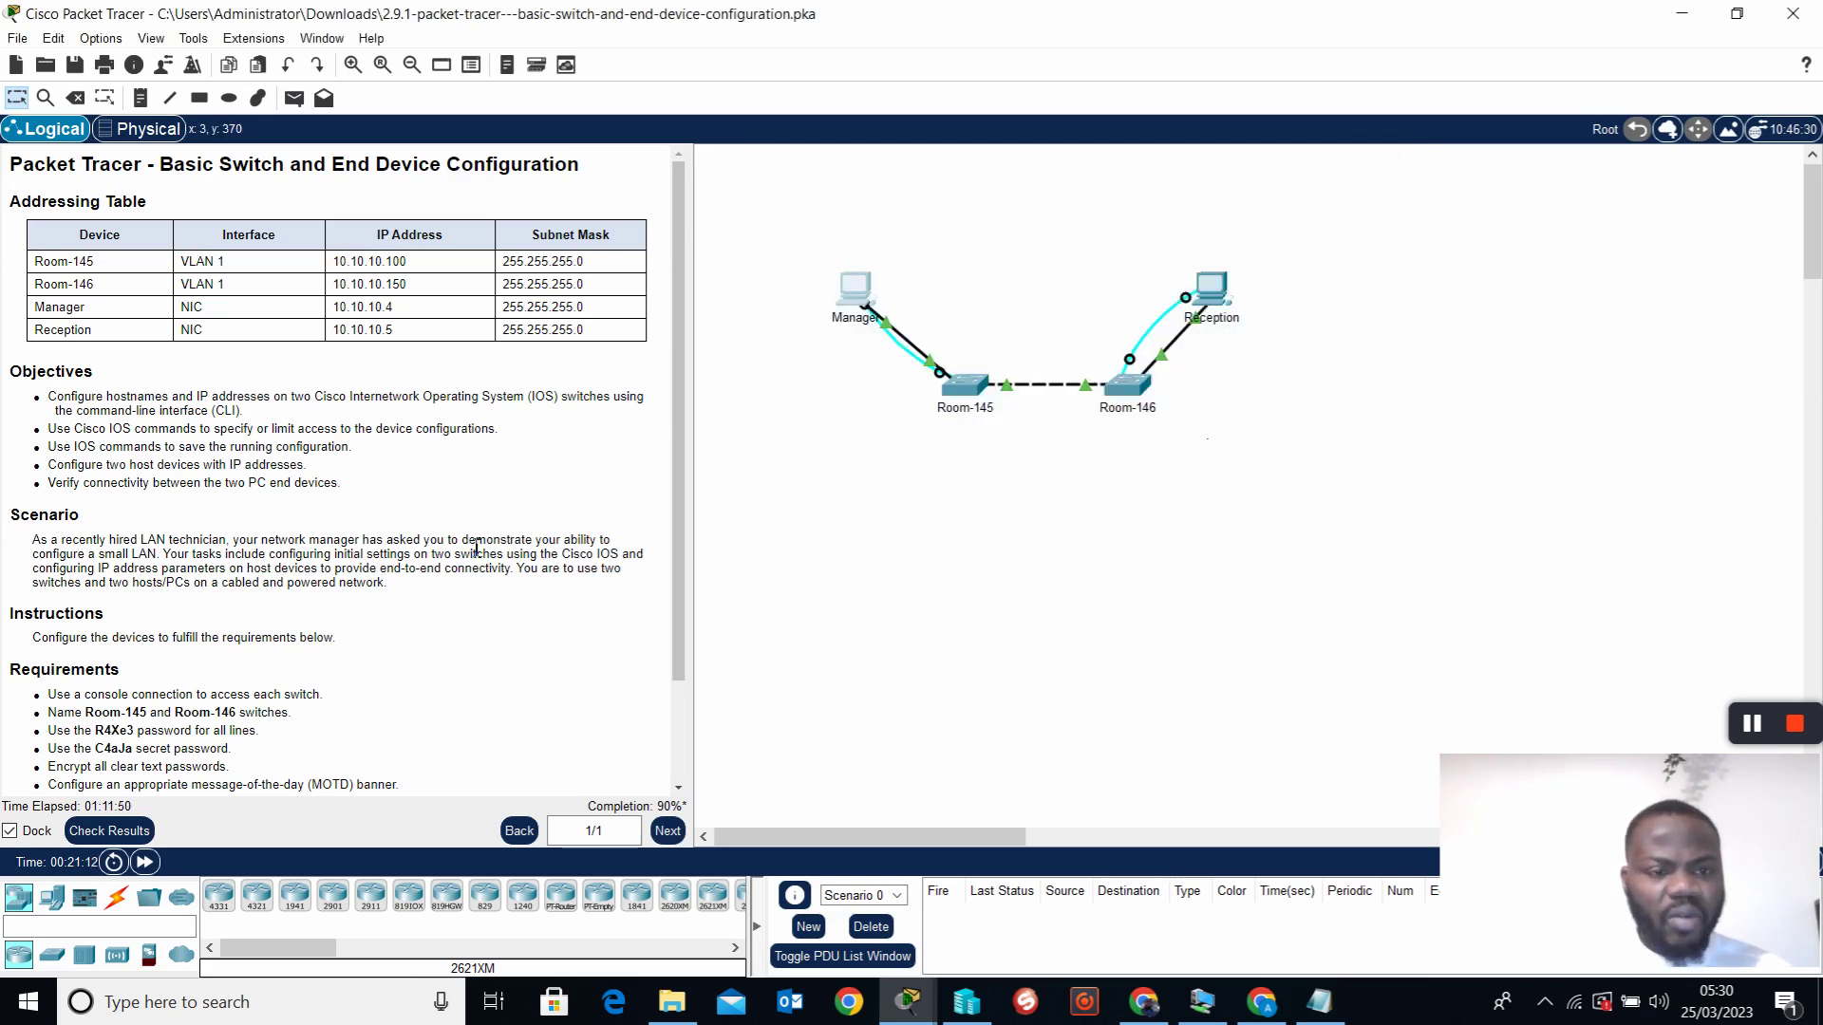
Scroll through the requirements, find Room-145's configuration locked, and reopen the Manager PC
scroll(500, 591, down, 3)
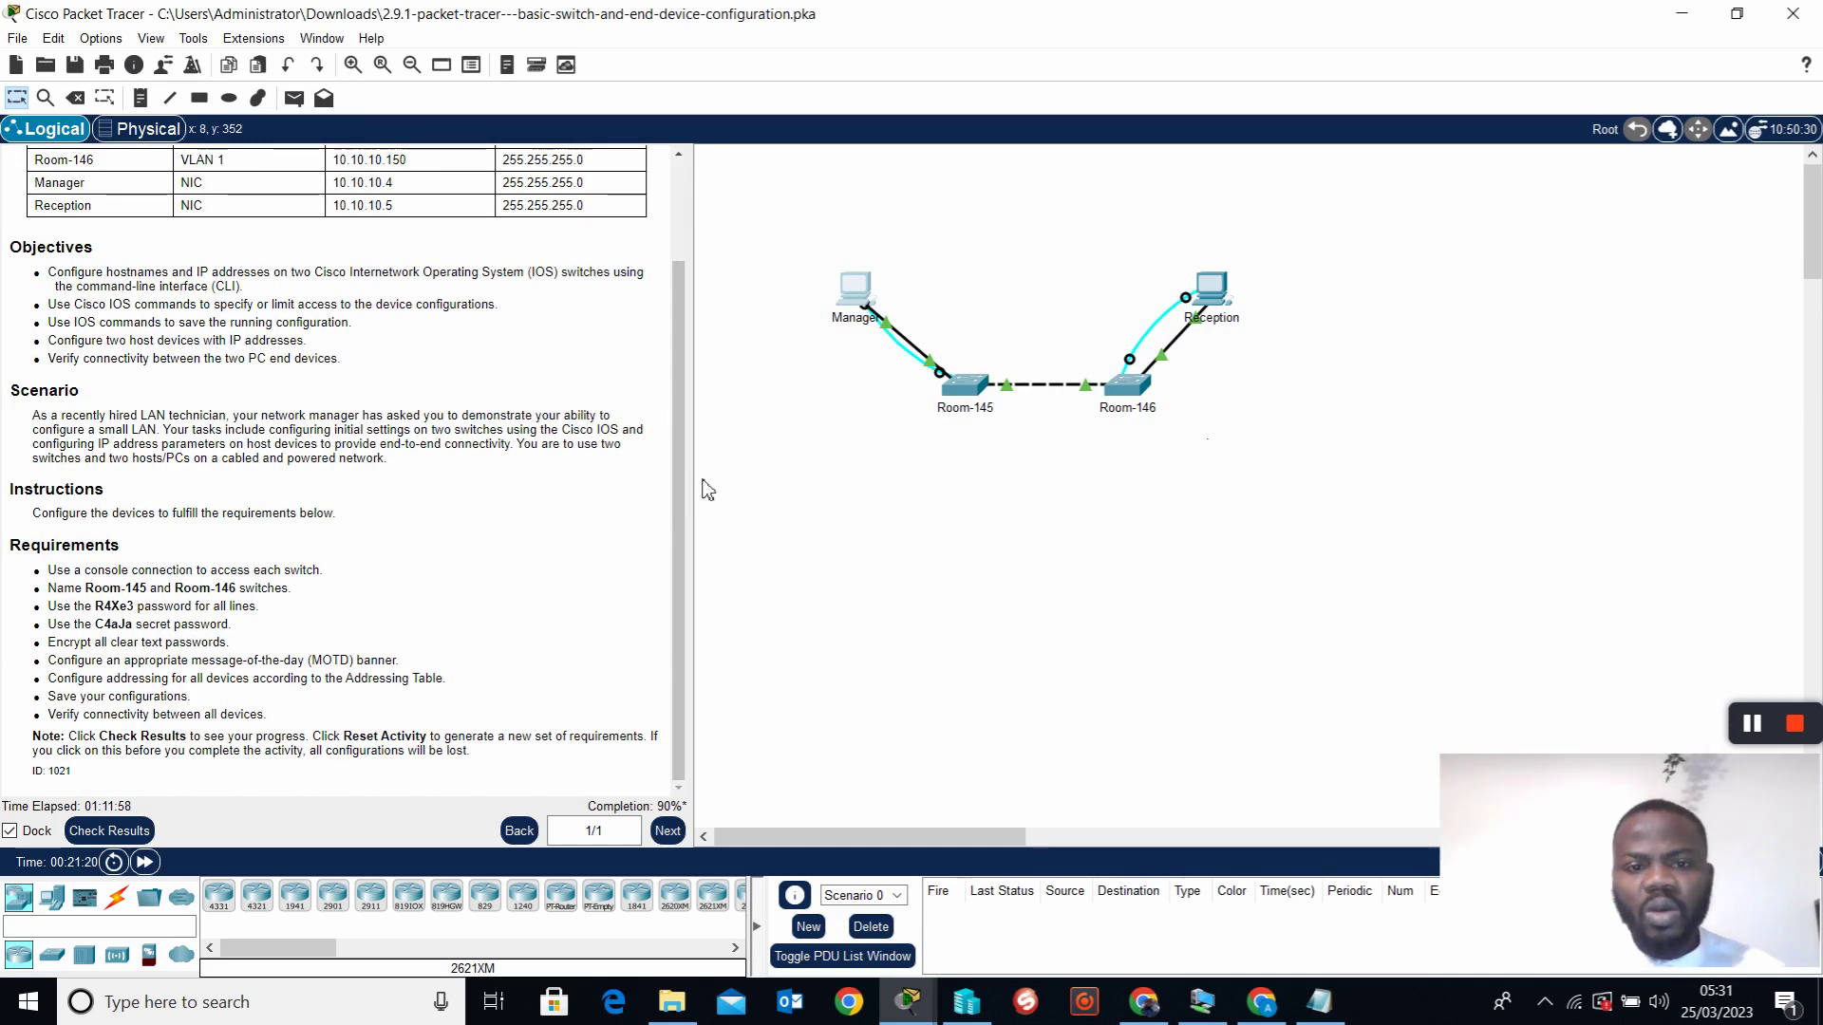
drag(682, 486, 679, 387)
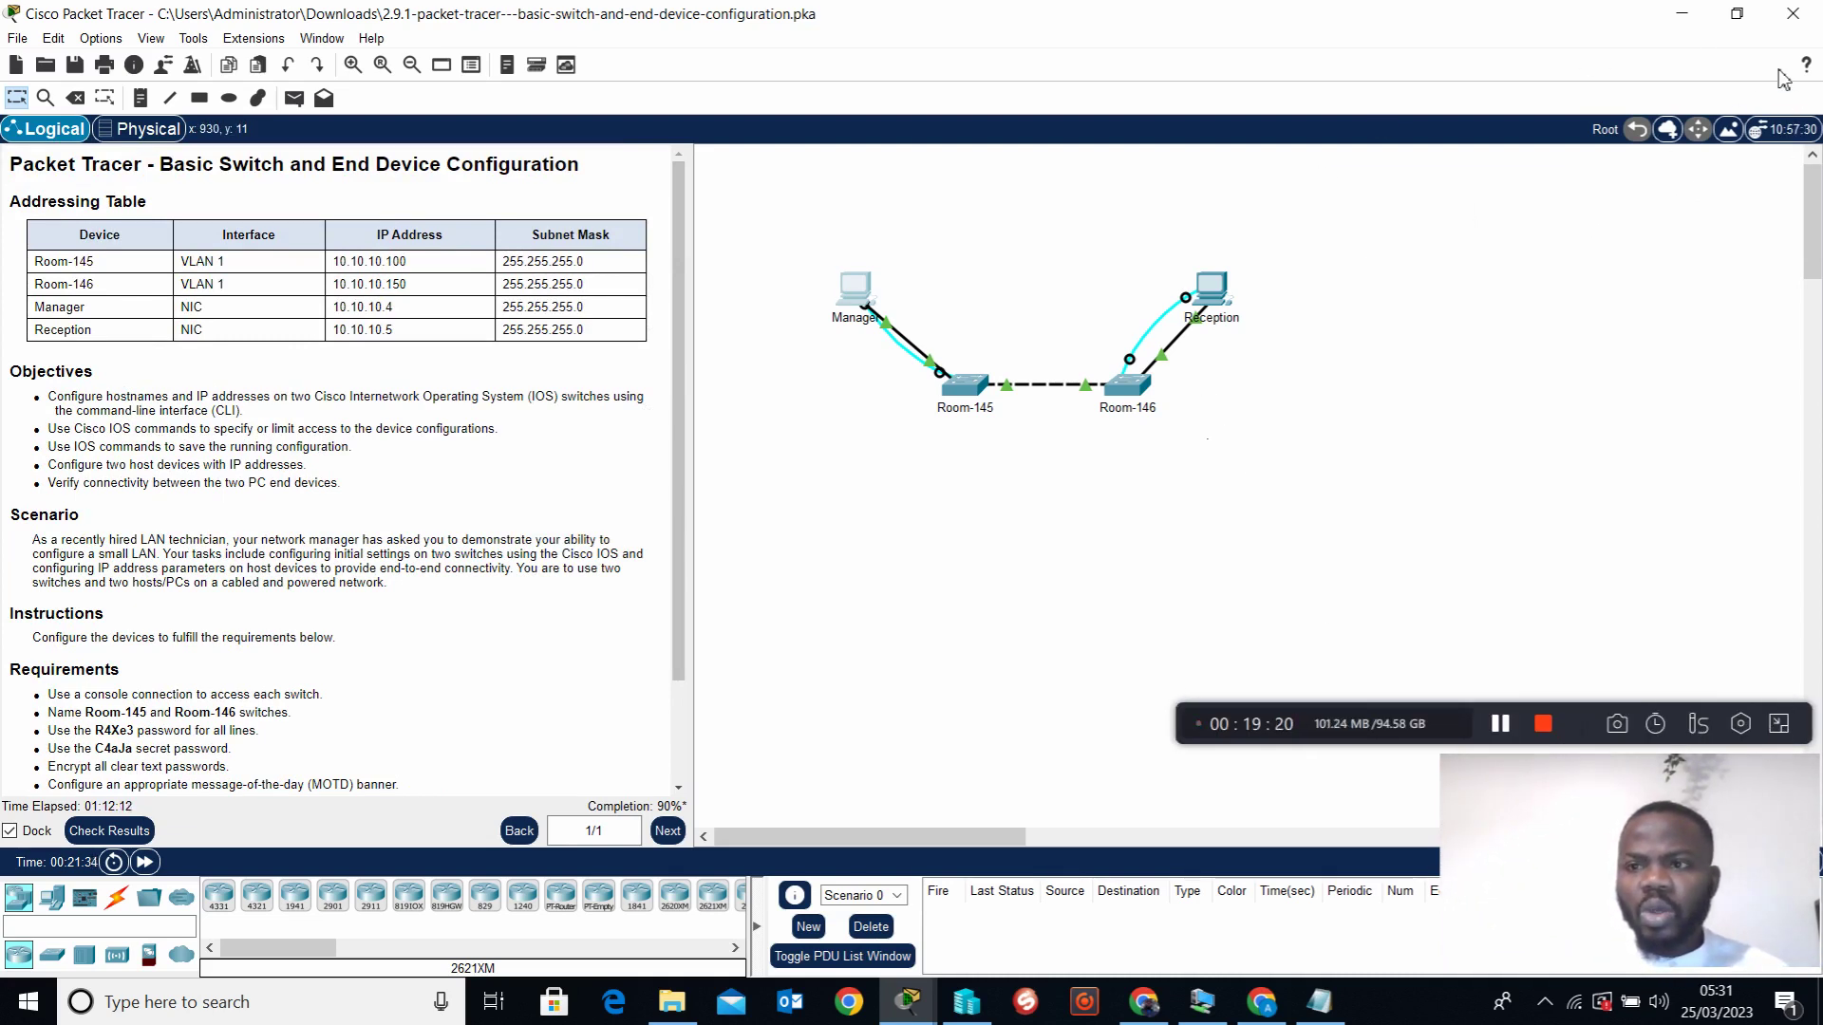
click(978, 397)
click(1017, 527)
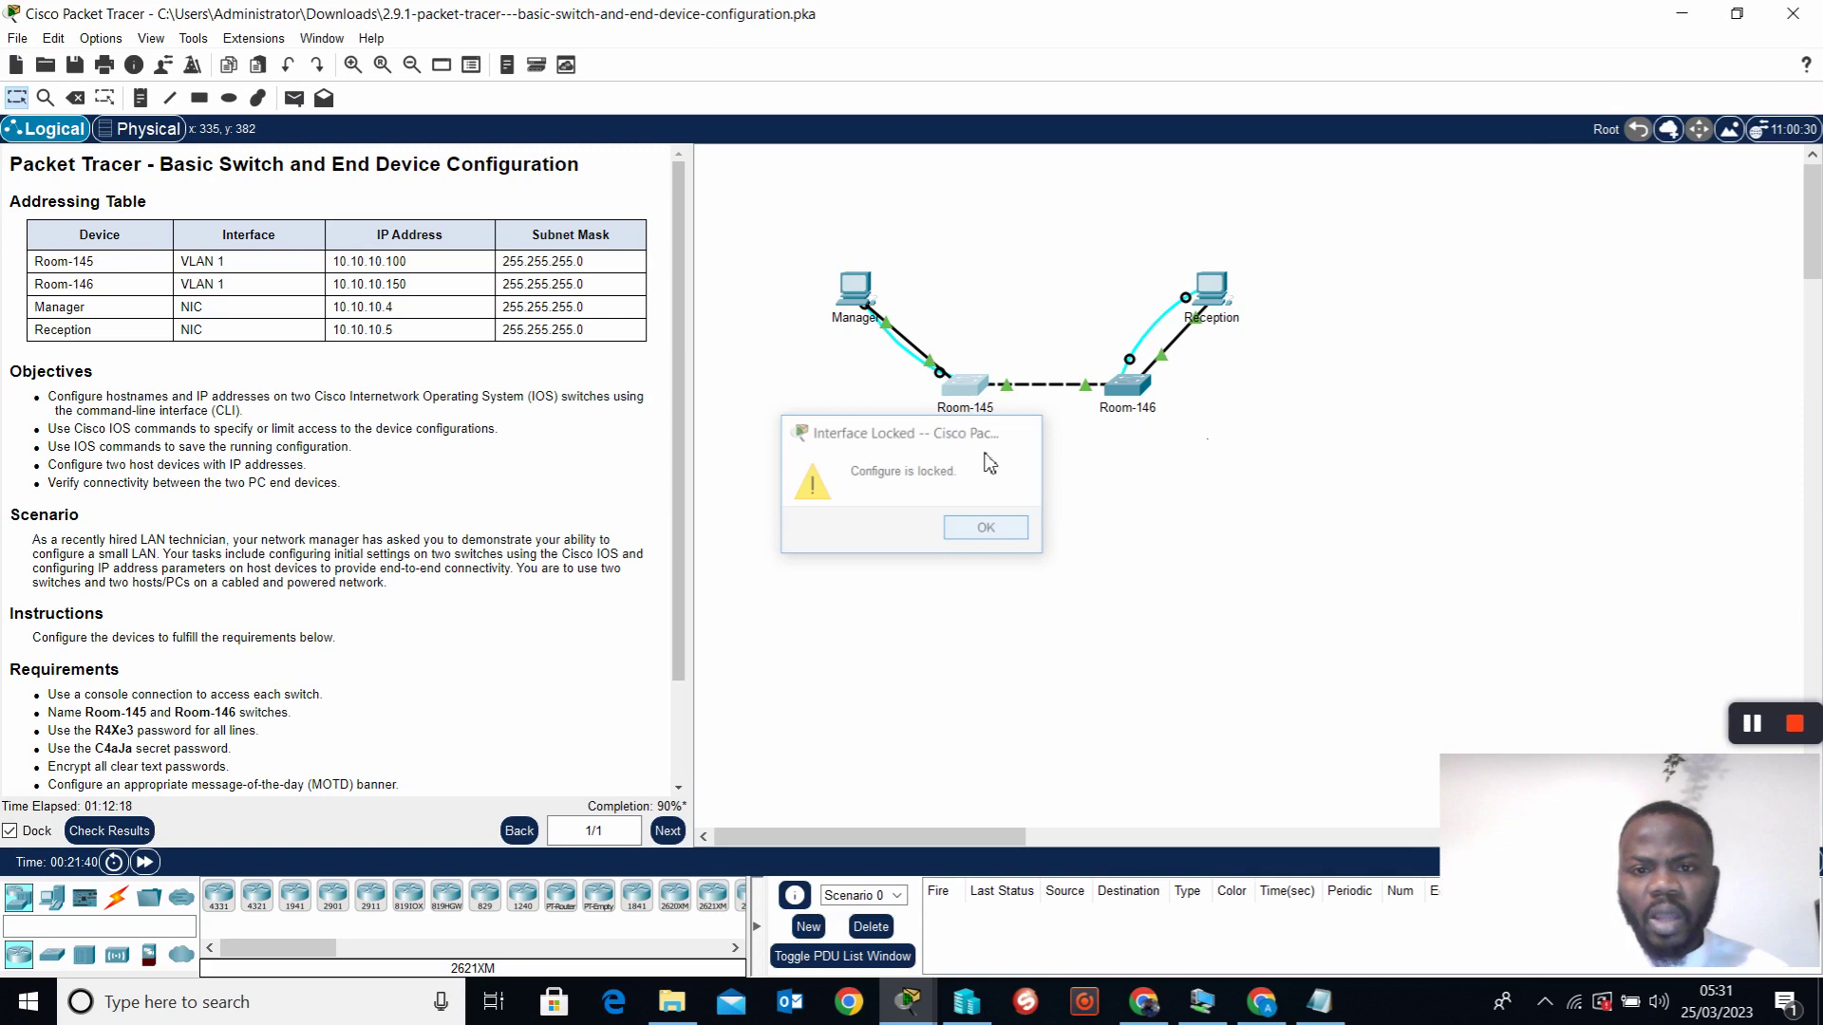
click(854, 289)
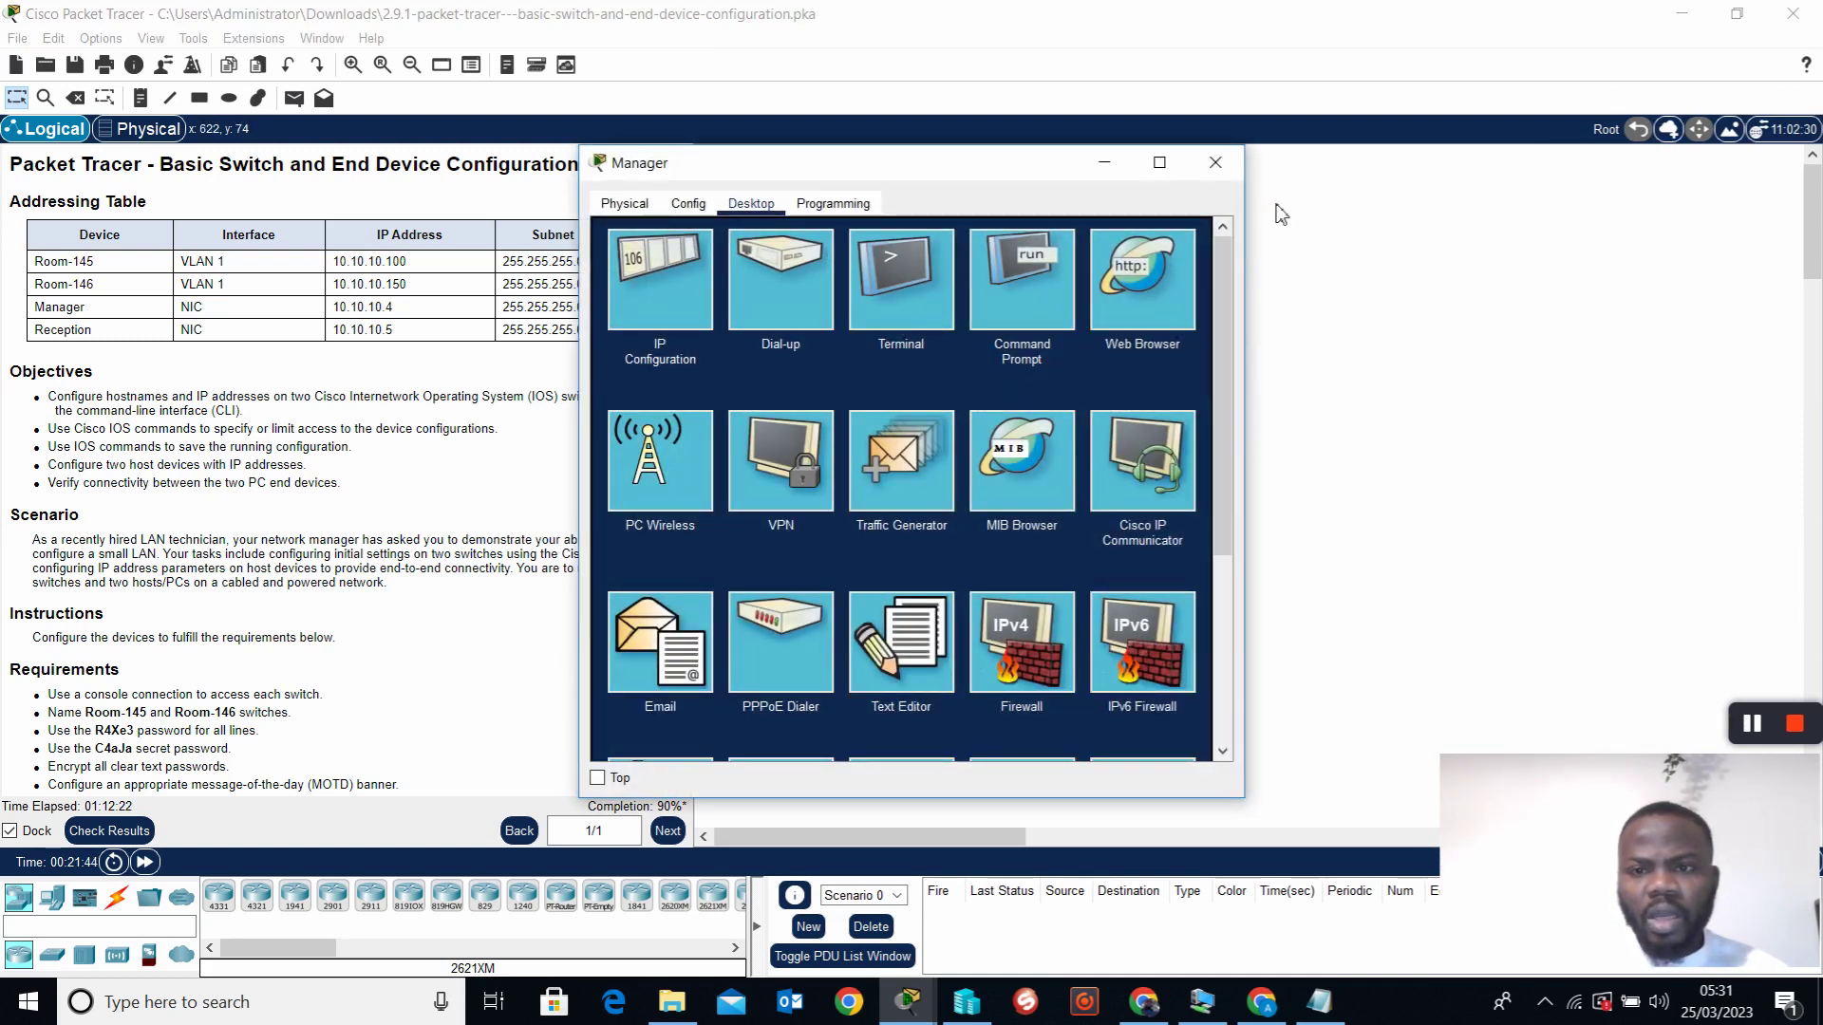
Open a console session to Room-146 from the Reception PC with default settings
click(1215, 162)
click(1213, 289)
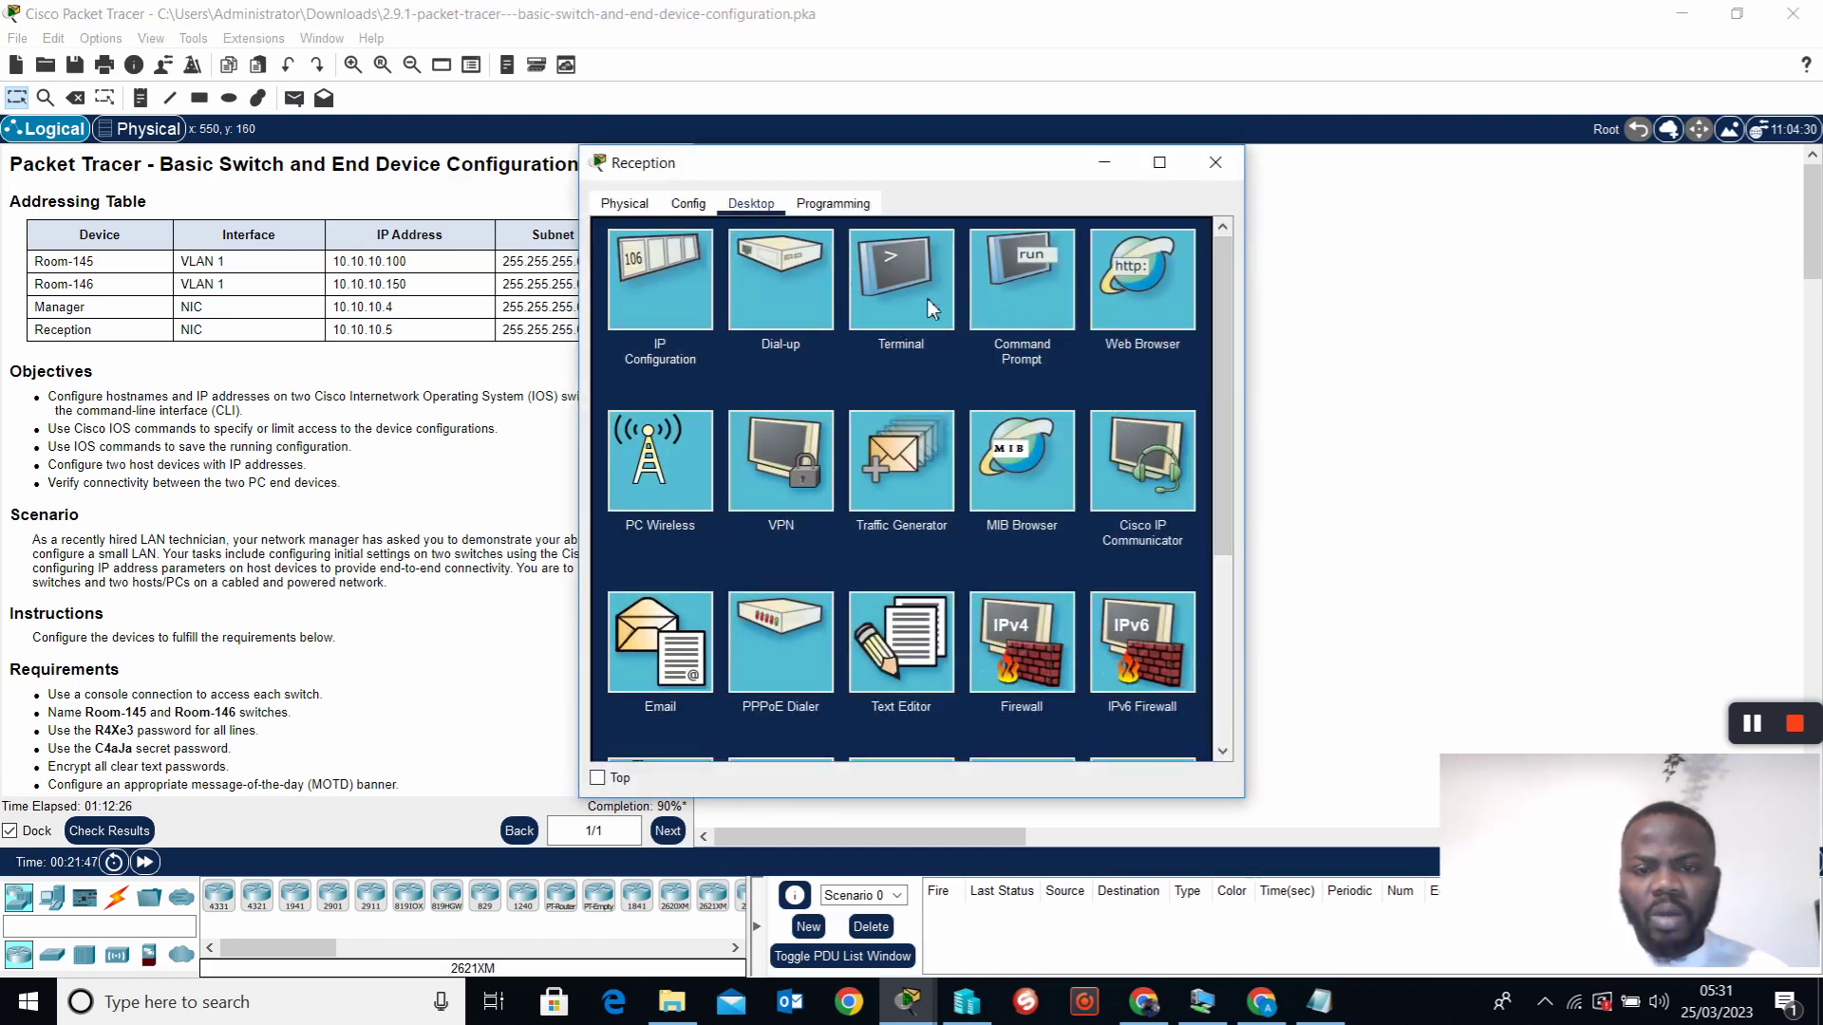
click(886, 283)
click(1173, 432)
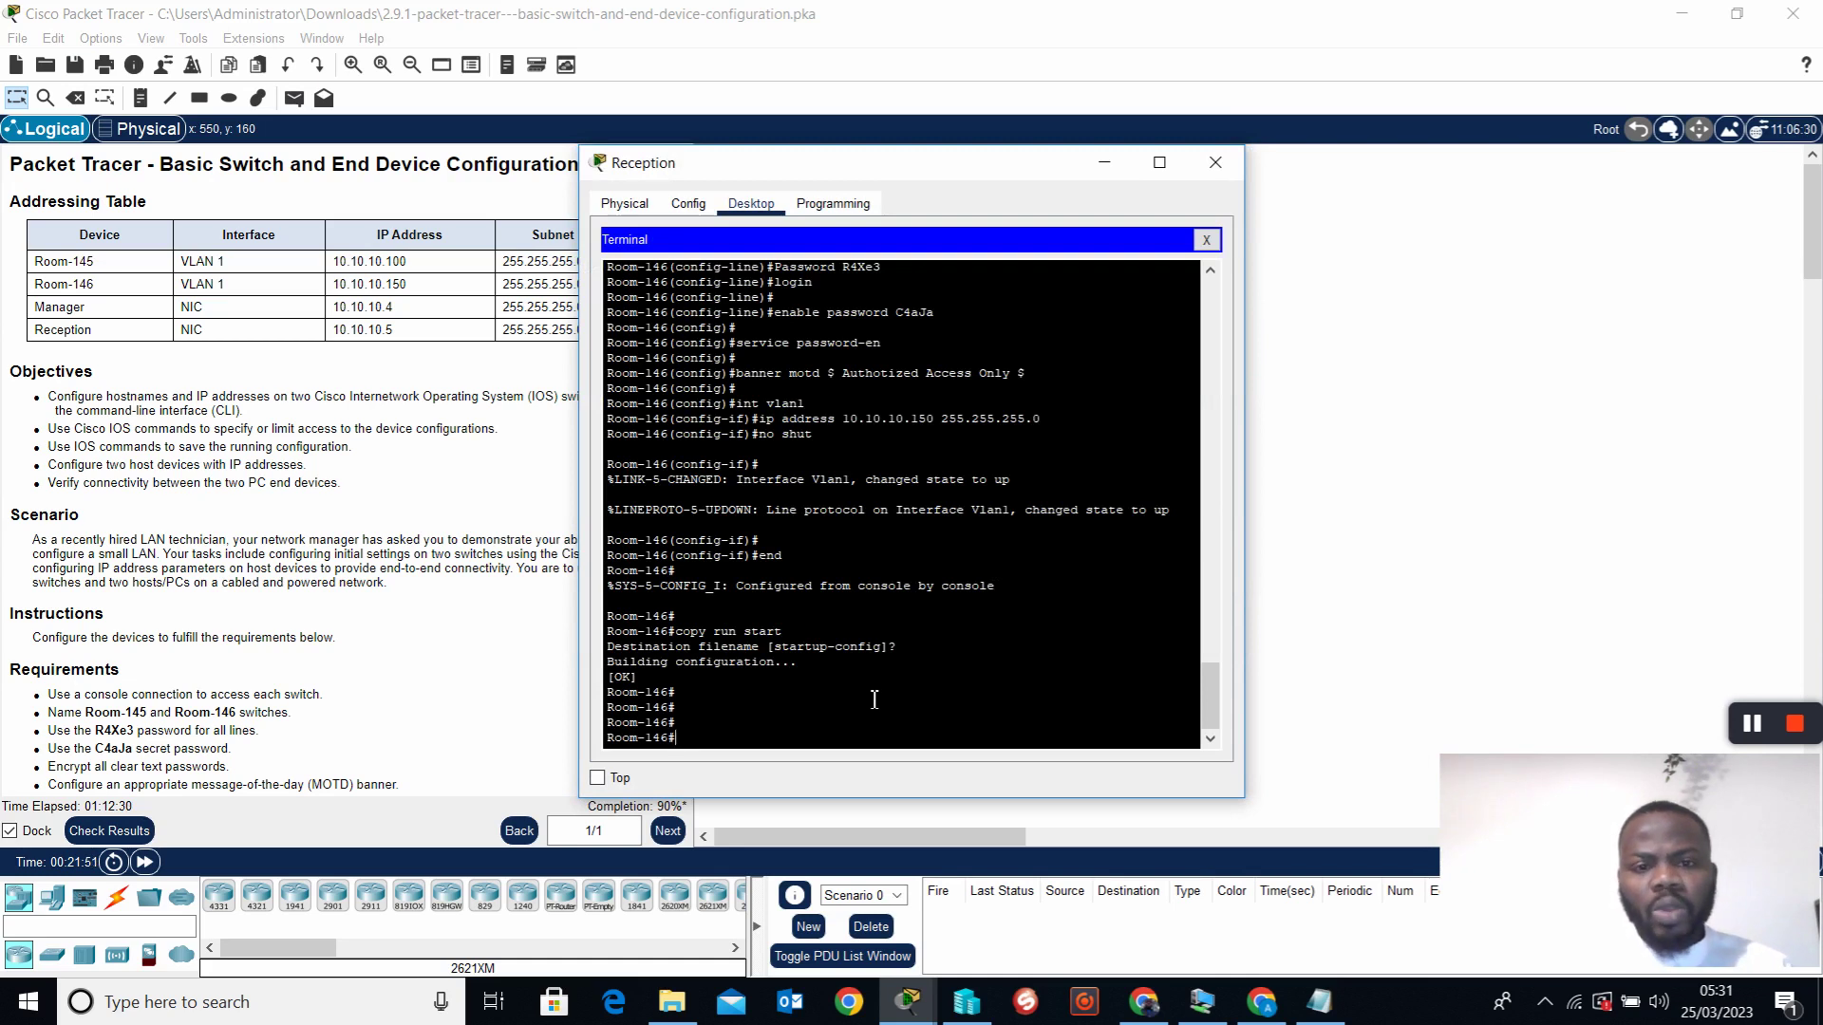
scroll(959, 596, up, 5)
scroll(960, 593, down, 3)
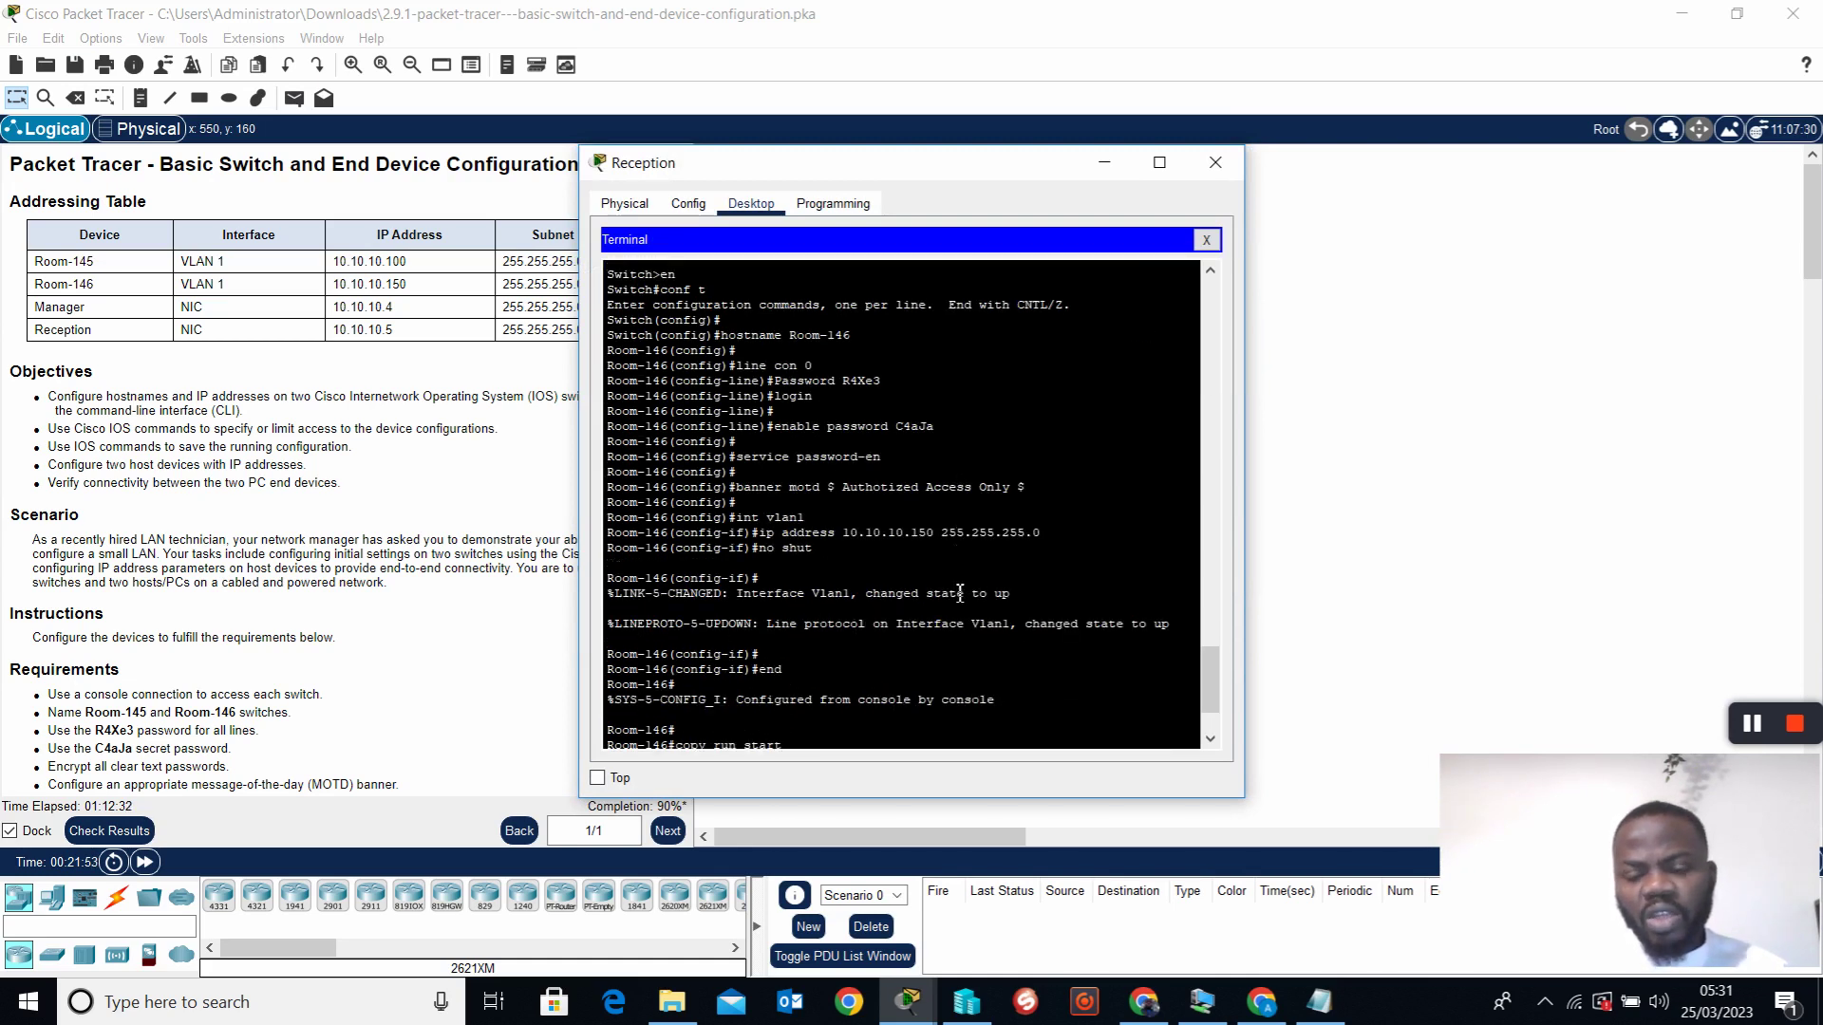
scroll(960, 594, down, 2)
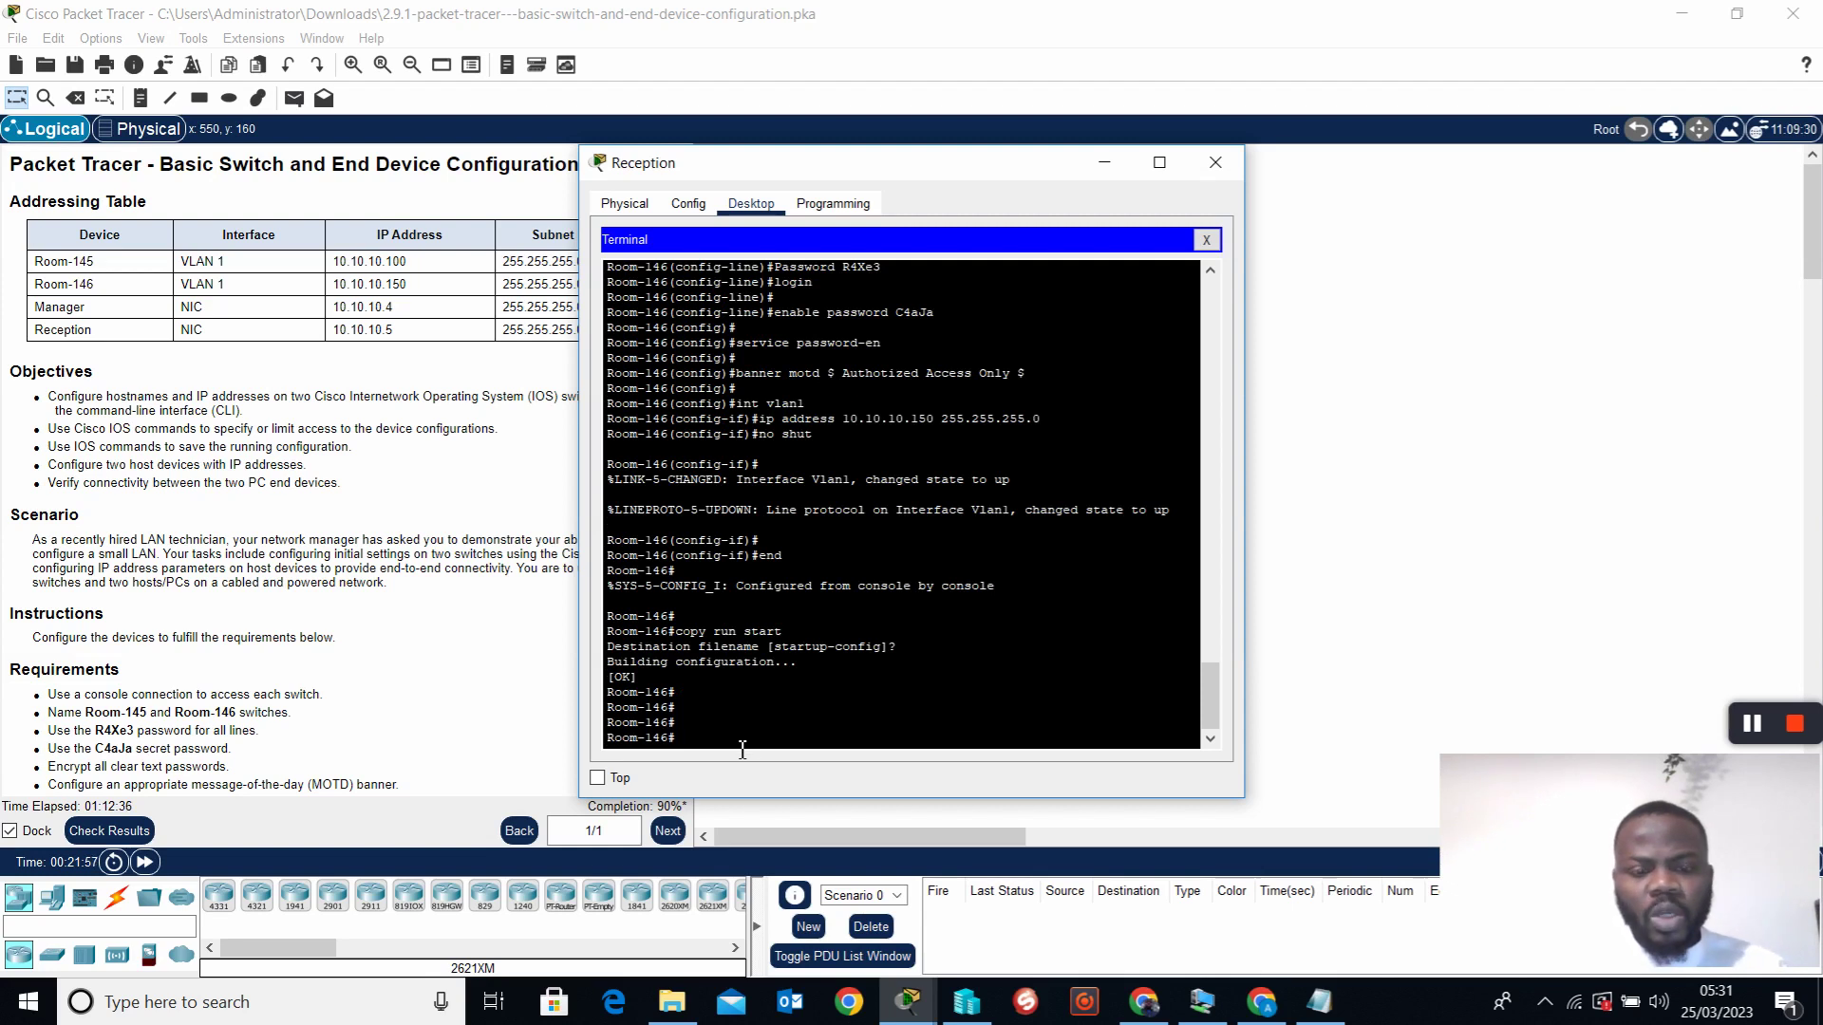
Erase Room-146's startup-config and confirm the deletion
text(erase )
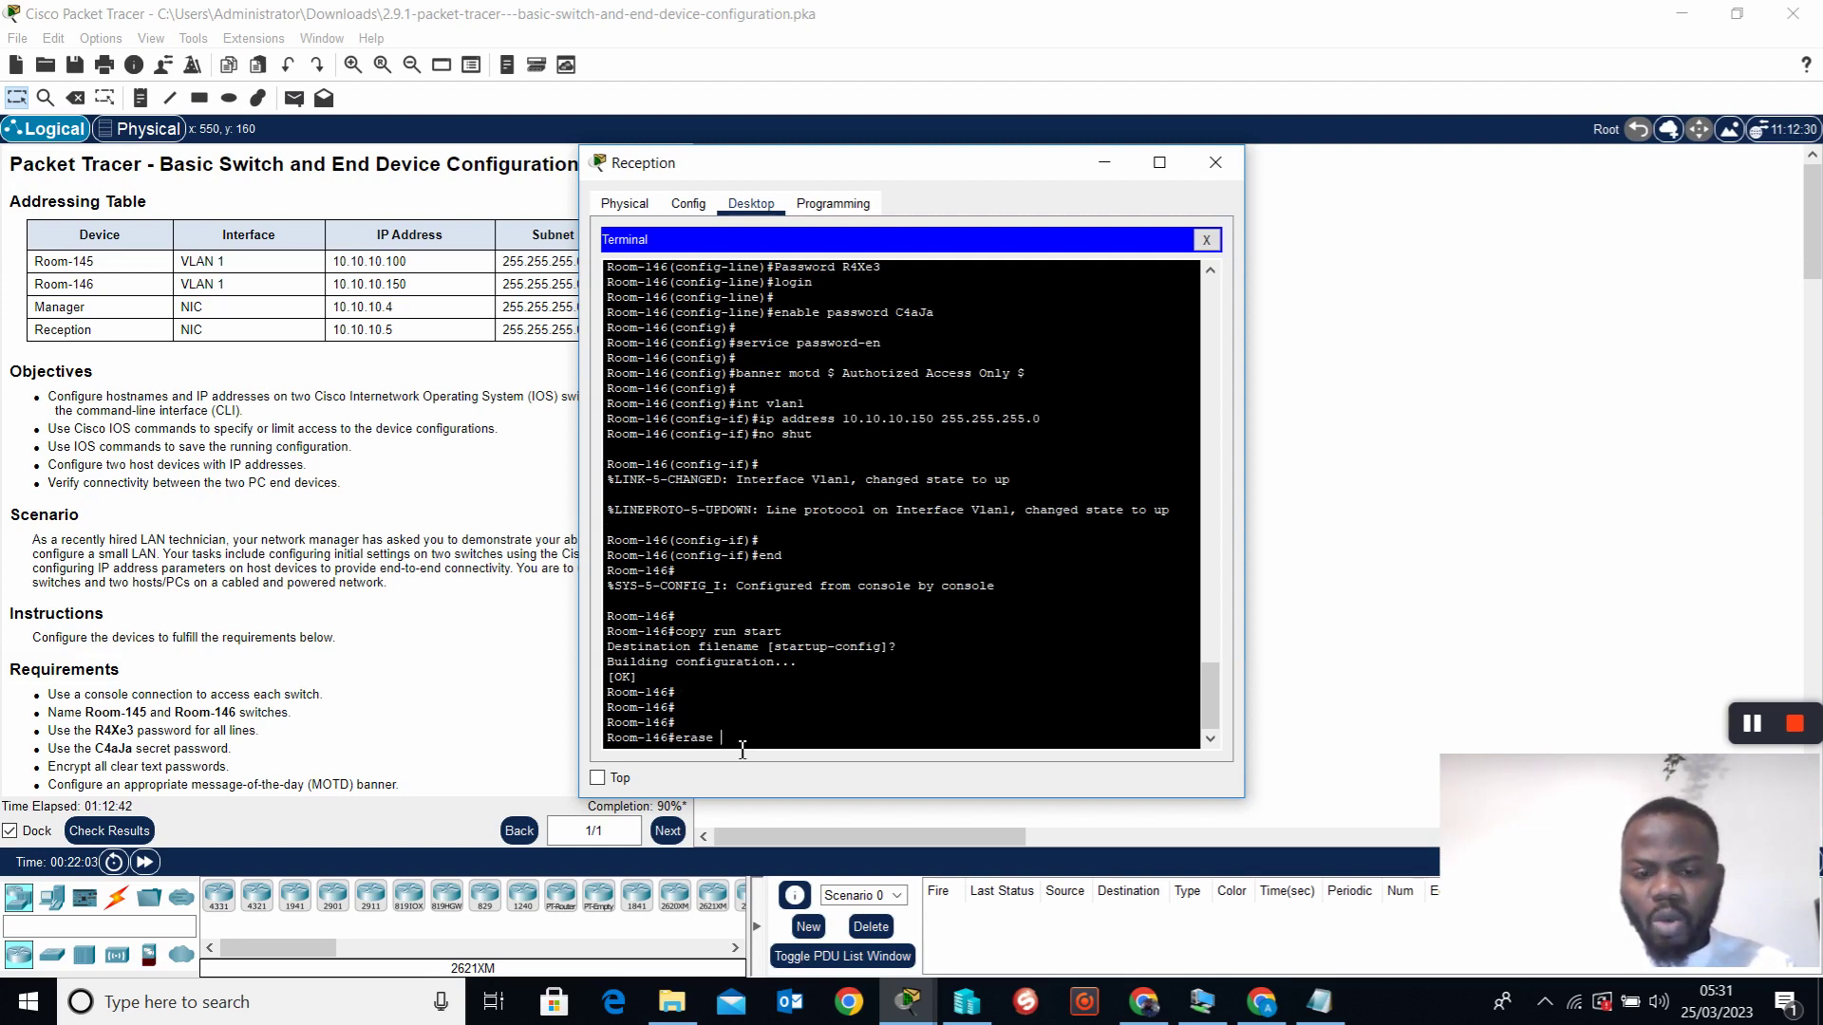
text(?)
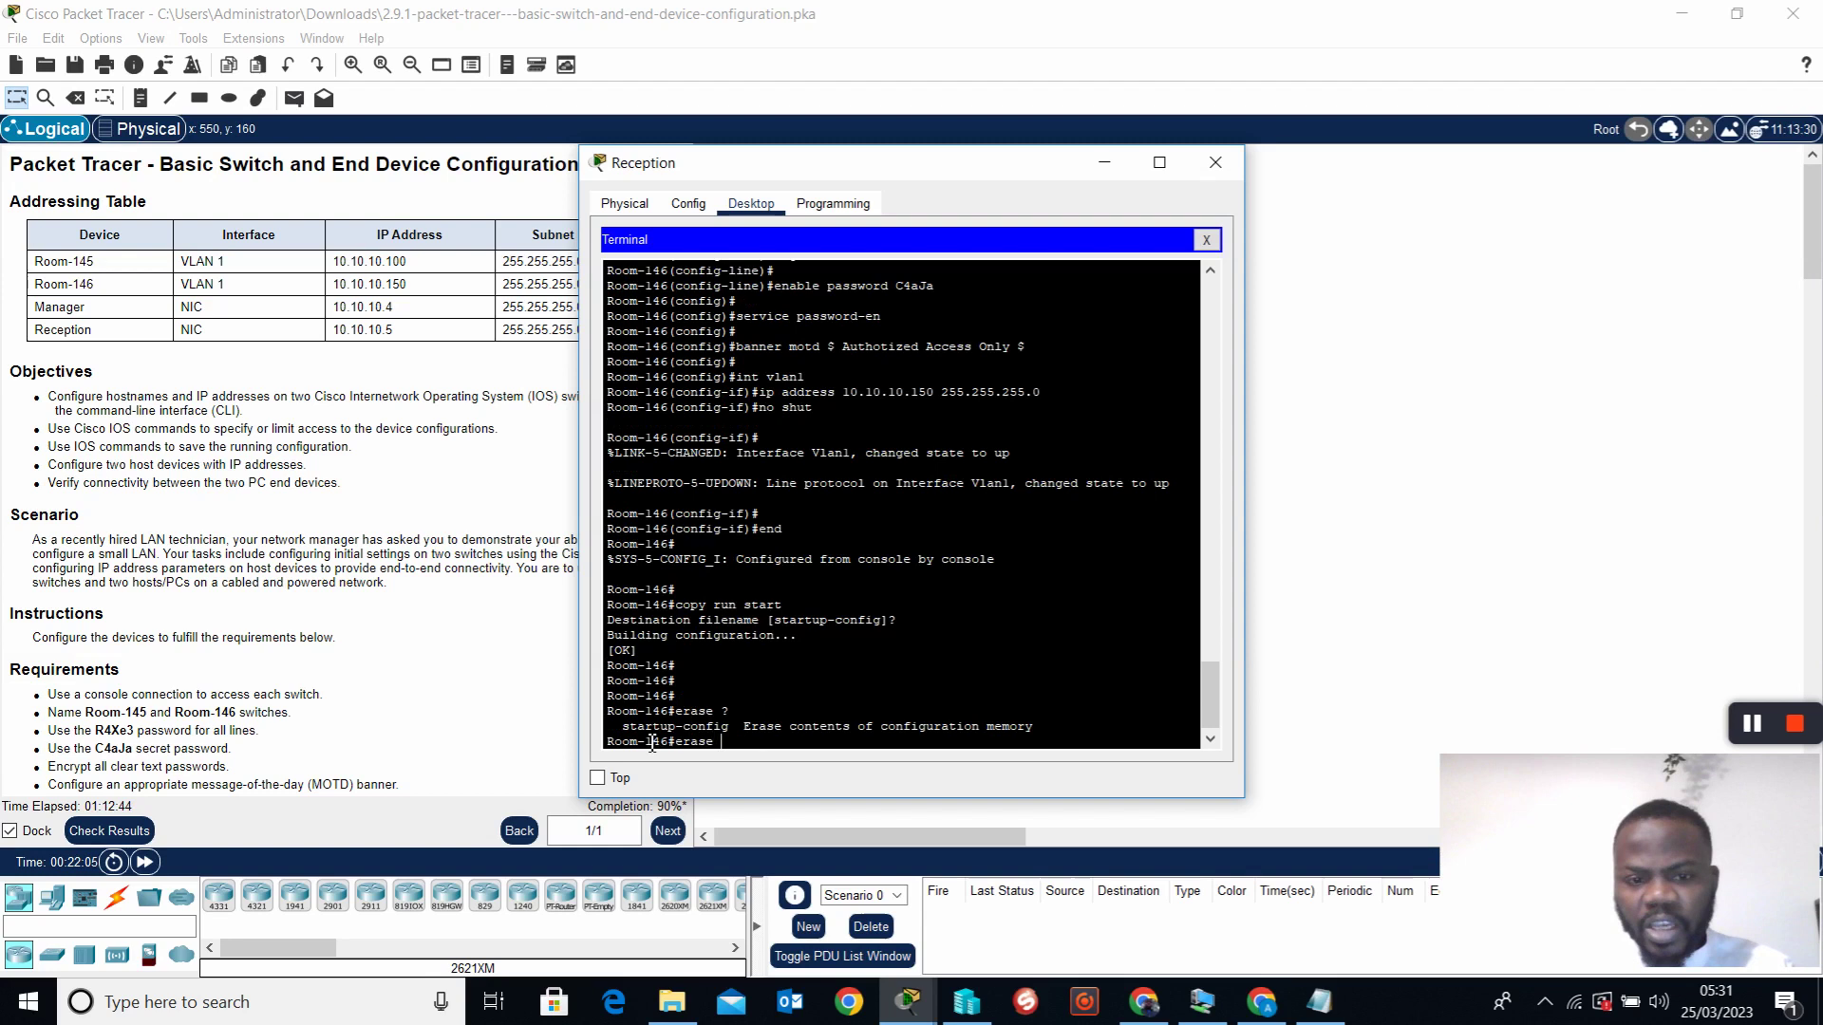
drag(623, 727, 734, 740)
click(724, 738)
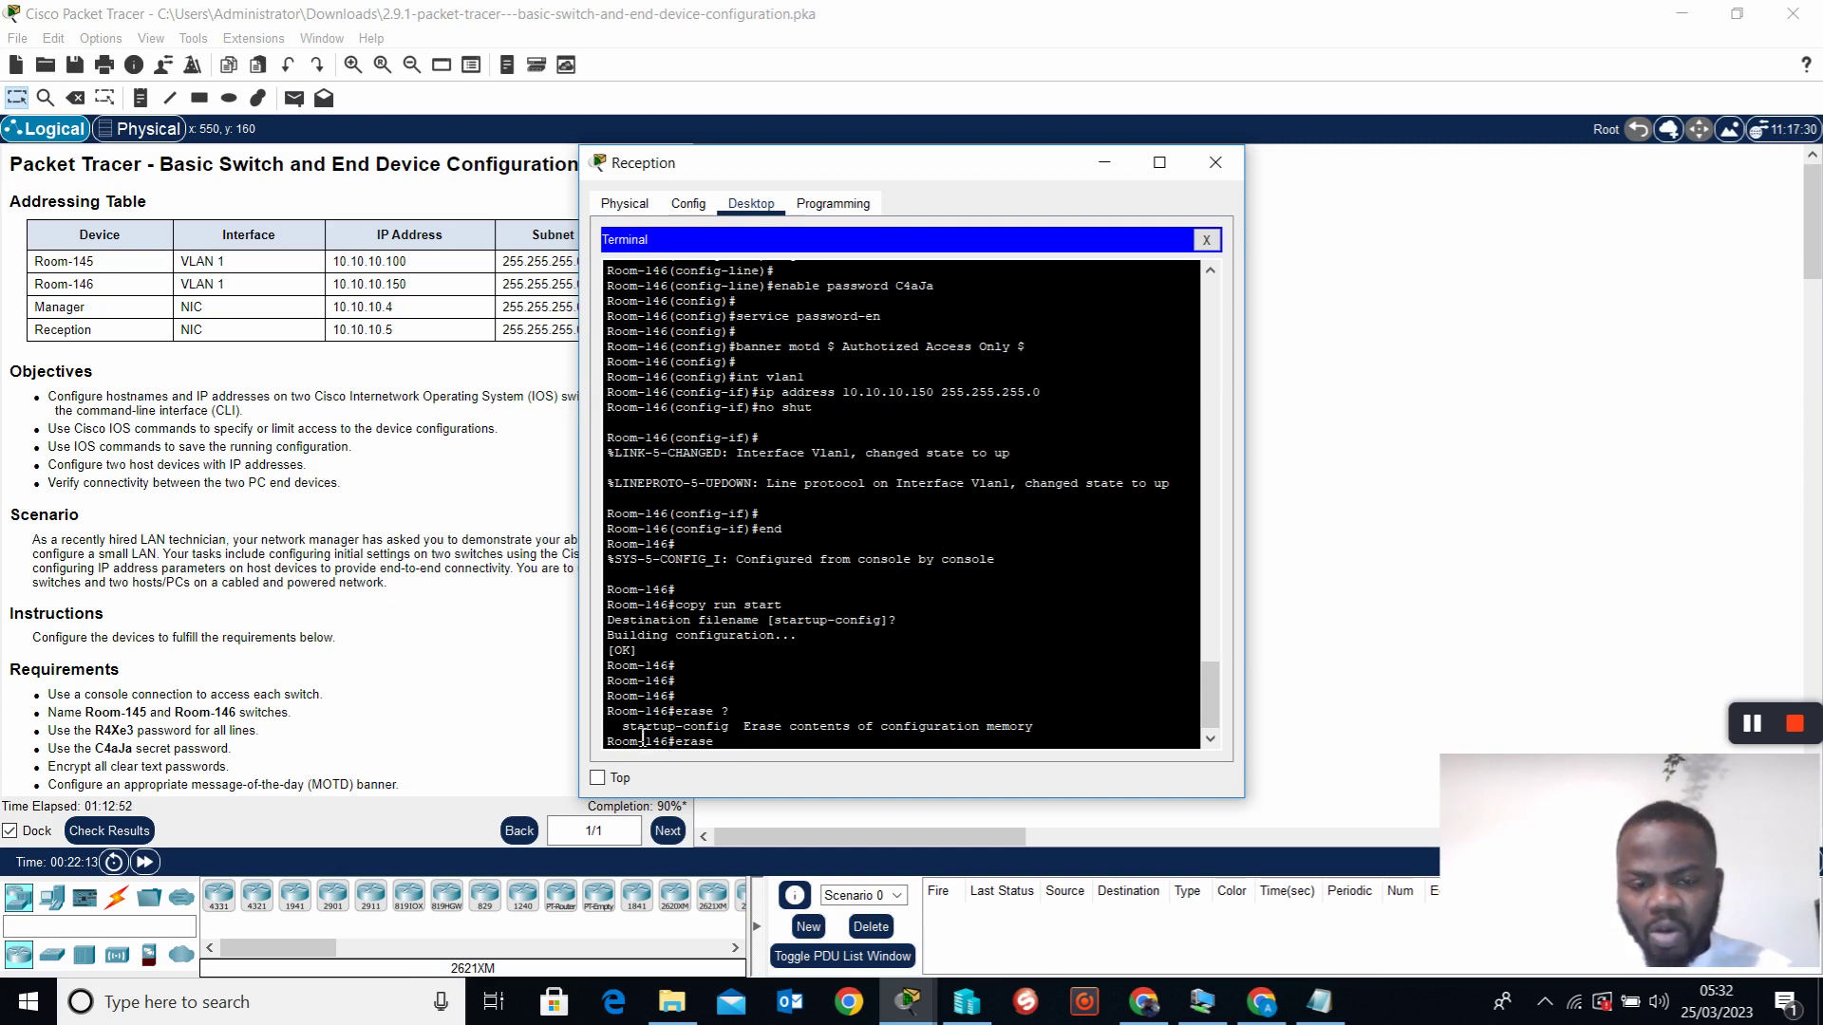
text(start)
key(Tab)
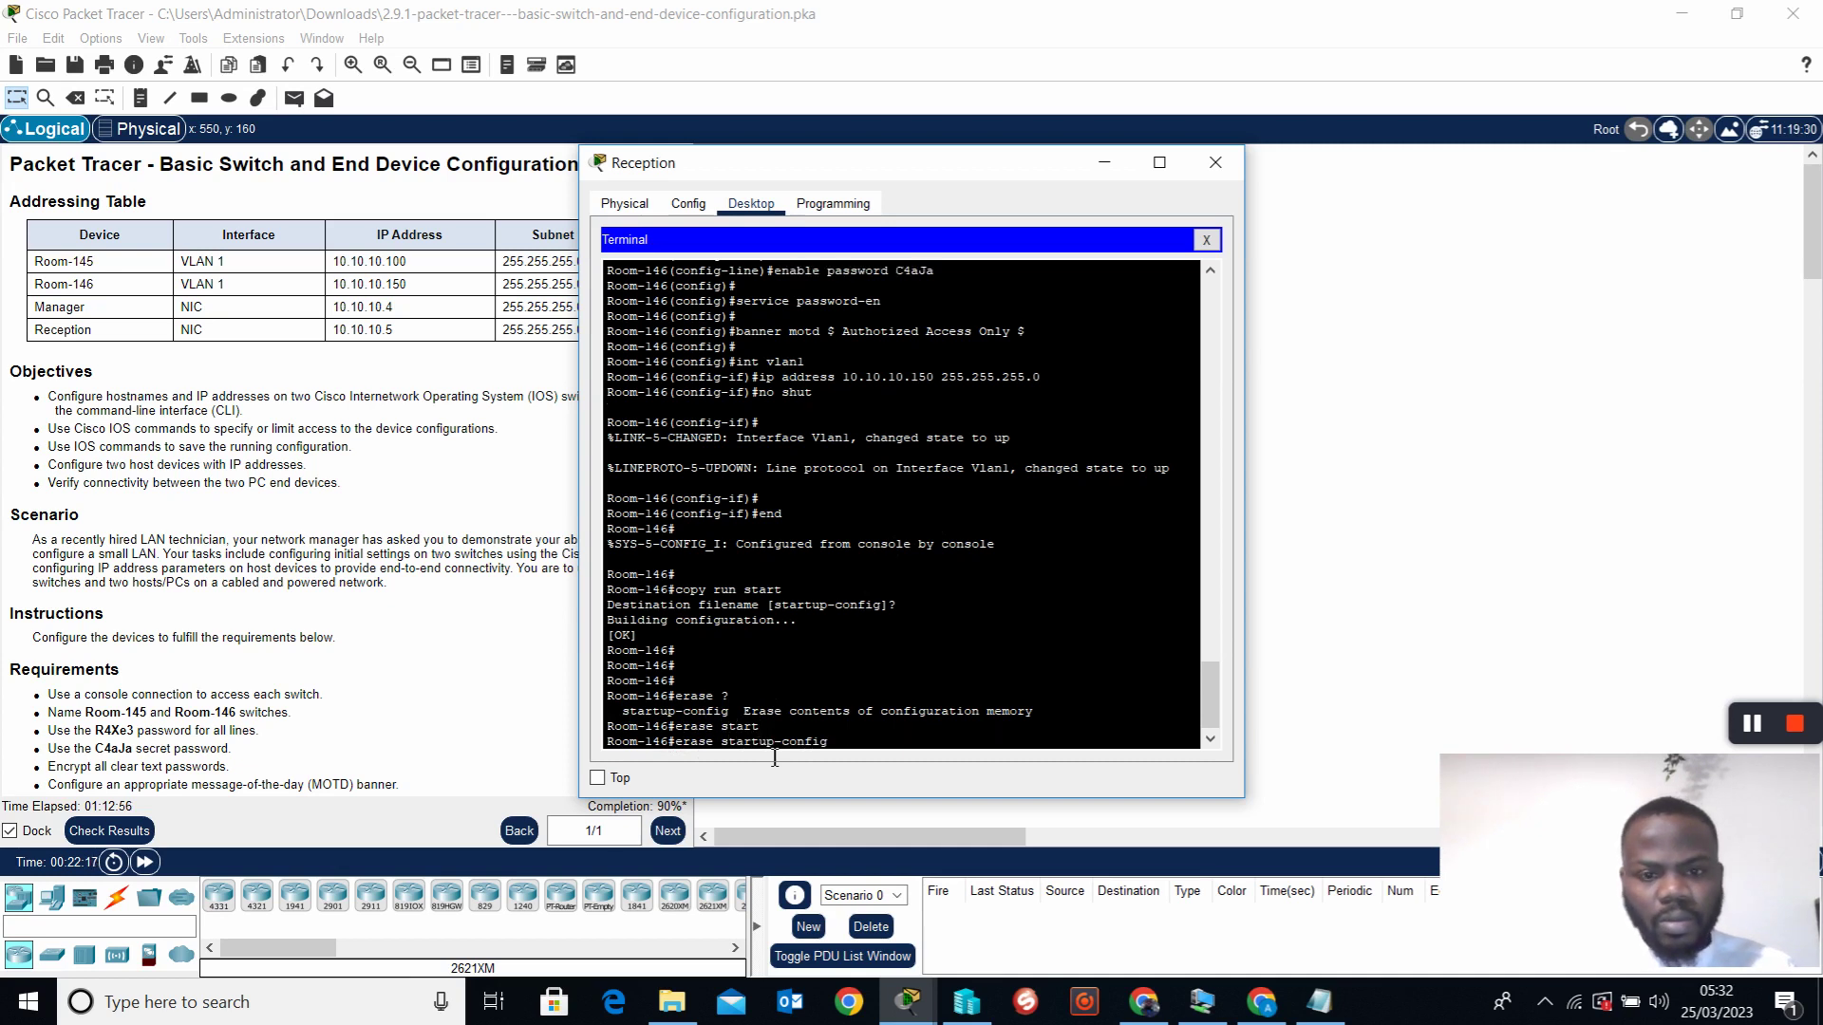
key(Return)
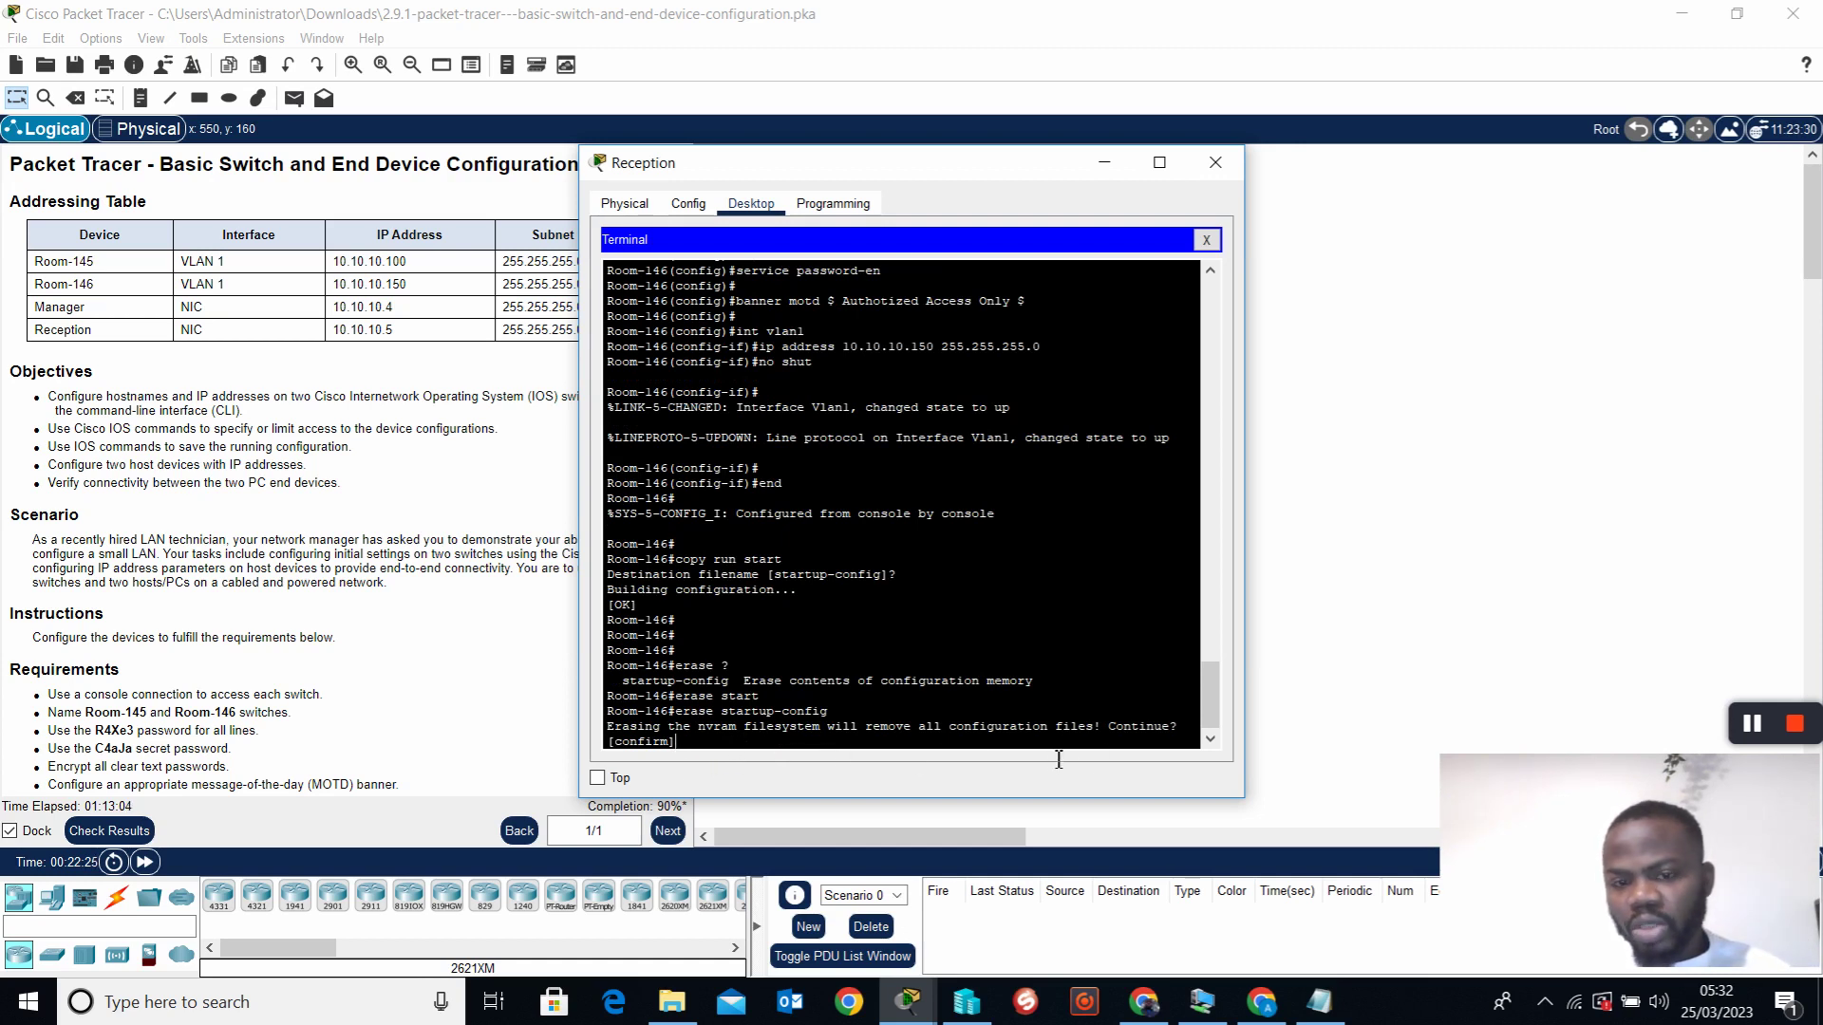
key(Return)
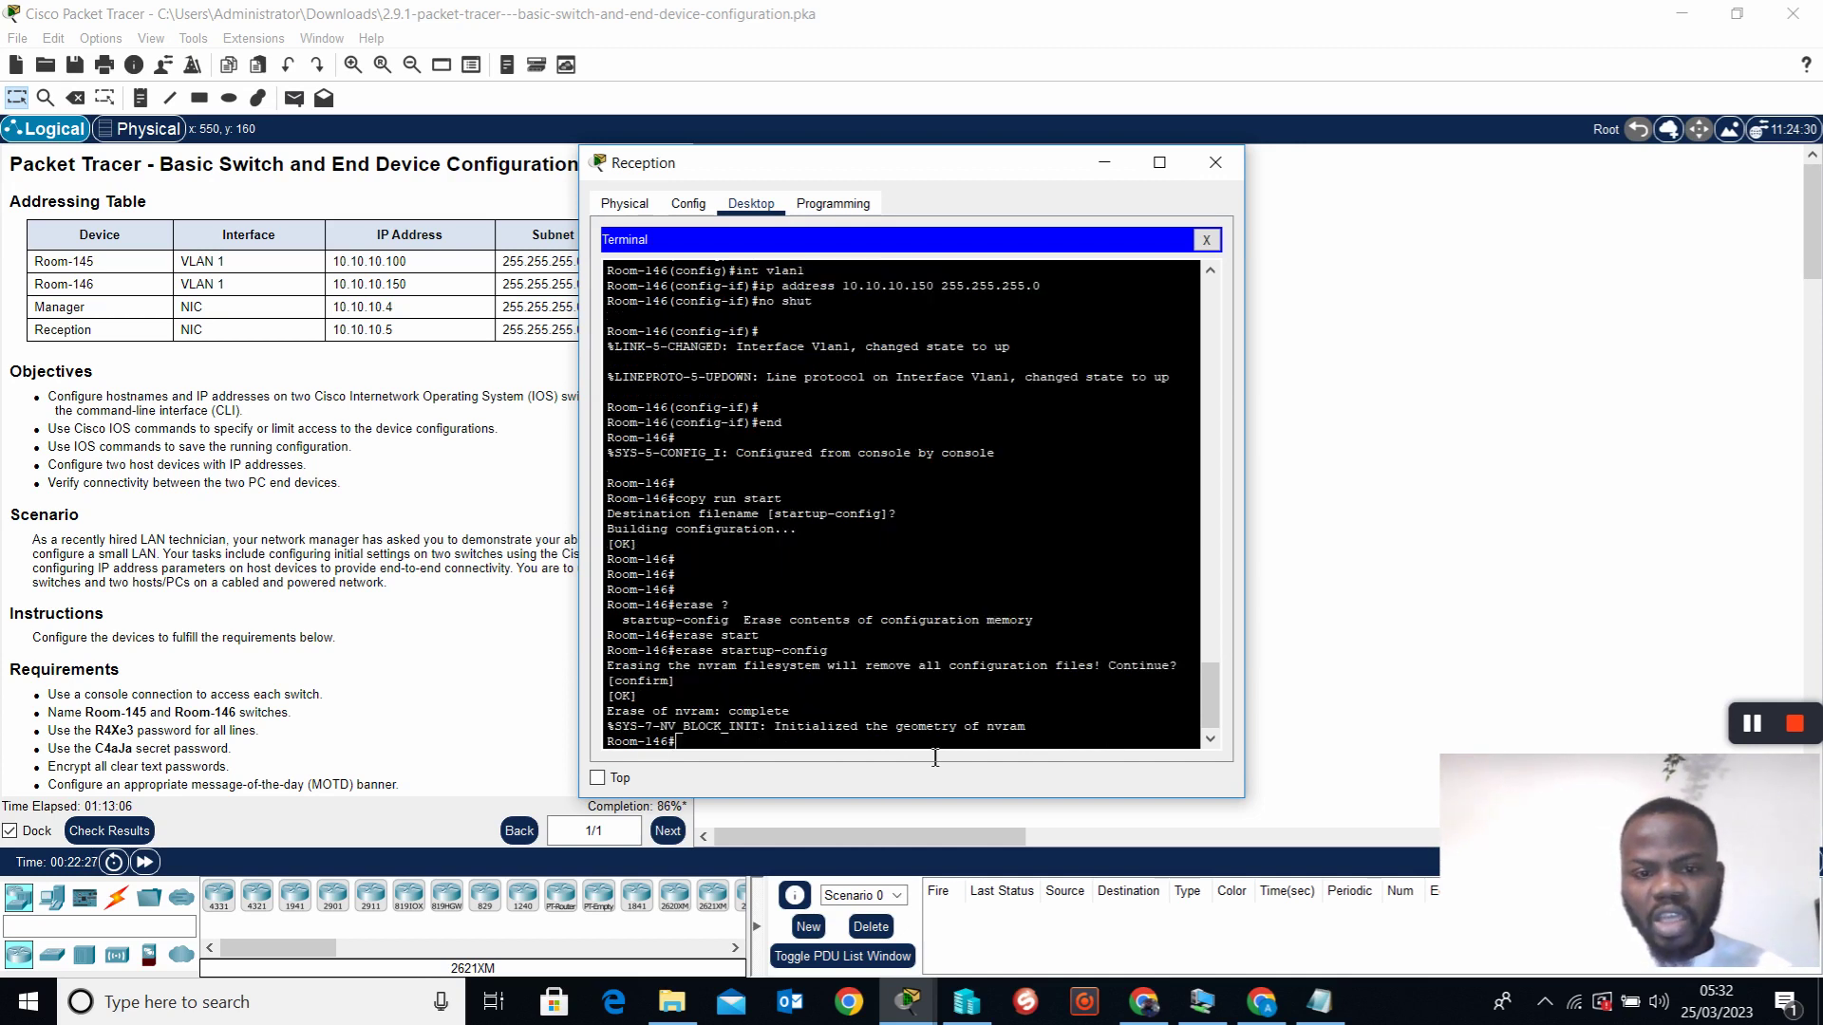
key(Return)
key(Return)
key(Return)
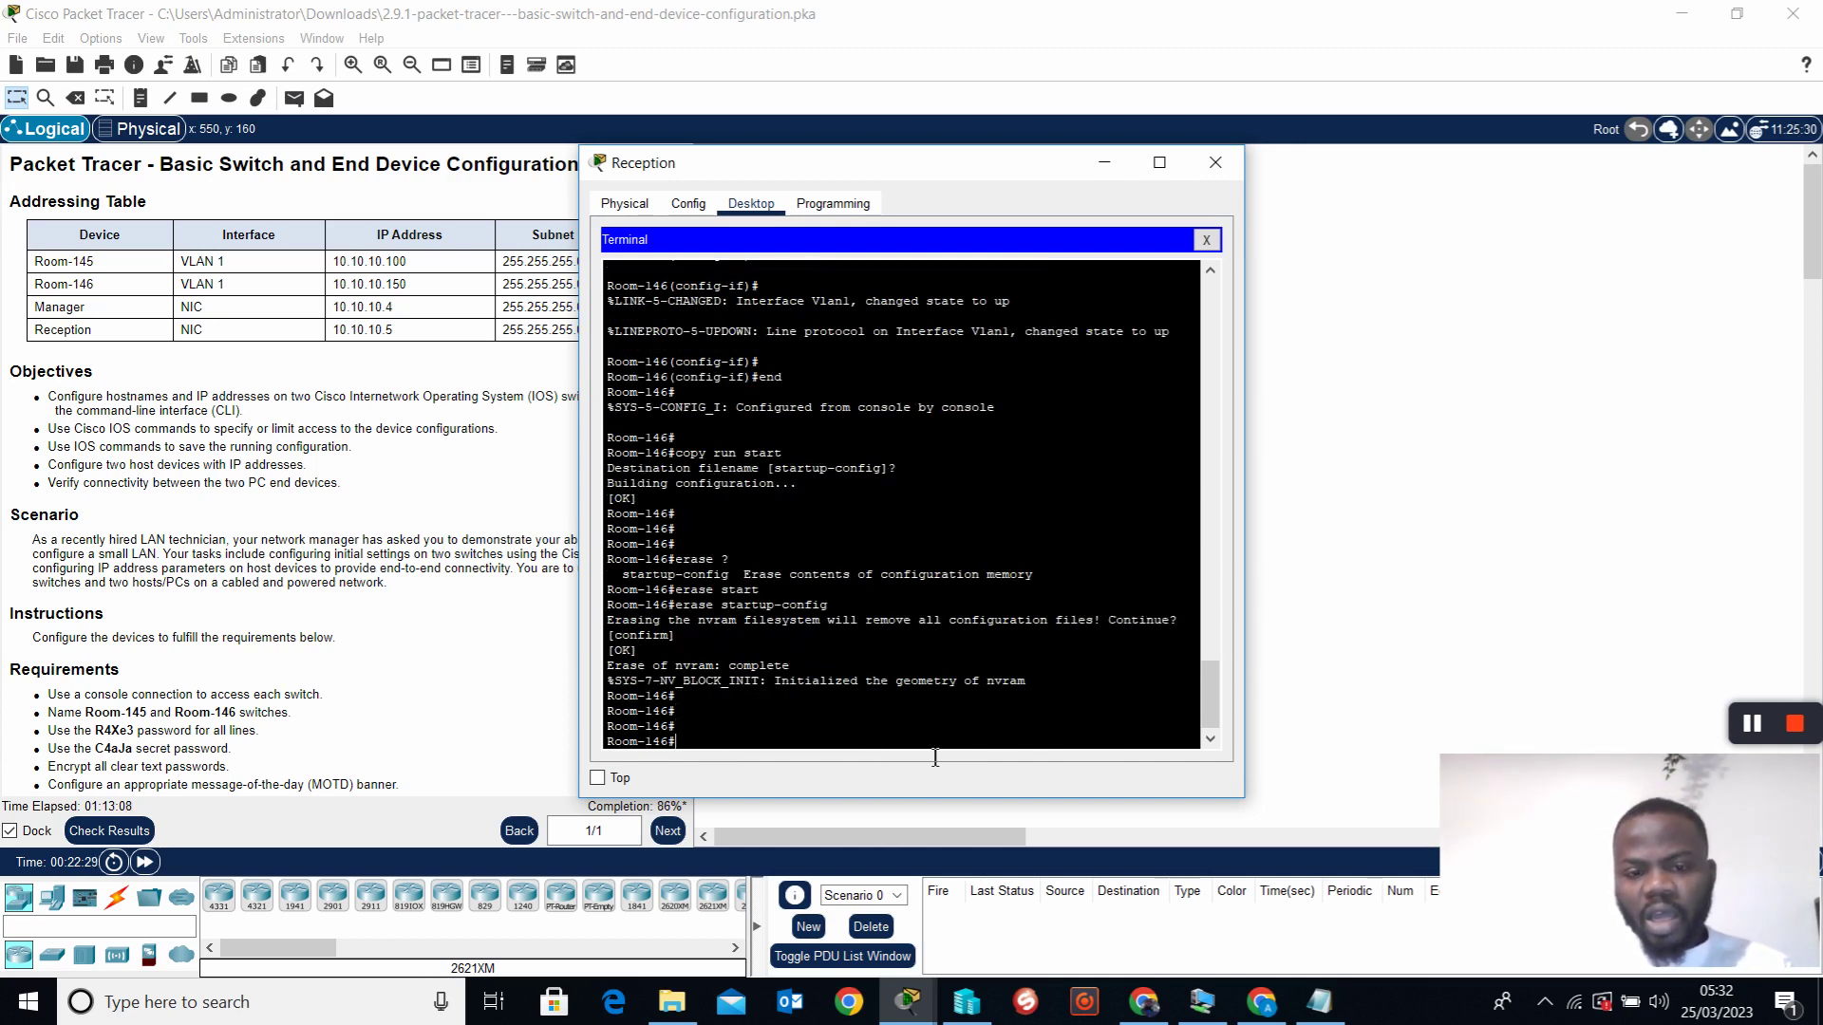
Run show start to confirm no startup configuration remains, then hide the Reception window
drag(949, 168, 1294, 148)
text(show start)
key(Return)
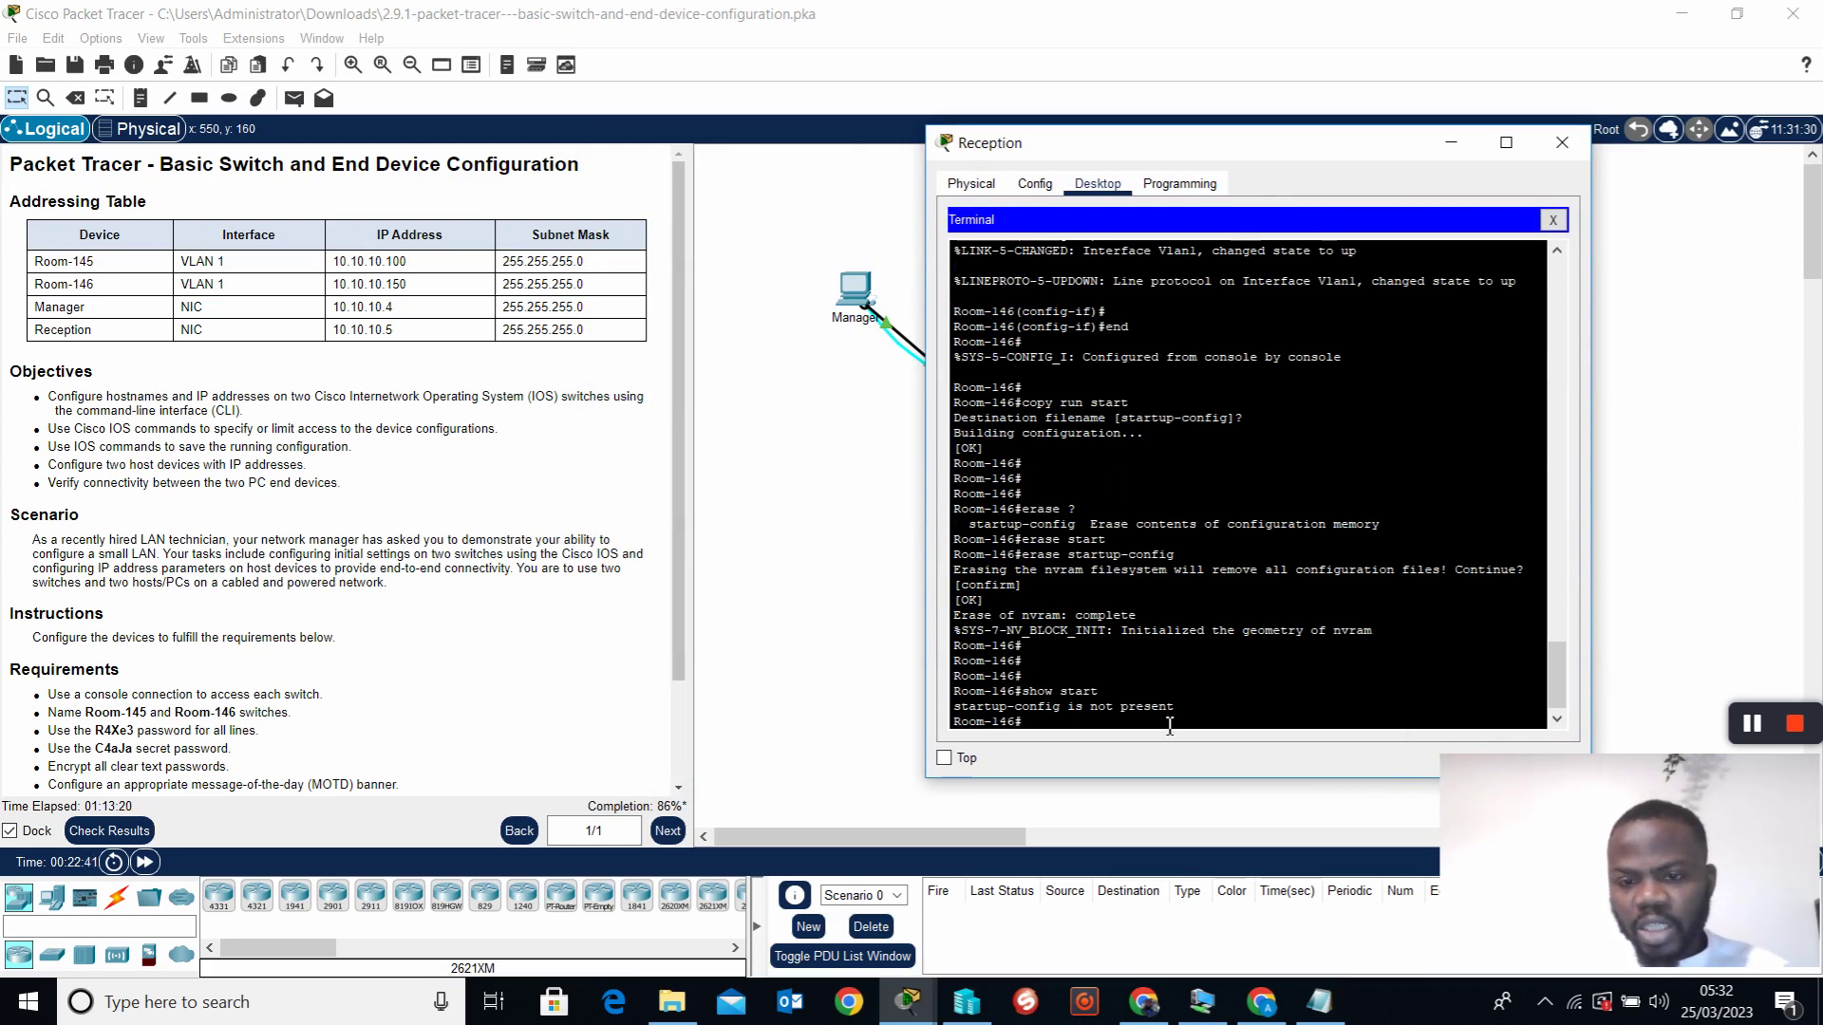
key(Return)
key(Return)
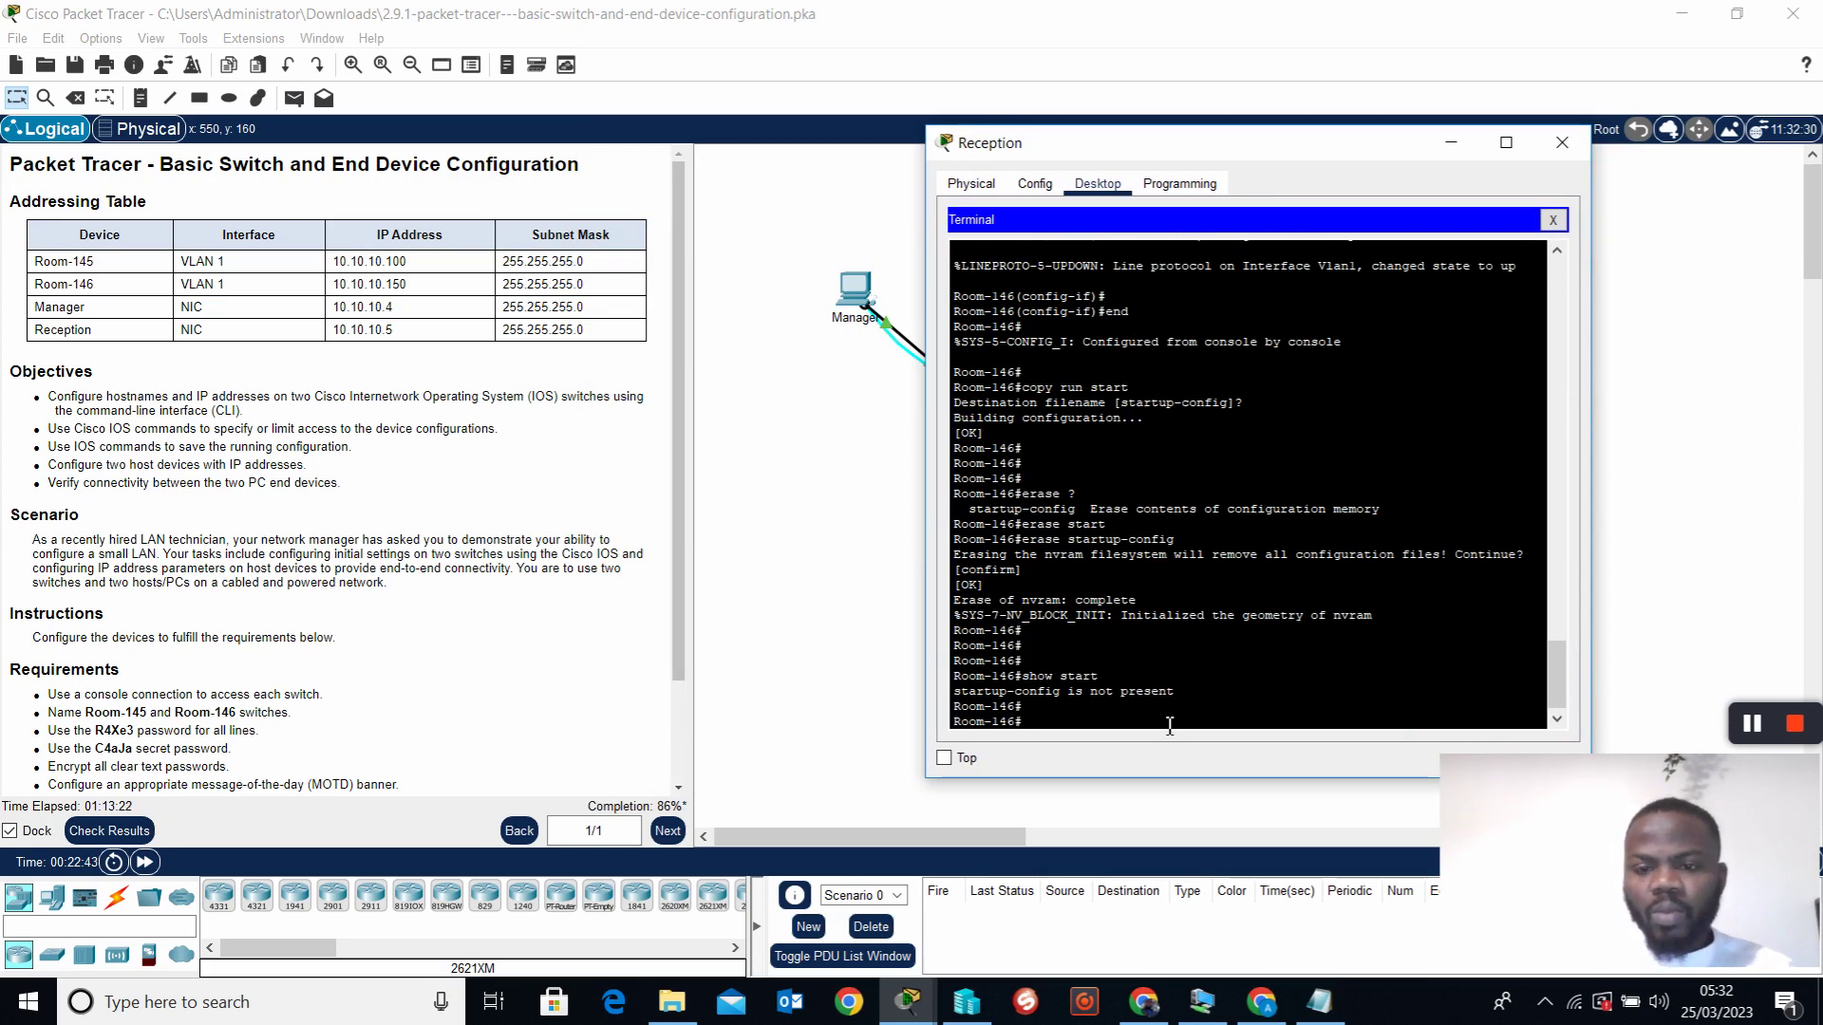
click(1451, 144)
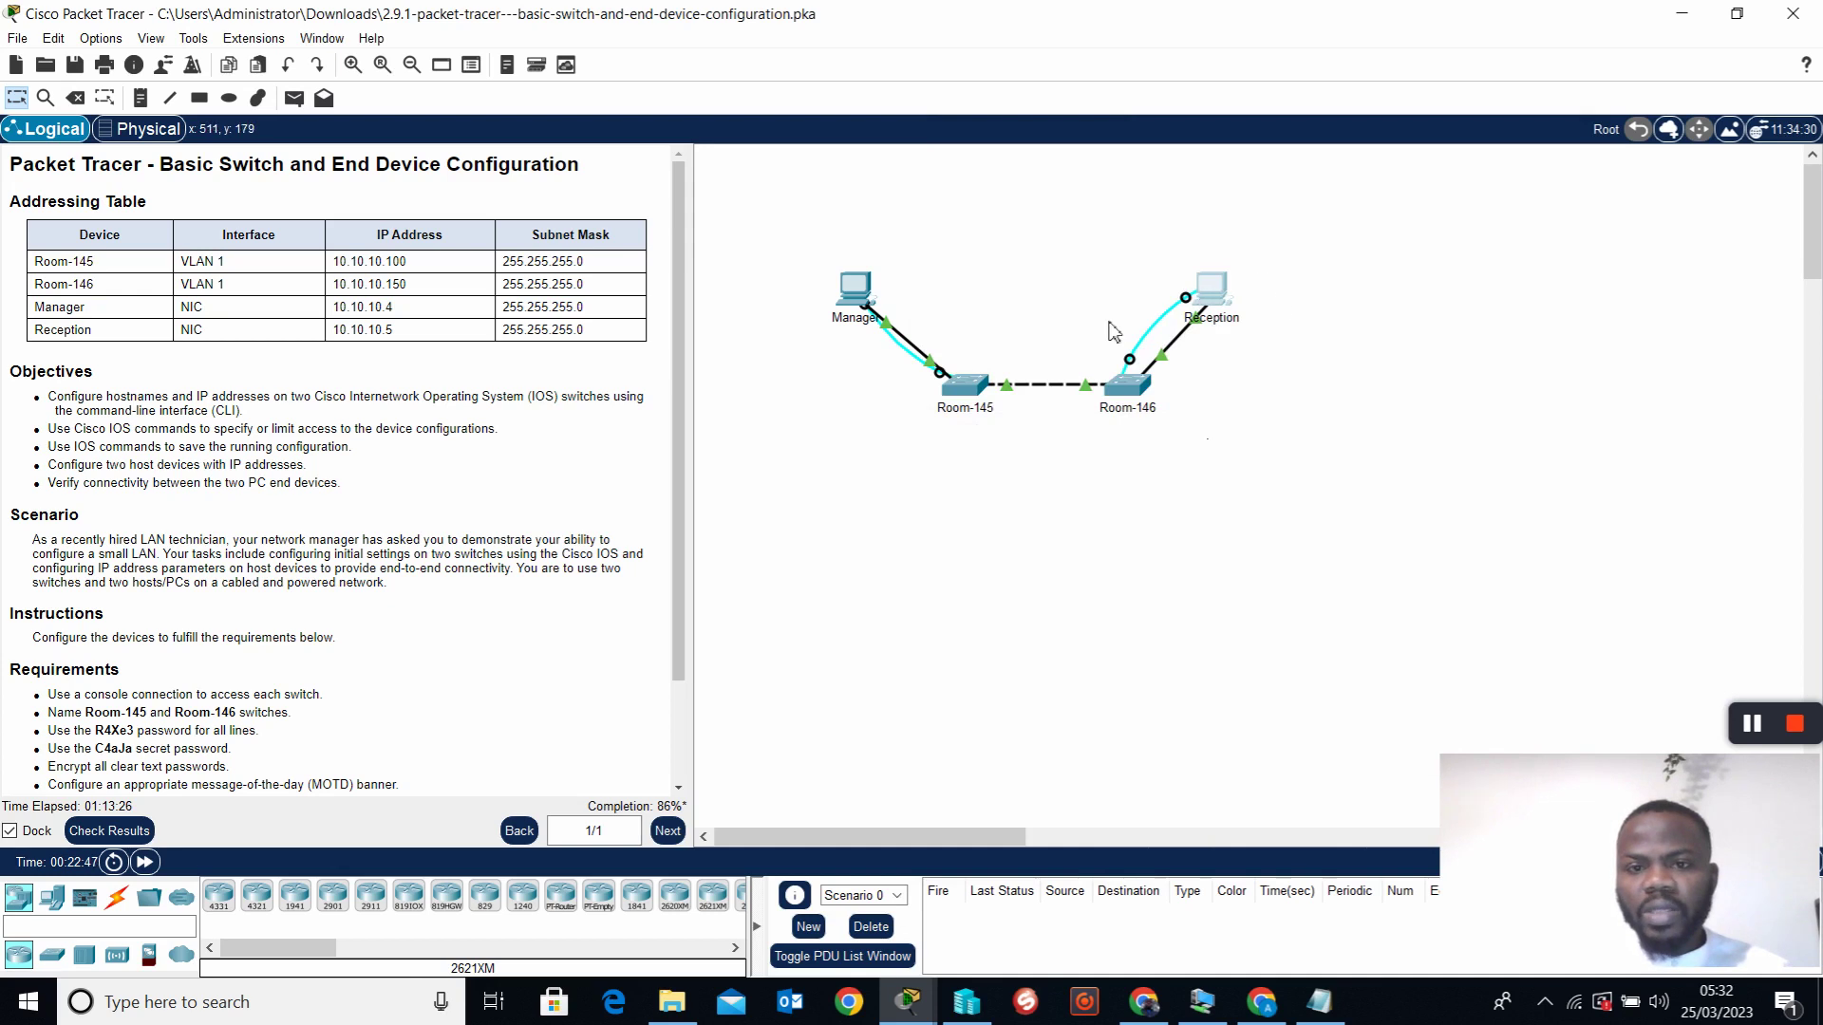
Rerun ping 10.10.10.5 from Manager's command prompt, receiving 4 of 4 replies
click(860, 296)
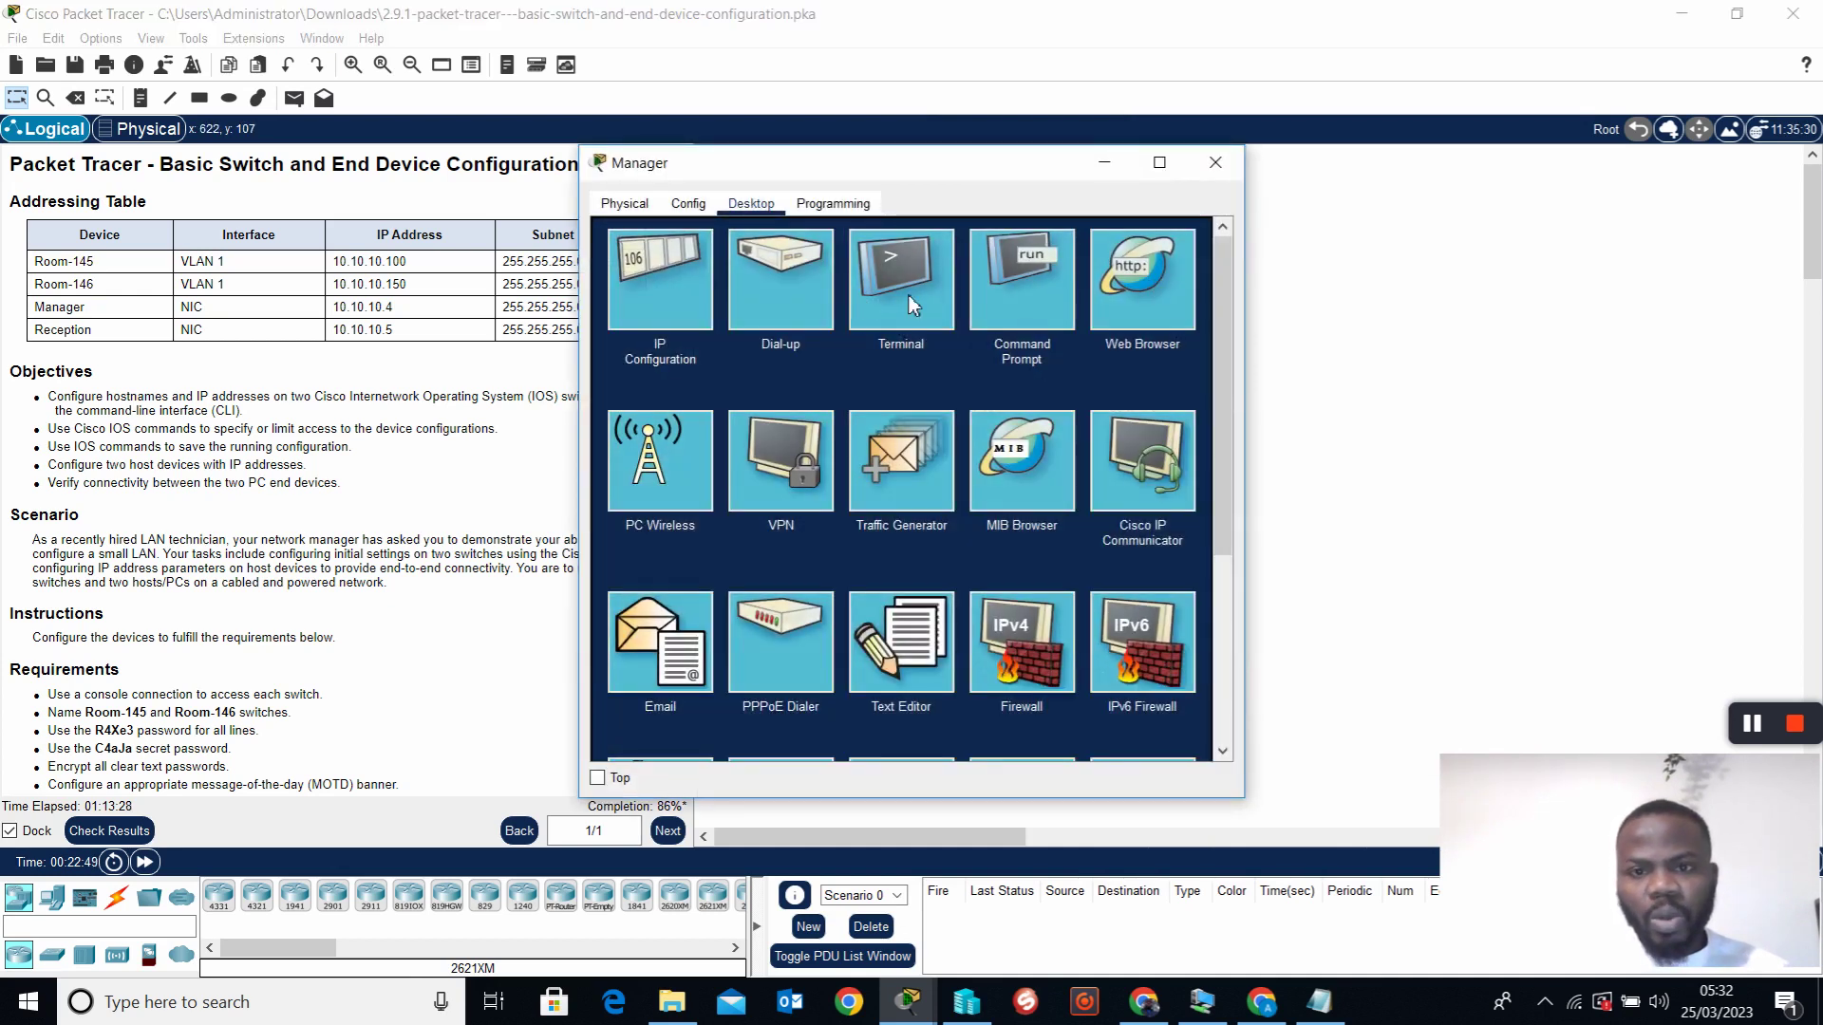
click(1014, 285)
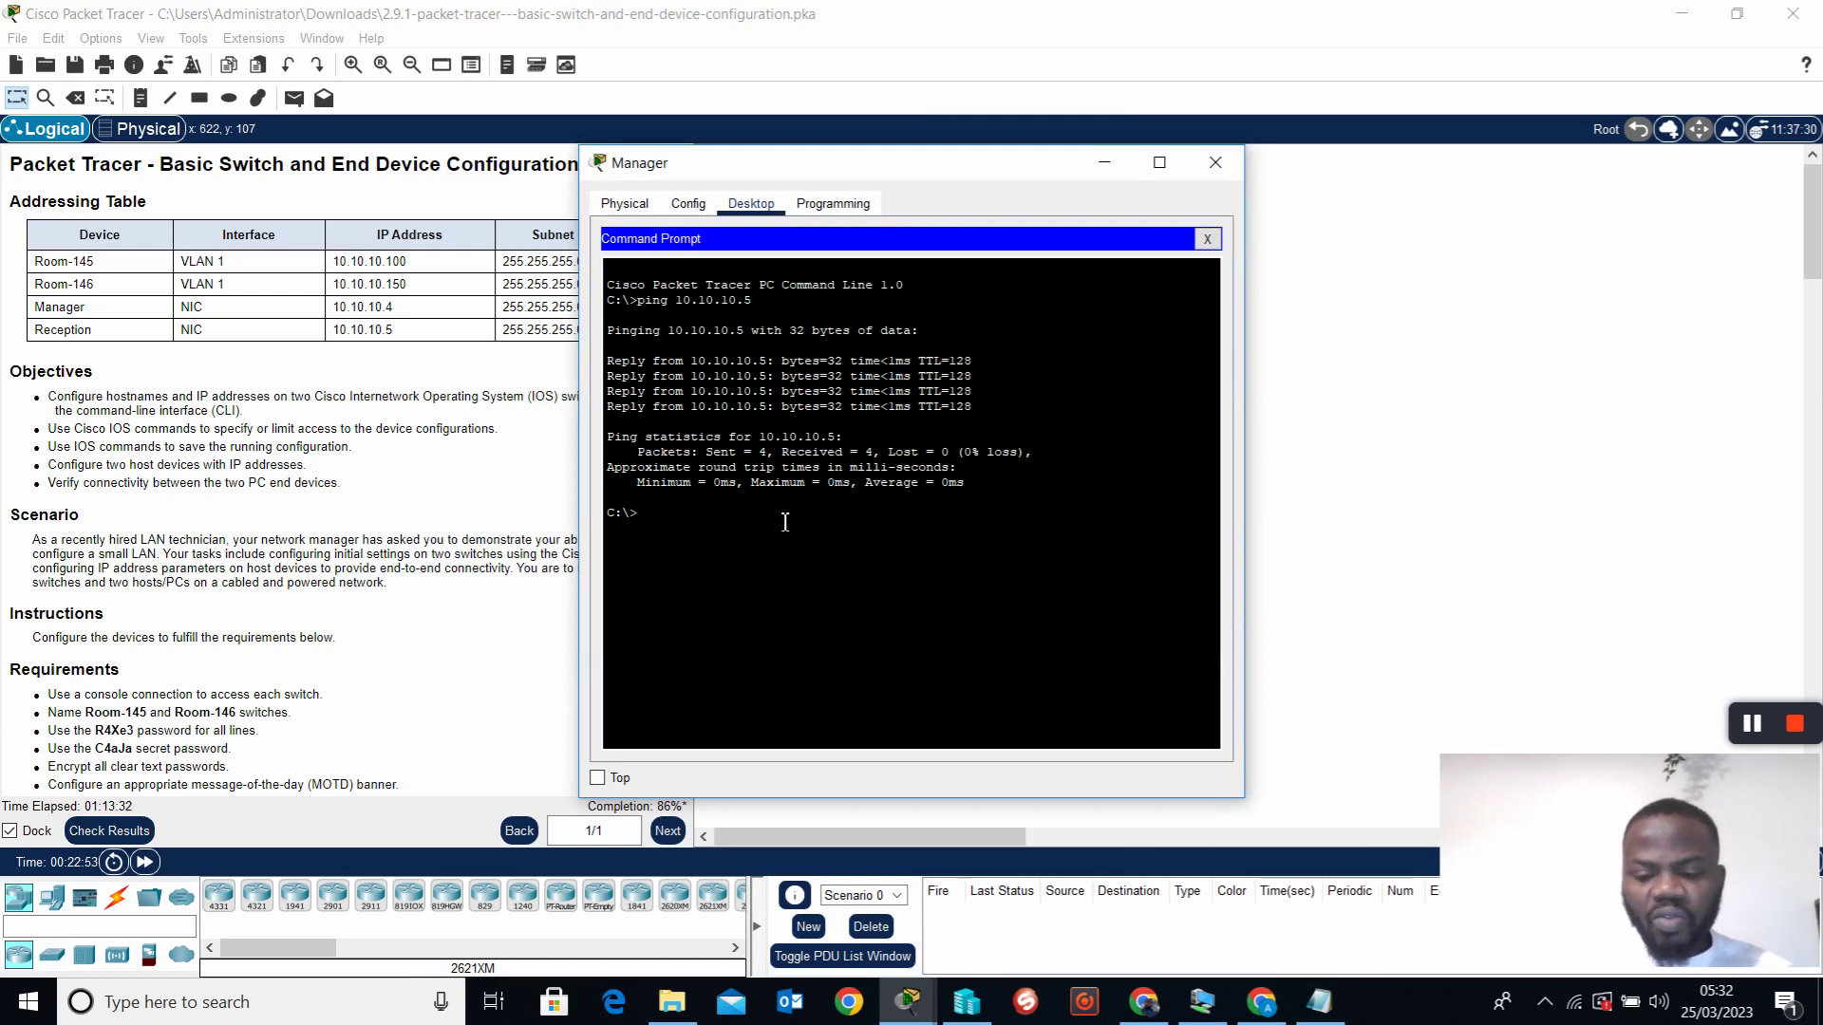
key(Up)
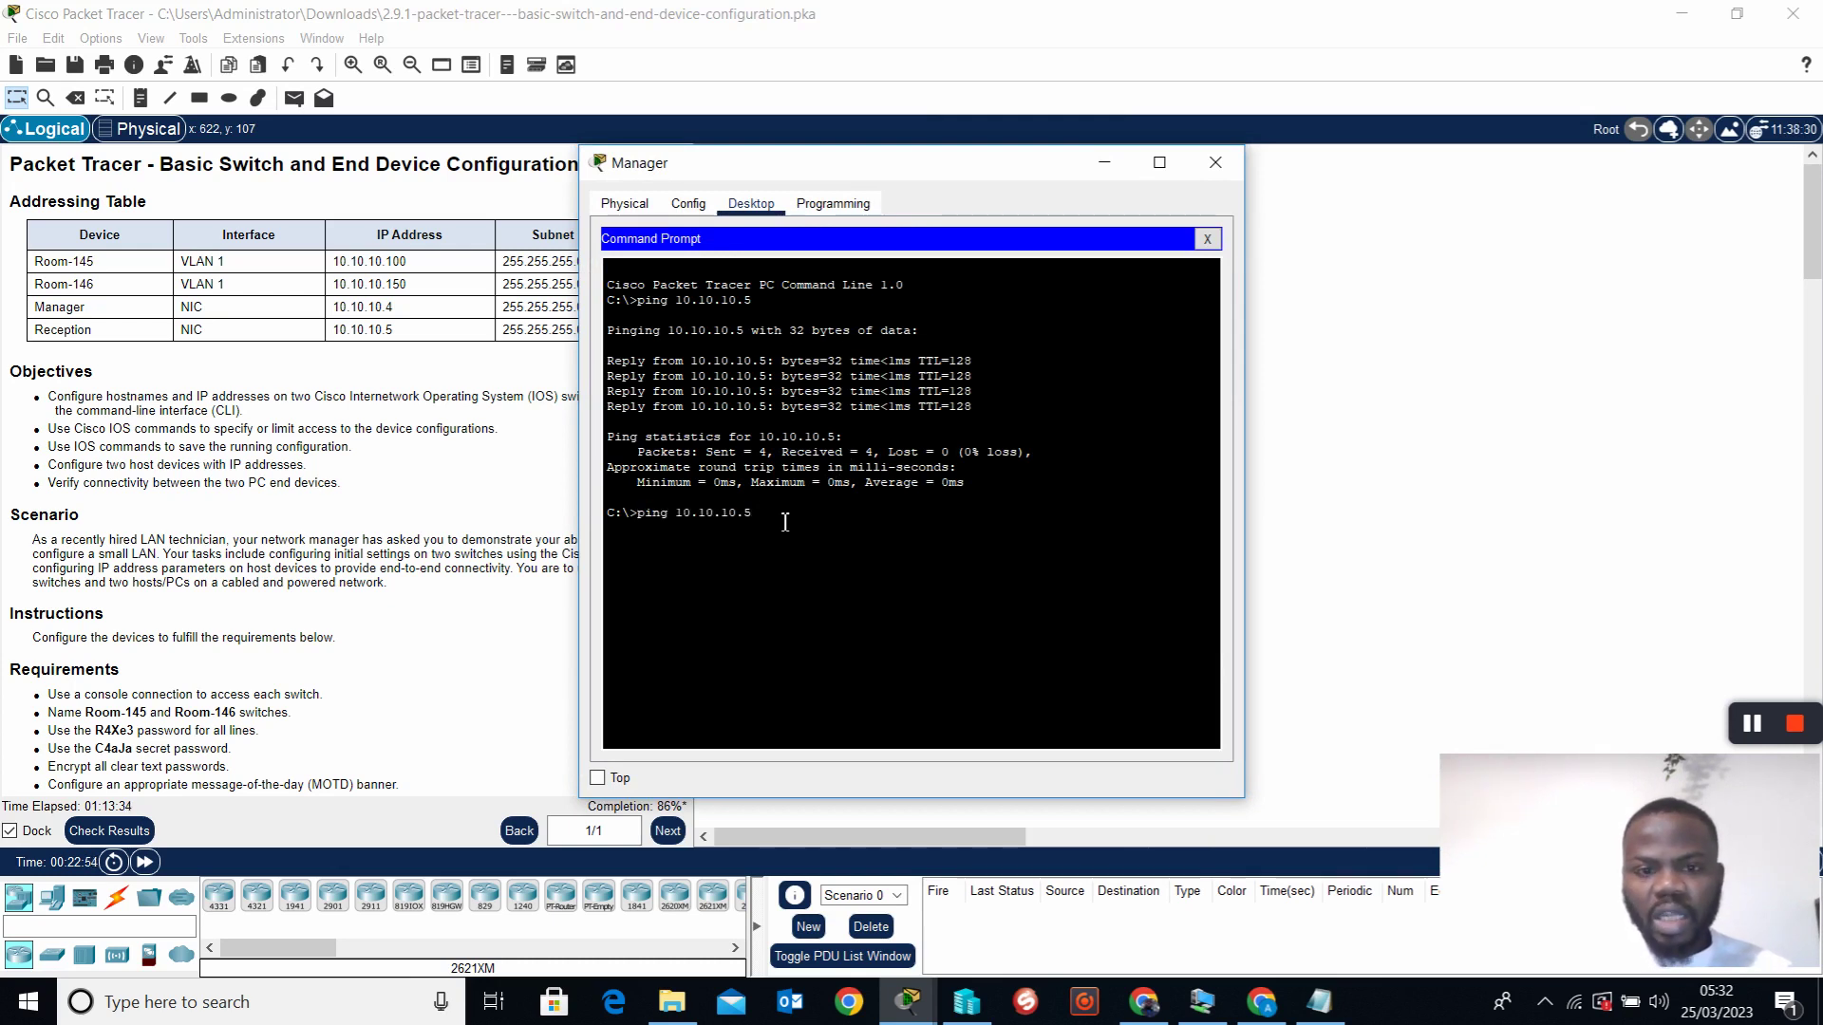
key(Return)
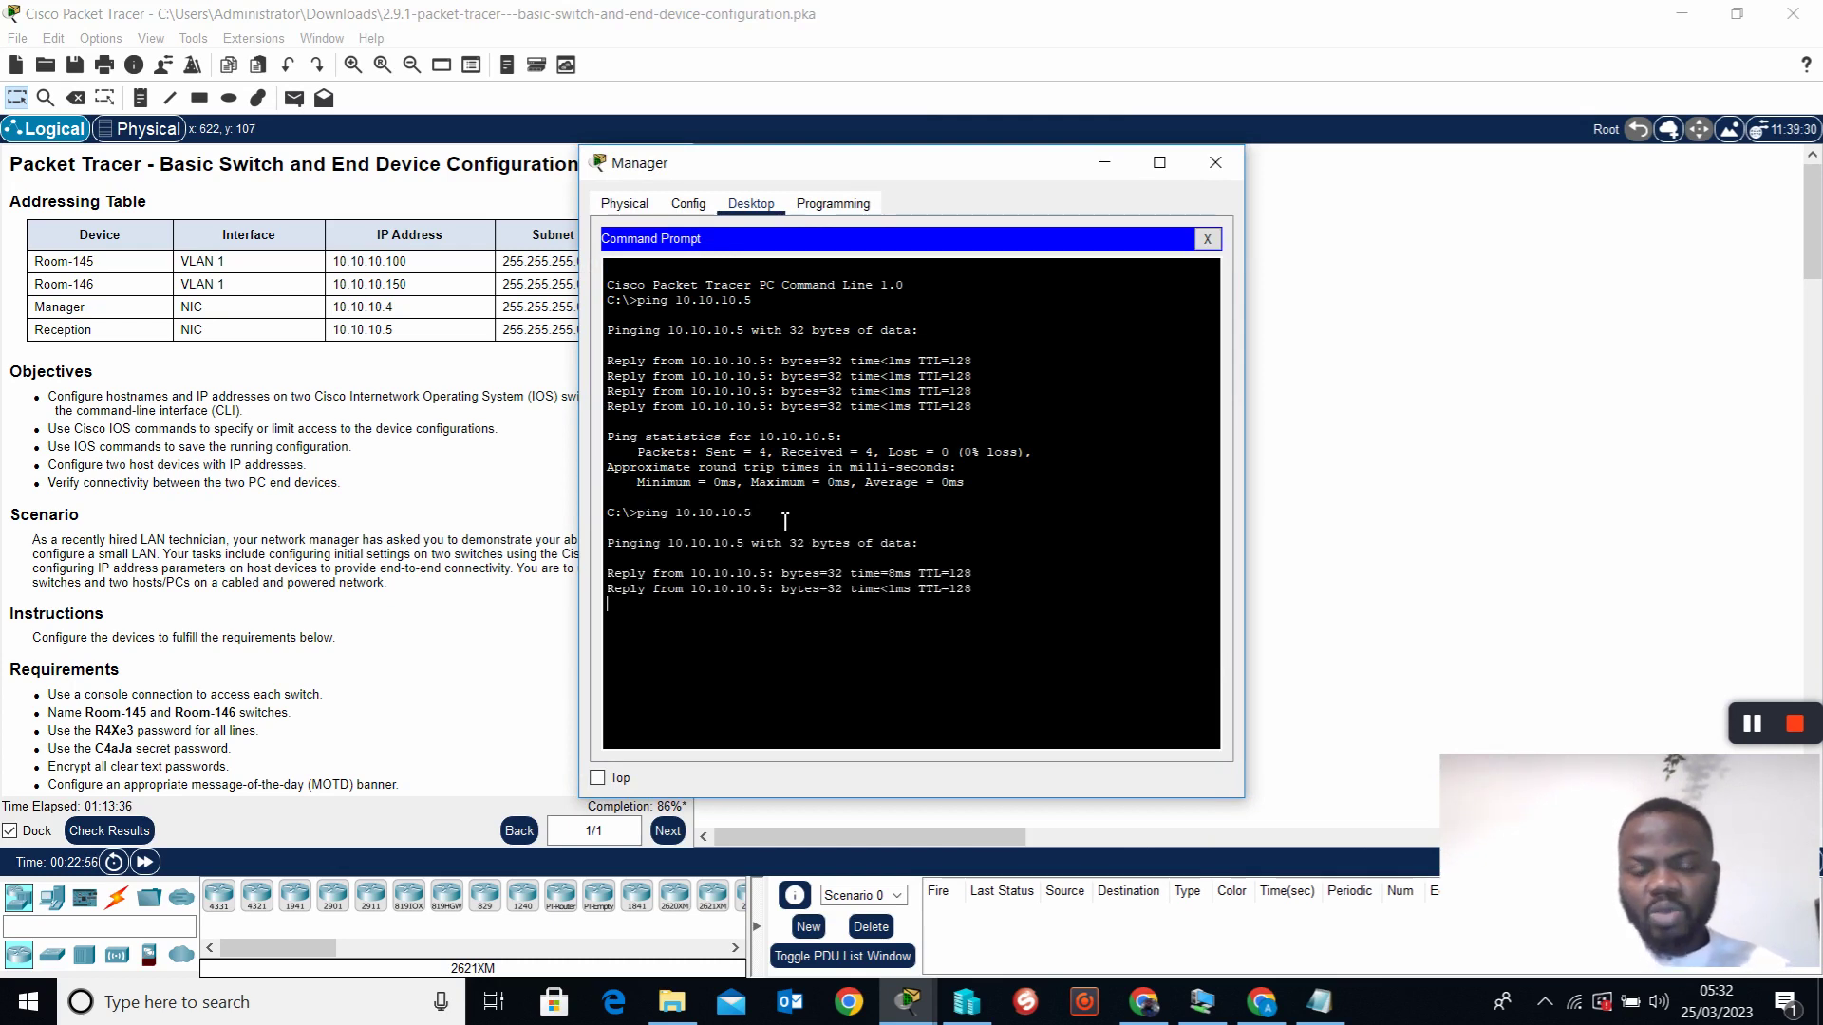
click(1214, 164)
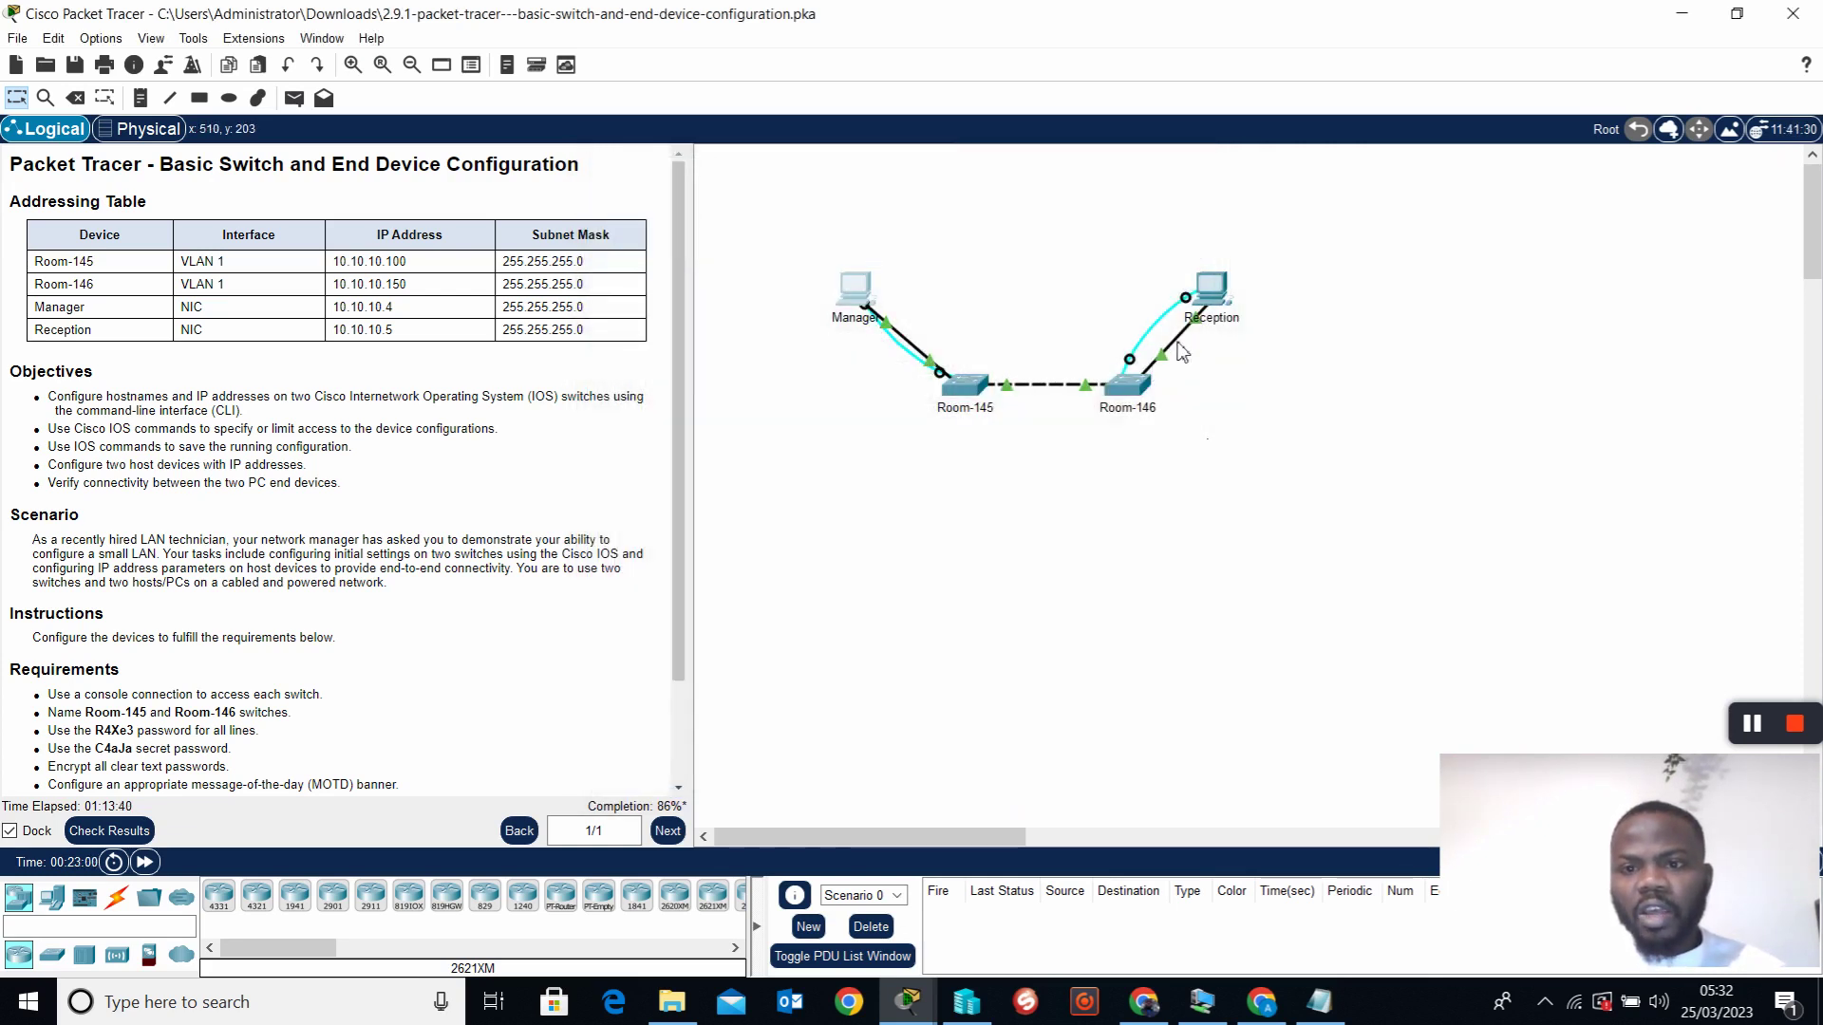
Reload Room-146 from Reception's console so it boots unconfigured to the Switch> prompt
click(1195, 302)
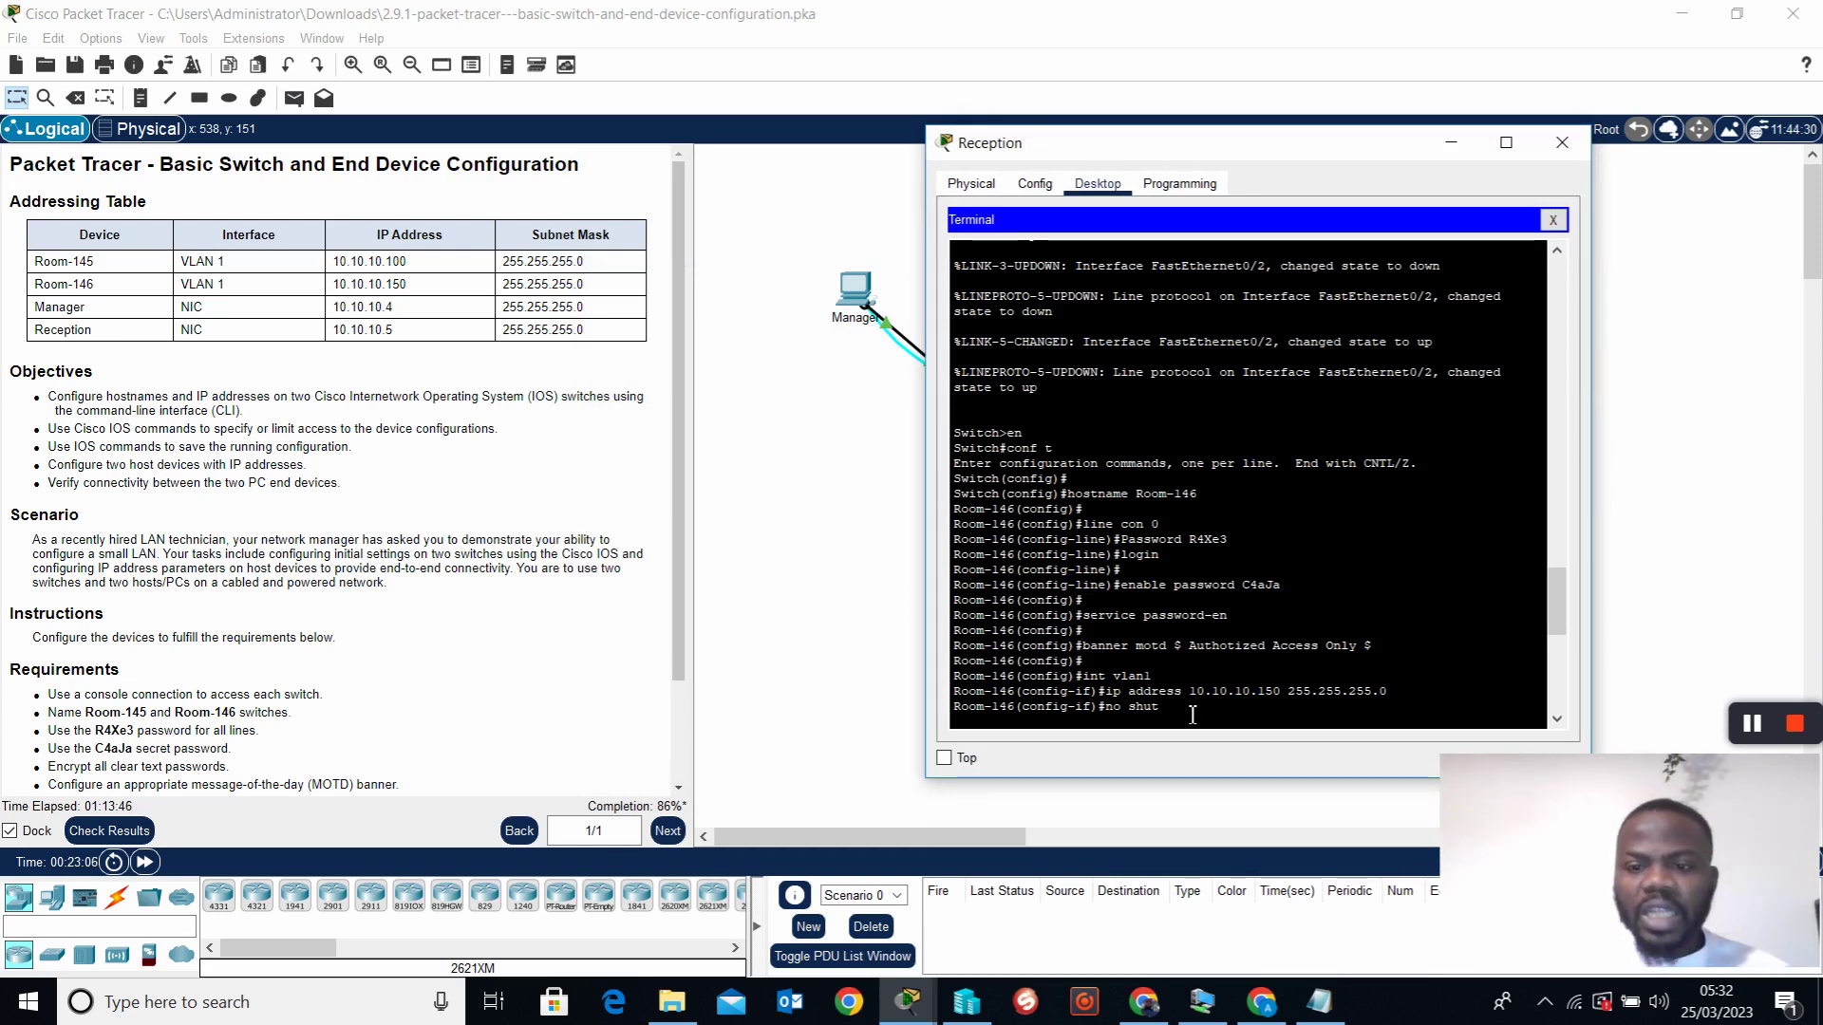
key(Return)
key(Return)
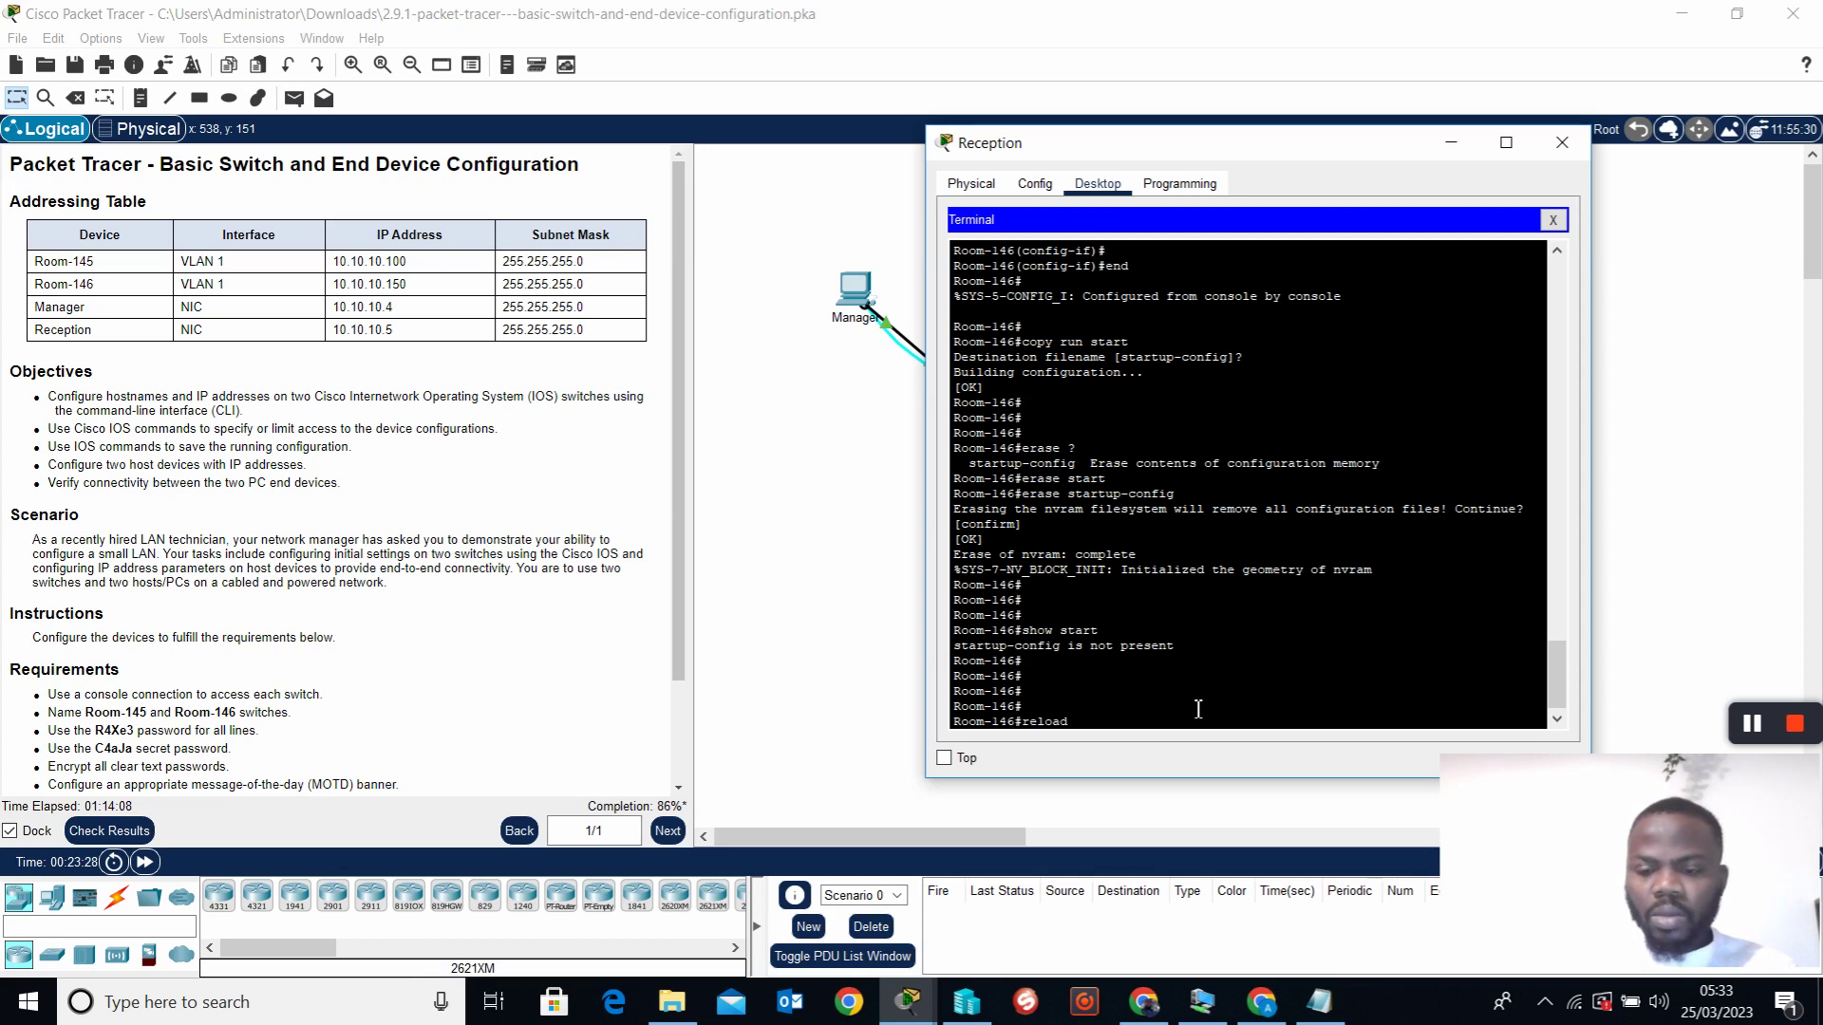
key(Return)
key(Return)
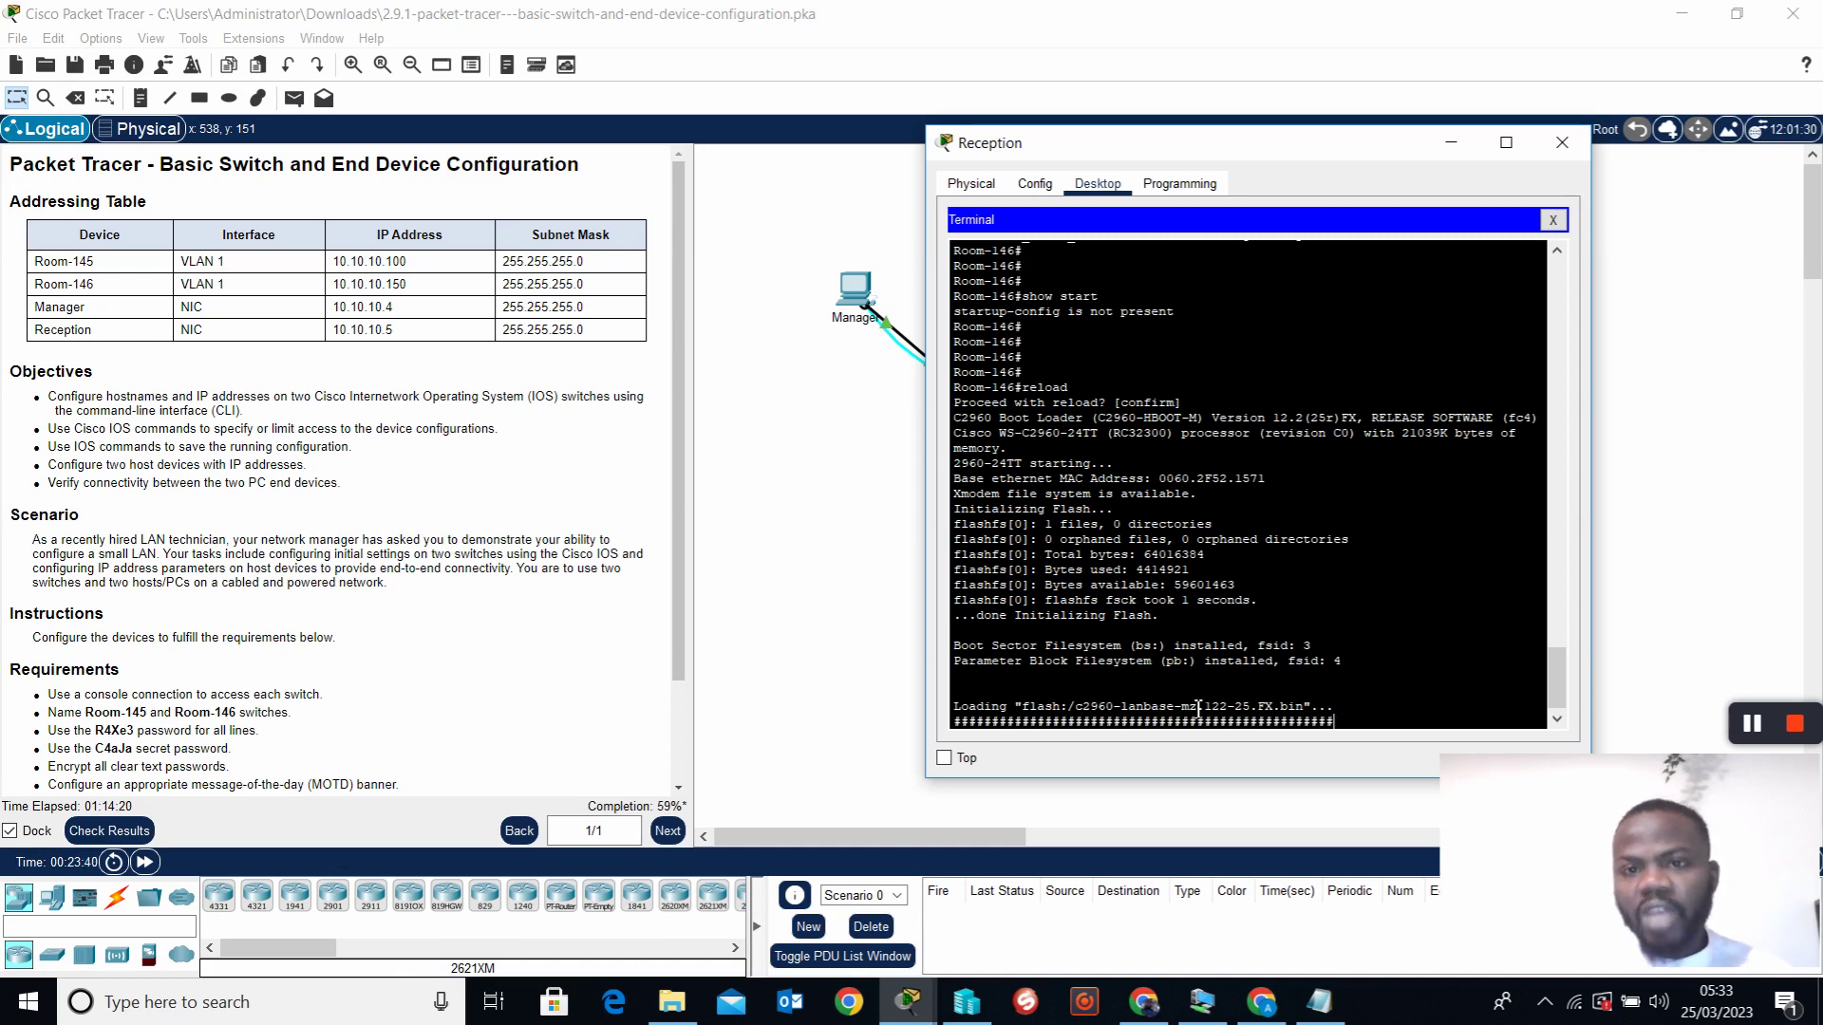
key(Return)
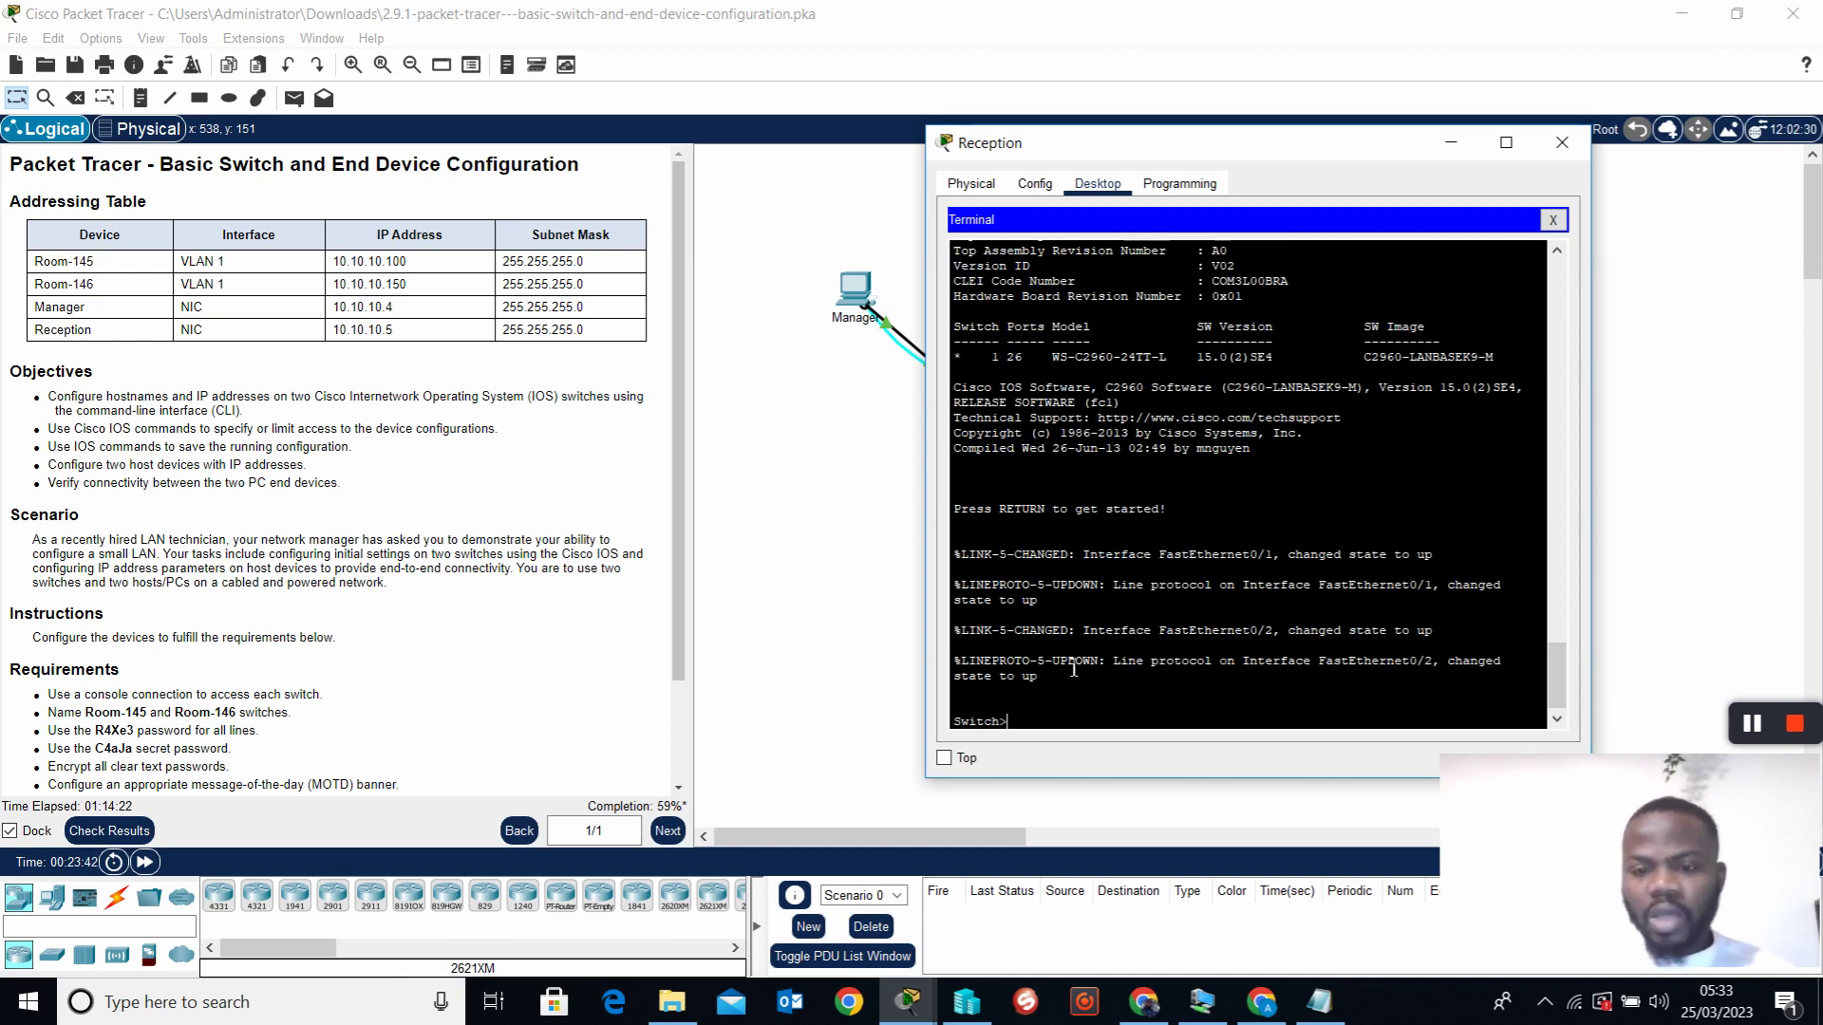
click(1562, 143)
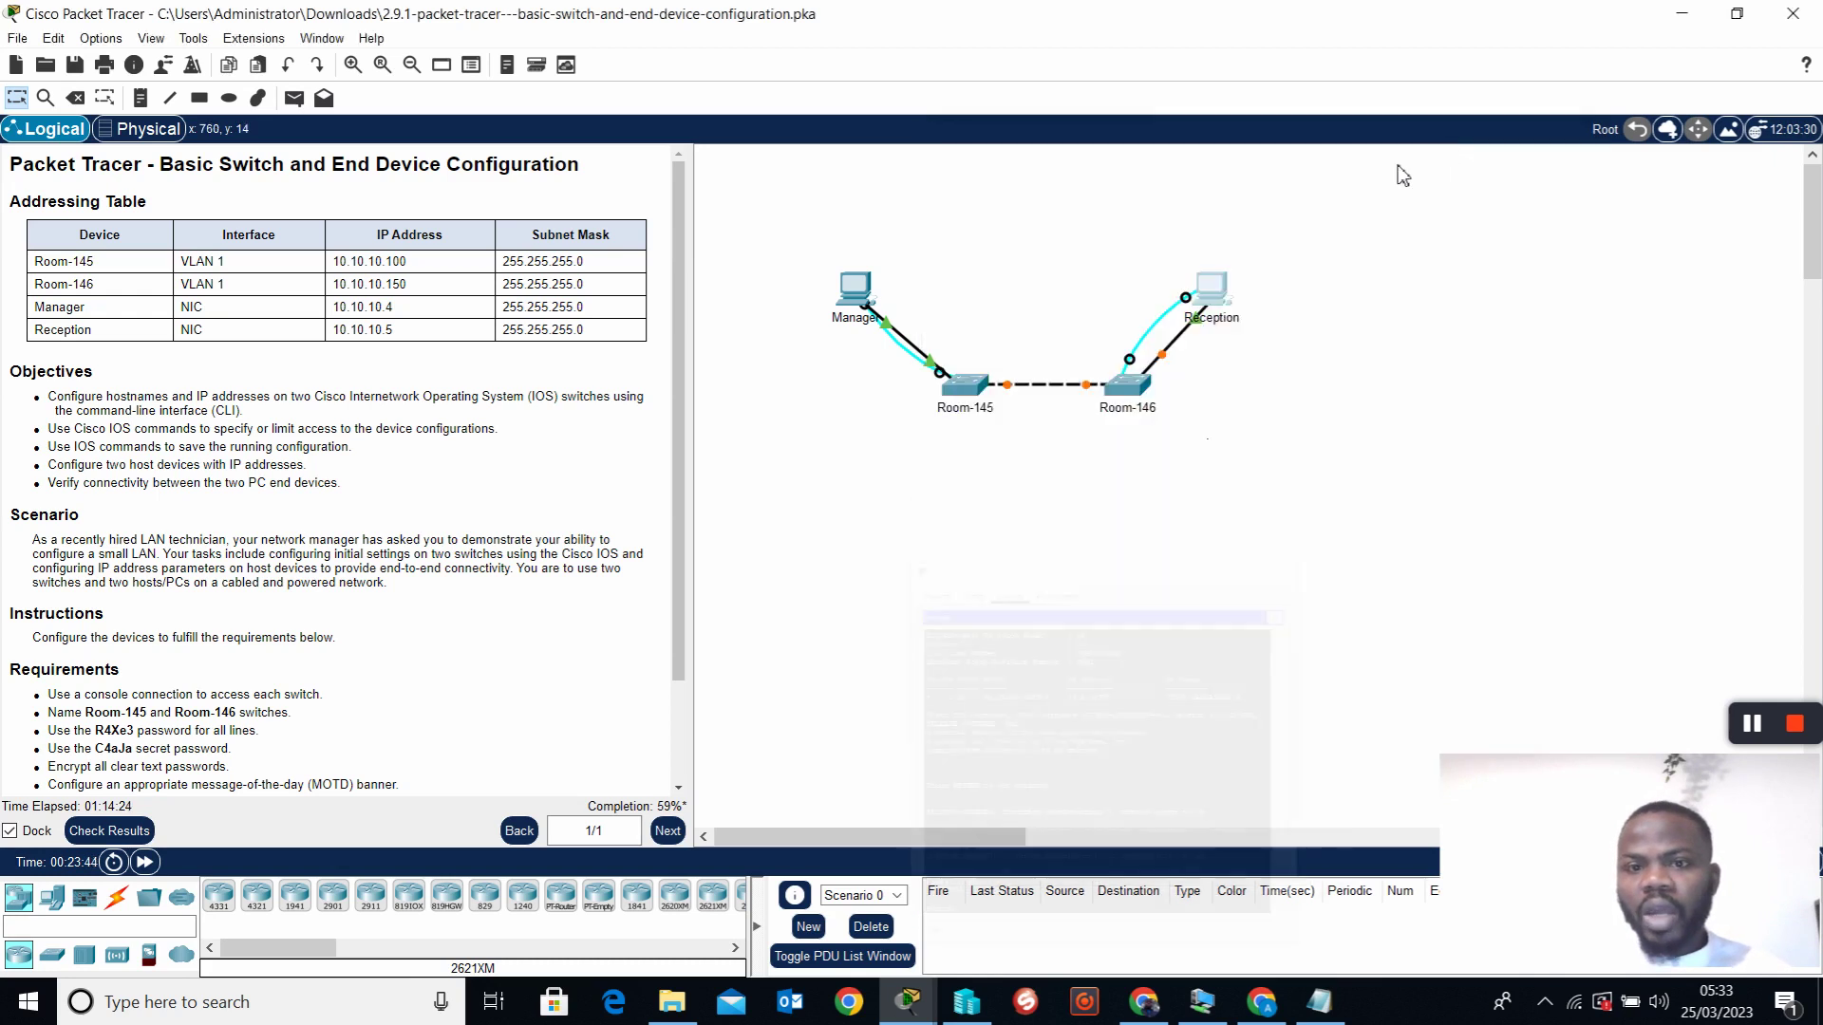
Rerun Manager's ping to 10.10.10.5, which now times out, and open Terminal settings at 9600 baud
click(855, 290)
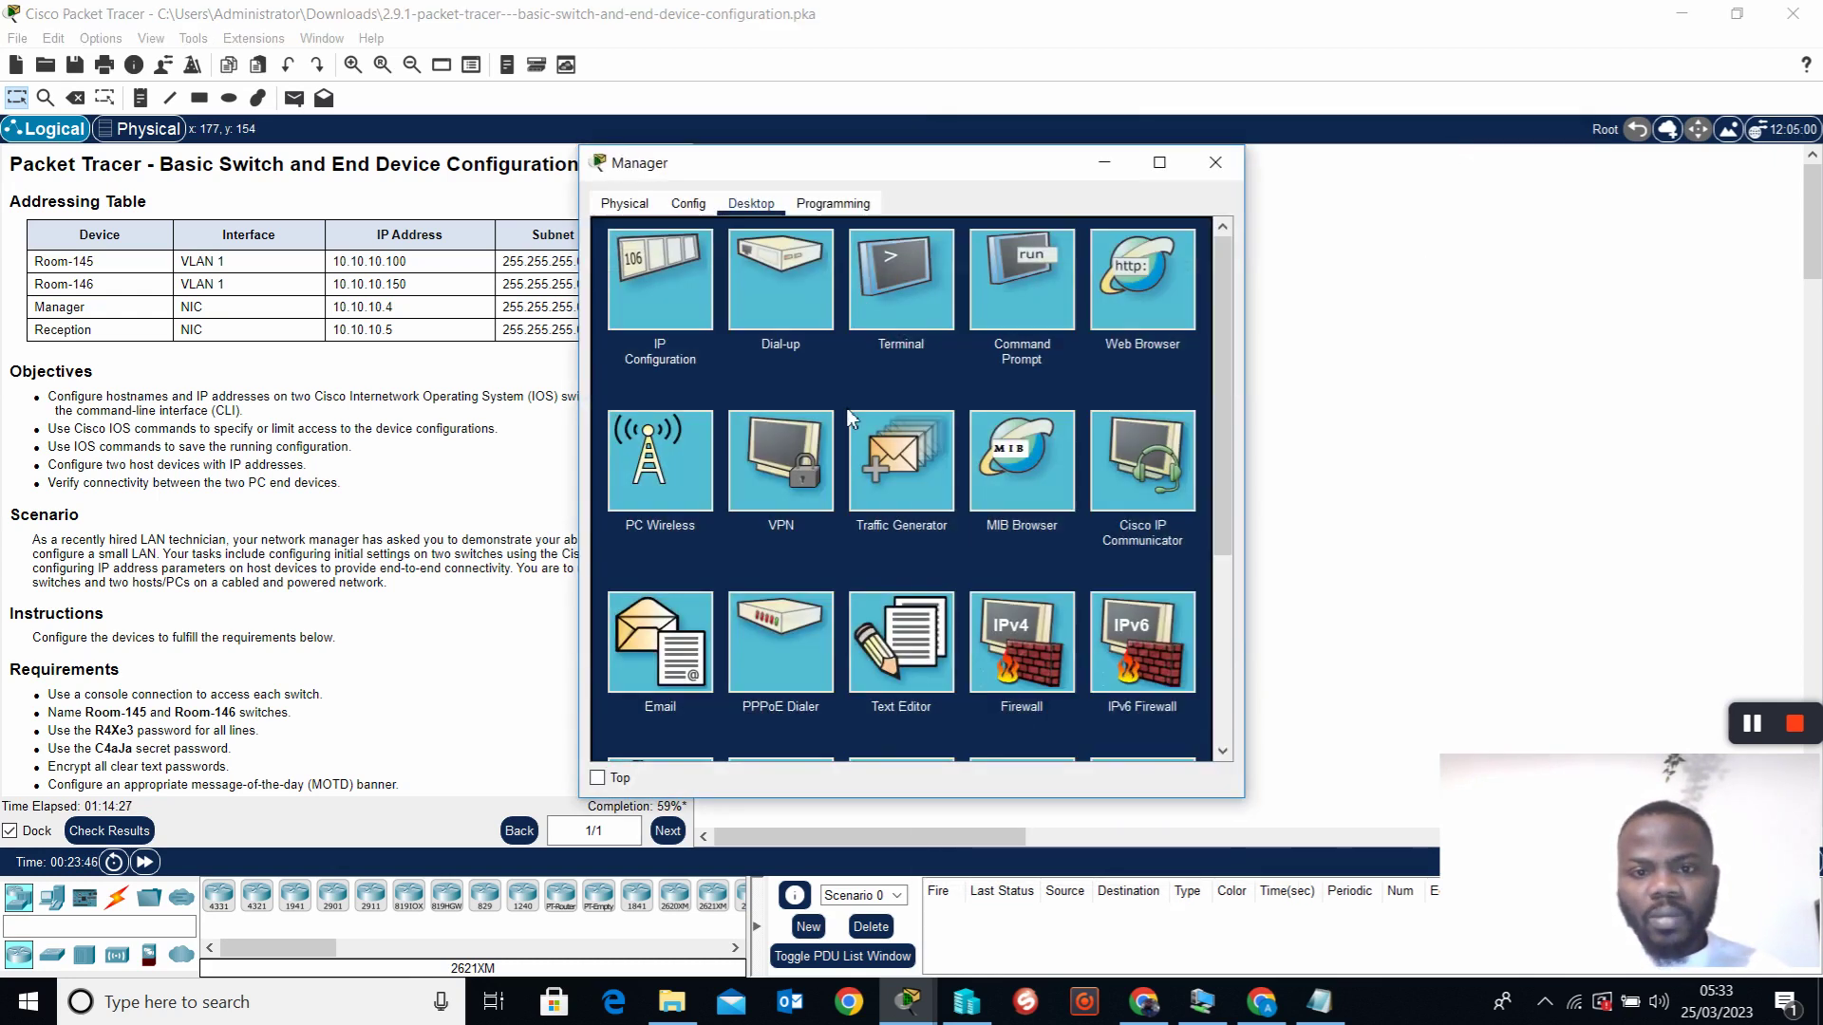
click(1023, 287)
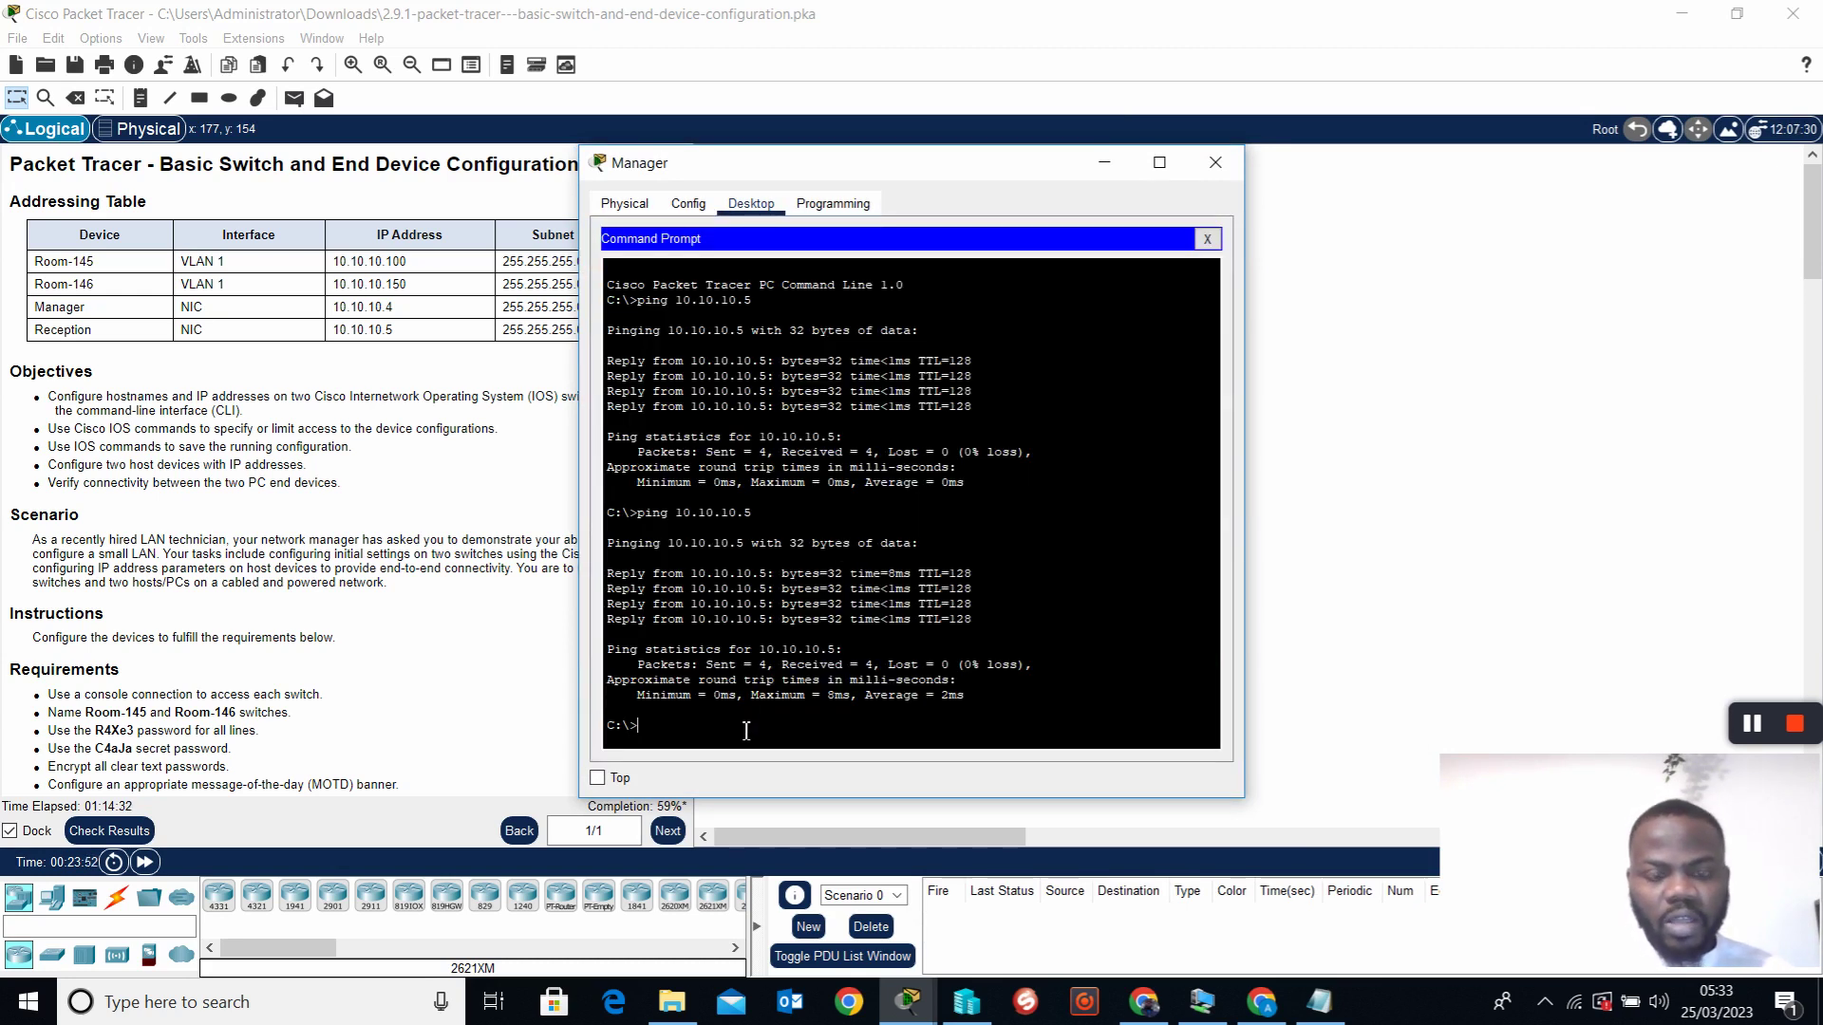
key(Up)
key(Return)
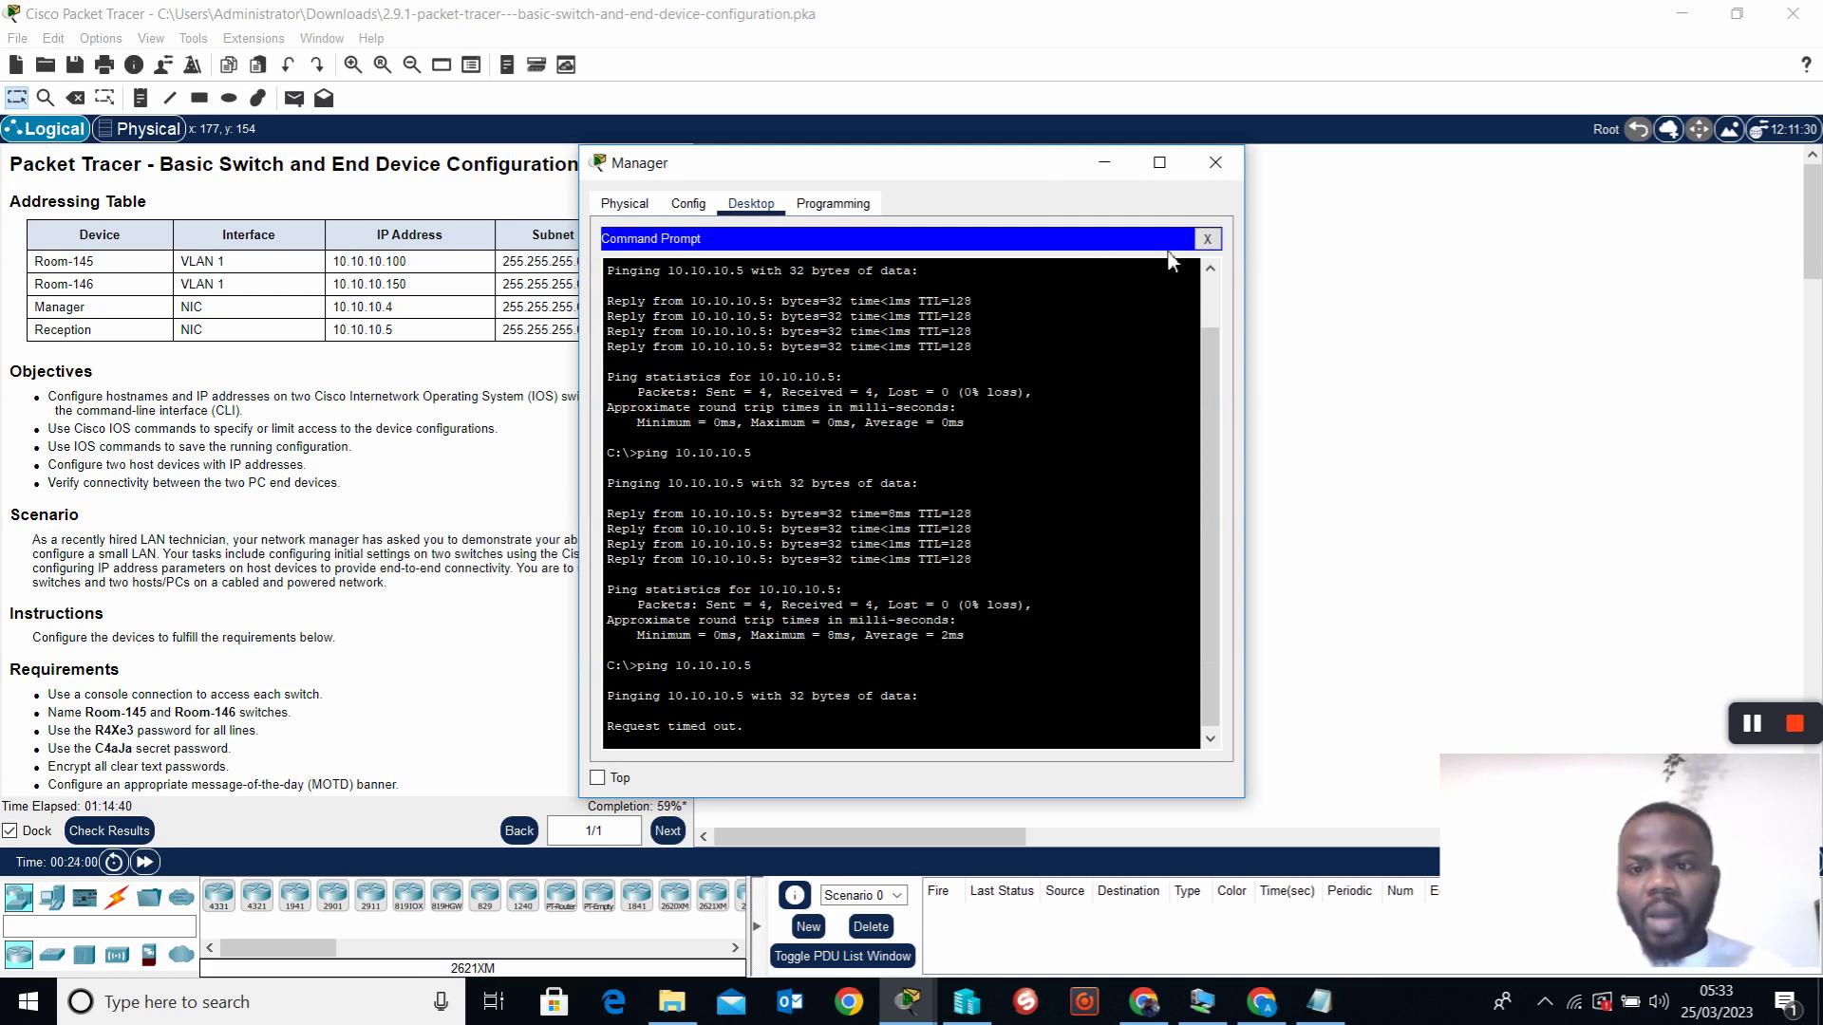
click(1203, 240)
click(891, 276)
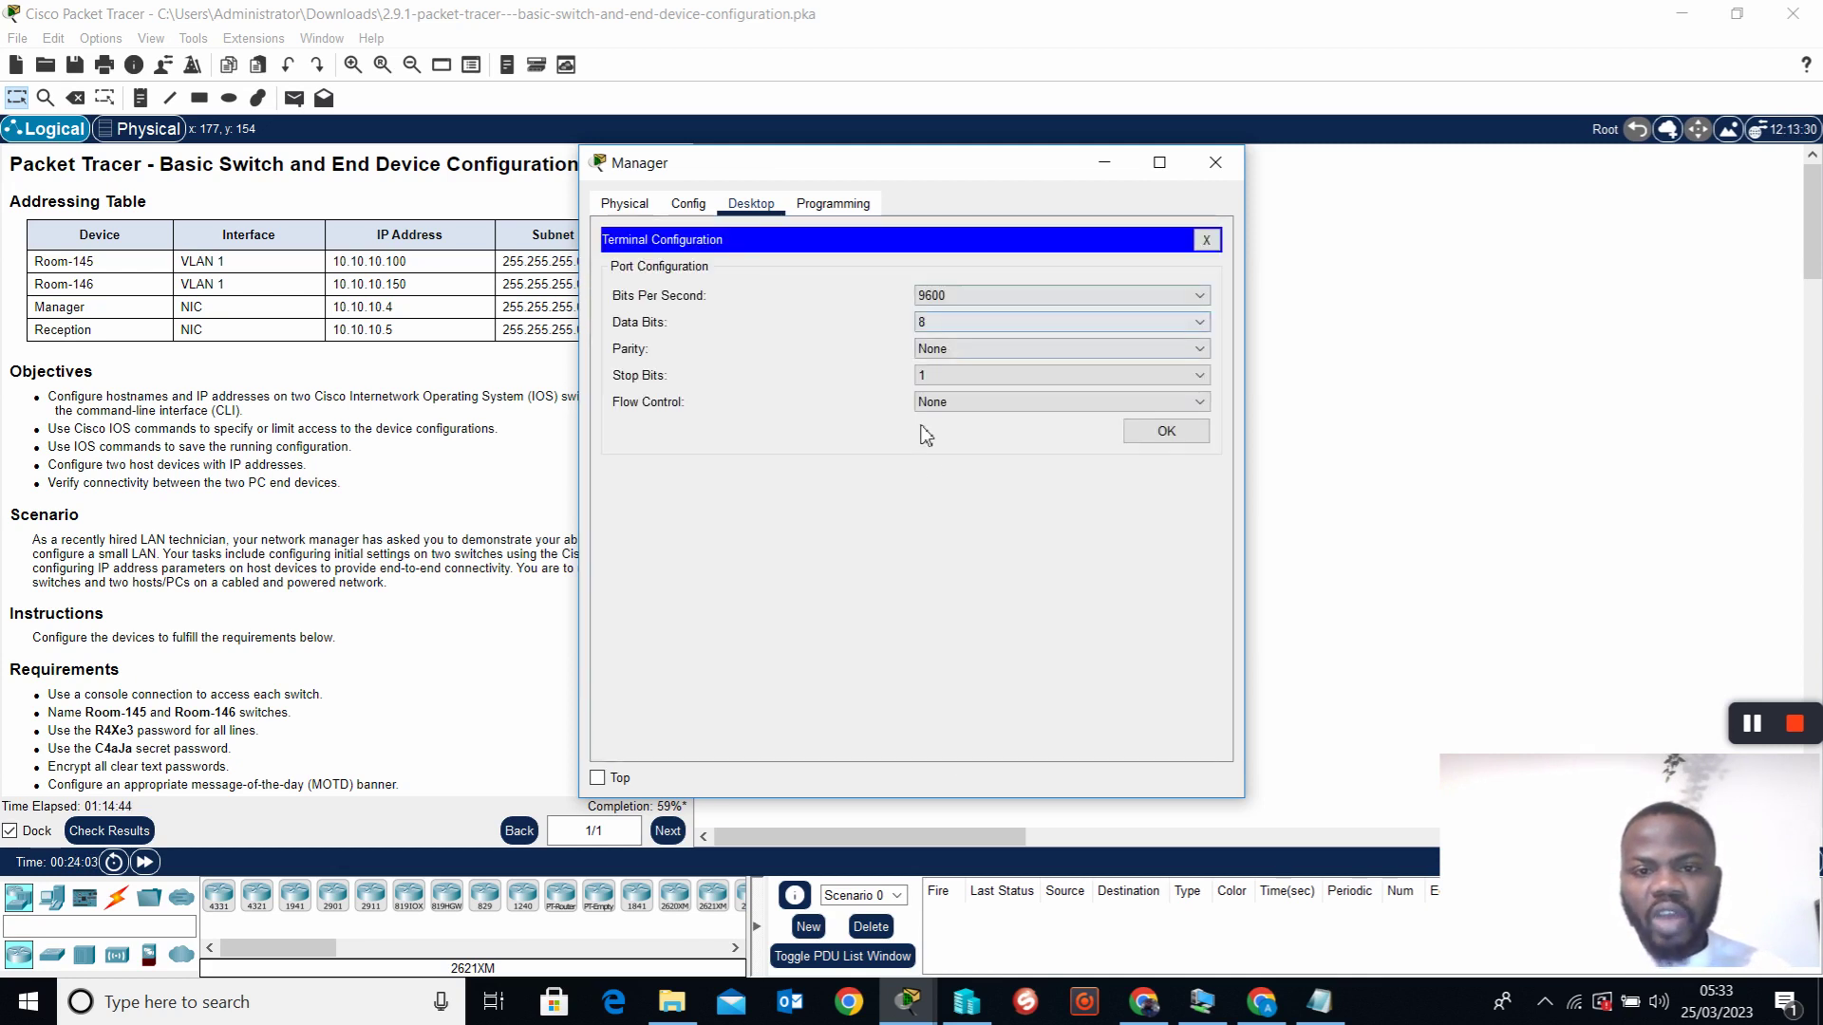
Connect Manager's console to Room-145 with default settings and log out of the session
click(1160, 434)
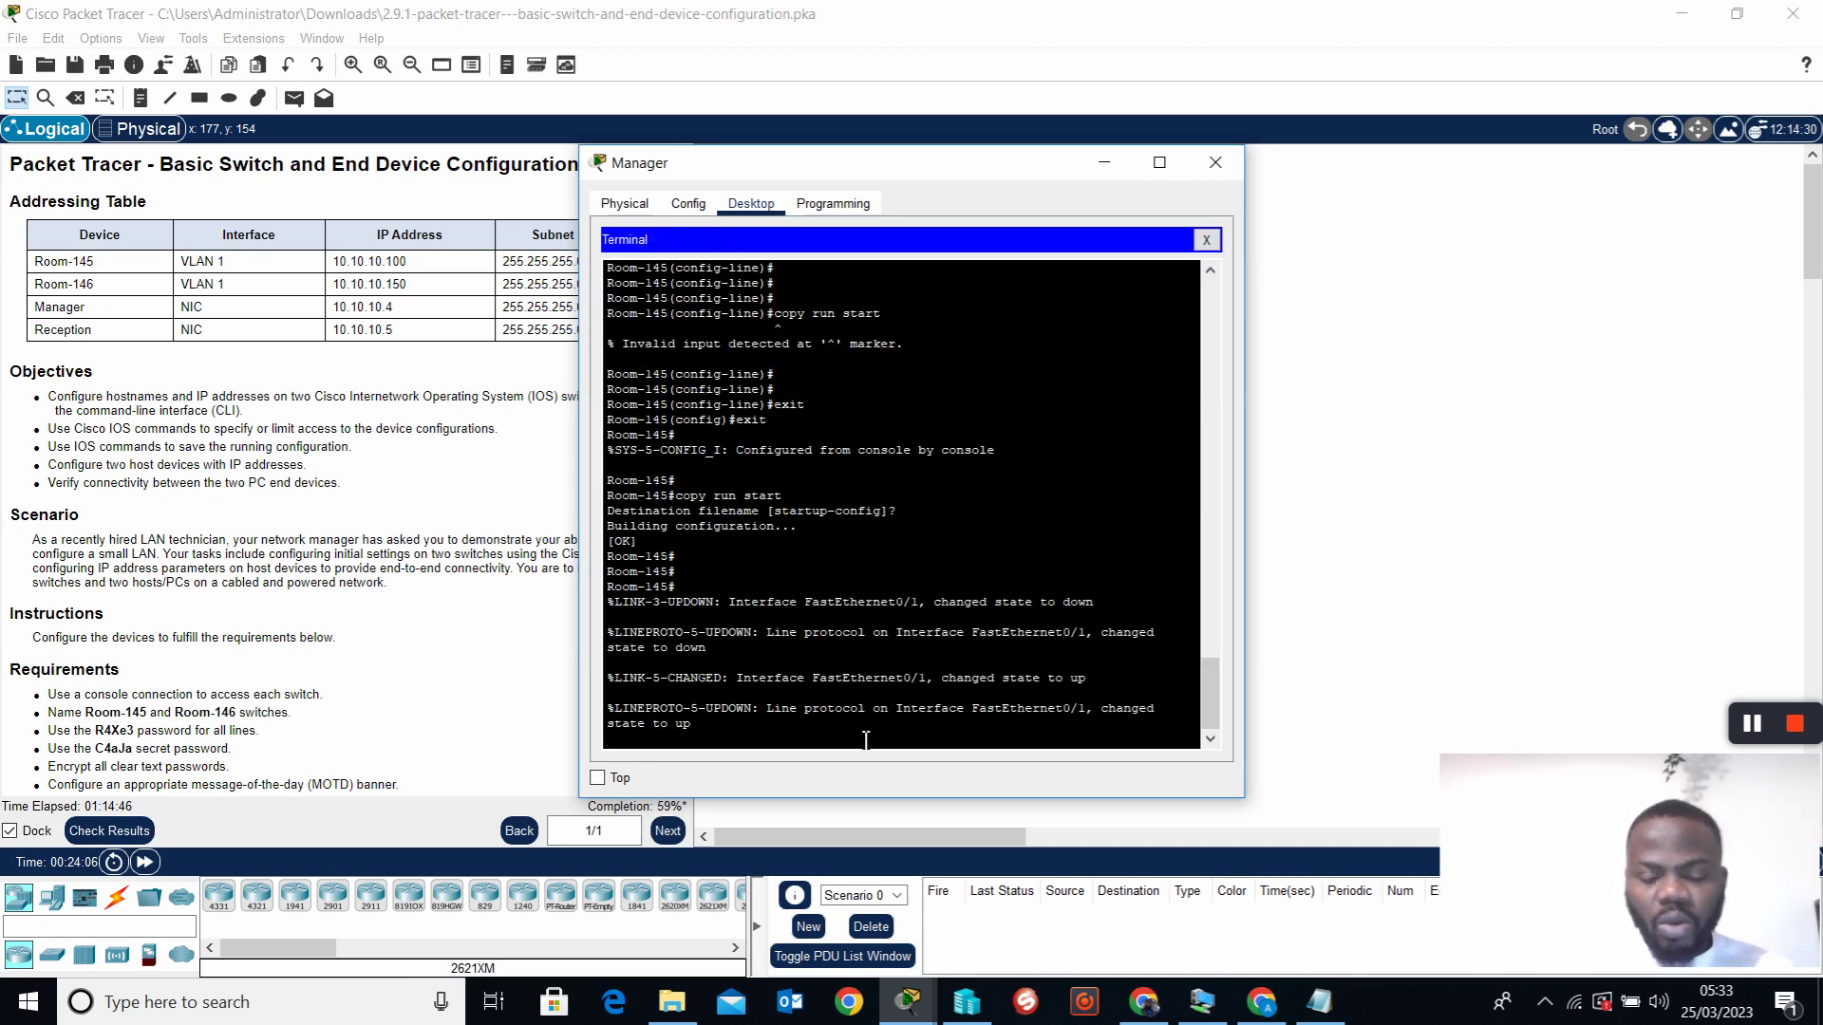
key(Return)
key(Return)
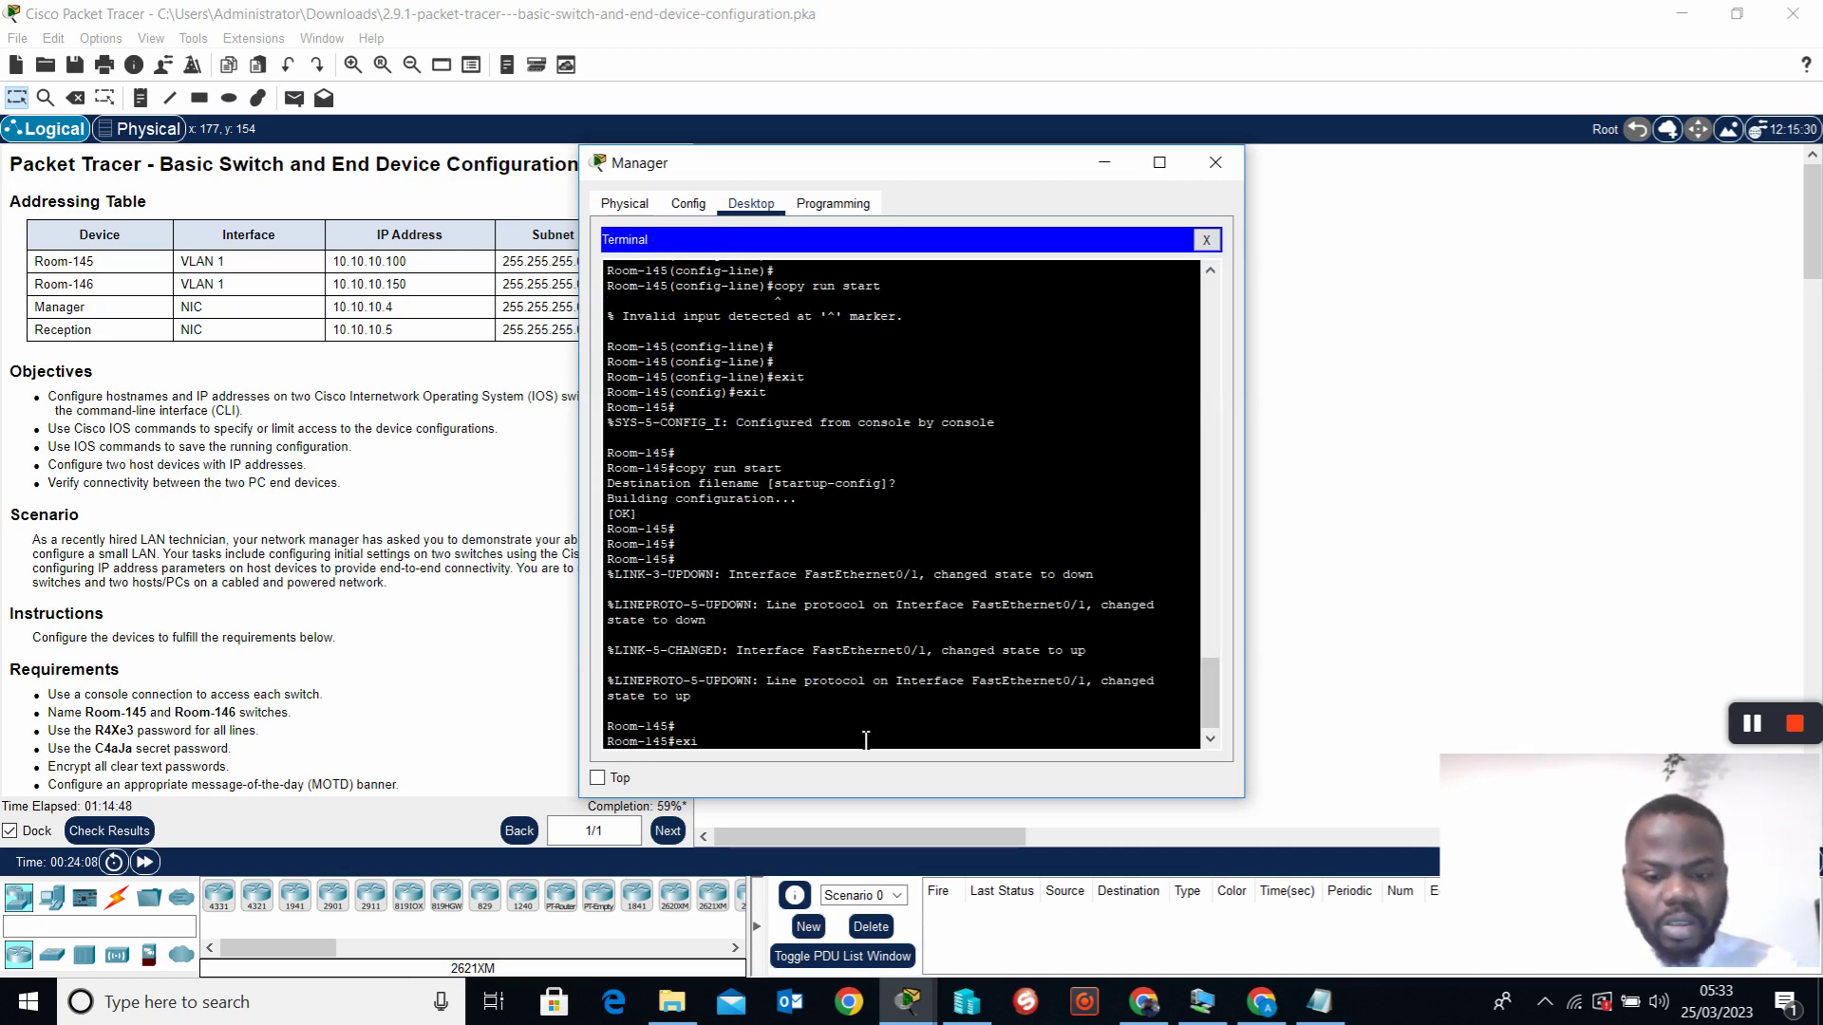
text(exit)
key(Return)
key(Return)
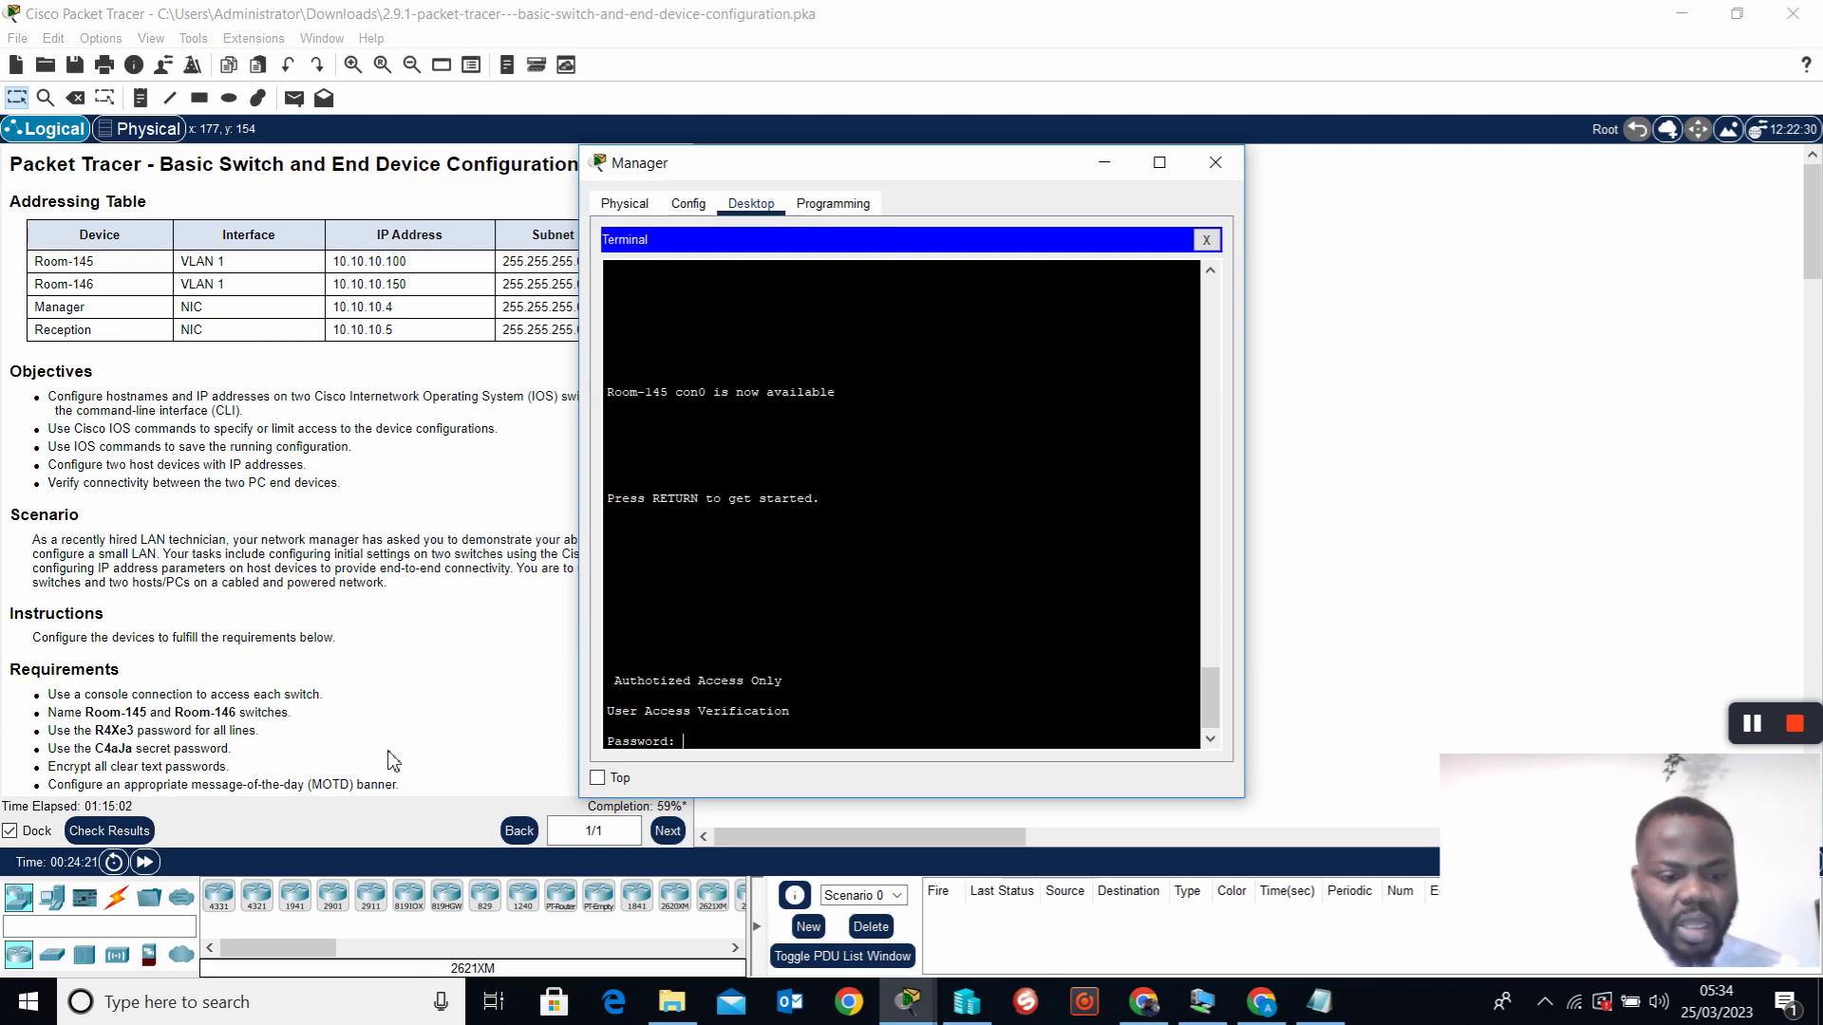
Log back in with the console password, enter privileged mode with the enable secret, and close Manager
key(Return)
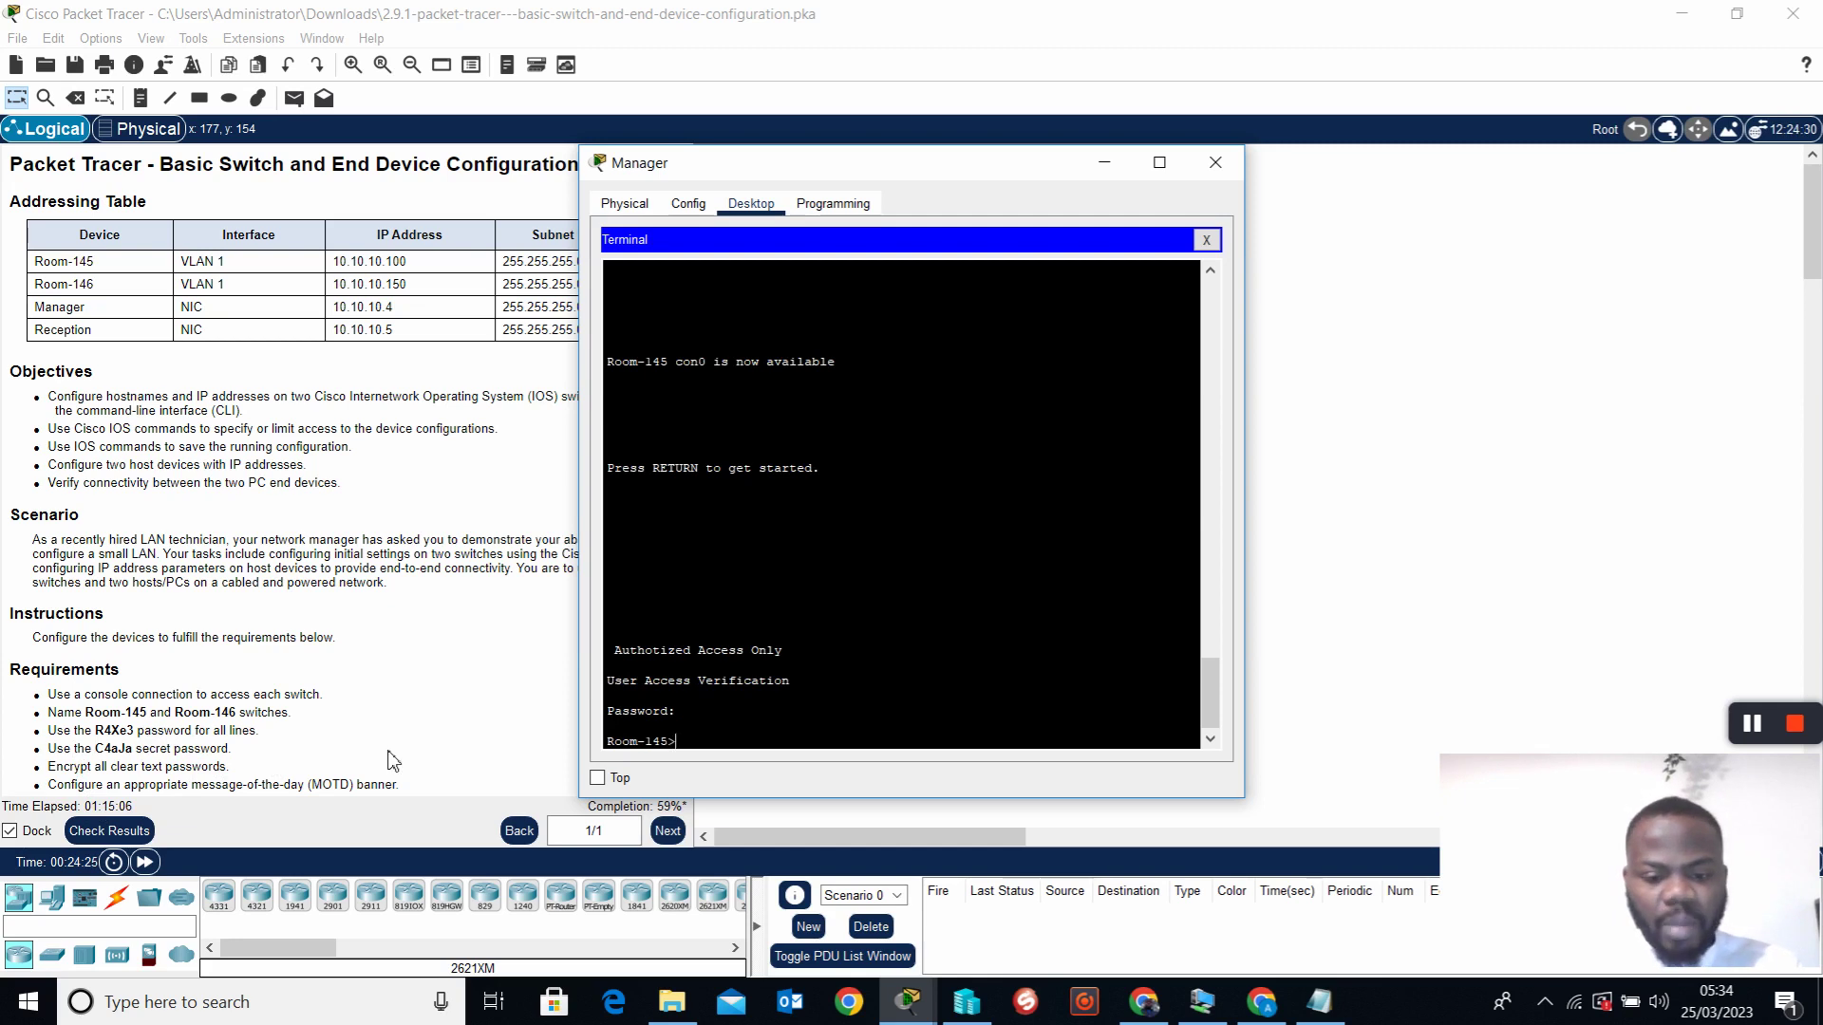
text(en)
key(Return)
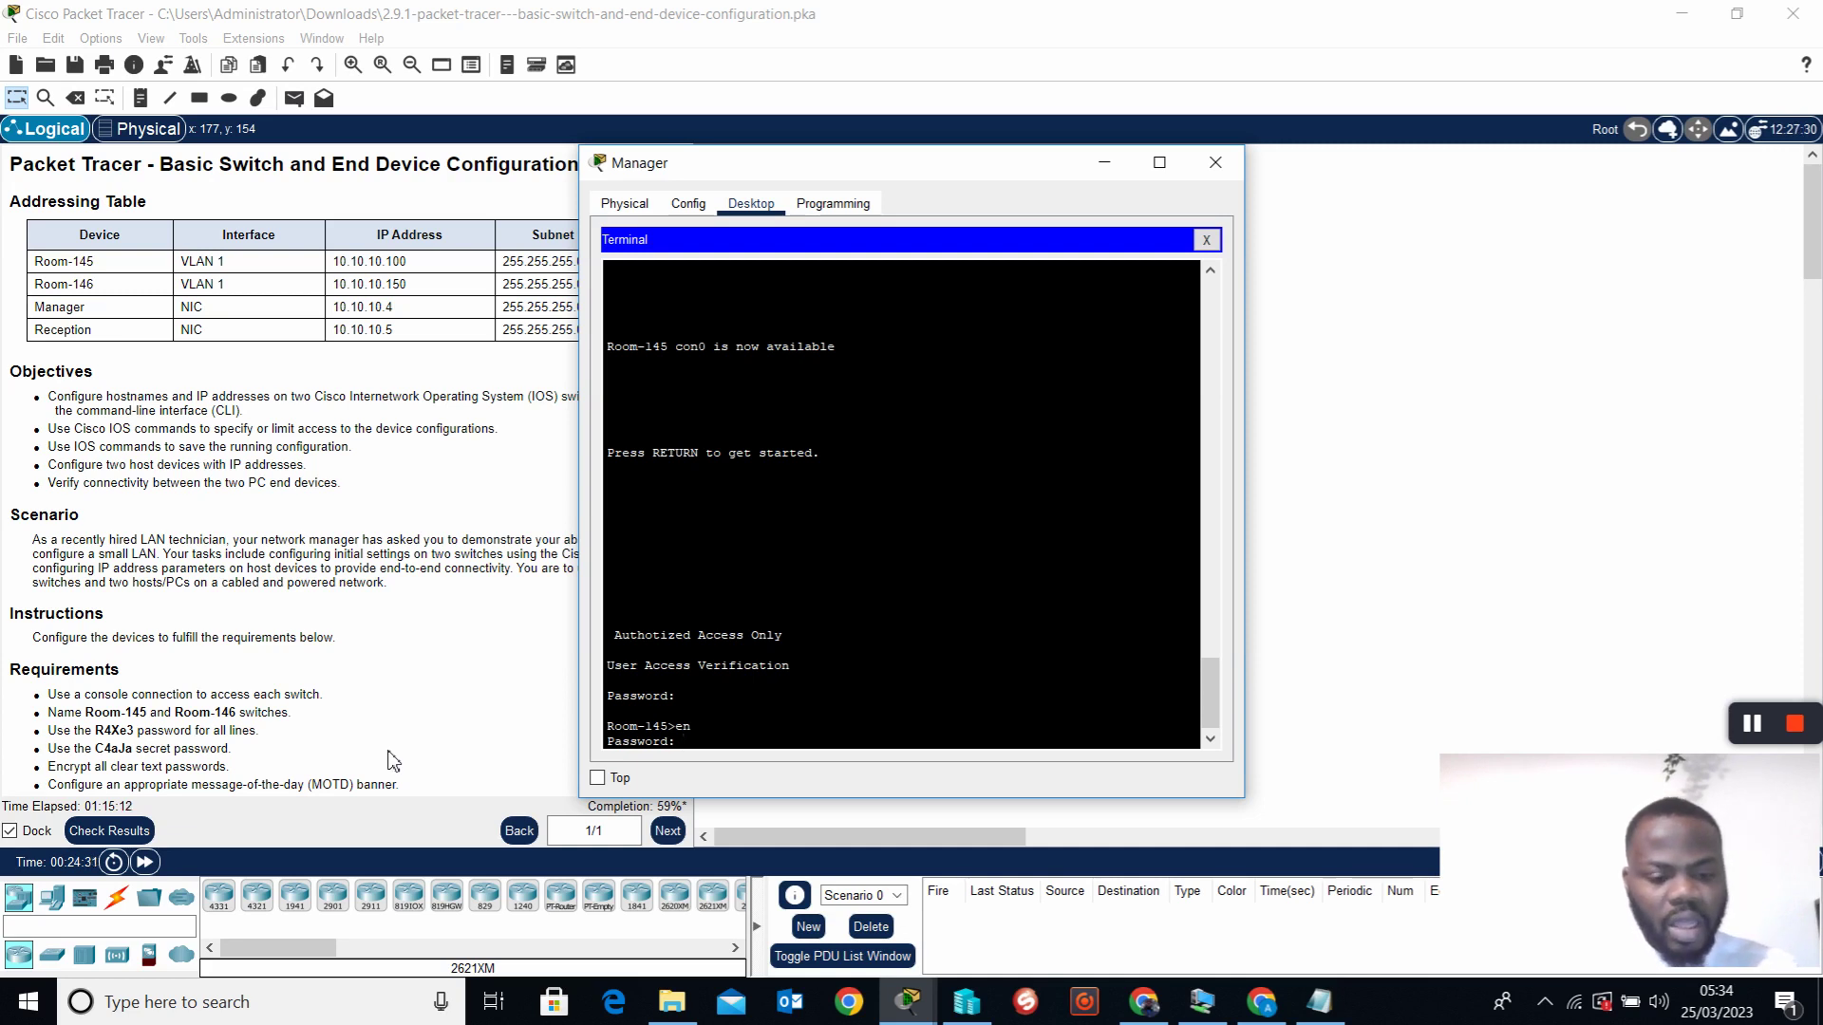
key(Return)
key(Return)
key(Return)
key(Return)
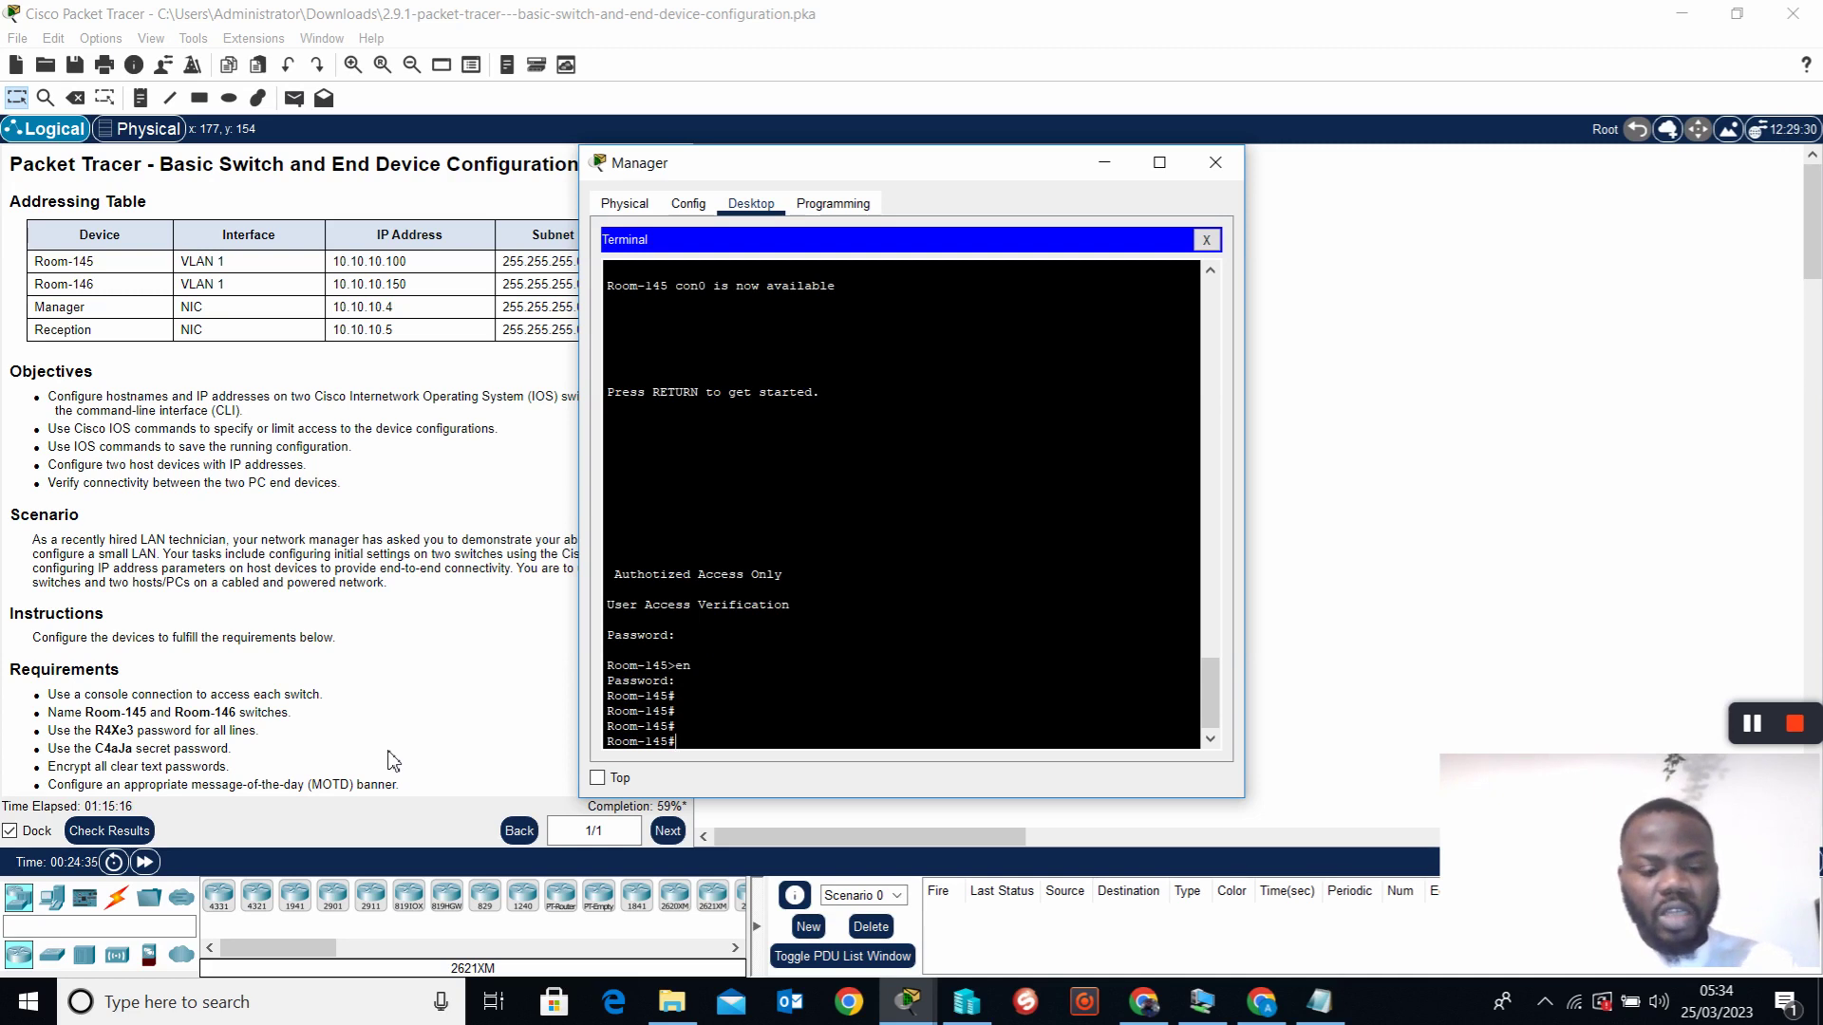
click(1206, 239)
click(1215, 163)
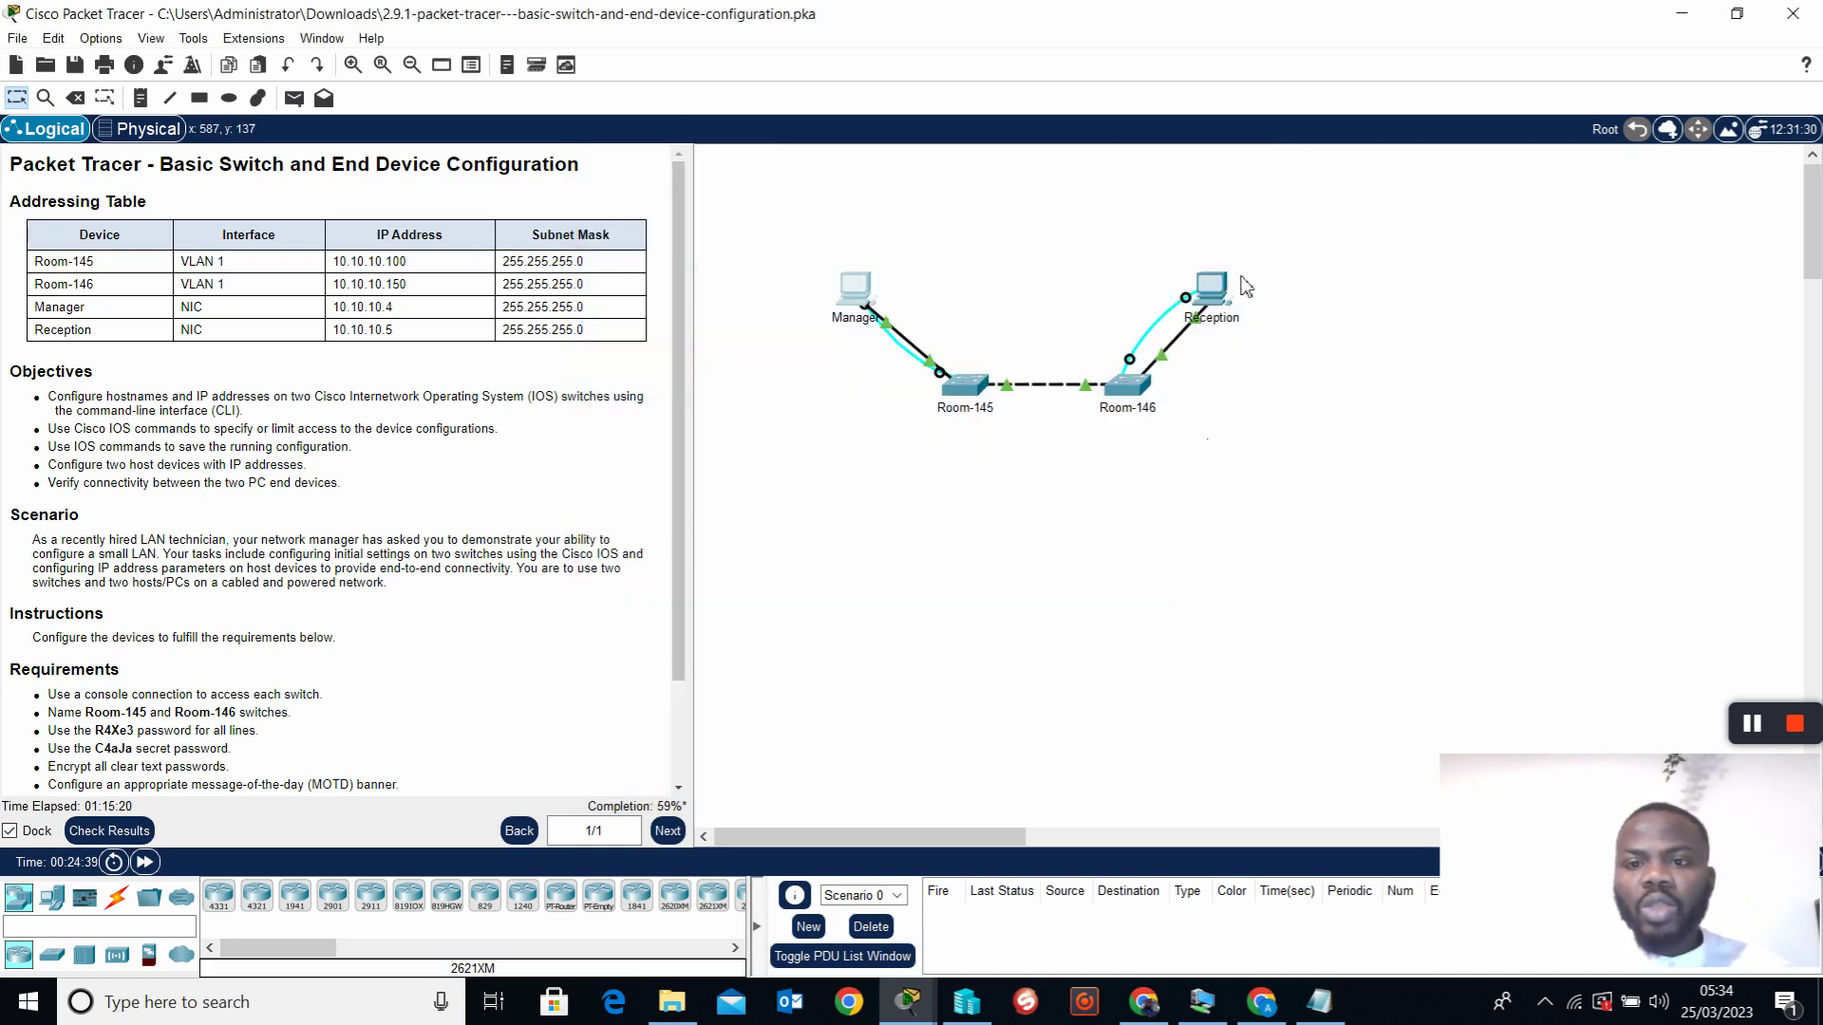
Paste the Room-146 commands from Notepad at the Switch> prompt and save with copy run start
click(1208, 300)
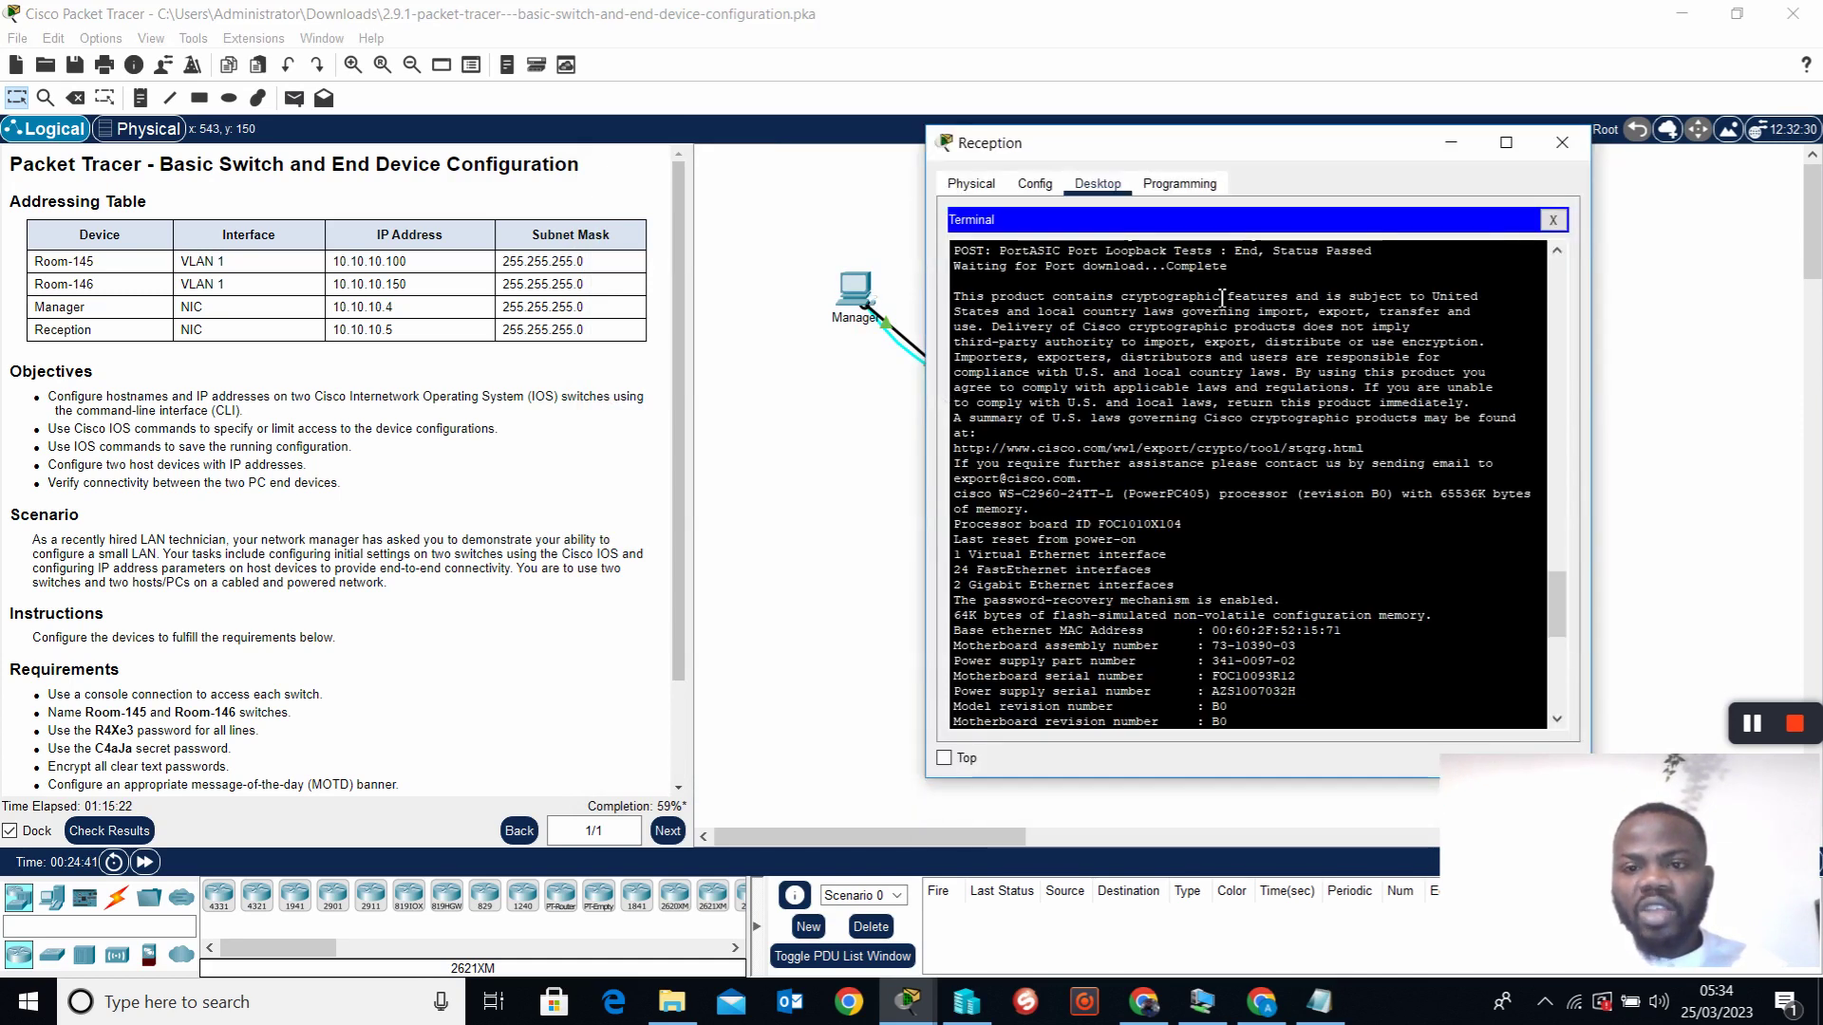
key(Return)
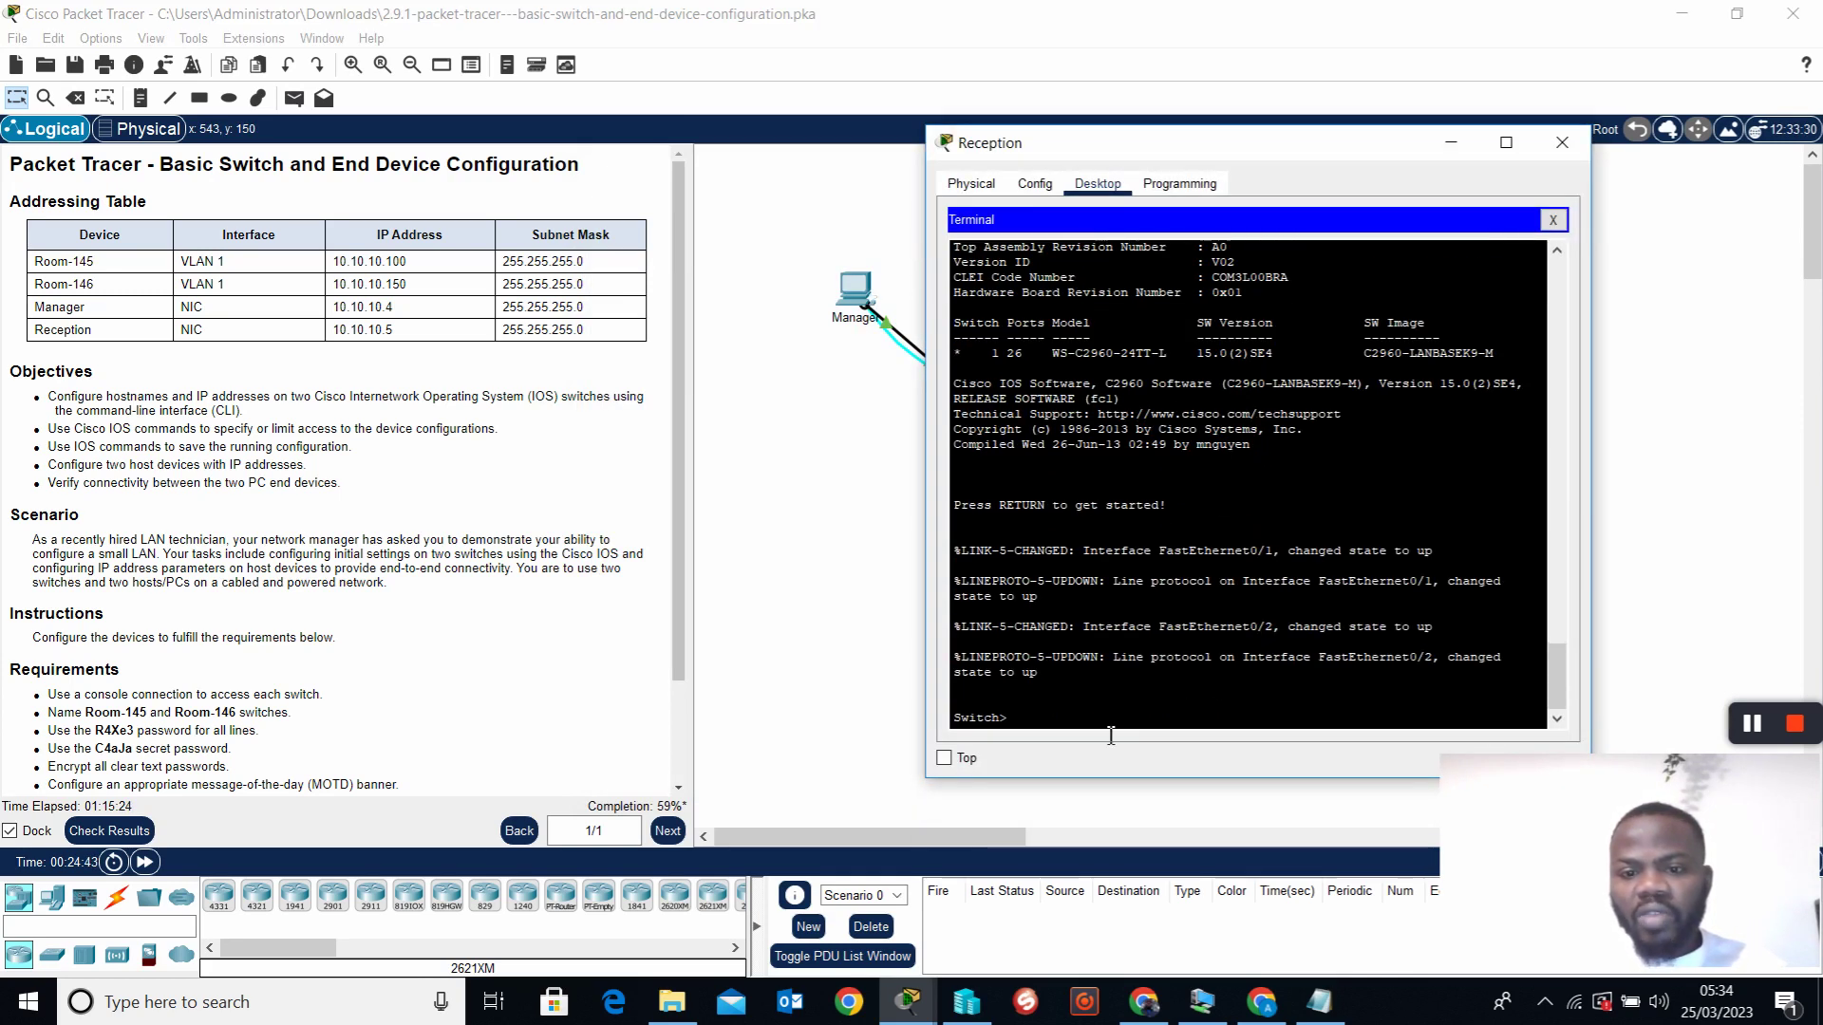
click(1319, 1001)
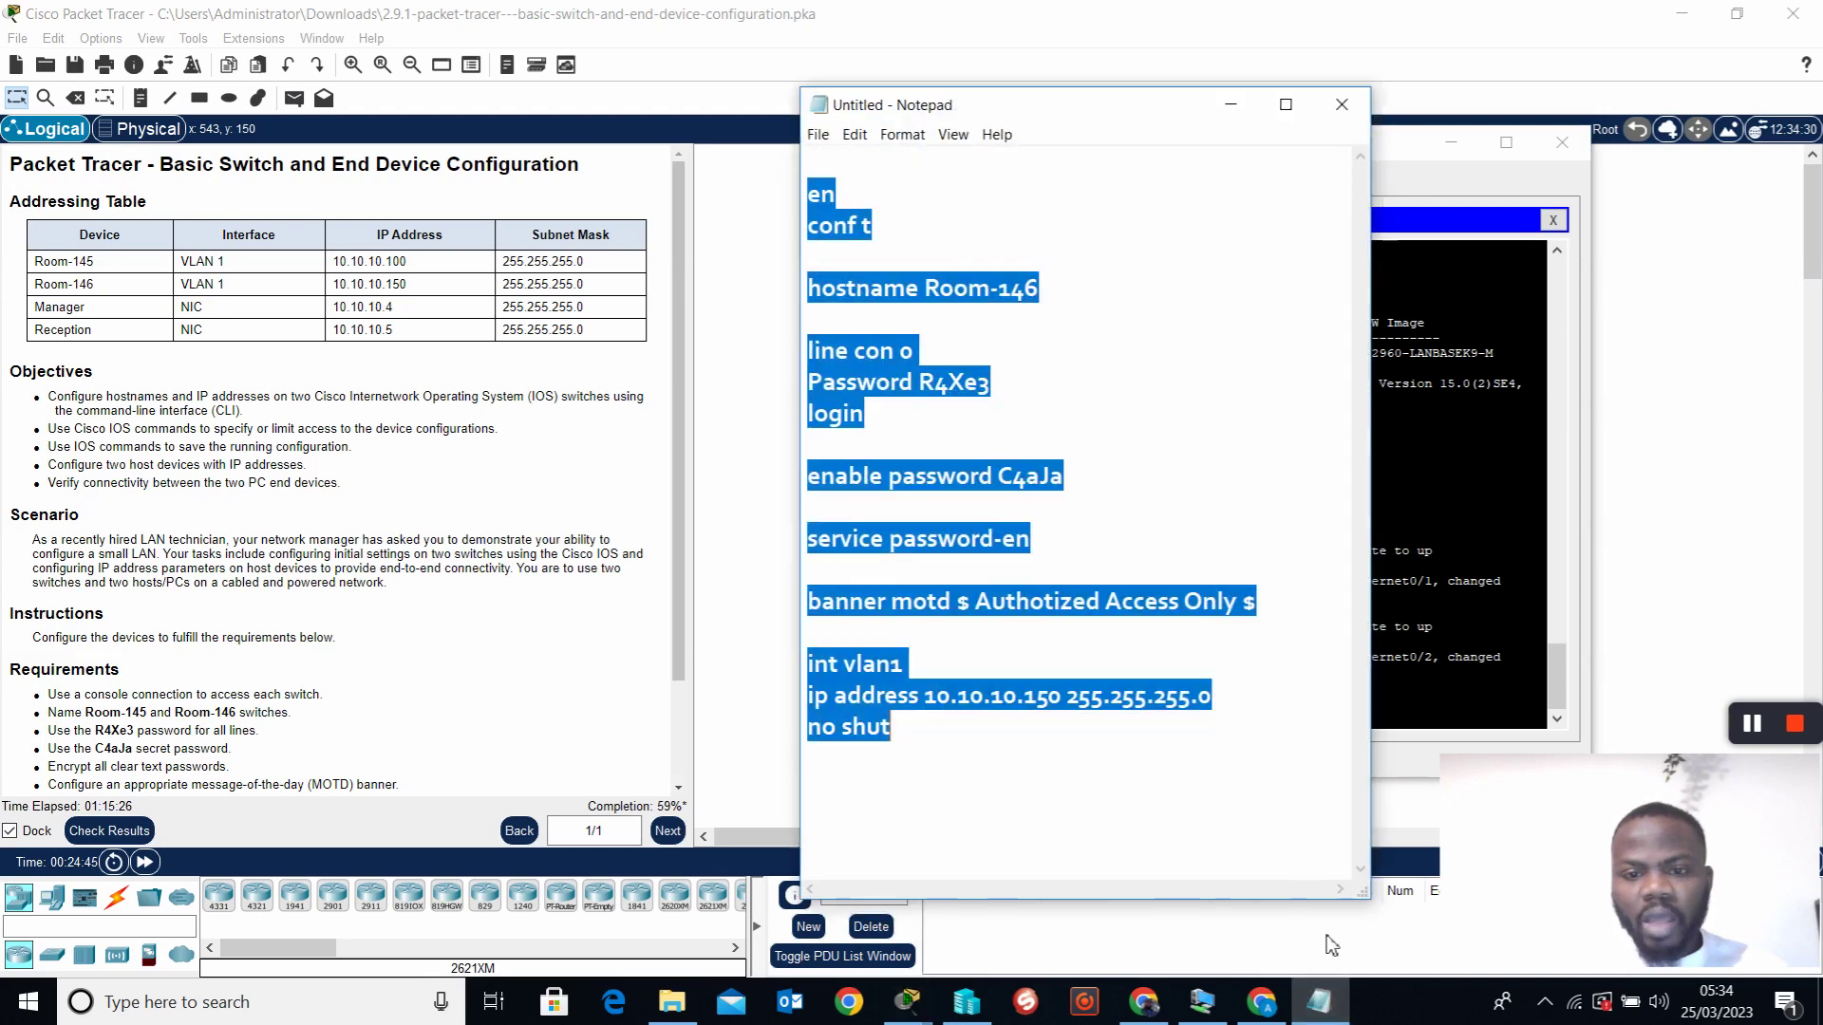
right_click(859, 289)
click(904, 353)
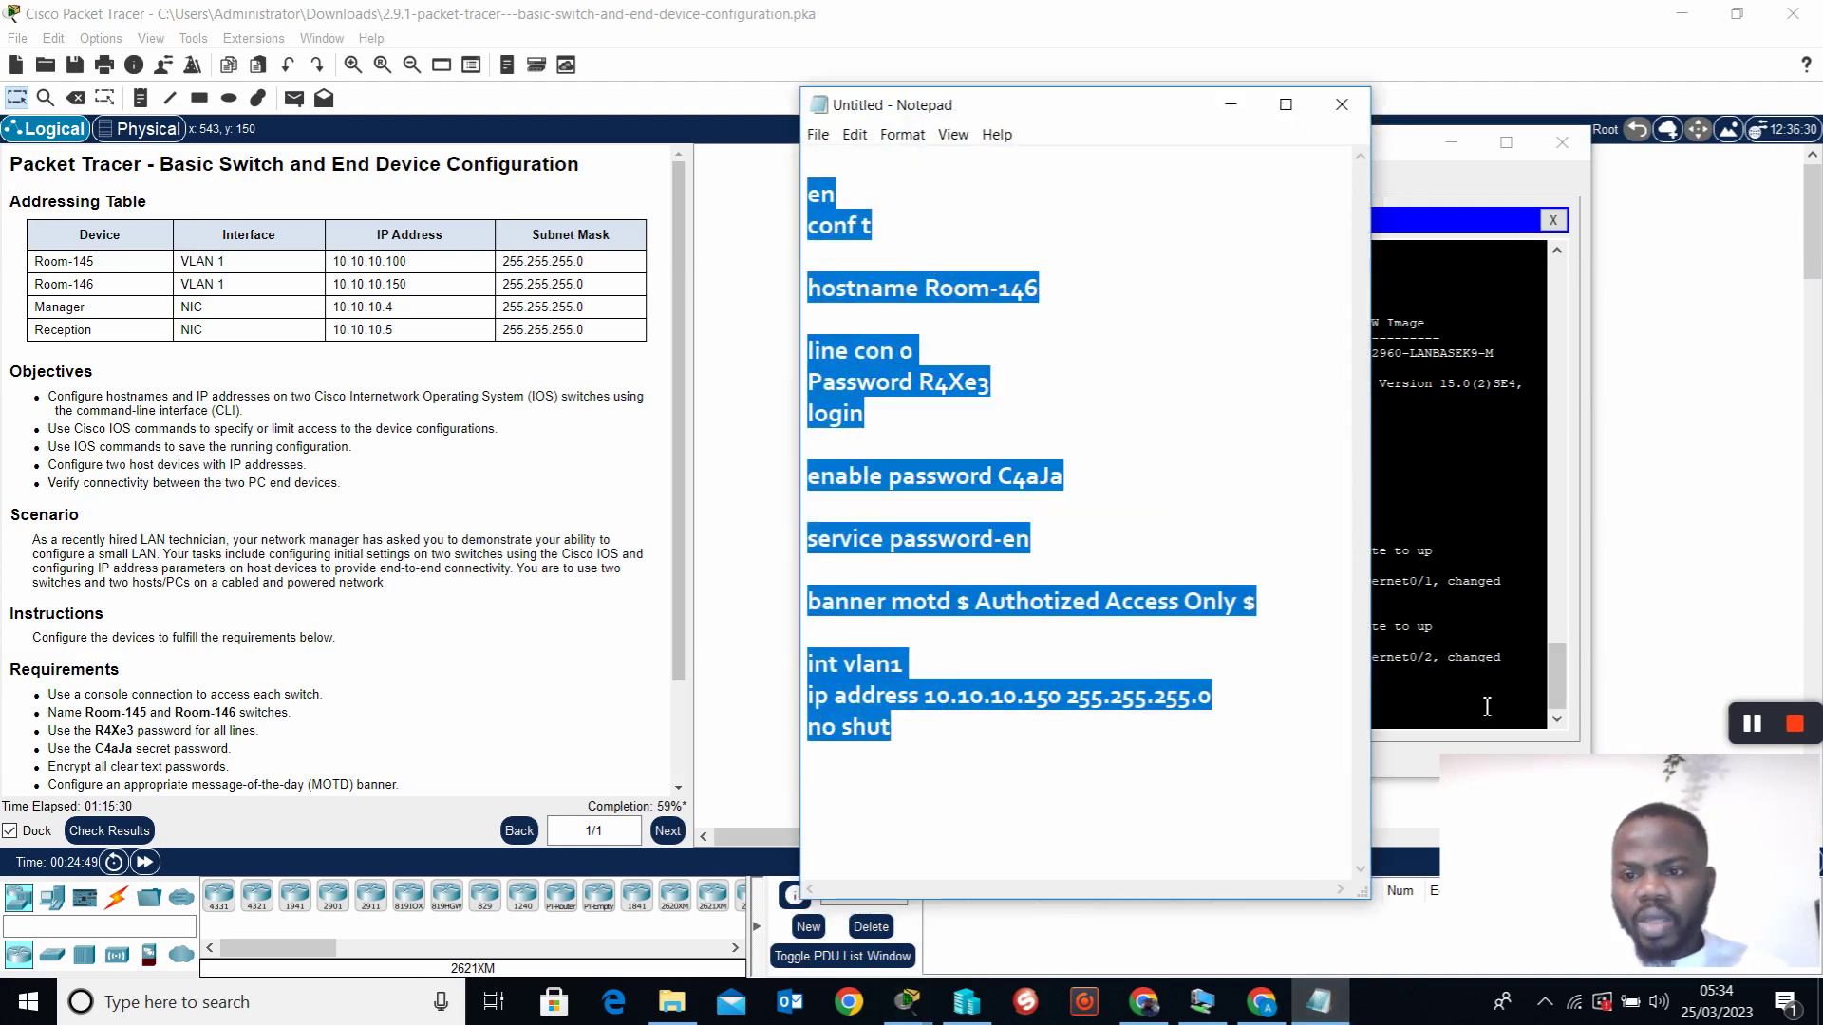
click(1482, 704)
right_click(1044, 718)
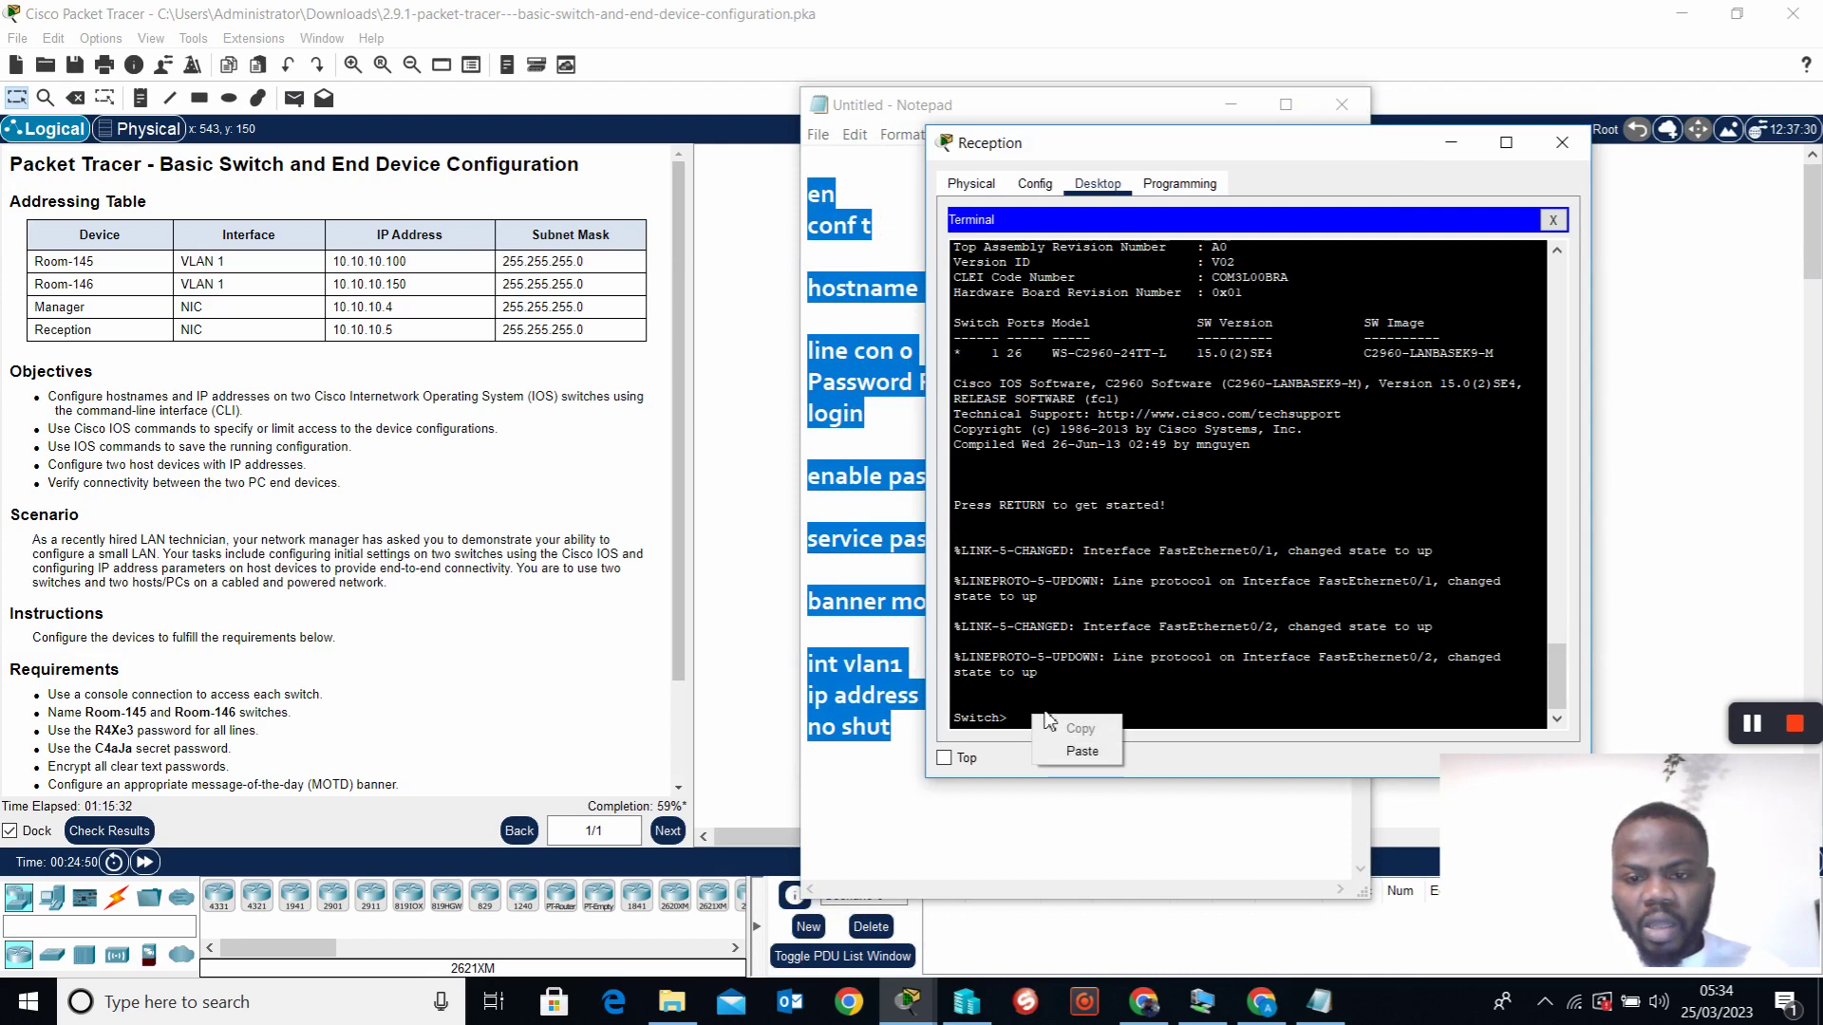
click(1082, 751)
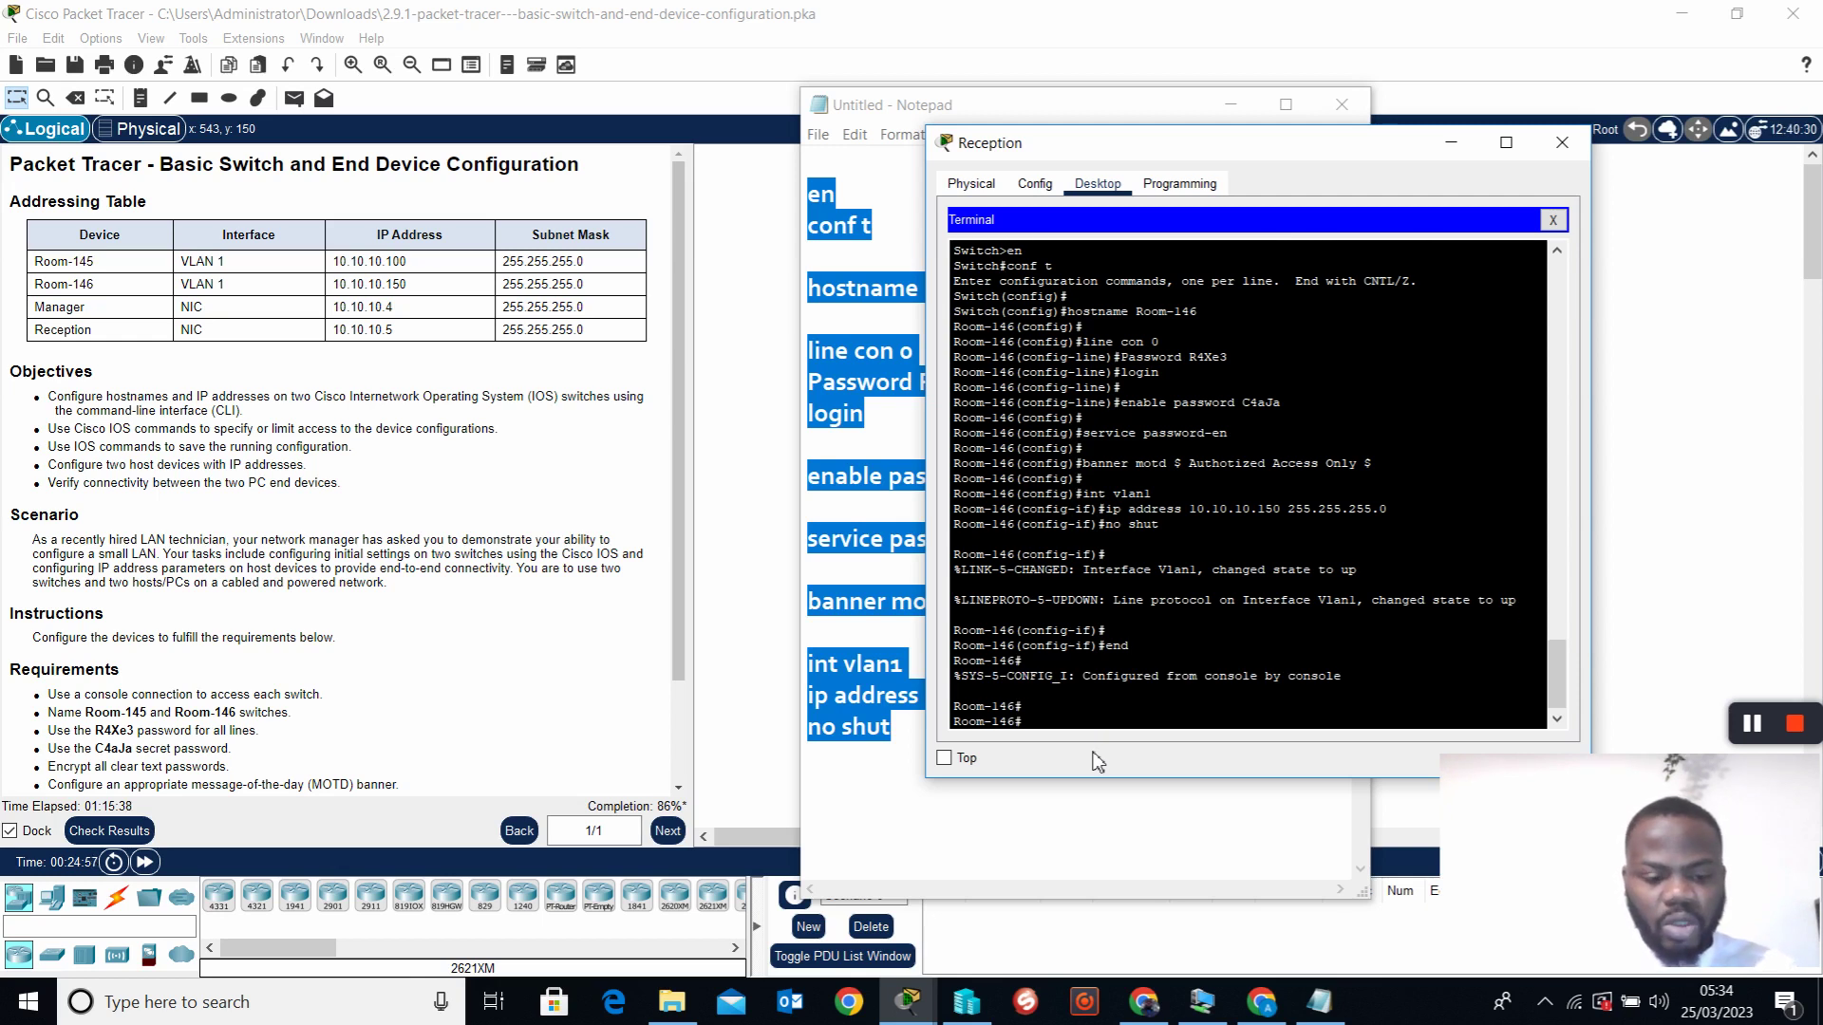
text(copy run start)
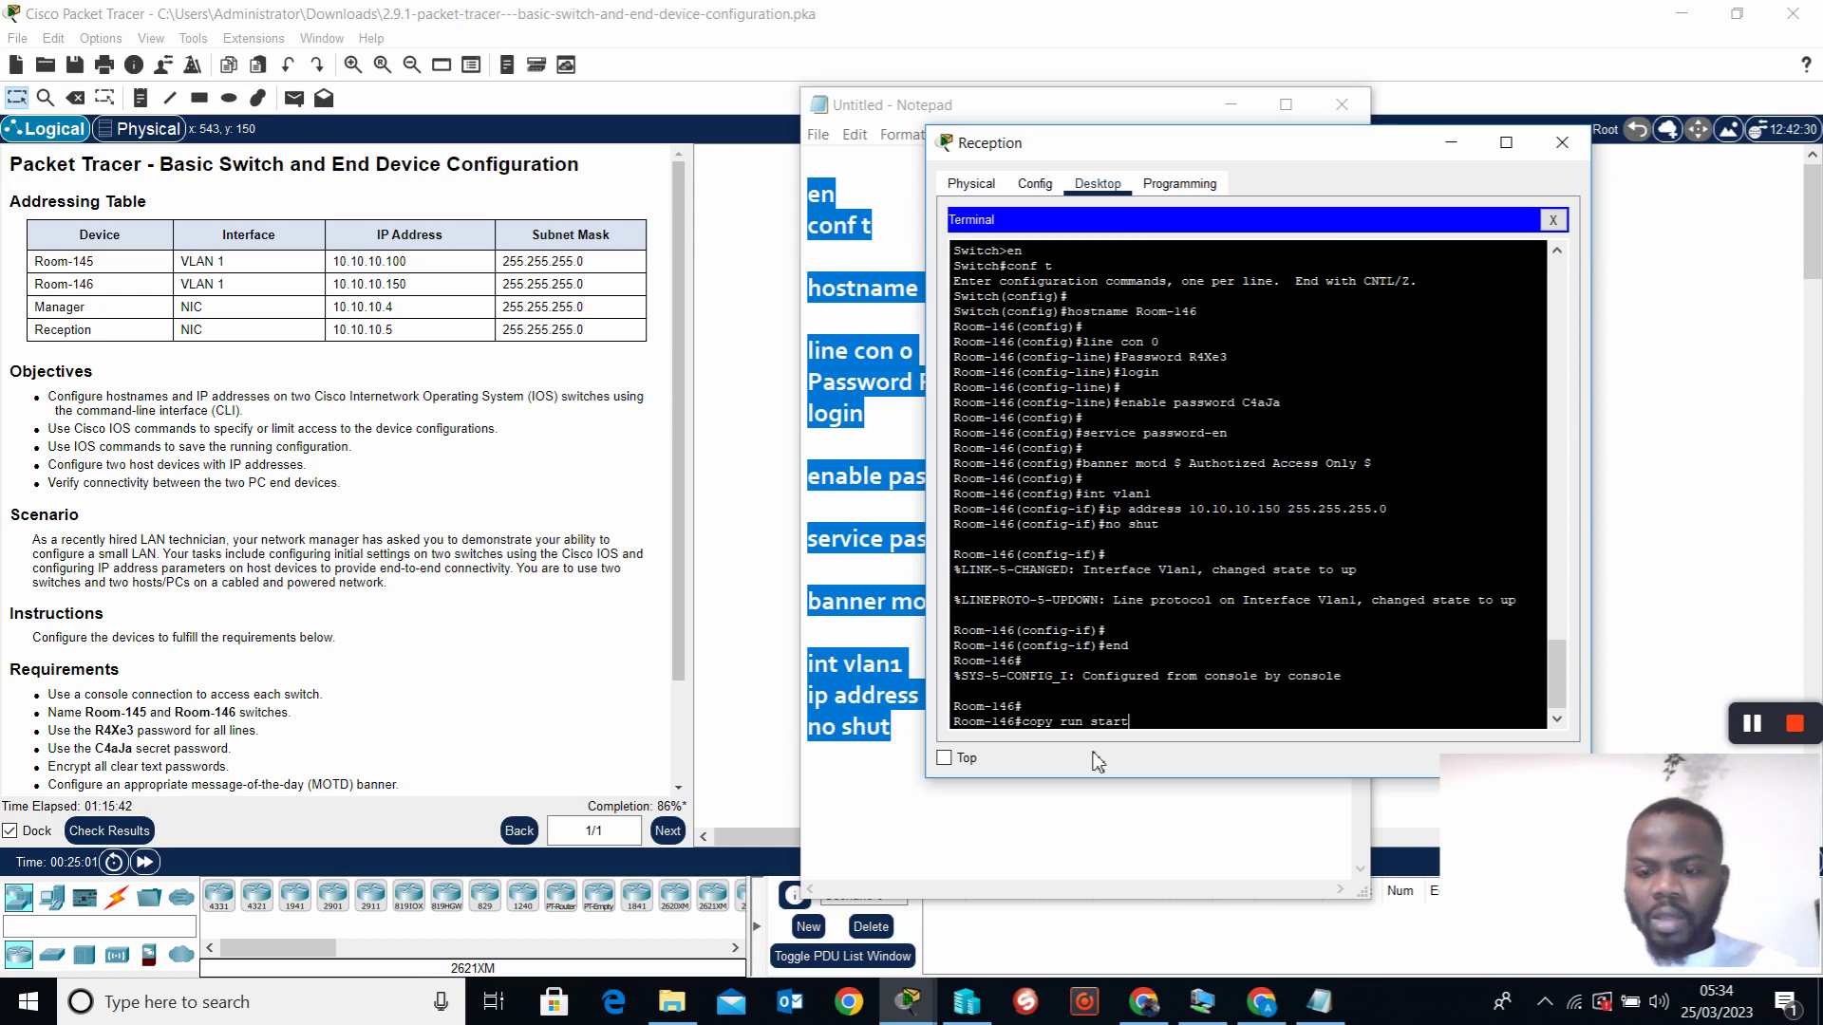
key(Return)
key(Return)
key(Return)
key(Return)
key(Return)
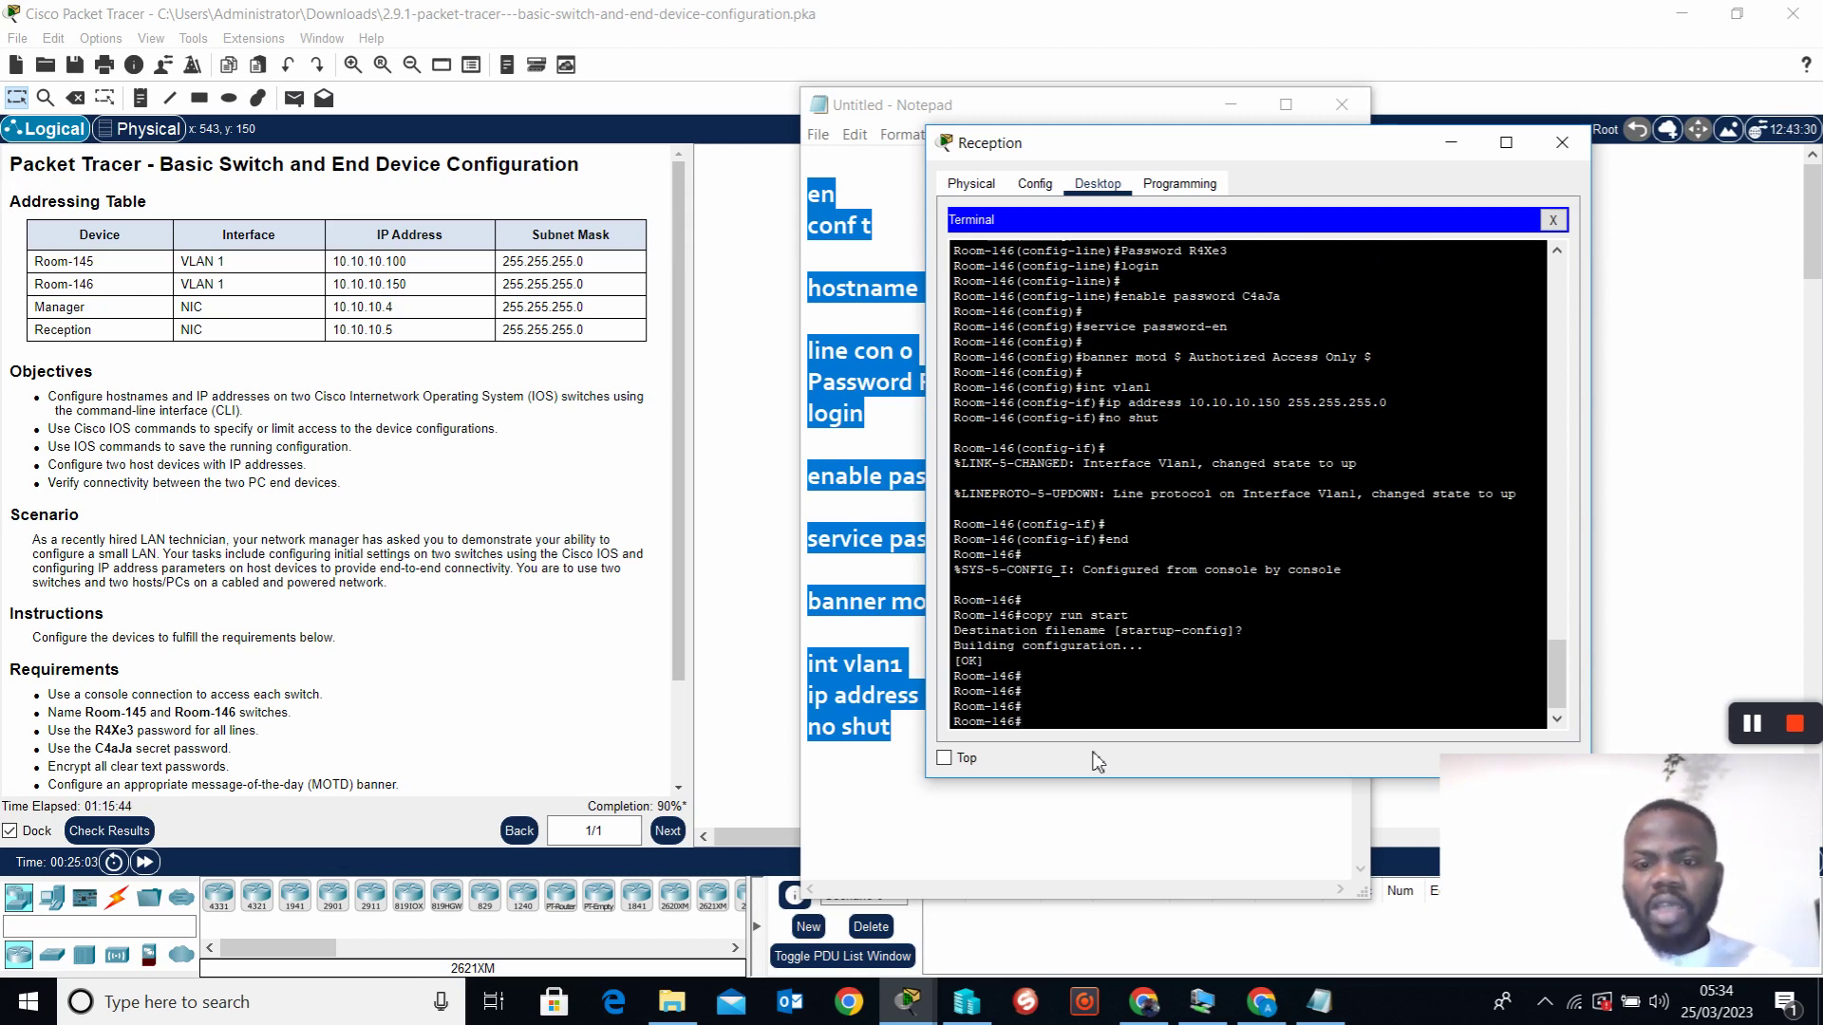
Close the terminal, discard the Notepad notes, and exit Packet Tracer without saving
click(1580, 145)
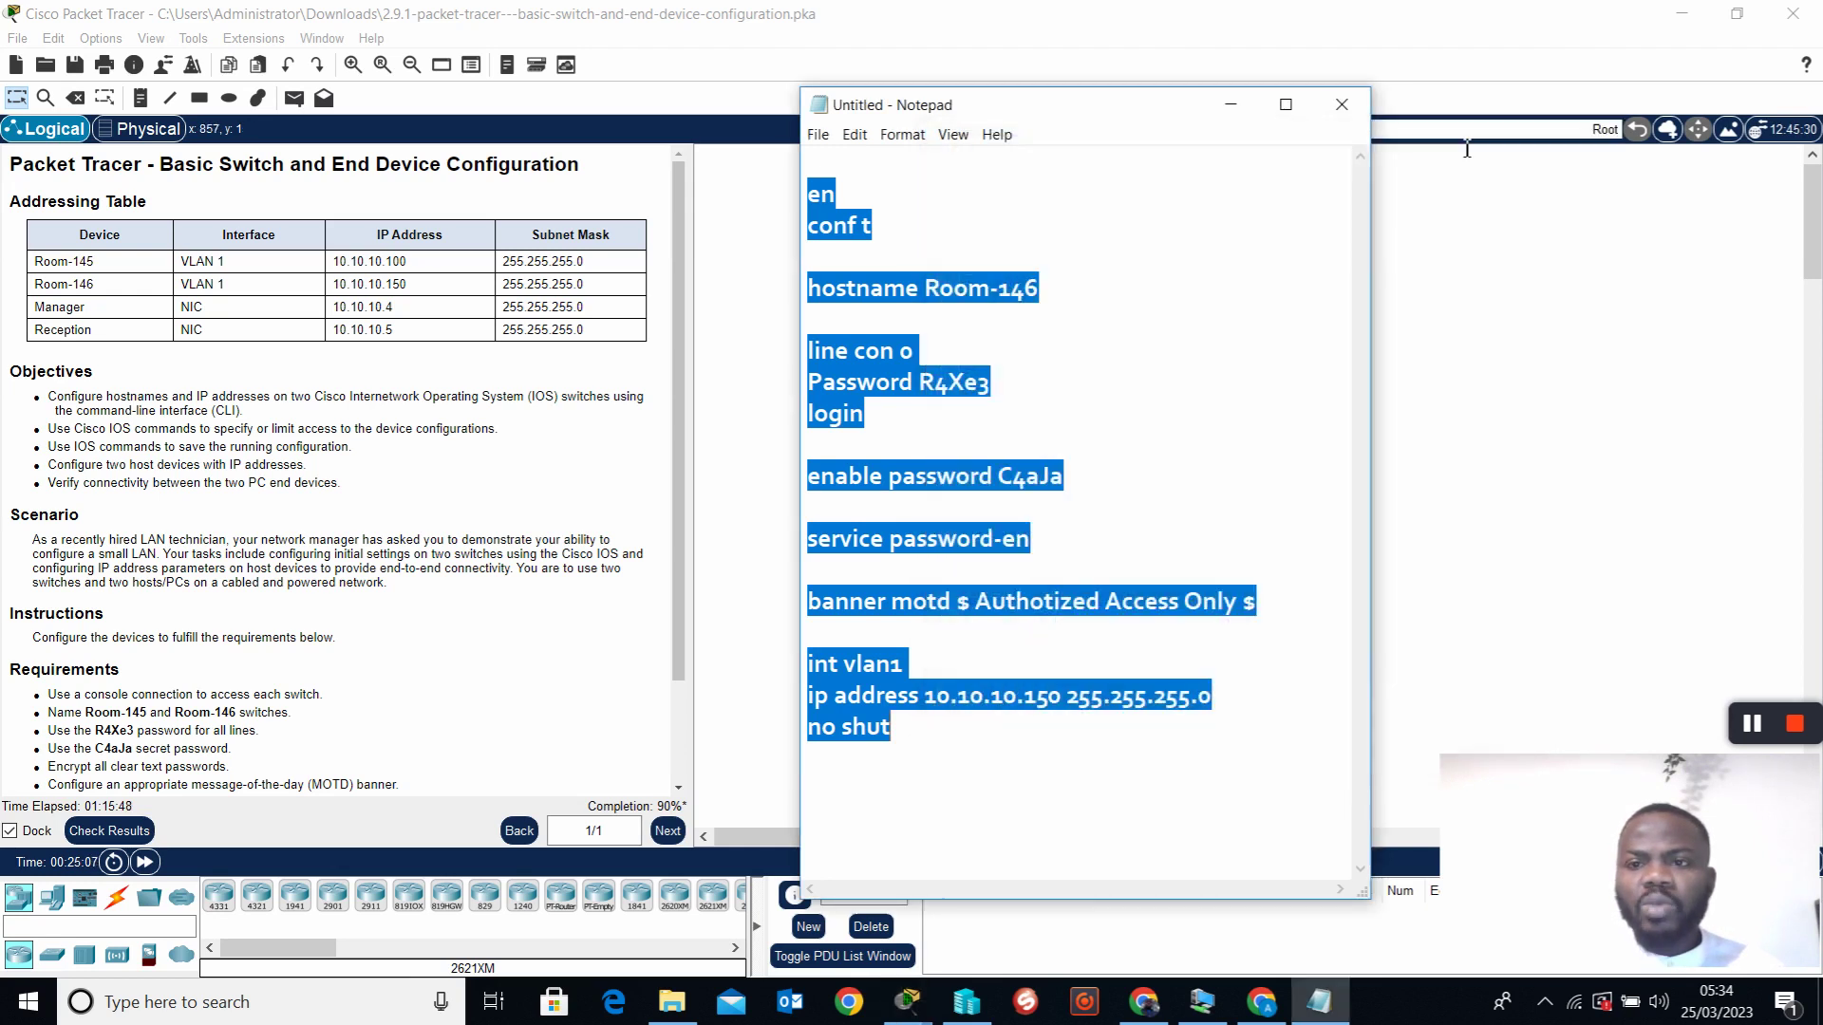
click(1341, 107)
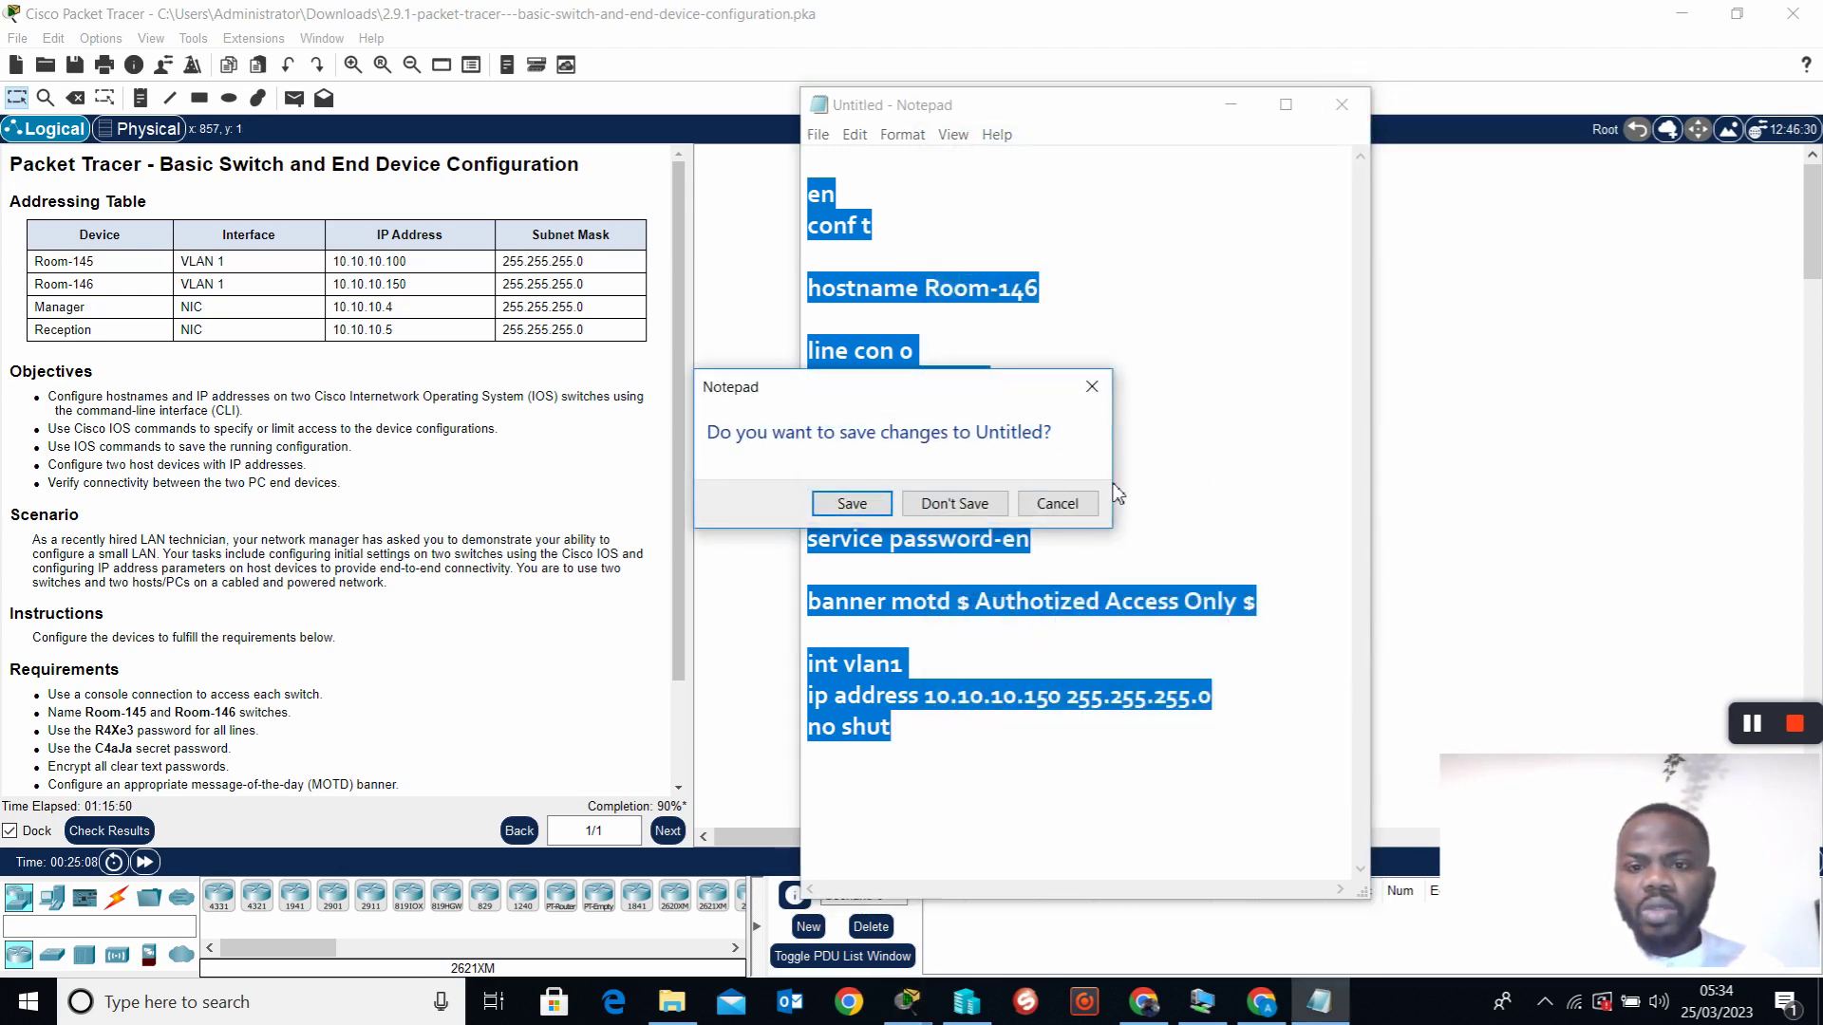
click(978, 509)
click(1793, 13)
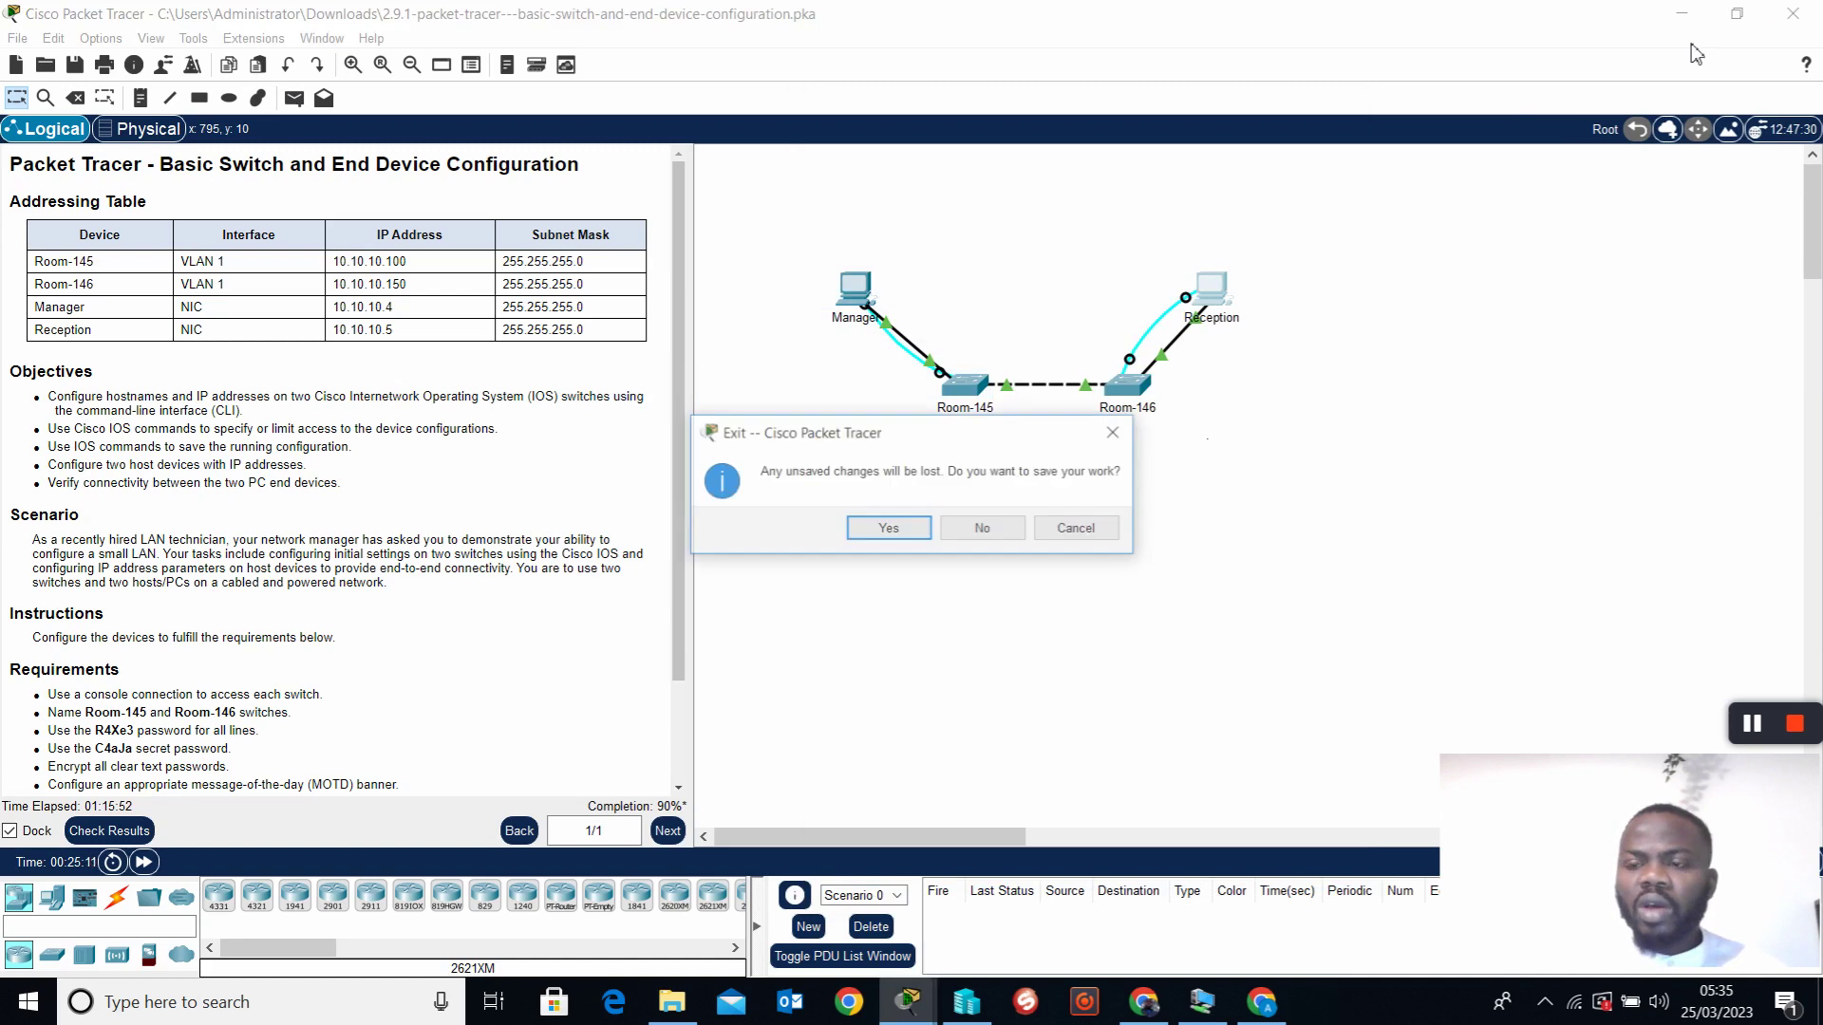
click(983, 528)
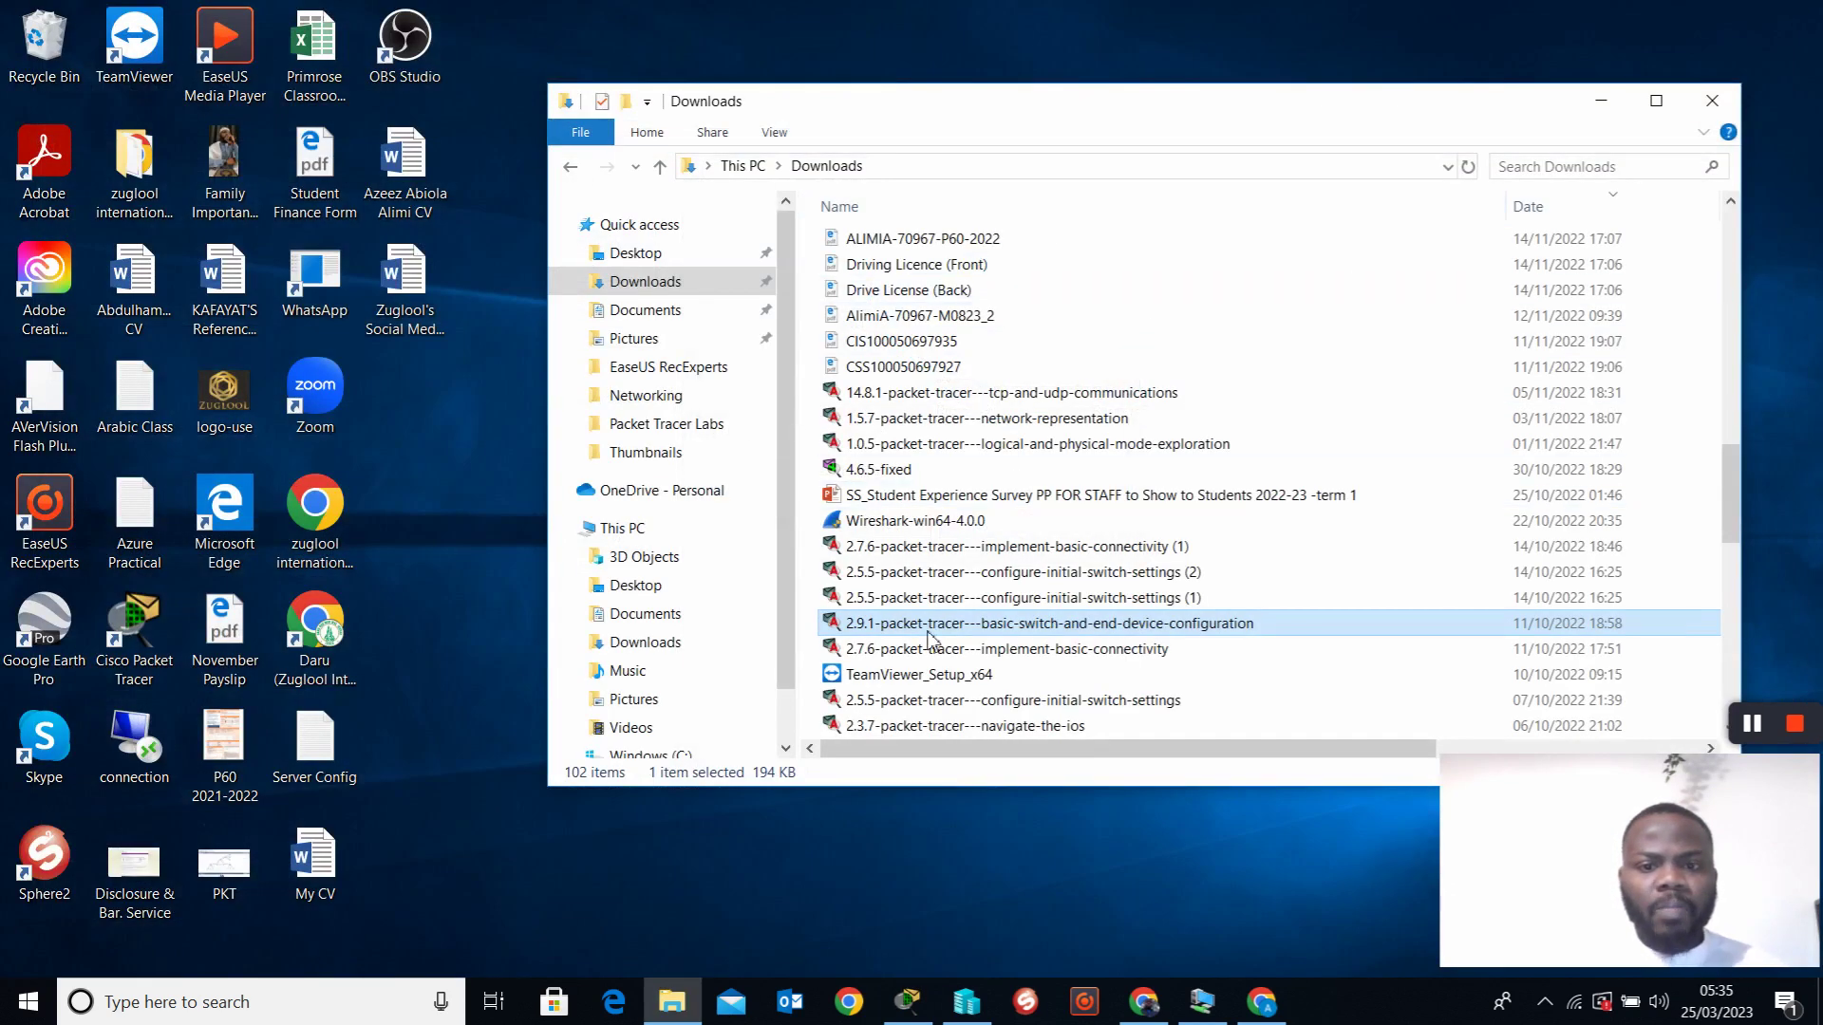
Open the 2.9.2 physical-mode .pka activity from the top of the Downloads folder
scroll(1099, 379, up, 15)
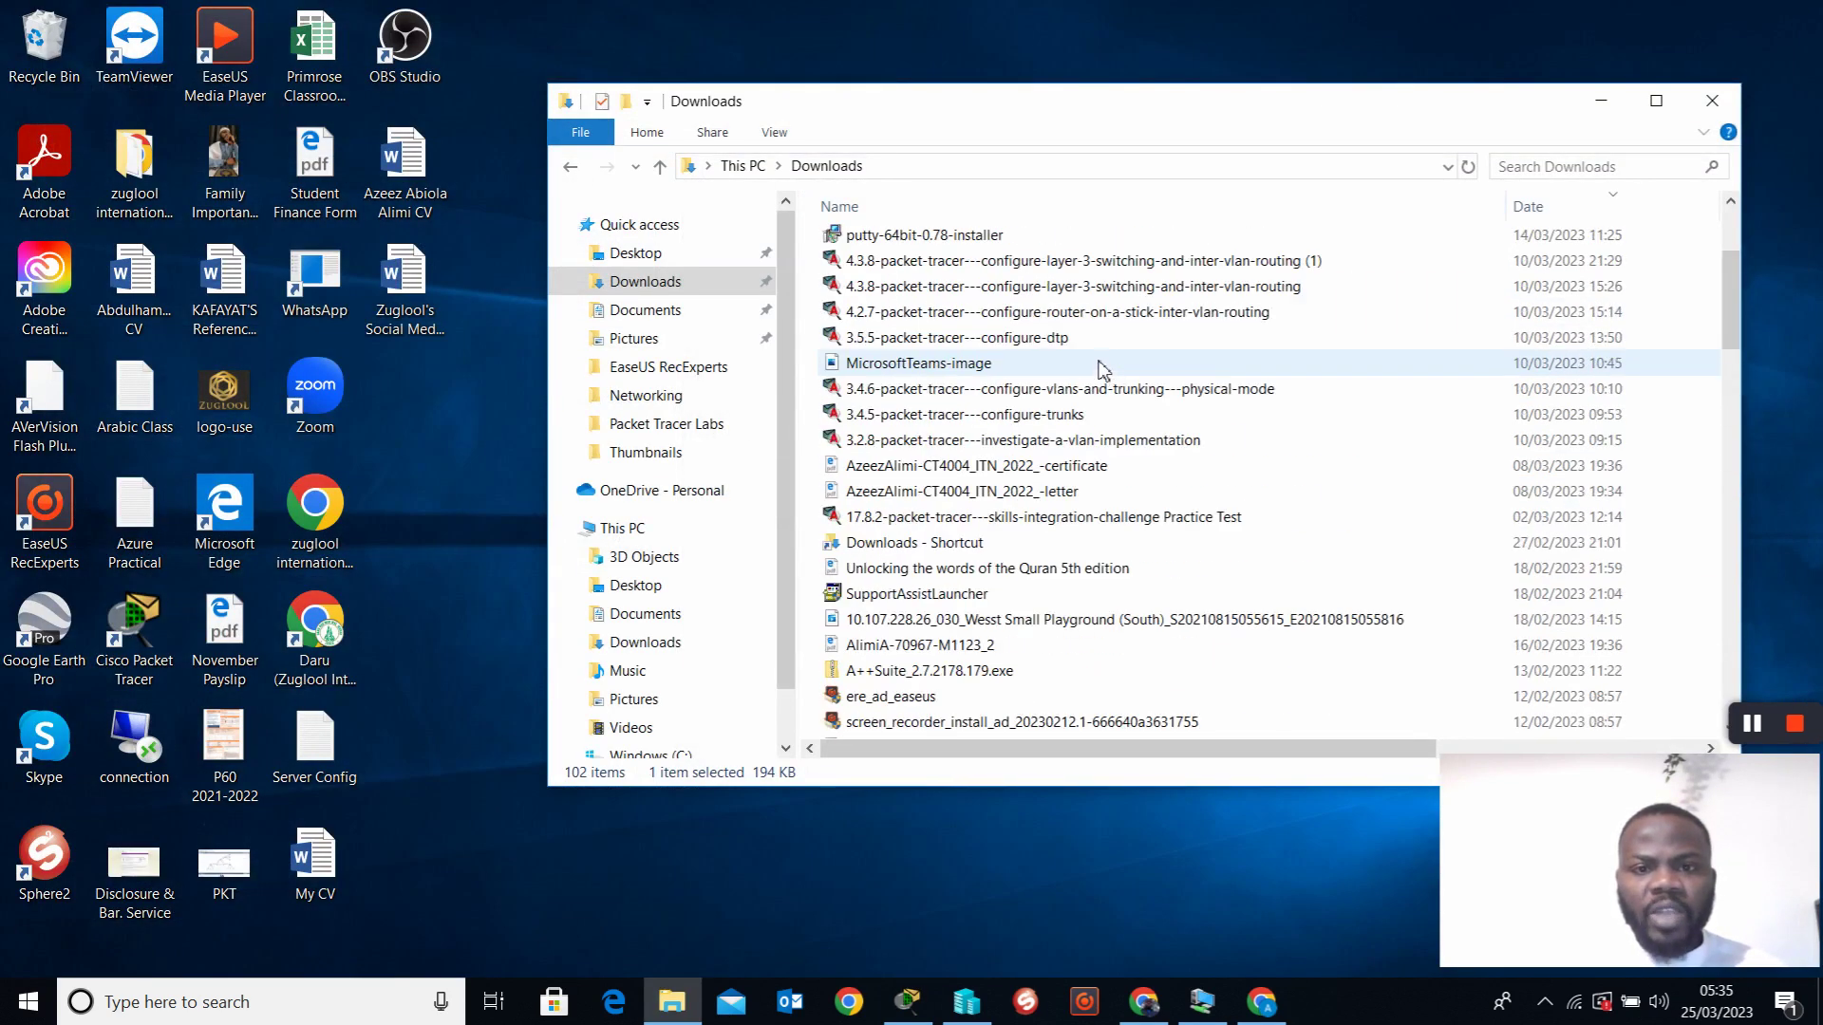
double_click(1028, 245)
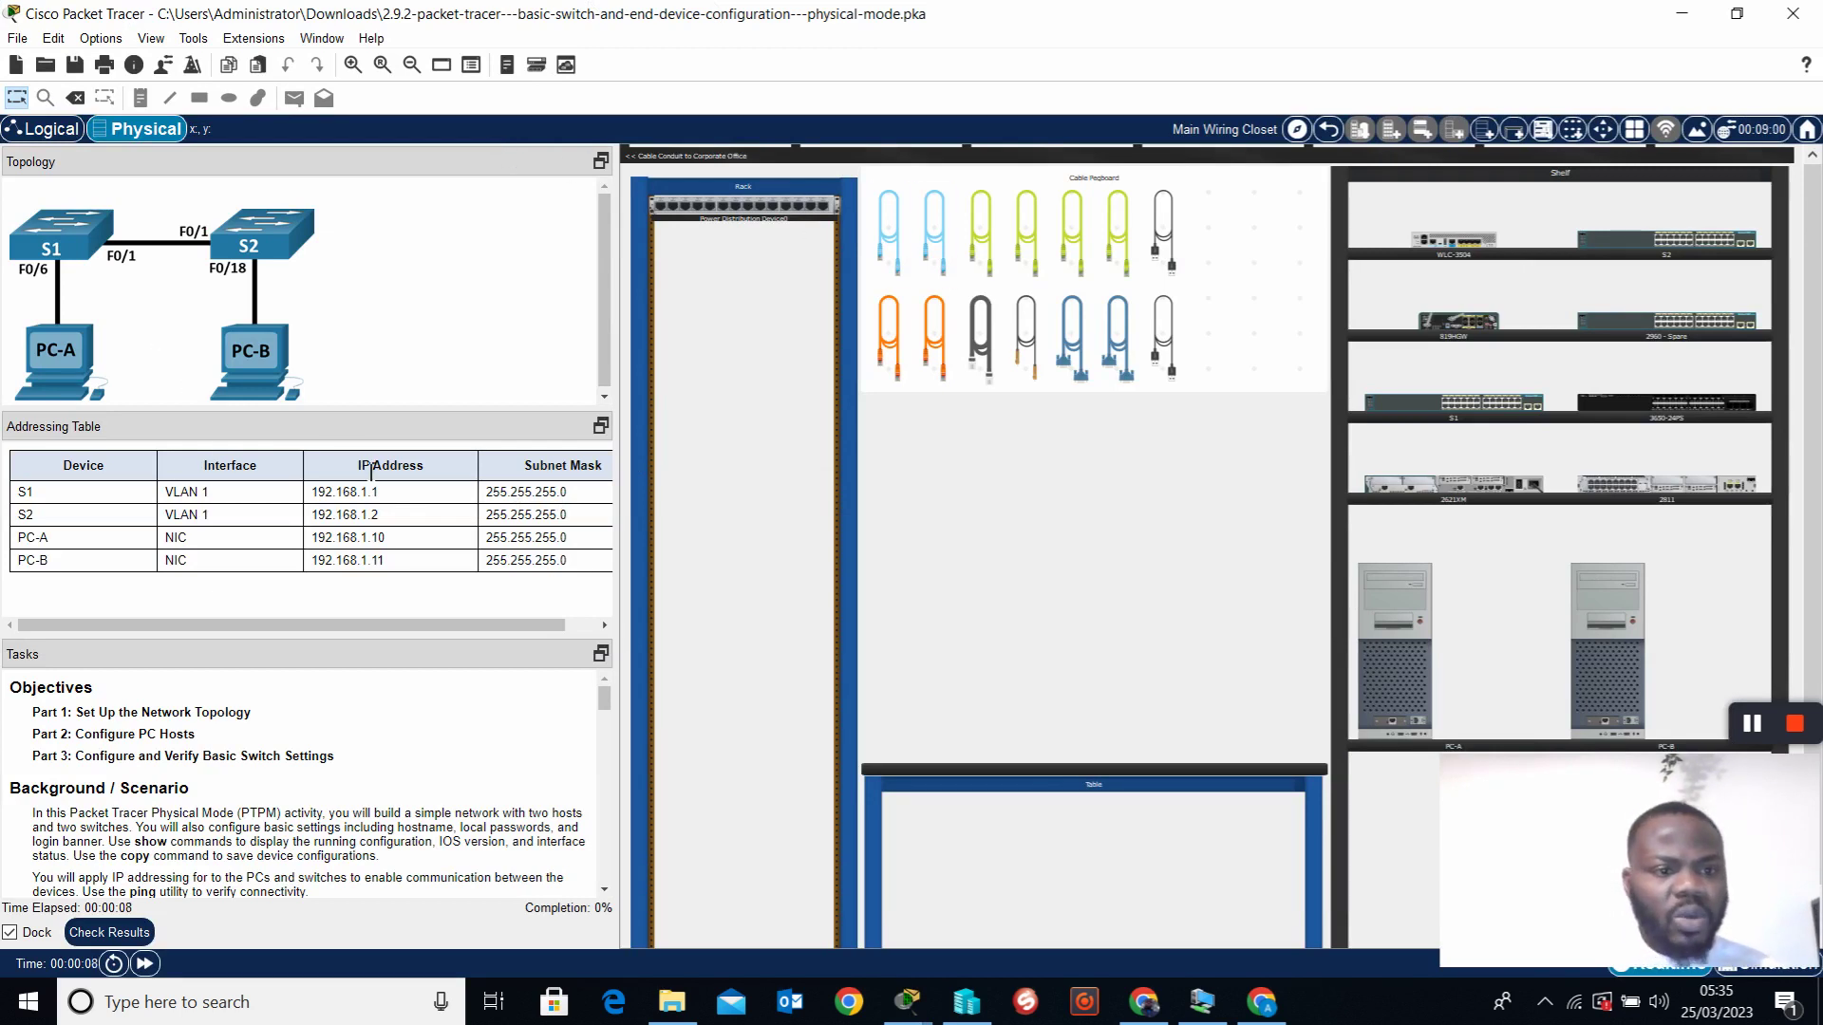
scroll(313, 797, down, 8)
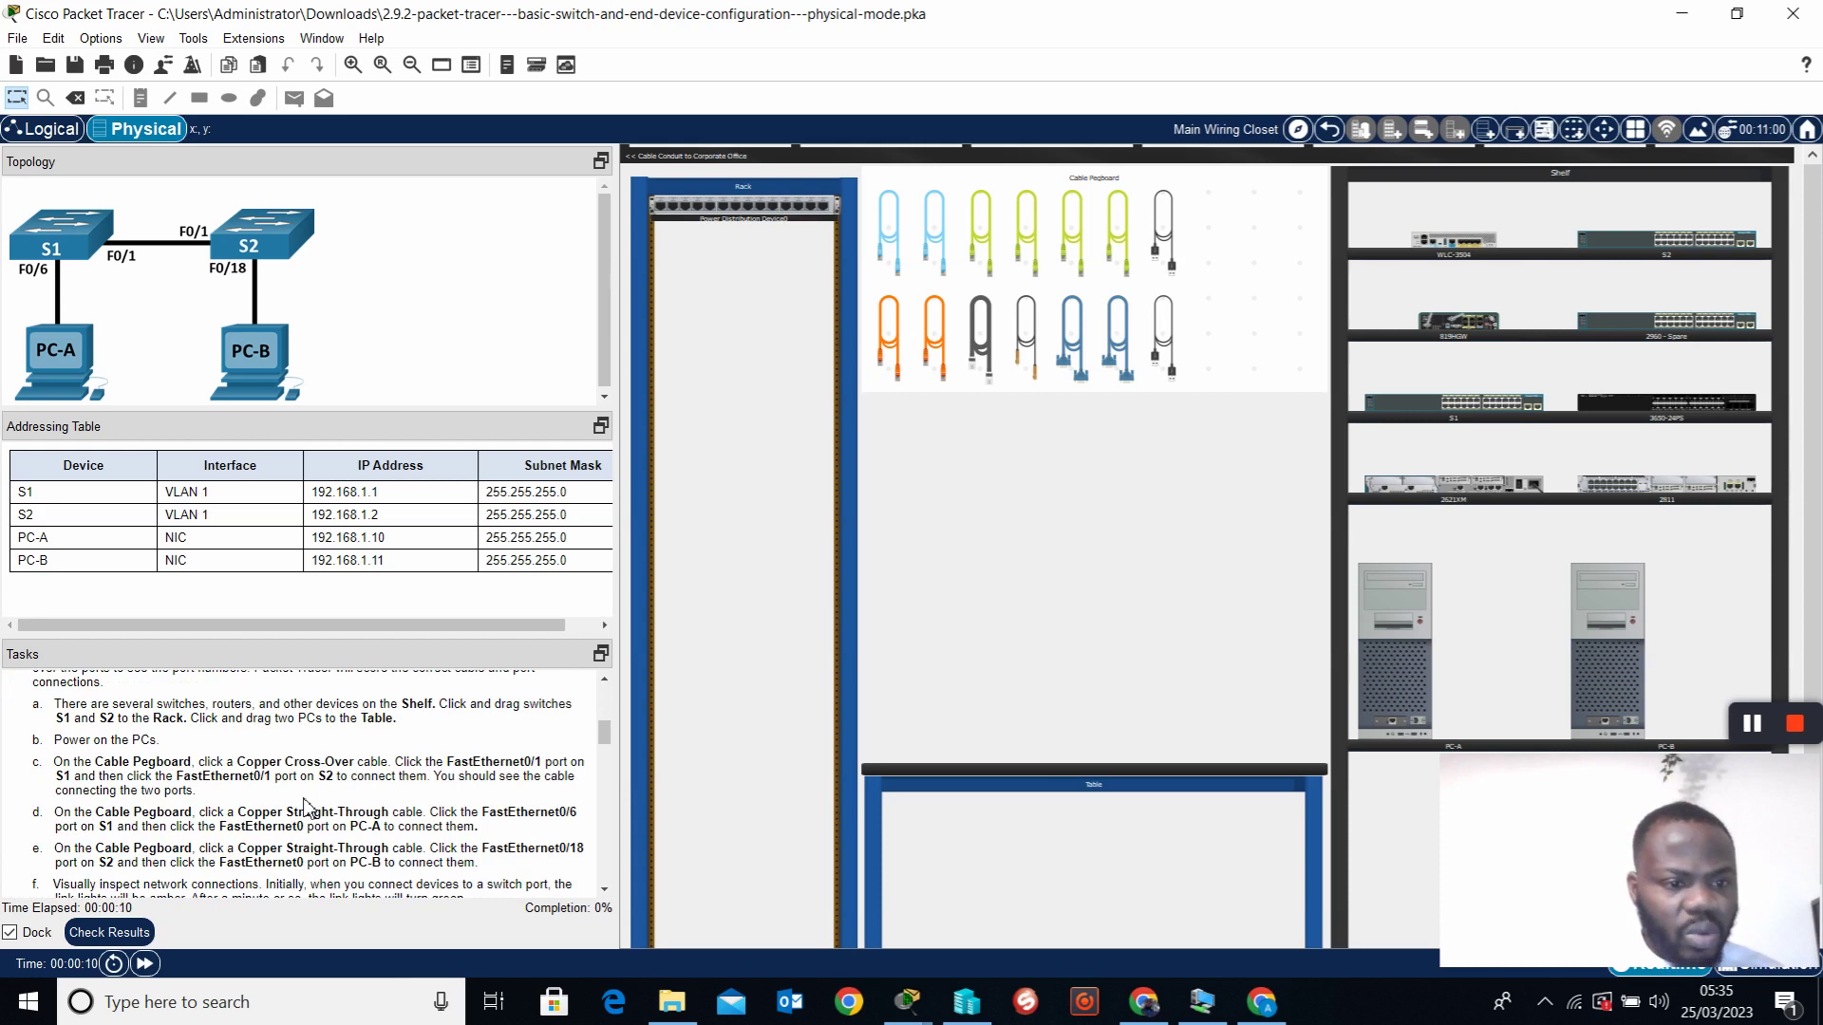
scroll(306, 807, down, 5)
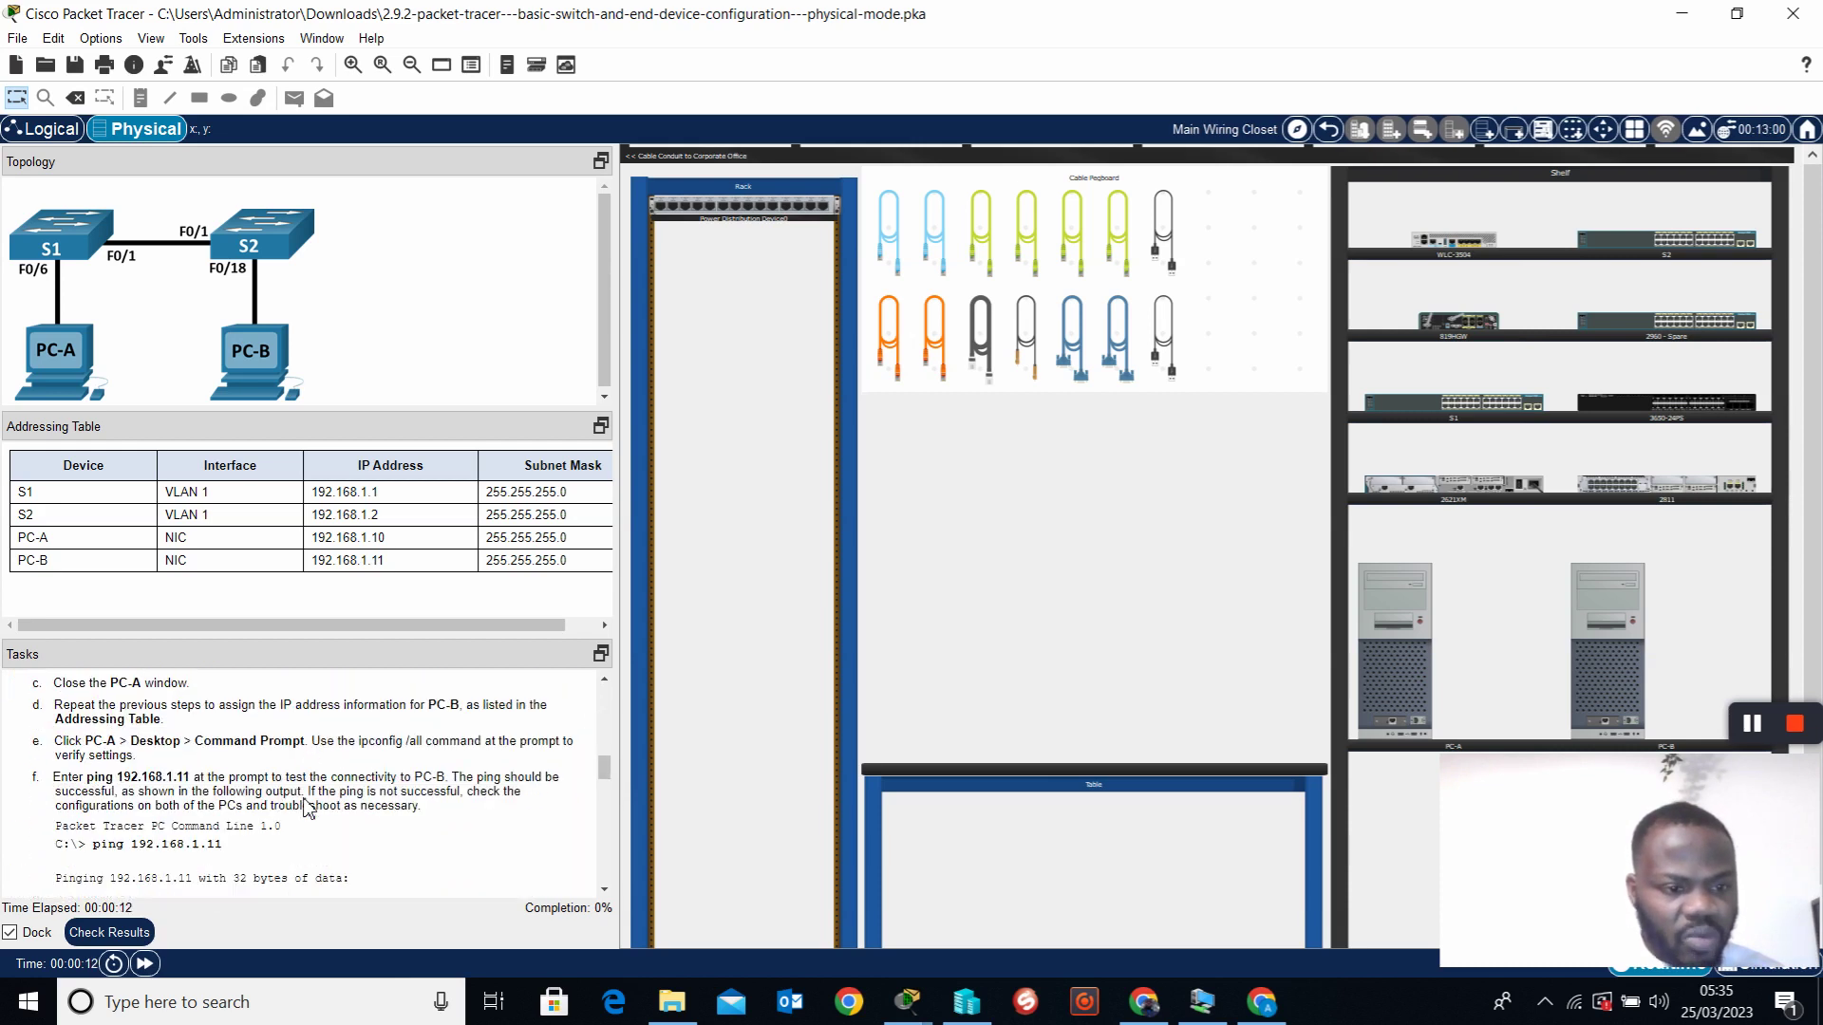
scroll(309, 806, down, 6)
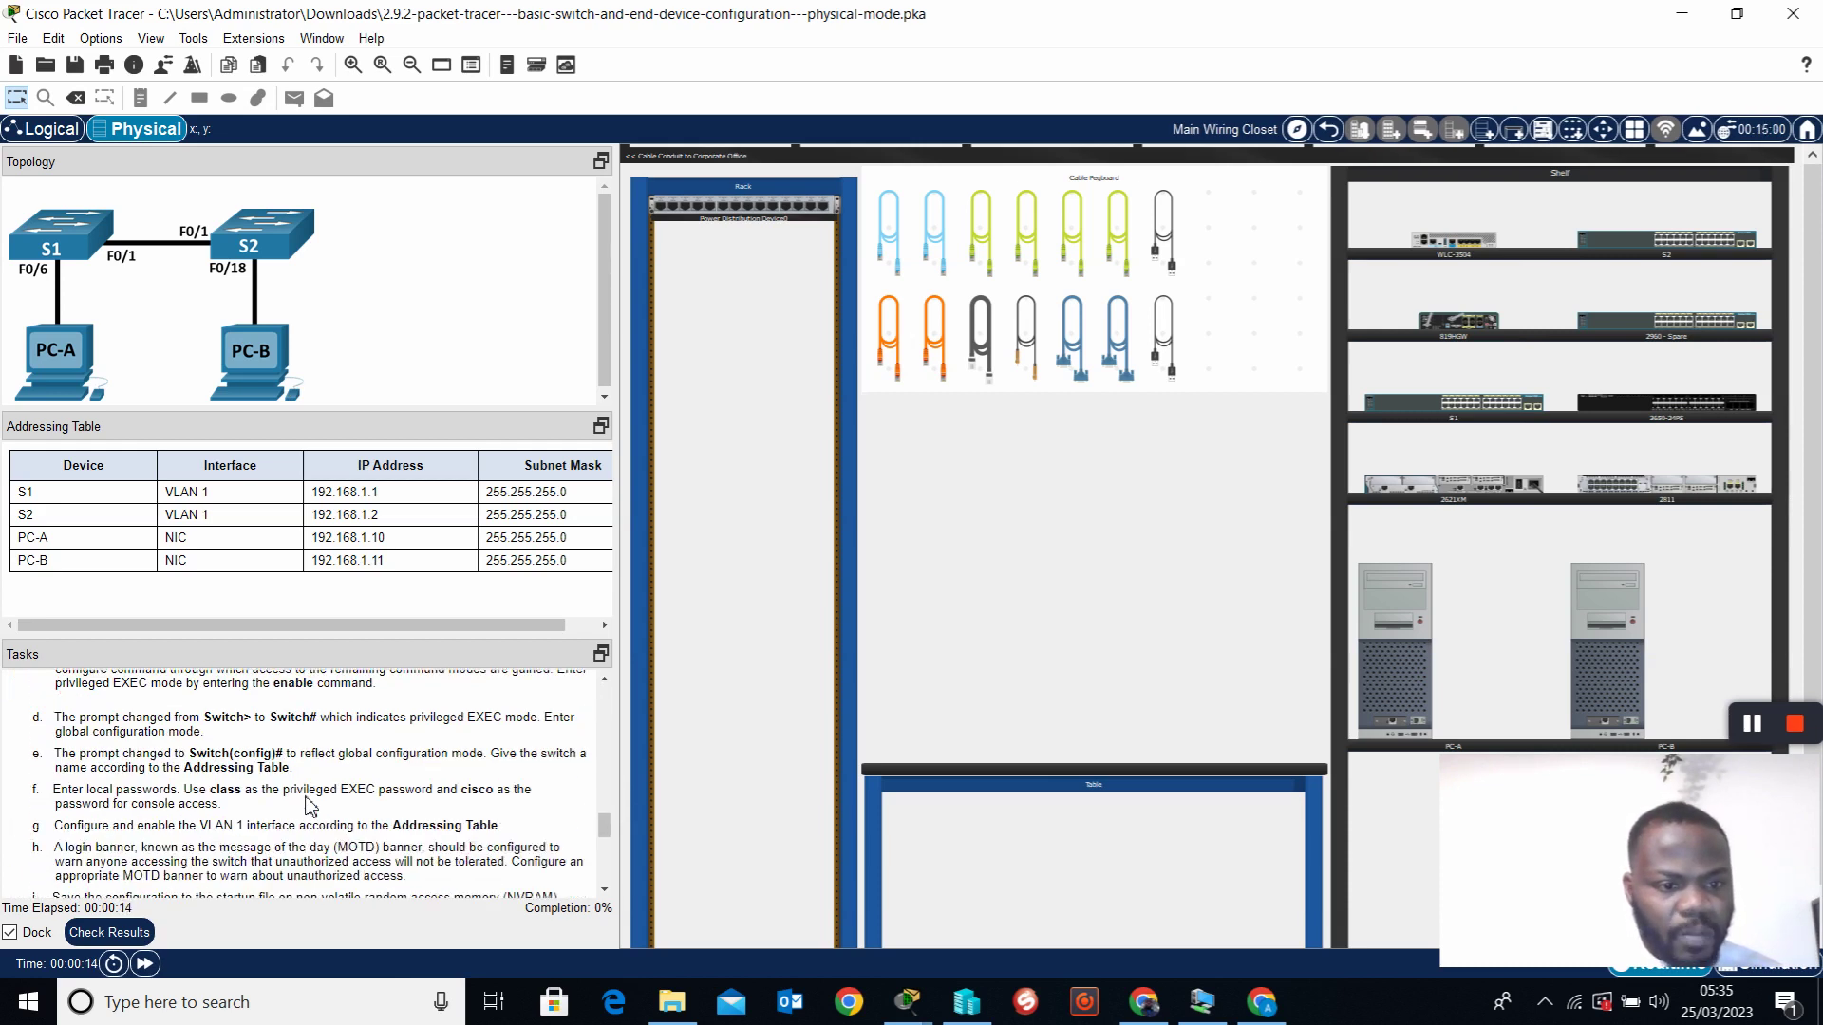
scroll(317, 806, down, 2)
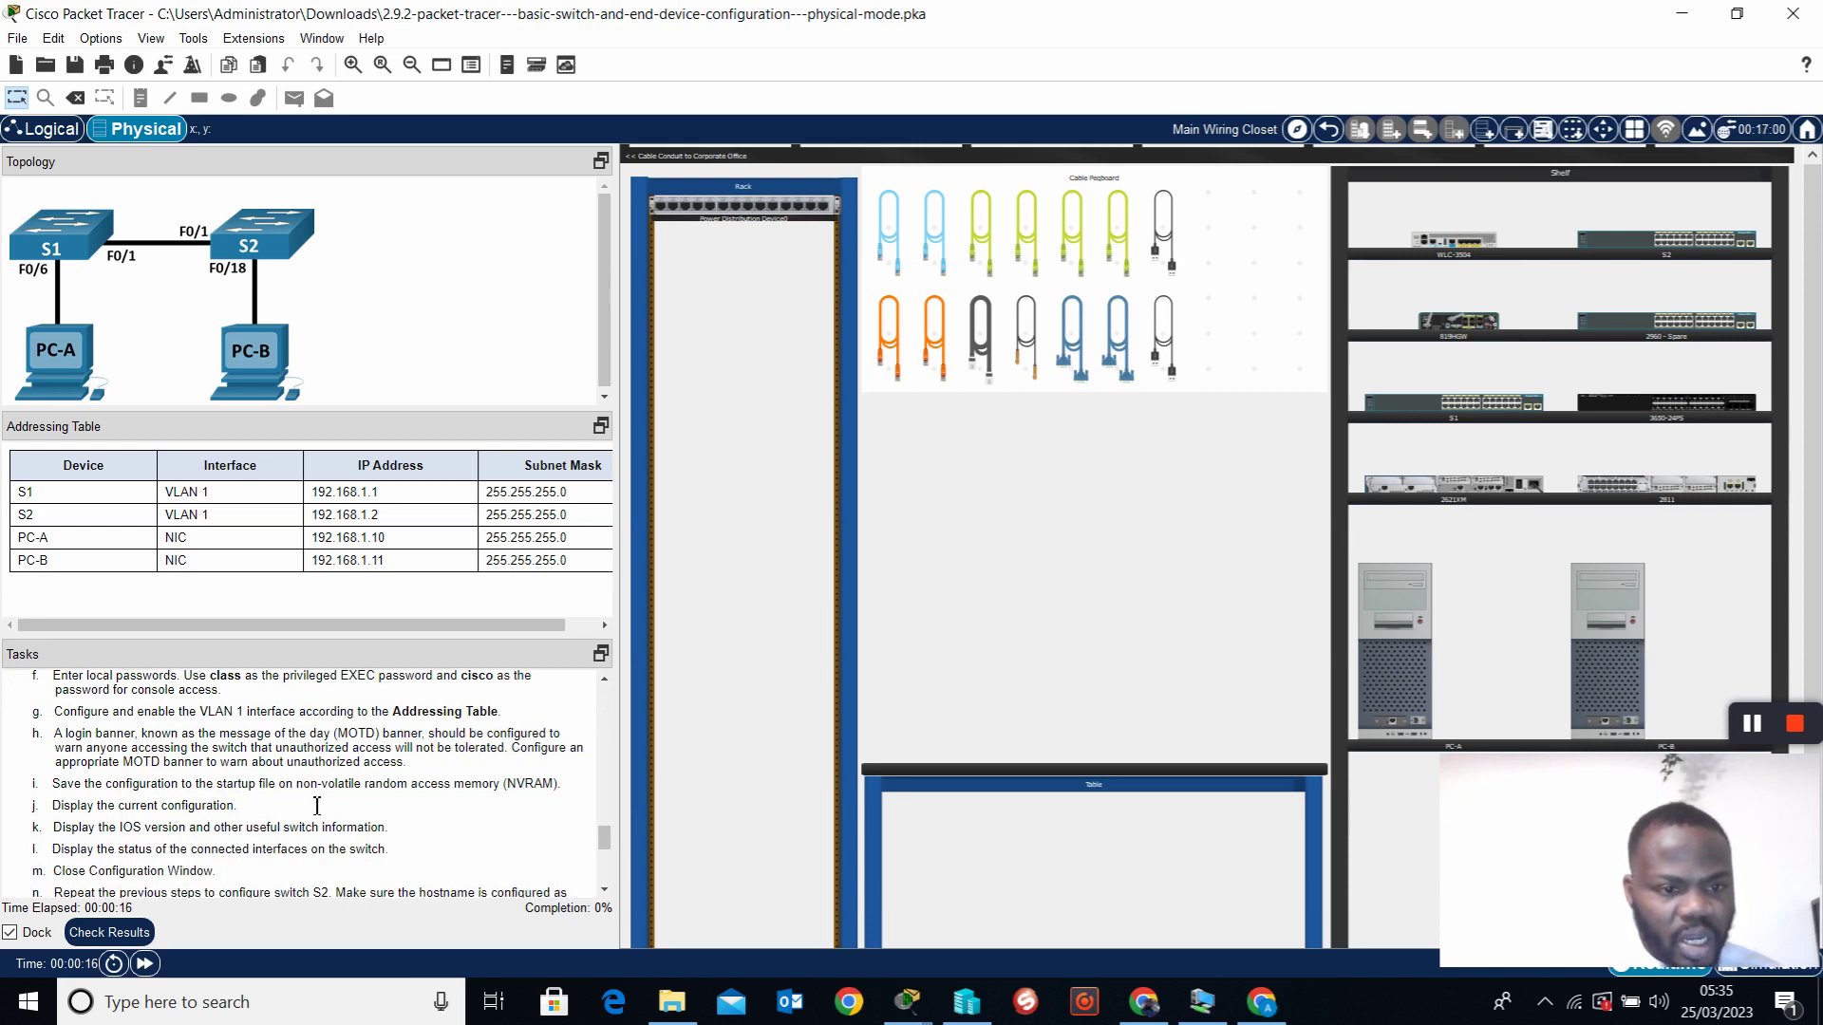
scroll(317, 806, down, 2)
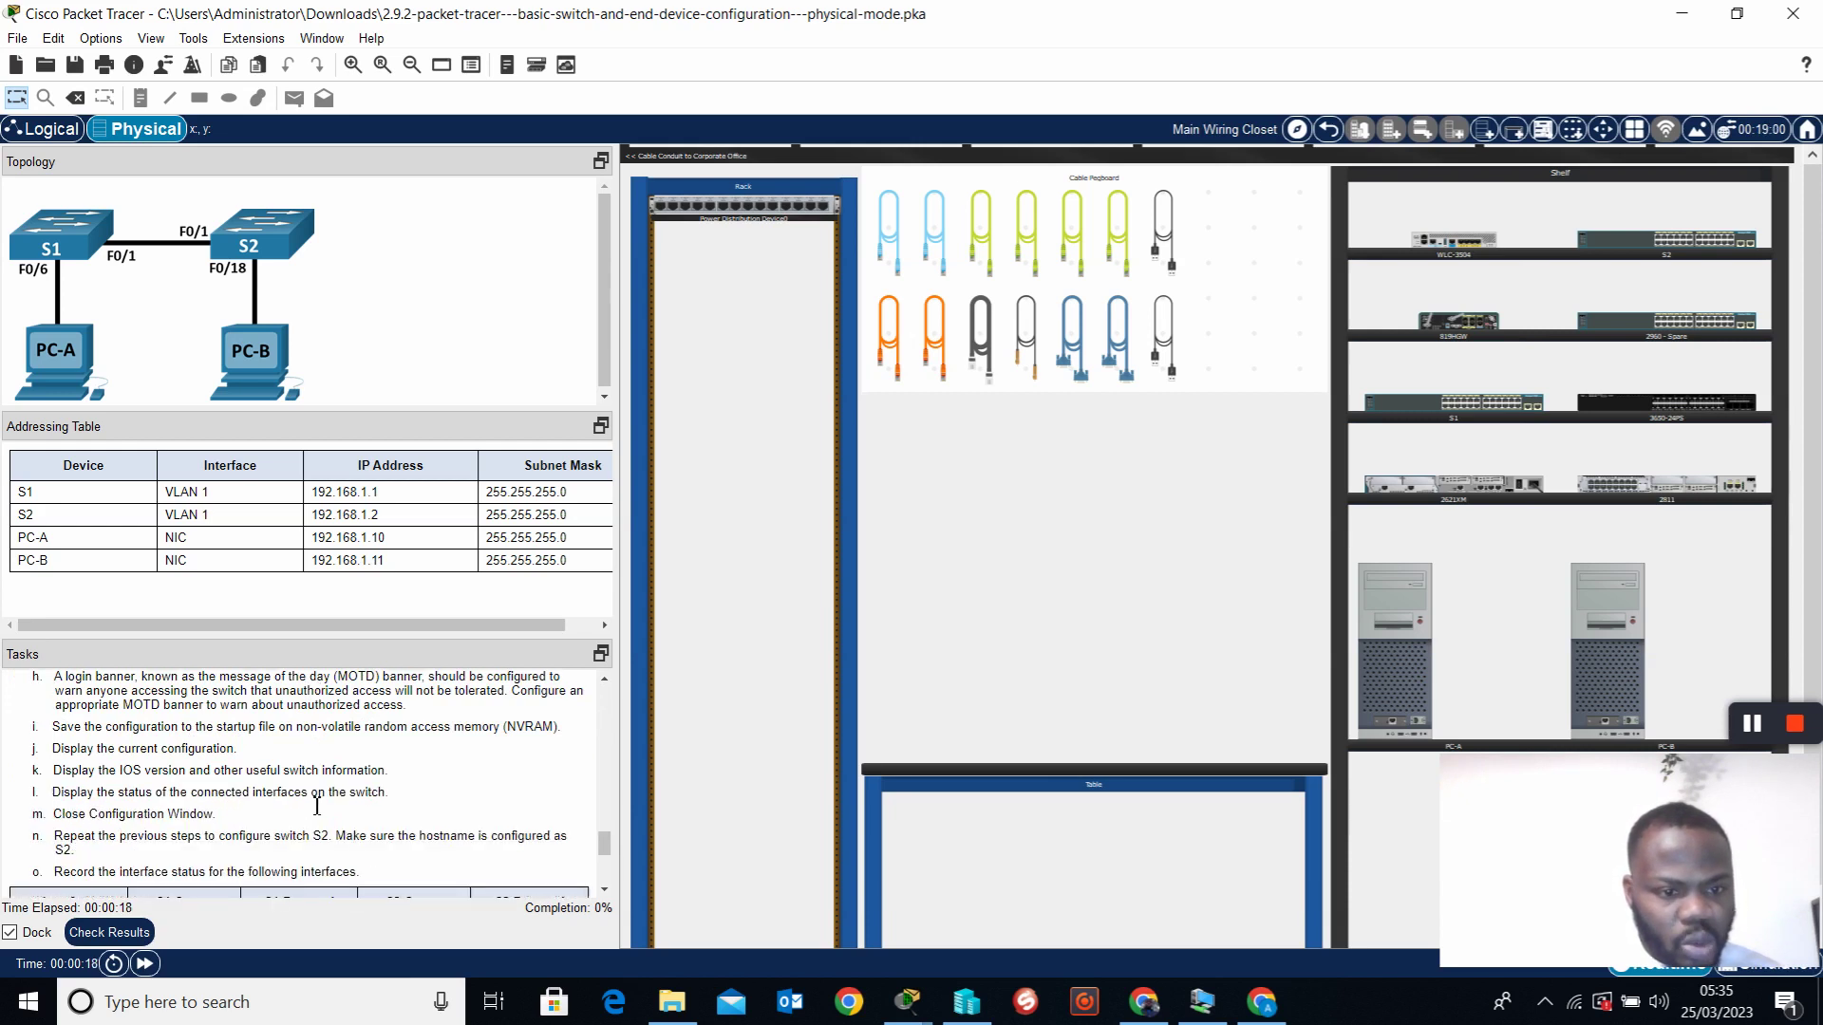
scroll(317, 806, down, 7)
scroll(317, 806, up, 2)
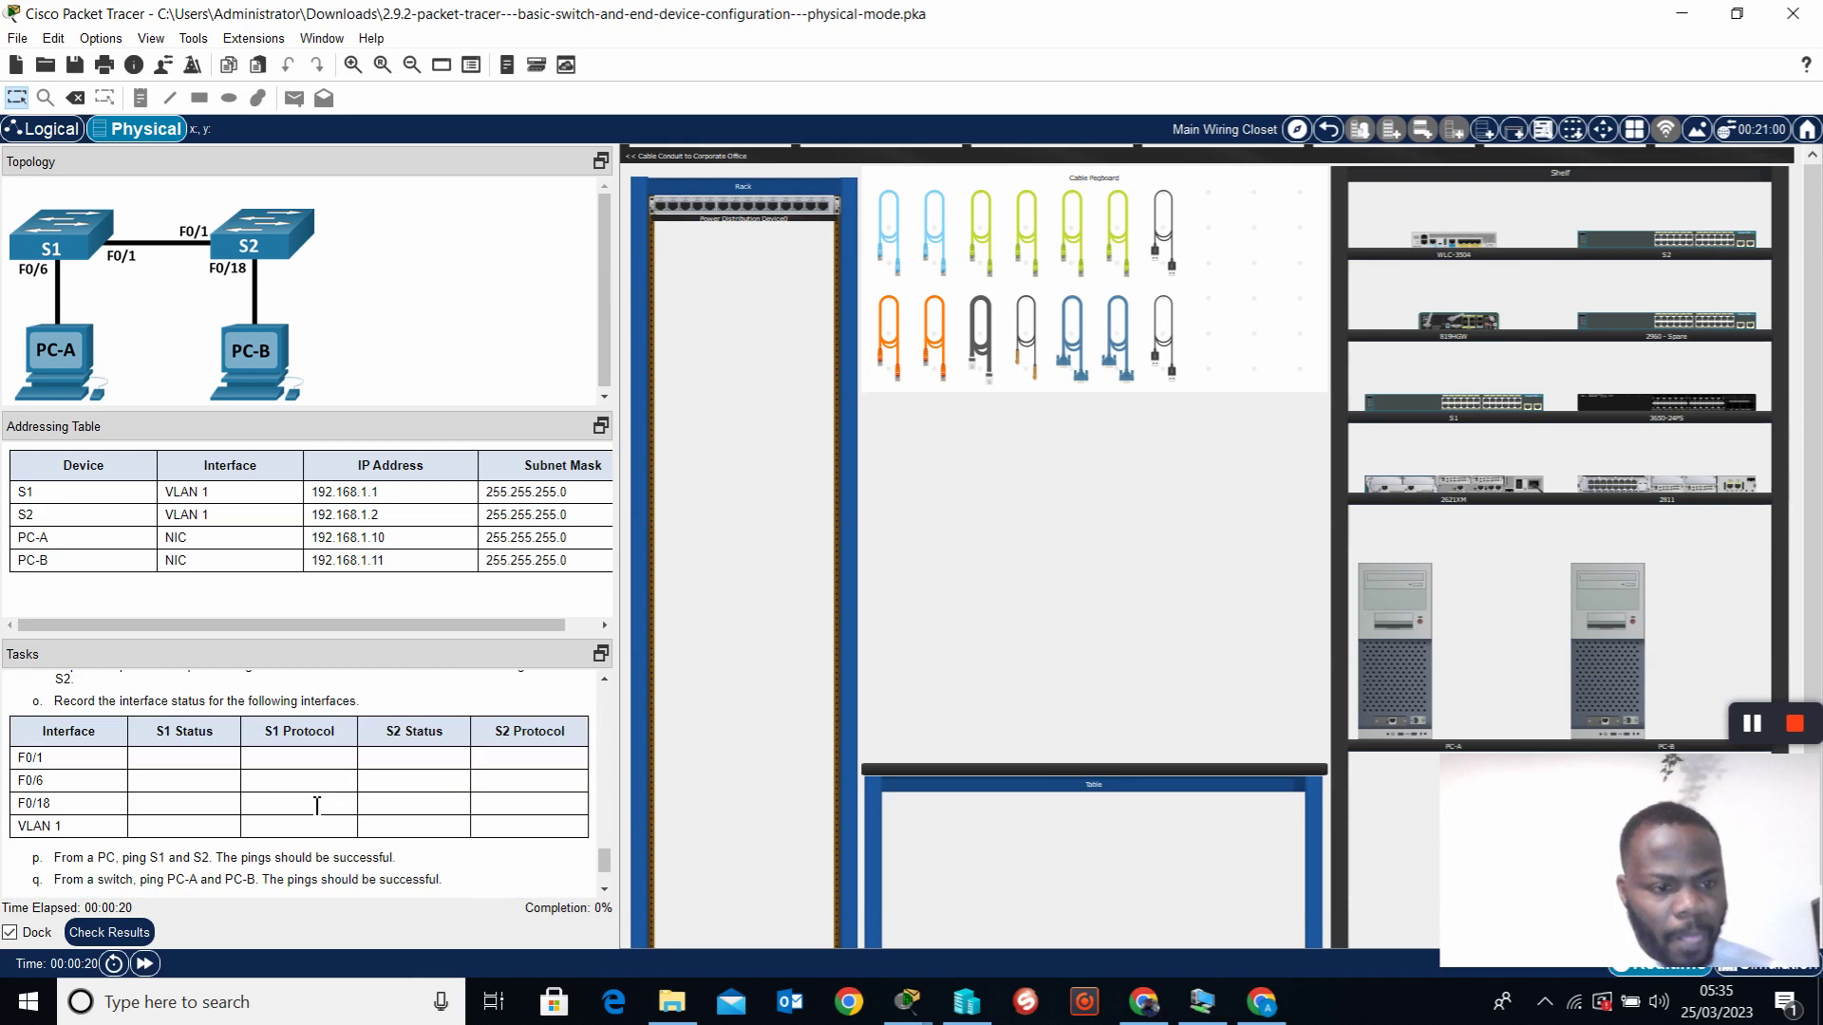
scroll(317, 806, down, 3)
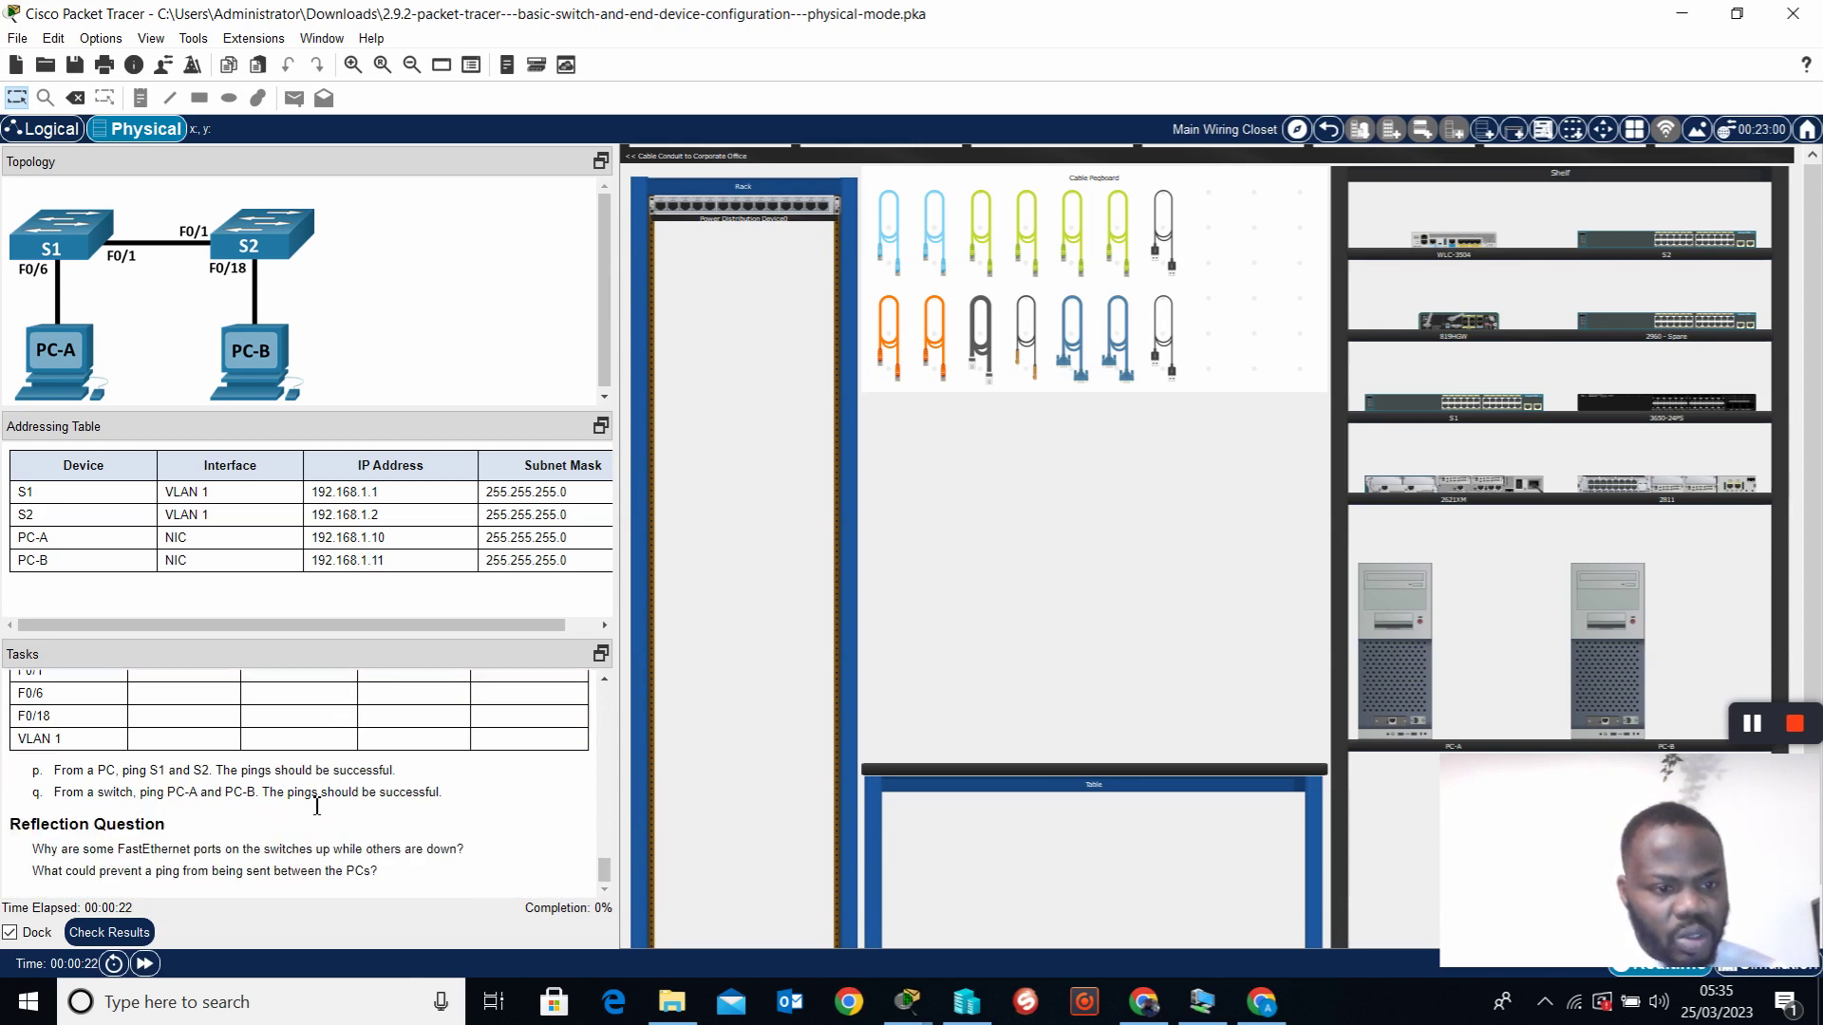
scroll(317, 806, up, 15)
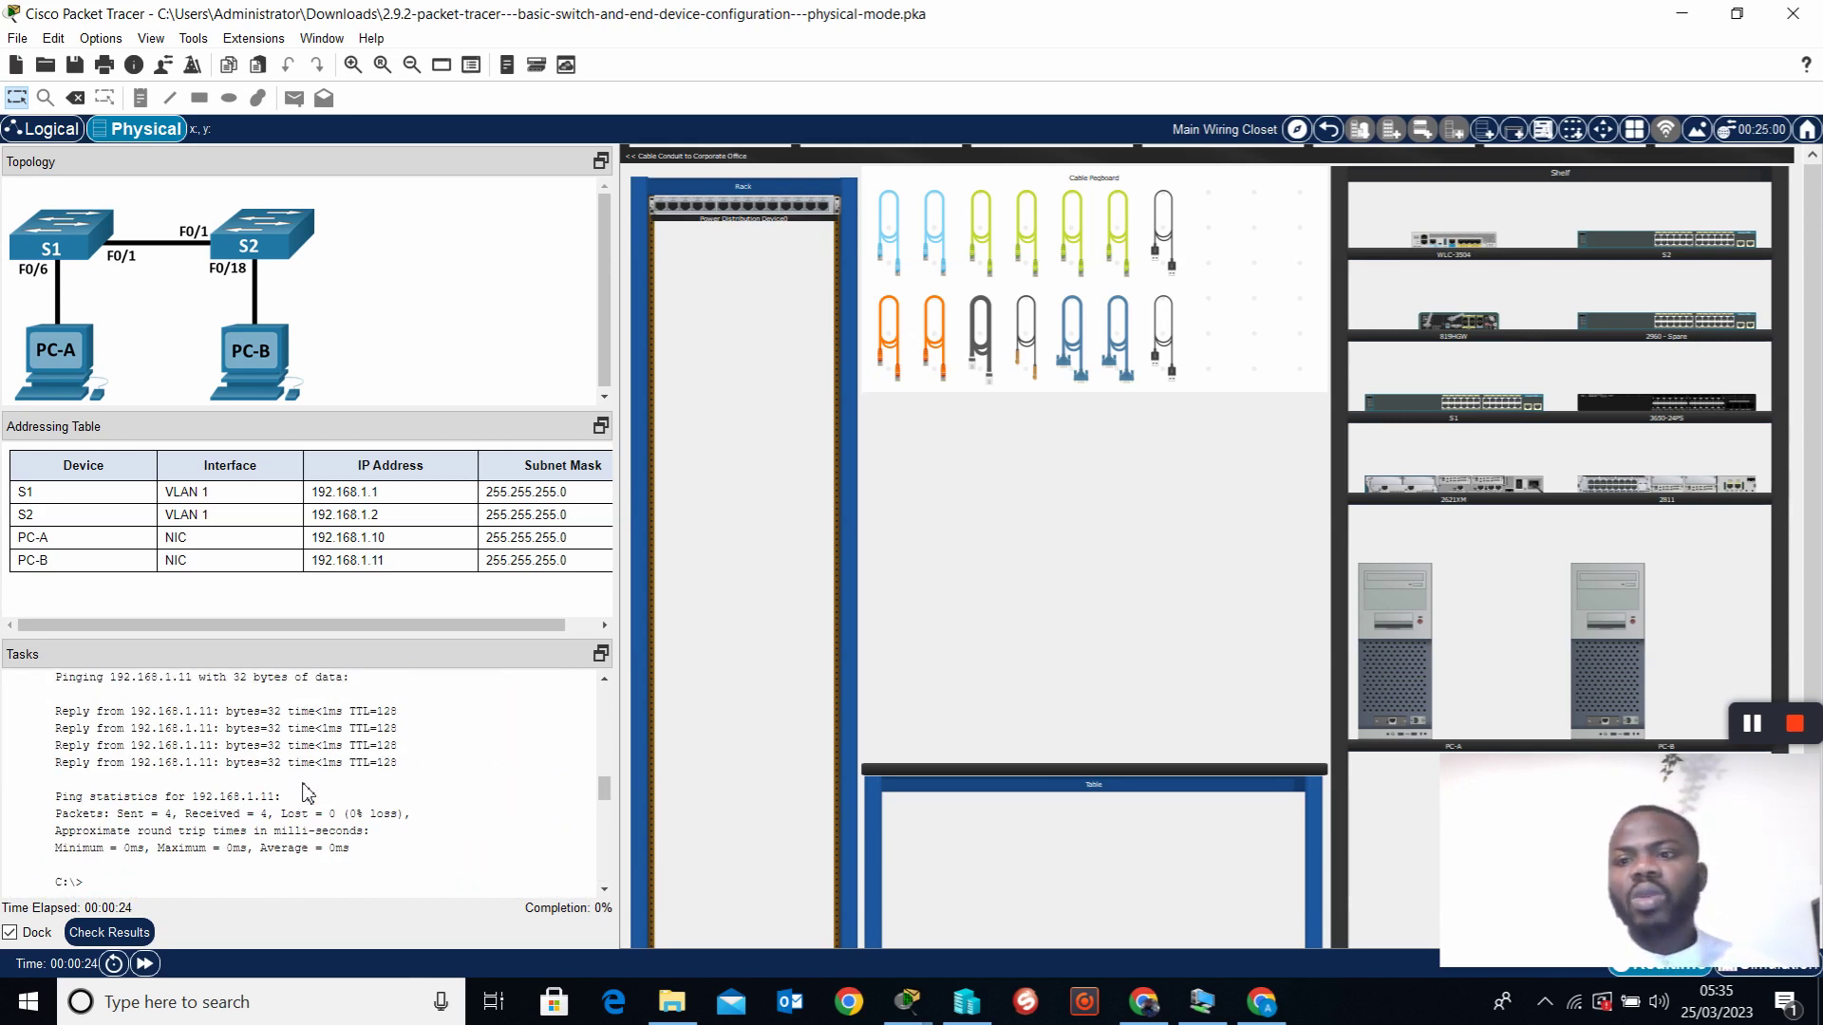
scroll(306, 788, up, 10)
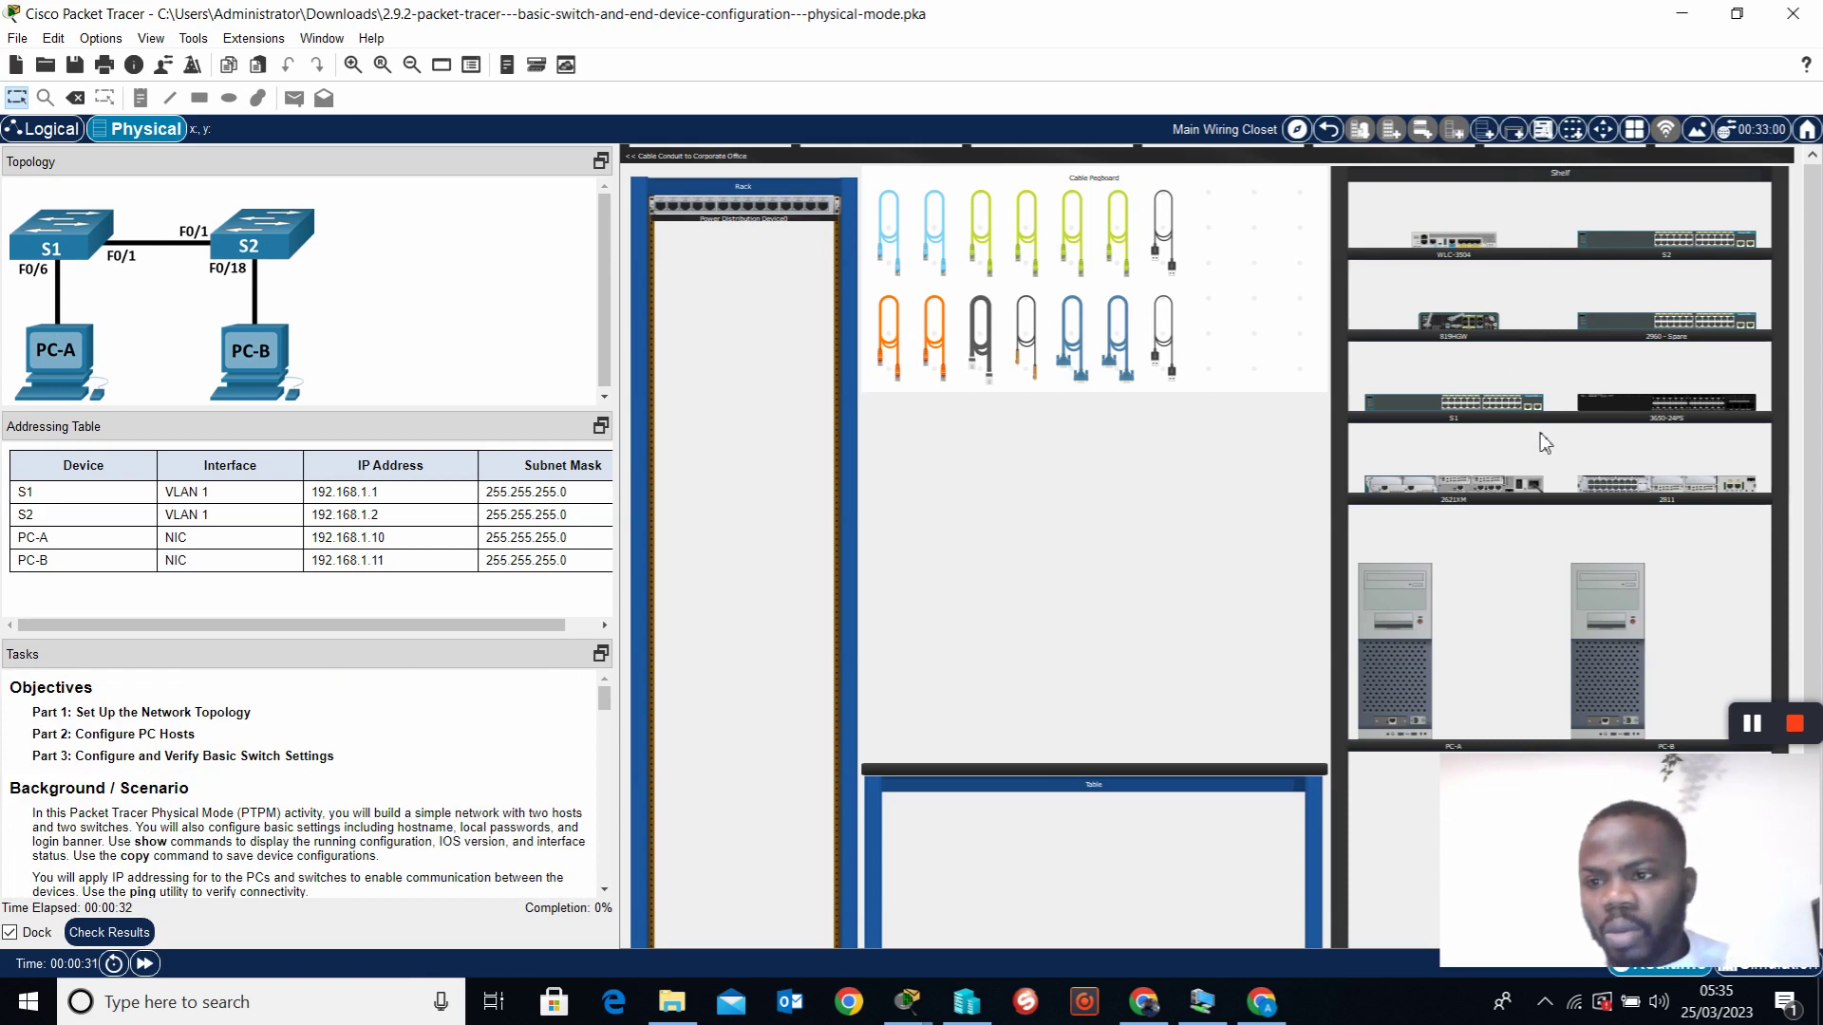
Move switches S1 and S2 and PC-A from the shelf onto the table
drag(1502, 405, 1025, 752)
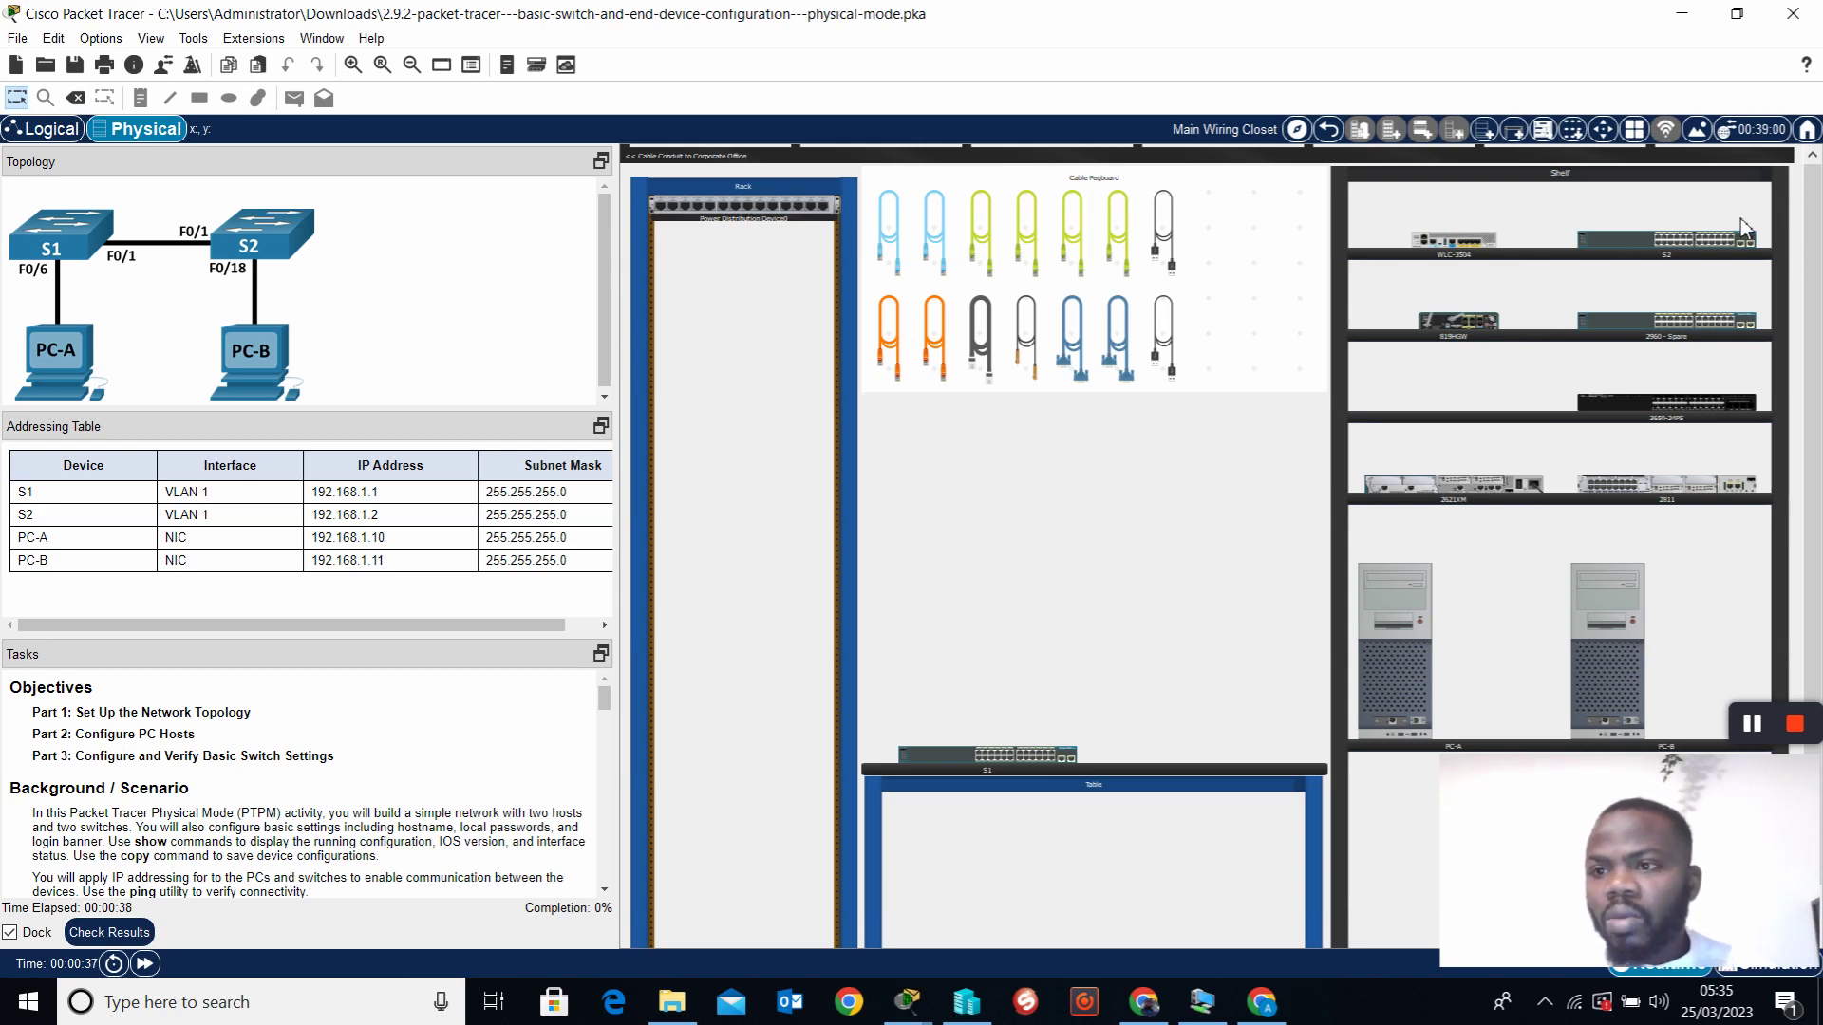
drag(1721, 242, 1063, 729)
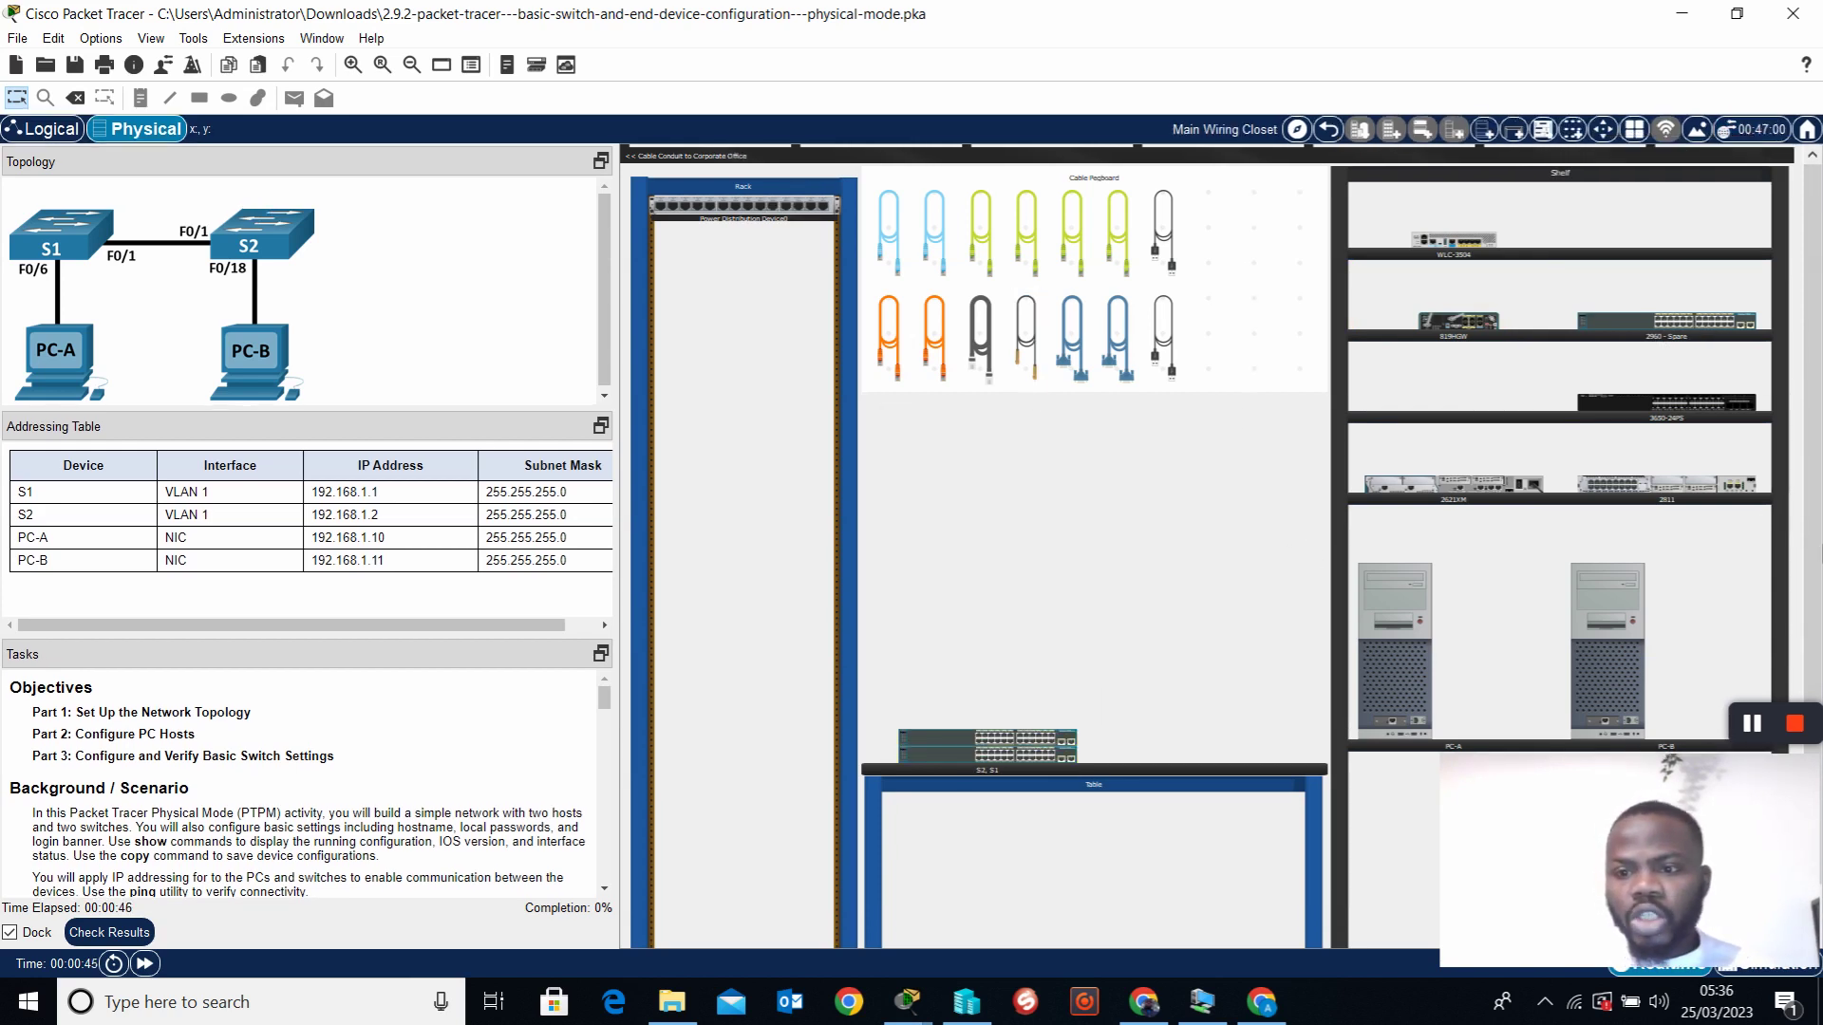
mouse_move(1412, 678)
drag(1413, 678, 1167, 722)
Reposition the PCs on the table, then return PC-B to the shelf, leaving PC-A on the table
drag(1616, 661, 1271, 706)
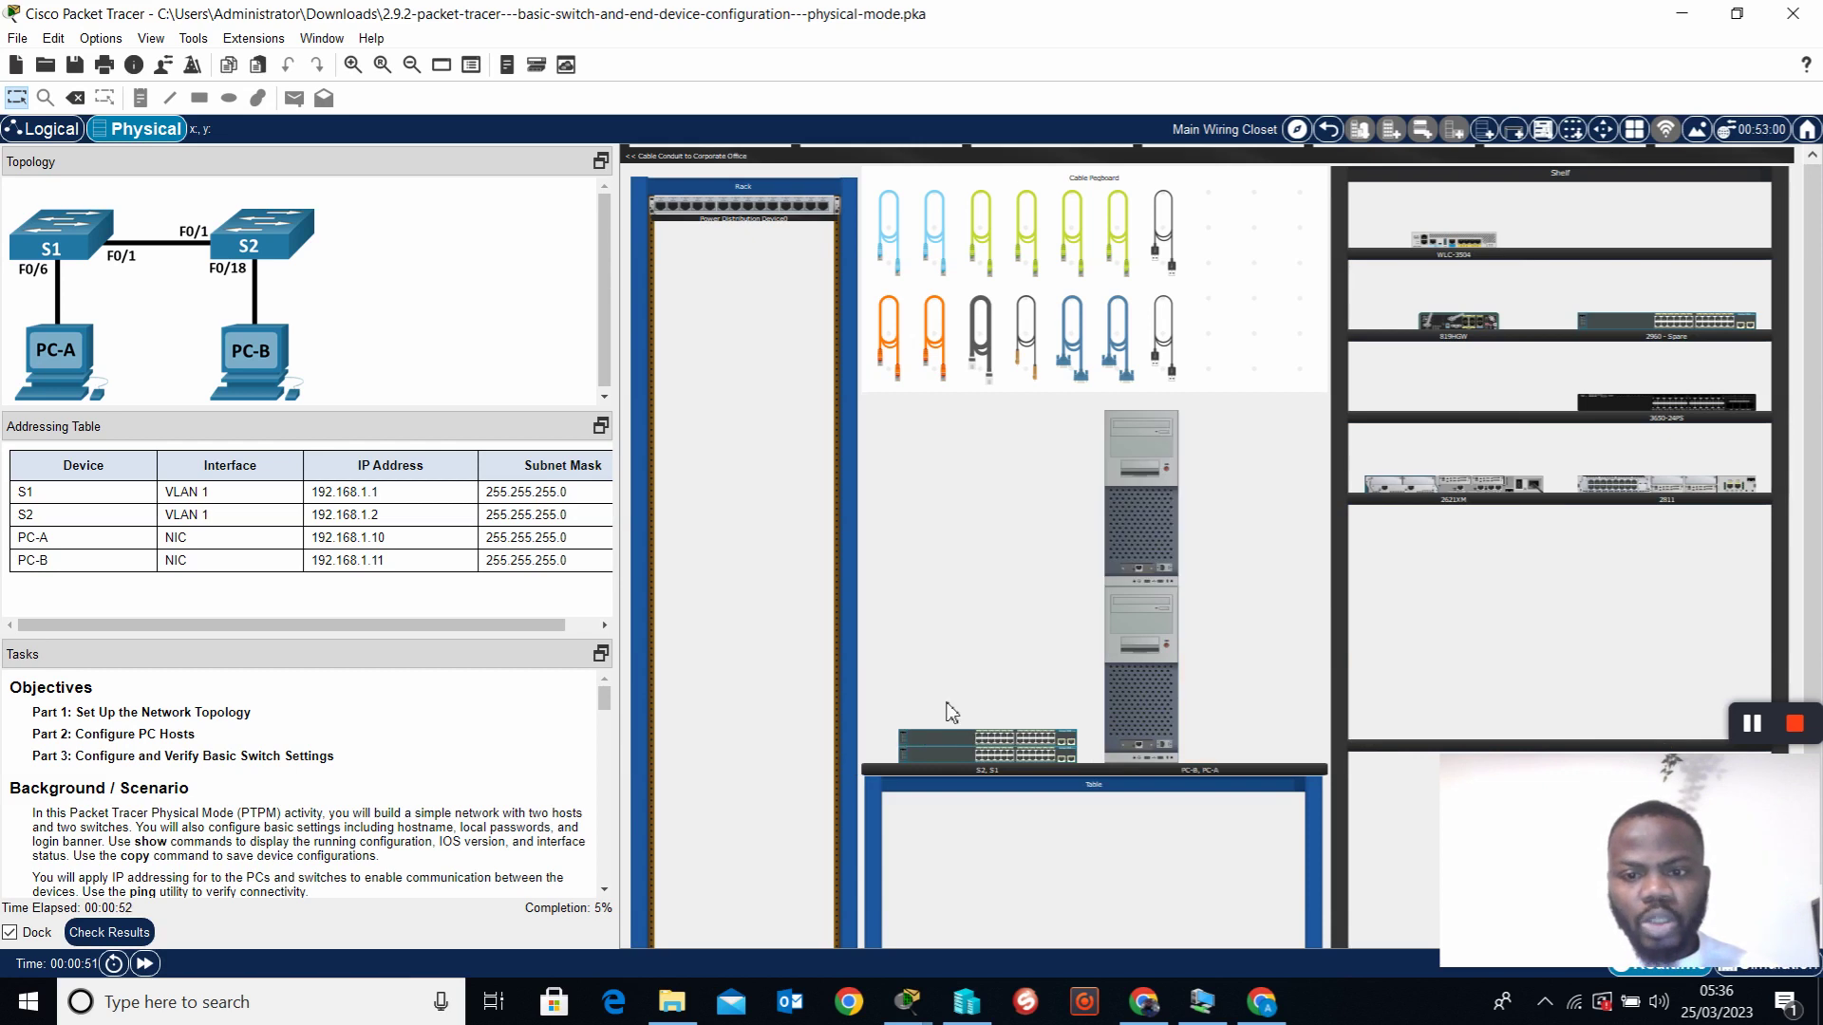
drag(1243, 646, 1093, 746)
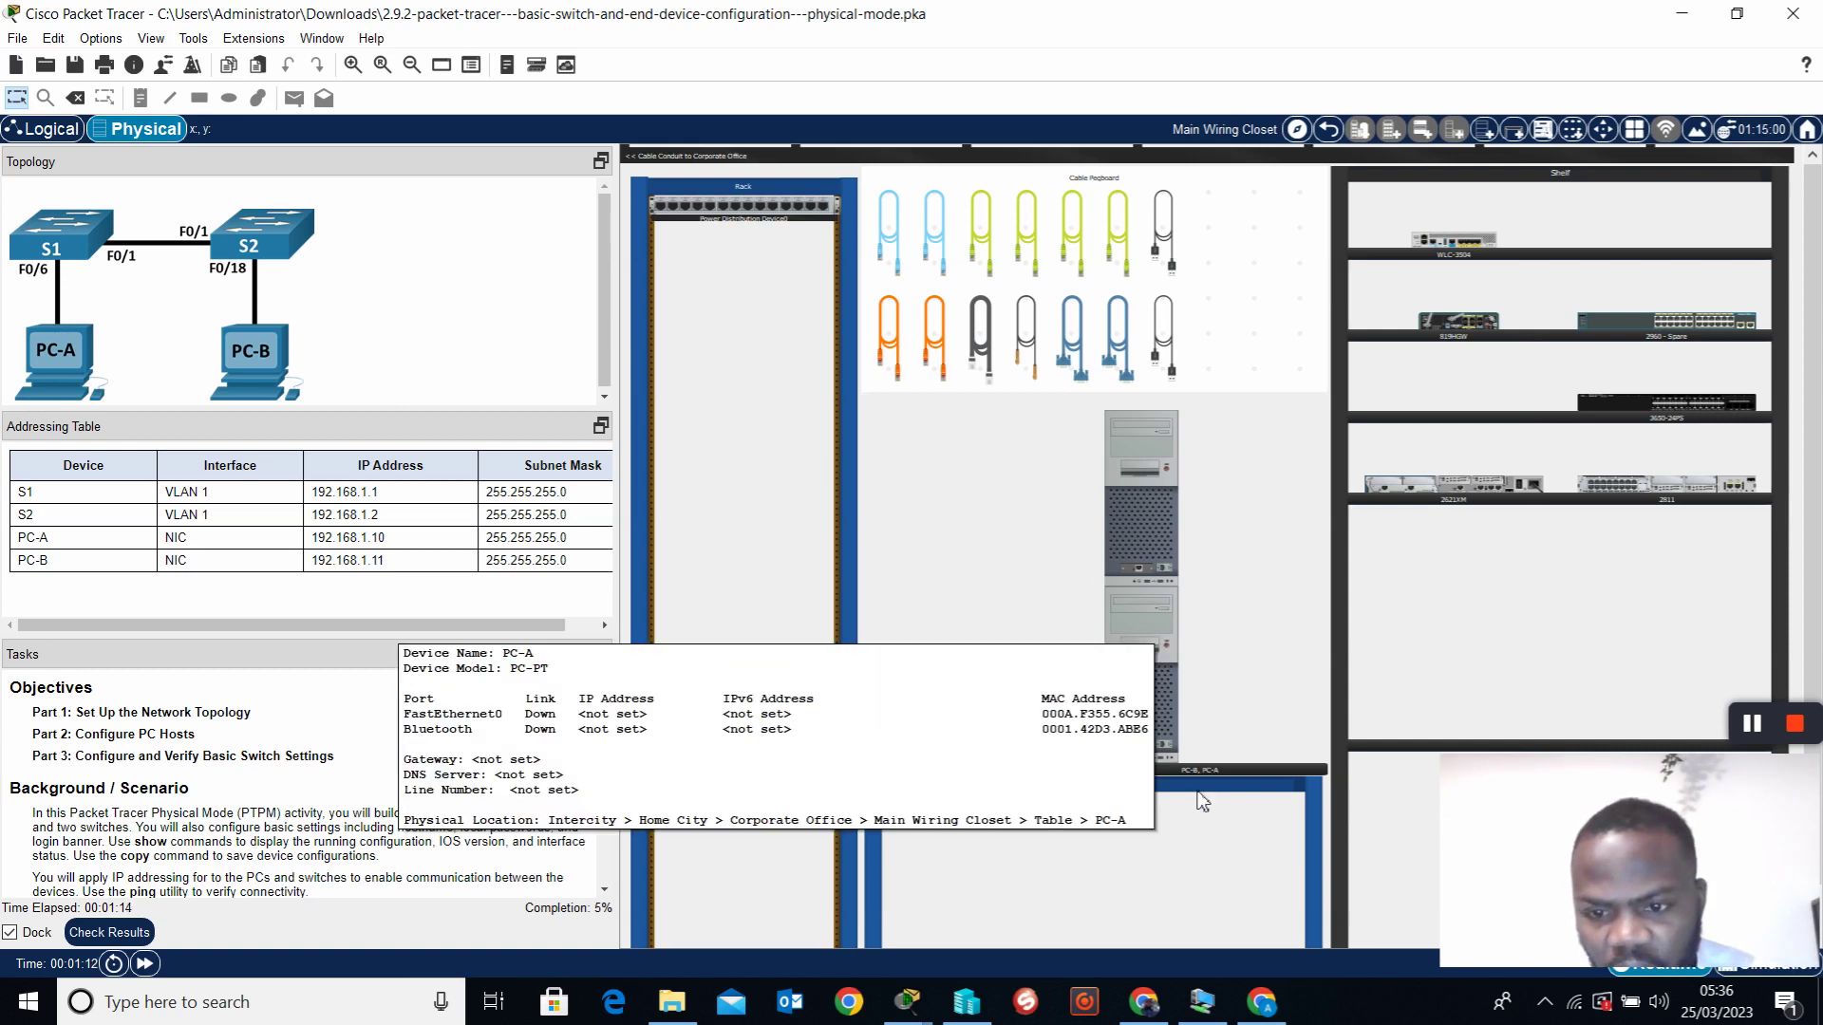
drag(1135, 532, 1481, 714)
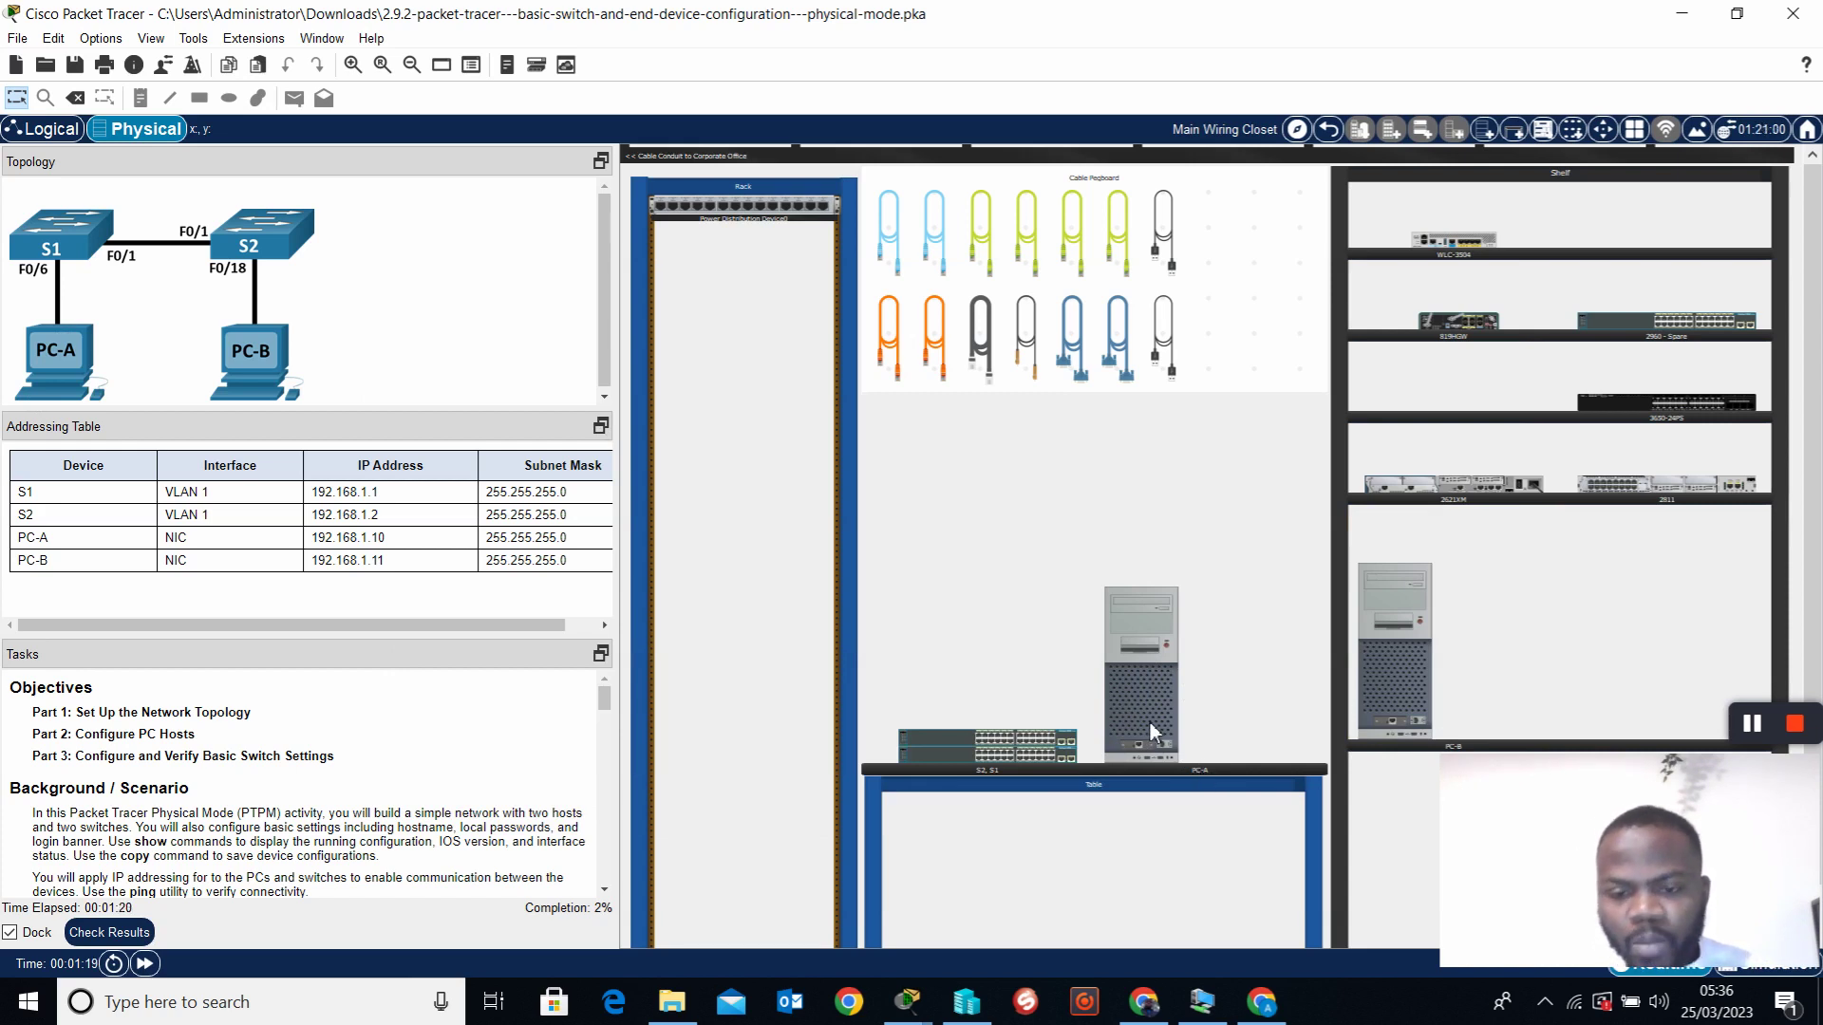
mouse_move(1136, 737)
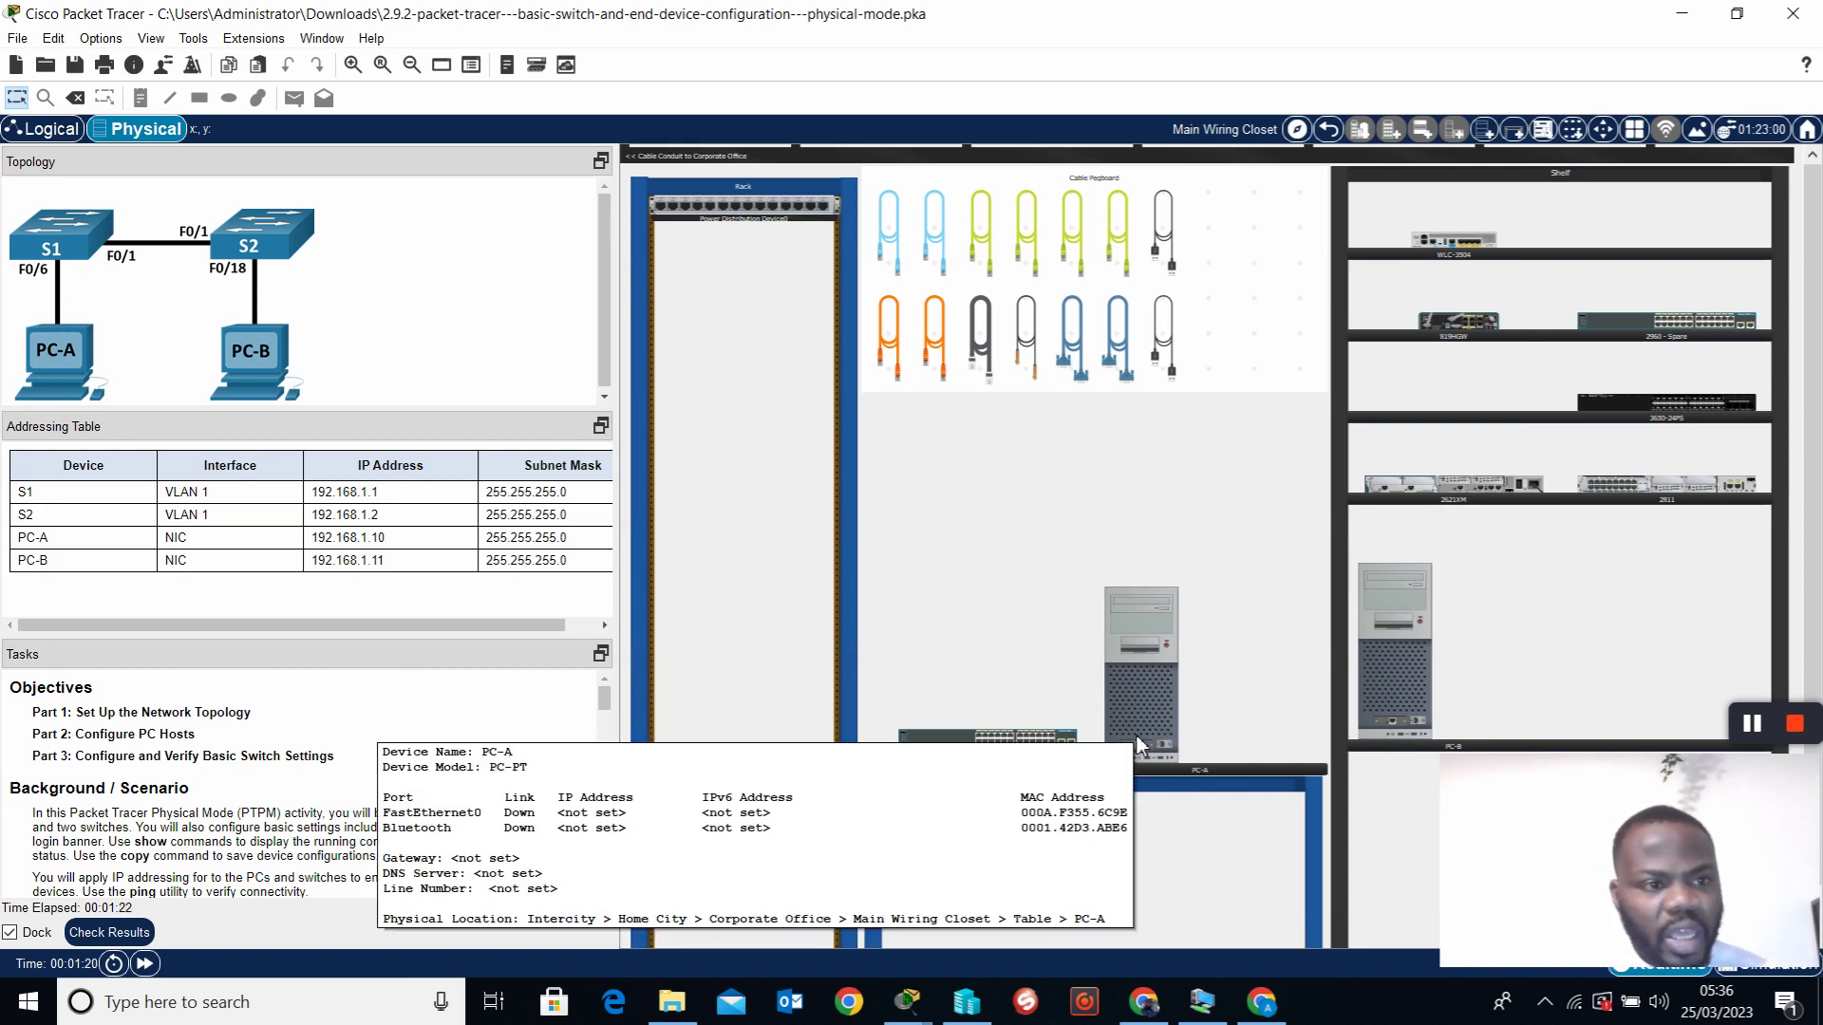
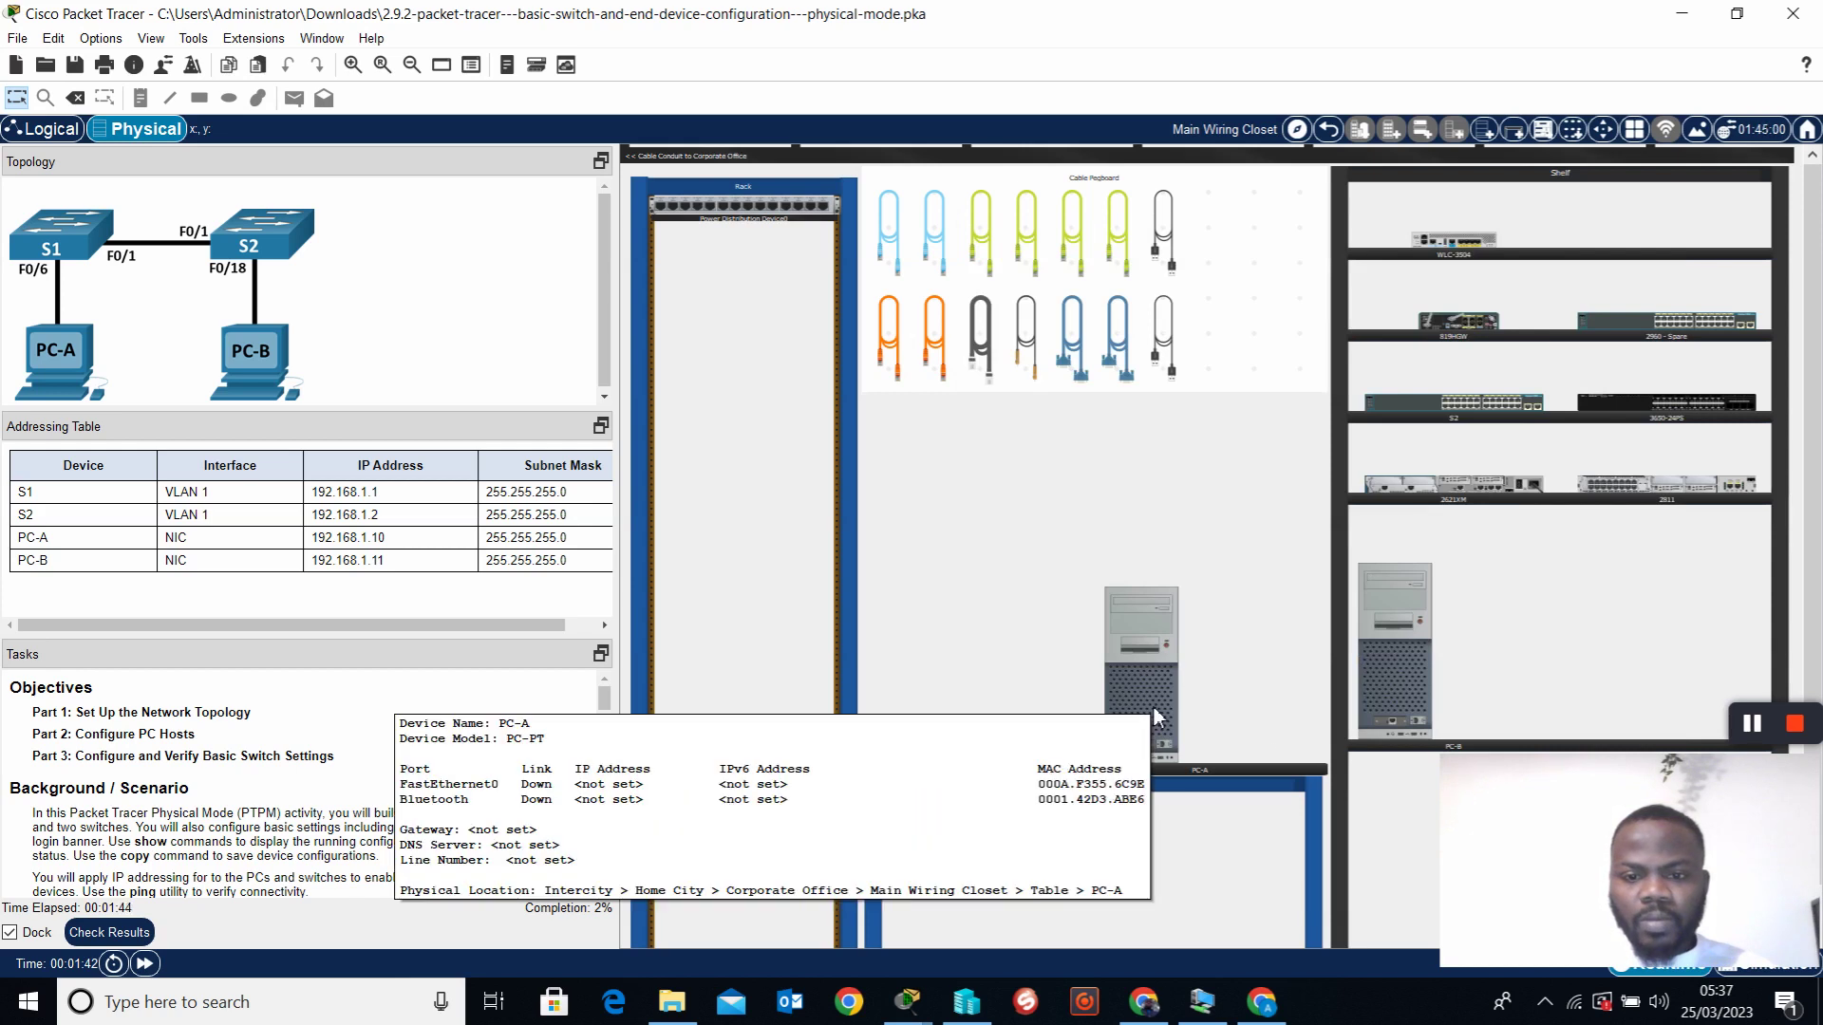
Power on PC-A using the power button in its enlarged front view
mouse_move(926, 766)
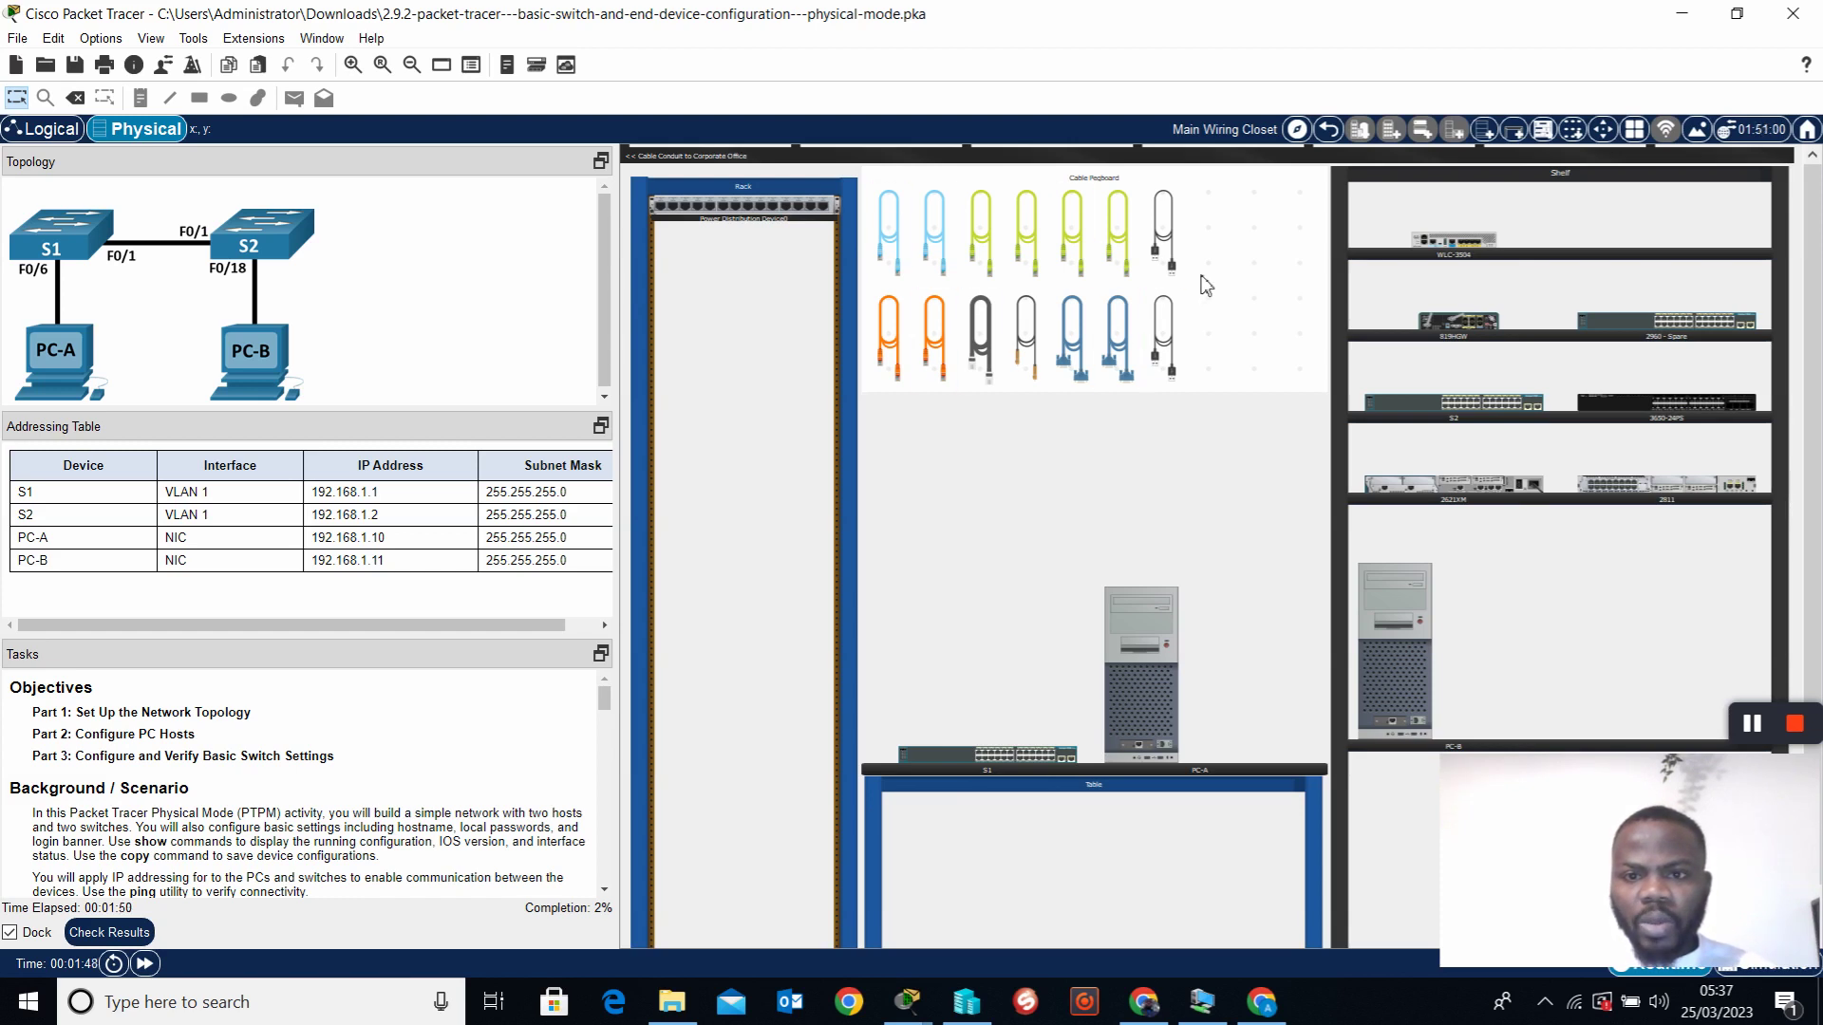
click(1026, 337)
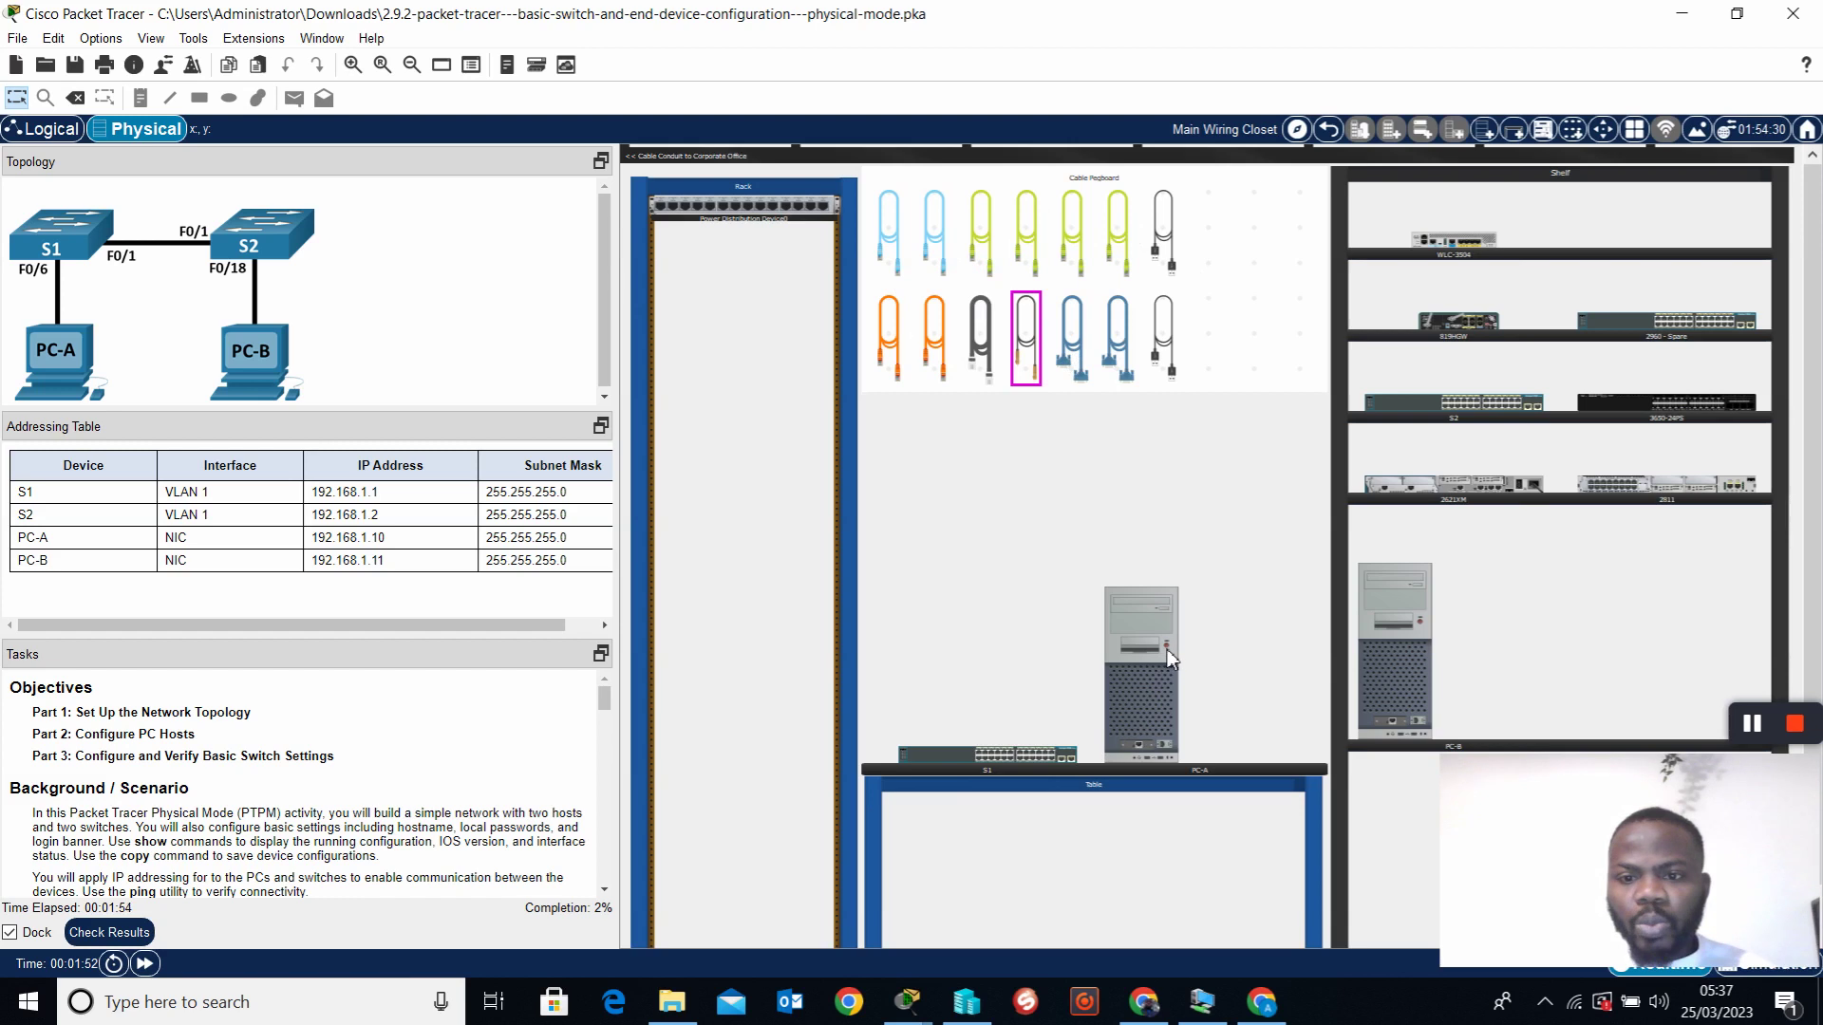
right_click(1164, 663)
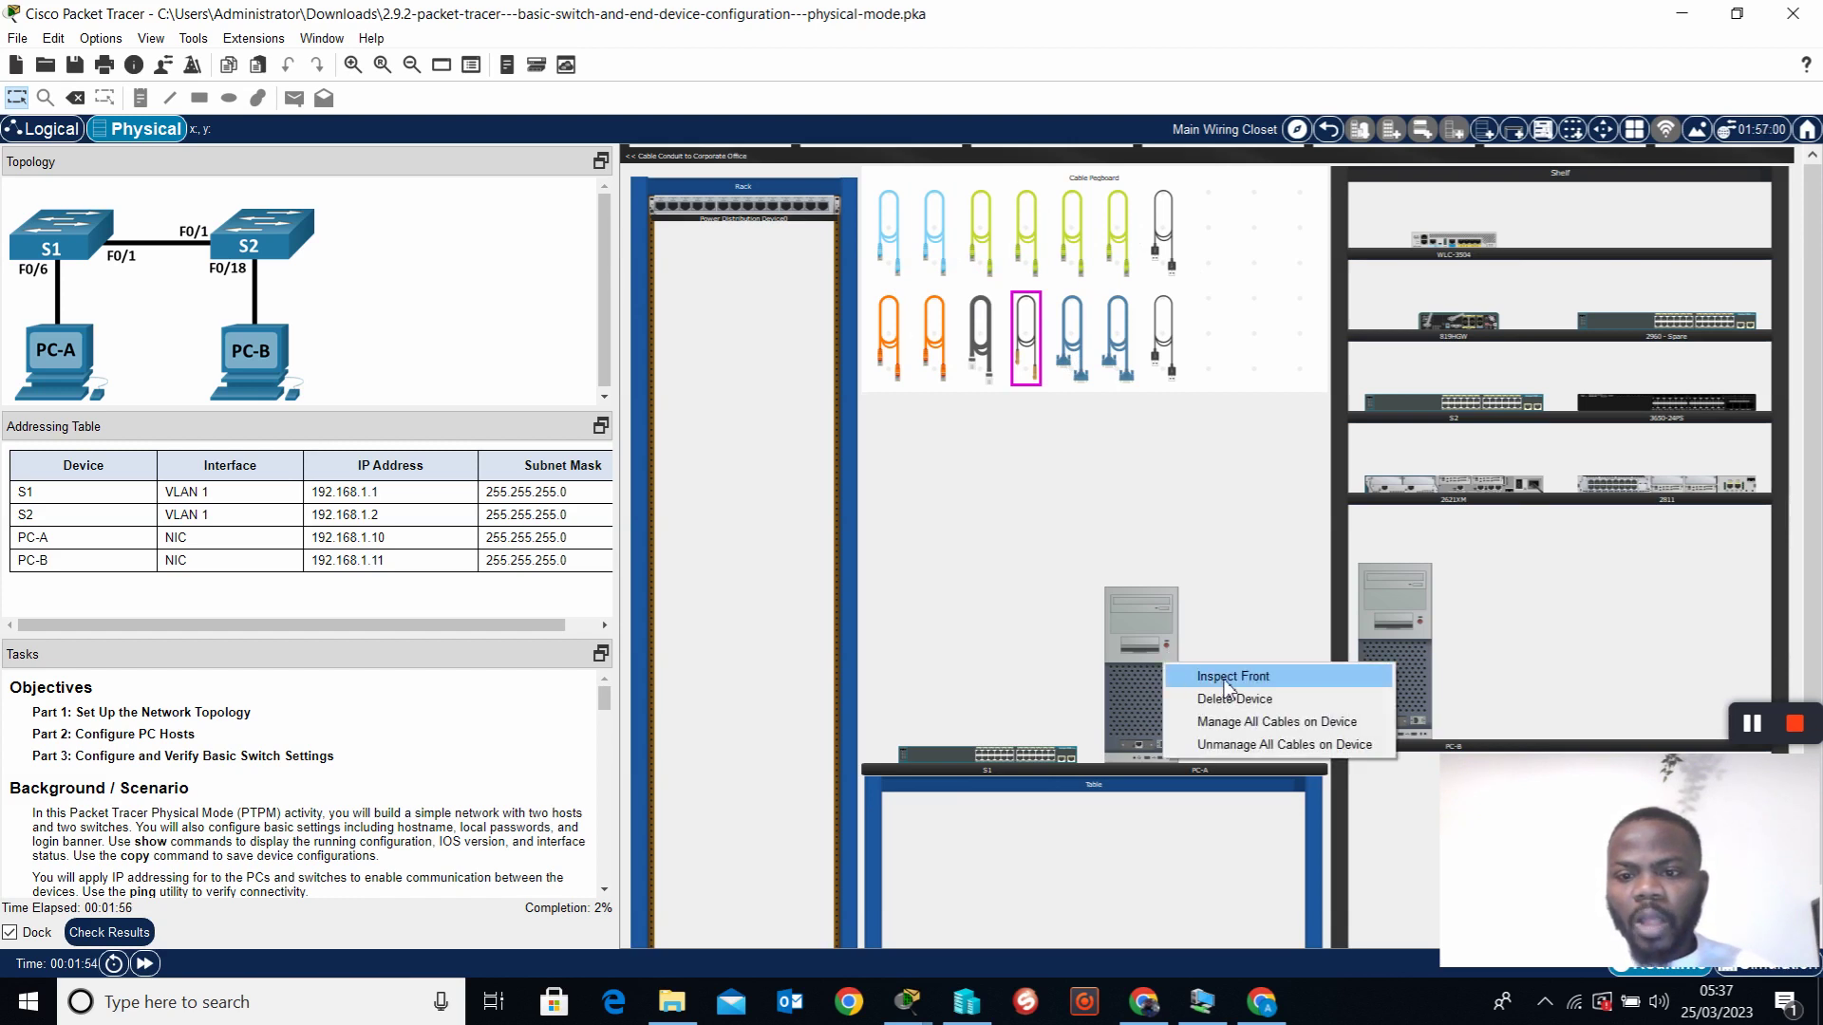
click(1226, 679)
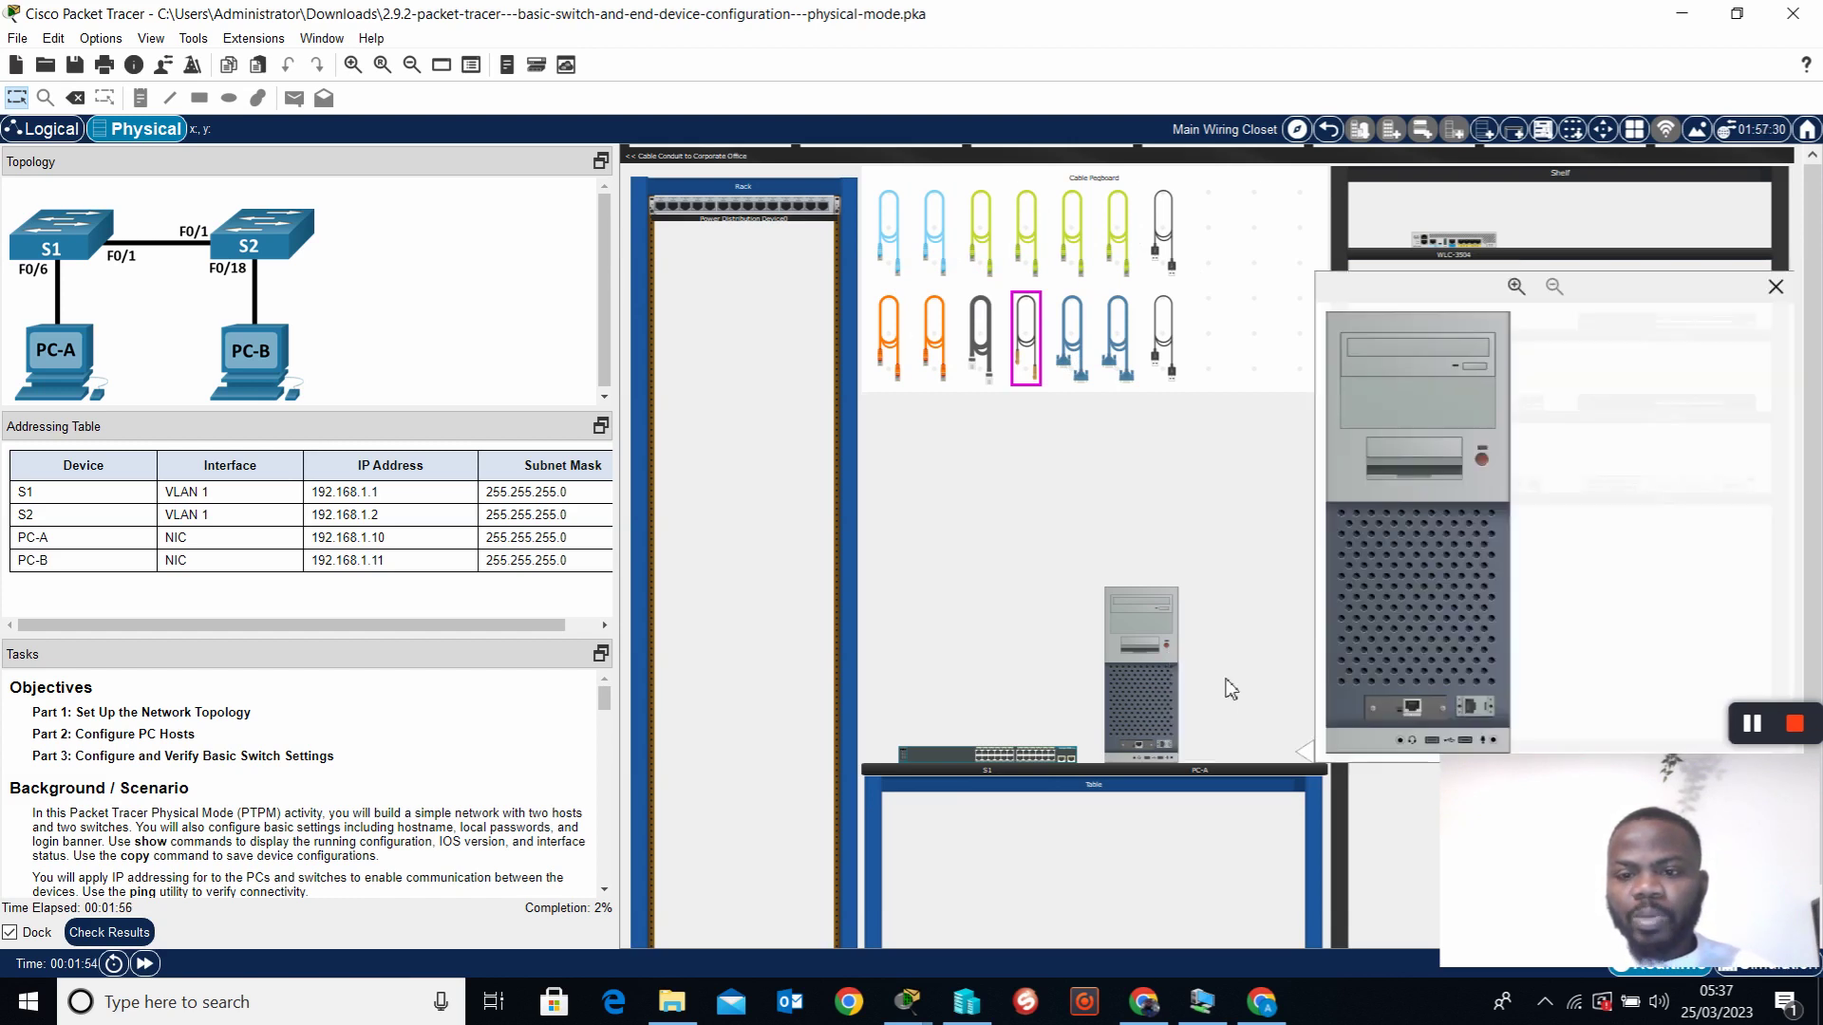
click(1483, 459)
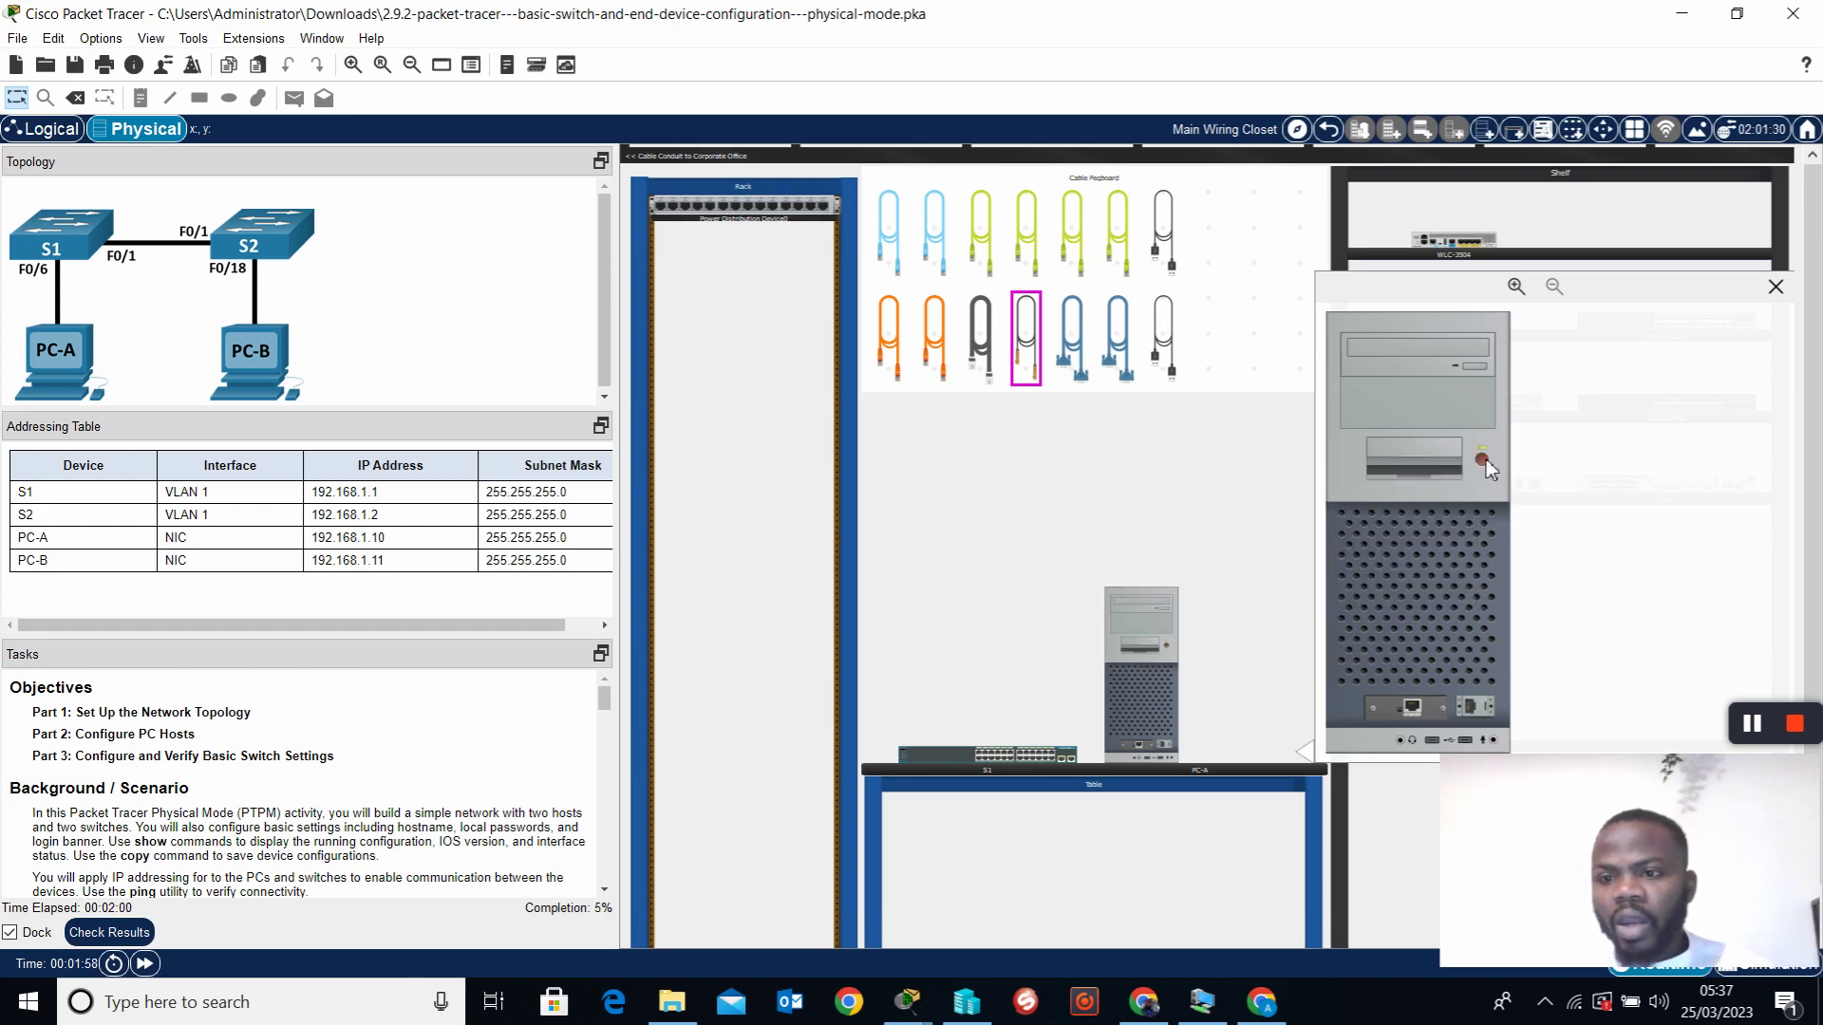
Inspect S1's front-panel ports up close, then close the view
right_click(938, 759)
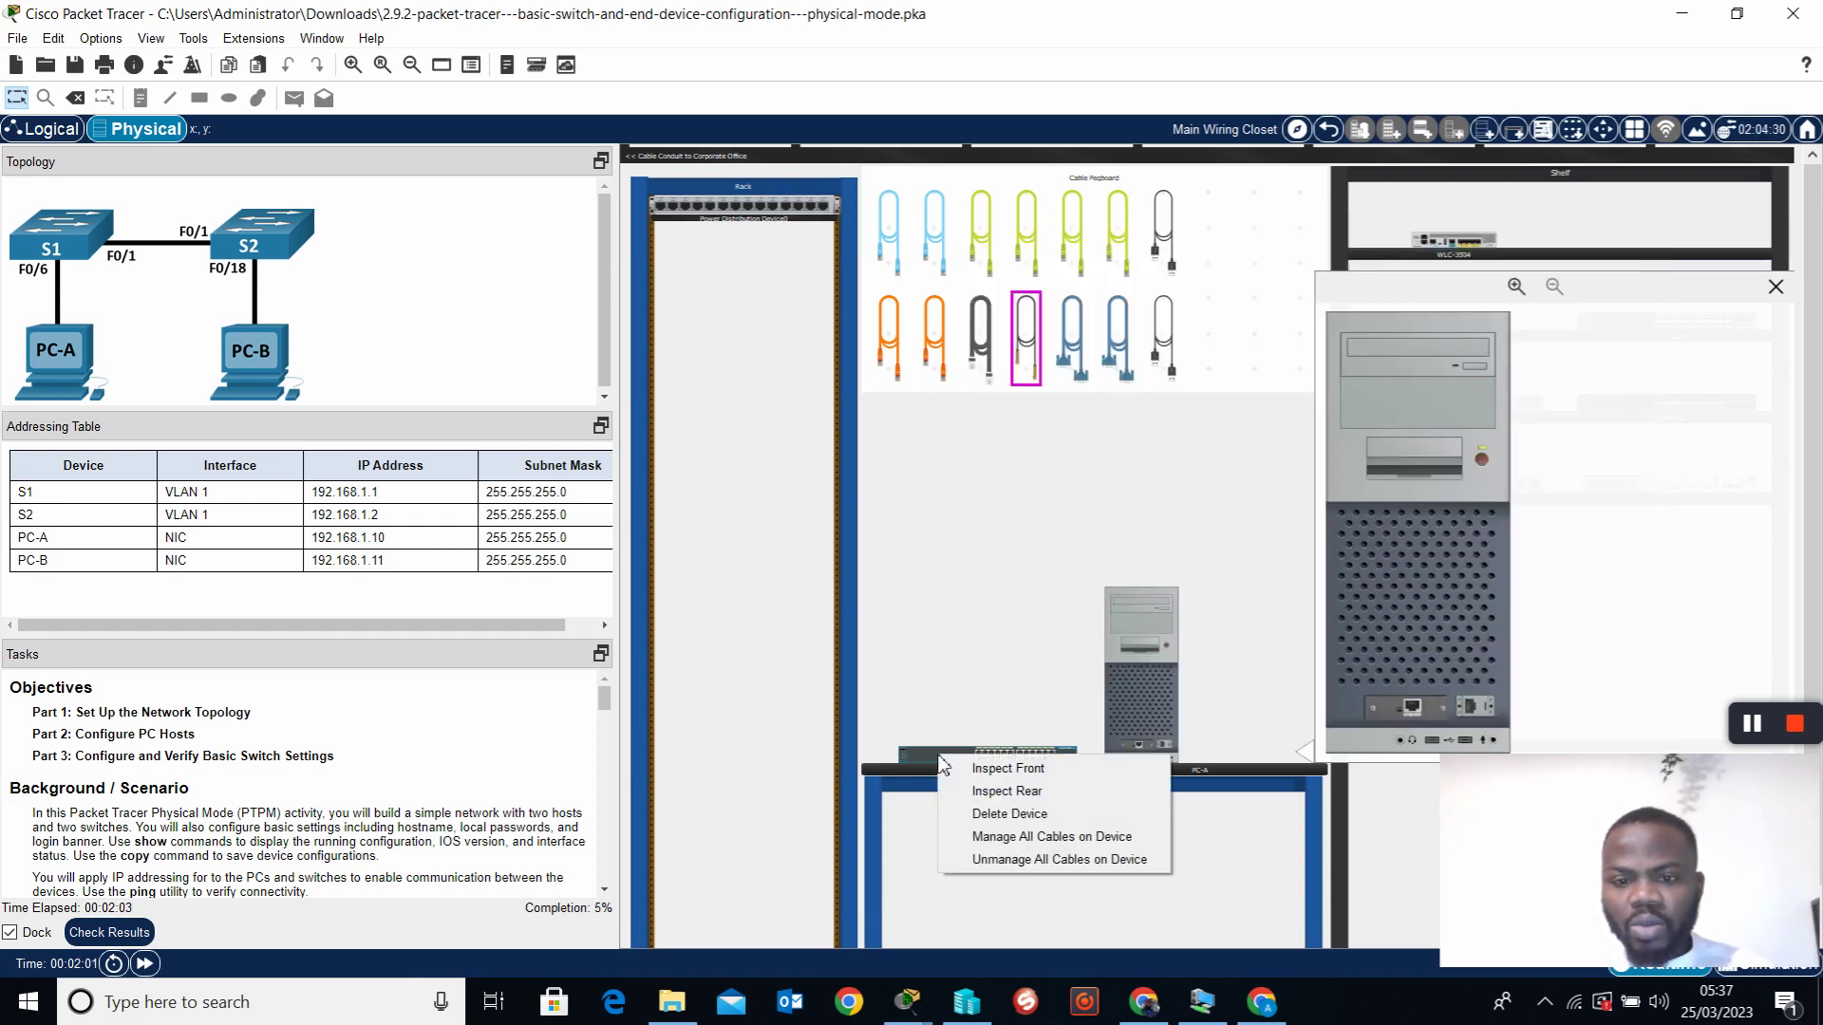
click(995, 763)
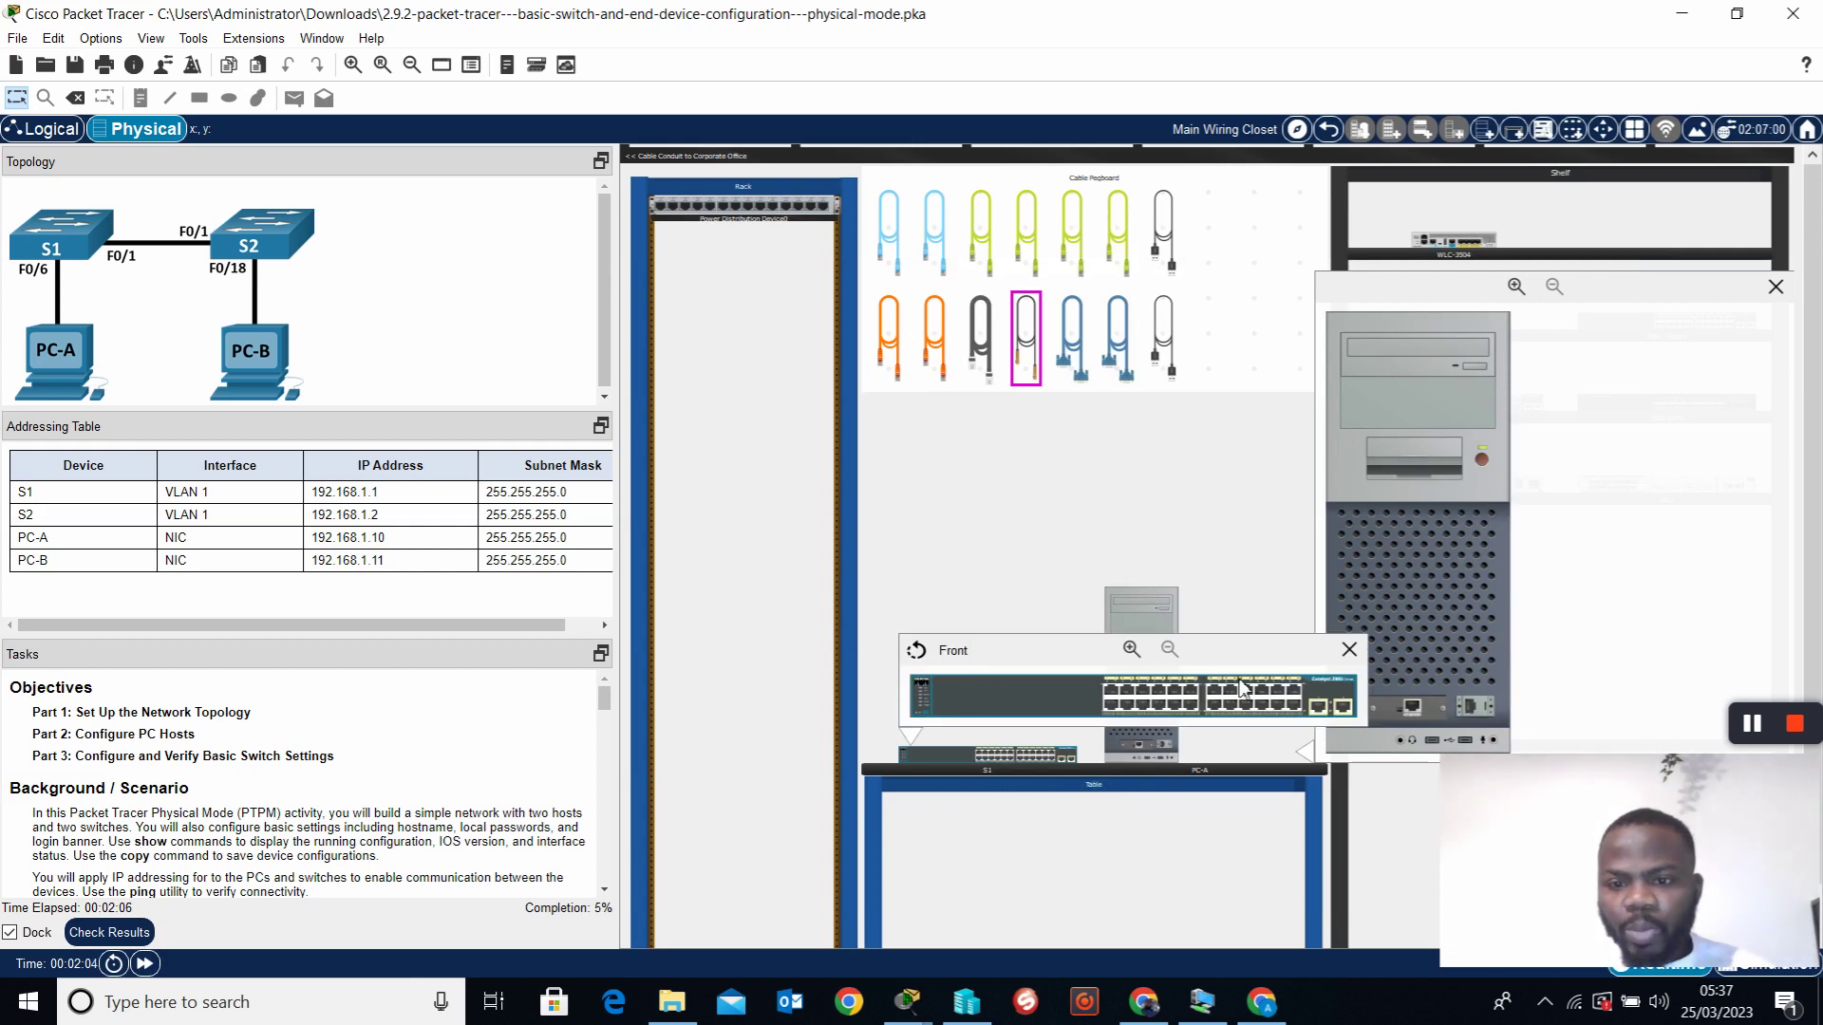
click(1130, 650)
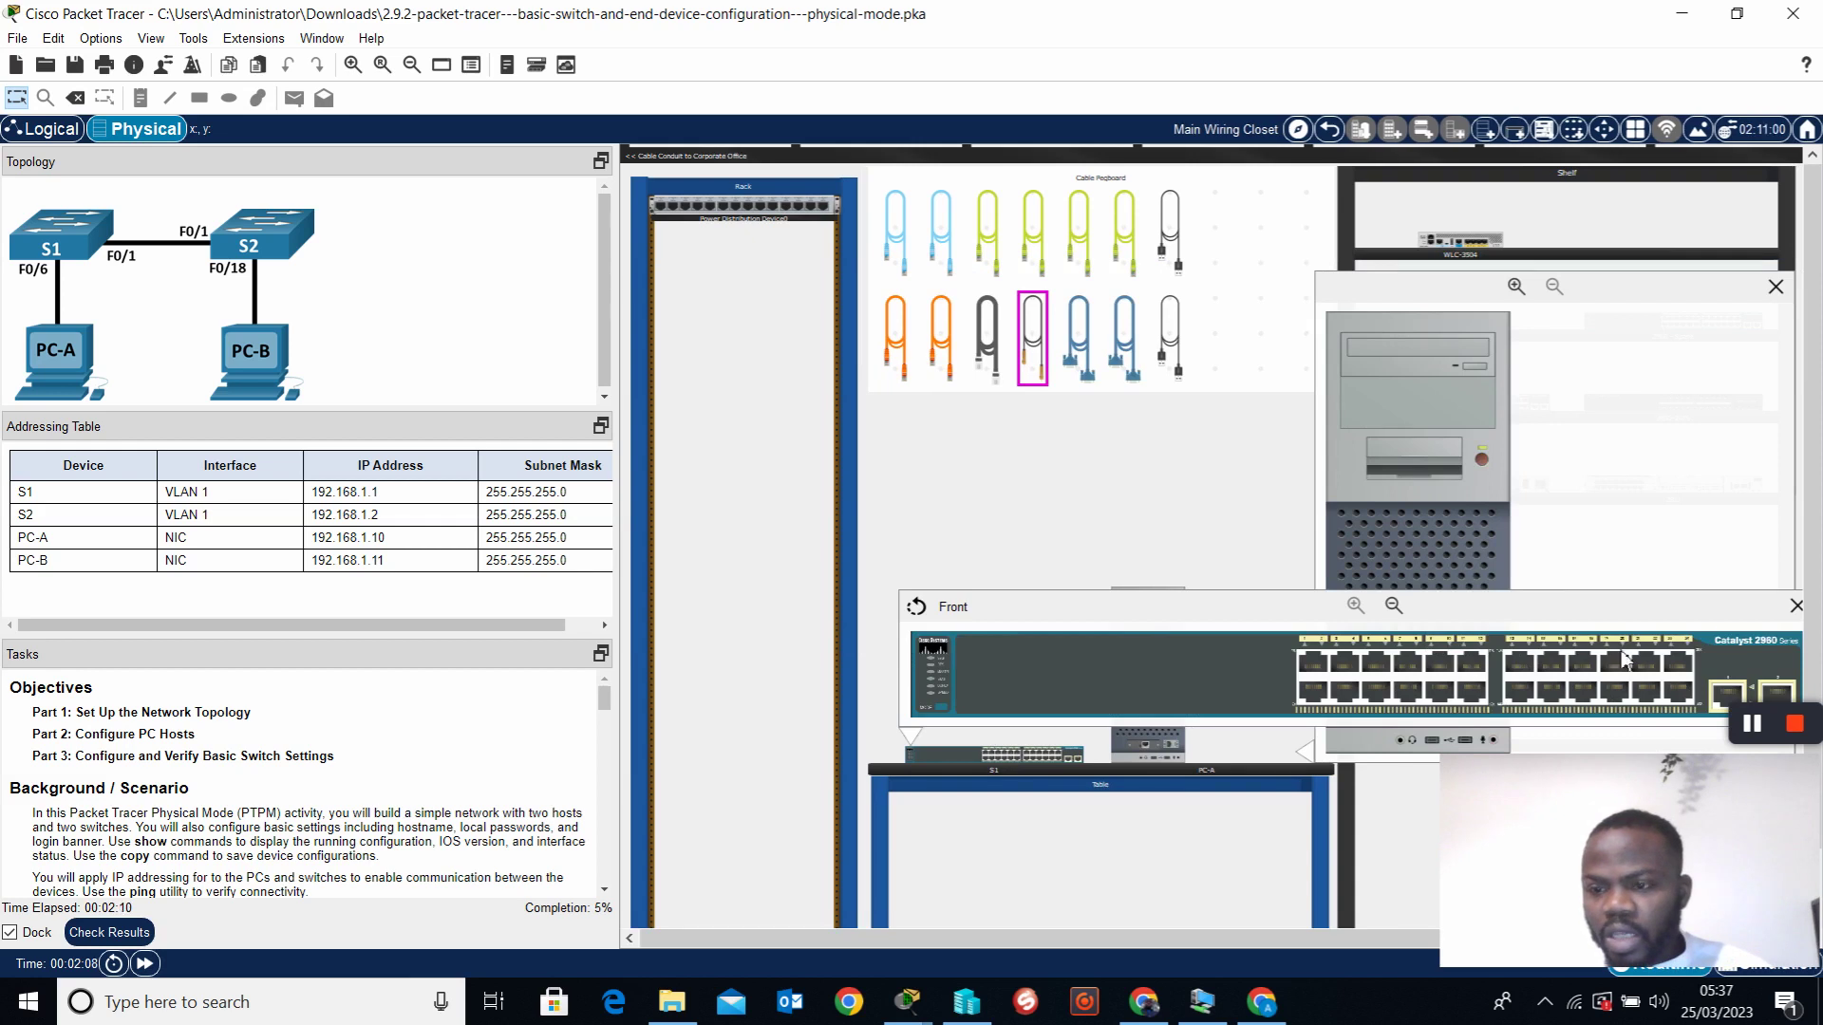
click(1795, 608)
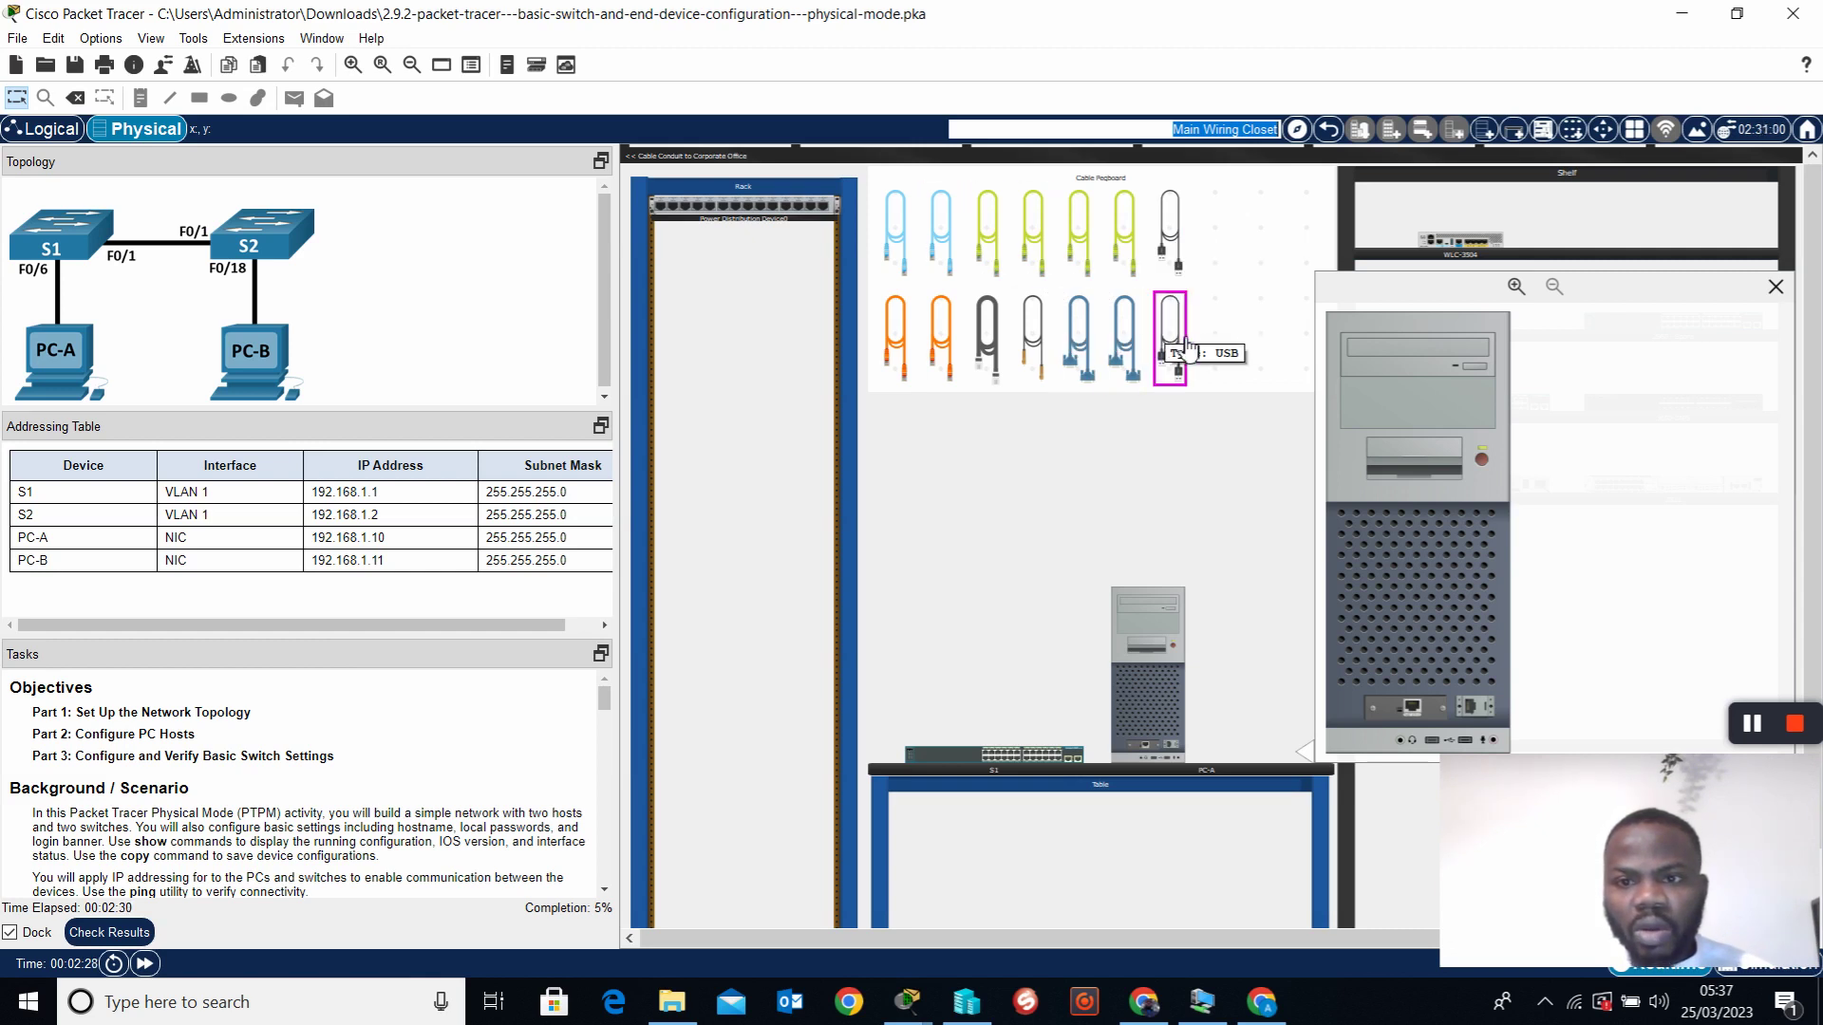
Run a Copper Straight-Through cable from PC-A's Ethernet port to S1's FastEthernet0/6
click(1000, 249)
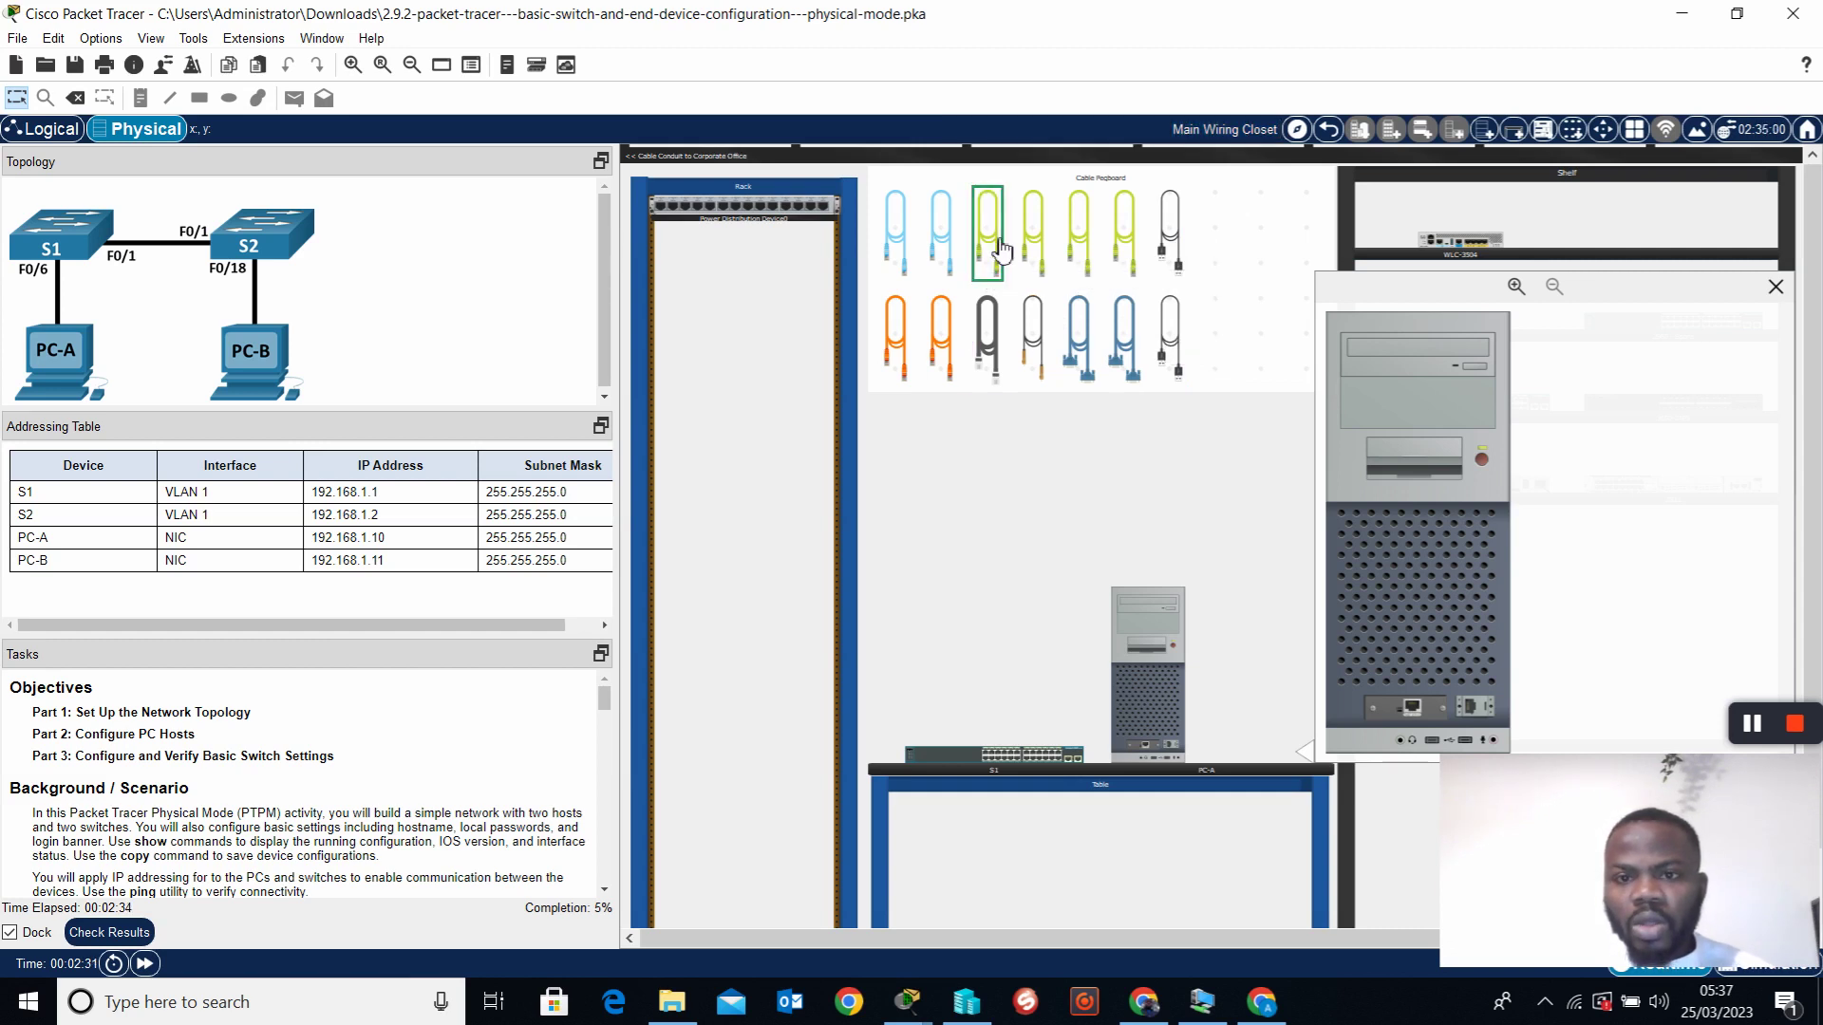
click(1411, 708)
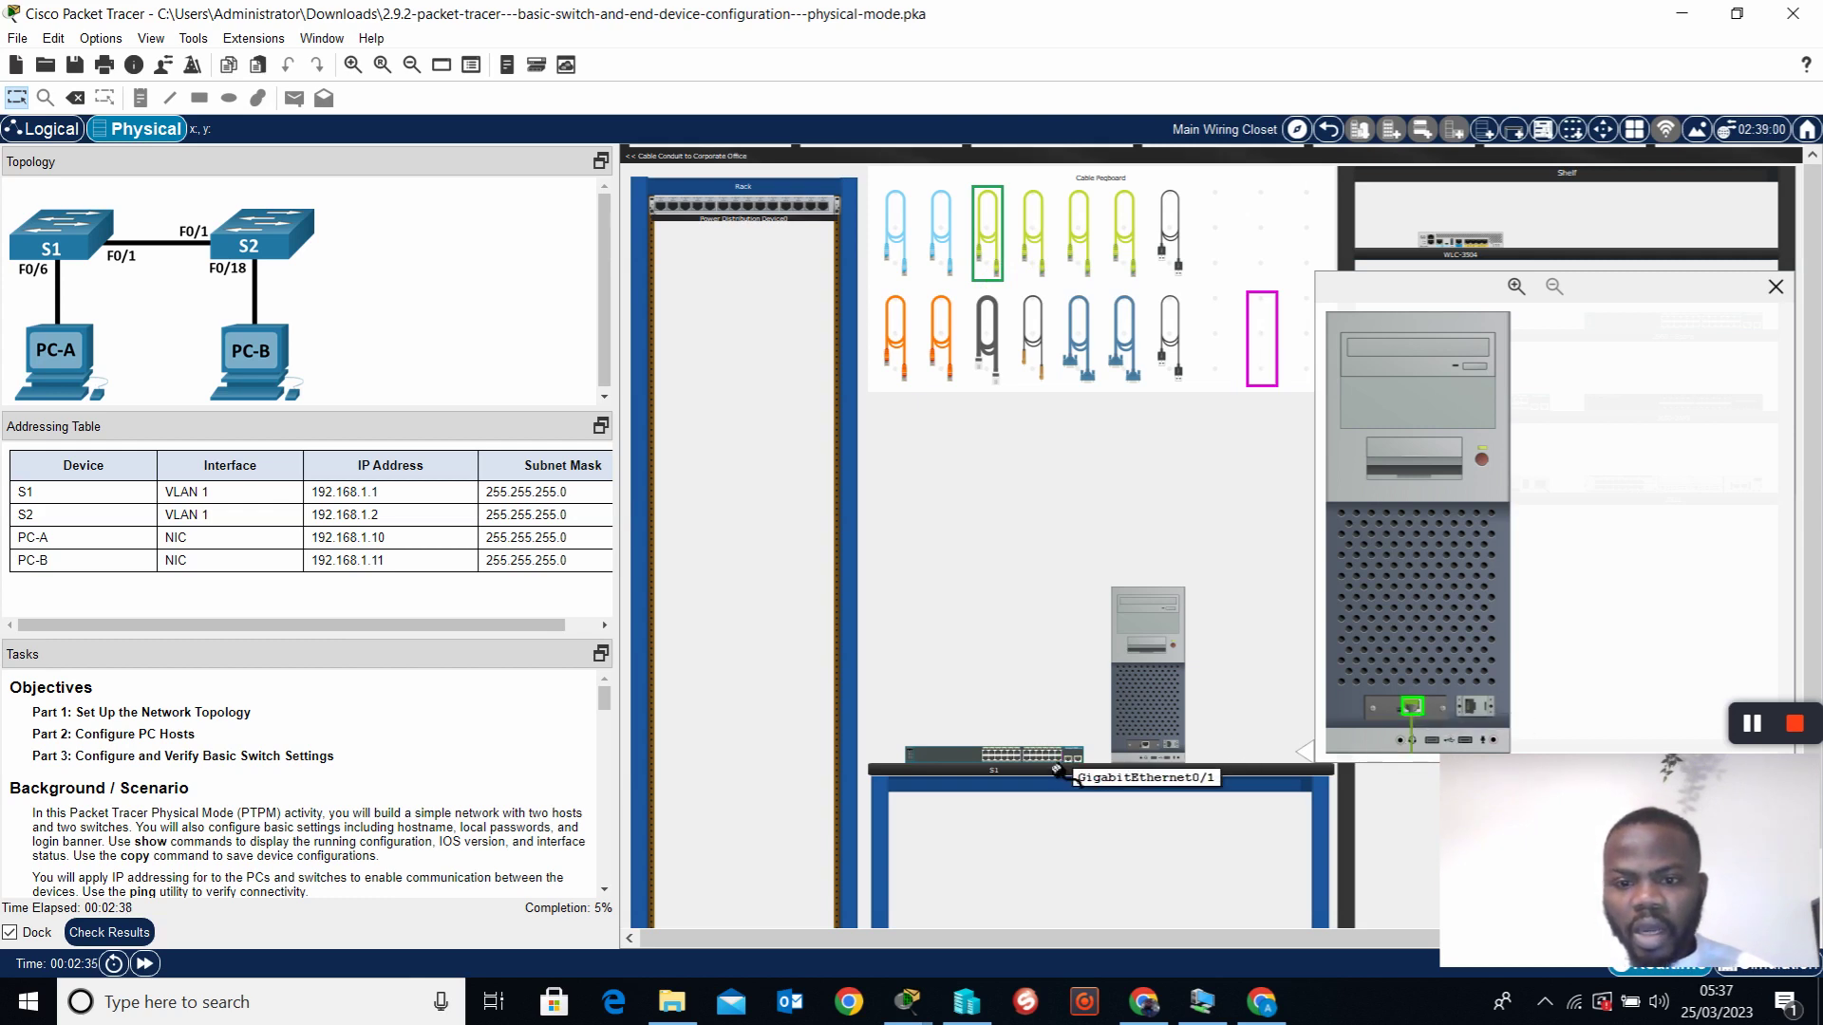
click(975, 769)
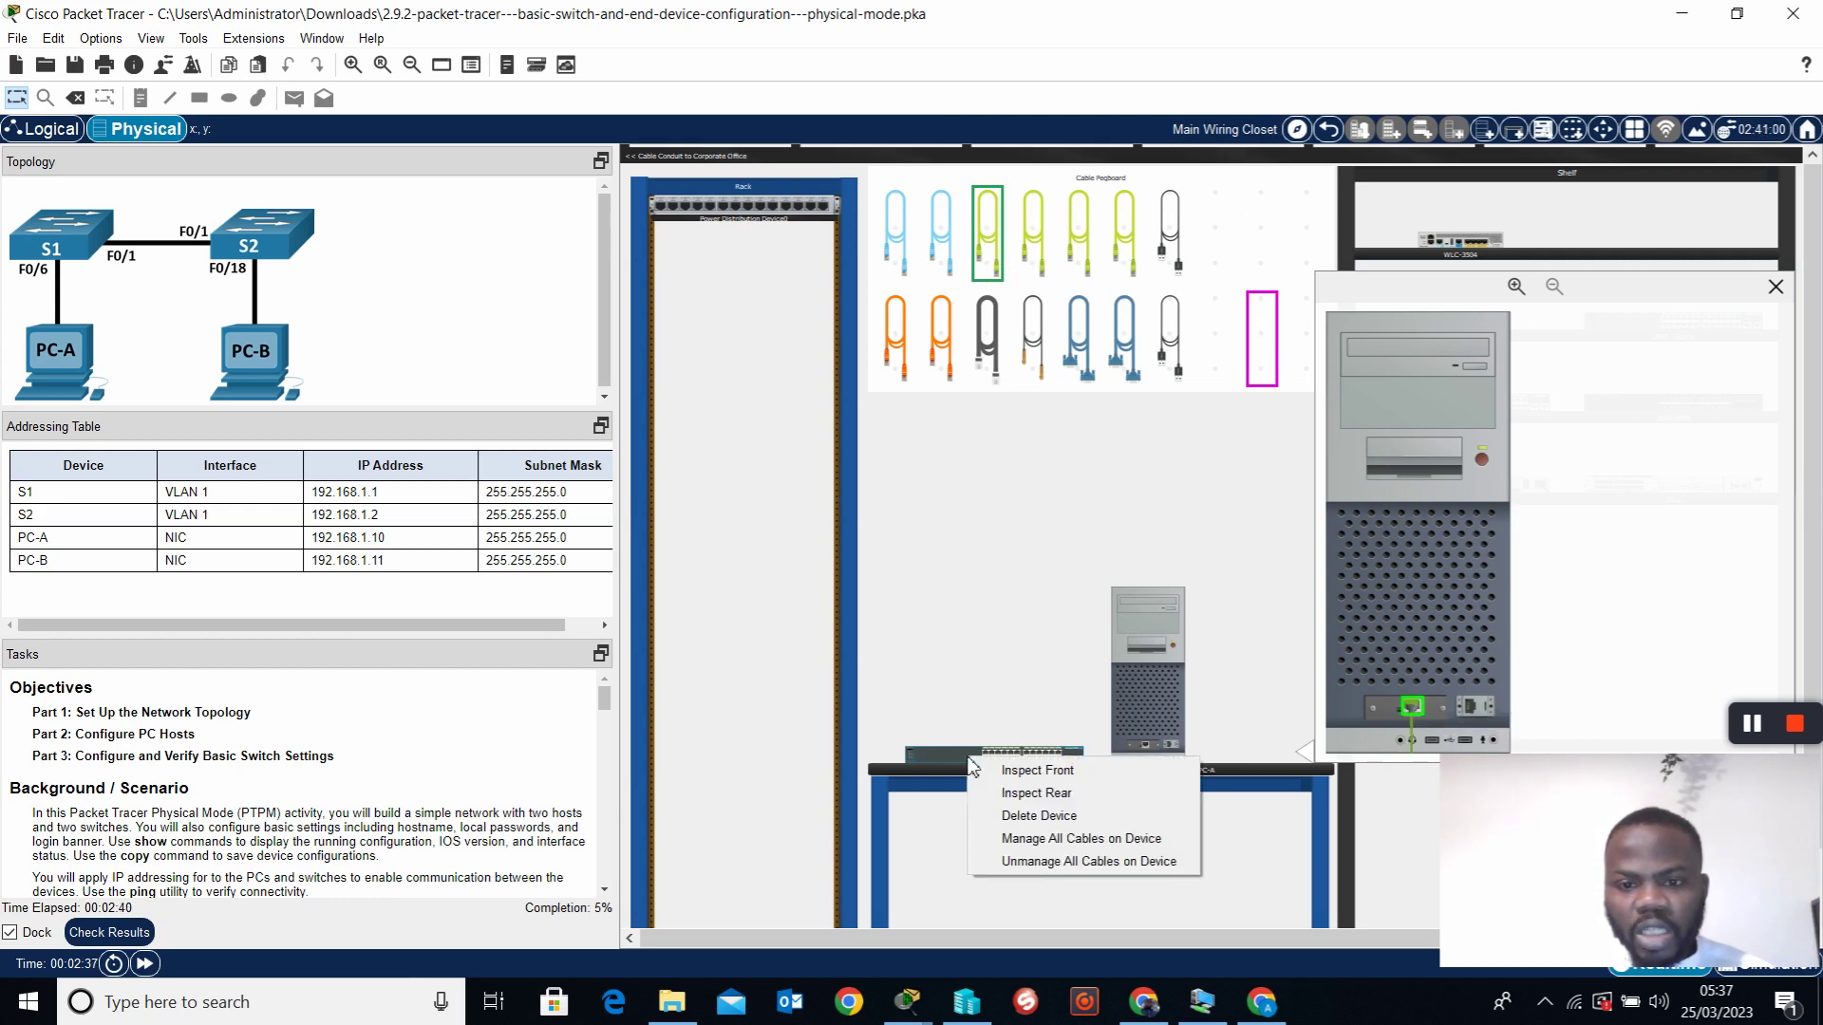
click(992, 764)
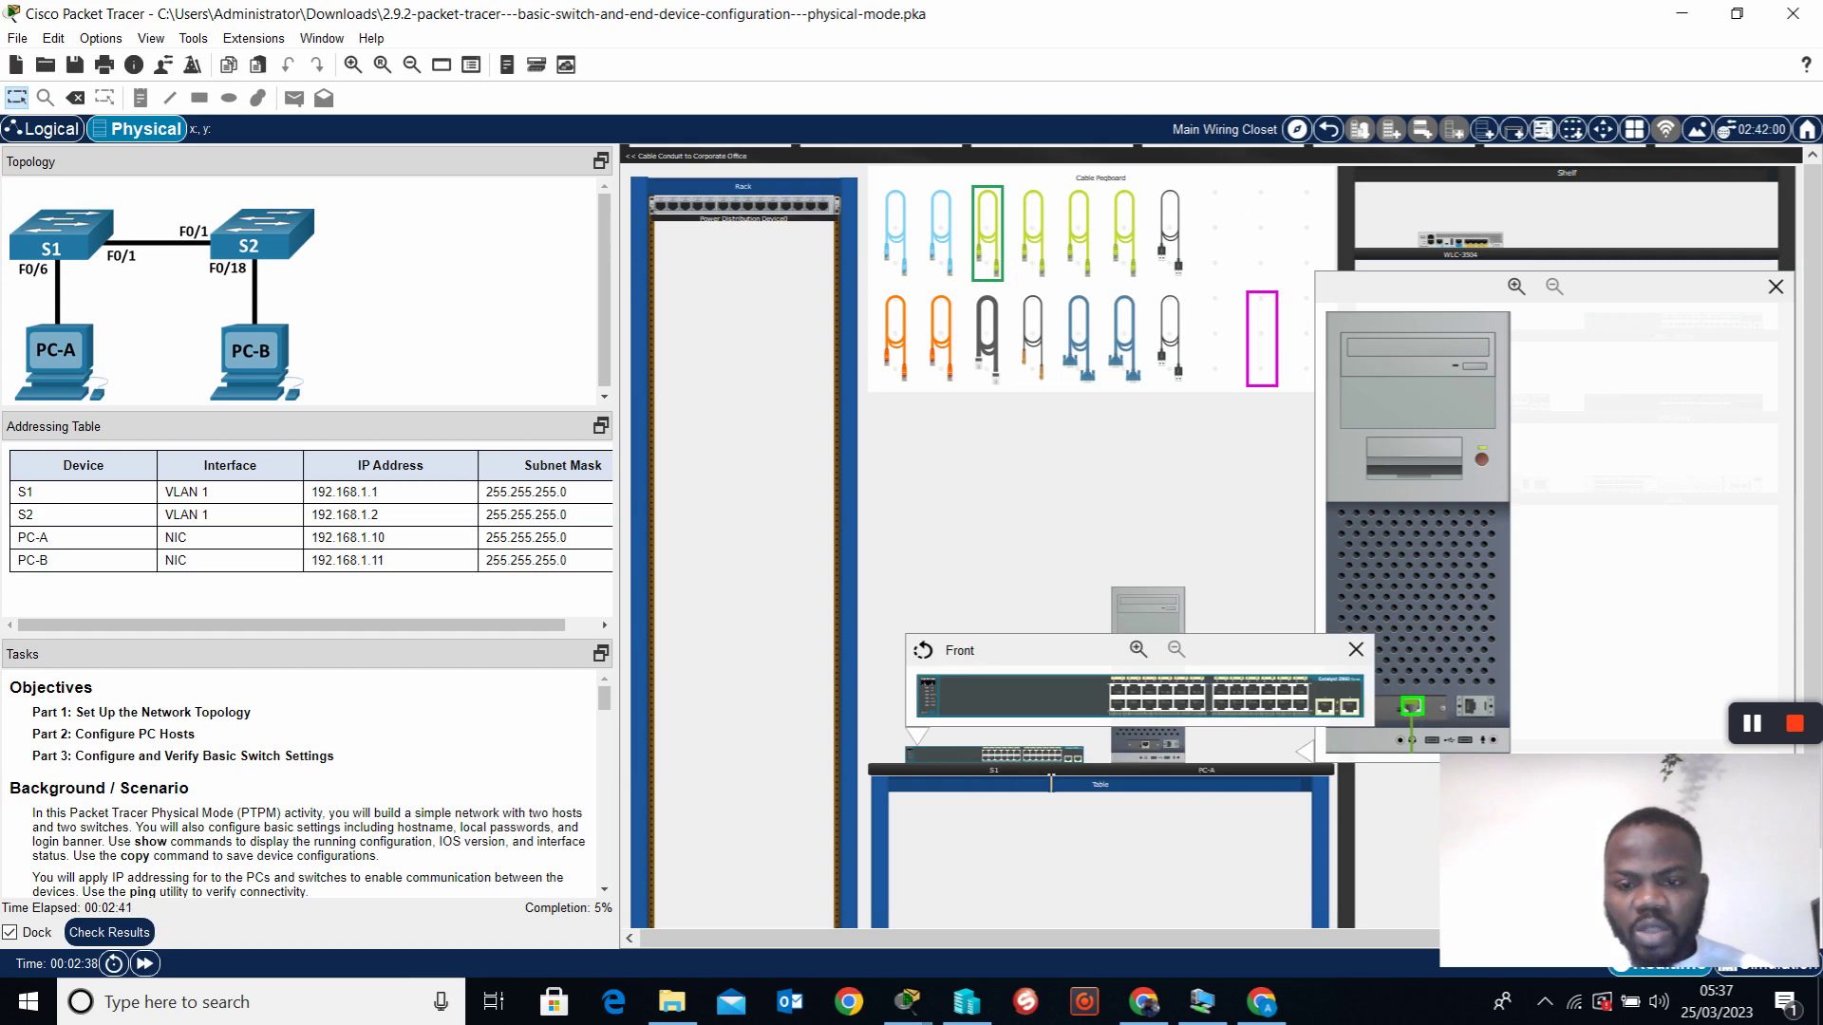
click(1154, 708)
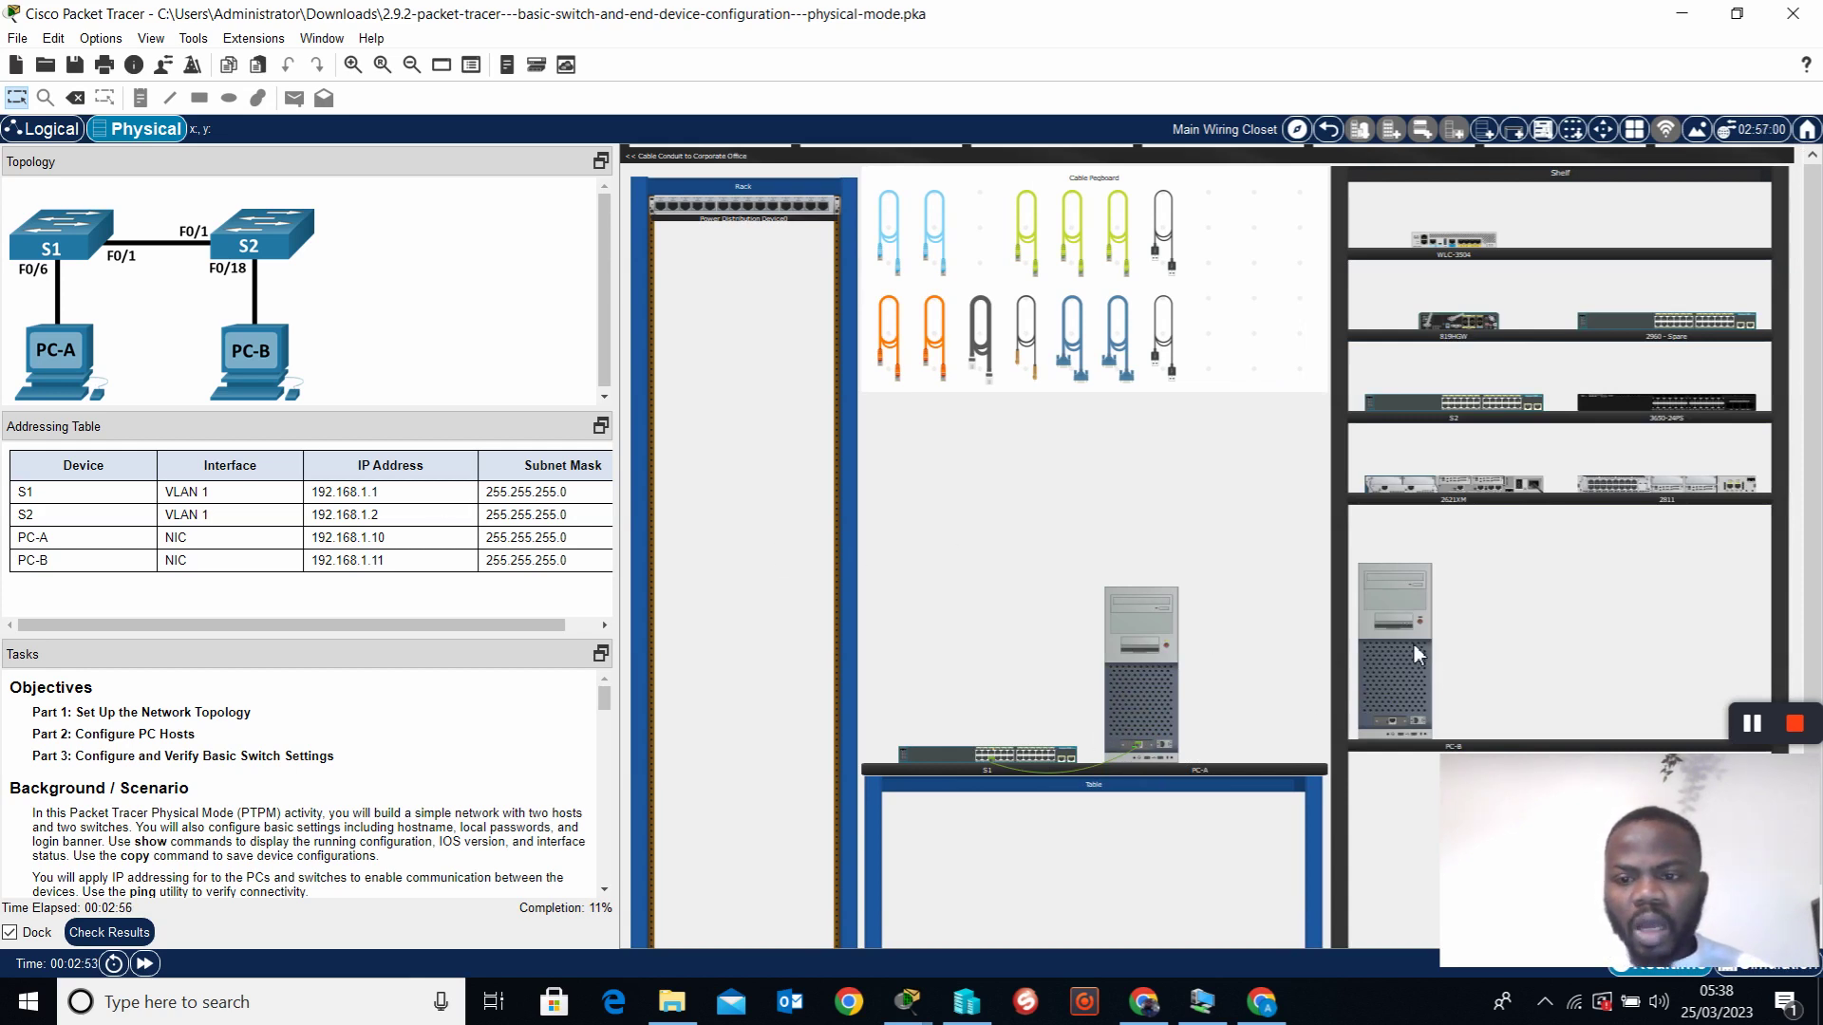
Drag S2 and PC-B off the shelf onto the table beside S1
drag(1475, 408, 1106, 579)
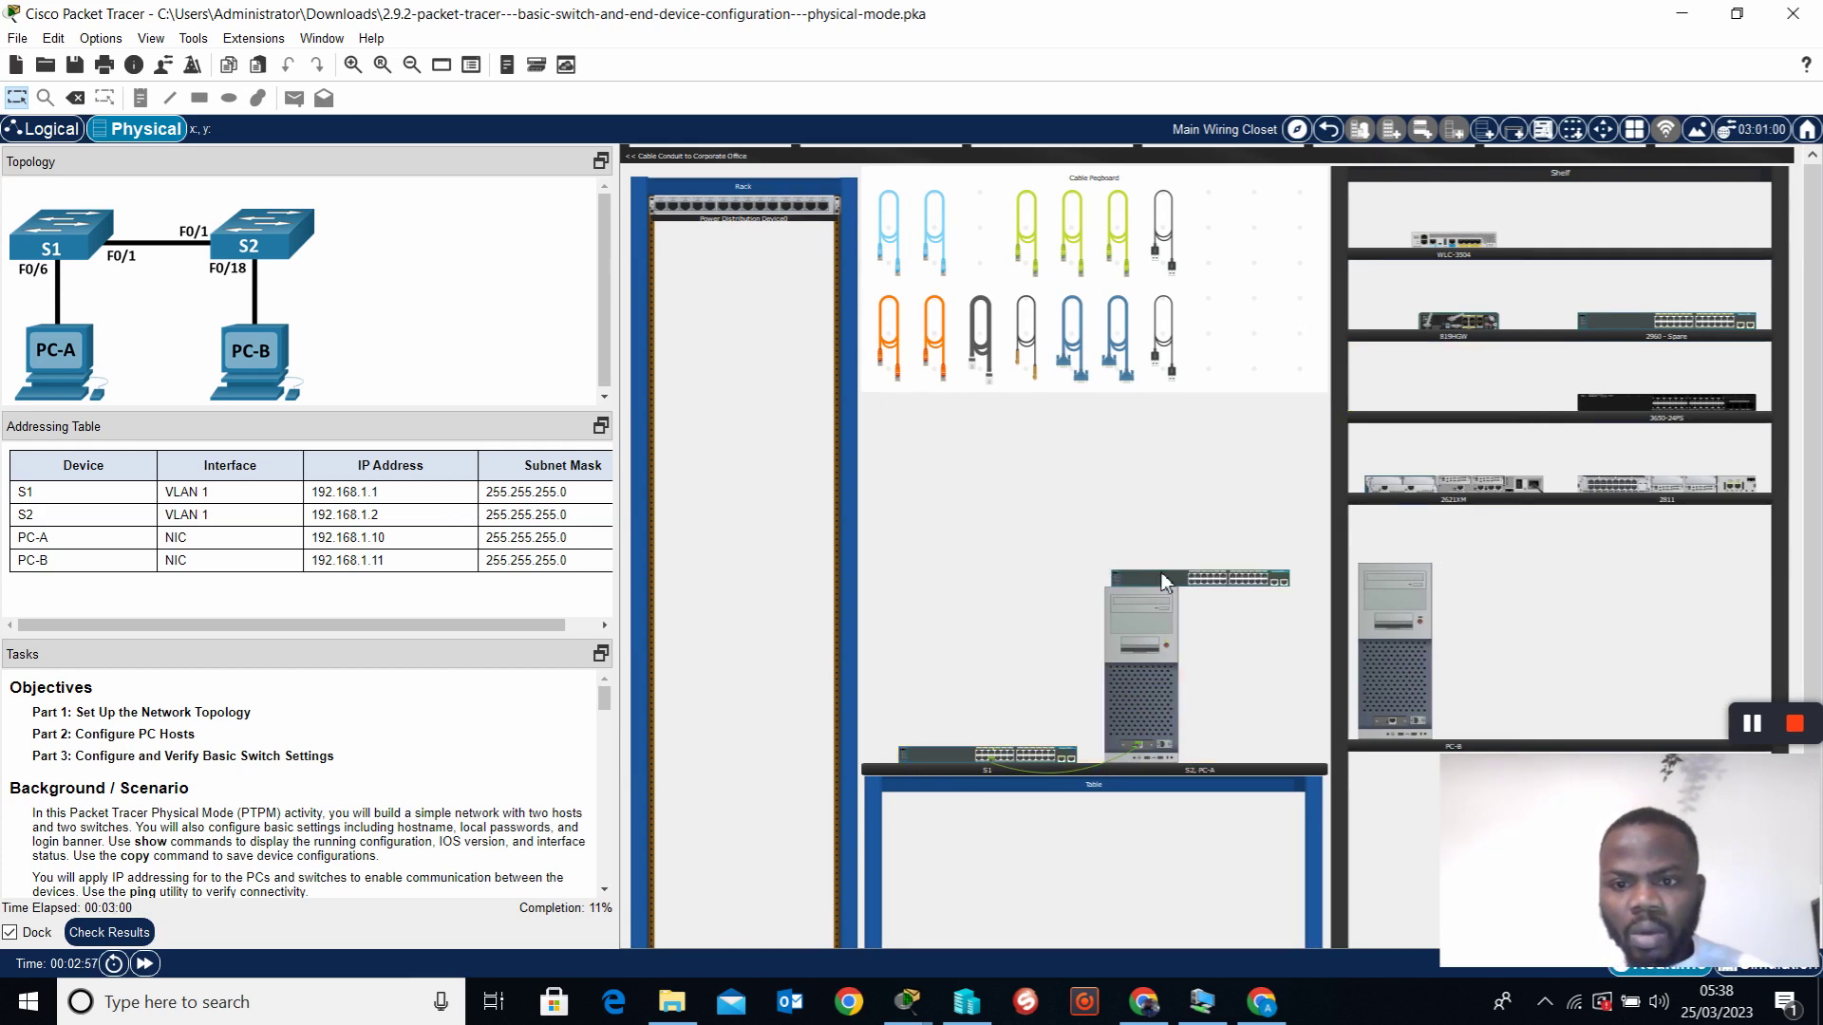
drag(1435, 632, 1013, 644)
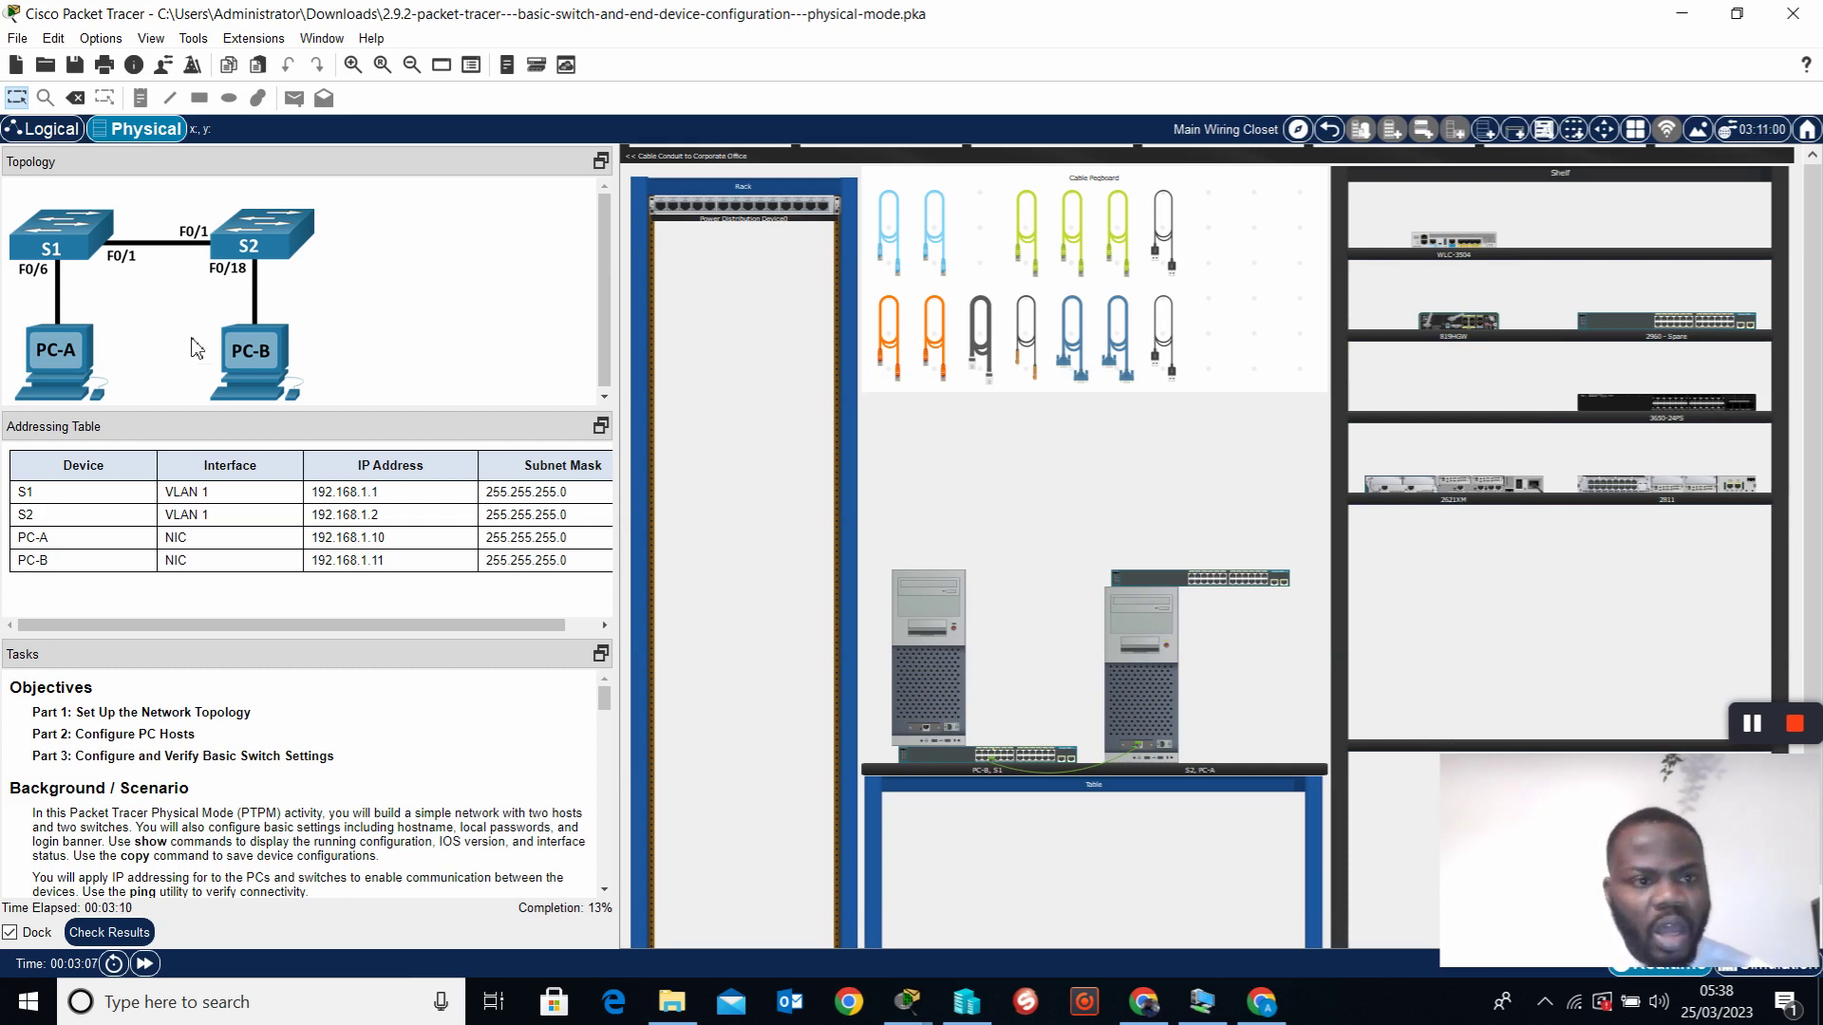
right_click(936, 669)
Power on PC-B and plug a Copper Straight-Through cable into its Ethernet port
click(1006, 680)
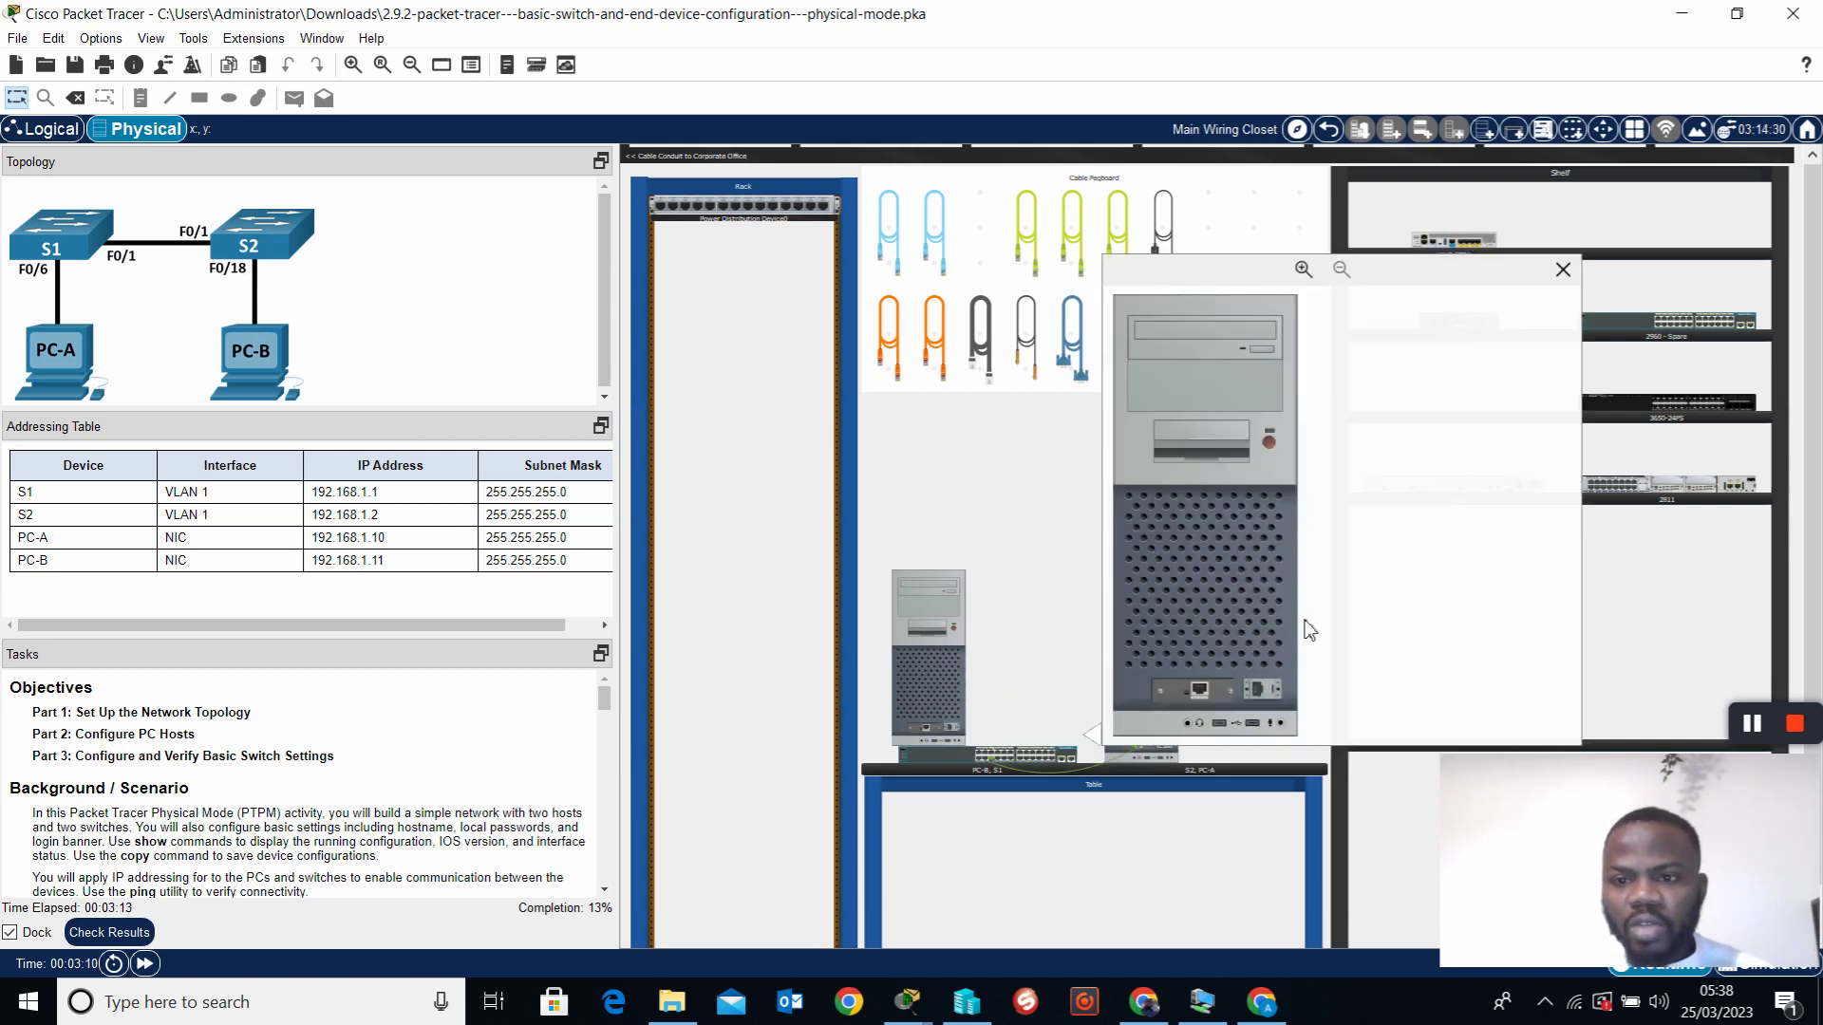
click(1270, 444)
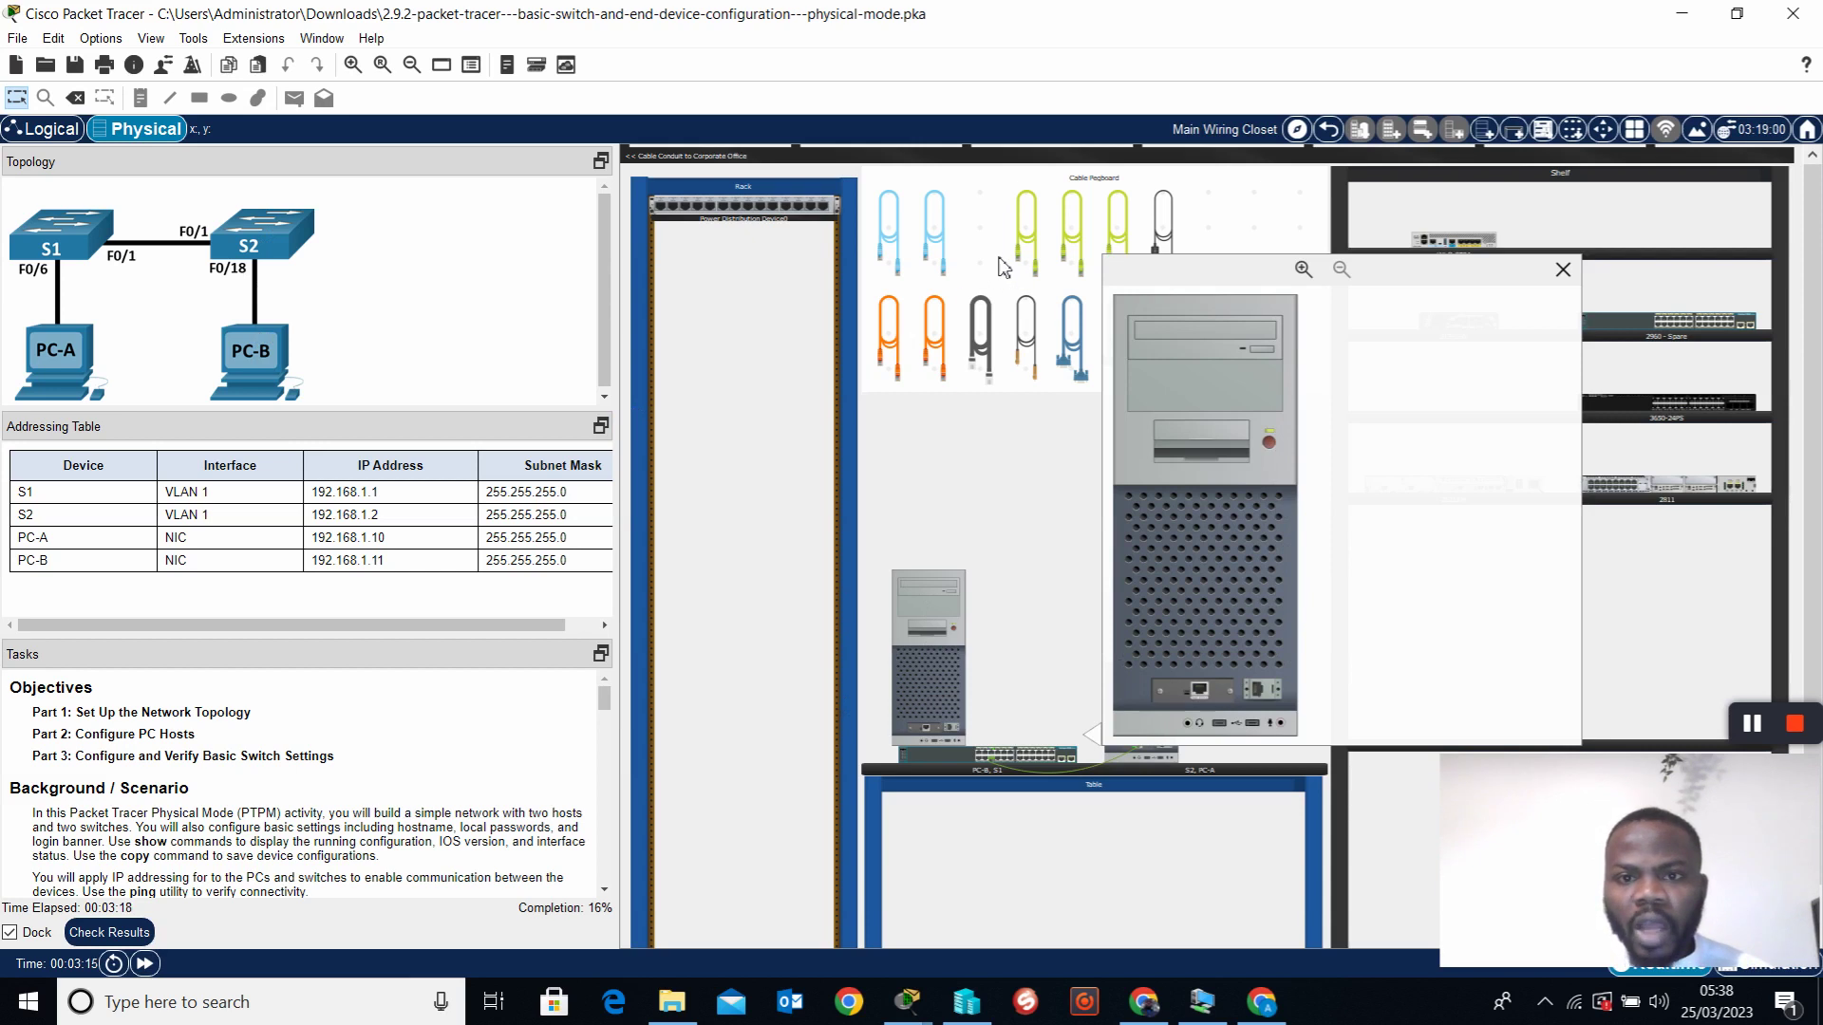
click(1039, 255)
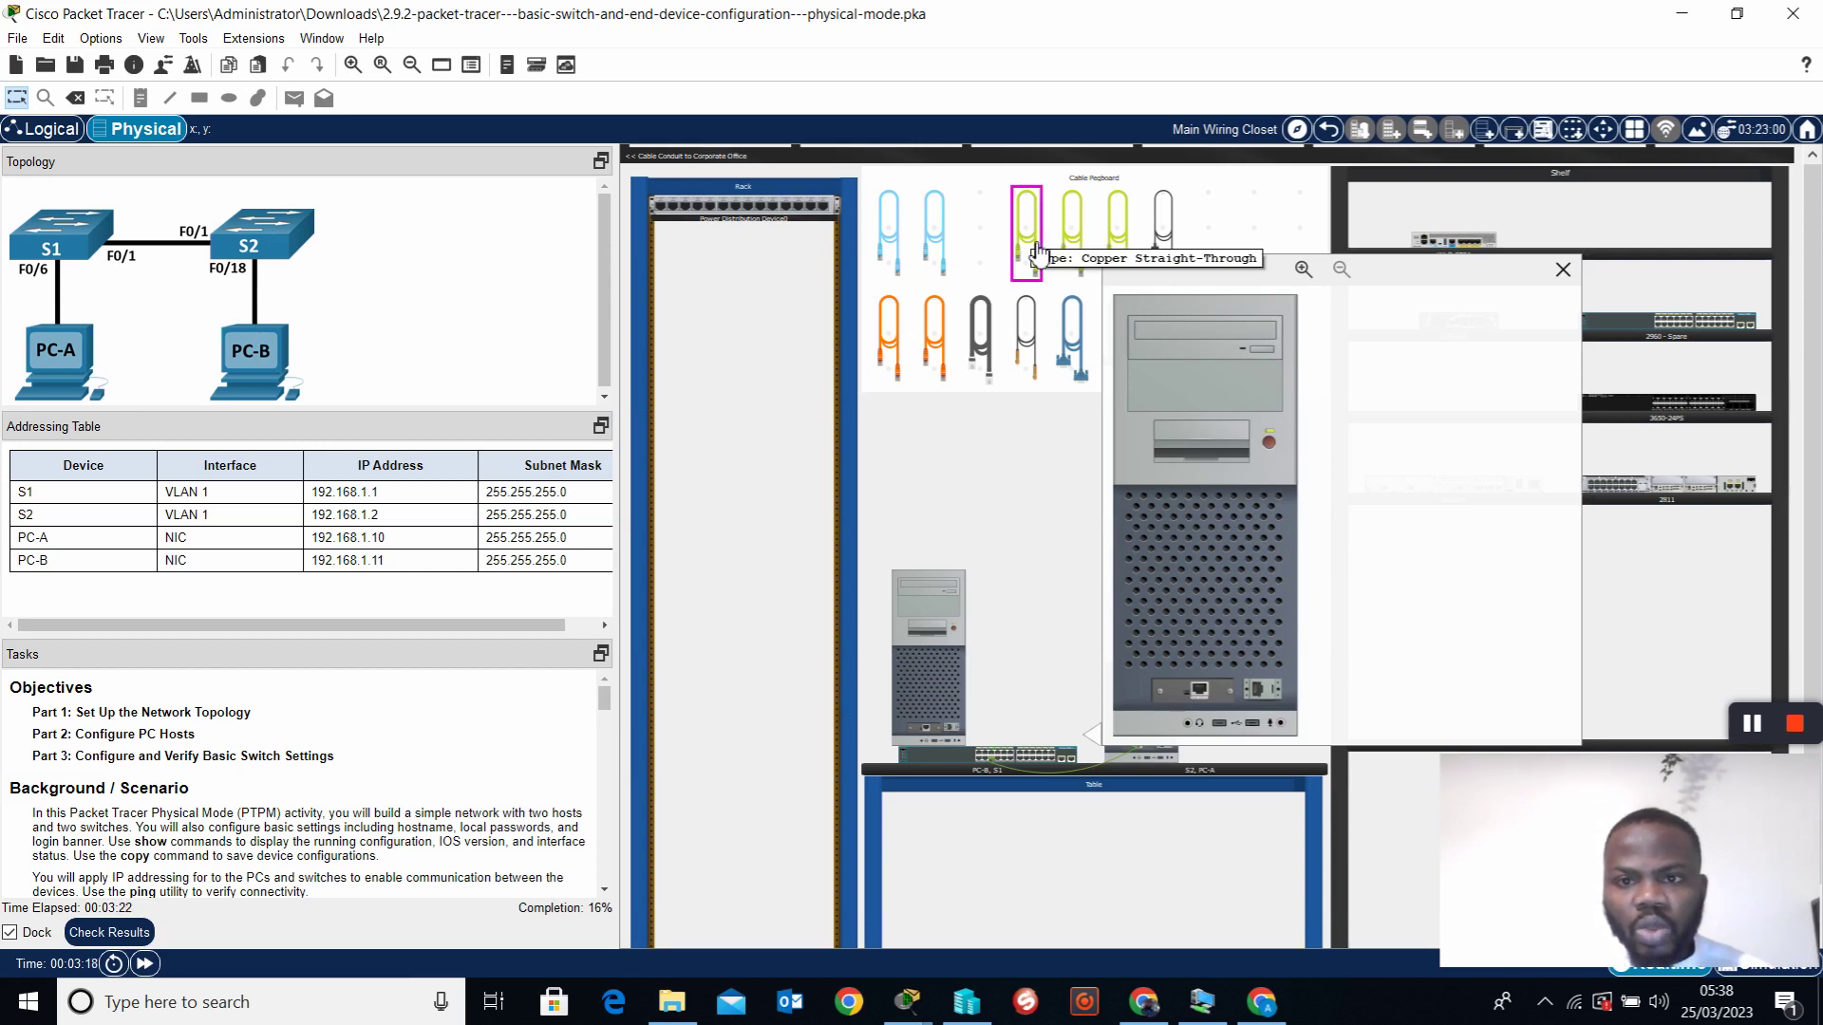
click(1072, 339)
click(1200, 690)
click(1201, 693)
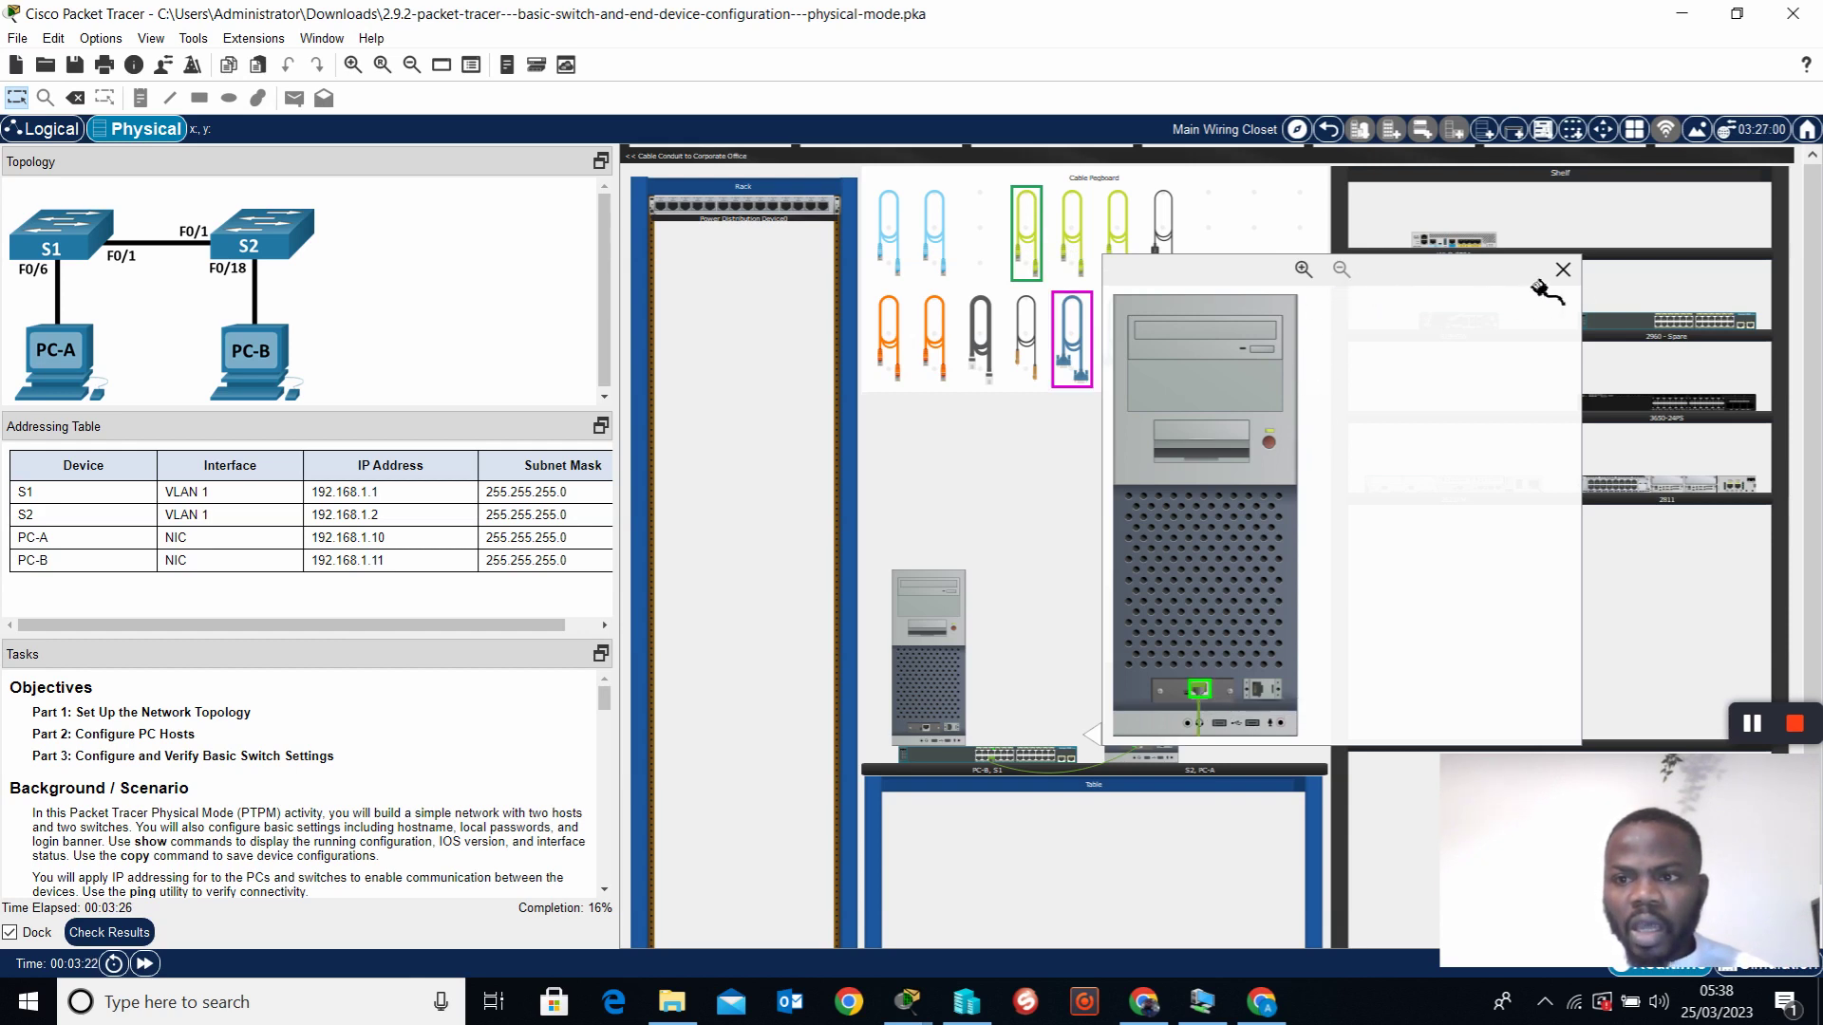
click(1563, 269)
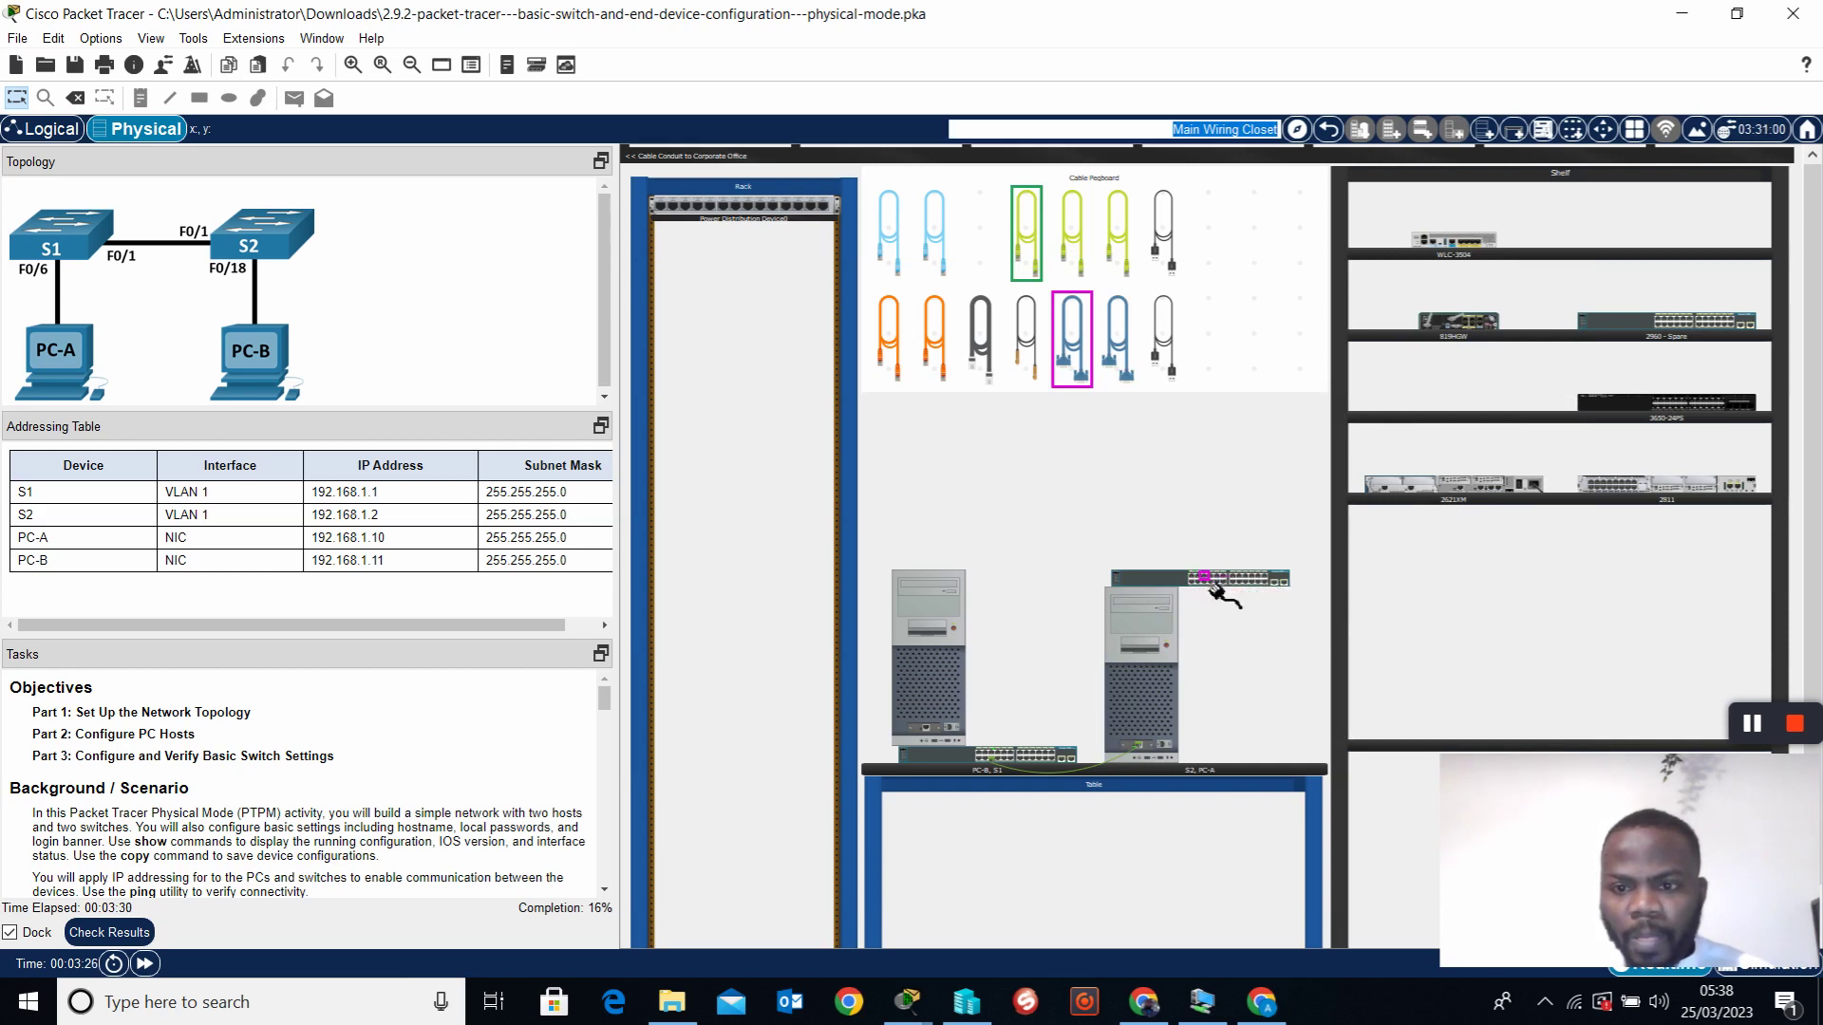
Connect the cable's other end to S2's FastEthernet0/18, after a rejected port
right_click(1159, 576)
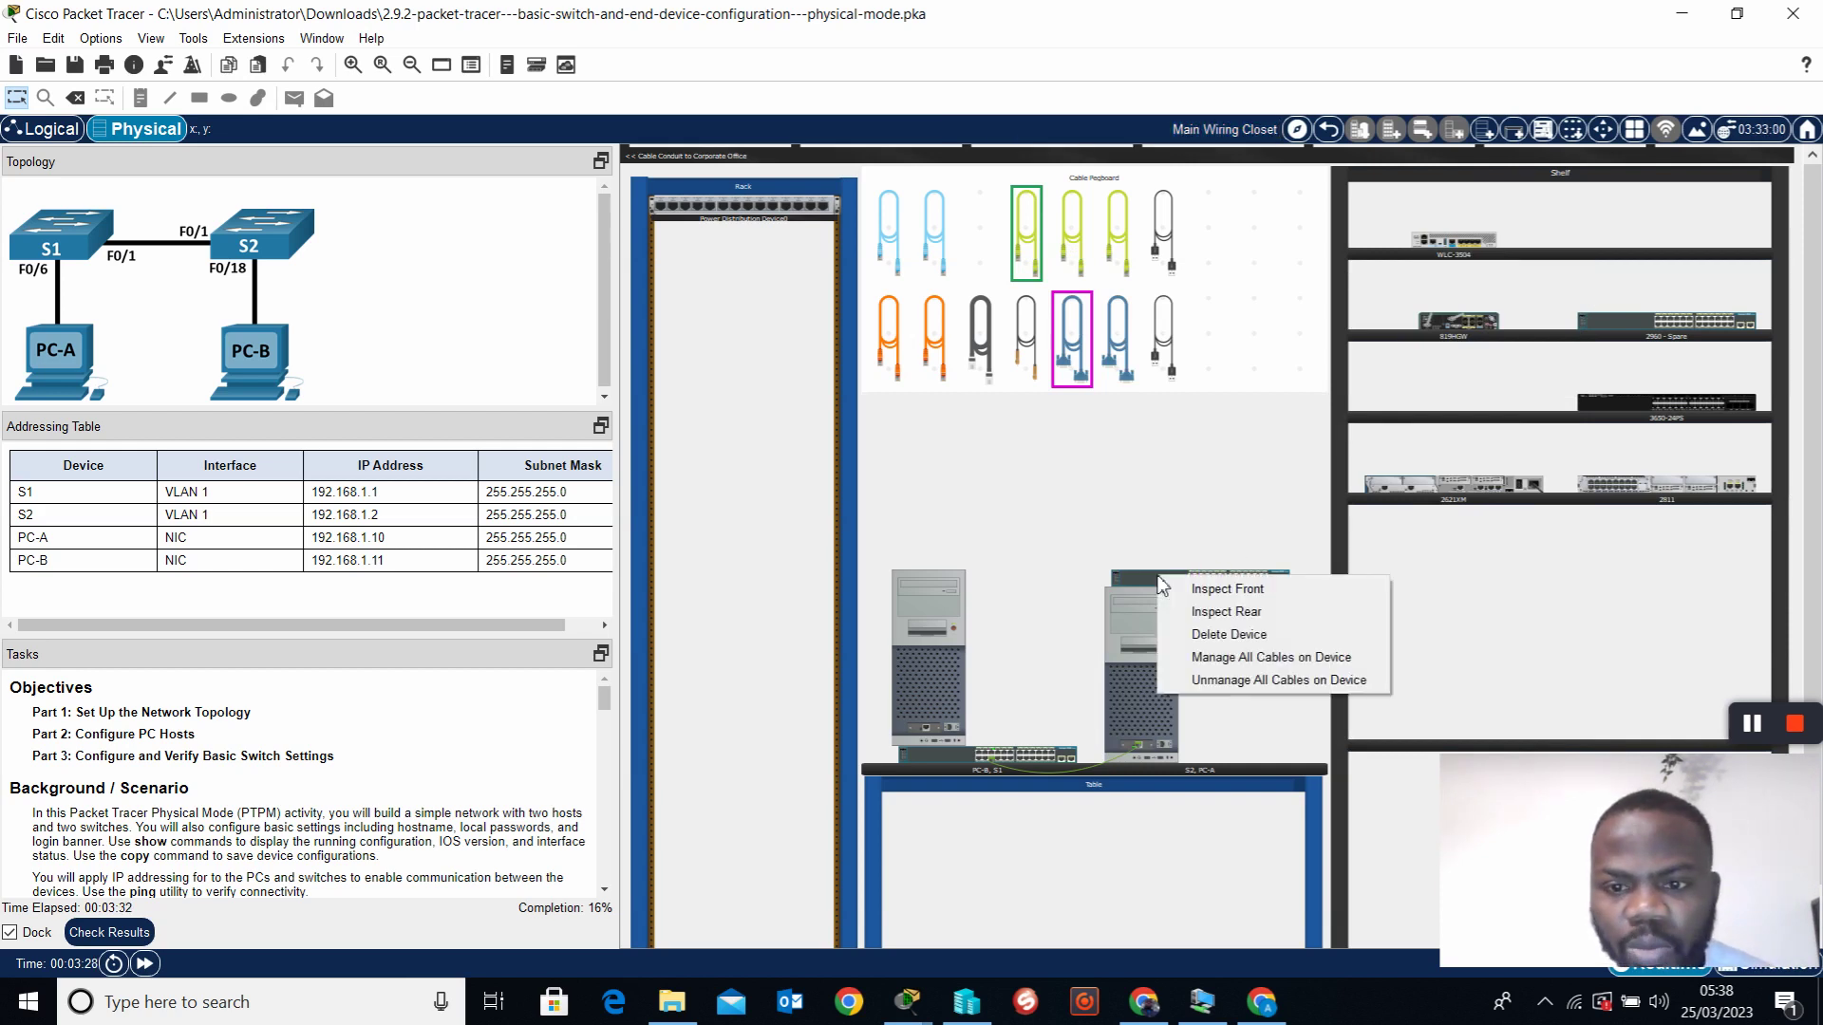
click(1225, 589)
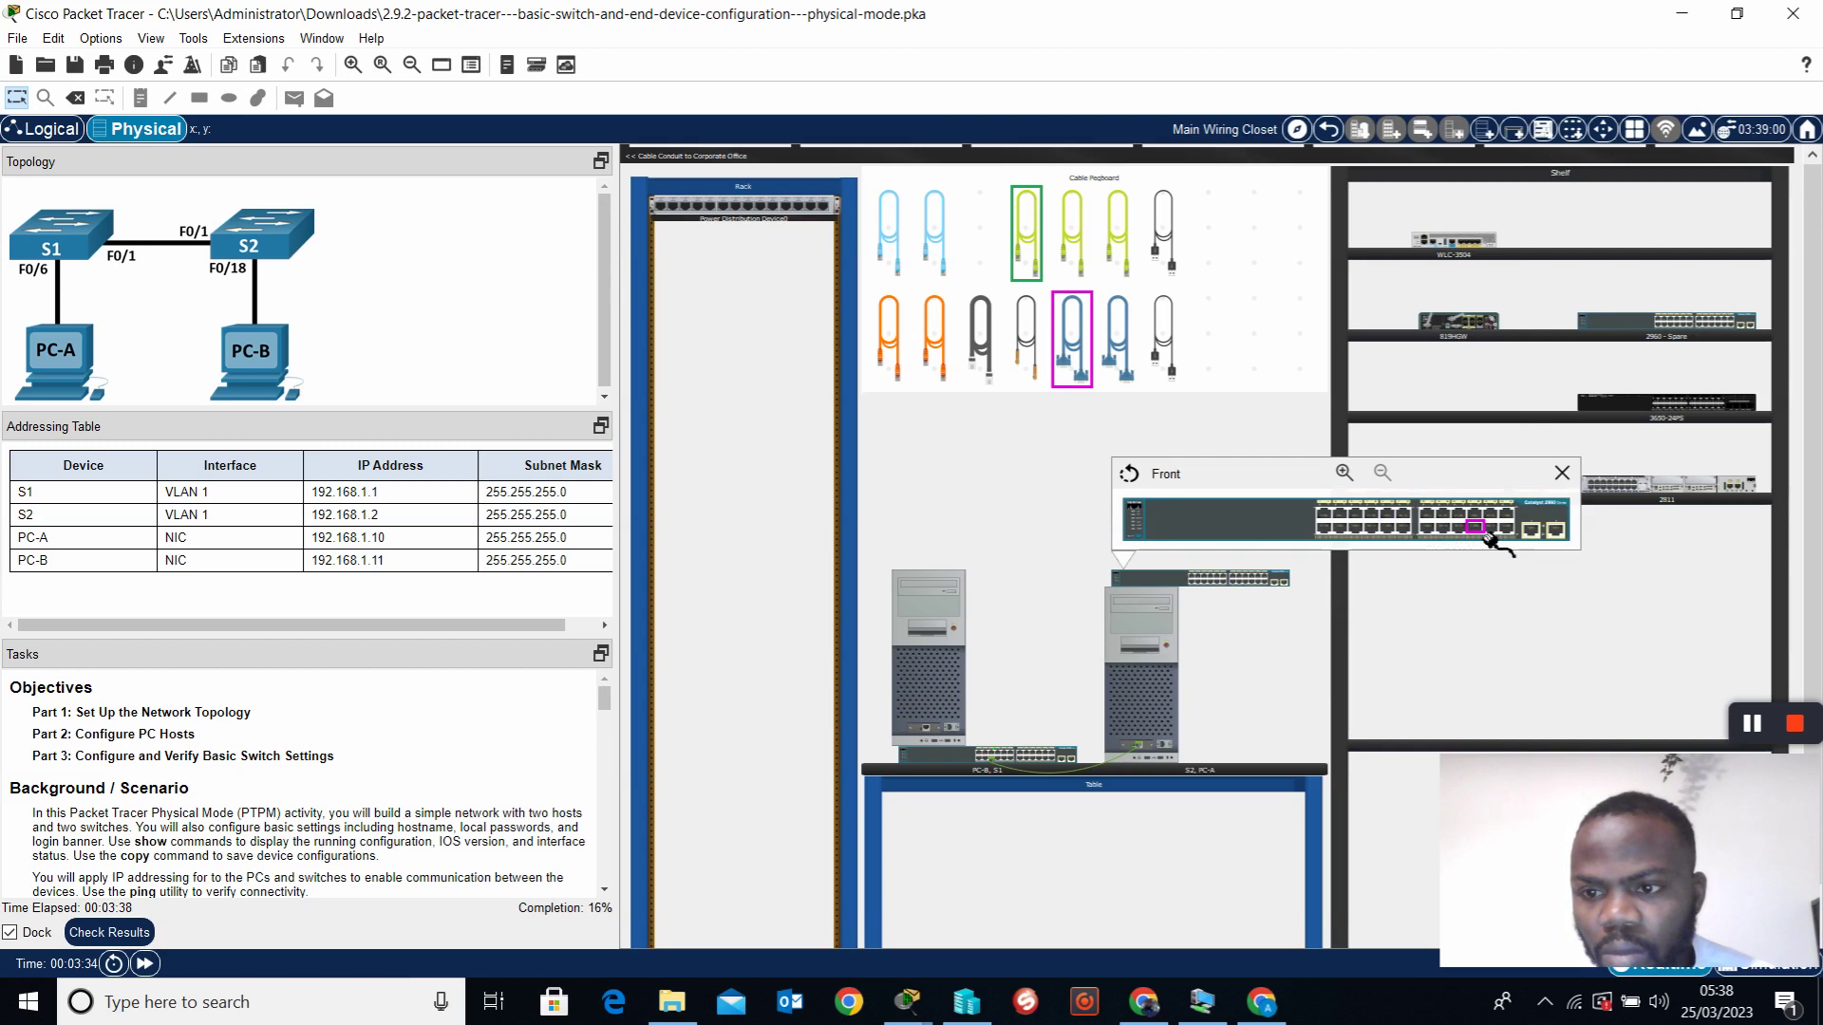
click(1479, 533)
click(938, 738)
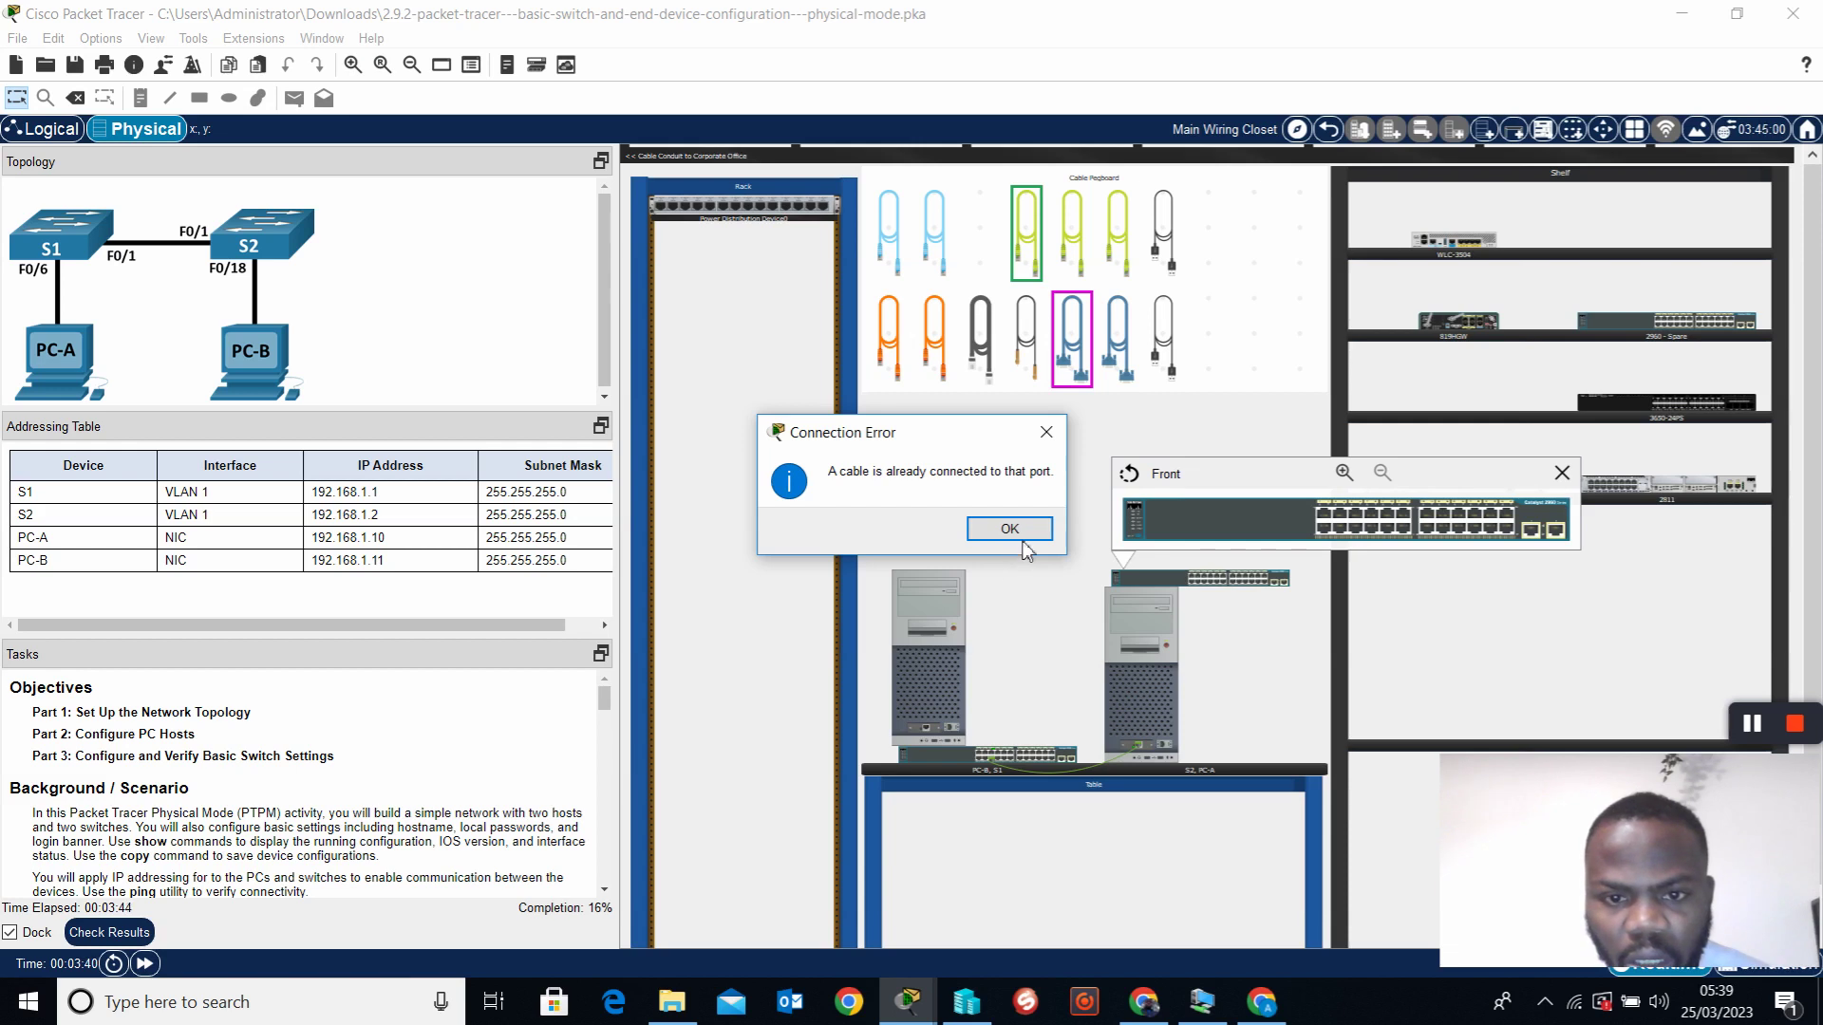
click(1009, 529)
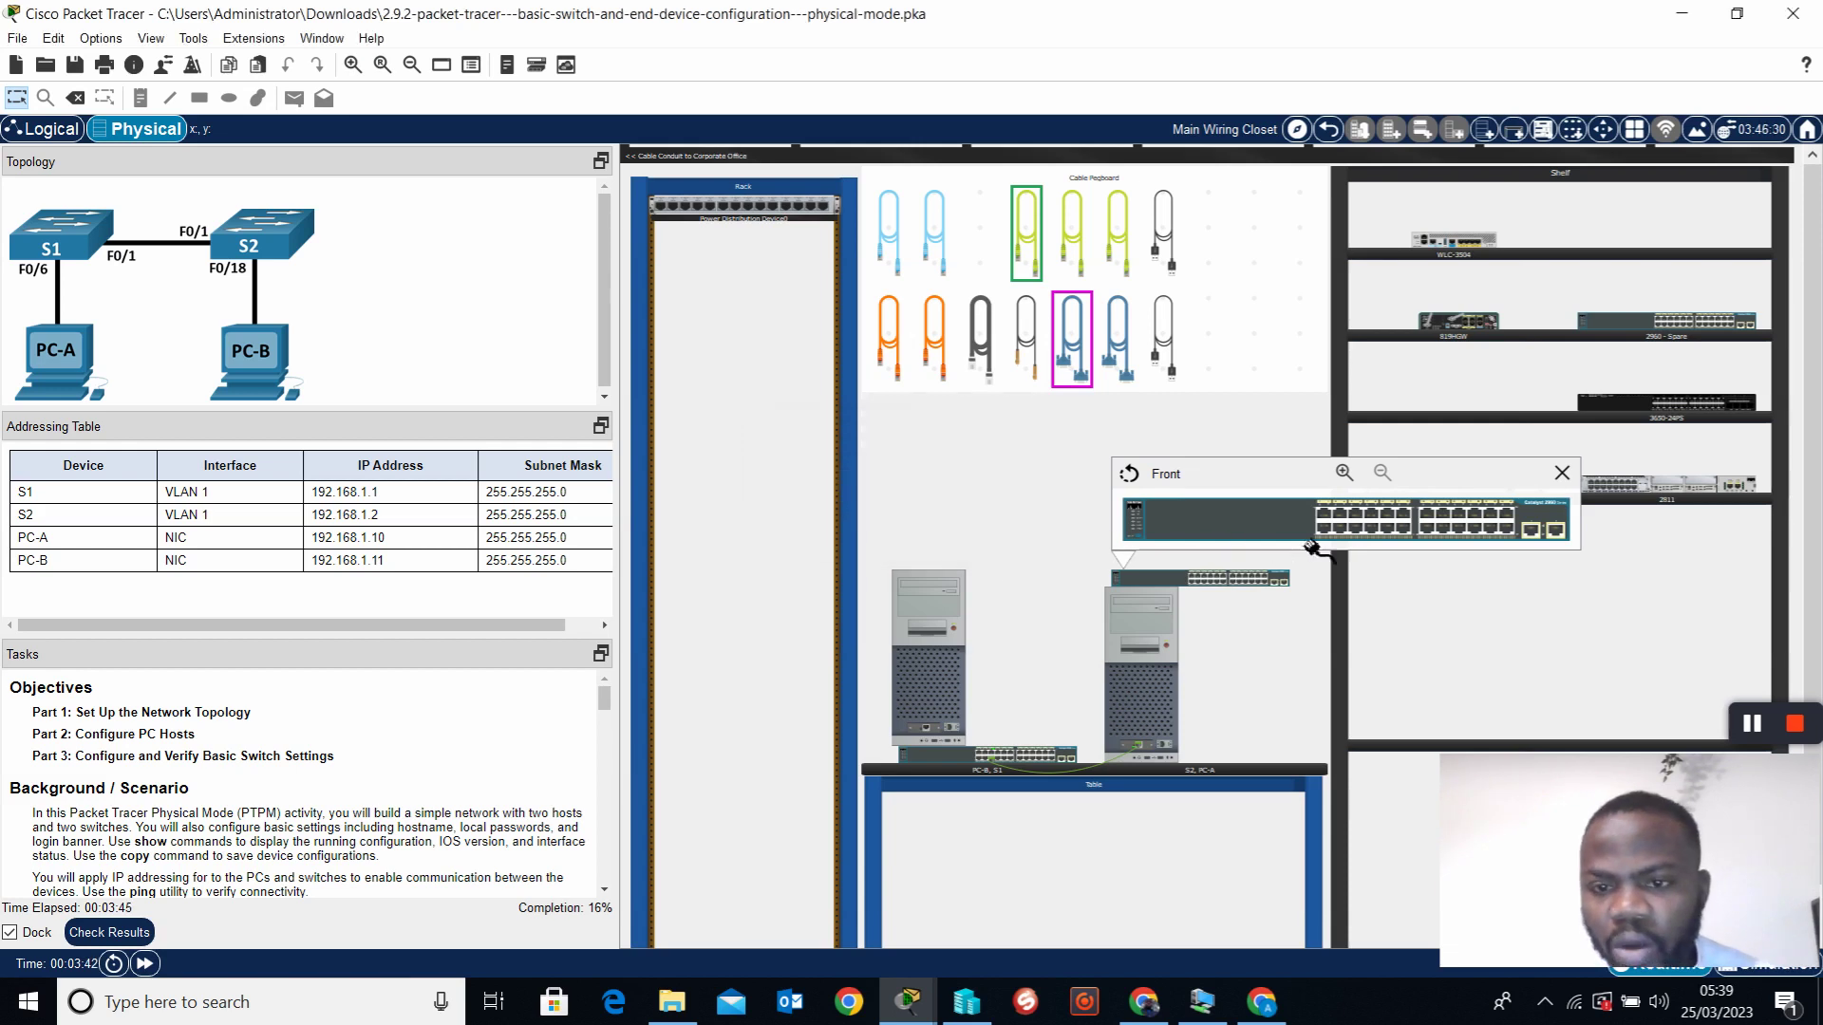
click(1469, 536)
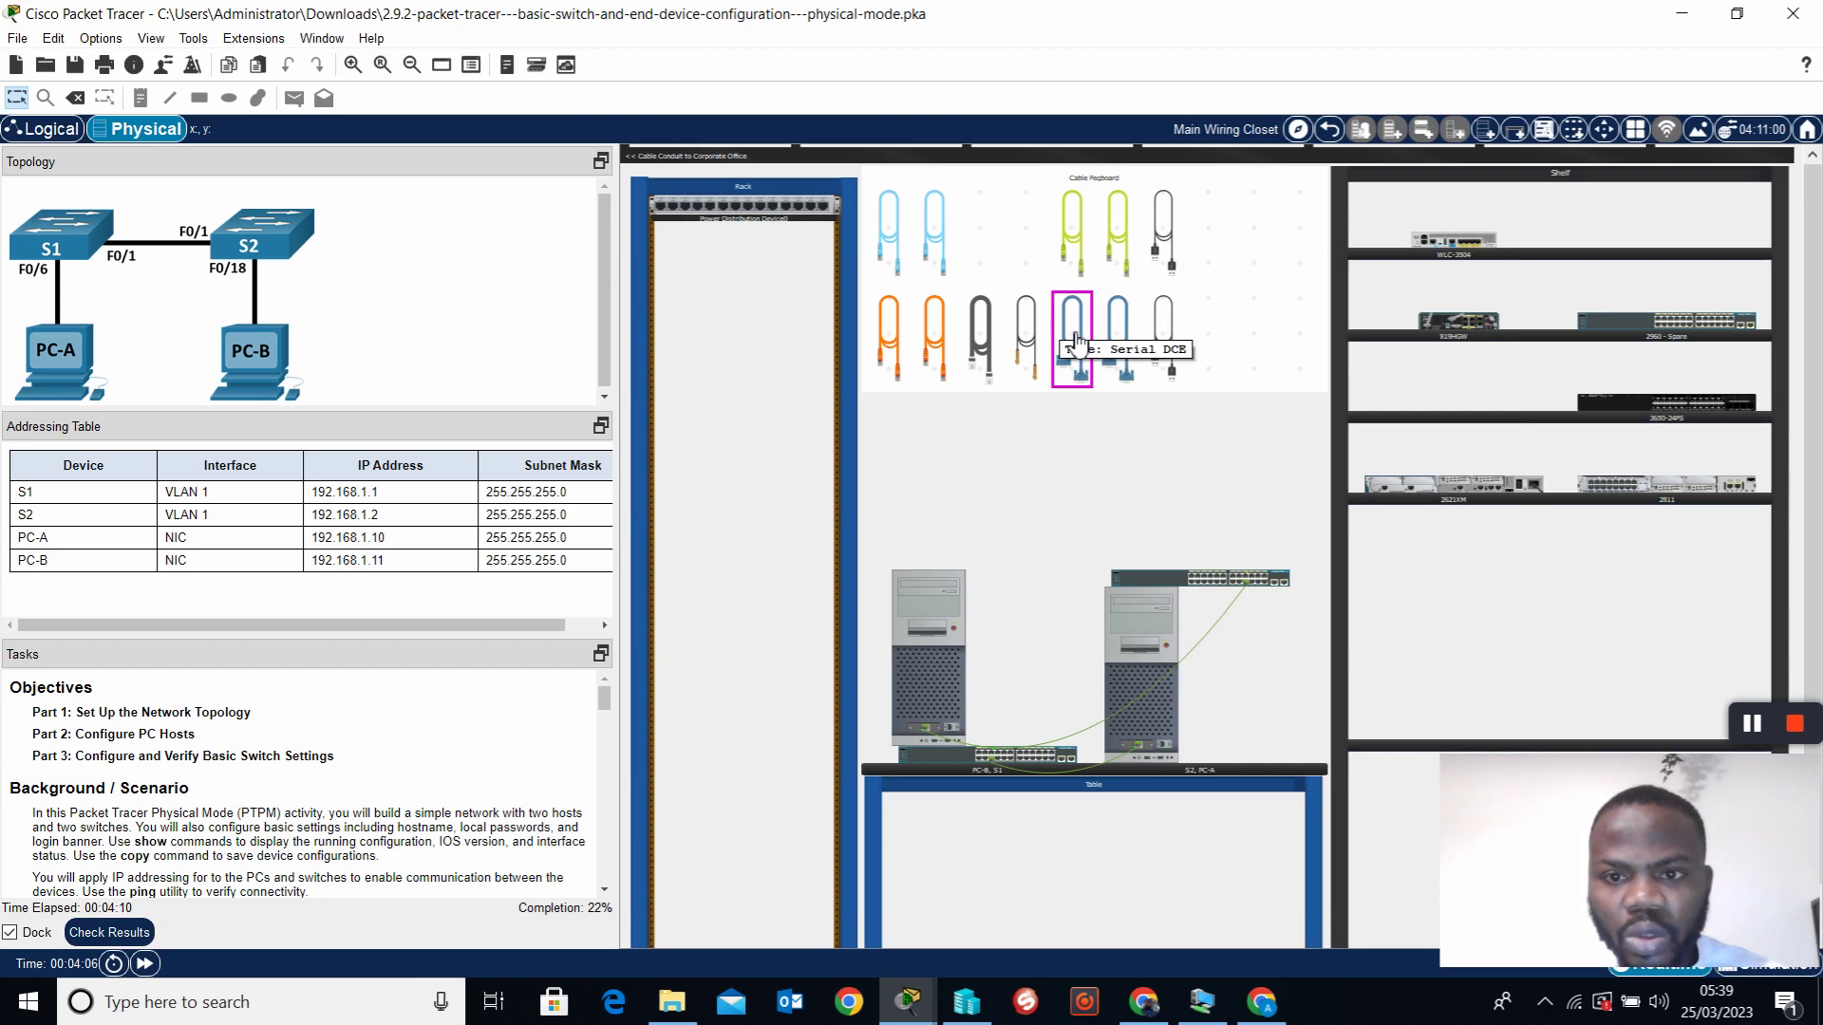
Link S1's and S2's FastEthernet0/1 ports with a Copper Cross-Over cable
click(935, 352)
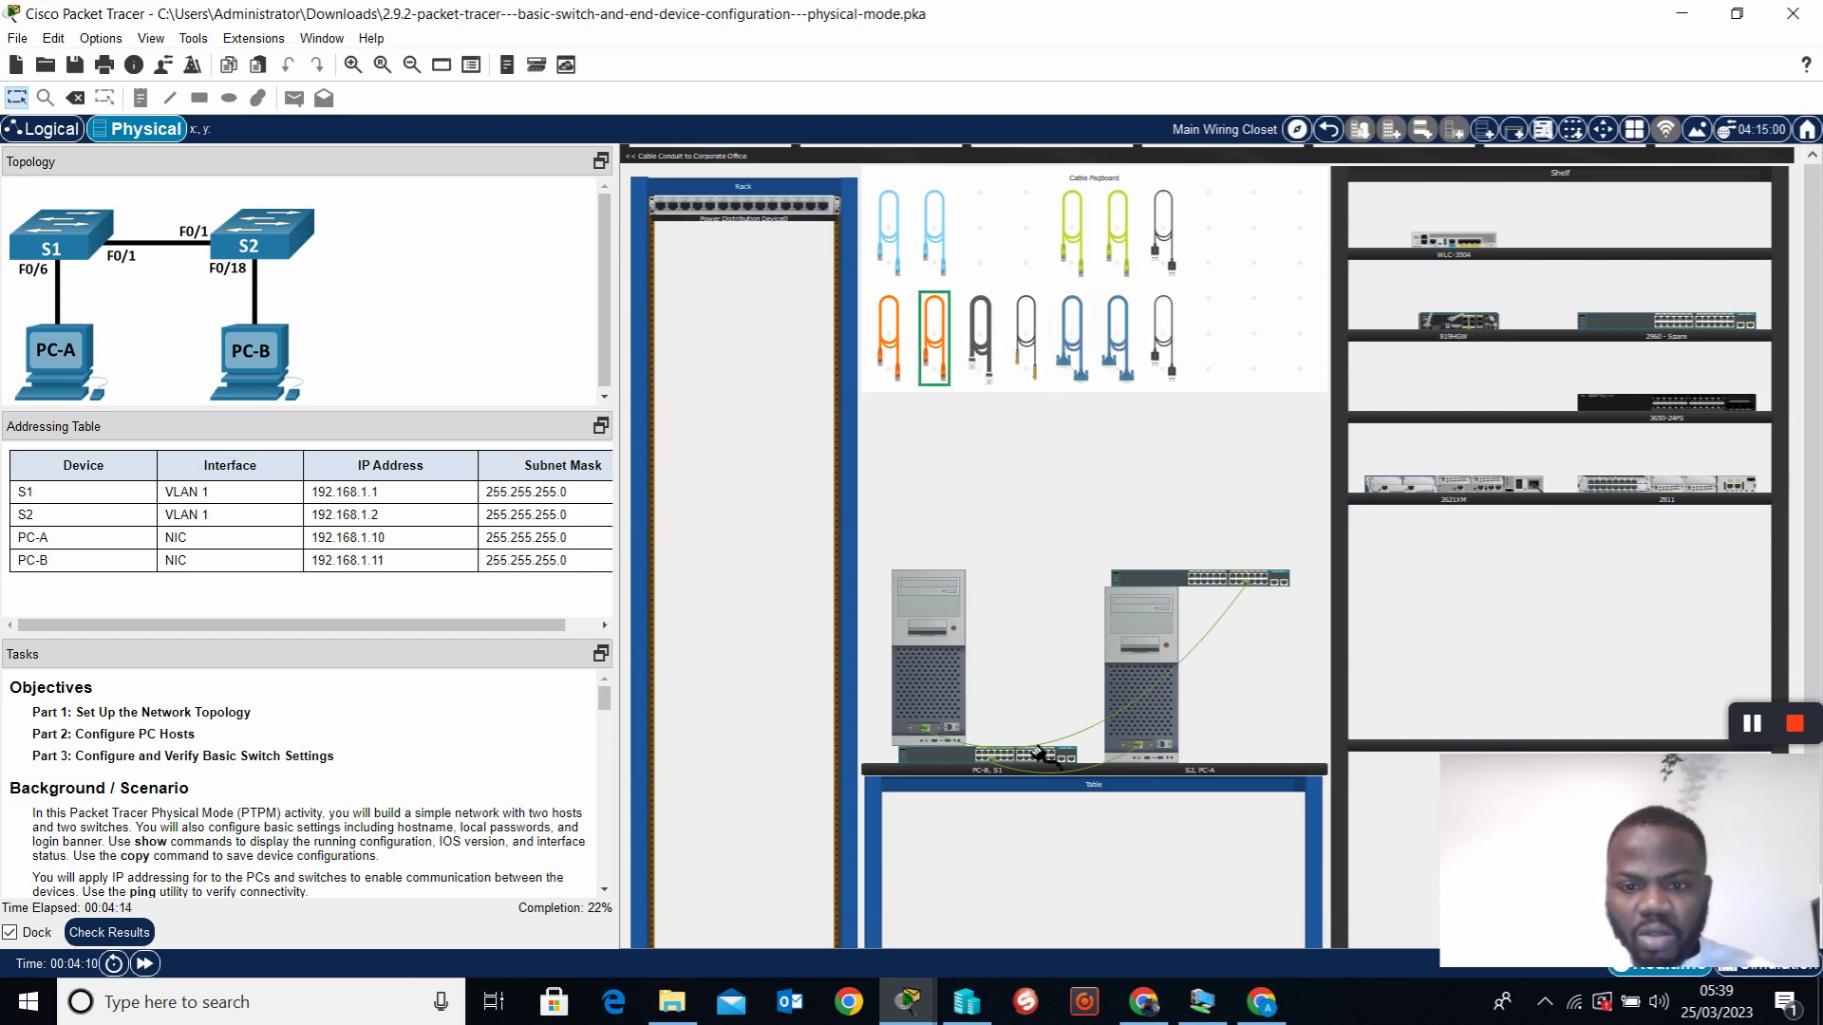
click(940, 769)
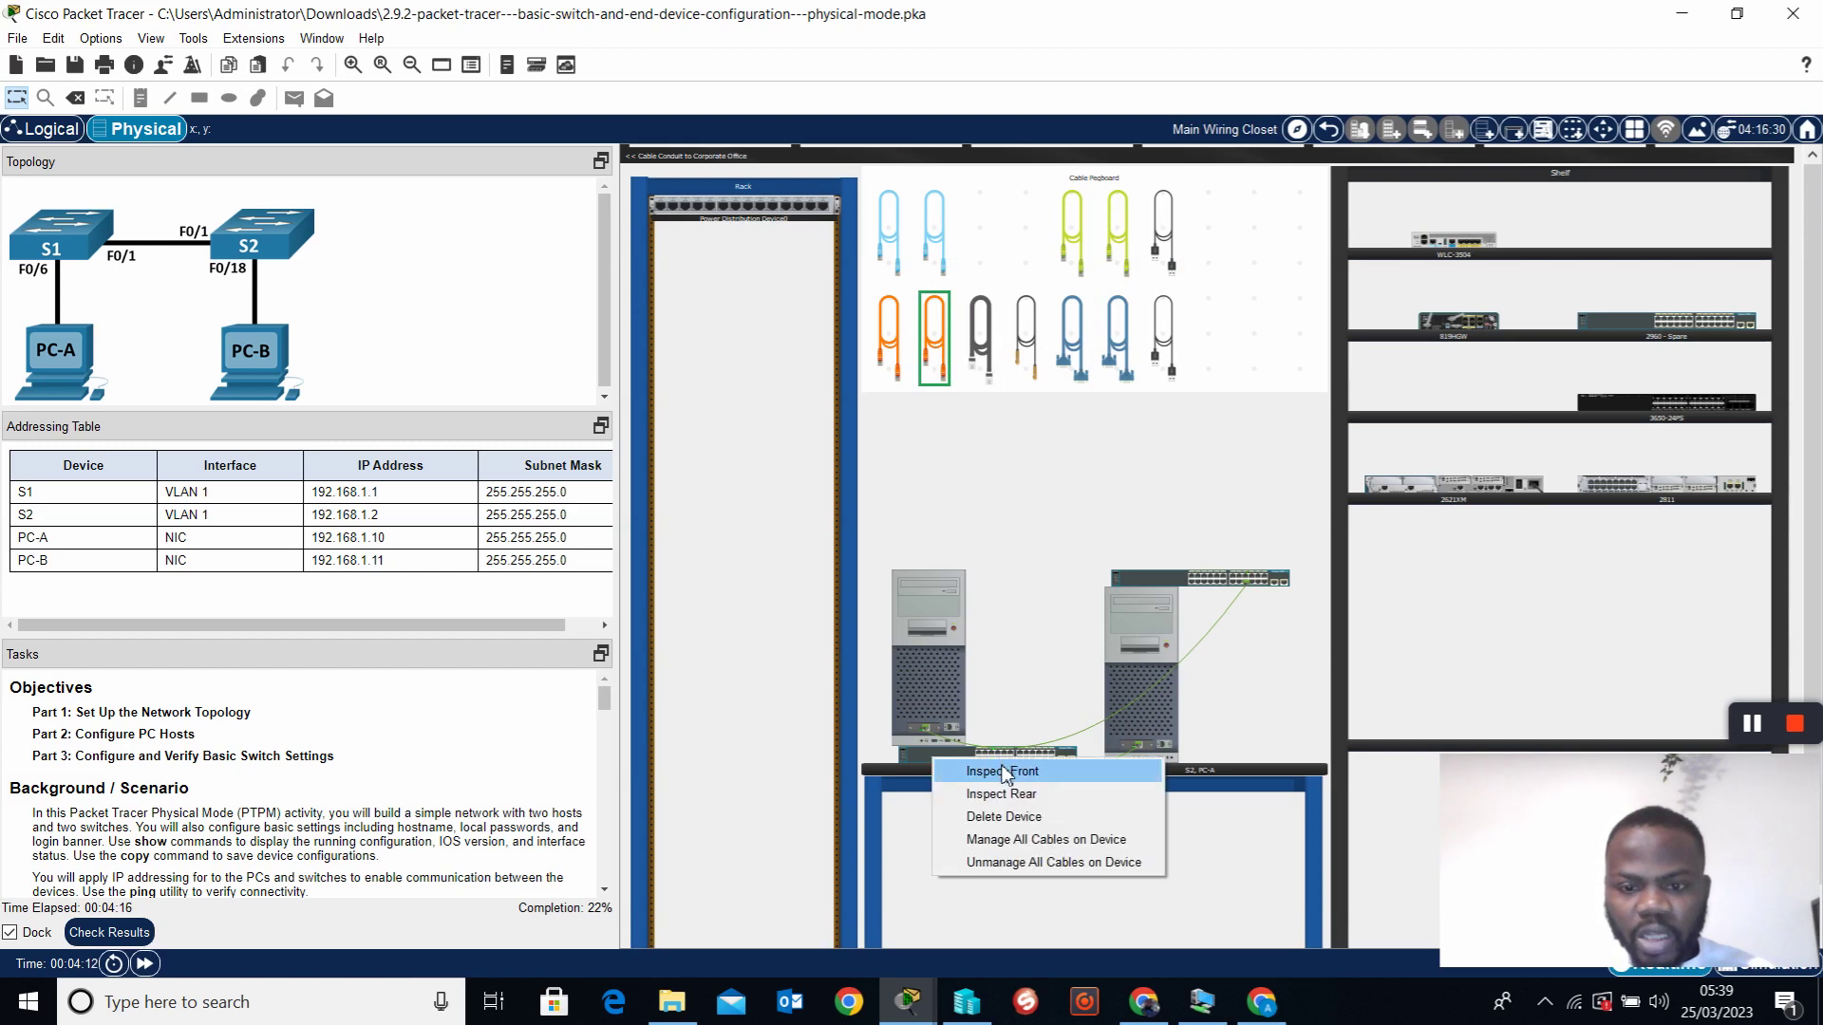
click(968, 766)
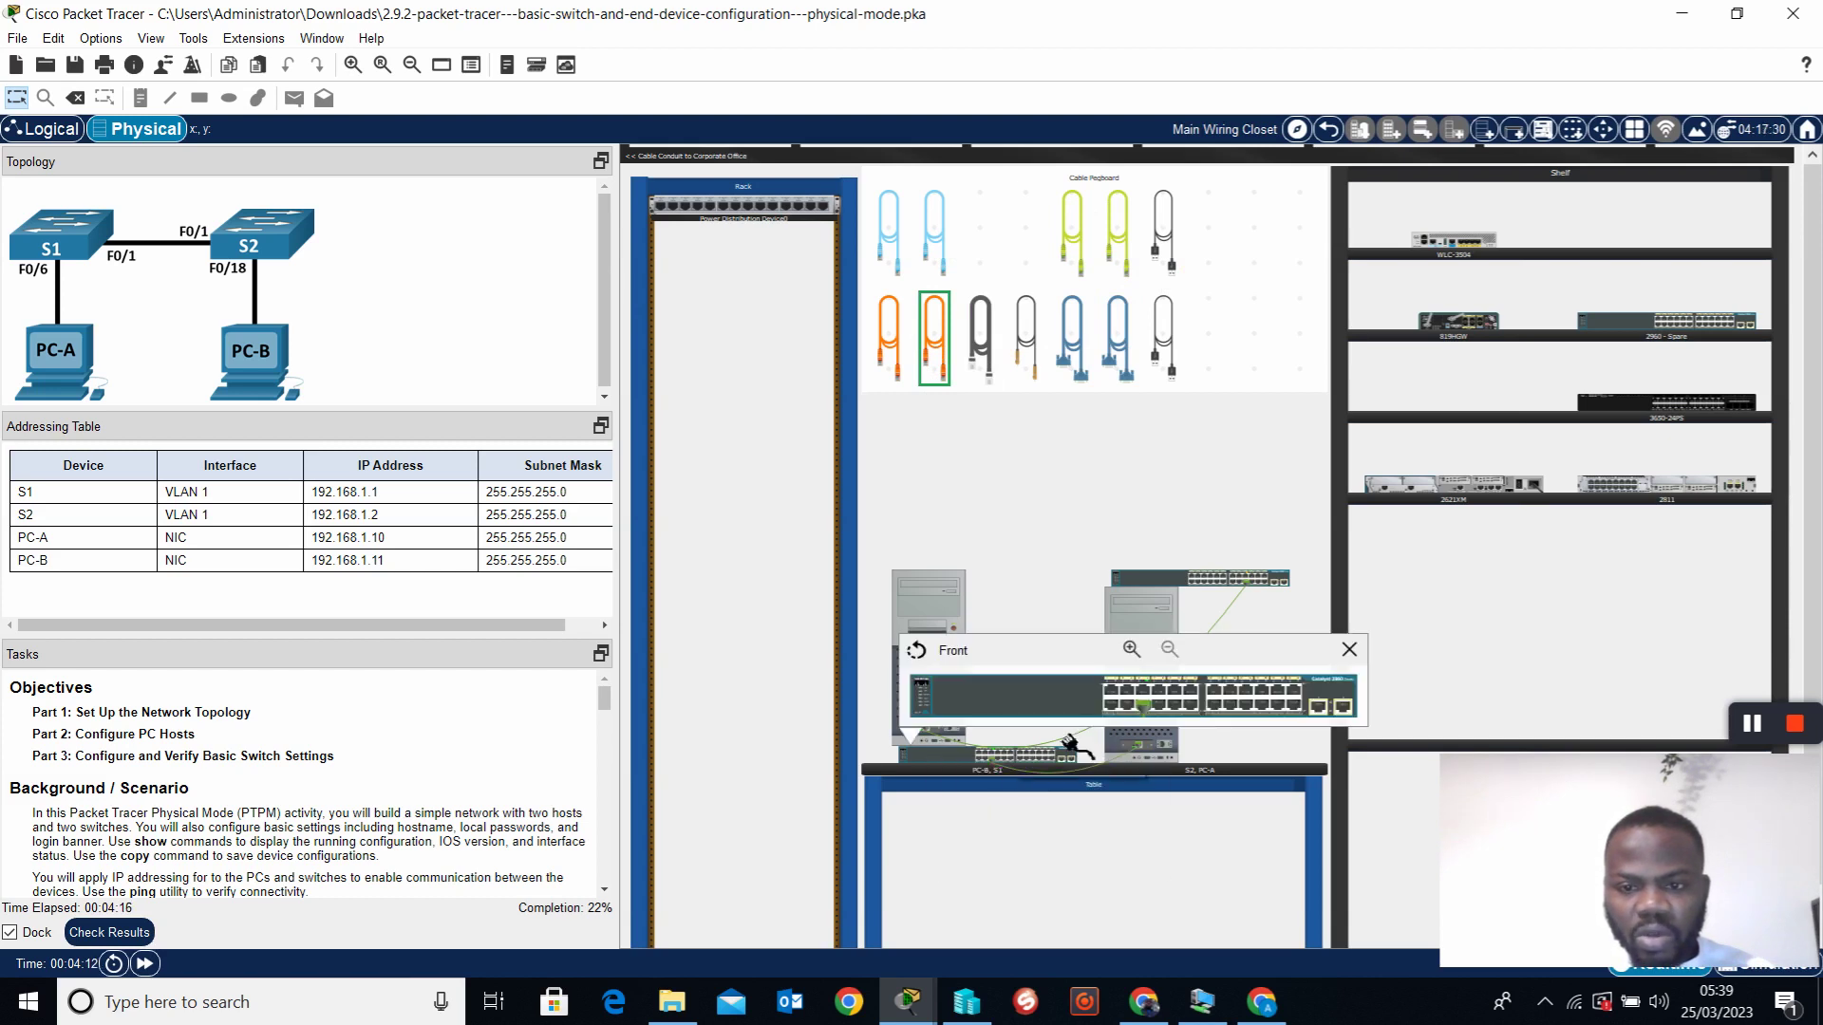
click(1118, 700)
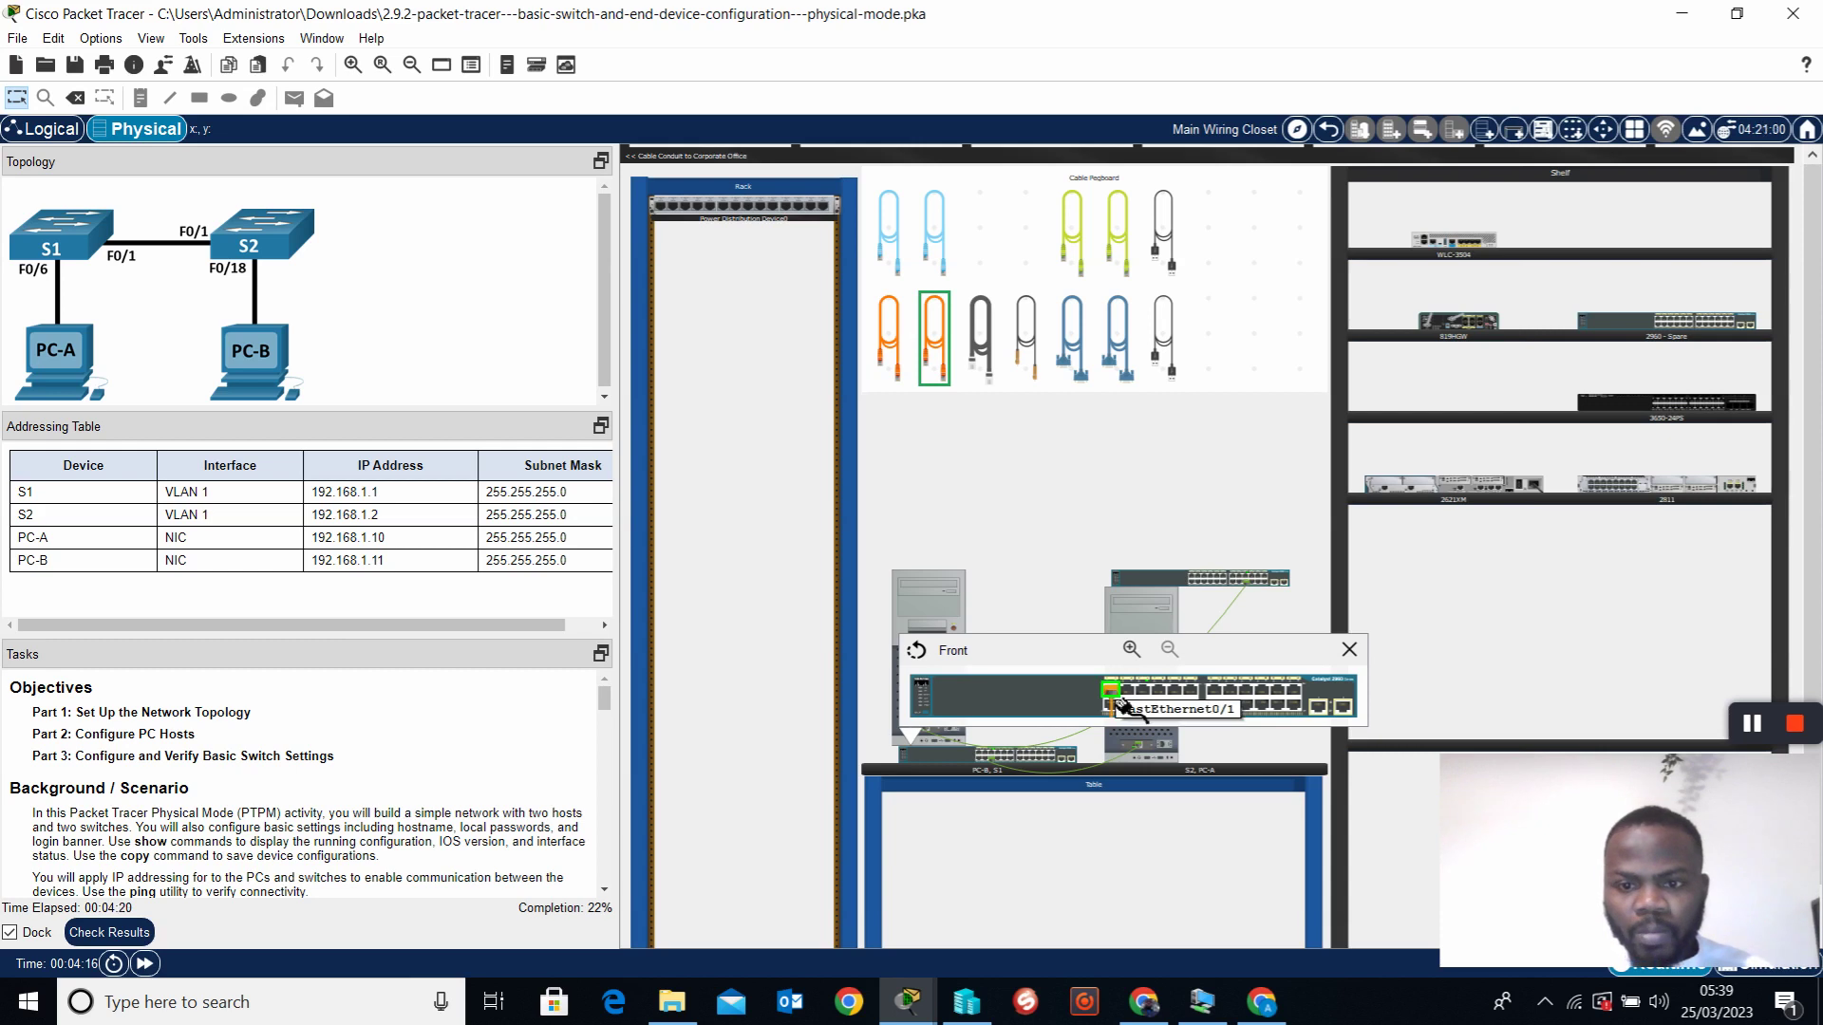
click(1349, 651)
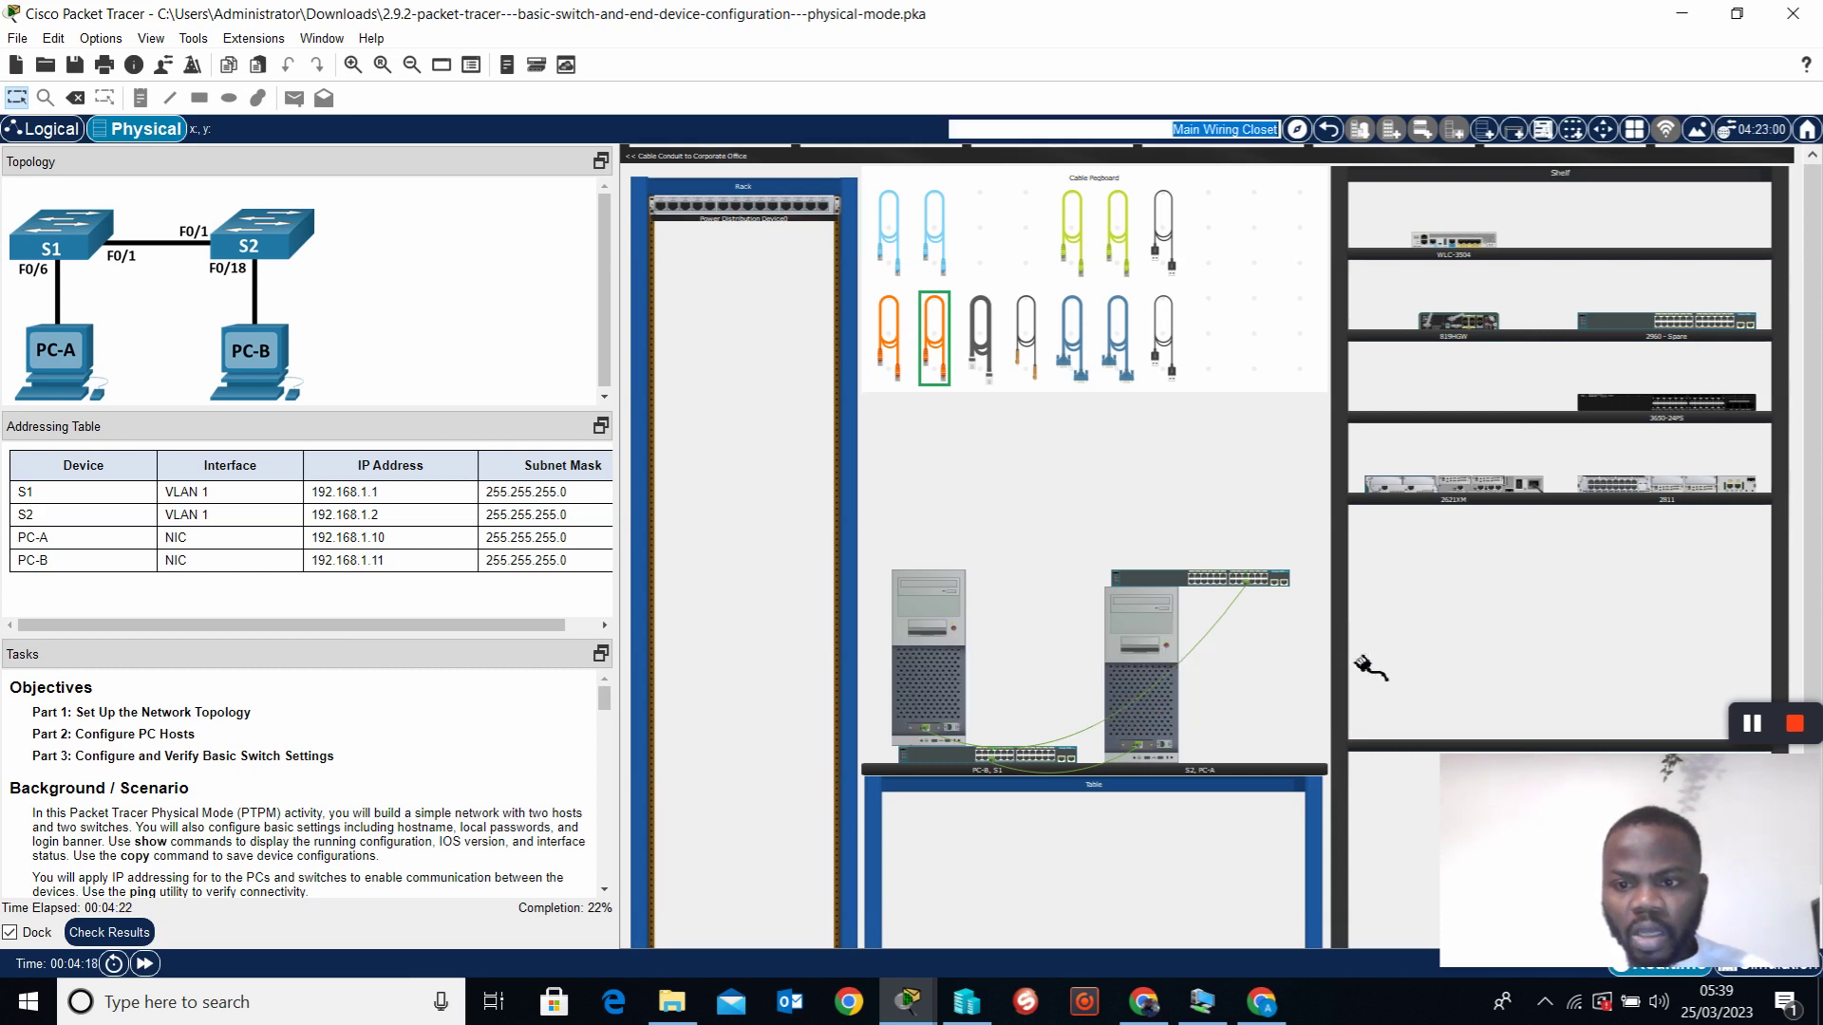
click(1182, 584)
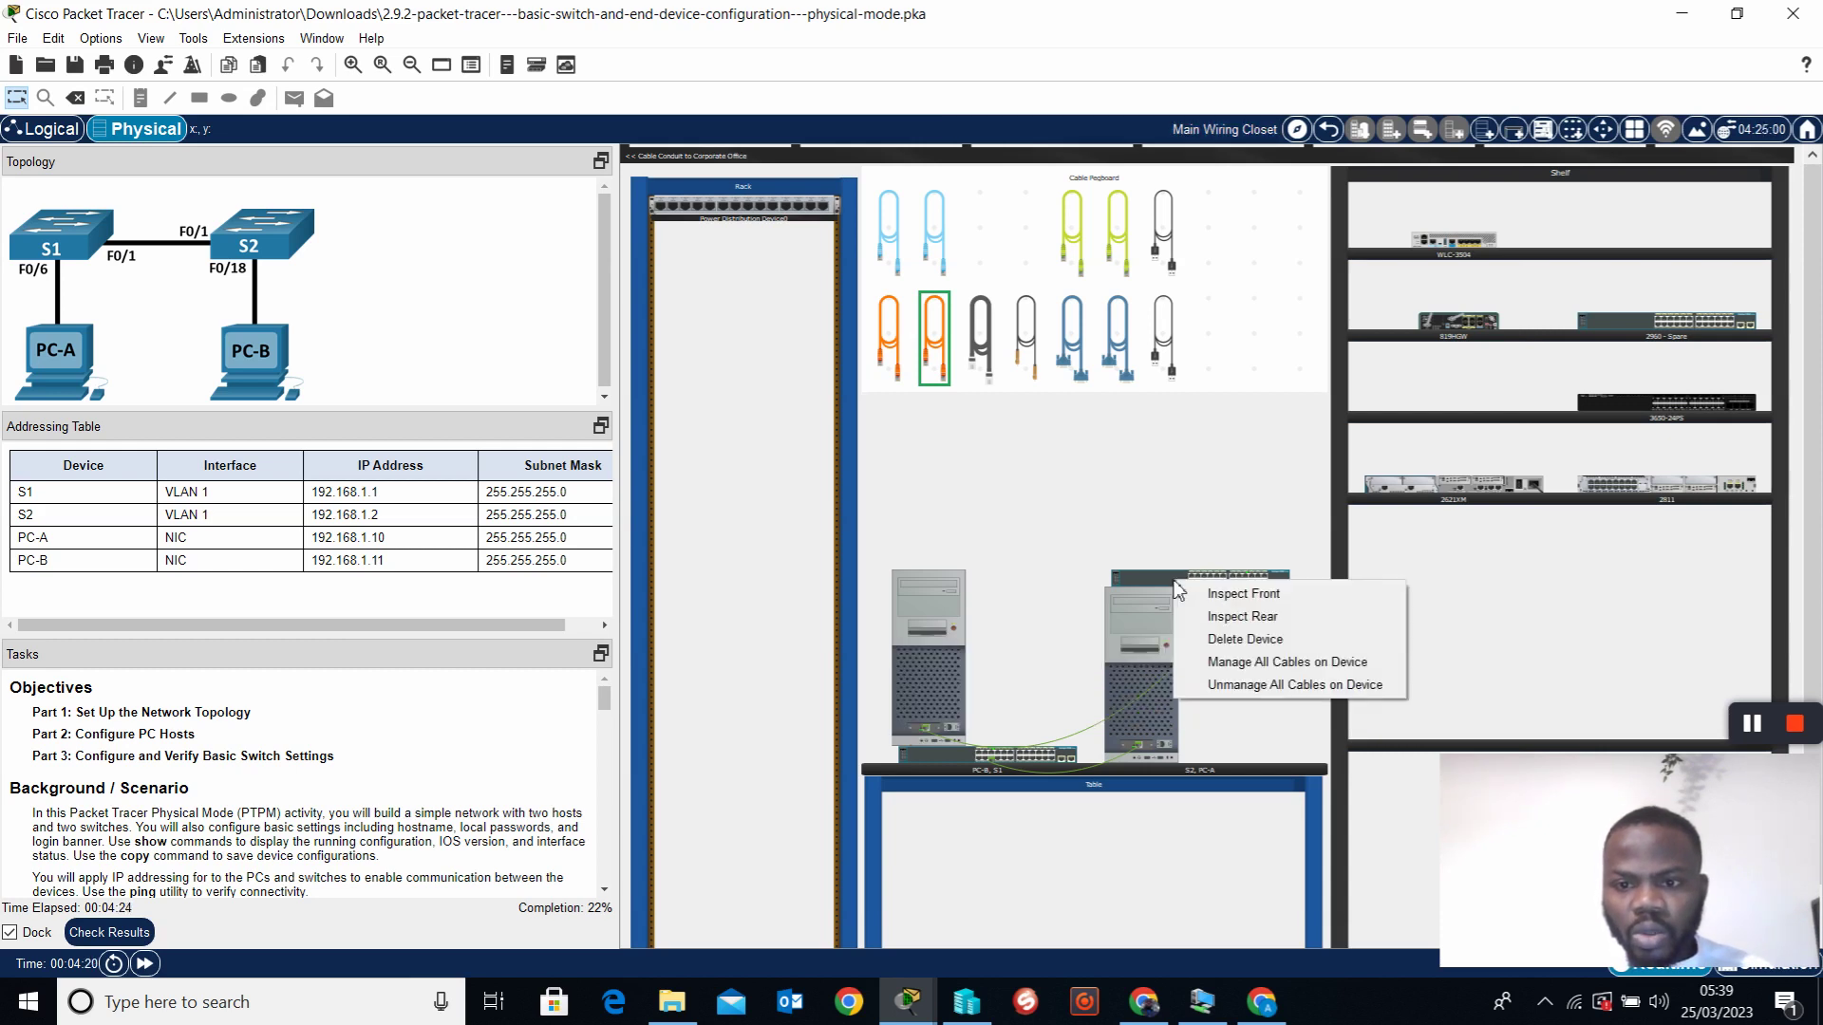
click(1225, 593)
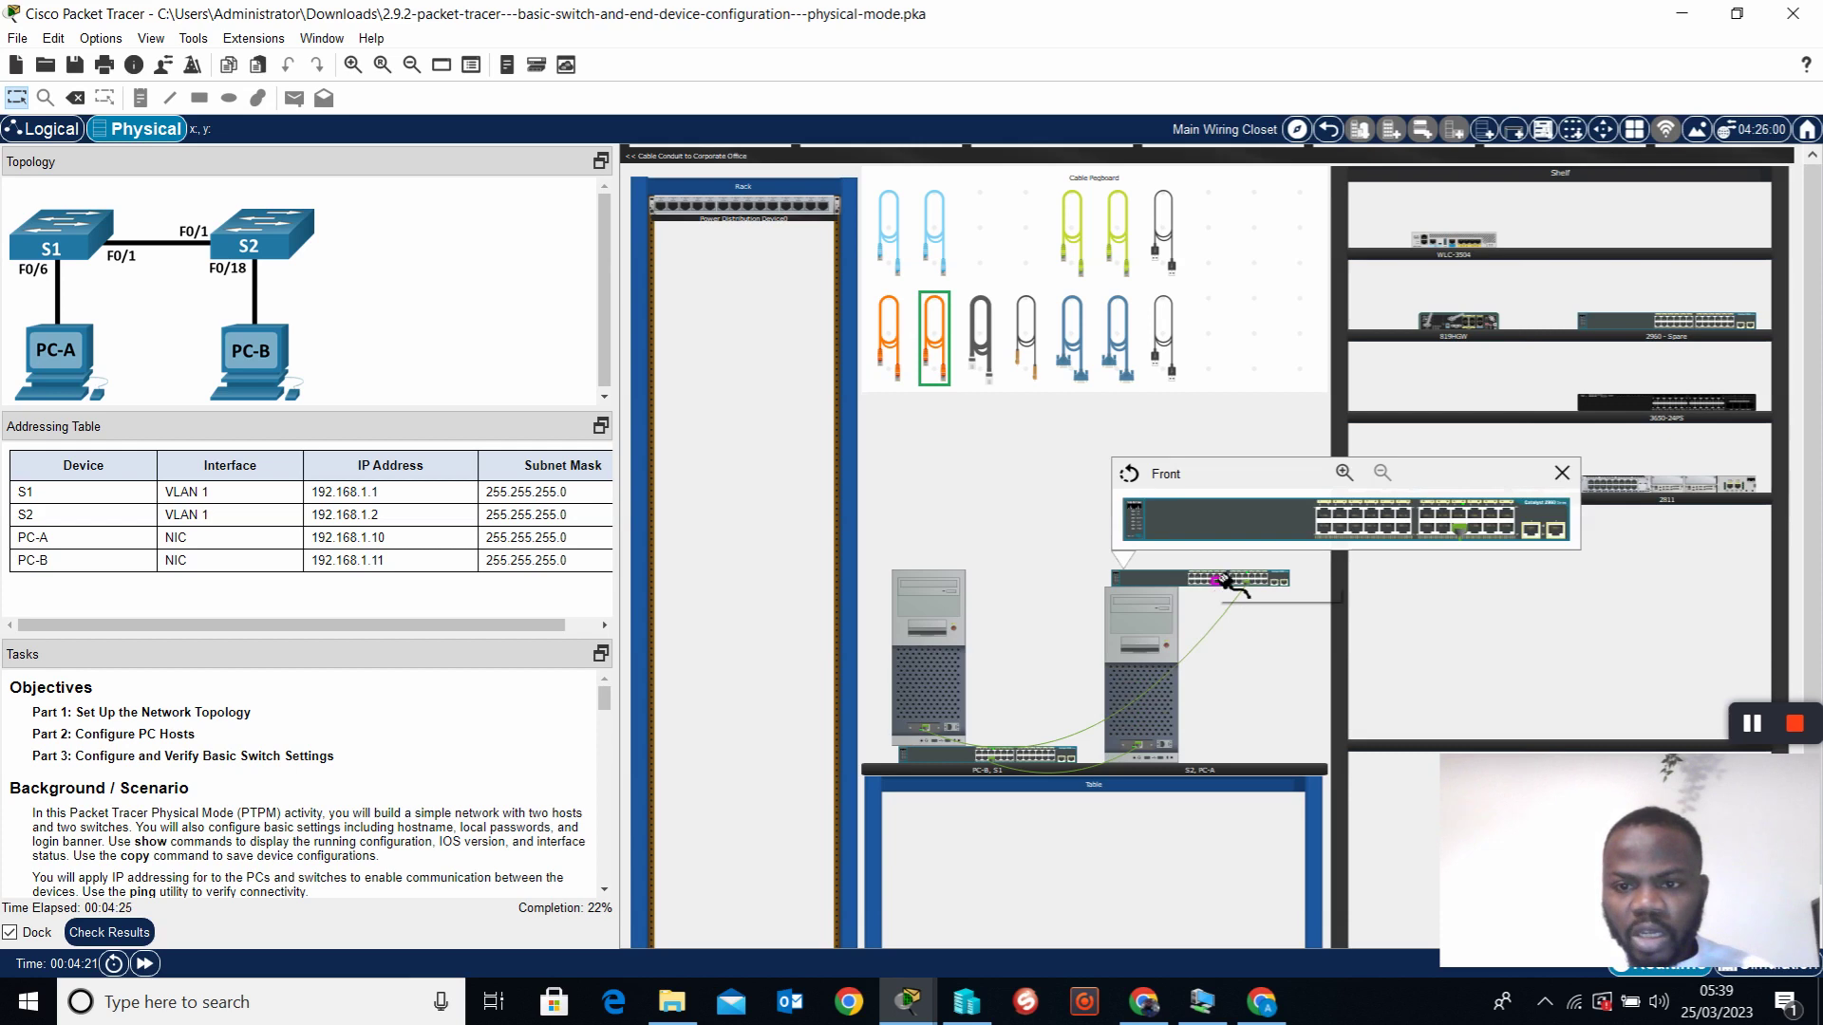
click(1325, 515)
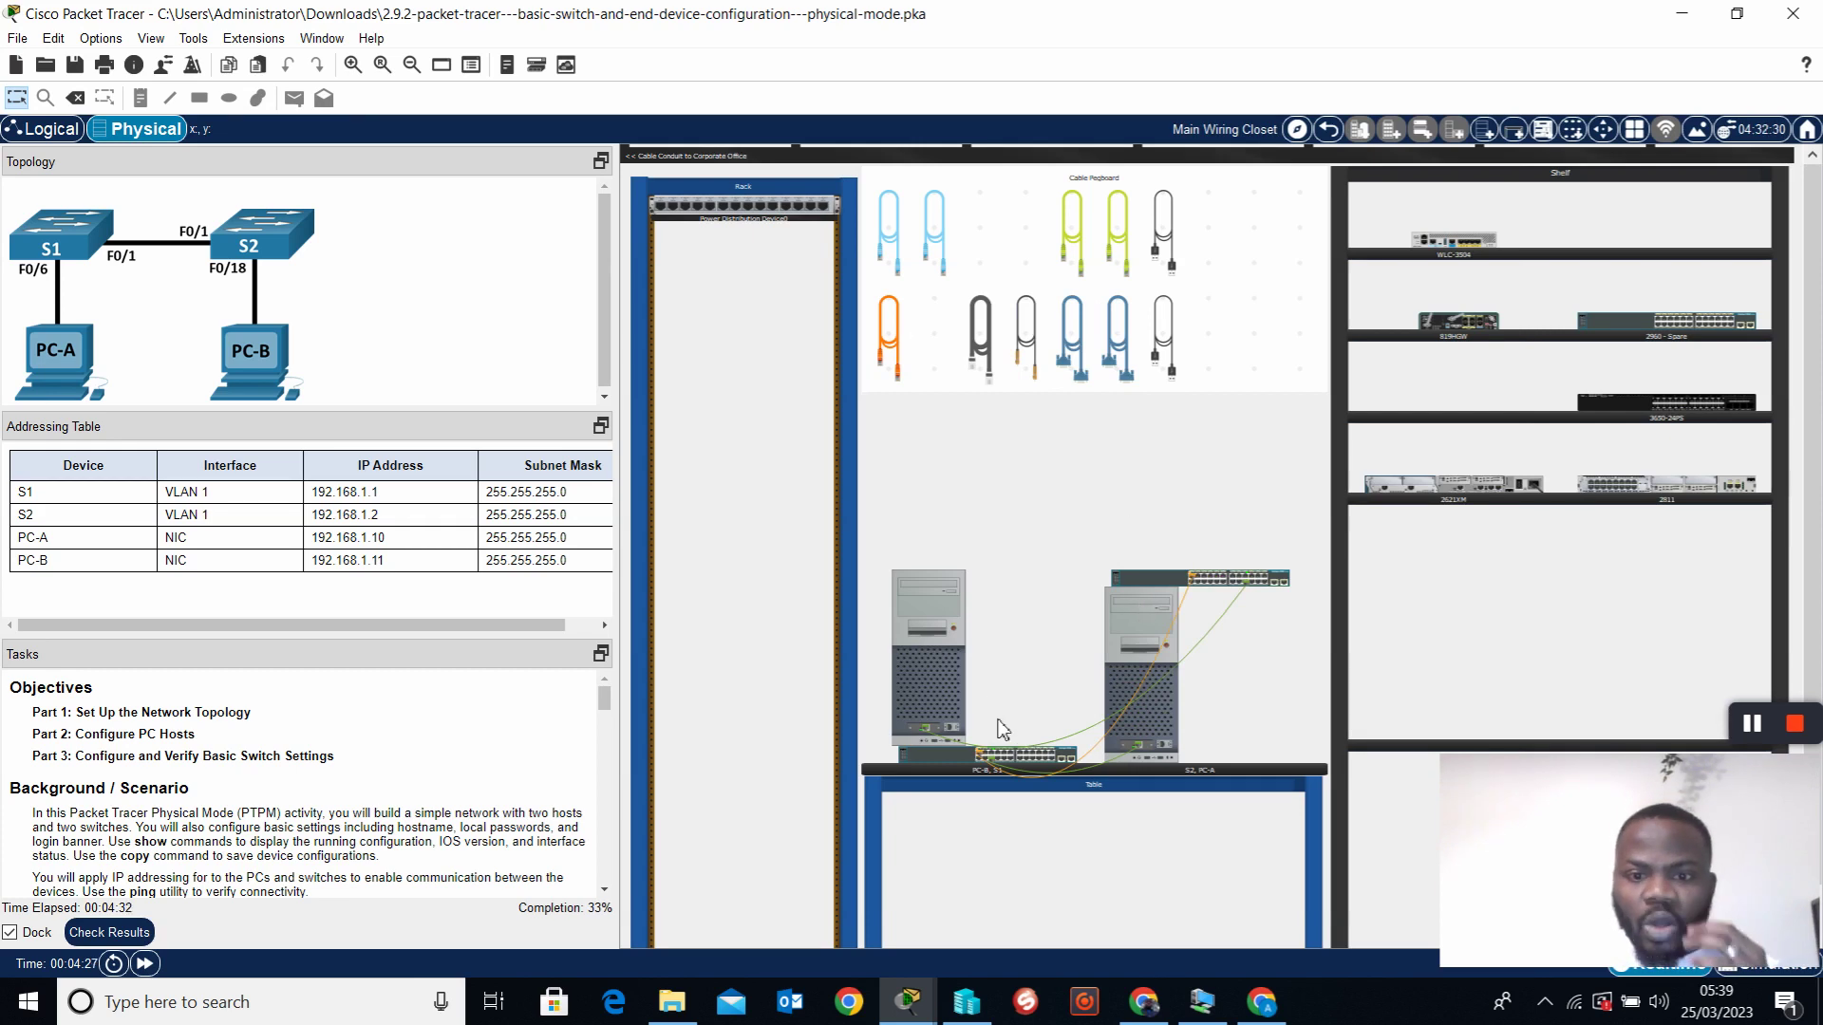
Check S1's device window and a switch's rear panel, then bring up S2's device window
click(944, 754)
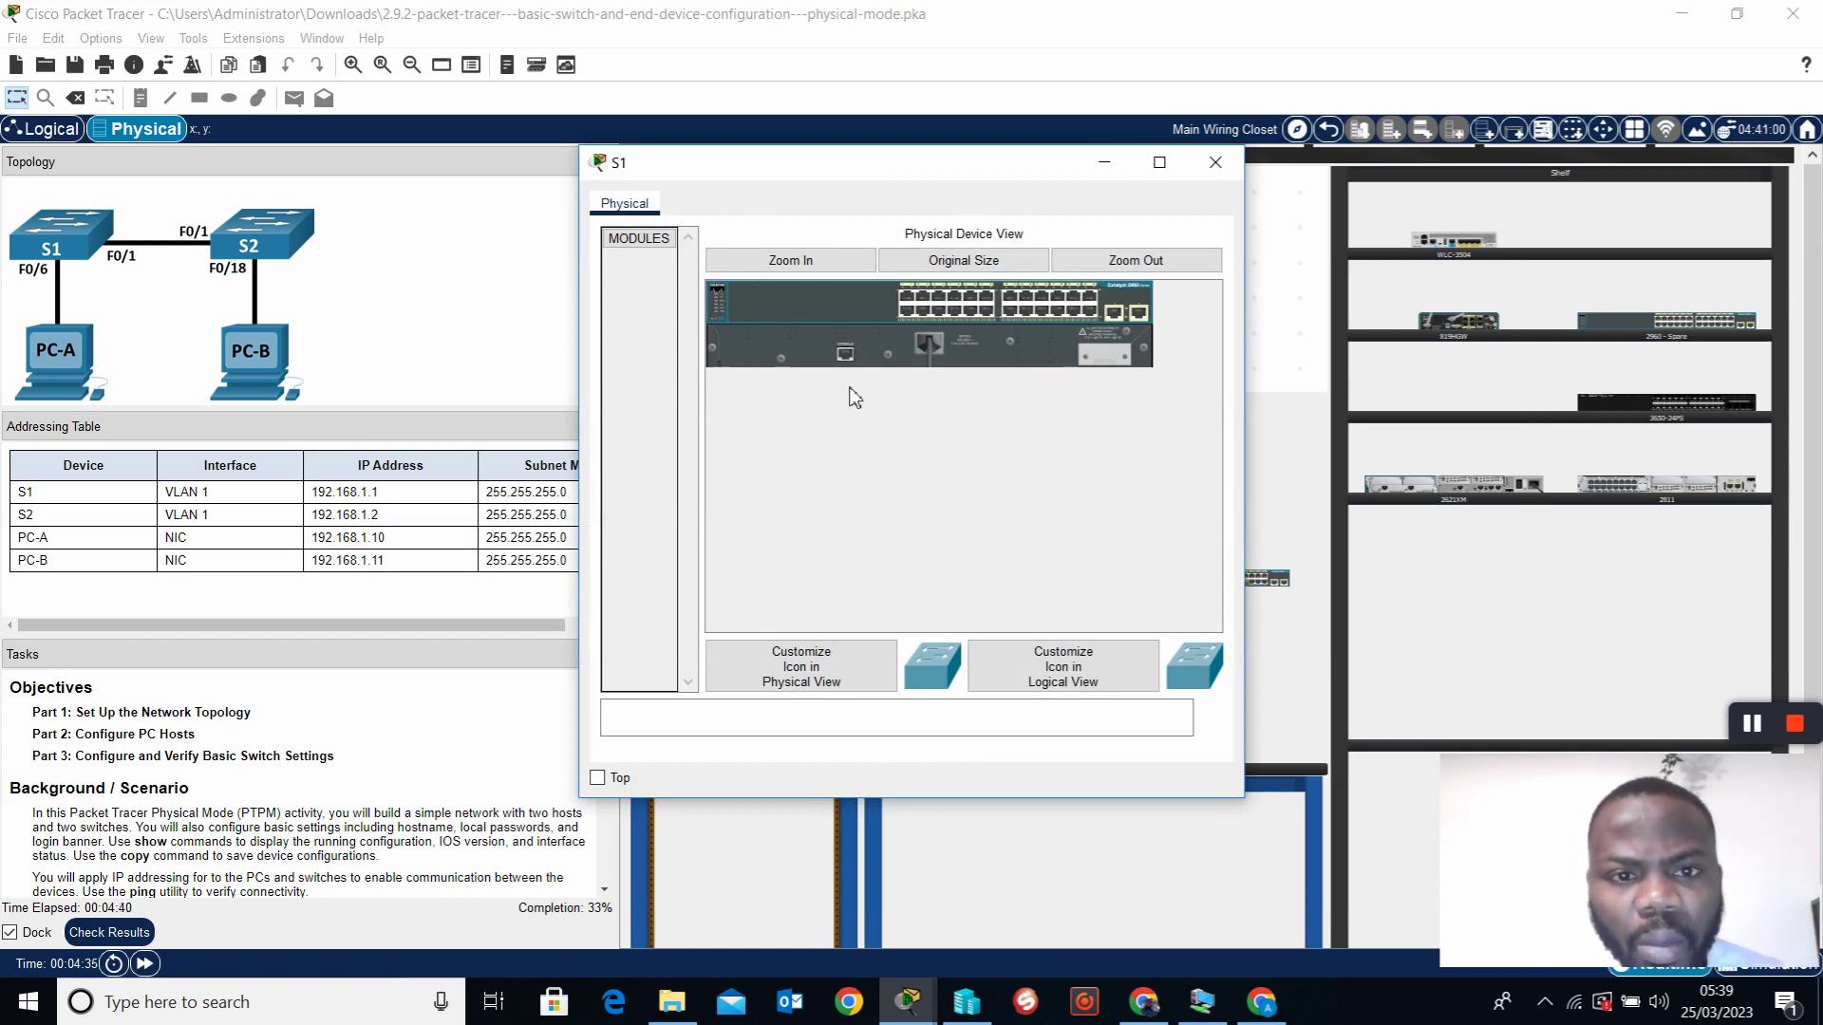
click(1215, 162)
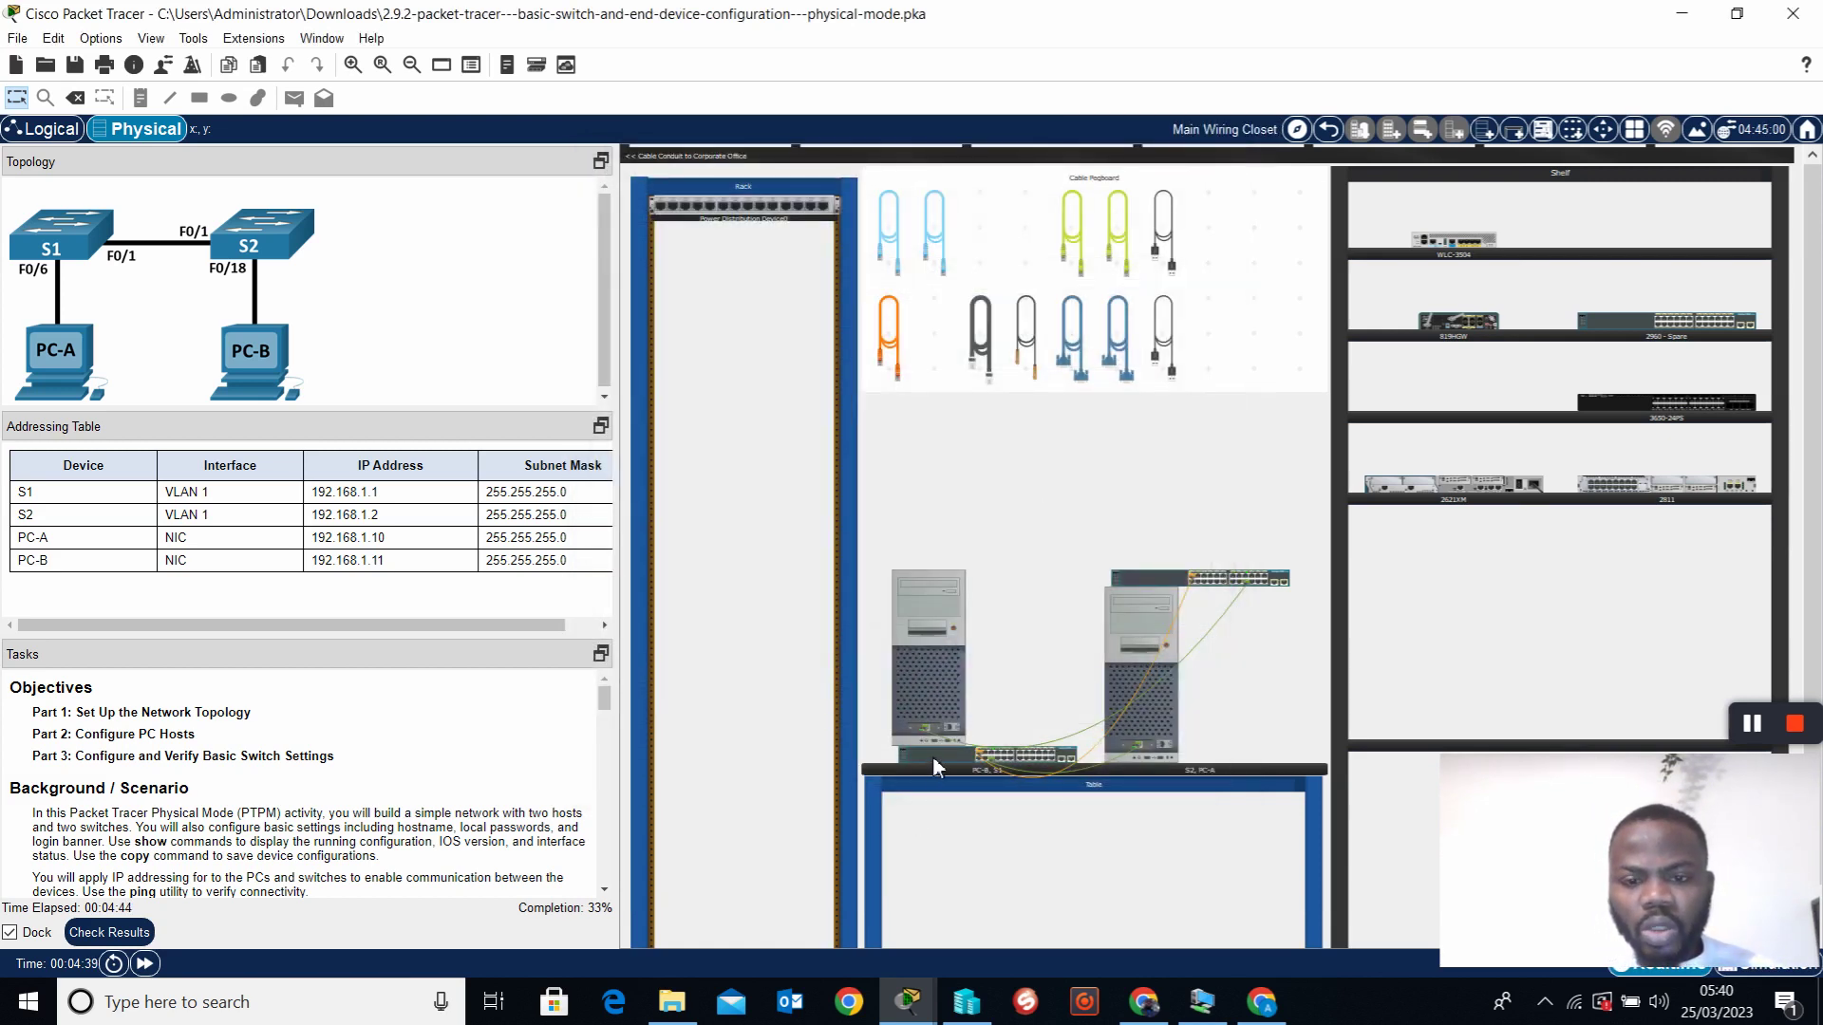
right_click(932, 756)
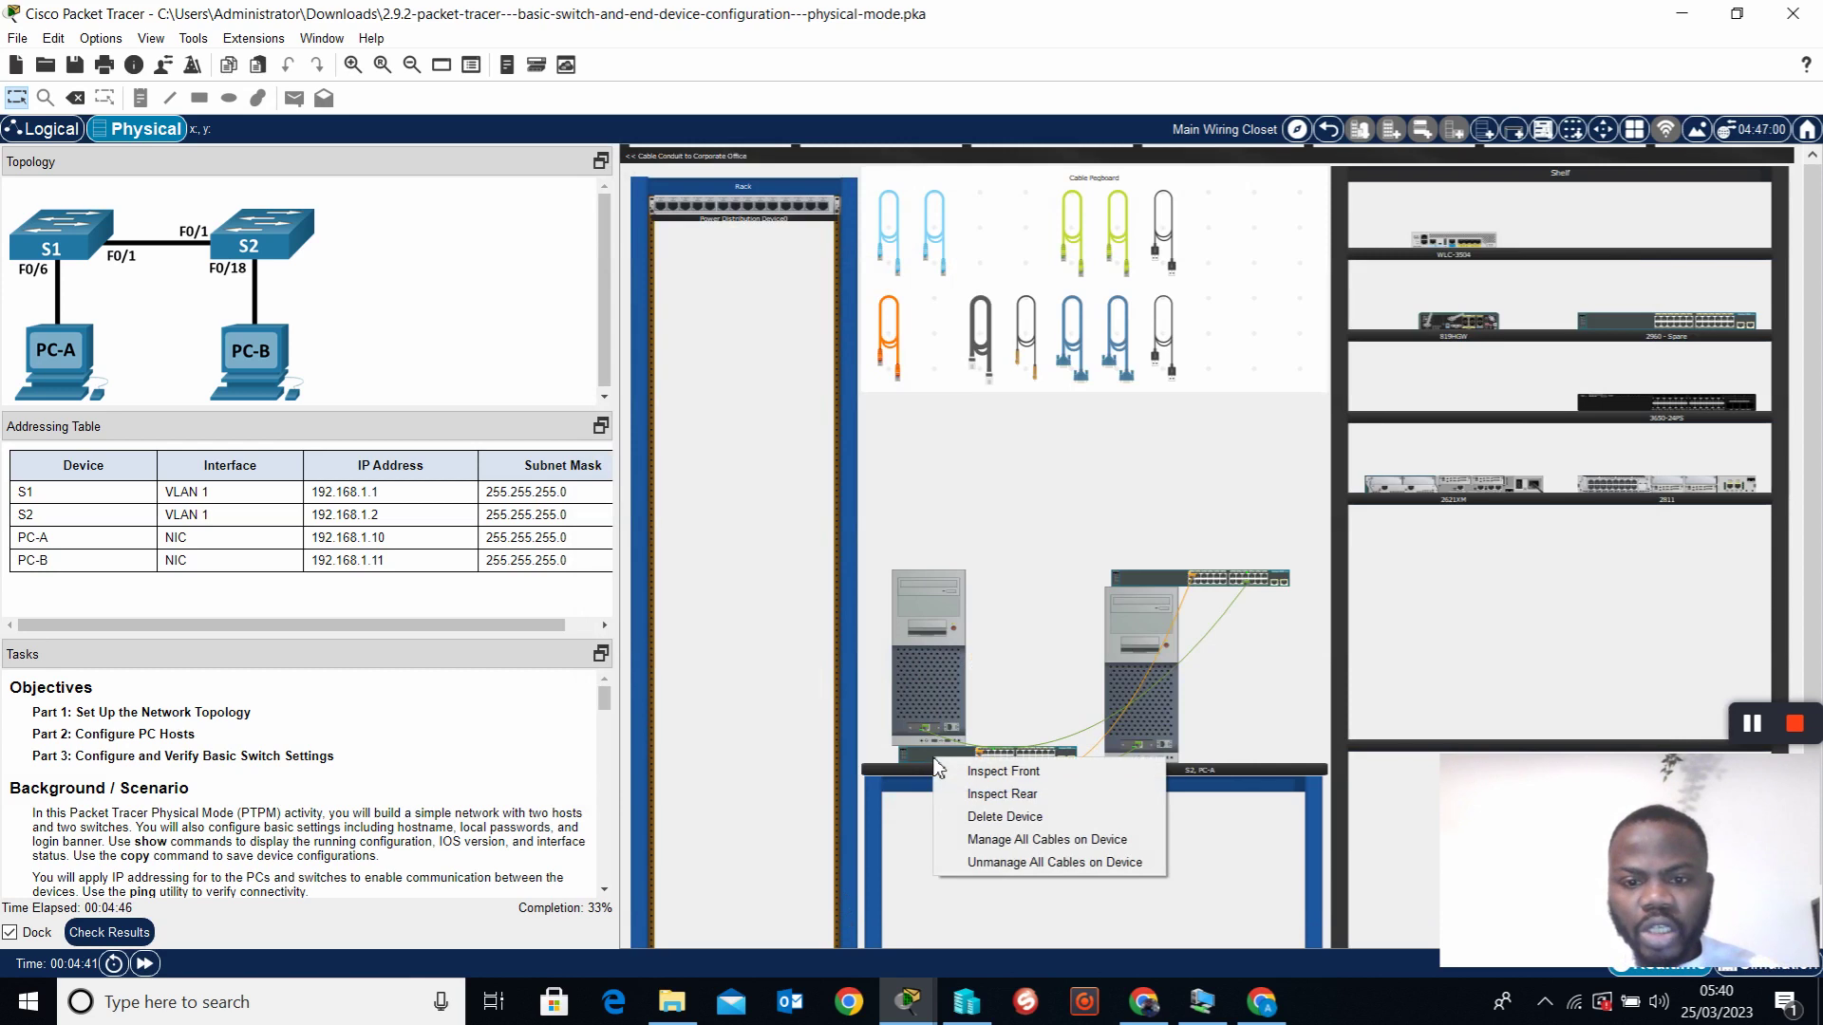
click(1001, 794)
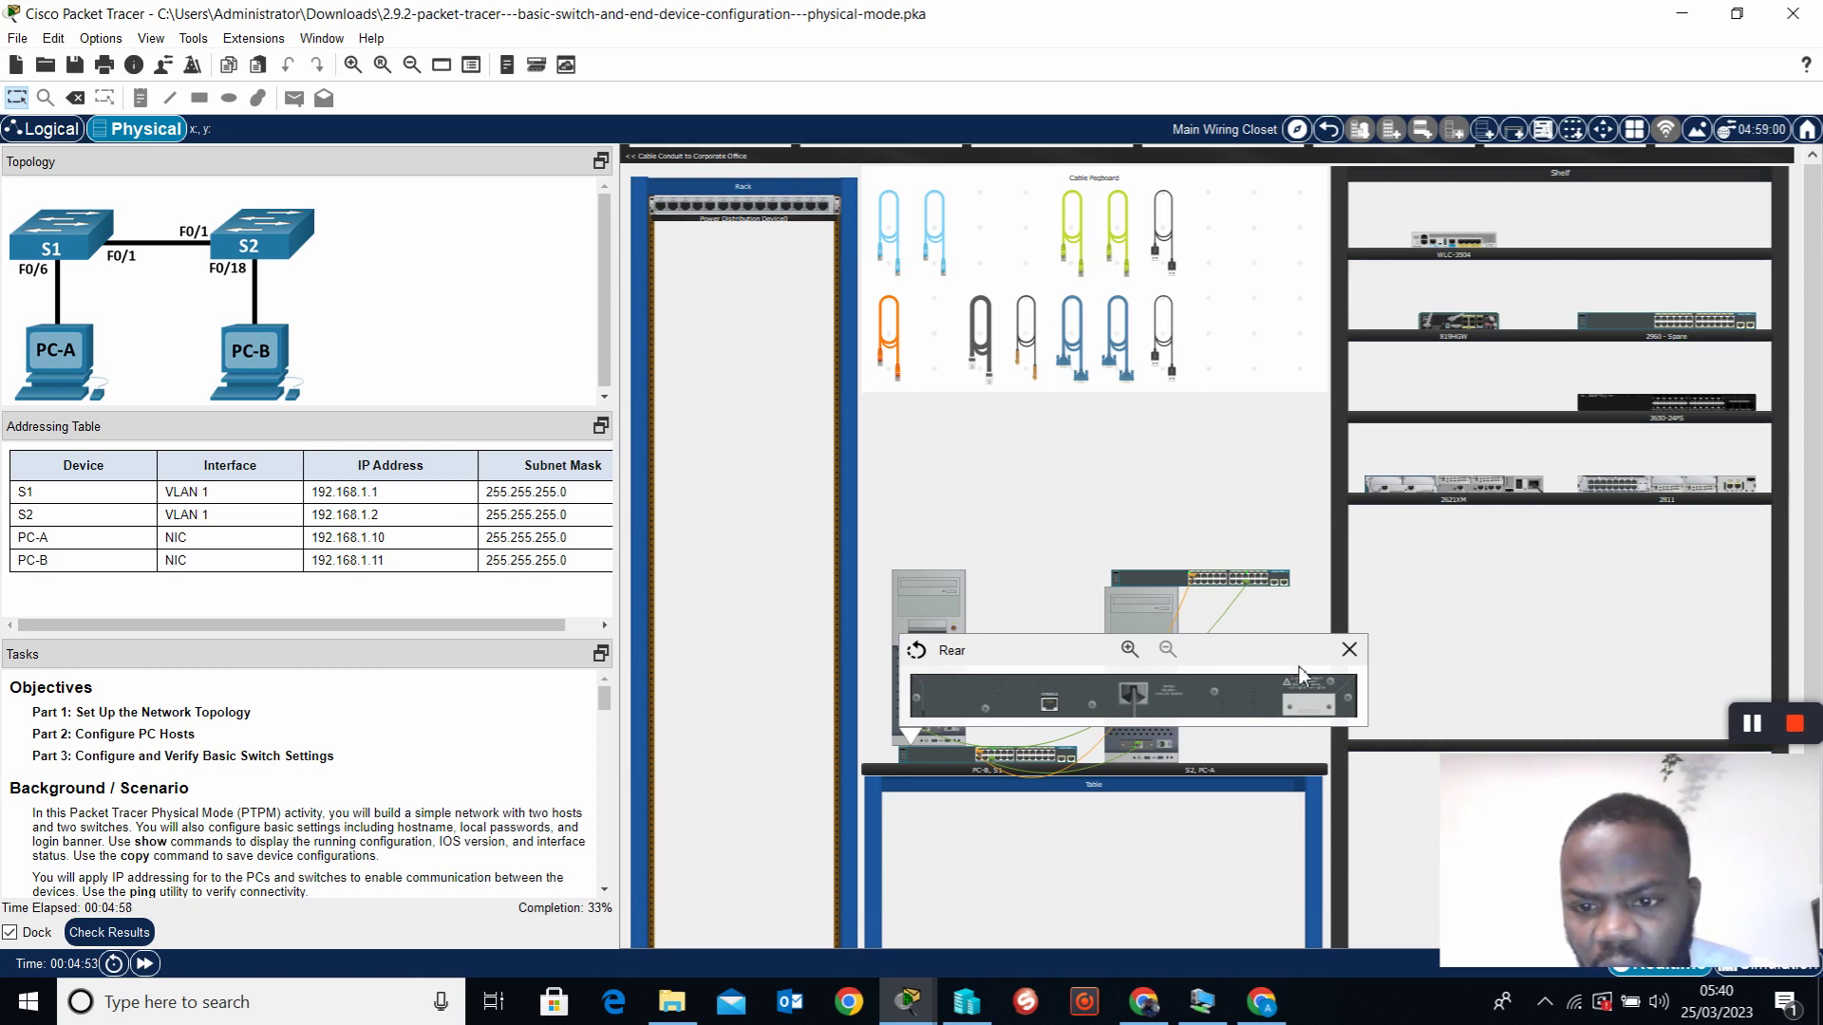
click(1349, 650)
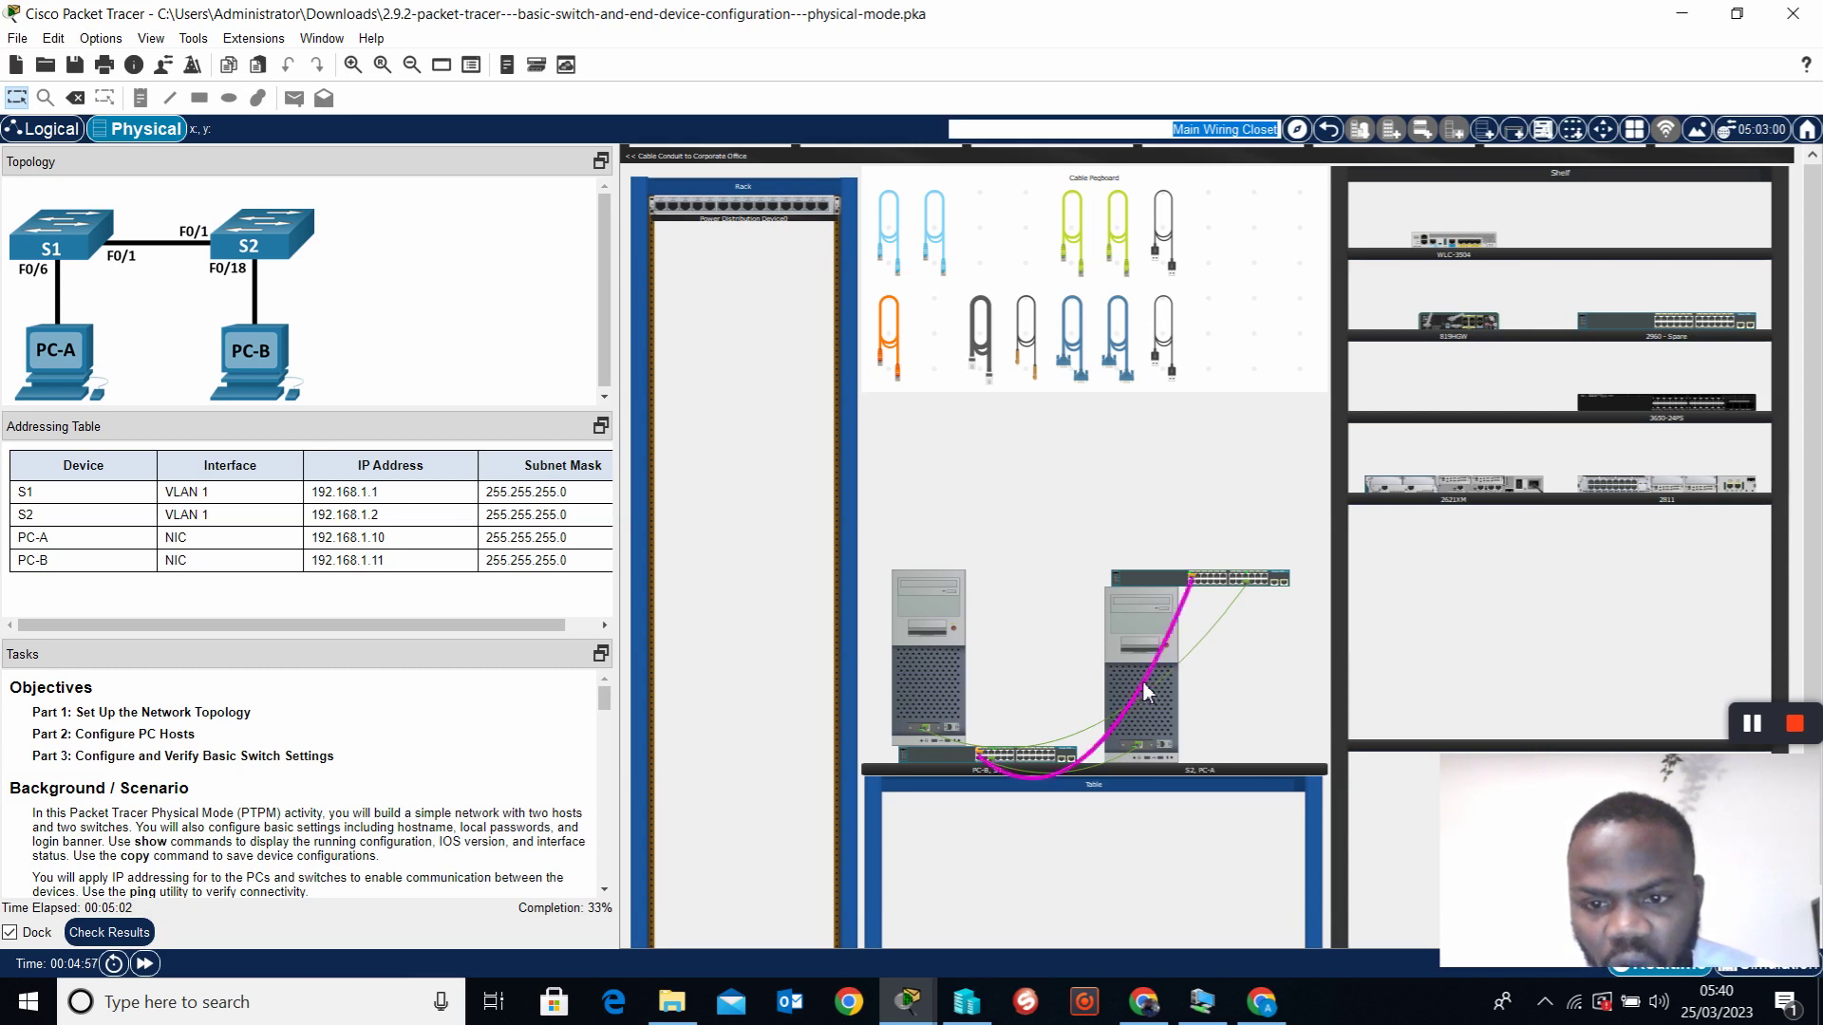
click(1280, 588)
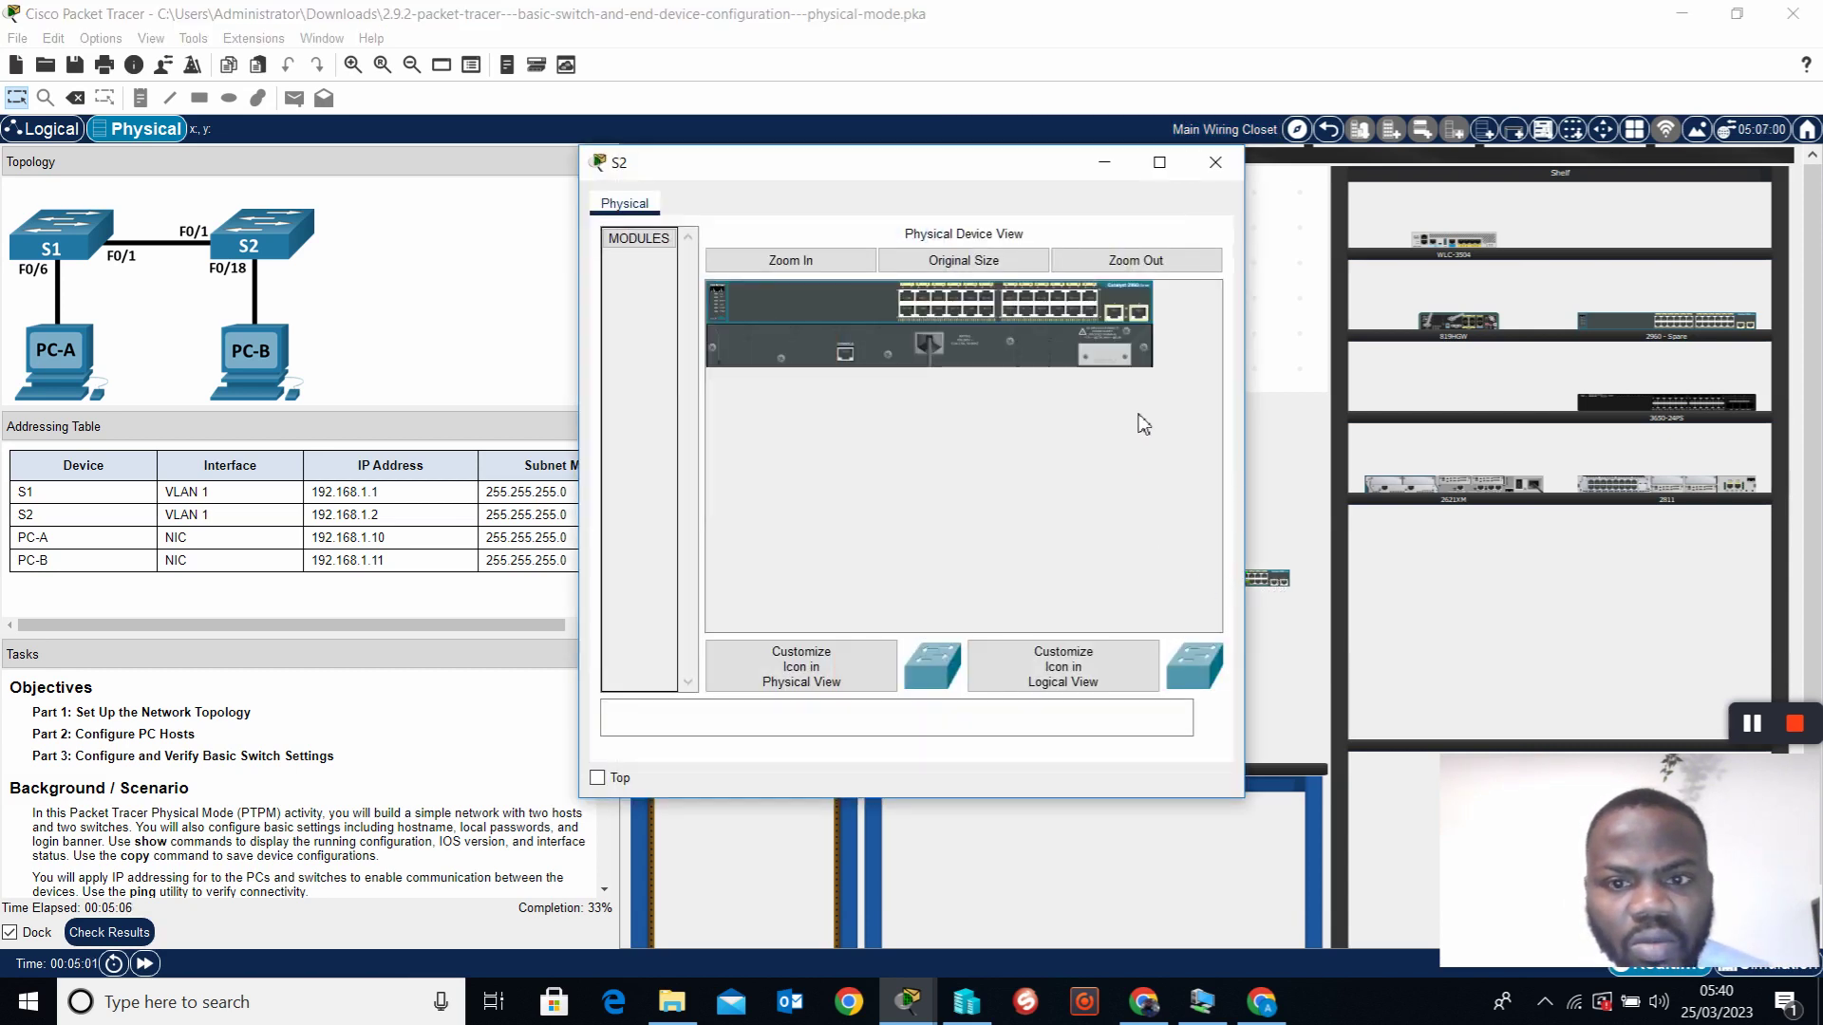
Close S2's device window and scroll the Tasks panel down to Part 3
click(1216, 164)
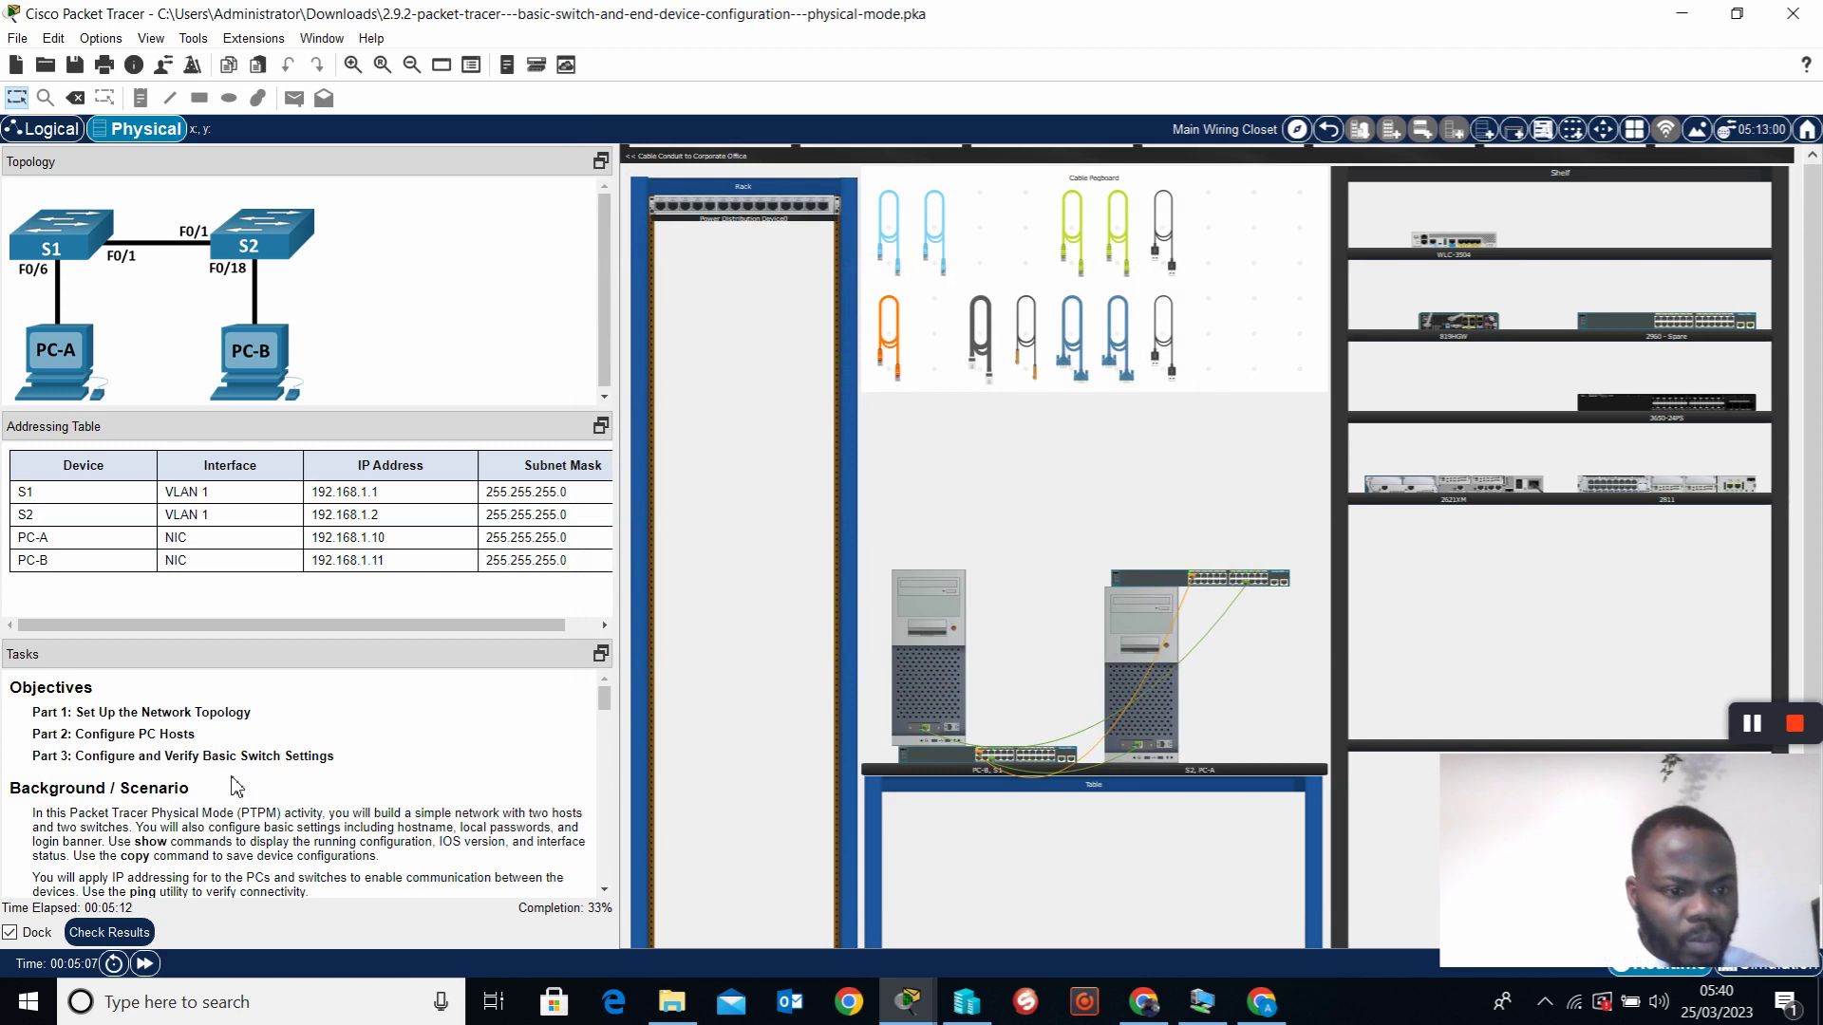
scroll(233, 784, down, 1)
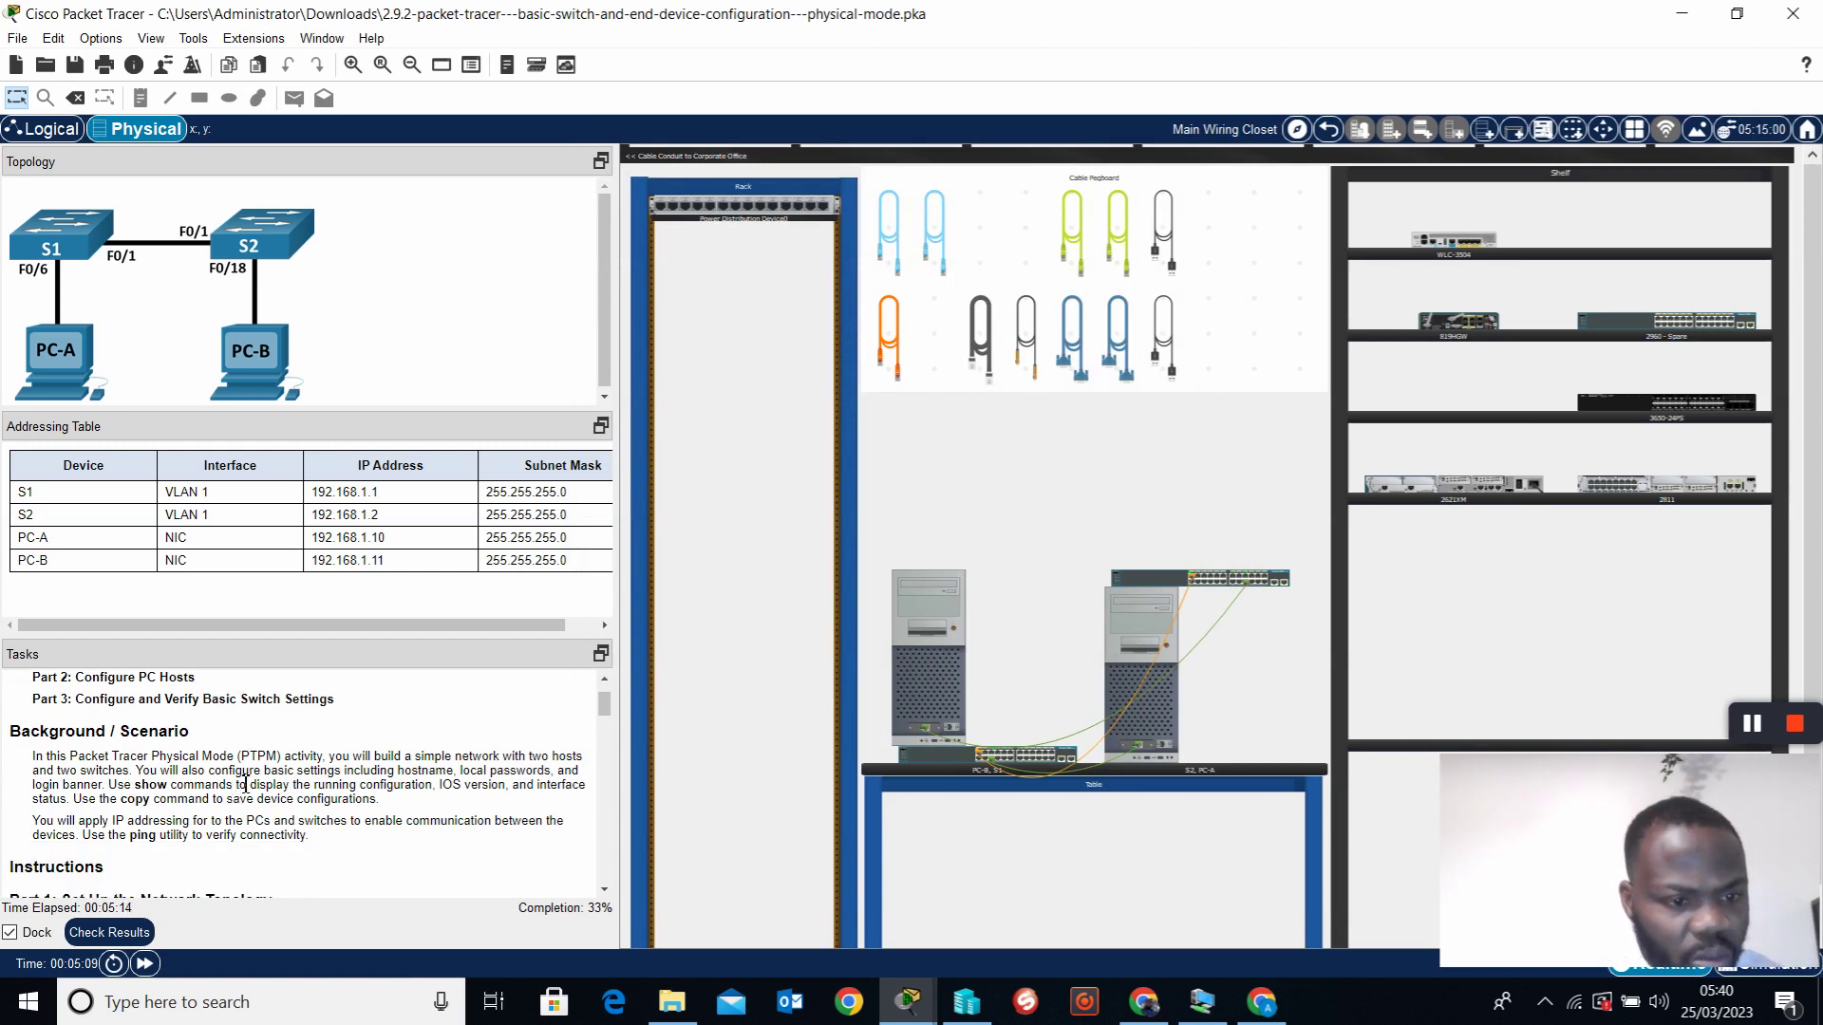
scroll(245, 786, down, 1)
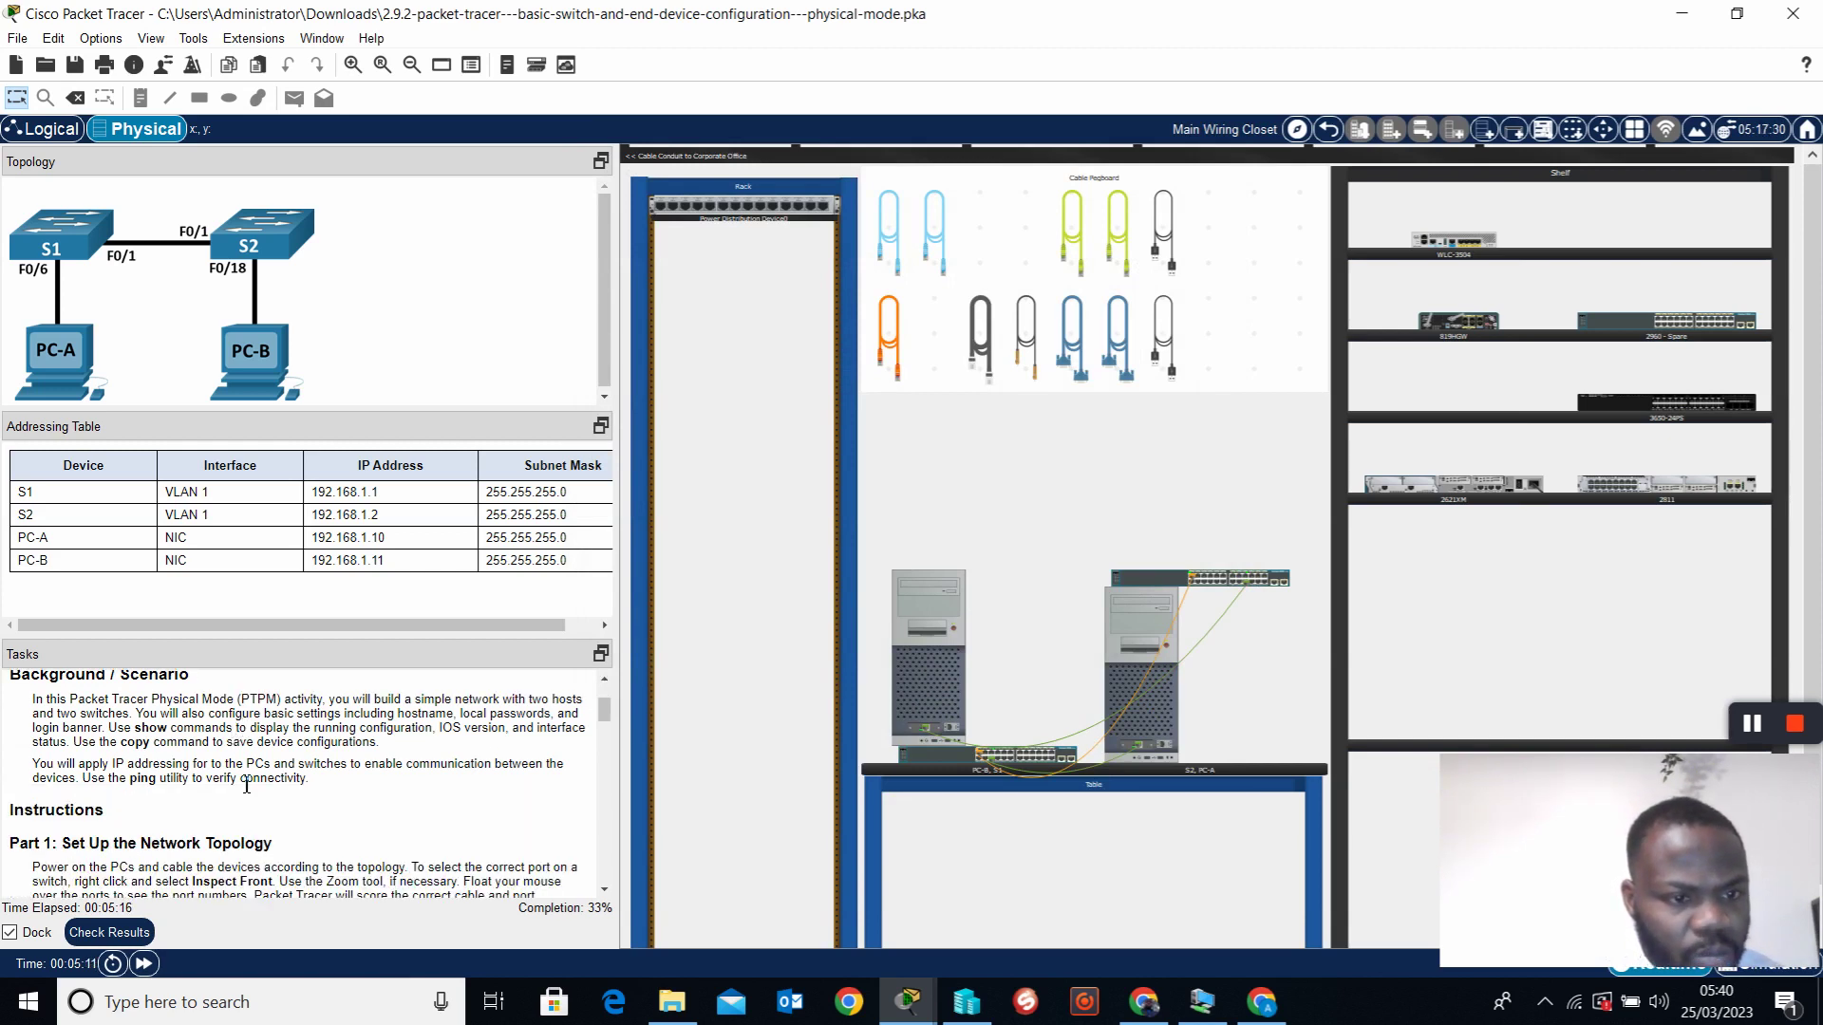
click(1749, 724)
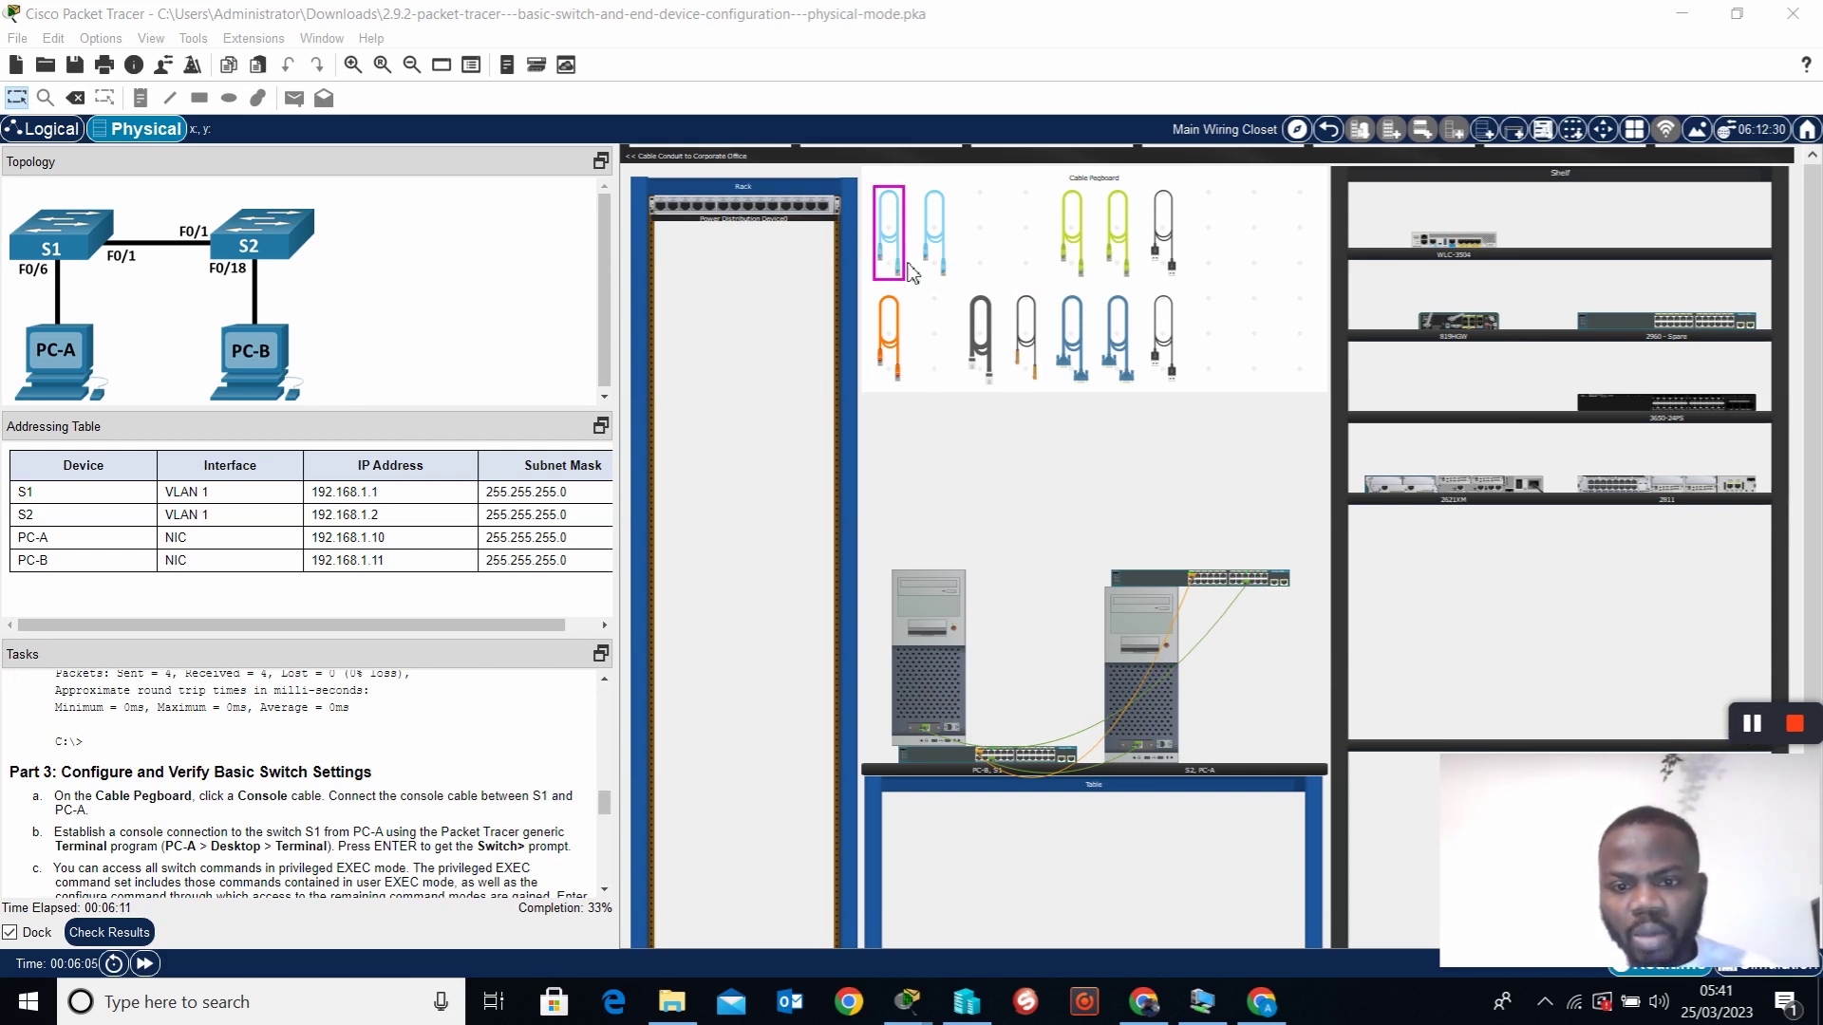
Plug a console cable into the PC's RS 232 port
right_click(937, 589)
click(973, 597)
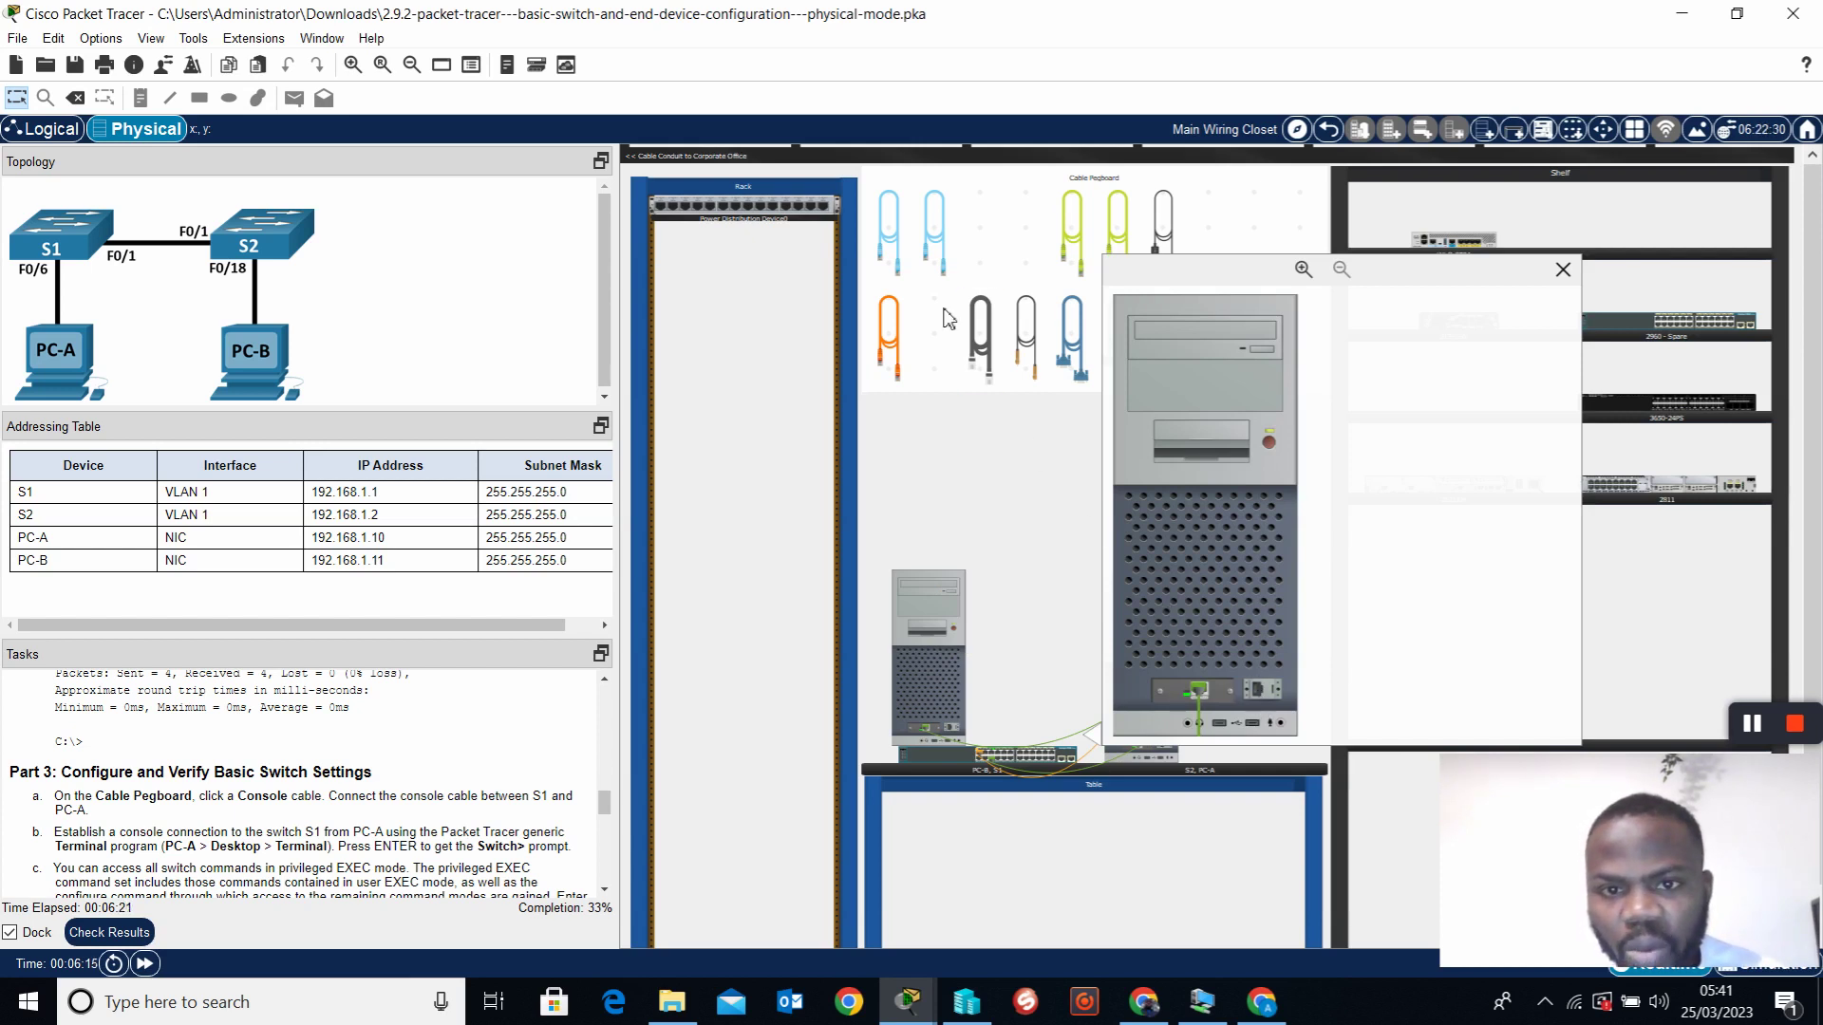
click(905, 257)
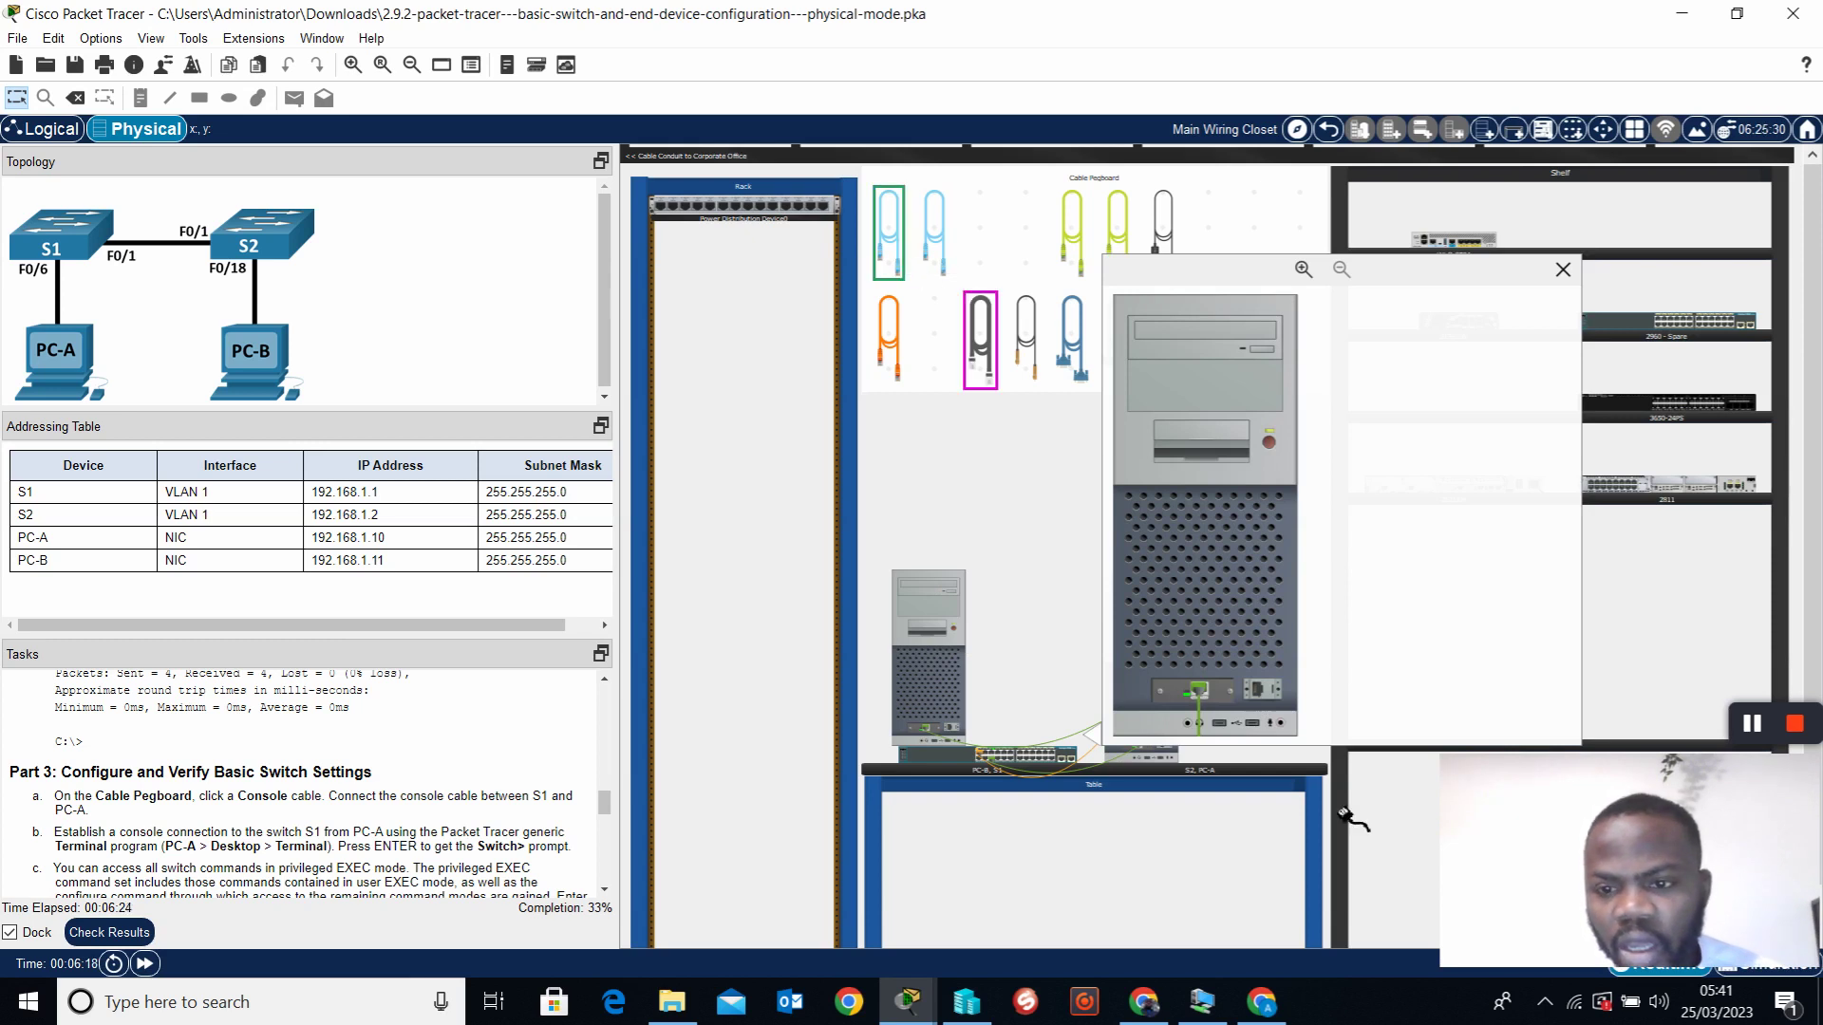
click(1260, 691)
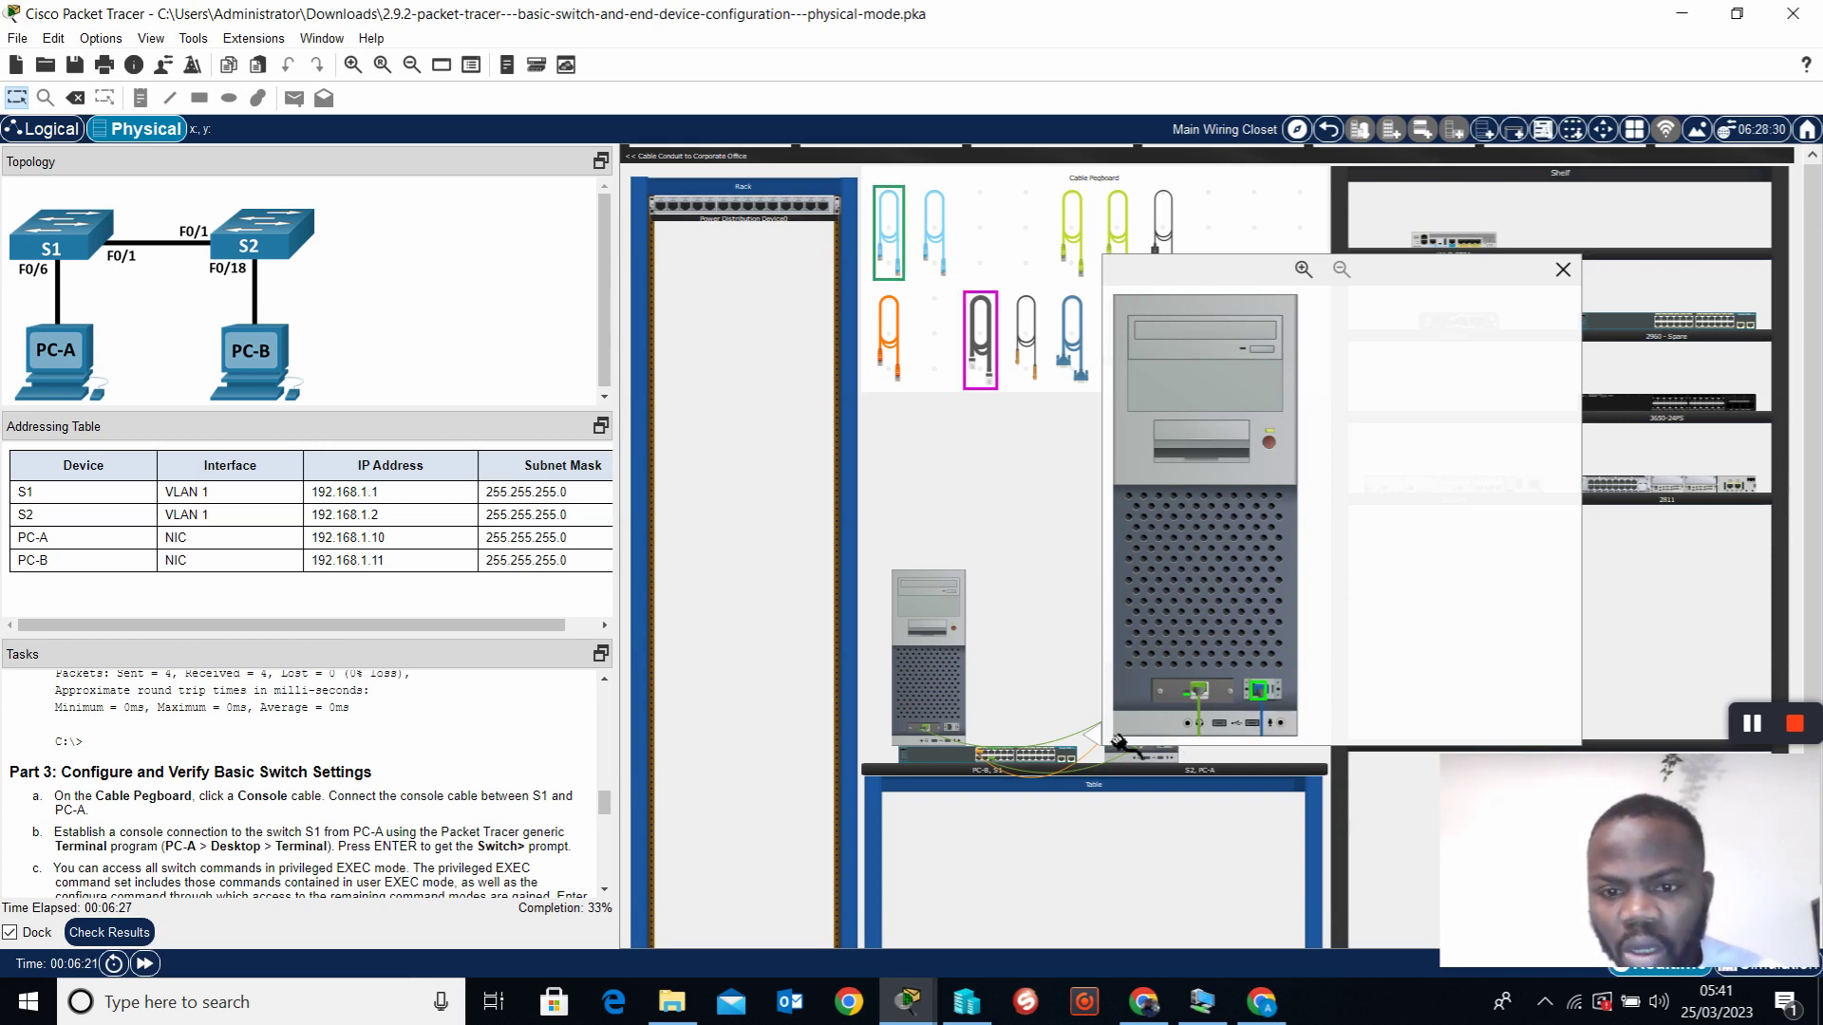
click(964, 758)
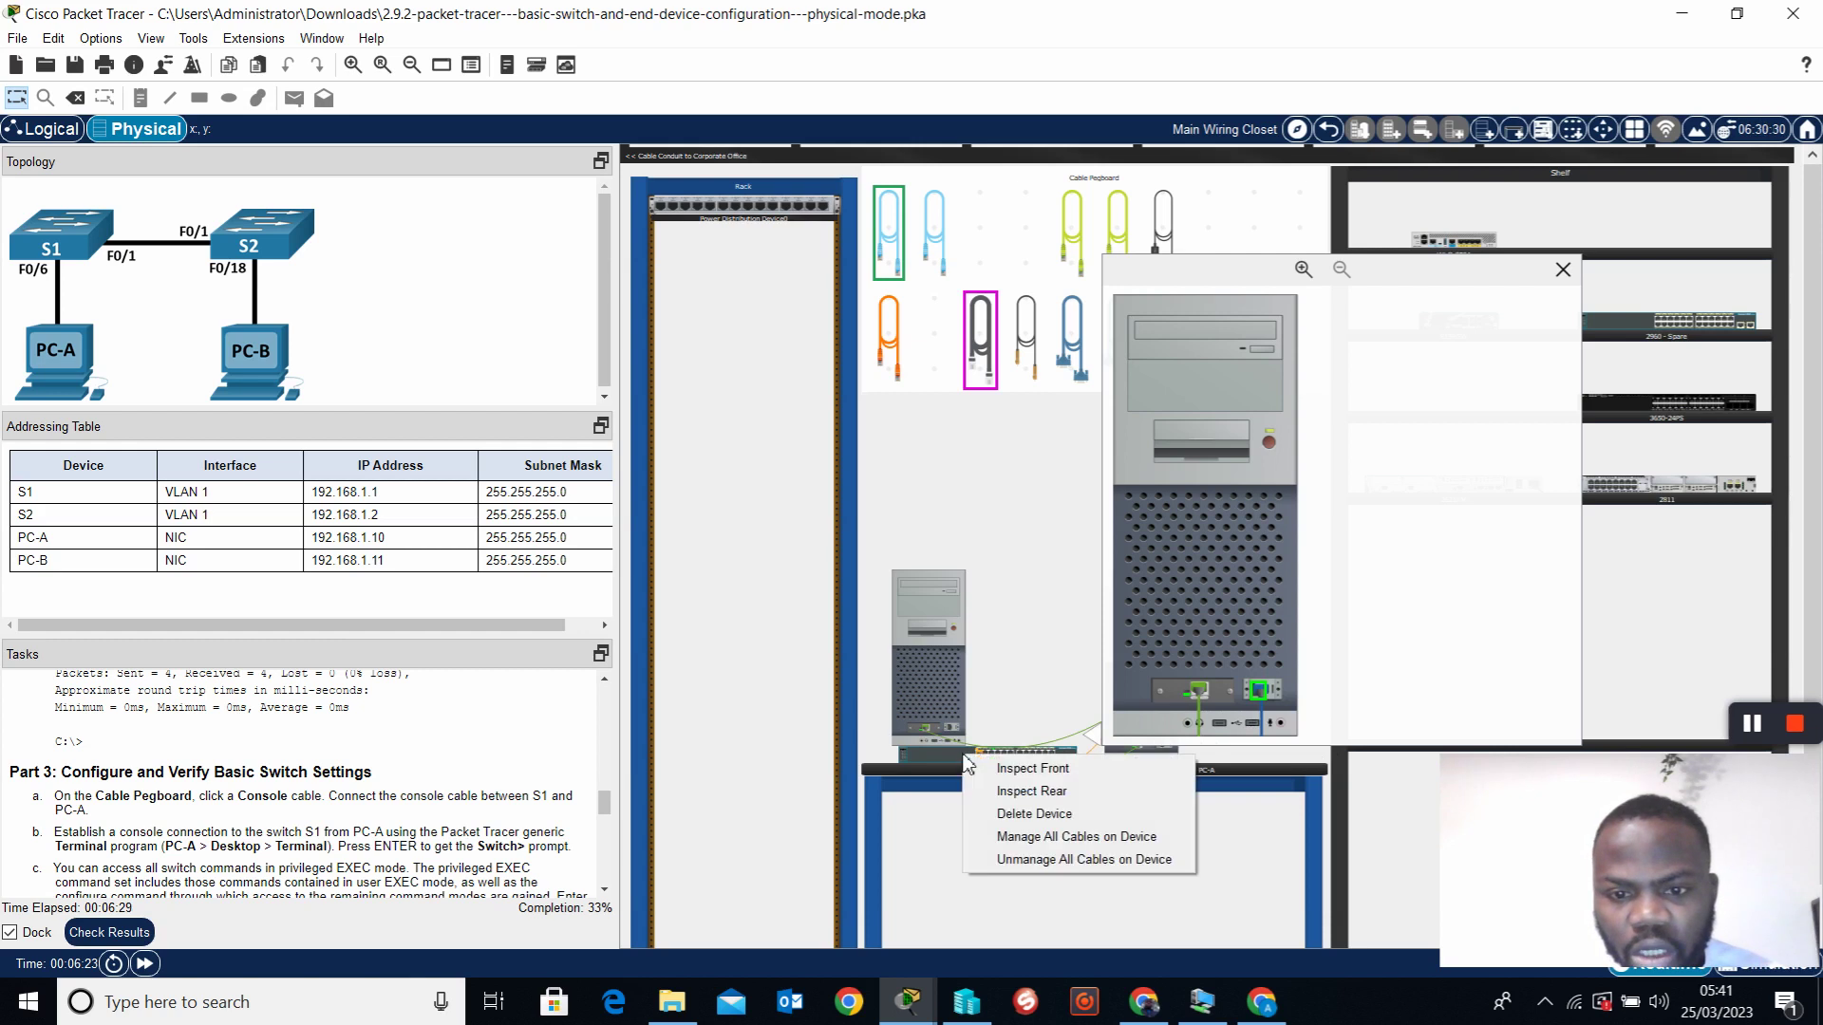
click(1562, 271)
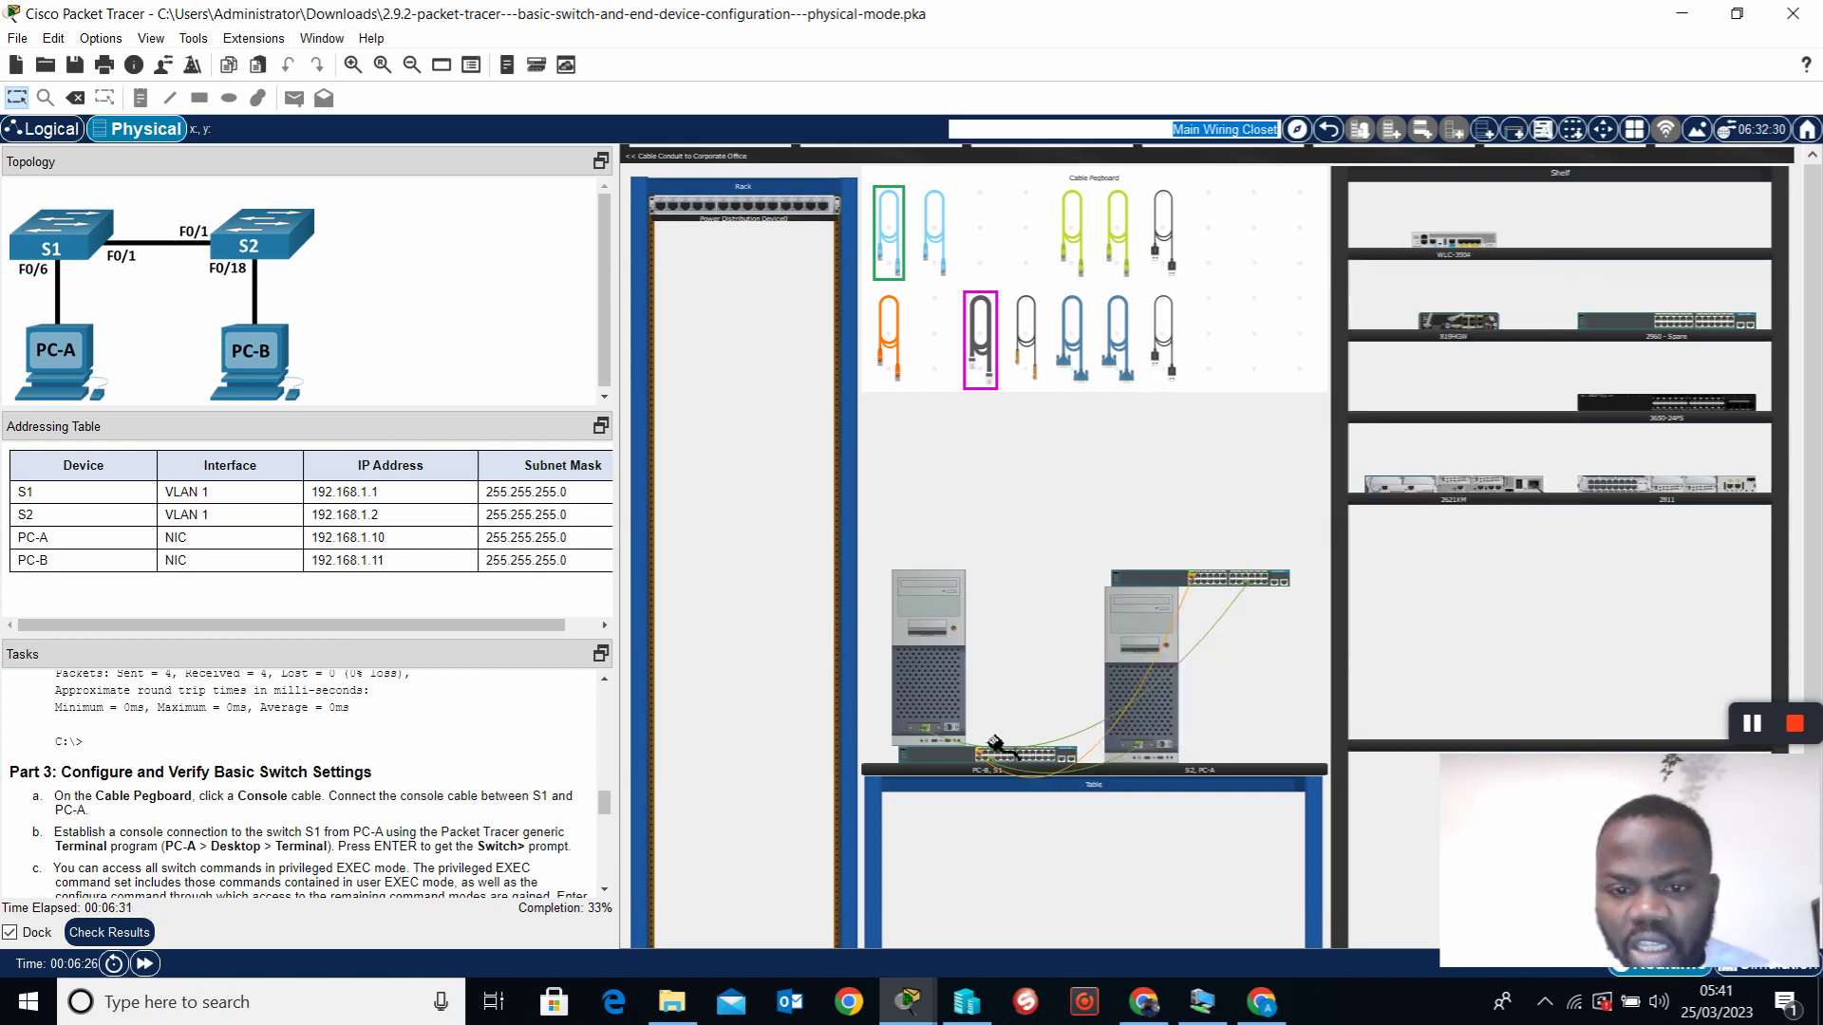
Connect the console cable's other end to S1's rear Console port
click(942, 764)
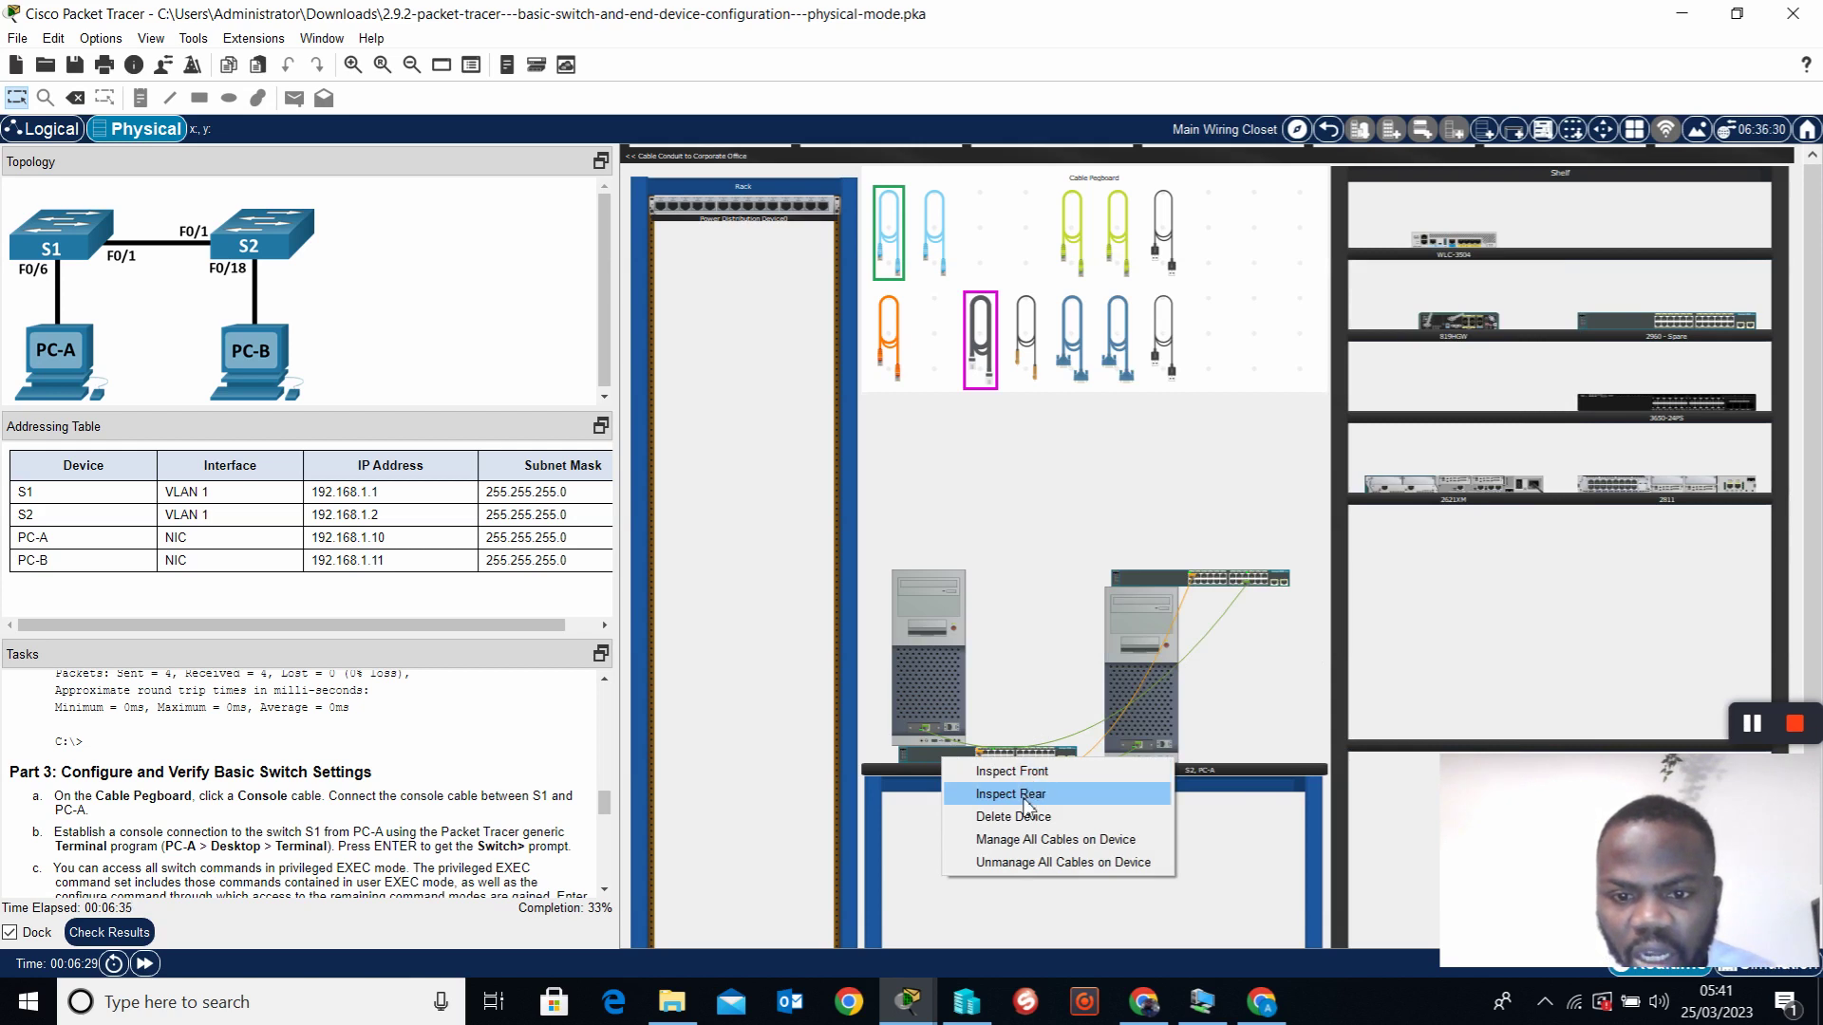
click(1025, 797)
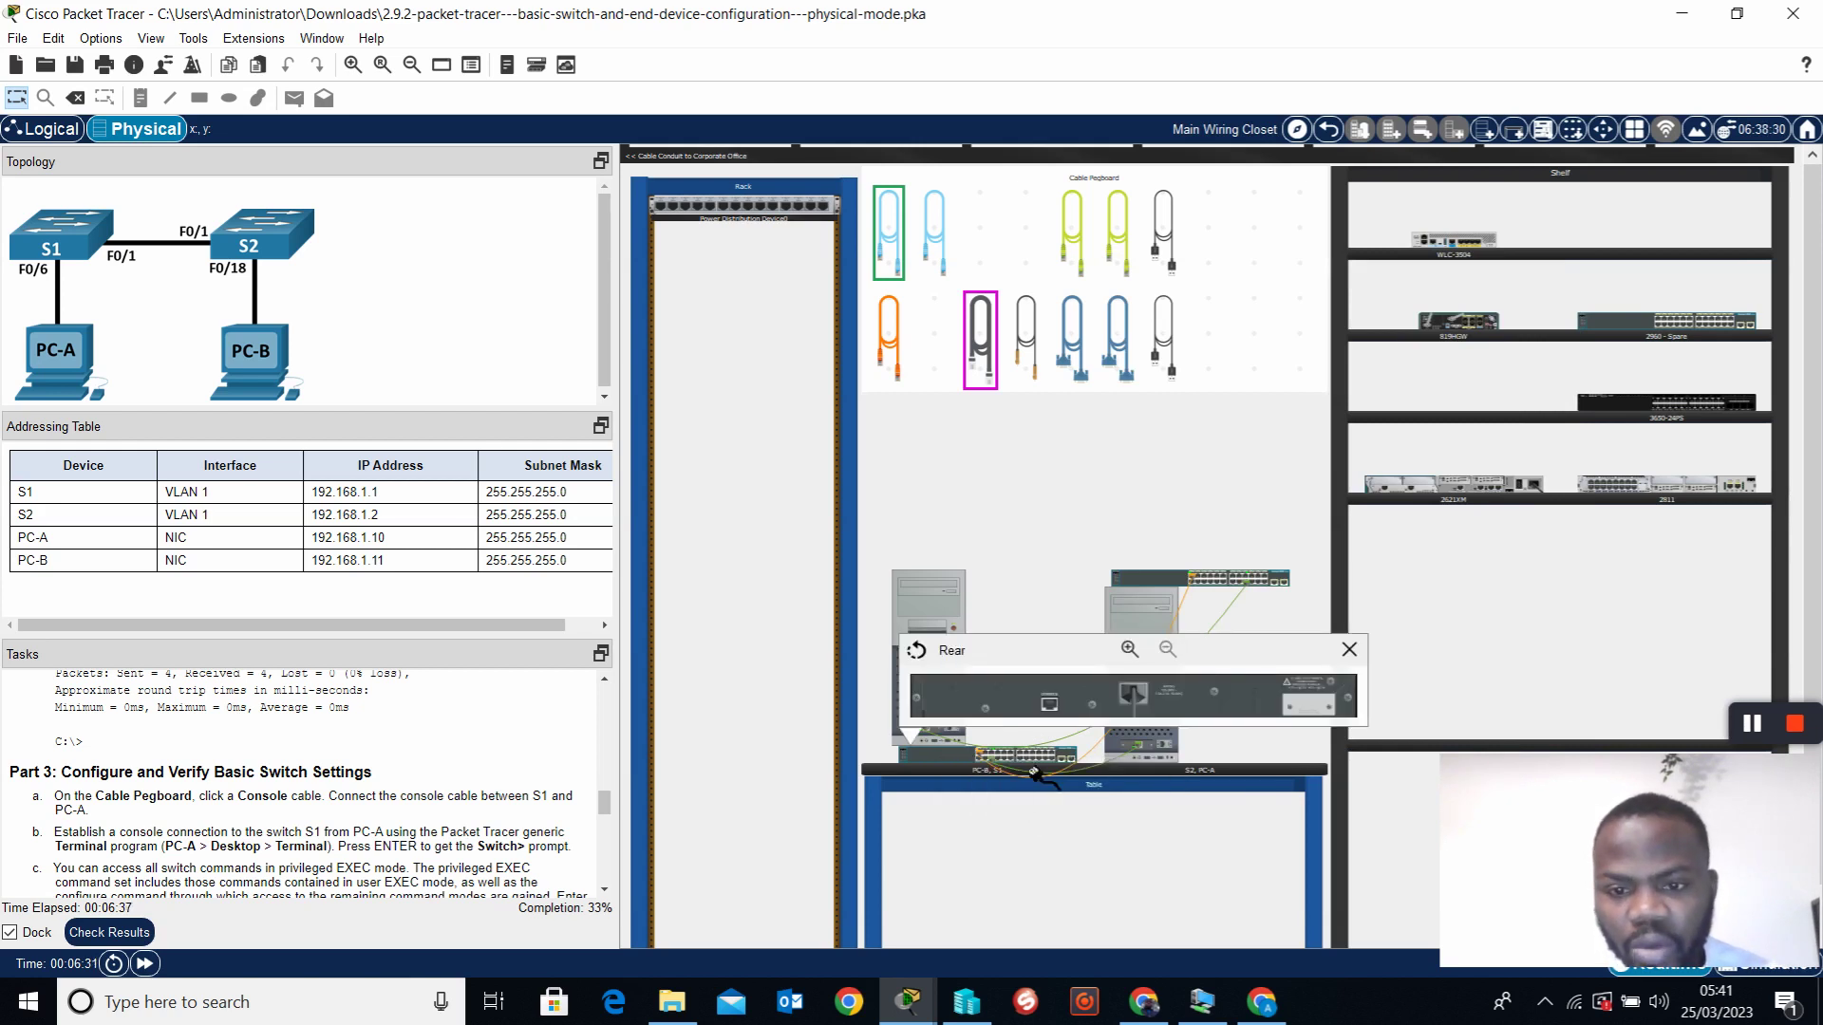
click(1056, 717)
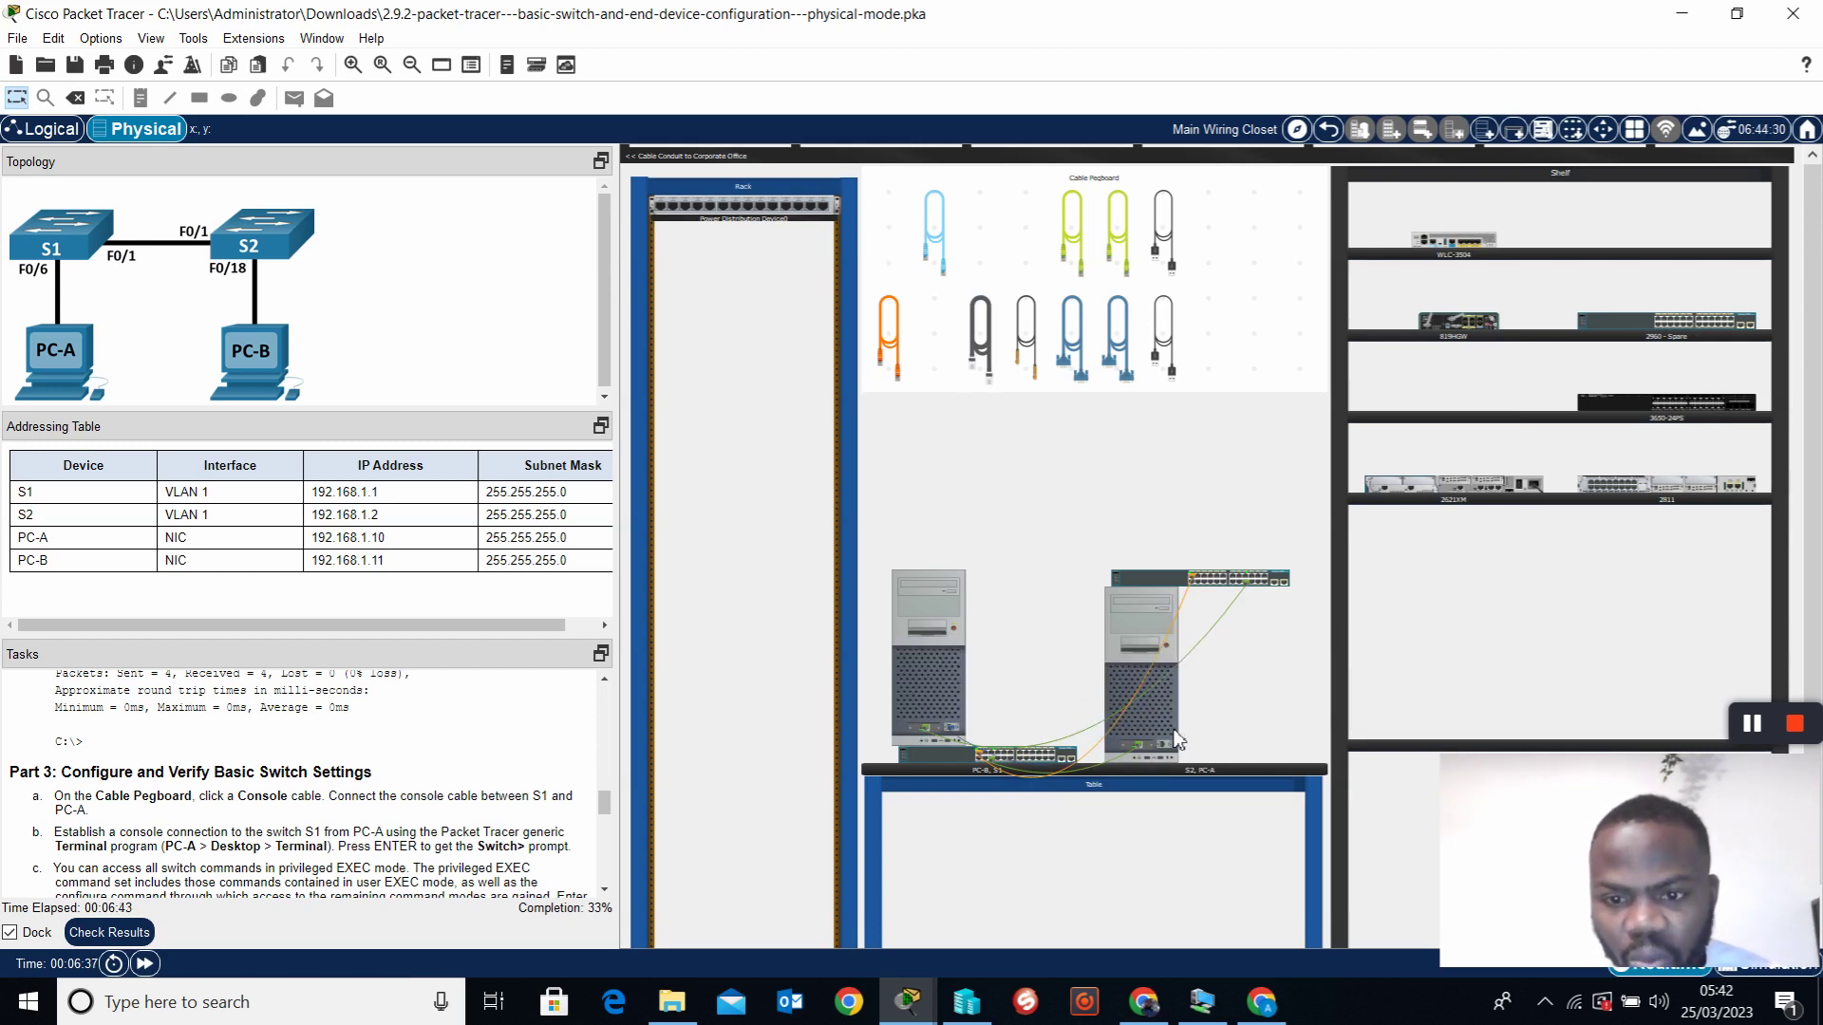
mouse_move(1181, 739)
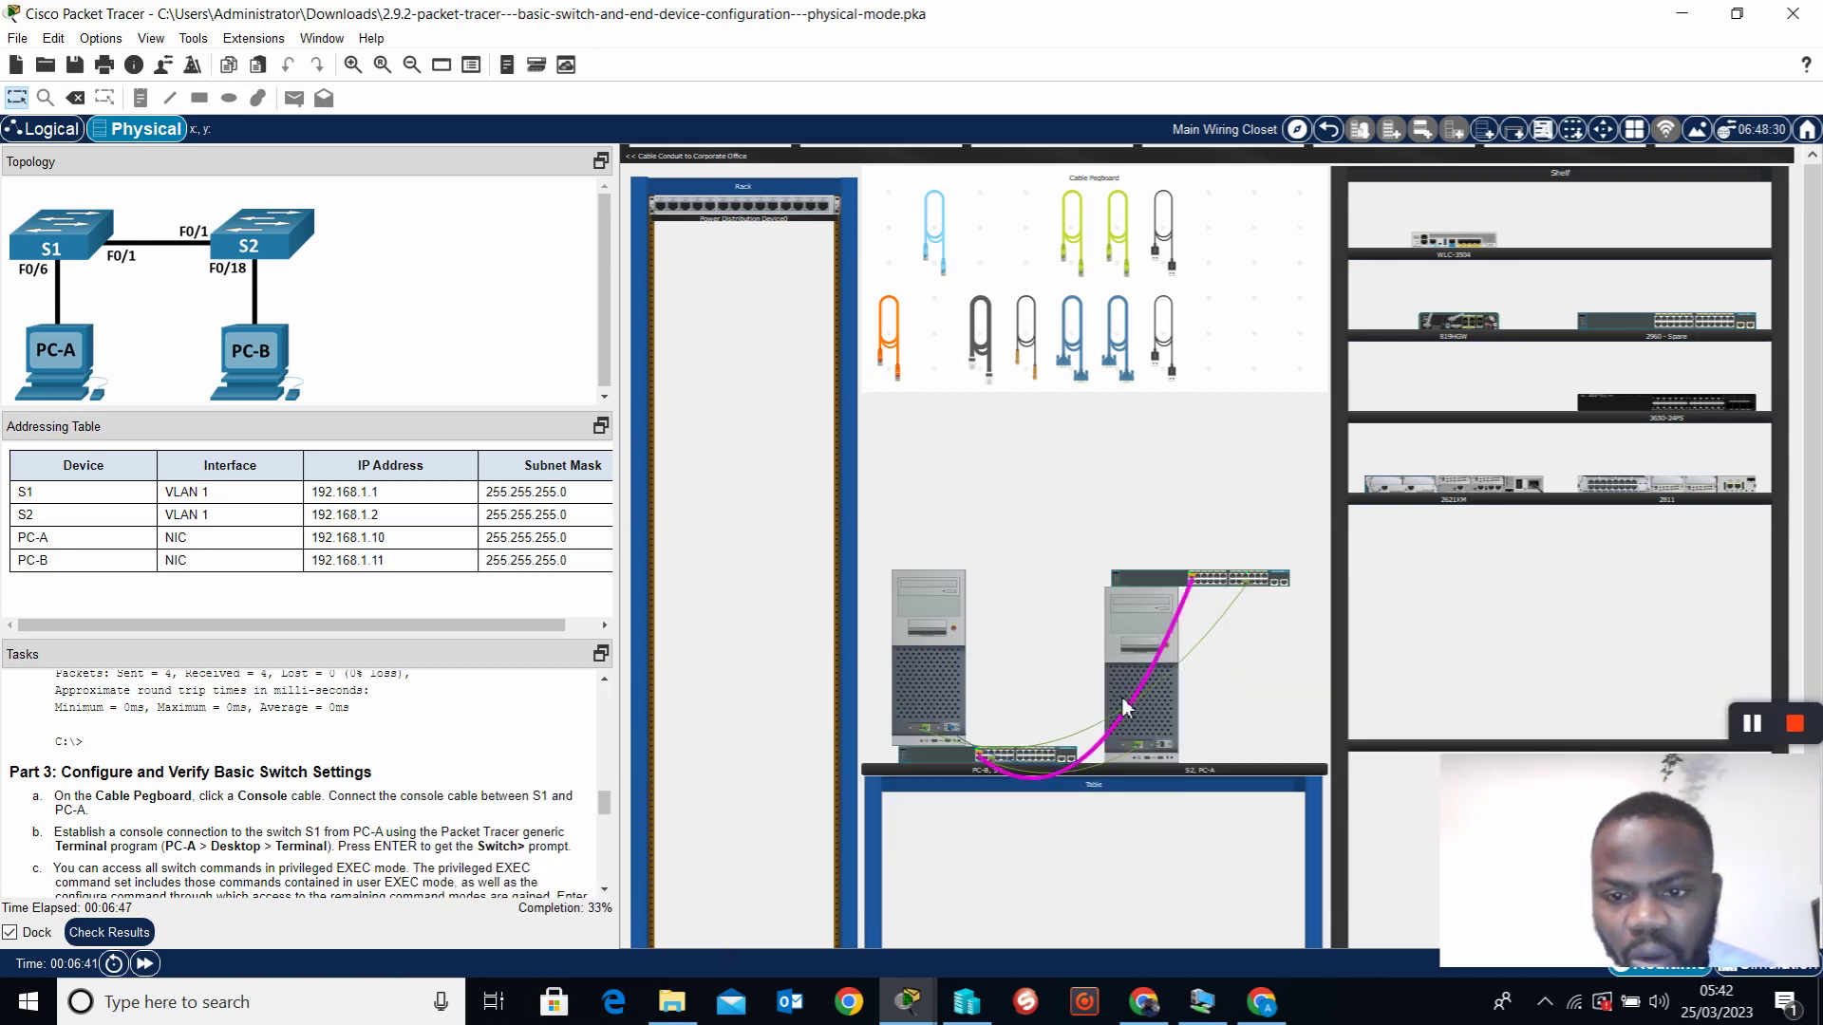
mouse_move(1175, 672)
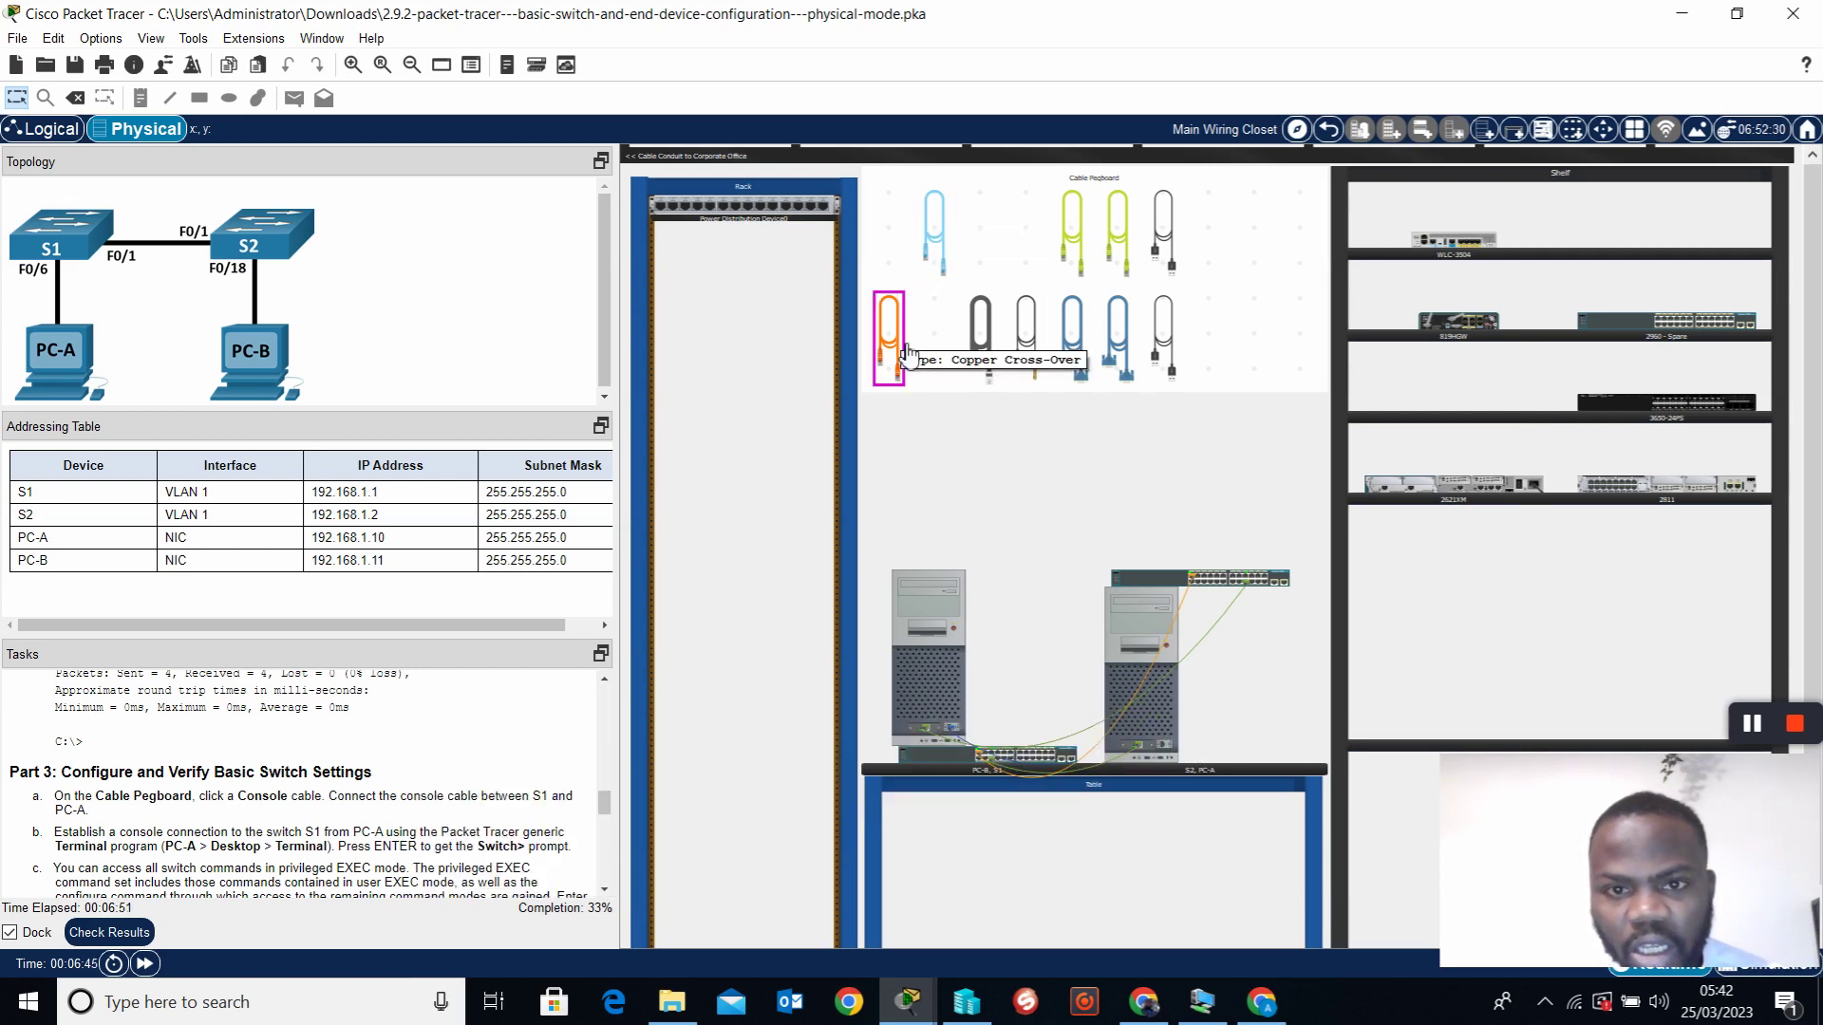
click(944, 256)
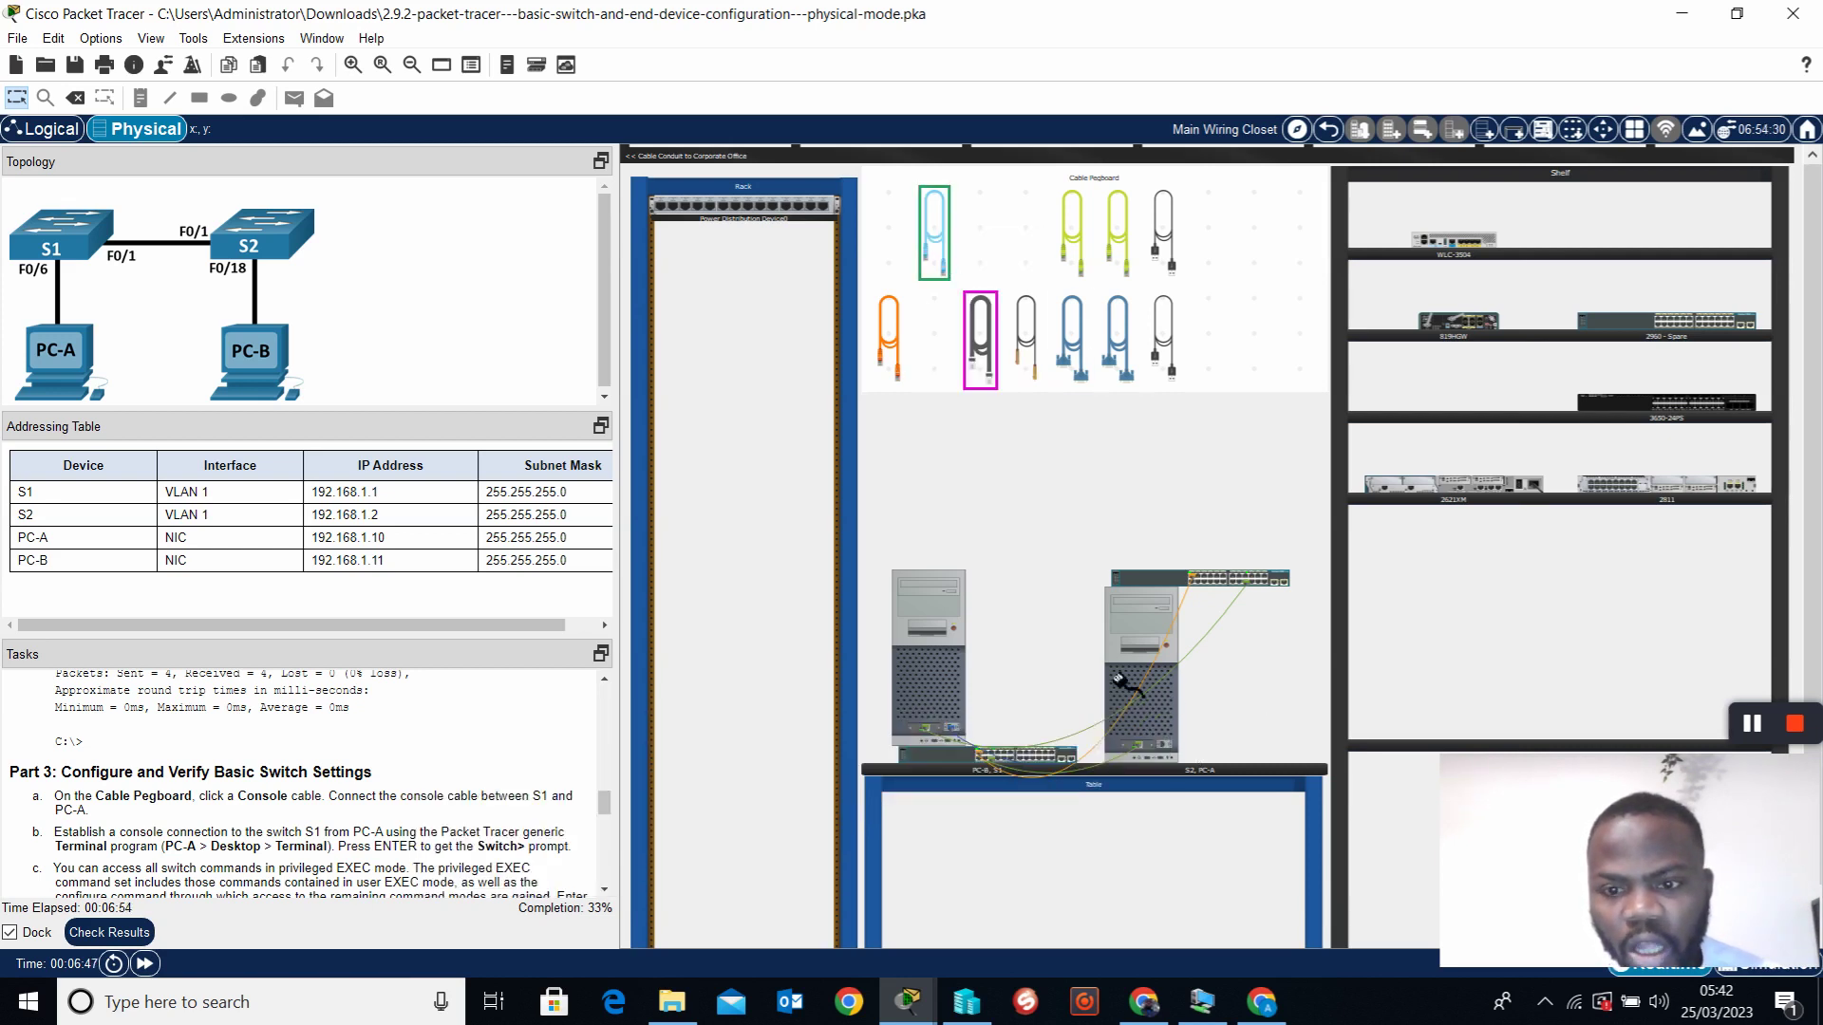
Run the second console cable from the other PC's RS 232 port to S2's rear Console port
click(1164, 746)
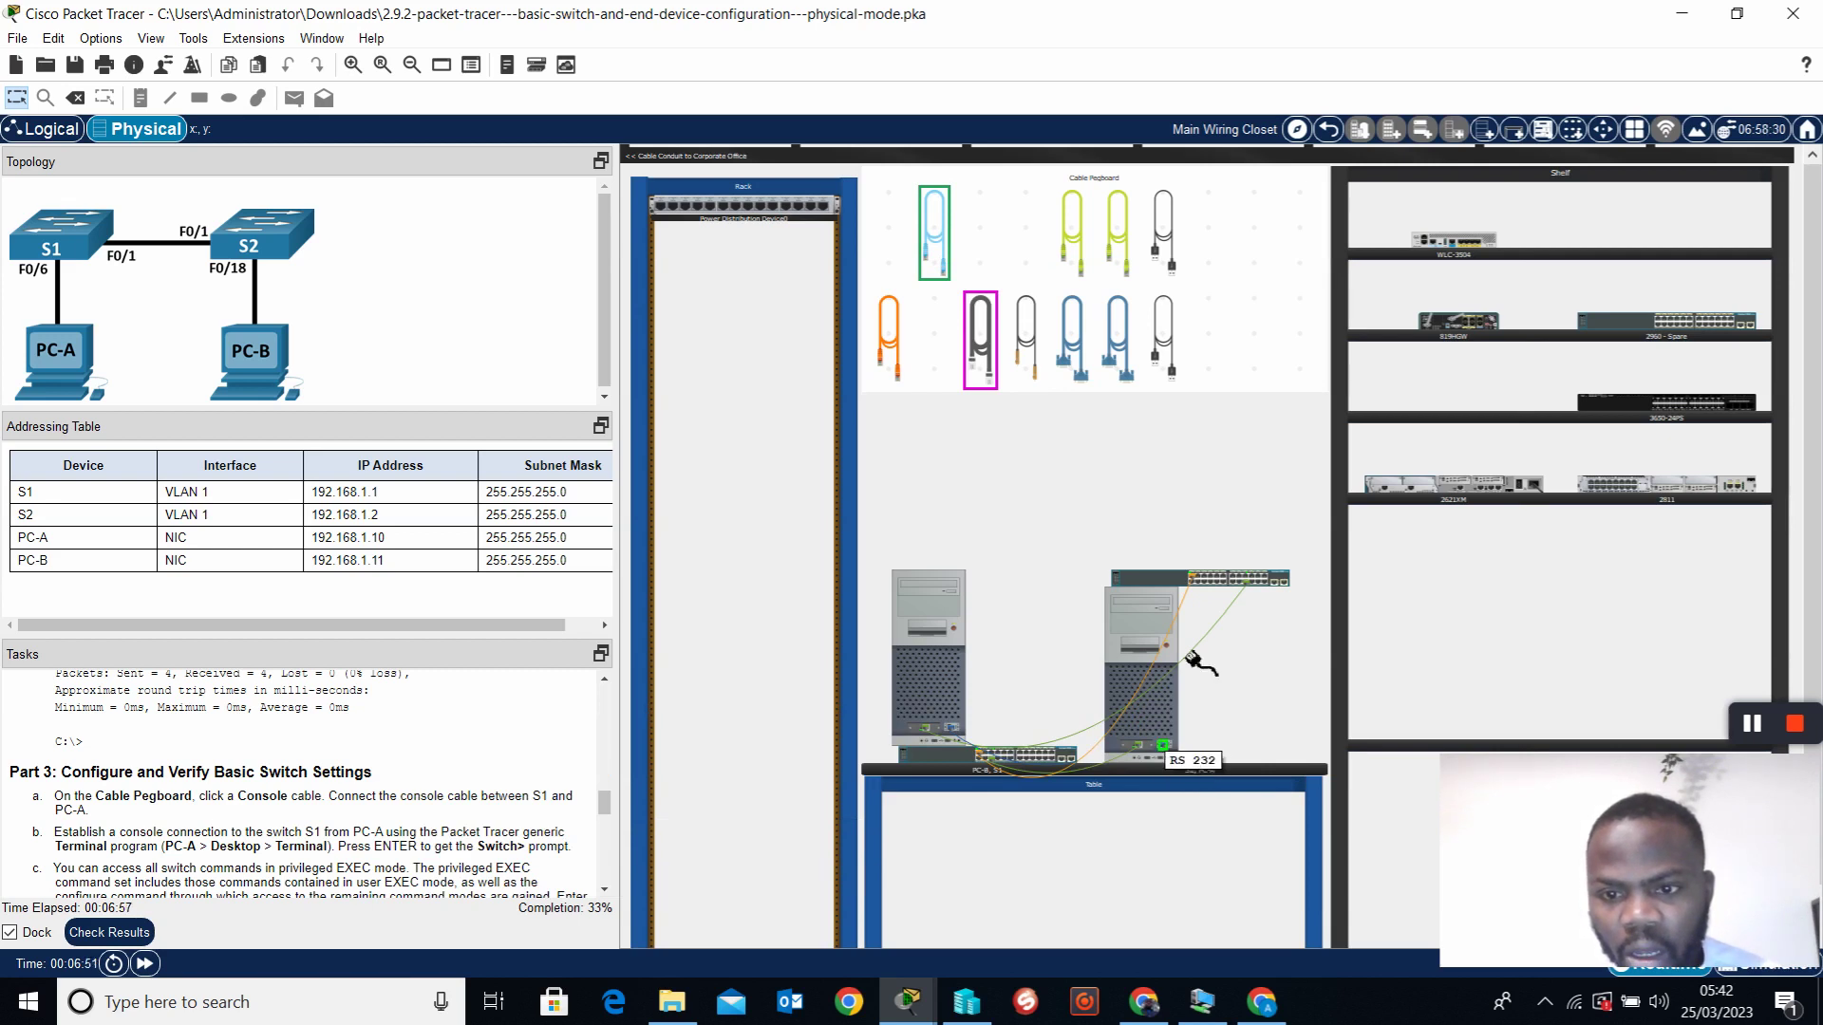
click(1163, 583)
click(1217, 594)
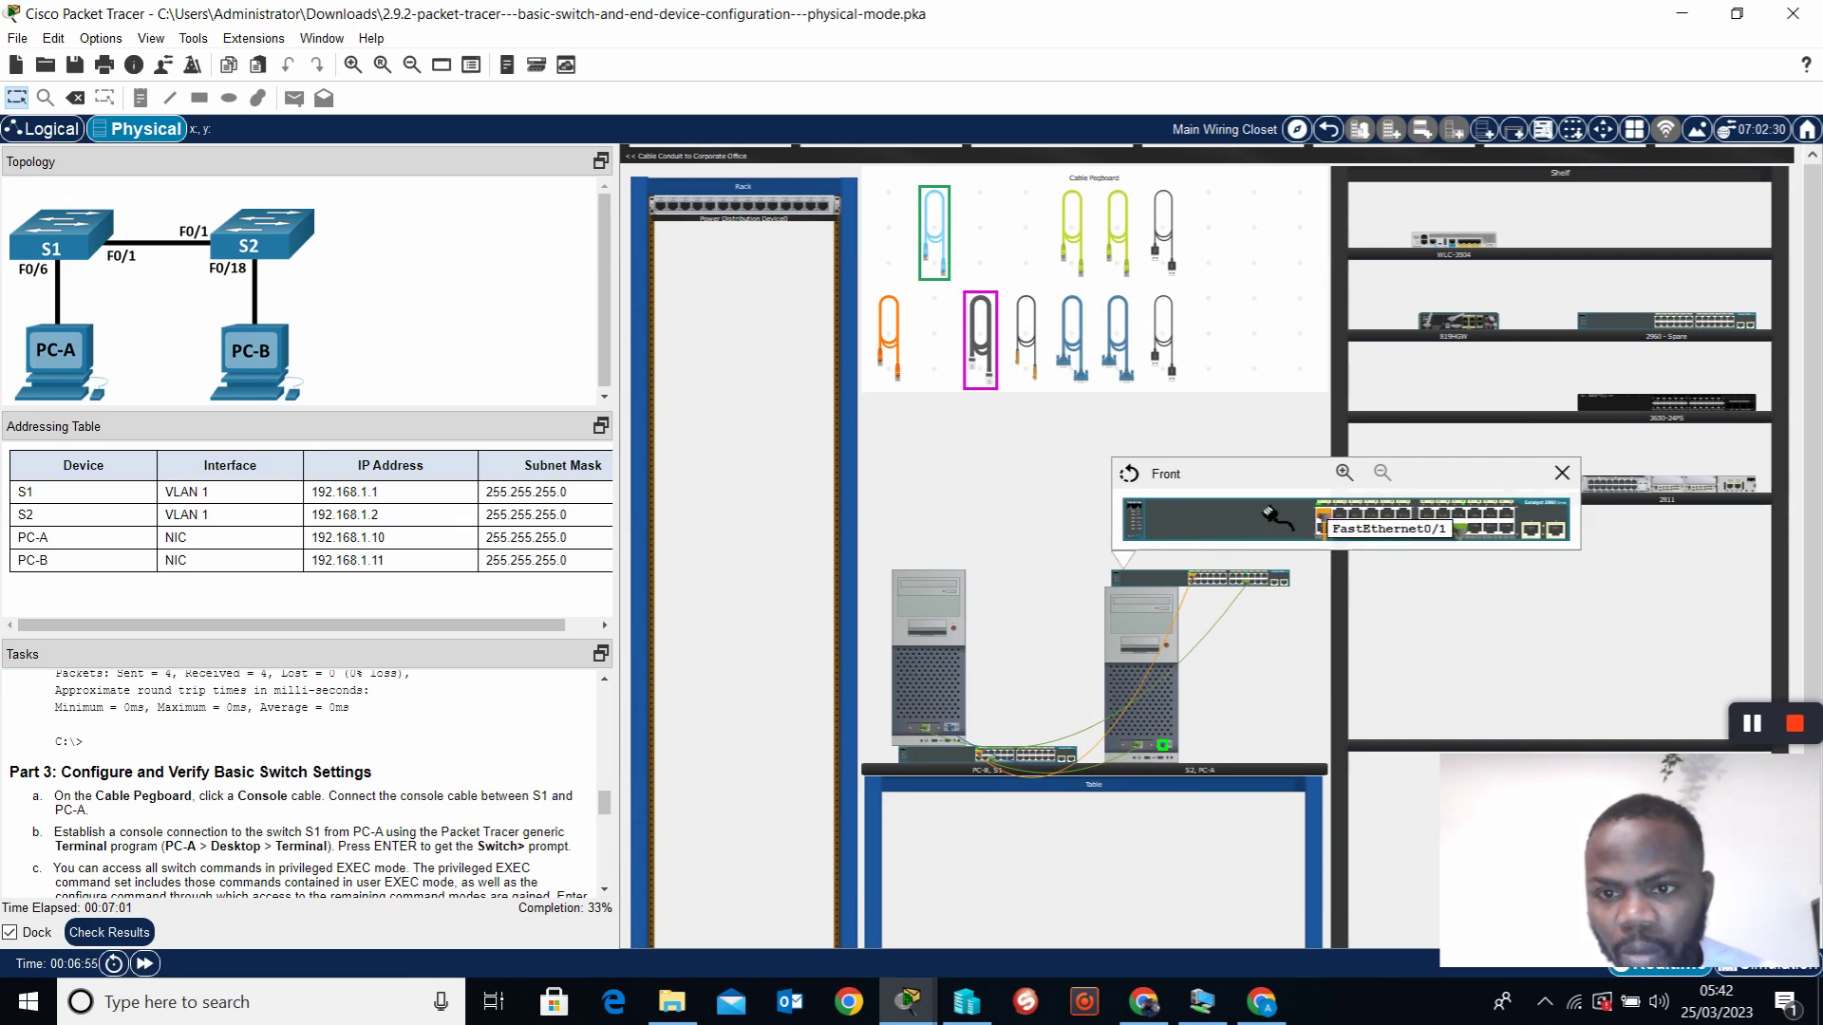
click(1129, 473)
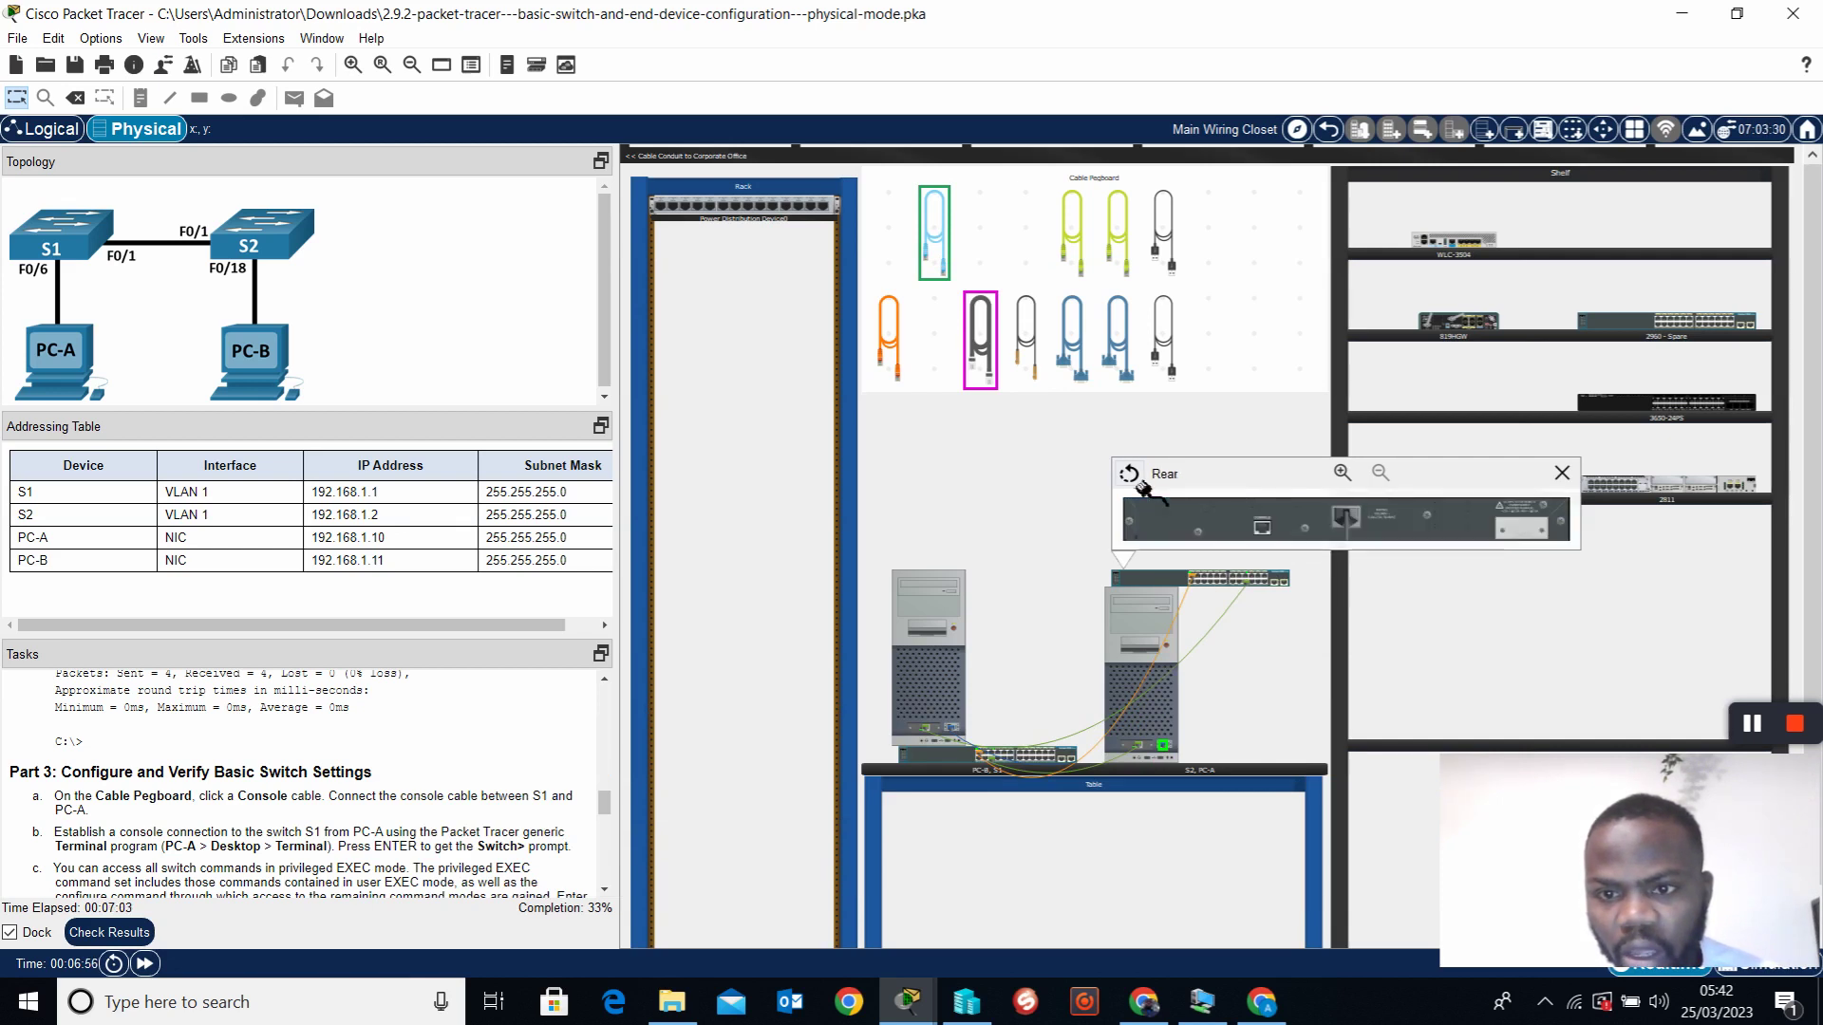
click(1262, 527)
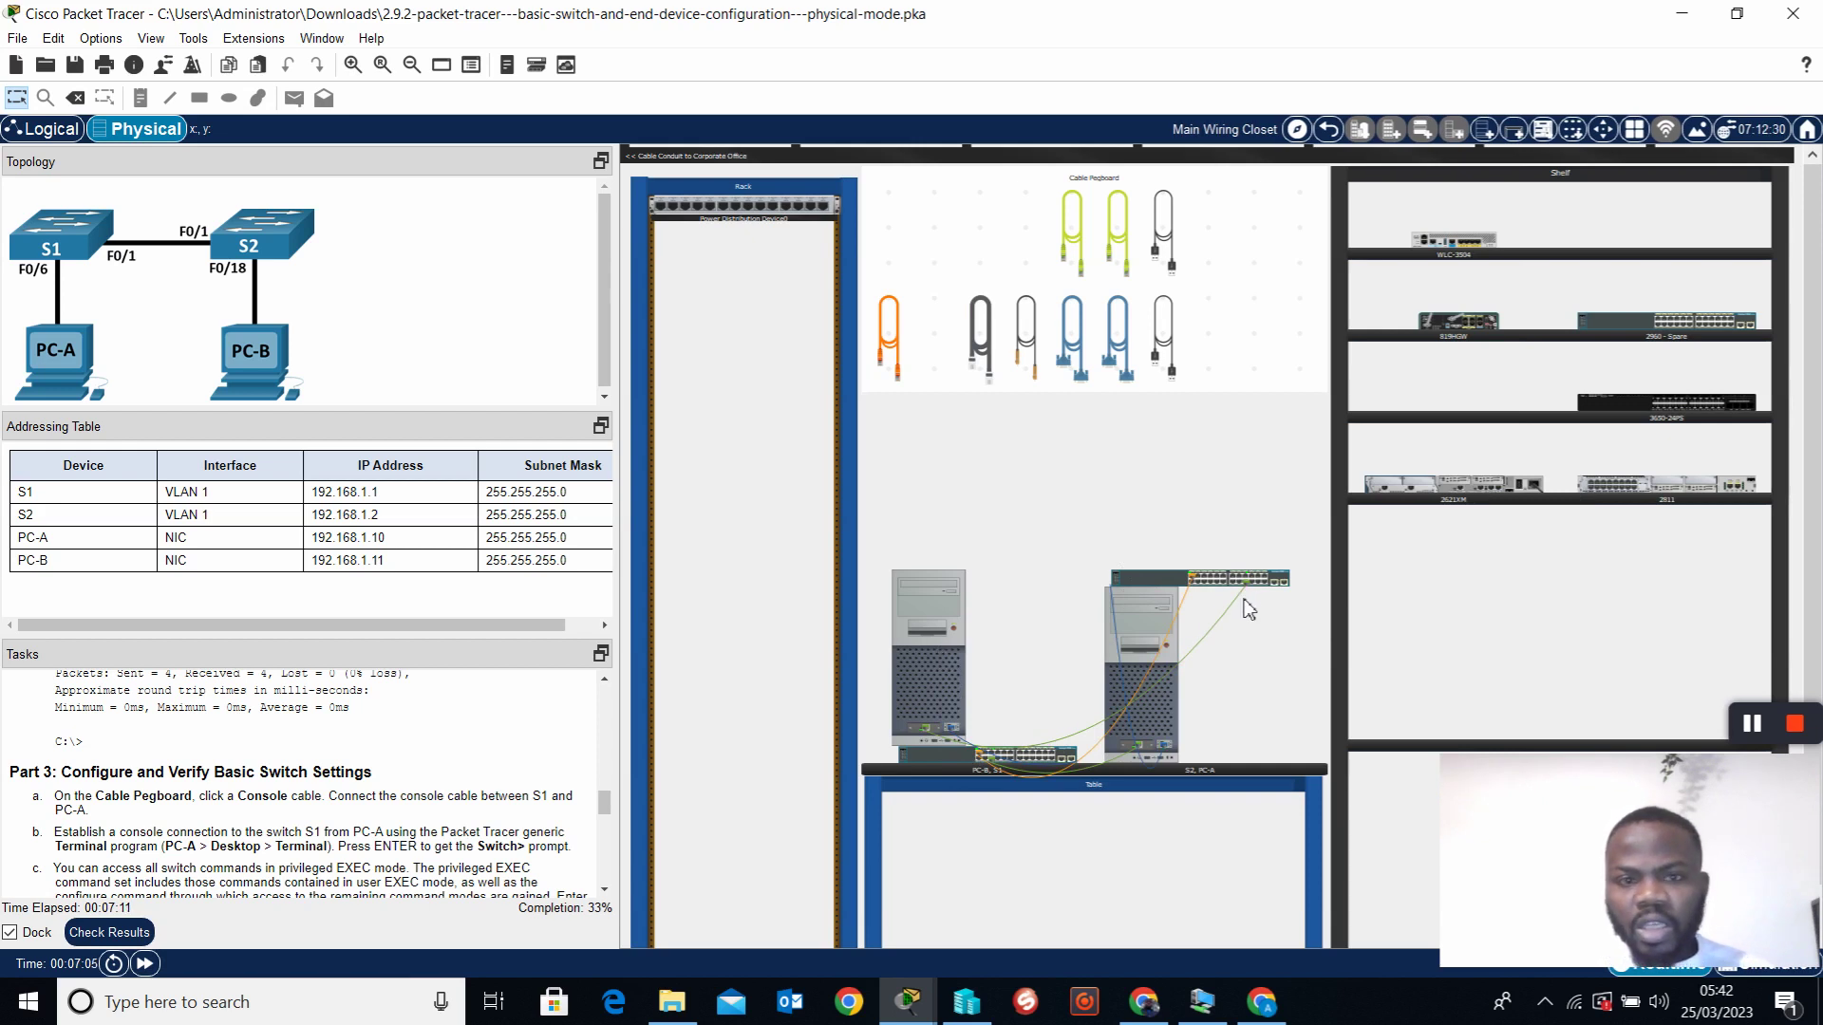
mouse_move(1246, 589)
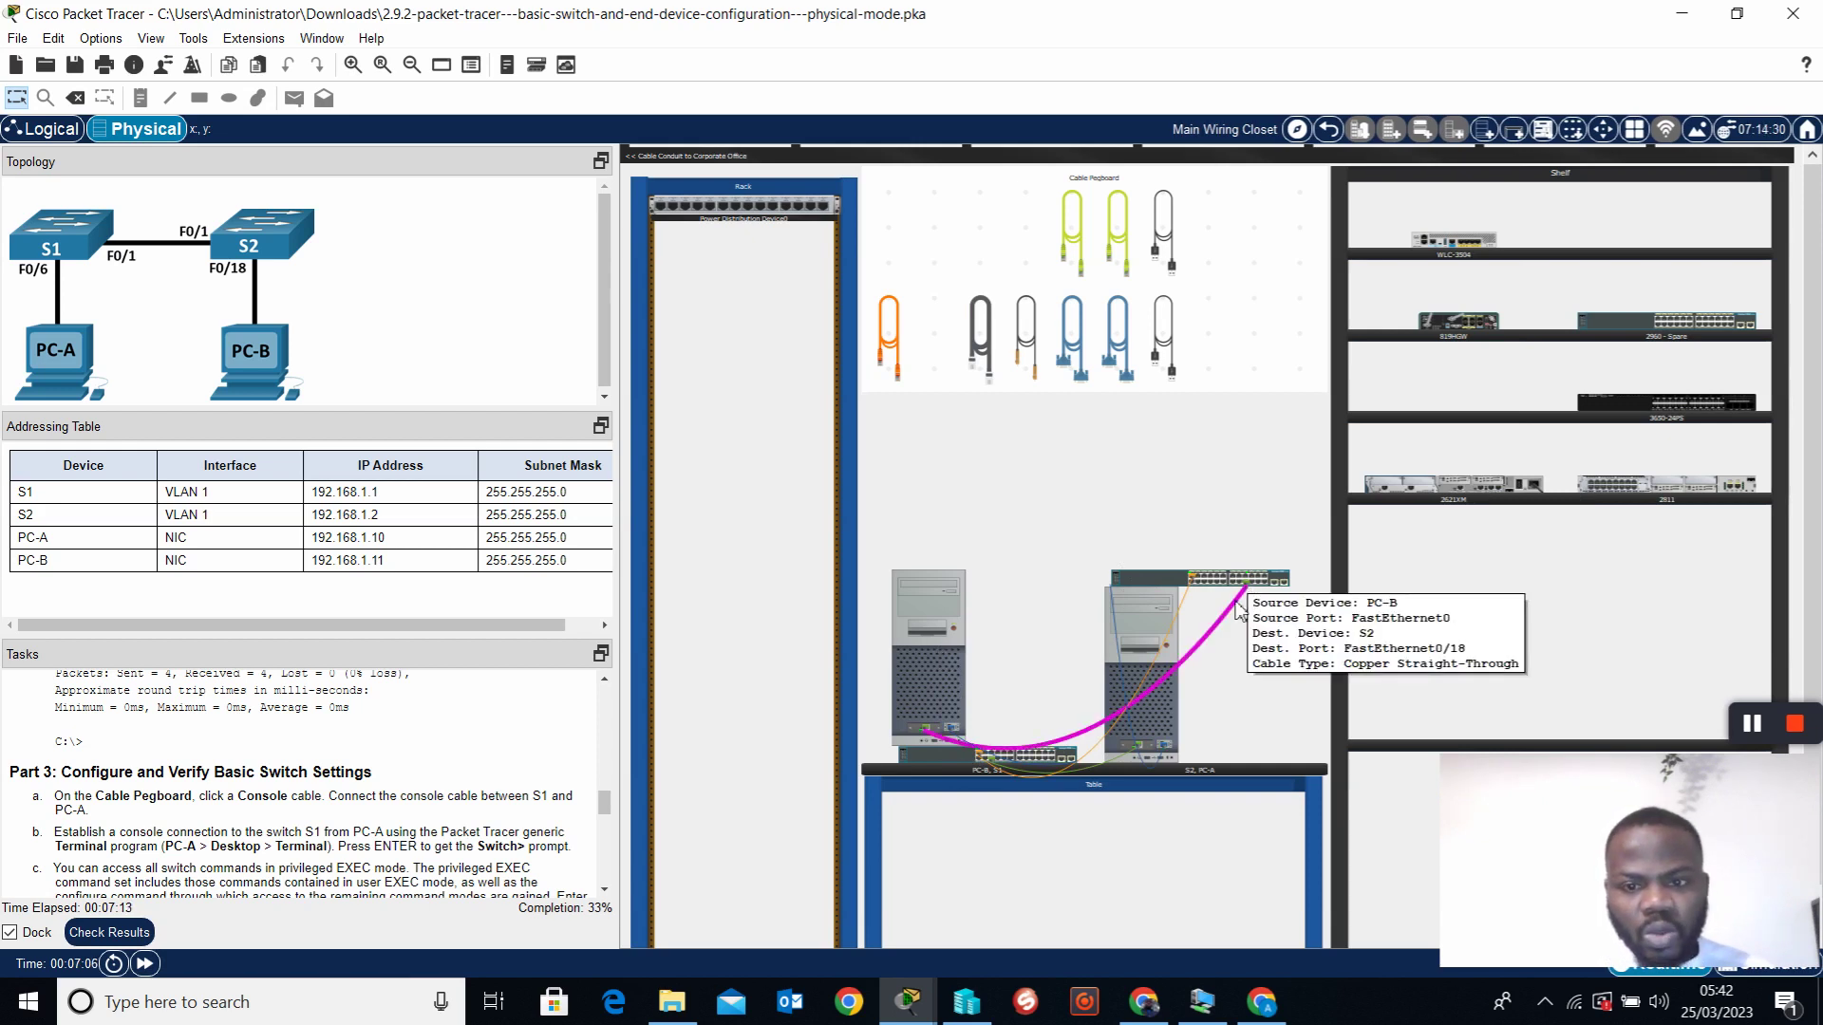
mouse_move(1025, 773)
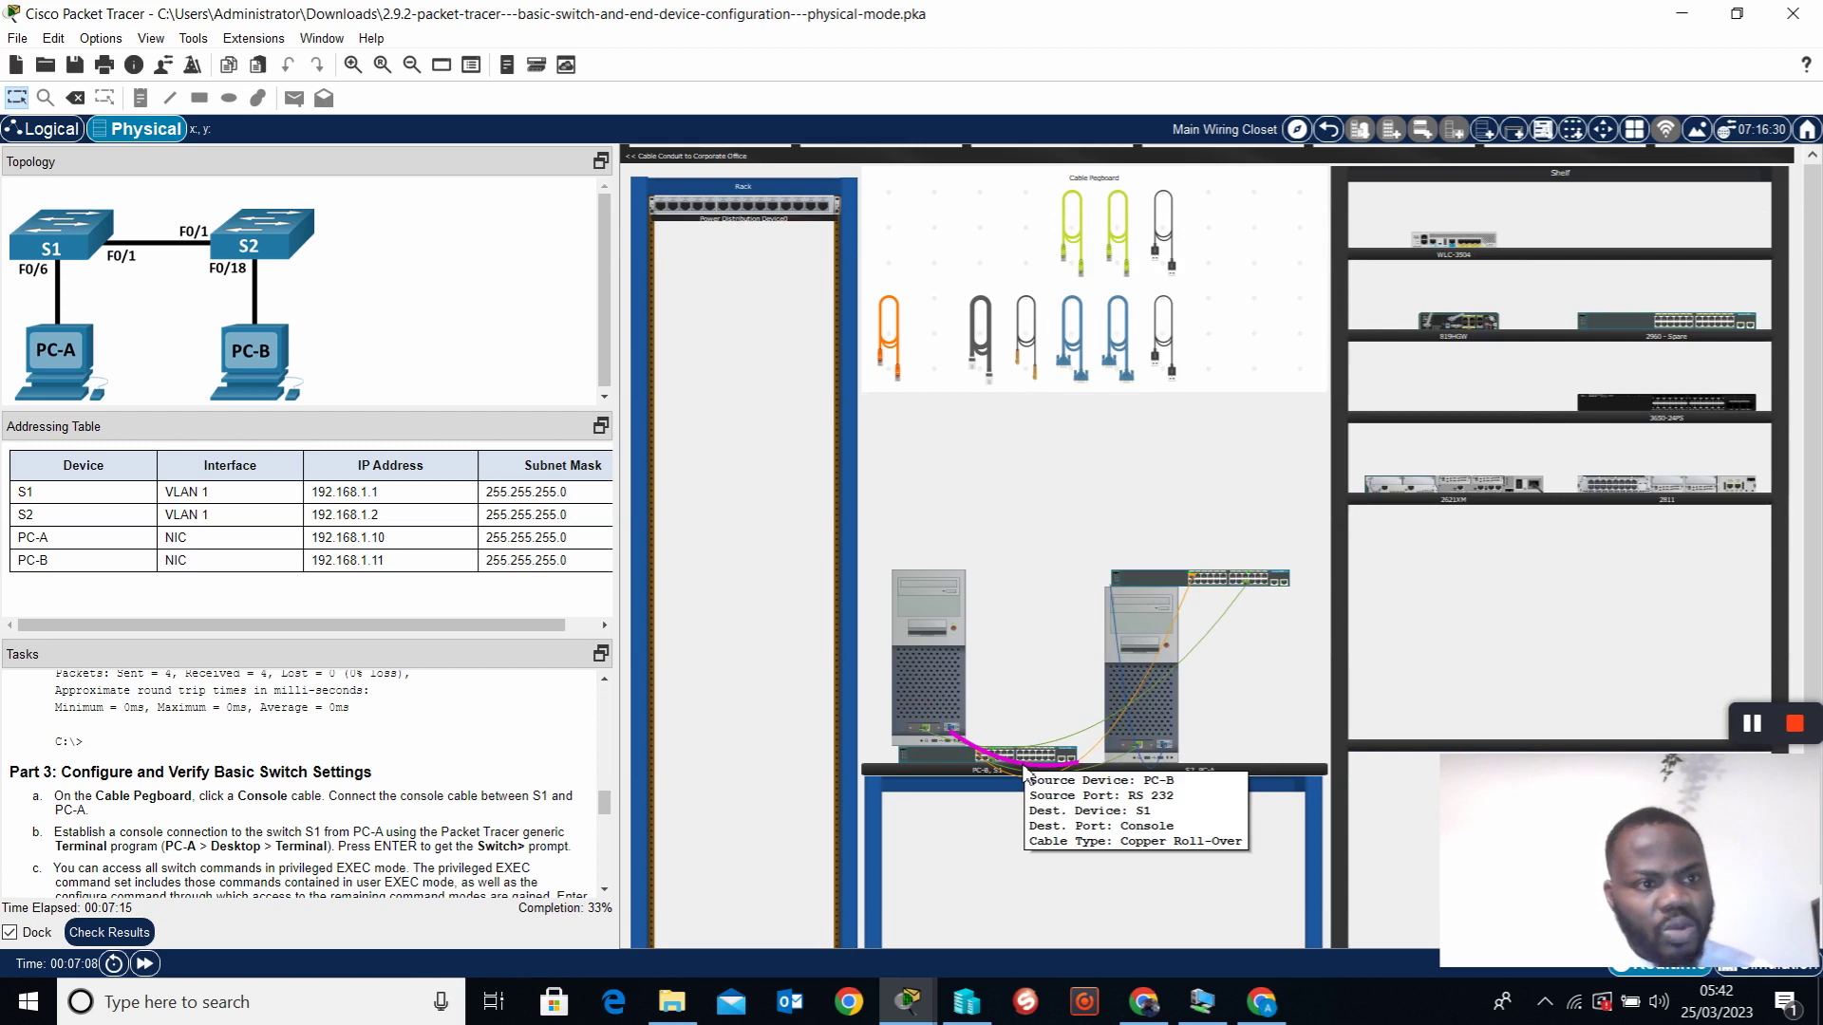
Open PC-A's Terminal with default settings and wake the switch console prompt
click(1167, 726)
click(755, 204)
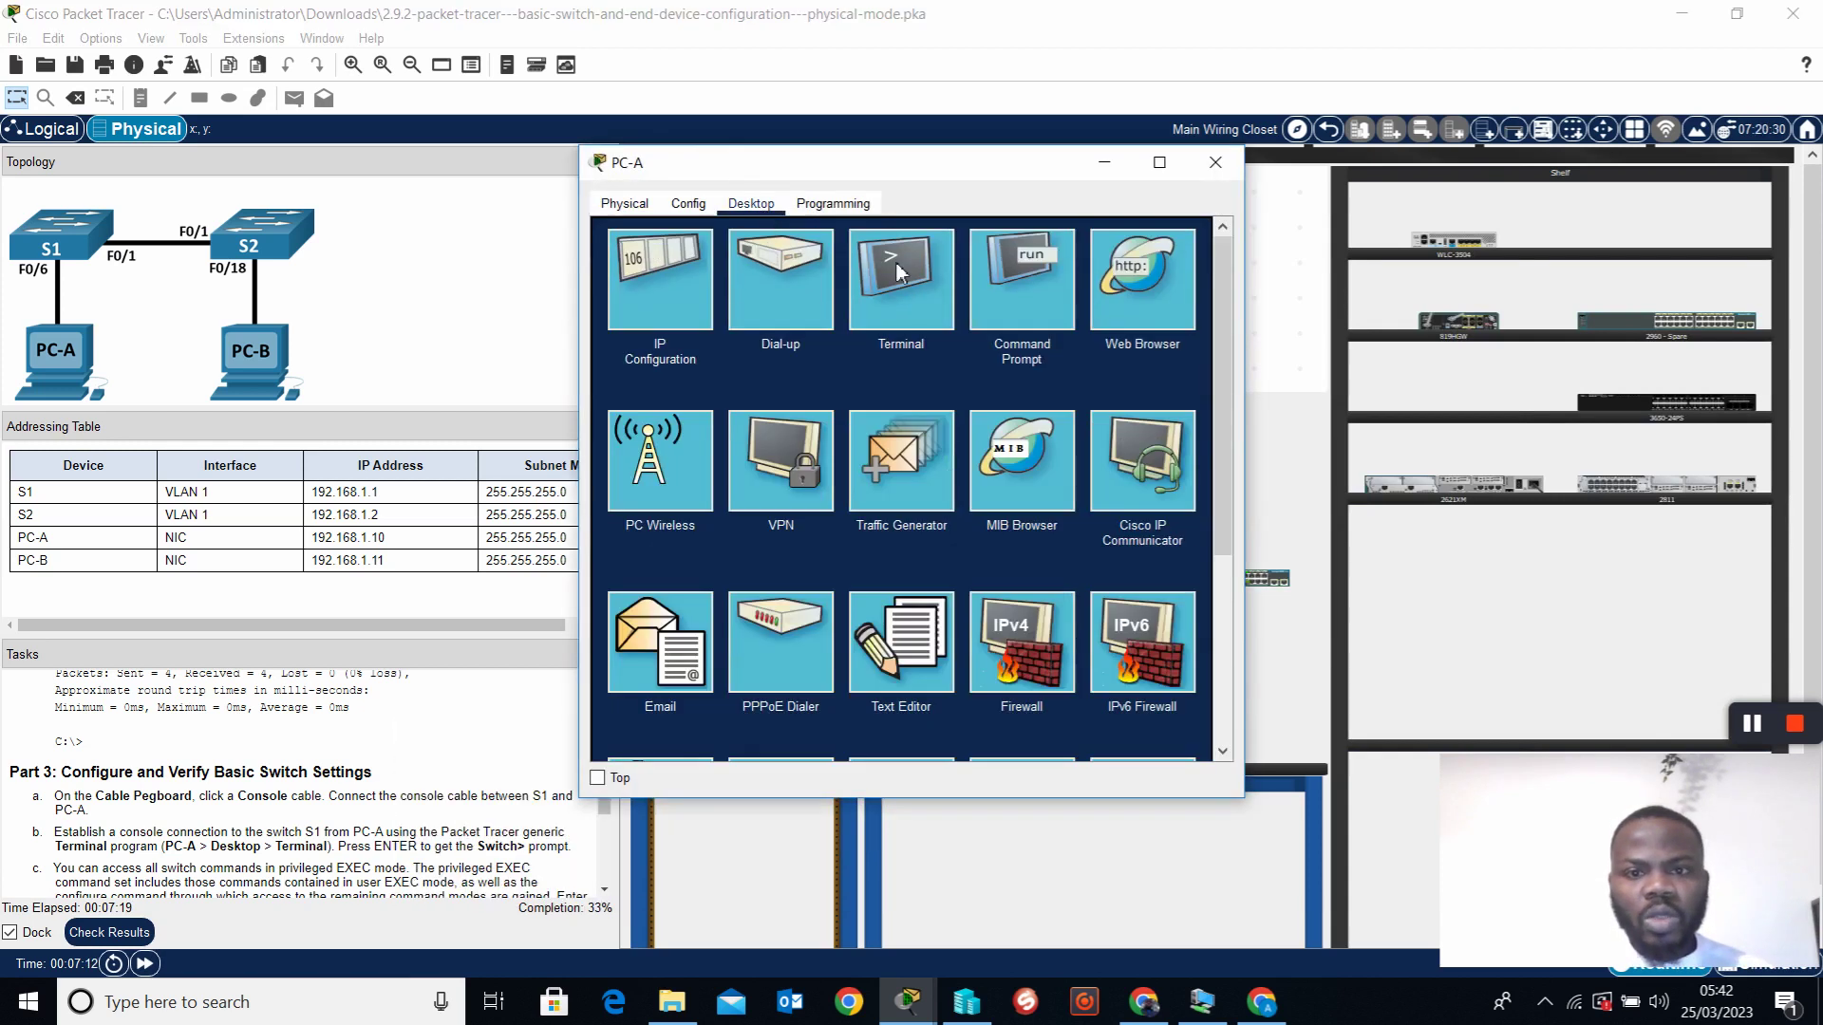
click(899, 293)
click(1168, 442)
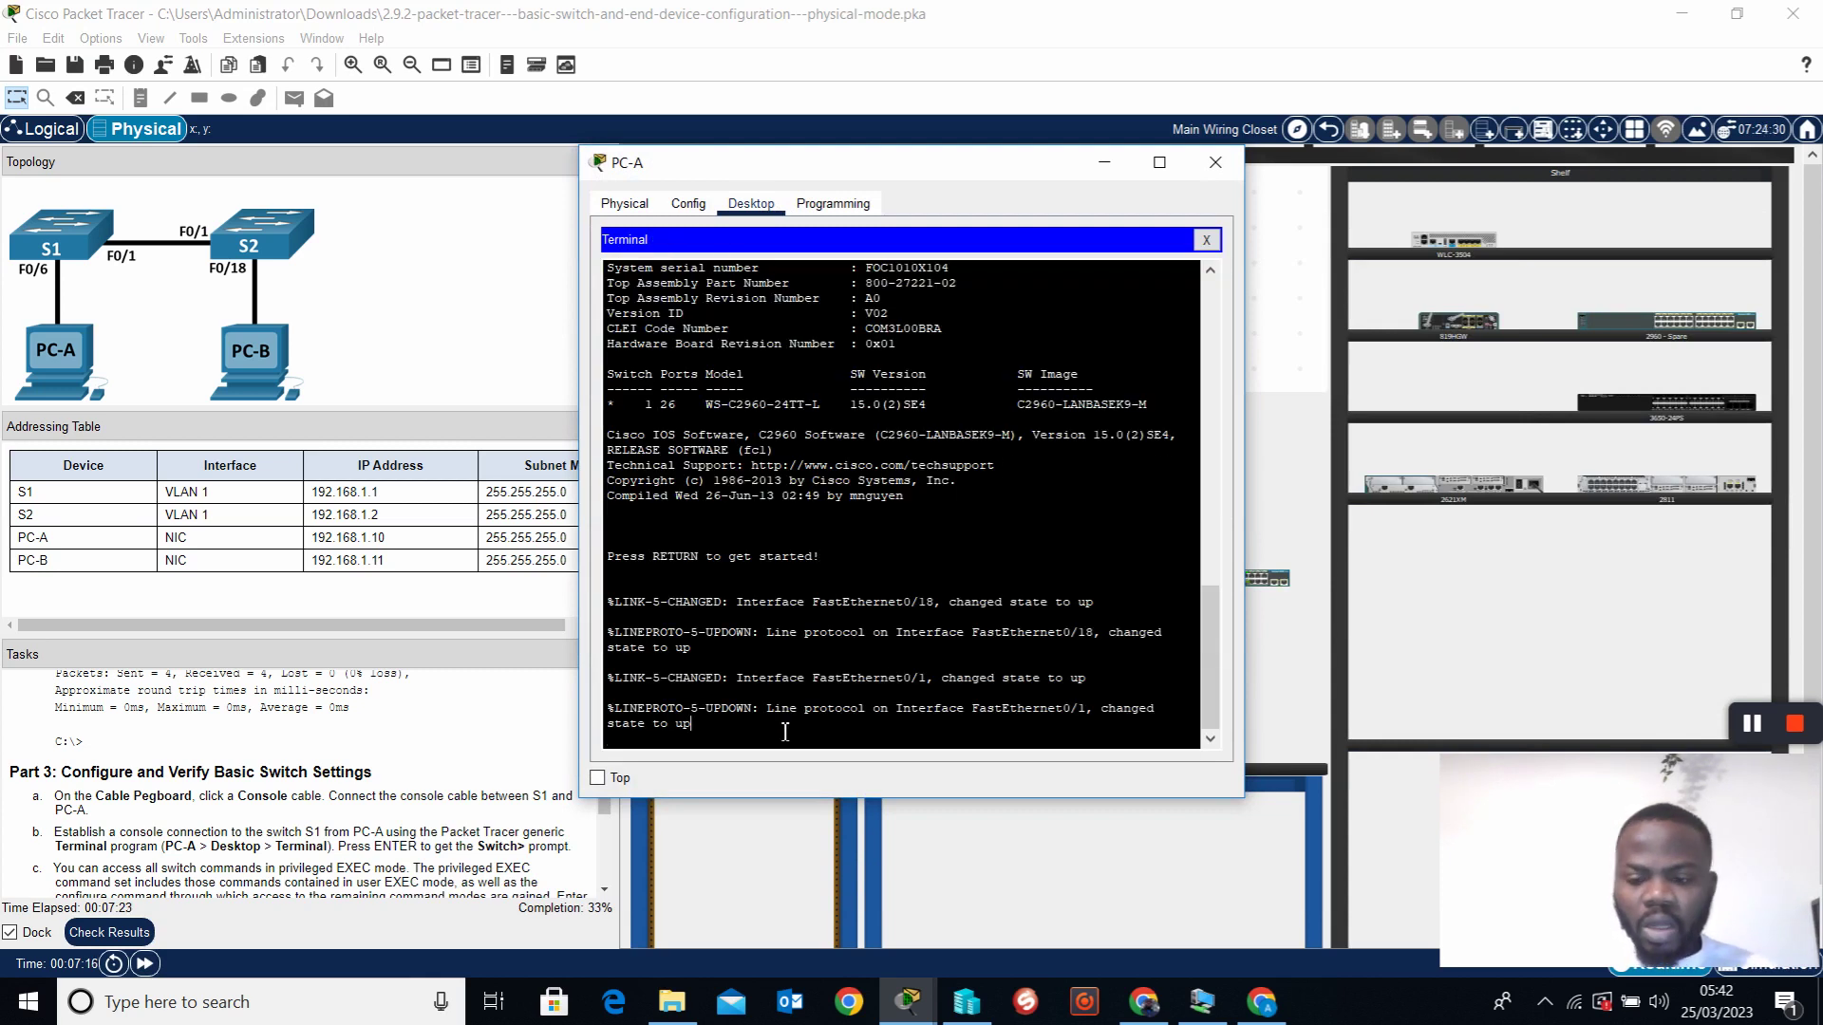
key(Return)
key(Return)
key(Return)
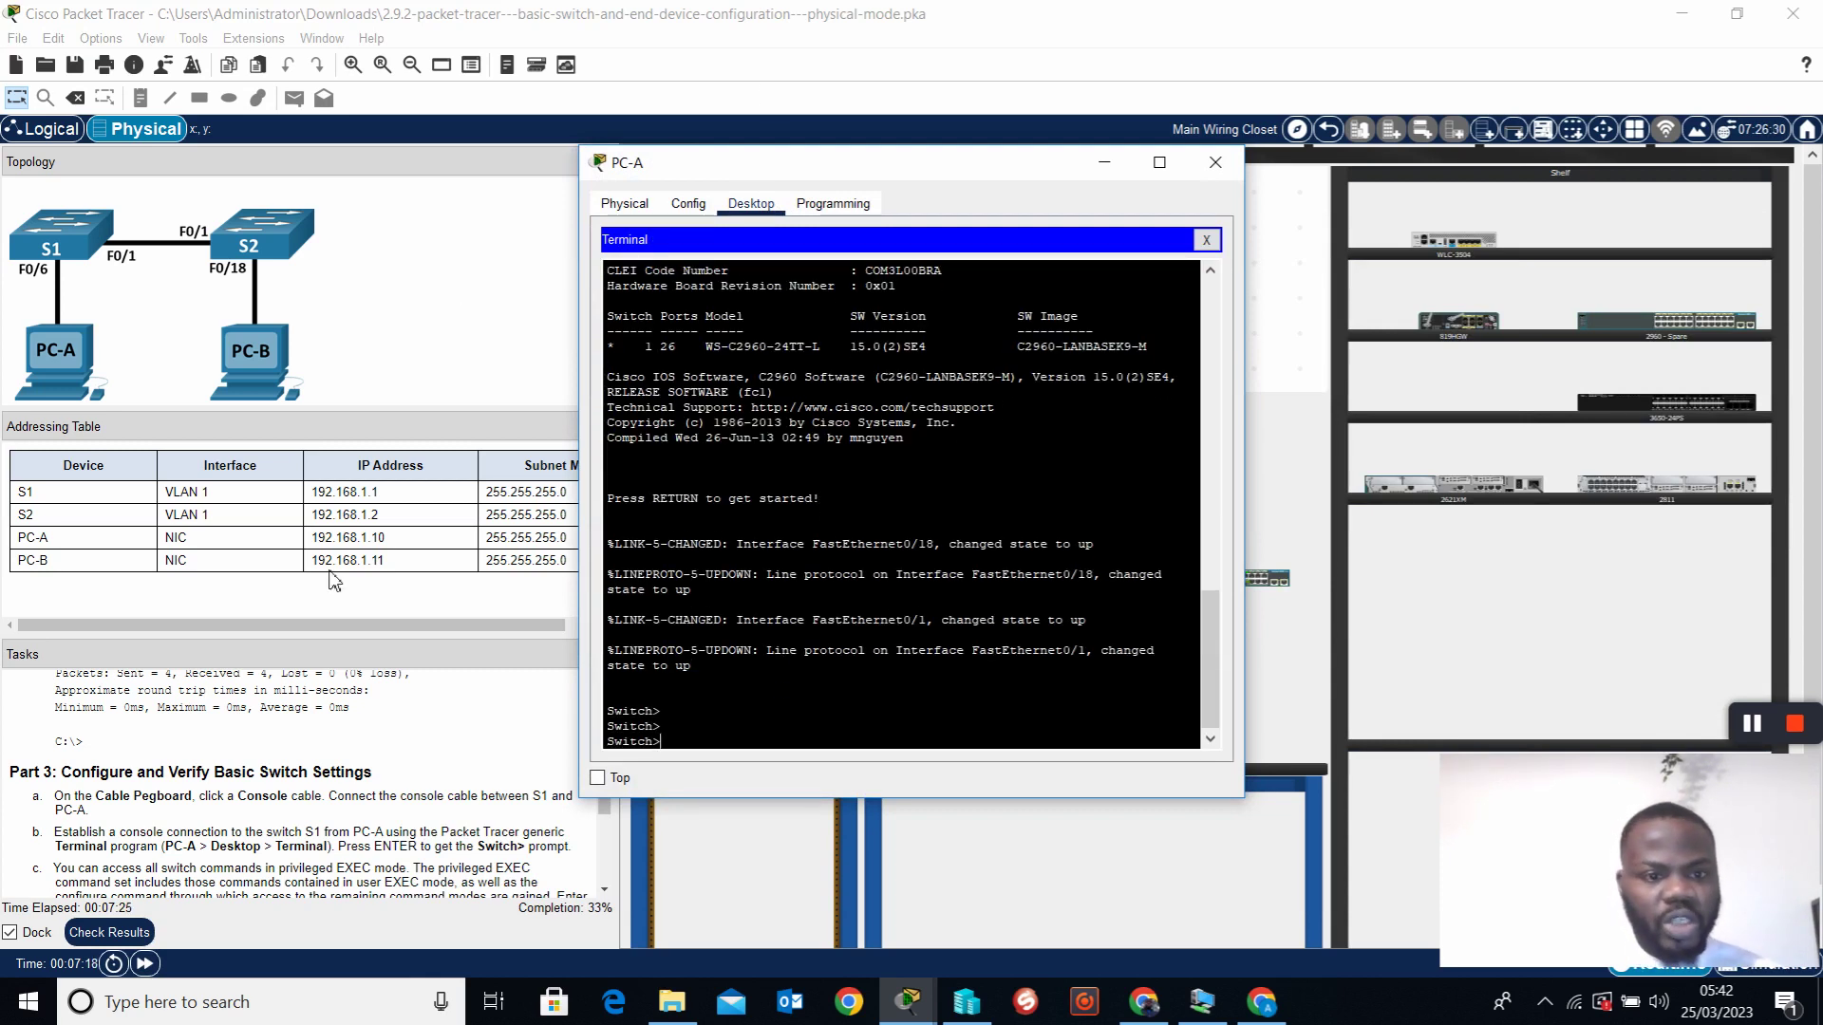
Move the terminal window right and scroll the Tasks to Part 3 steps d–i
drag(1028, 172, 1223, 182)
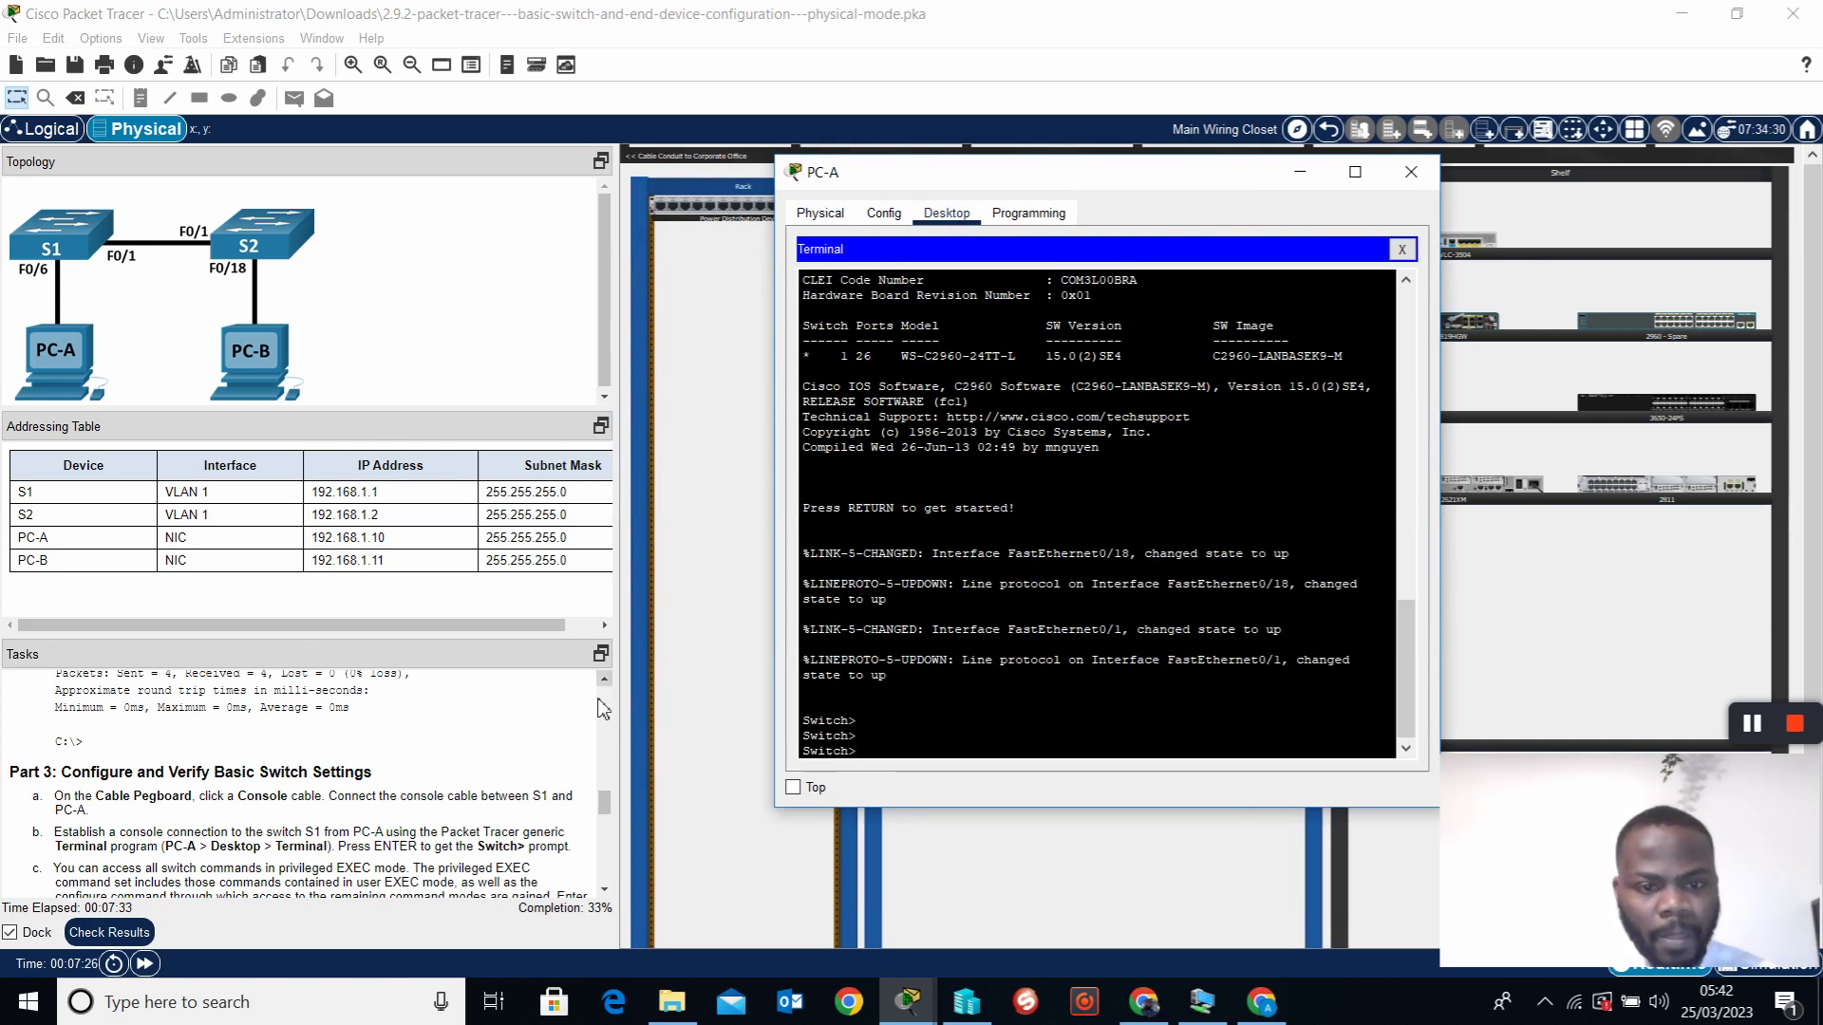
drag(607, 802, 618, 830)
drag(624, 854, 638, 818)
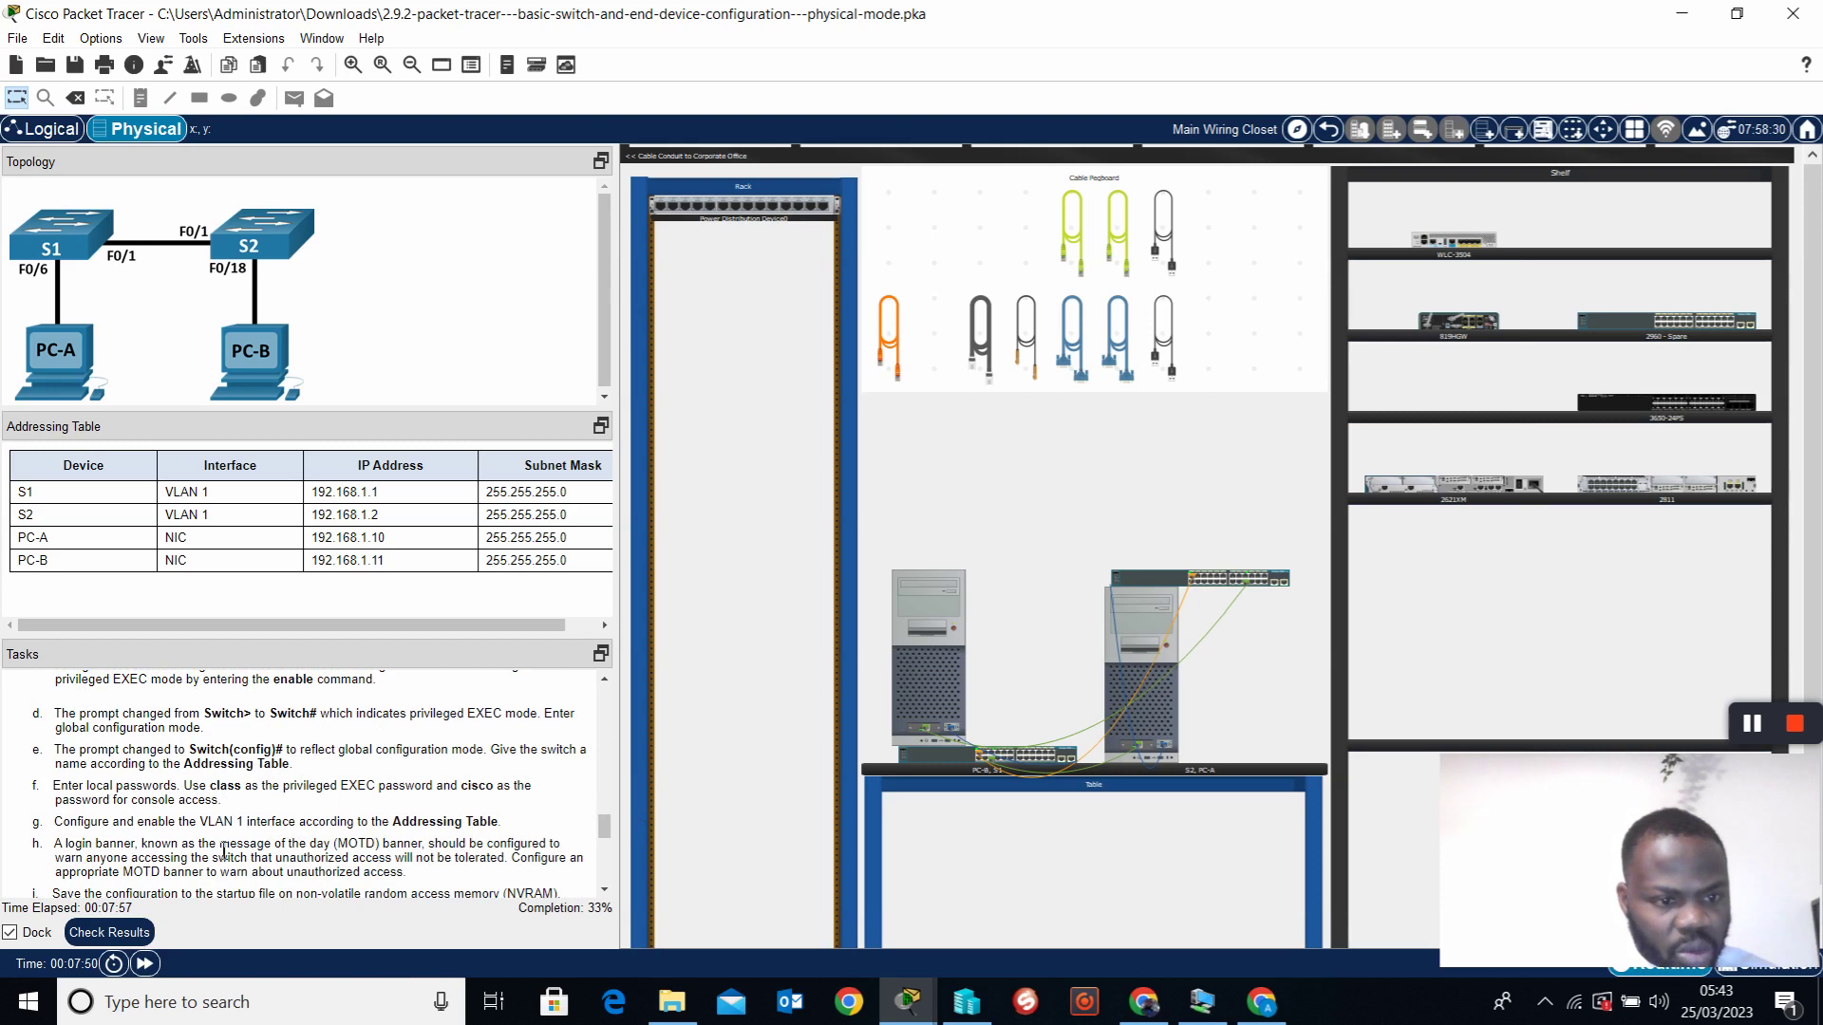
Scroll the Tasks pane to steps g–n and select the PC-B tower
drag(606, 830, 607, 840)
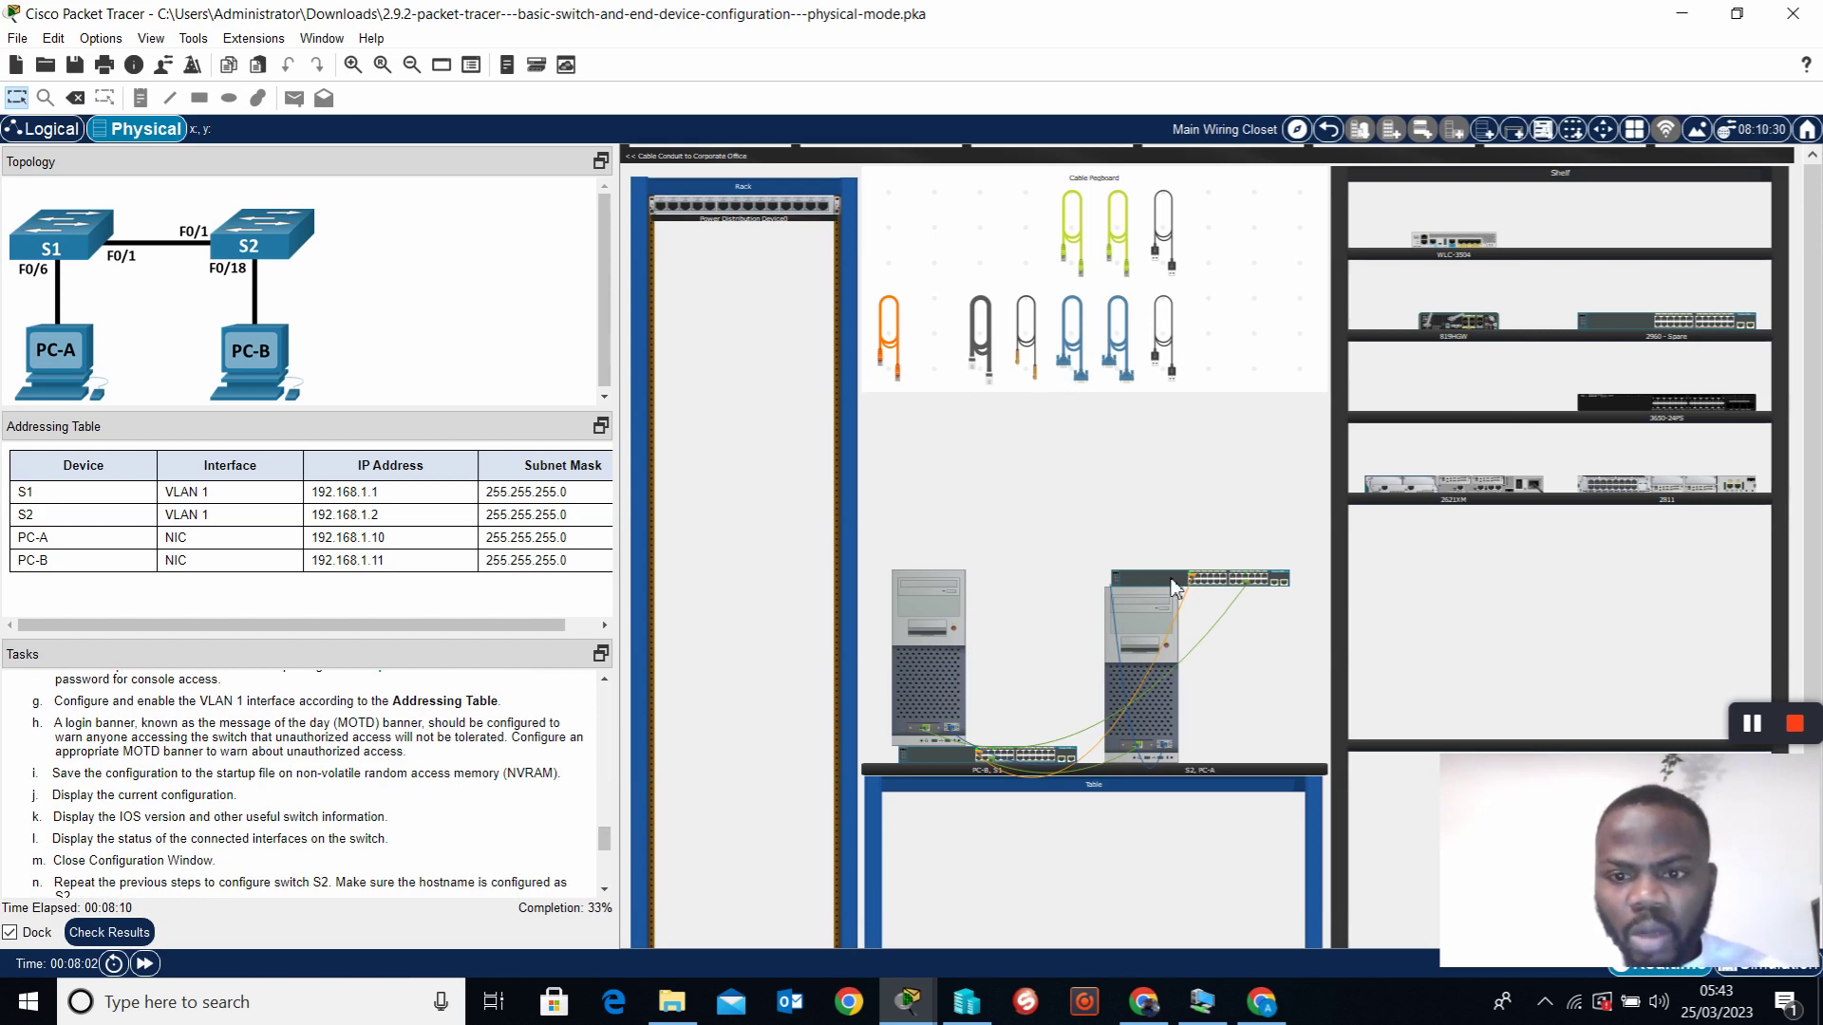
click(939, 659)
Connect PC-B's Terminal with default settings and bring up the Switch> prompt
click(729, 201)
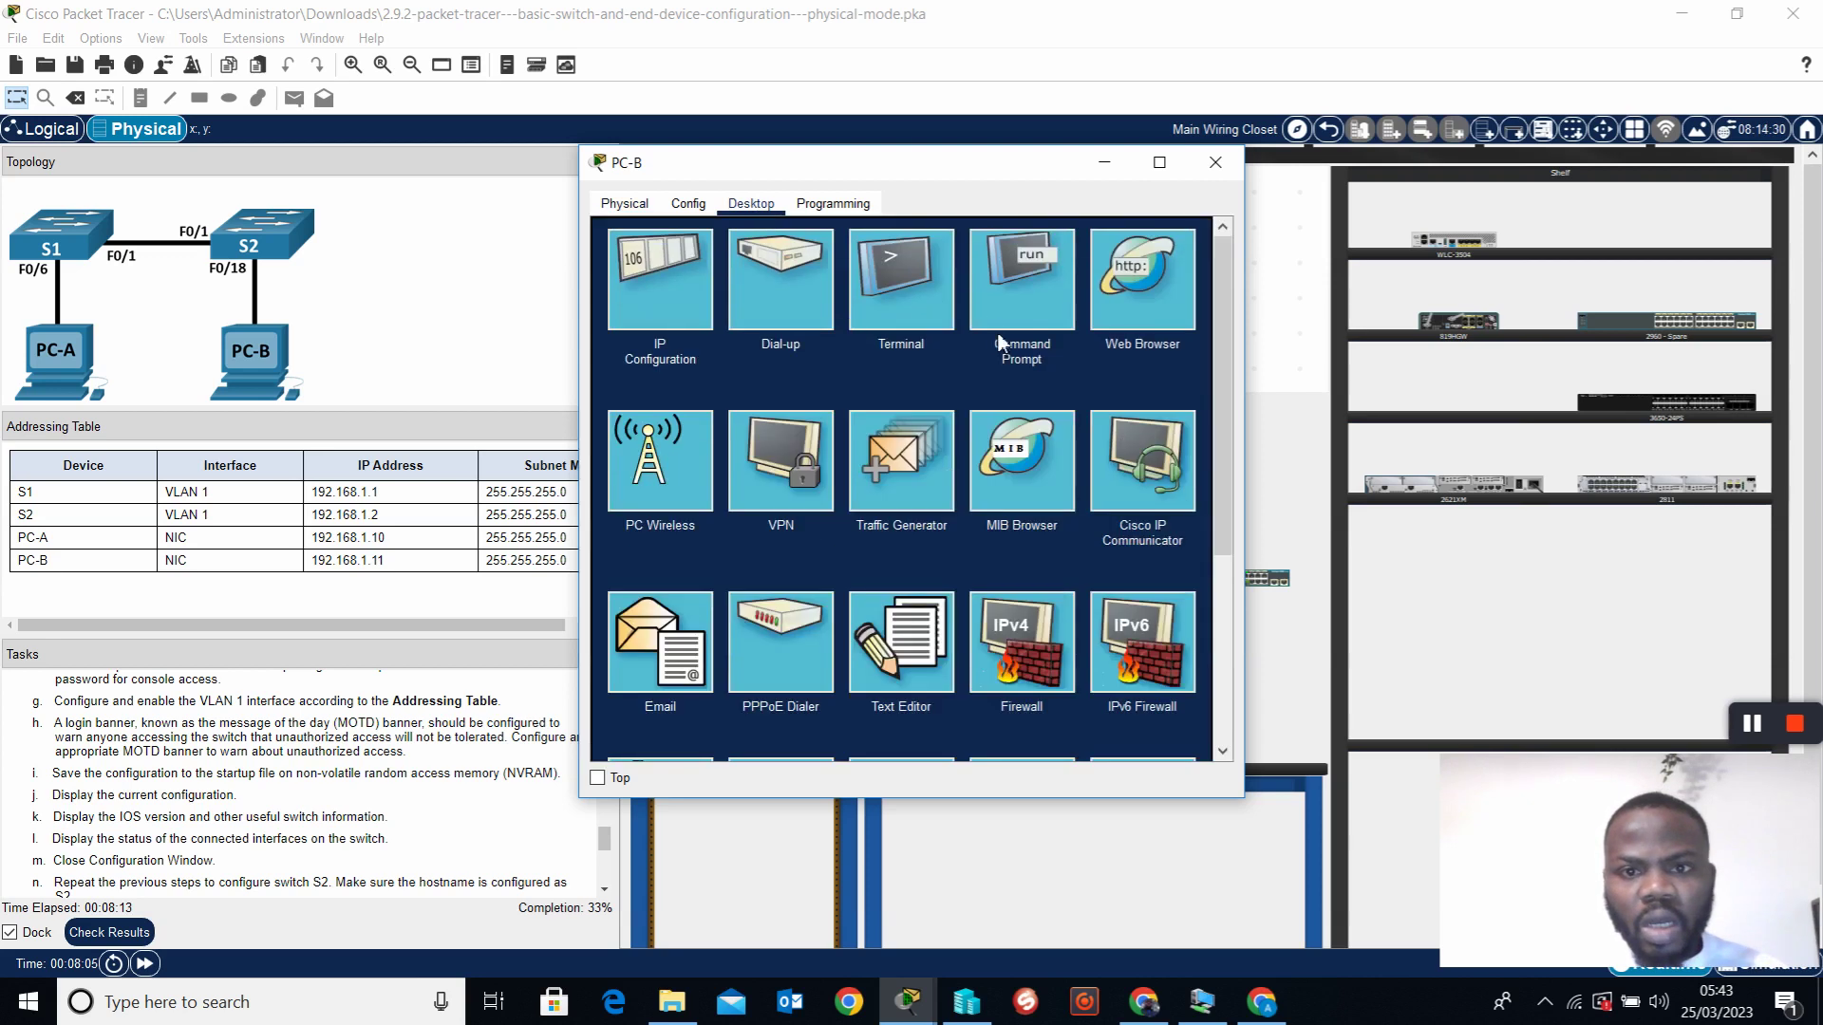
click(913, 290)
click(1168, 429)
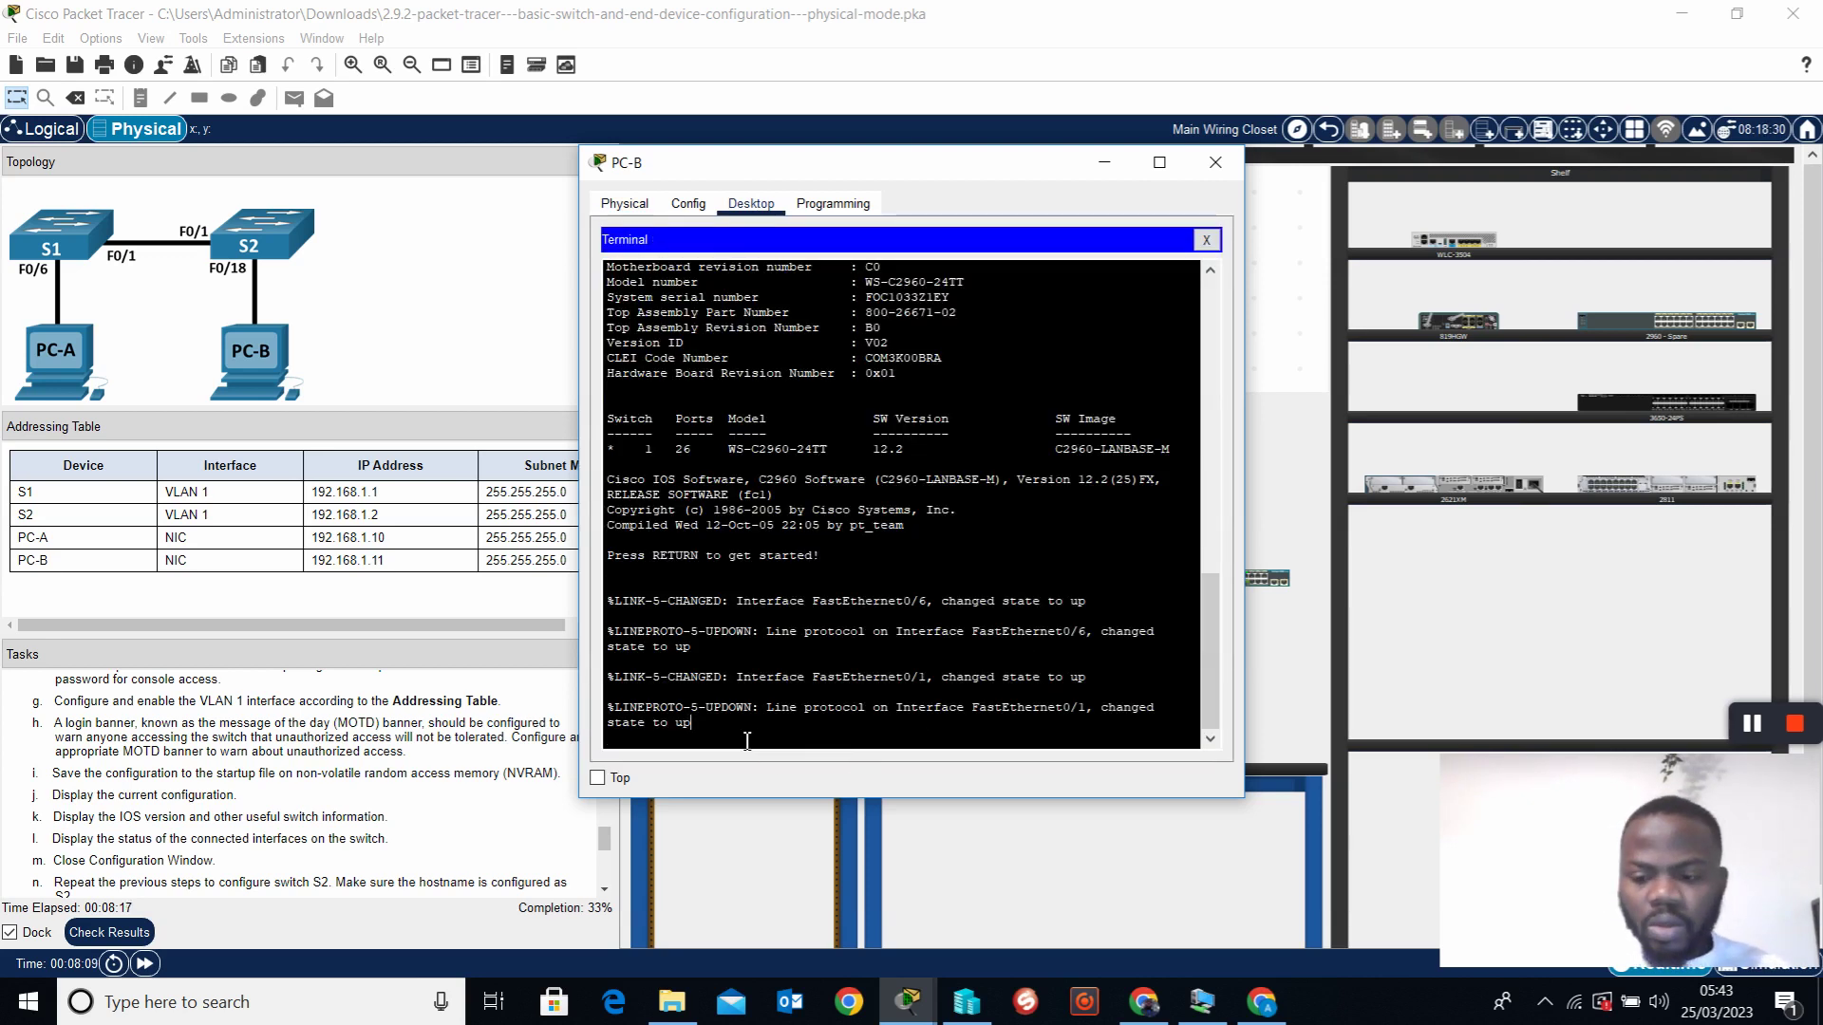
key(Return)
key(Return)
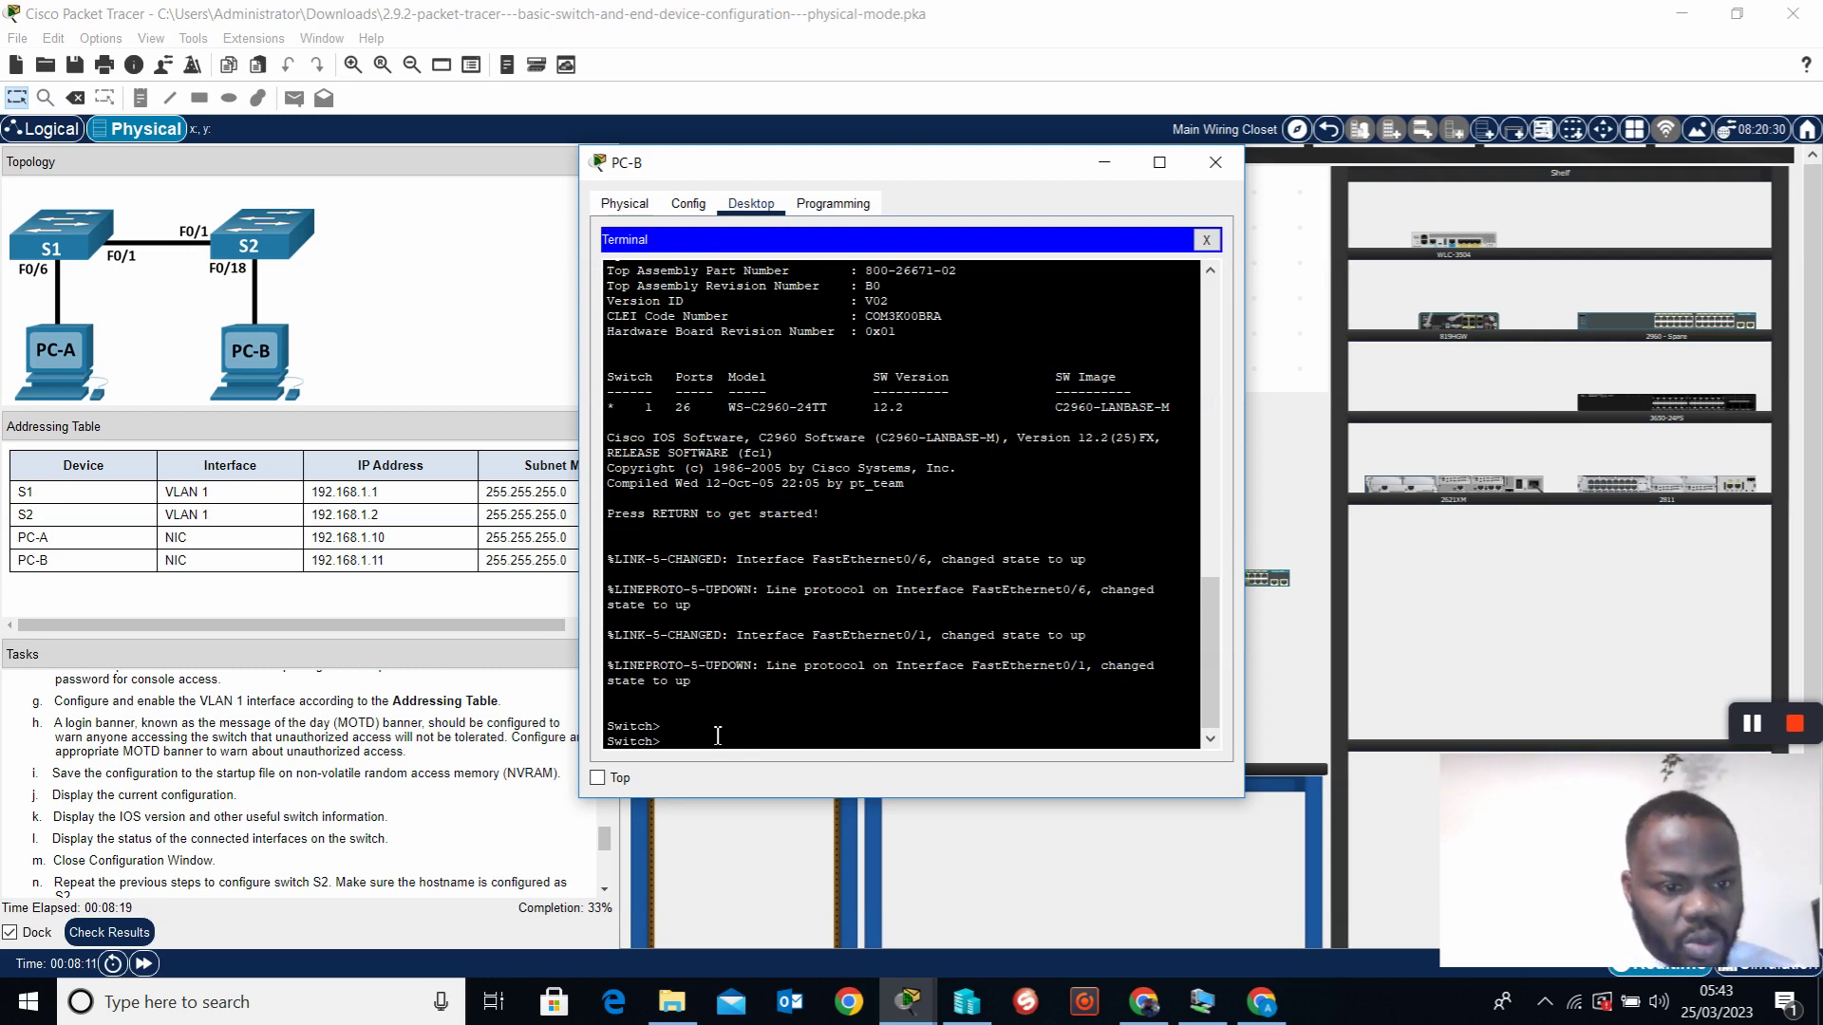
text(en)
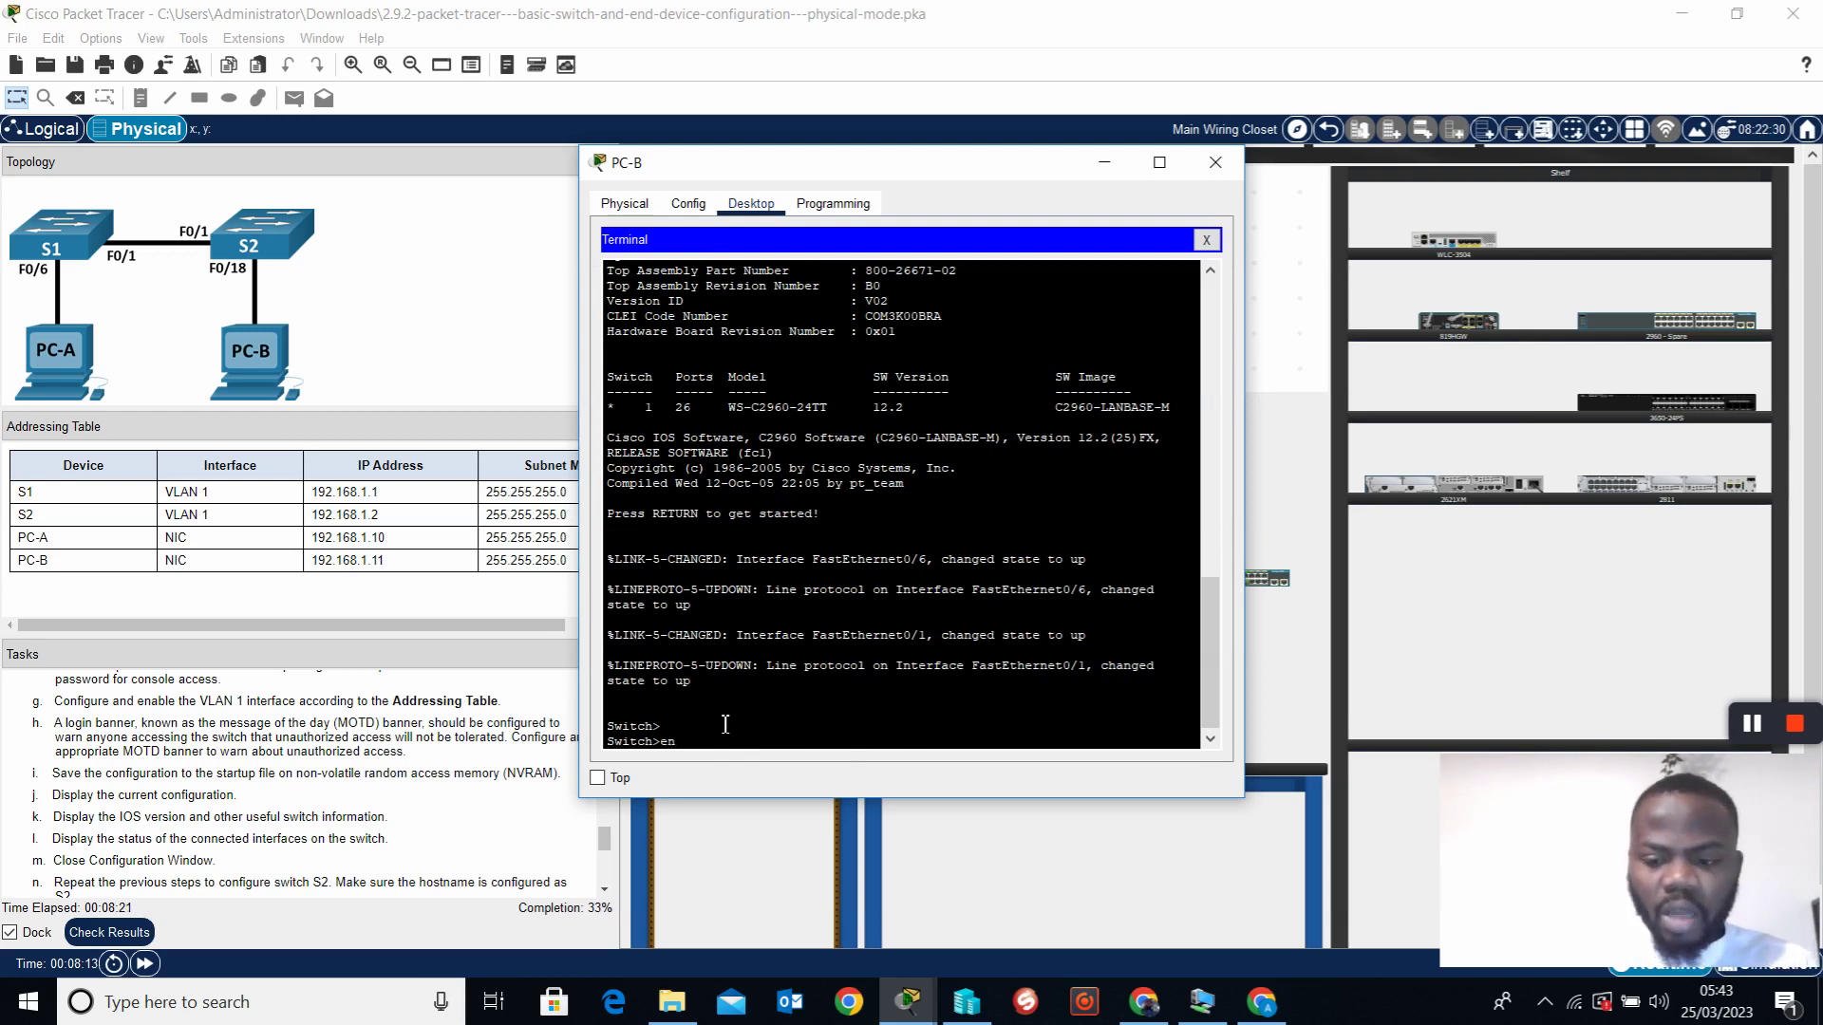
key(BackSpace)
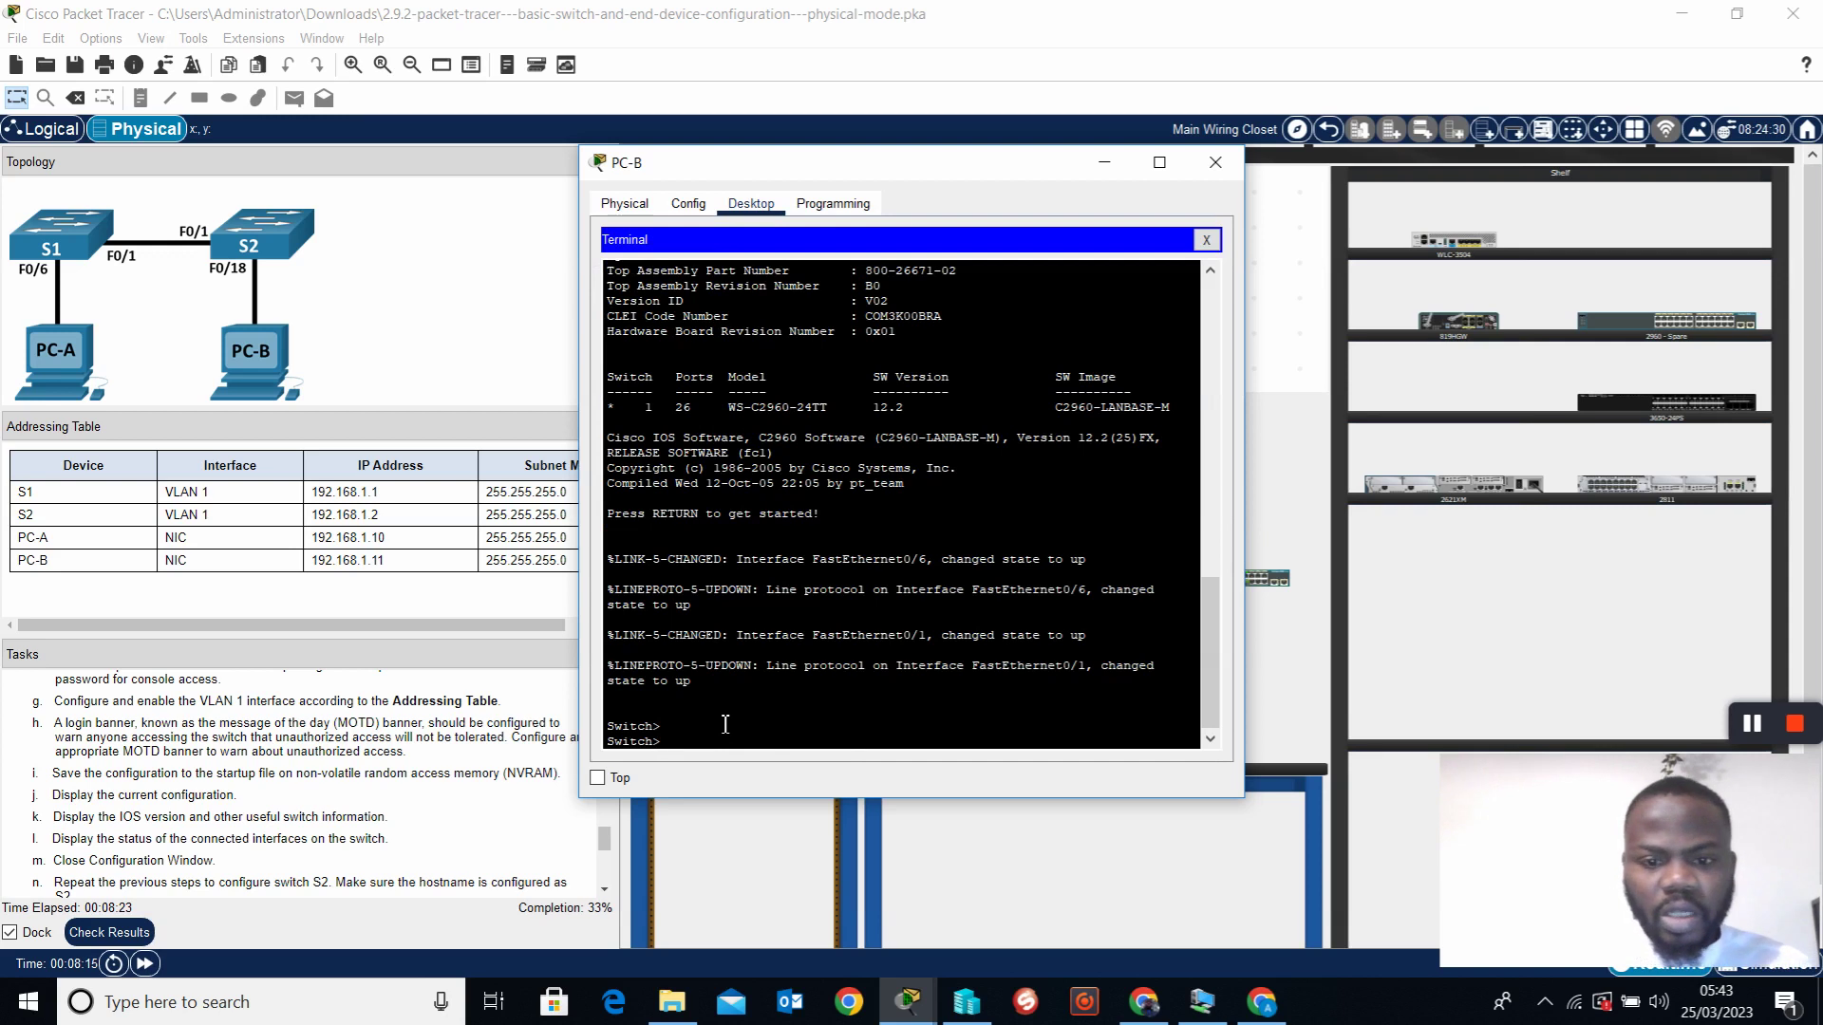
Launch Notepad from Windows search and position its window
click(397, 1014)
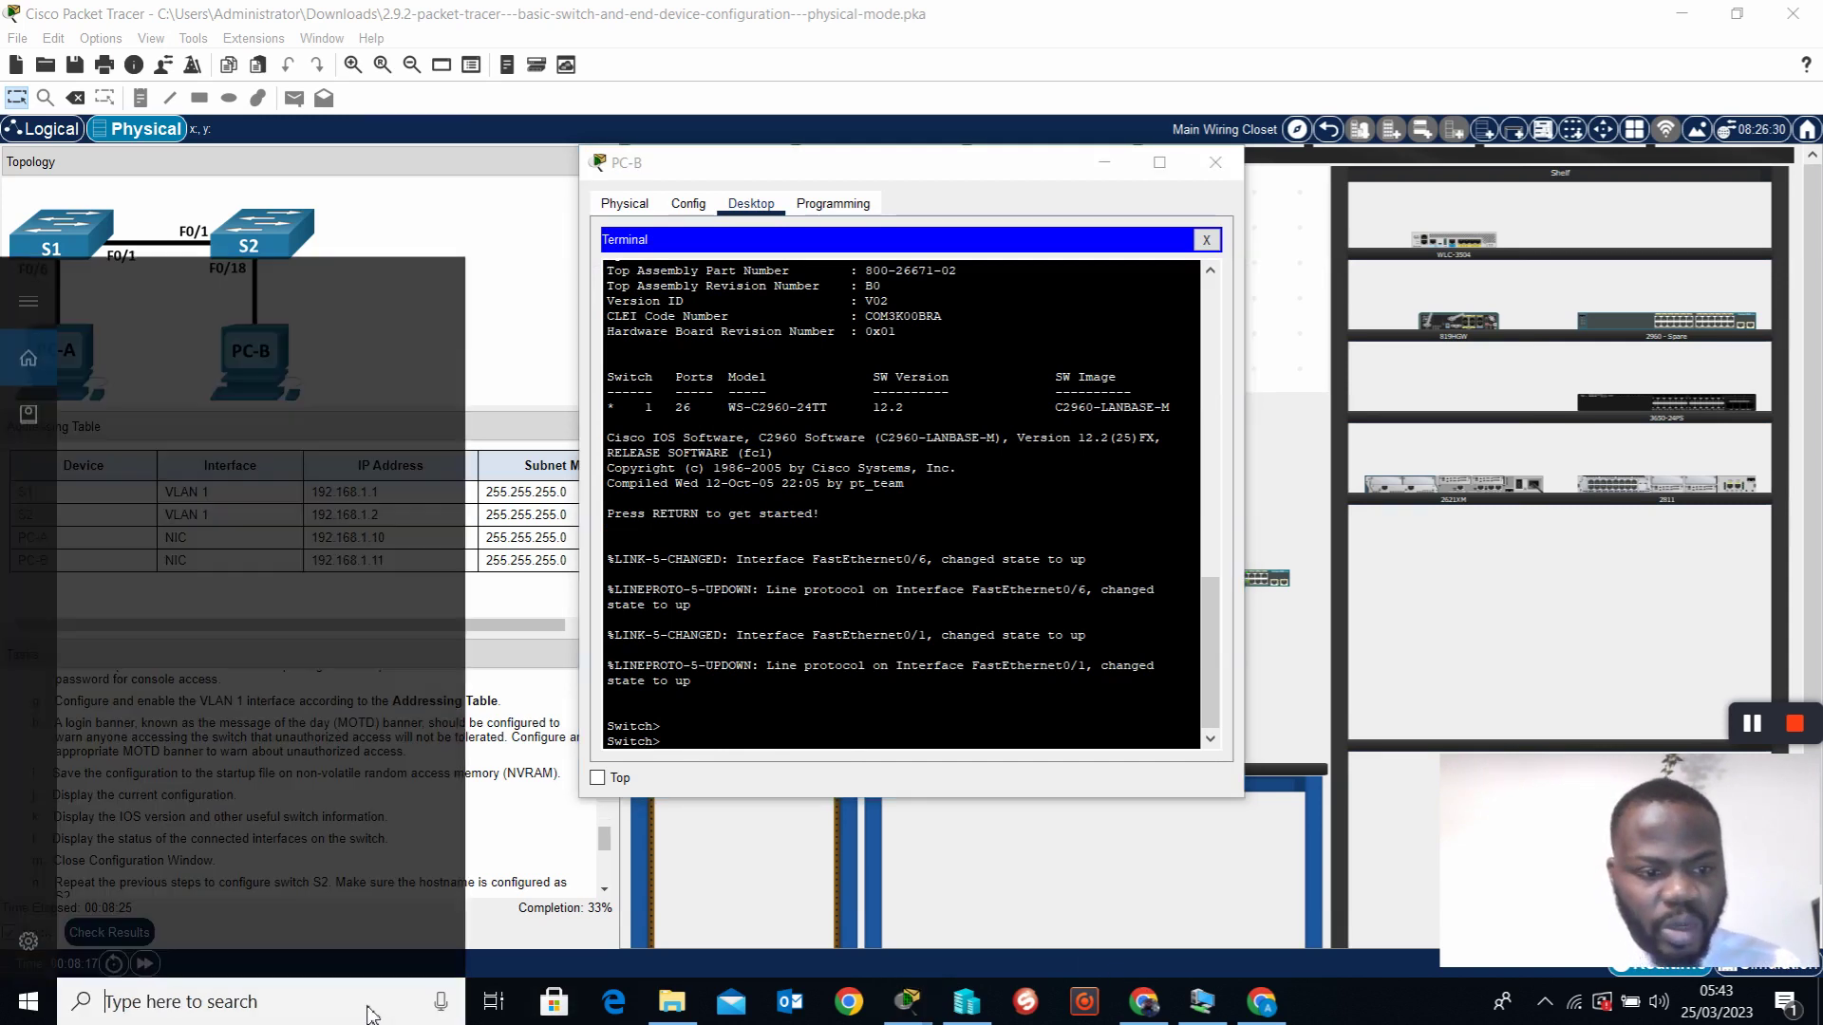
text(note)
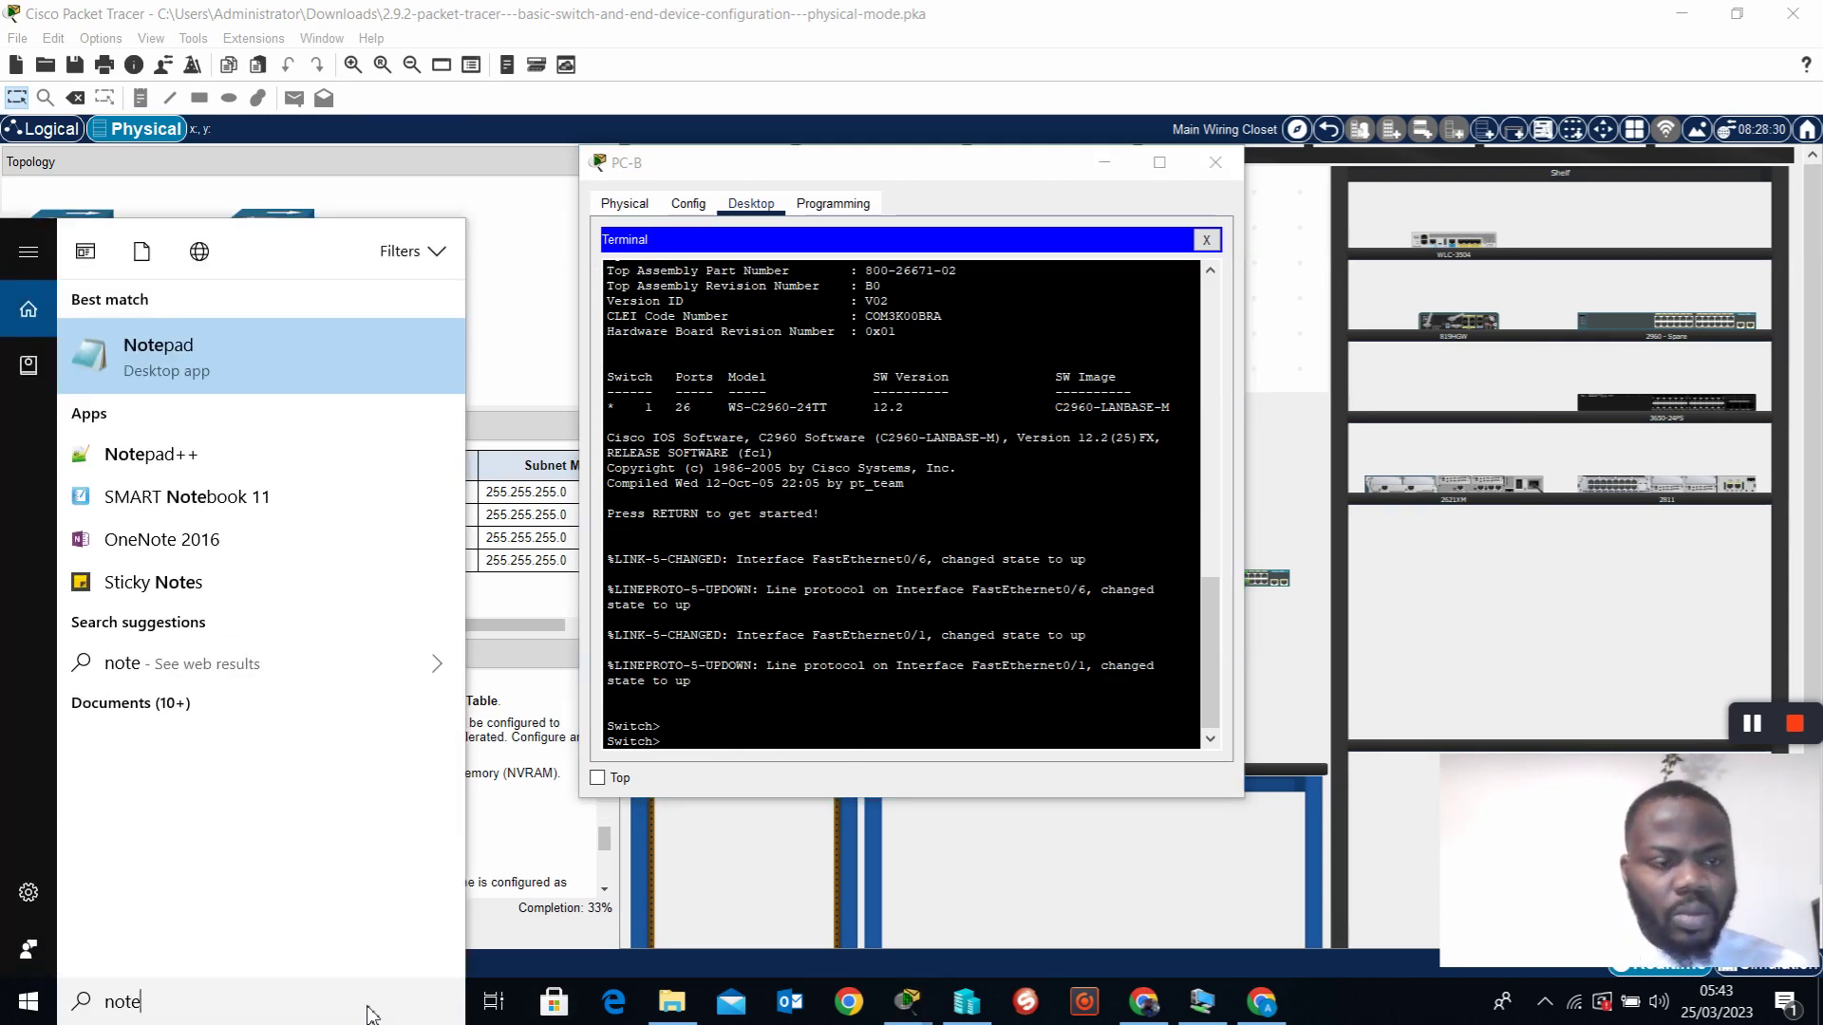
click(361, 353)
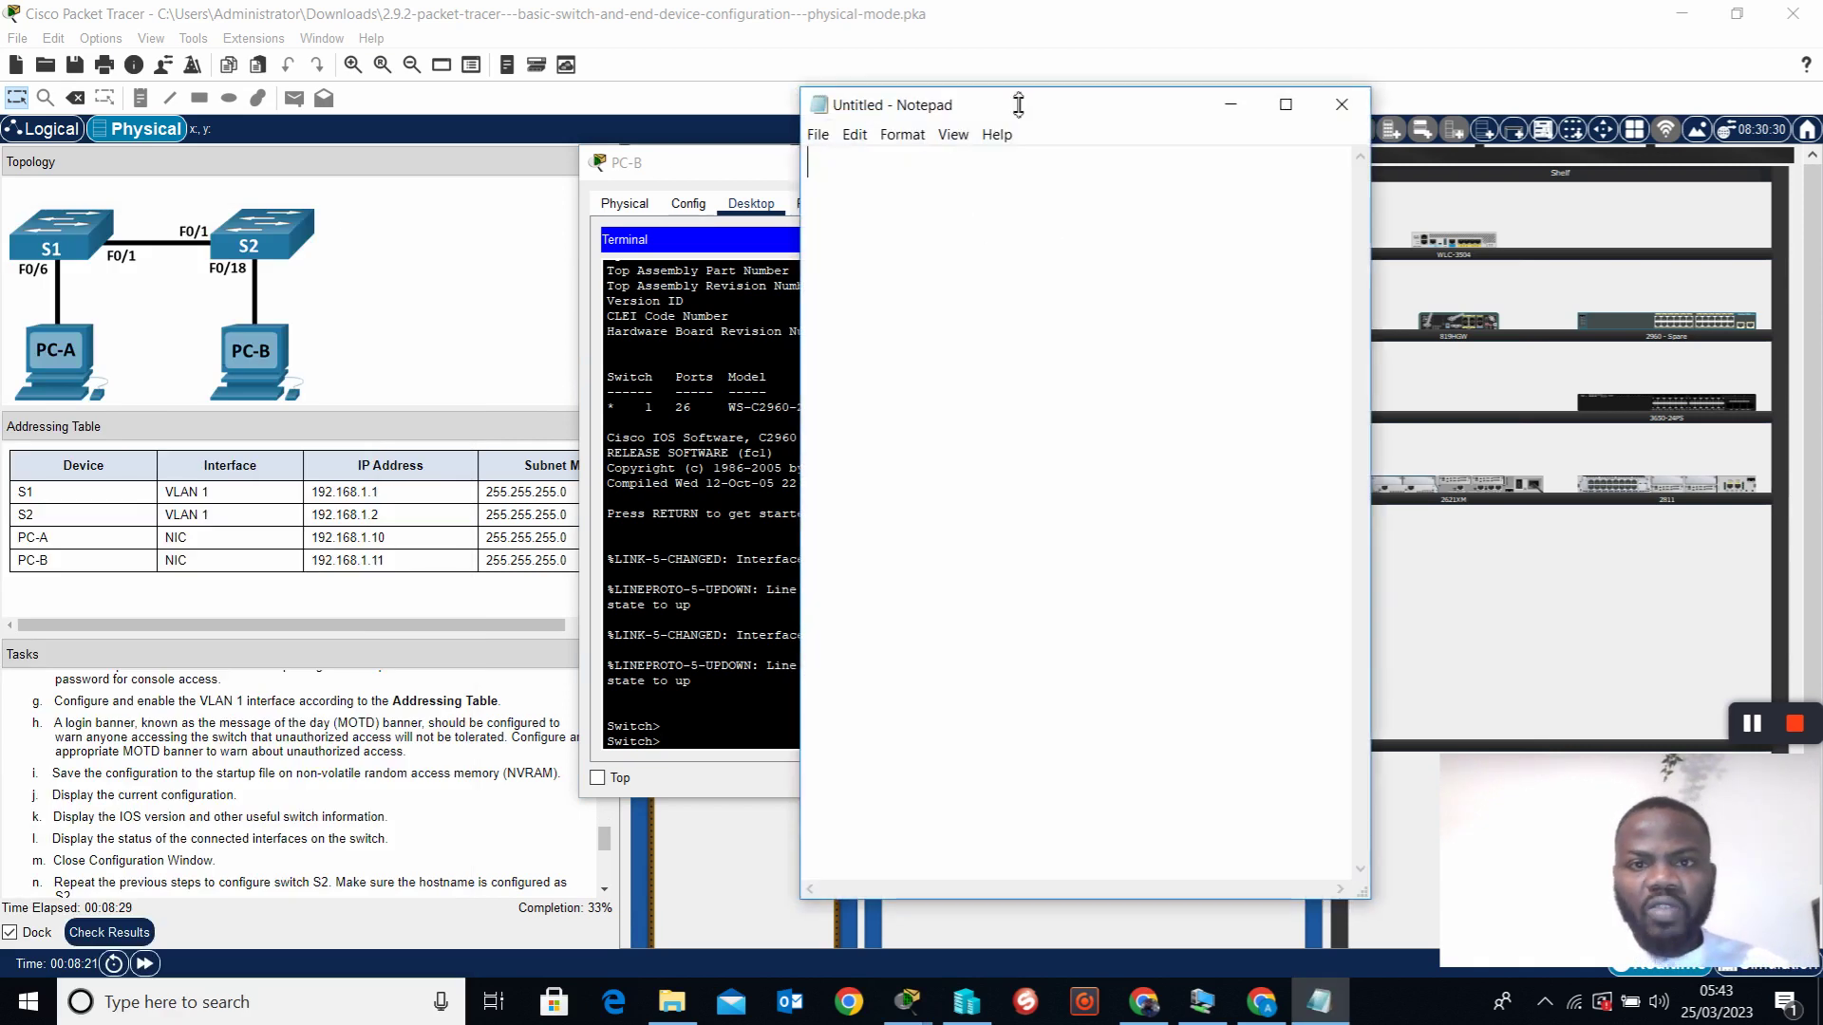
drag(1014, 102, 1058, 91)
Write en, conf t and banner motd $ Authorized Access Only $ lines
key(Return)
text(en )
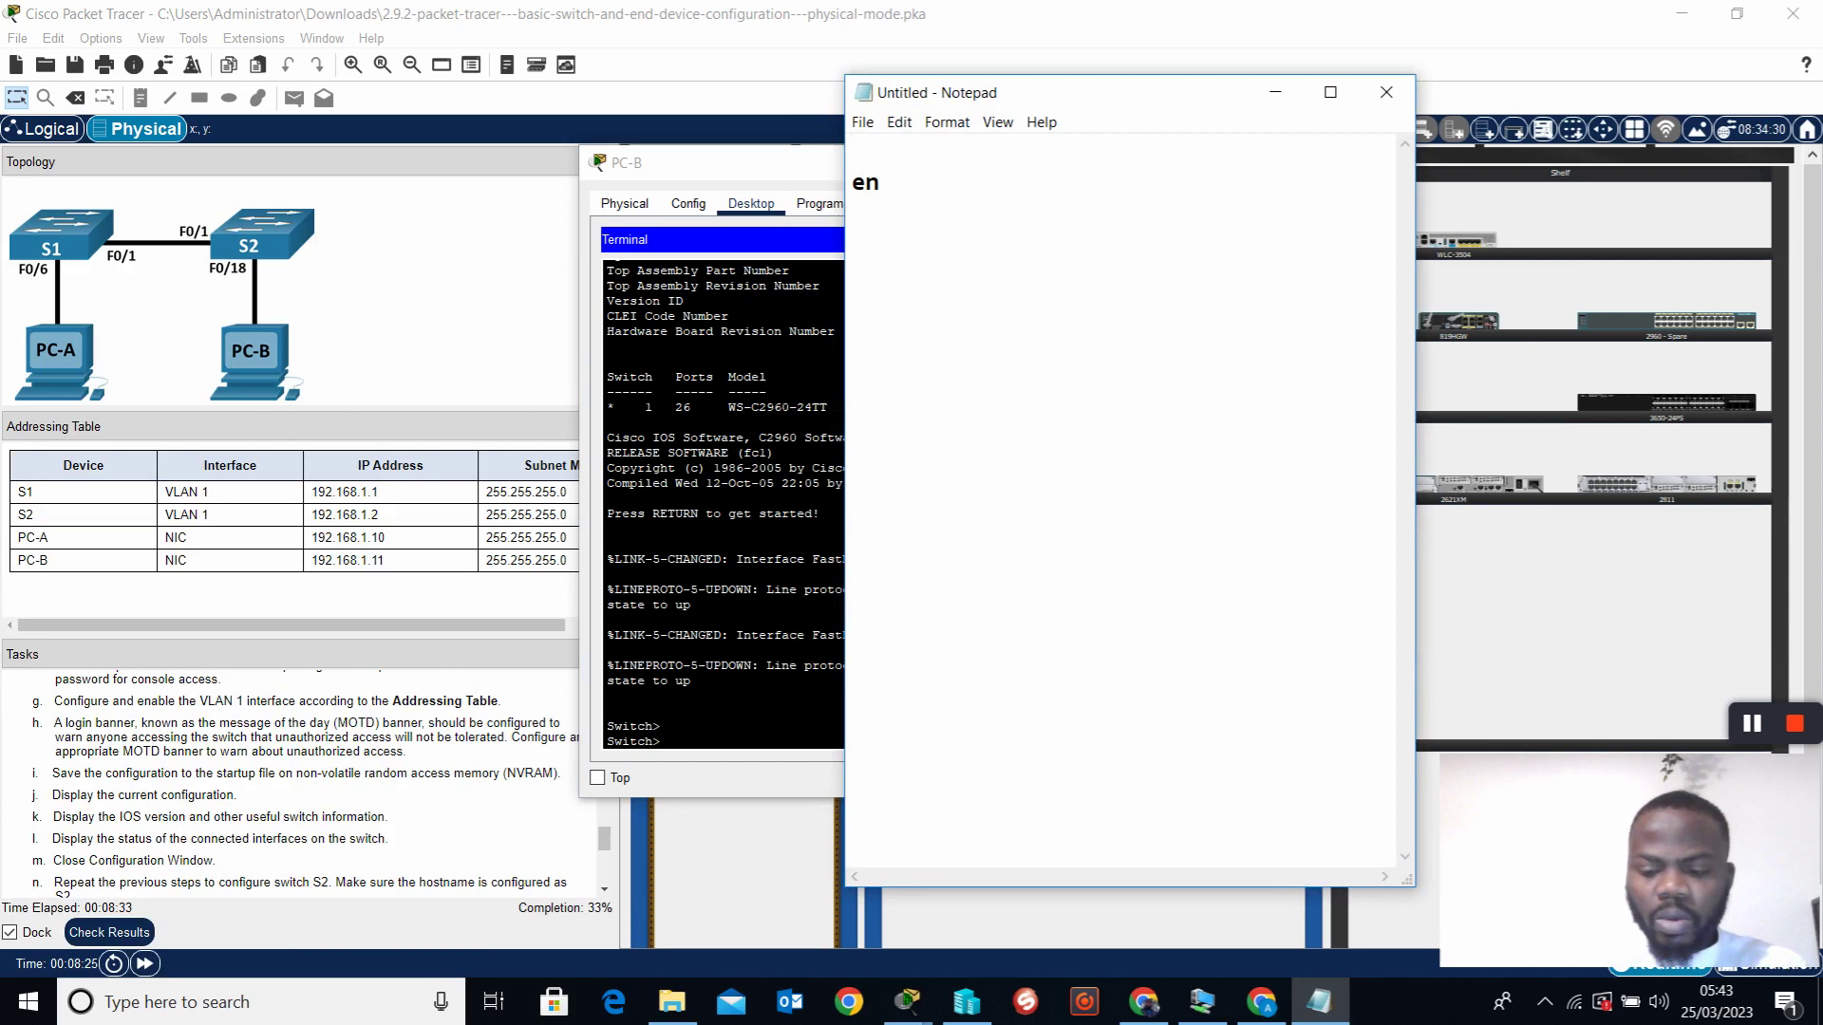
text(o)
key(BackSpace)
text(conf t)
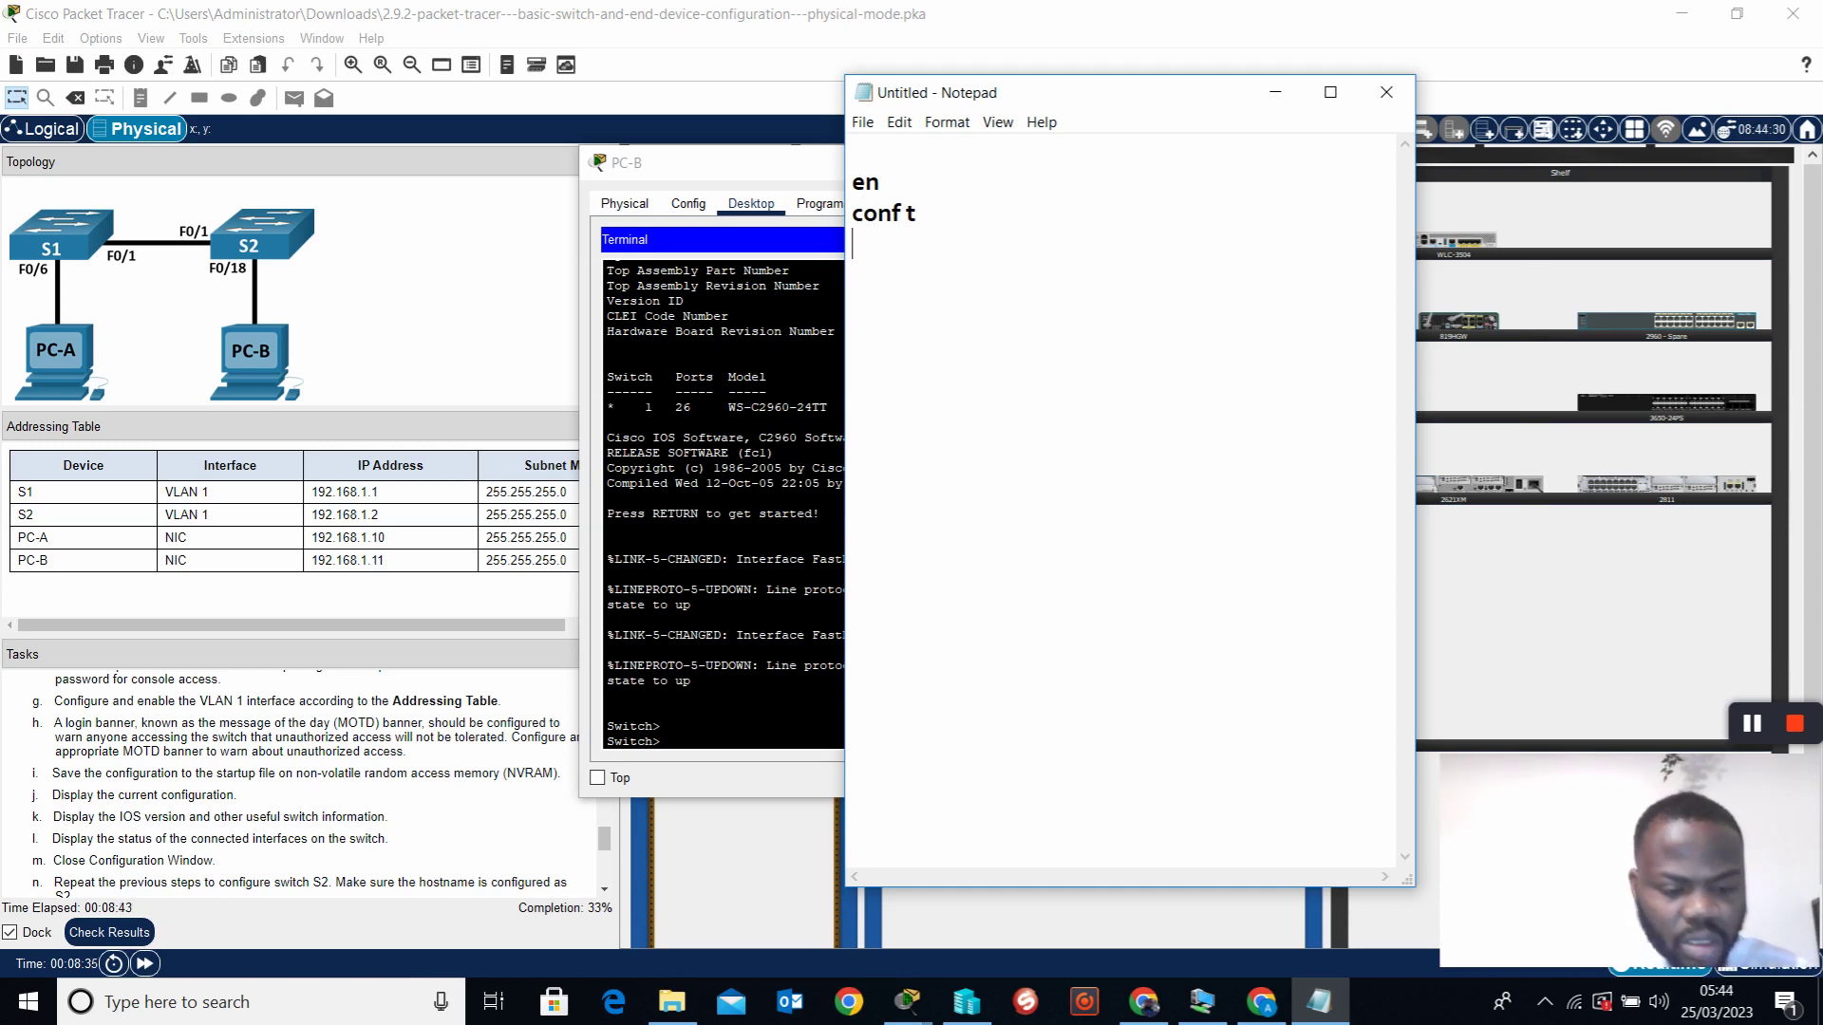
text(banner motd)
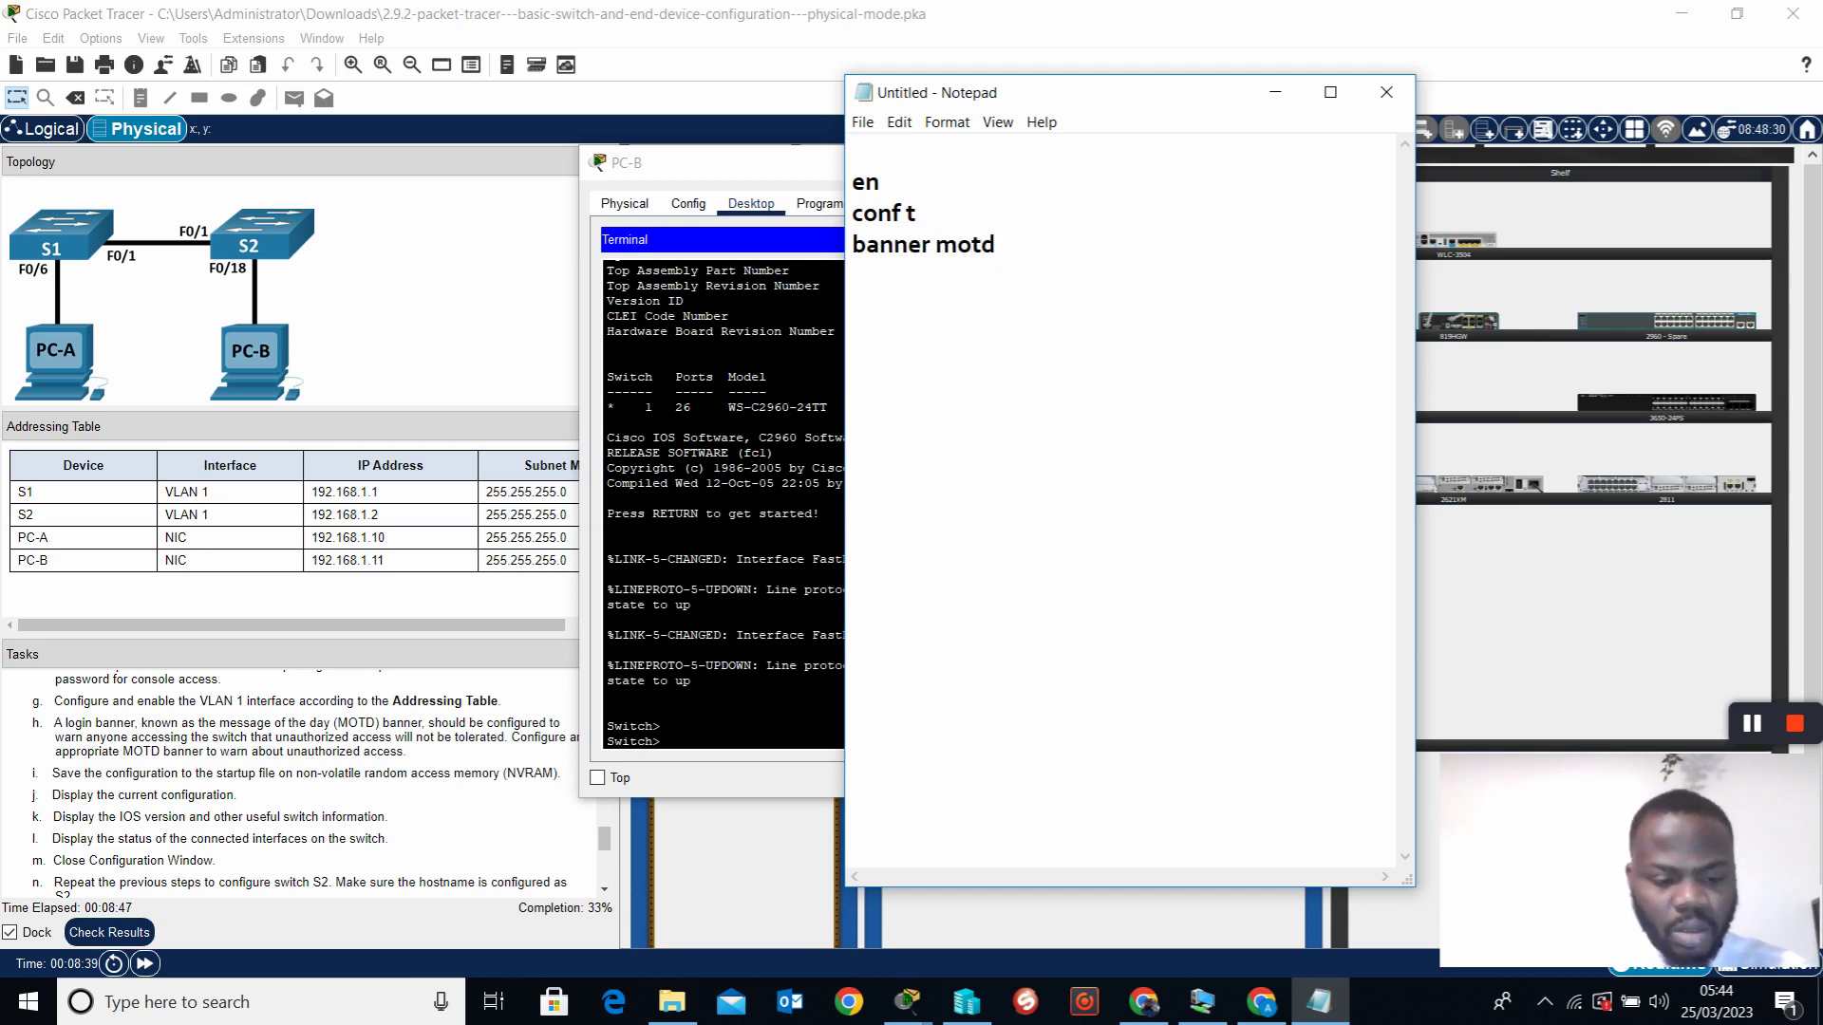
text( $ Auth)
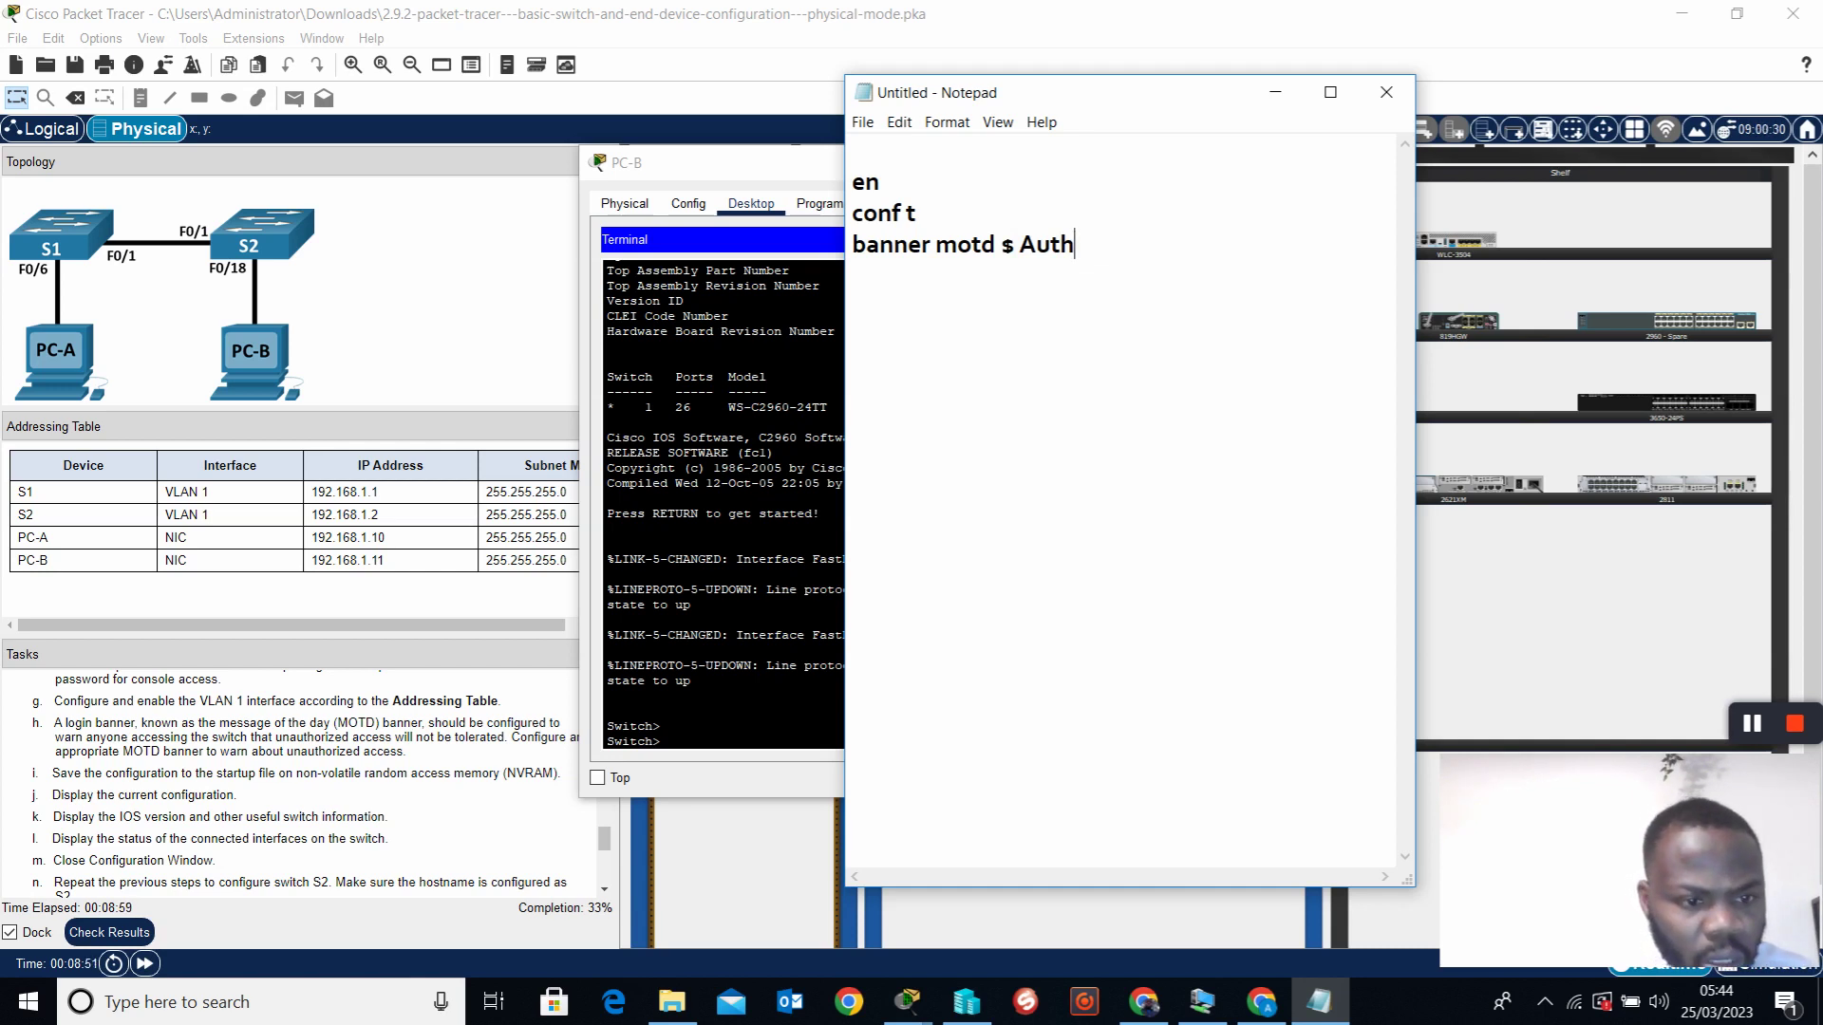
text(ori)
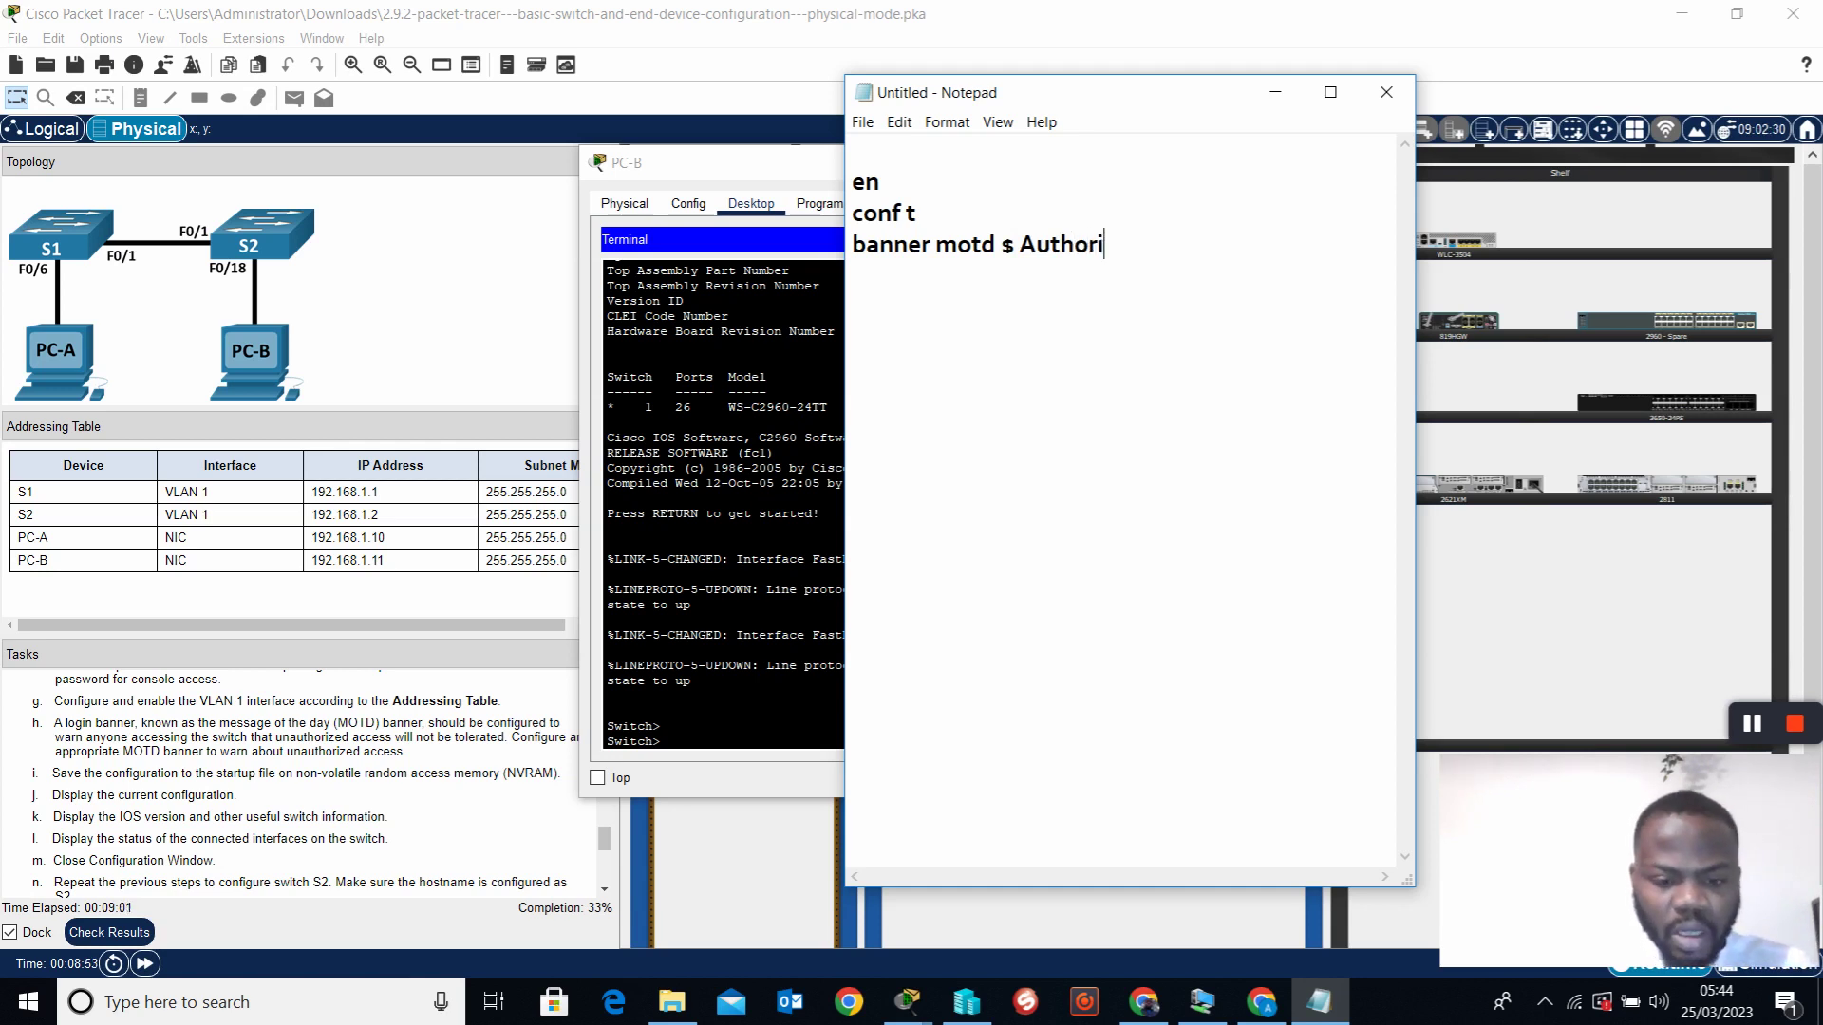
text(zed Access Only)
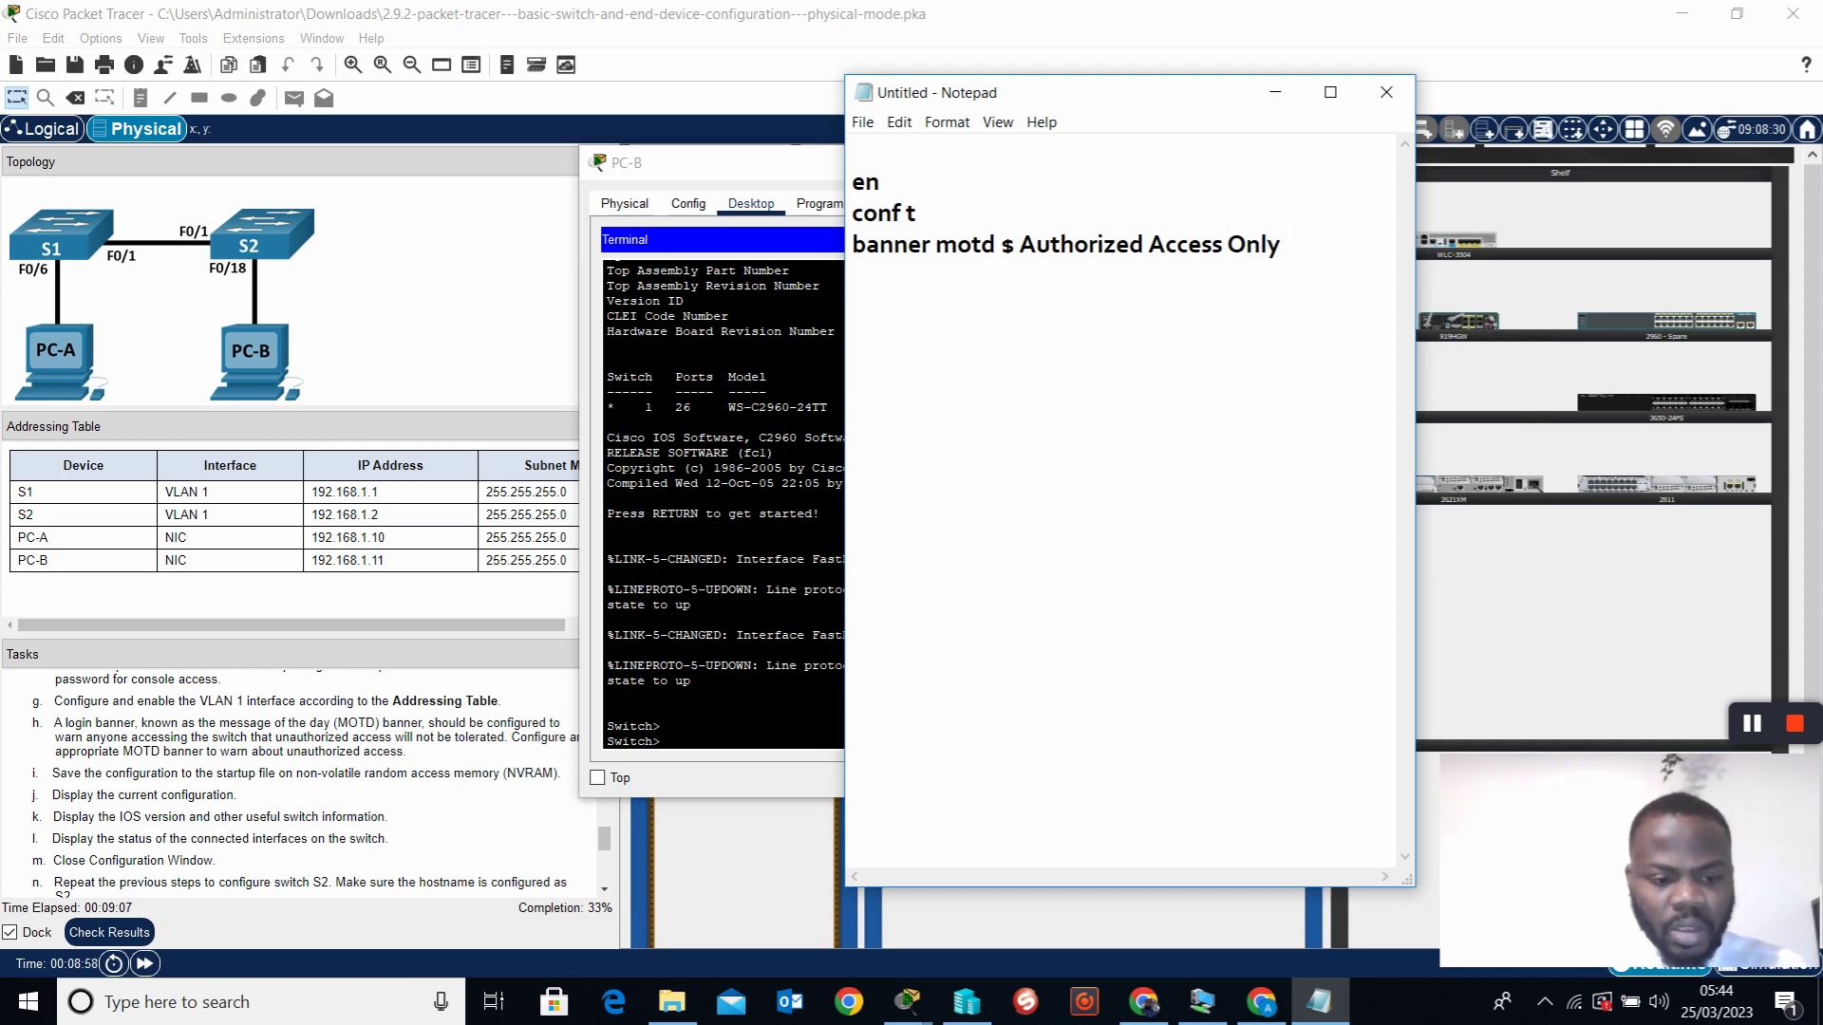
text( $)
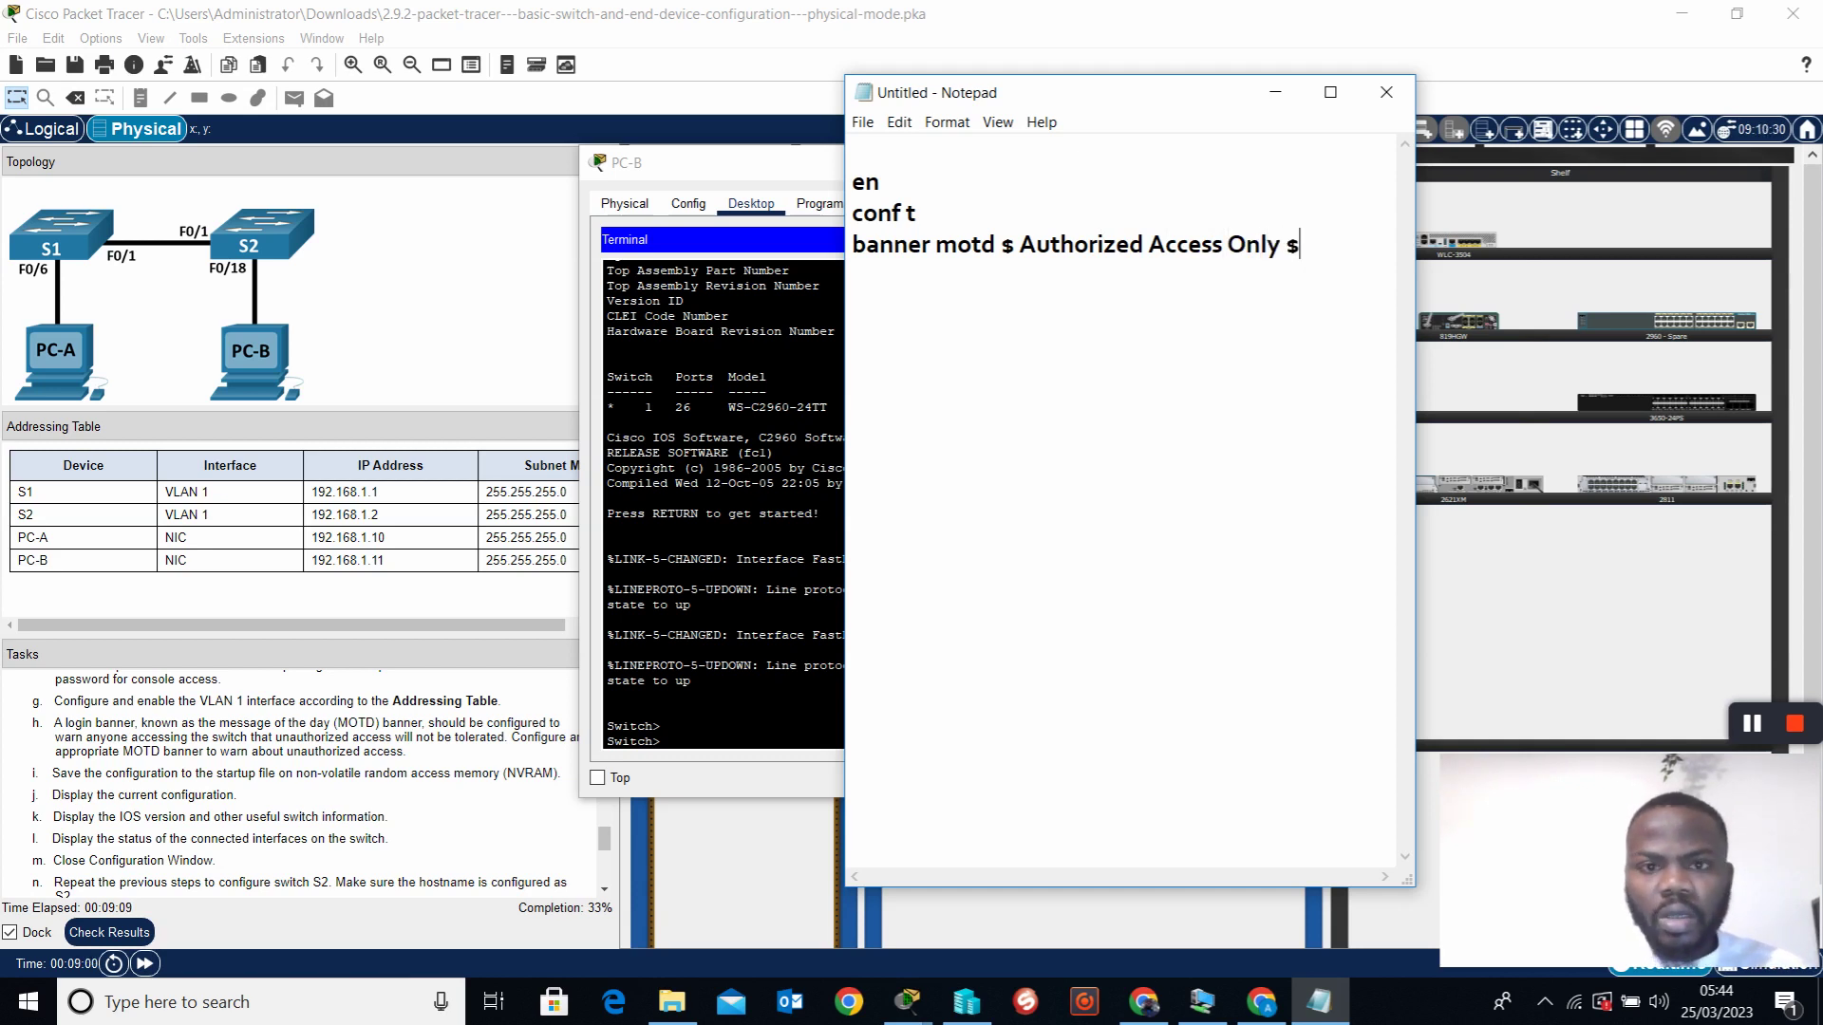
Add a blank line after conf t and a Hostname S1 line
click(938, 217)
key(Return)
click(1316, 284)
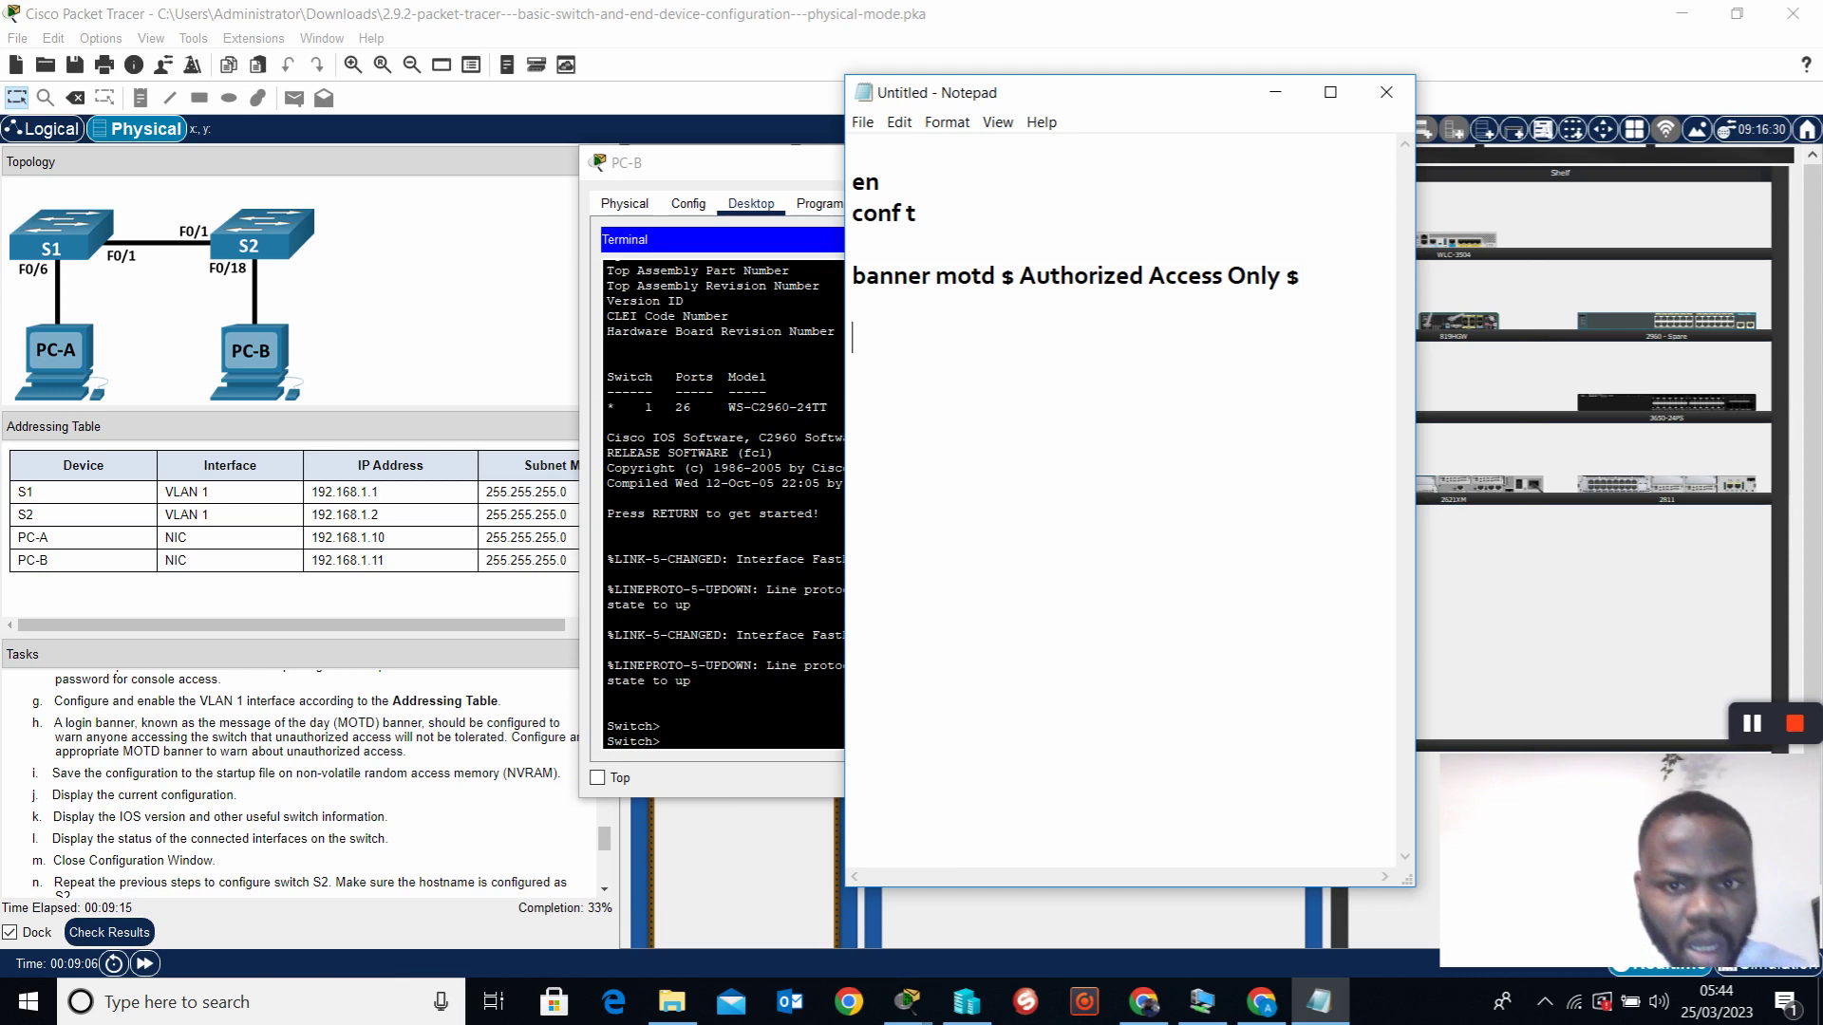
key(Return)
key(Return)
text(Host)
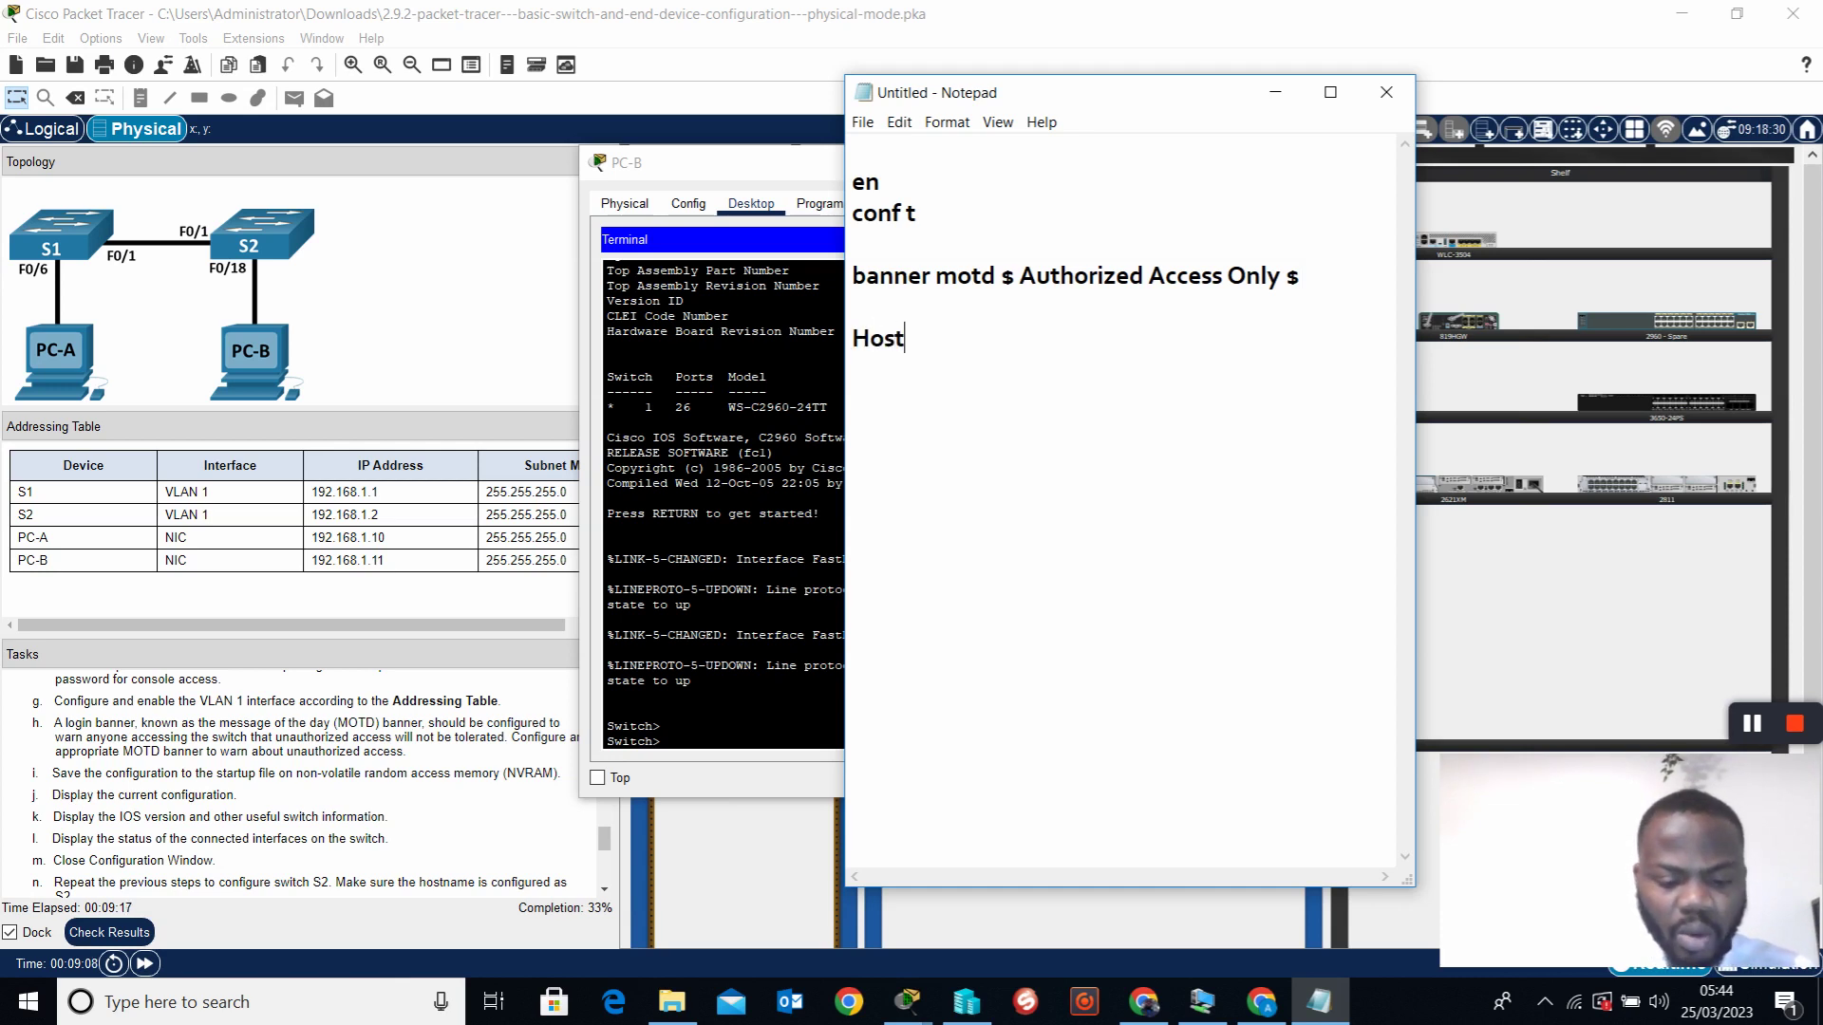
text(name S1)
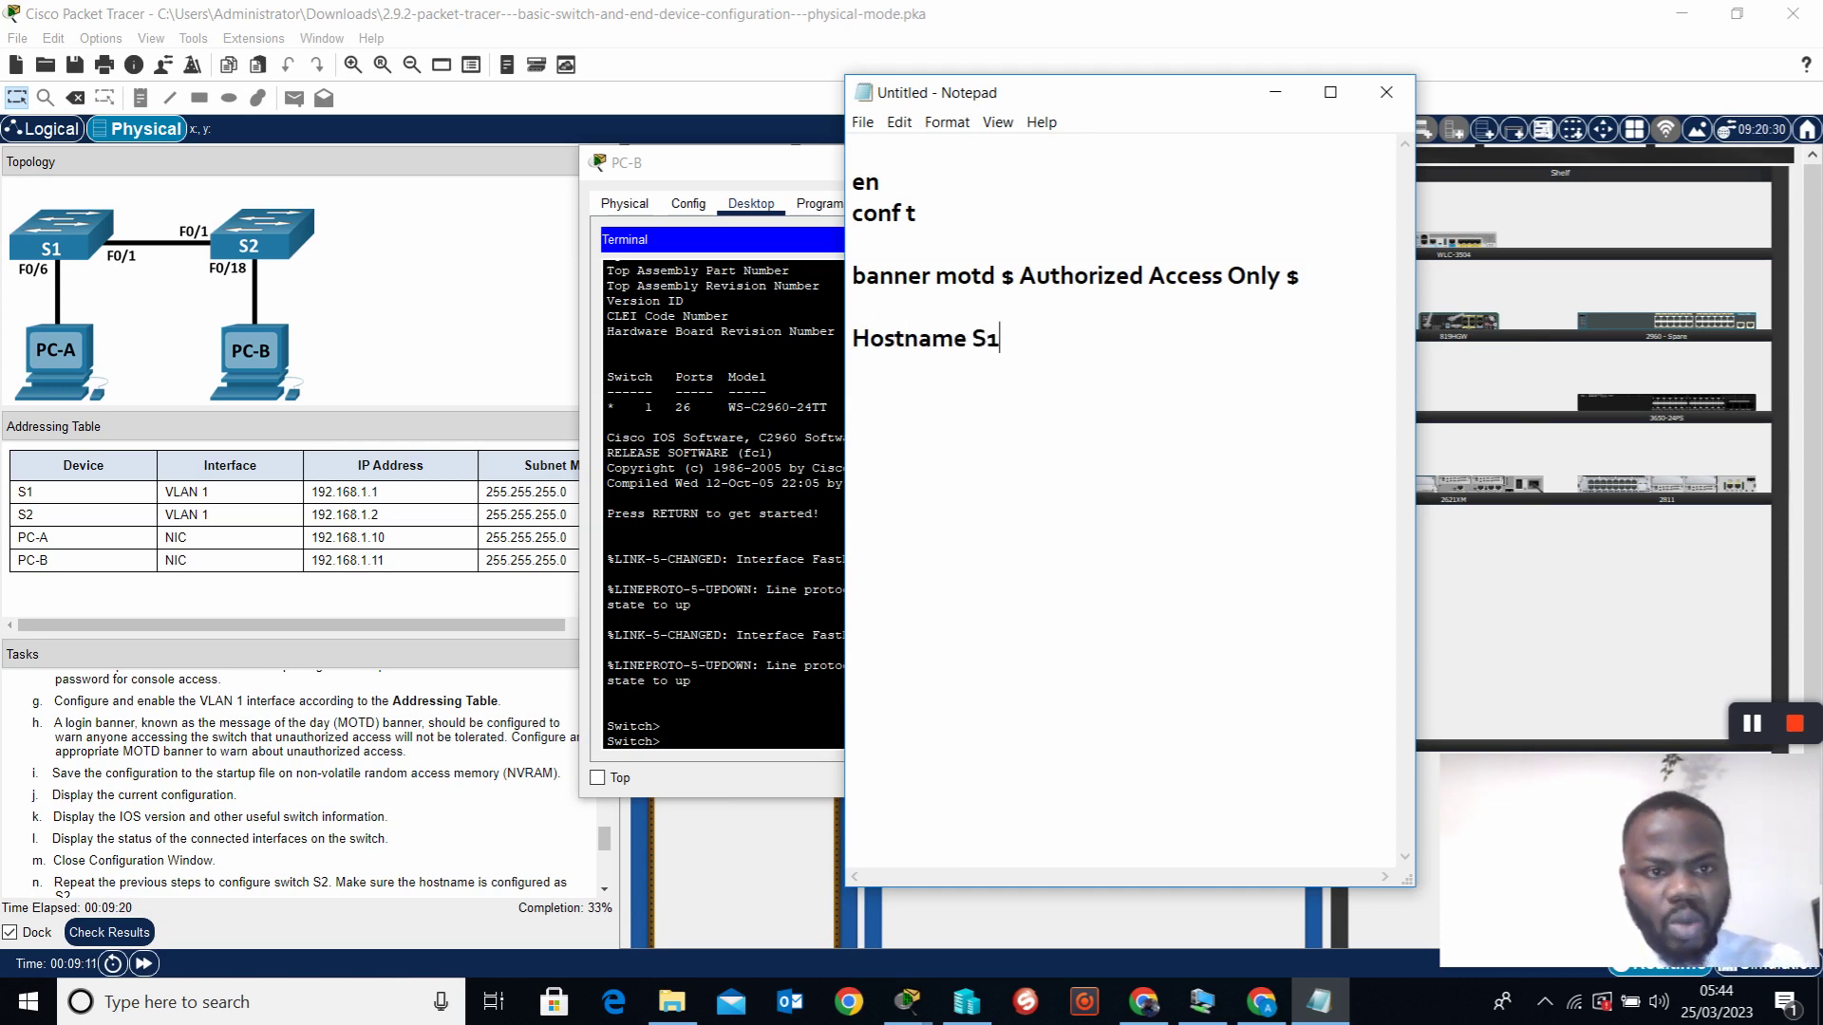
key(Return)
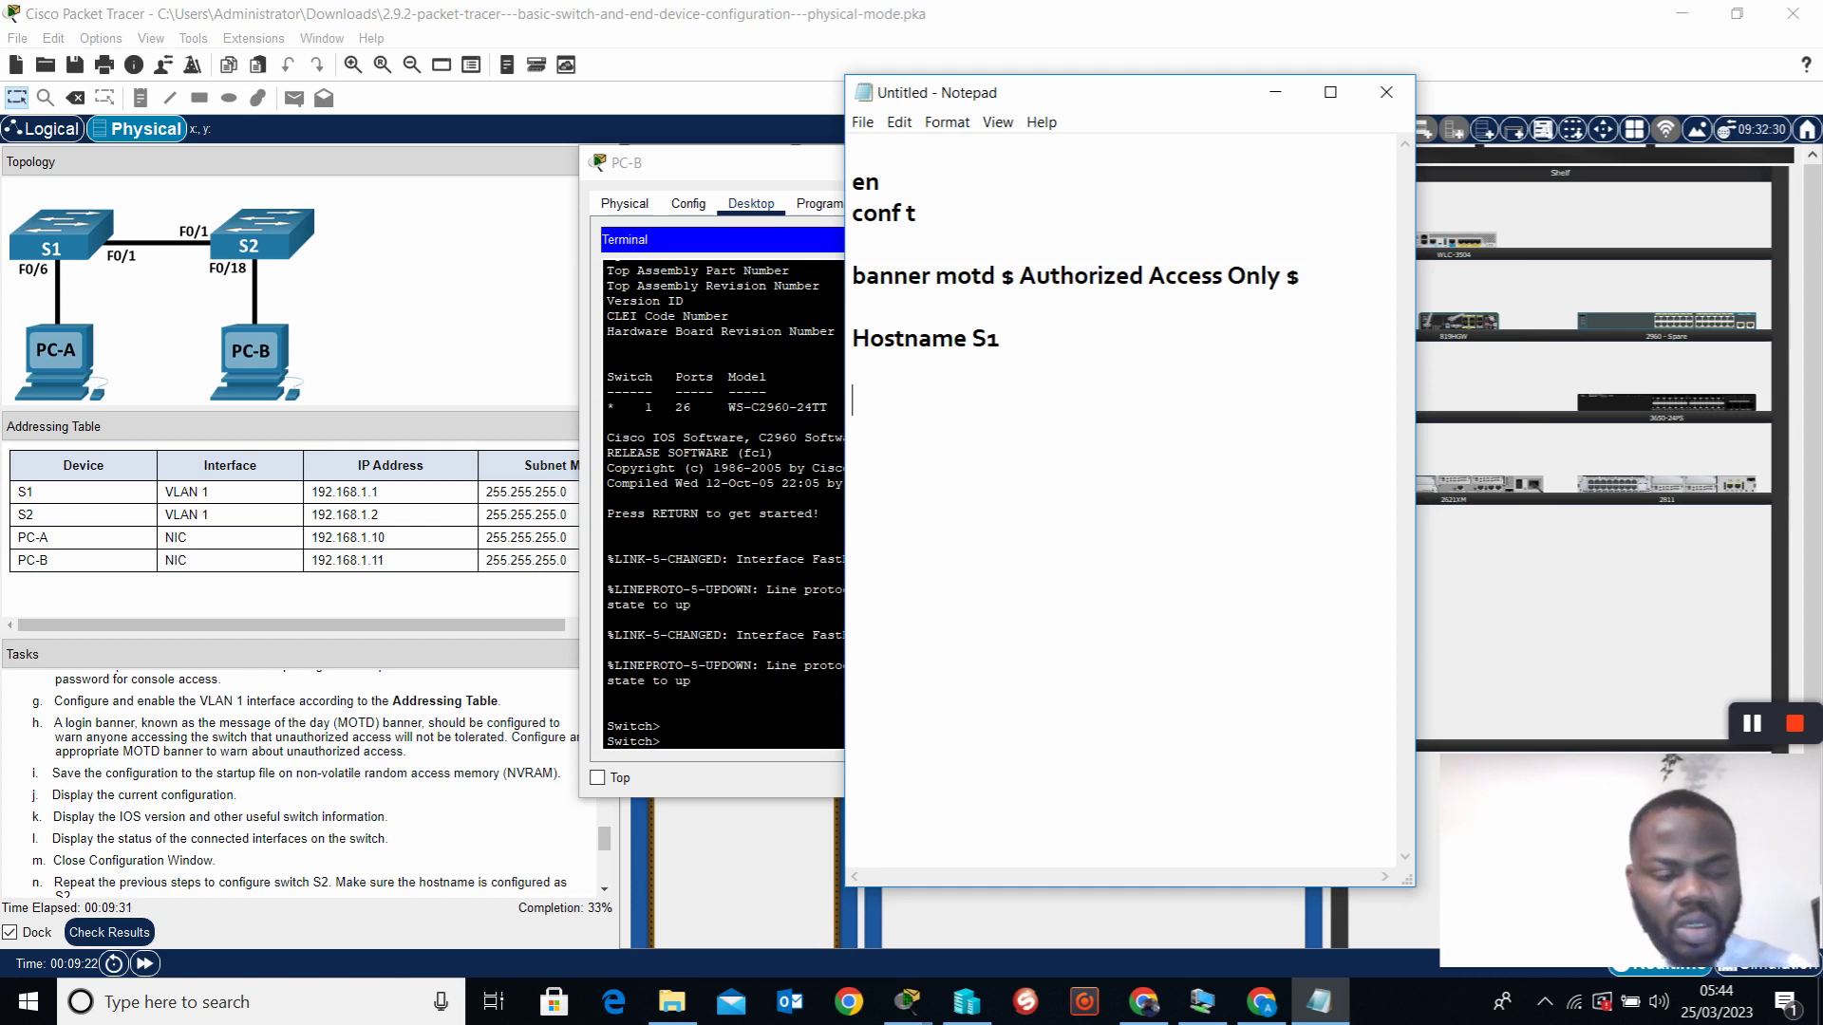
Add int vlan1, ip address 192.168.1.1 255.255.255.0 and no shut lines
text(int vlan1)
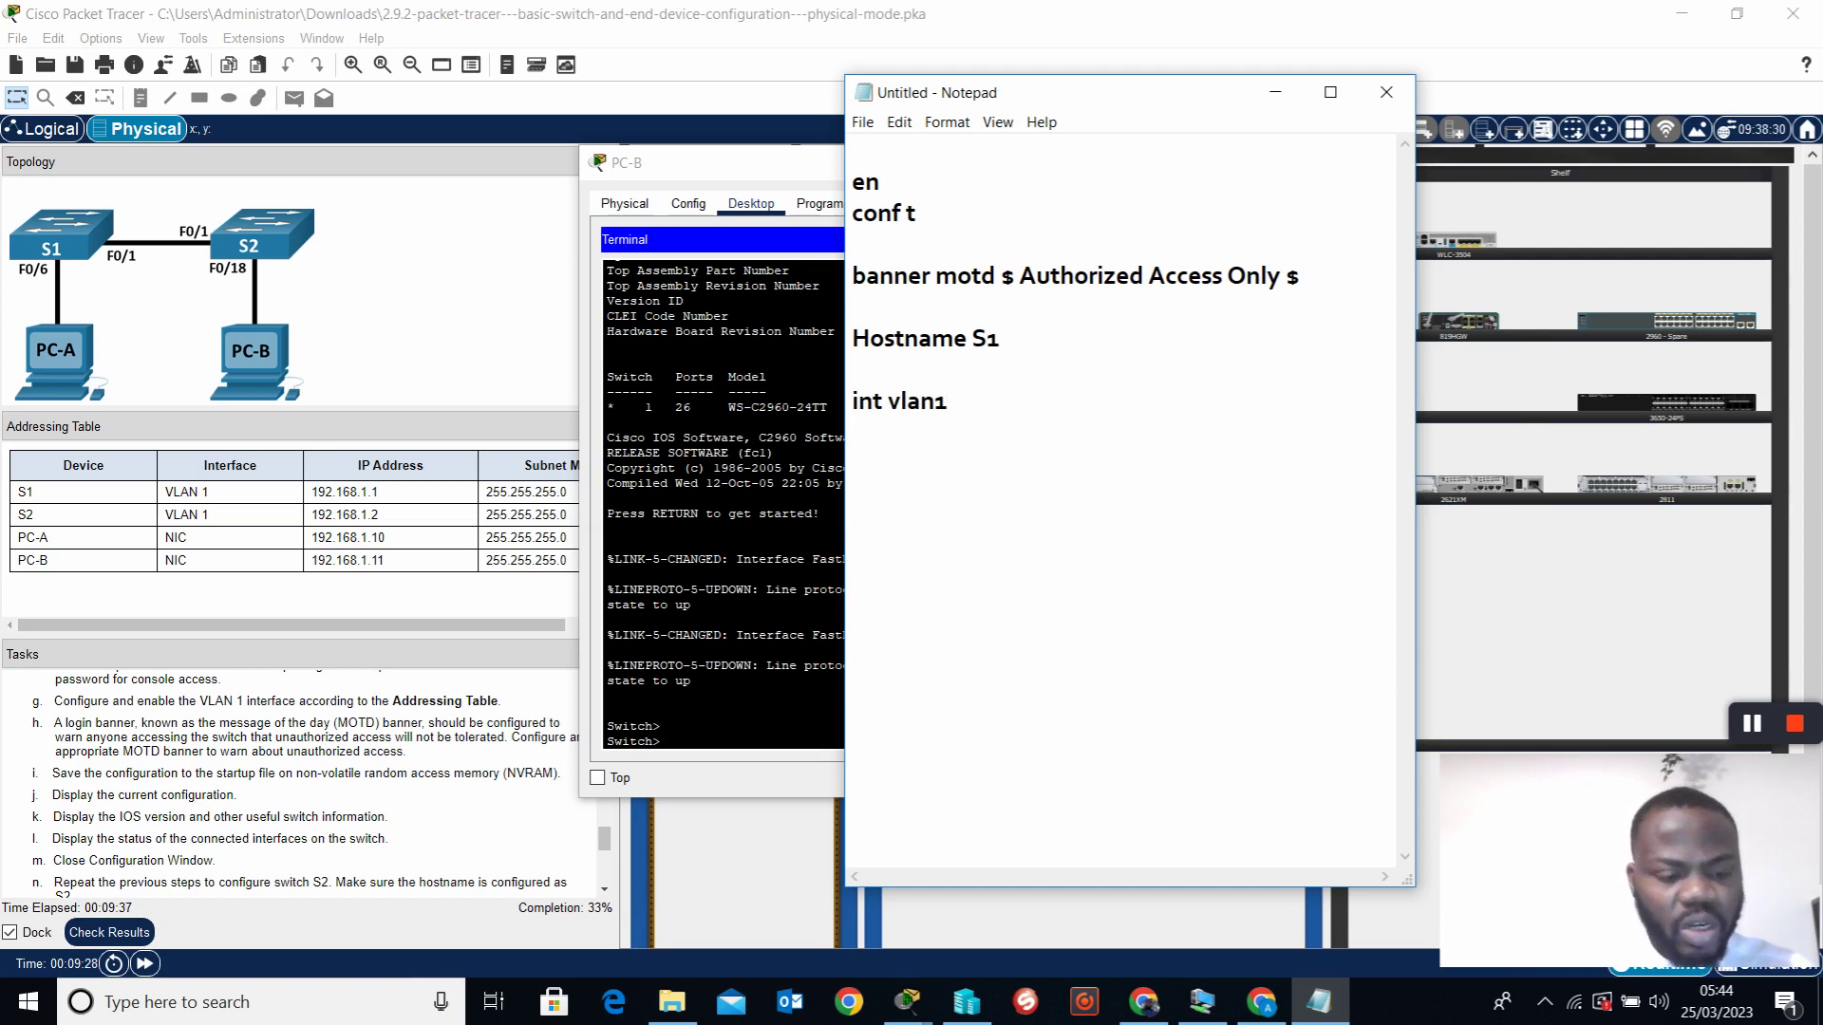
key(Return)
text(192.168.1.1)
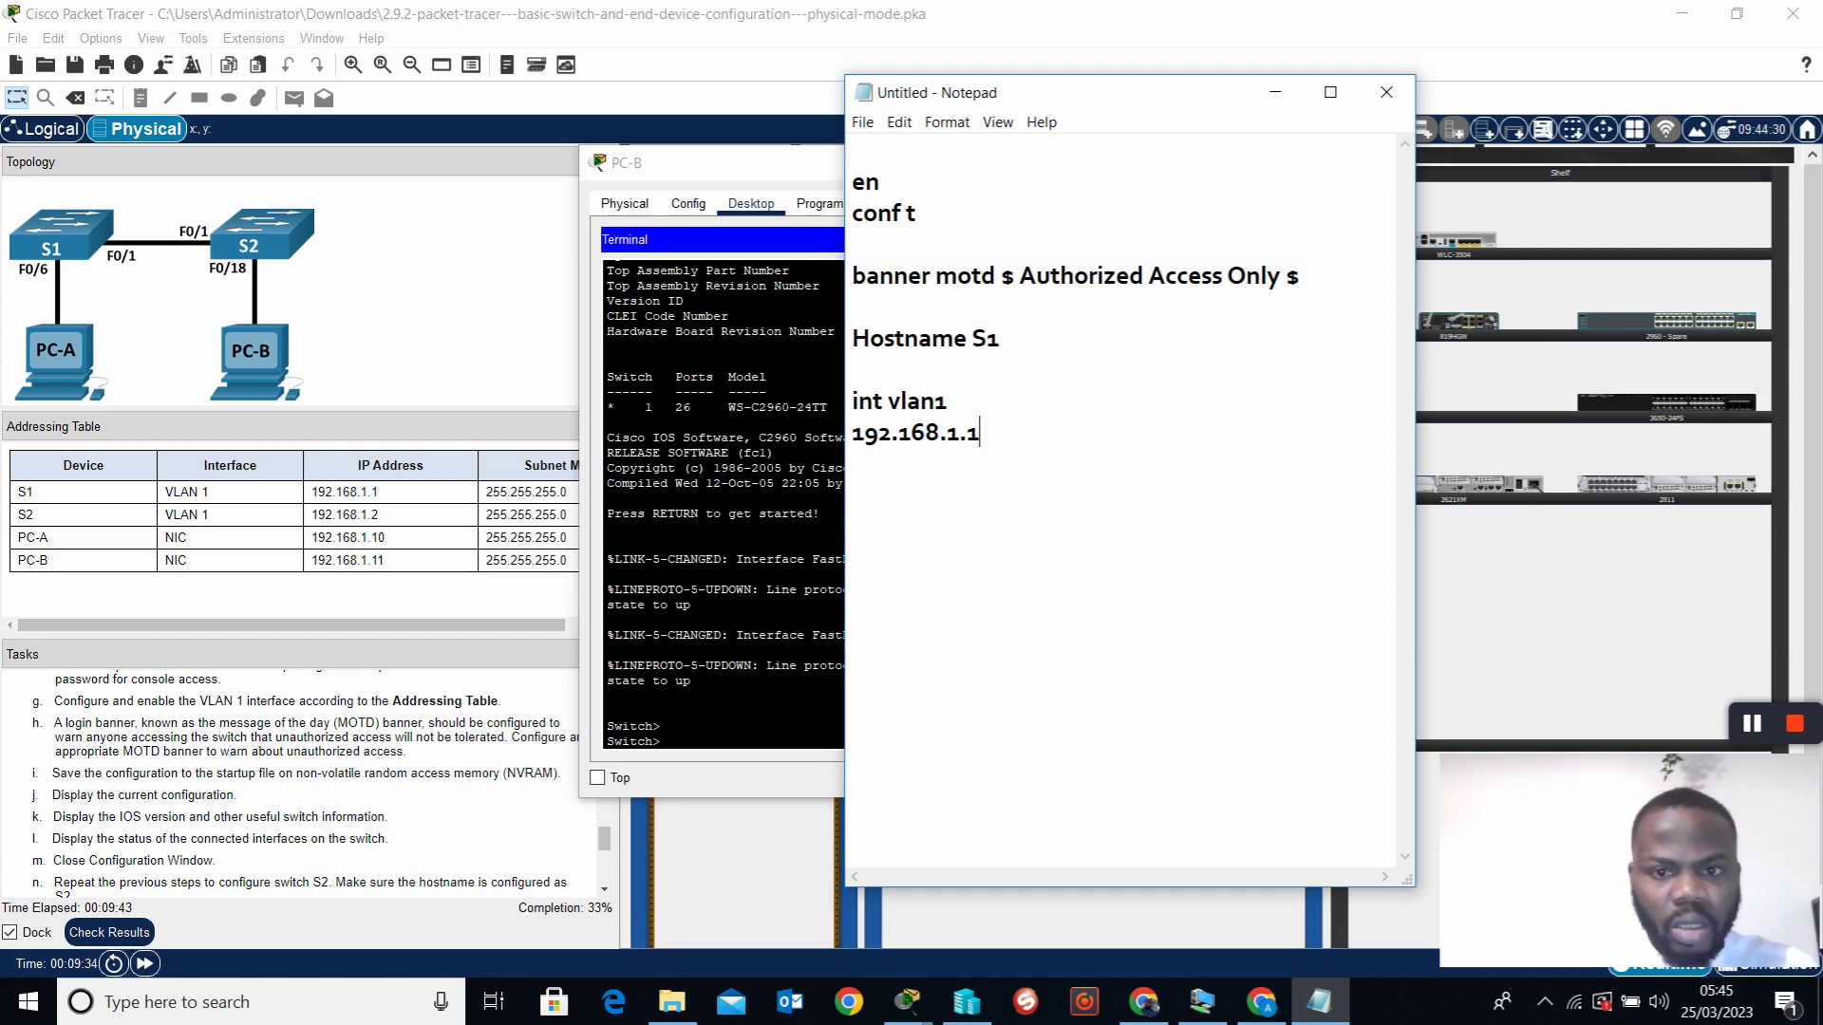
text( 255.)
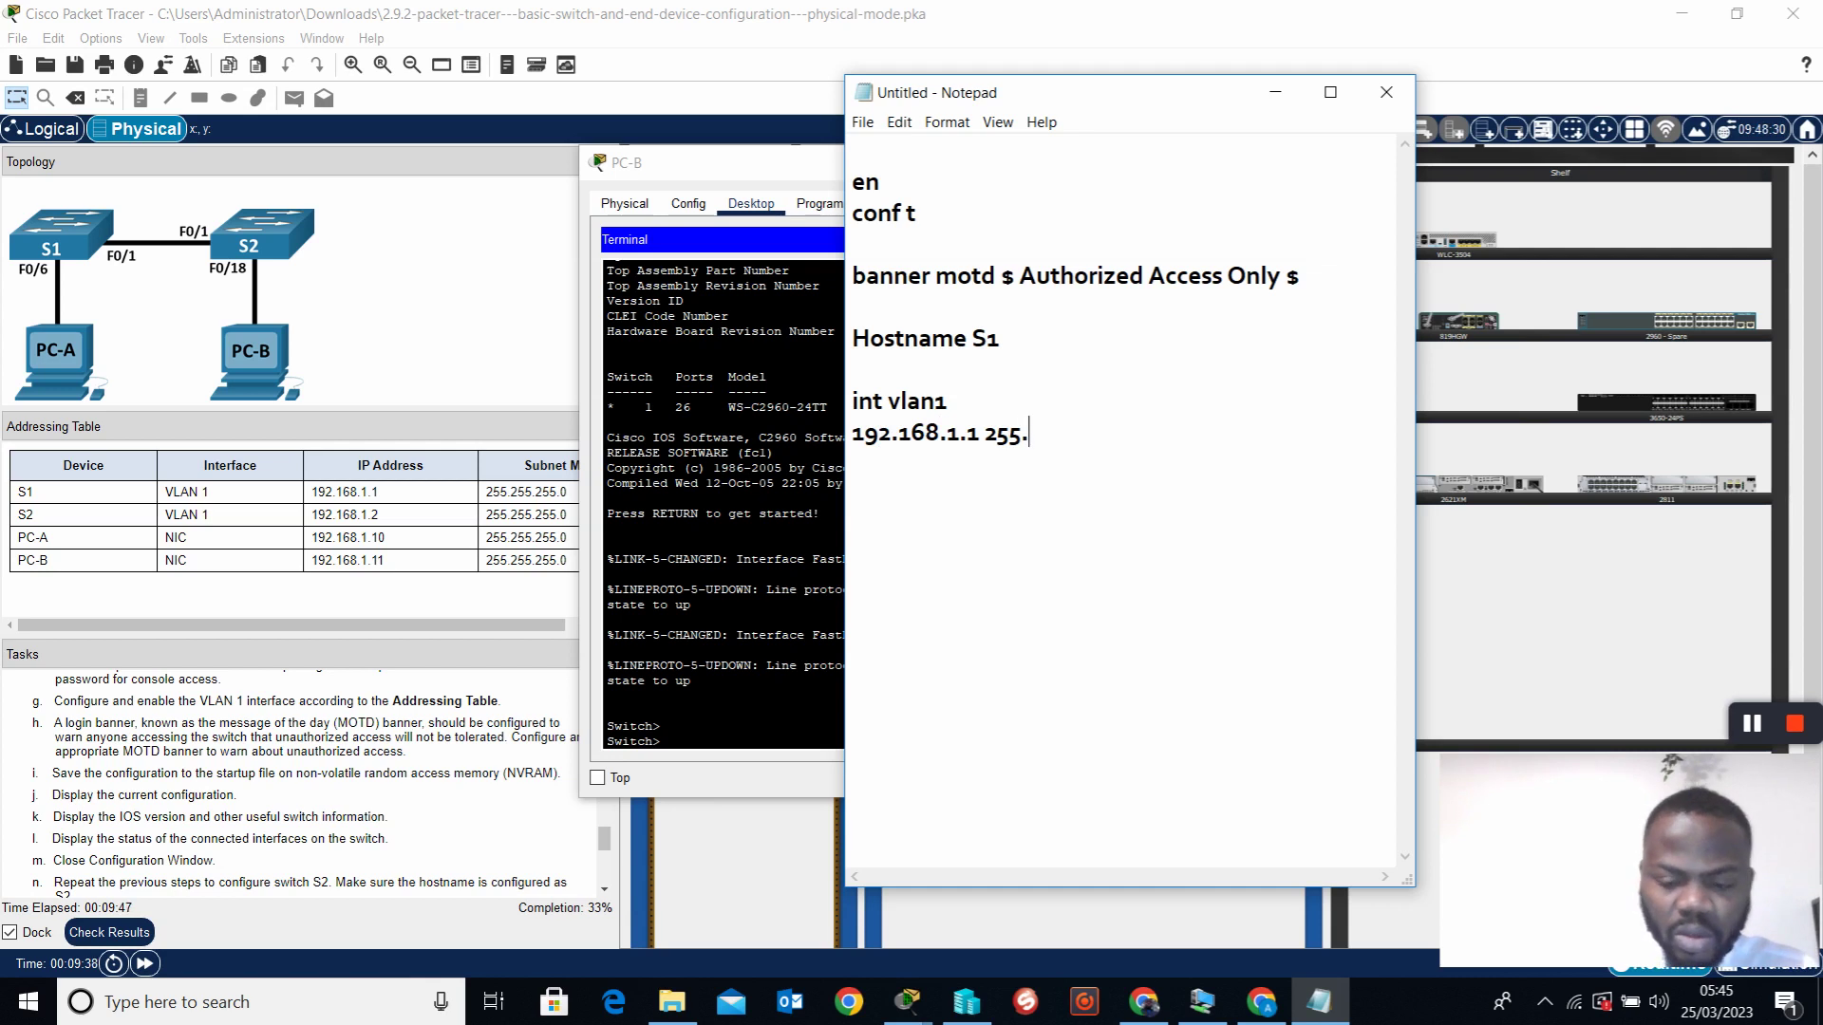
text(255.255)
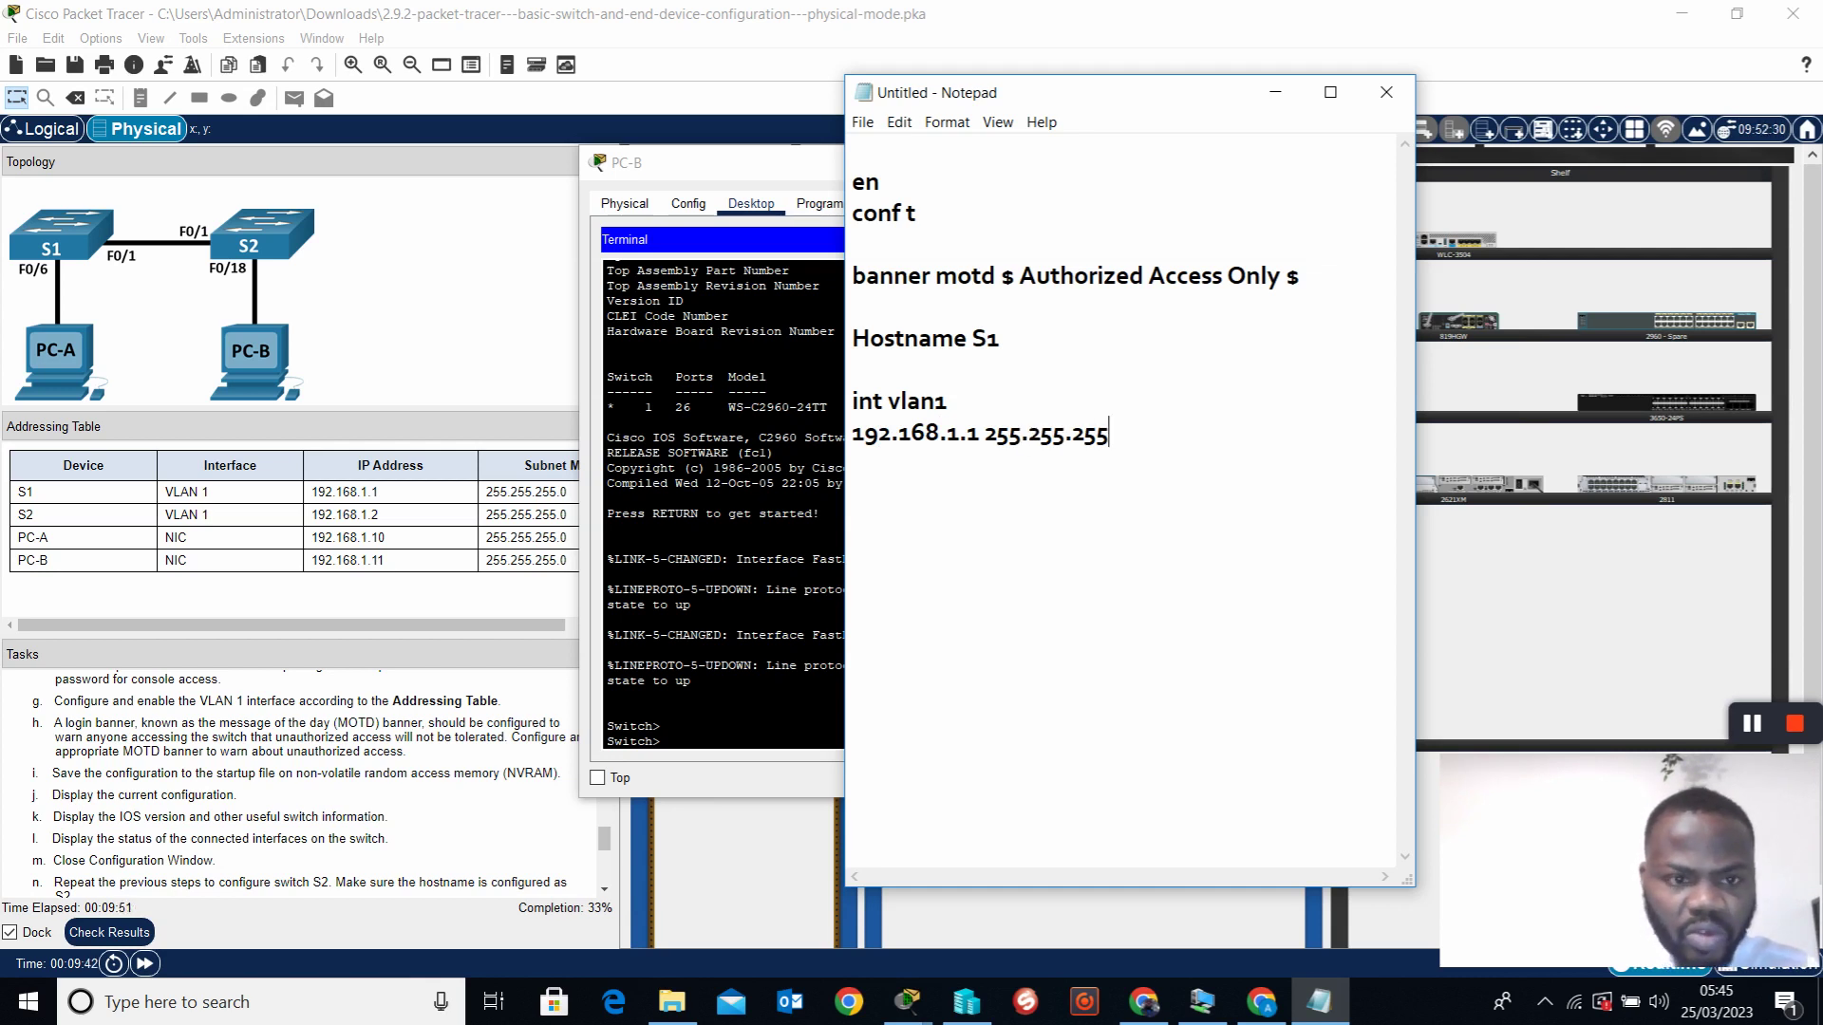
text(.0)
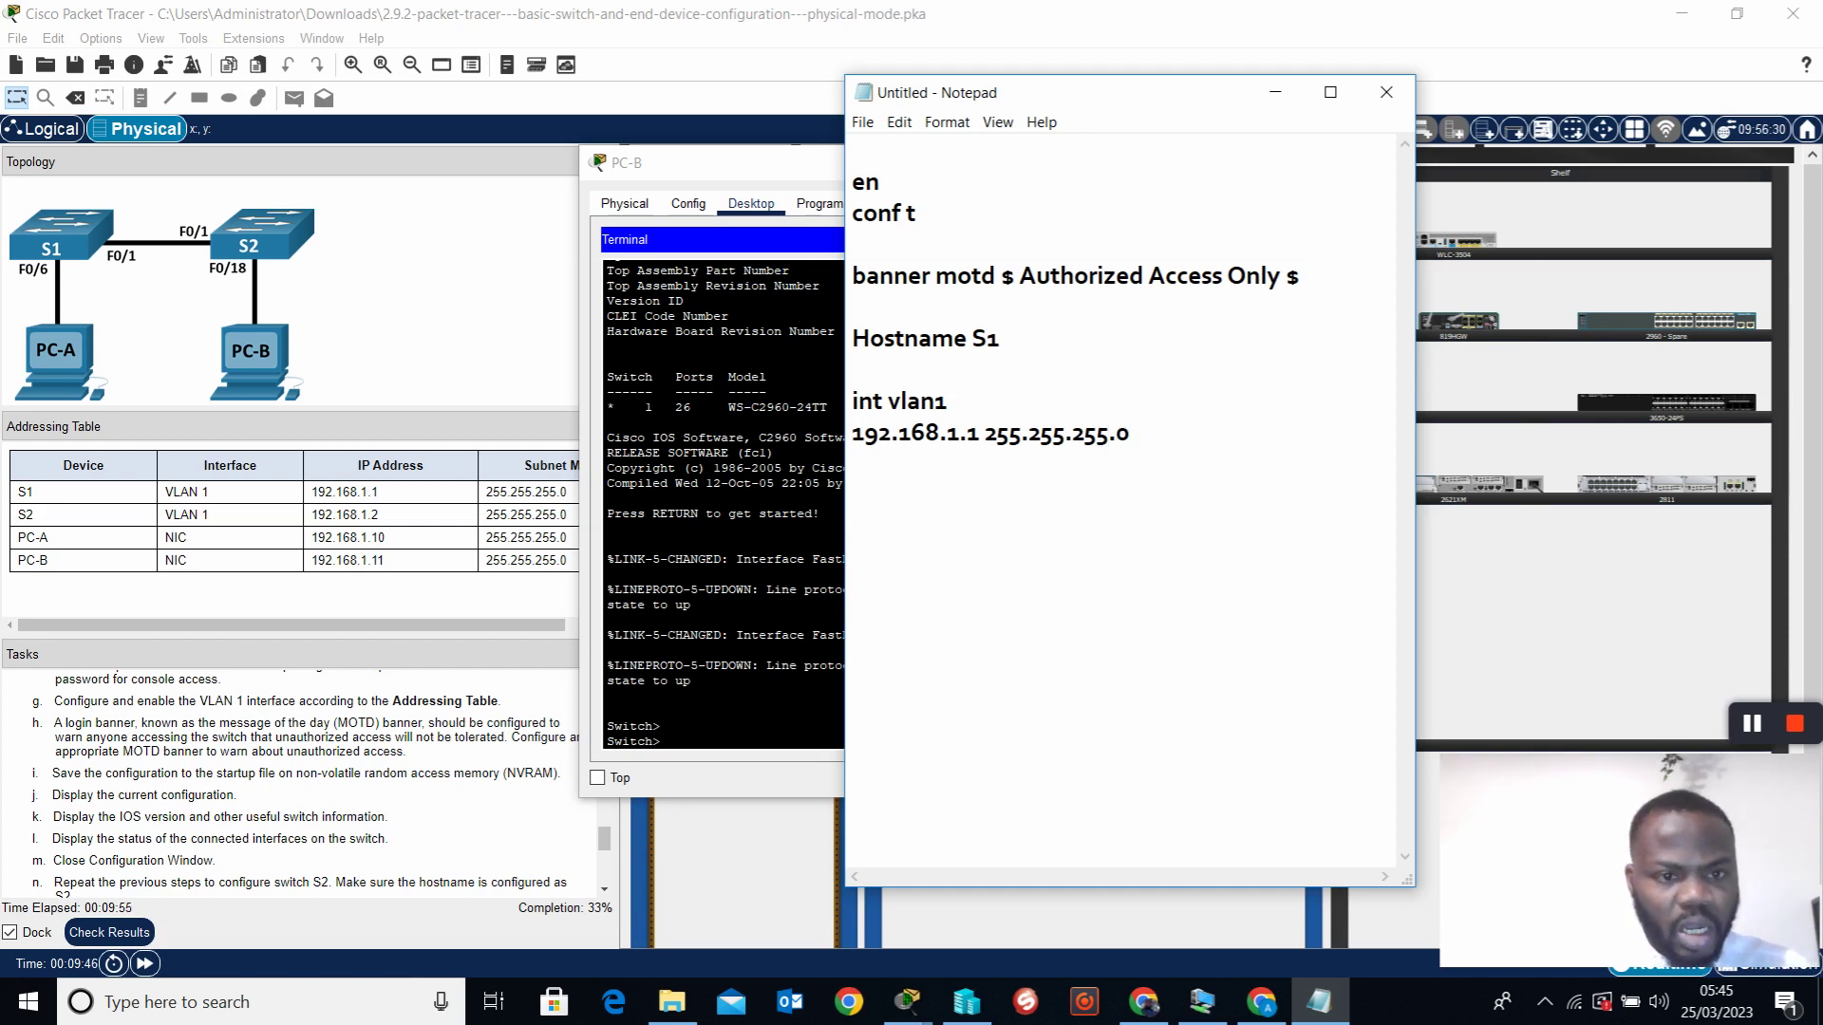
text(ip ad)
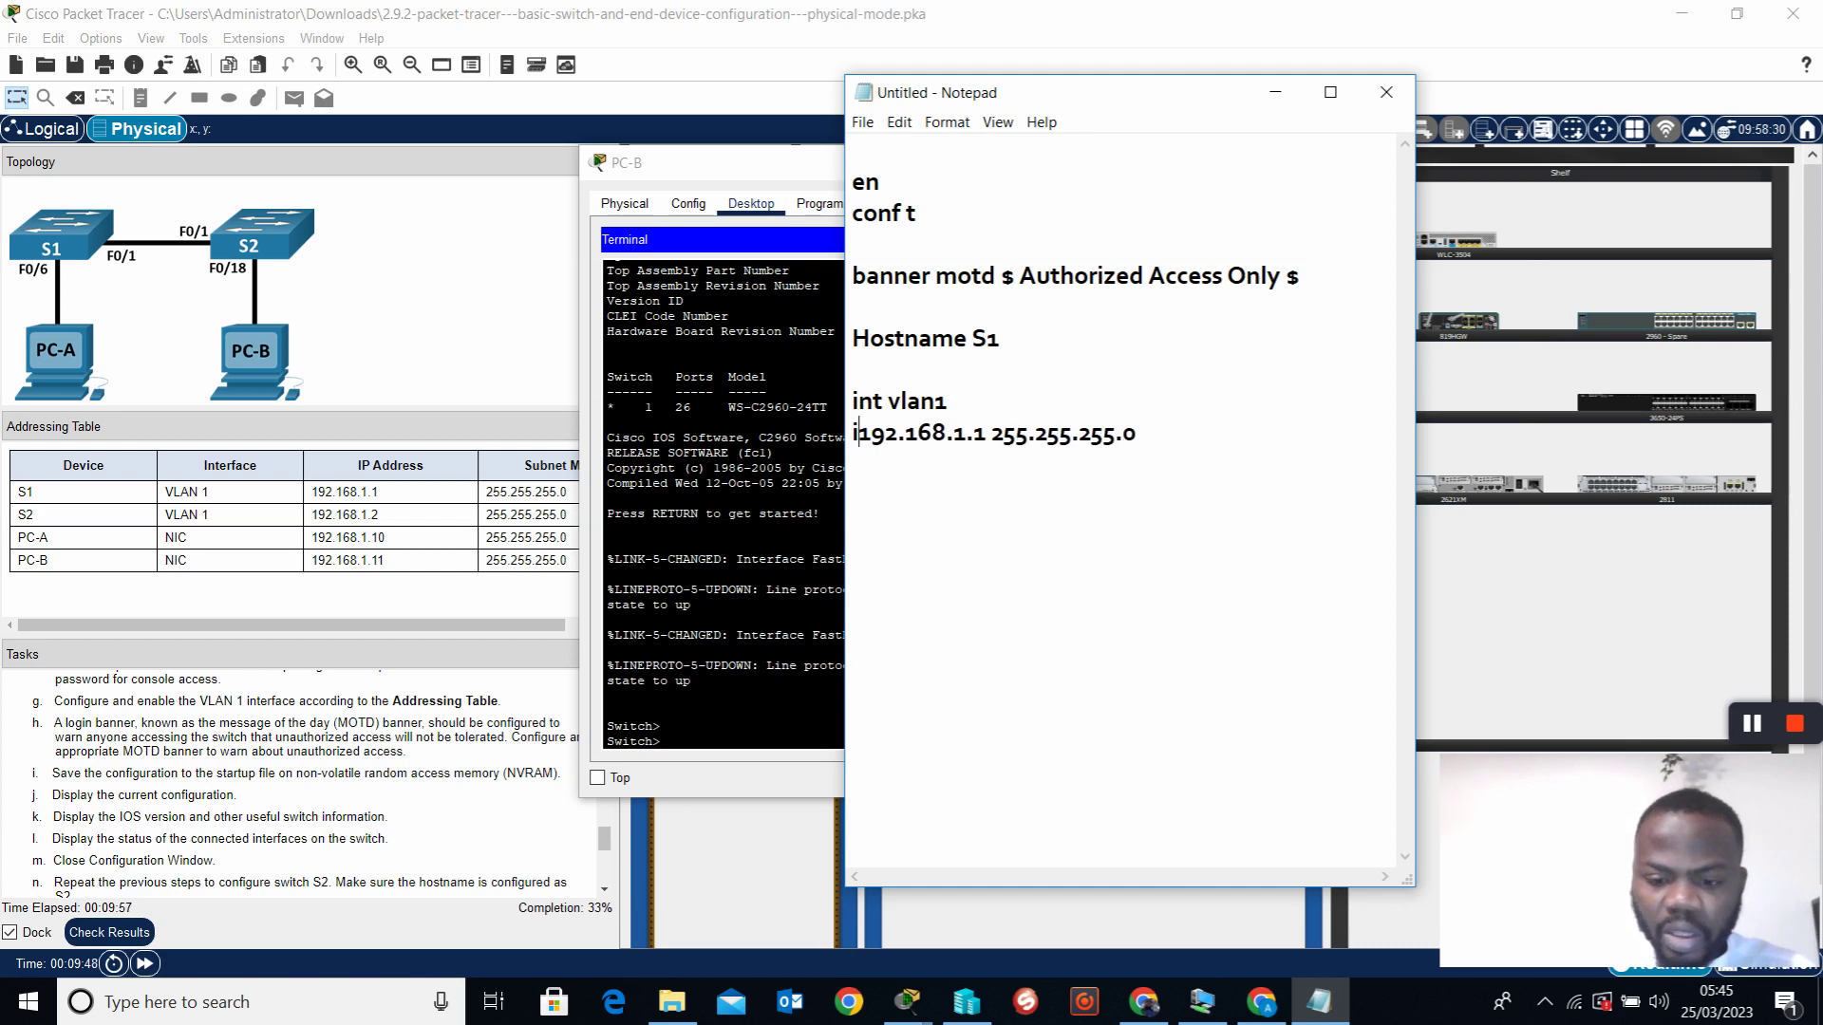
text(dress)
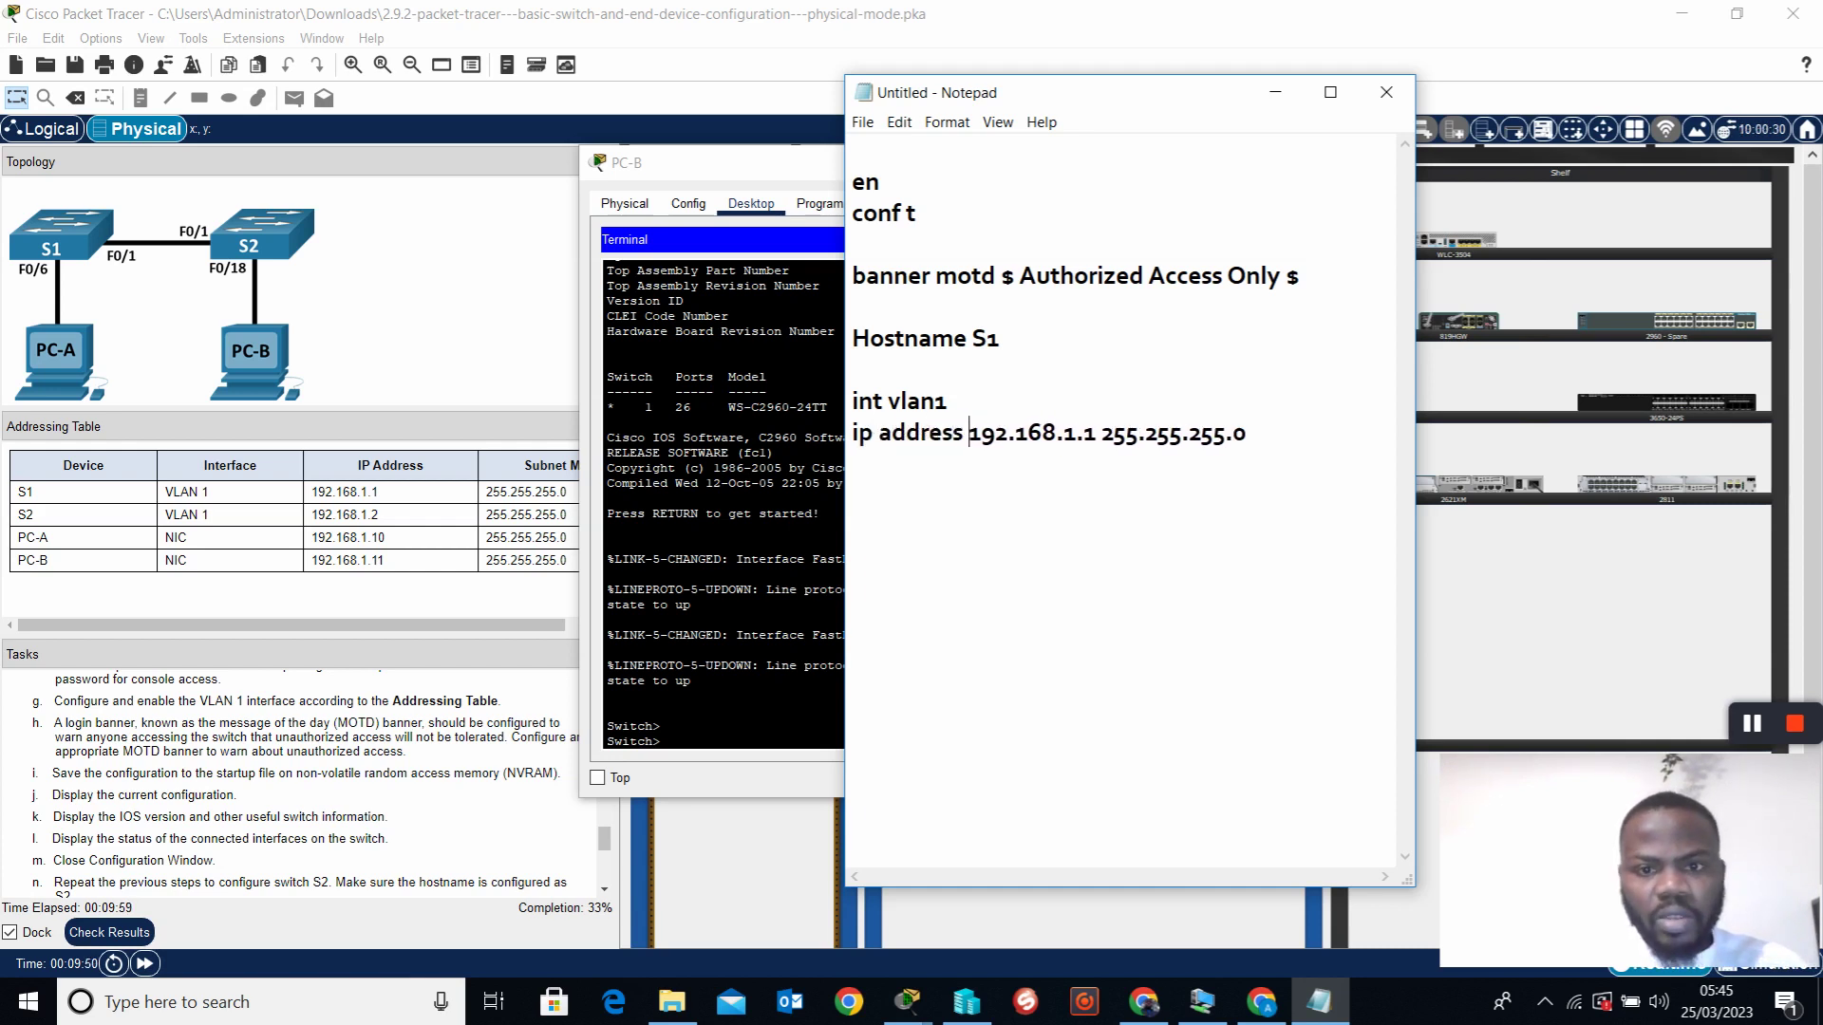
click(1291, 437)
key(Return)
text(no shut)
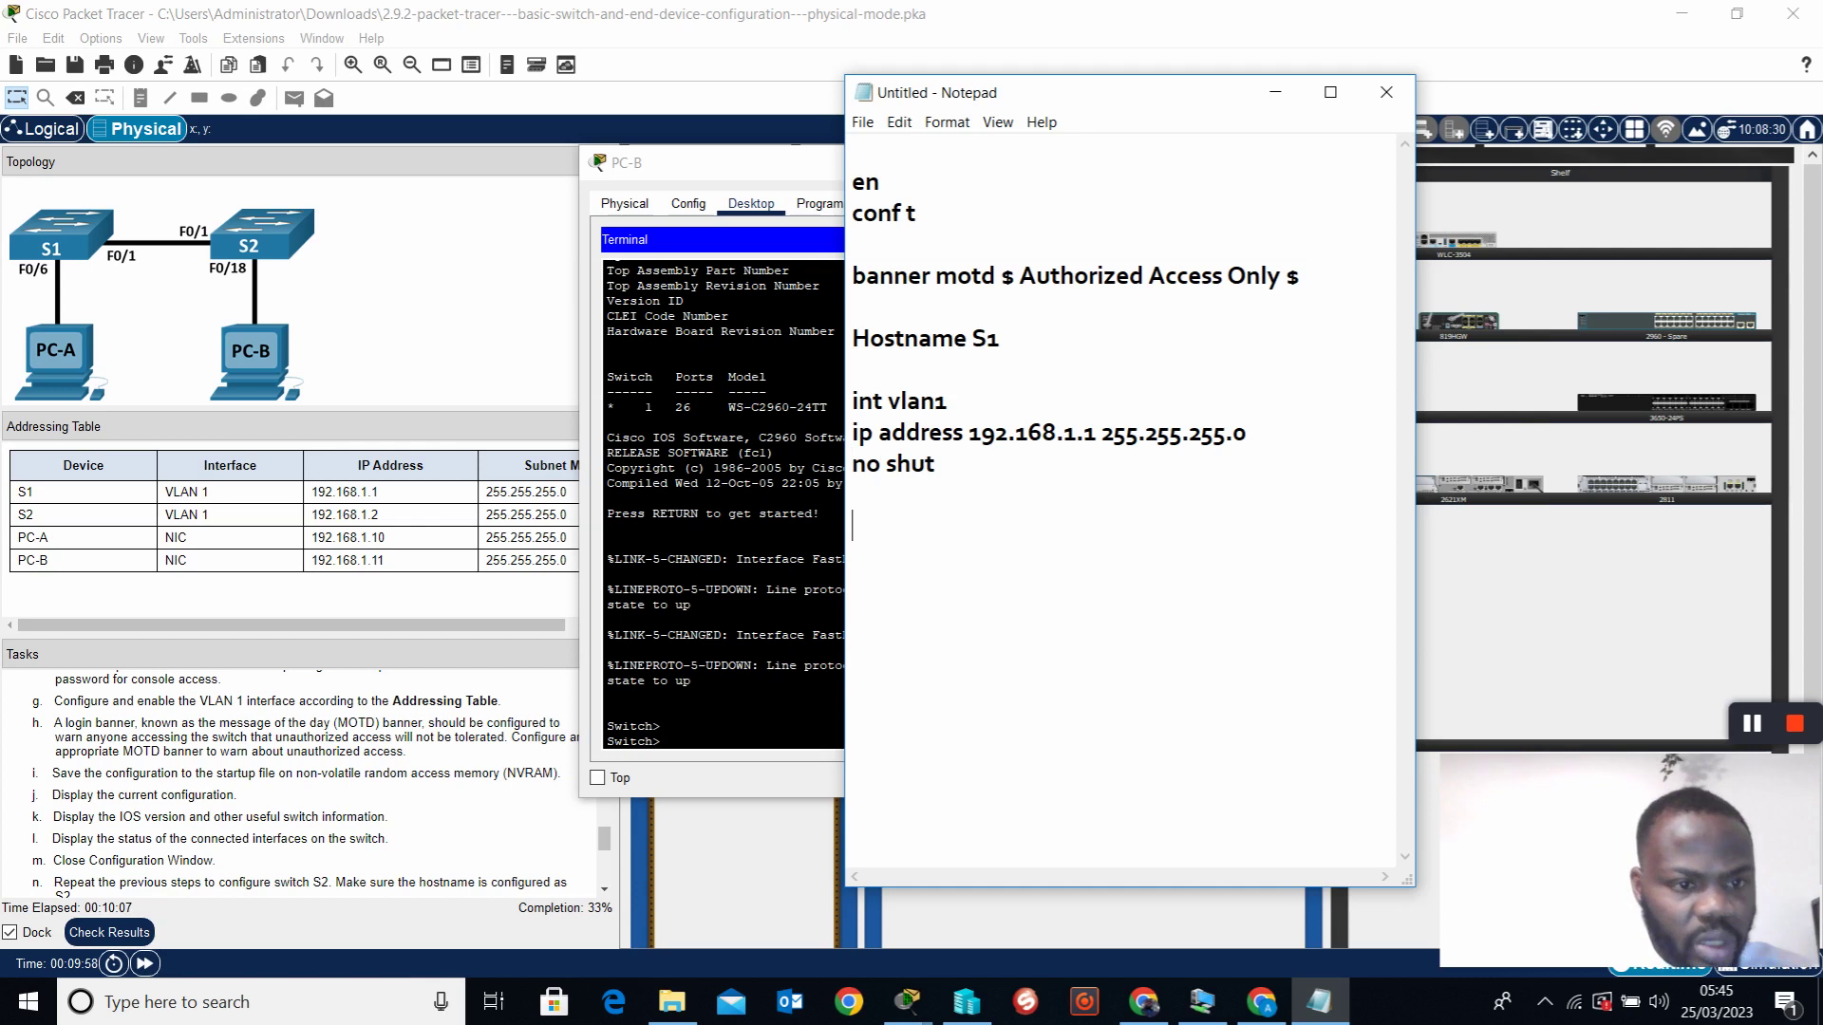
scroll(432, 792, down, 2)
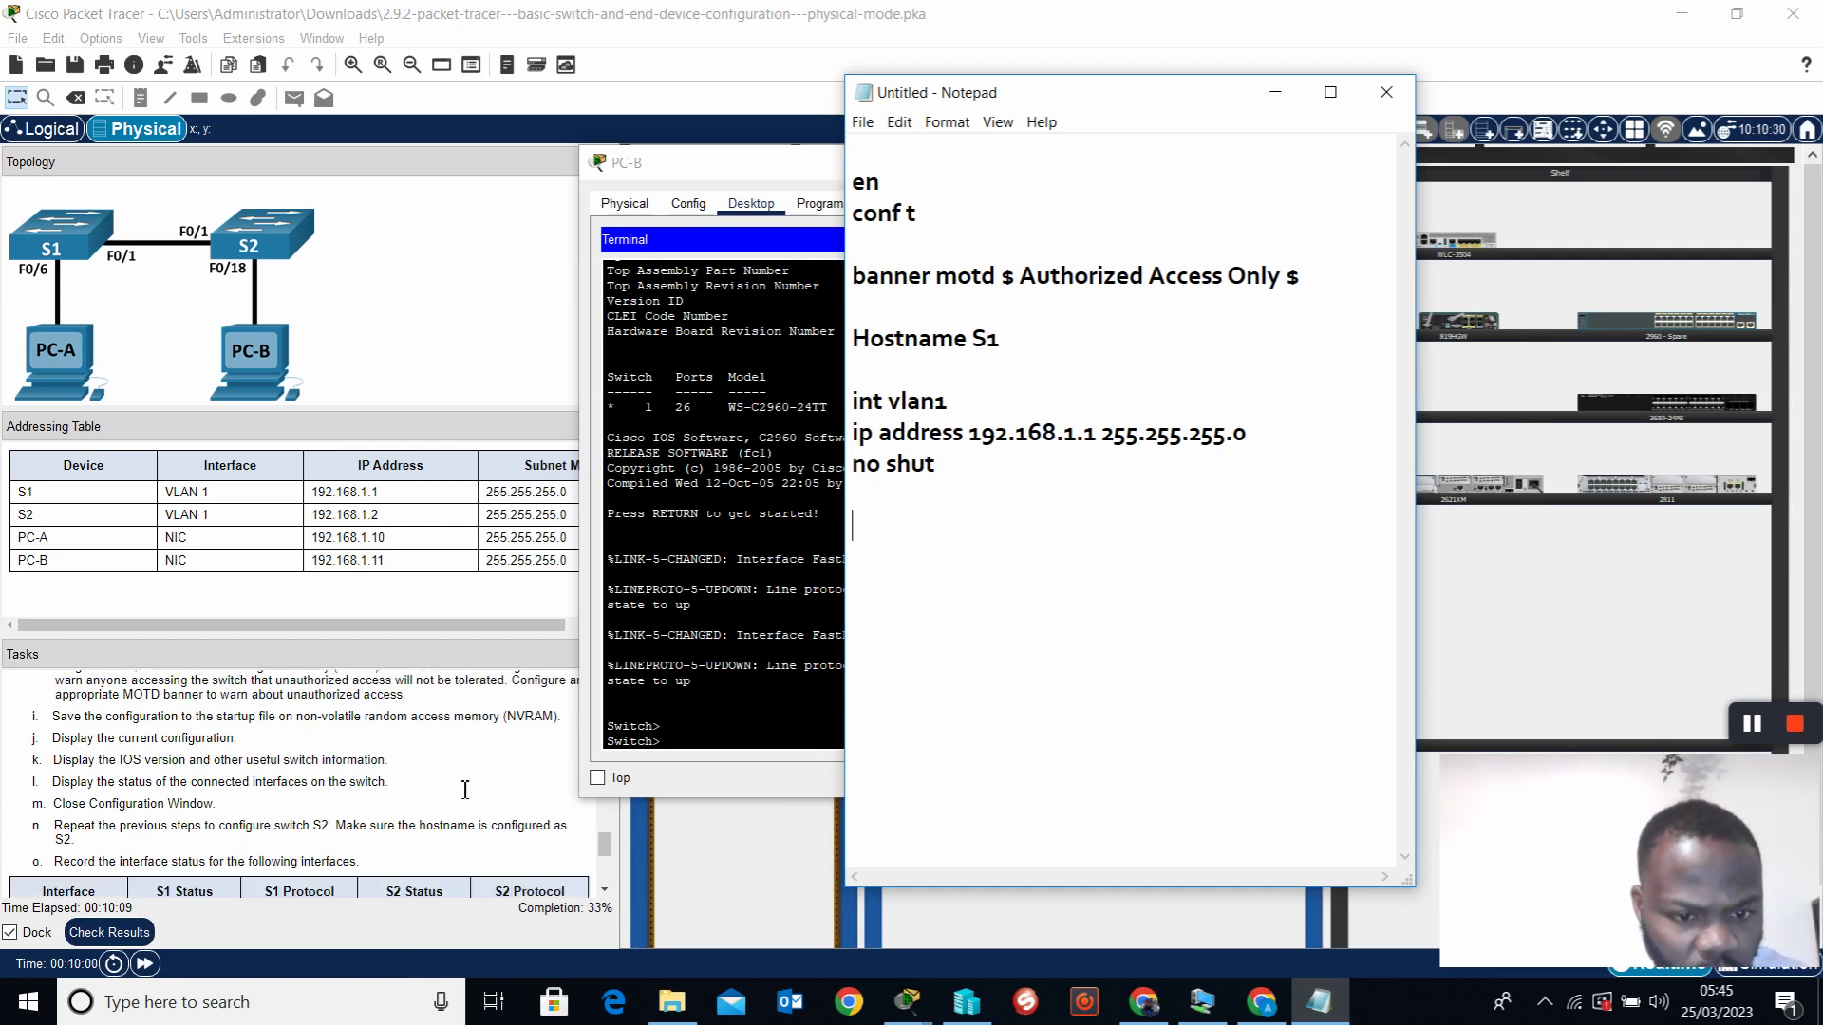
scroll(446, 796, down, 1)
scroll(438, 801, up, 1)
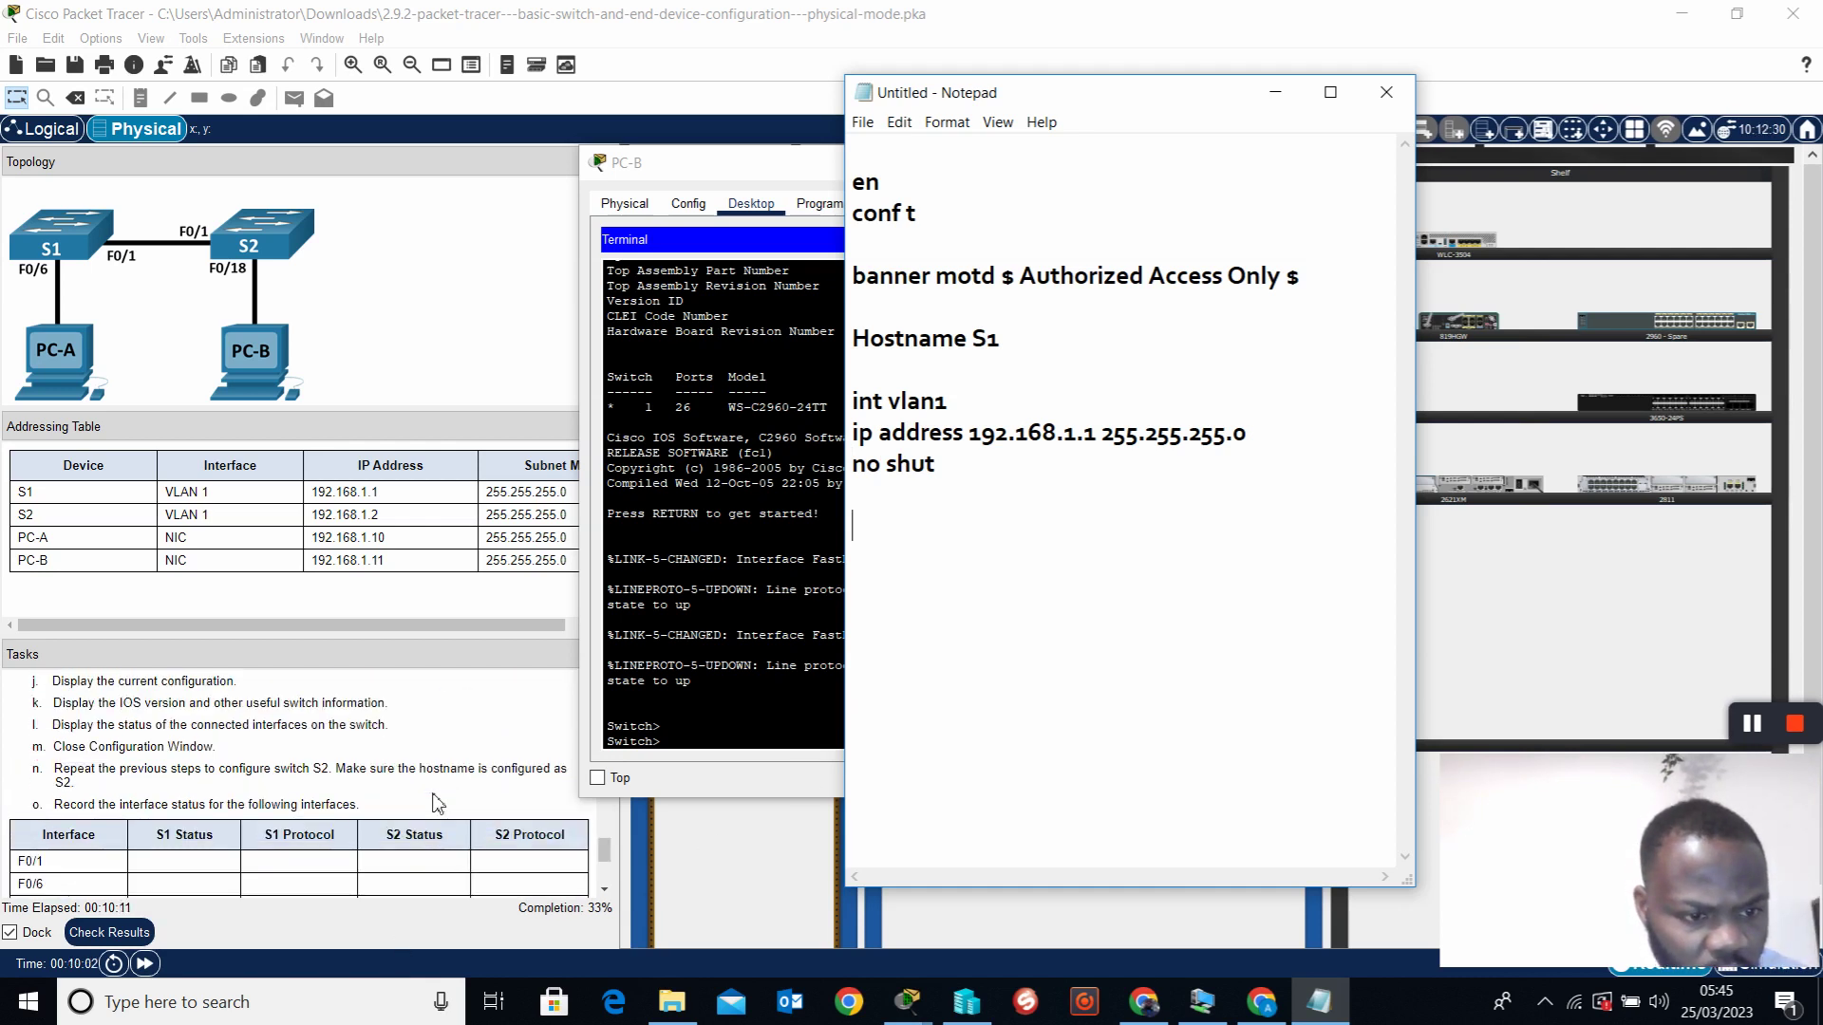
scroll(436, 804, up, 1)
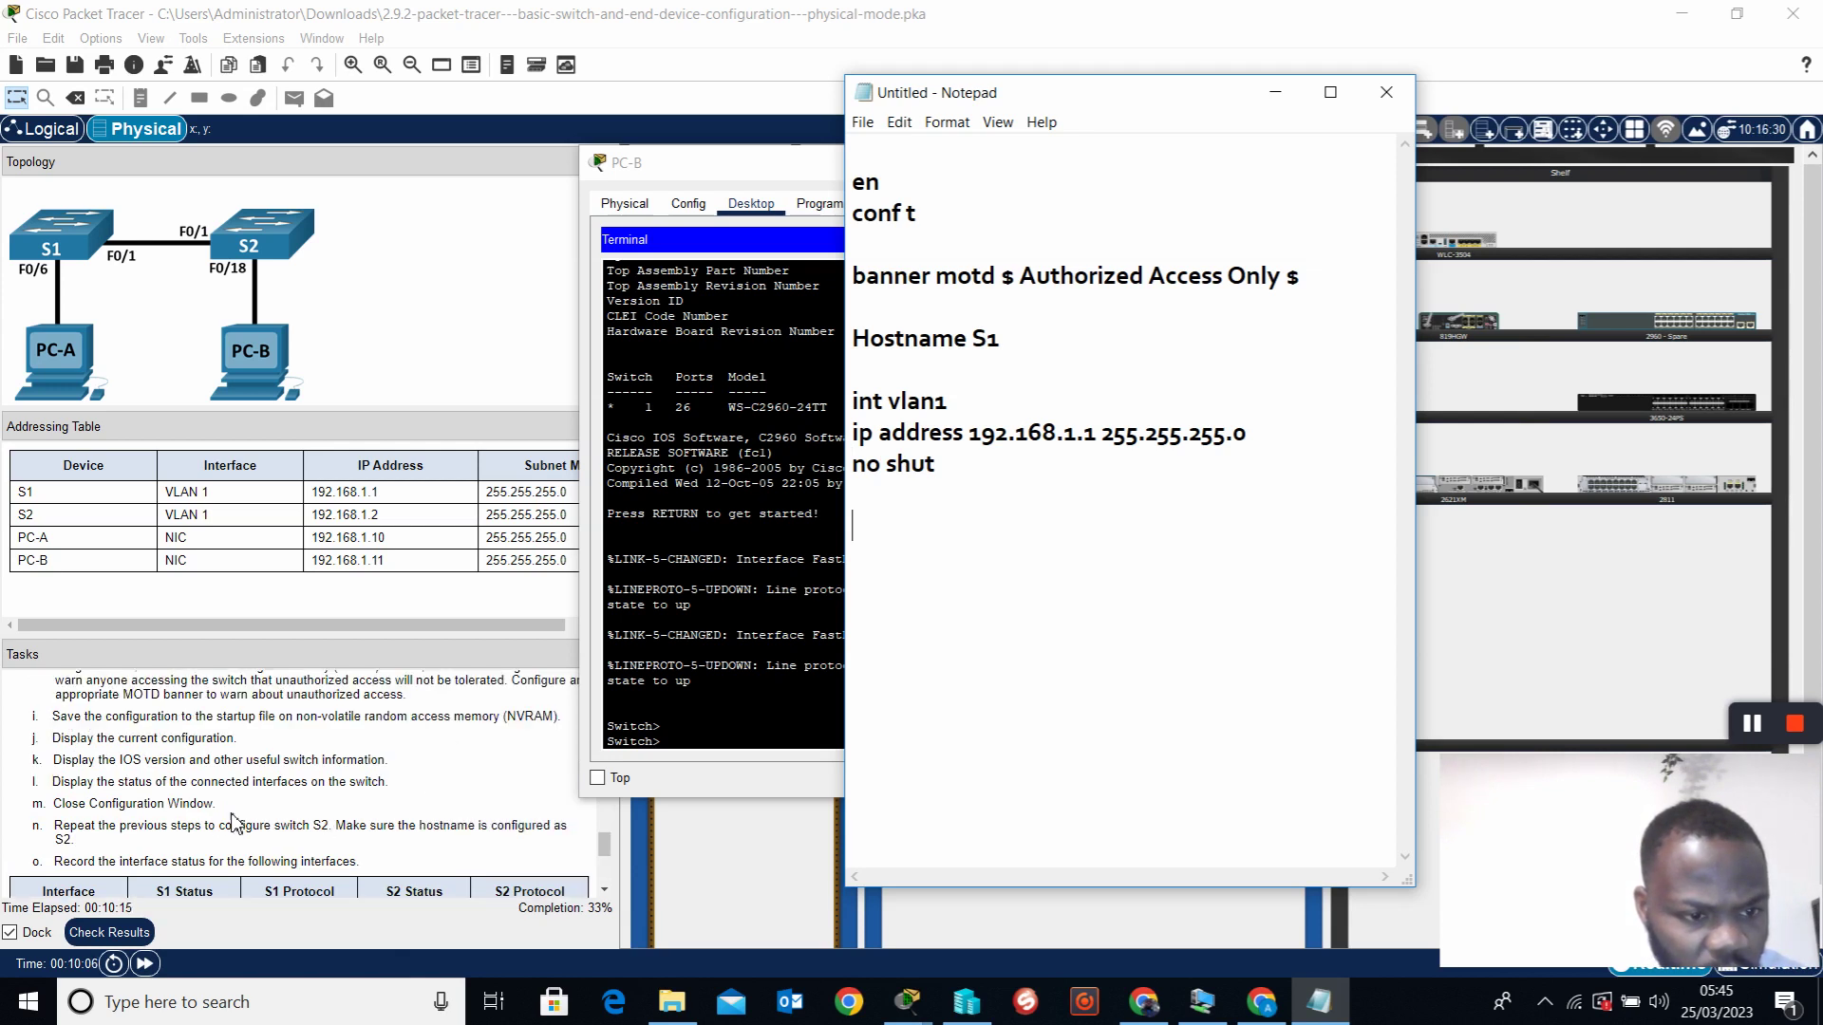
scroll(226, 794, up, 2)
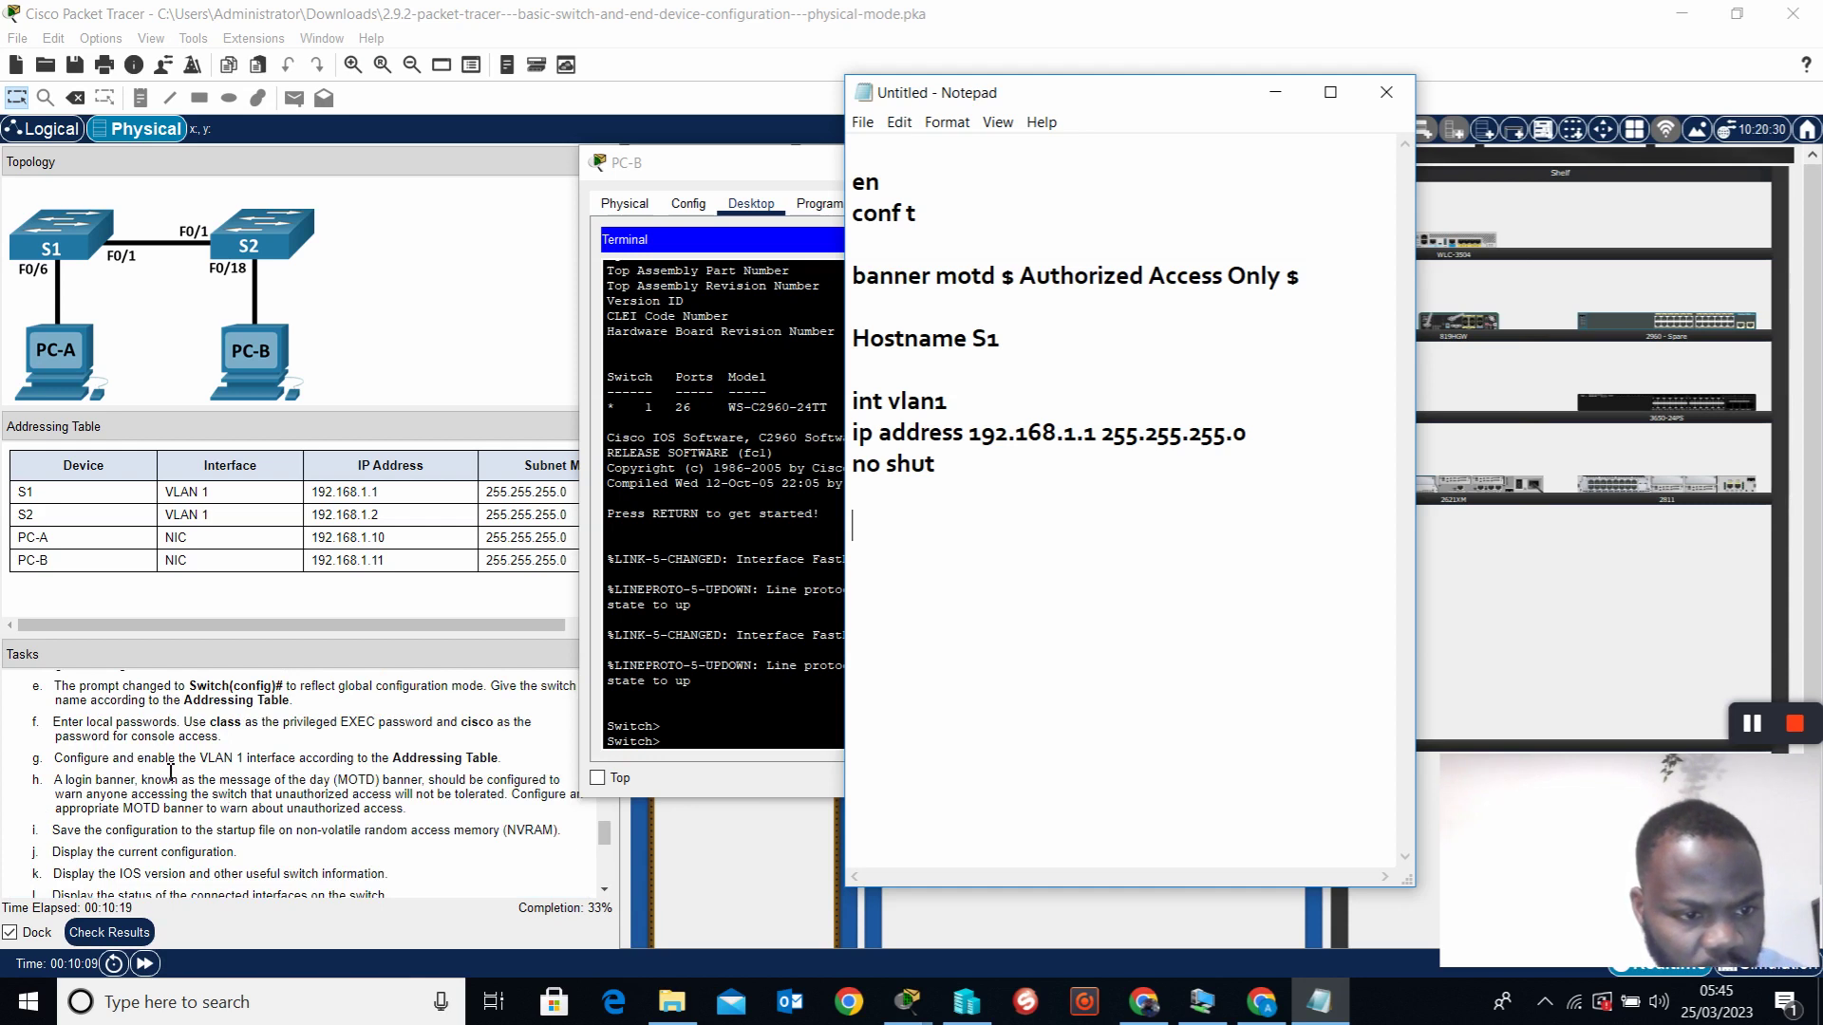
scroll(139, 756, up, 1)
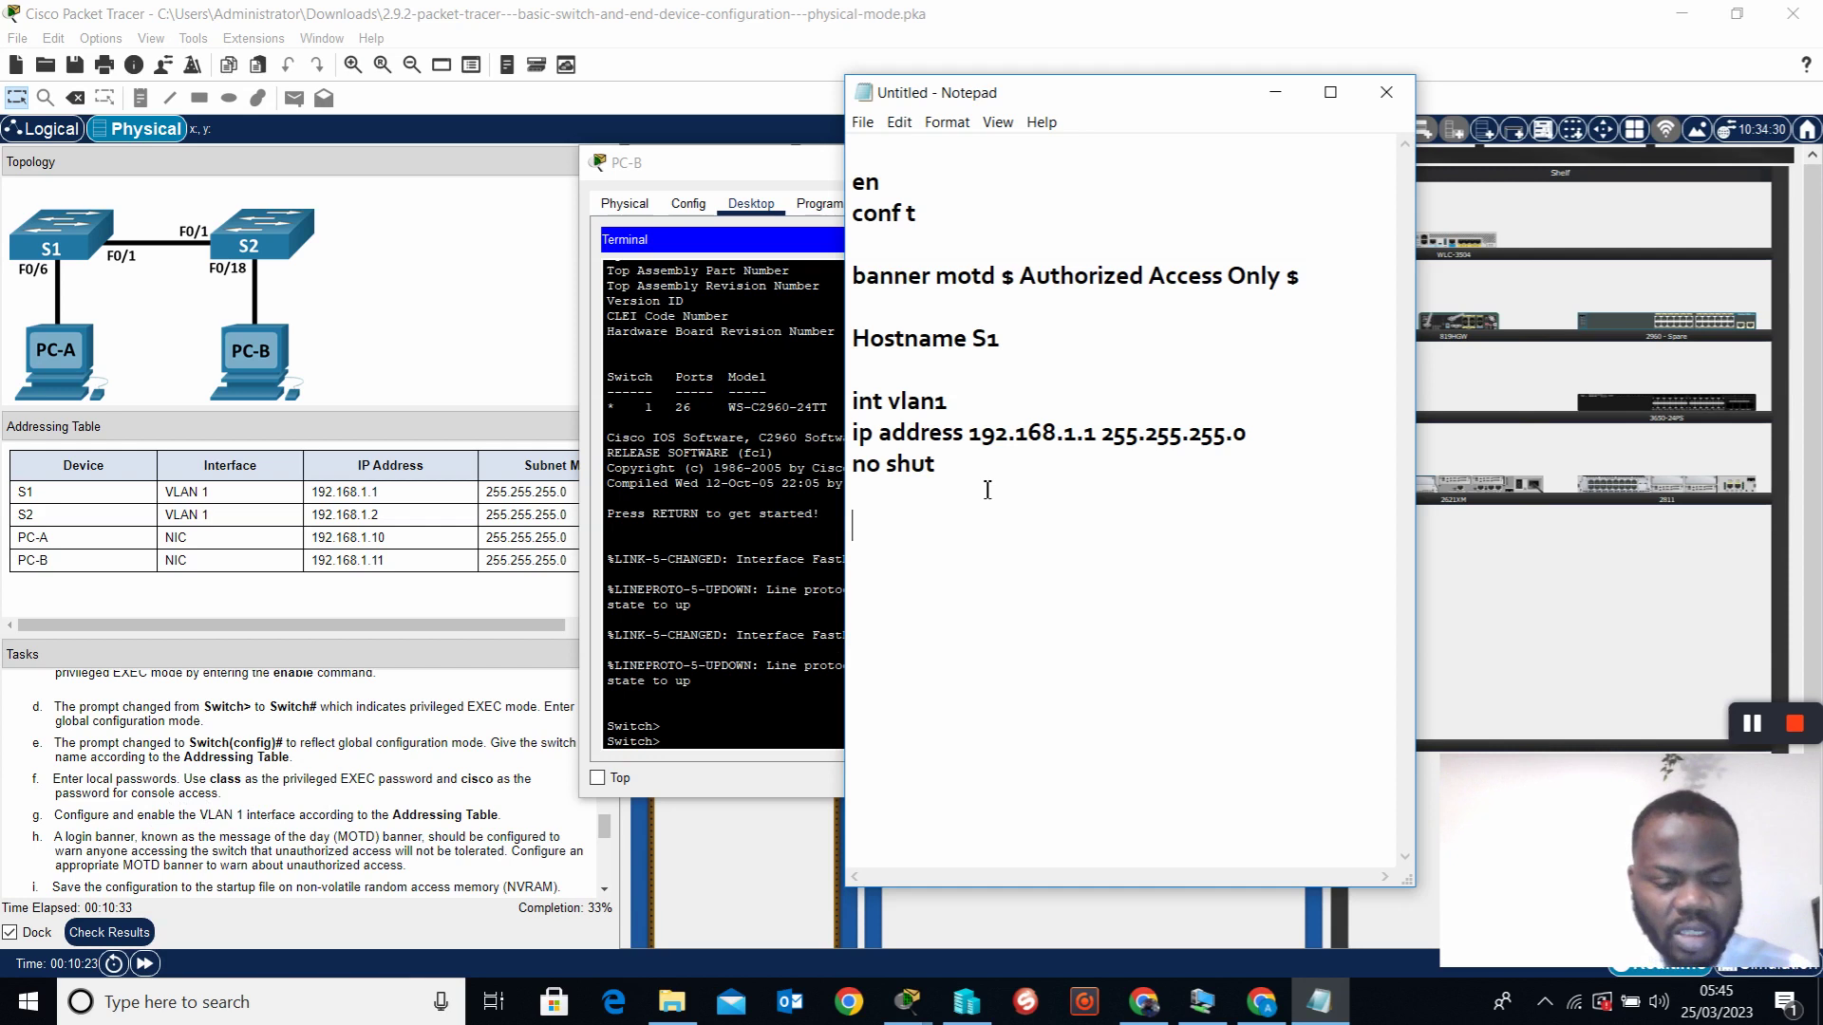
text(lin)
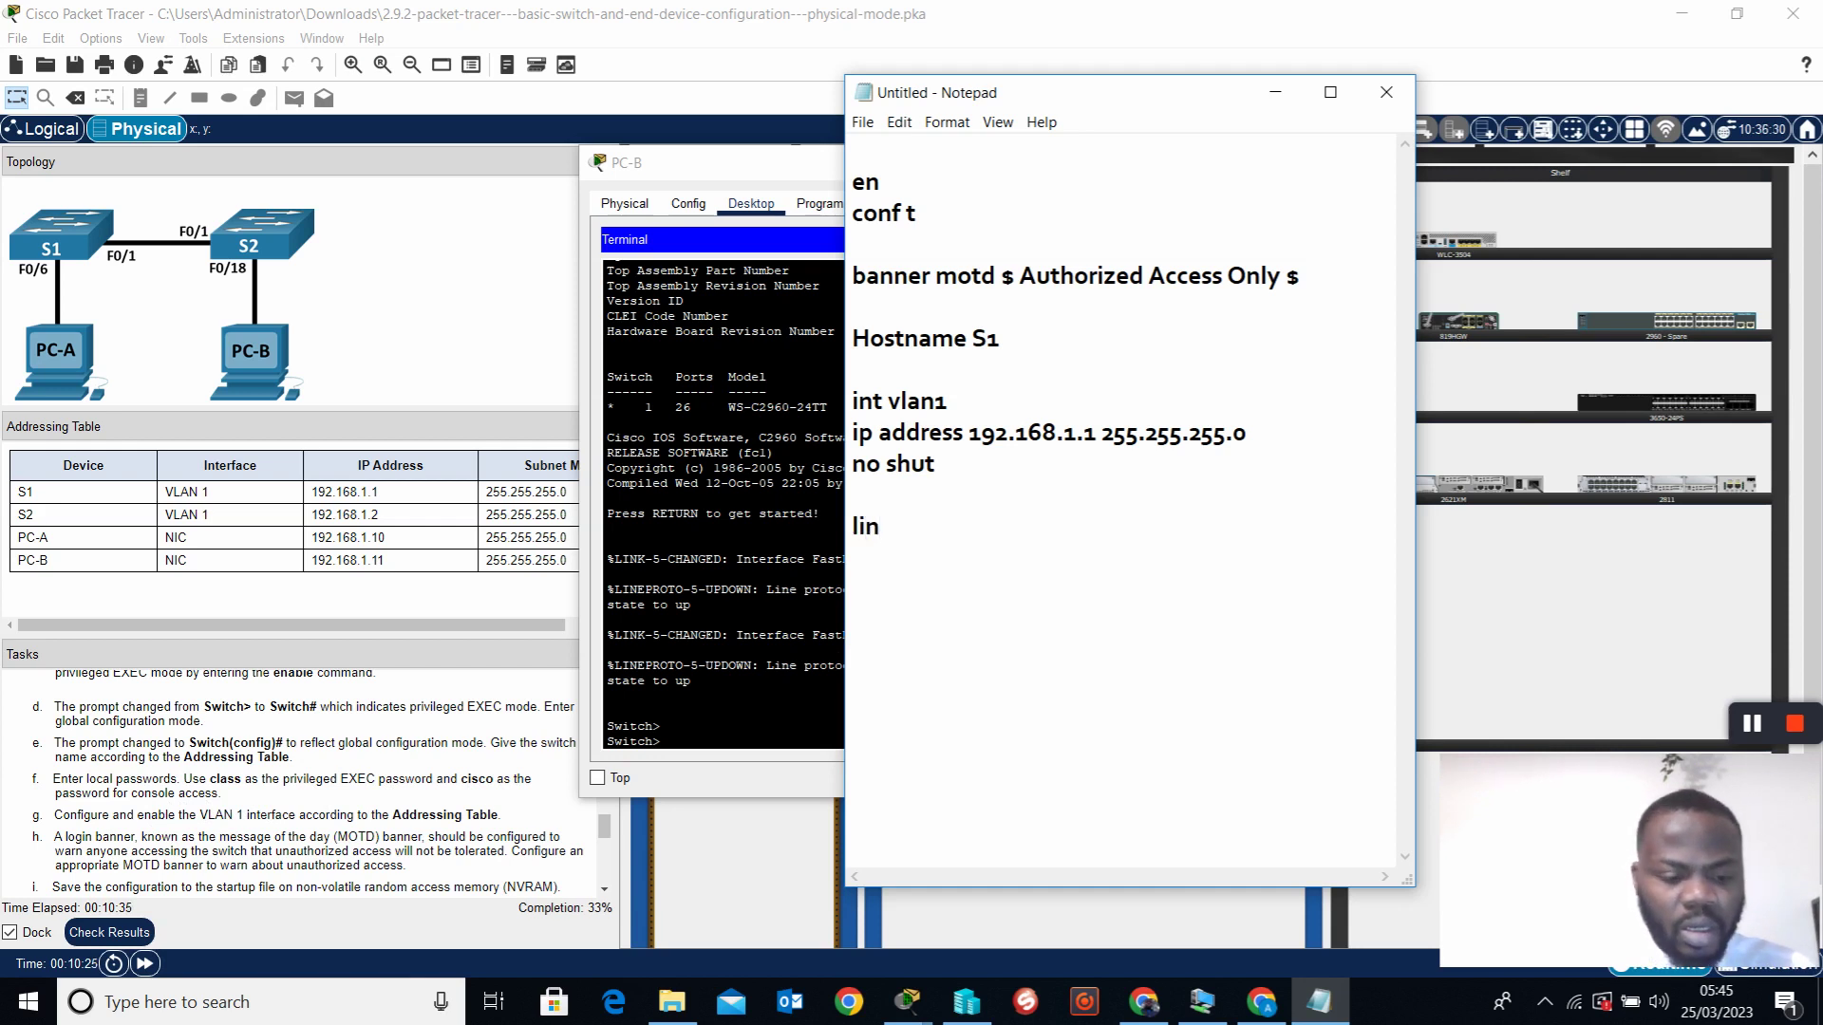
text(e con o)
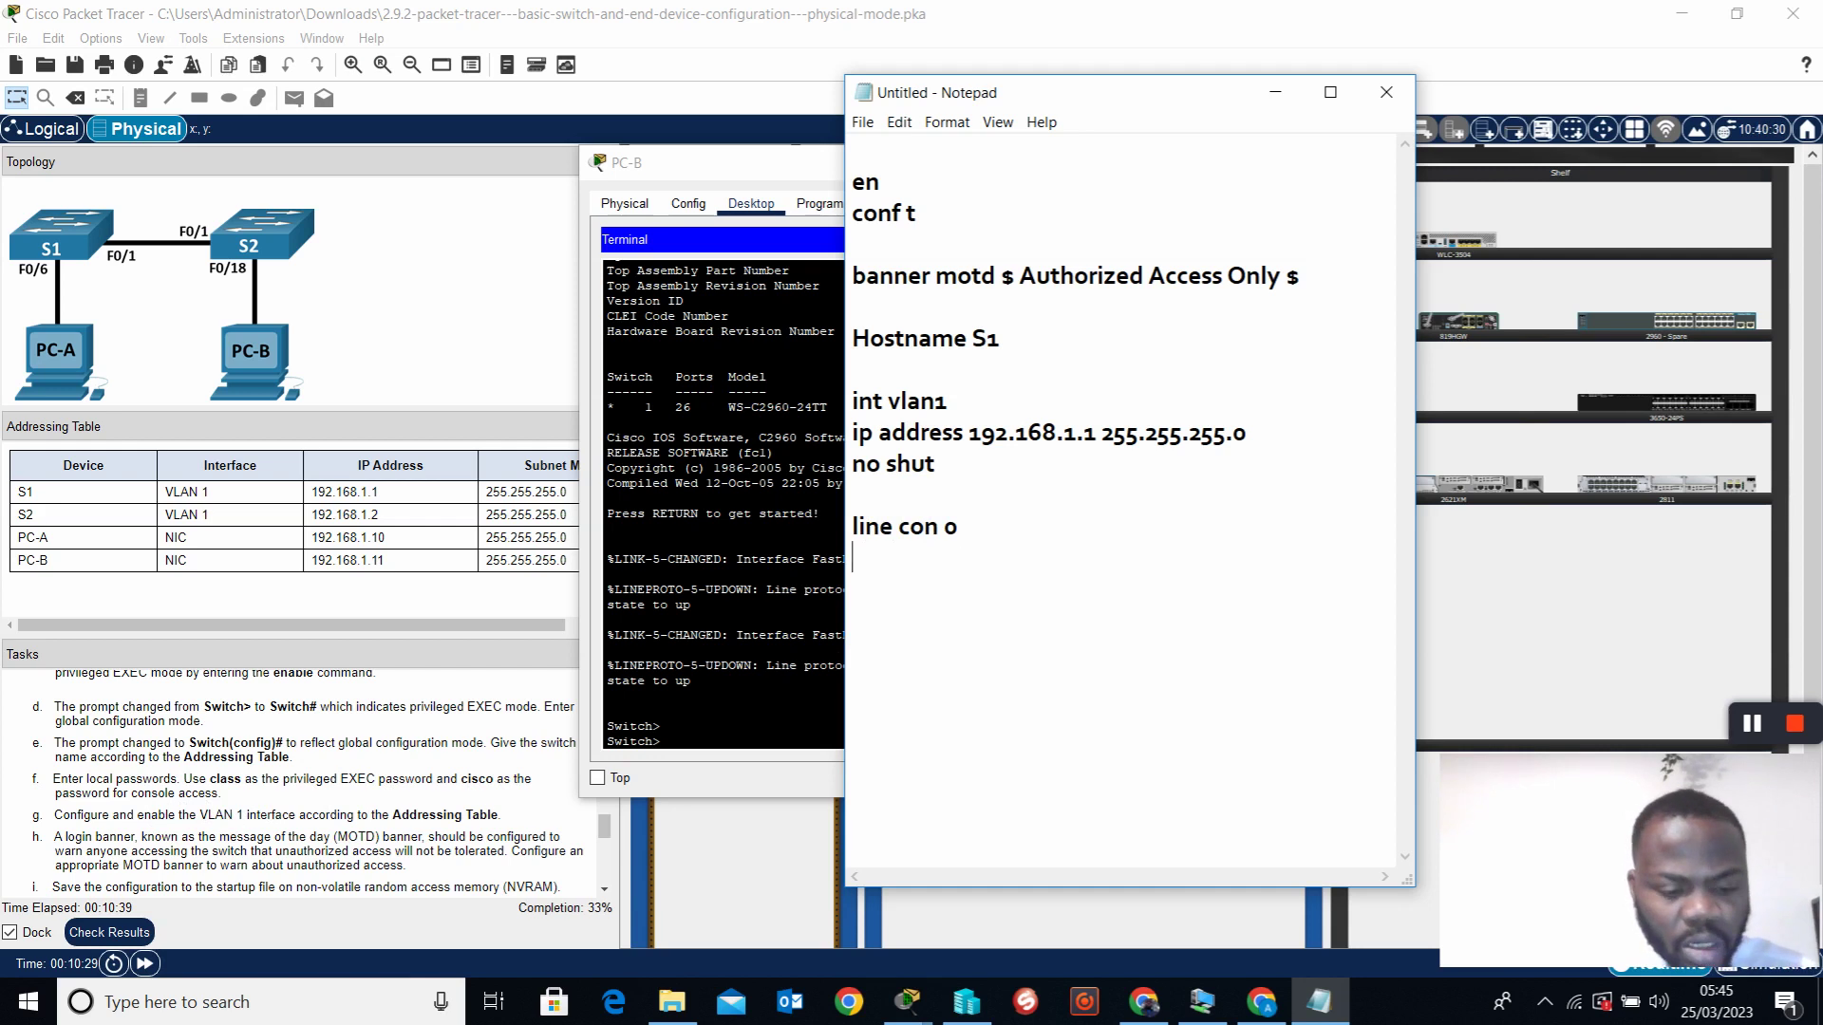
key(Return)
text(pasw)
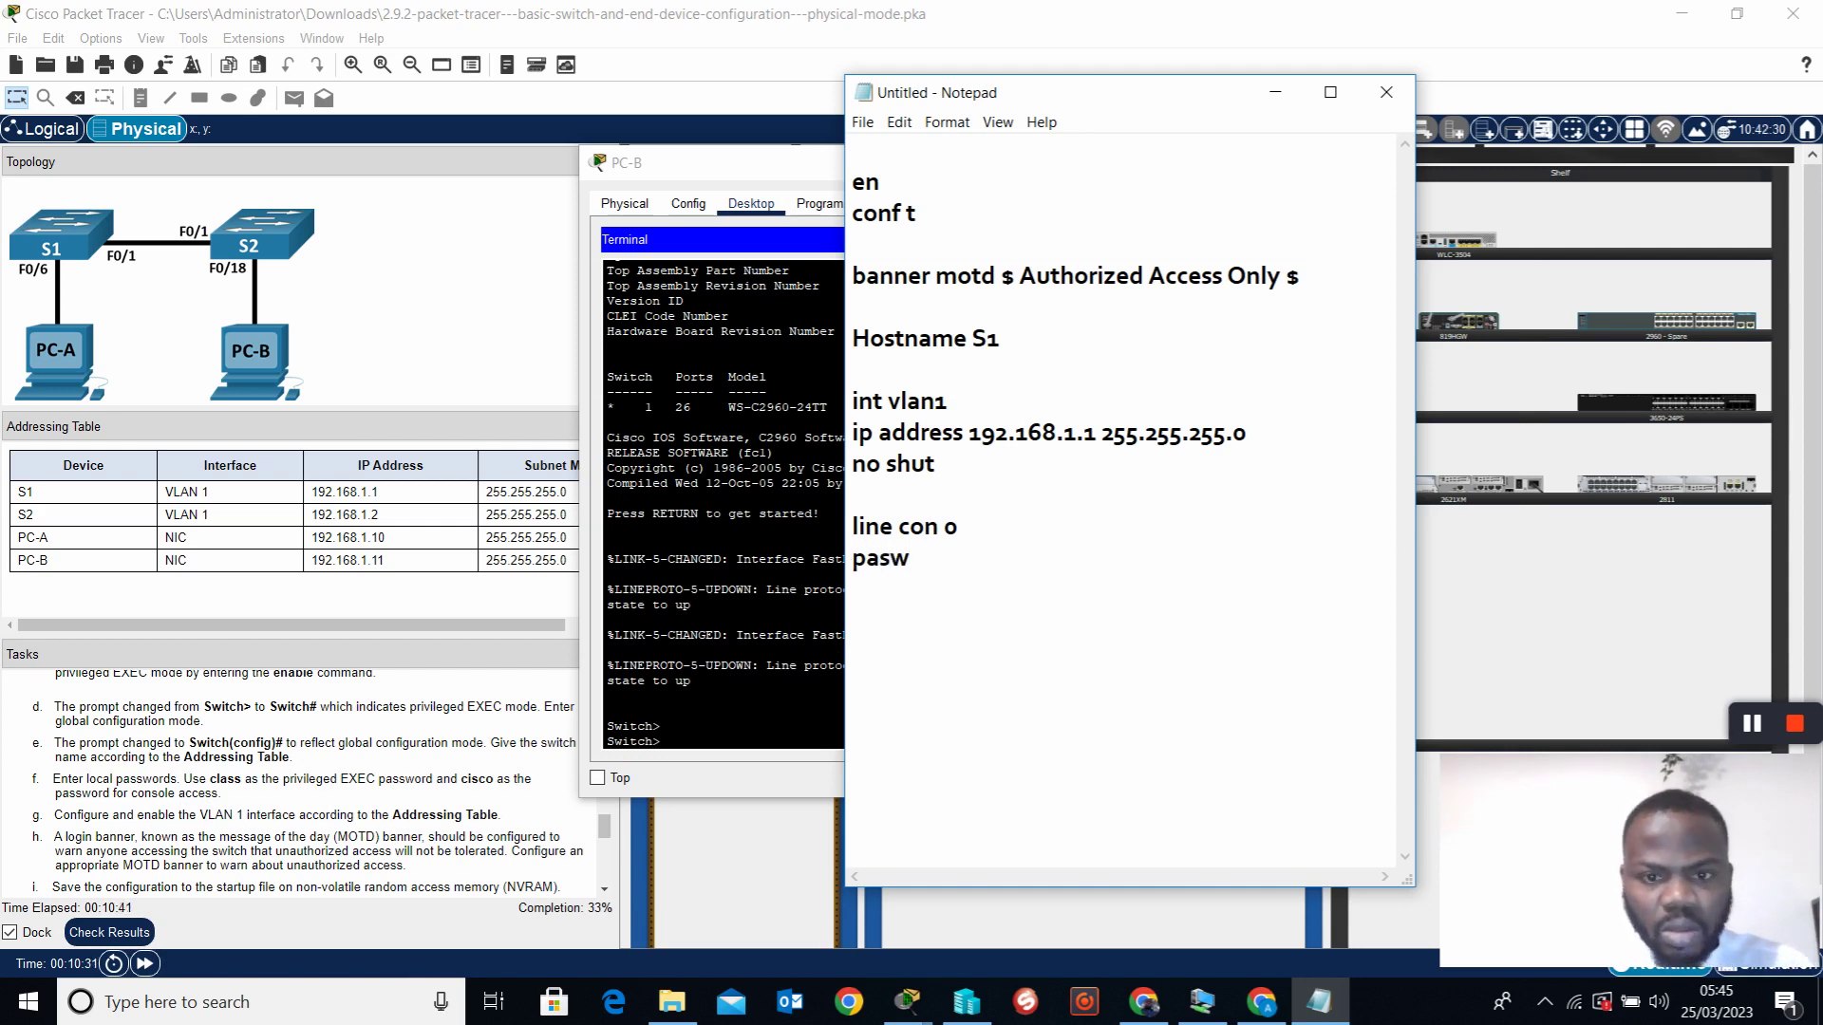
key(BackSpace)
text(sword )
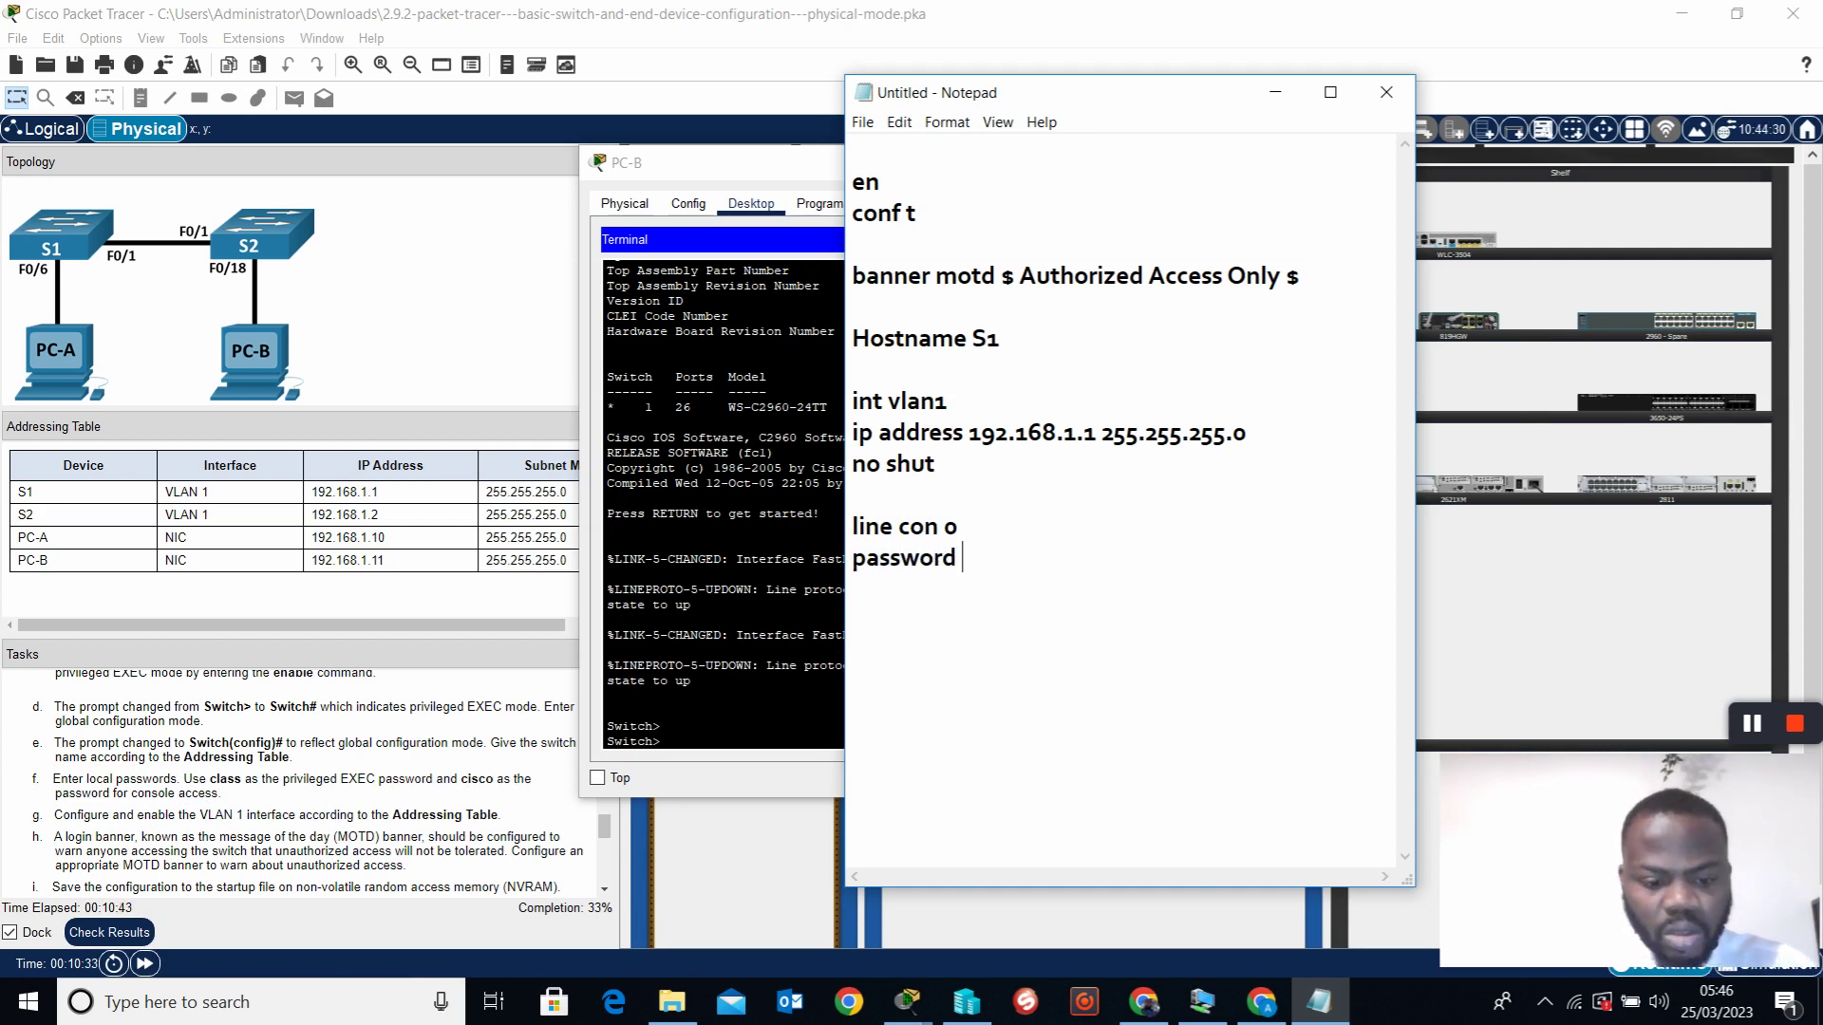
text(cisco)
key(Return)
text(login)
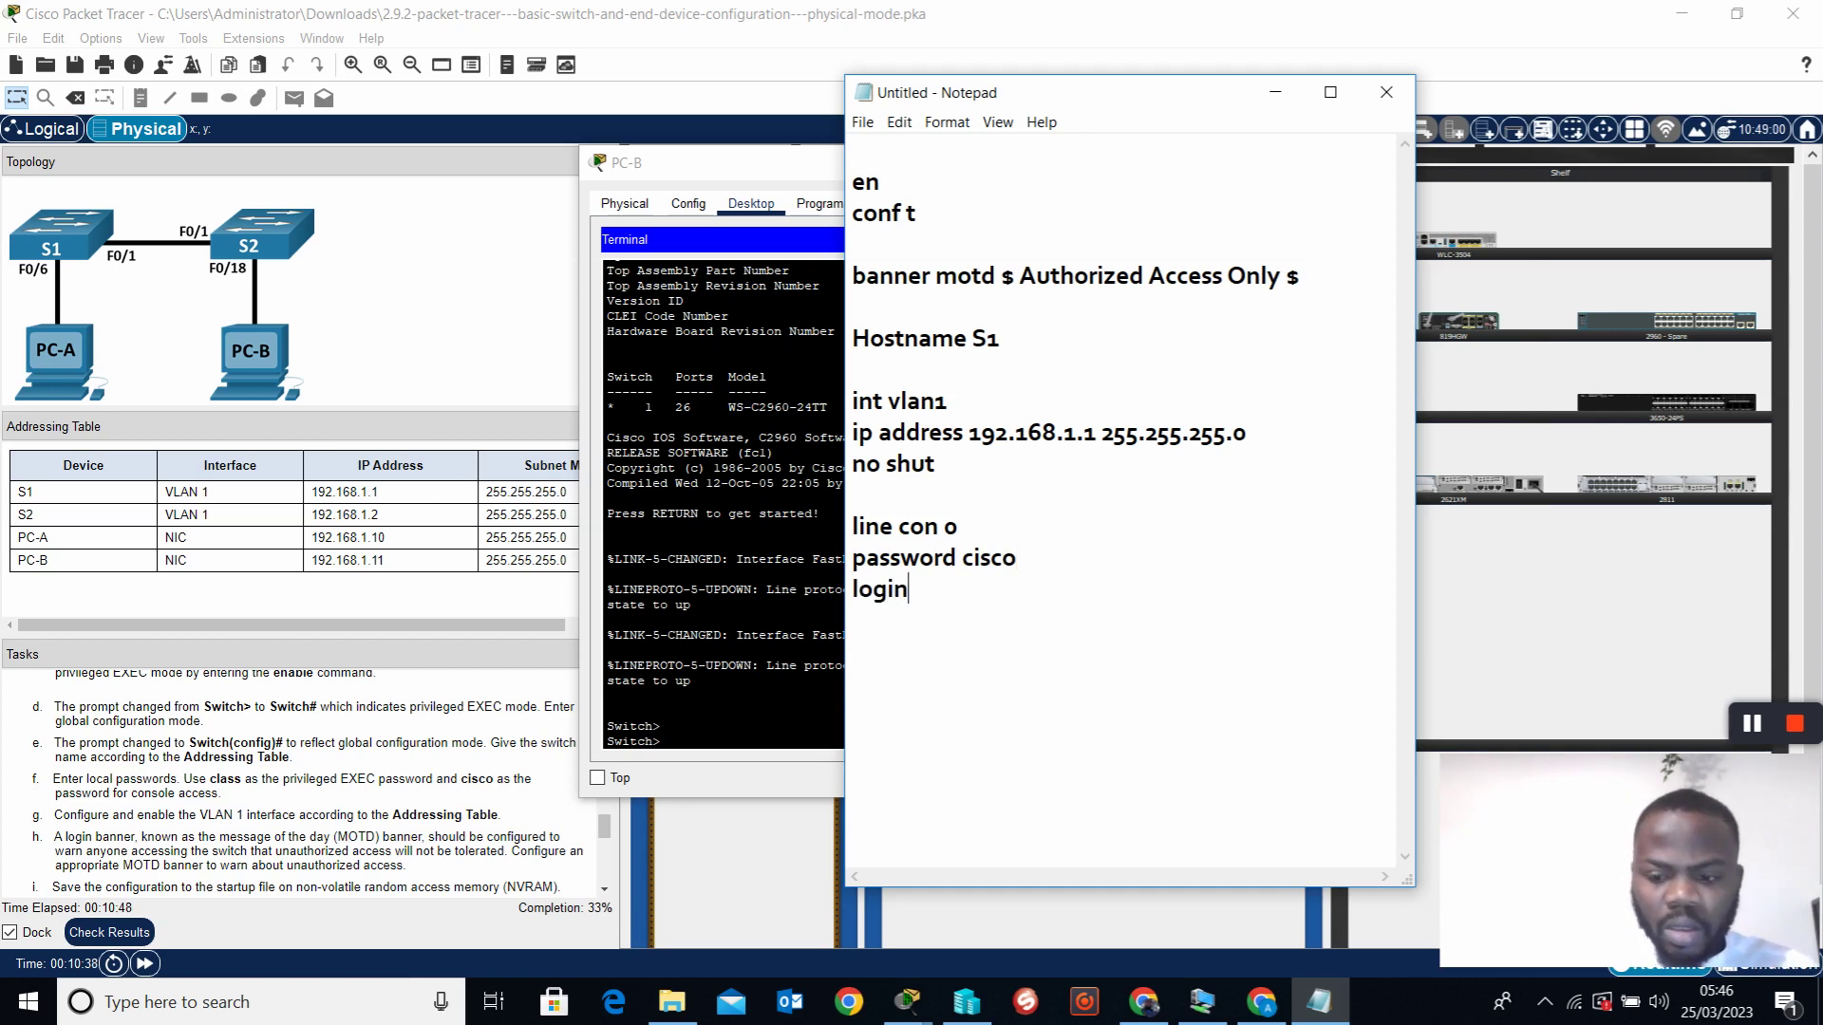
key(Return)
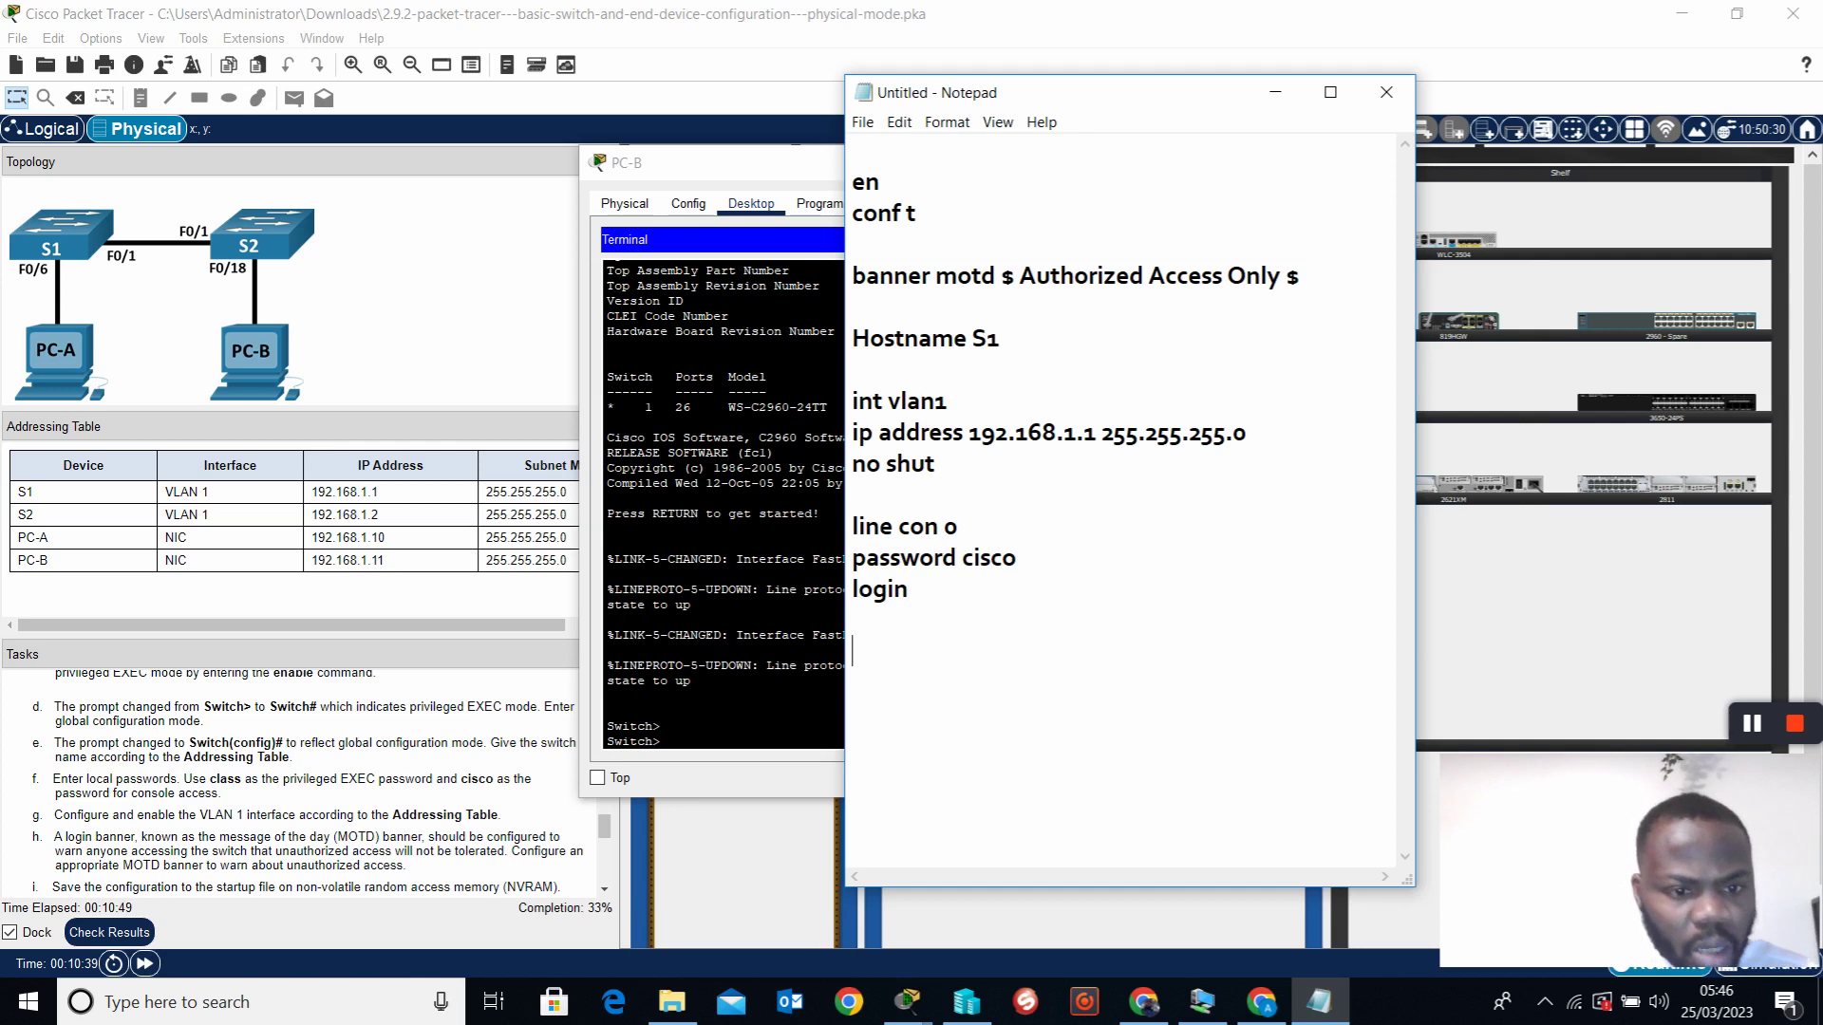
Add an enable password class line below the console commands
drag(909, 596, 865, 607)
click(929, 610)
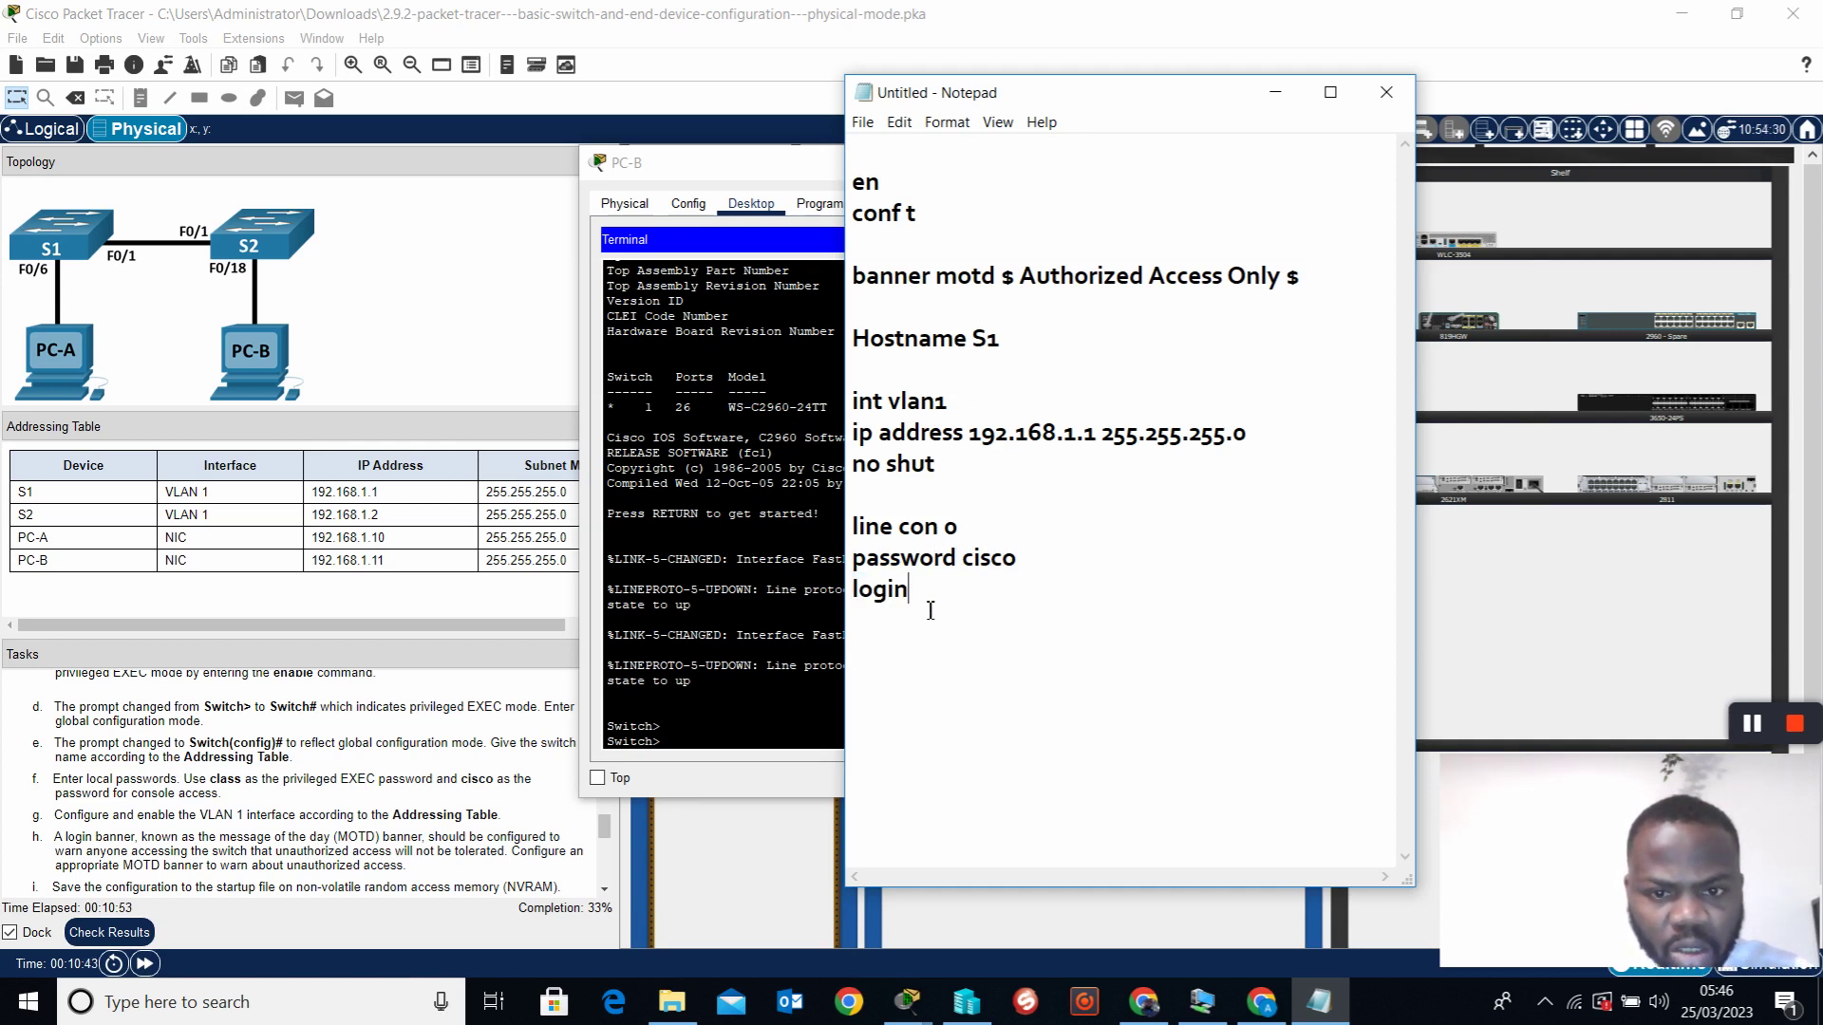
key(Return)
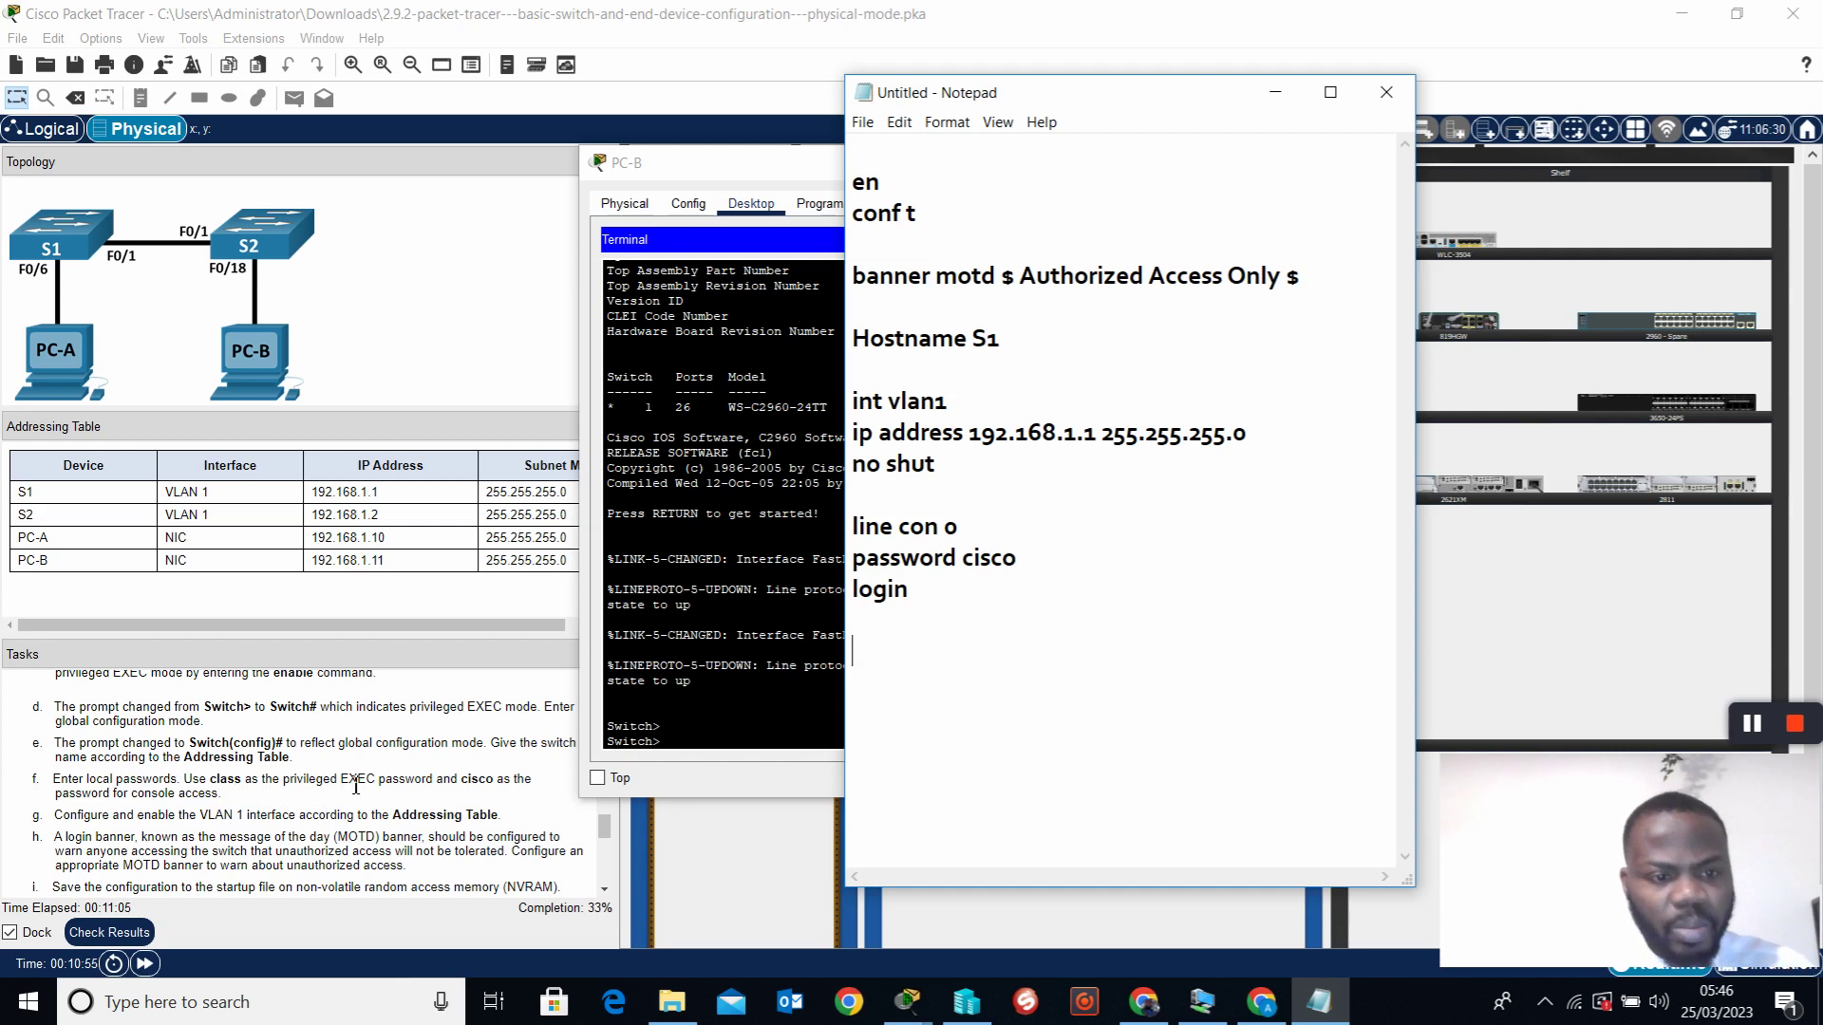
text(enable )
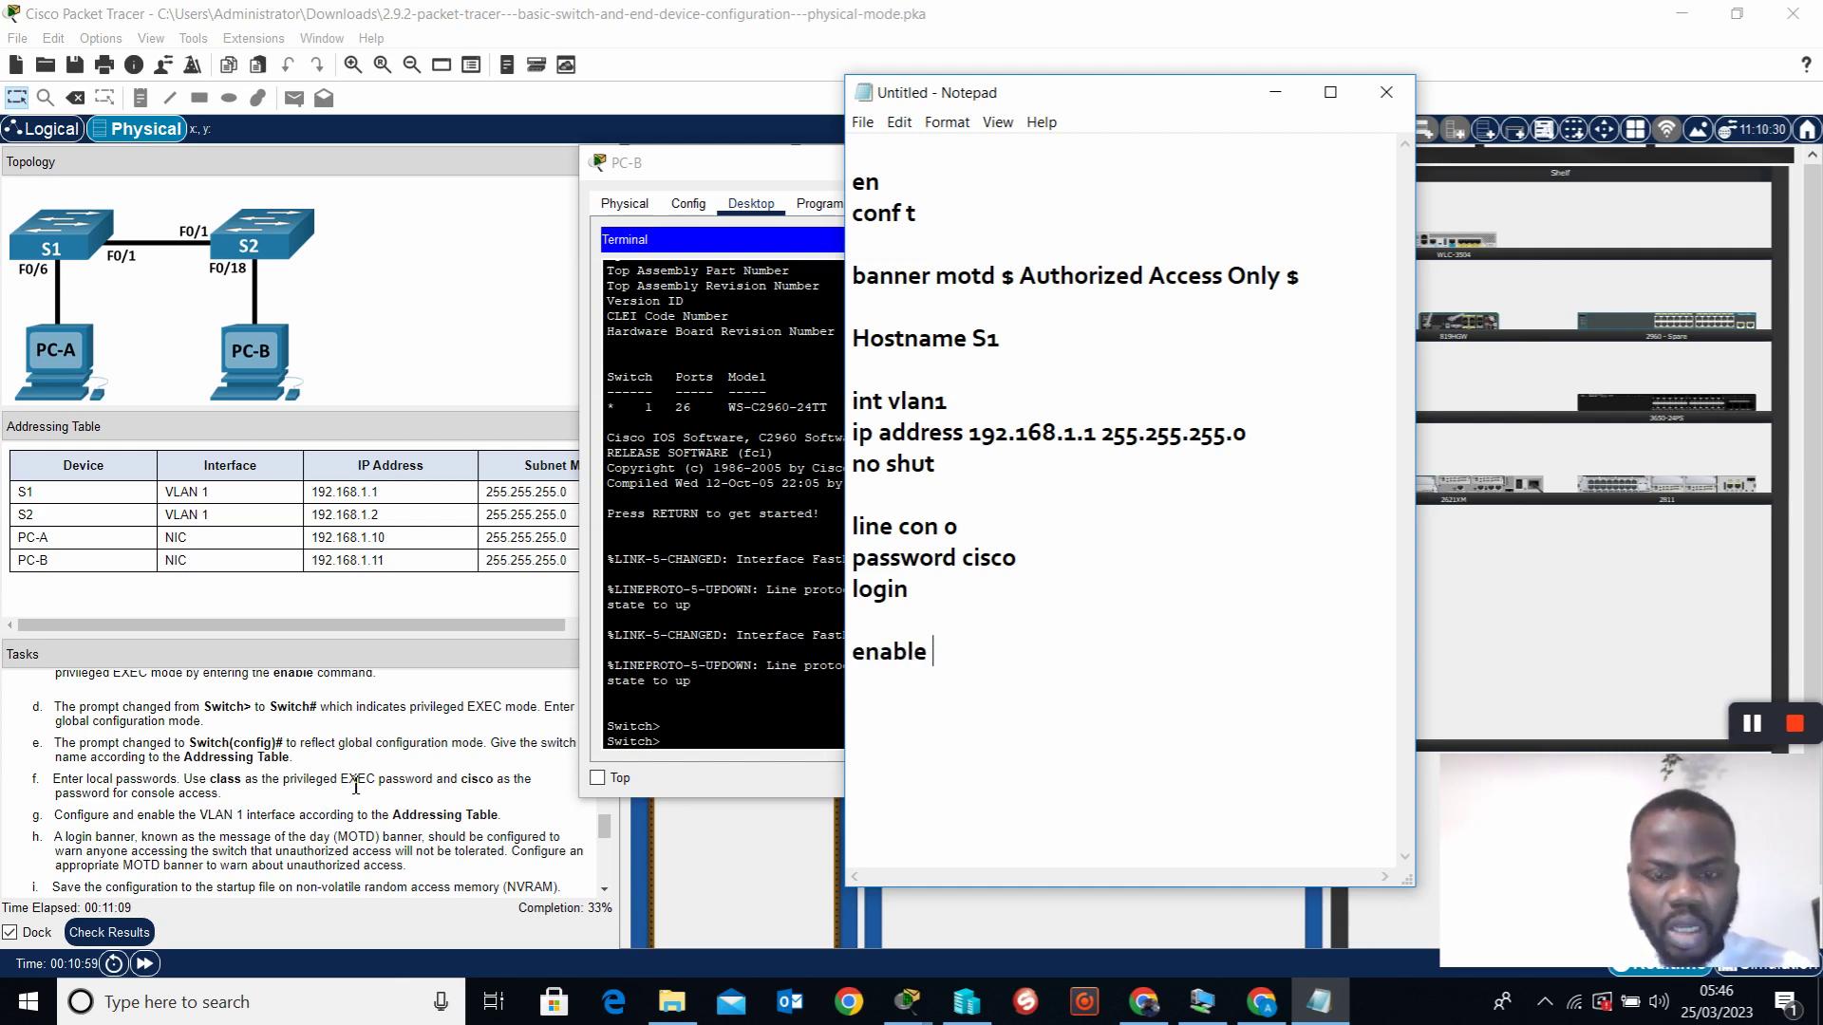
text(pas)
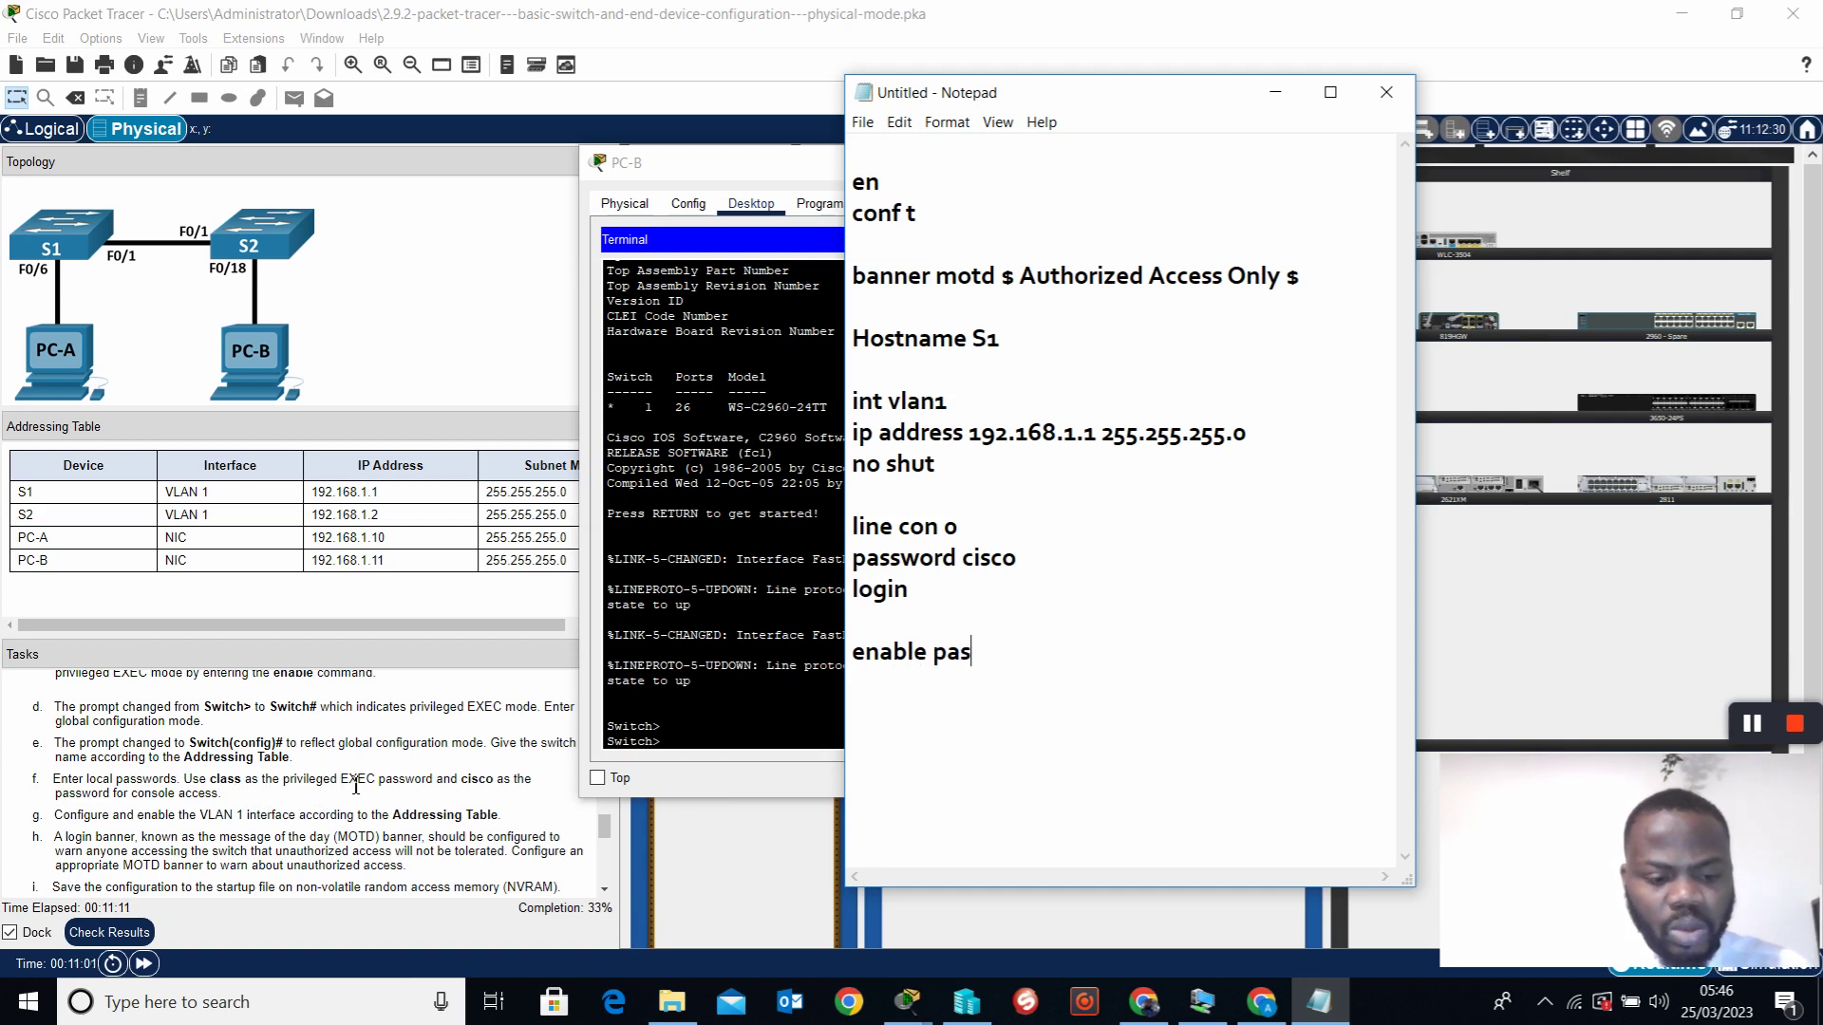
text(sword class)
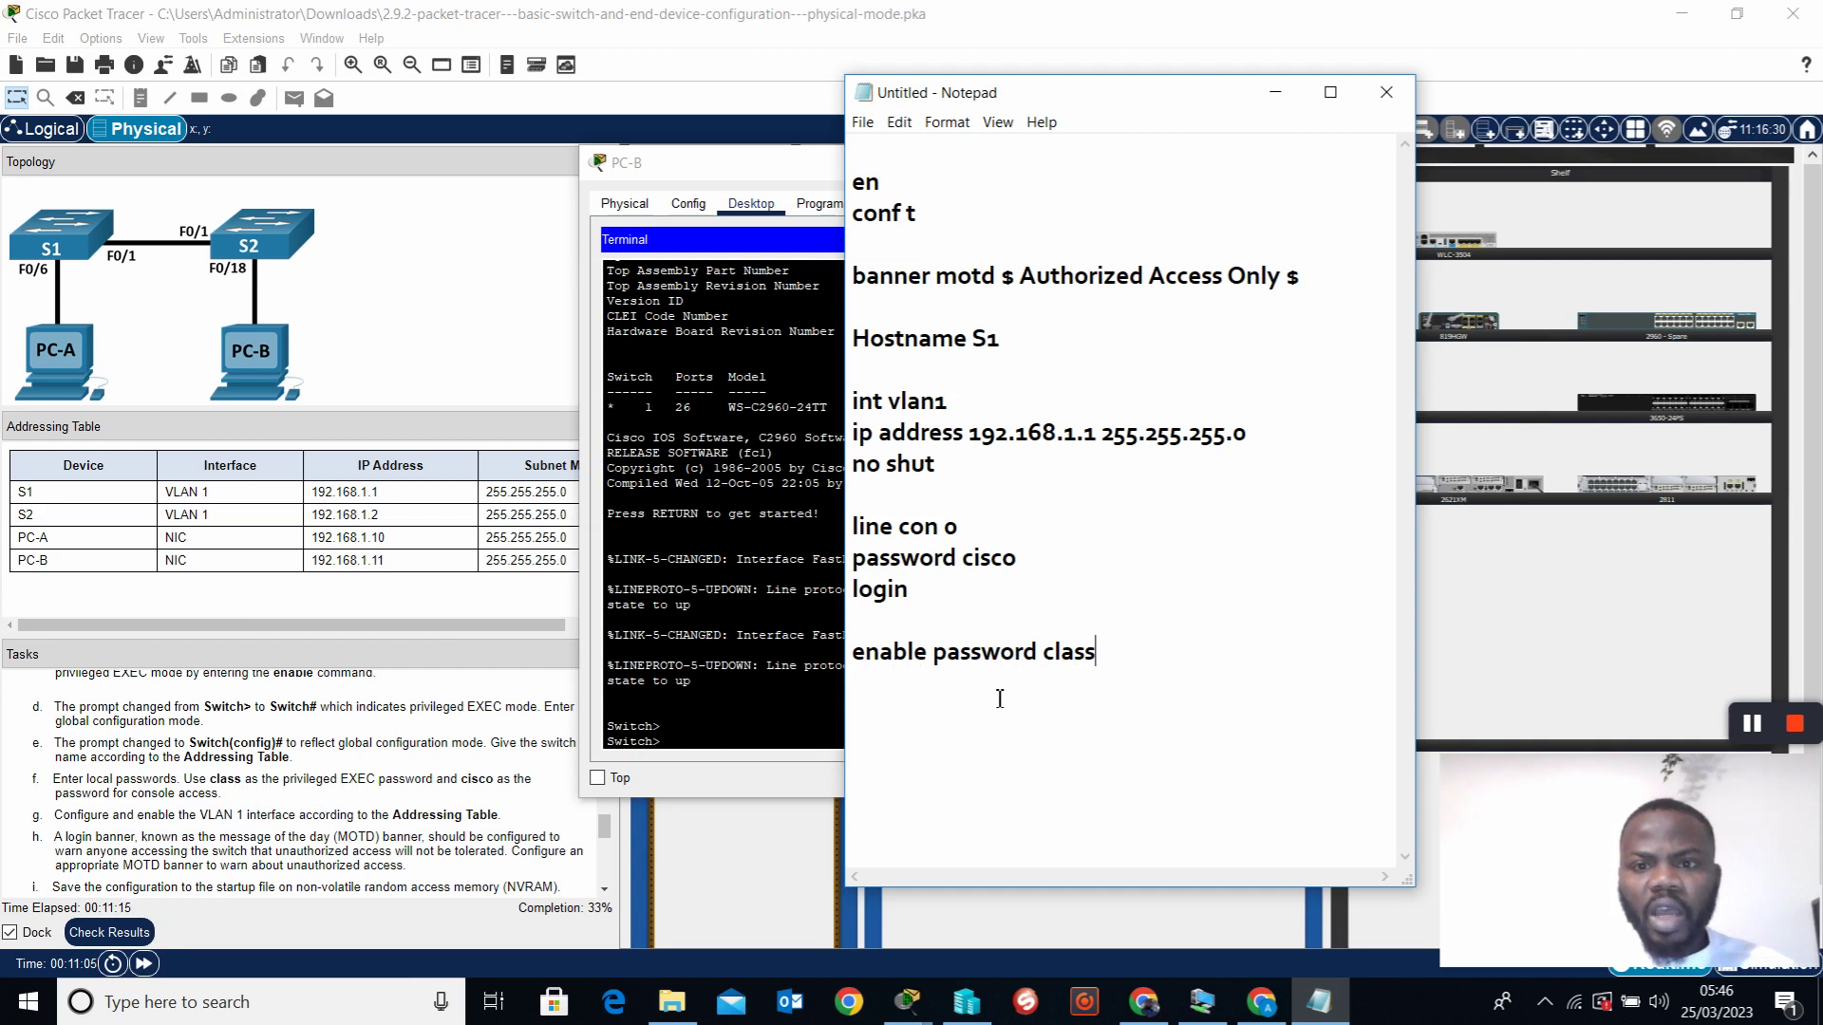
drag(1124, 674, 856, 201)
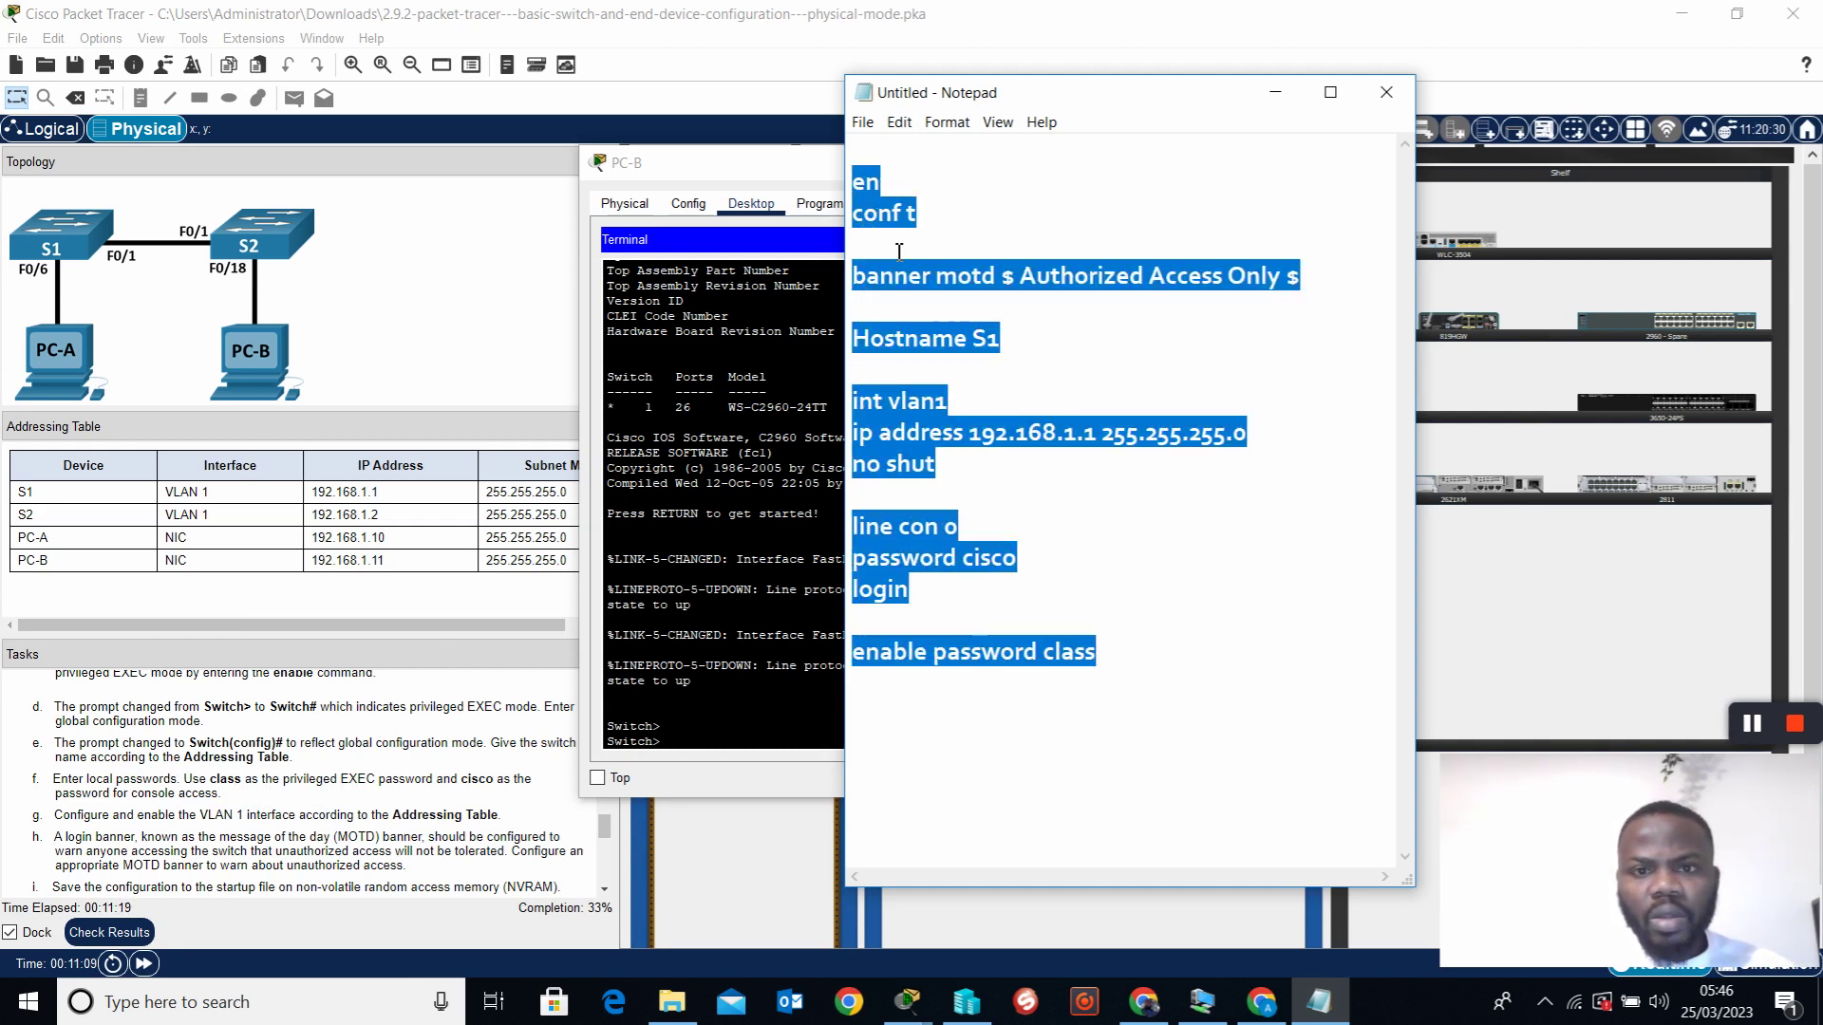
Copy the Notepad script and paste it into PC-B's switch console
right_click(874, 219)
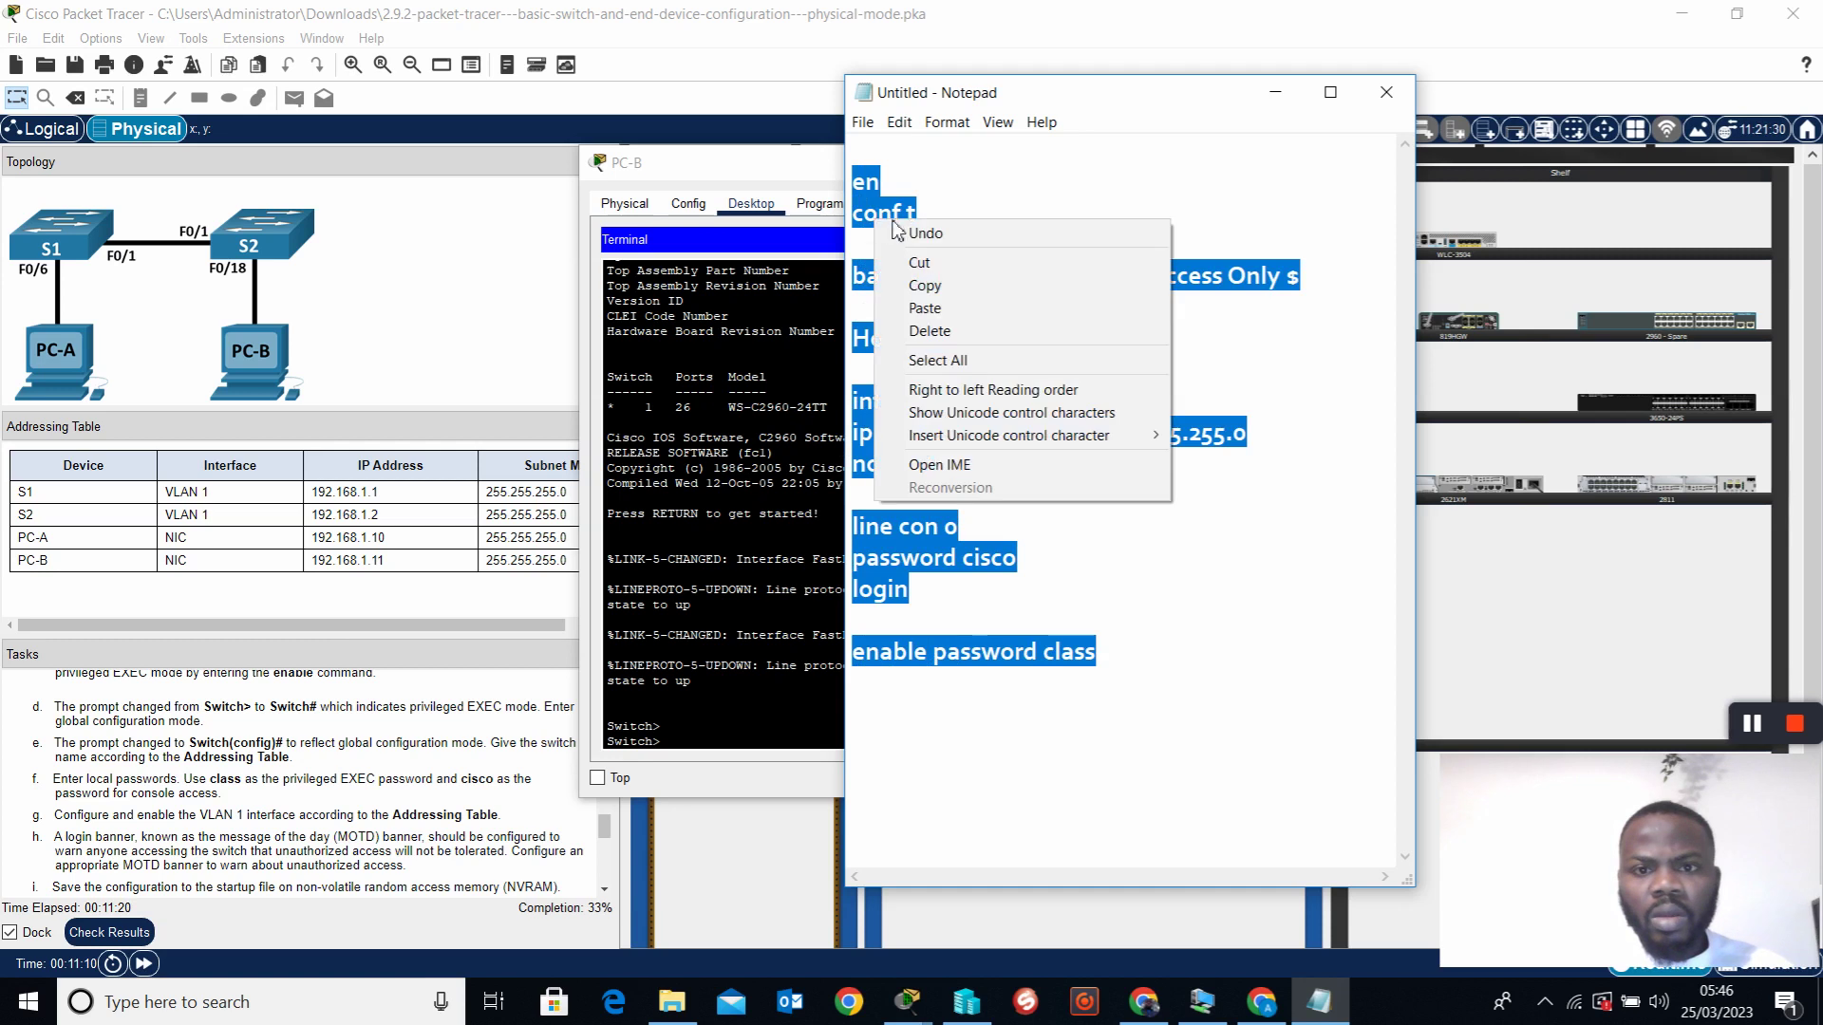
click(925, 285)
click(762, 187)
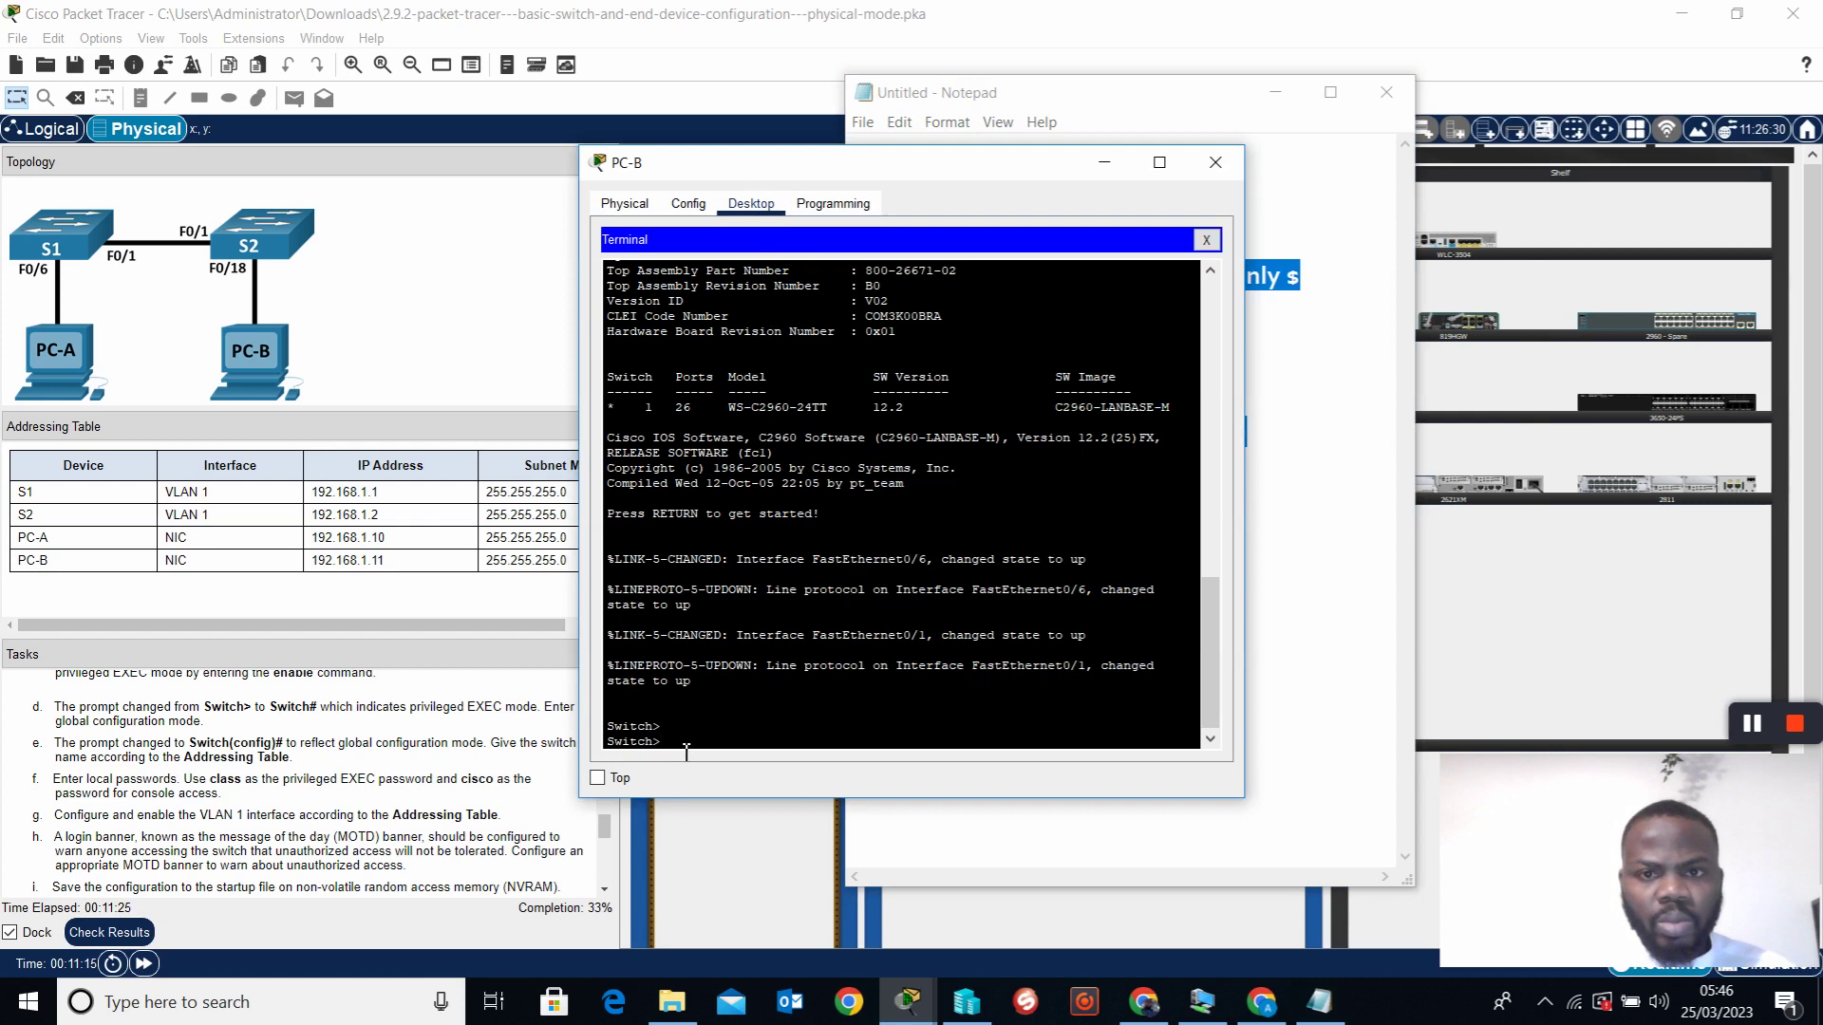
drag(899, 172, 993, 183)
right_click(760, 754)
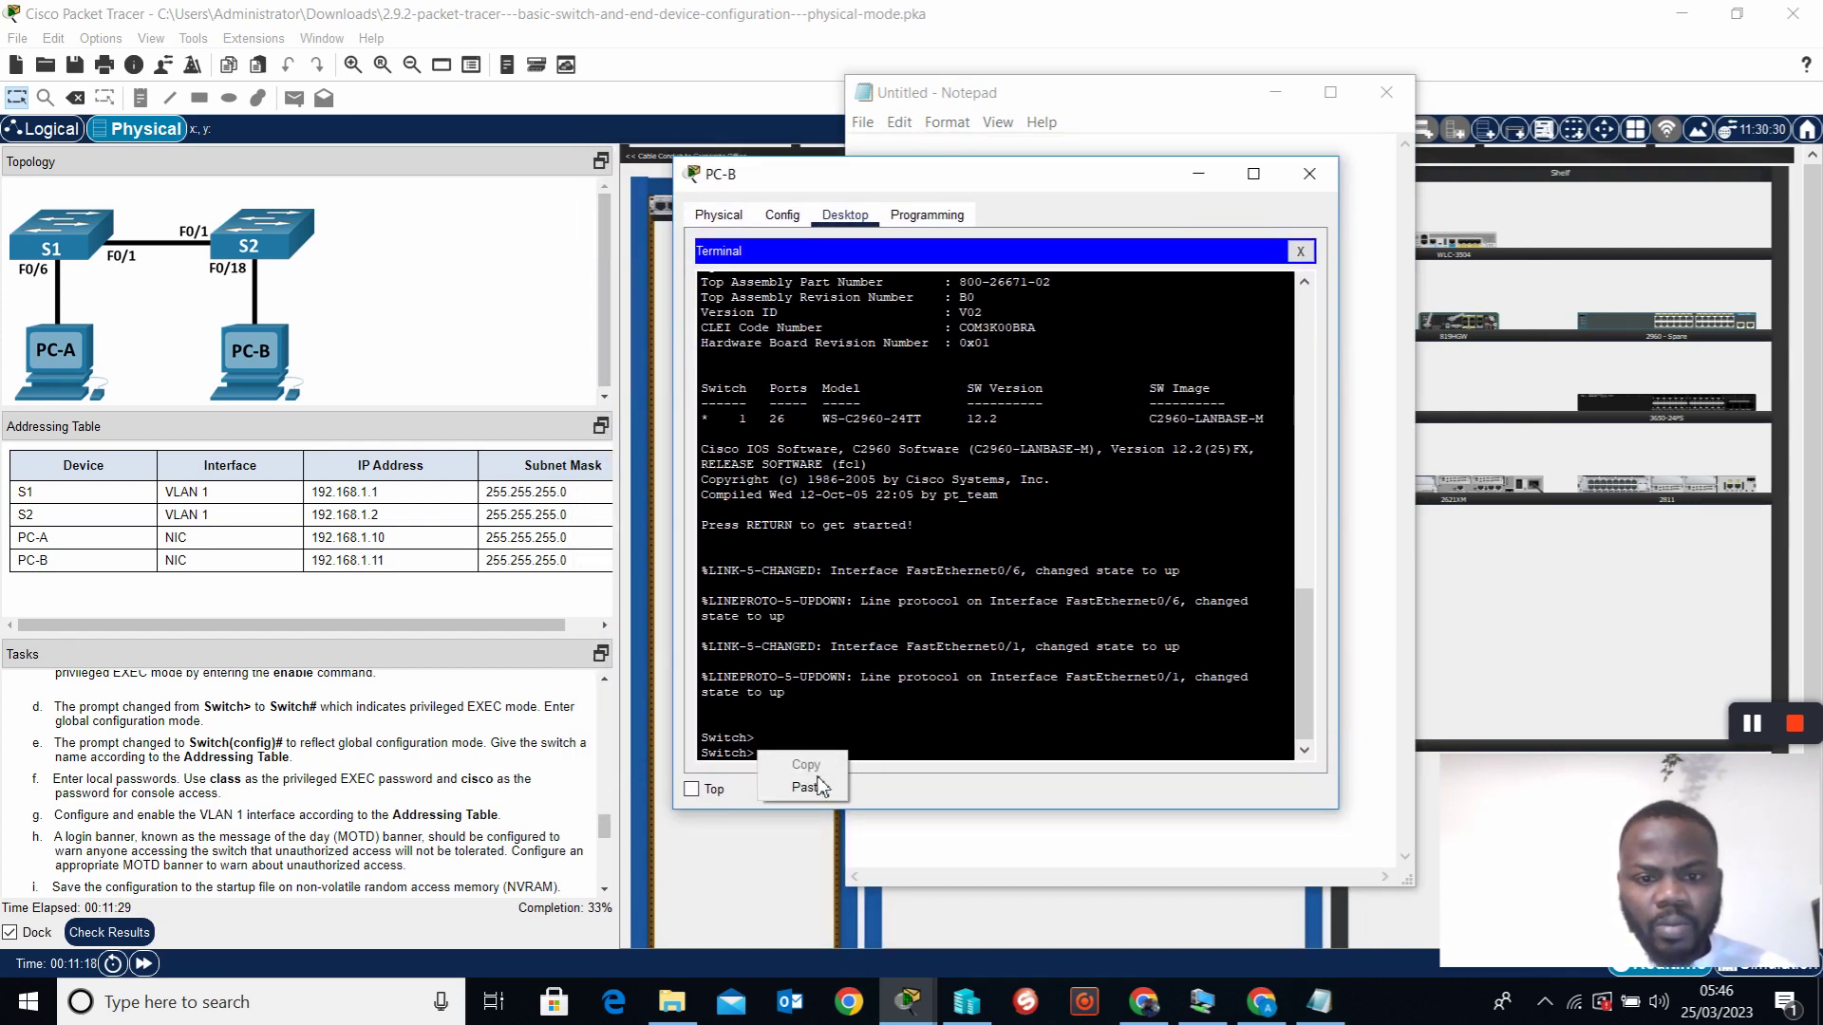
click(808, 787)
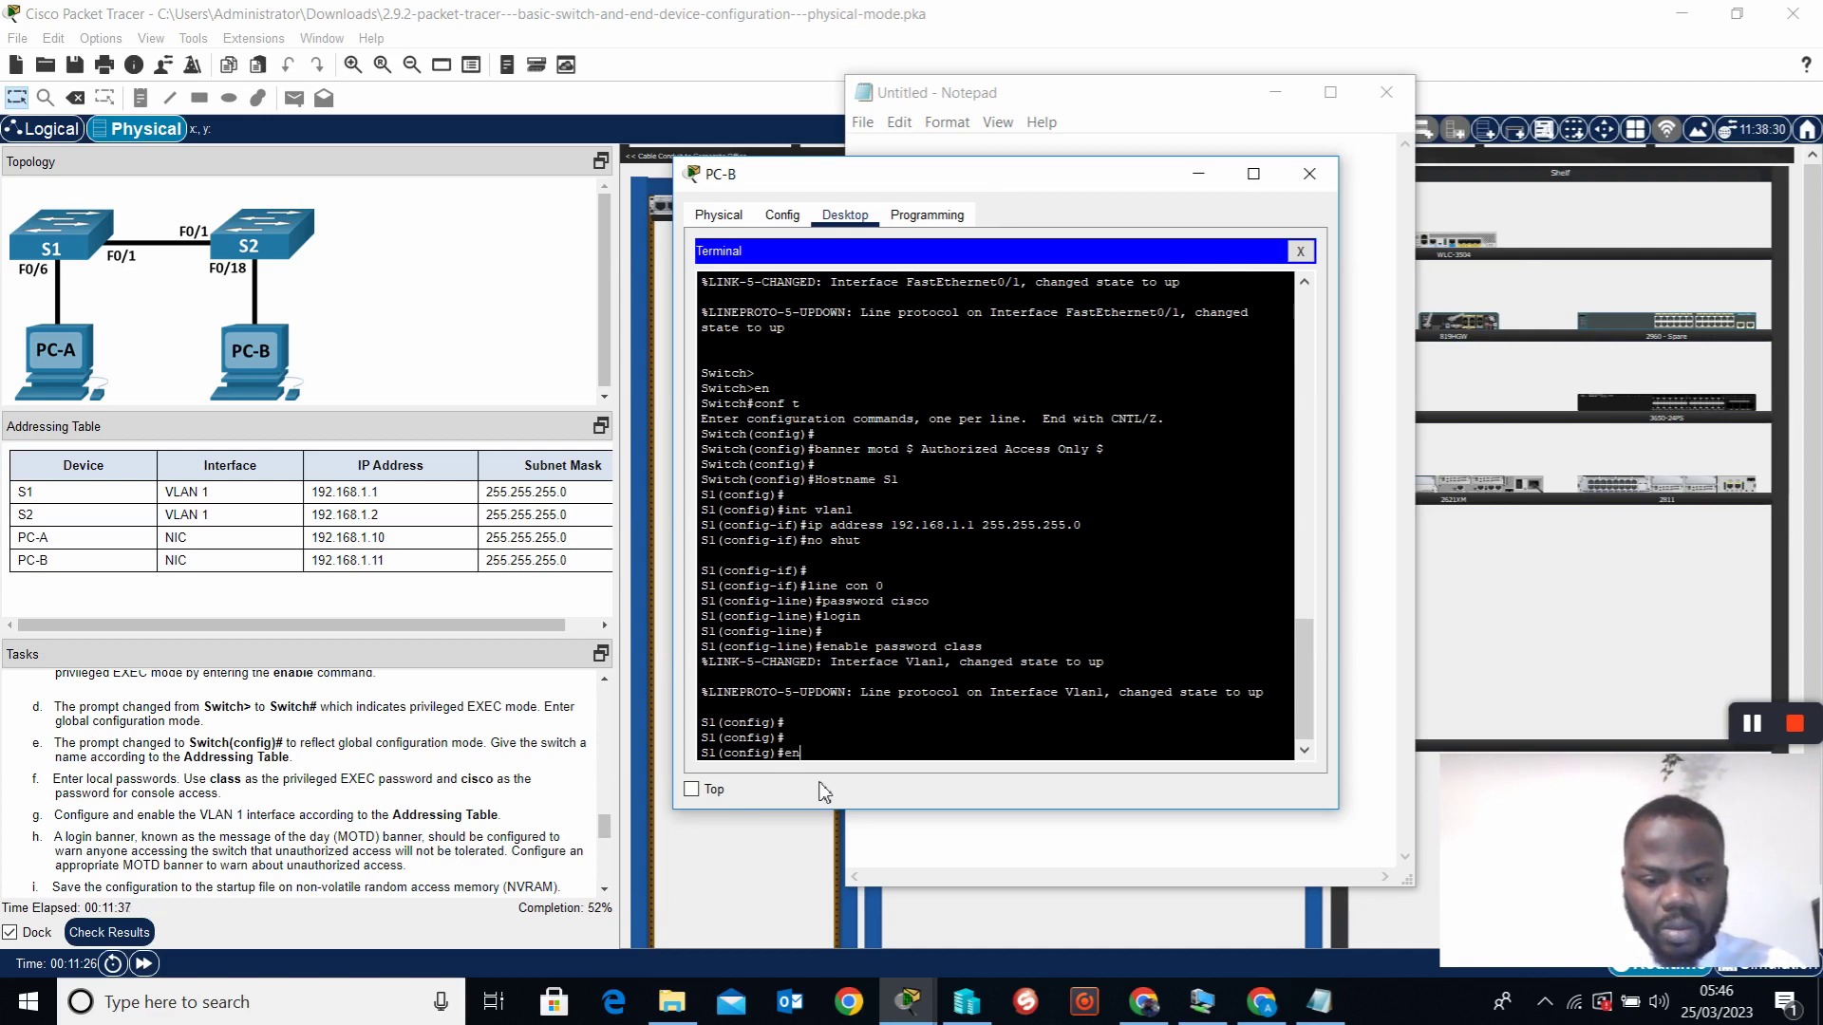
Save the running configuration to startup with copy run start
text(opy ru)
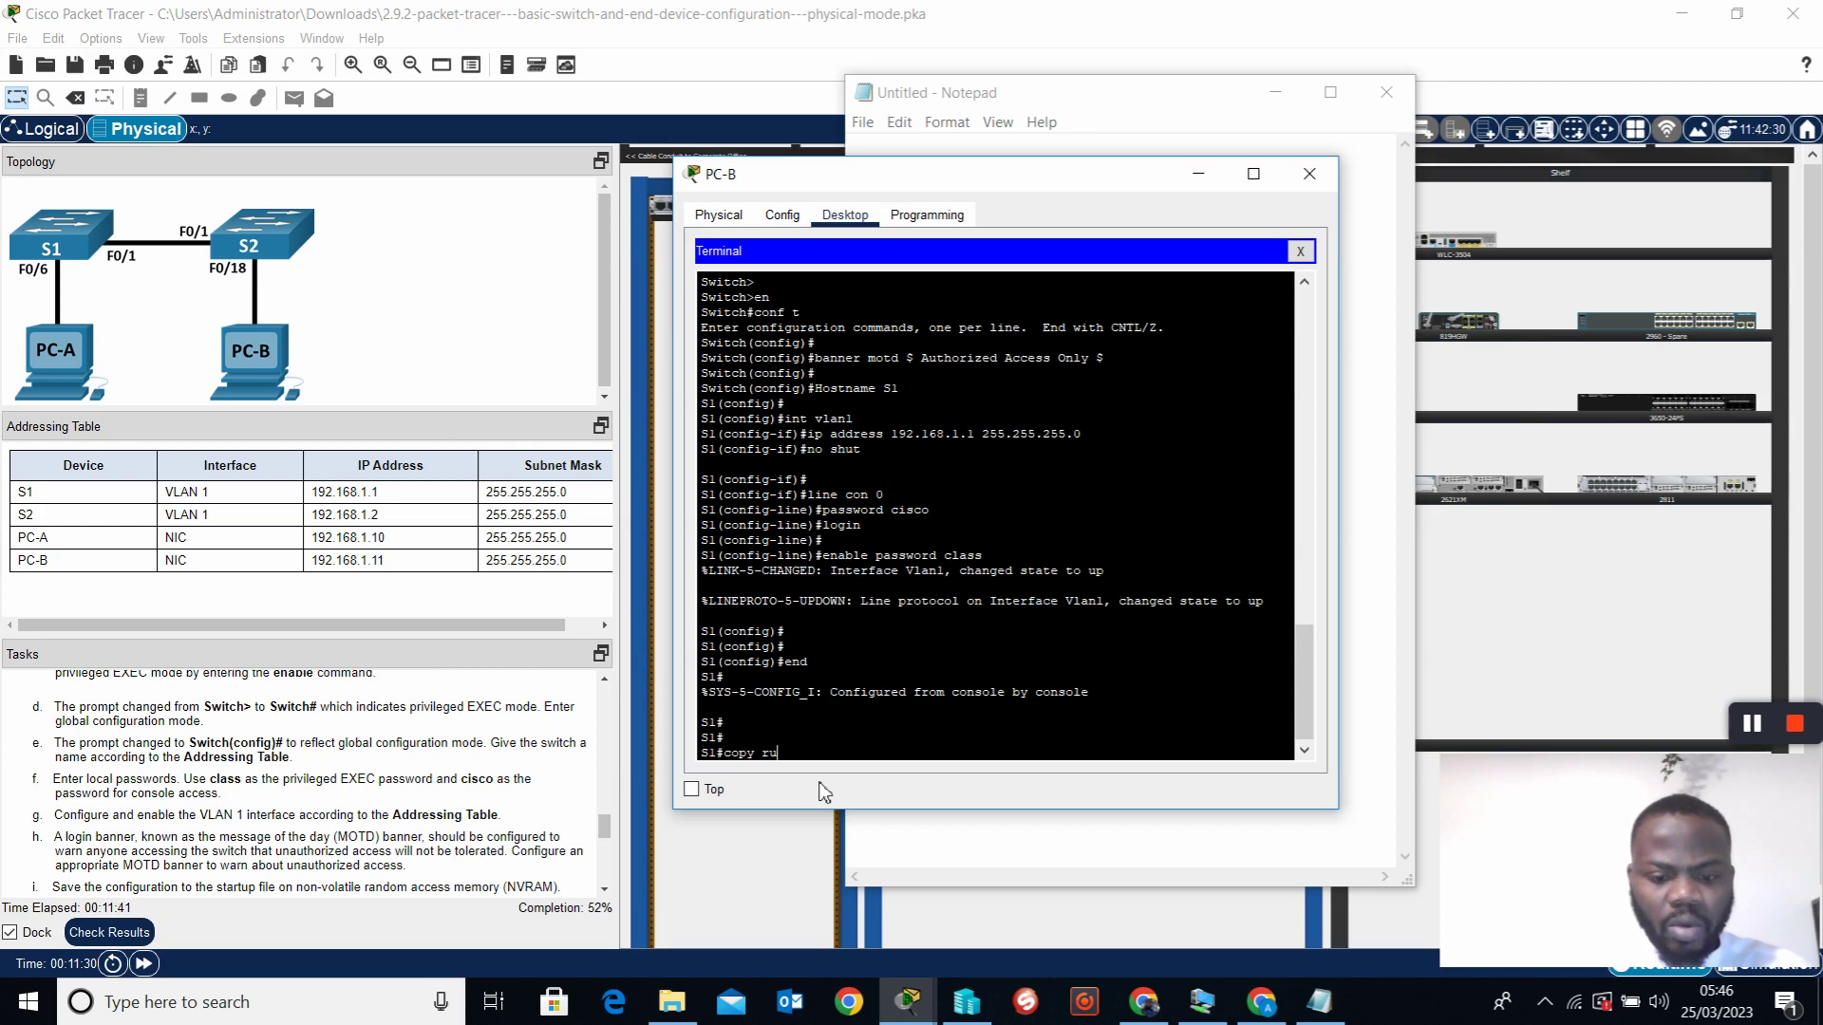
text(n start)
key(Return)
key(Return)
key(Return)
key(Return)
key(Return)
key(Return)
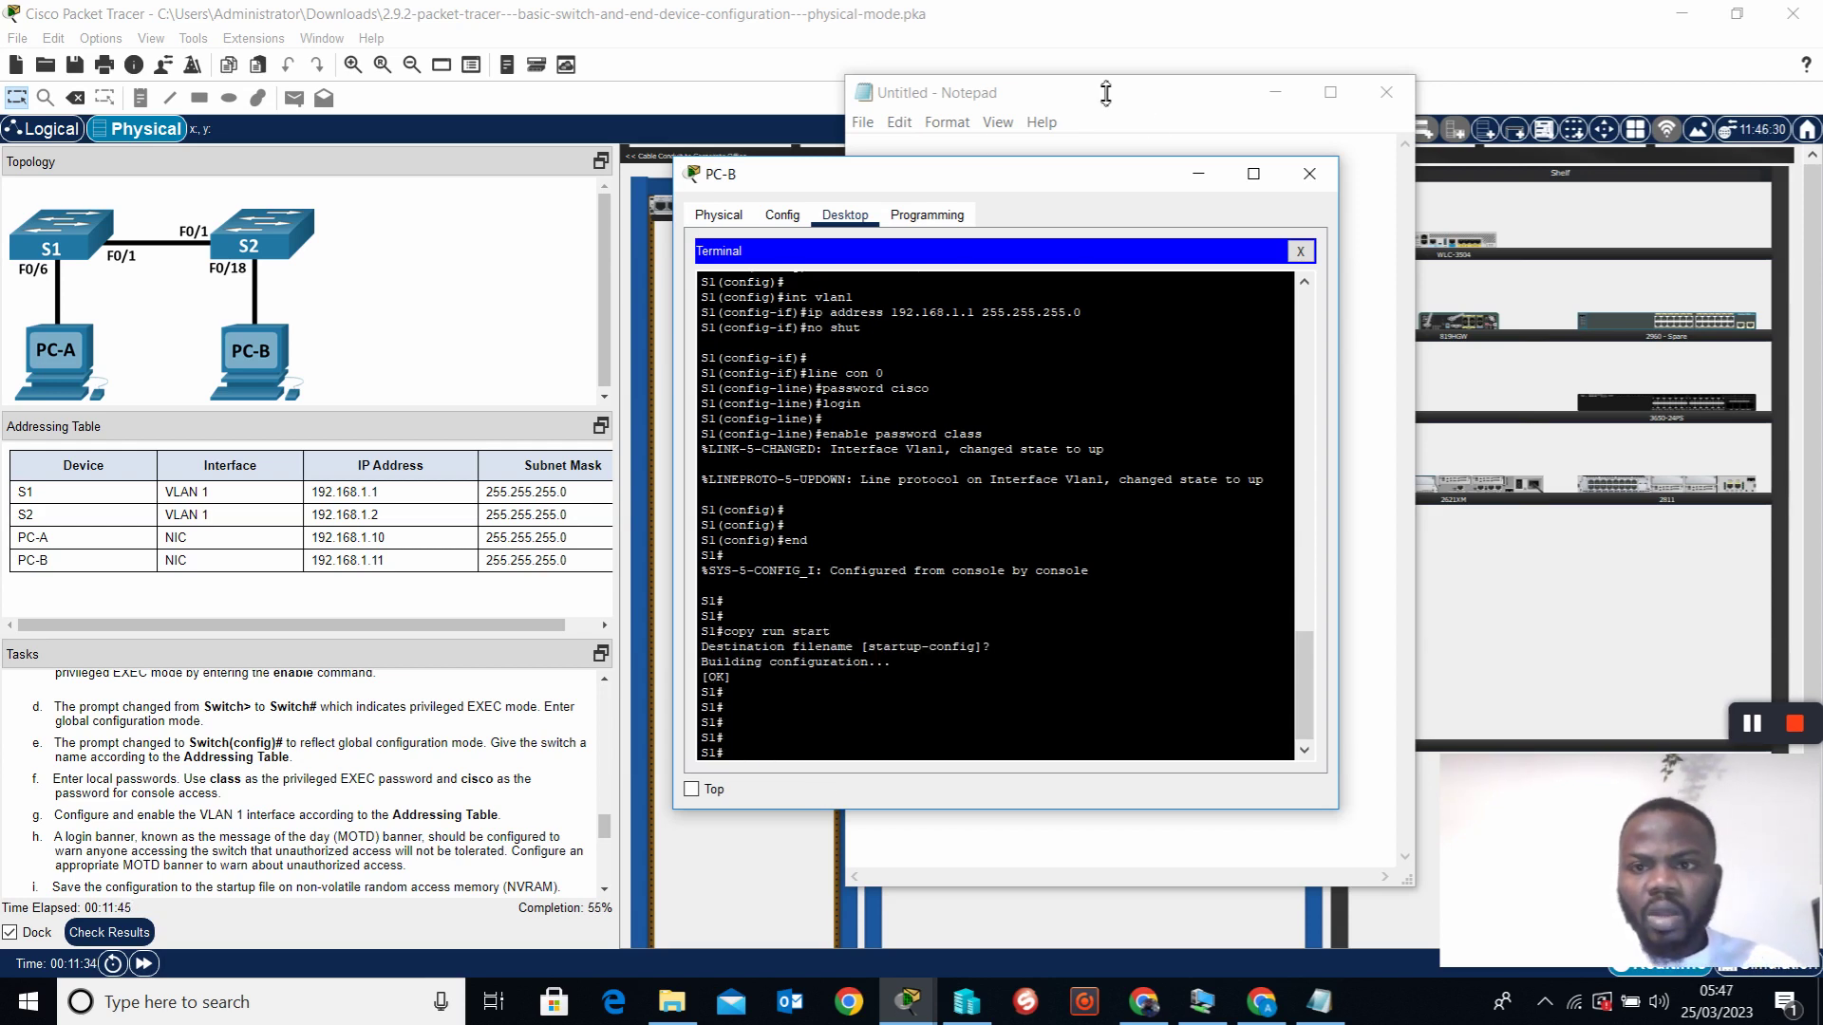
click(1199, 177)
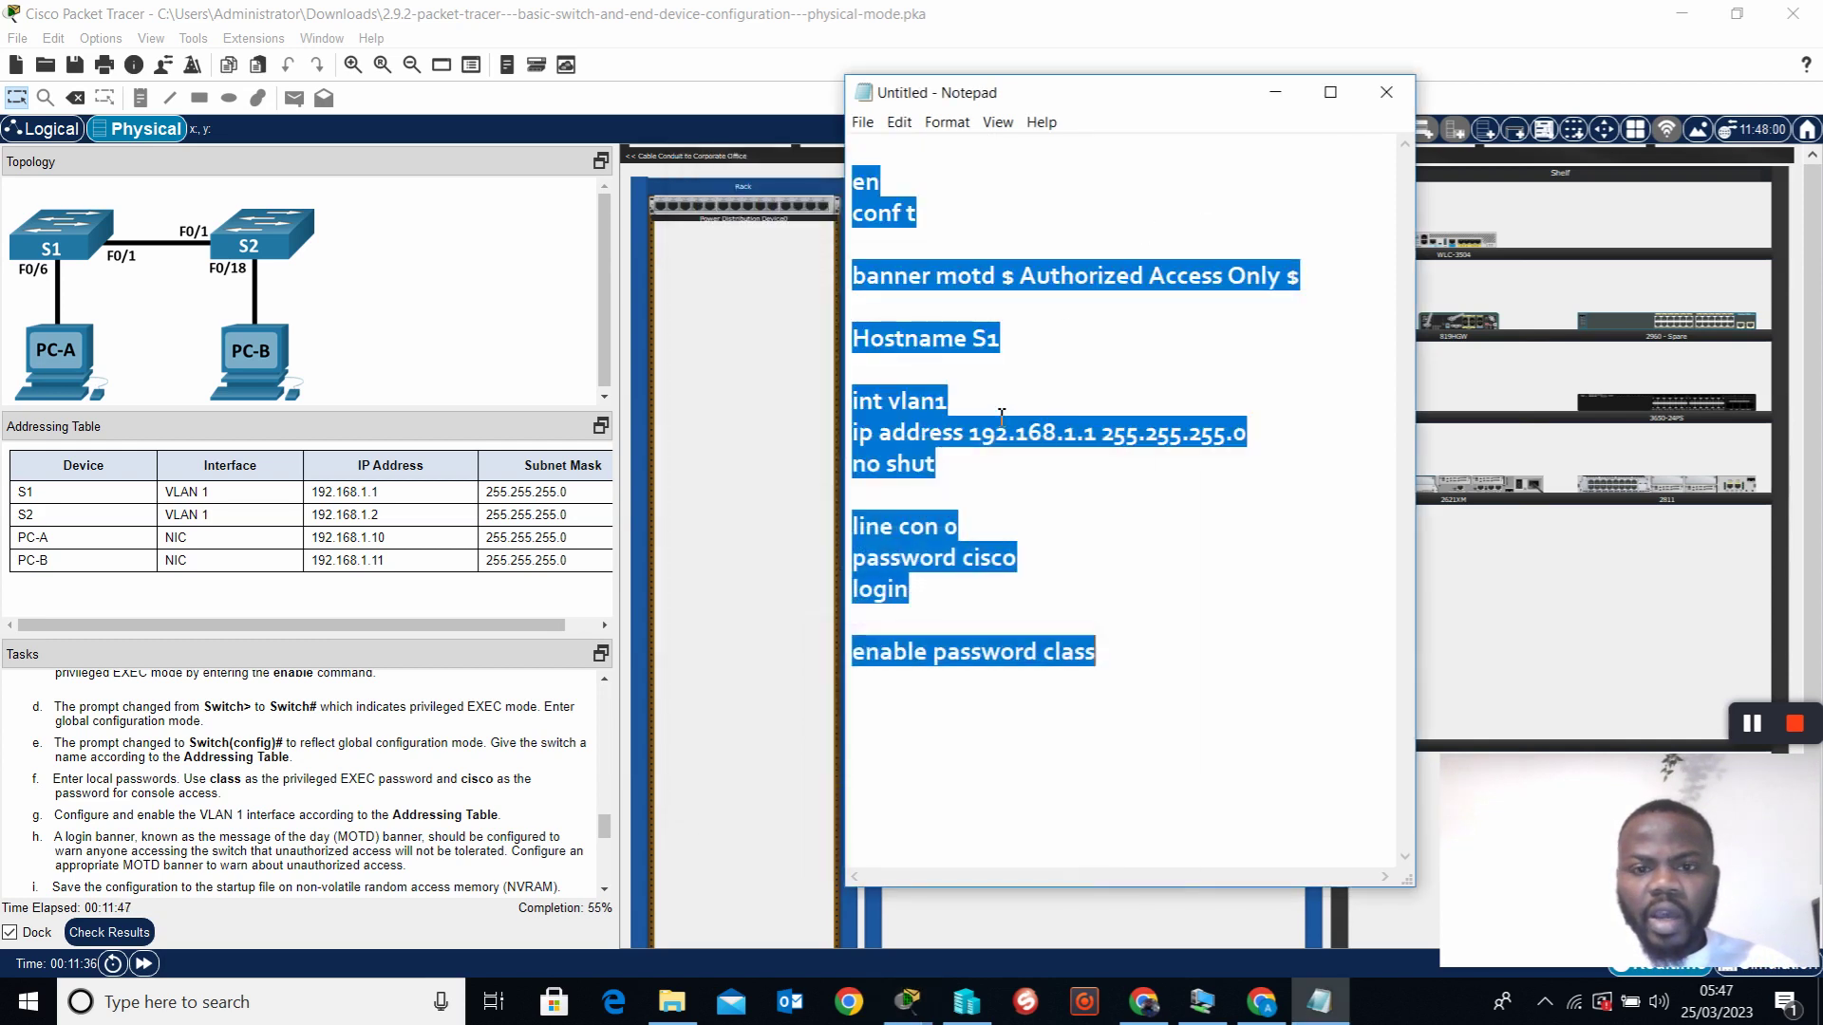
Add 'end' and 'copy run start' below the enable password class line
click(1144, 668)
text(end  )
text(copy ru)
text(n start)
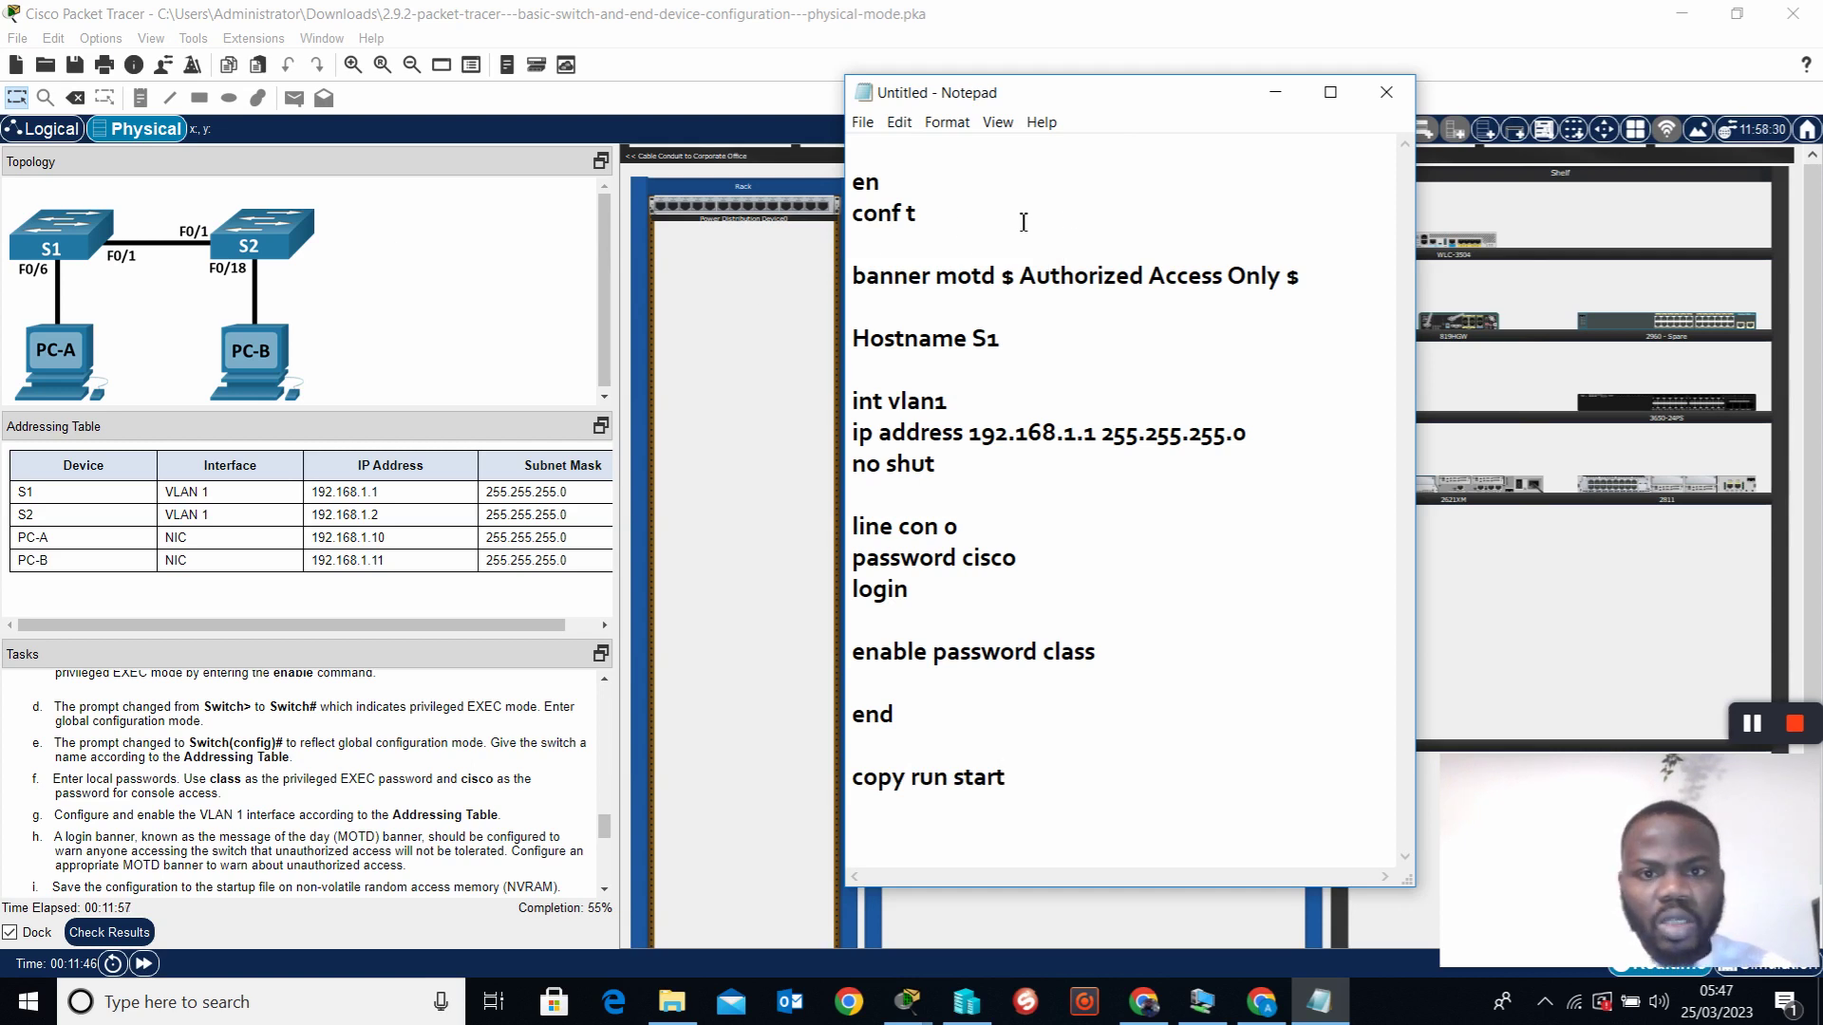
click(1025, 332)
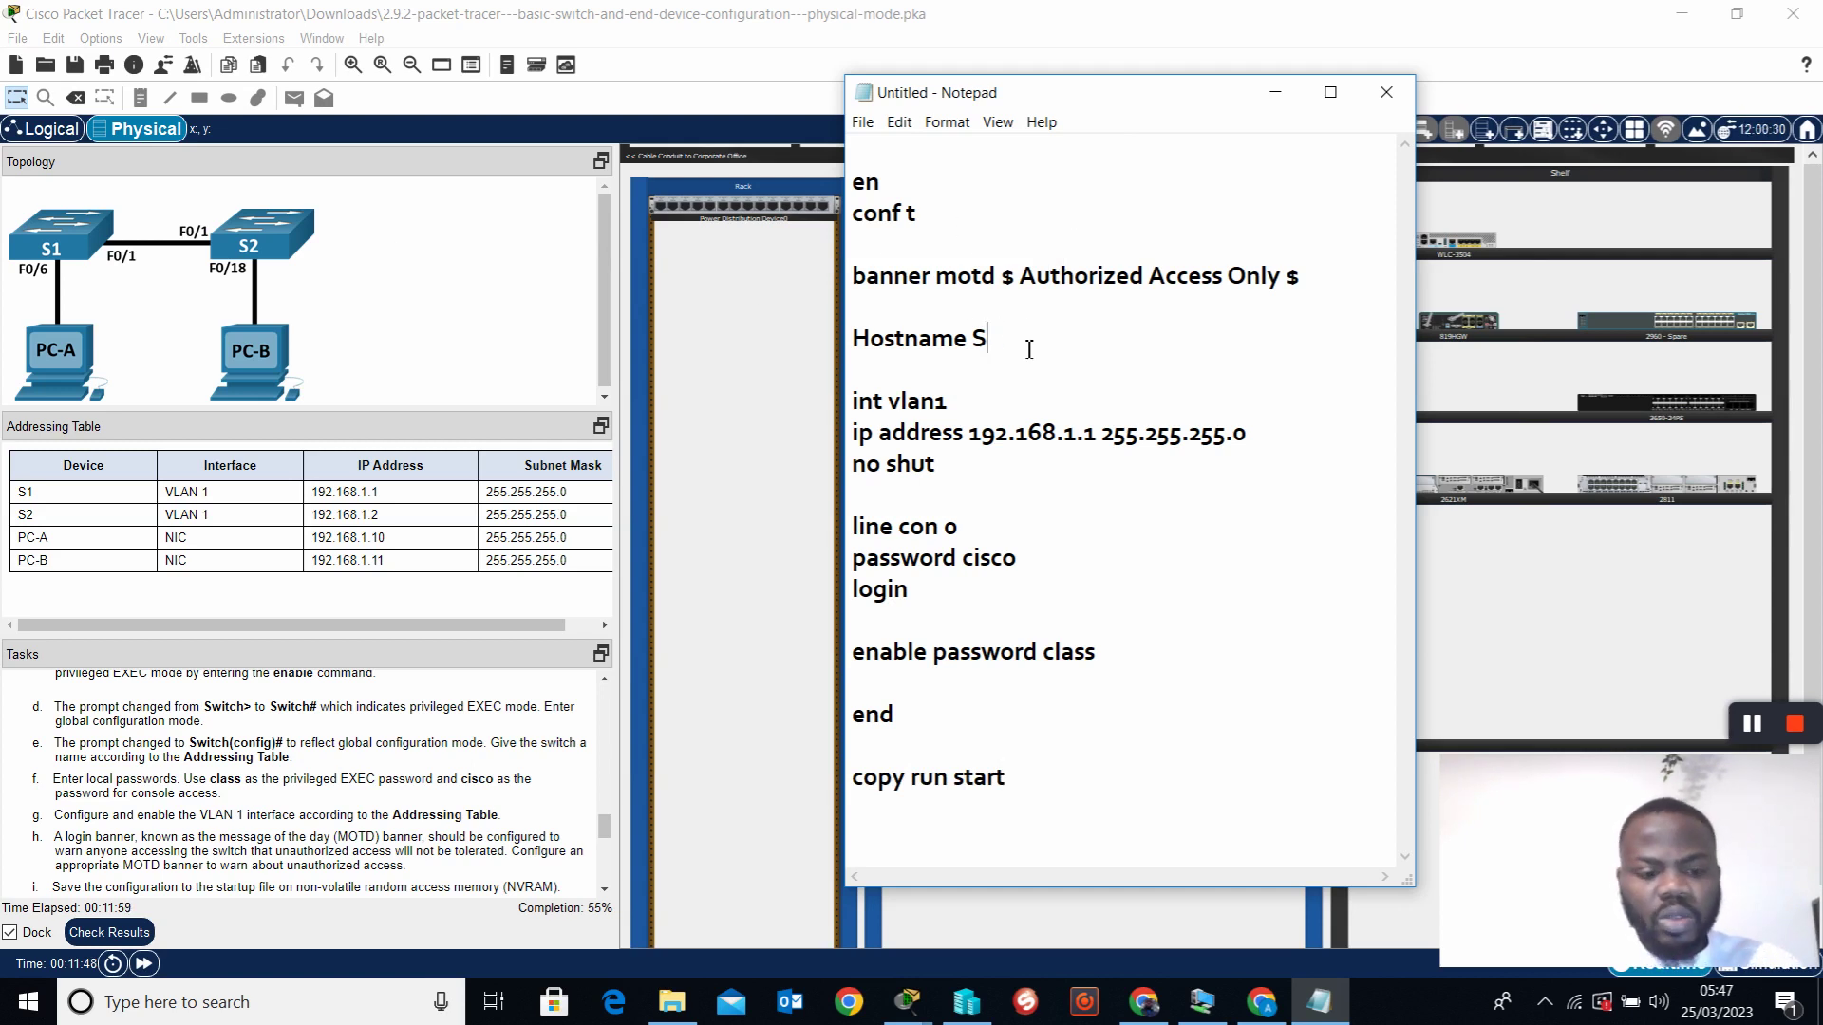
Change the hostname to S2 and the VLAN 1 address to 192.168.1.2
text(2)
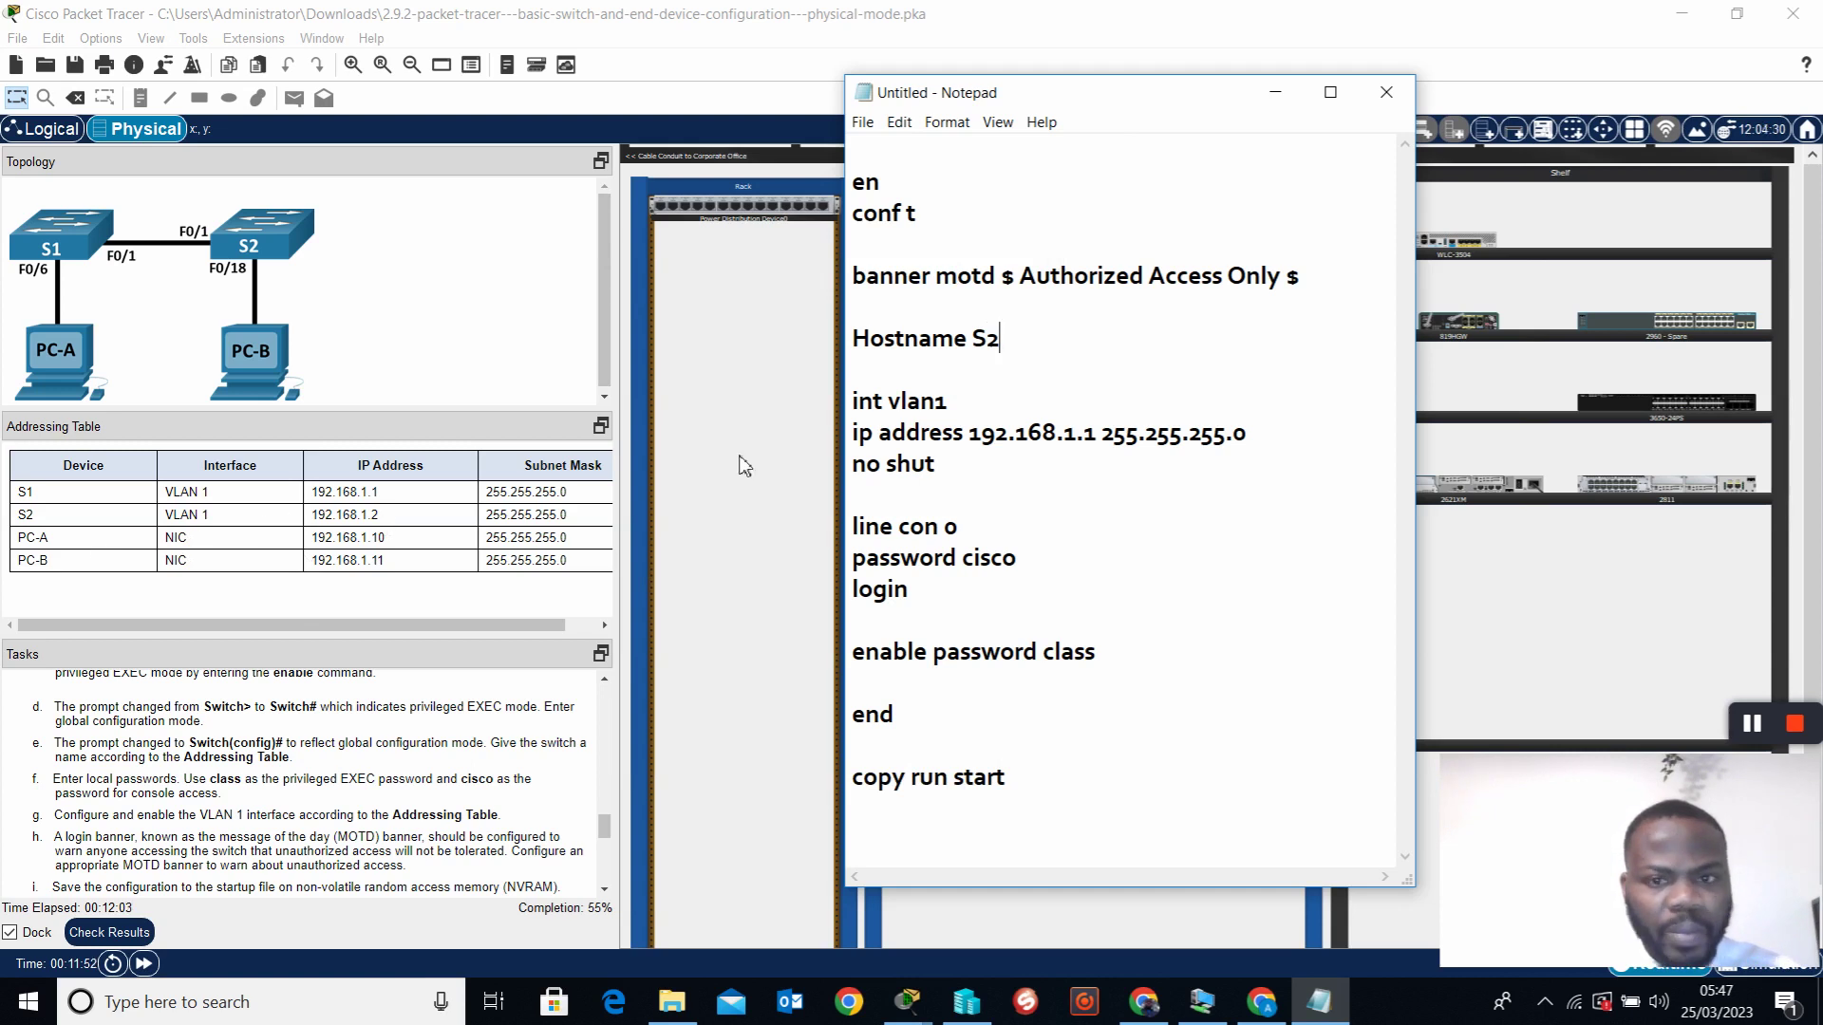
click(1103, 444)
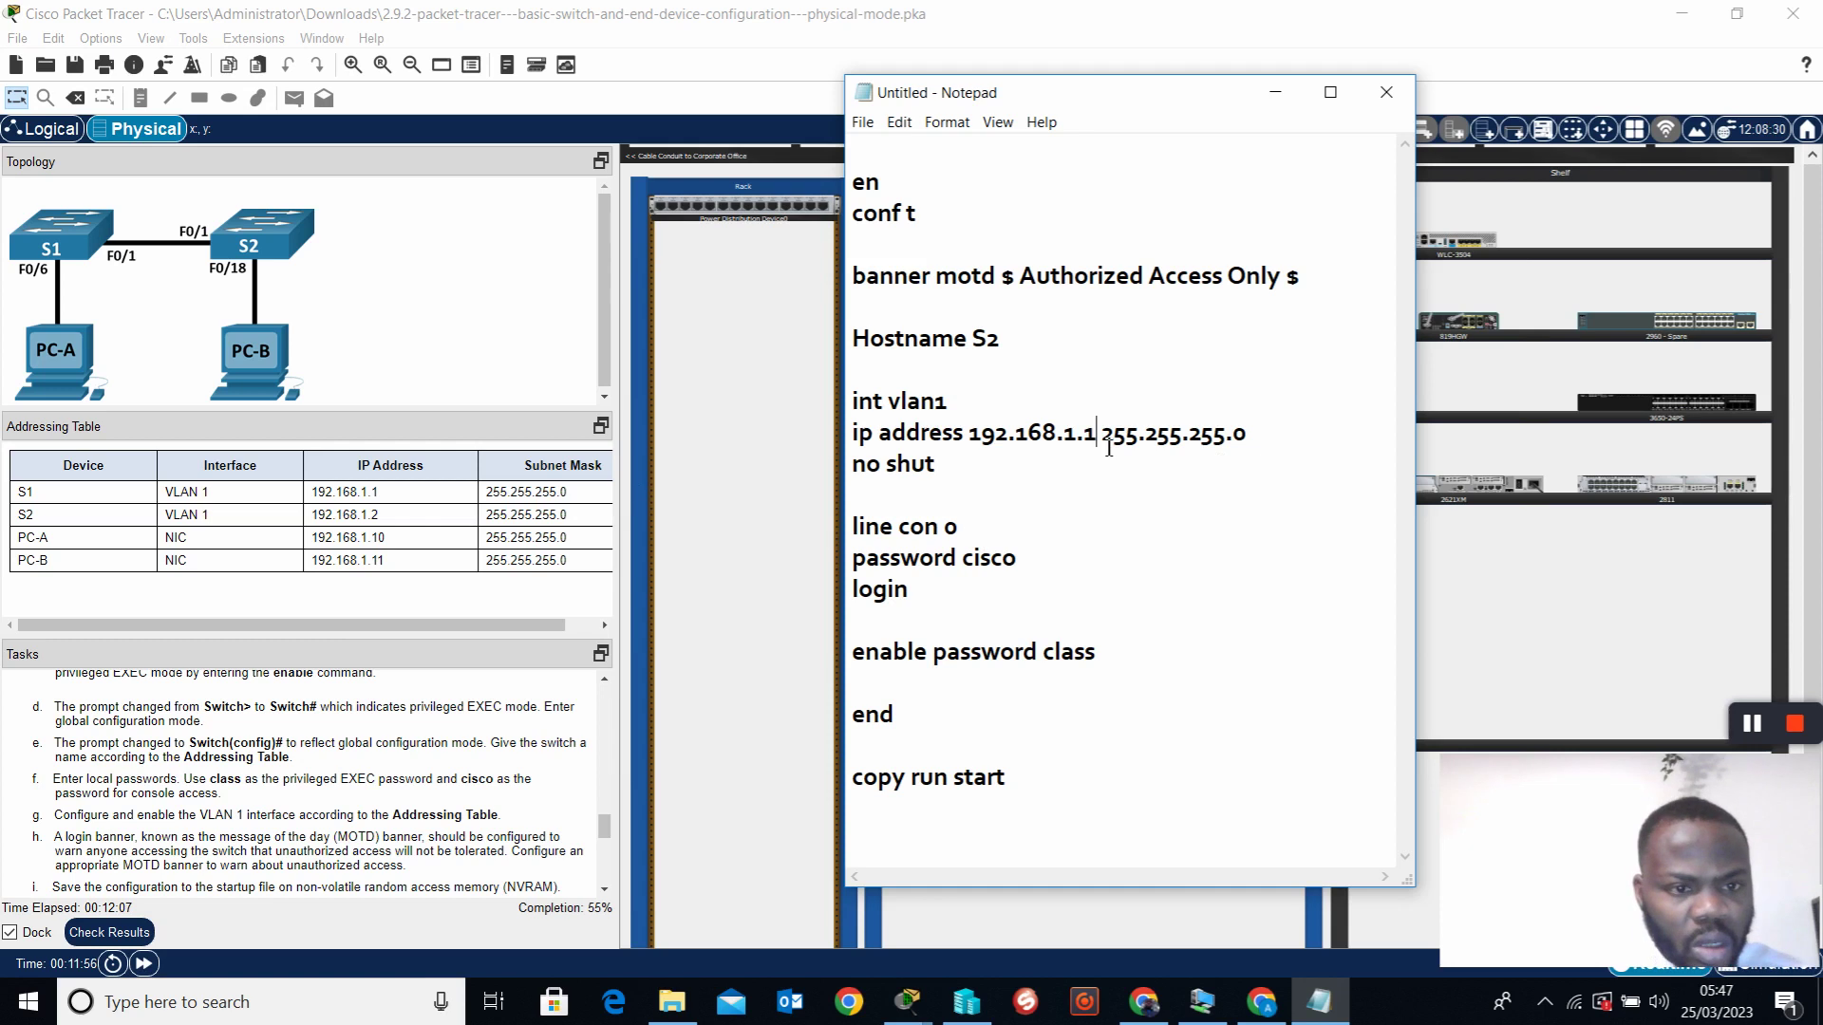
key(BackSpace)
text(2)
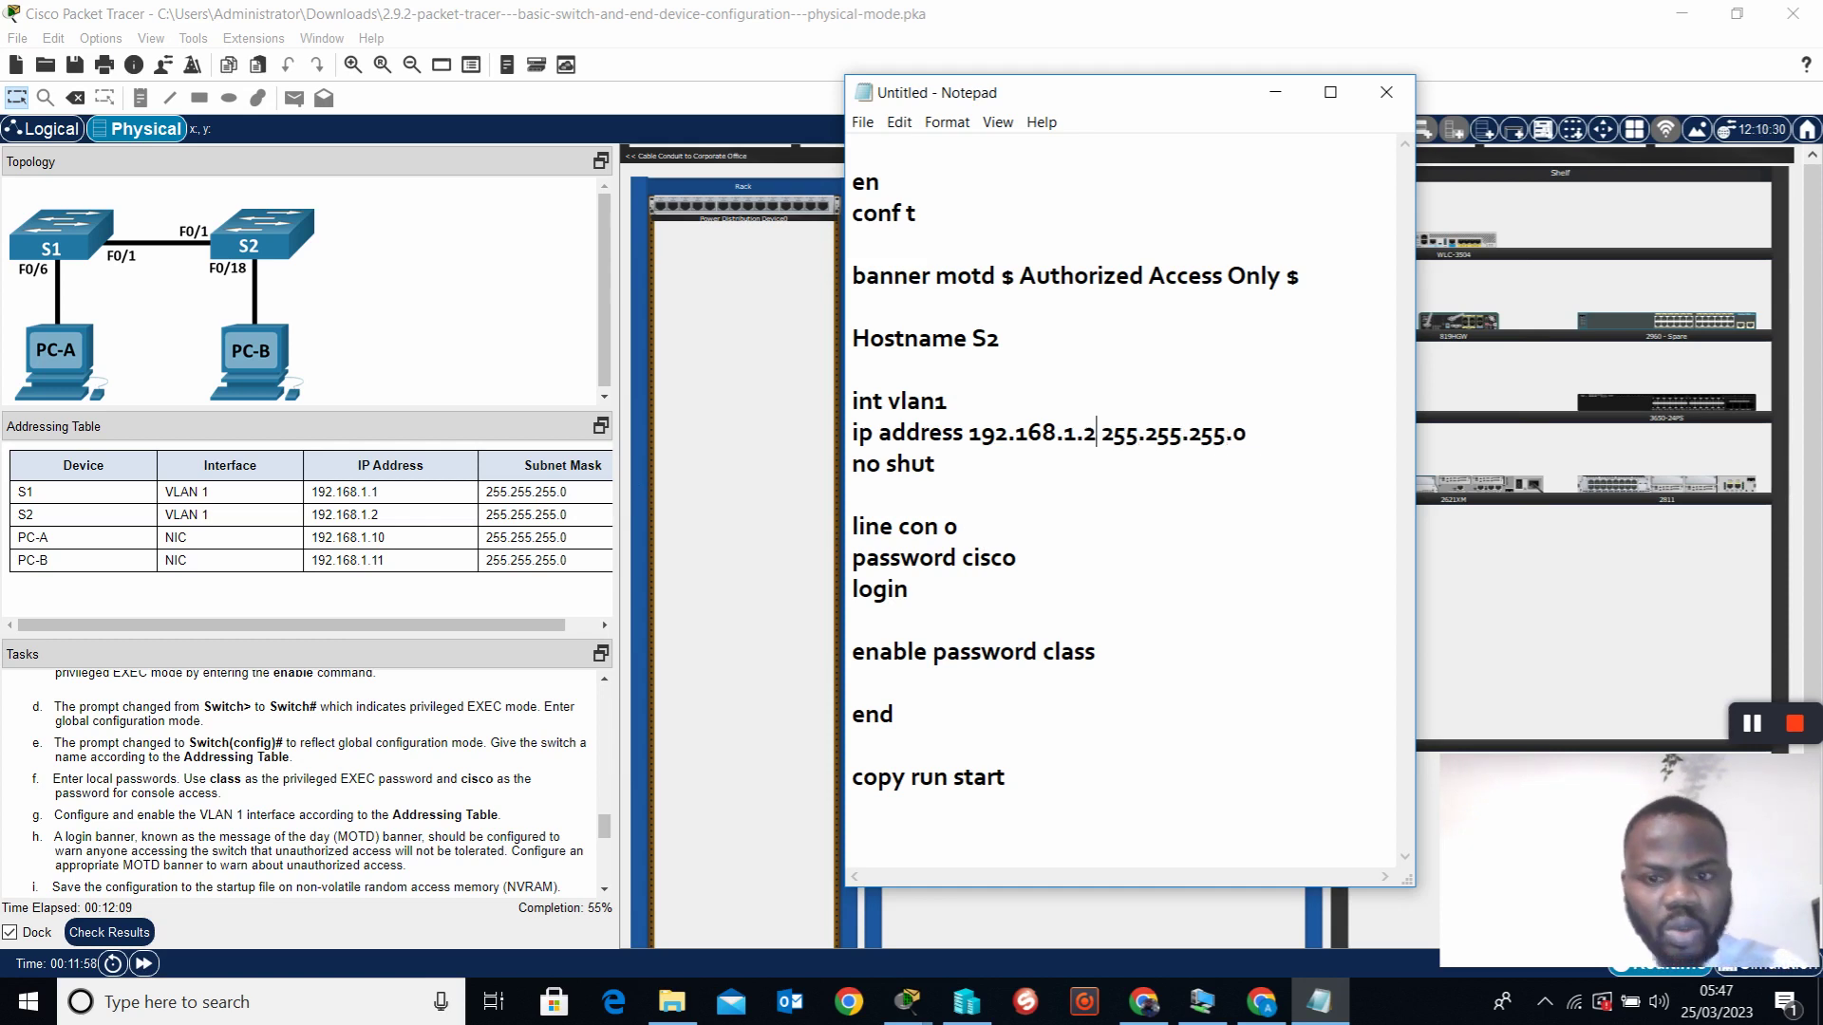
Copy the whole S2 script and minimize Notepad
click(1118, 818)
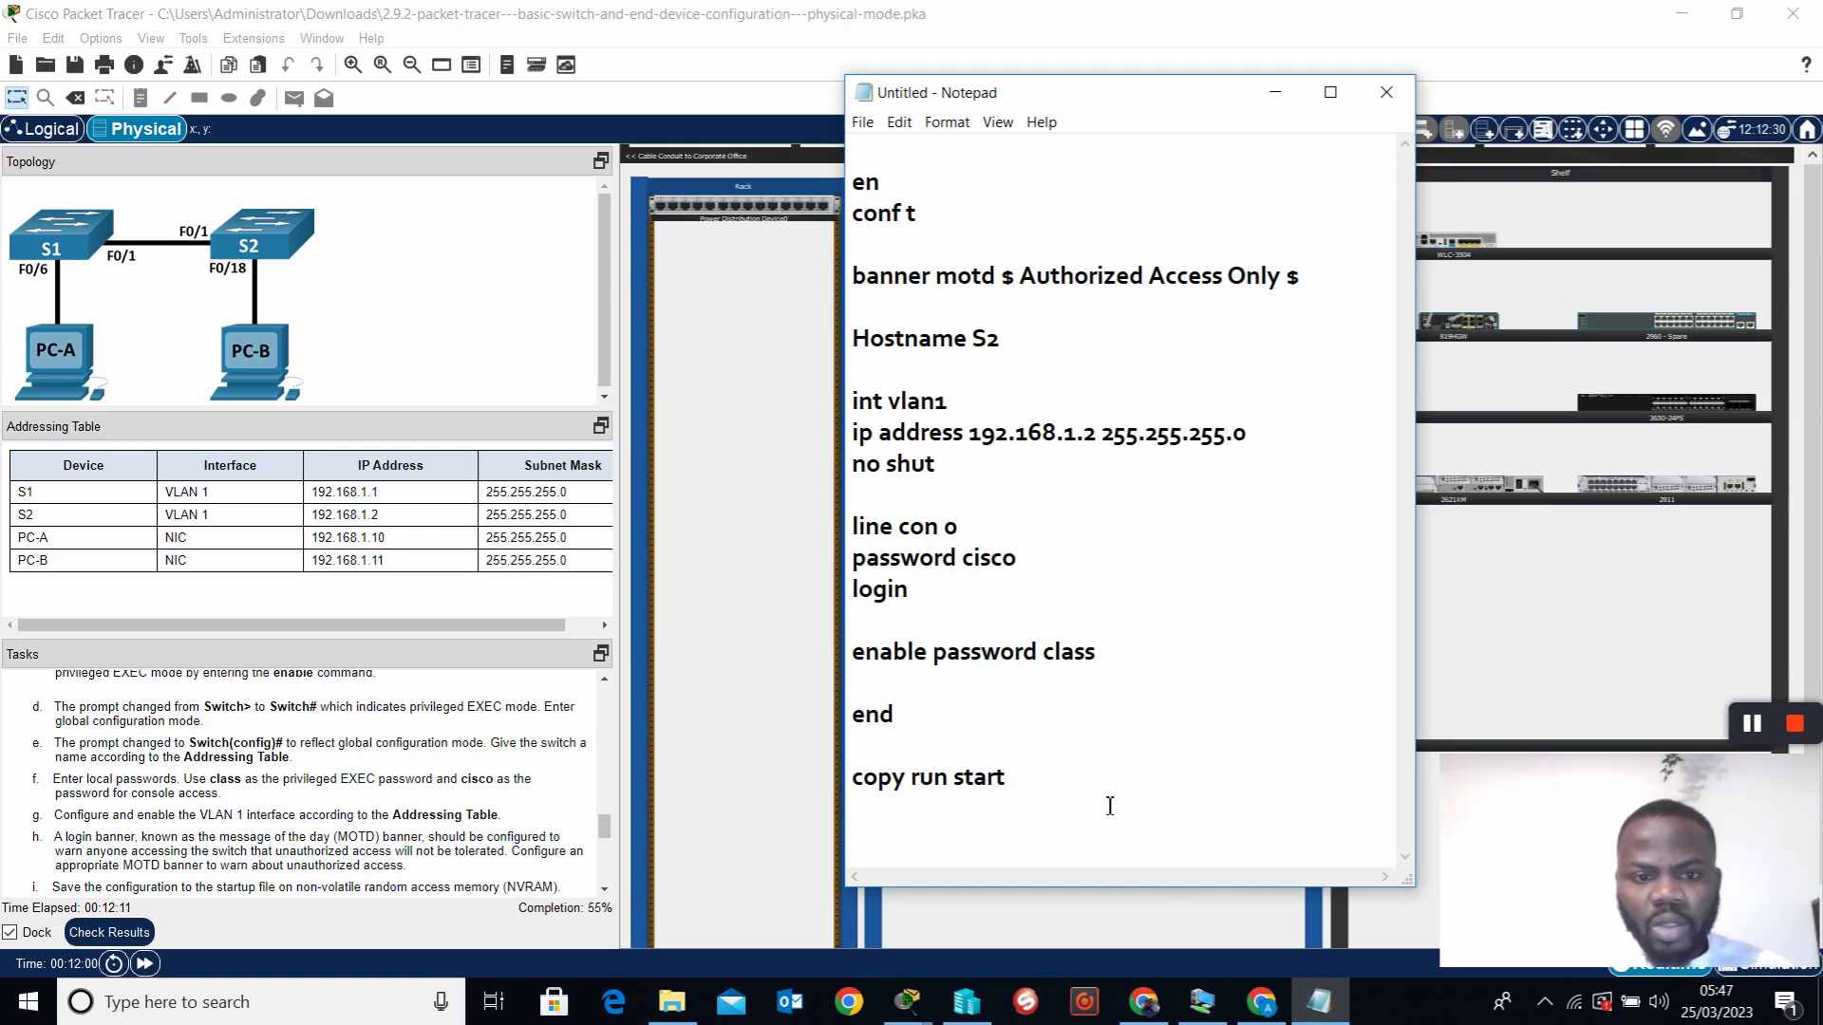
drag(1062, 794, 860, 202)
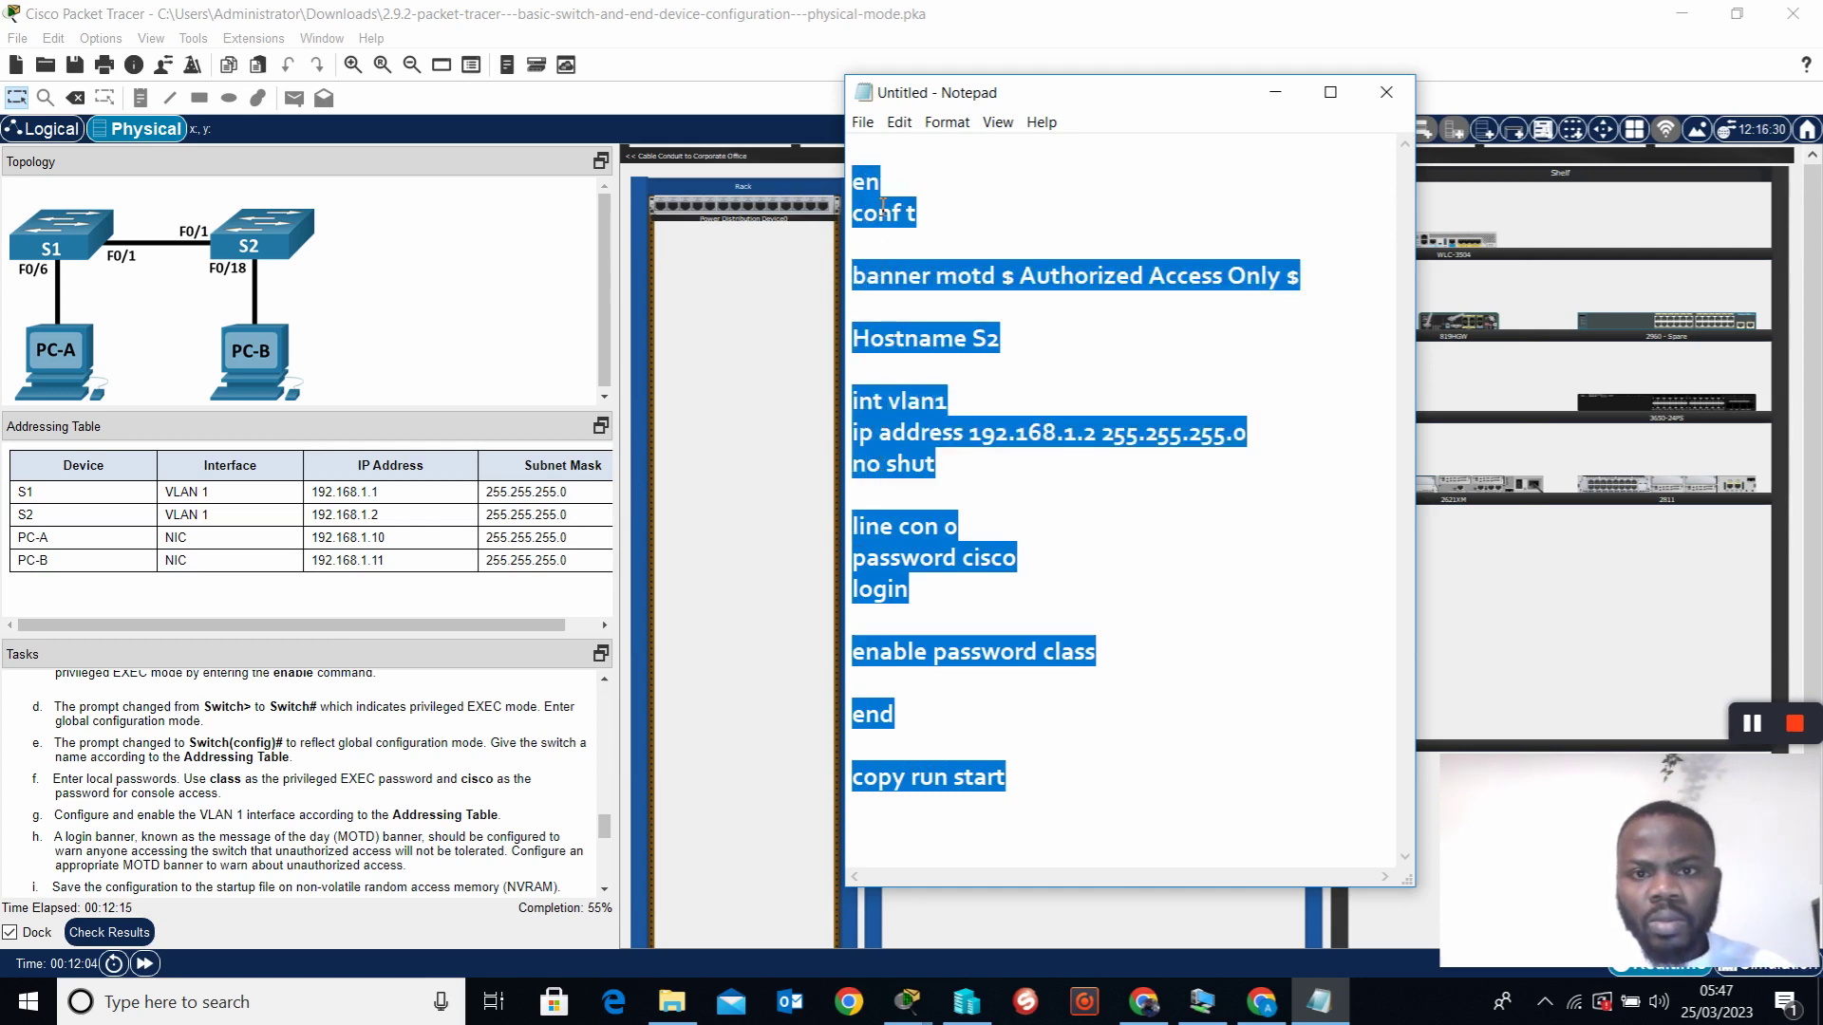
right_click(872, 200)
click(920, 267)
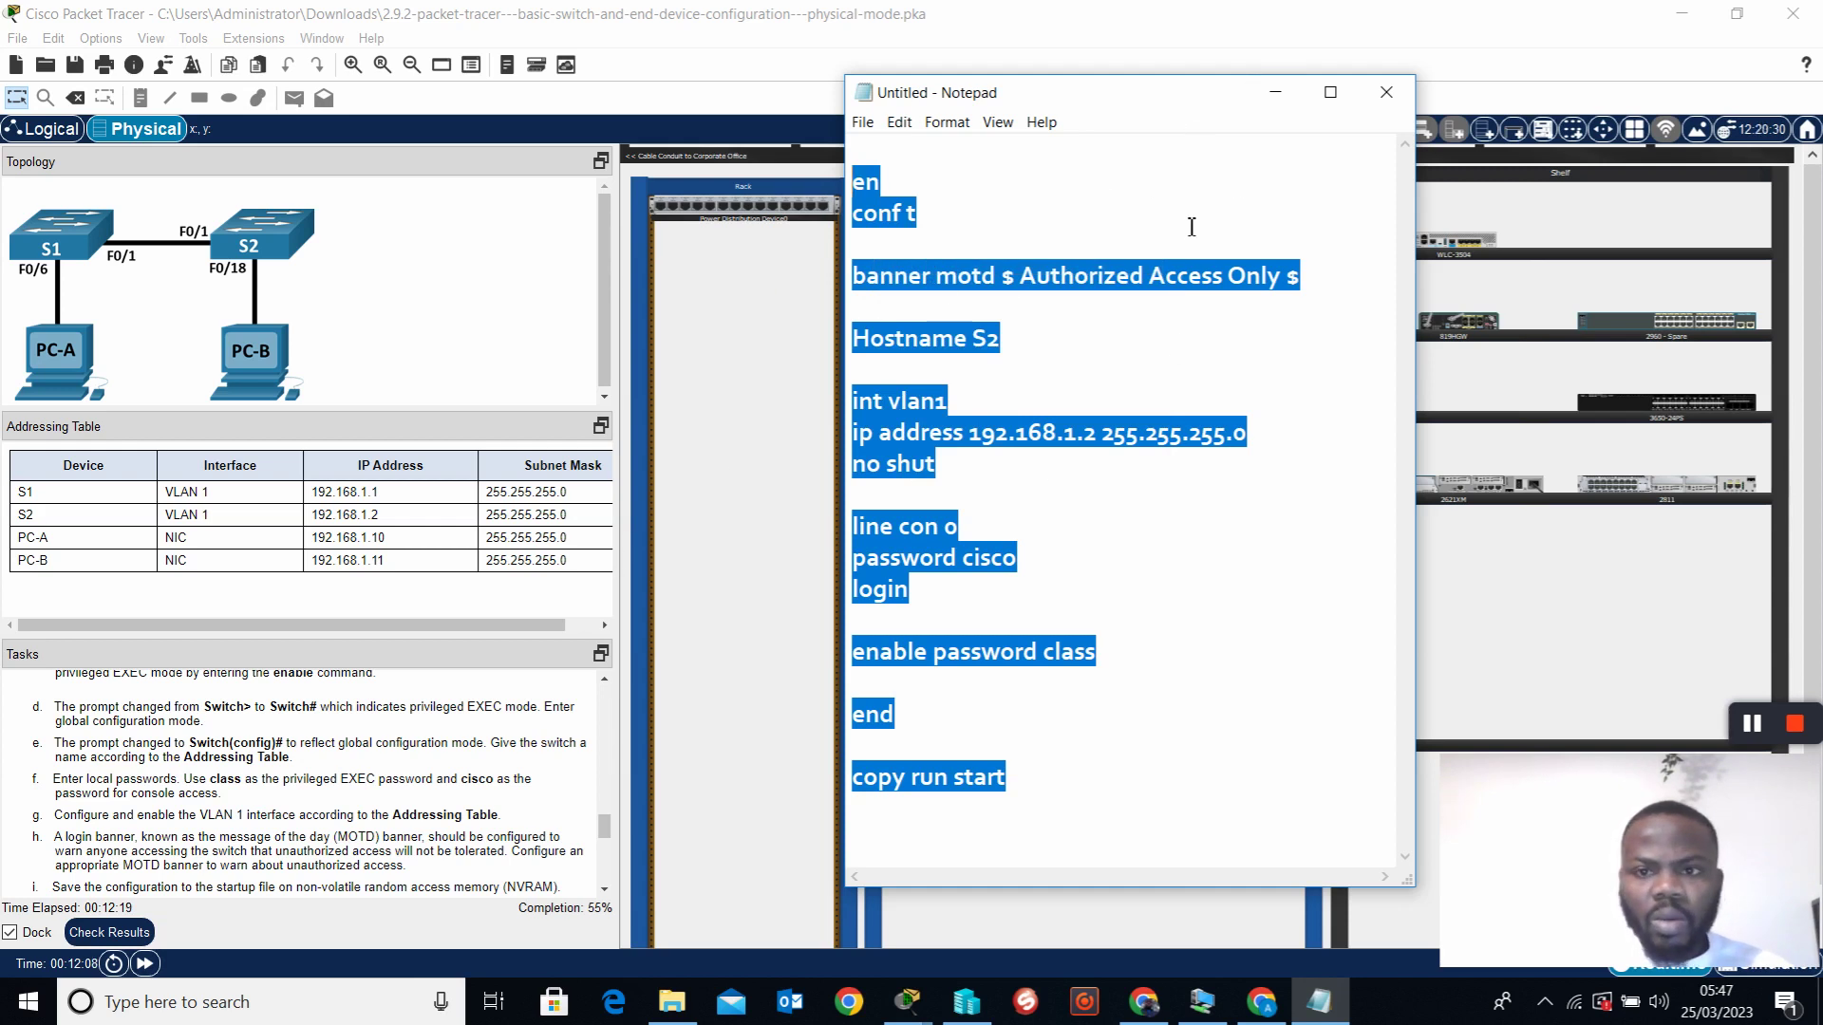
click(1275, 92)
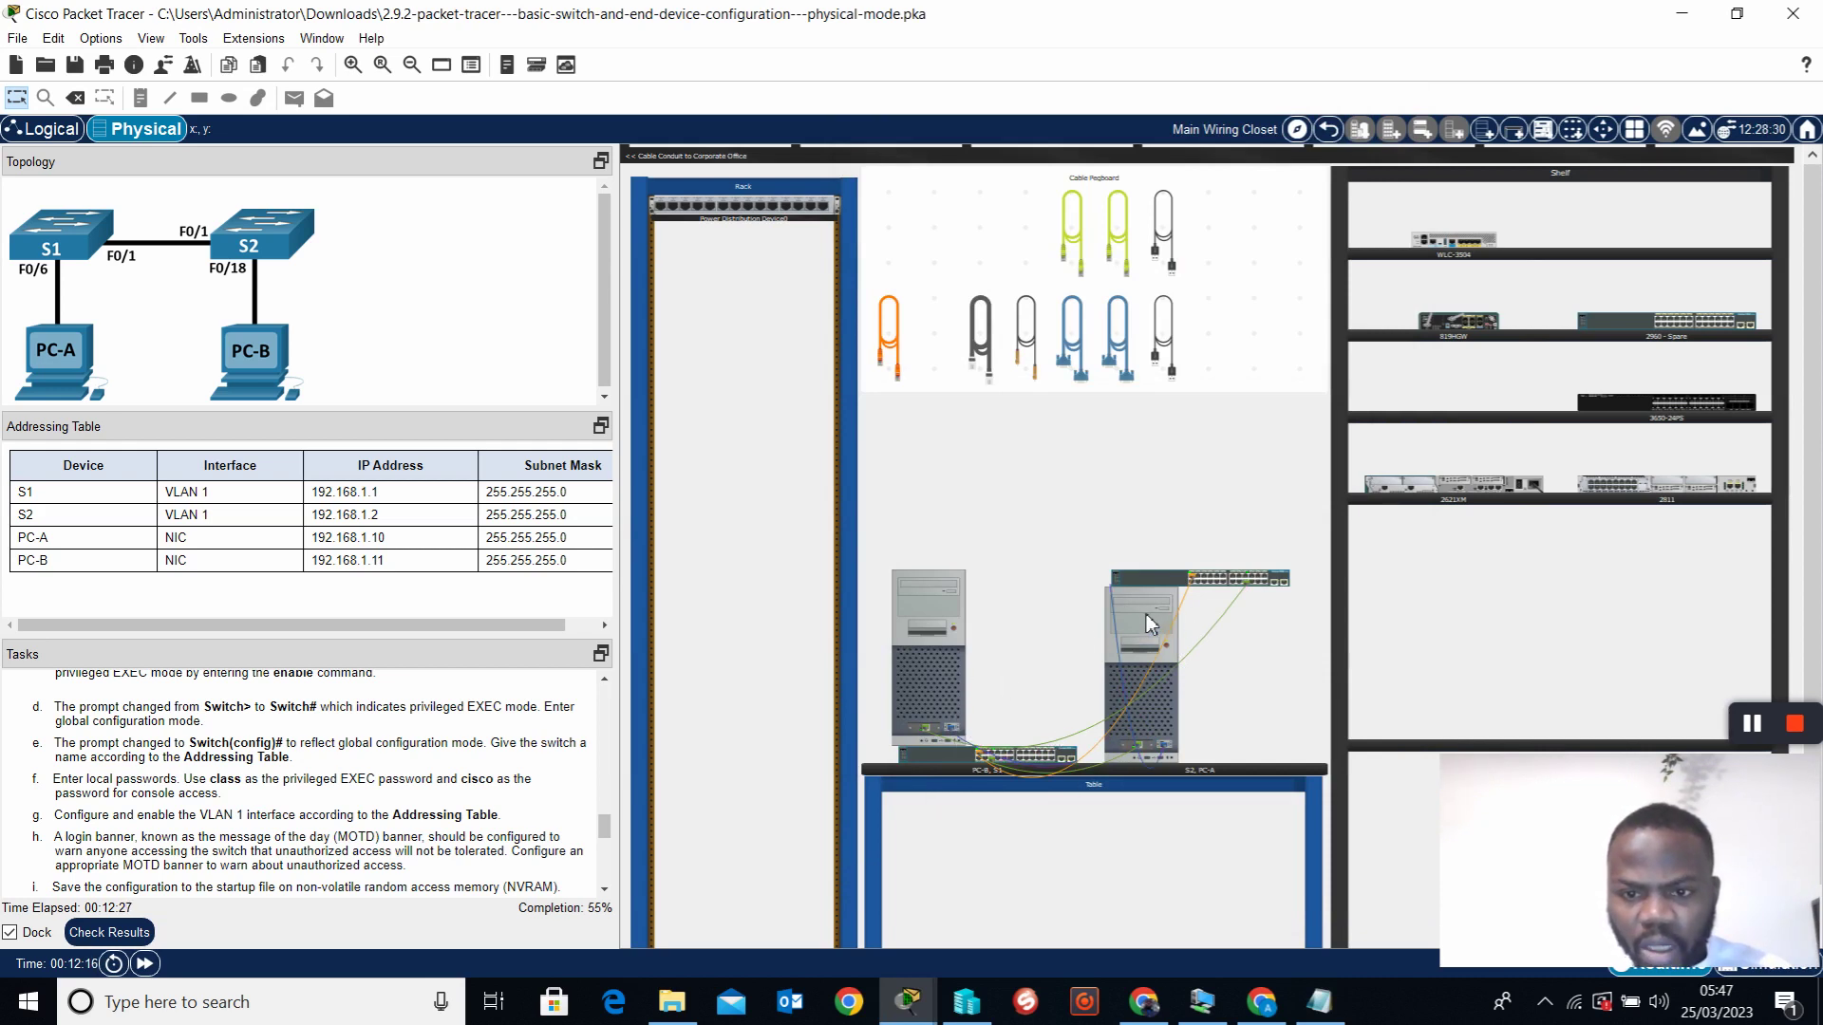
Paste the S2 script into PC-A's terminal to configure S2, then close PC-A
click(931, 646)
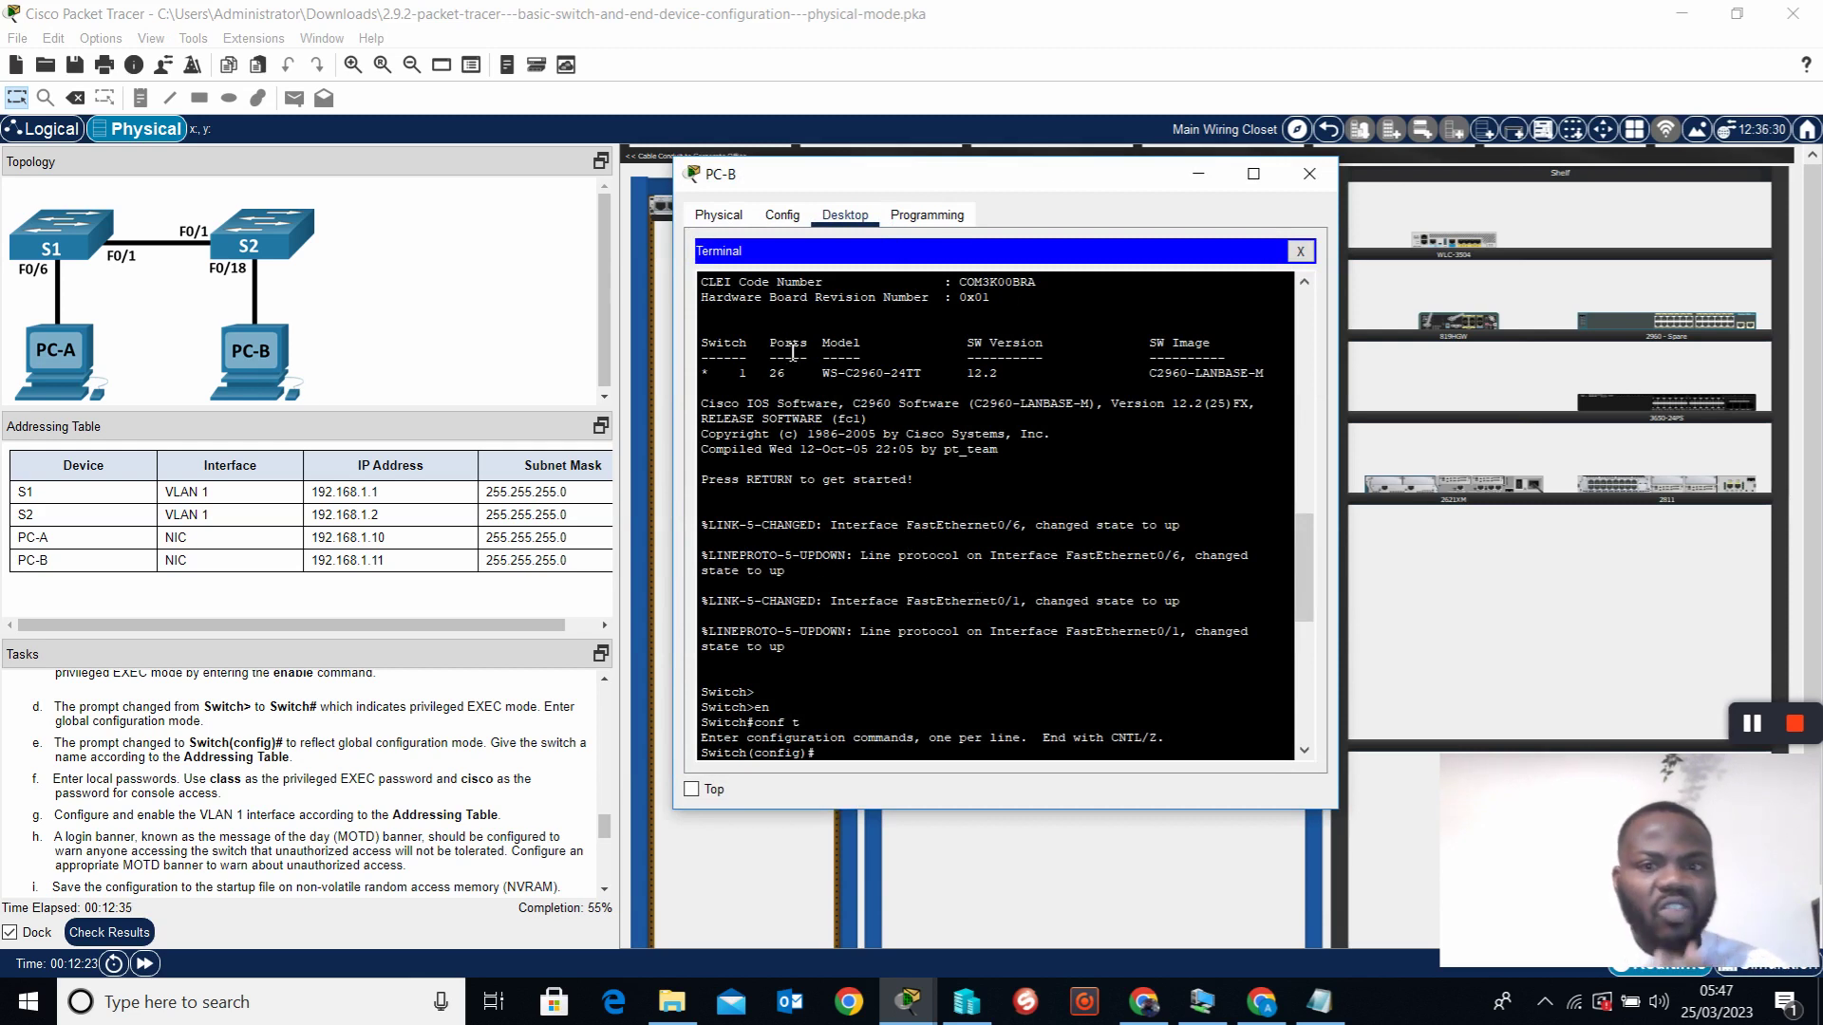
click(1199, 174)
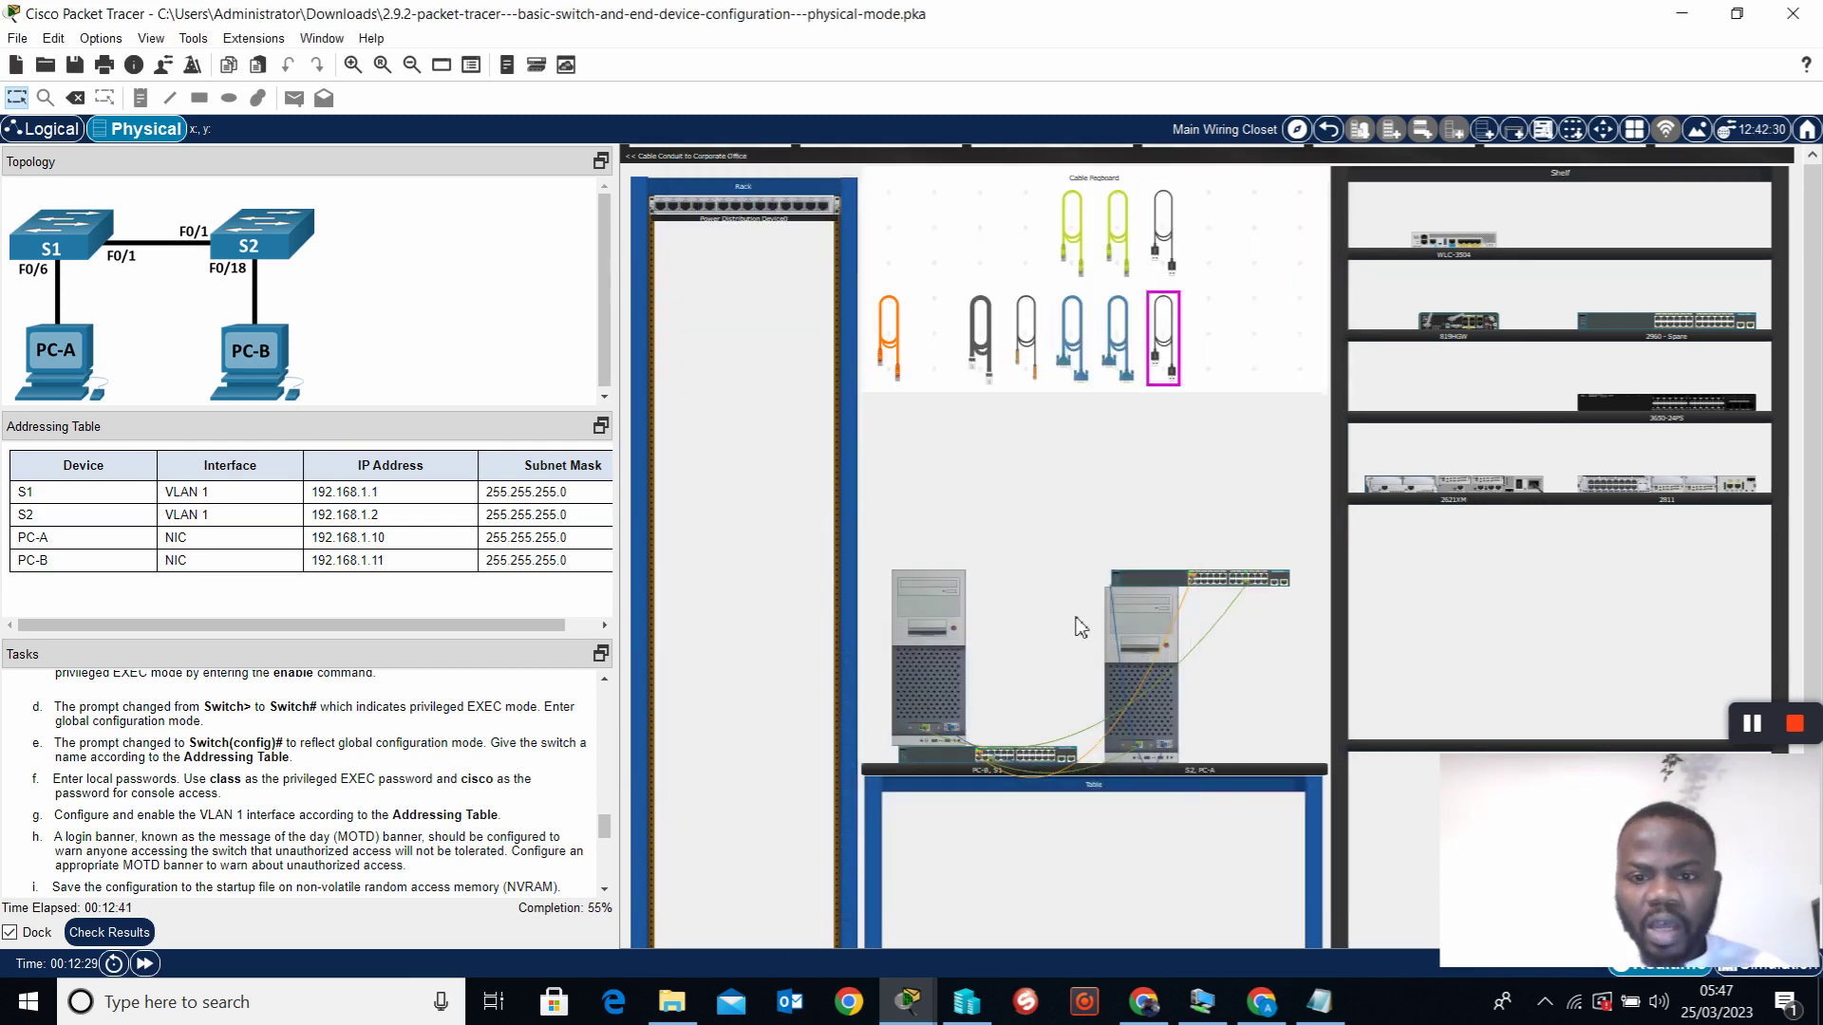
click(1166, 699)
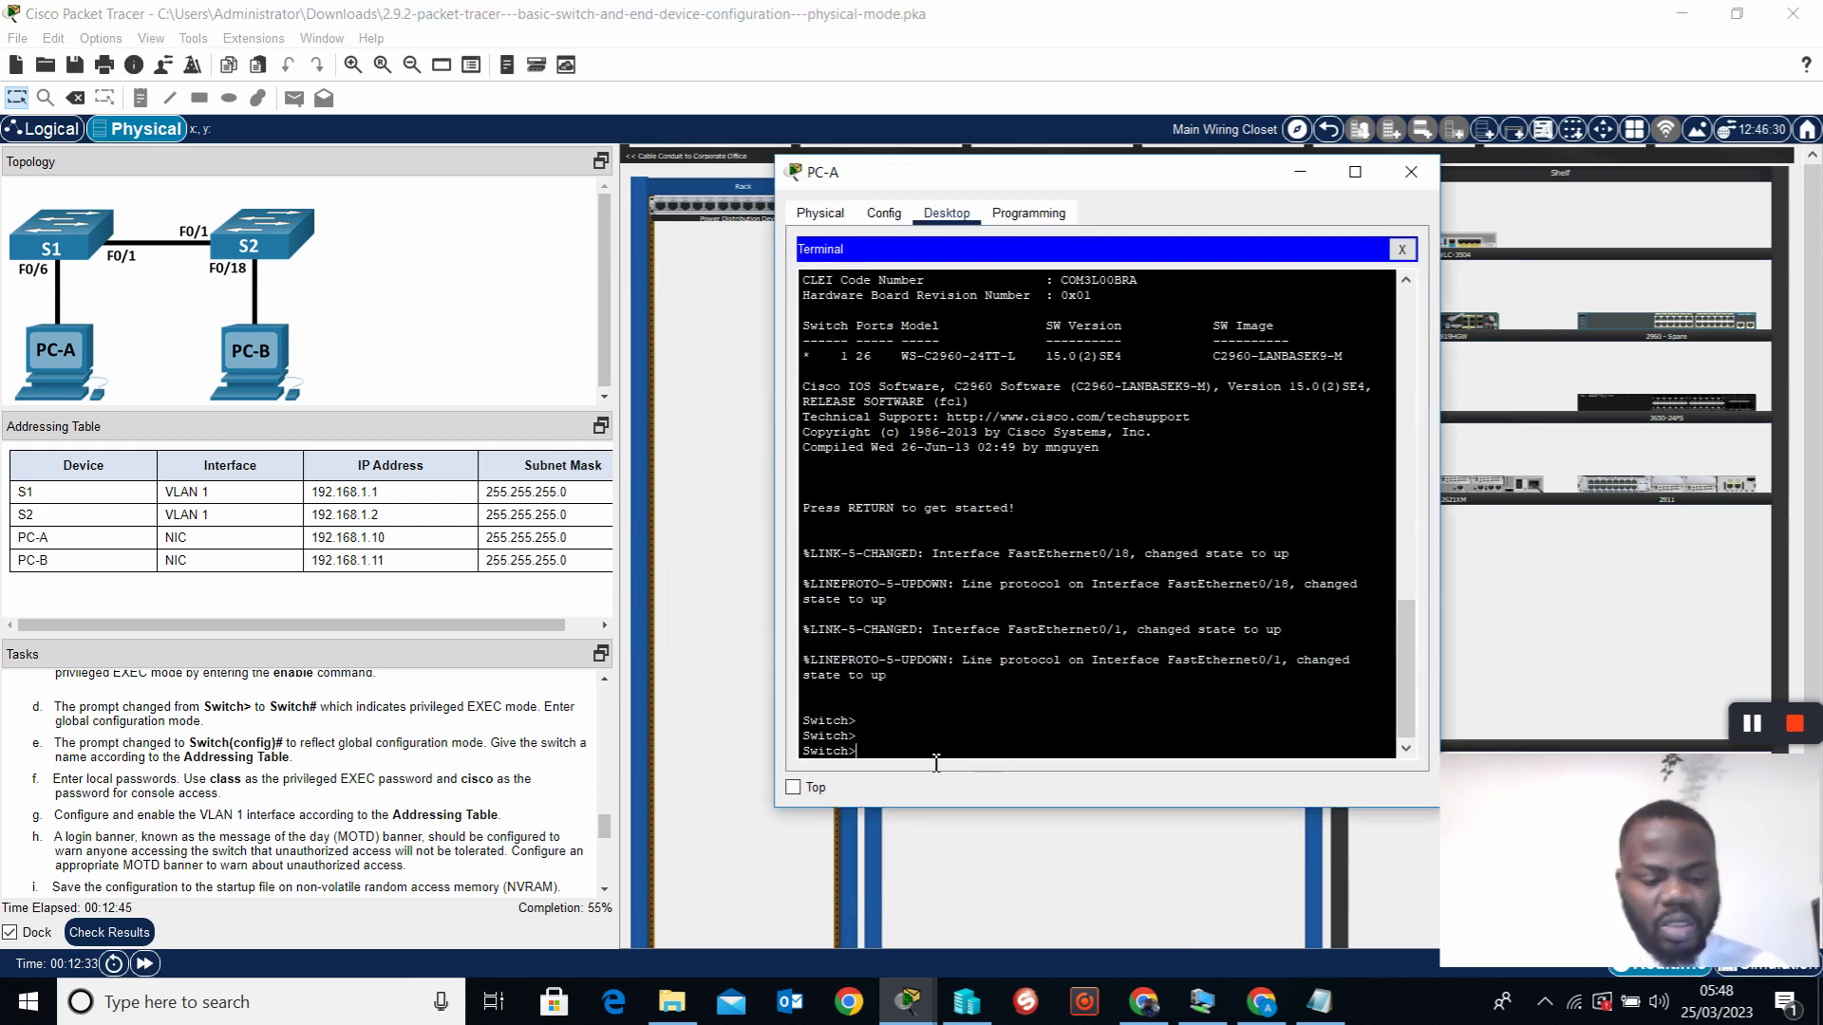
right_click(865, 749)
click(923, 786)
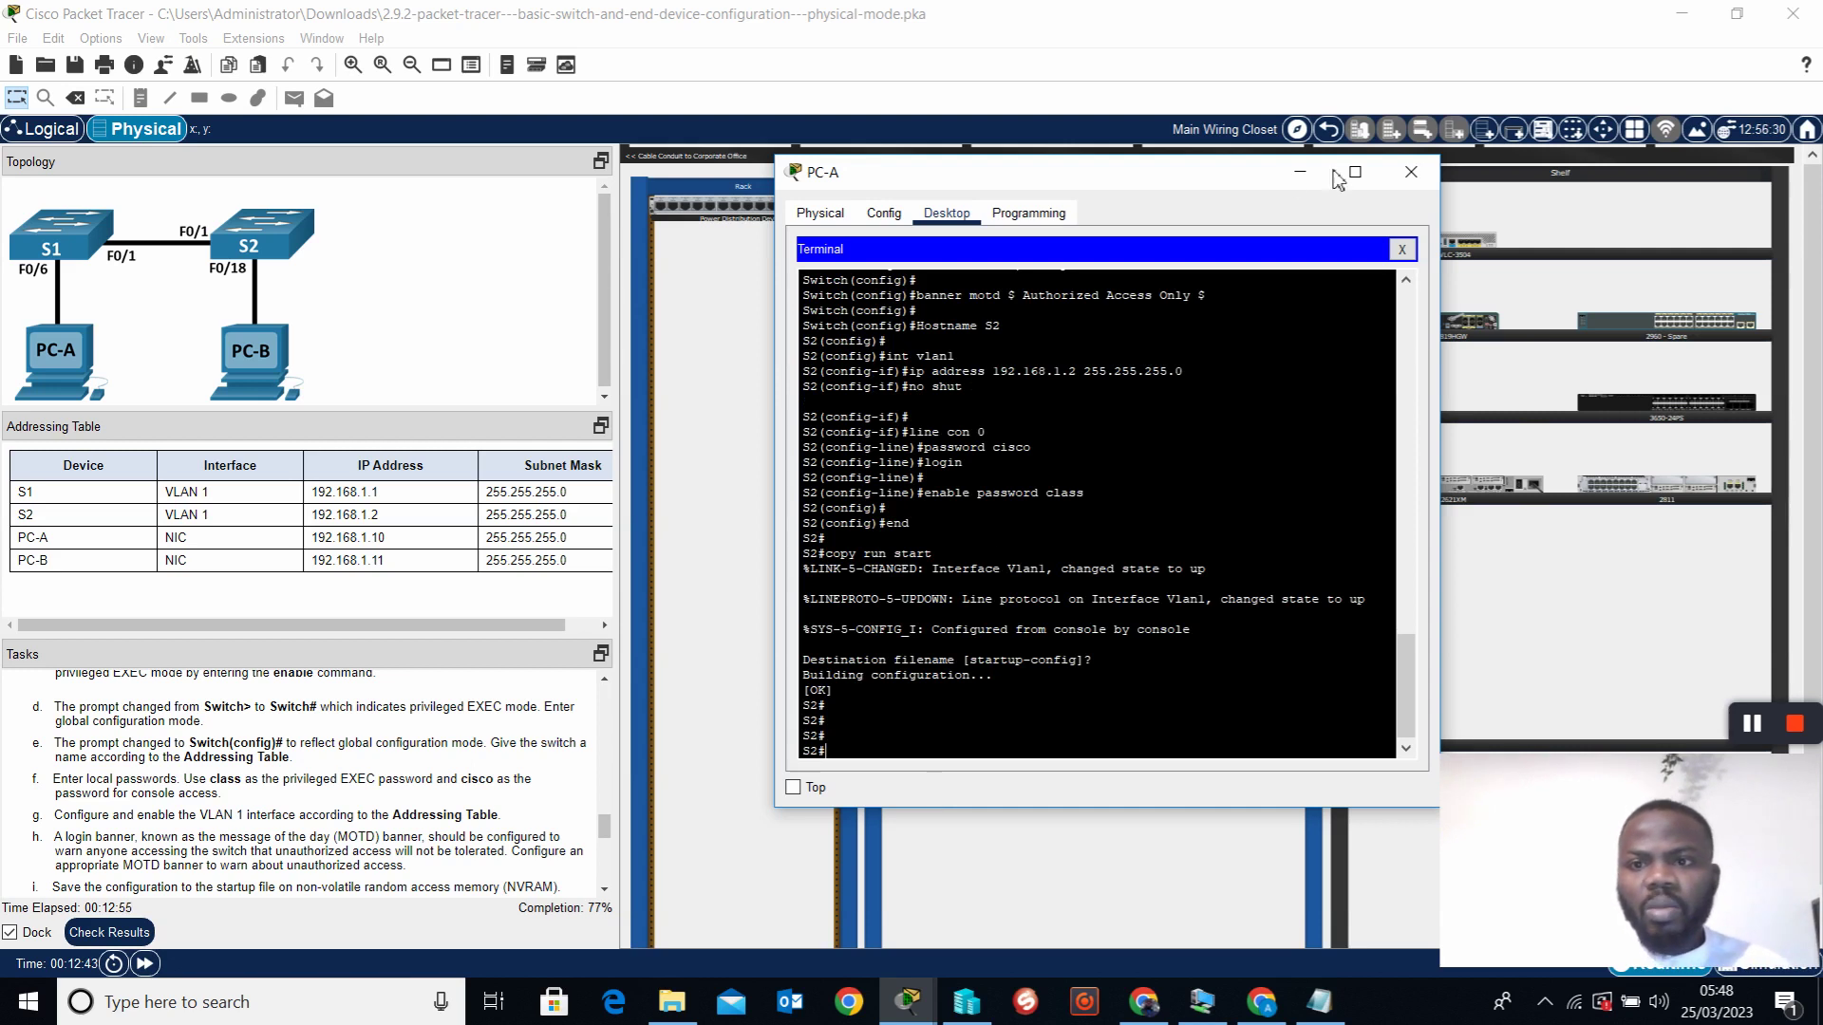
click(1408, 174)
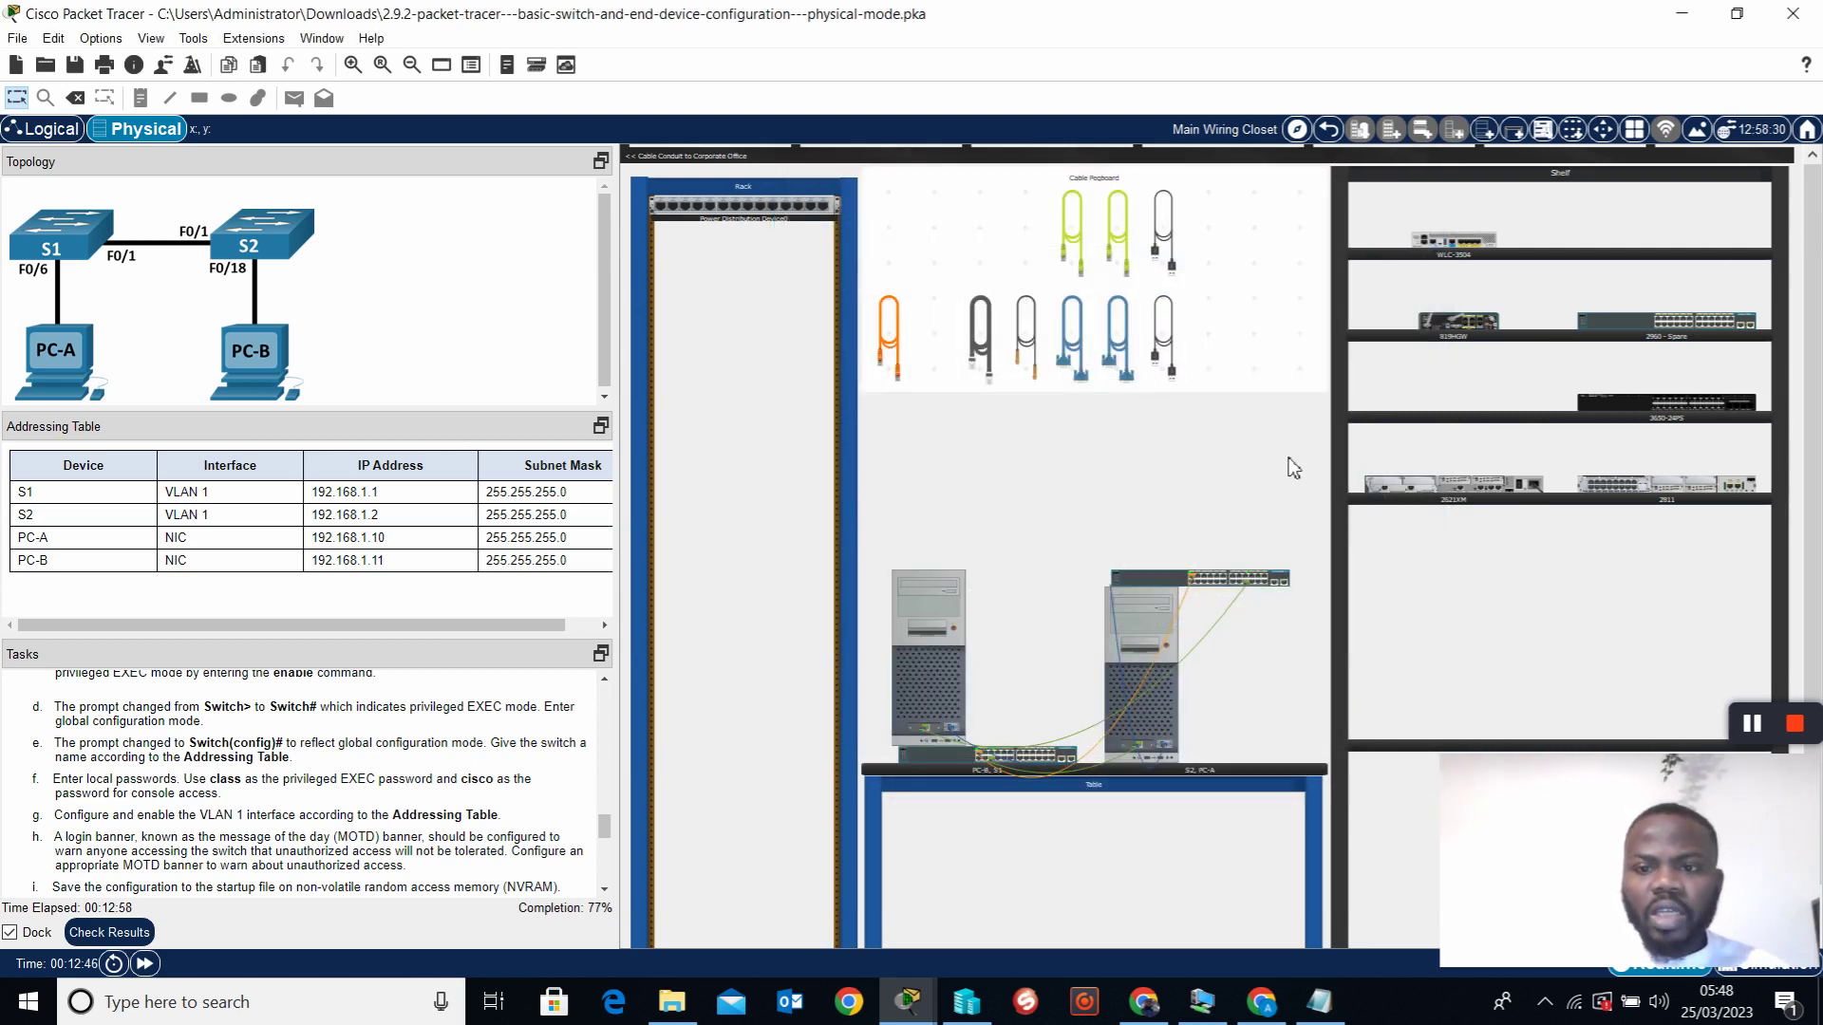
click(928, 661)
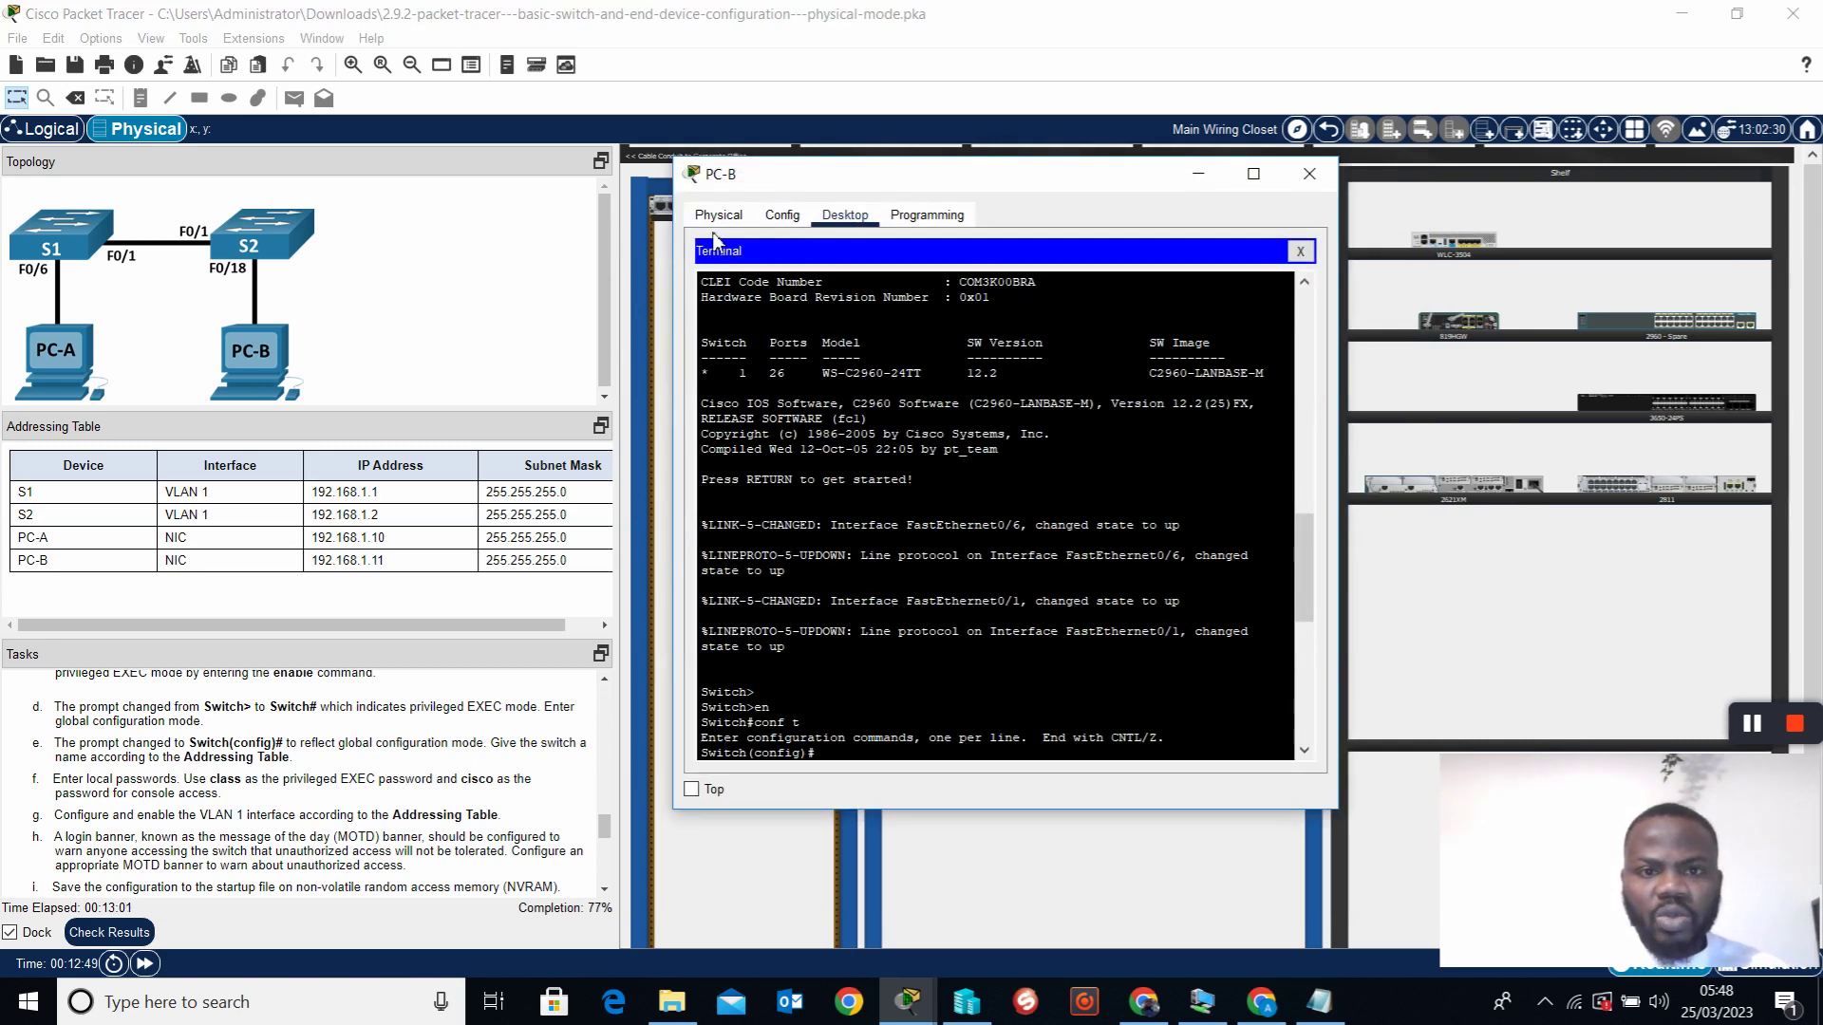
Set PC-B's IPv4 address to 192.168.1.10 with subnet mask 255.255.255.0
click(780, 216)
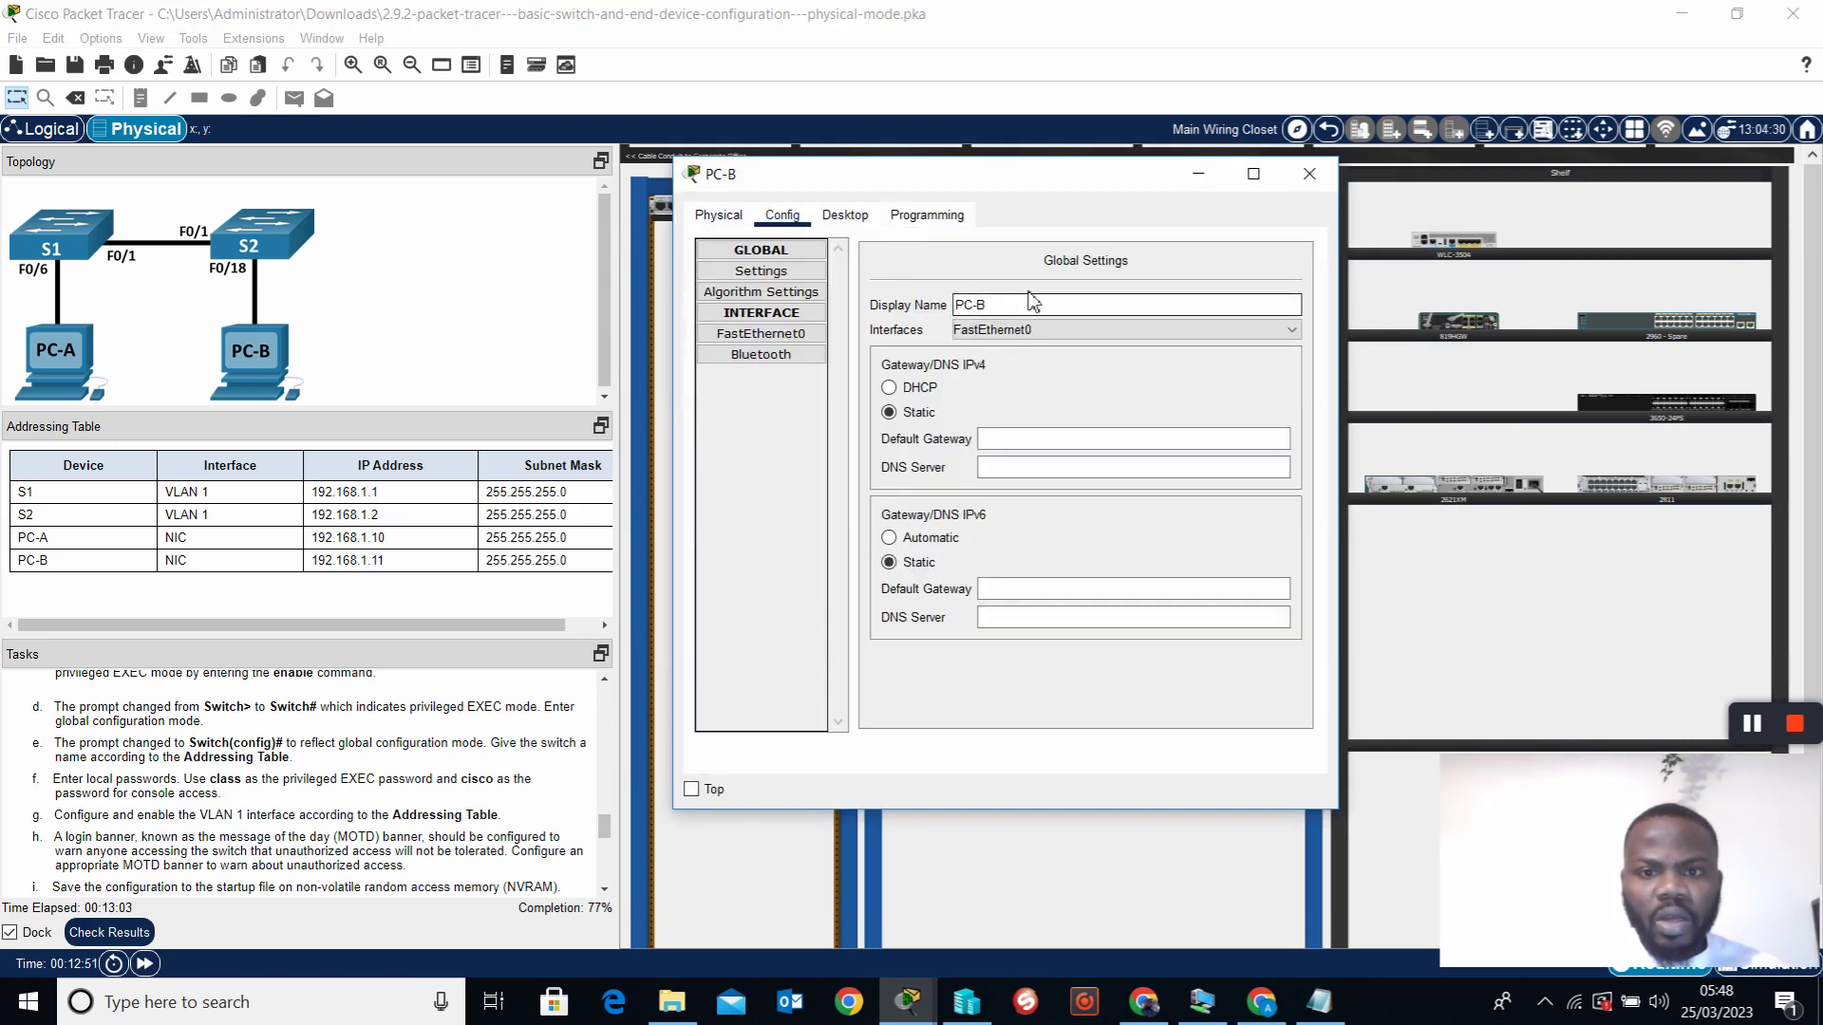
click(845, 216)
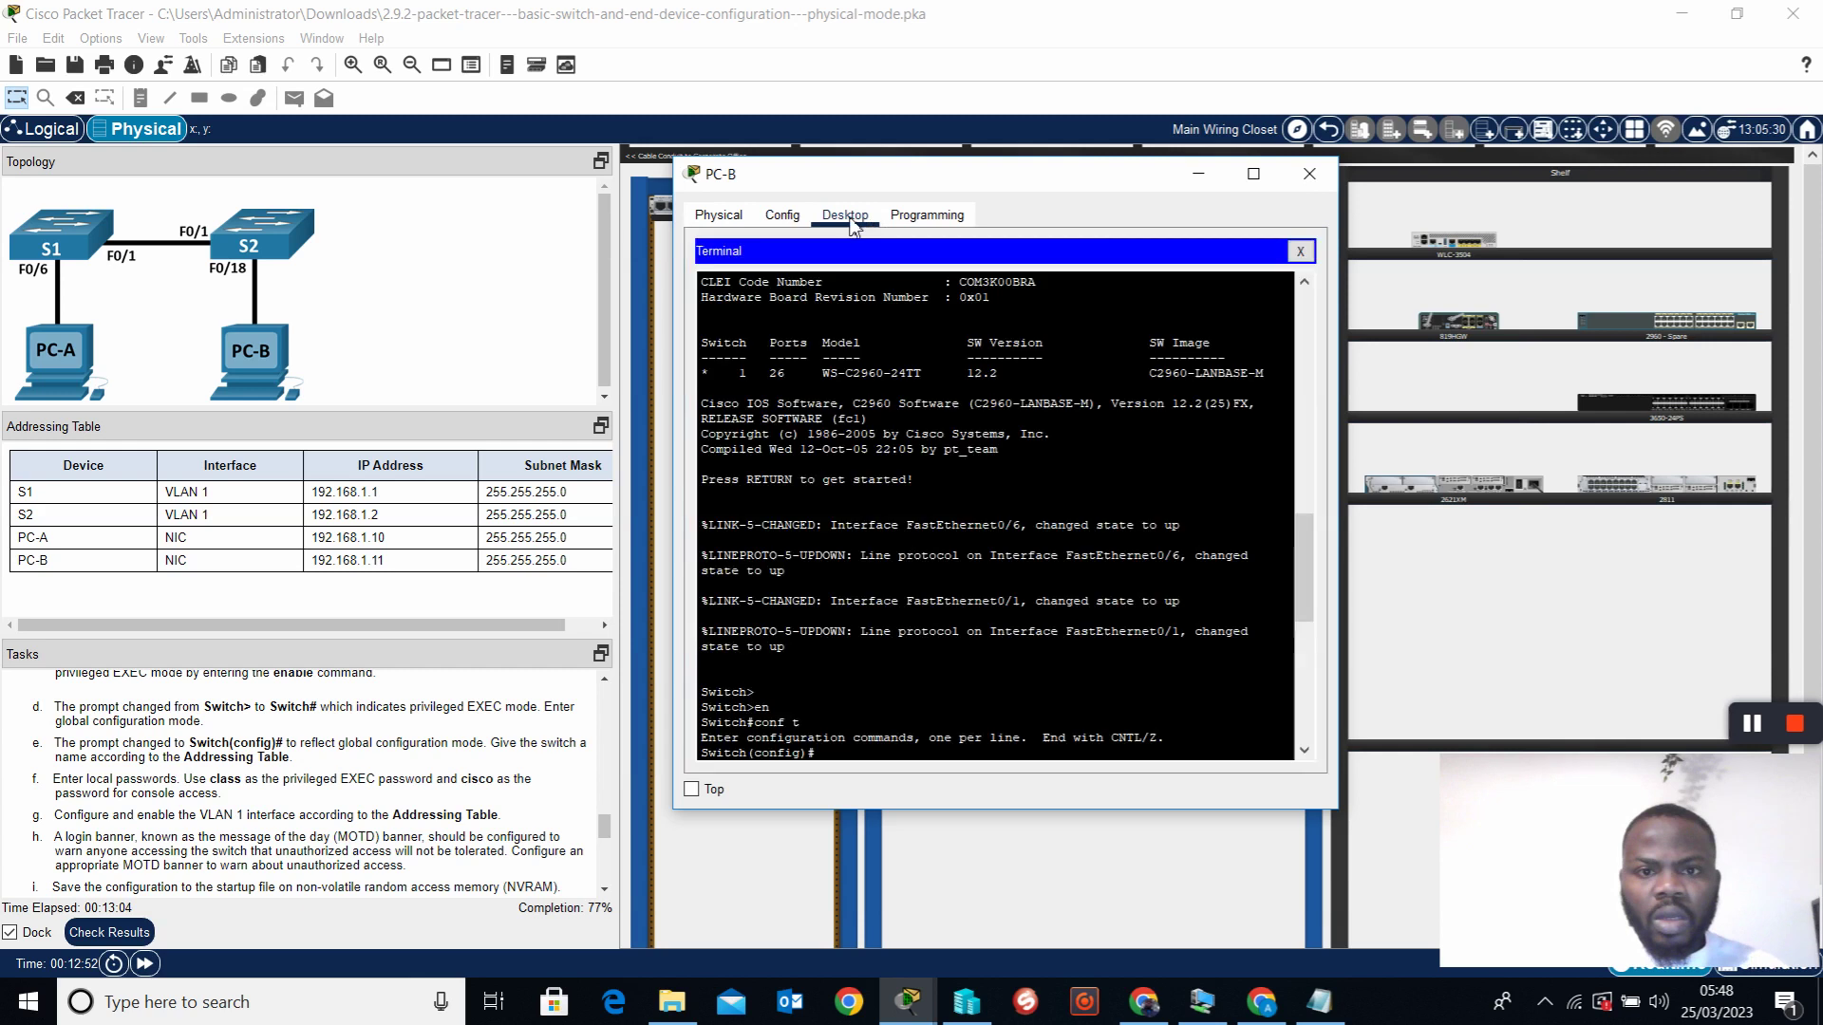
click(1300, 250)
click(741, 289)
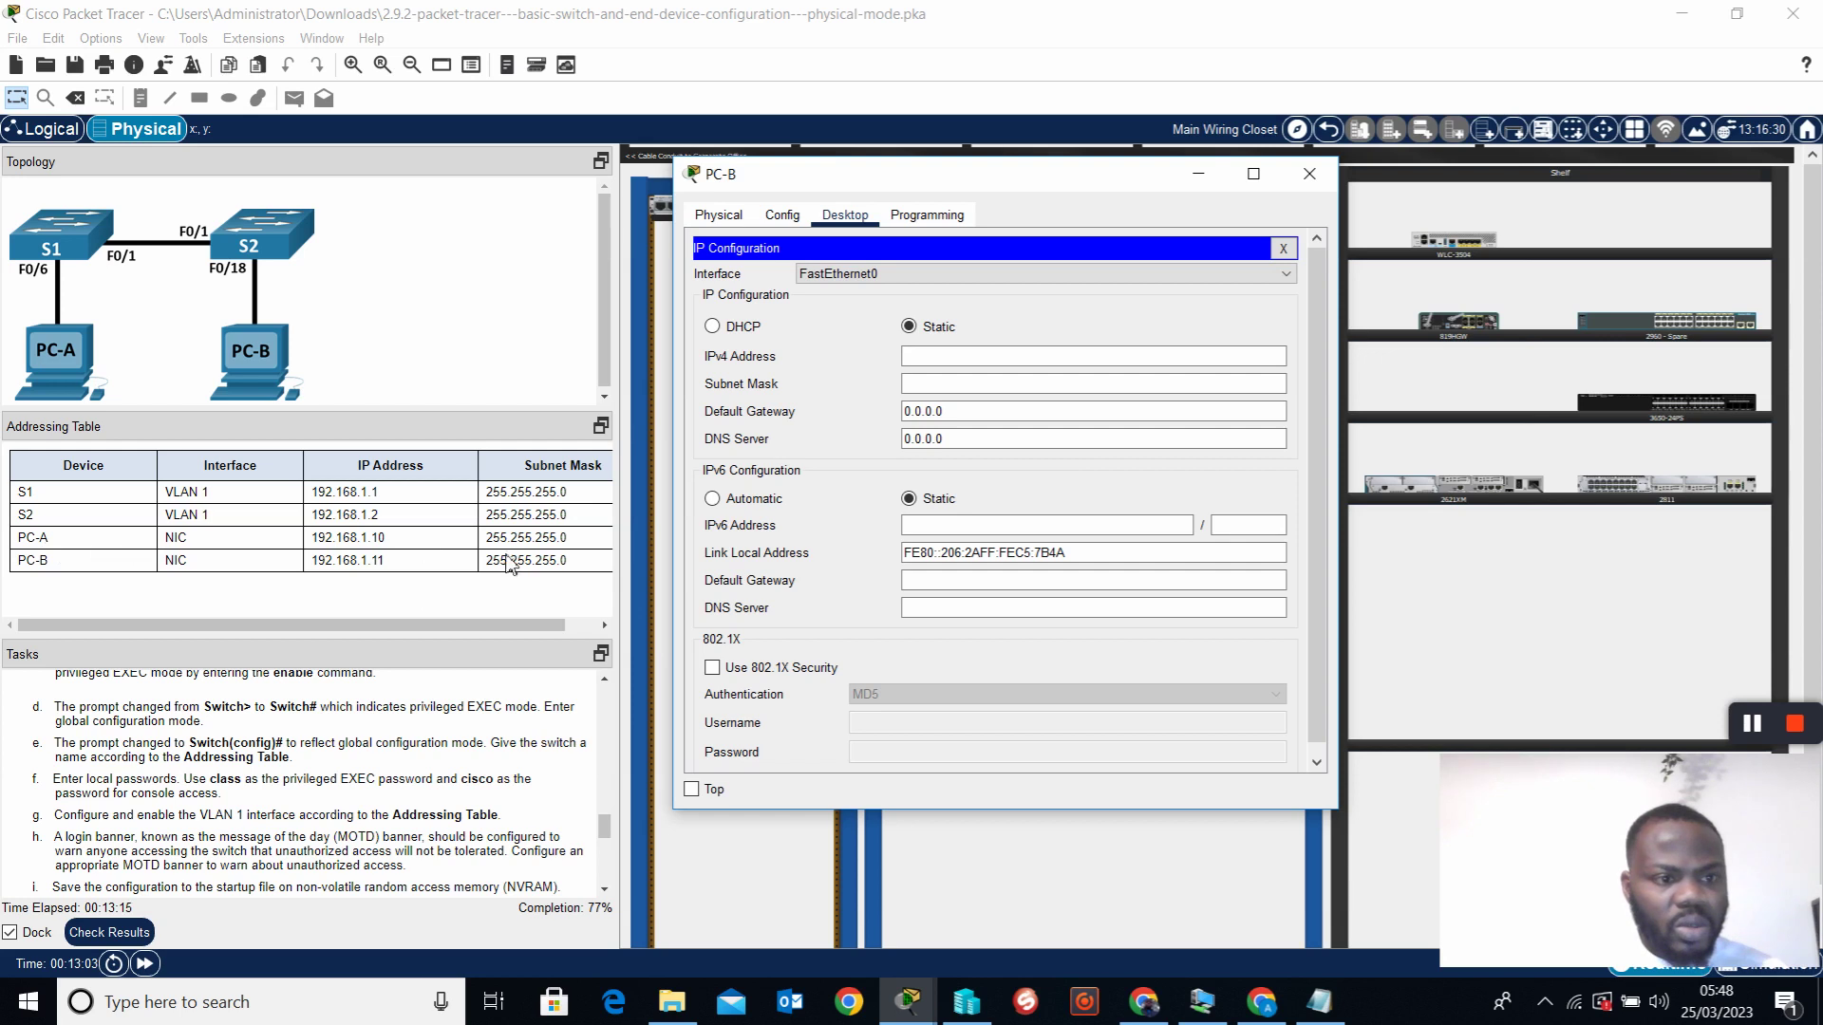
click(923, 359)
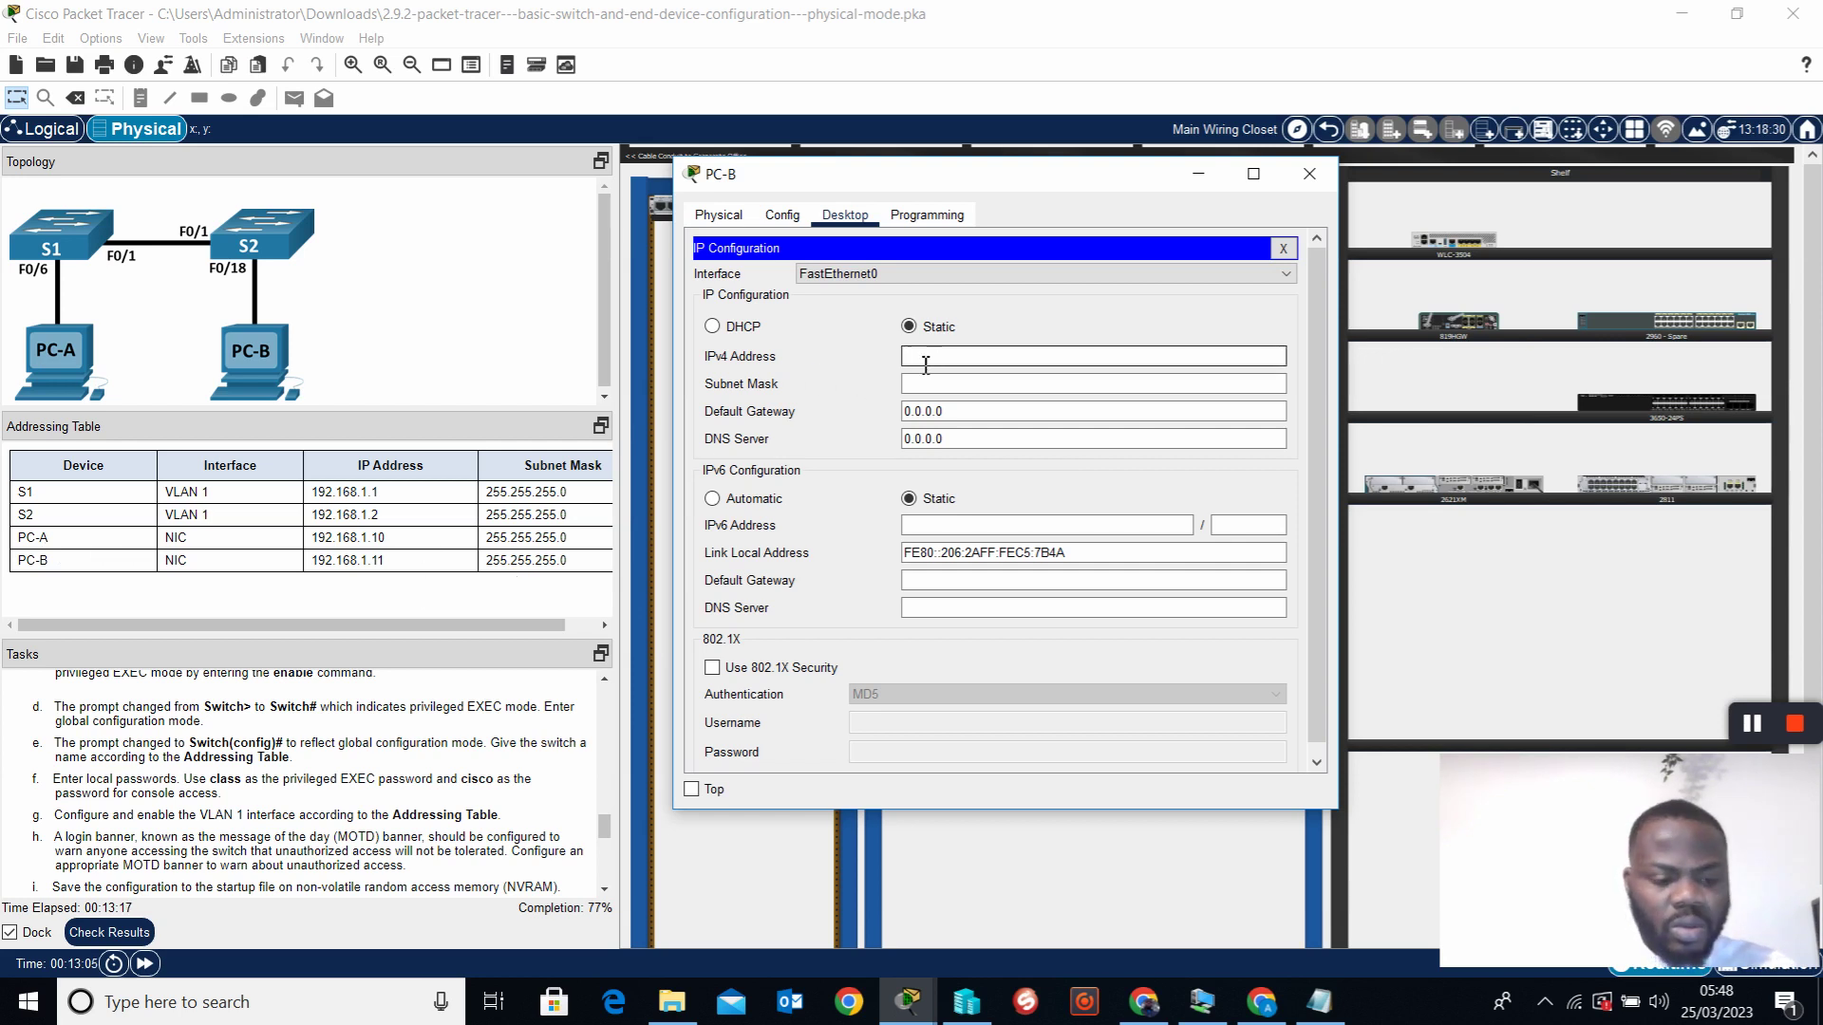
text(192.168)
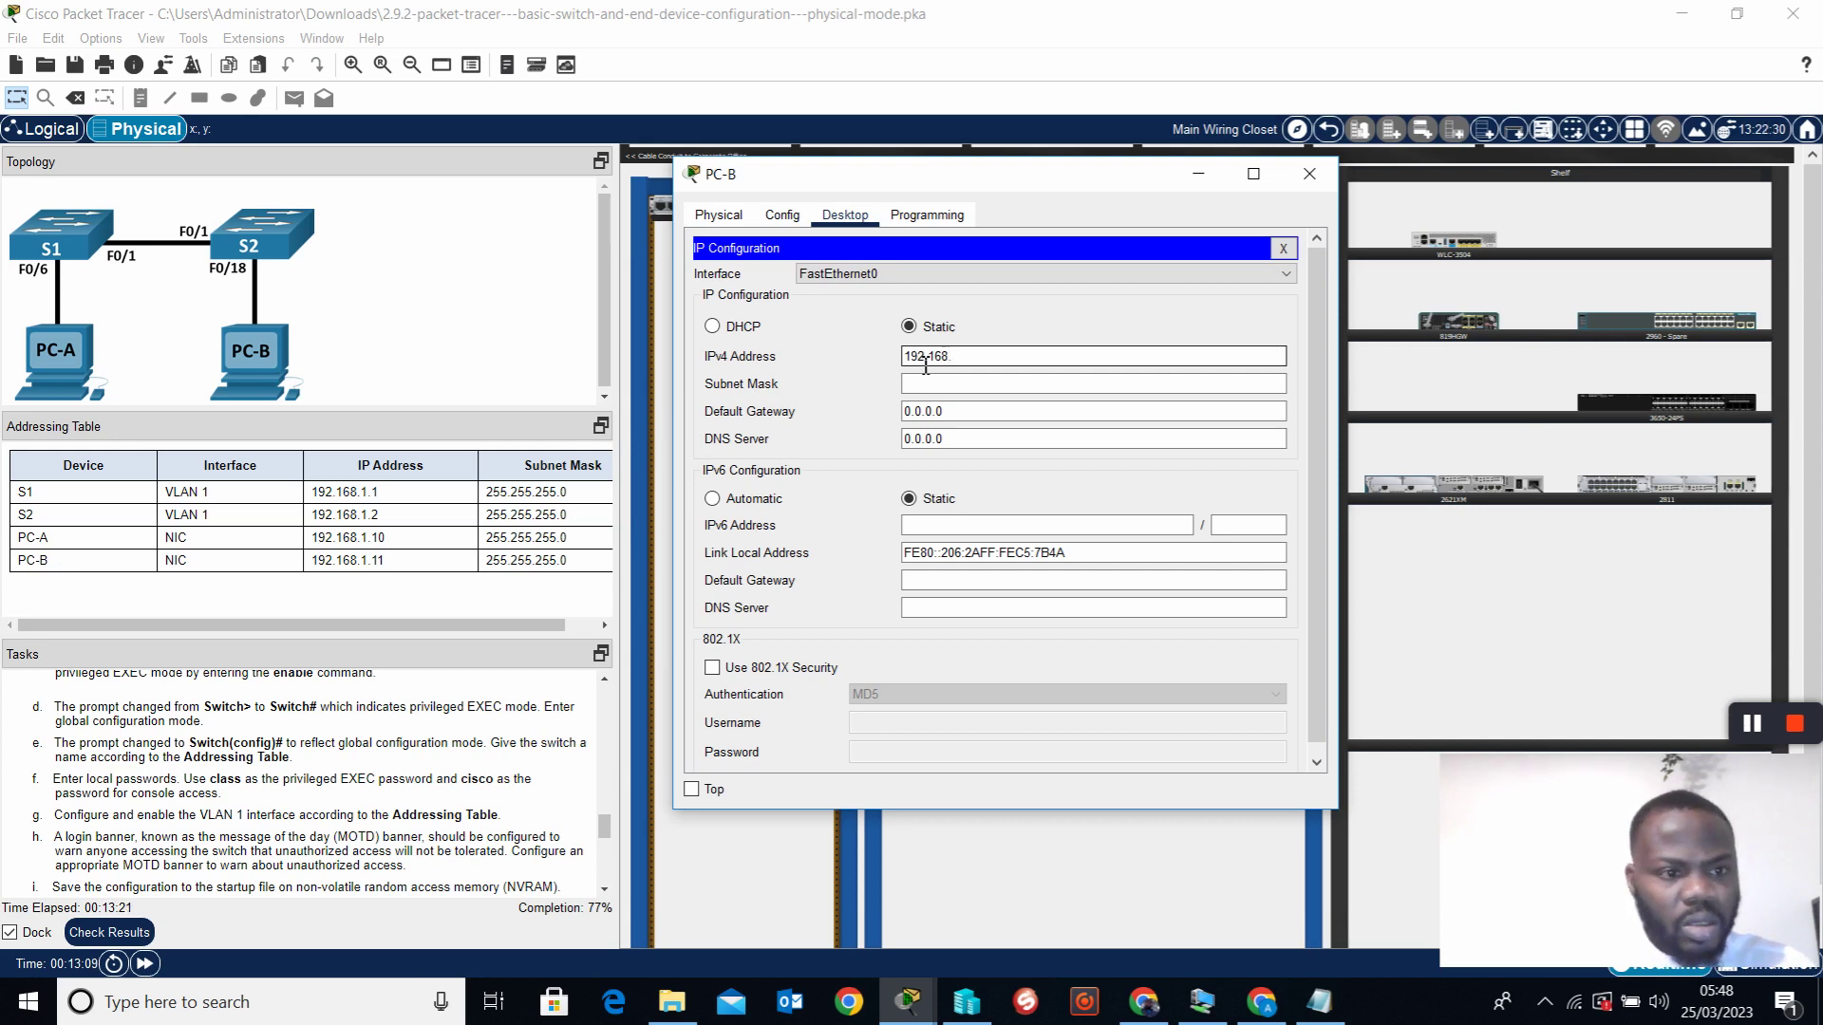
text(.1.10)
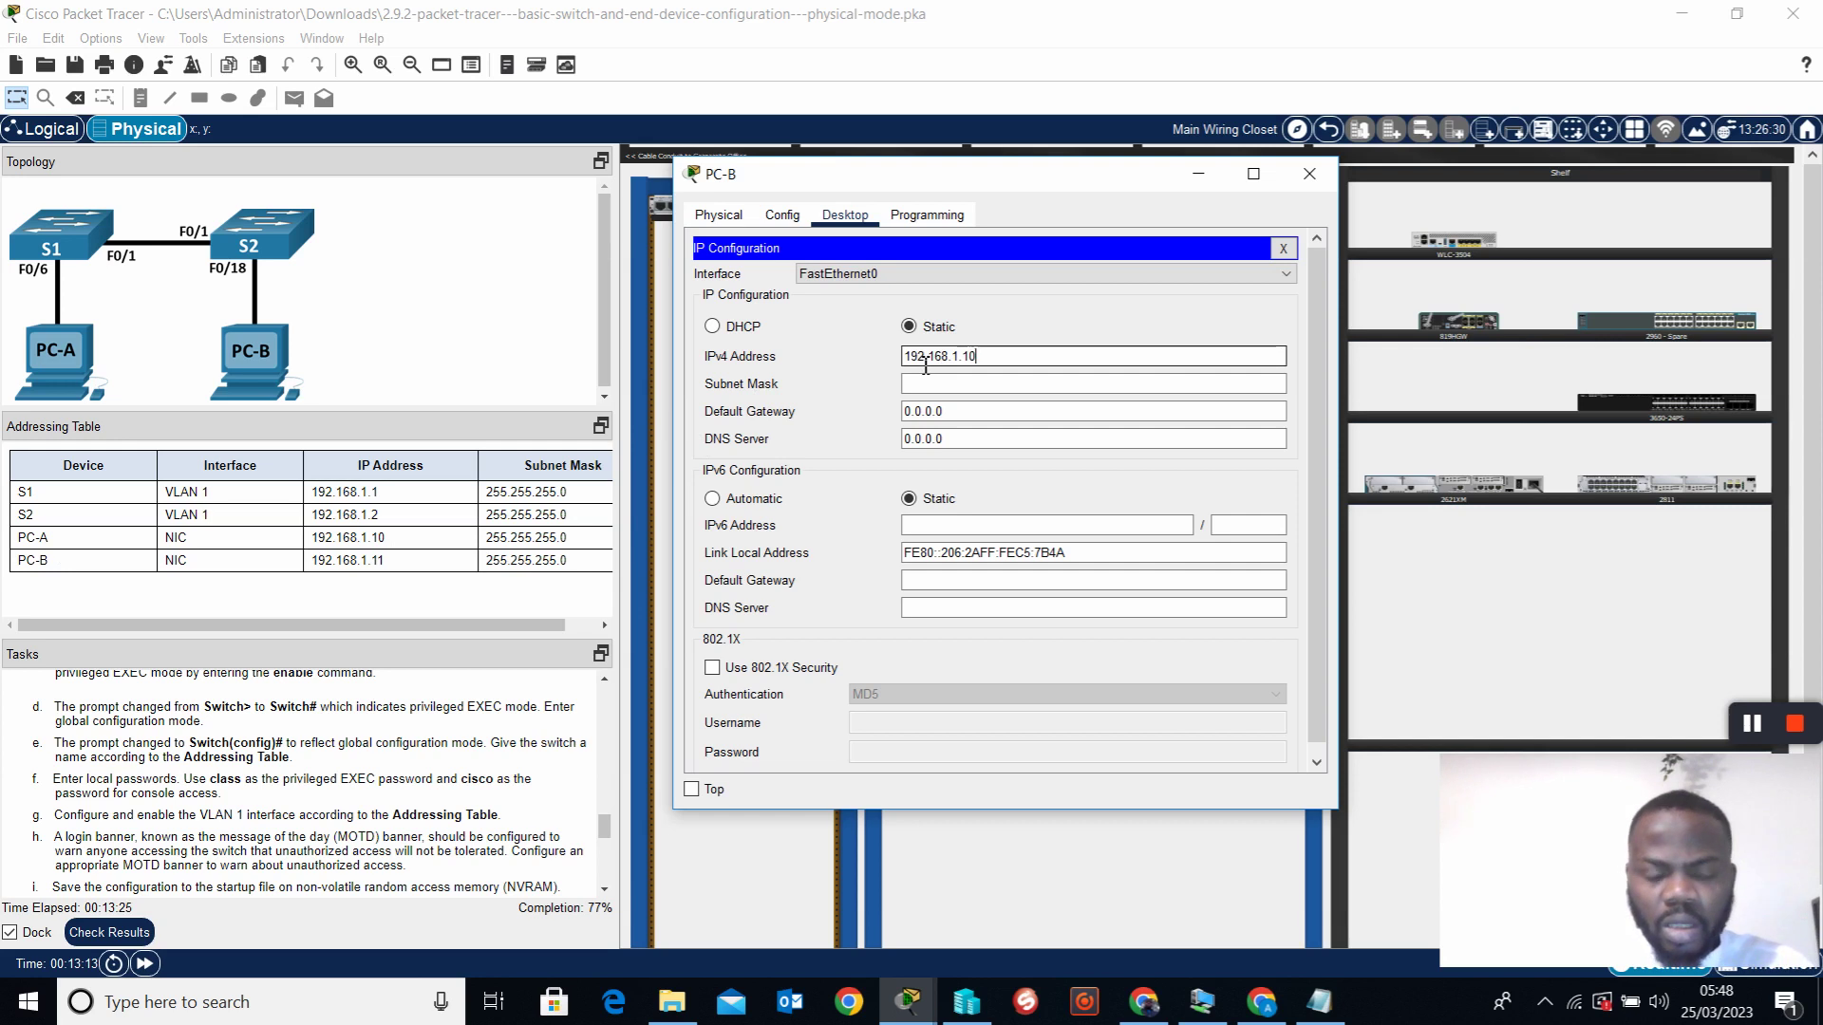
key(Tab)
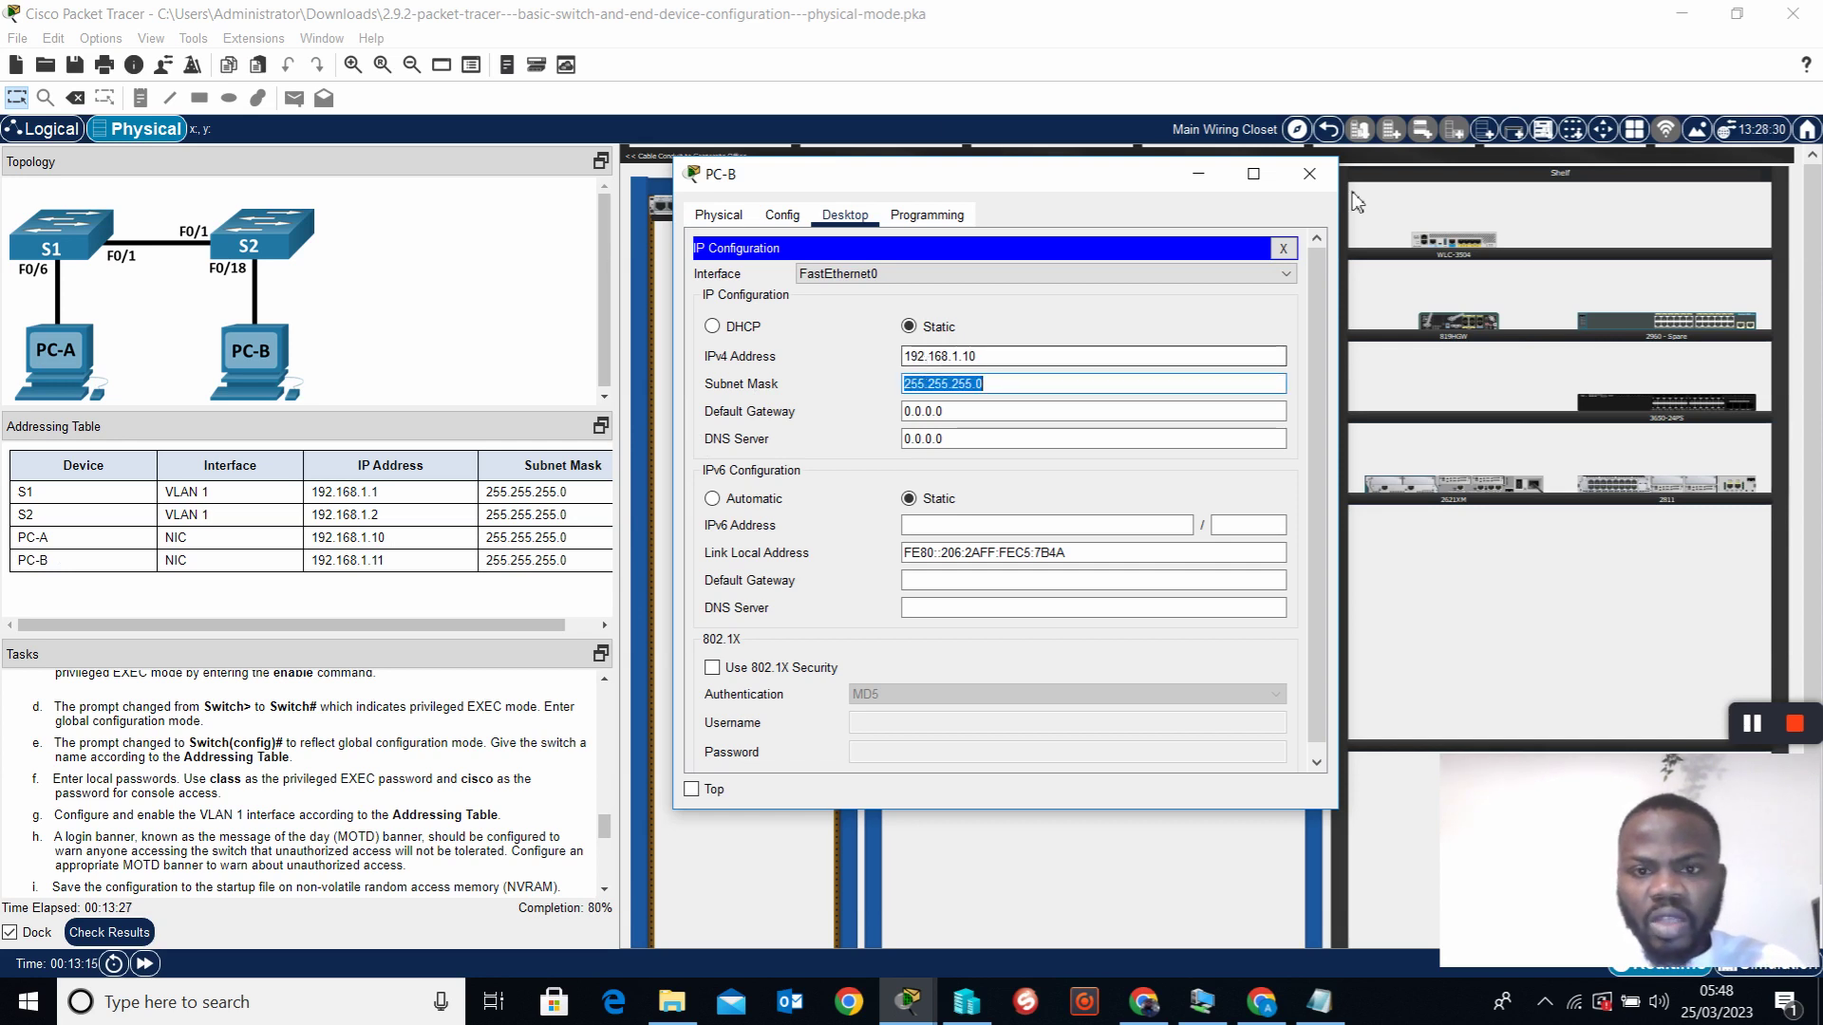
click(1282, 248)
click(1315, 180)
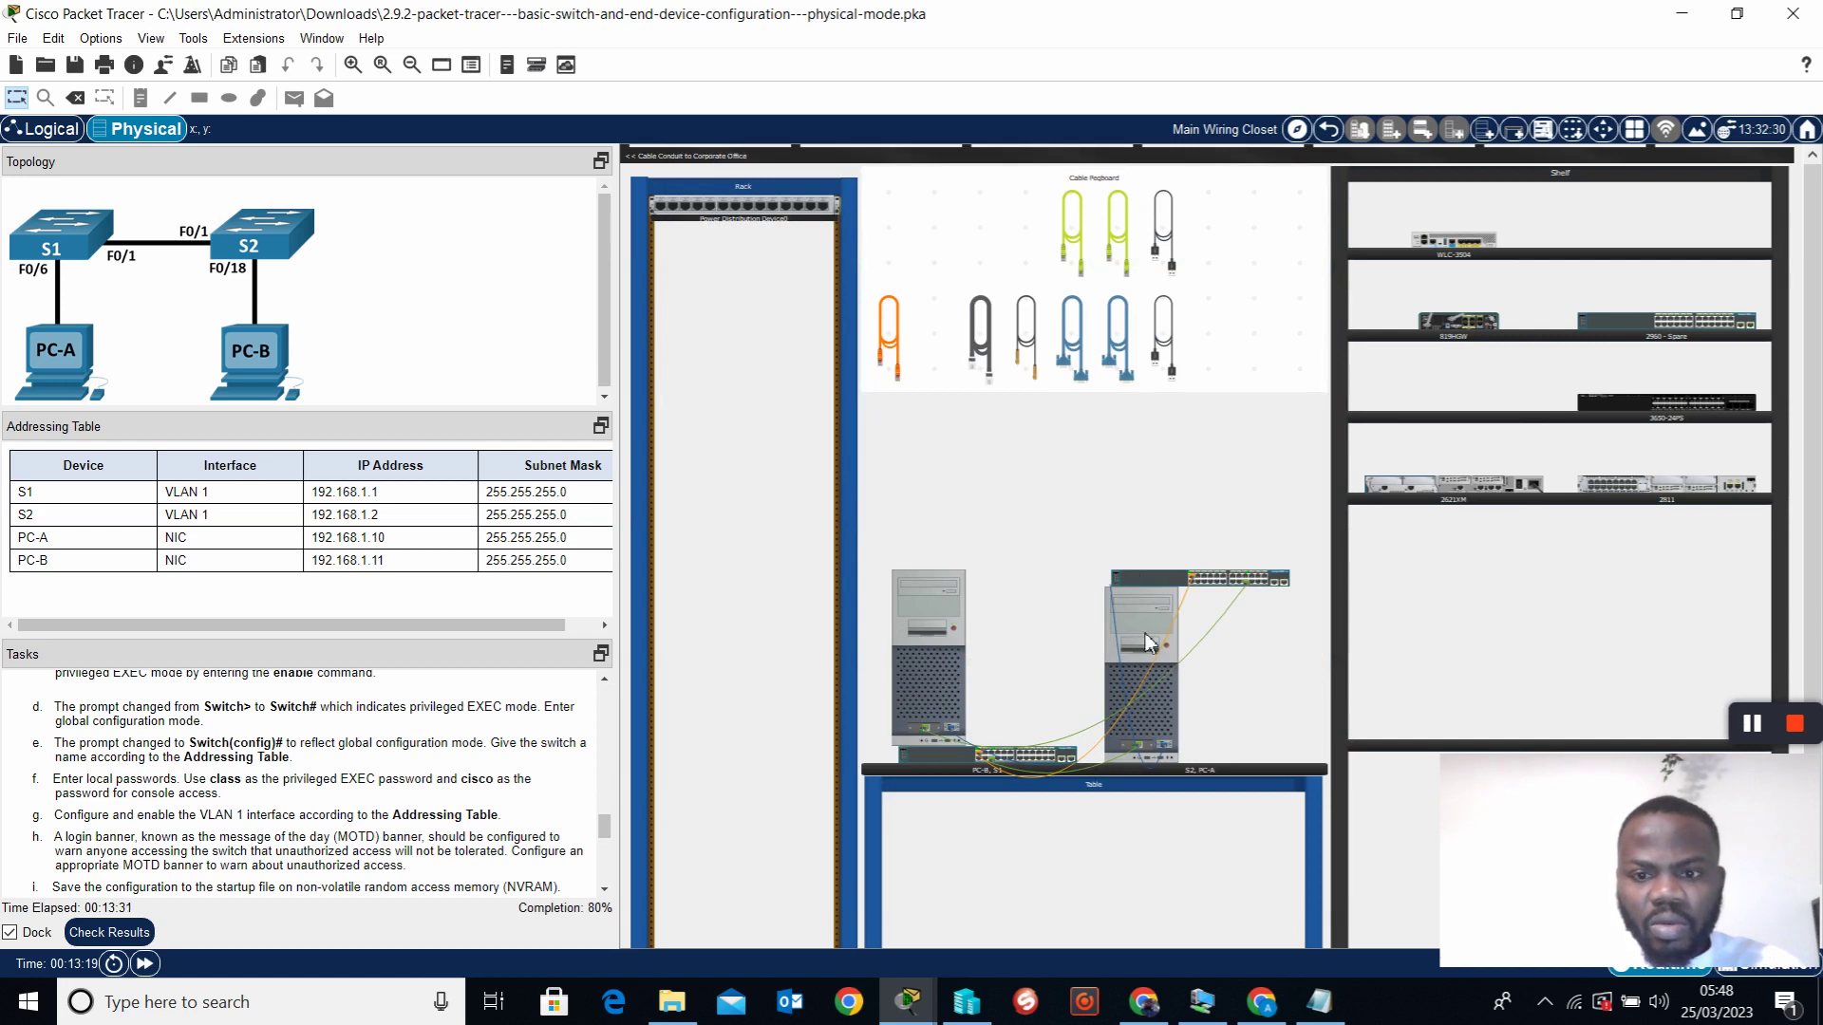
Give PC-A the IPv4 address 192.168.1.11 with auto-filled mask 255.255.255.0
mouse_move(931, 645)
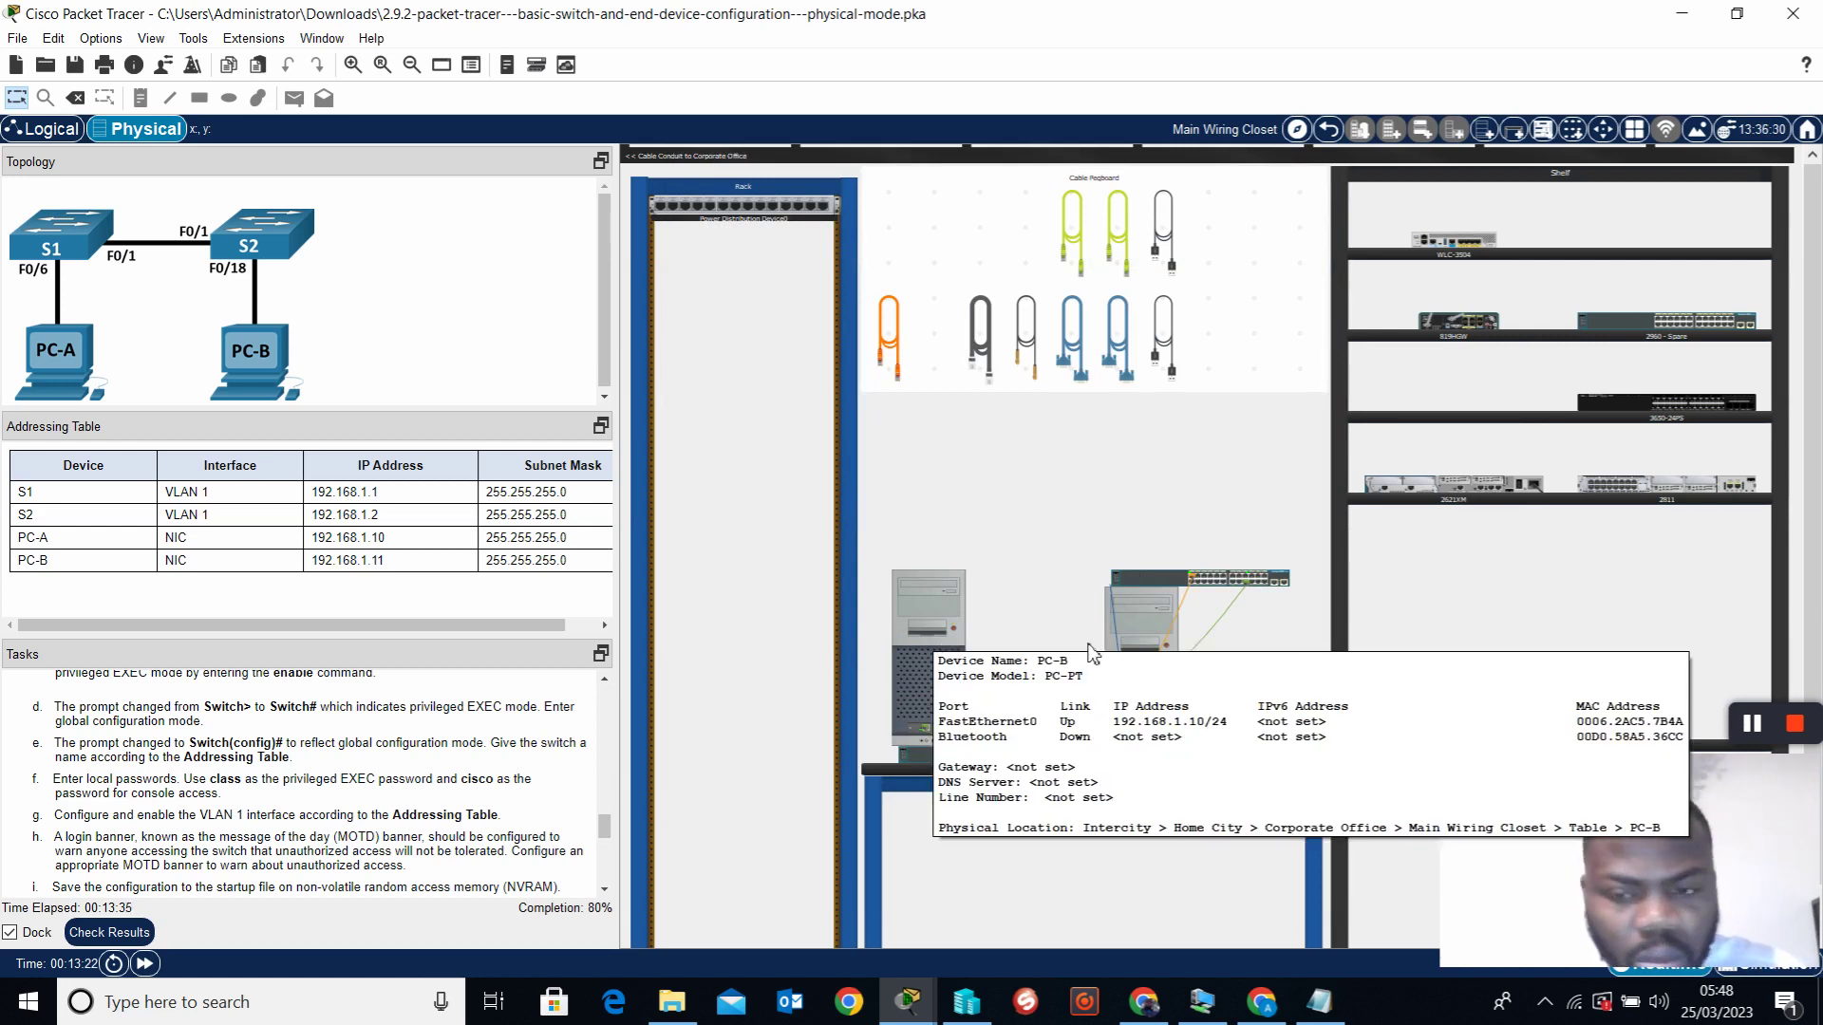
click(1139, 613)
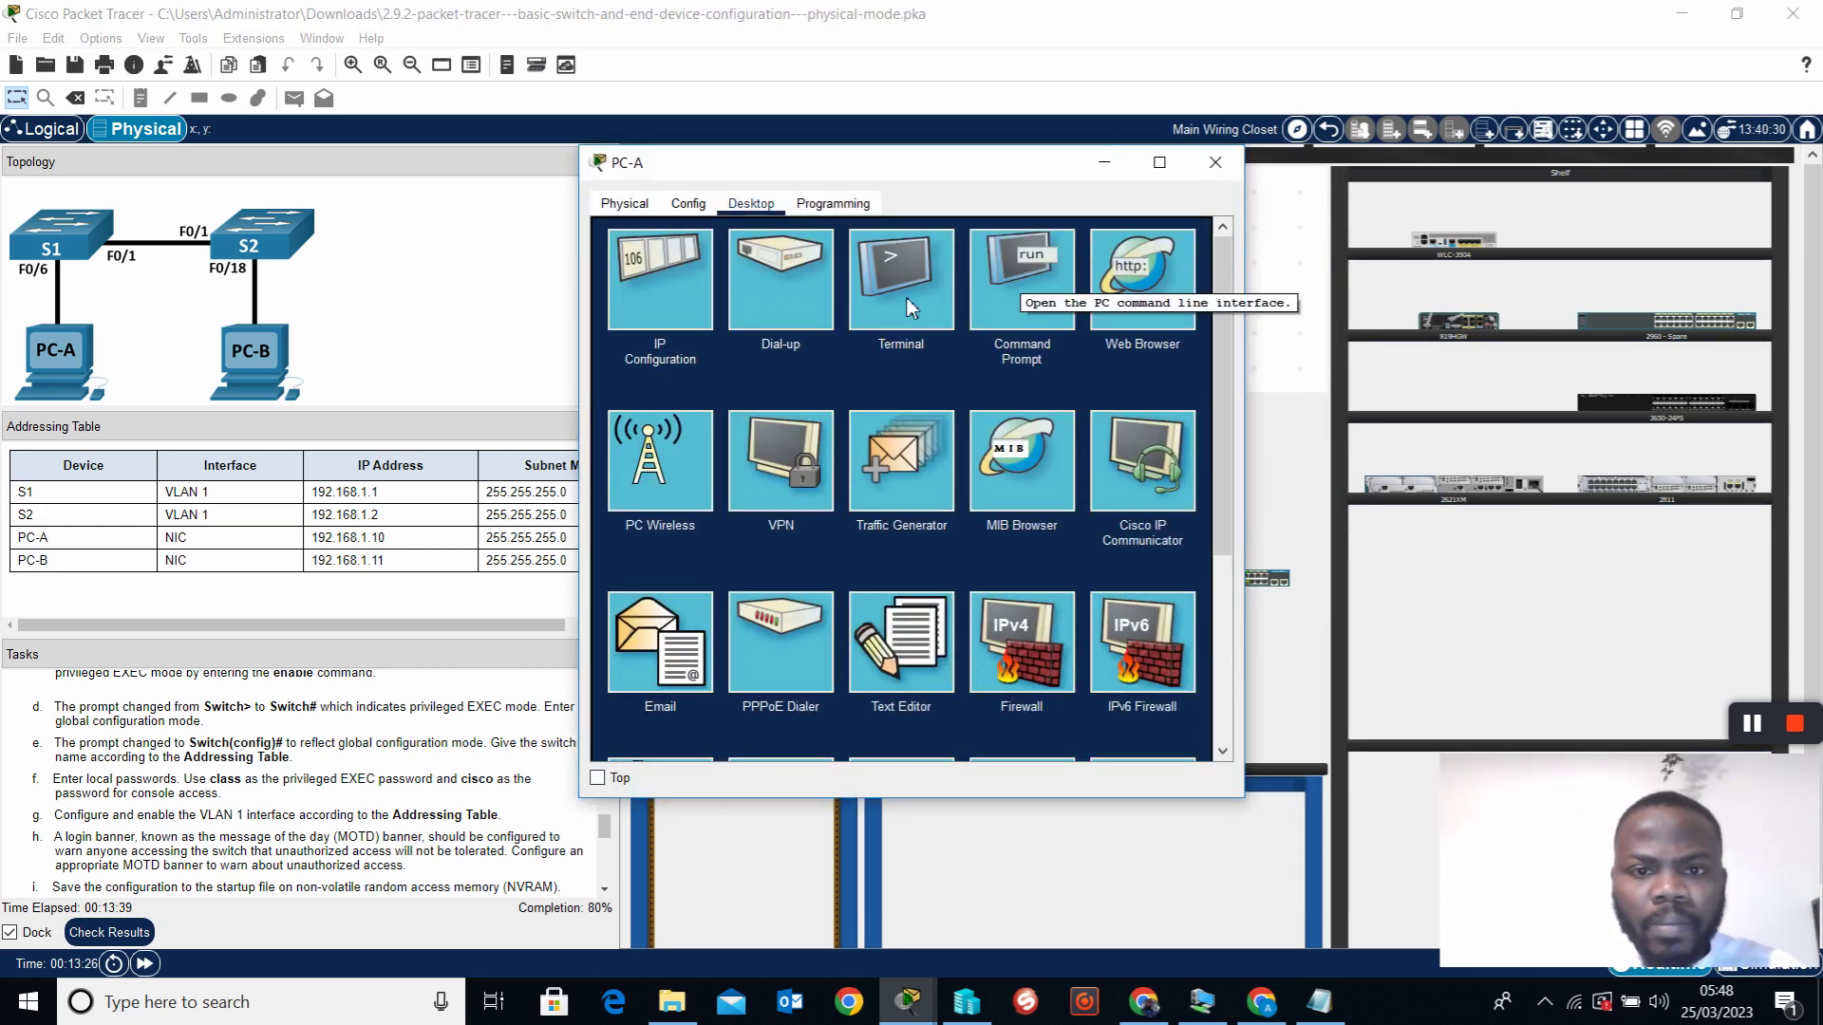
click(641, 300)
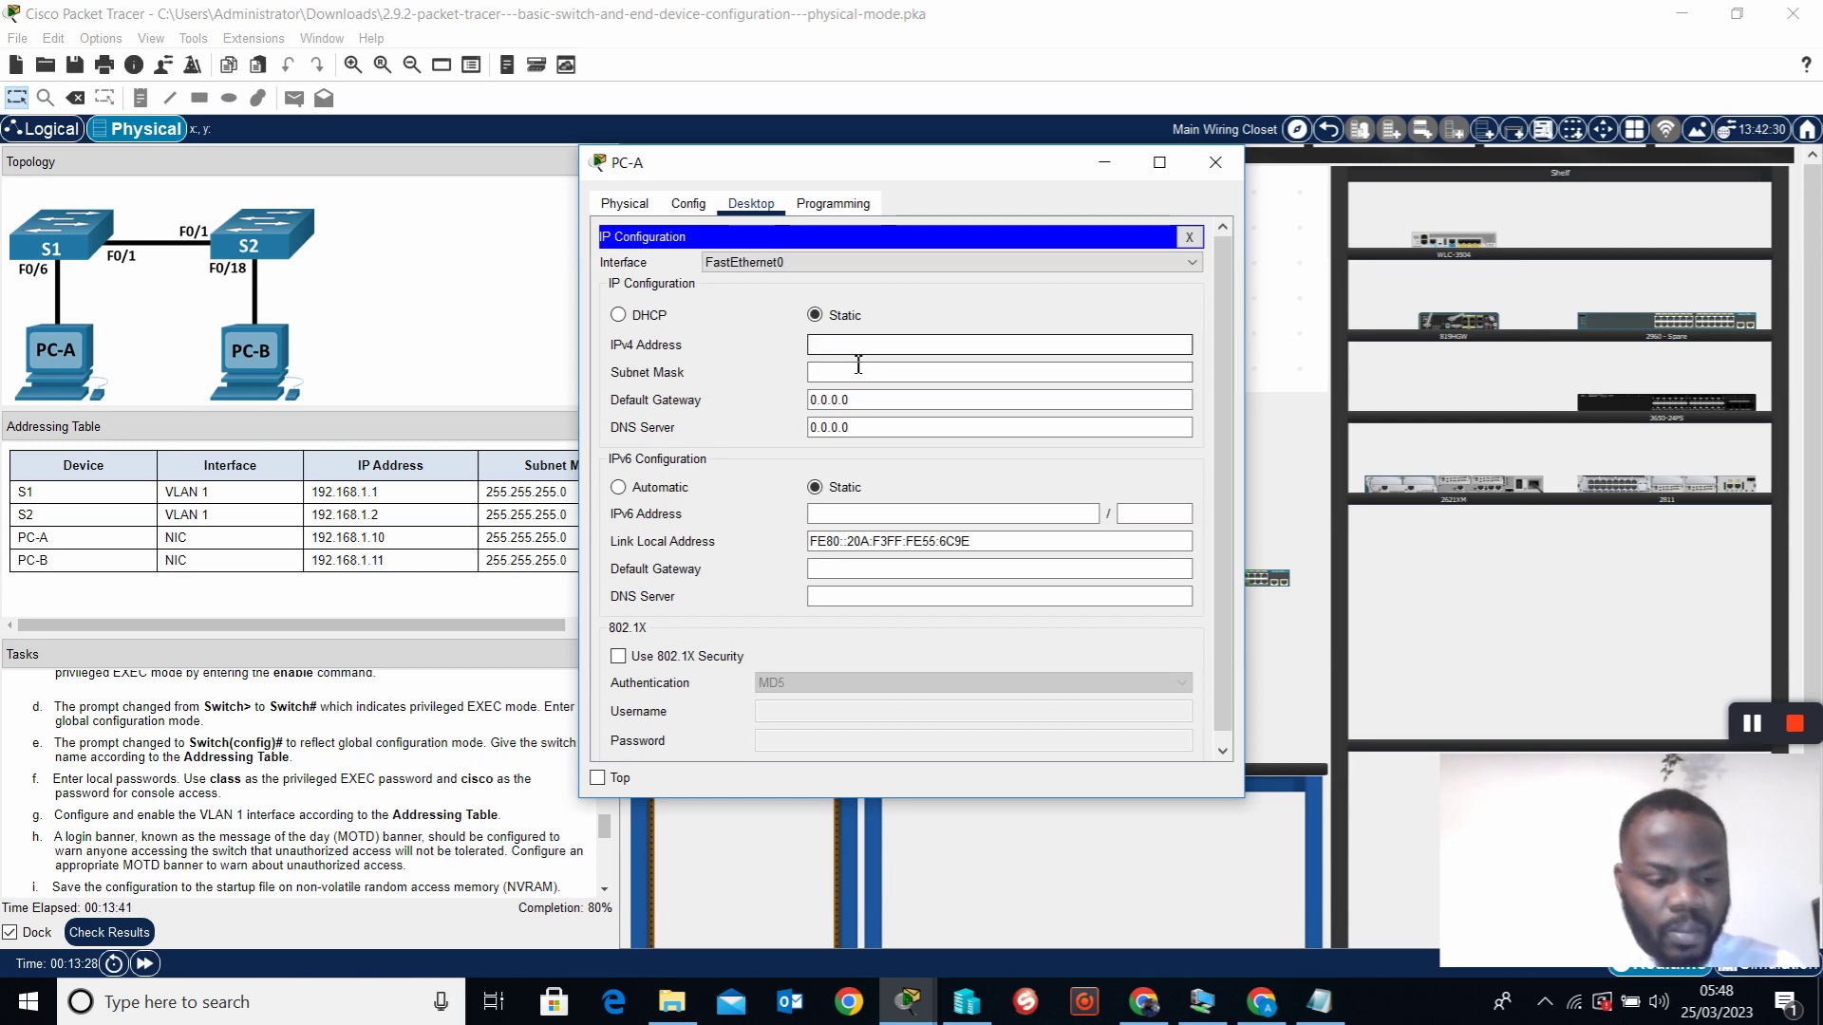
text(192.168.1.11)
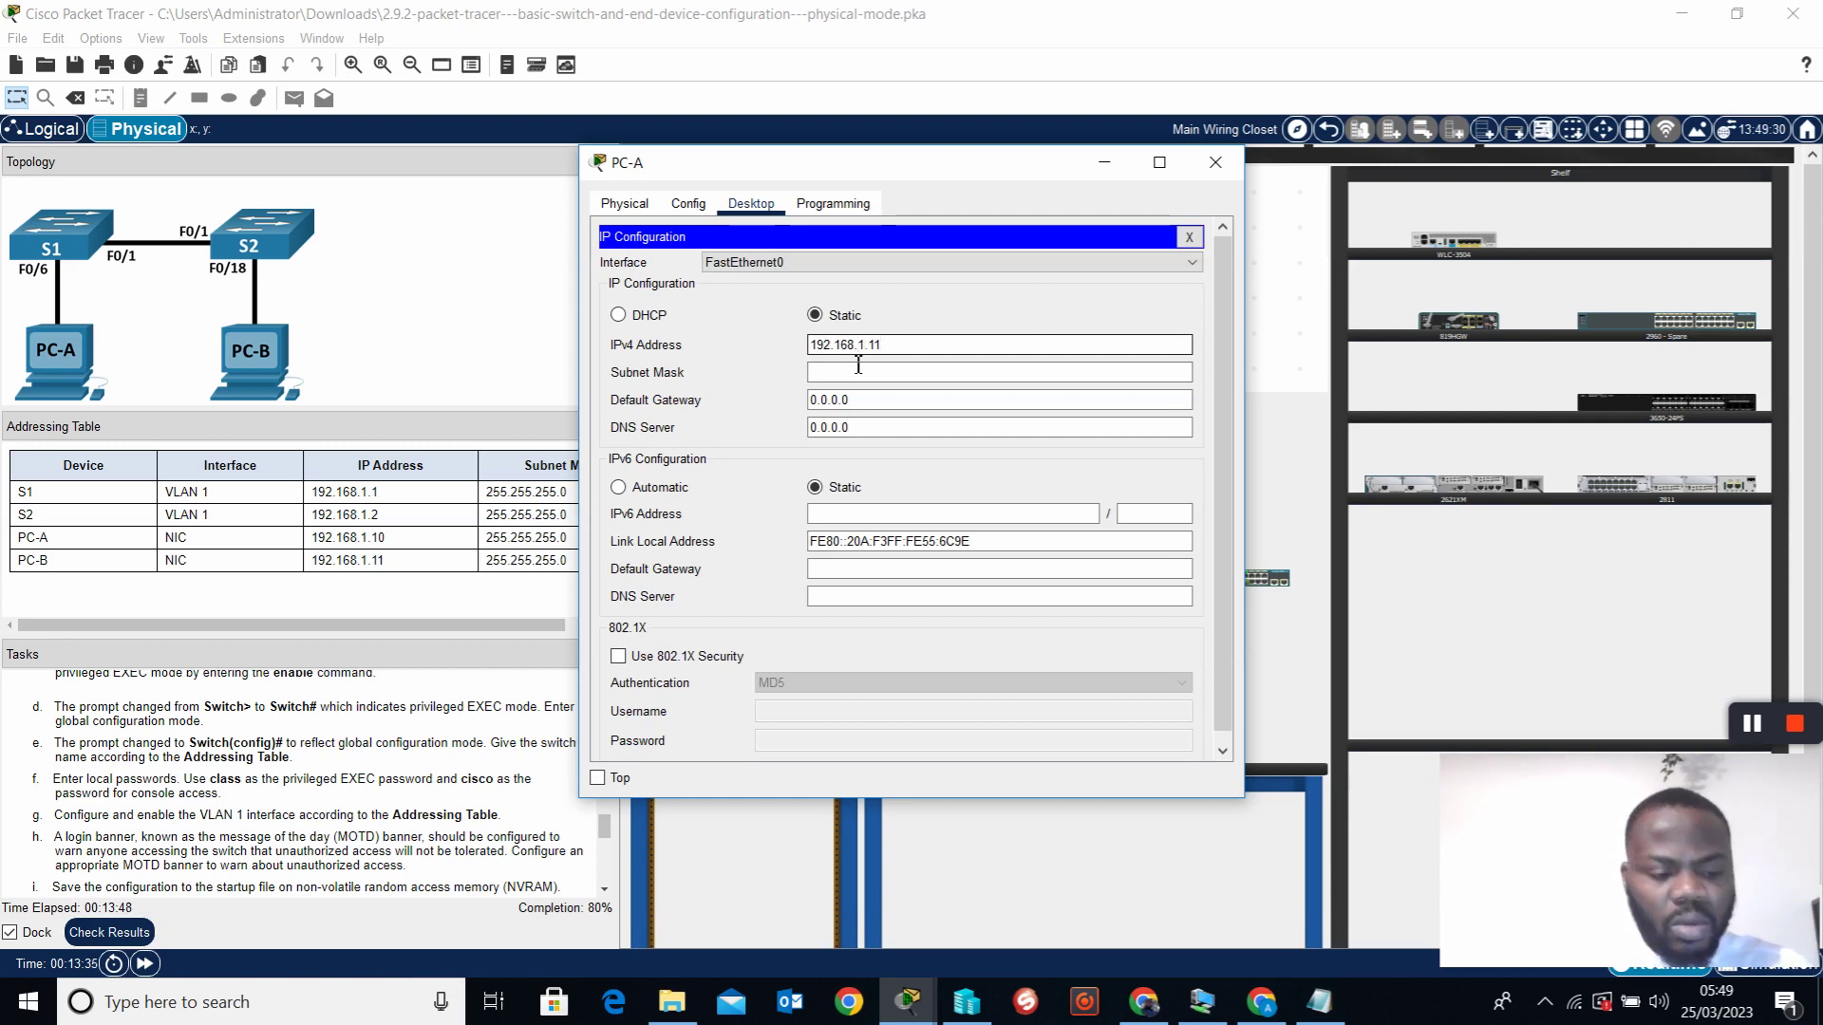
click(858, 369)
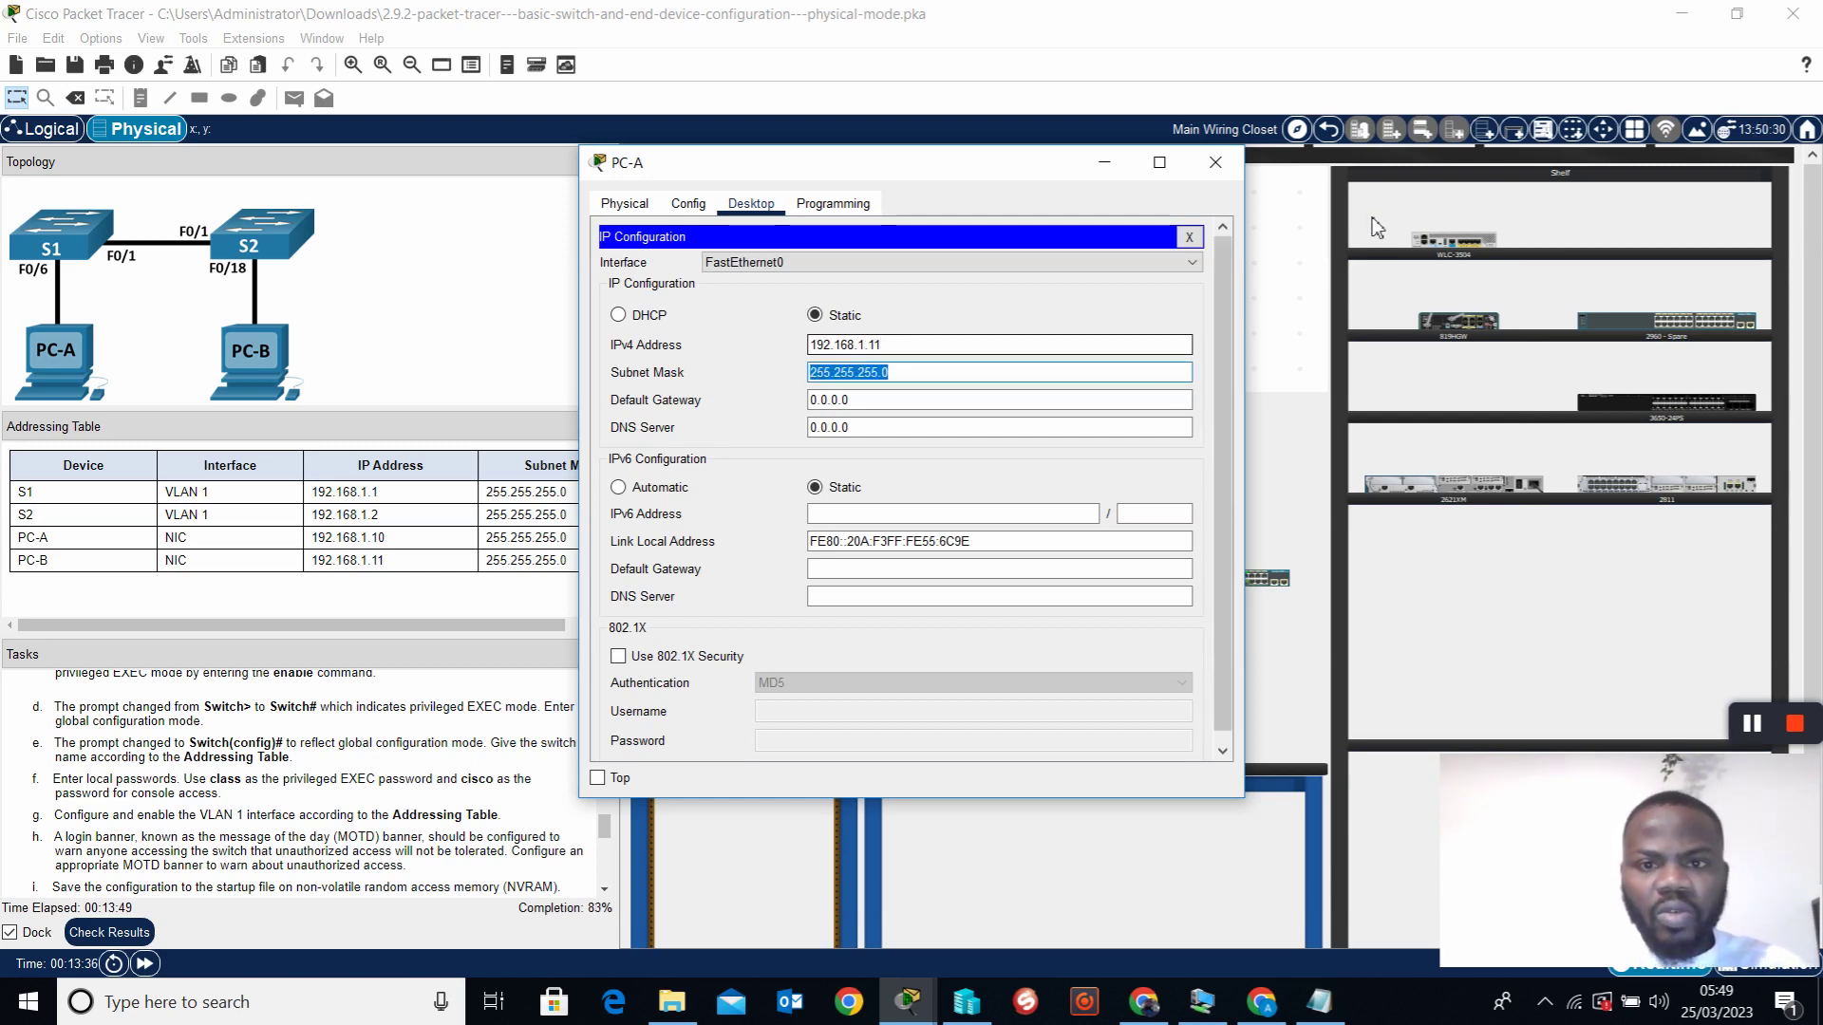
click(1189, 236)
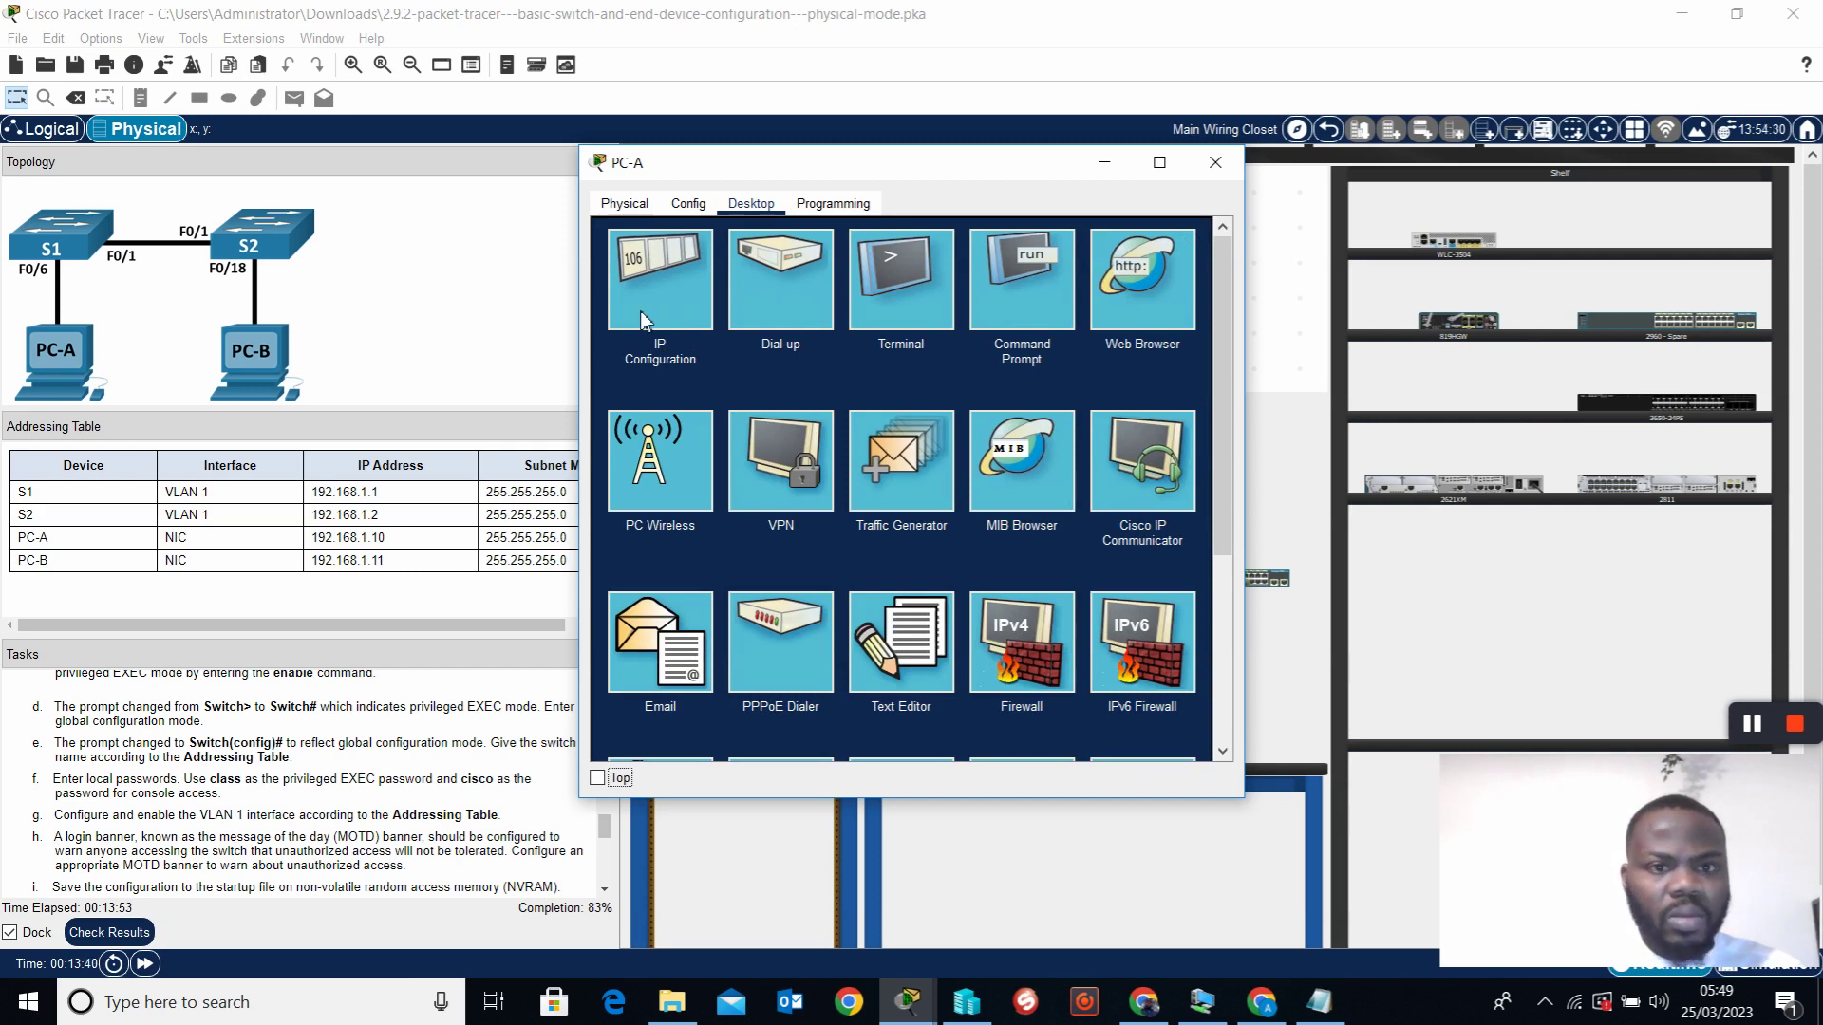
Ping 192.168.1.10 from PC-A's Command Prompt, getting 4 of 4 replies, then bring up PC-A's Terminal settings
click(1021, 288)
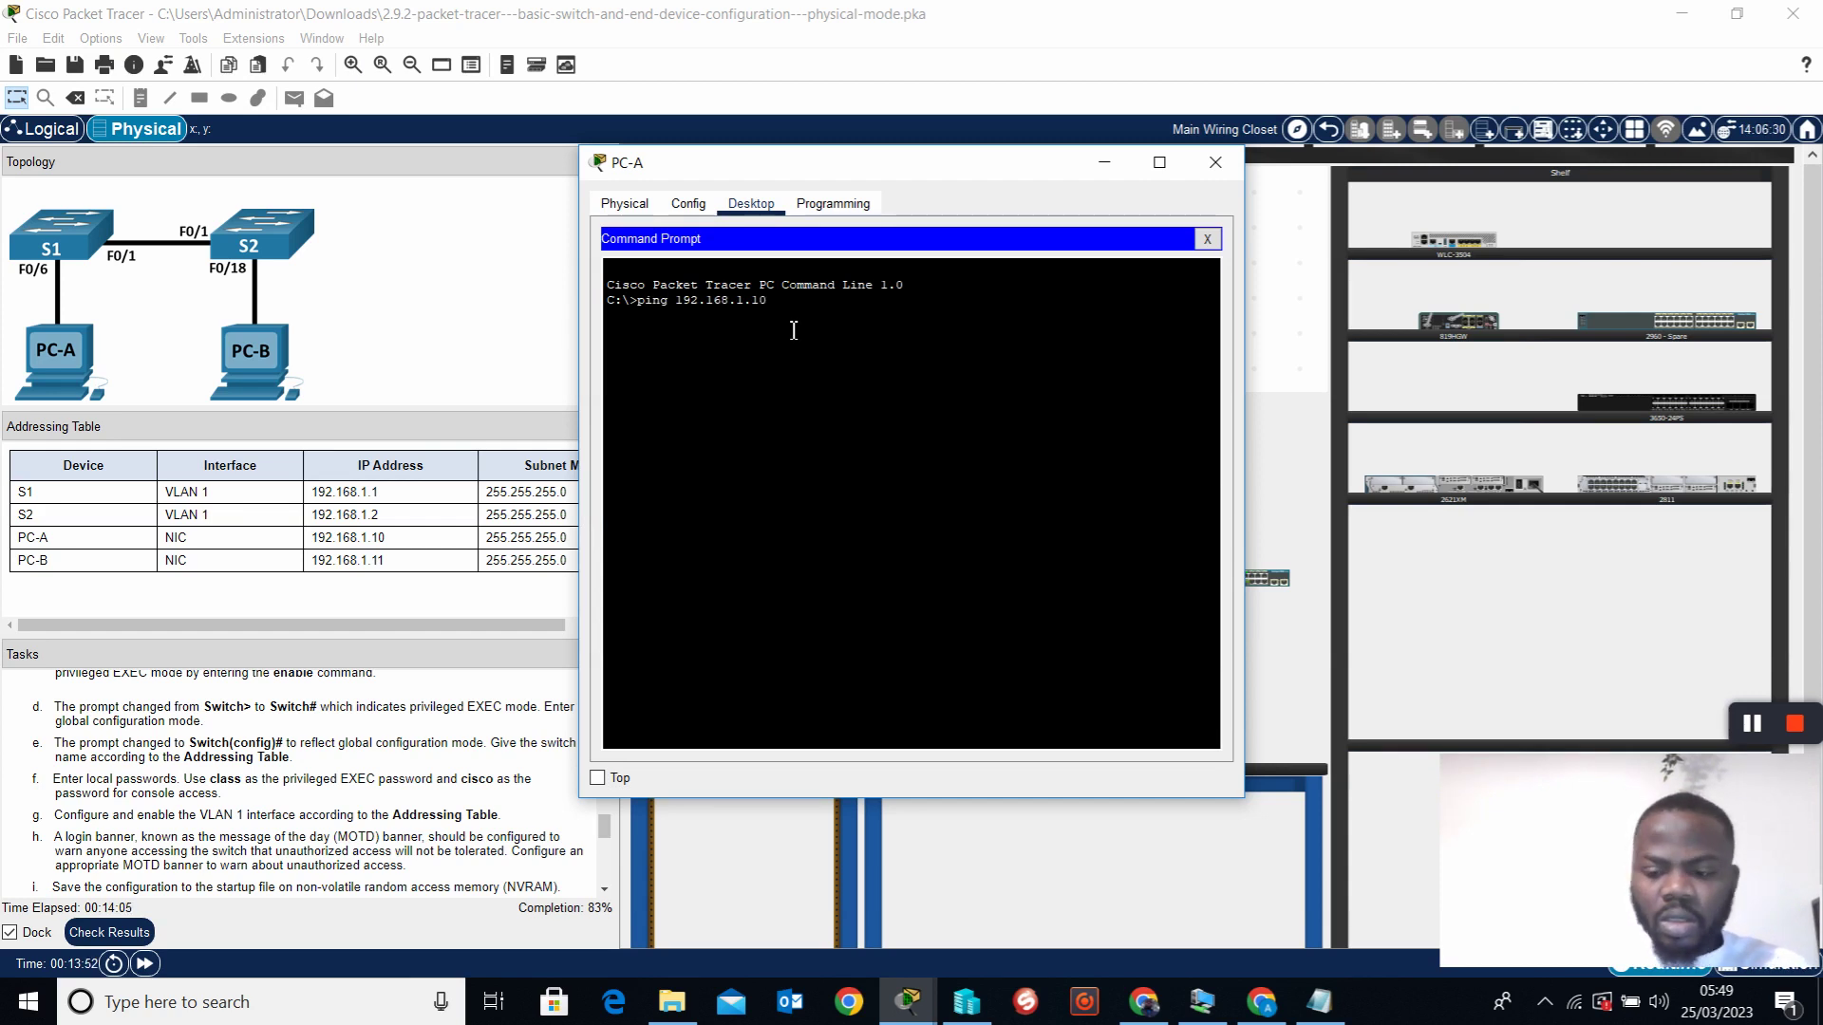
key(Return)
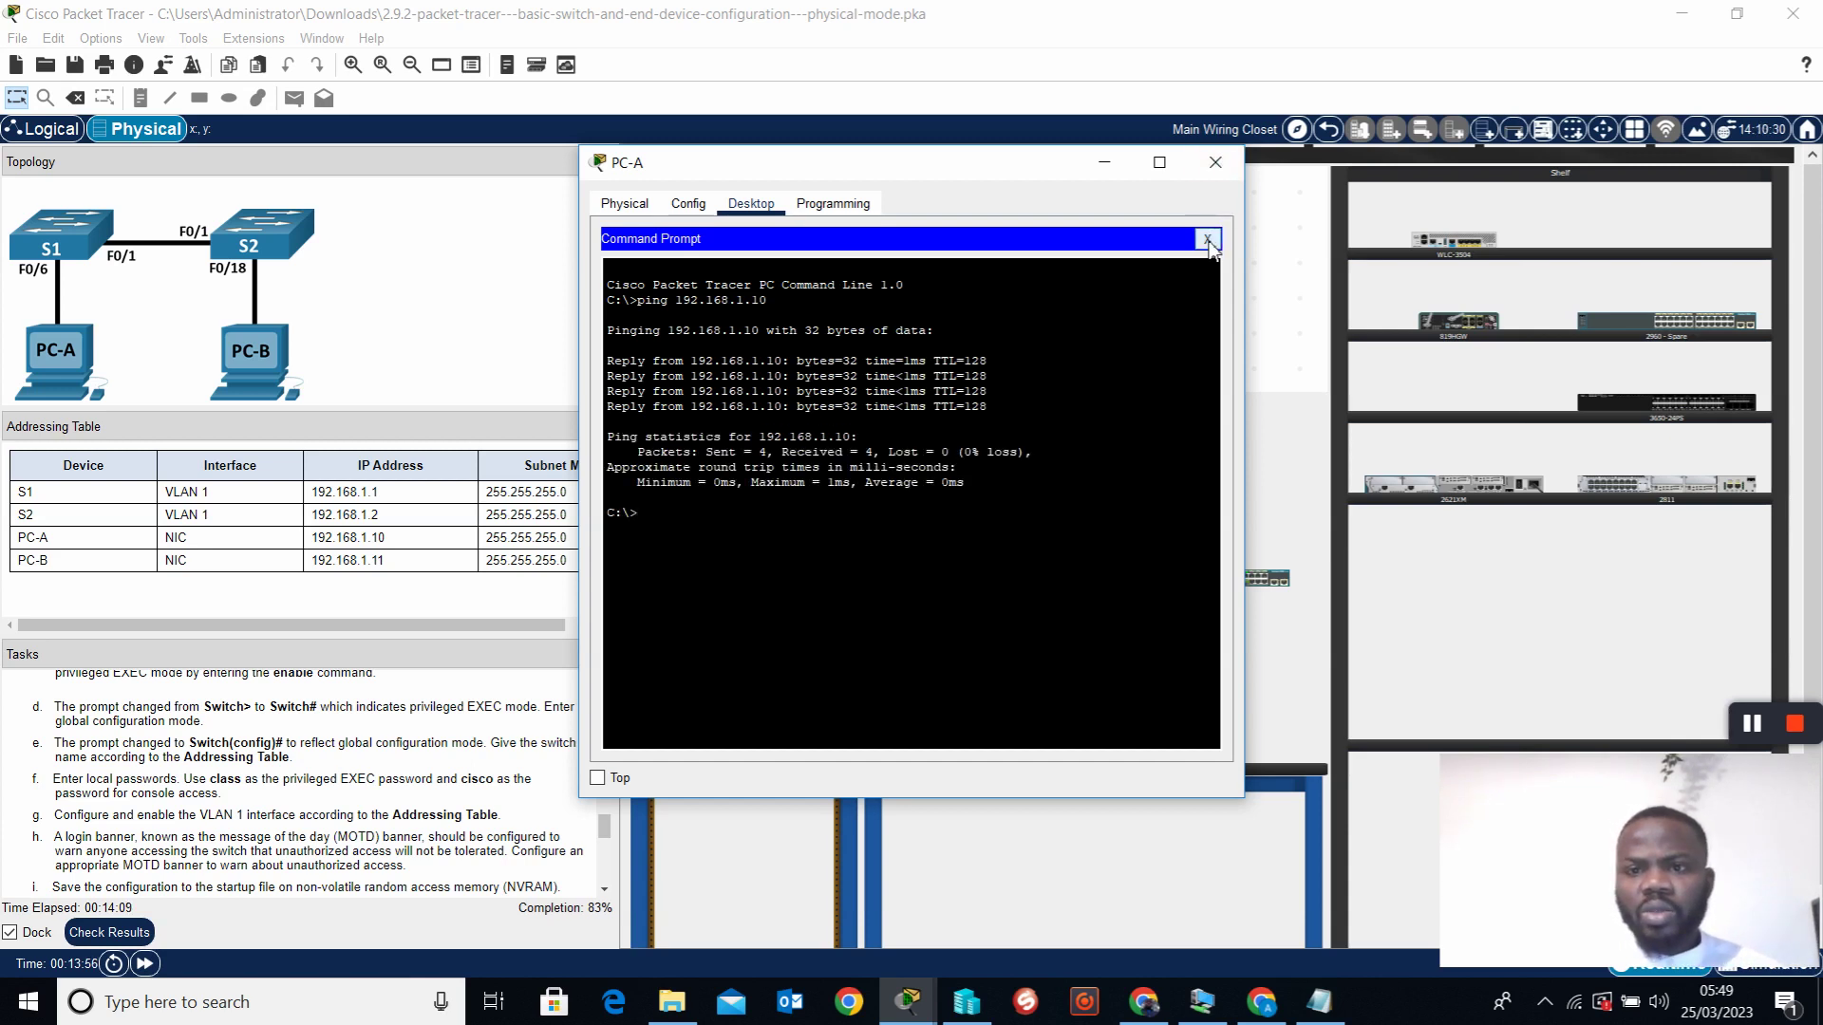
click(1208, 240)
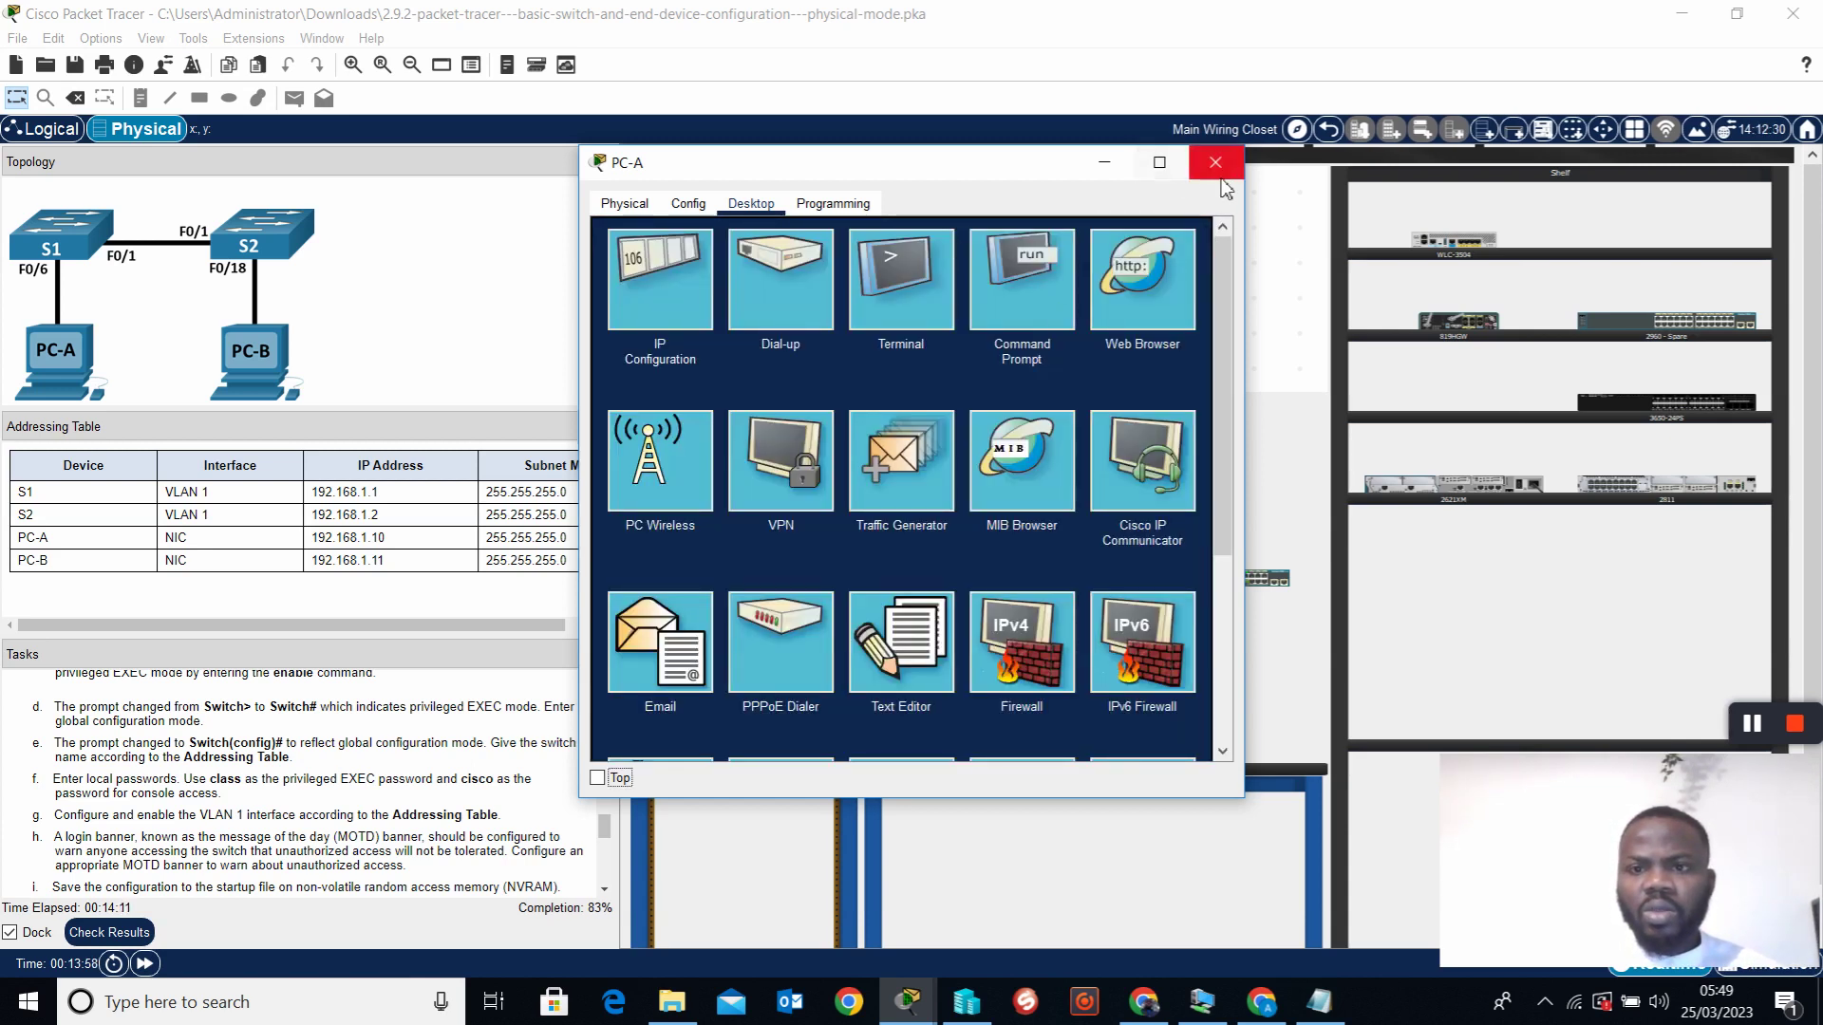
click(916, 285)
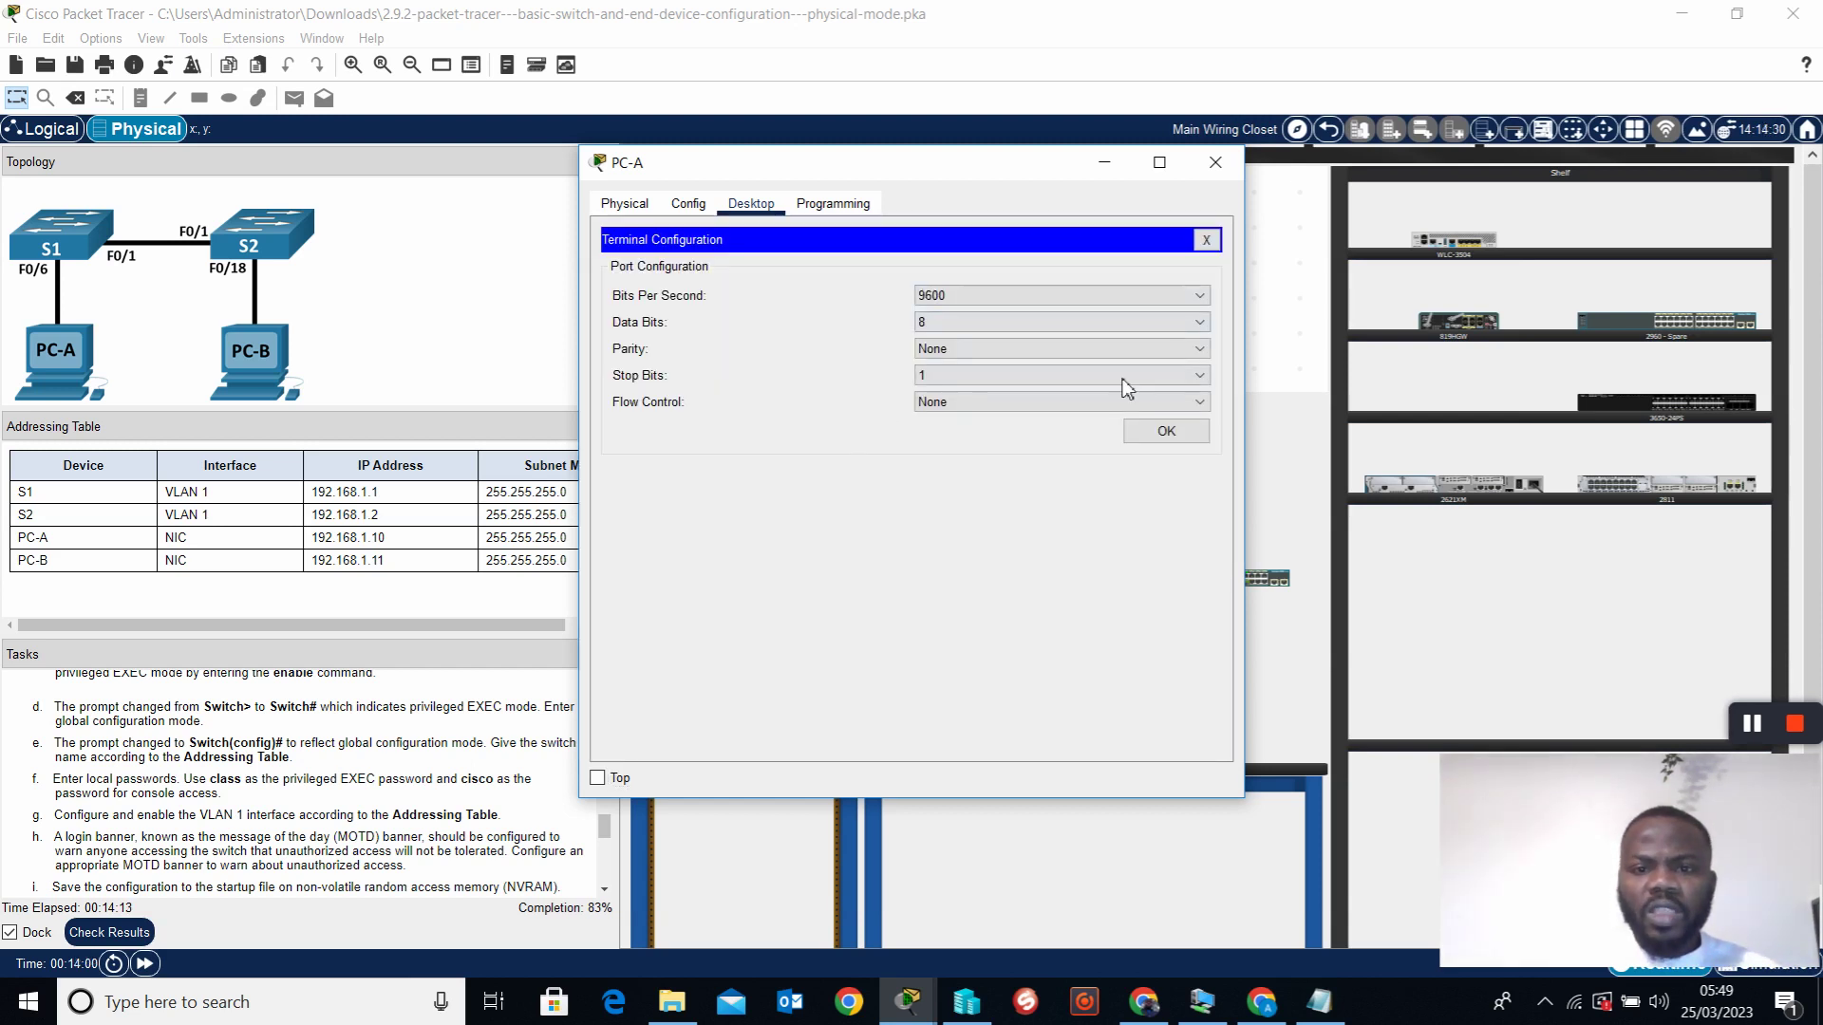
Connect PC-A's terminal to S2 with default port settings and exit the current console session
click(1167, 432)
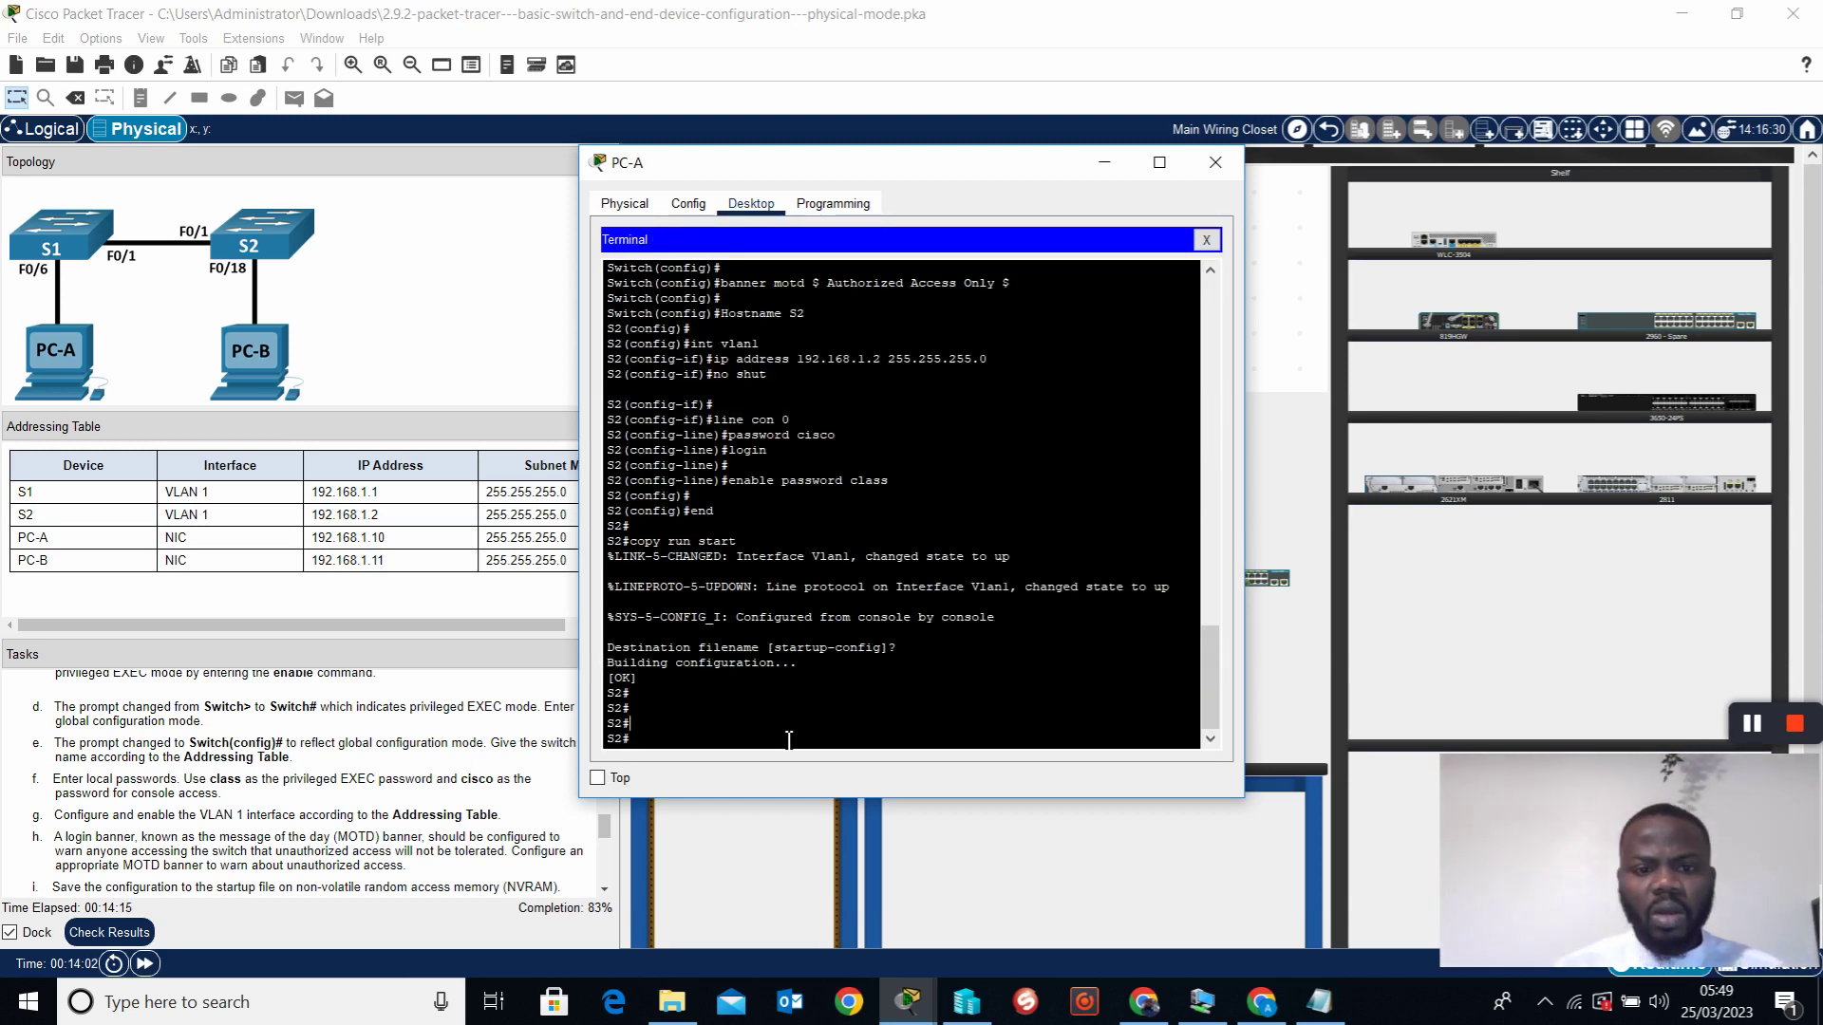
key(Return)
key(Return)
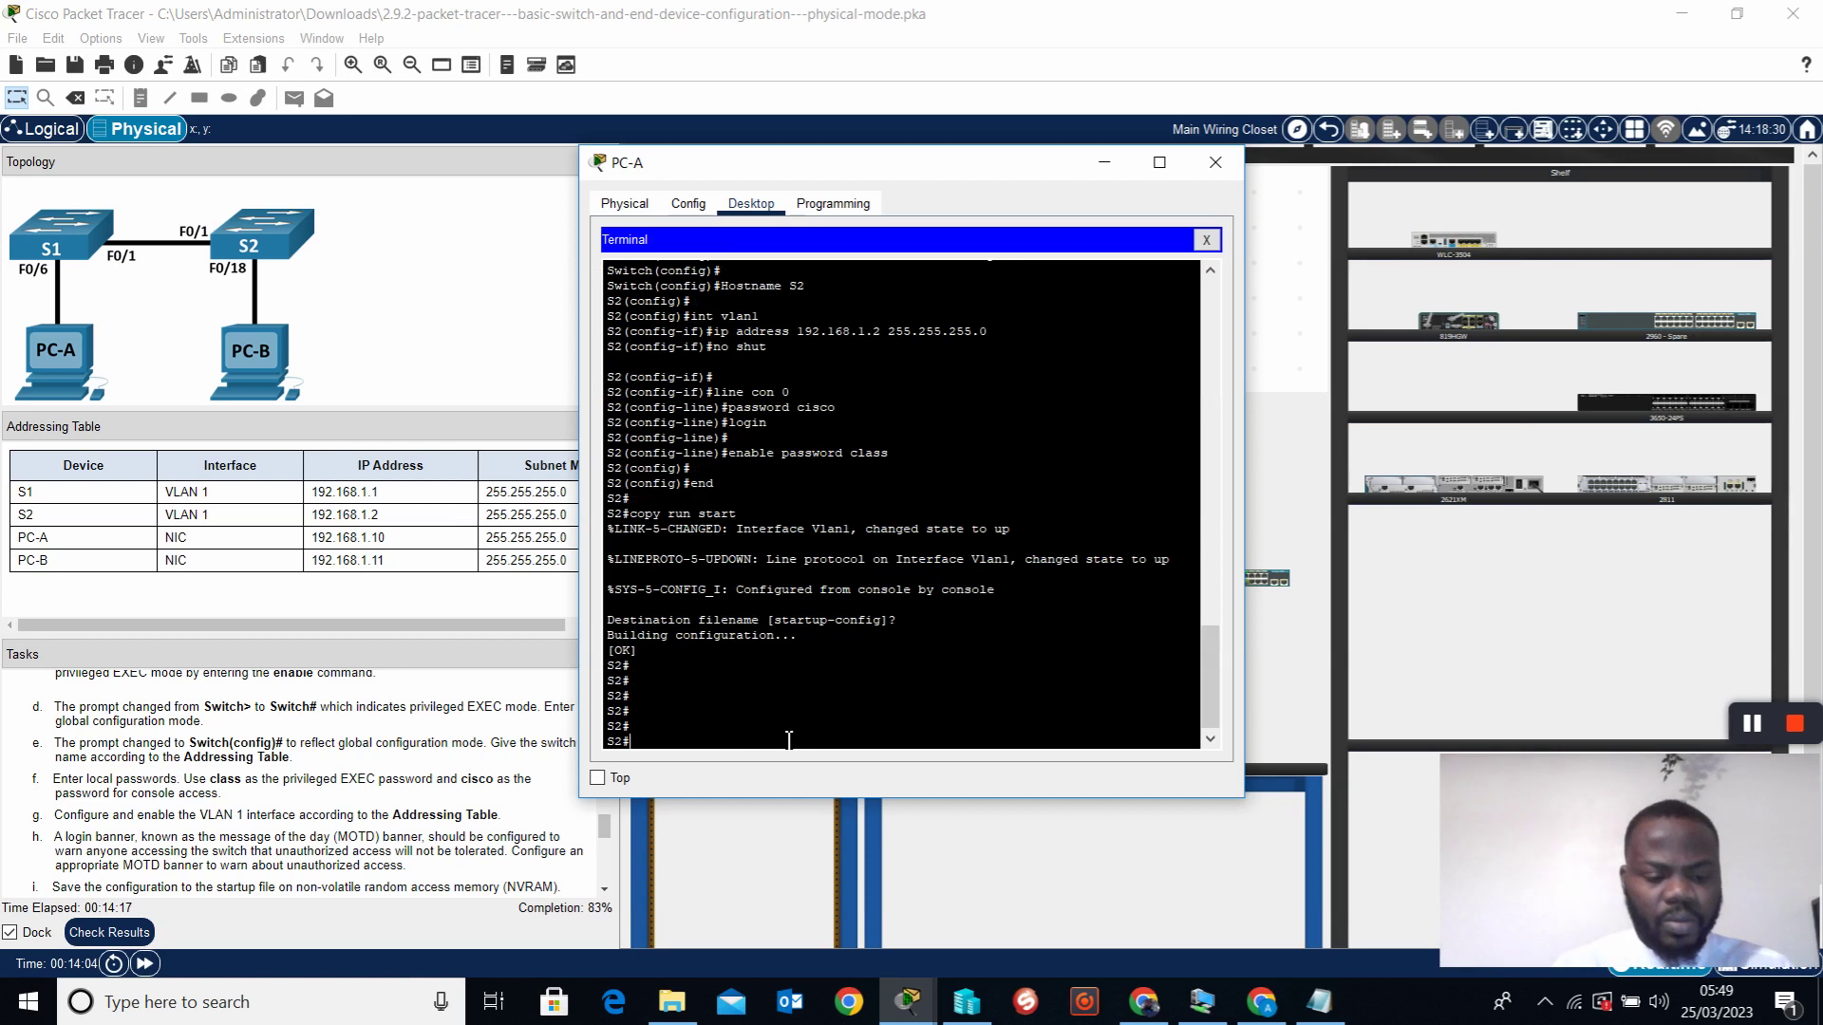
key(Return)
key(Return)
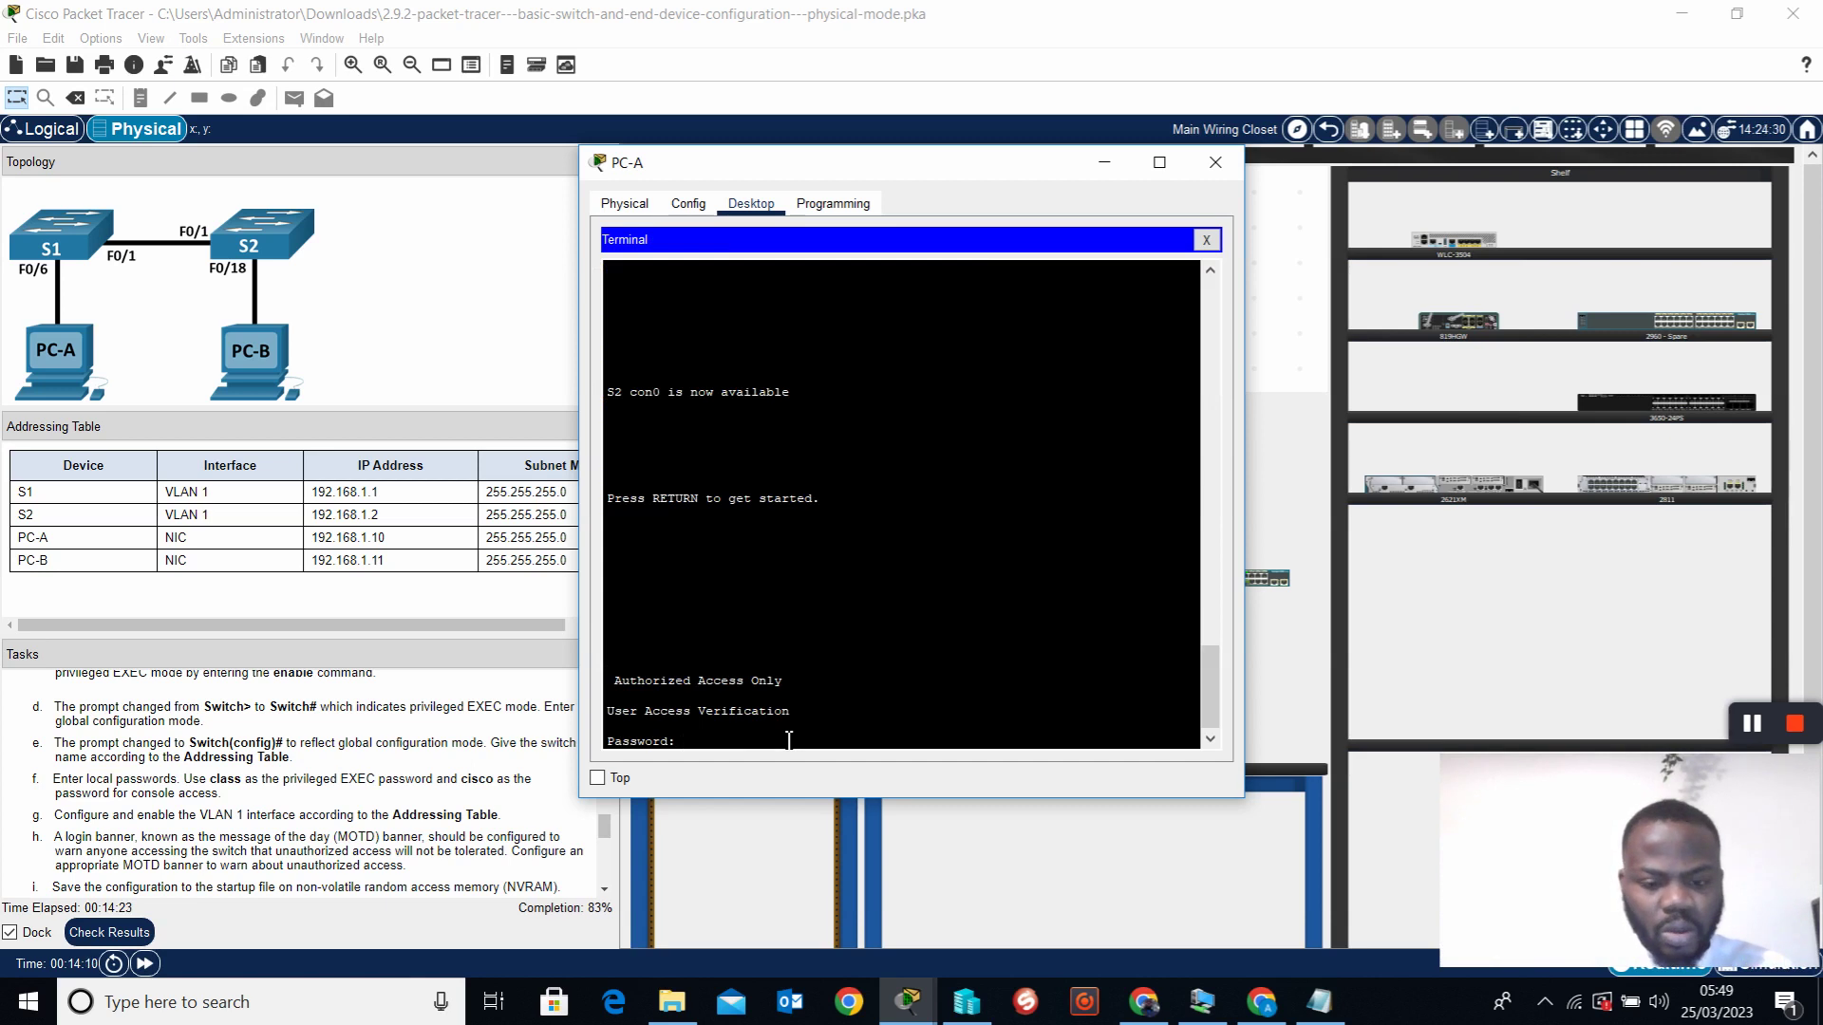
Log back in past the Authorized Access Only banner with the console password, then run en with the enable password to reach S2#
key(Return)
key(Return)
key(Return)
text(en)
key(Return)
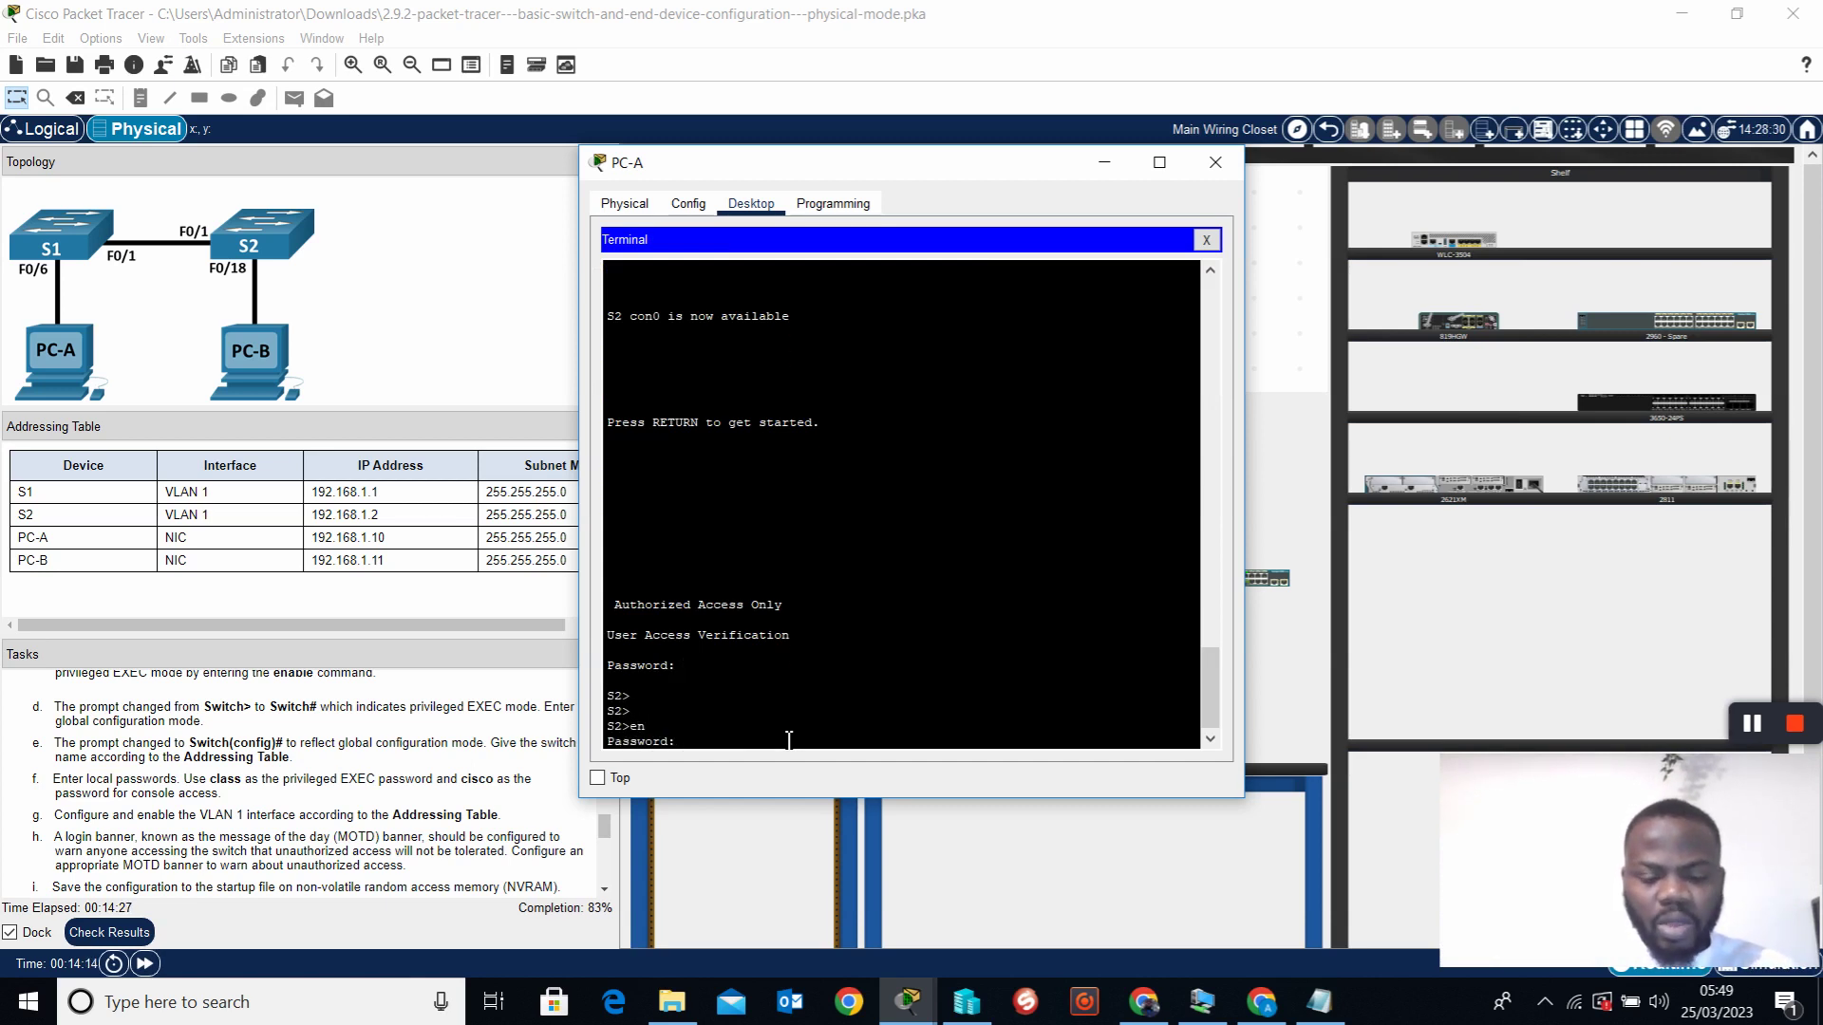
key(Return)
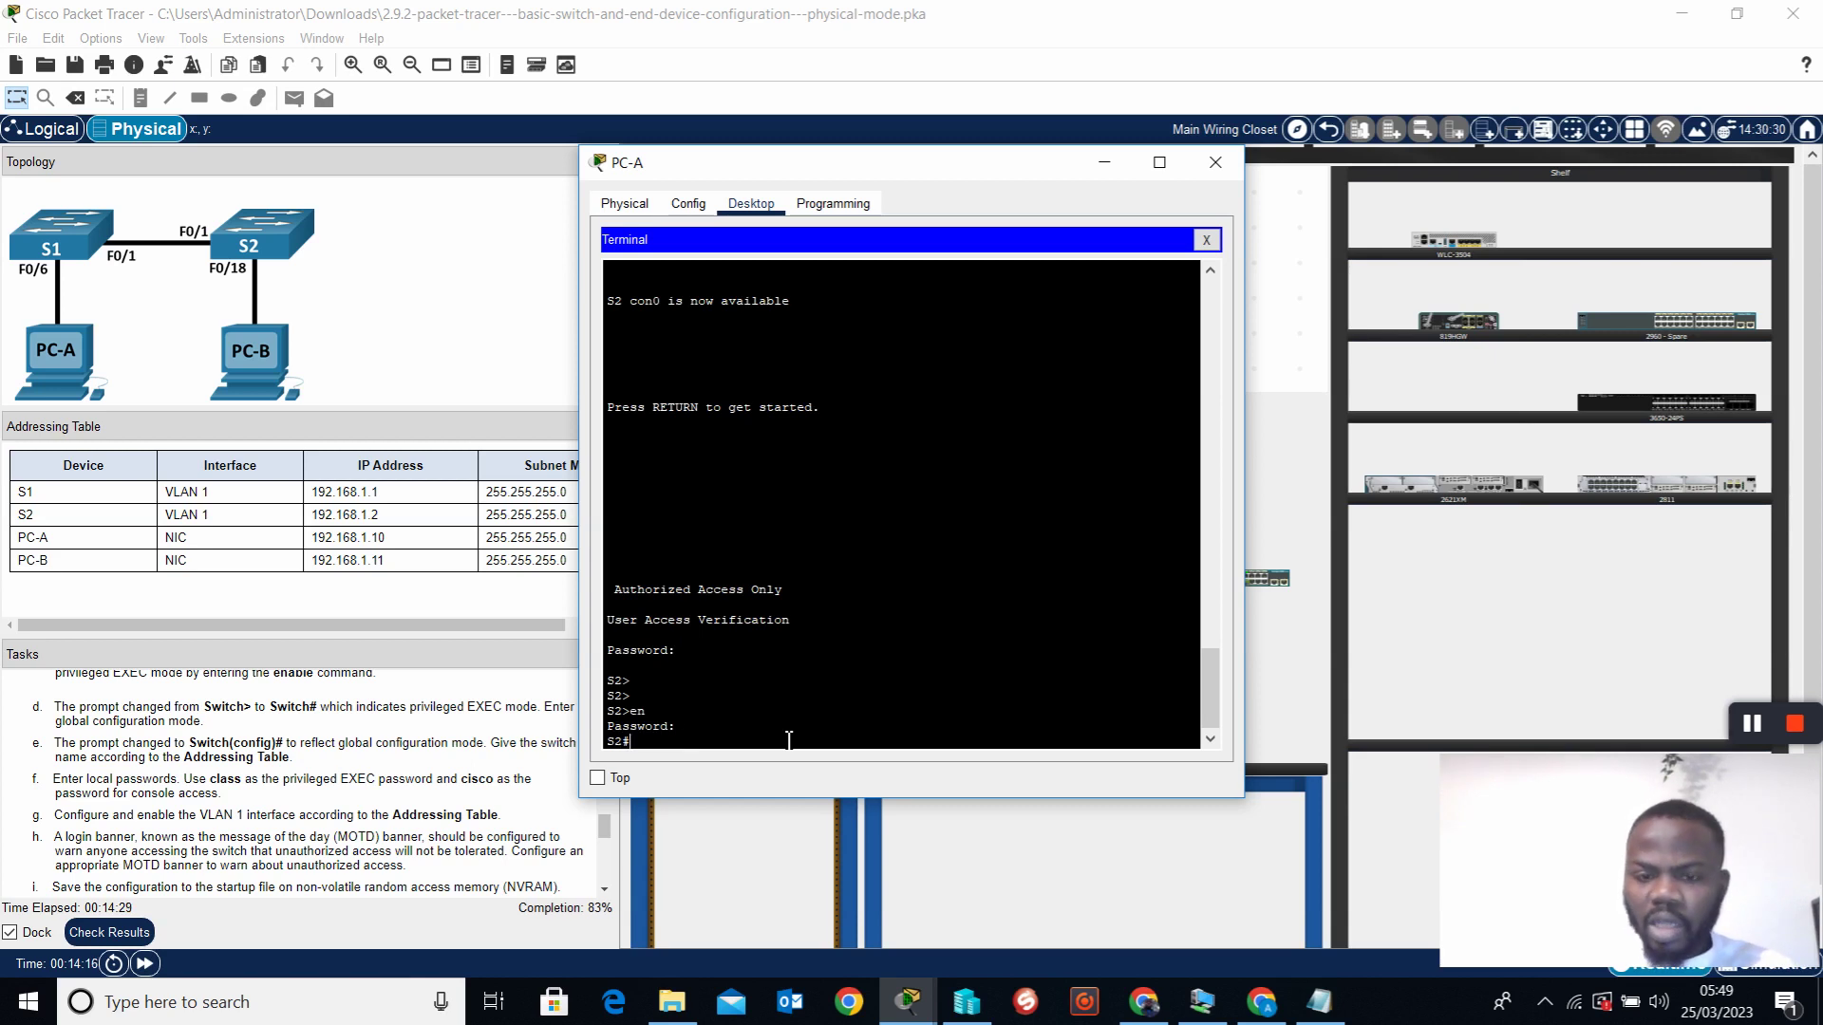
key(Return)
key(Return)
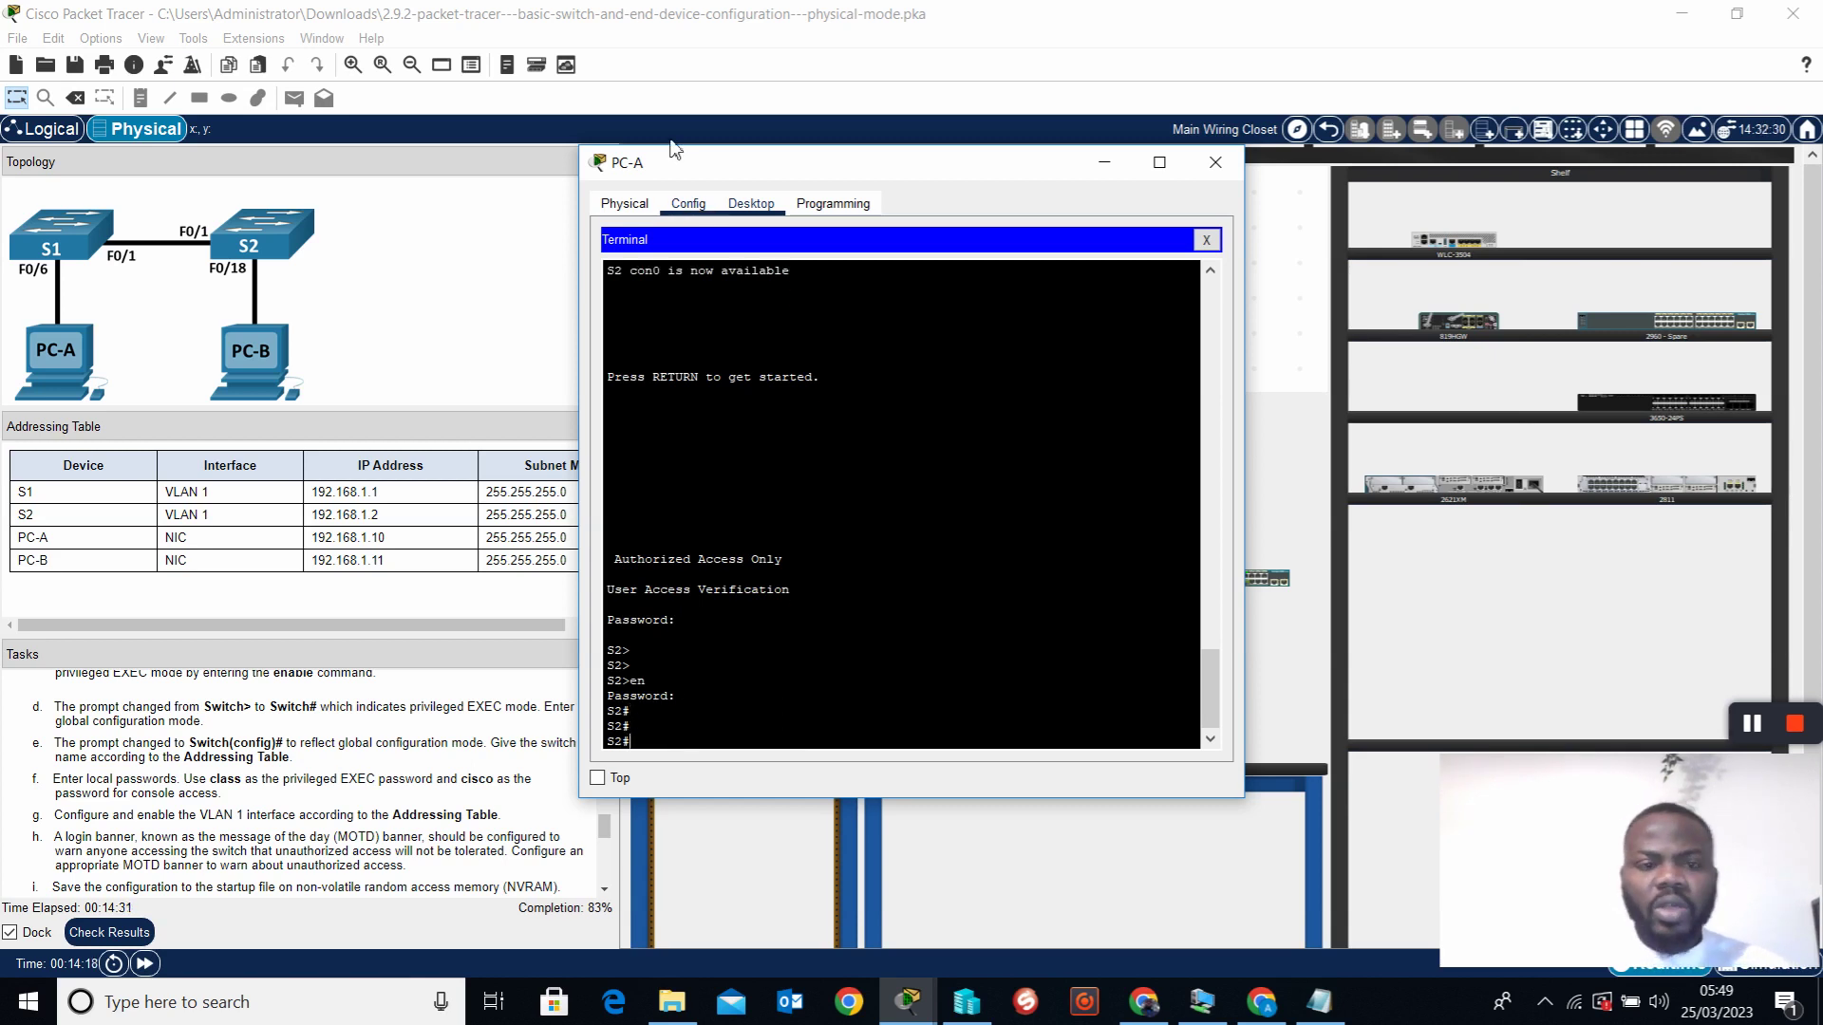